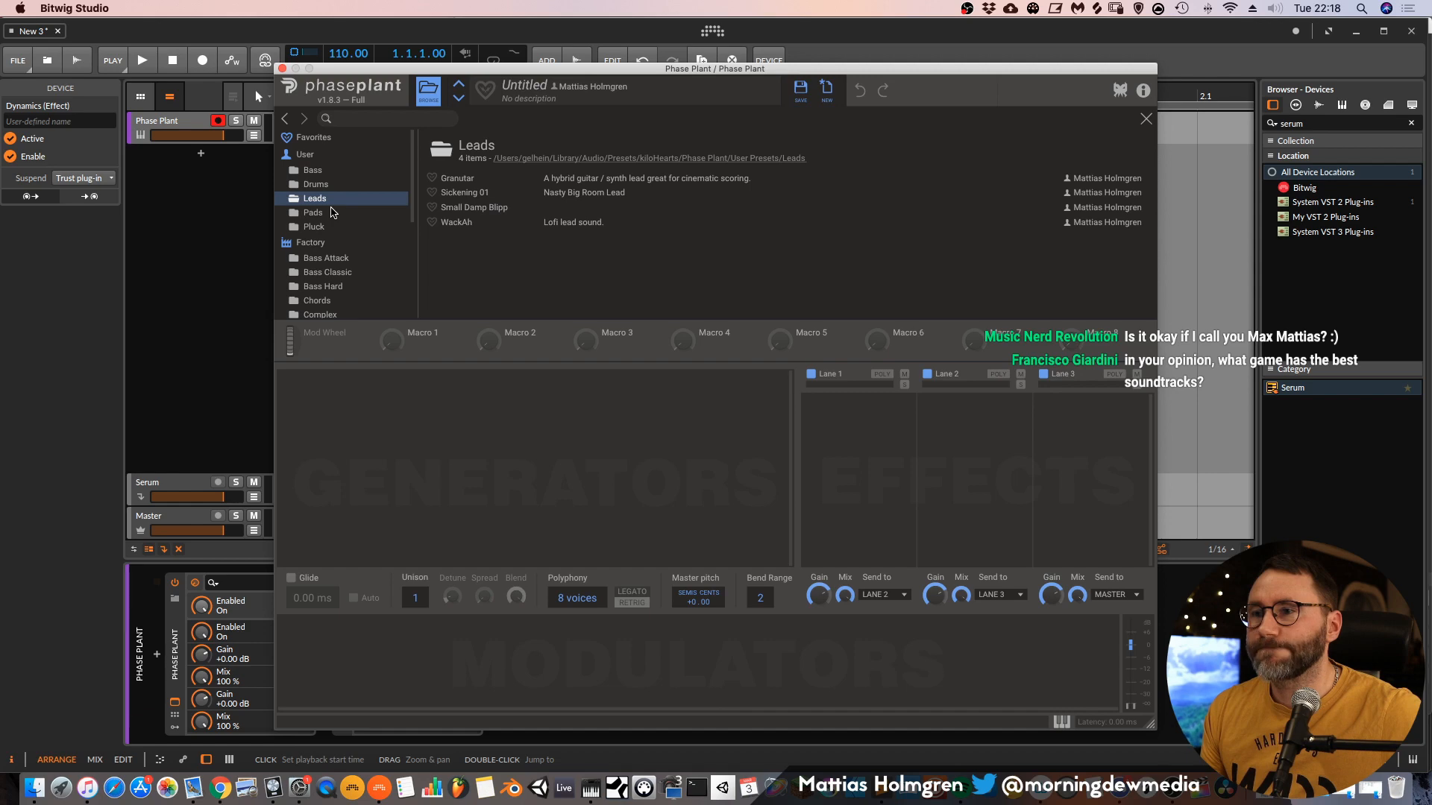
Browse the user Pads and Pluck preset folders and load the Koto preset from Pluck into Phase Plant.
click(333, 213)
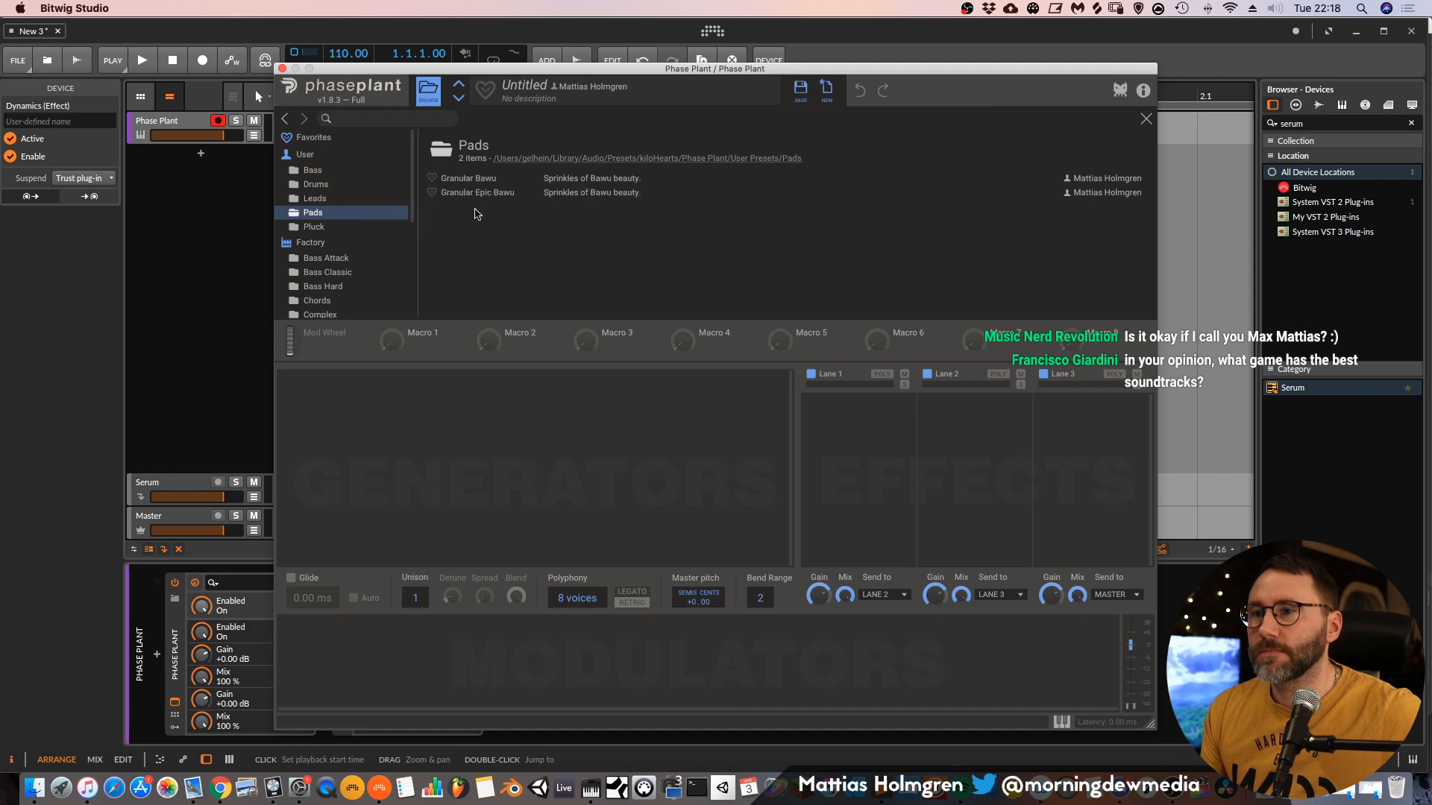
click(317, 227)
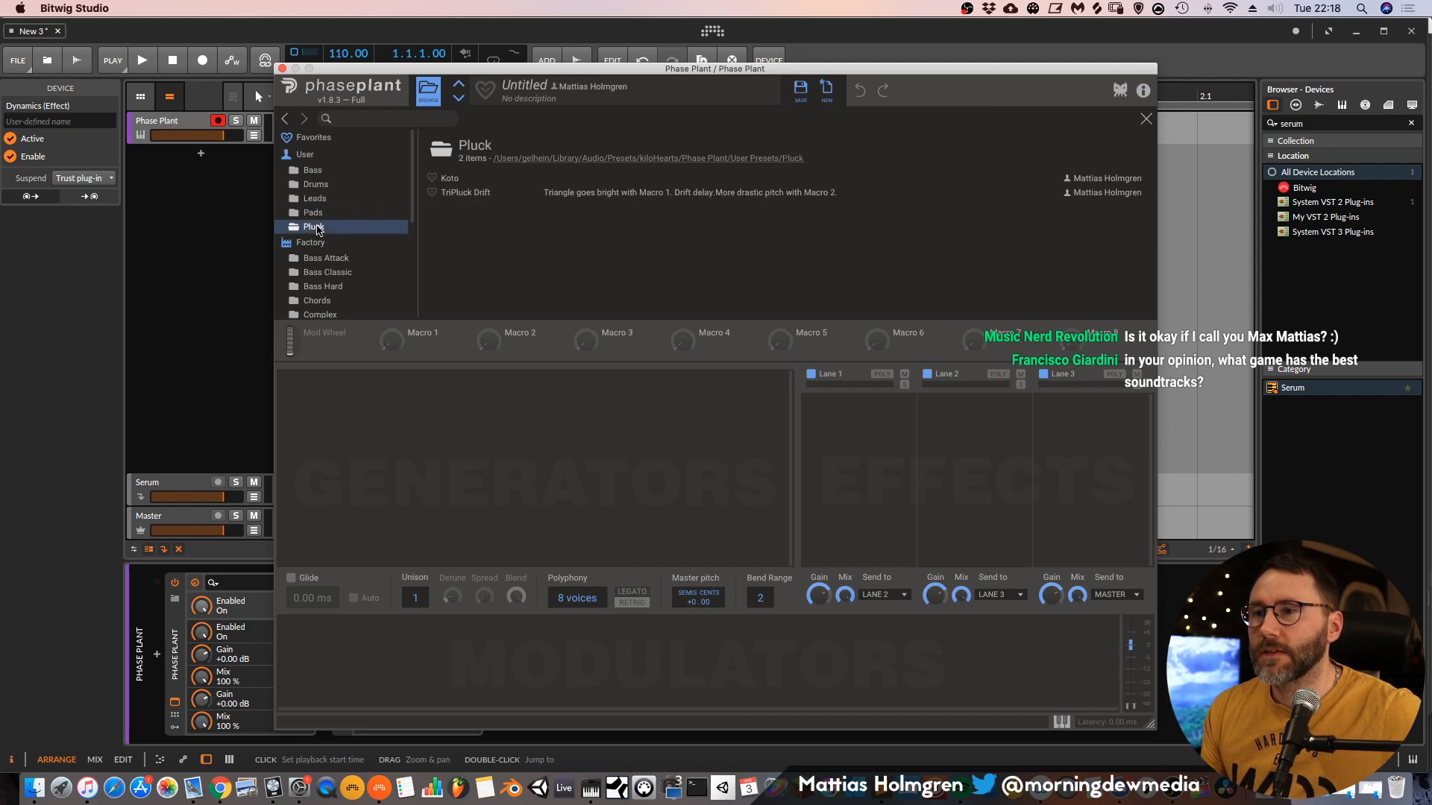
double_click(466, 181)
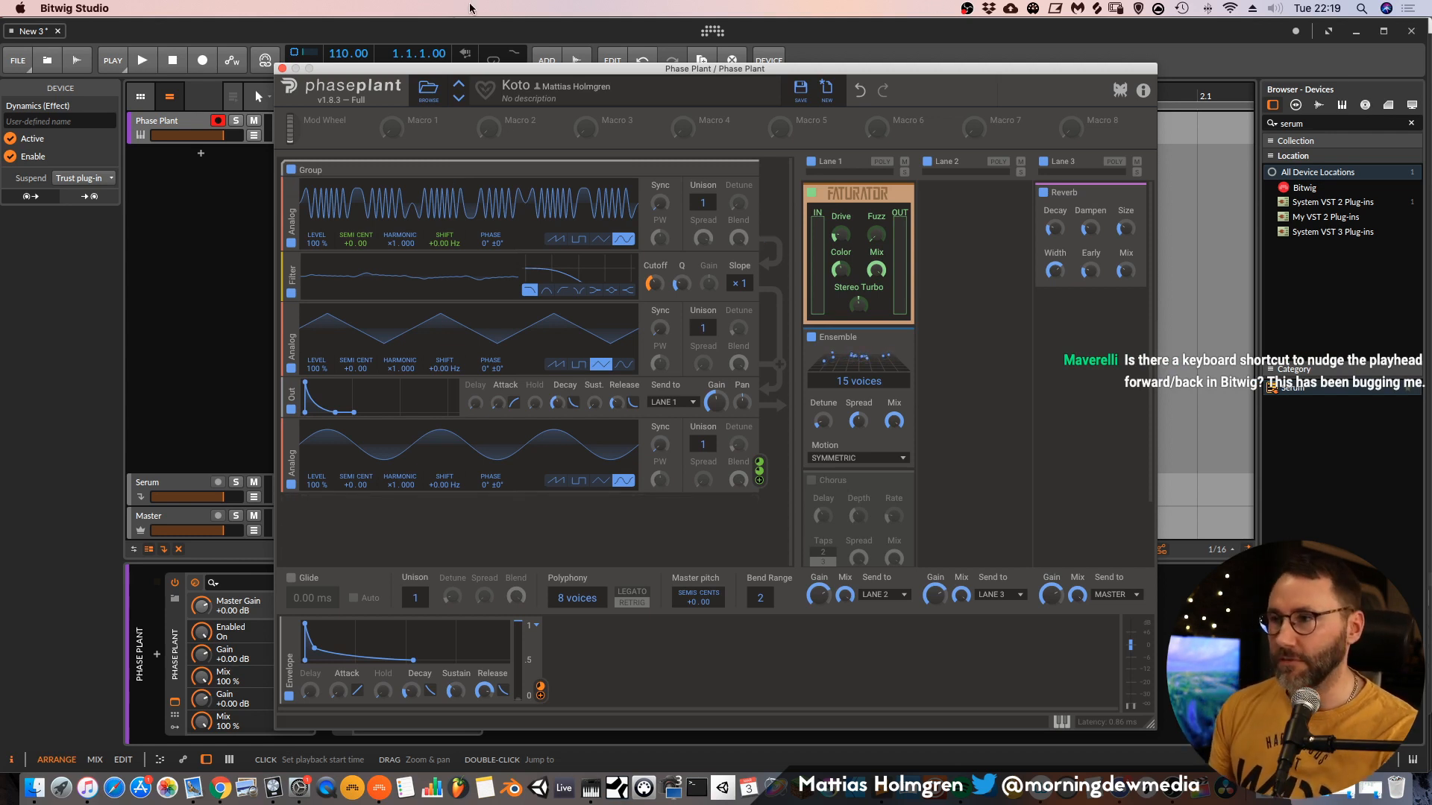
drag(771, 64, 770, 27)
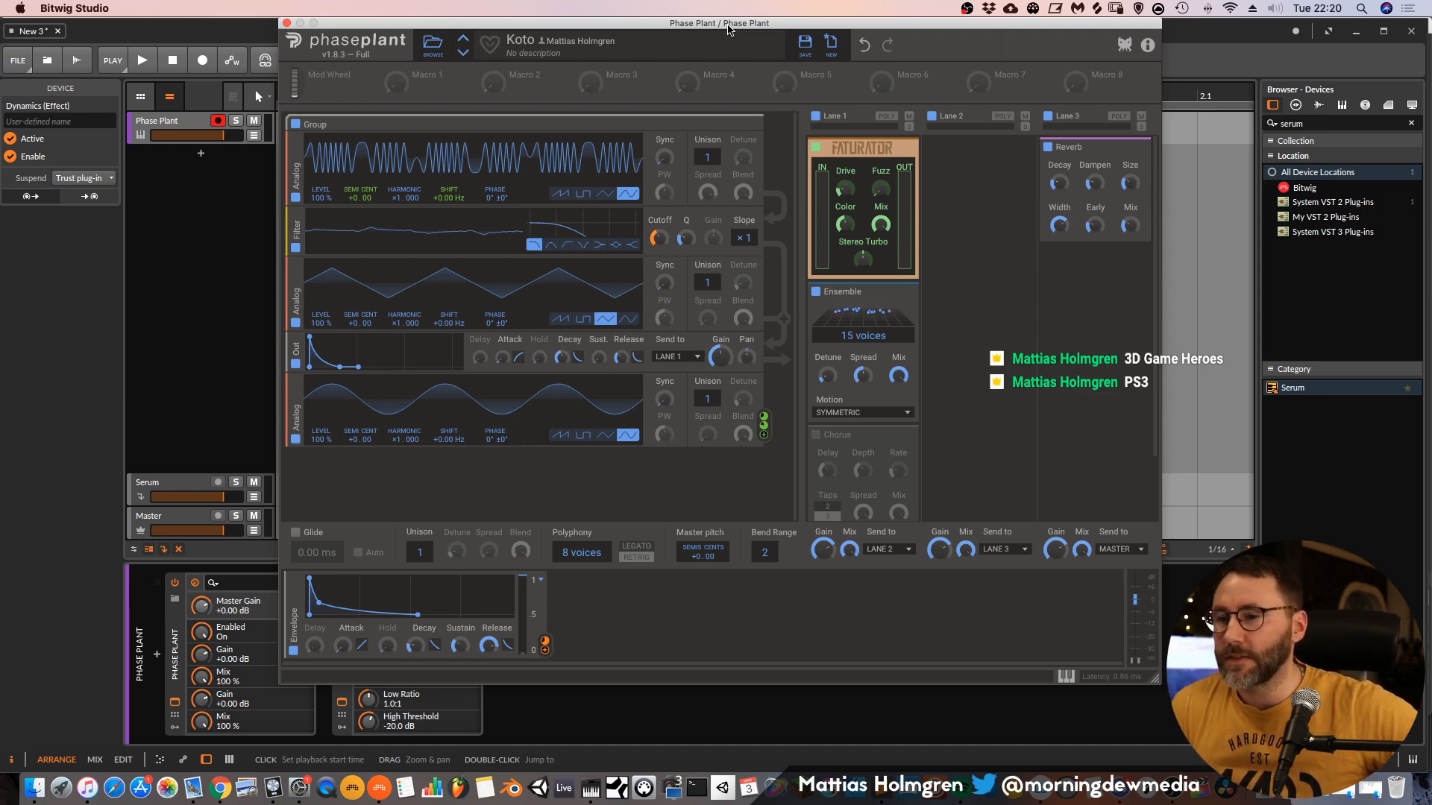
Move the Phase Plant window clear of the arranger timeline and set the play position to 1.1.4.
drag(471, 24, 770, 196)
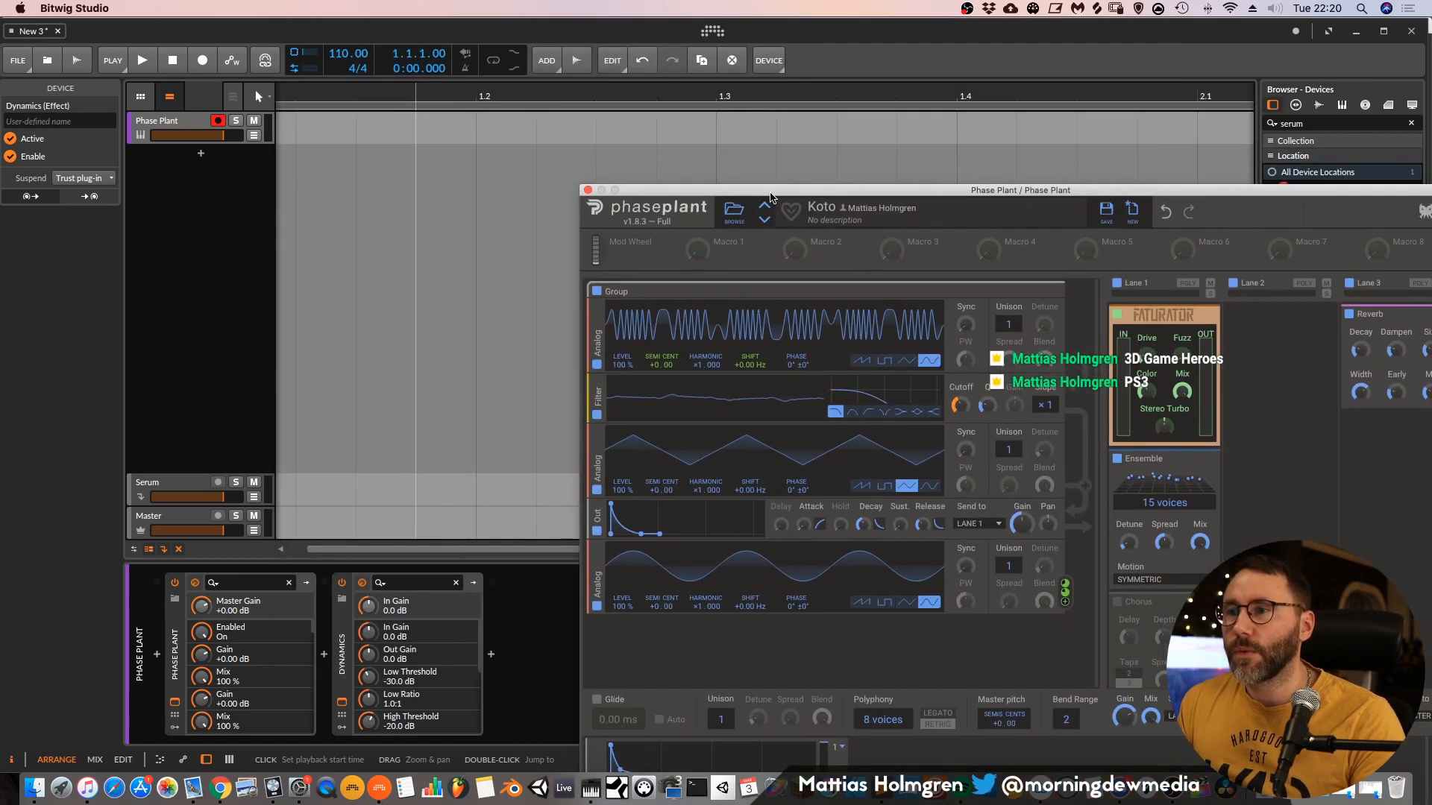
key(Left)
key(Left)
click(409, 98)
drag(469, 98, 421, 59)
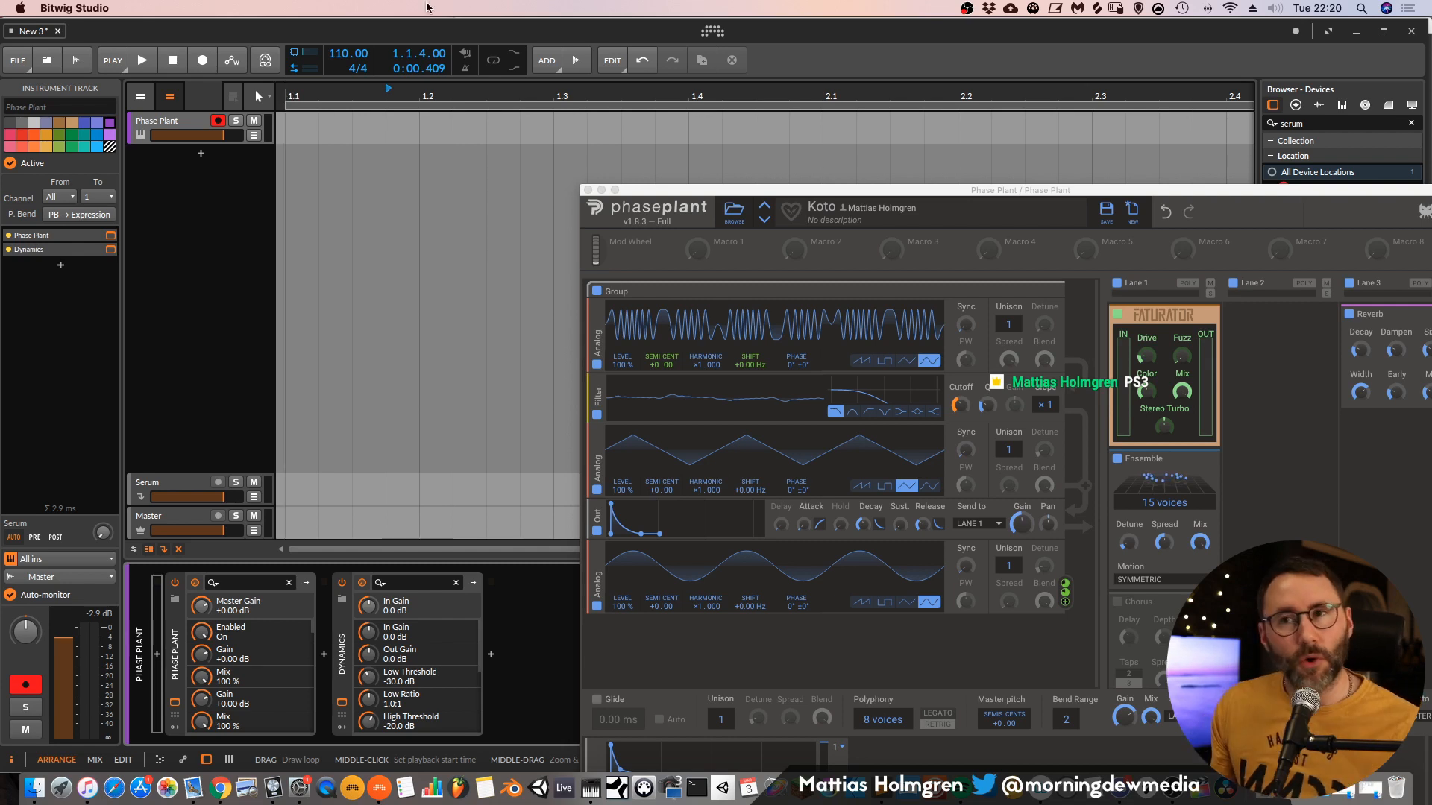
Search the keyboard shortcut mappings in the settings for "nudge".
click(712, 31)
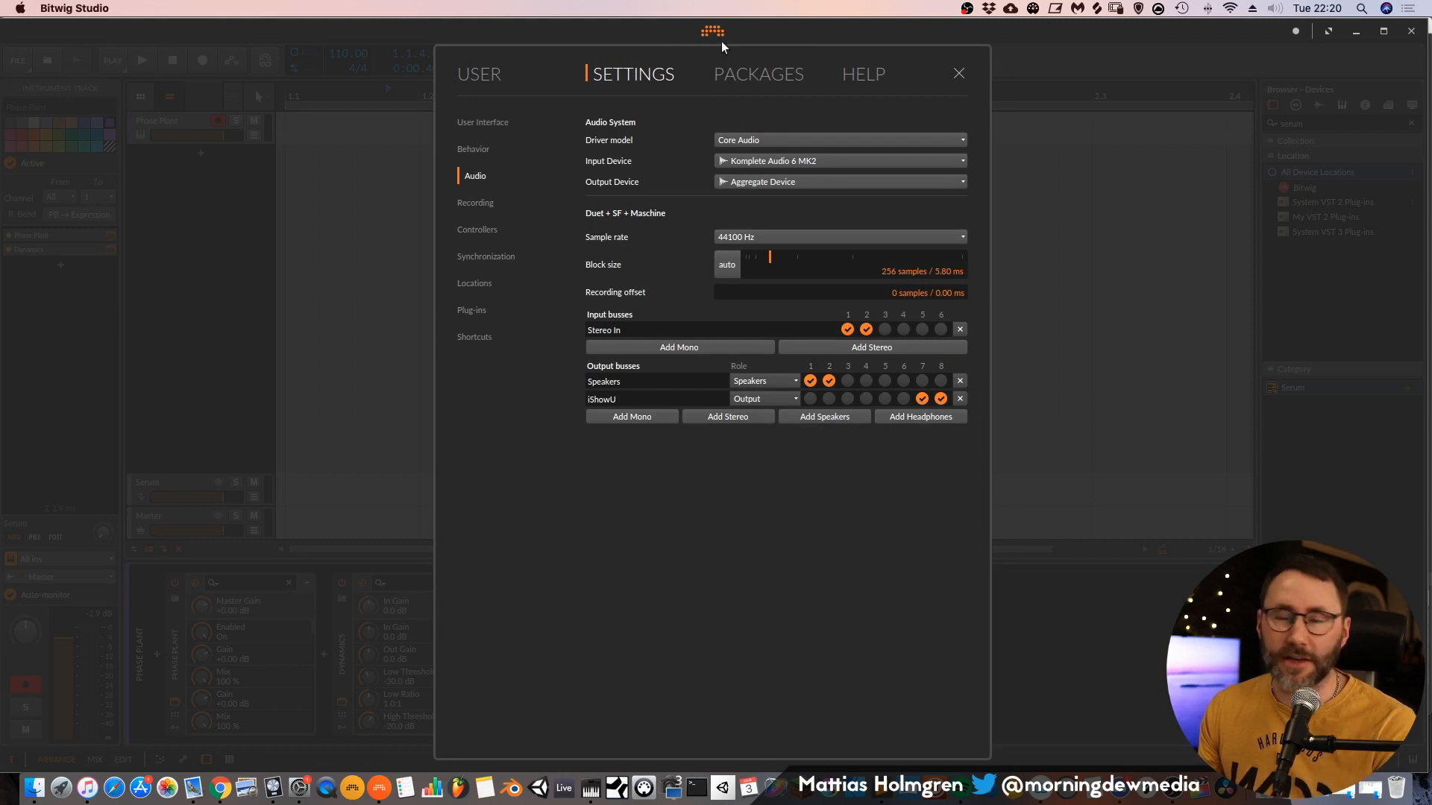
click(478, 337)
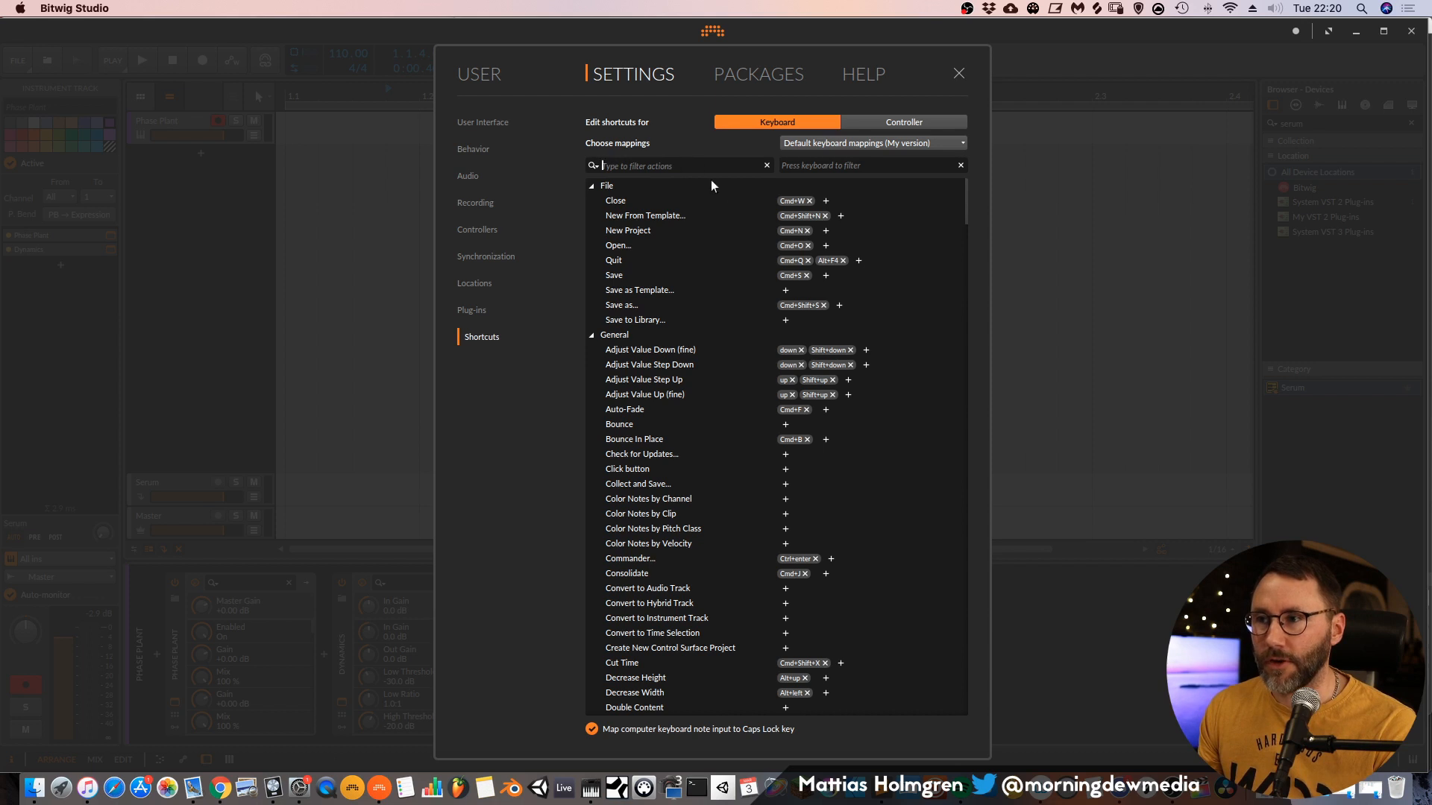
text(nudge)
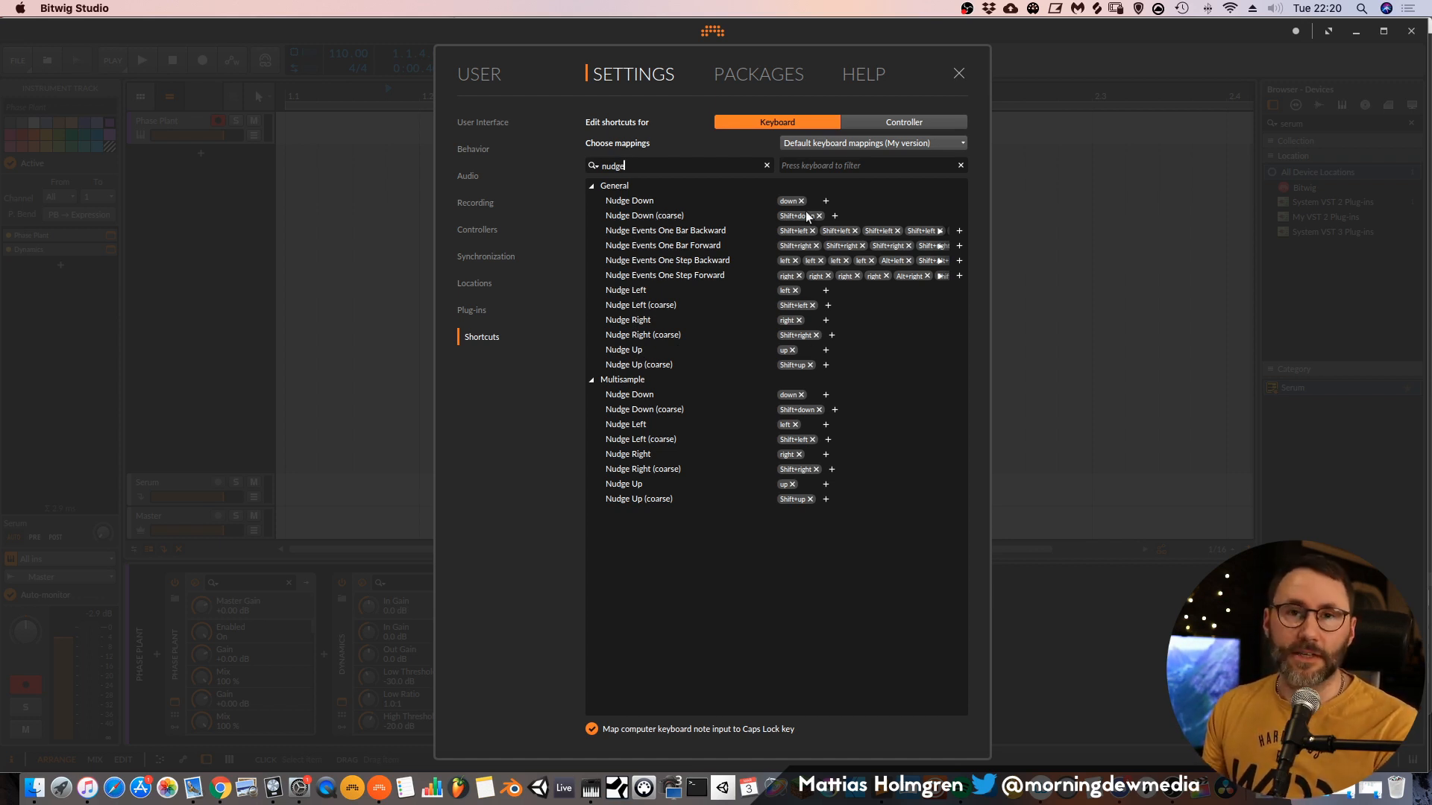
Search the shortcut mappings for "loop" instead, clear the filter and leave the settings.
double_click(613, 165)
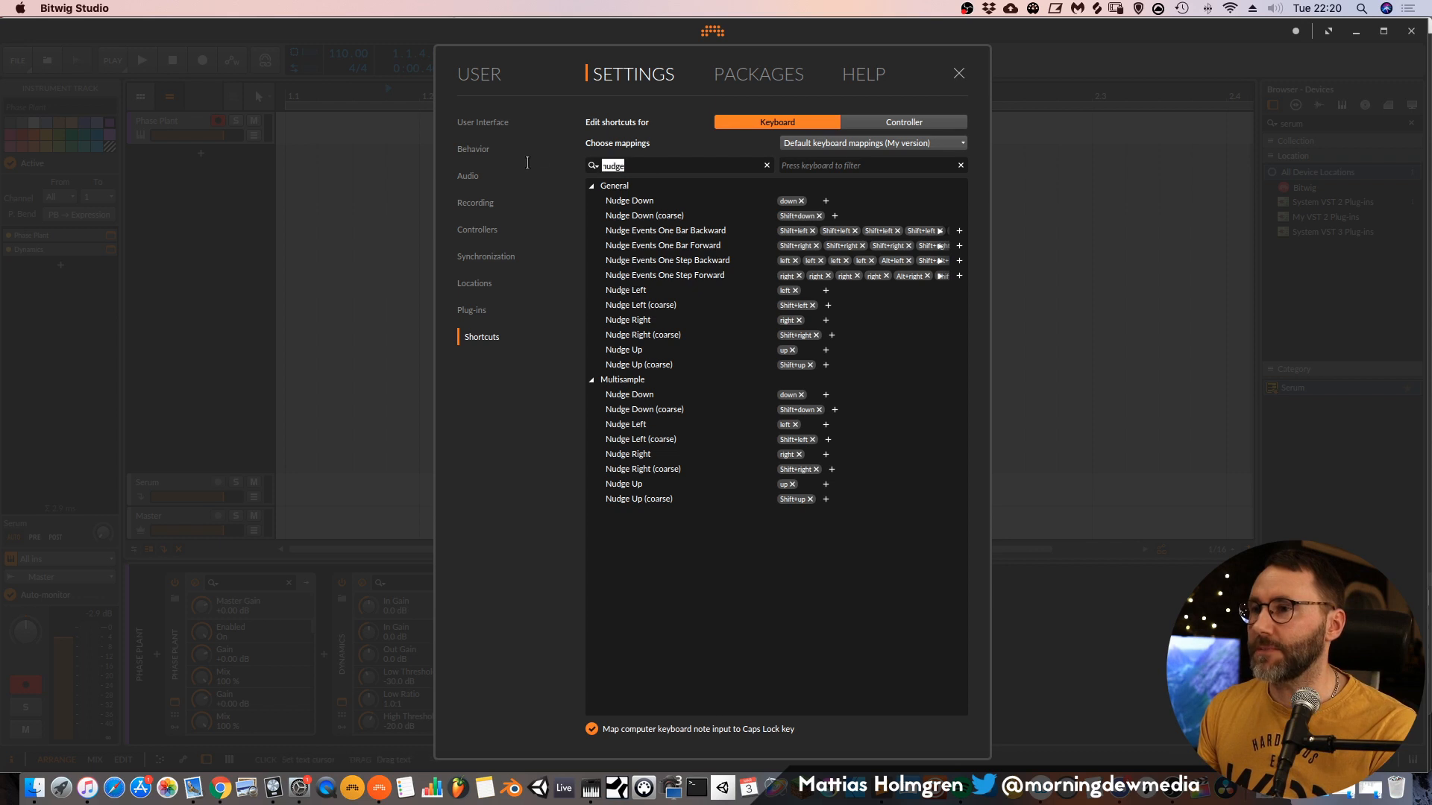
key(BackSpace)
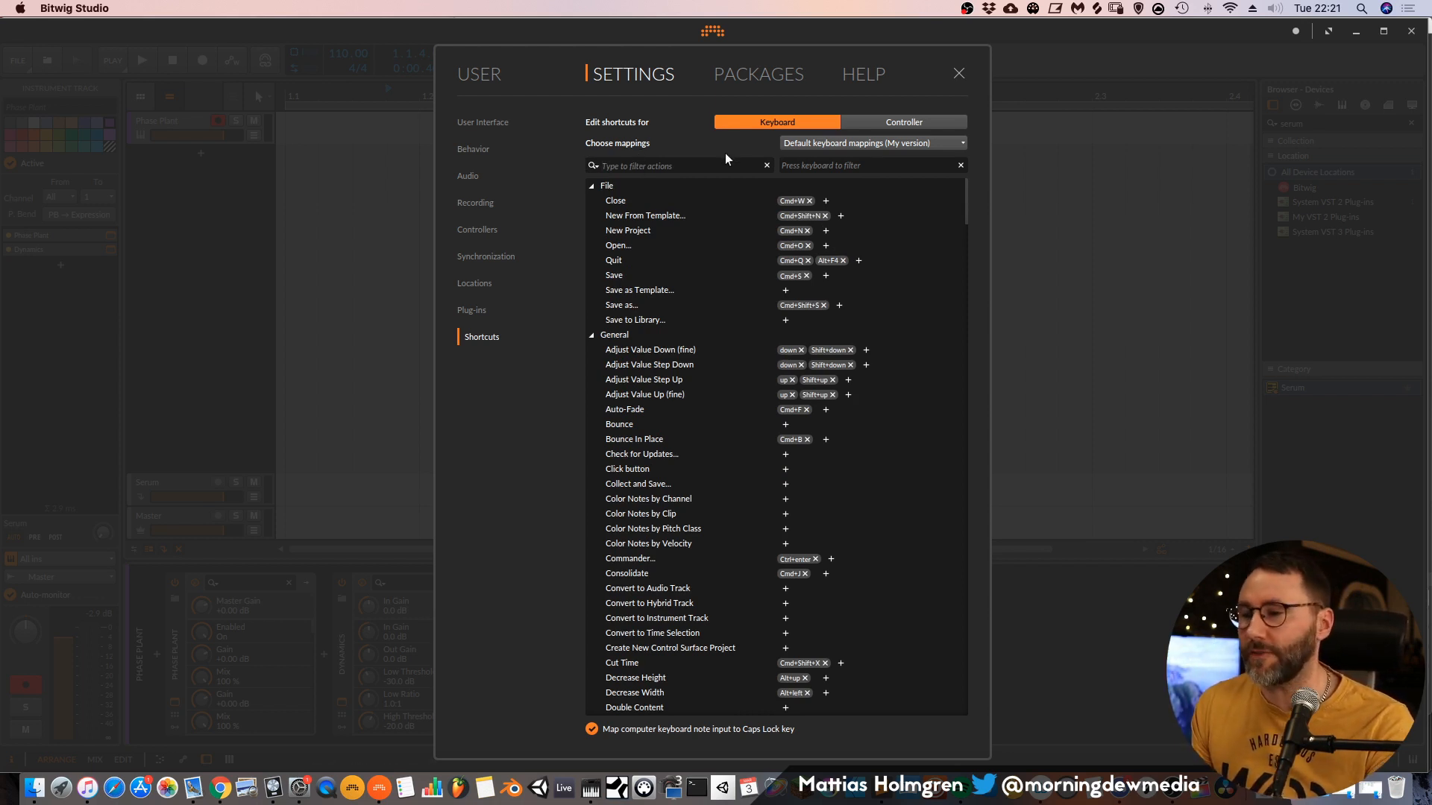
text(loop)
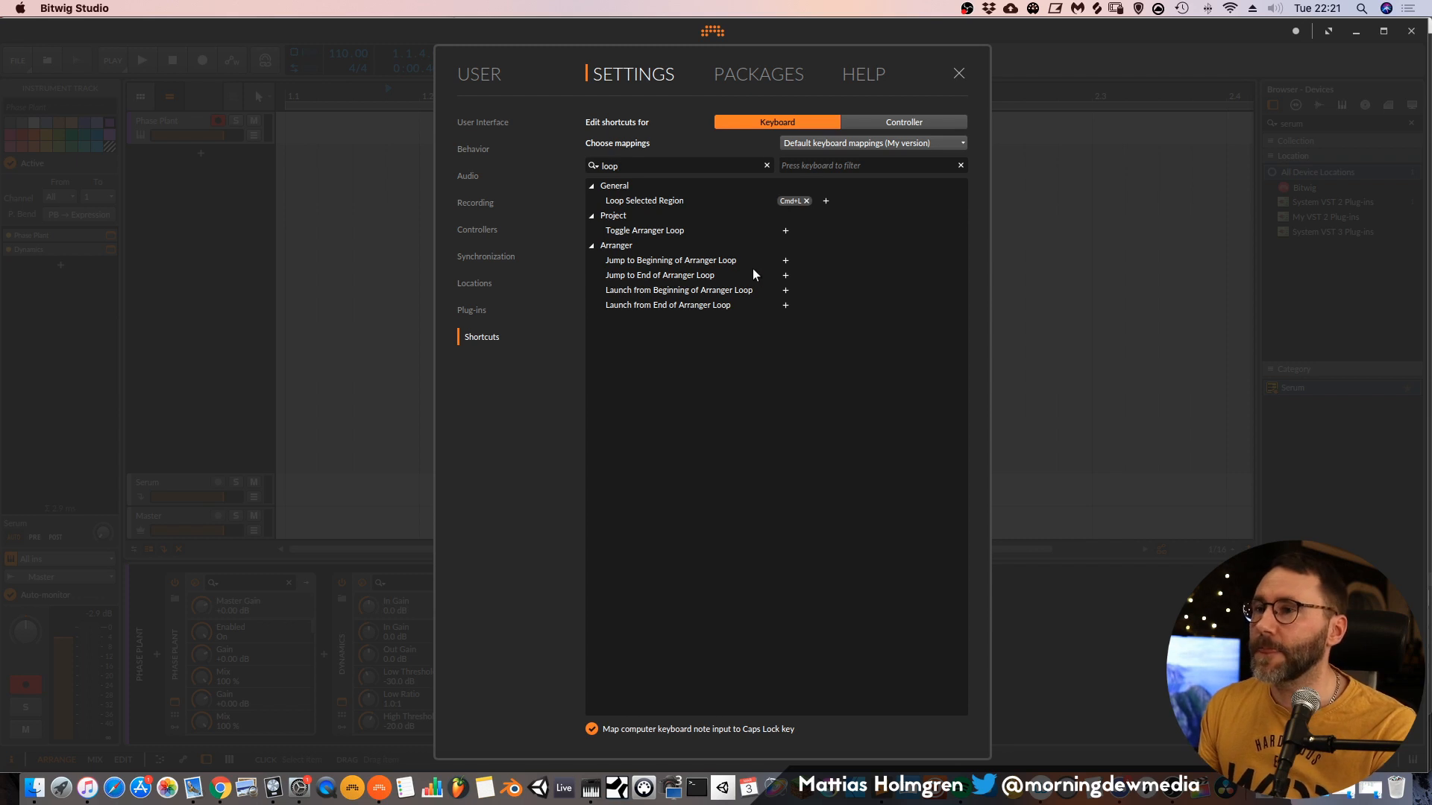
drag(634, 164, 576, 153)
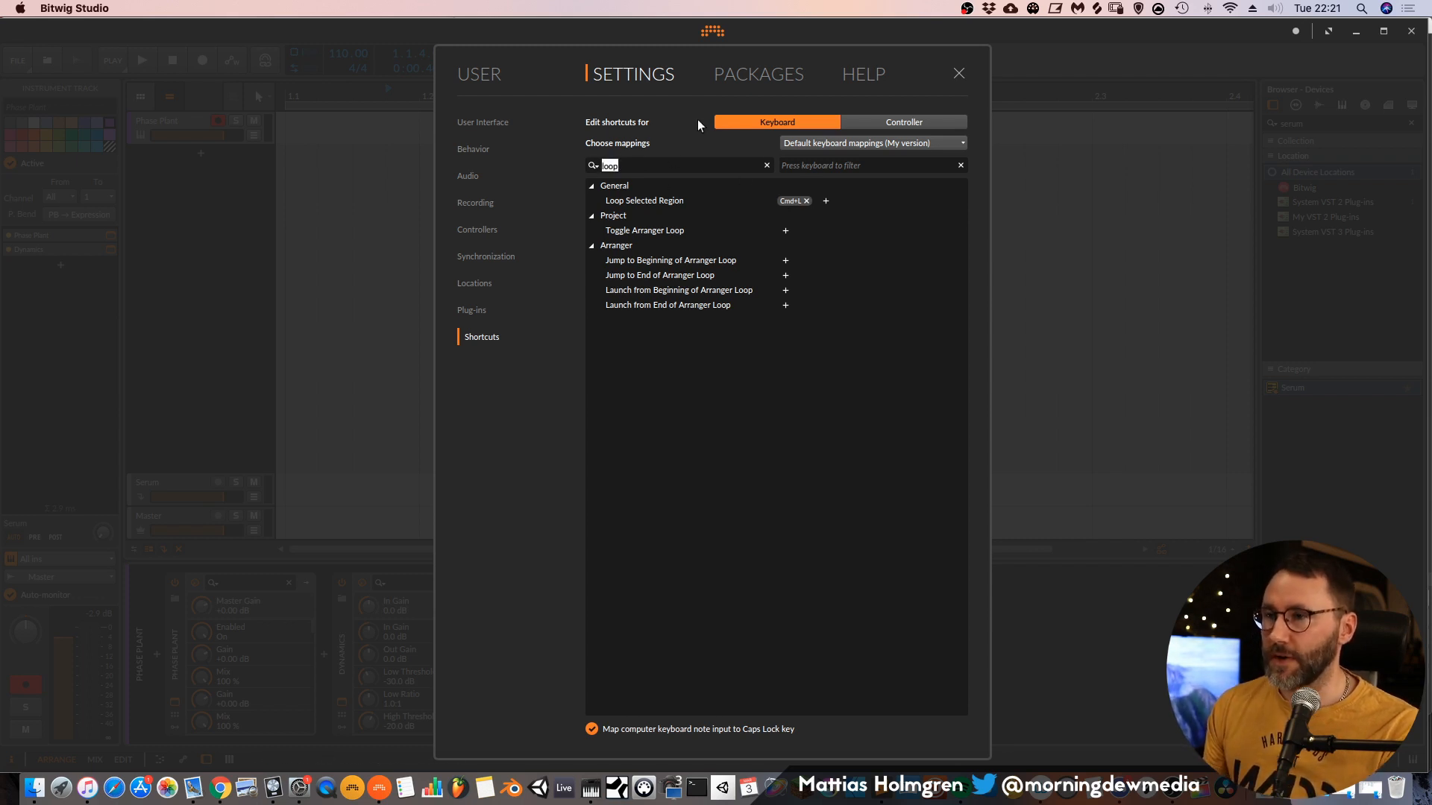
key(BackSpace)
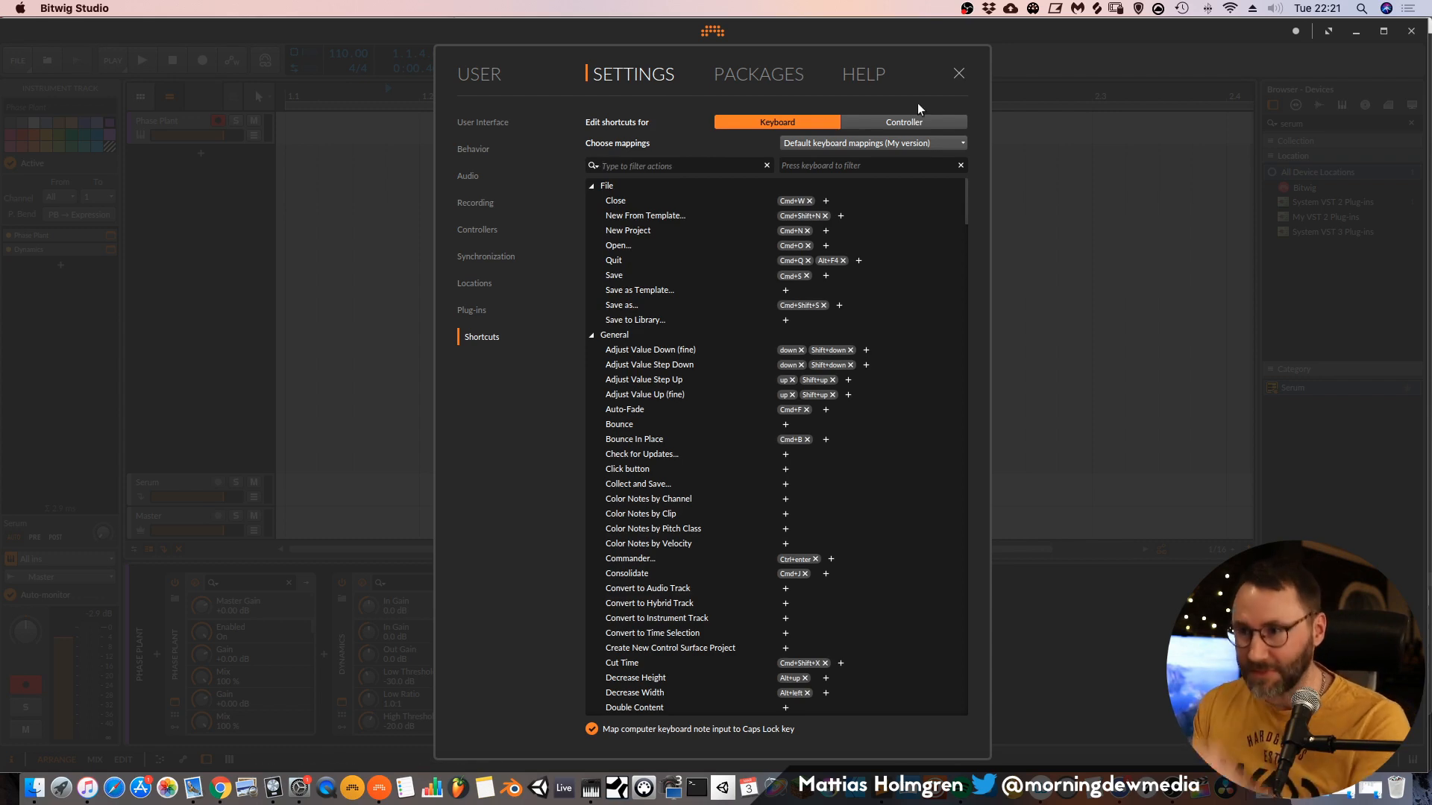
click(958, 74)
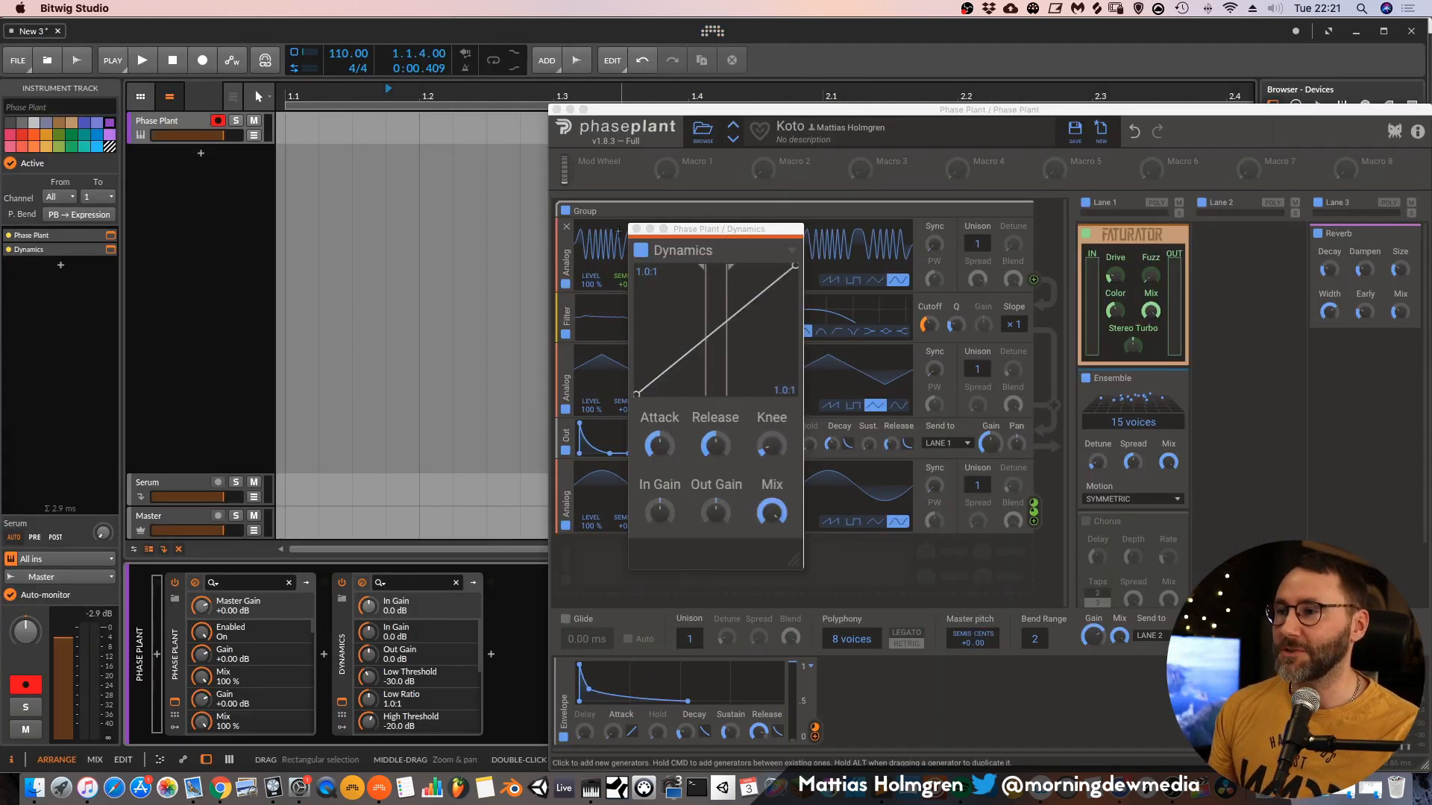
Close the Dynamics and Phase Plant plug-in windows.
click(633, 229)
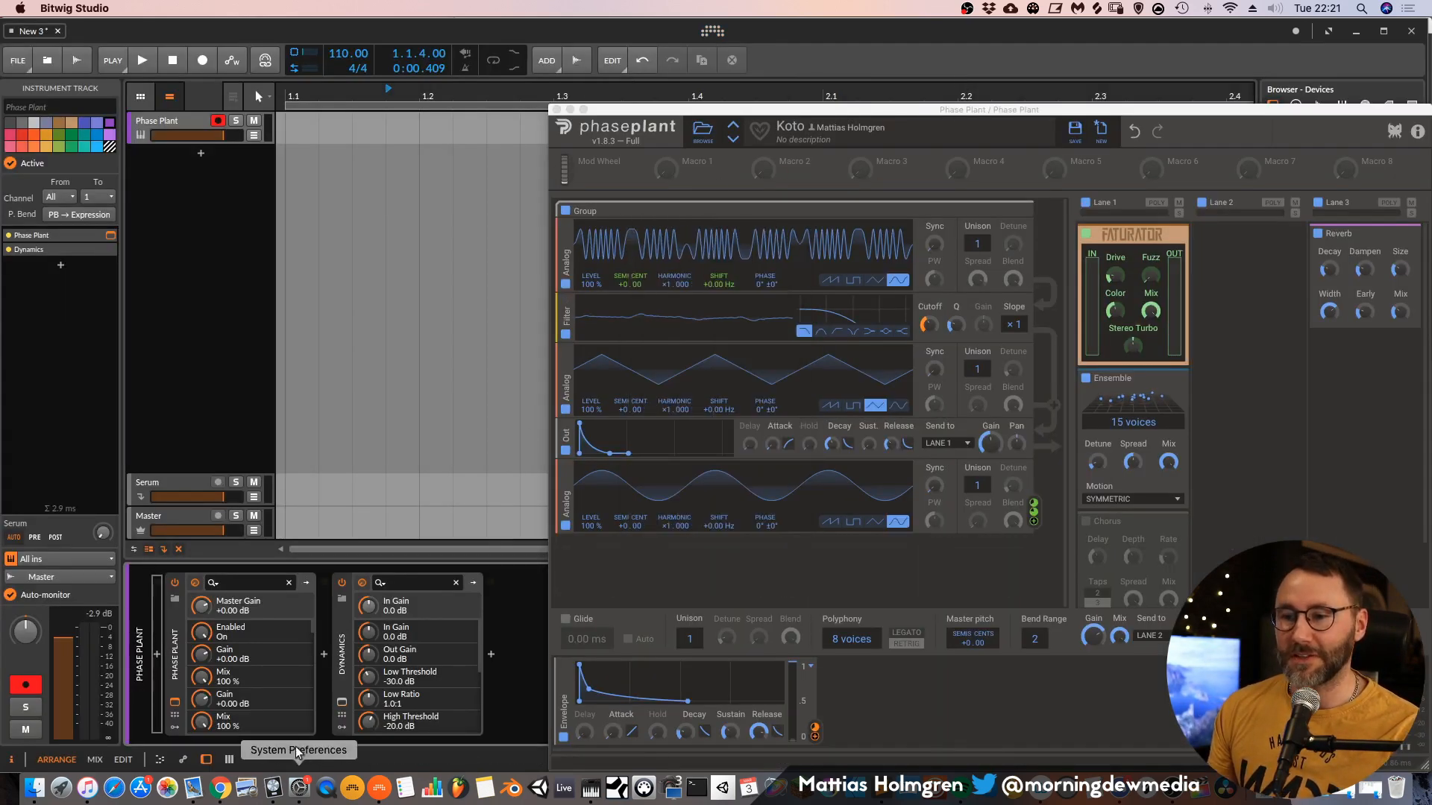
click(346, 656)
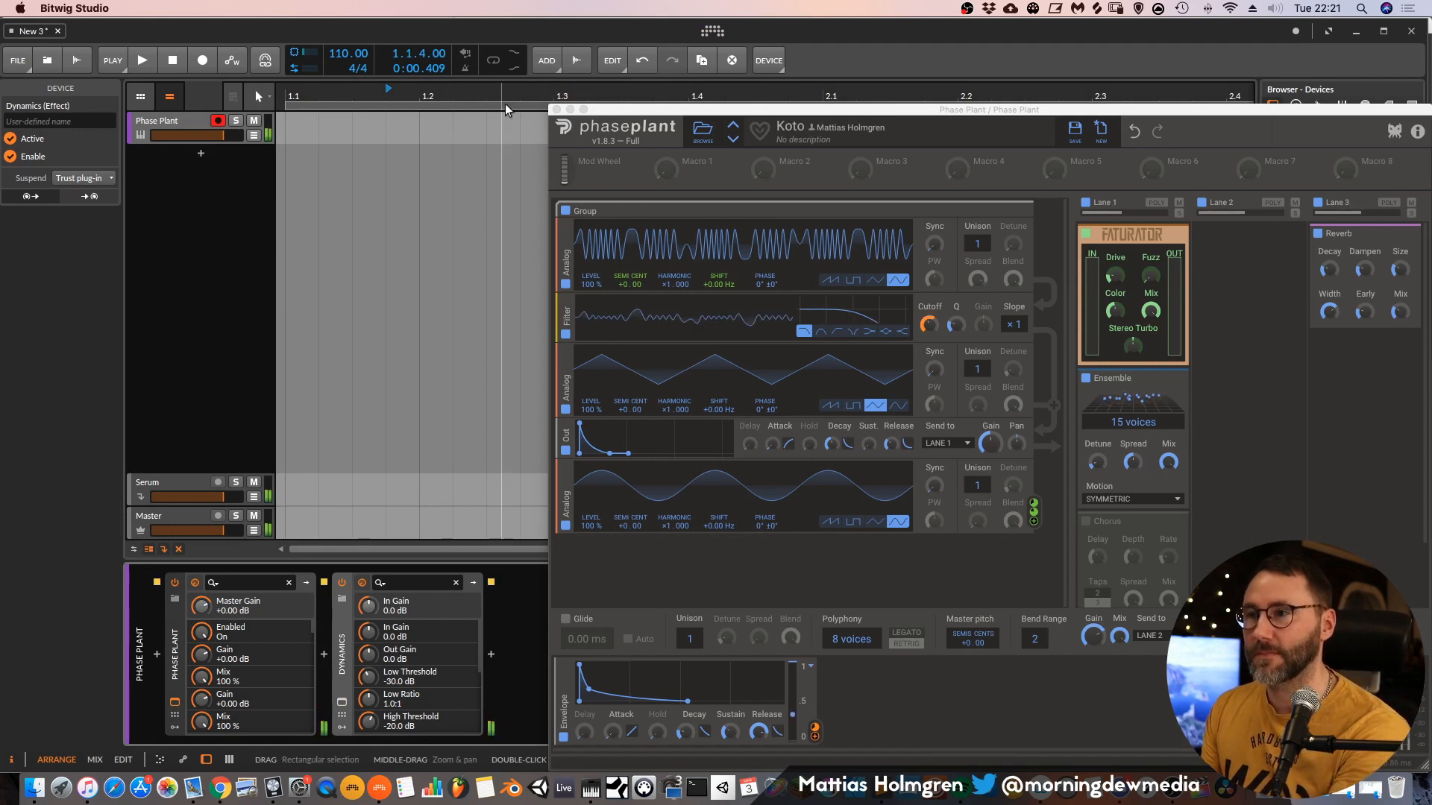
click(557, 109)
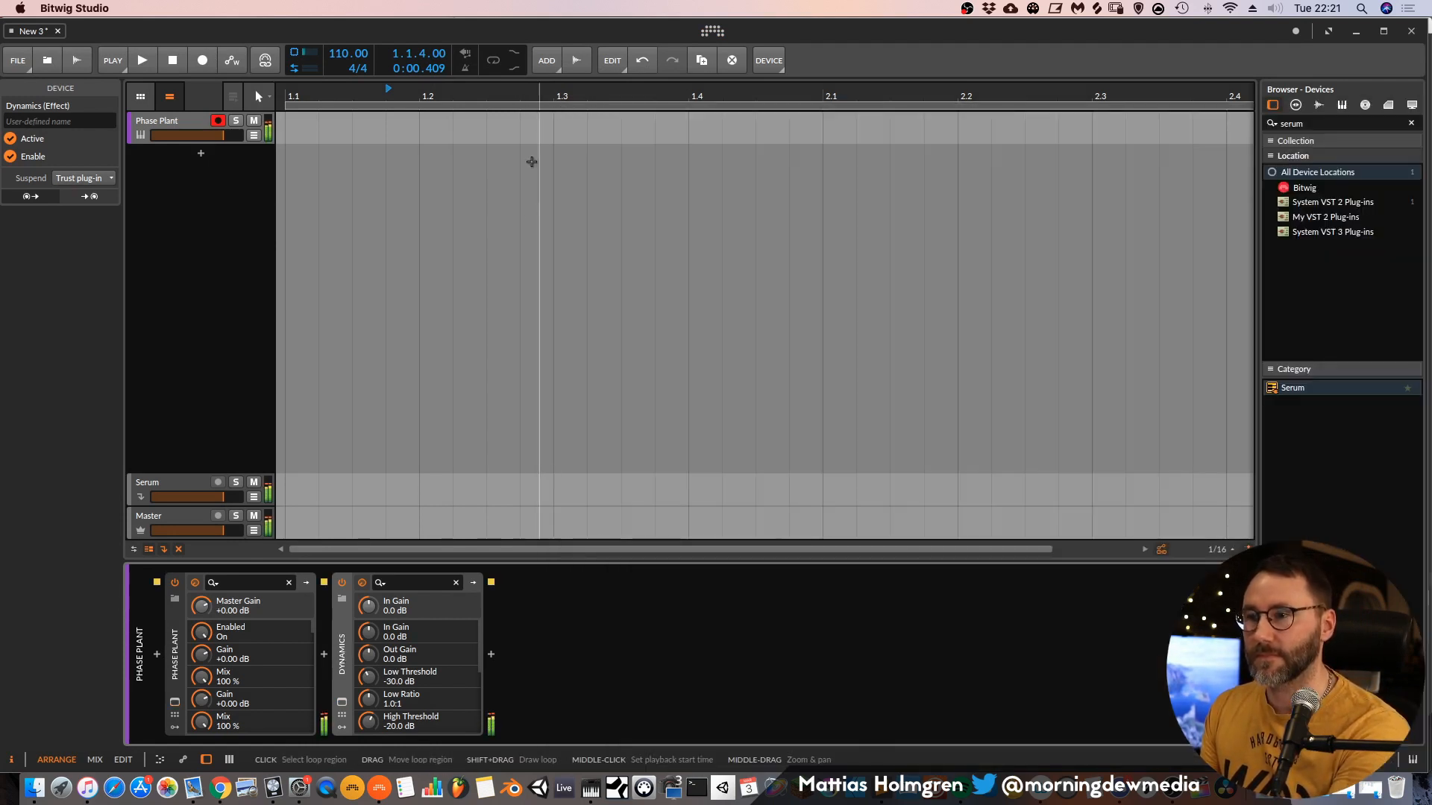
Insert the ColourCopy delay after Dynamics in the Phase Plant track's device chain.
click(490, 654)
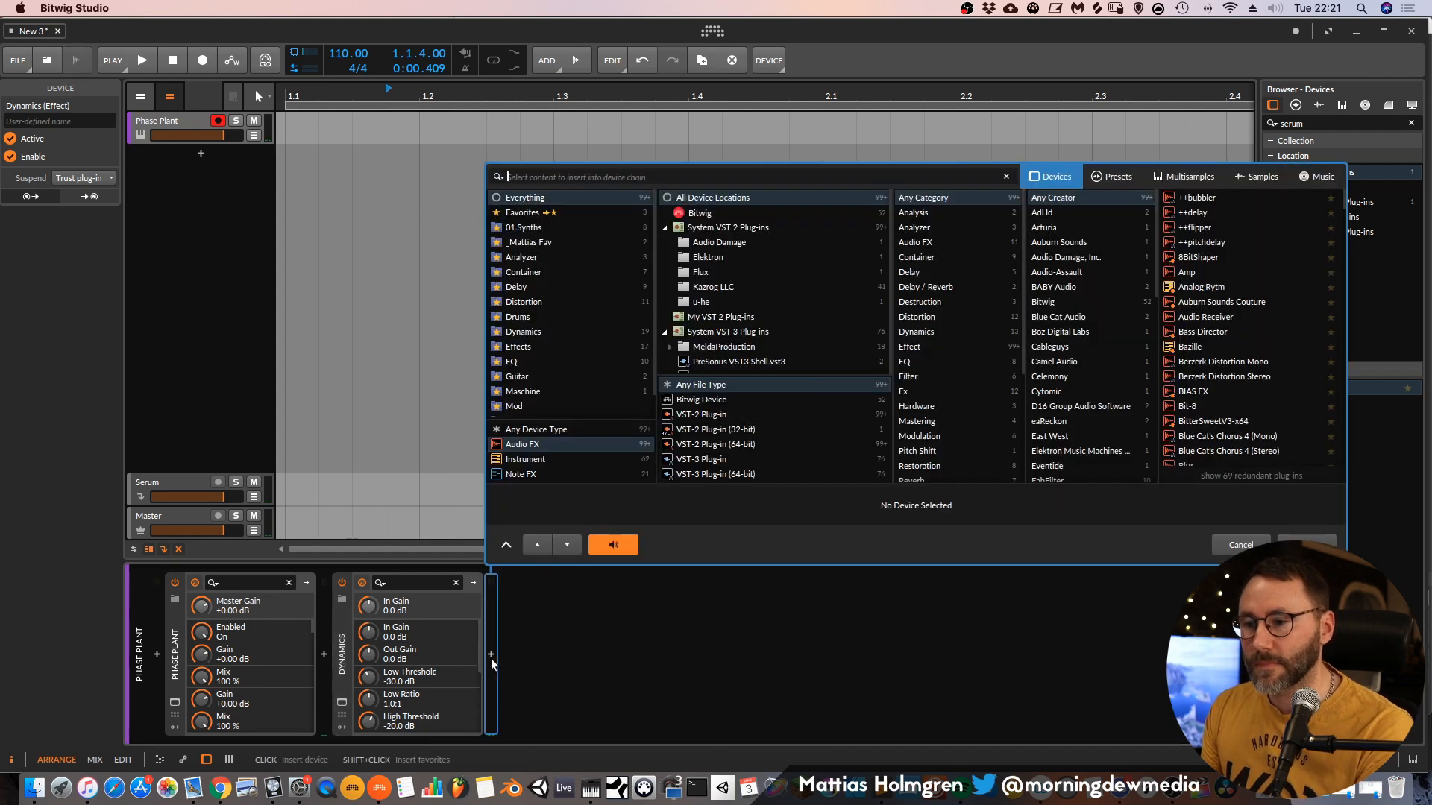
click(526, 287)
click(1208, 199)
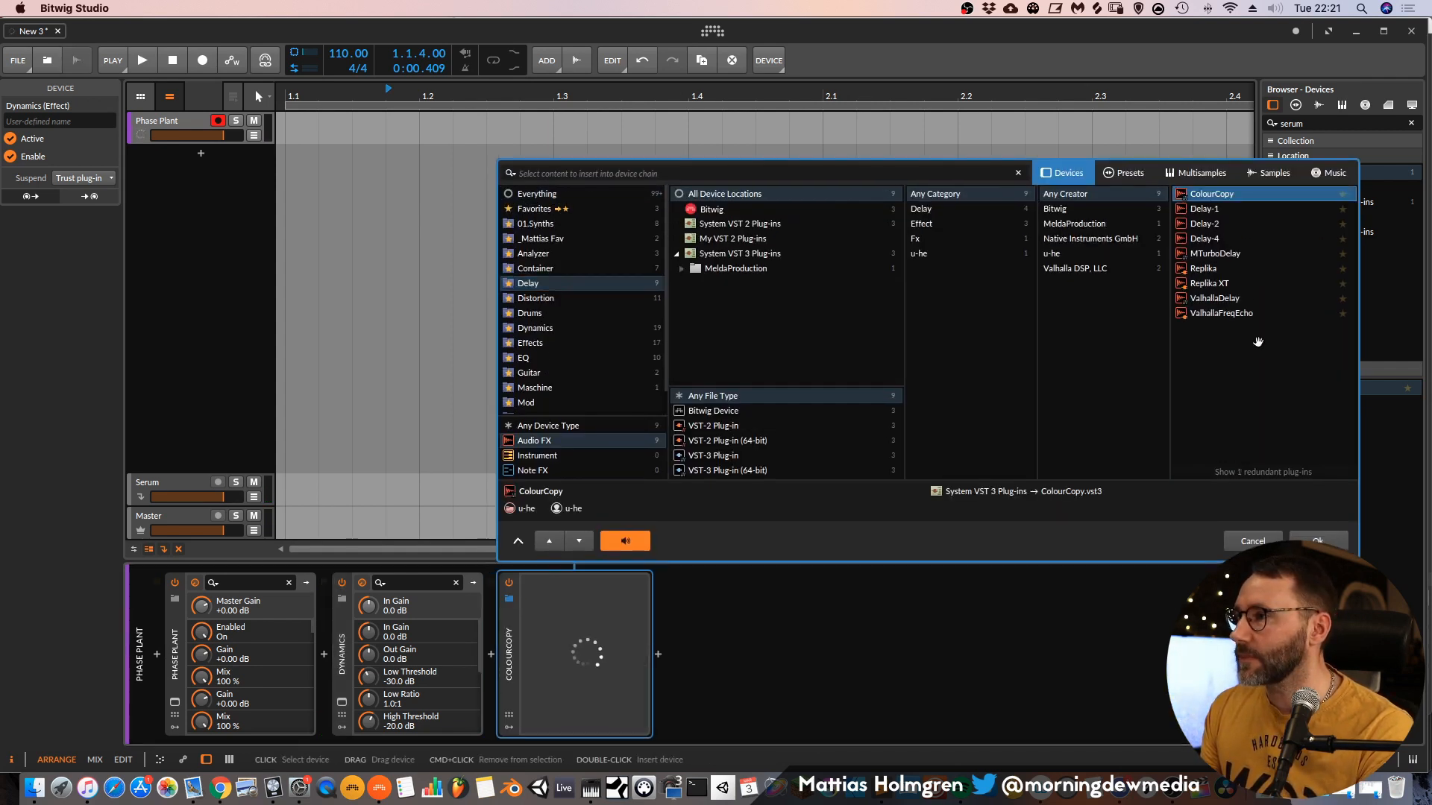
click(1318, 541)
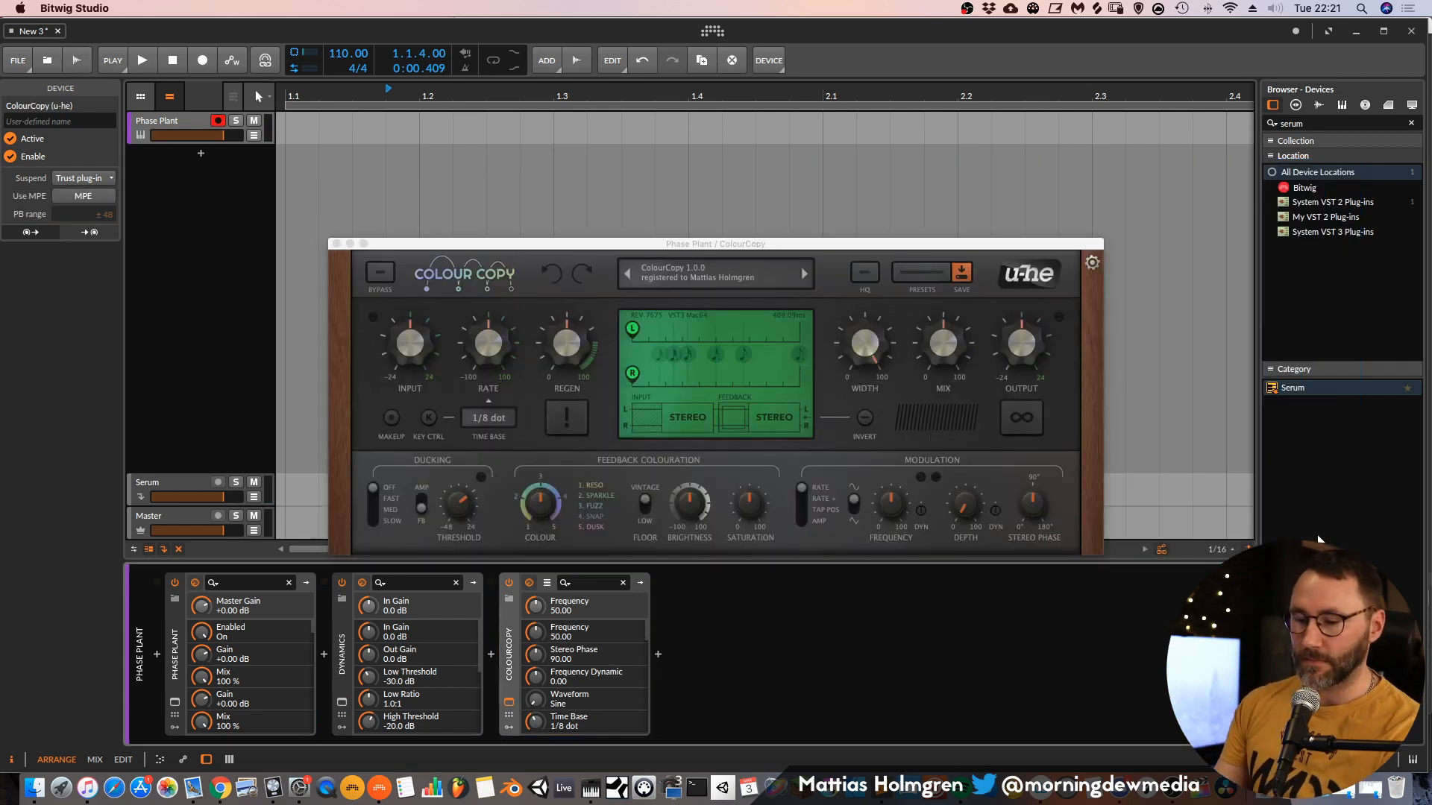
Offset ColourCopy's left and right delay taps, set its modulation depth to 29.50 and mix to 11, and close its window.
drag(798, 373, 745, 374)
drag(951, 339, 949, 371)
drag(967, 510, 932, 453)
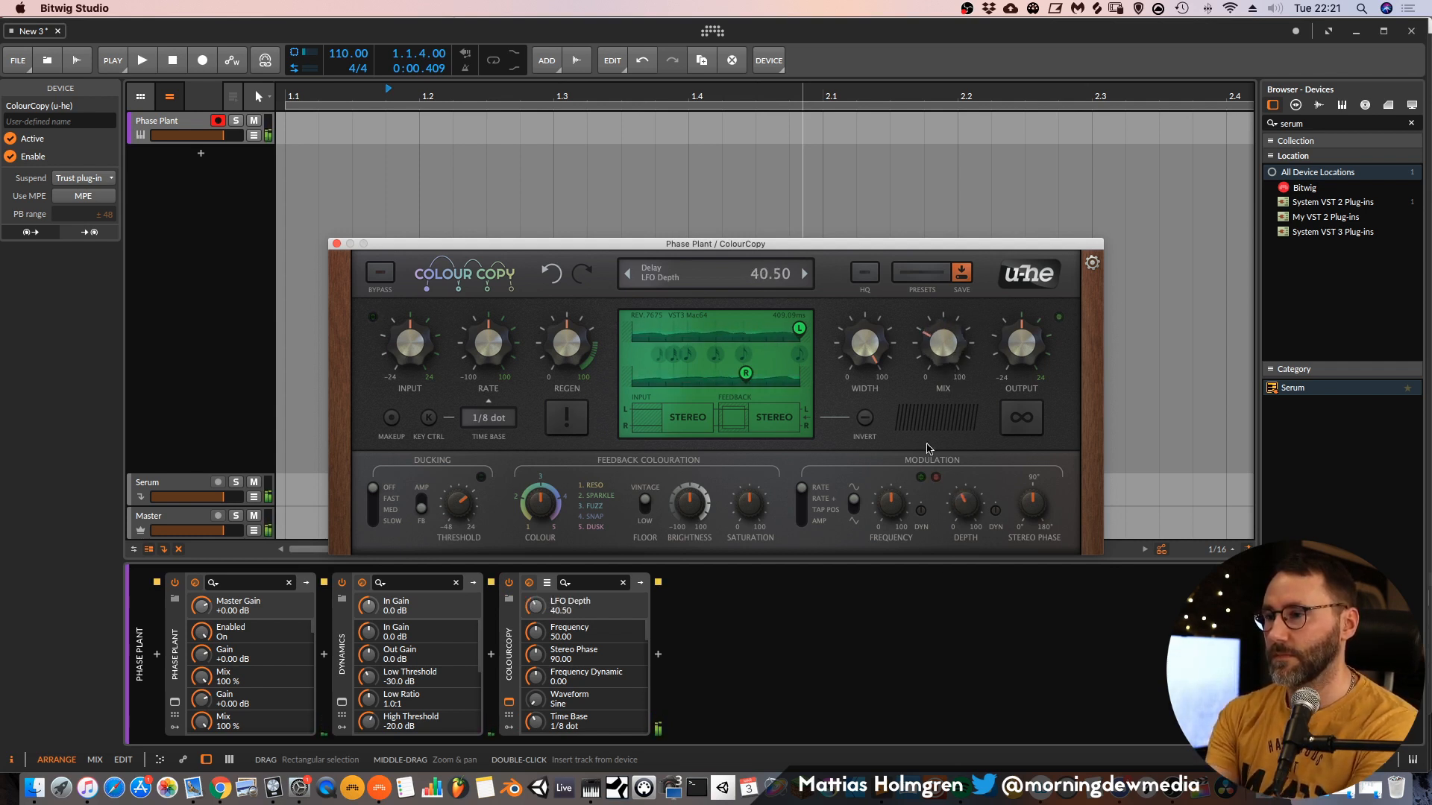
drag(964, 512, 968, 530)
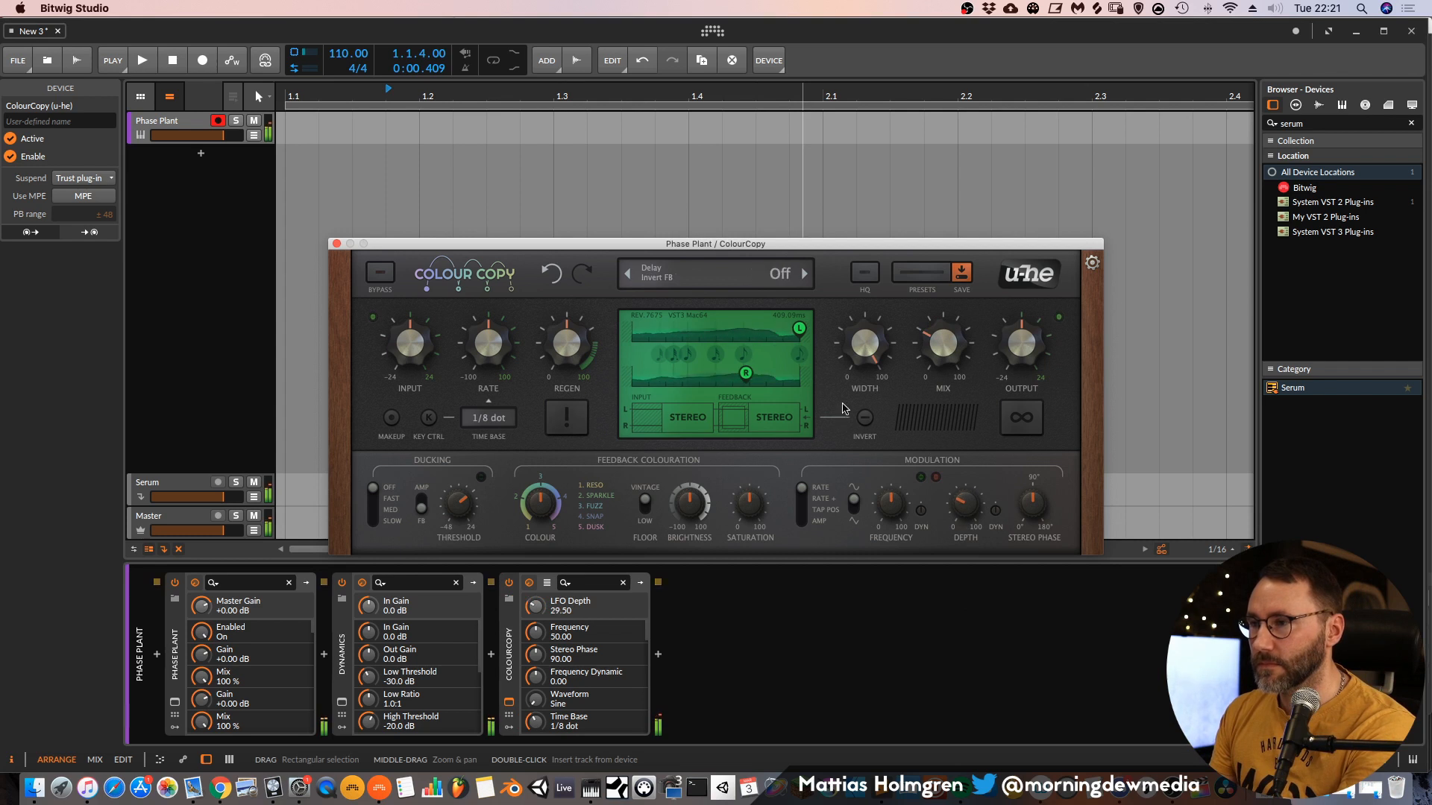
drag(941, 344, 929, 369)
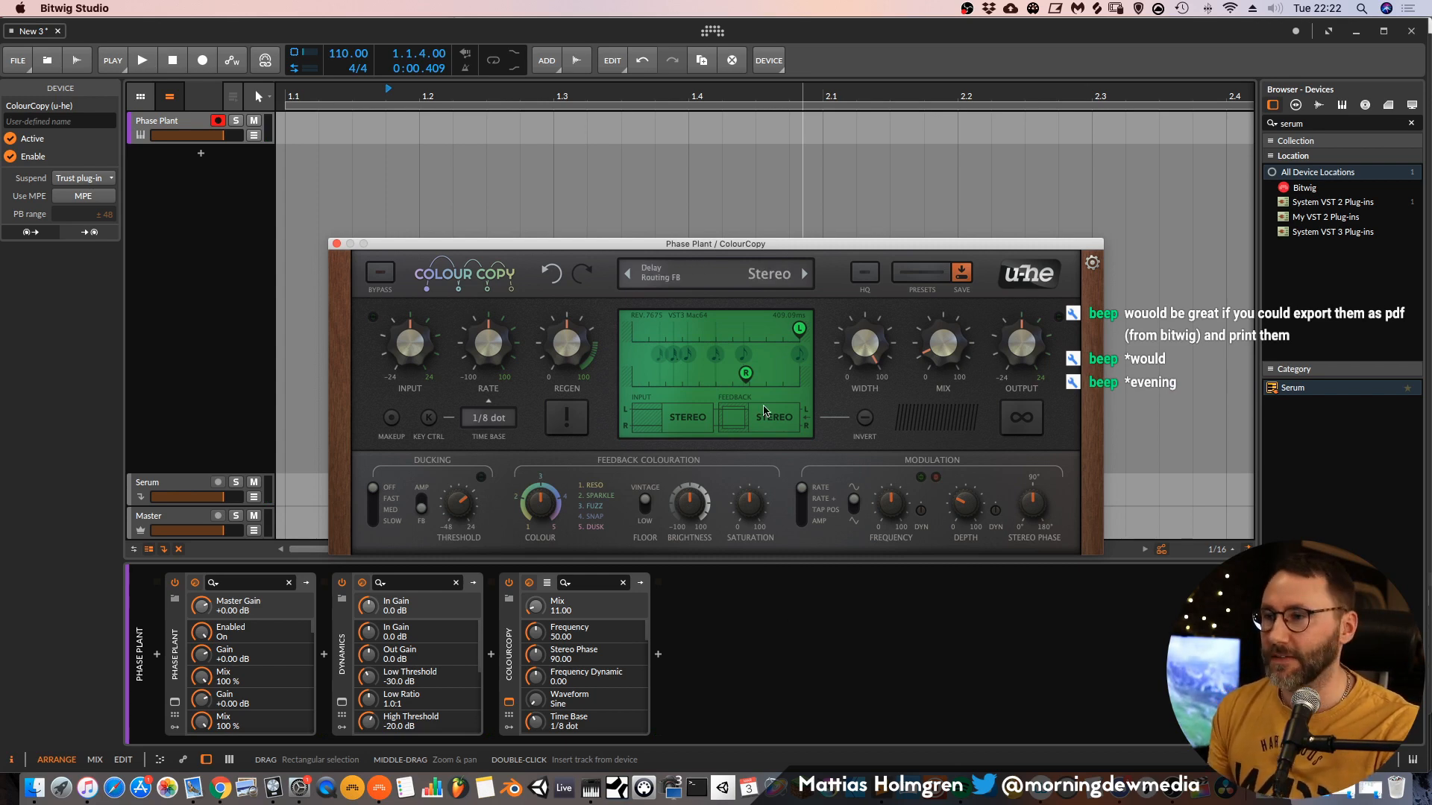
drag(742, 252, 737, 88)
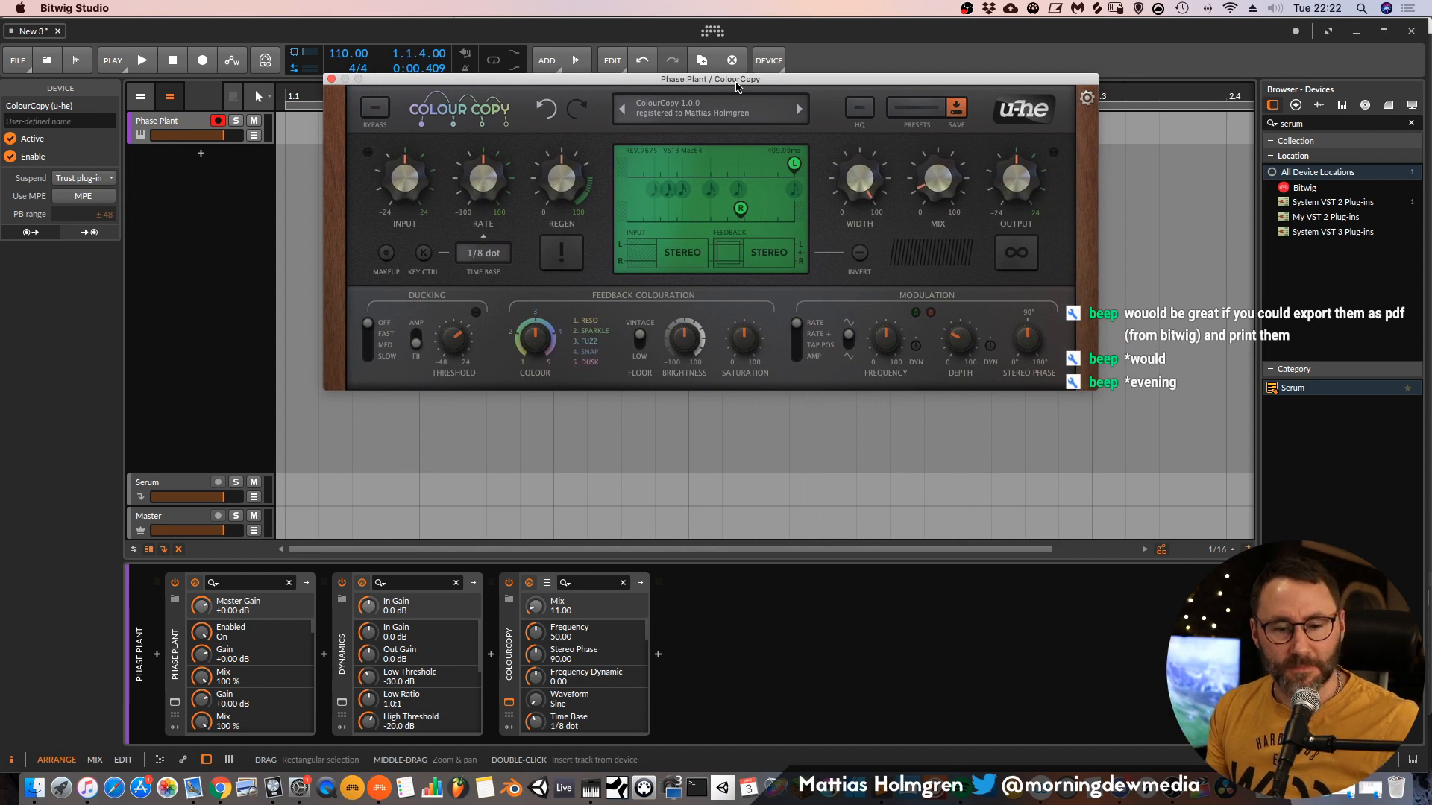
drag(737, 87, 736, 58)
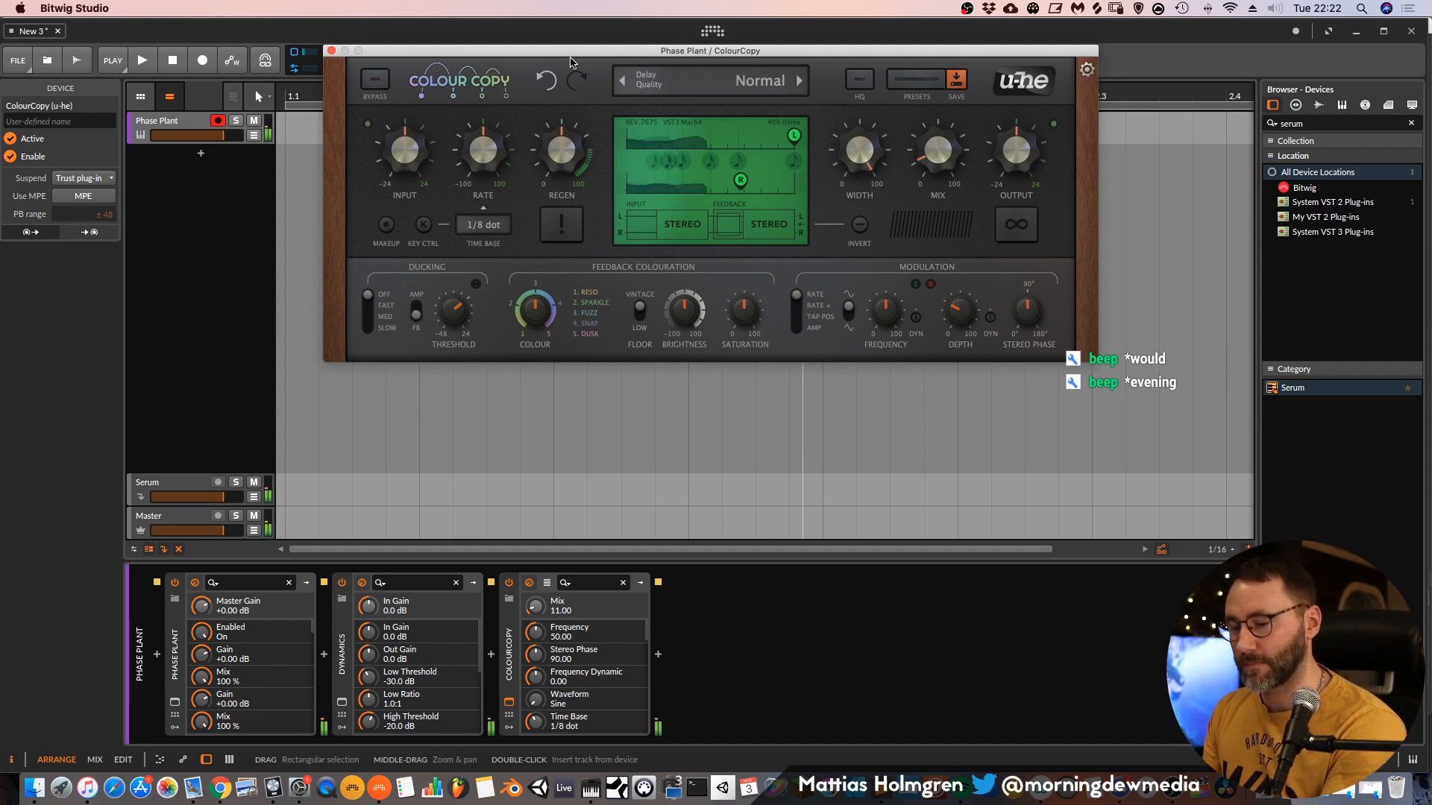
click(332, 51)
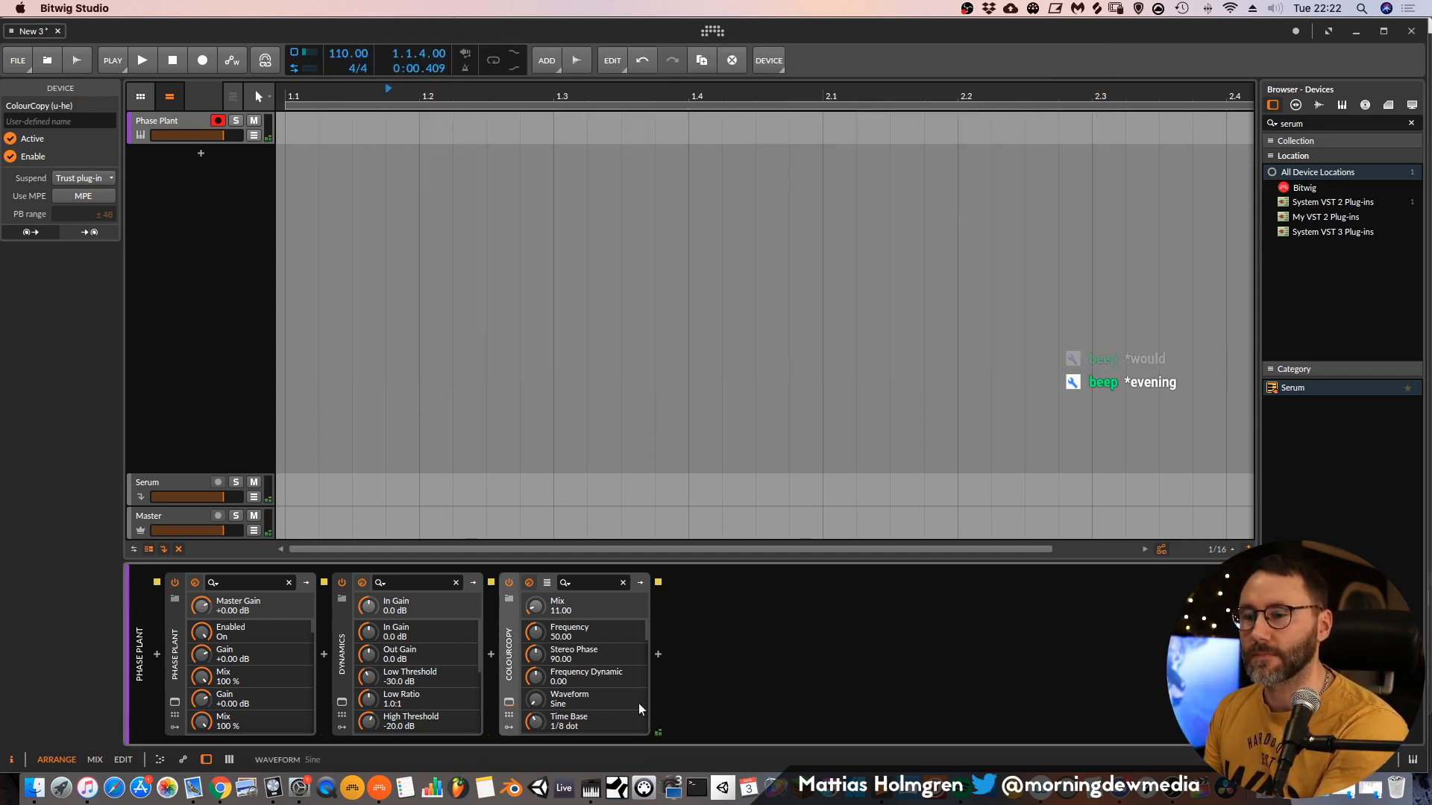
Insert the ValhallaRoom reverb from the Reverb collection after ColourCopy in the device chain.
click(657, 652)
scroll(660, 377, down, 2)
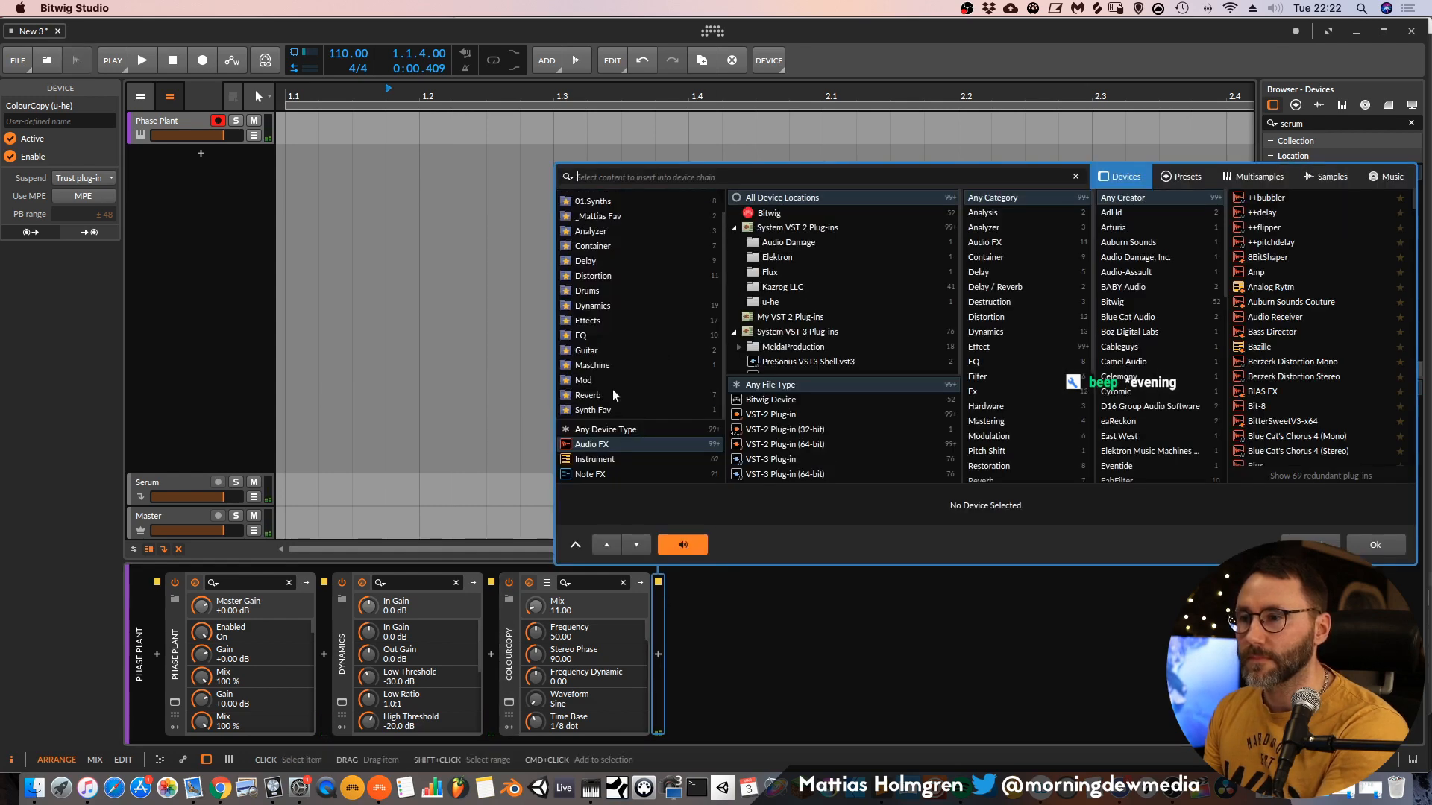
click(613, 407)
click(588, 394)
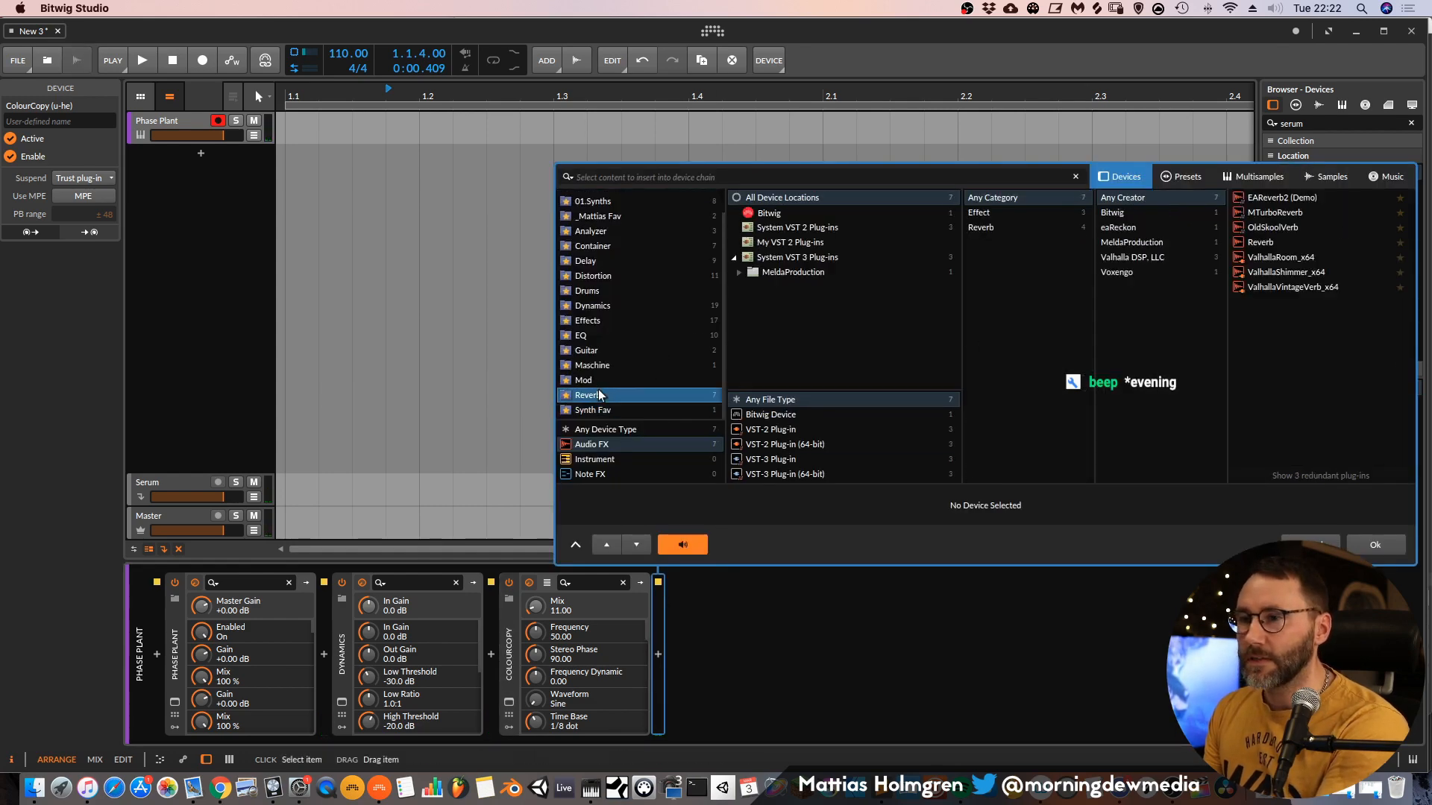
double_click(1269, 254)
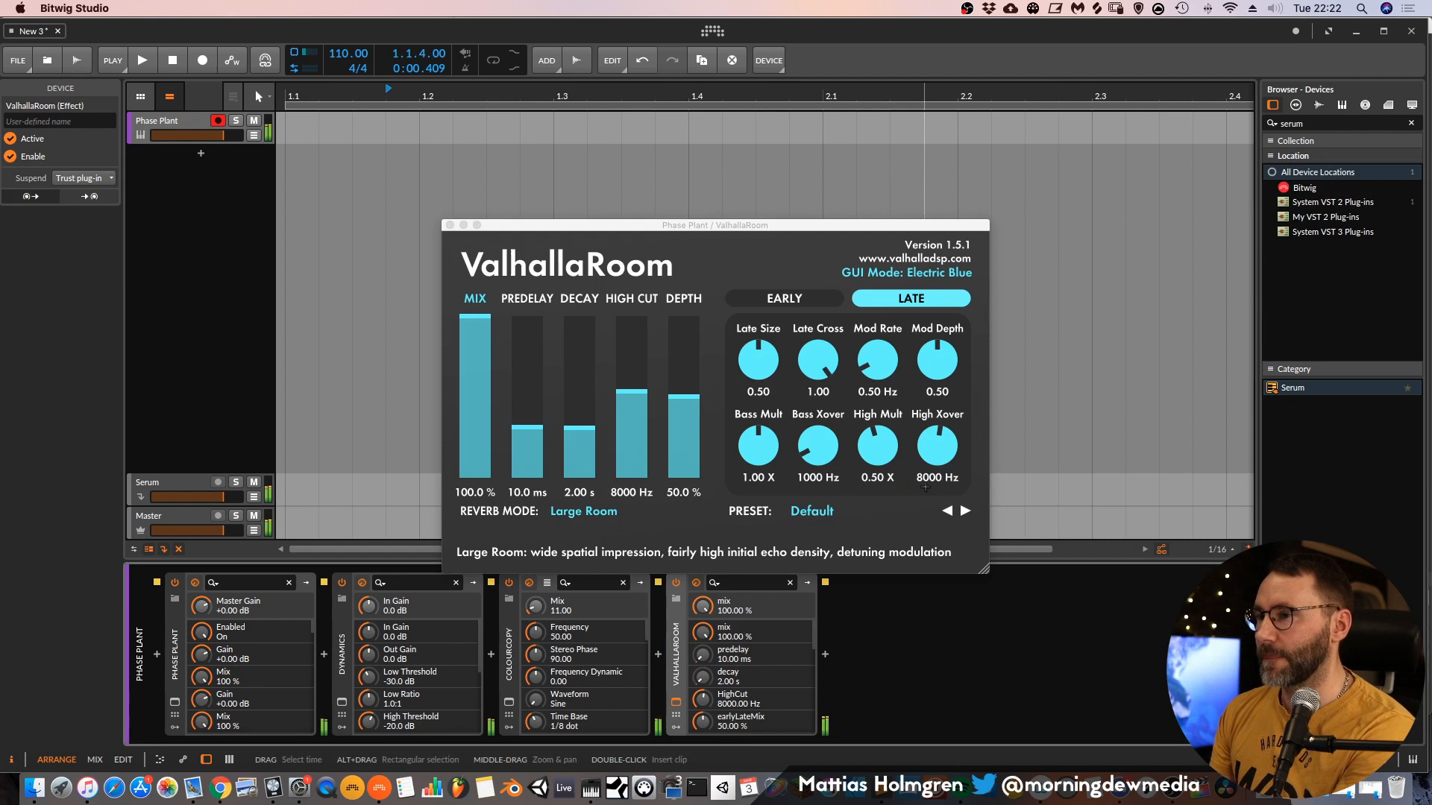
Set ValhallaRoom's mix to 41.5 % and its decay to 10.79 s.
drag(587, 429, 588, 392)
click(481, 417)
drag(485, 413, 485, 411)
click(591, 404)
drag(592, 407, 585, 399)
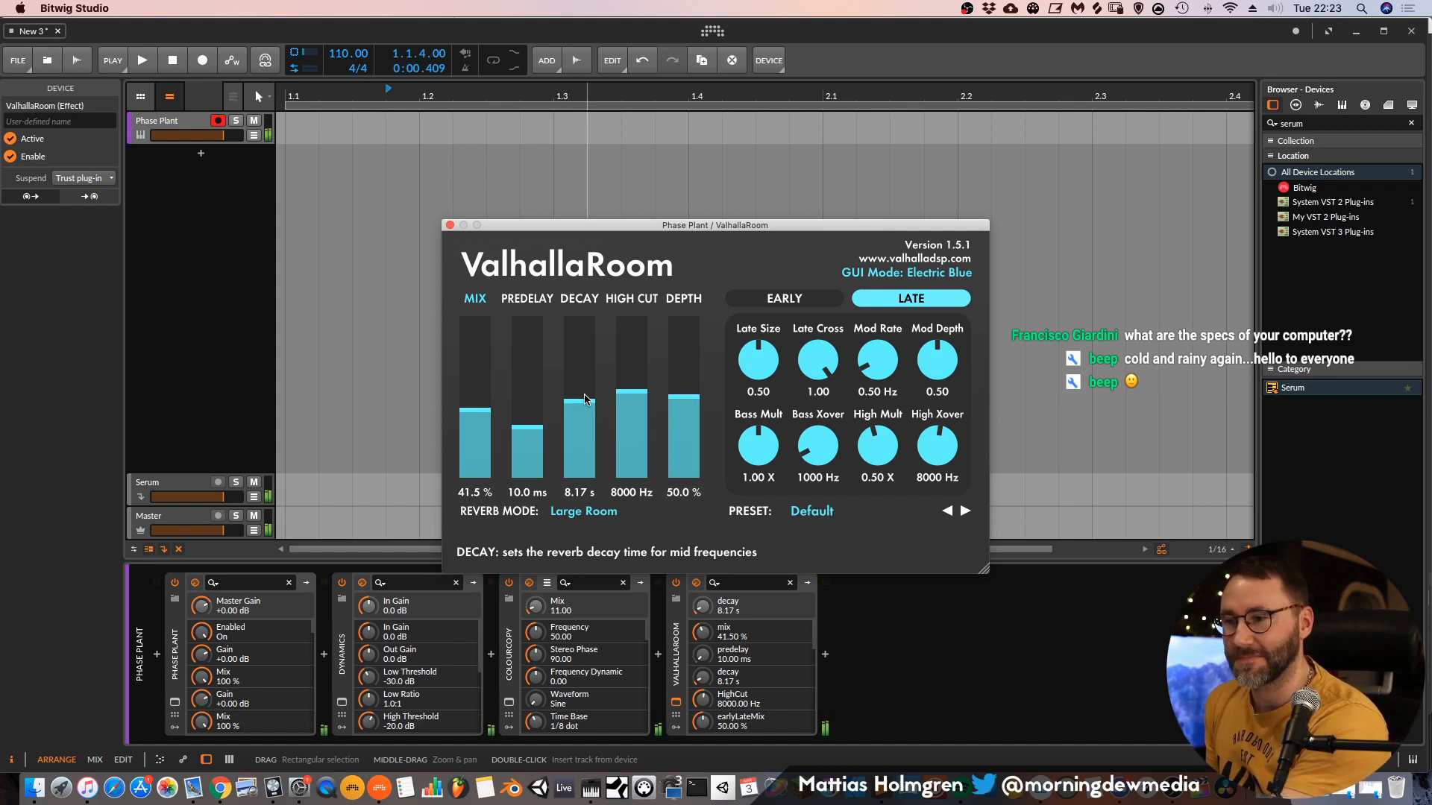
drag(585, 399, 585, 393)
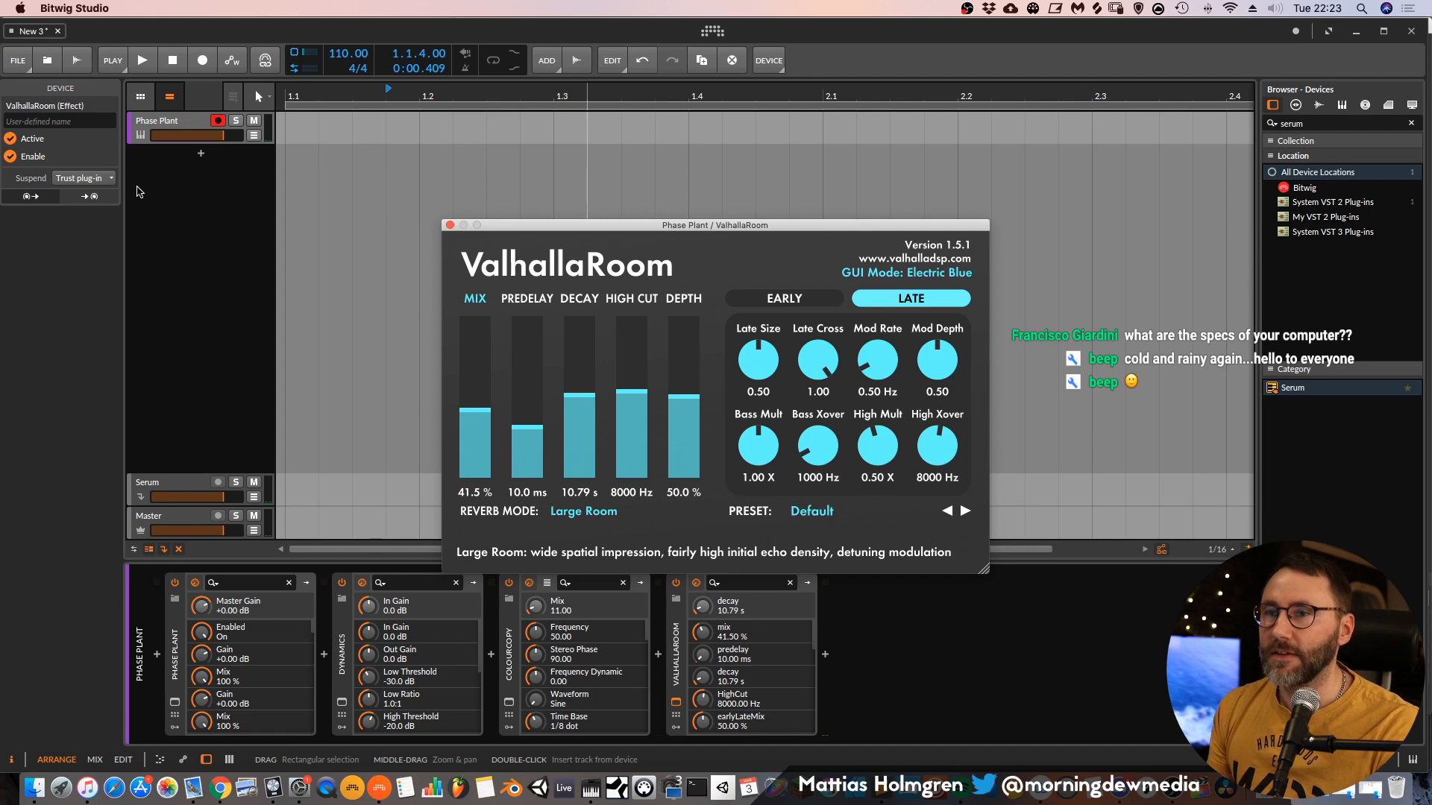
Check the Mac's processor, memory and graphics specifications, and move the ValhallaRoom window clear of the device chain.
click(20, 7)
click(41, 27)
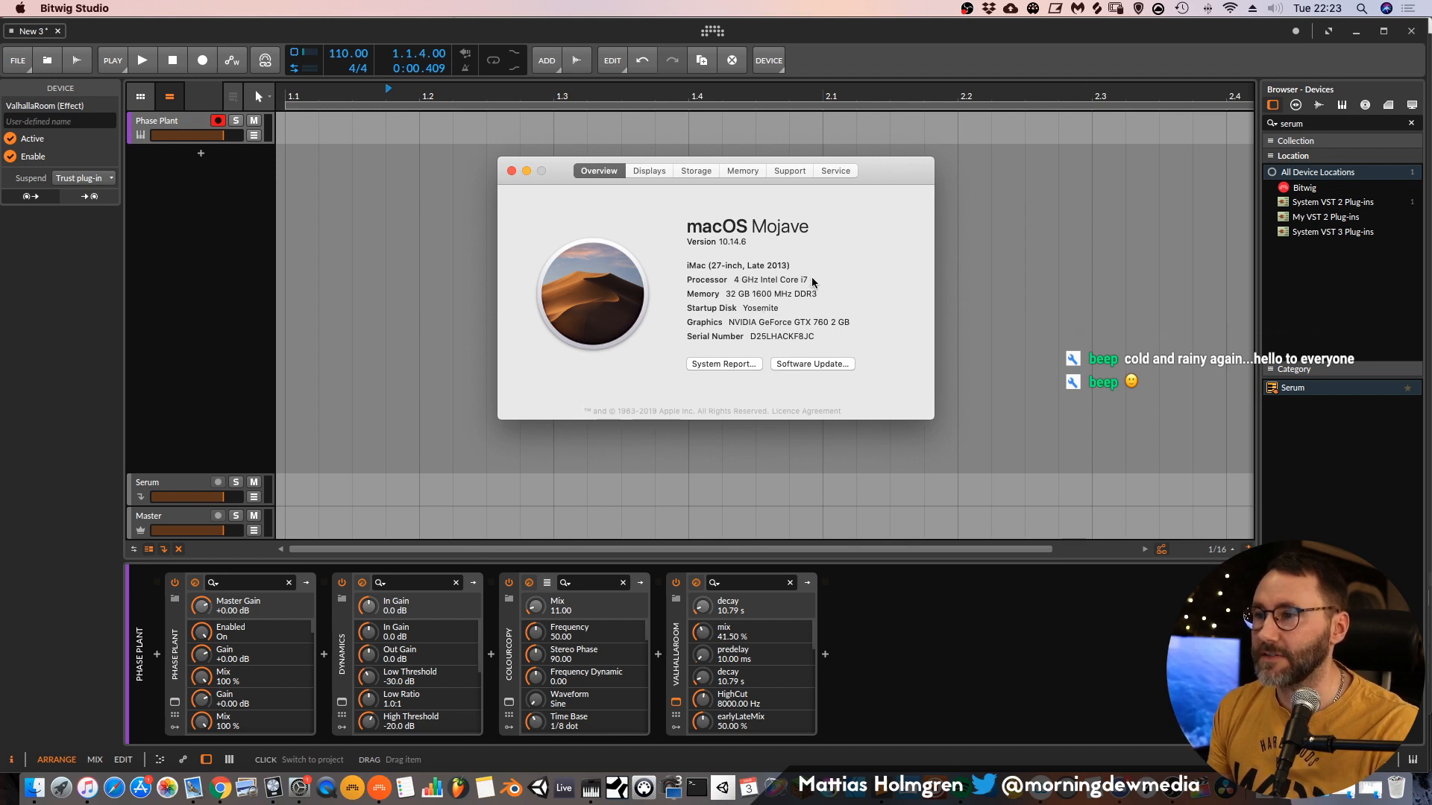
click(512, 171)
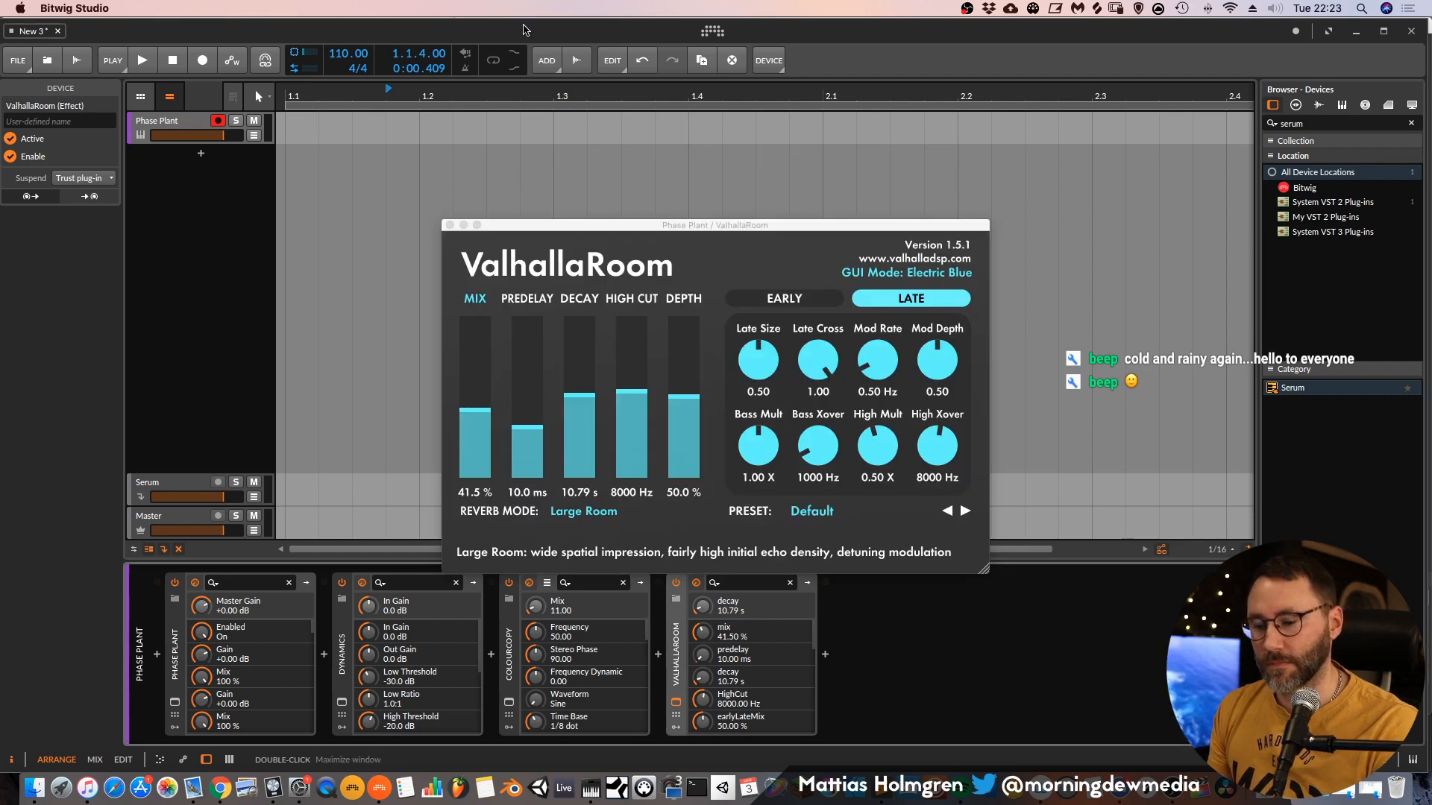
drag(636, 227, 552, 58)
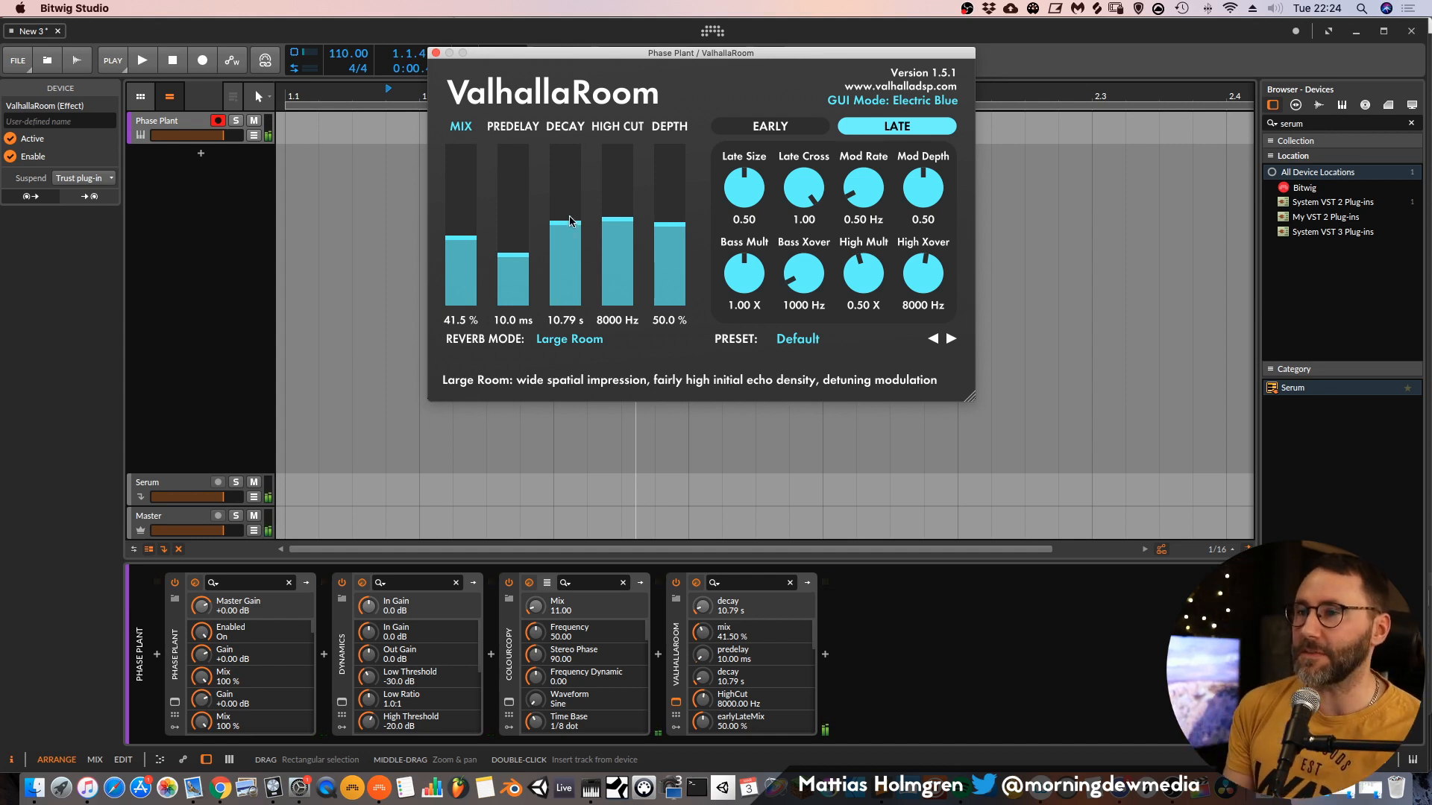
Reduce ValhallaRoom's mix to 33.2 %.
drag(466, 246, 466, 252)
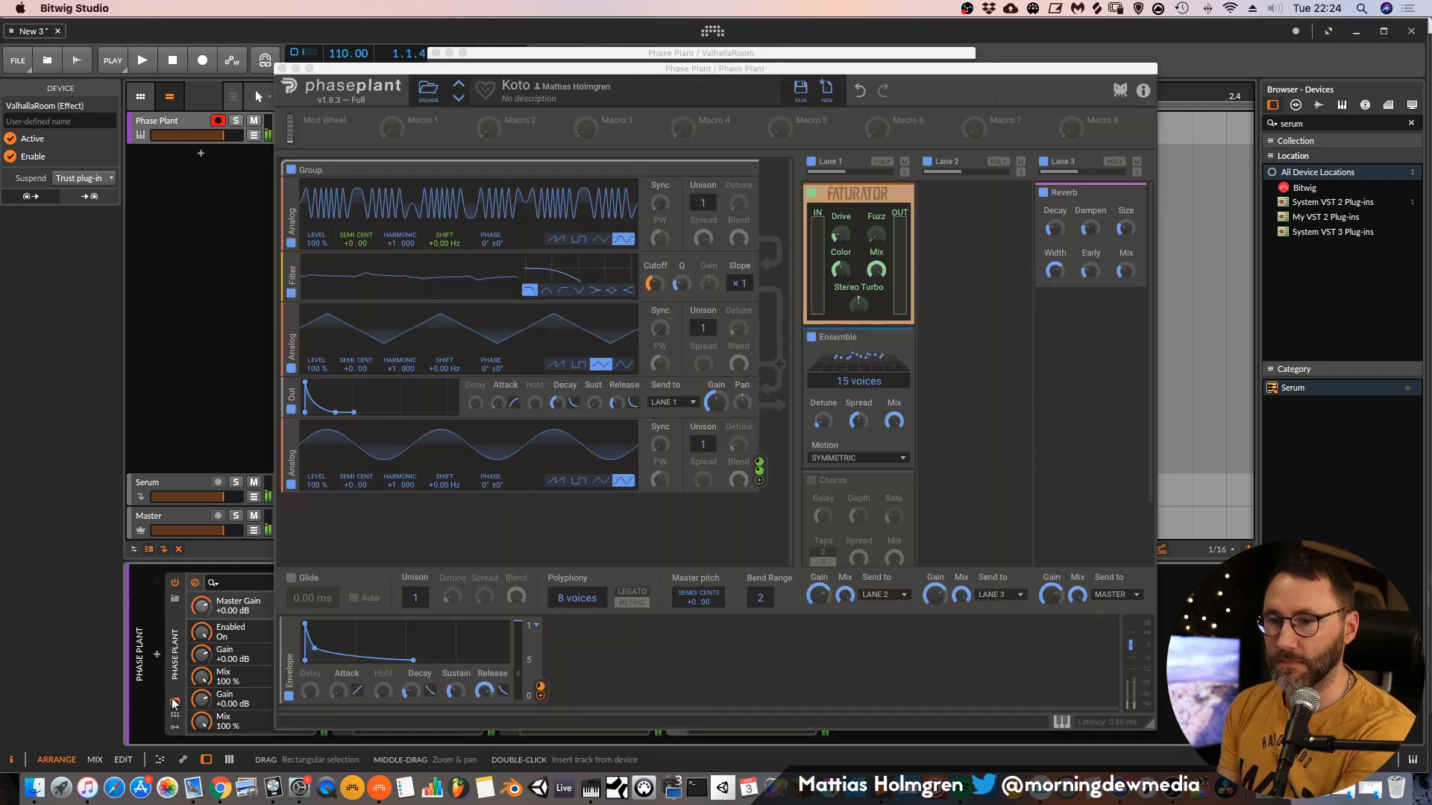
Bring up the Phase Plant window to examine the Koto patch's generators and effect lanes, and close it.
click(174, 701)
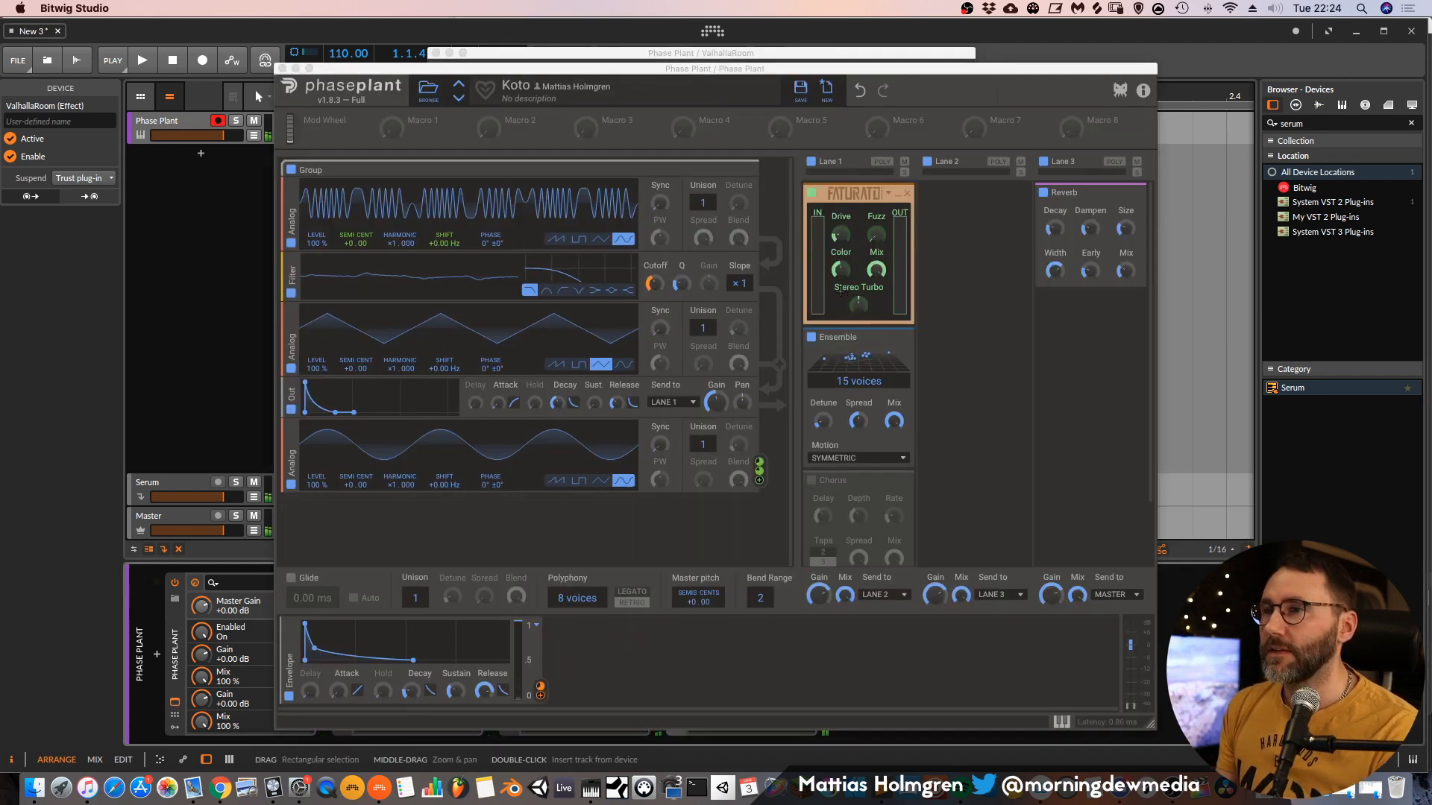
drag(667, 72, 682, 30)
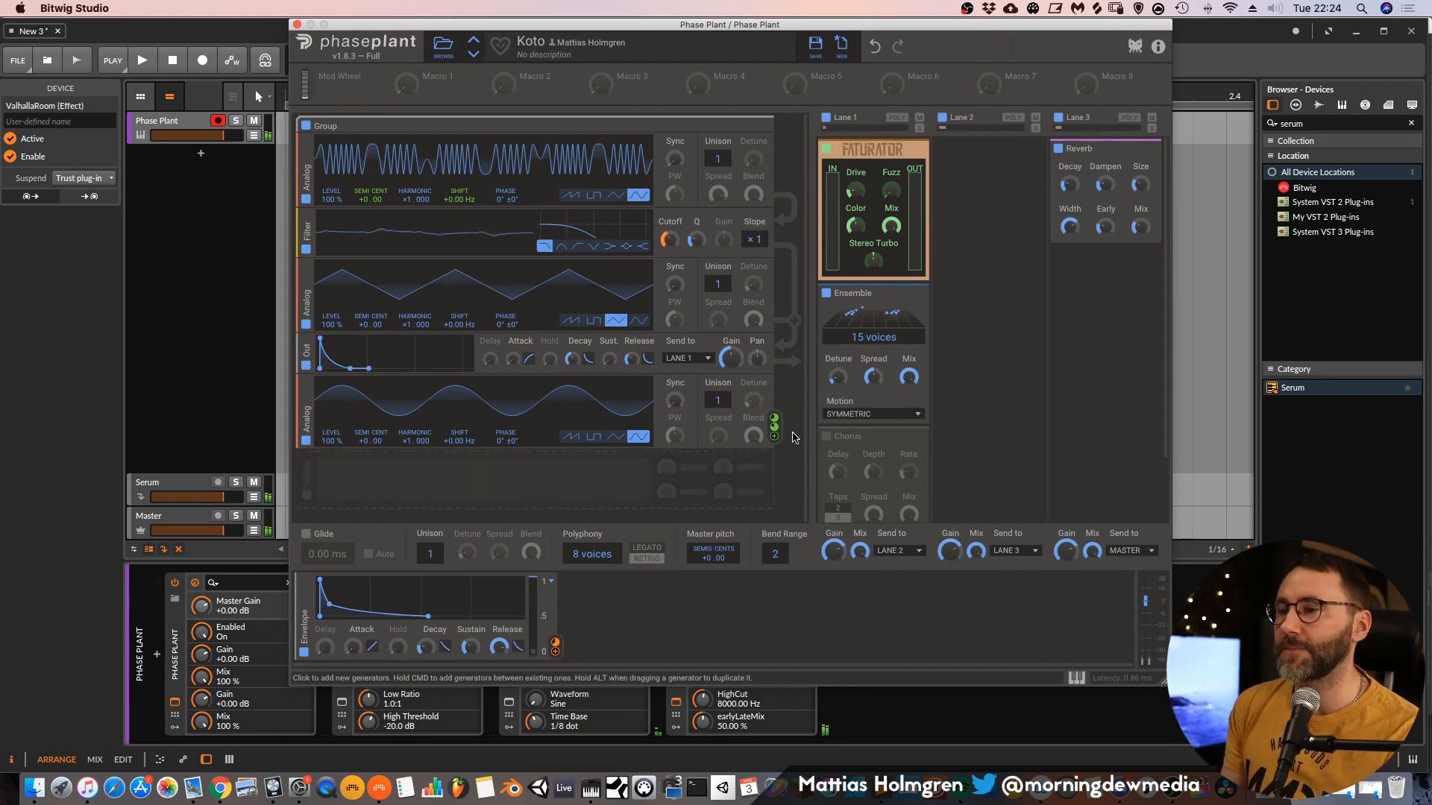
mouse_move(775, 422)
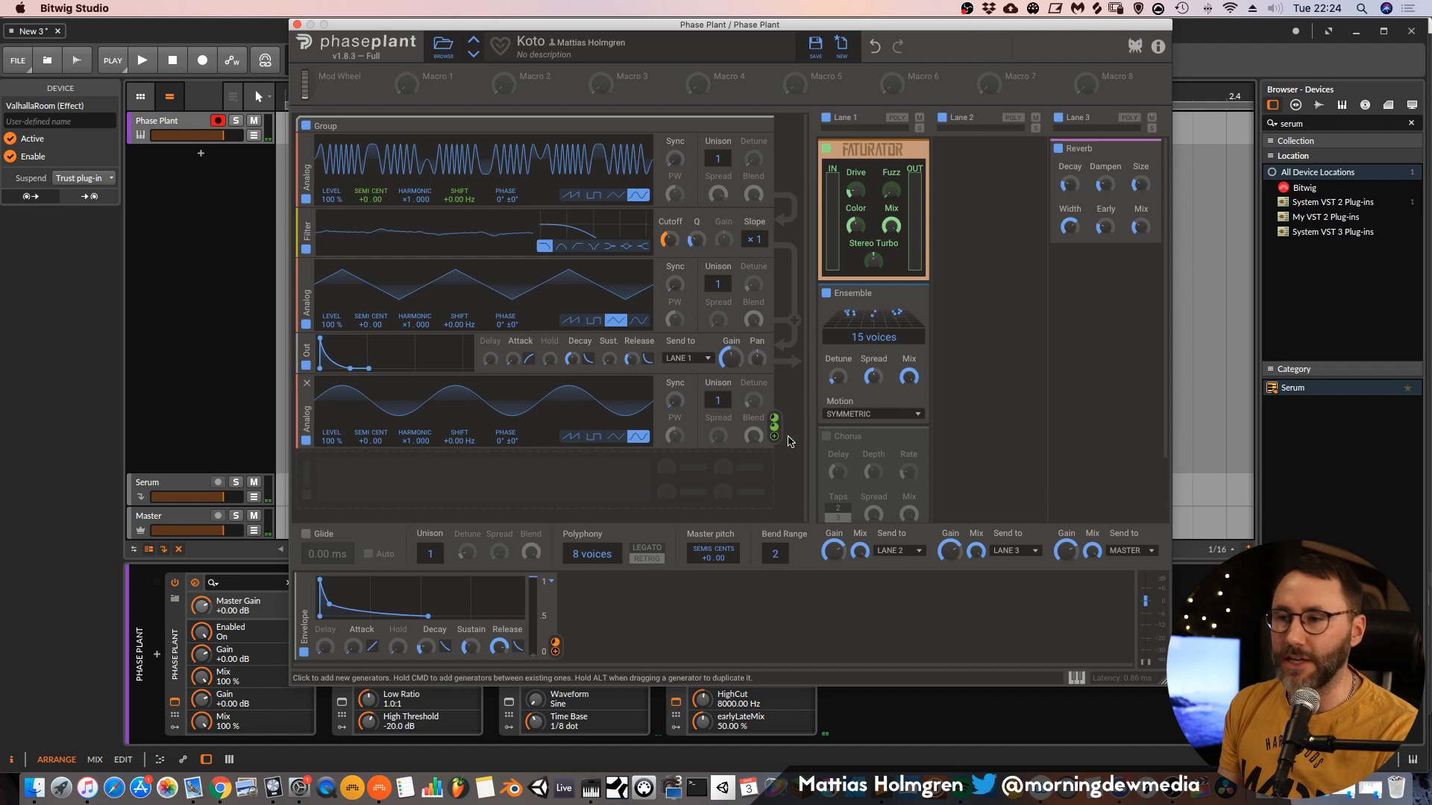
drag(373, 25, 349, 24)
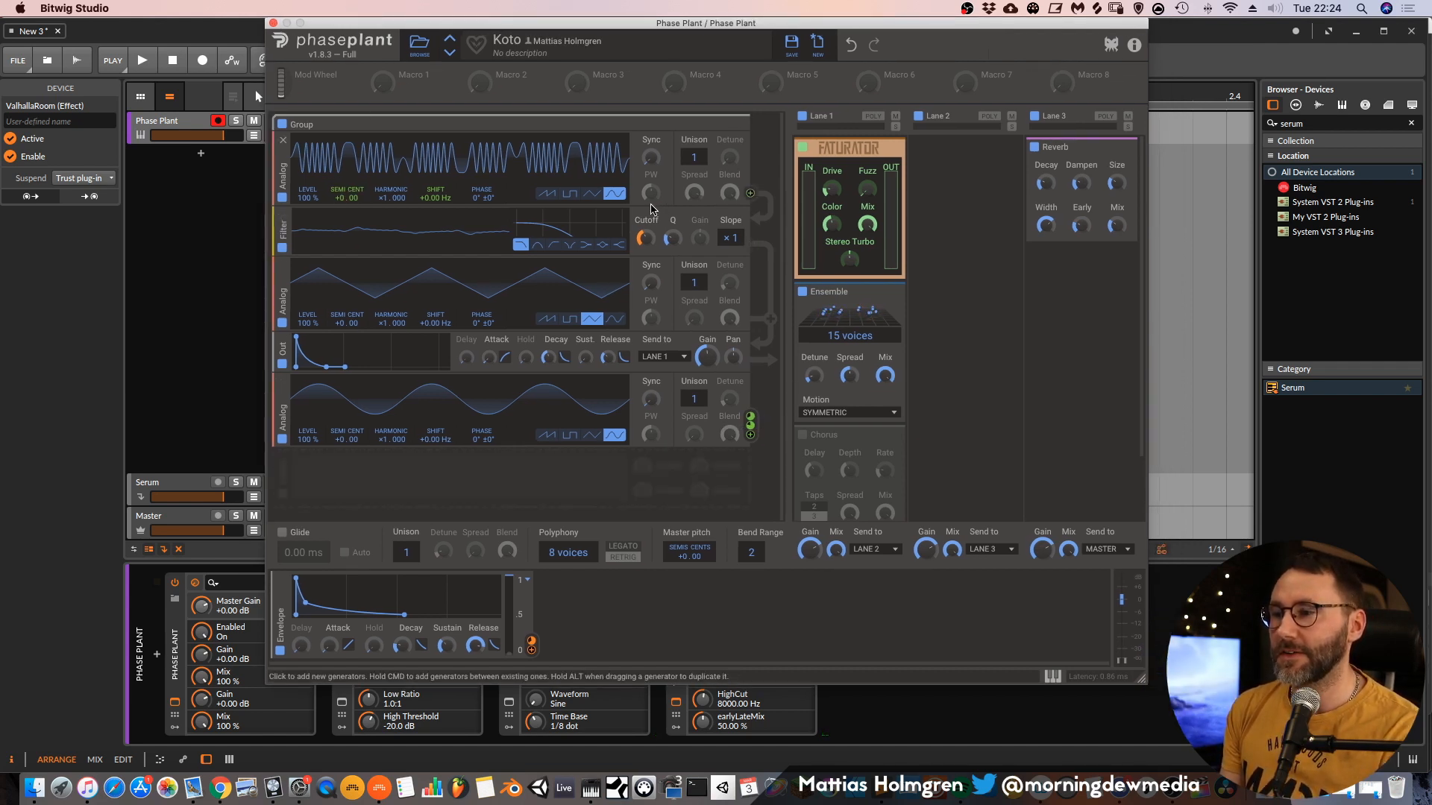
click(273, 25)
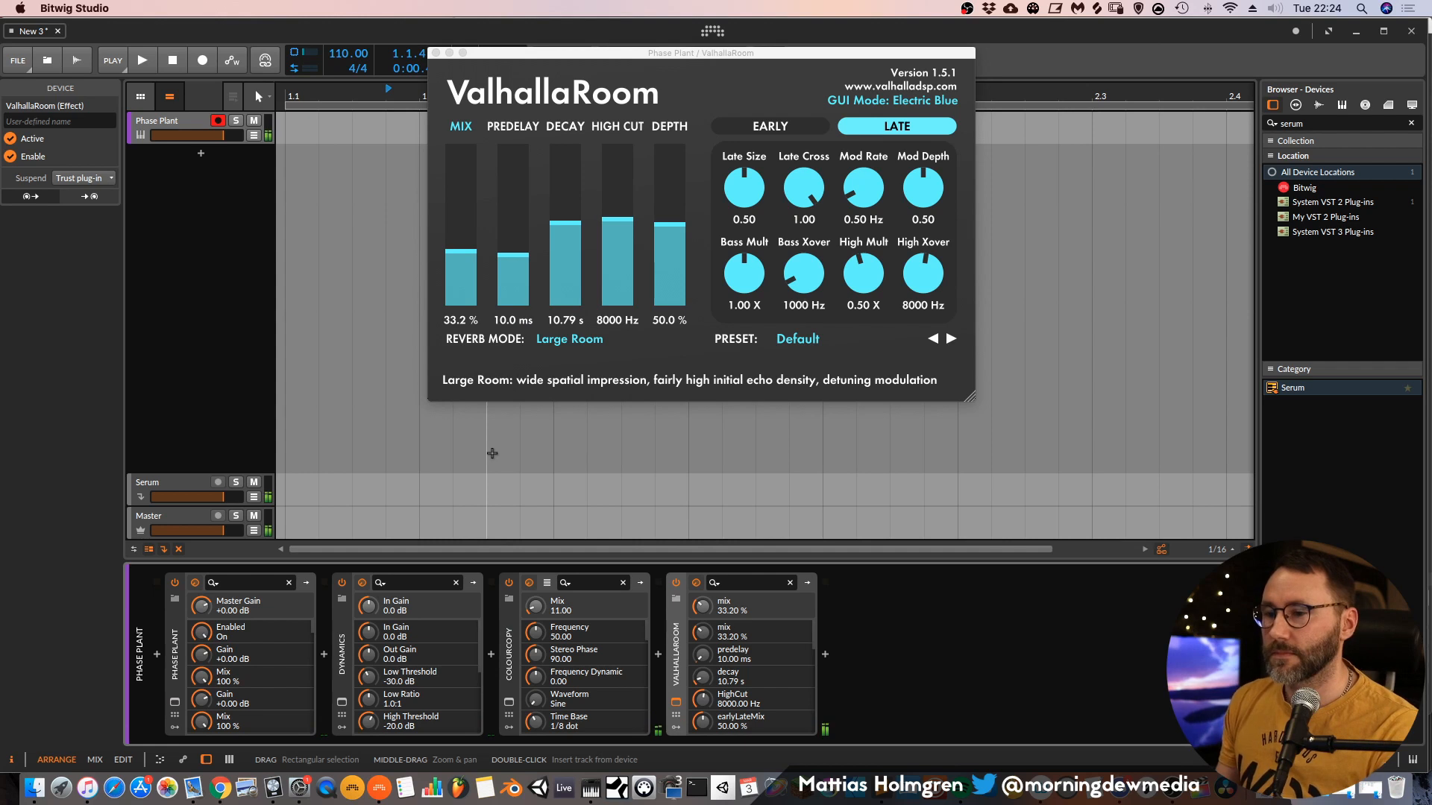
Show the ColourCopy window and set its mix to 20.50.
click(509, 702)
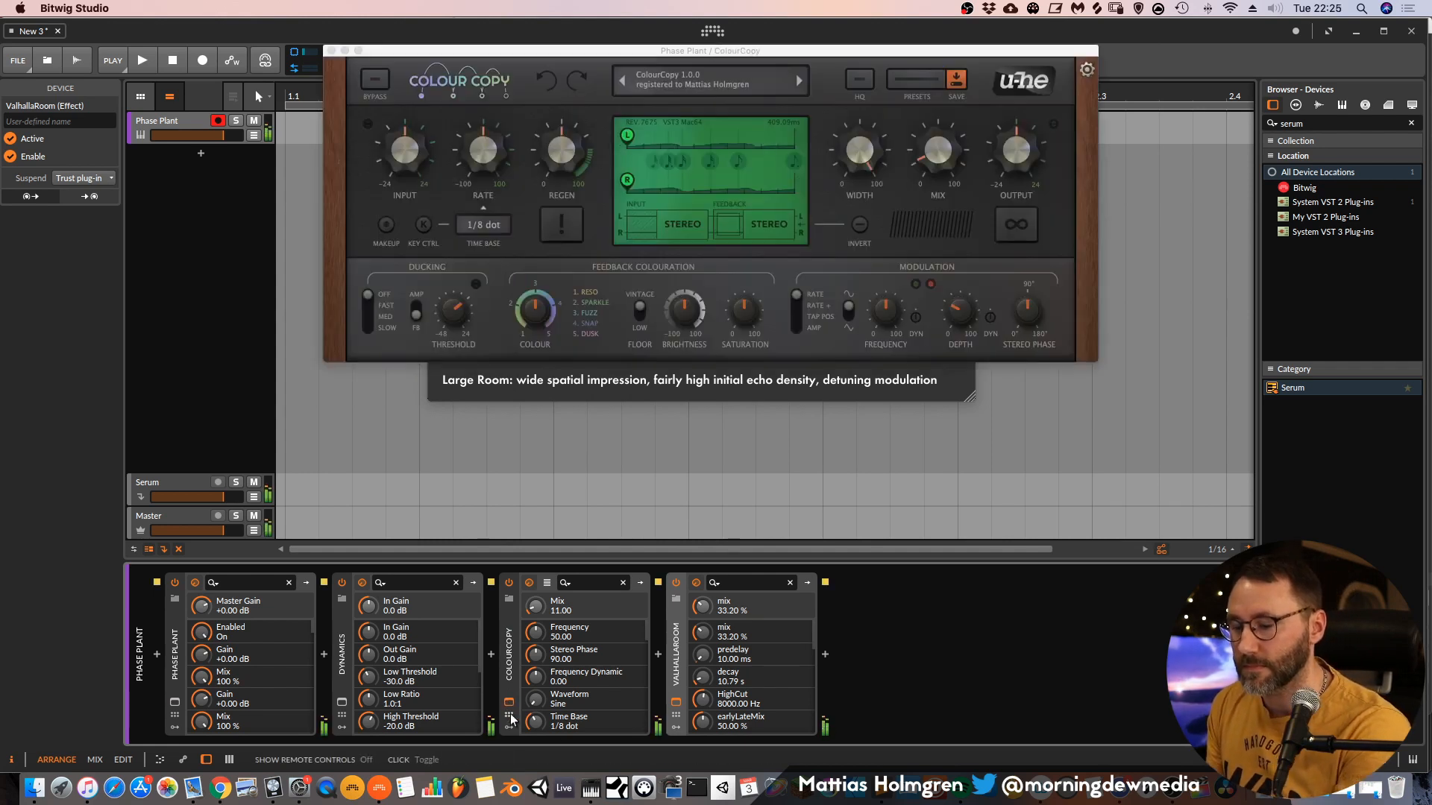
drag(940, 154, 940, 139)
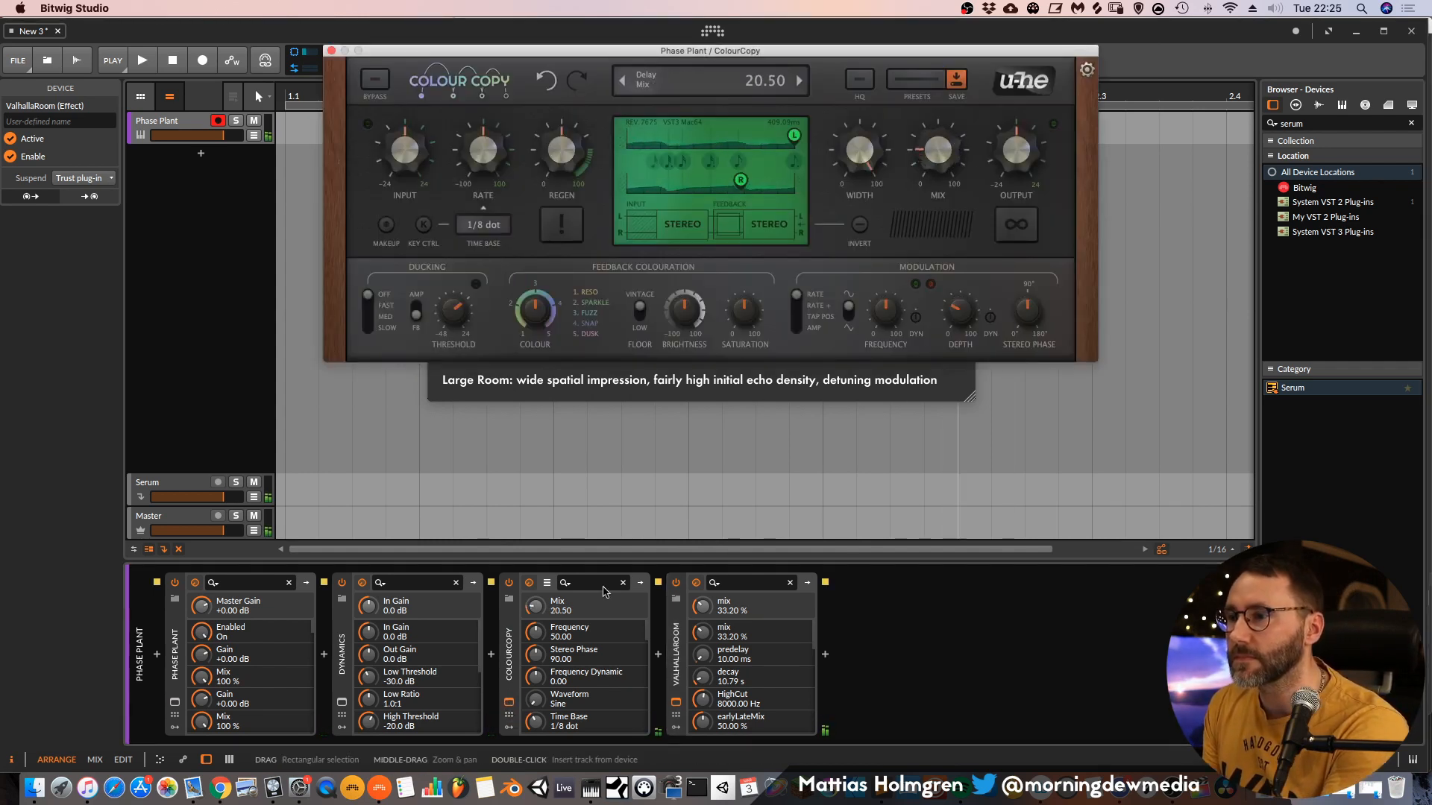
Bring up ValhallaRoom and set its decay to 6.24 s and its high cut to 6420 Hz.
click(676, 702)
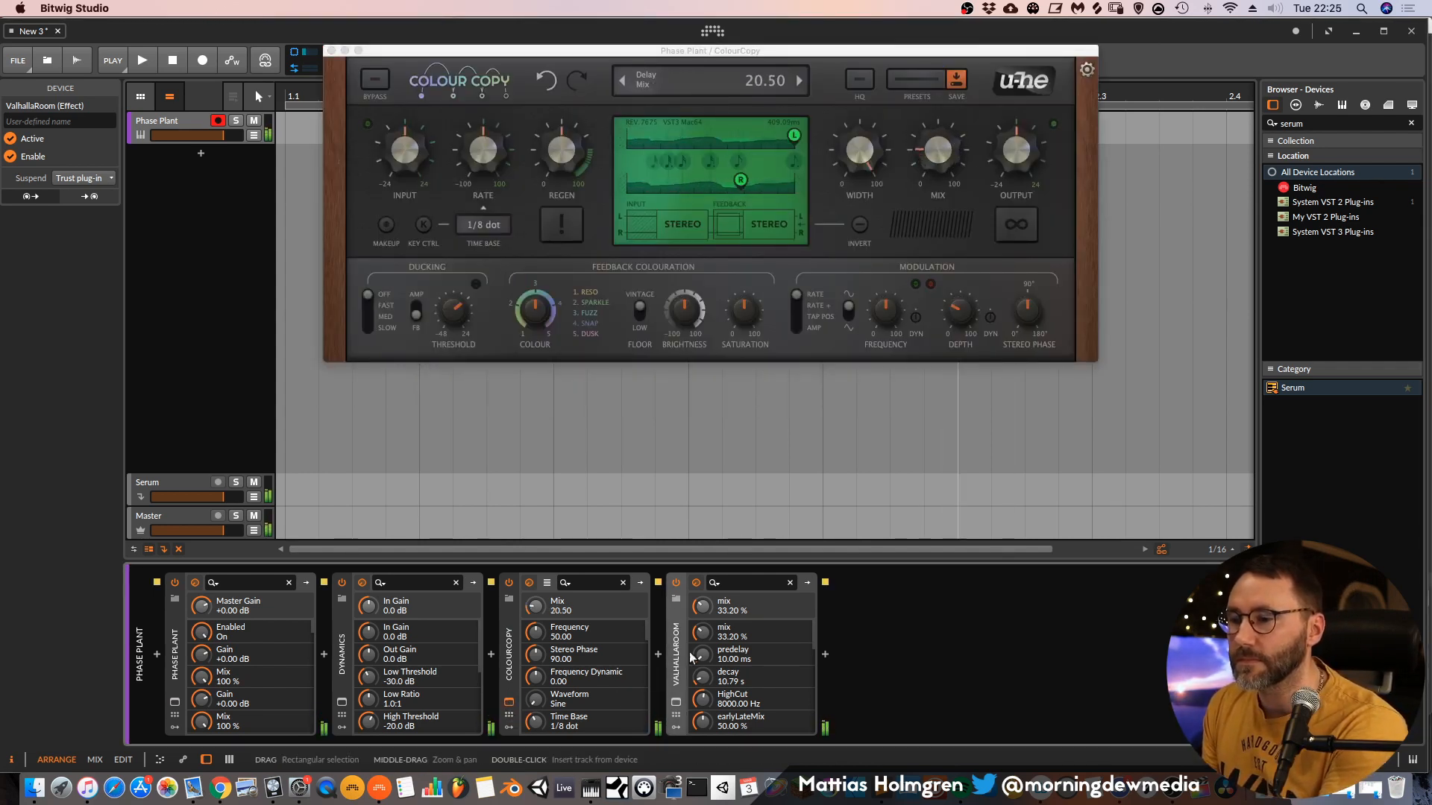
click(676, 702)
drag(565, 218, 610, 239)
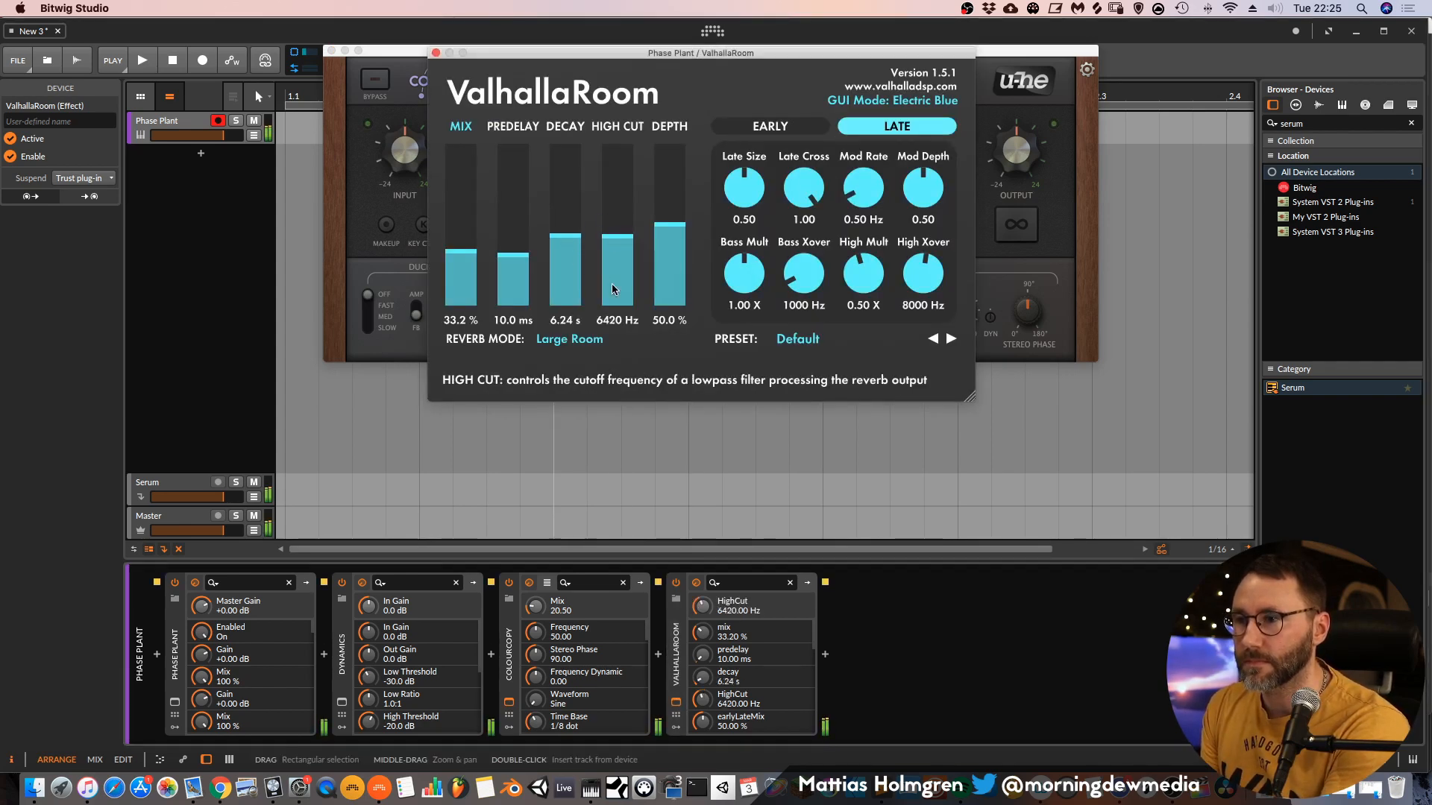
Set ValhallaRoom's reverb mode to LV-426, its decay to 11.45 s and its depth to 55.8 %.
click(575, 339)
click(571, 564)
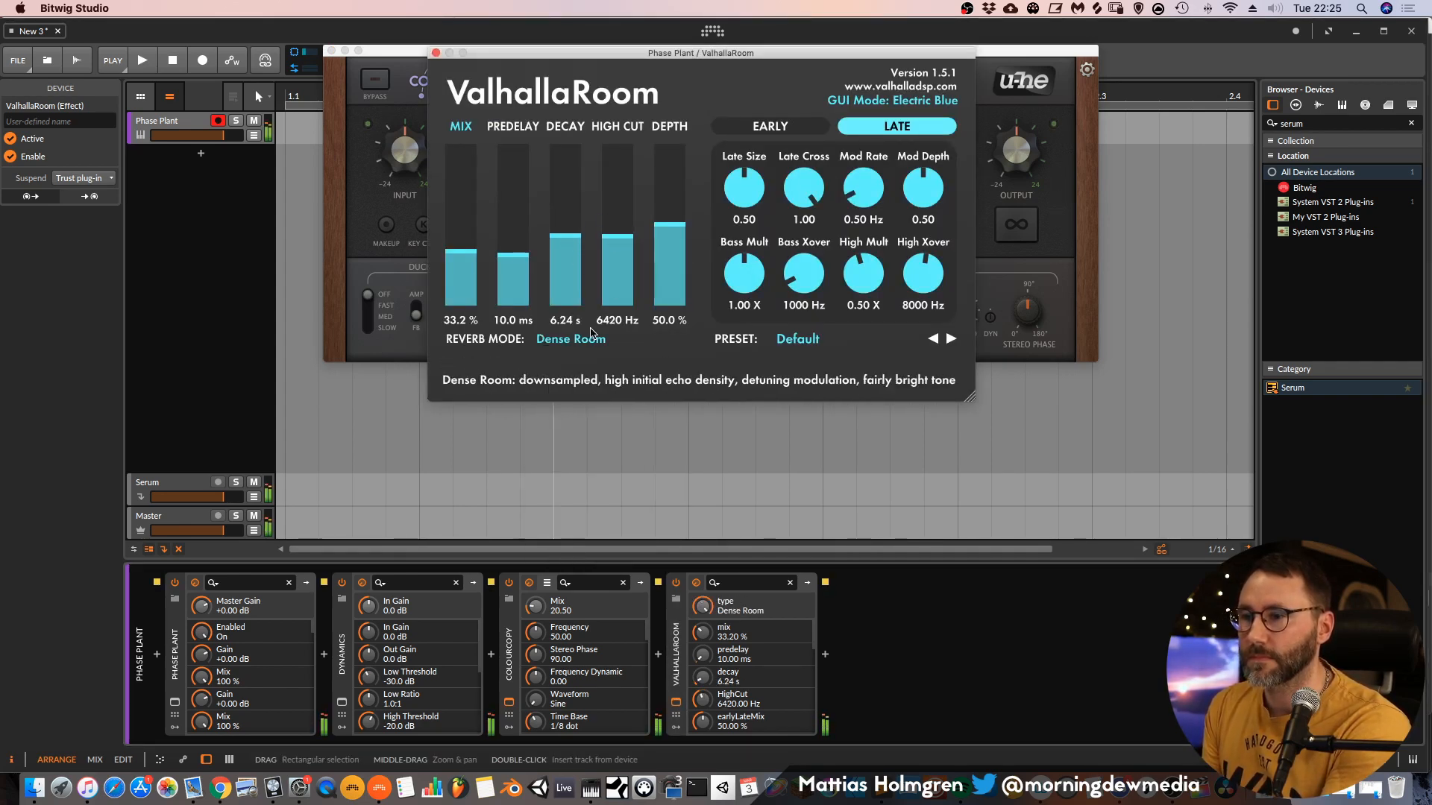
click(594, 337)
click(586, 546)
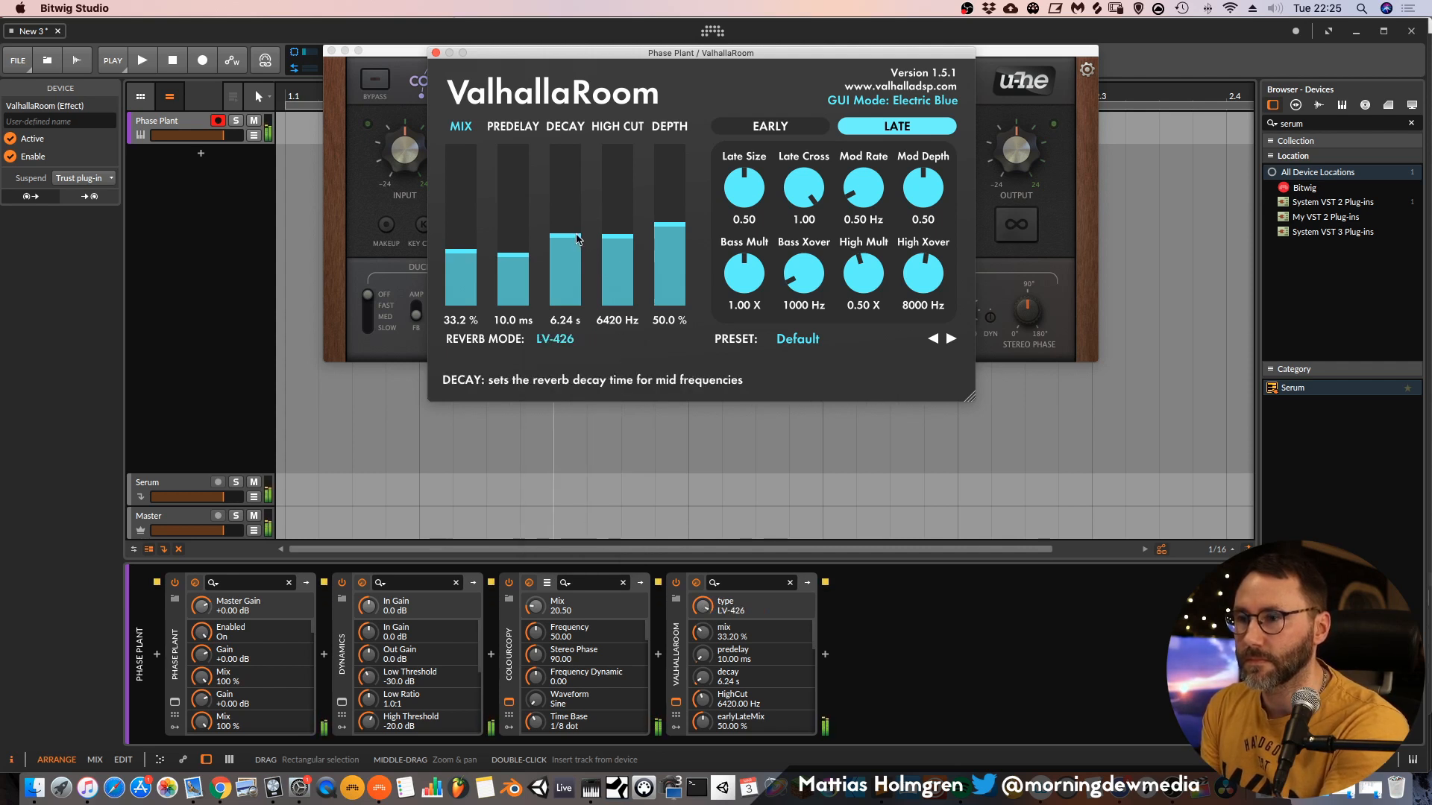
drag(579, 238, 574, 220)
drag(674, 220, 674, 199)
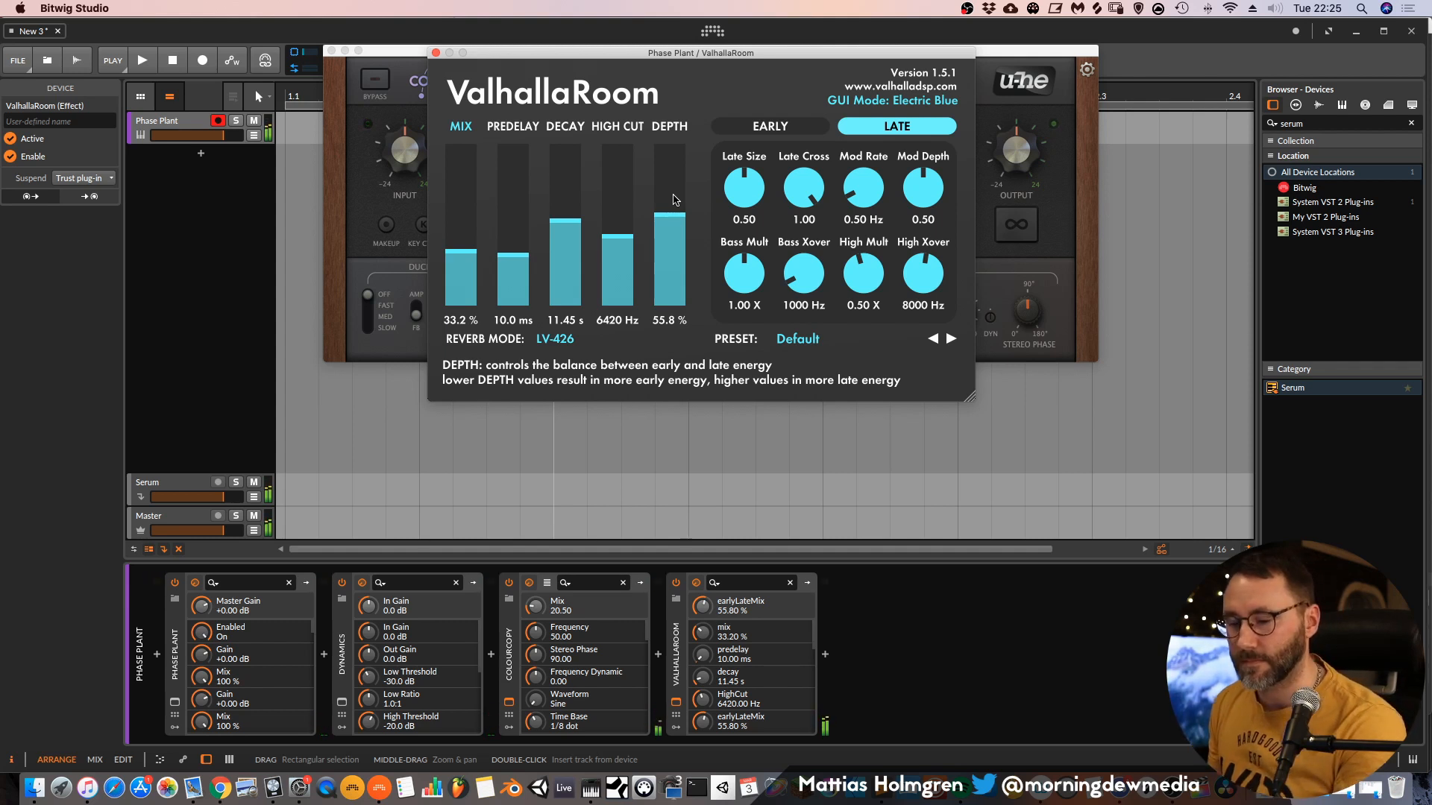
Bypass and re-enable ValhallaRoom for comparison, set its mix to 24.4 %, predelay to 1.4 ms and decay to 1.19 s, and close its window.
click(696, 582)
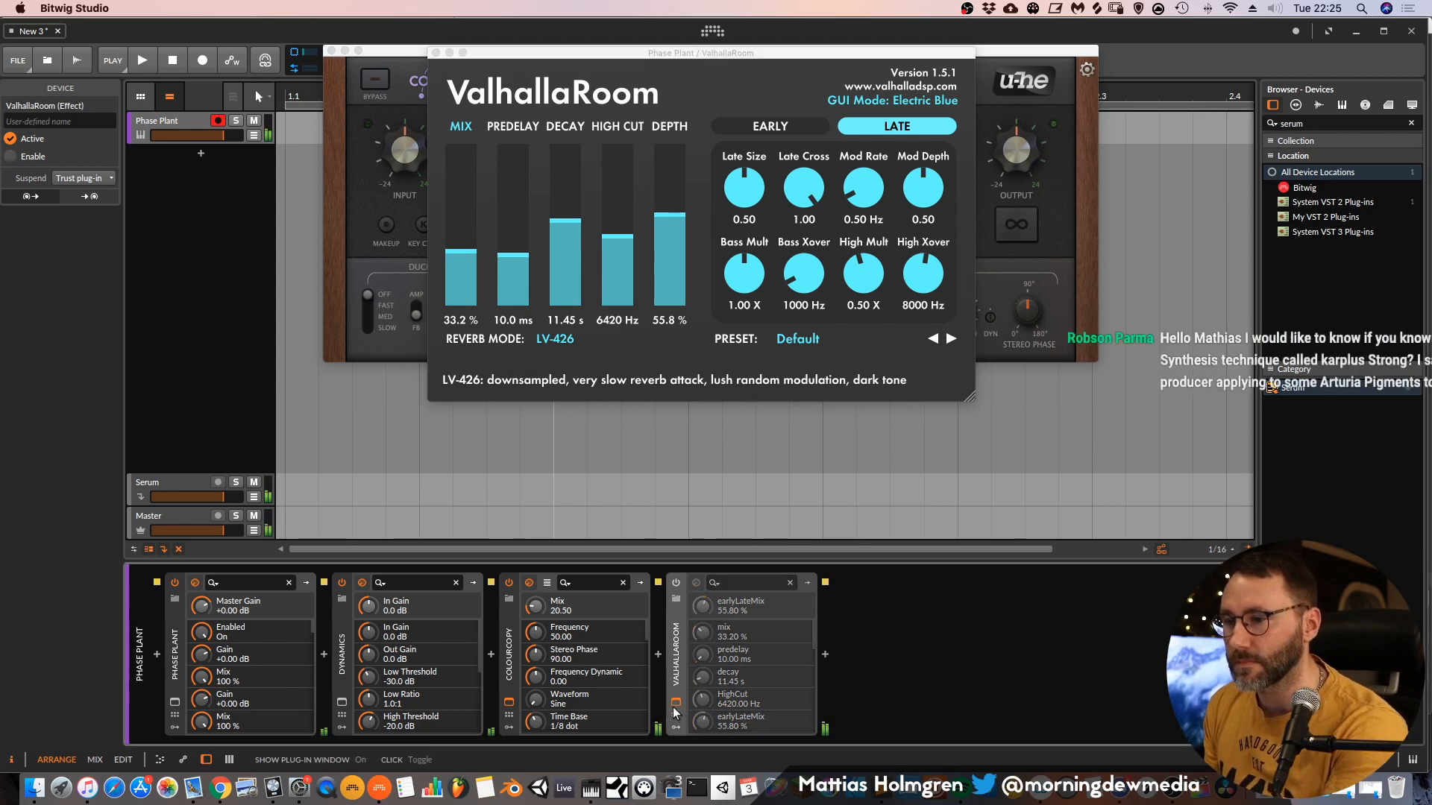
click(675, 706)
click(674, 705)
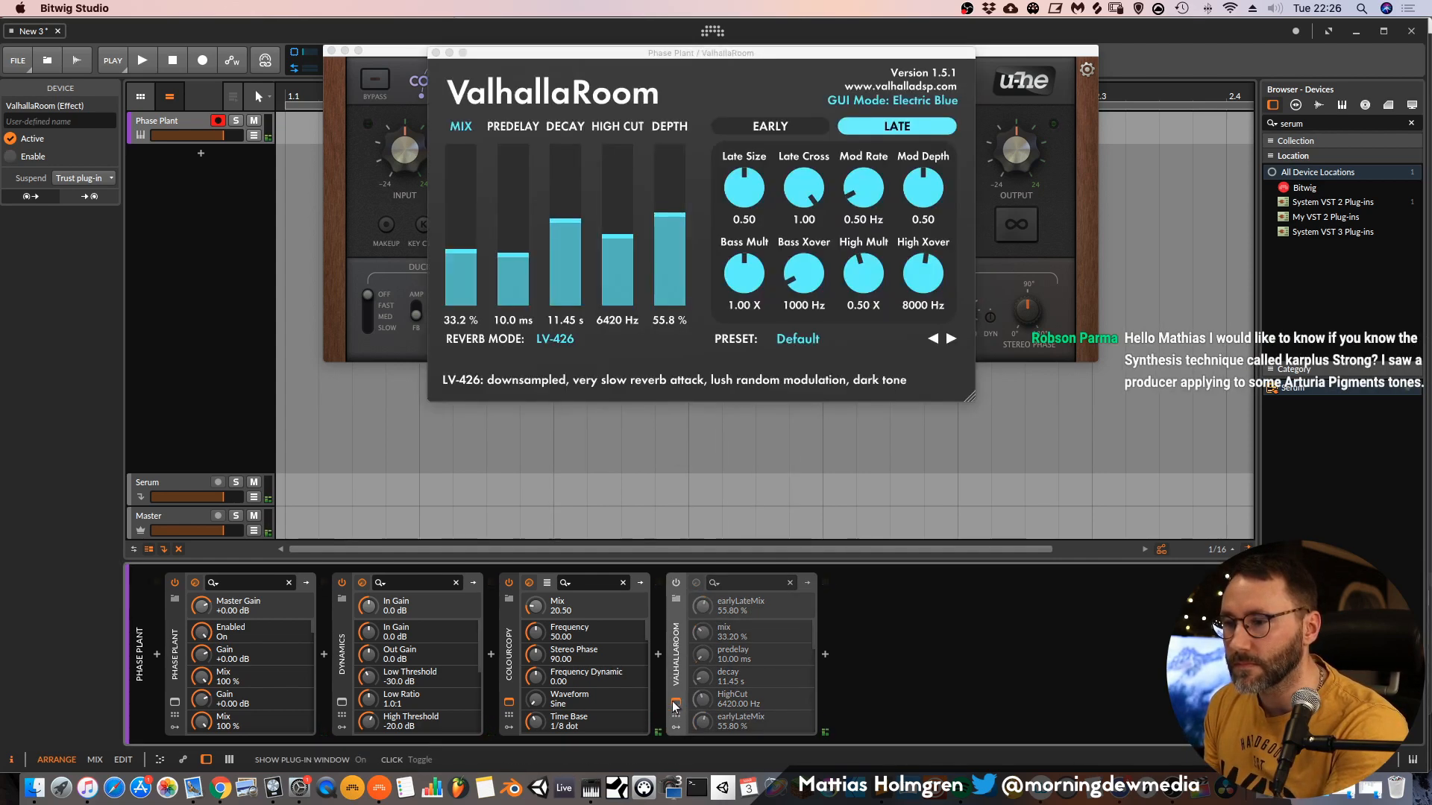
drag(460, 252, 460, 261)
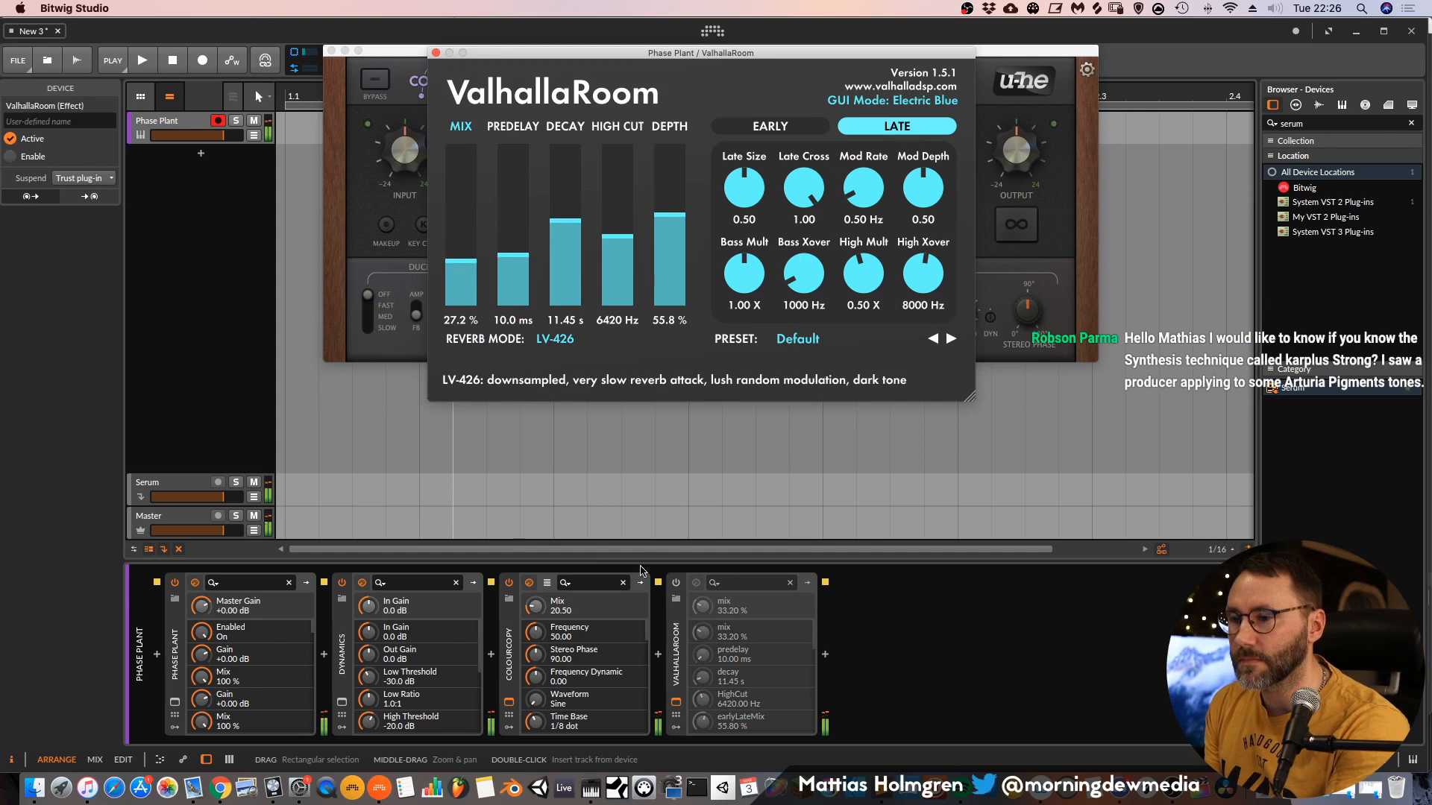
click(696, 583)
drag(564, 224, 461, 267)
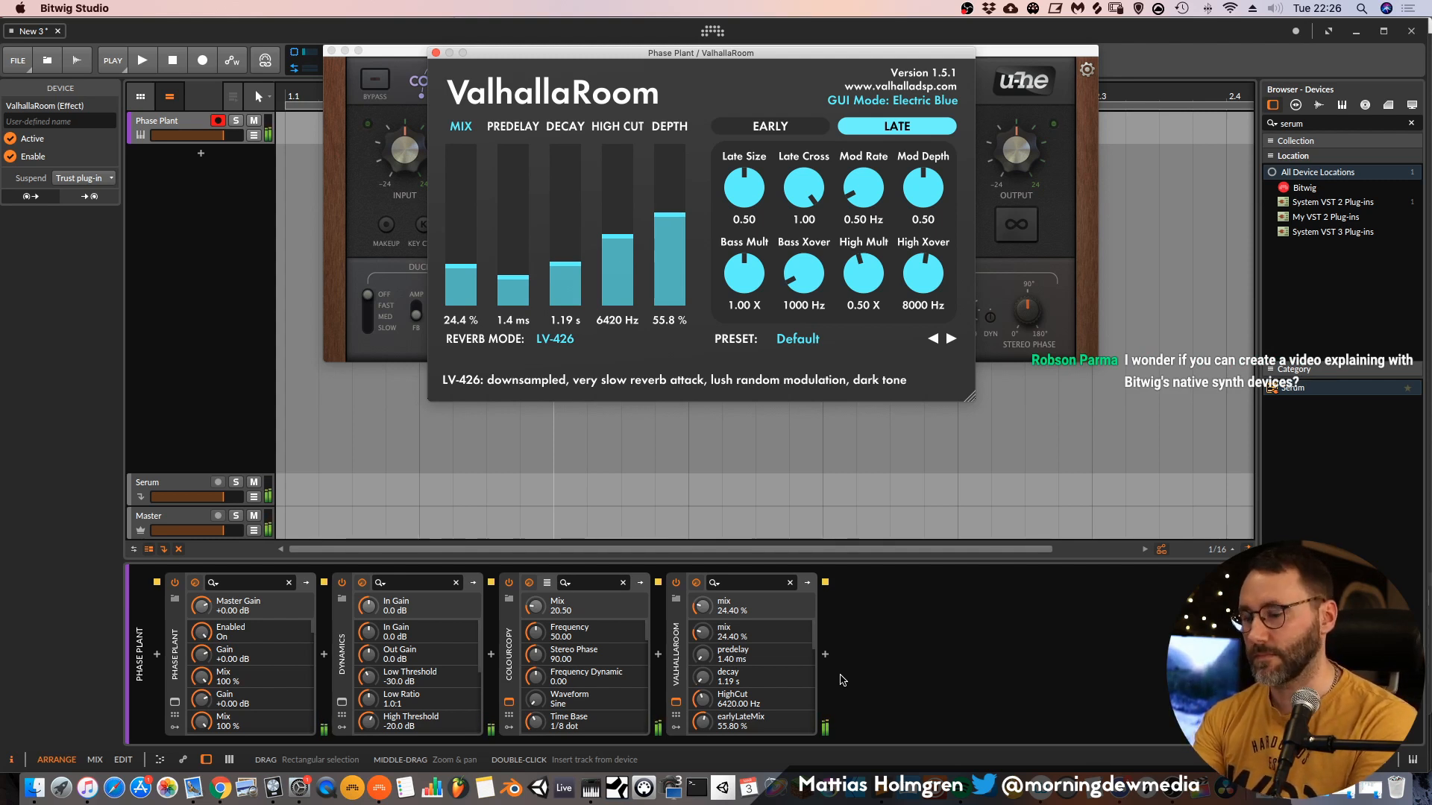
click(843, 680)
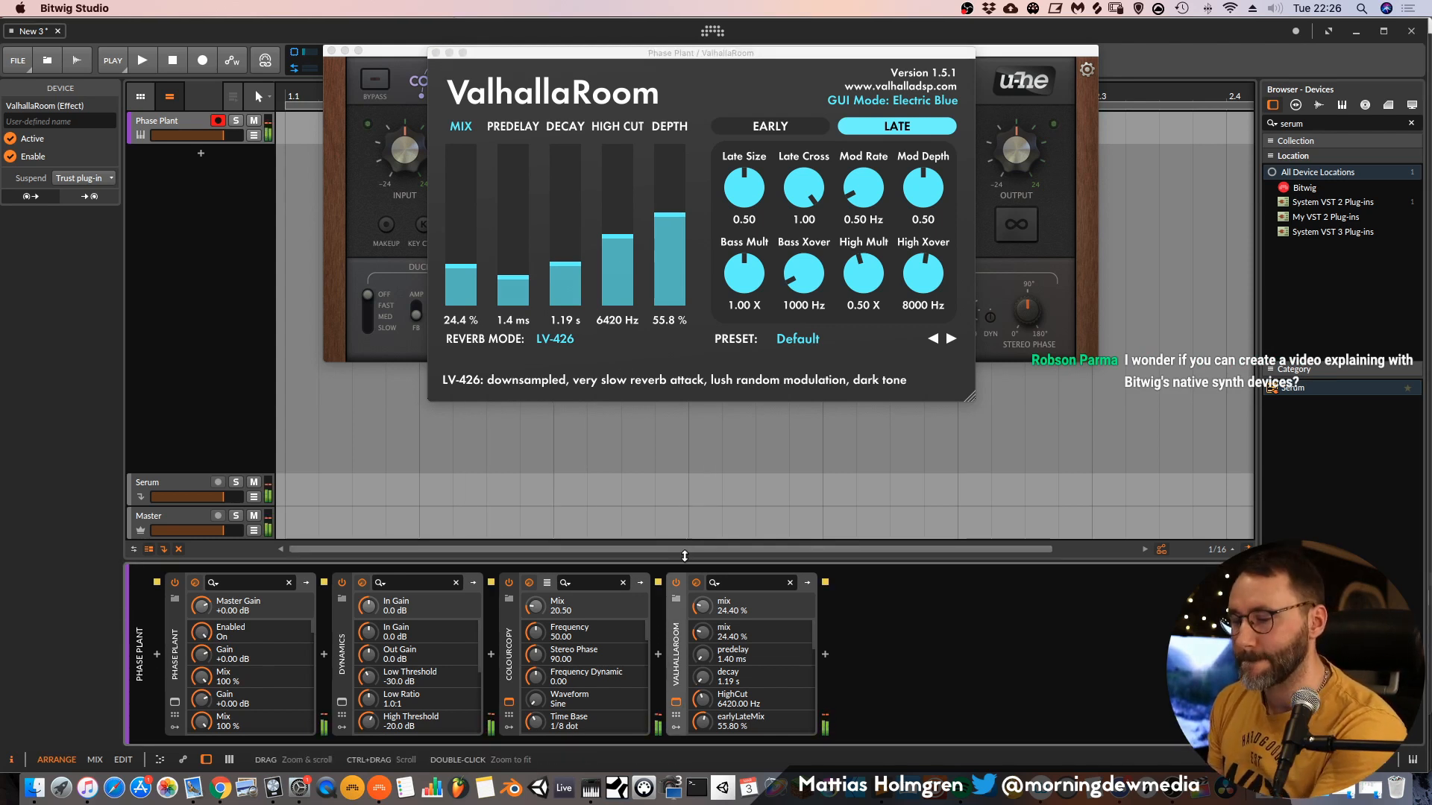
click(435, 53)
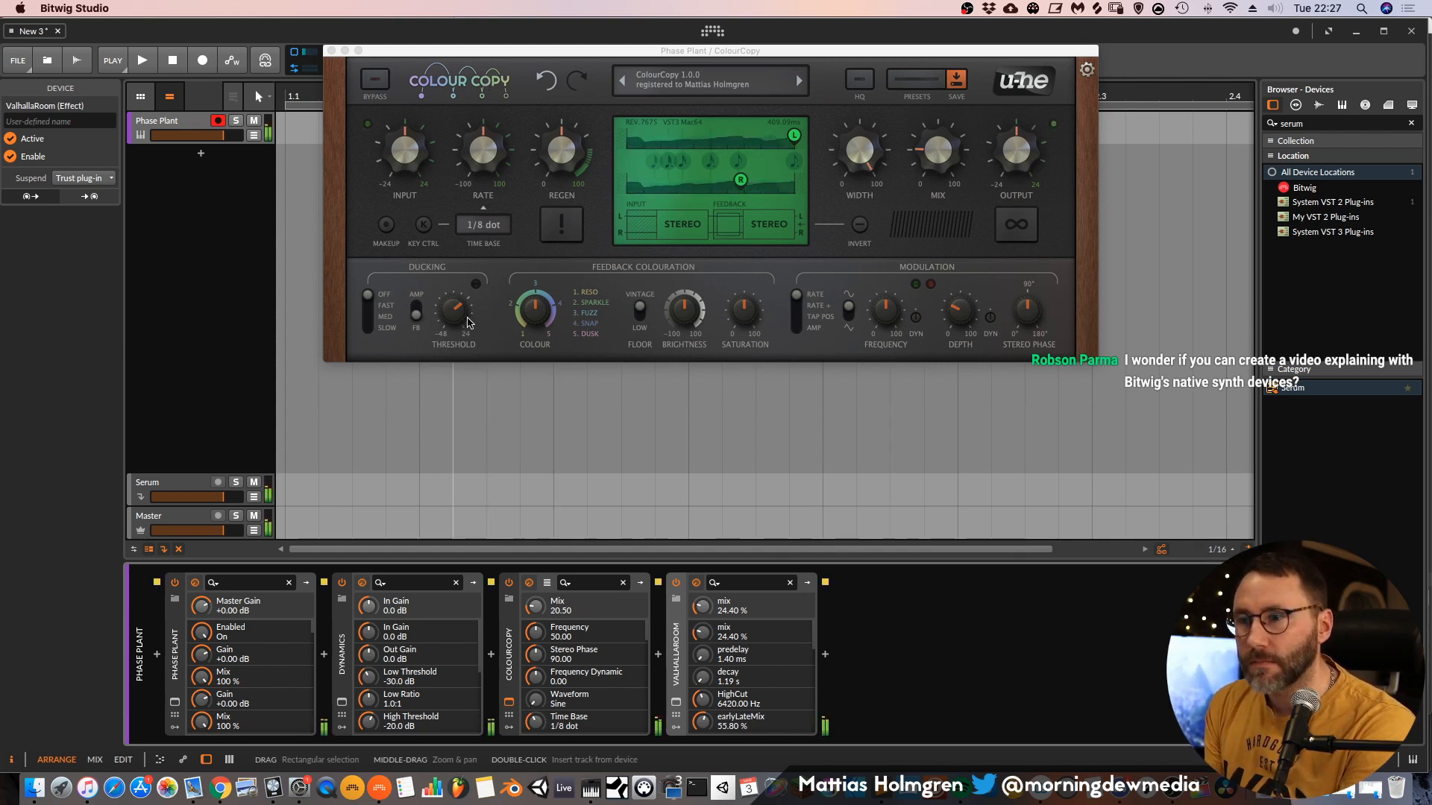
Adjust ColourCopy's feedback colour, set its ducking mode to Medium, and close its window.
click(541, 325)
click(370, 317)
mouse_move(460, 322)
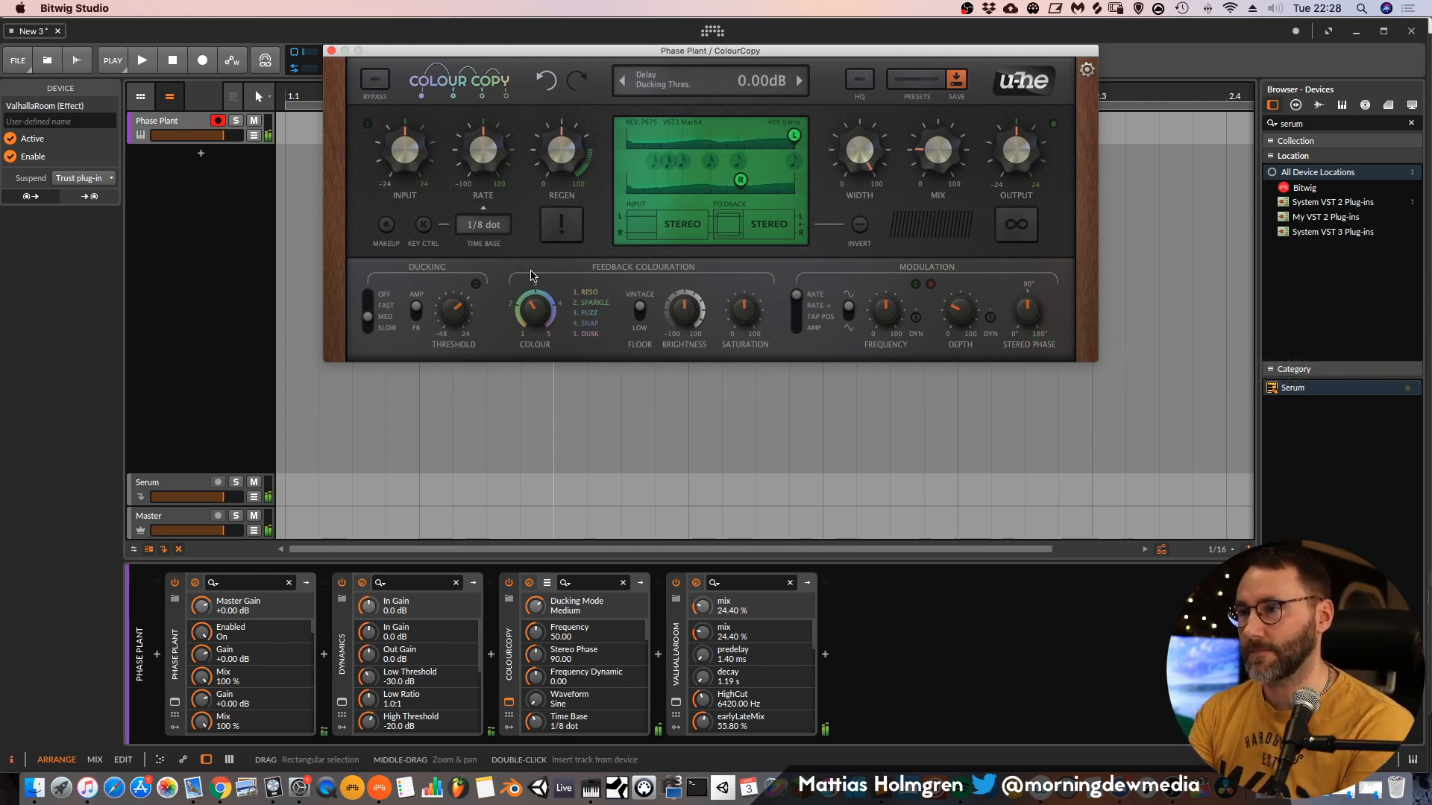
click(331, 51)
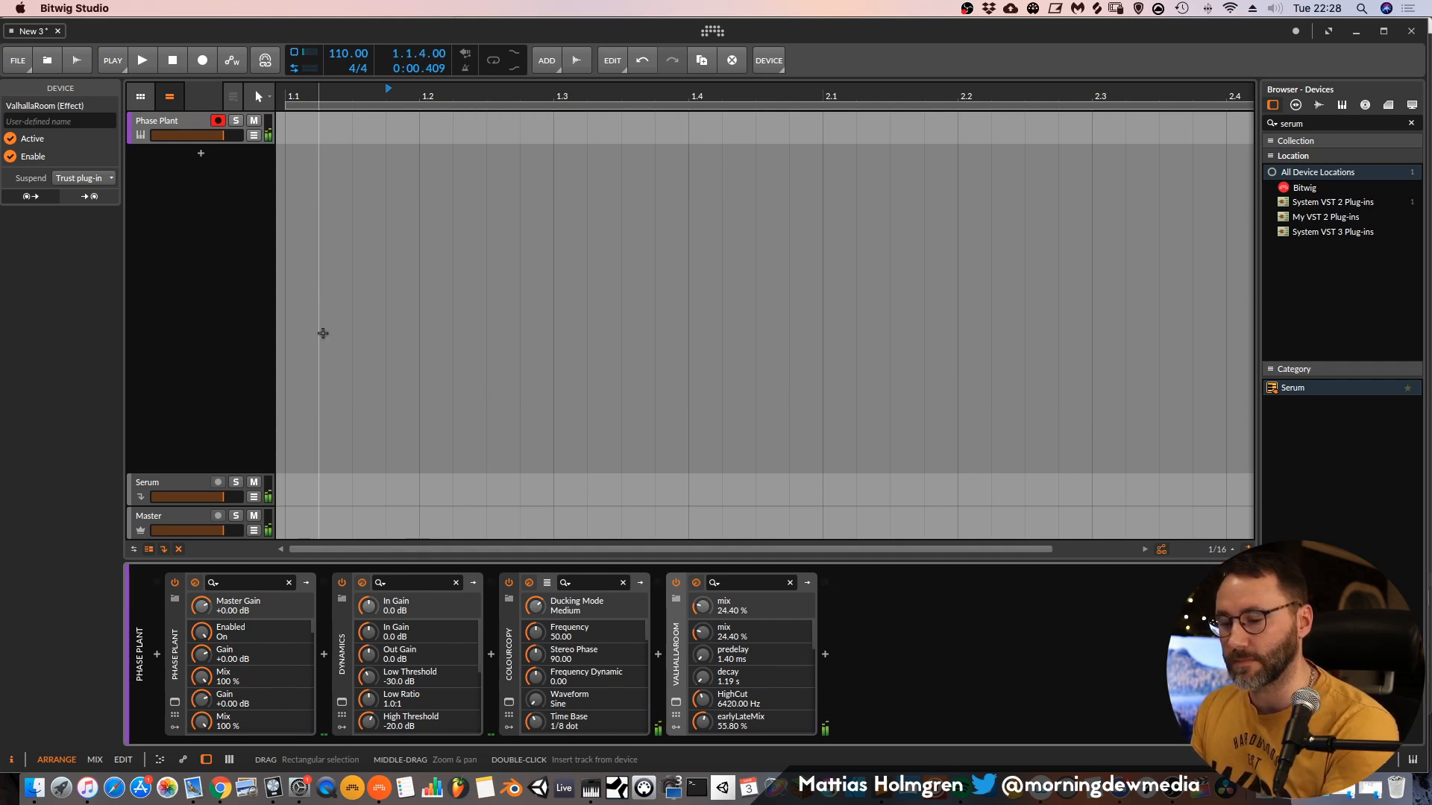
Select the Phase Plant track and extend the arranger loop region to four bars from bar 1.
click(285, 119)
scroll(521, 118, down, 10)
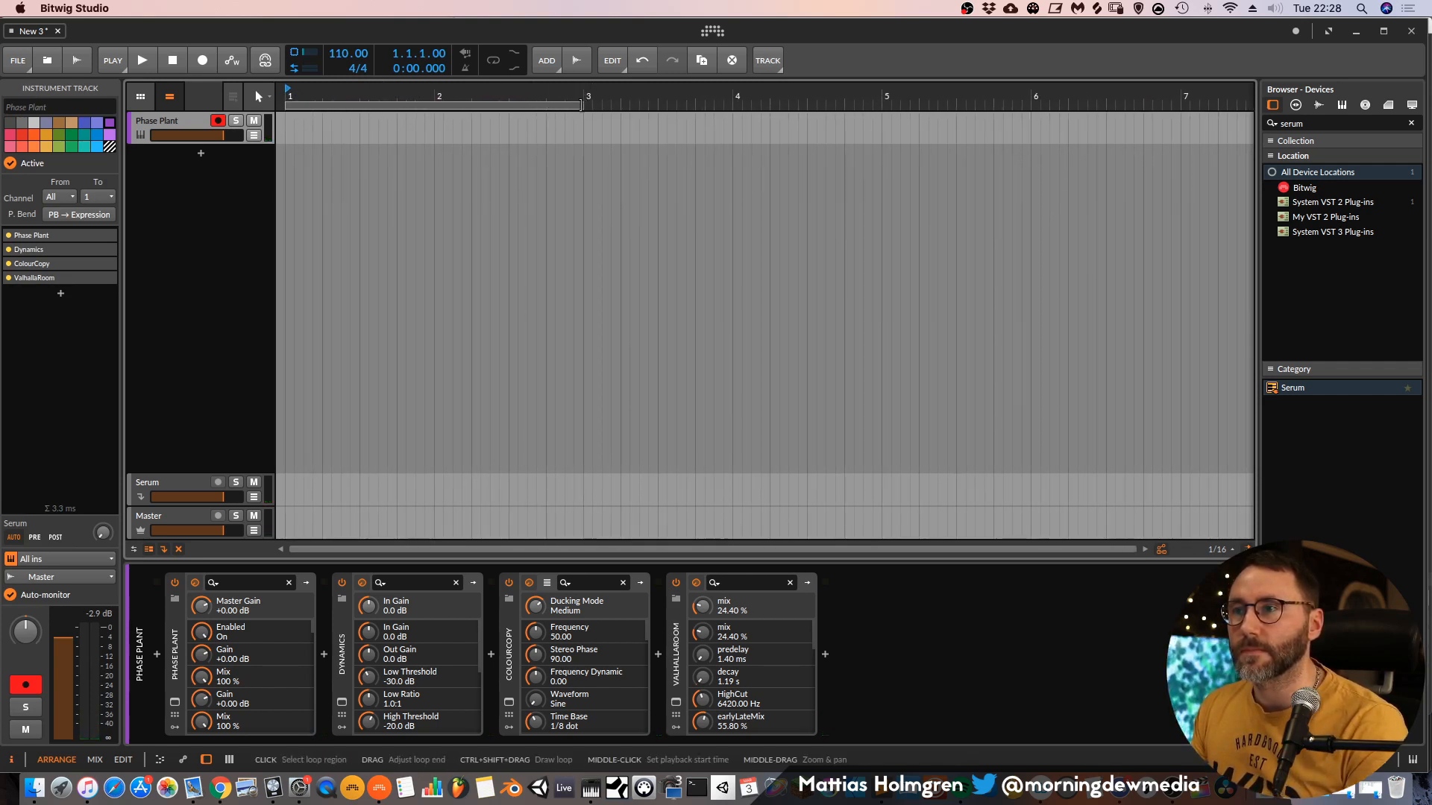
drag(583, 104, 879, 135)
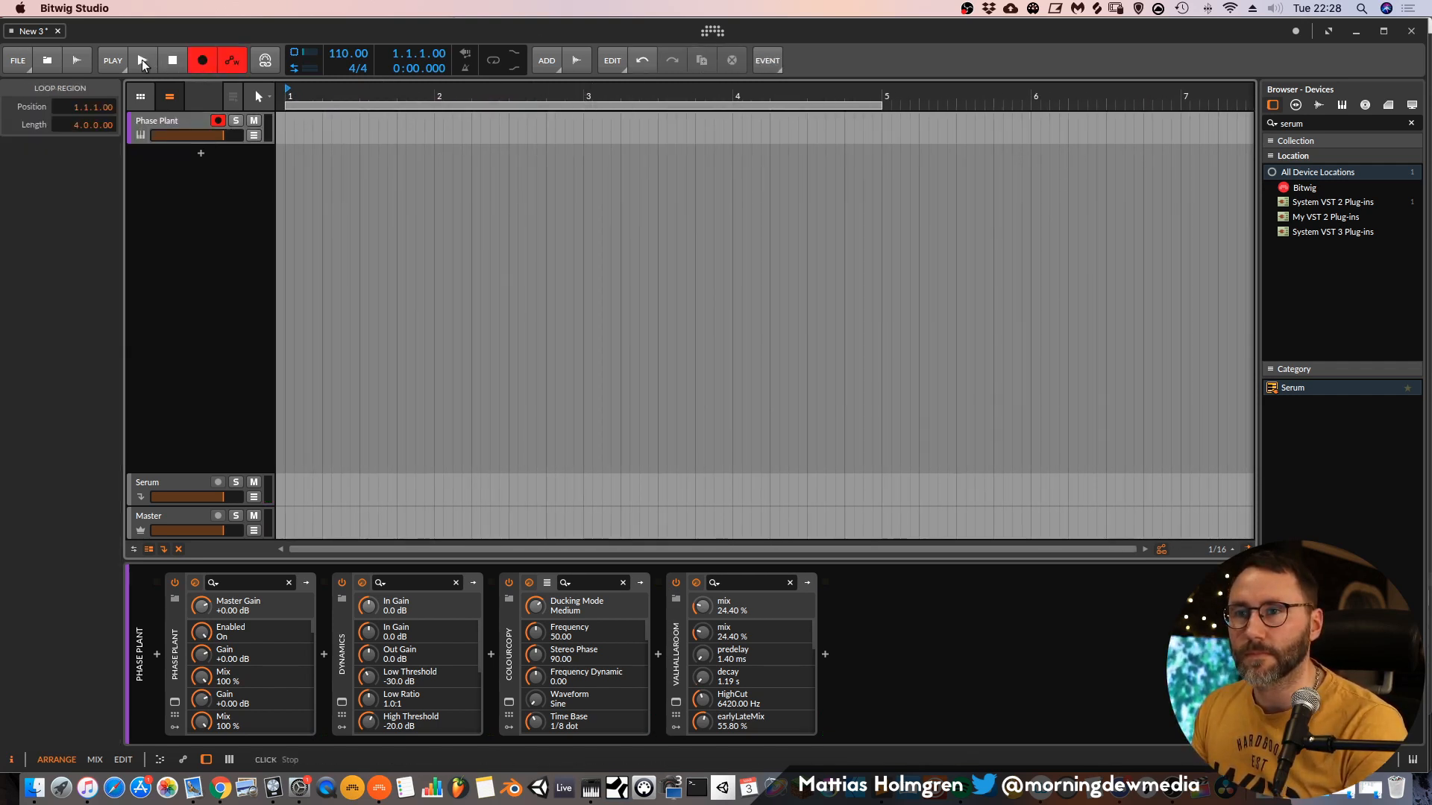
Check the stream's scenes and audio levels in OBS, and return to Bitwig Studio.
click(1172, 791)
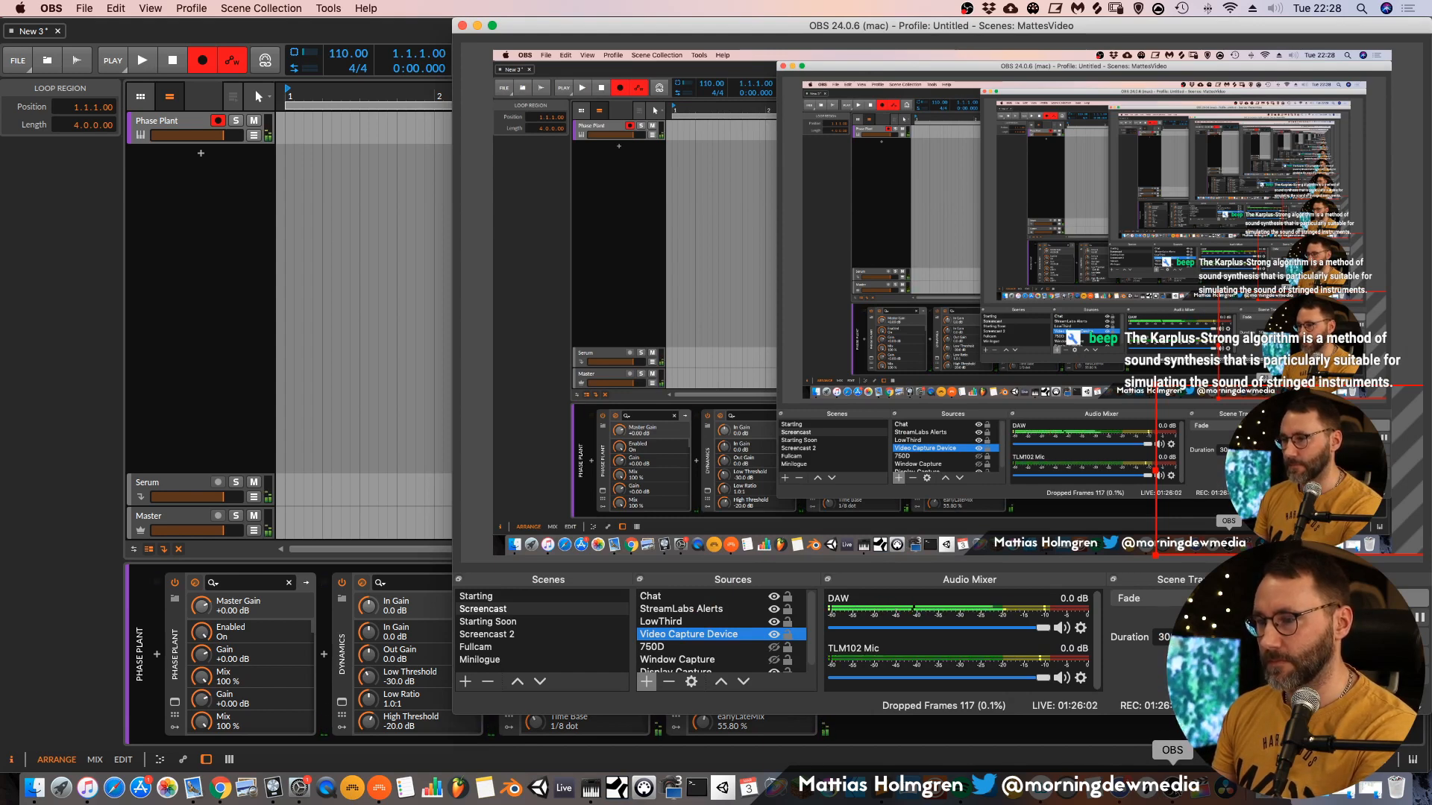
click(387, 35)
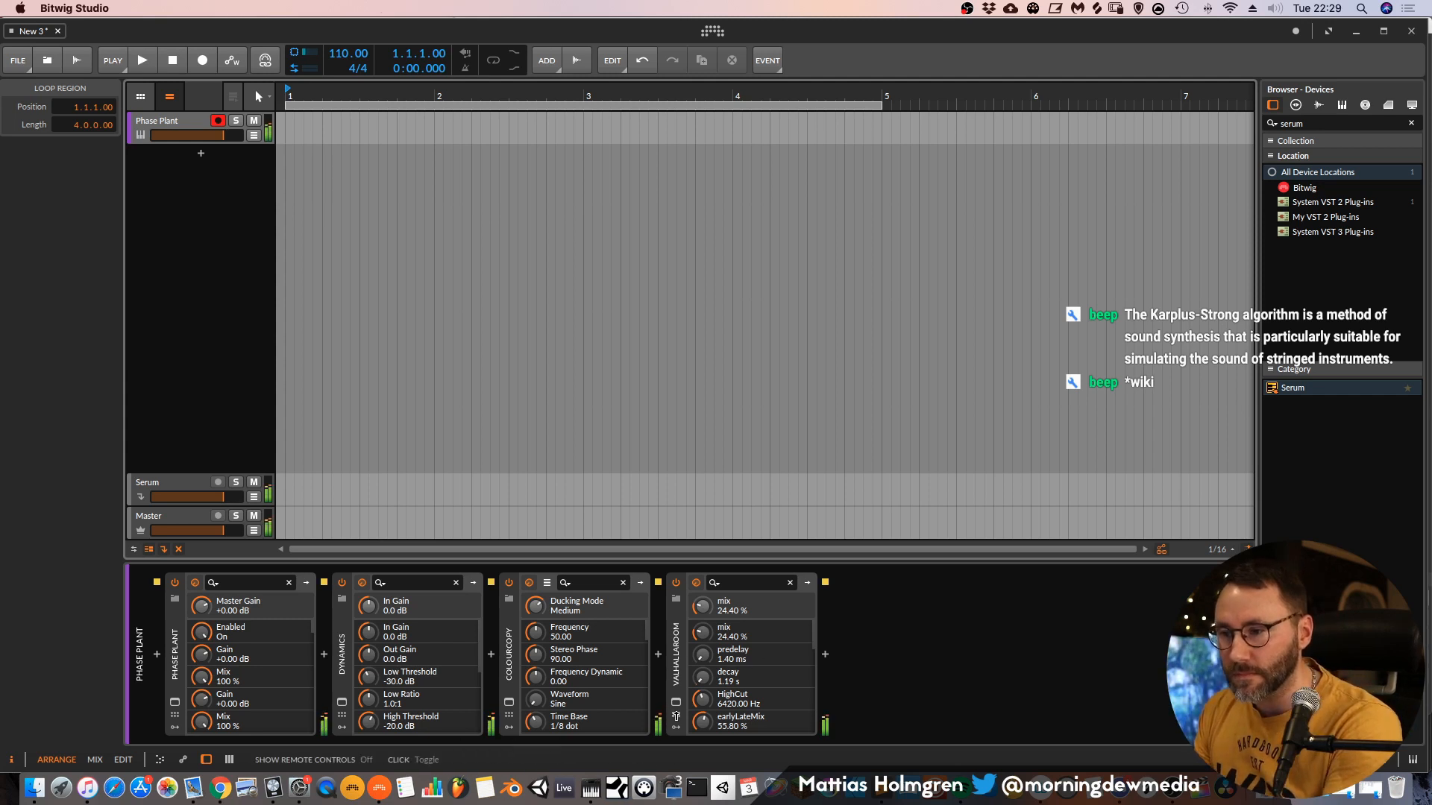
Deactivate ValhallaRoom and record a short phrase on the Phase Plant track with the four-bar loop enabled.
click(677, 585)
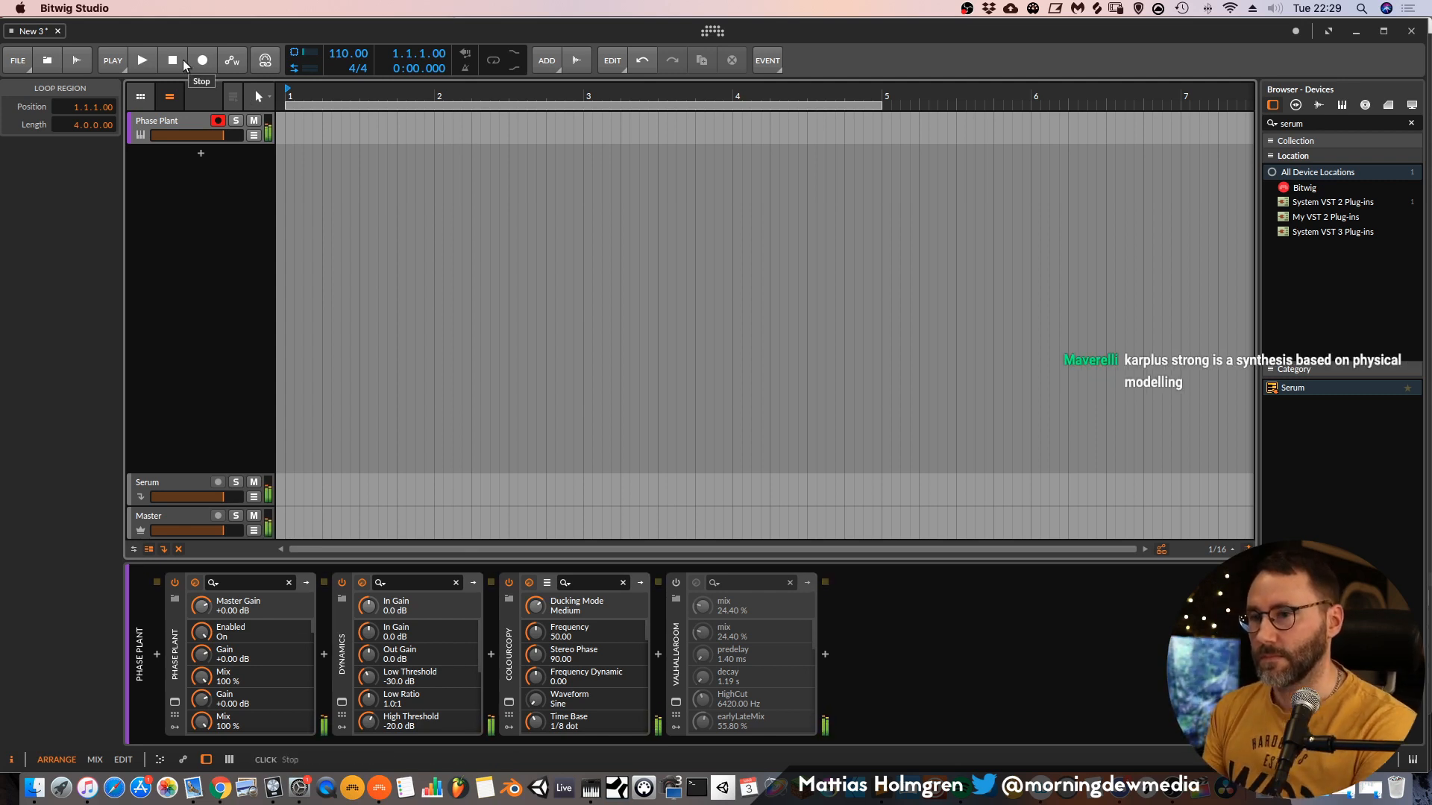
click(203, 60)
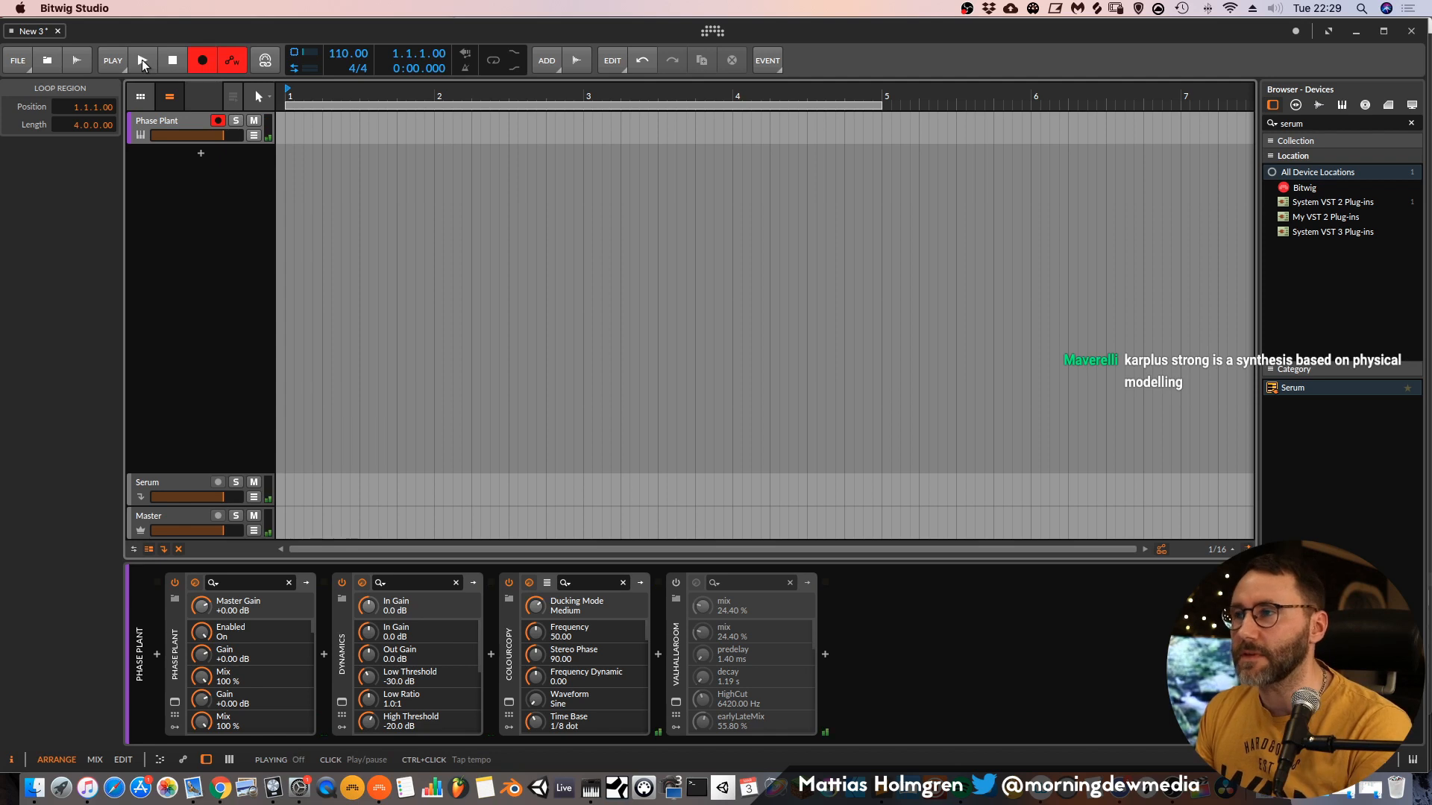
click(496, 65)
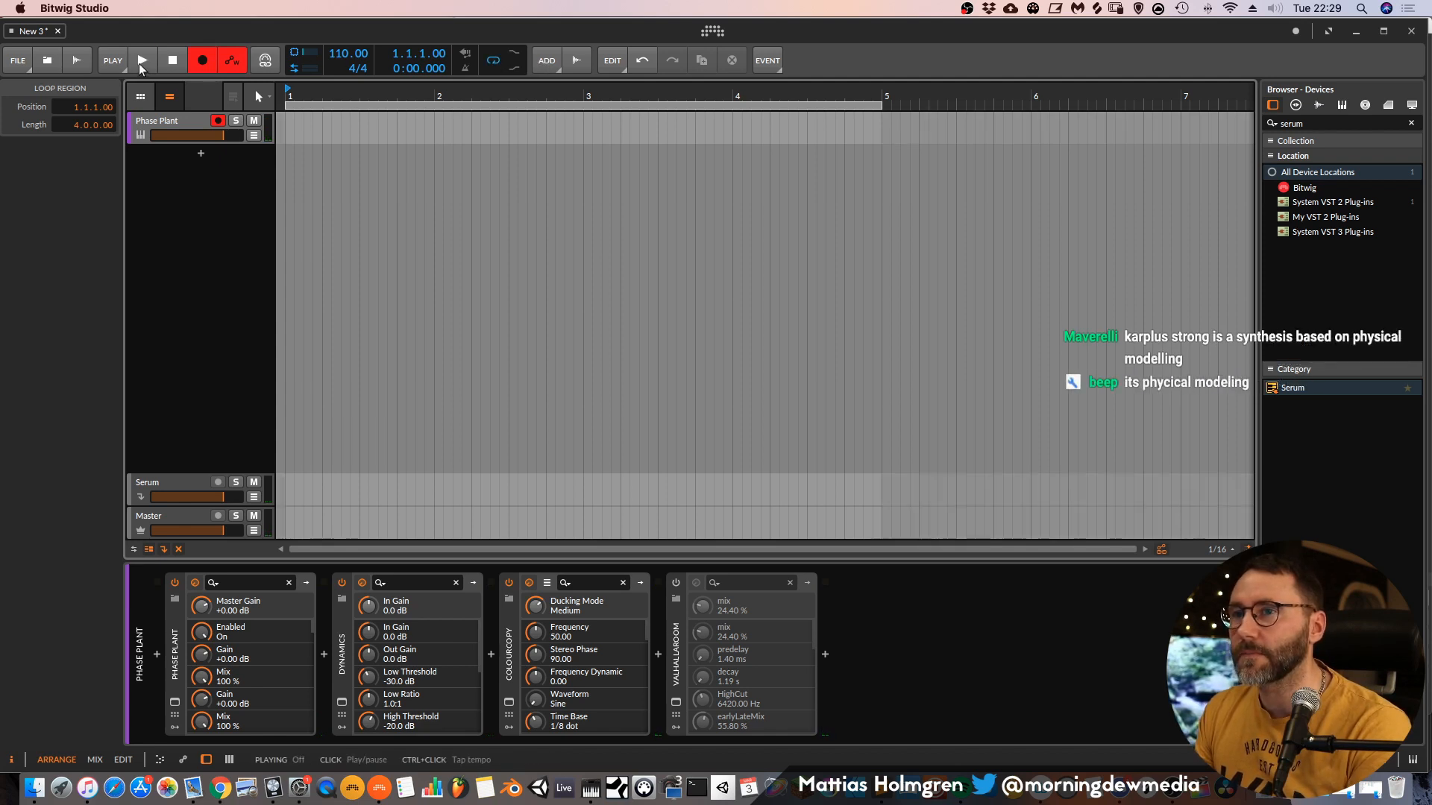
click(142, 62)
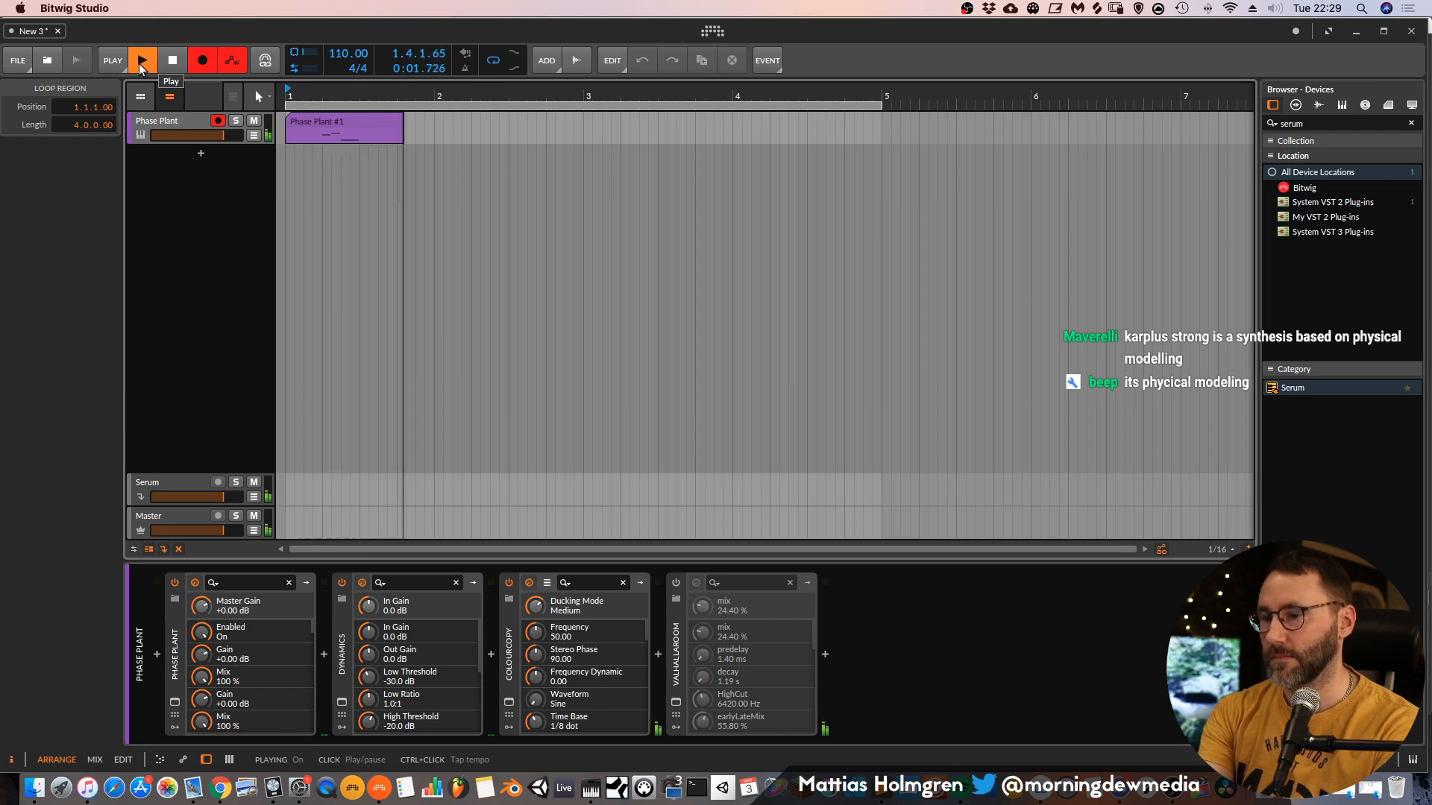
key(space)
key(space)
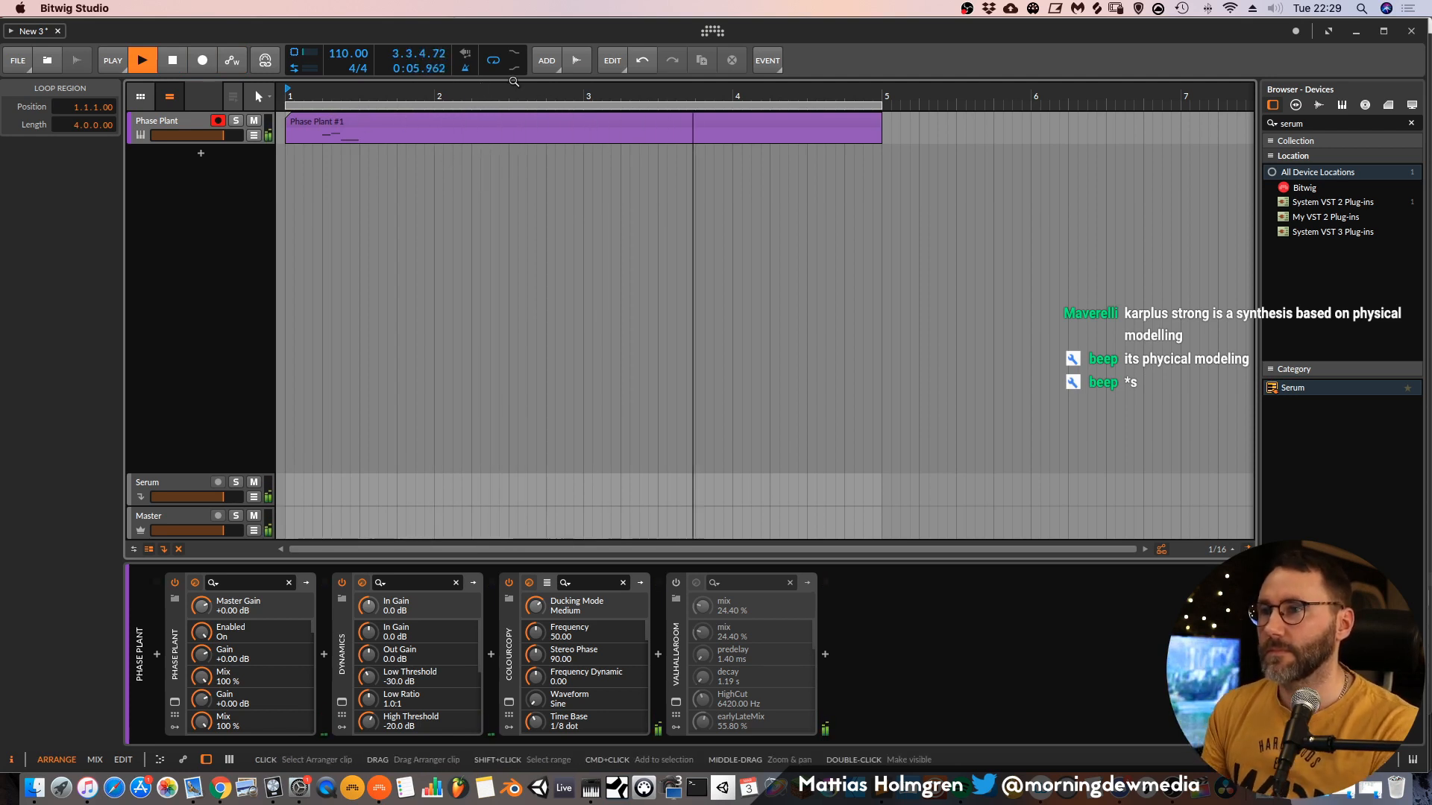
Trim the recorded Phase Plant clip to one bar, duplicate it to bar 3, and open the copy in the note editor.
key(space)
drag(877, 122, 638, 123)
double_click(638, 125)
Play back the two Phase Plant clips from the start of the arrangement and inspect their timing.
key(space)
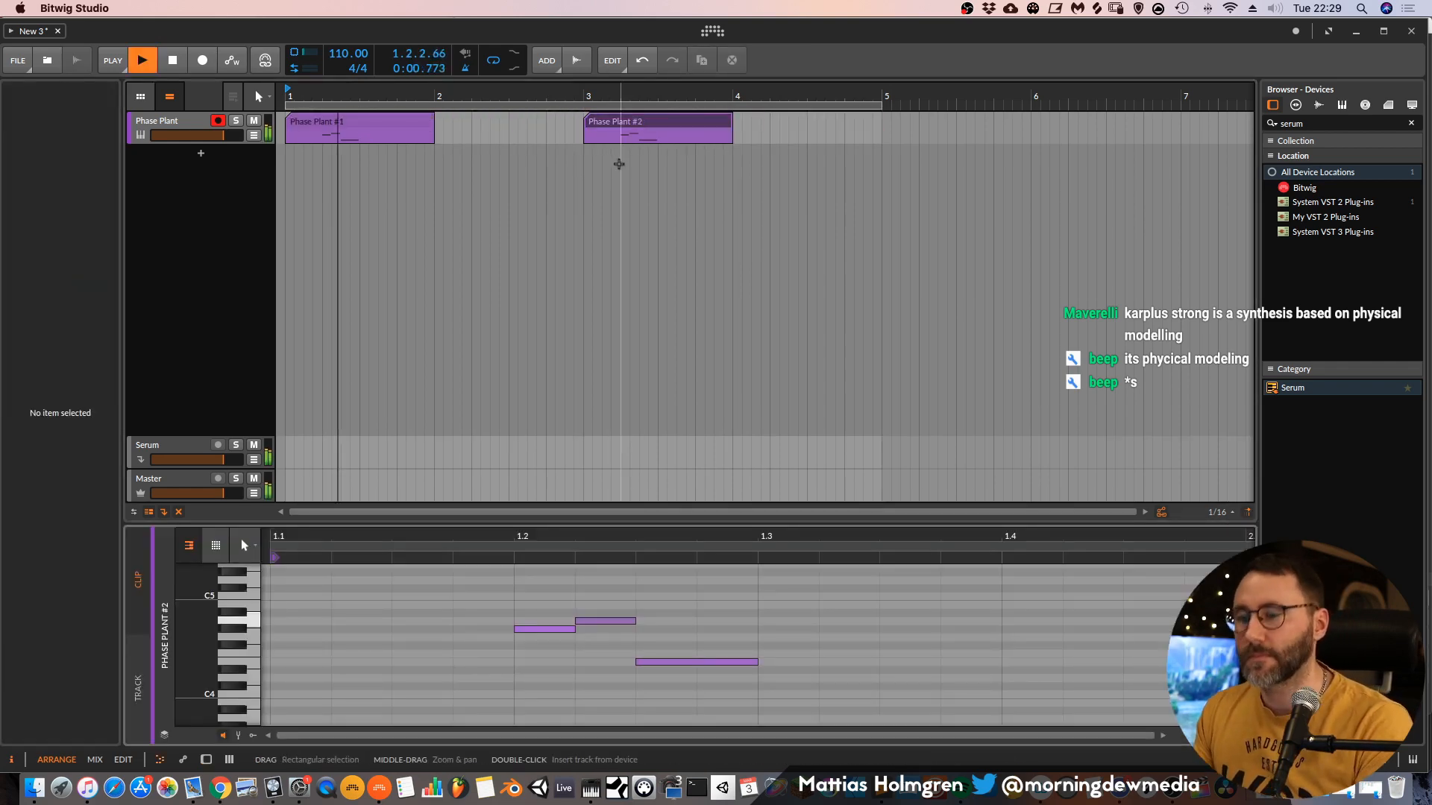
key(Tab)
key(Tab)
drag(592, 96, 592, 119)
drag(691, 96, 764, 111)
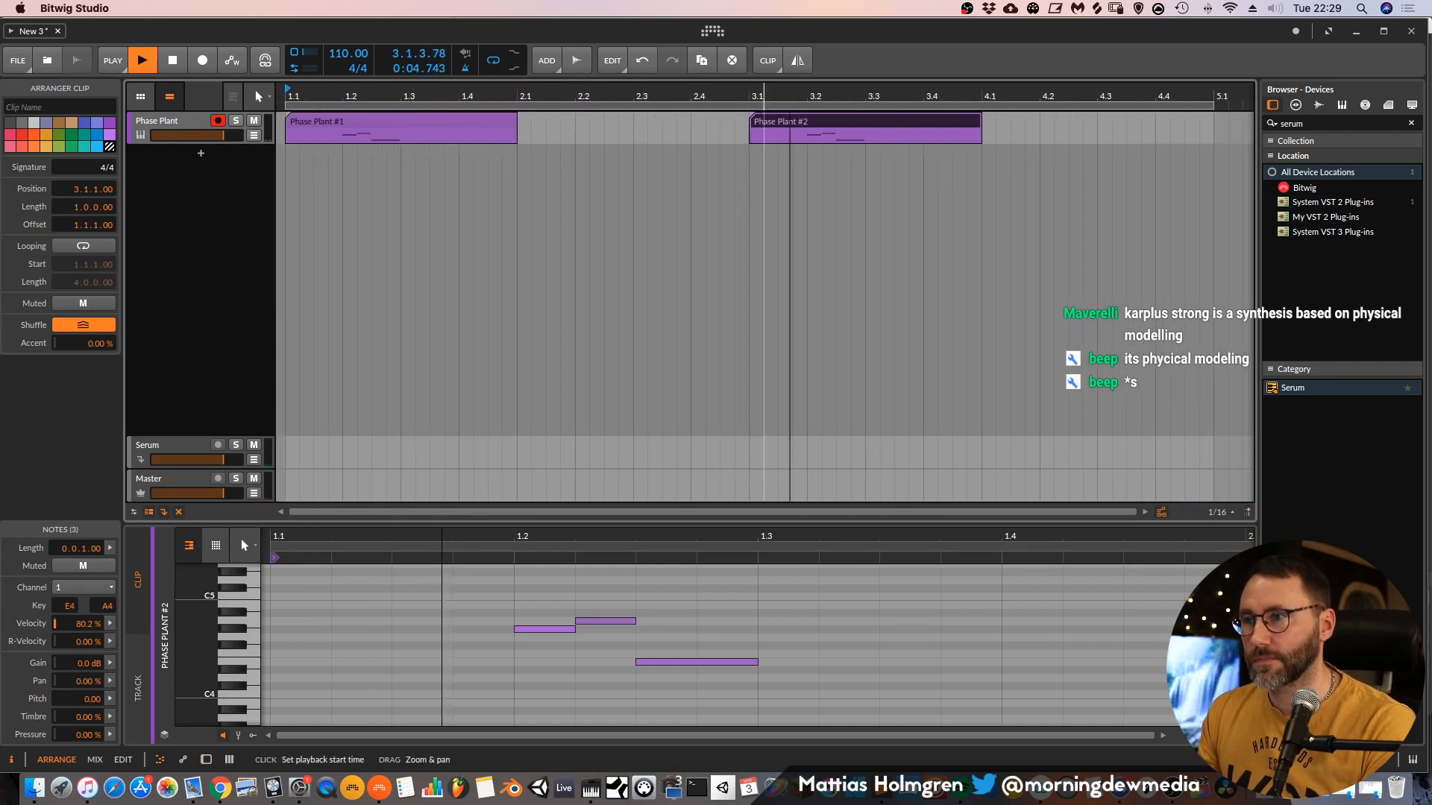
drag(584, 96, 636, 110)
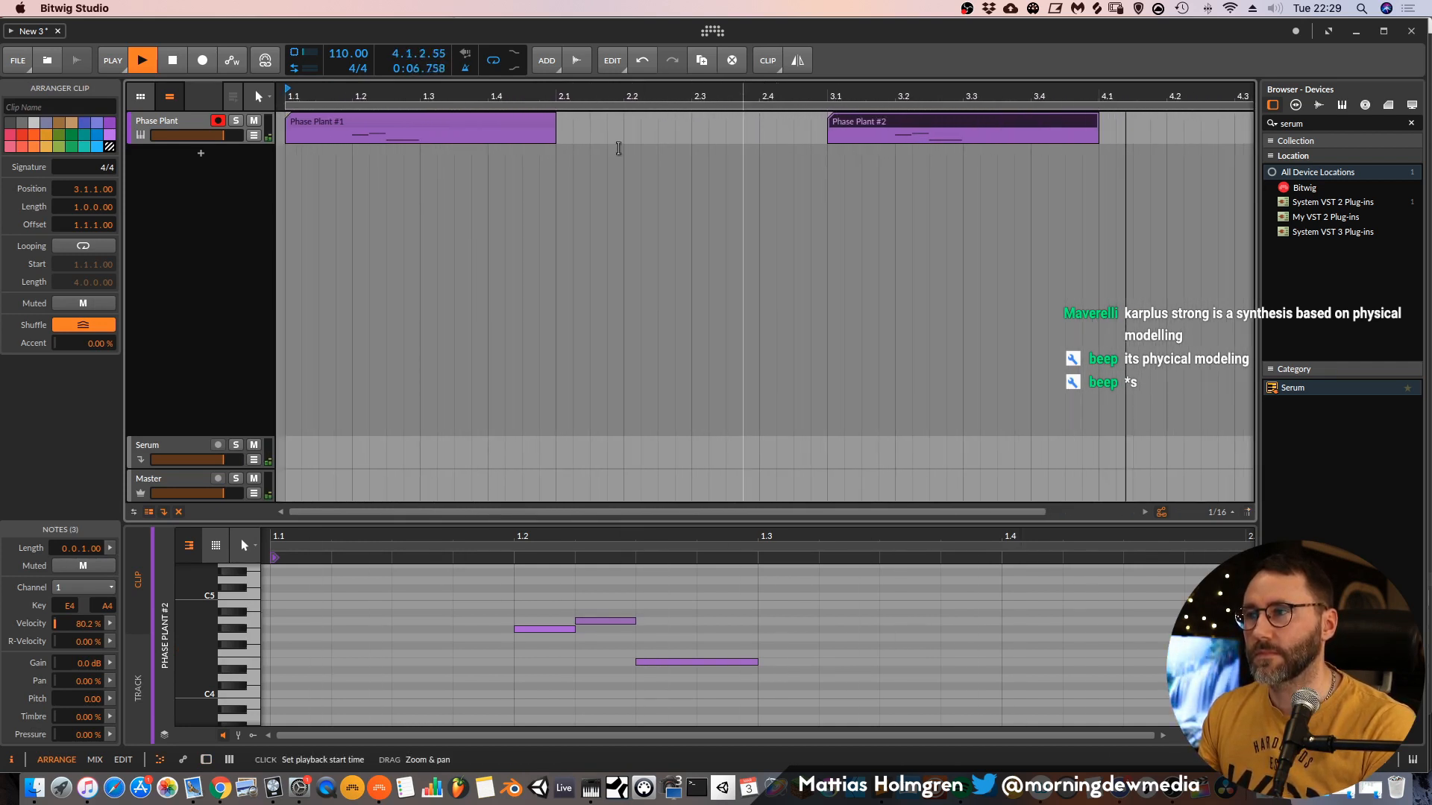
key(space)
click(373, 102)
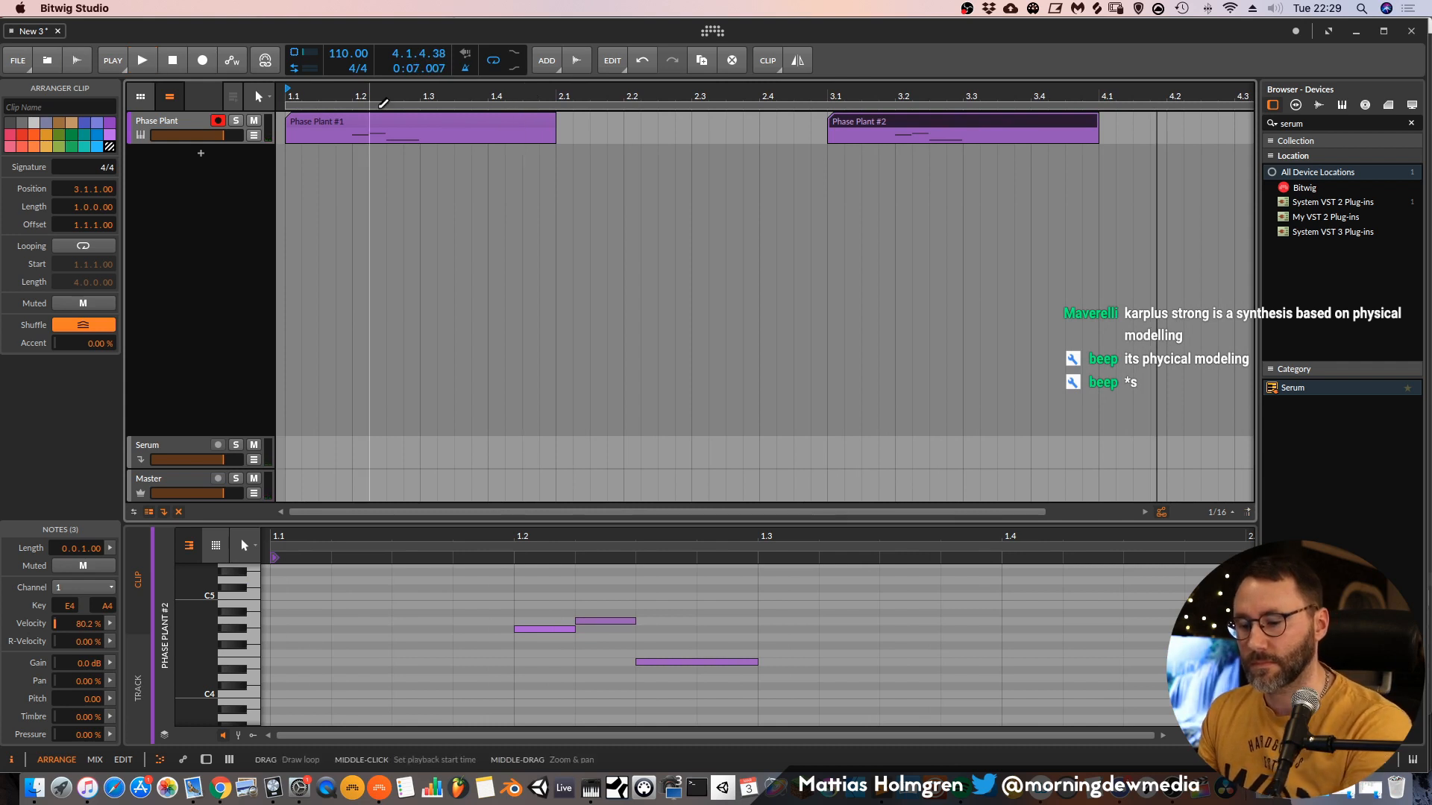
click(172, 60)
click(143, 60)
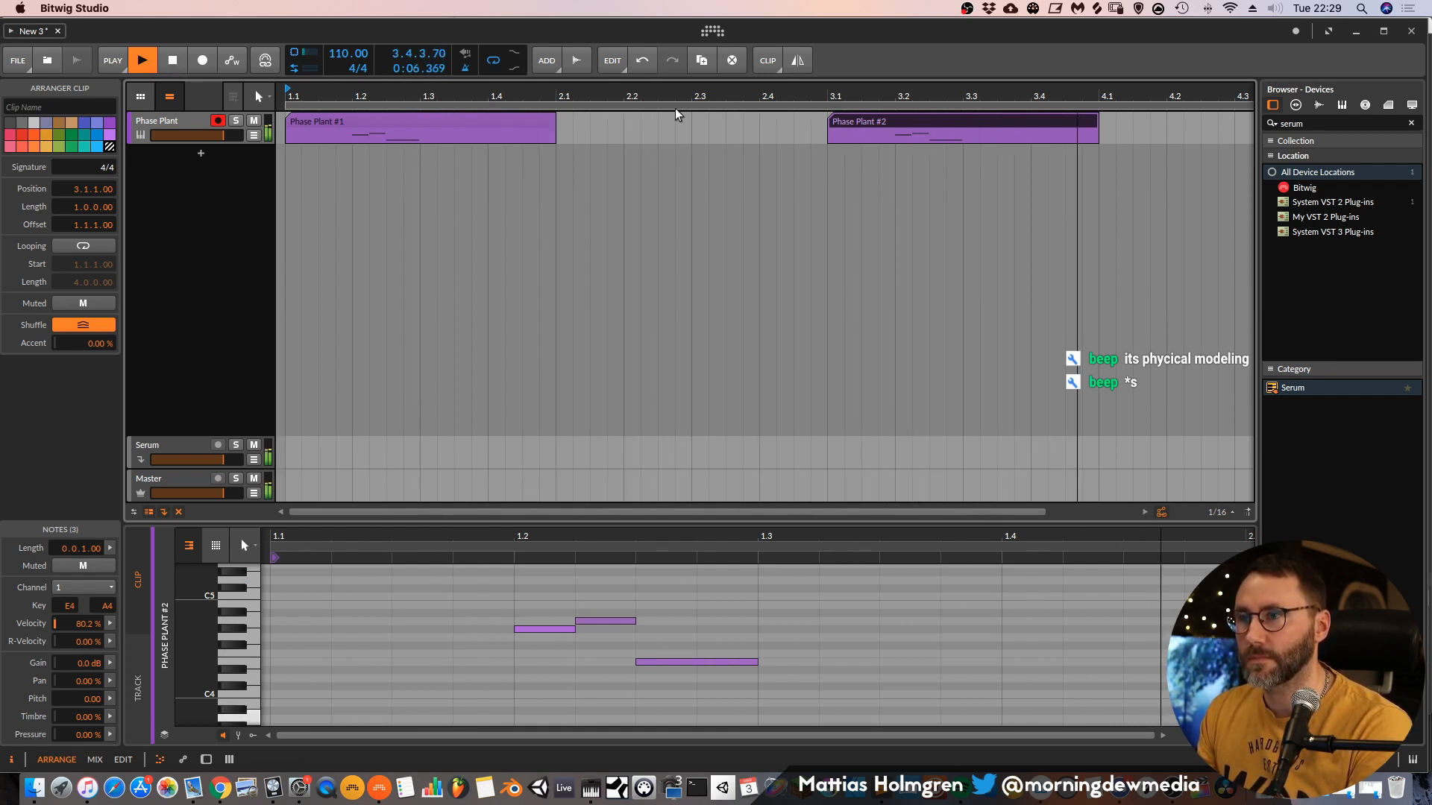
Record a four-bar Phase Plant clip from bar 1 in place of the two short clips, and leave it looping.
drag(675, 98, 675, 158)
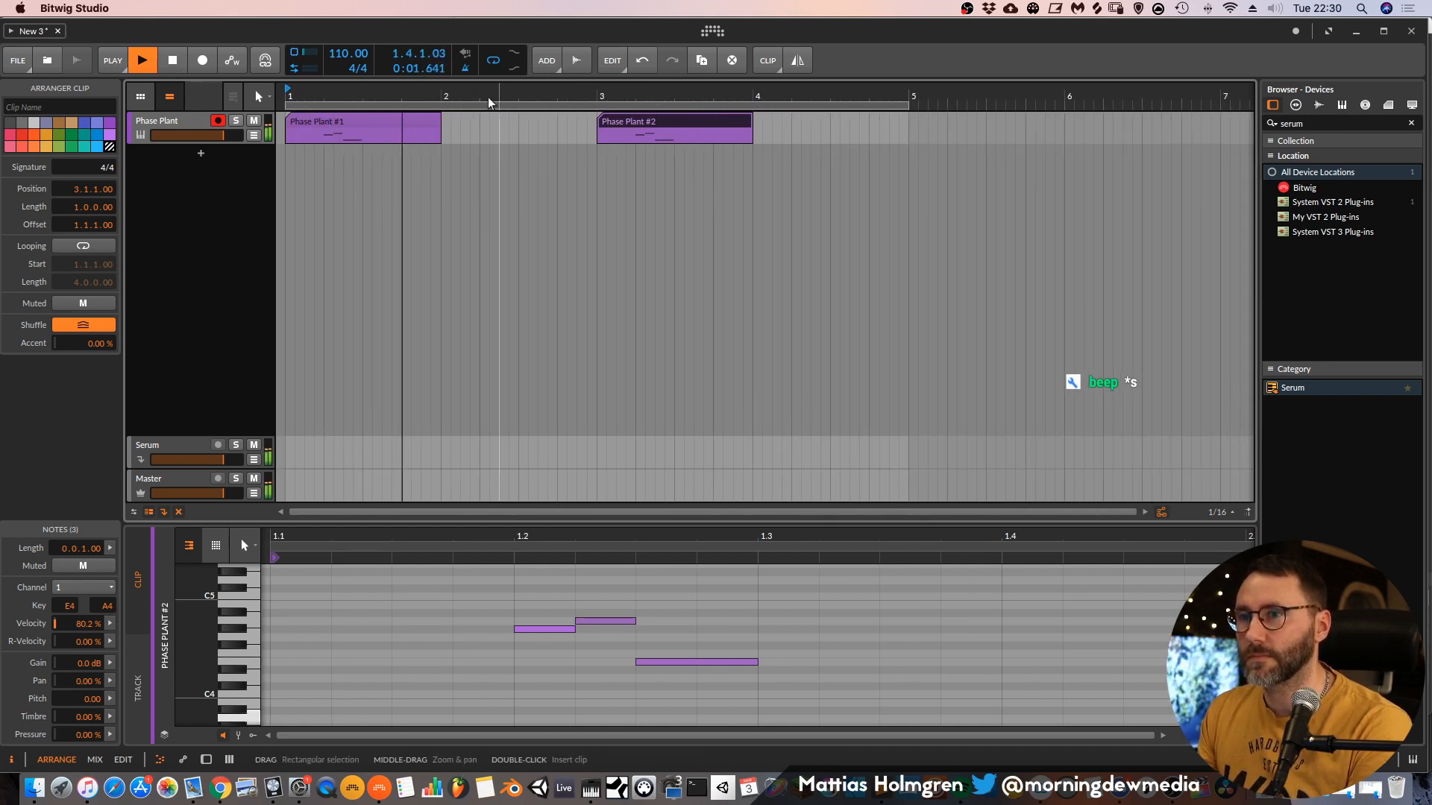
click(172, 61)
click(202, 61)
click(145, 62)
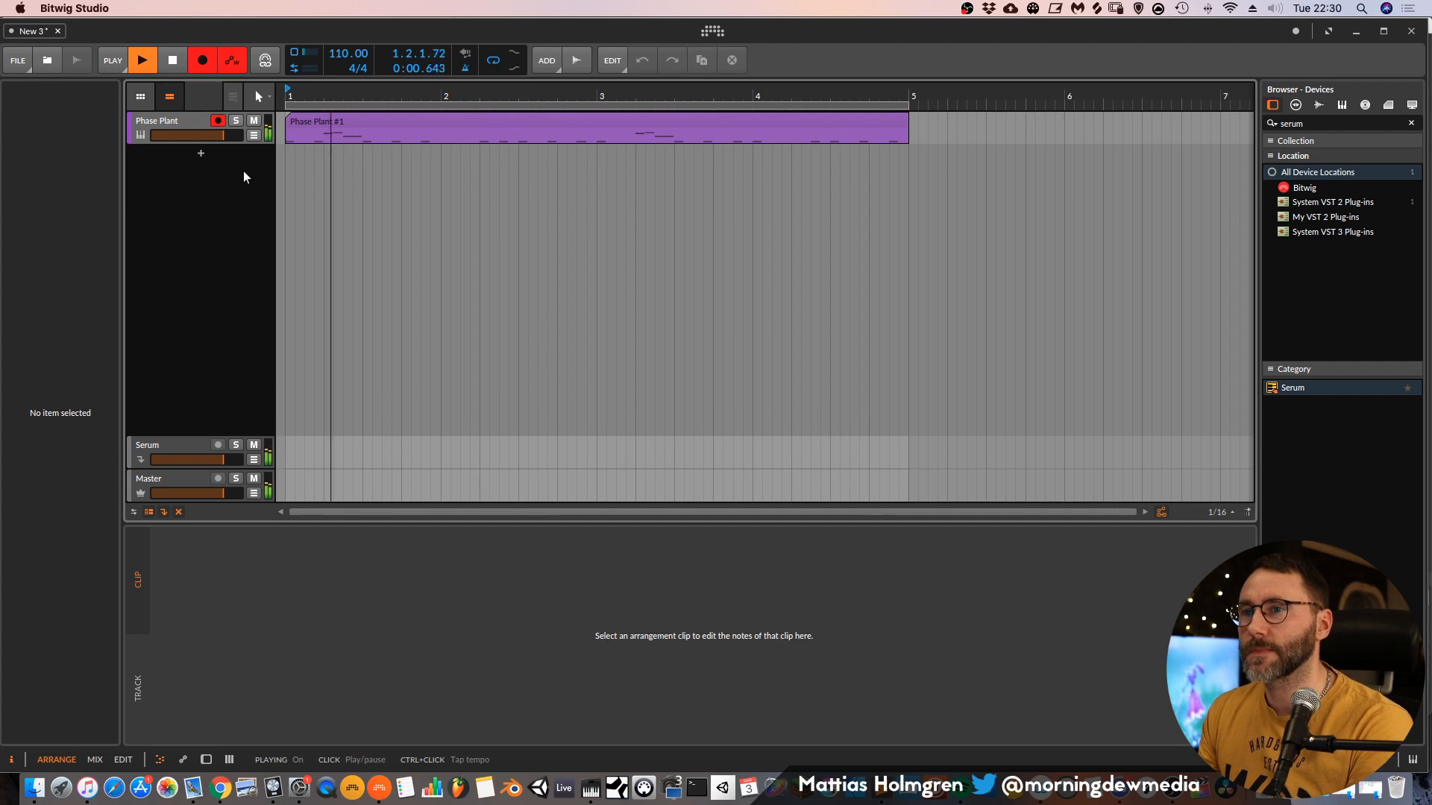
click(139, 61)
click(139, 61)
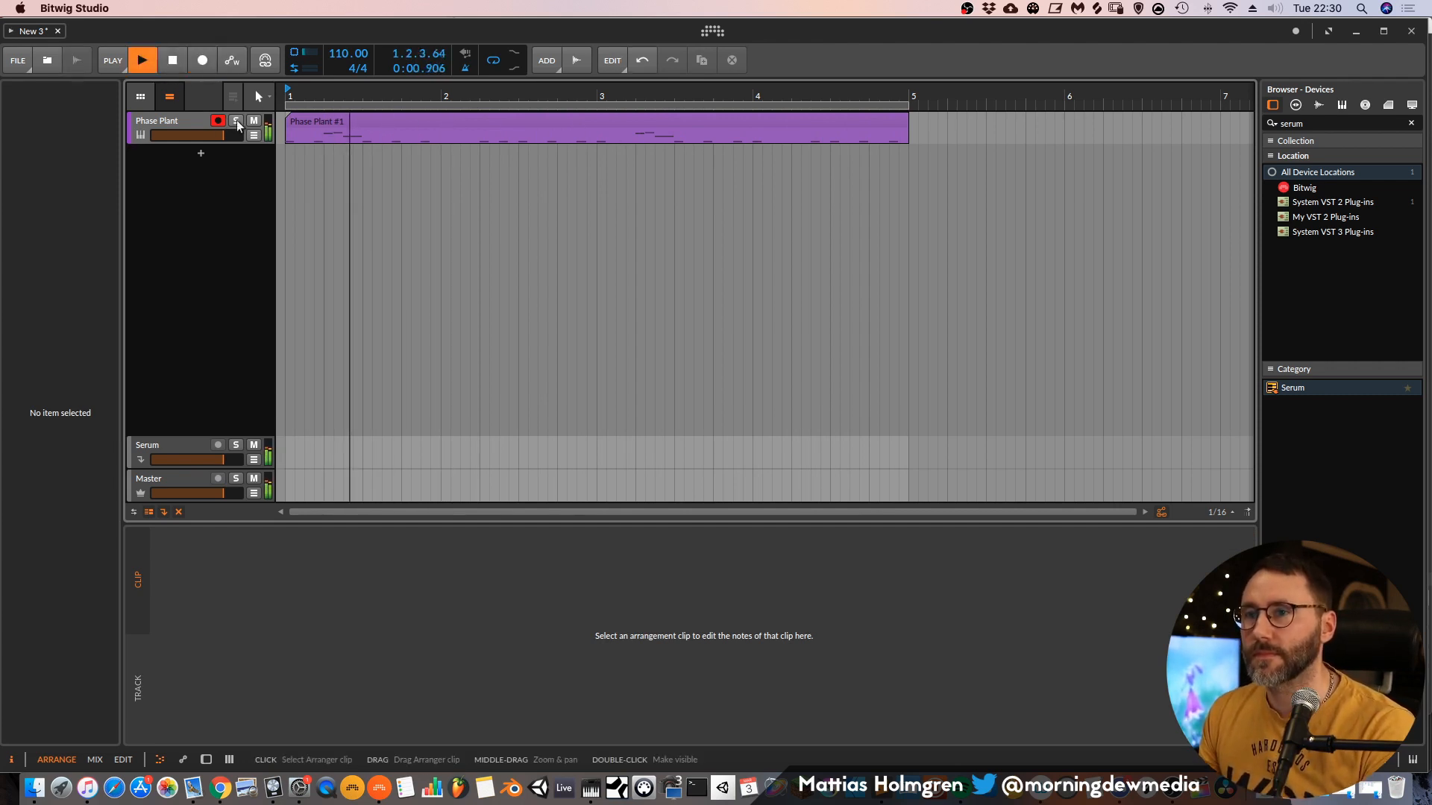
Search the samples for "shaker", audition the results, and add Shaker 007 Rattle Snake.wav at bar 1 on a new audio track.
click(1319, 105)
drag(1306, 123, 1226, 100)
text(shaker)
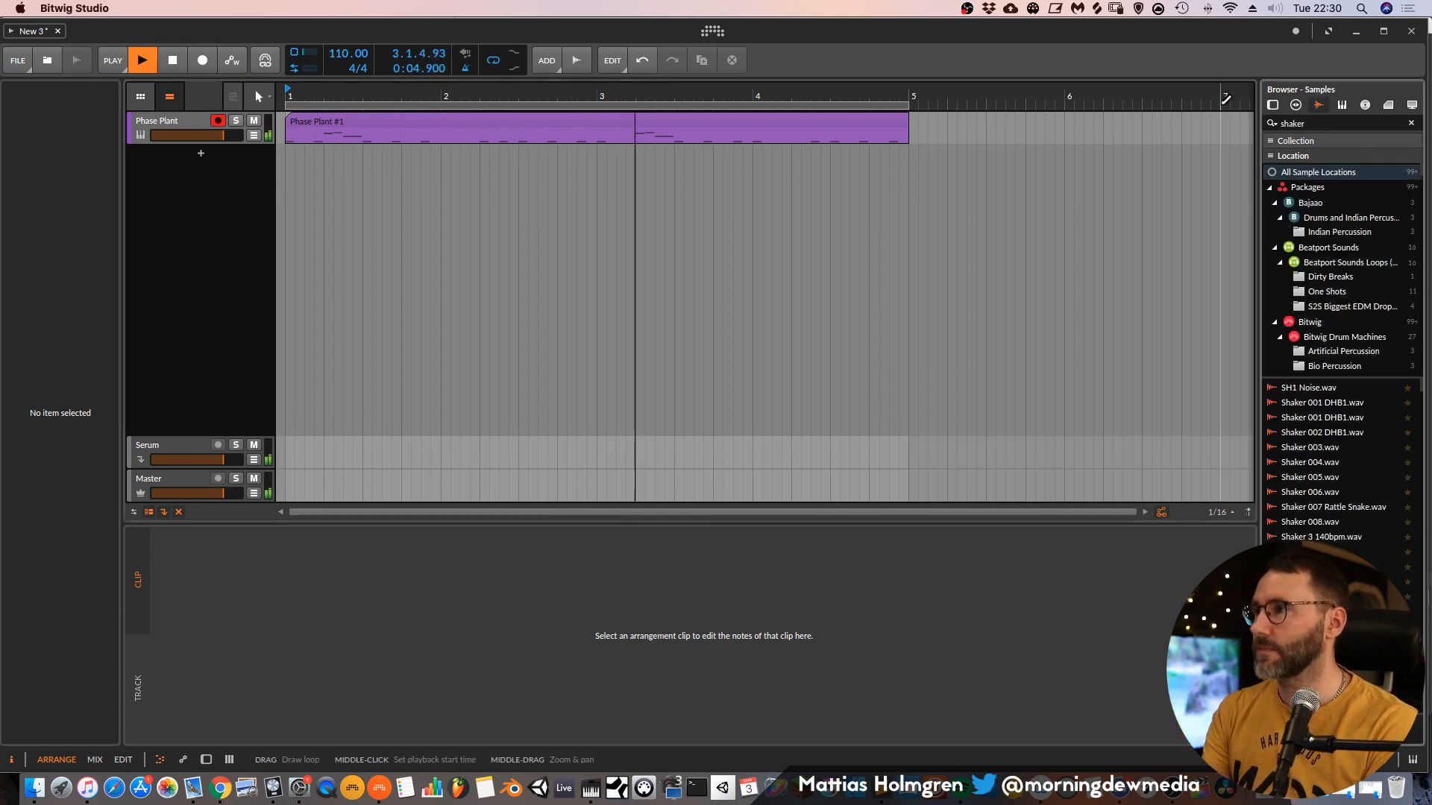
key(Down)
key(Down)
key(Down)
key(Down)
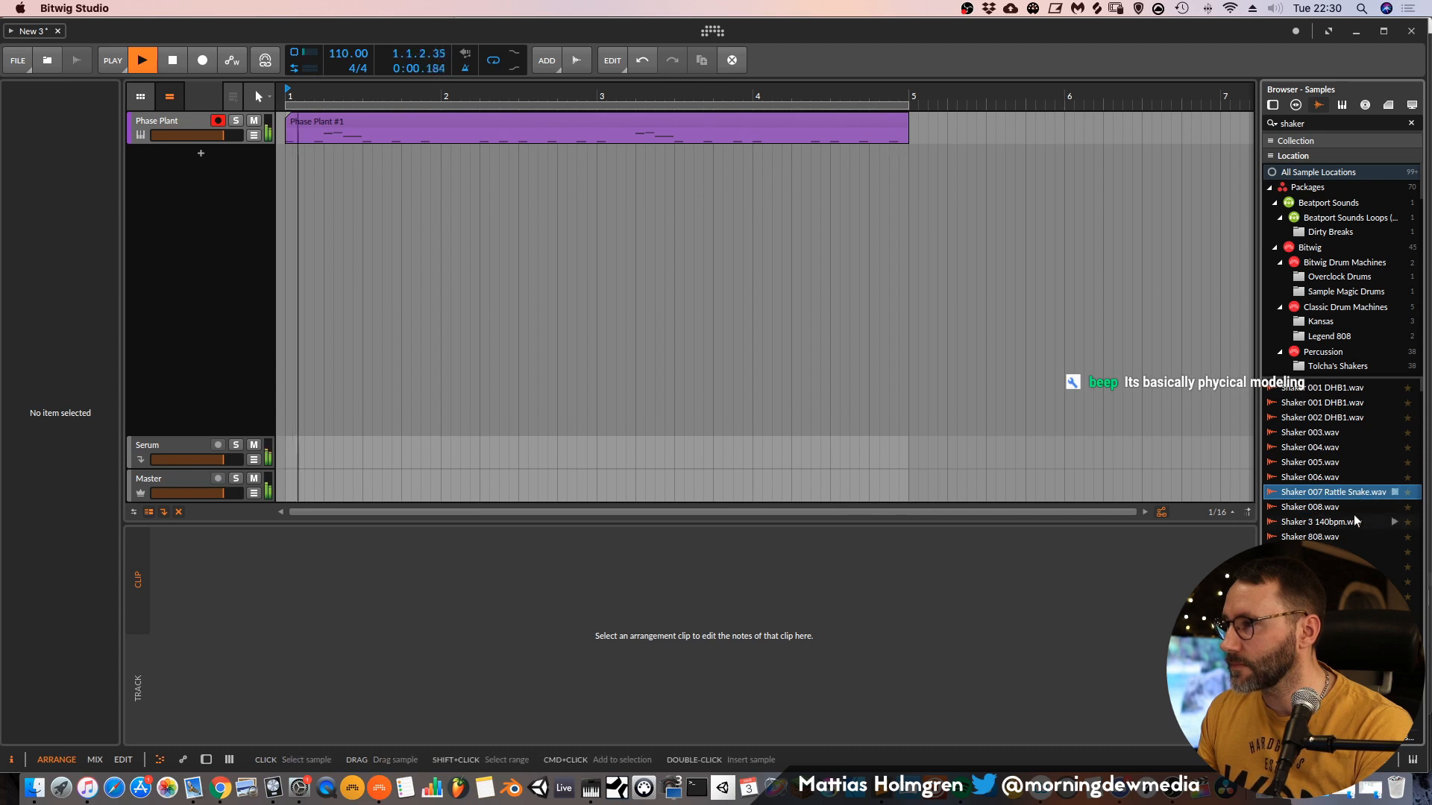
drag(1348, 493, 299, 164)
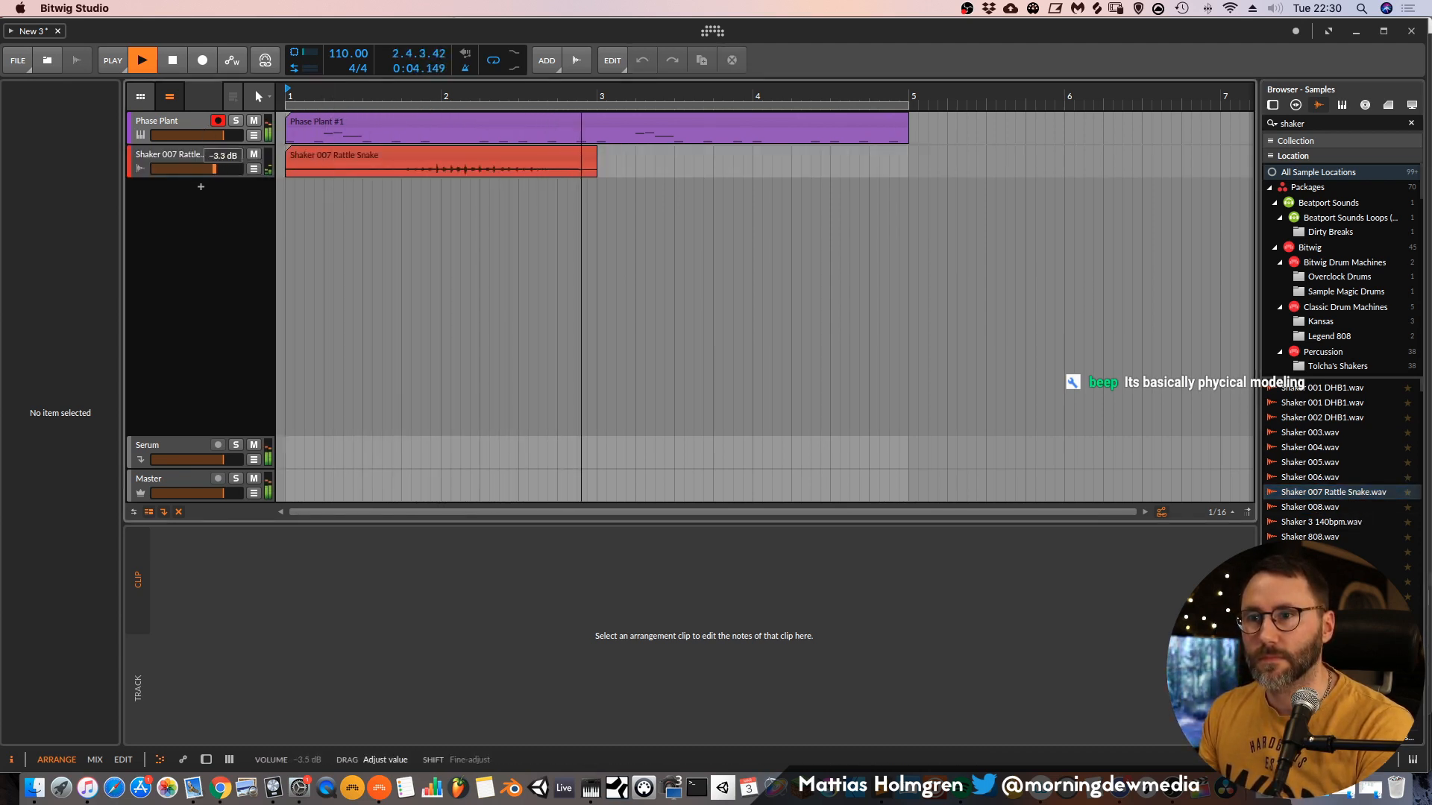
Stop playback, open the Shaker 007 Rattle Snake clip for editing, and solo its track.
click(345, 159)
key(space)
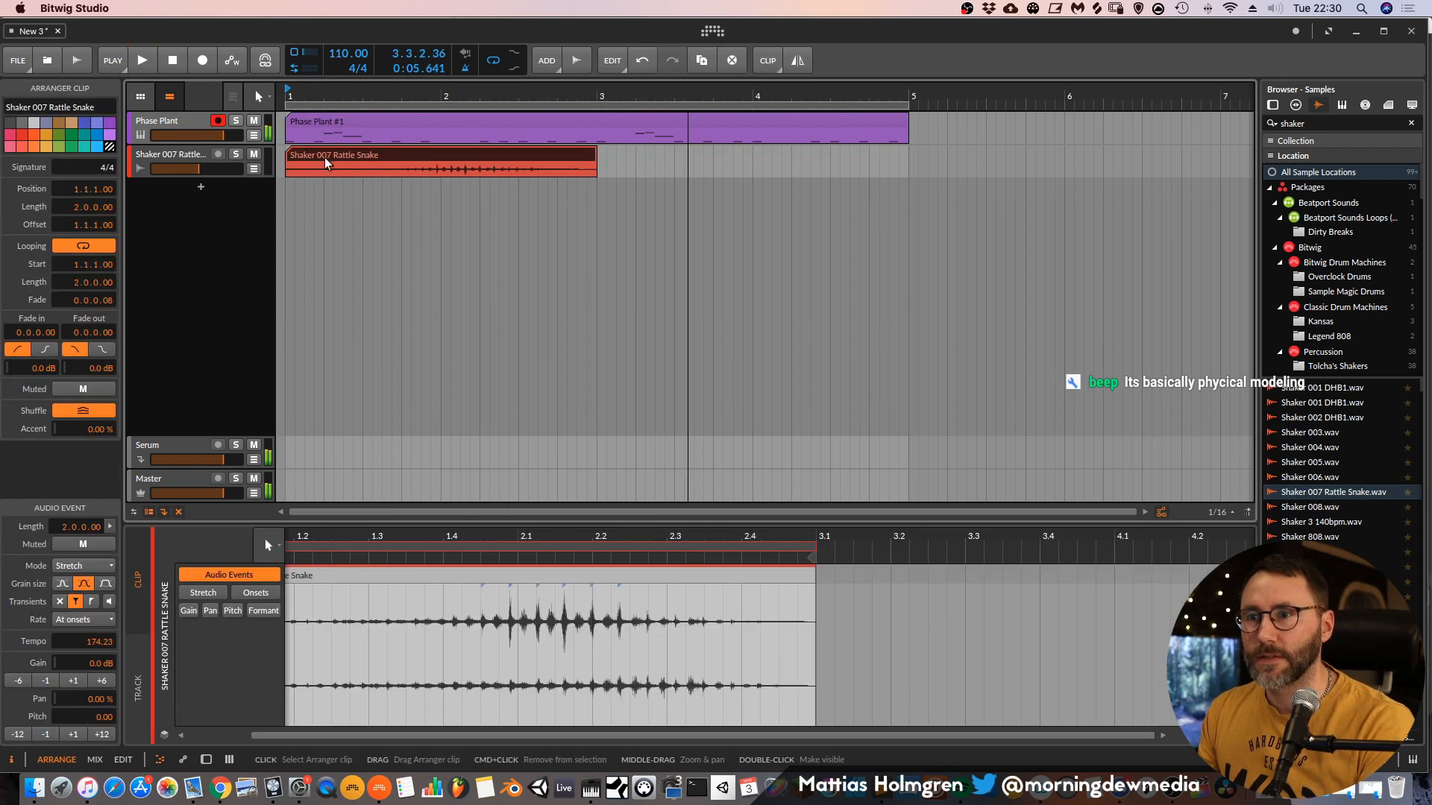
click(206, 157)
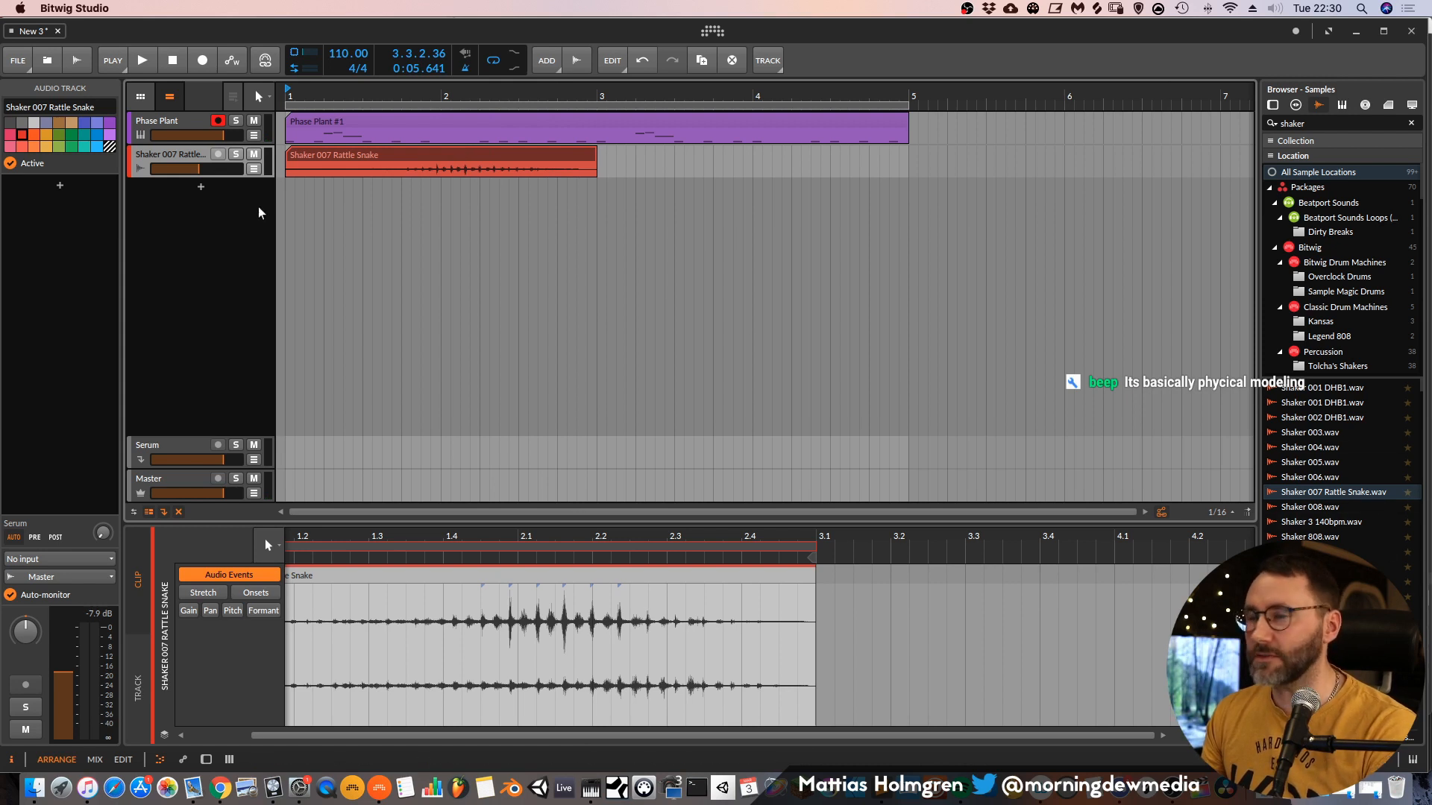
click(346, 163)
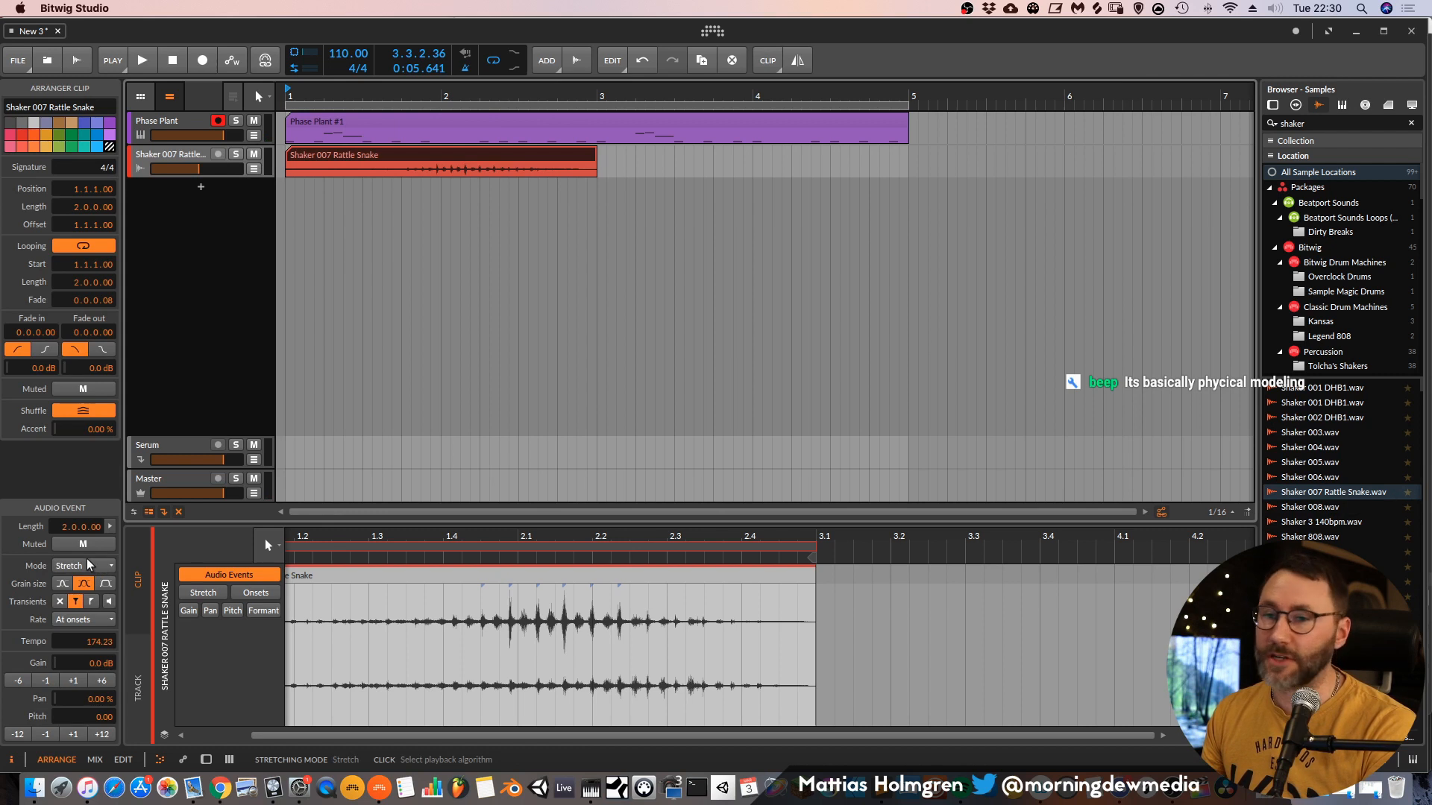
click(236, 154)
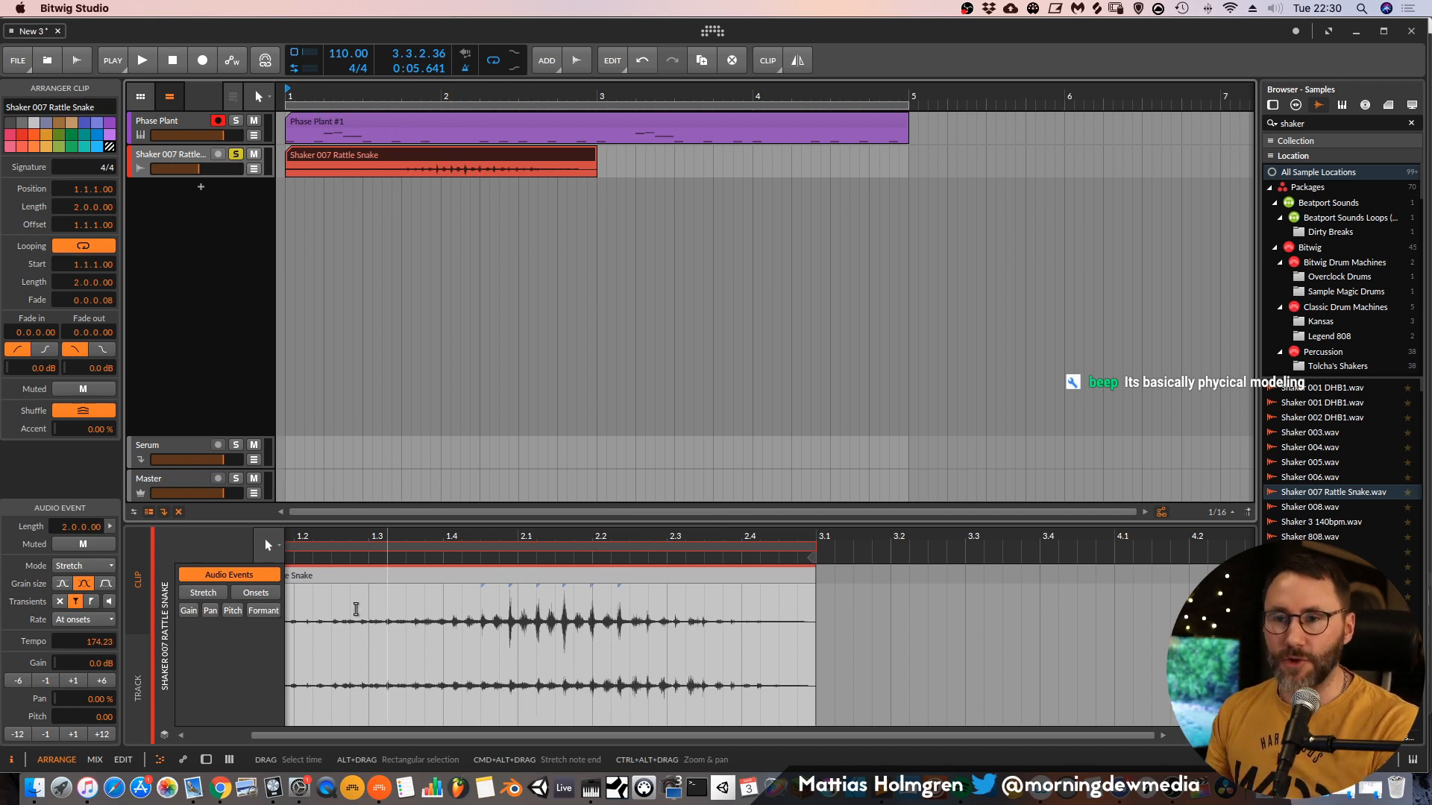
Compare the shaker clip's Raw and Stretch playback modes by auditioning them in solo.
click(100, 566)
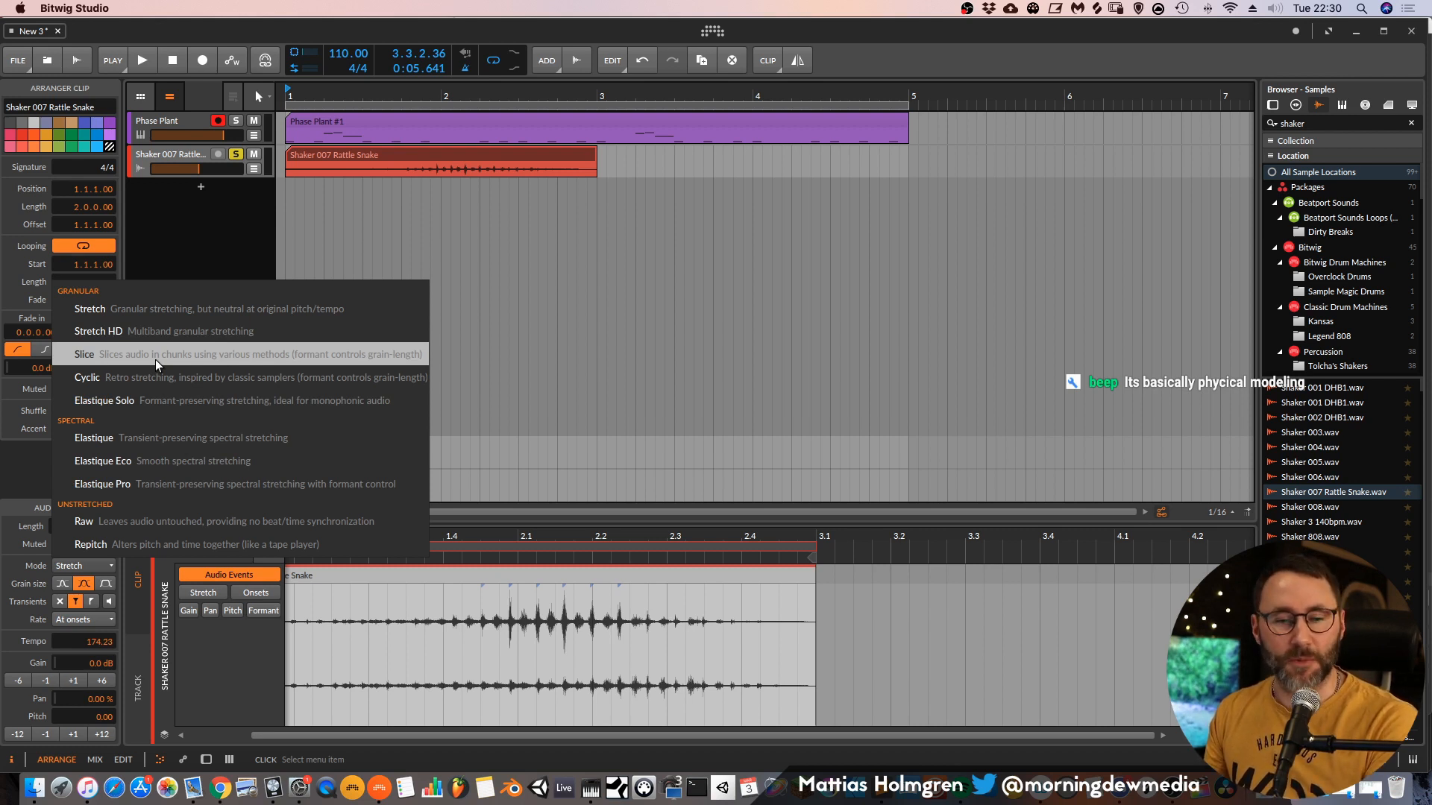
click(164, 521)
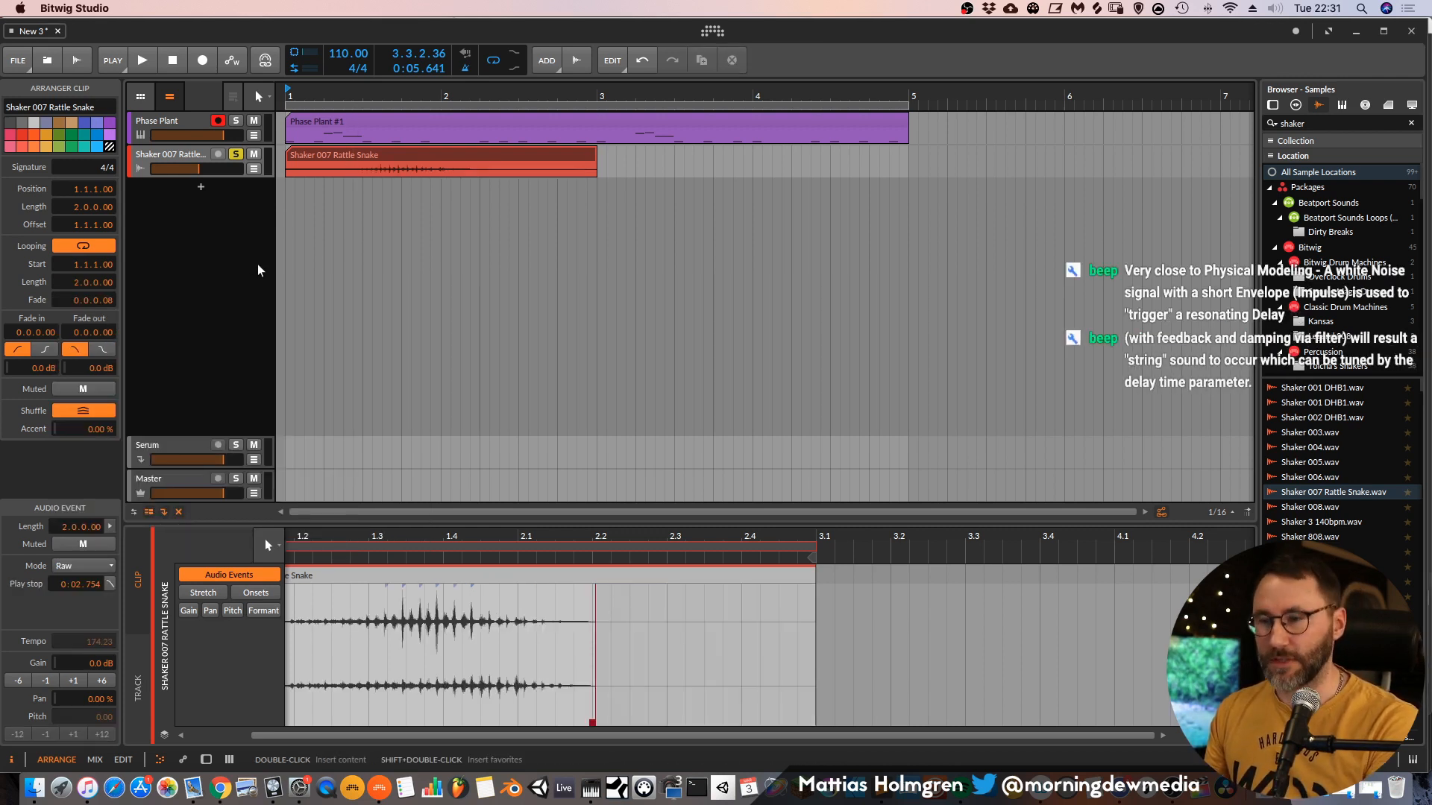
click(95, 566)
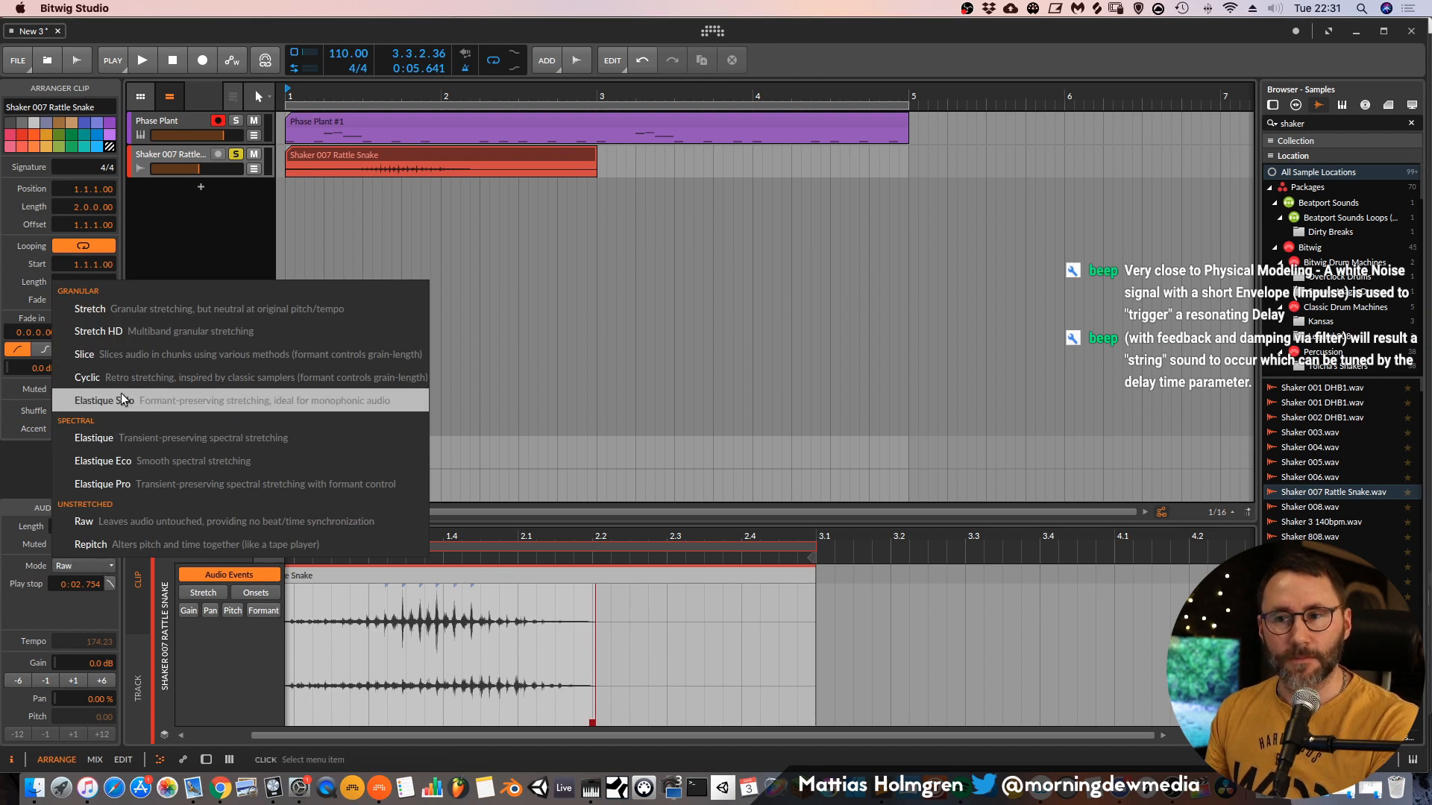
click(122, 312)
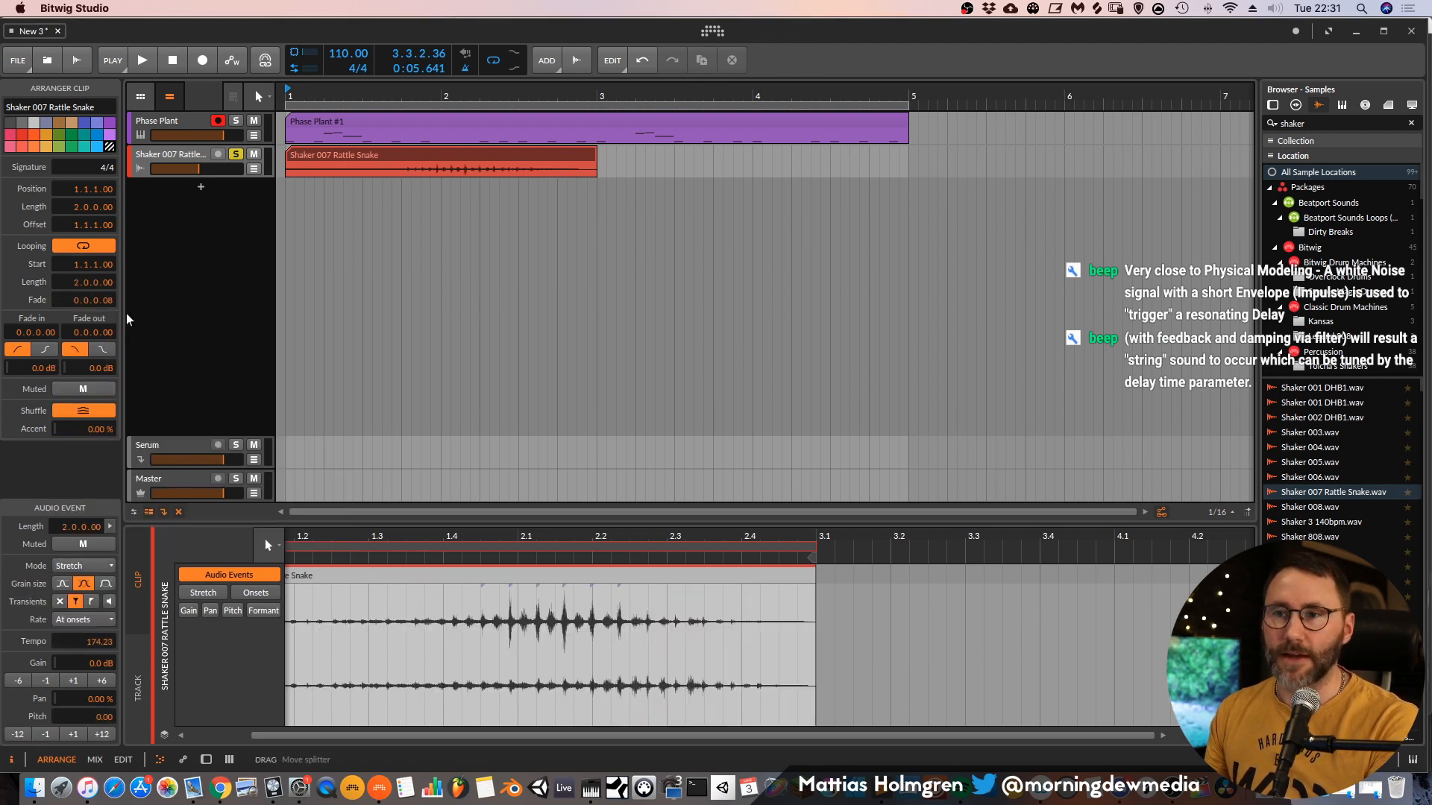
key(space)
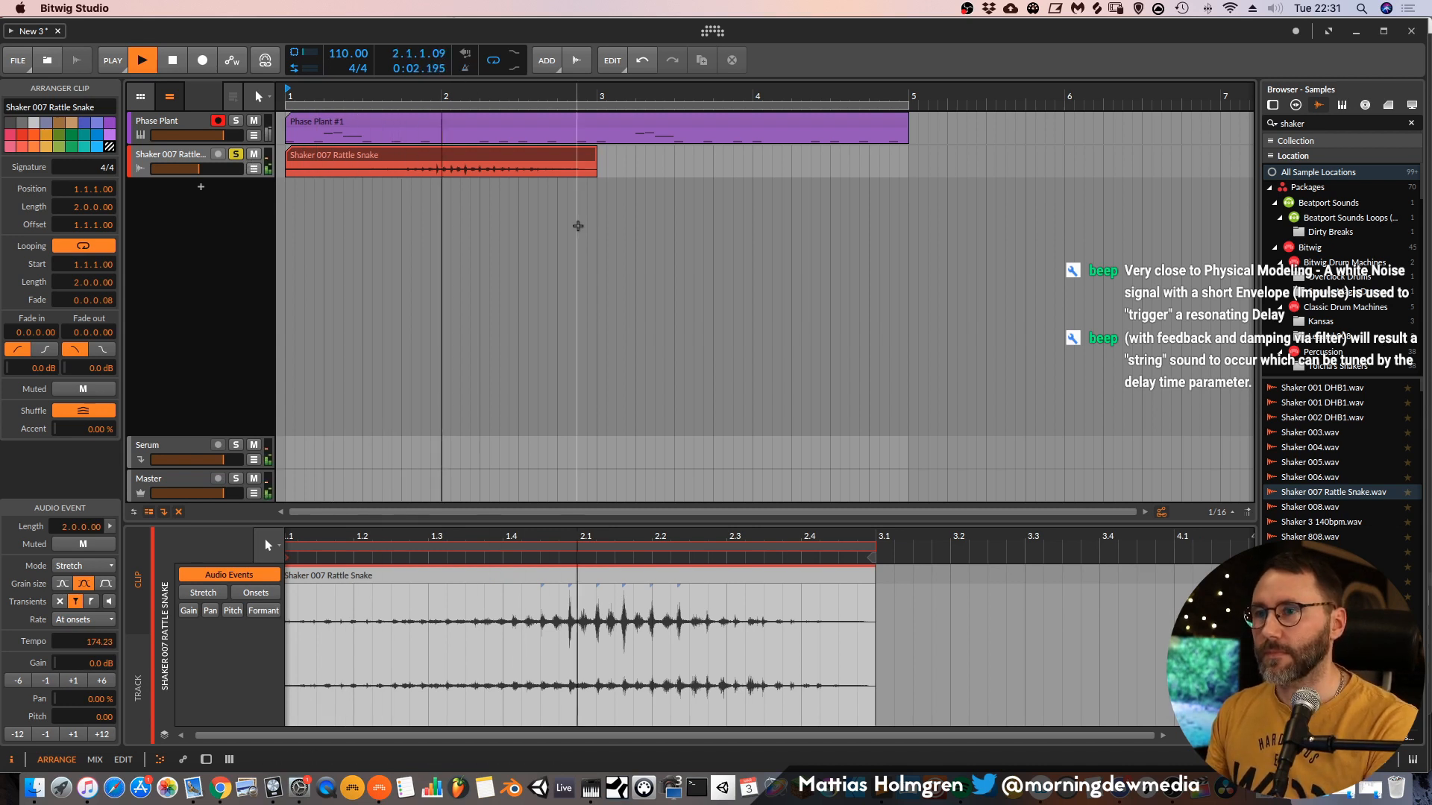
key(space)
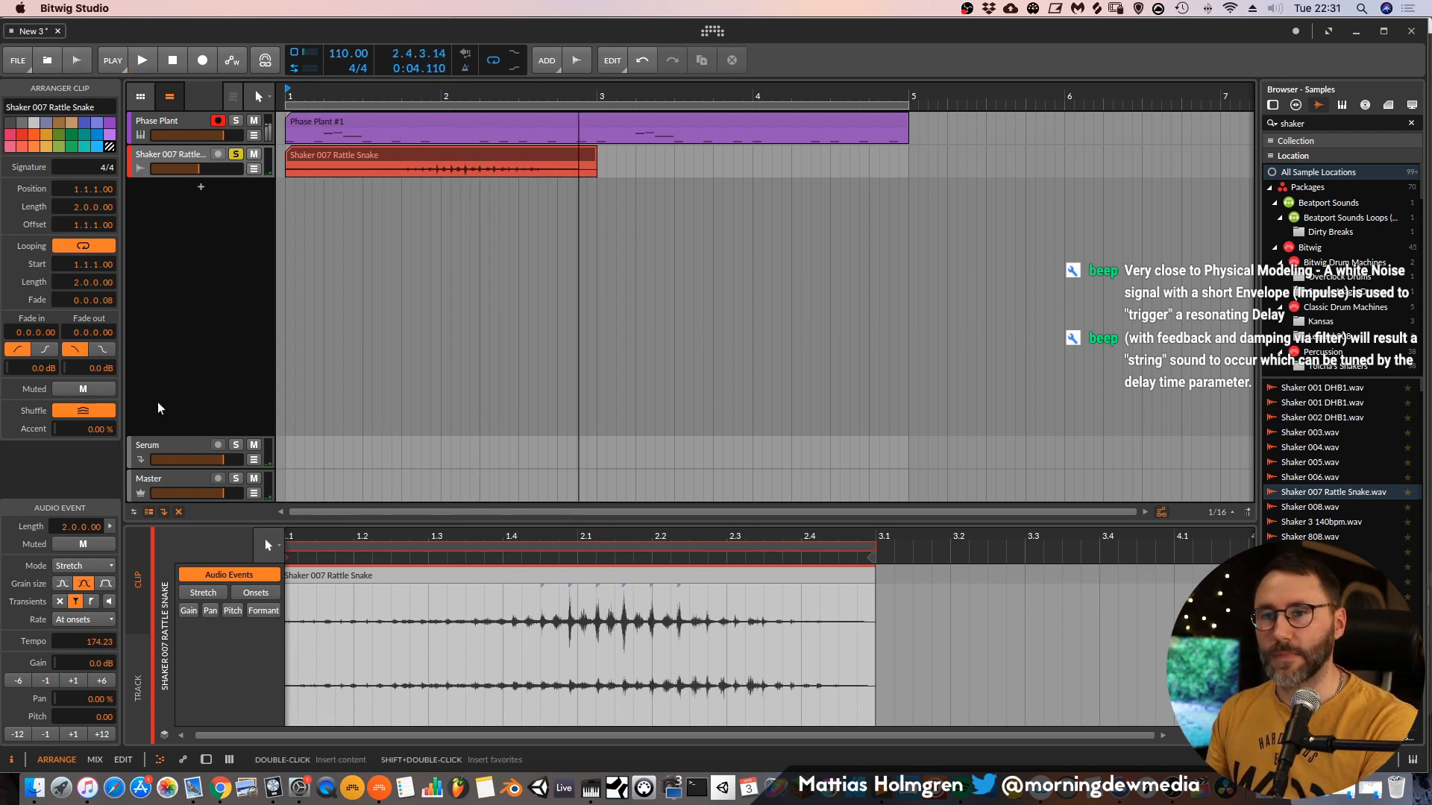
click(95, 567)
click(104, 551)
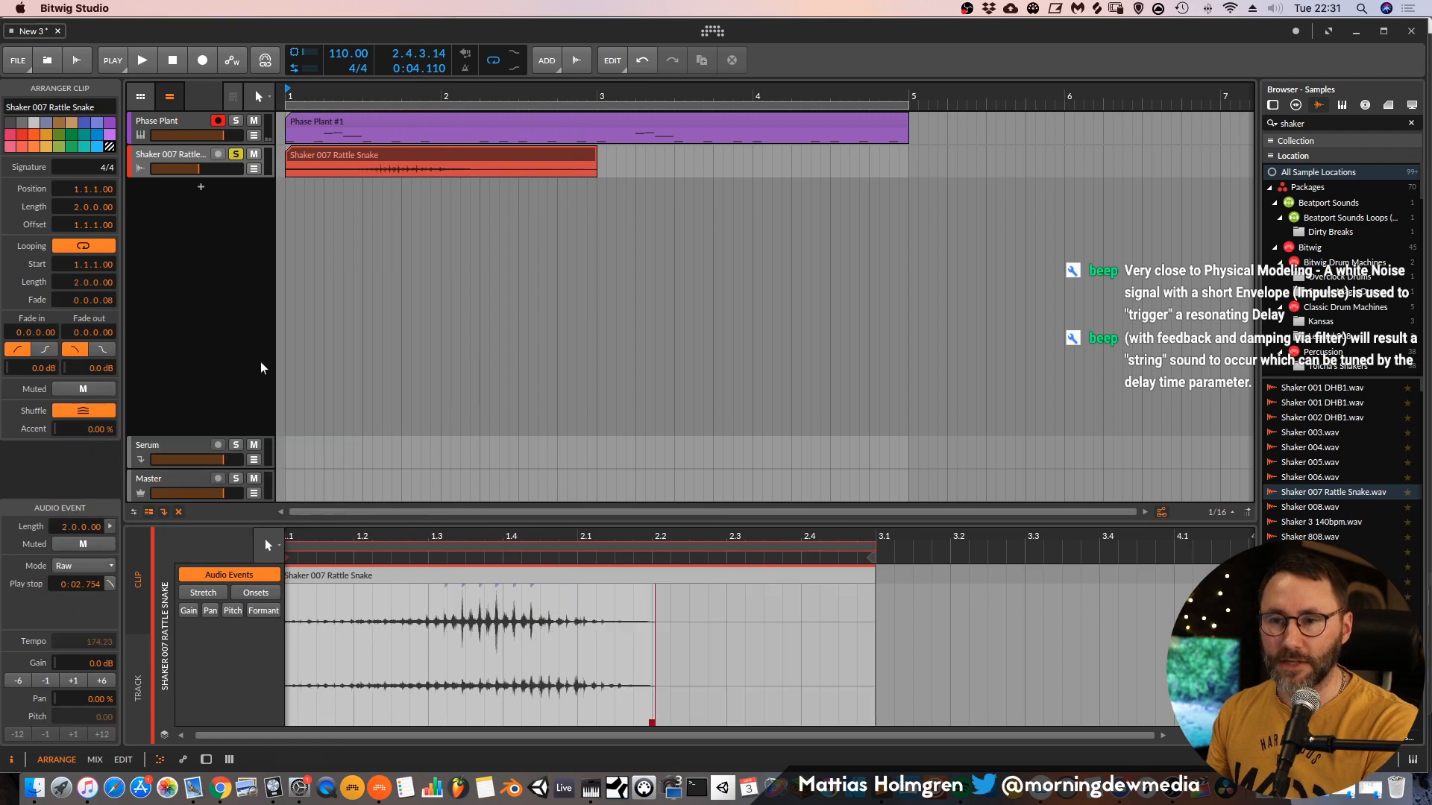
key(space)
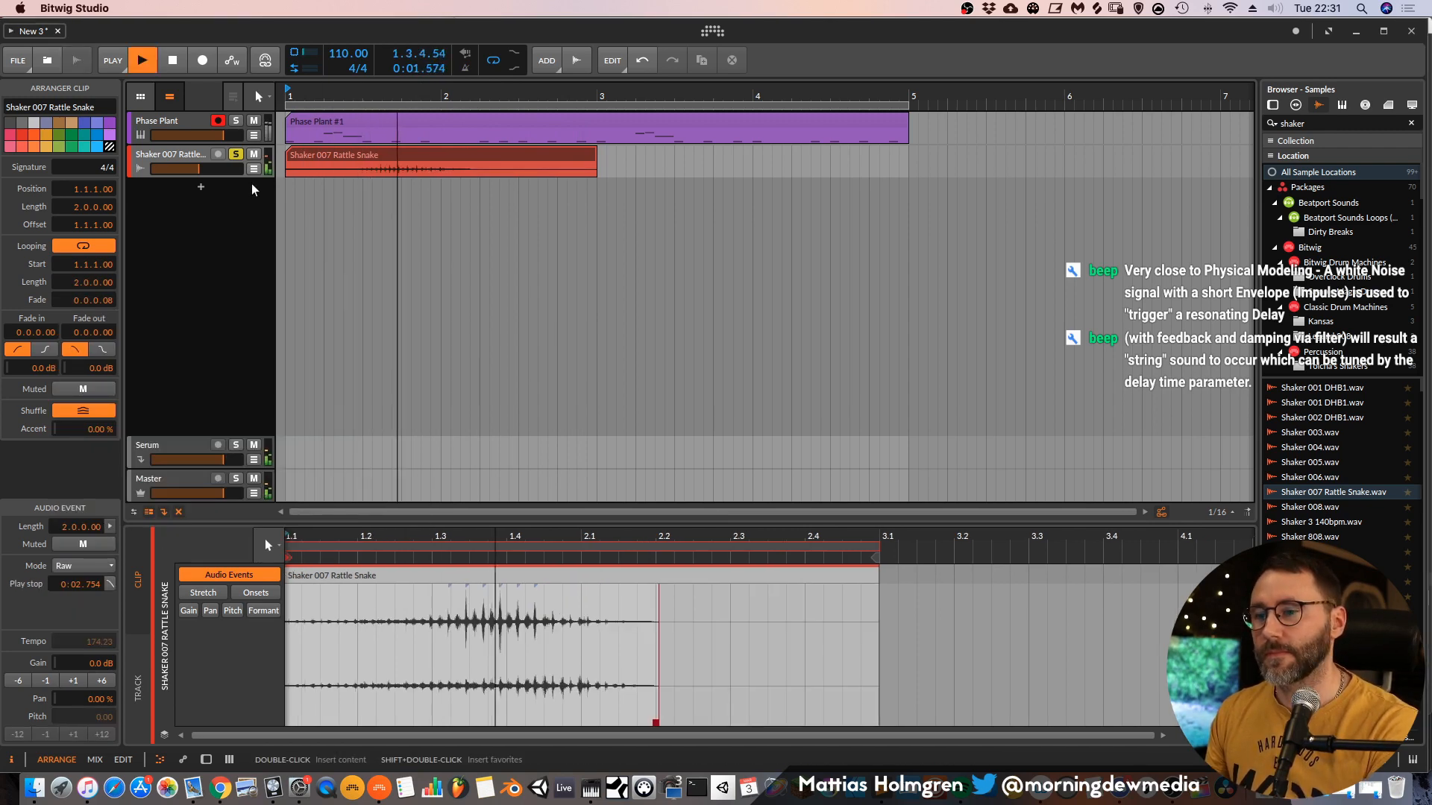
key(space)
Set the shaker clip's stretching mode to Elastique, and listen to it alone and together with the Phase Plant clip.
click(108, 567)
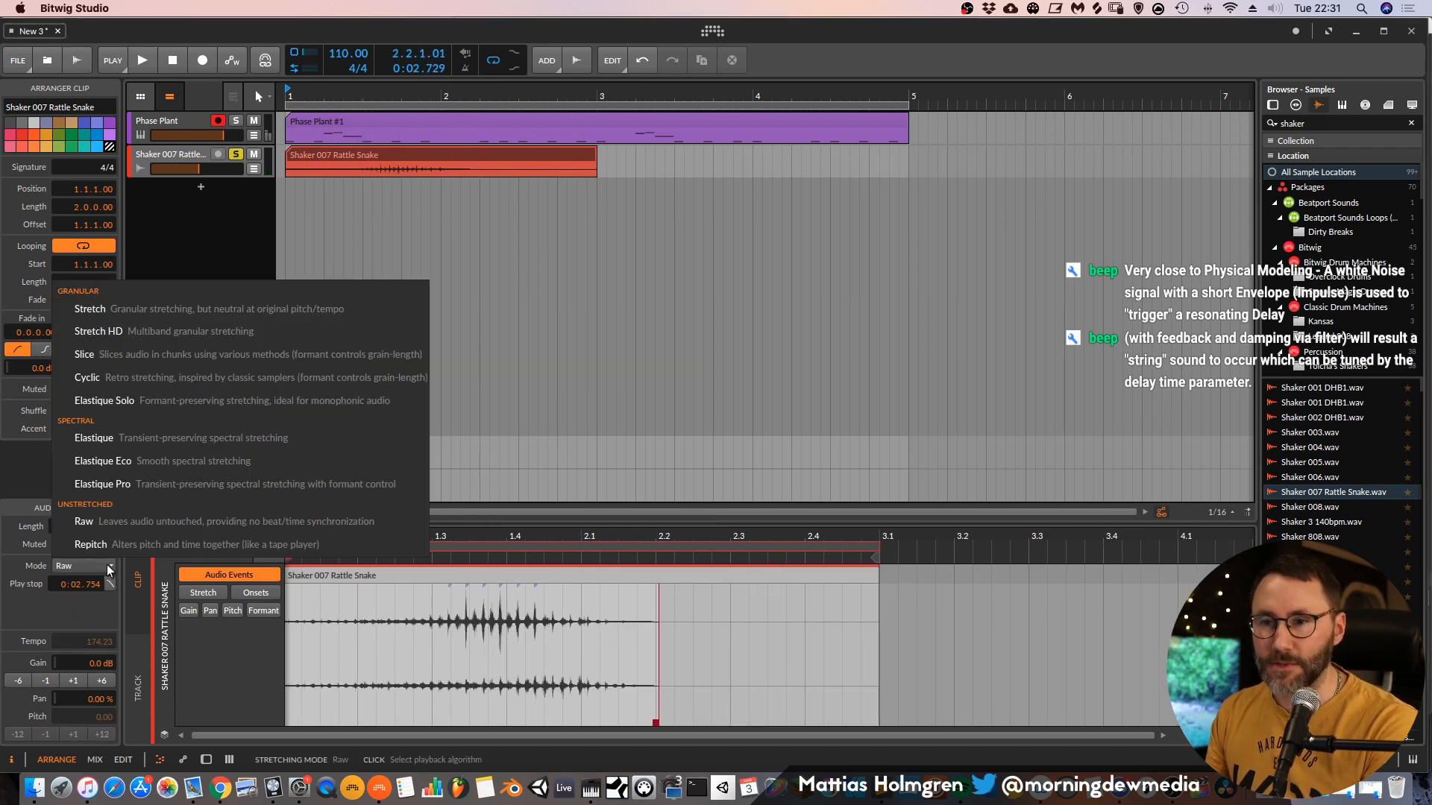
click(182, 438)
key(space)
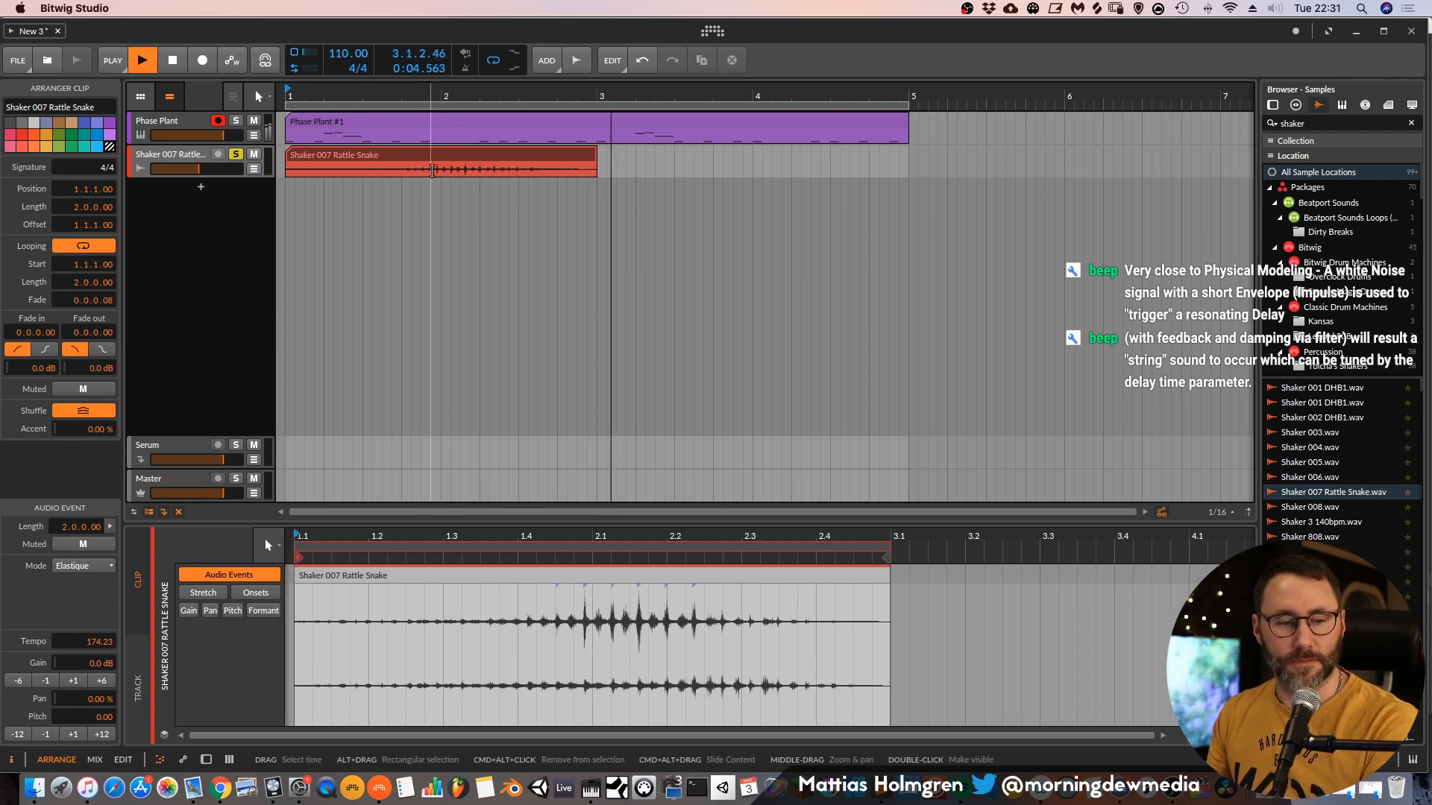
key(space)
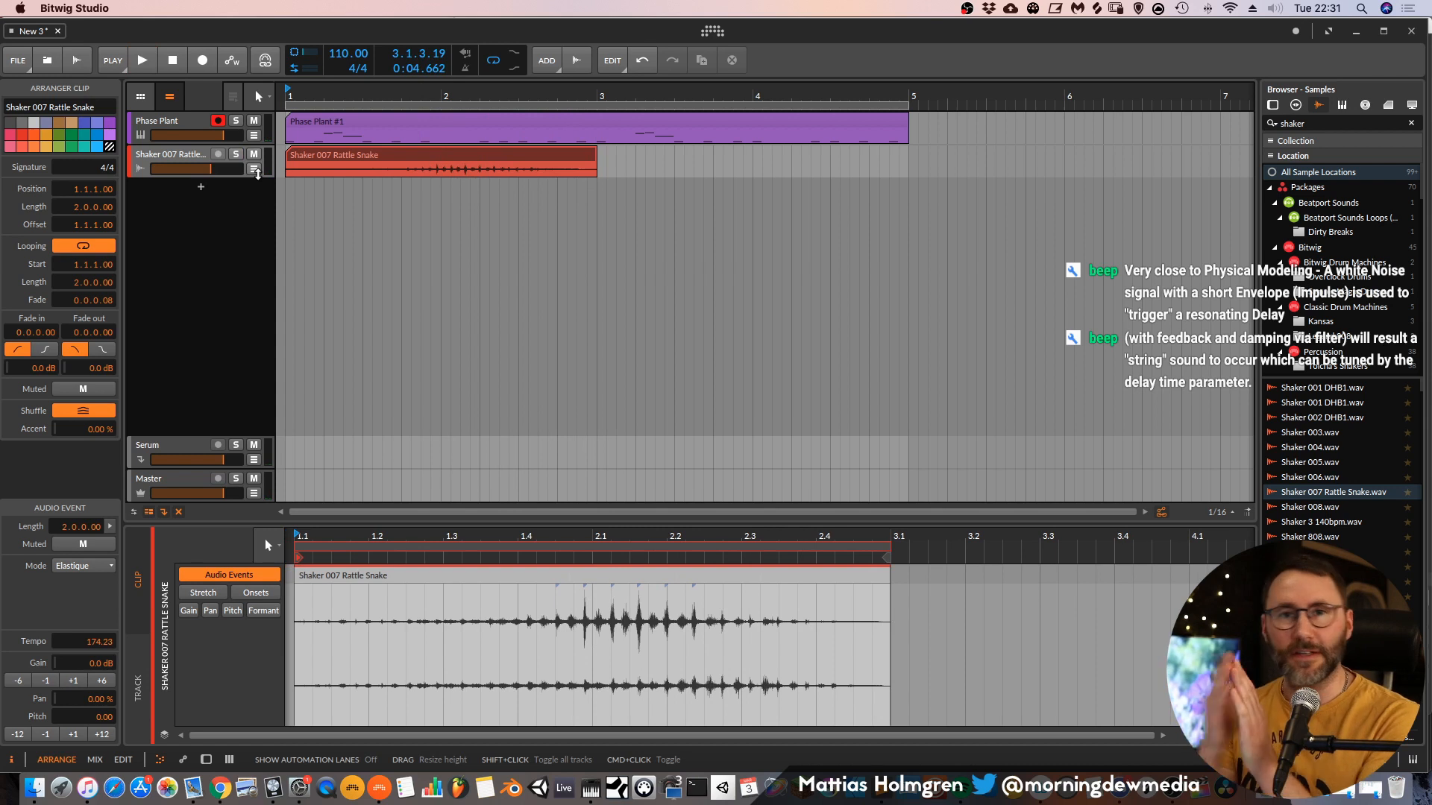
key(space)
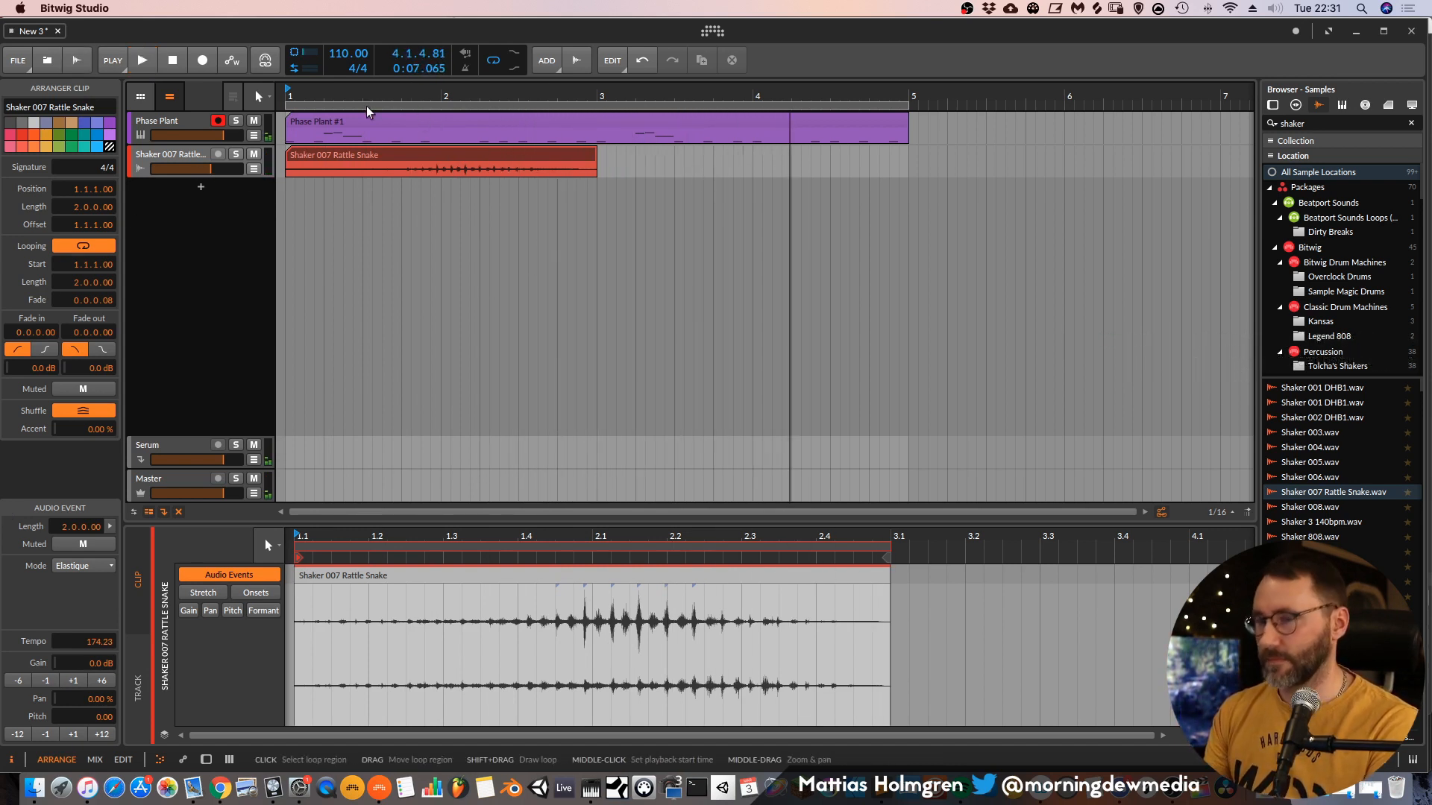
key(space)
Move the shaker clip to bar 3 and duplicate the four-bar Phase Plant clip to bar 5.
drag(399, 162, 712, 155)
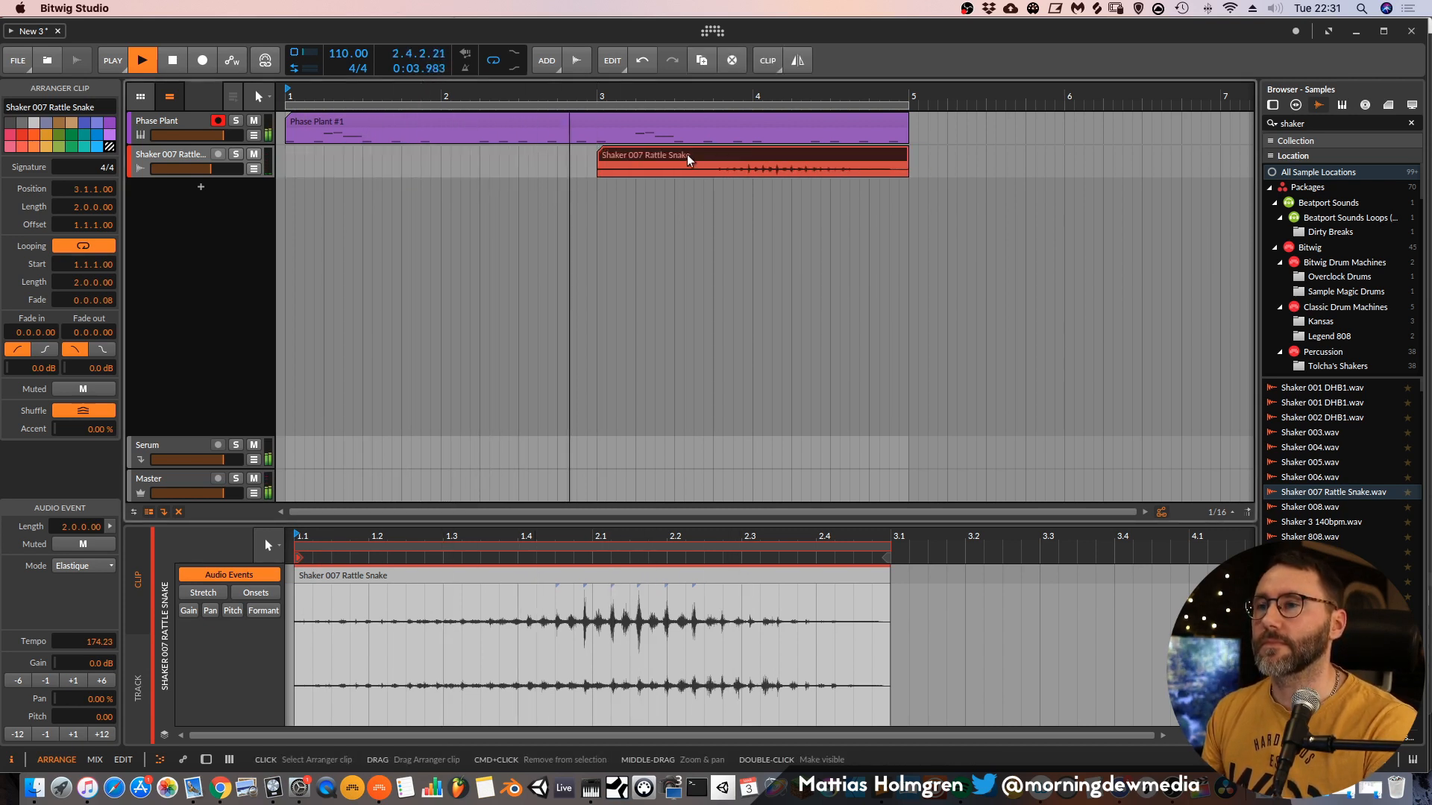
drag(716, 88, 714, 80)
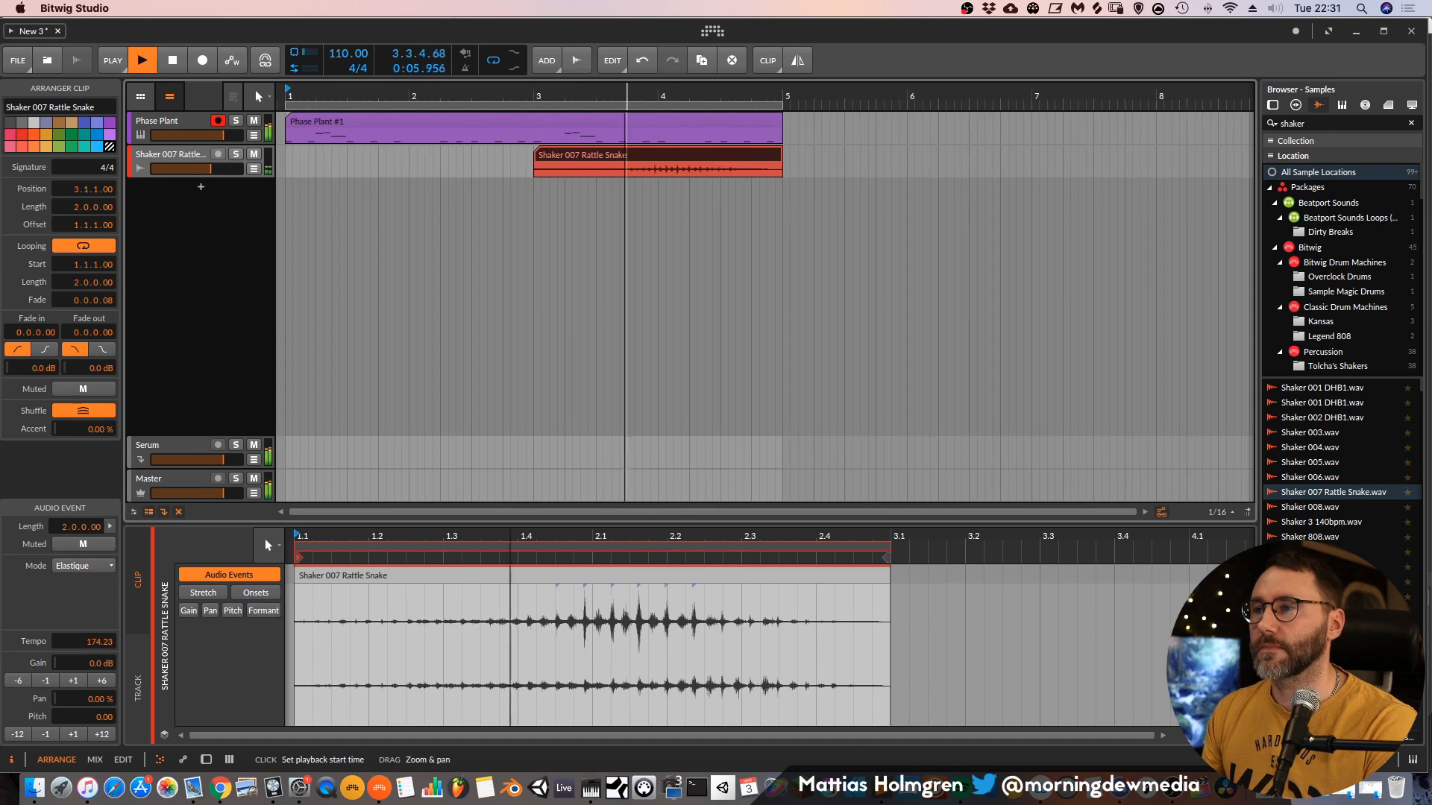
click(638, 126)
key(super+d)
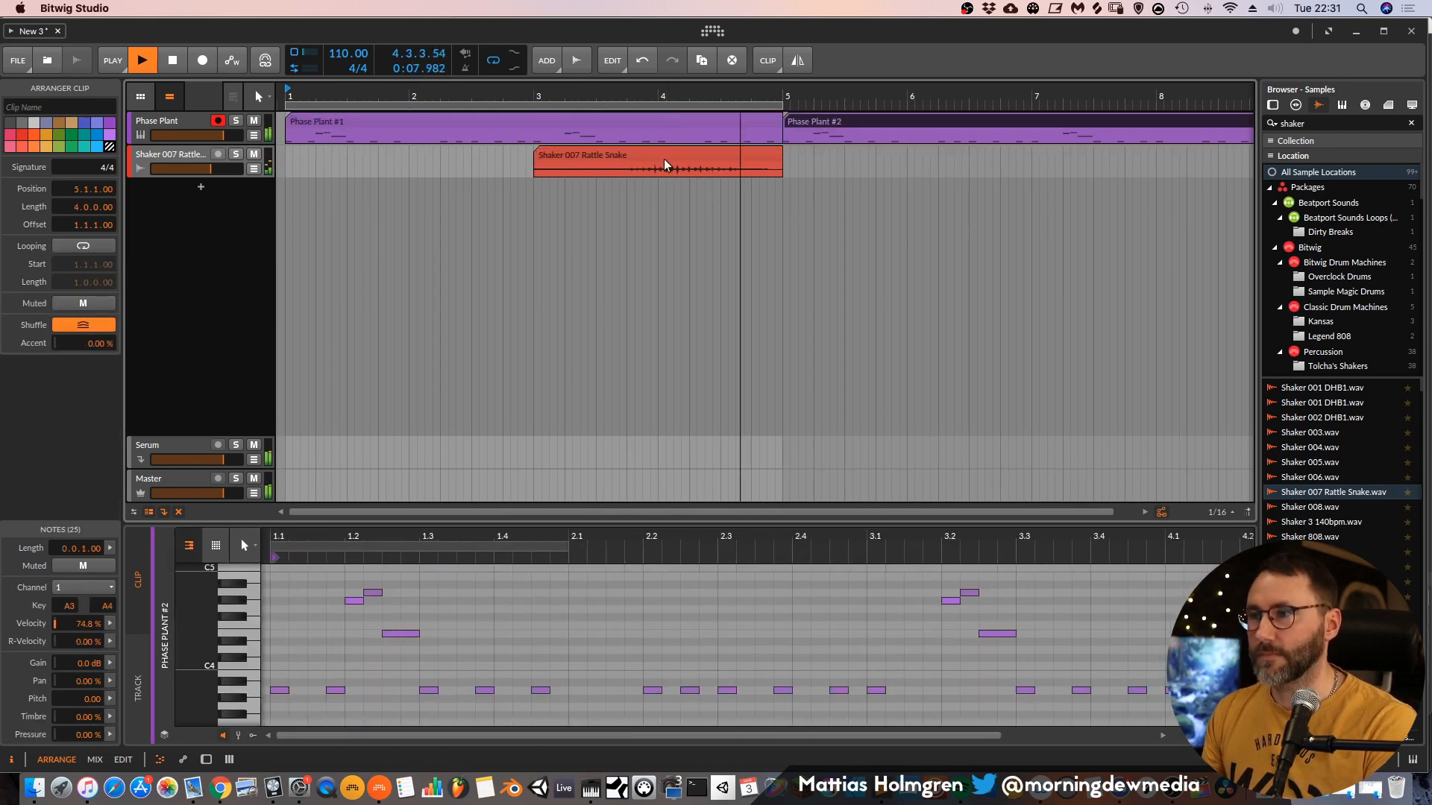
Copy the shaker clip to bar 7 and extend the arranger loop to eight bars.
click(662, 159)
drag(786, 96, 818, 104)
drag(486, 154, 753, 166)
key(space)
drag(651, 96, 826, 99)
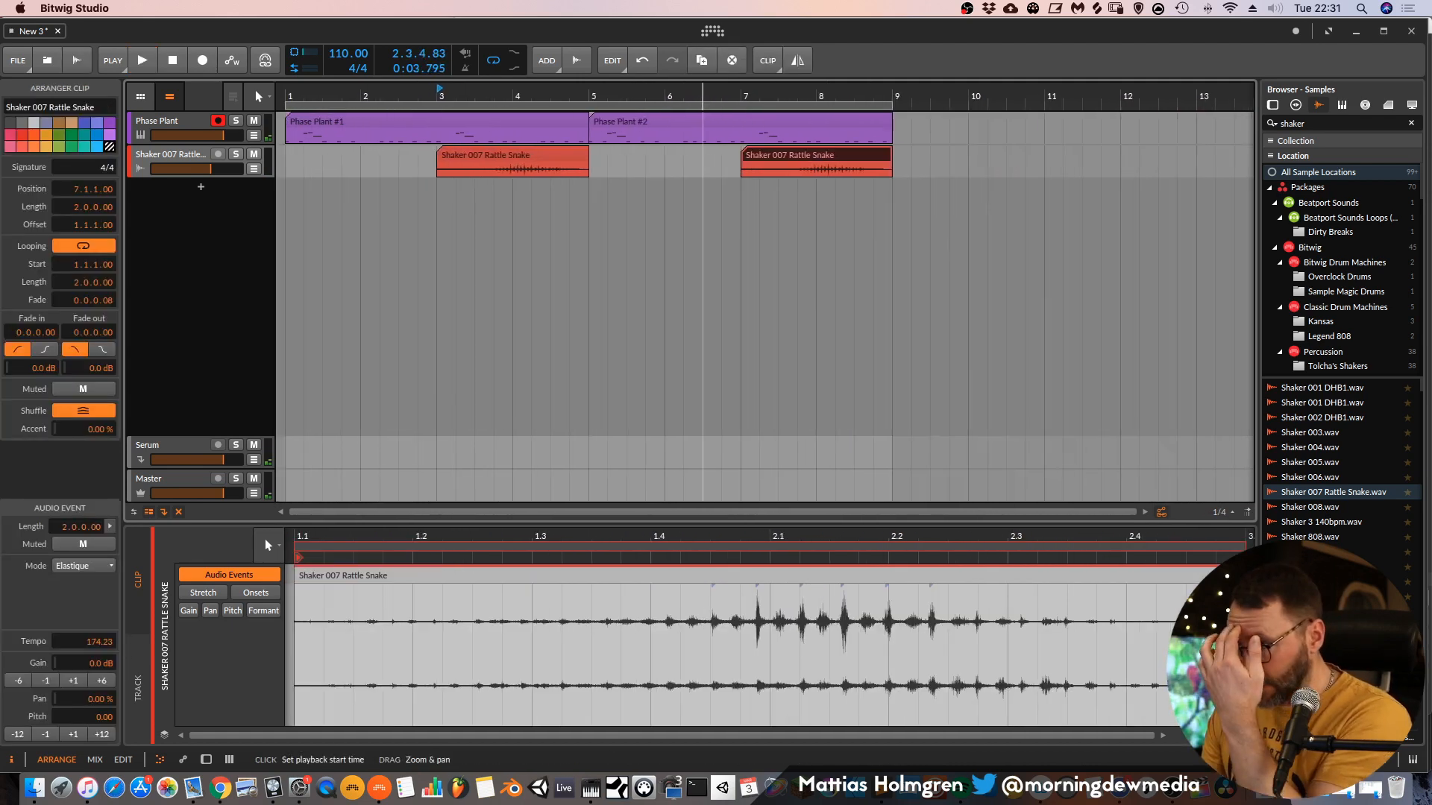
Add a new instrument track with Kontakt 5 from the Synth Fav collection and show its device chain.
double_click(199, 185)
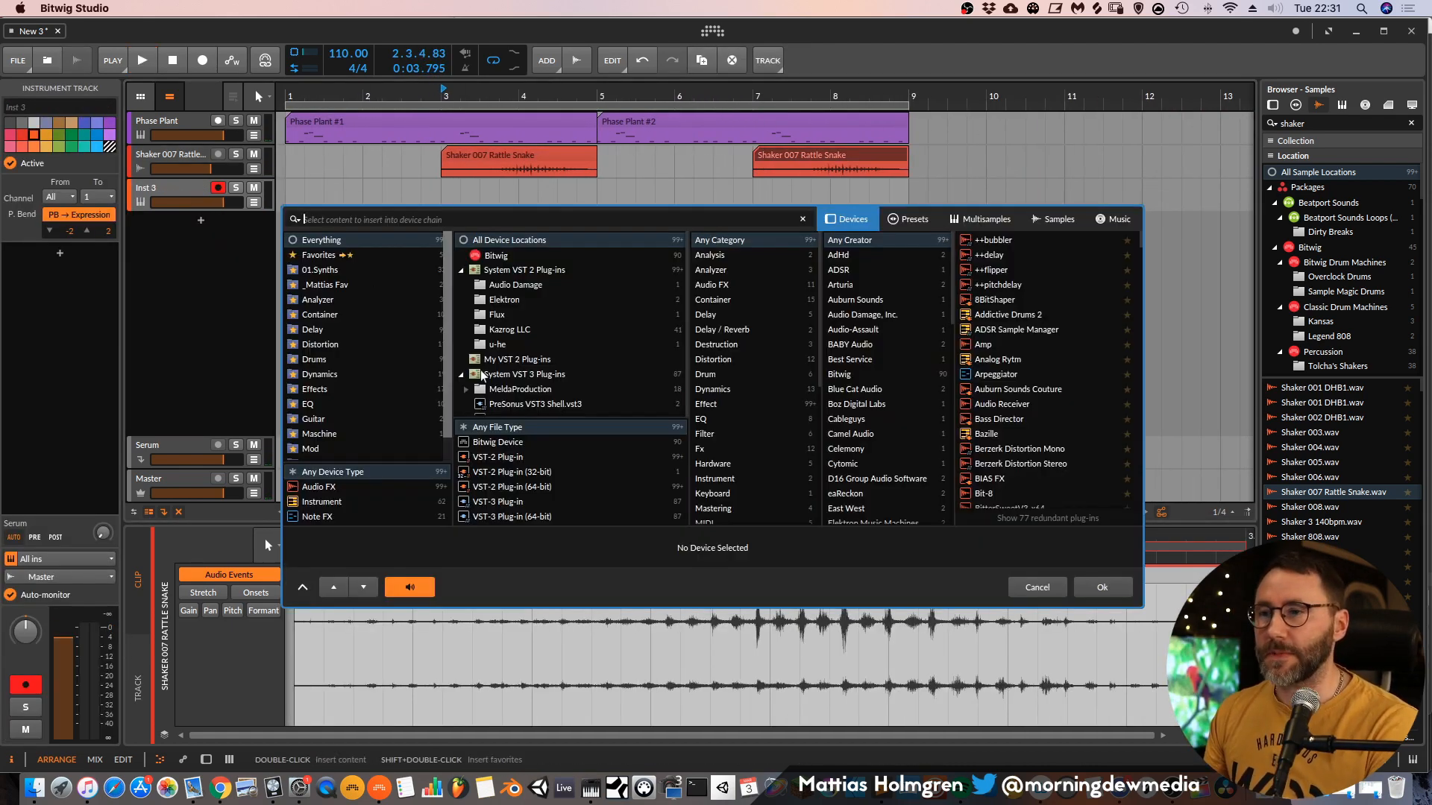
scroll(336, 448, down, 2)
click(332, 452)
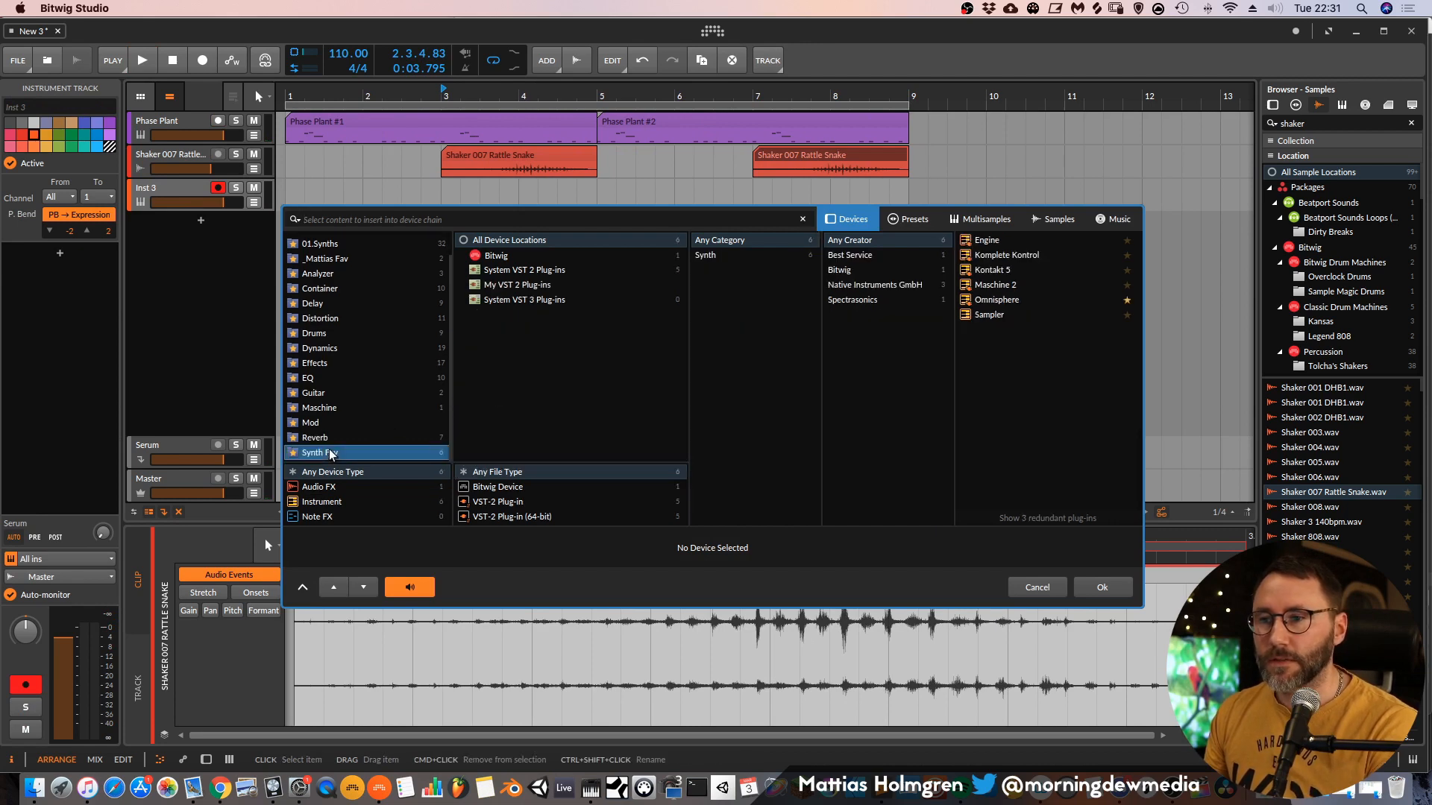
click(1003, 271)
click(1102, 587)
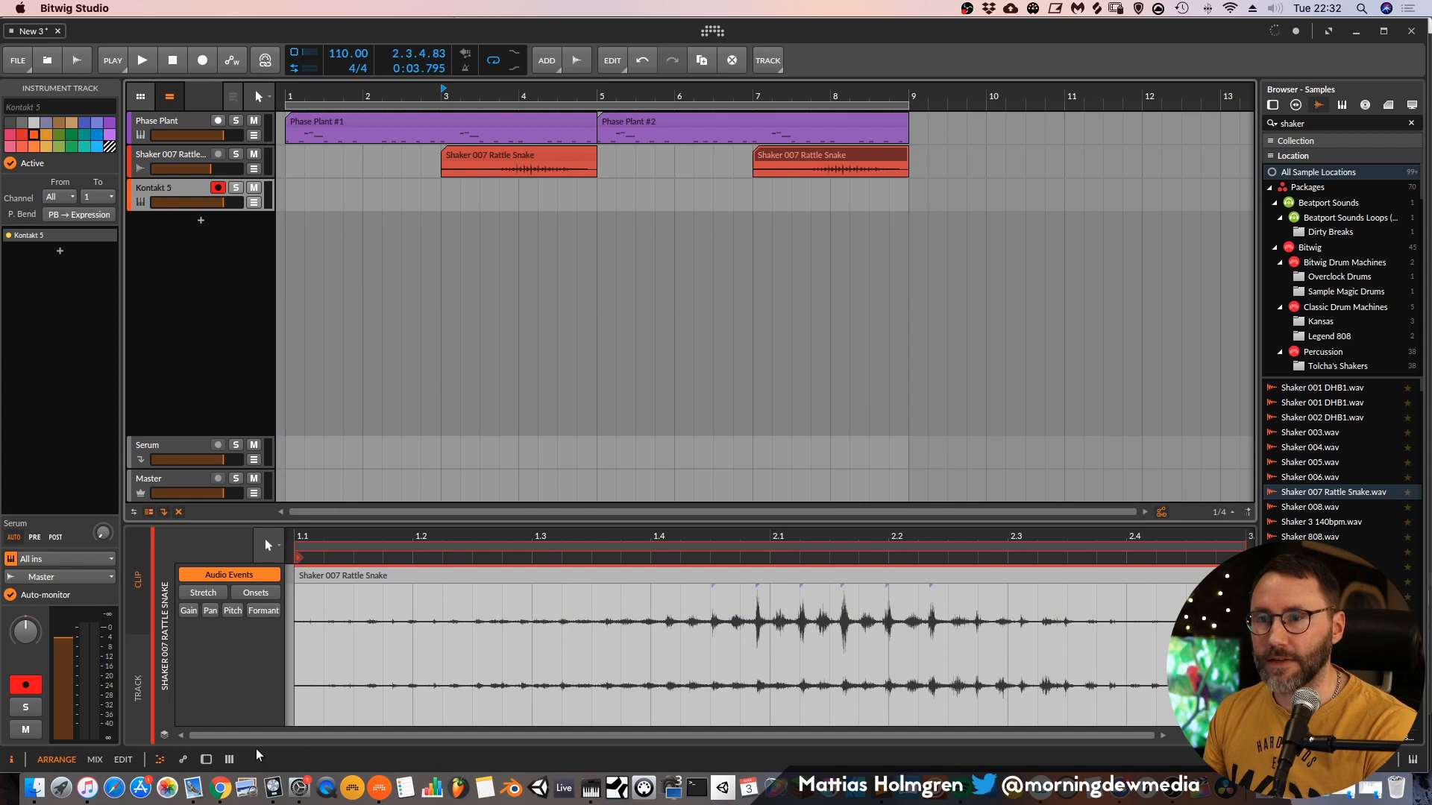
key(d)
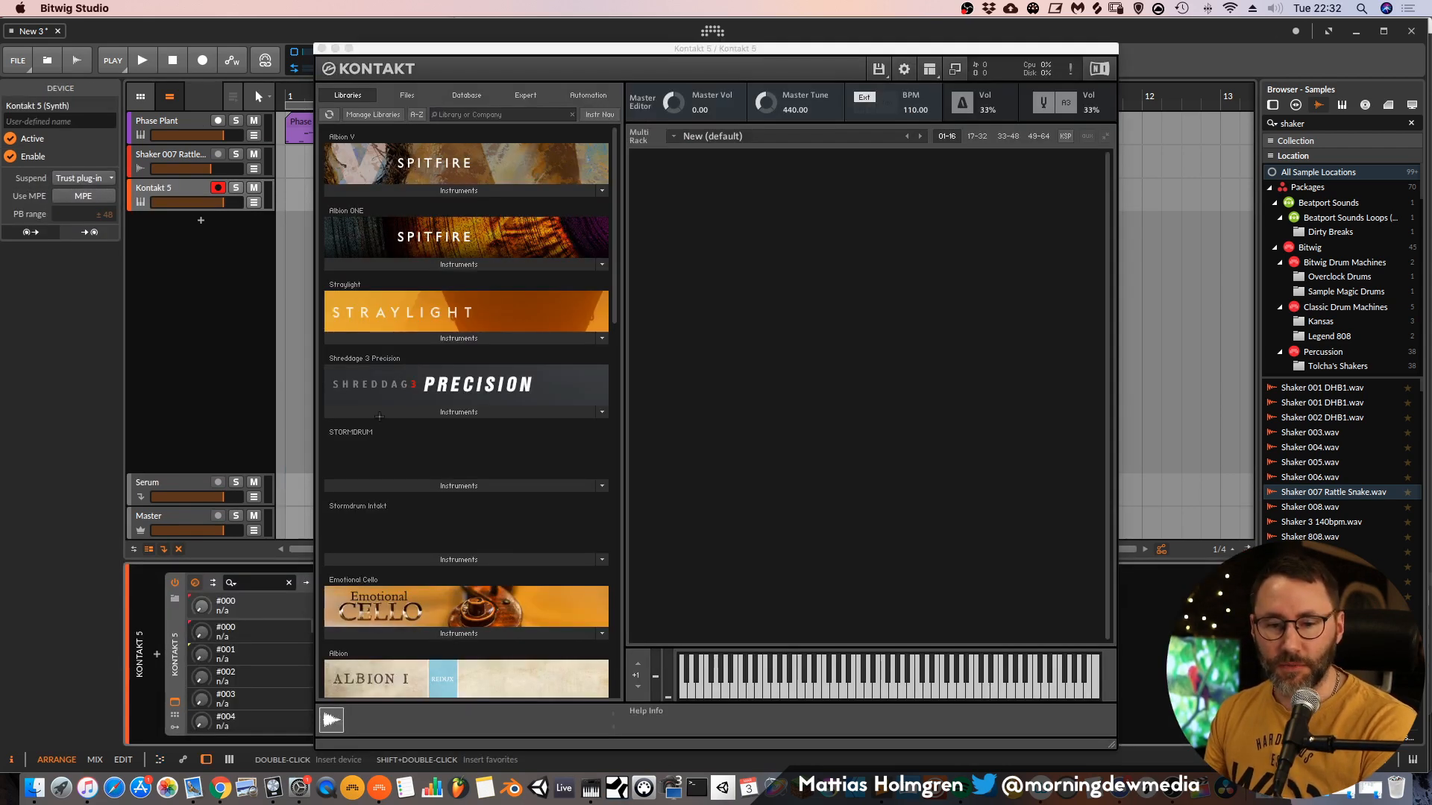
Load The Gentleman.nki piano from Kontakt's libraries and close the plug-in window.
scroll(462, 421, down, 5)
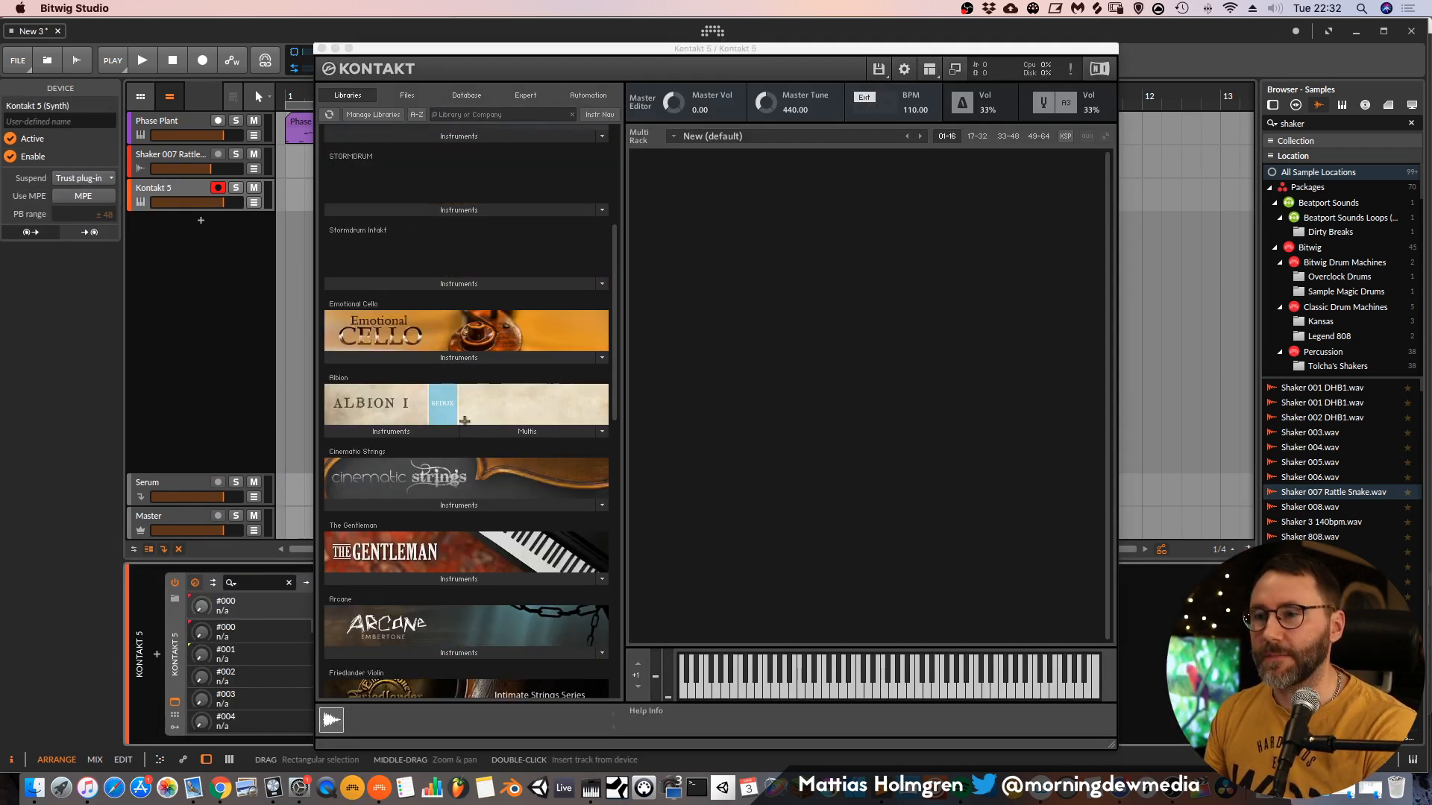
click(448, 585)
double_click(394, 599)
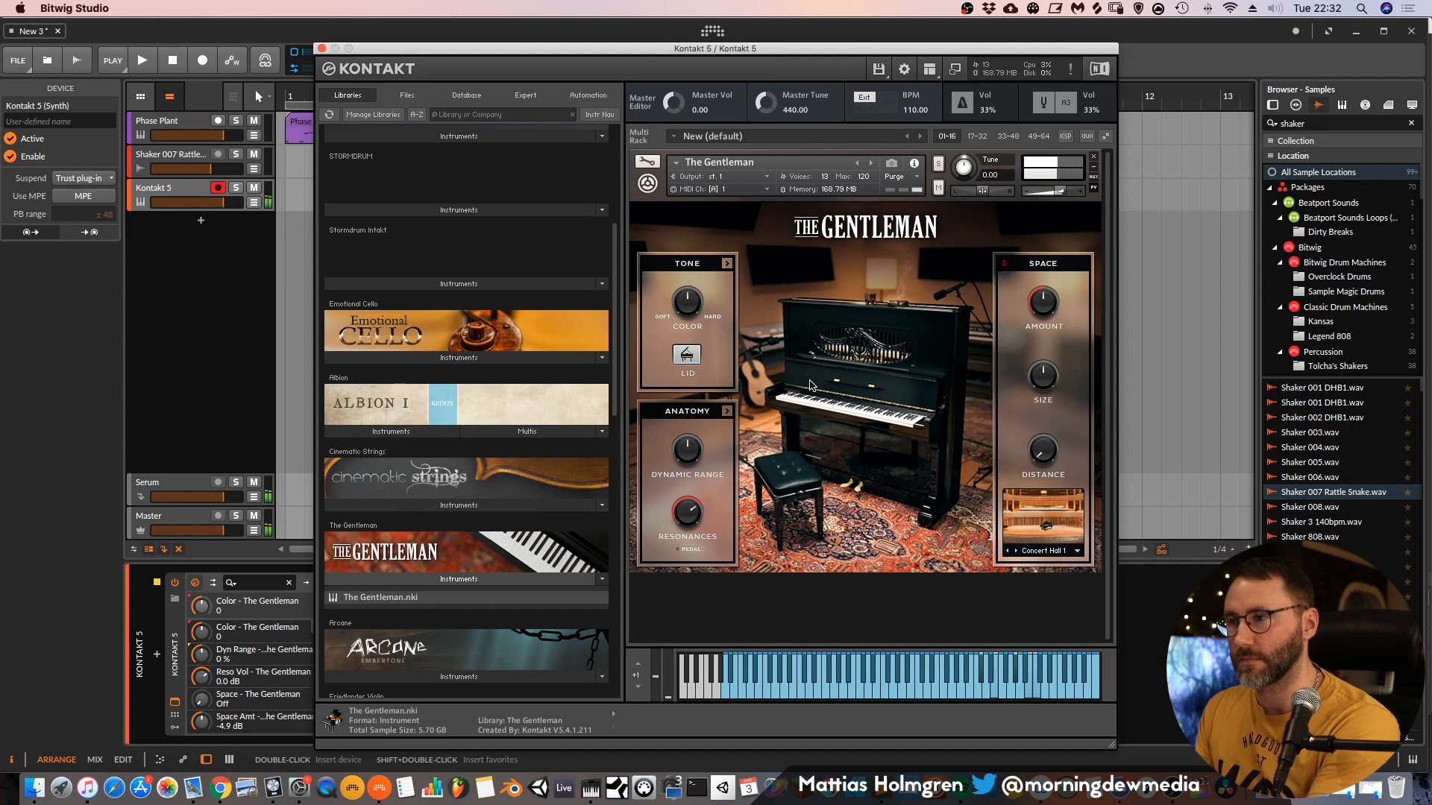
click(322, 48)
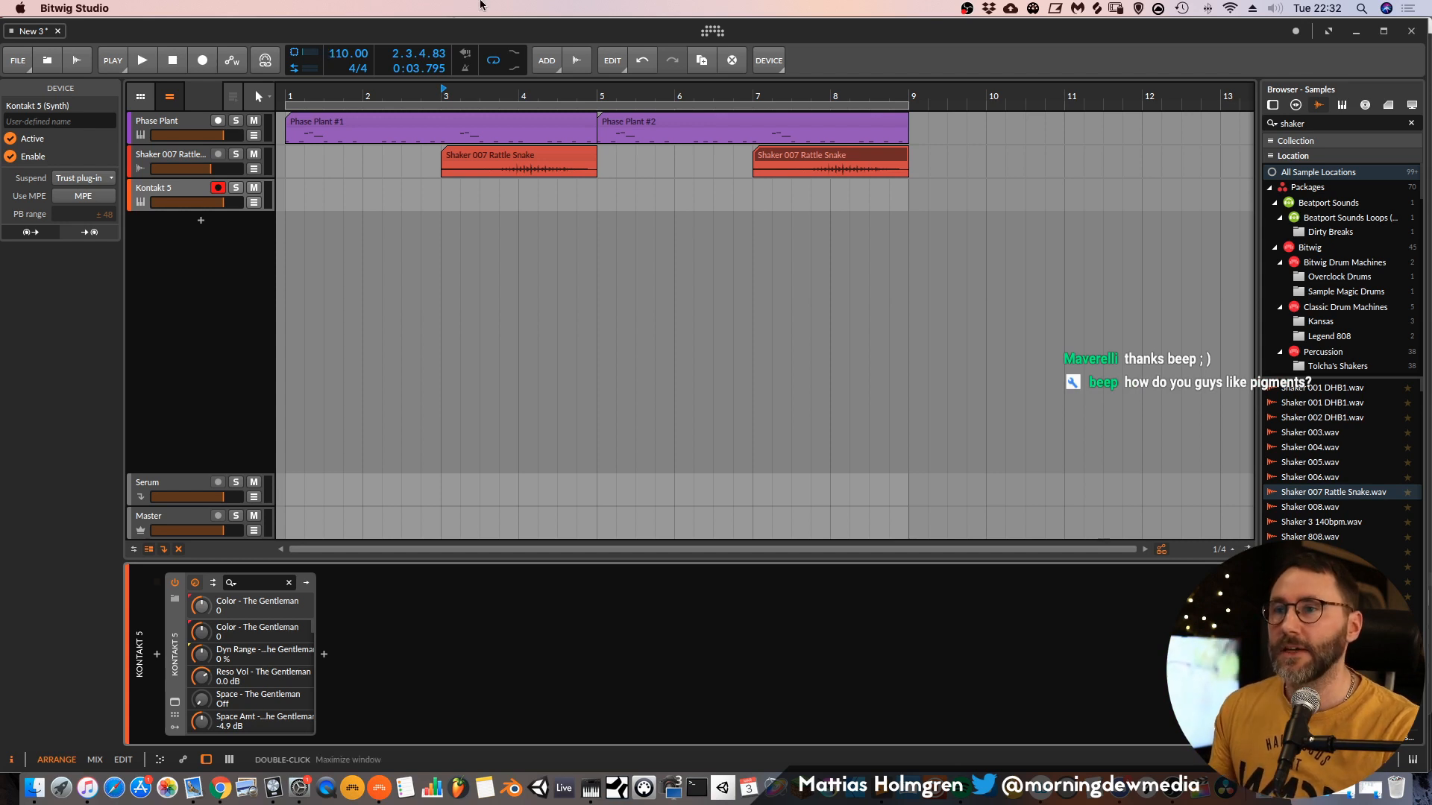
Set the playback start to bar 1 and select the eight-bar loop region.
drag(295, 95, 651, 93)
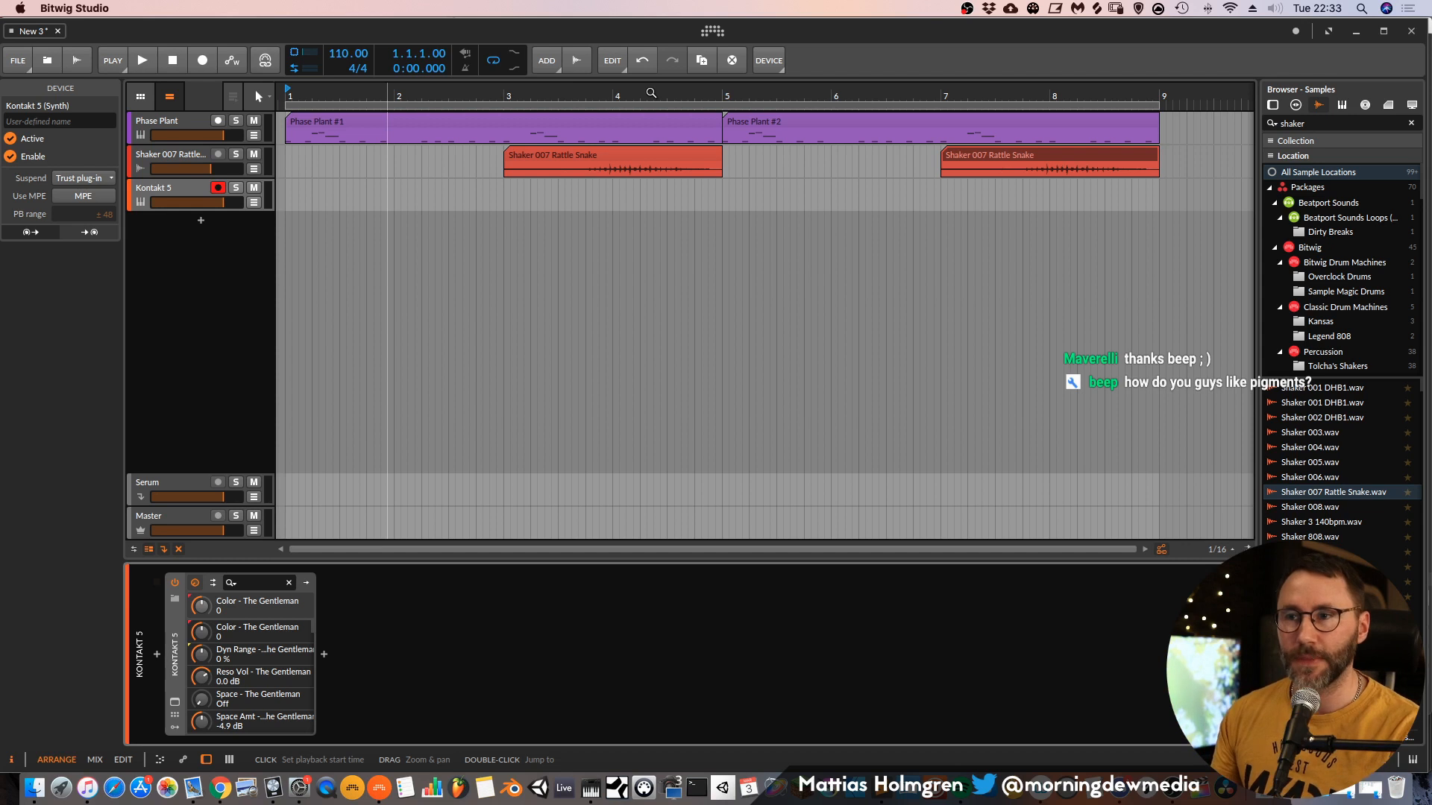
click(642, 106)
drag(649, 96, 689, 106)
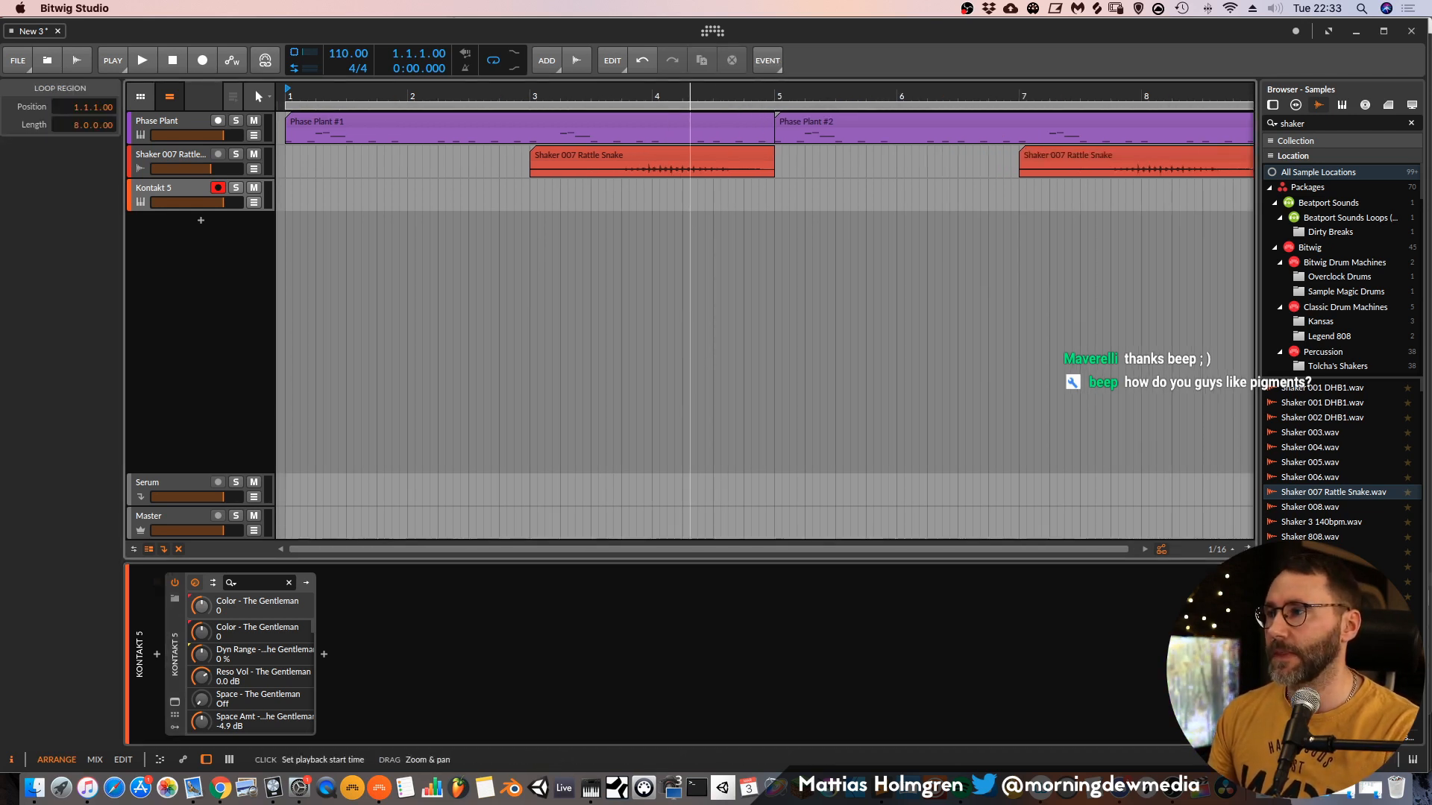
Play the eight-bar loop from bar 1 to rehearse the piano against the pluck and shaker.
key(space)
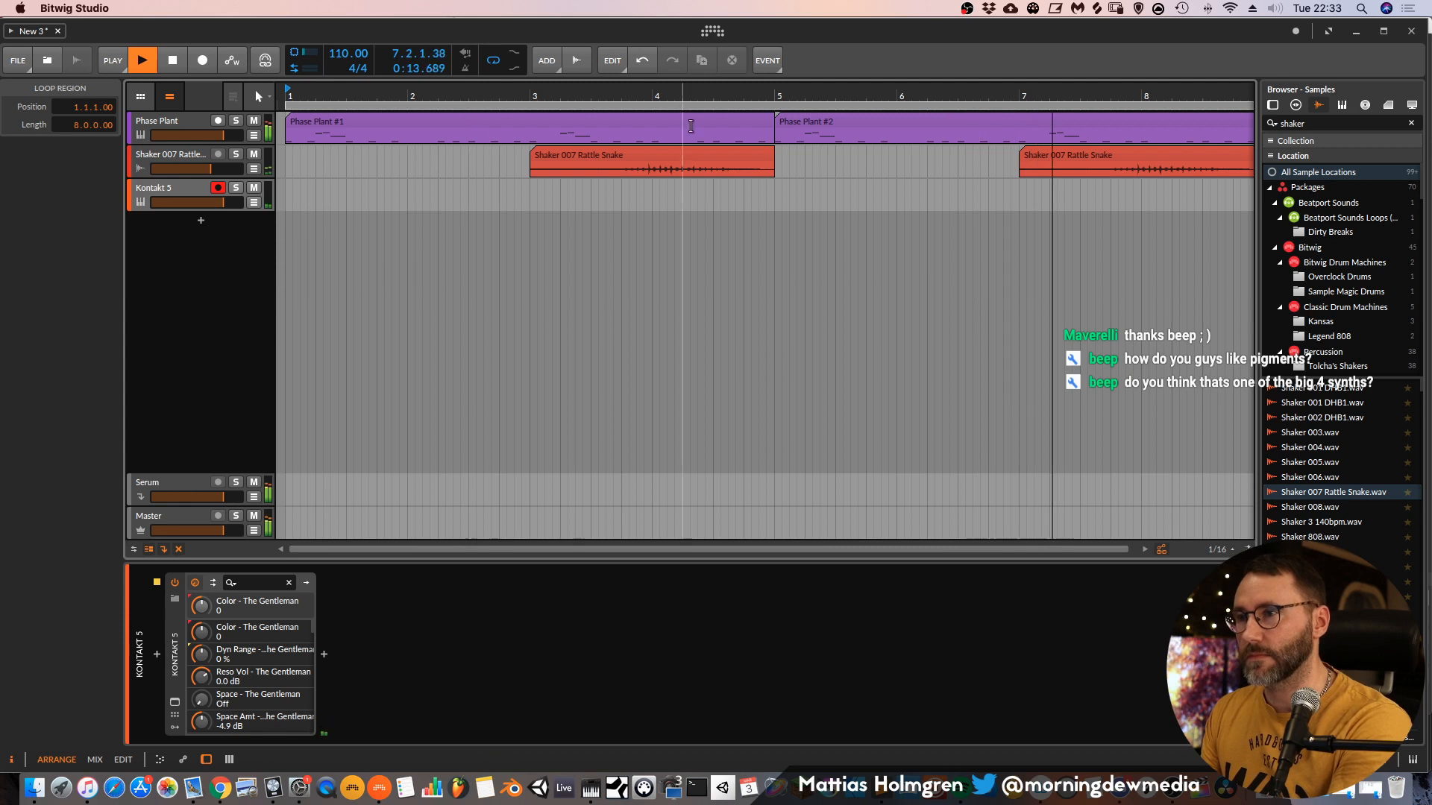
drag(723, 90, 720, 69)
drag(588, 90, 929, 90)
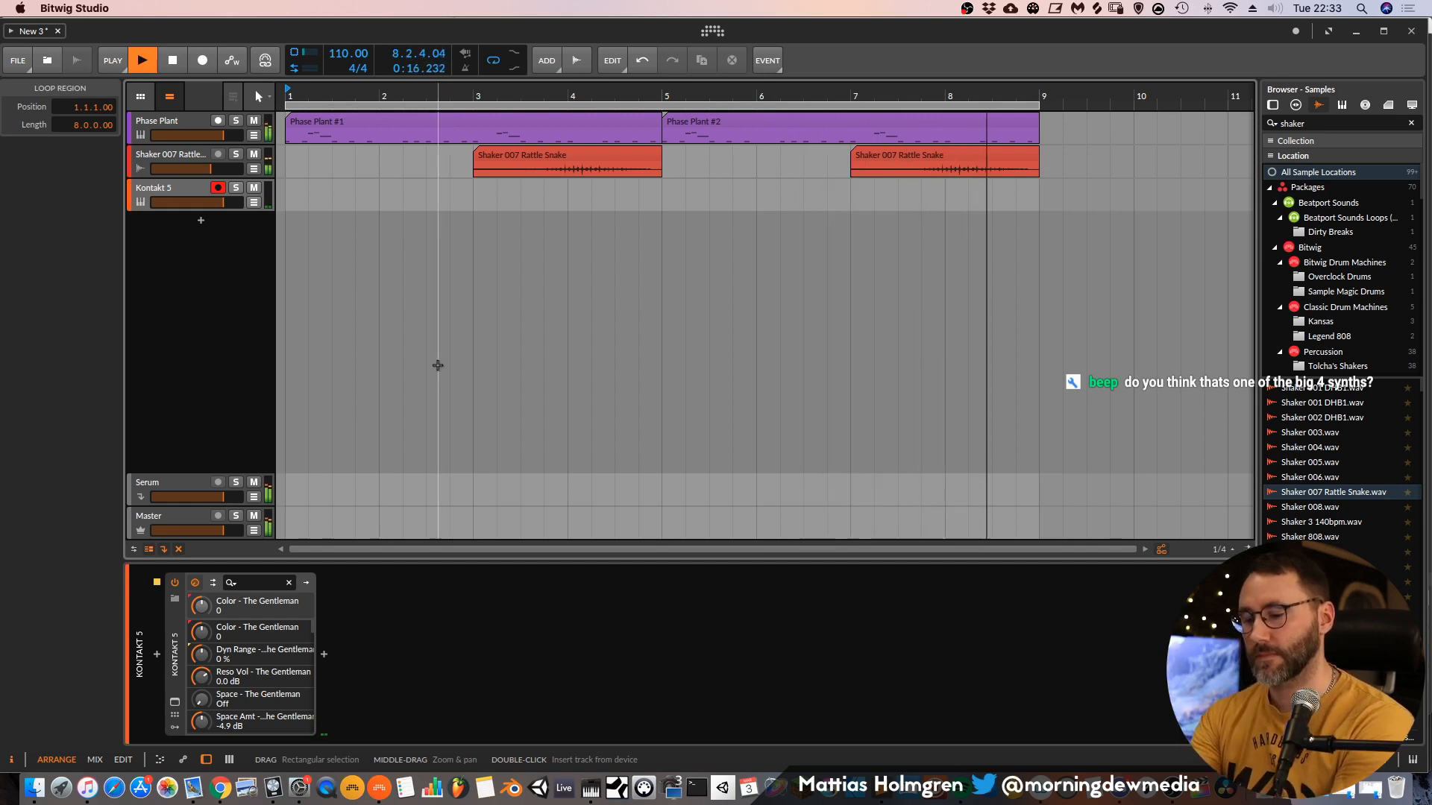
key(space)
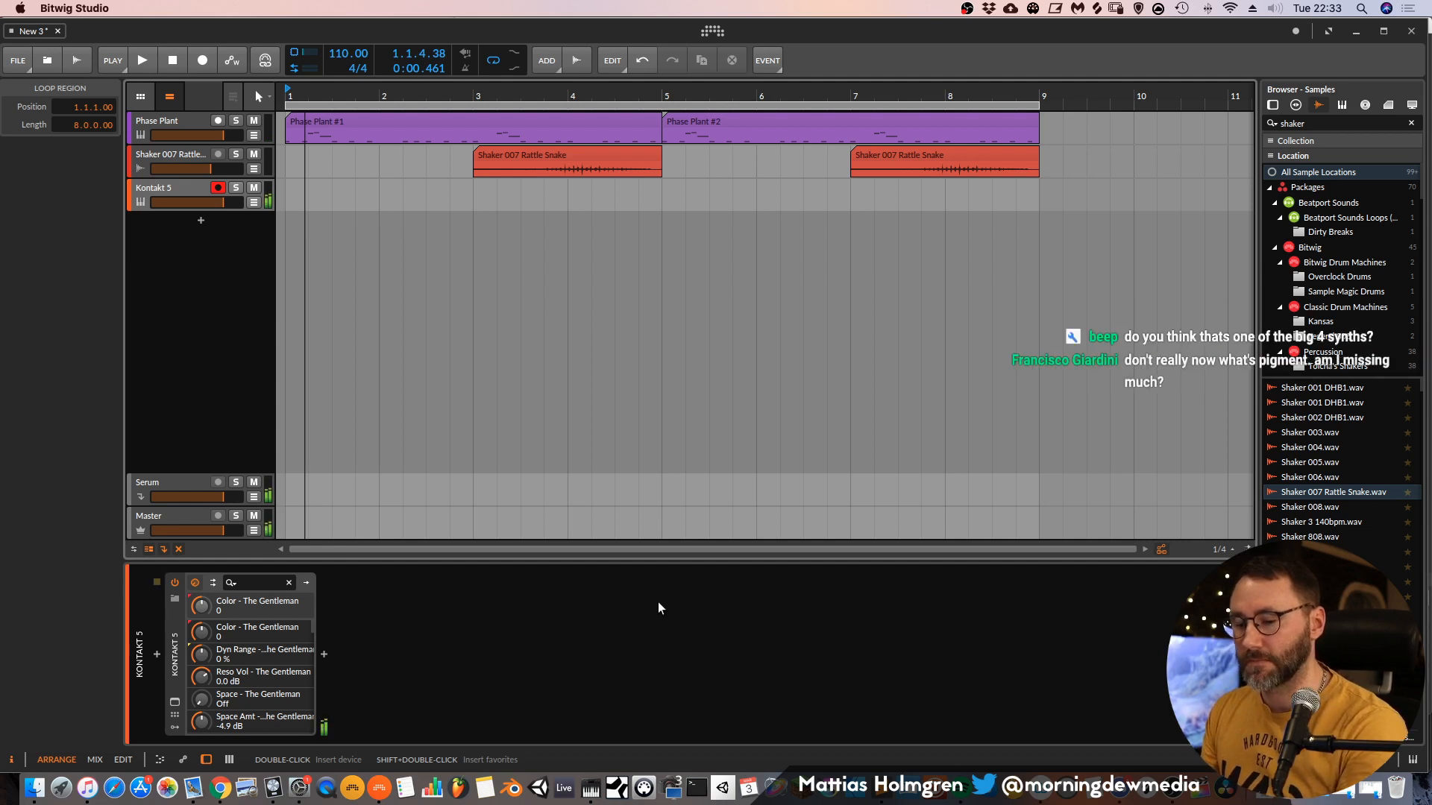
key(space)
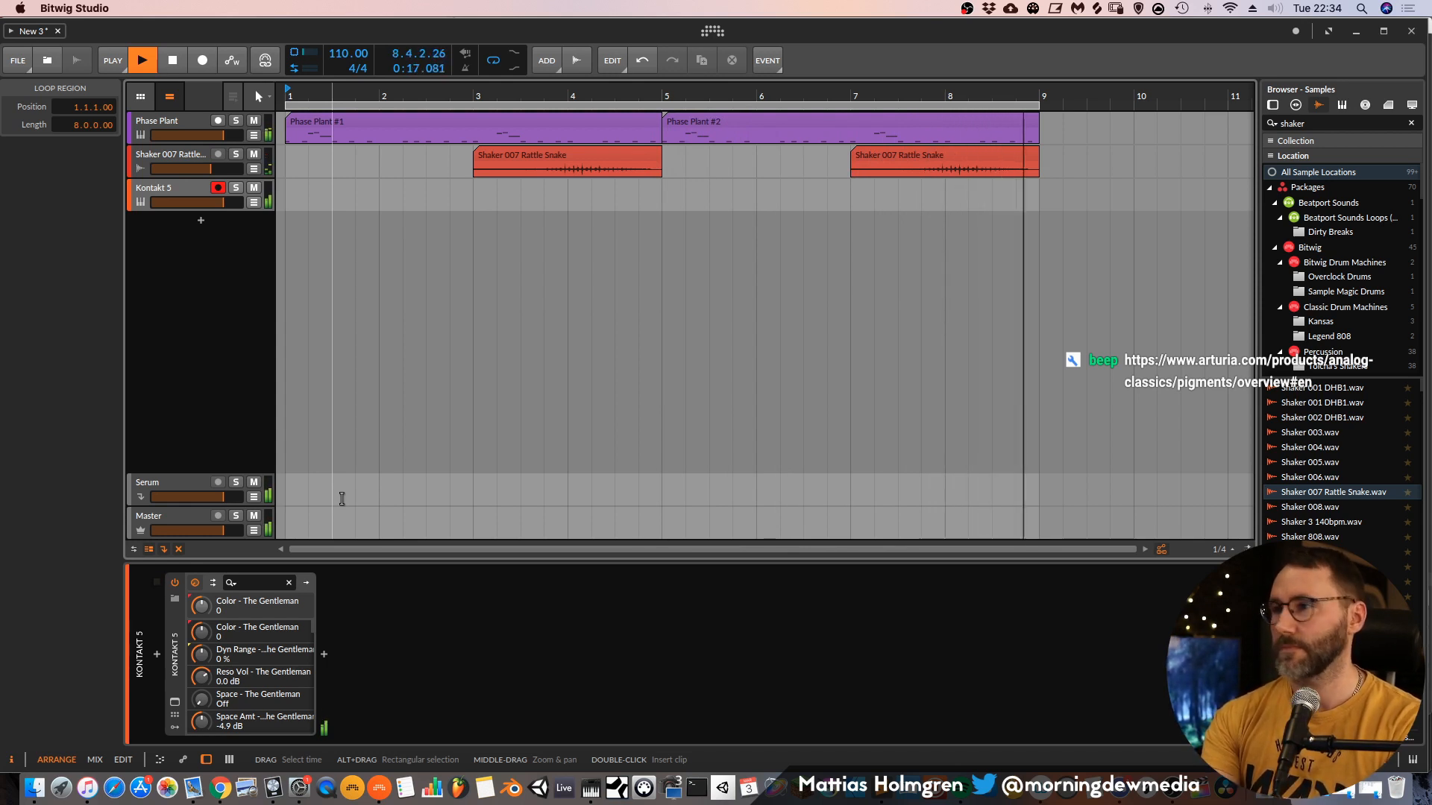
key(space)
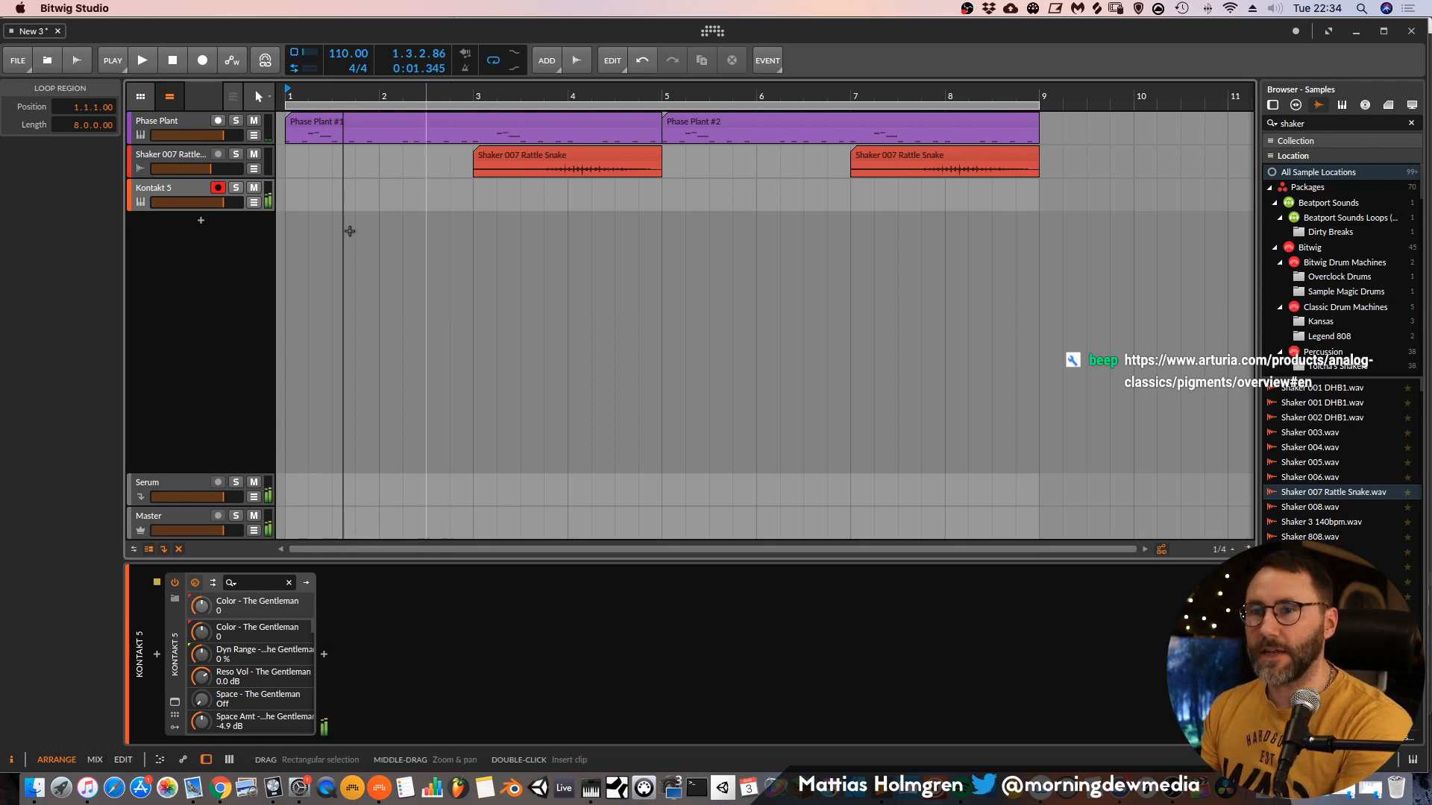
Open the Kontakt 5 plug-in window to review The Gentleman piano, and close it again.
click(175, 713)
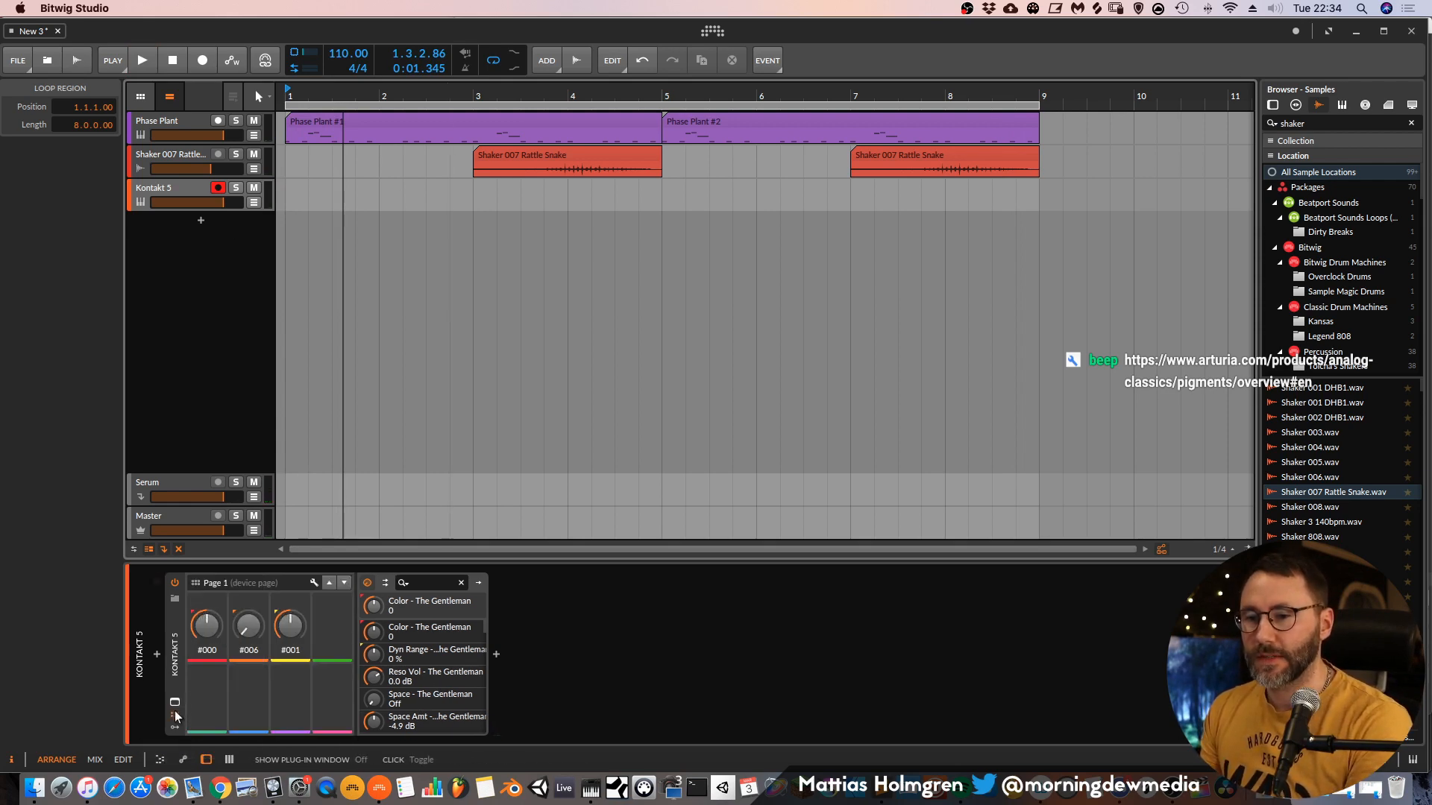
click(175, 713)
click(175, 704)
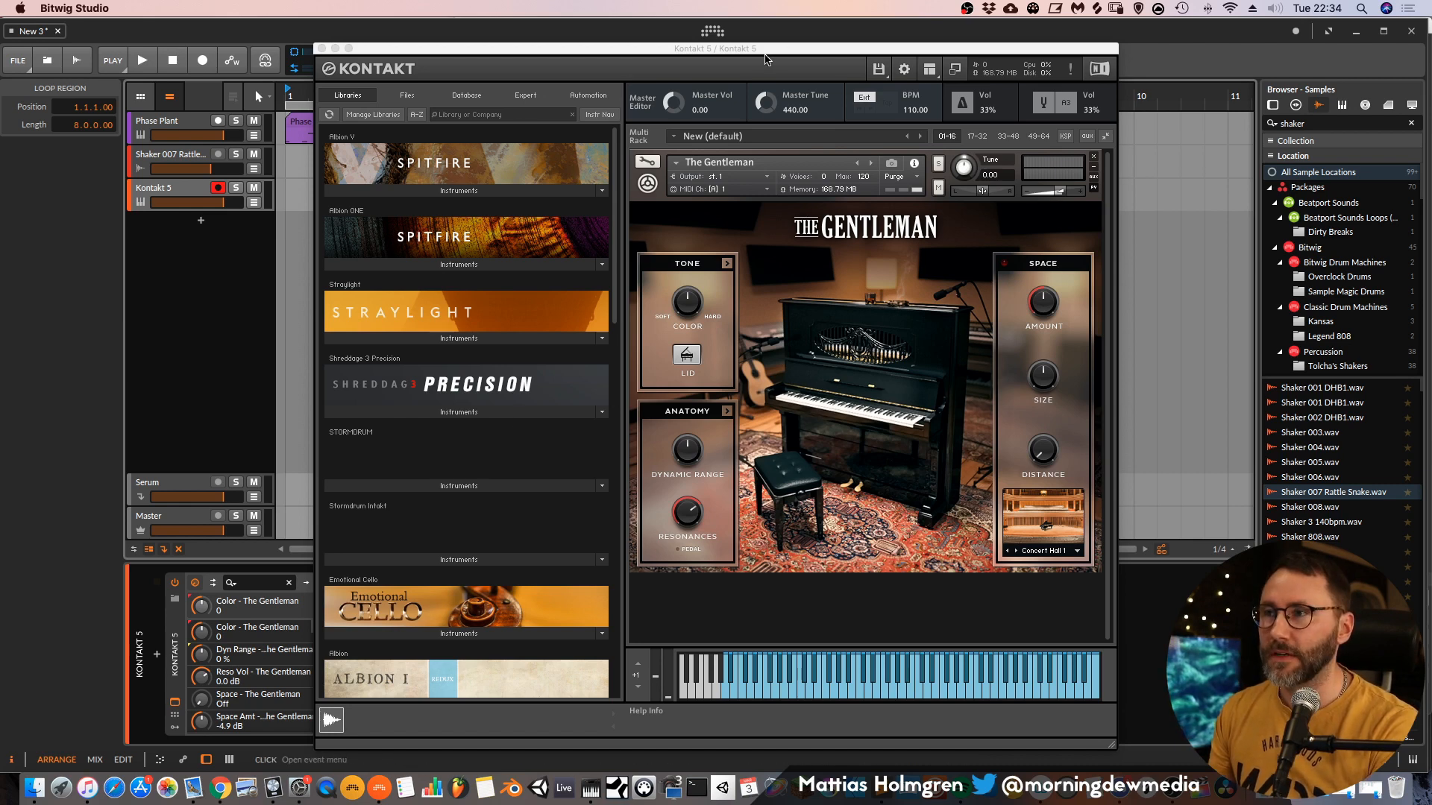
drag(767, 59, 852, 19)
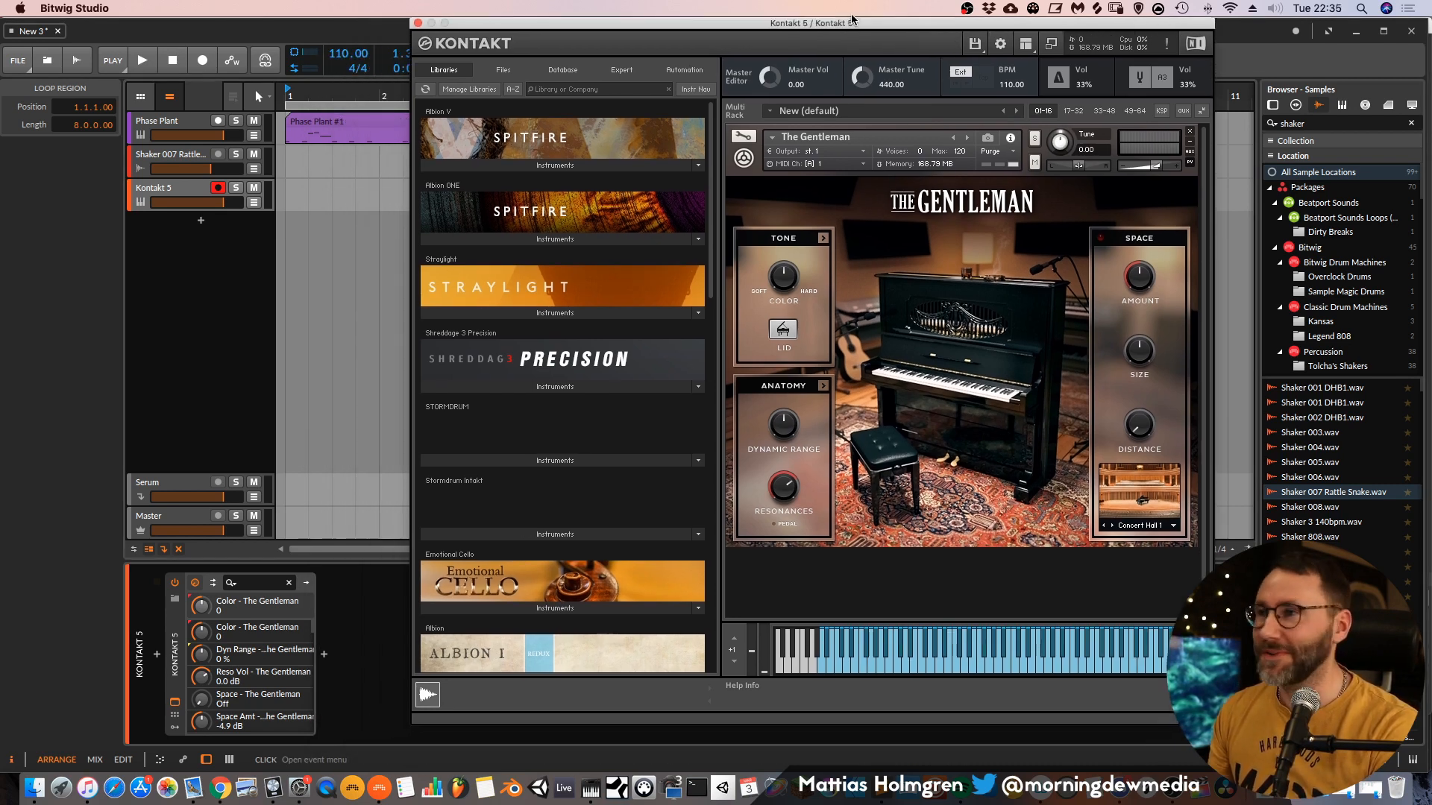
click(417, 24)
Insert the ValhallaRoom reverb from the Reverb collection after Kontakt 5 in the device chain.
click(323, 654)
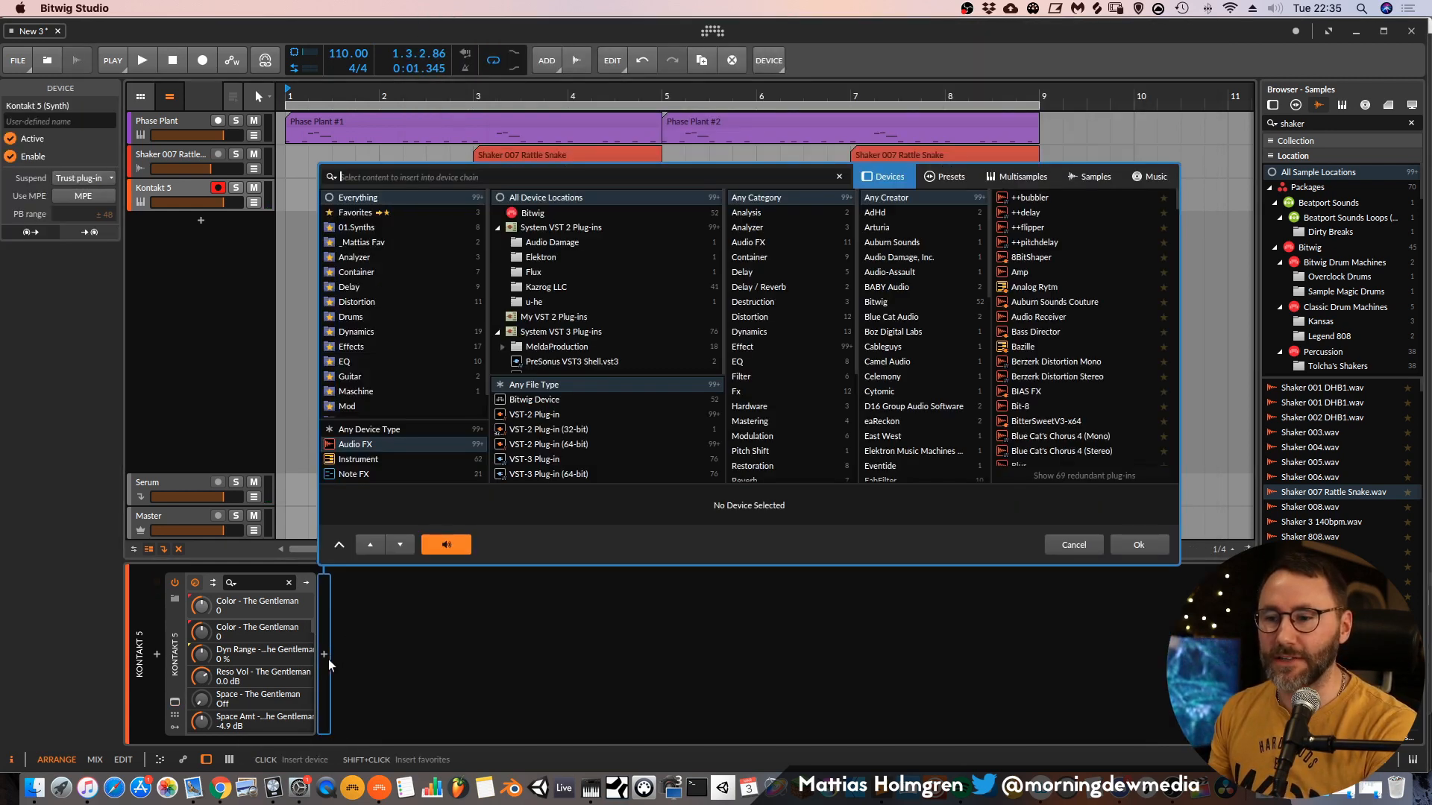
click(365, 397)
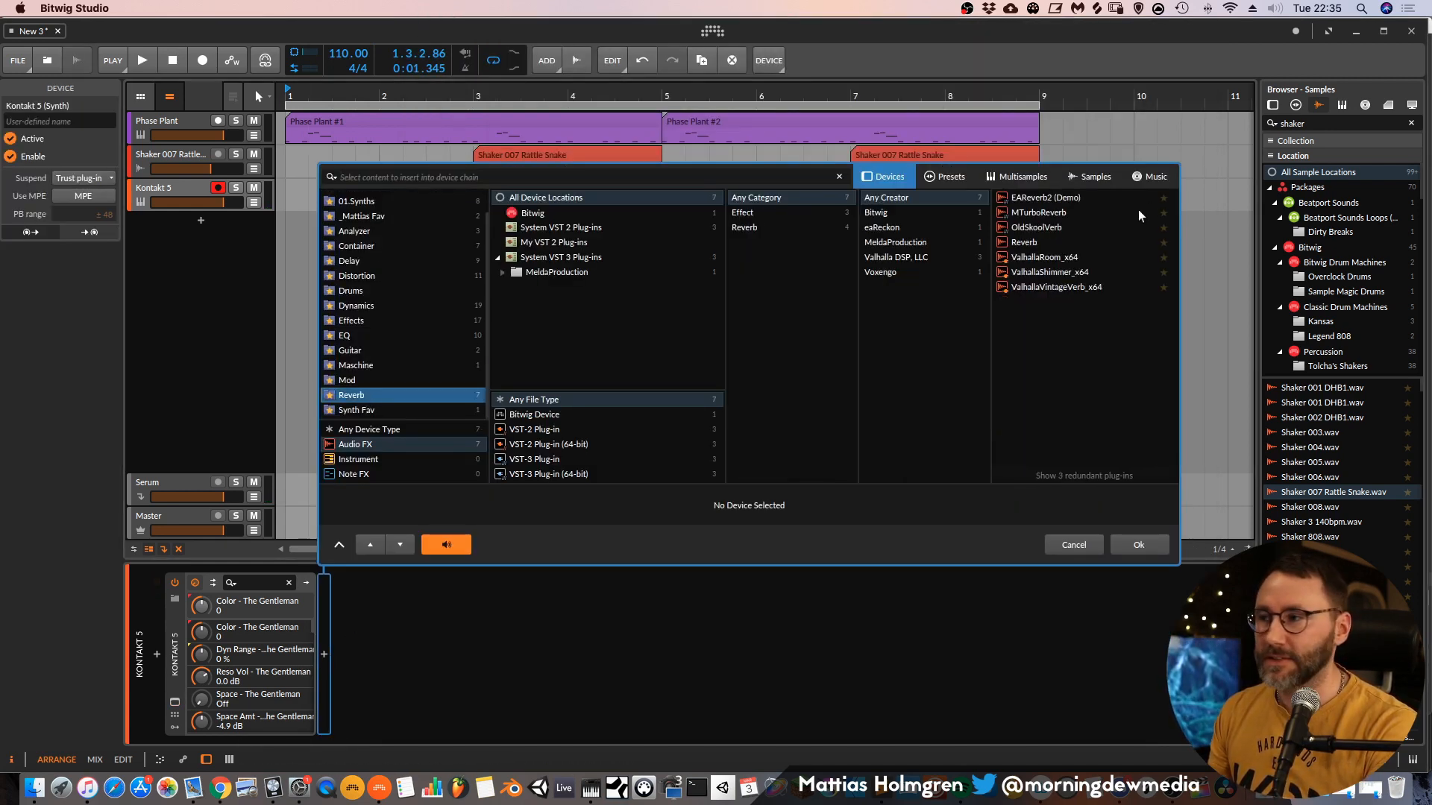
click(1033, 258)
click(1139, 547)
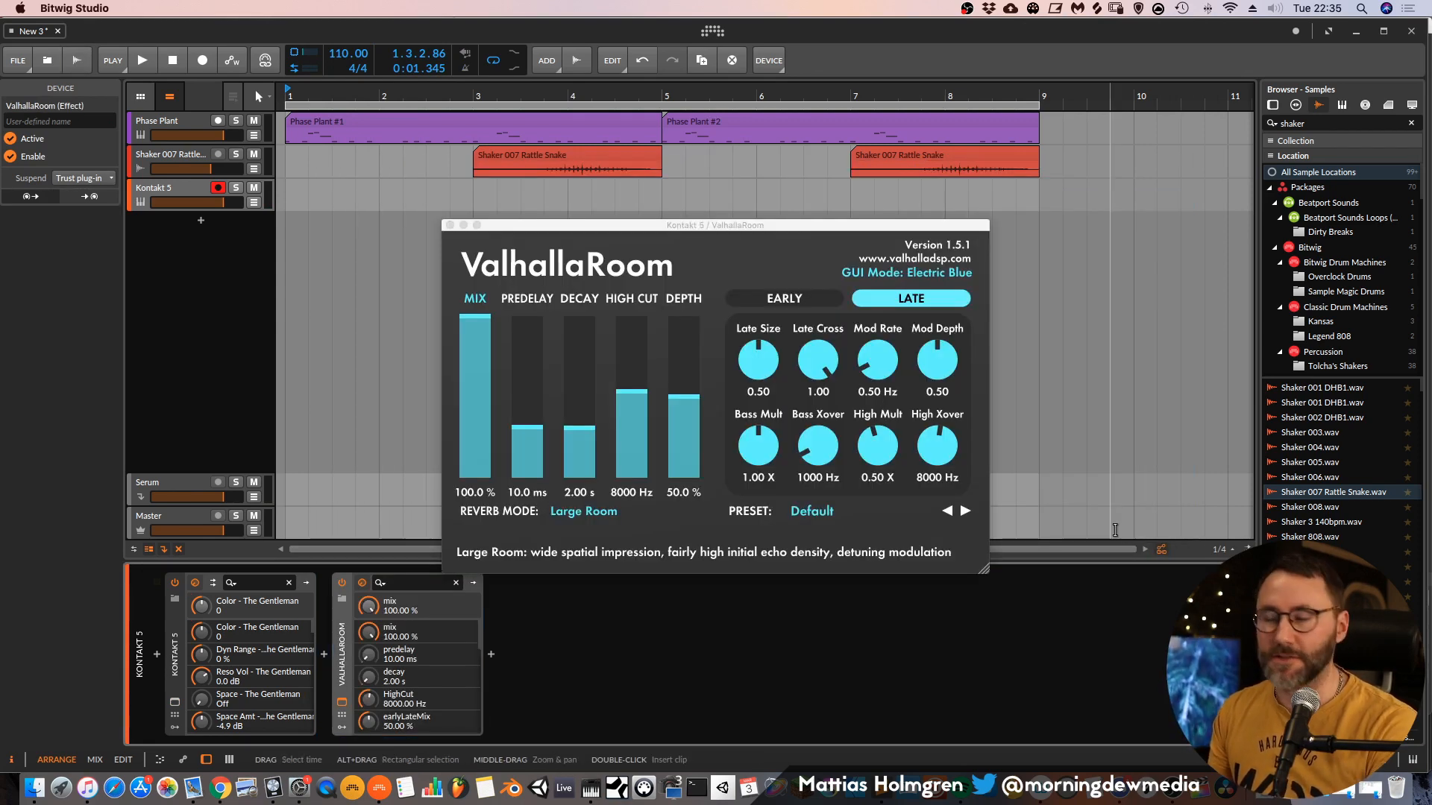
Set ValhallaRoom's decay to 5.22 s, audition the piano with the loop and close the plug-in window.
key(space)
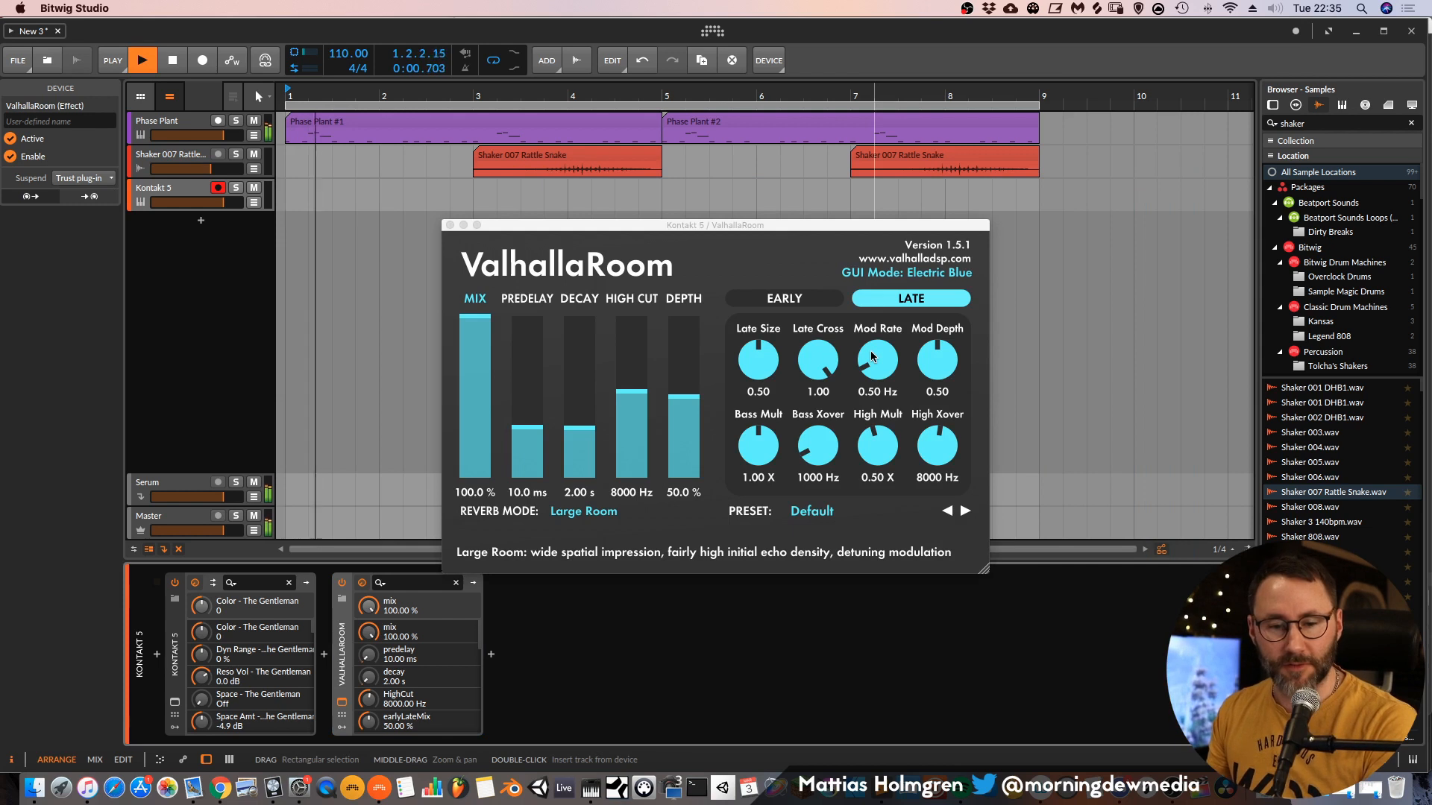
key(space)
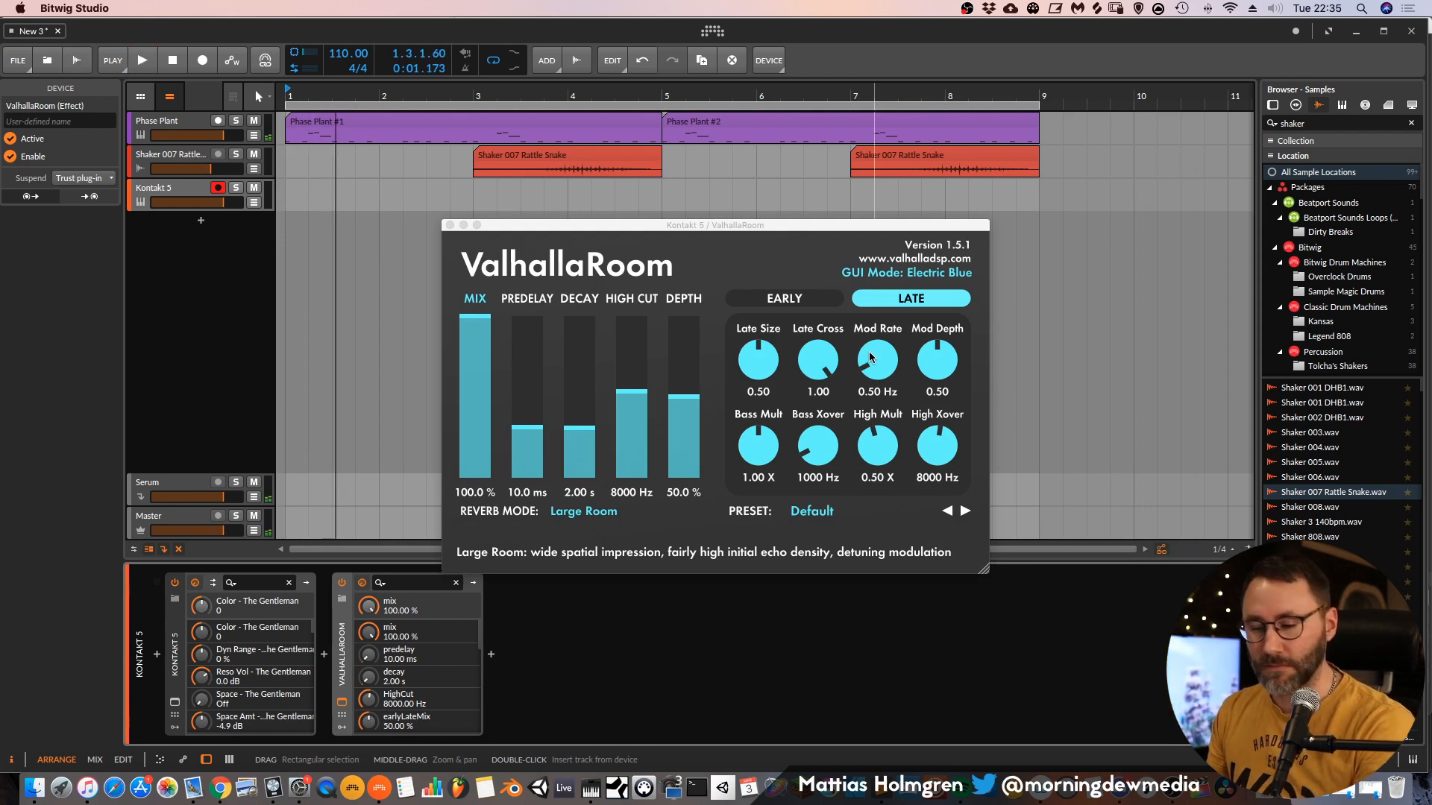
drag(571, 443, 580, 416)
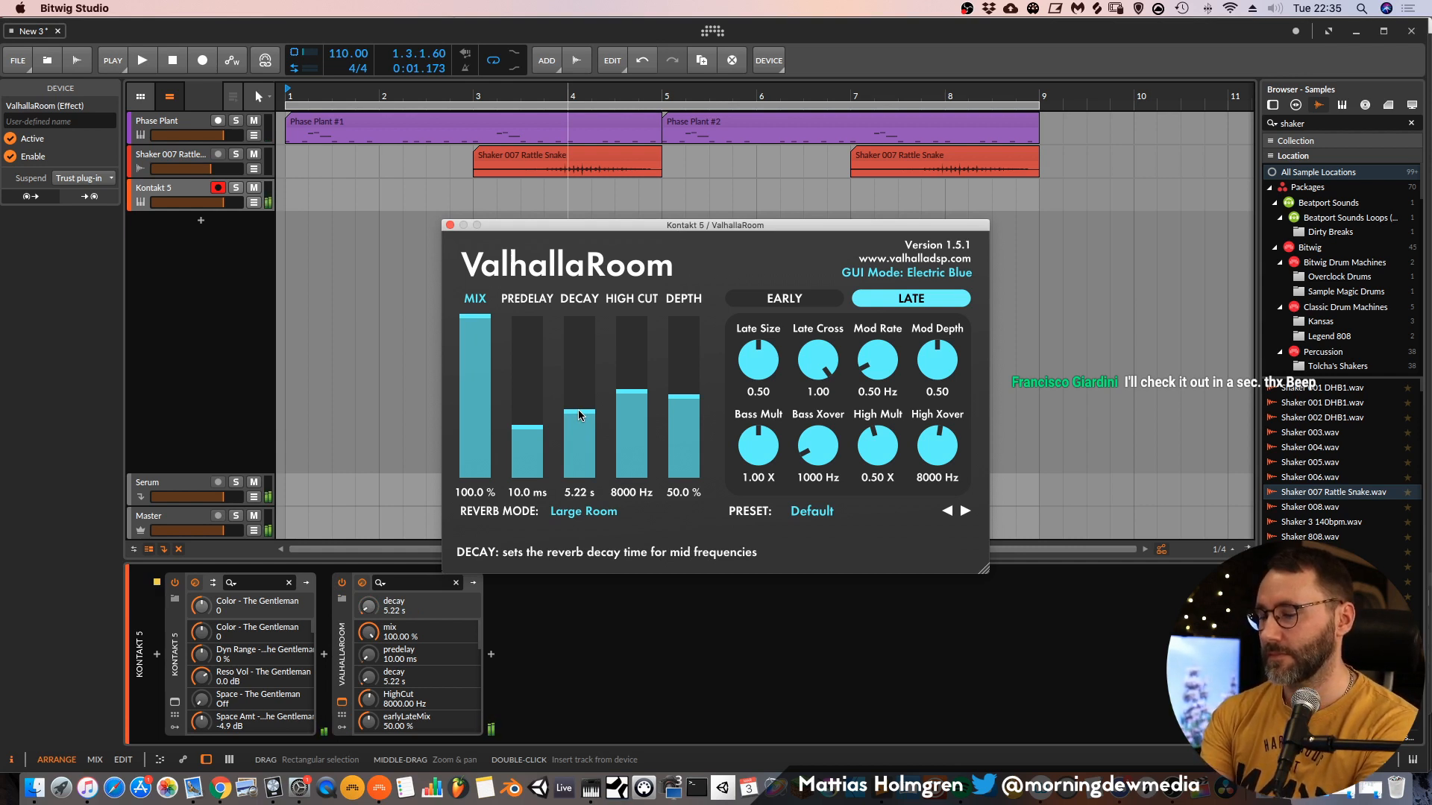
key(space)
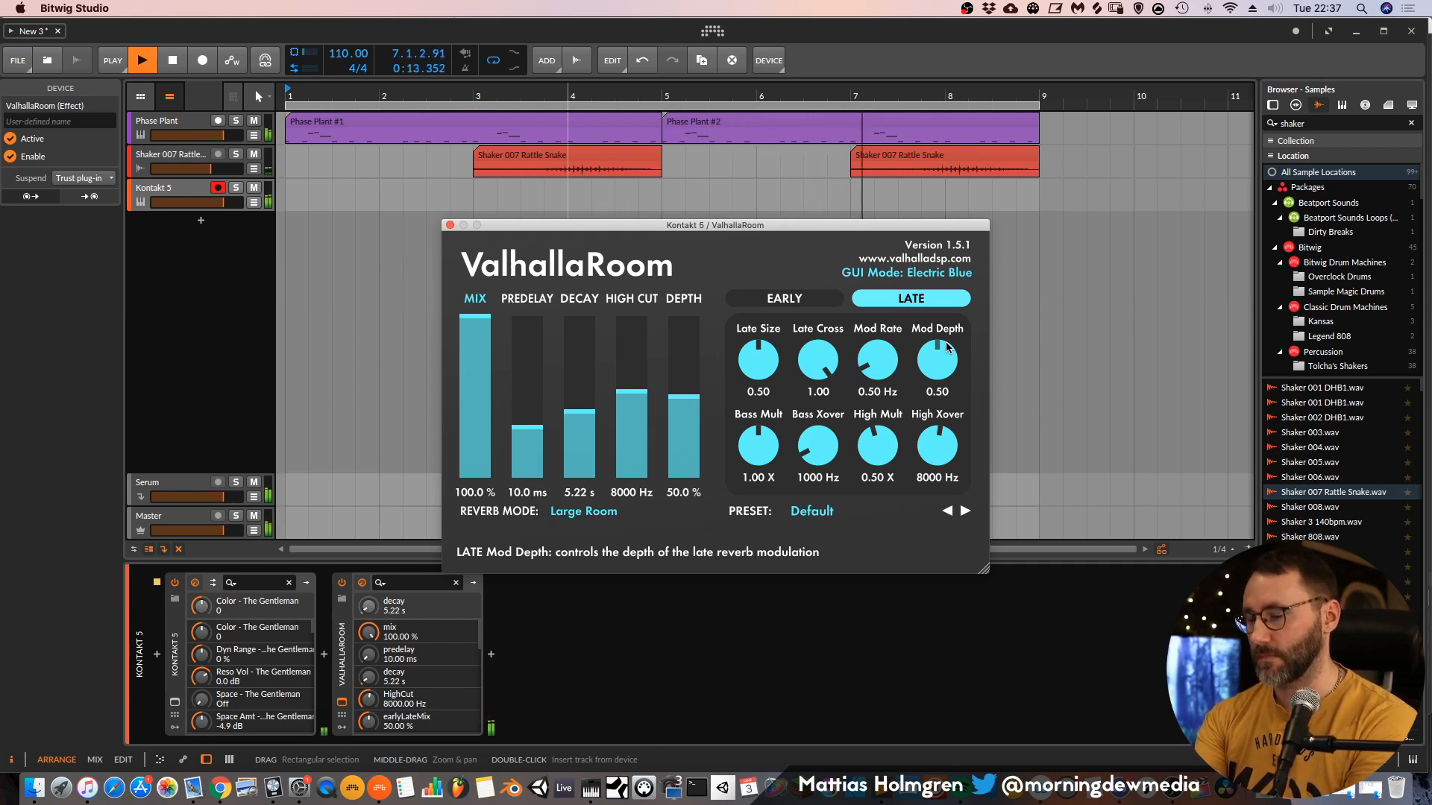
key(space)
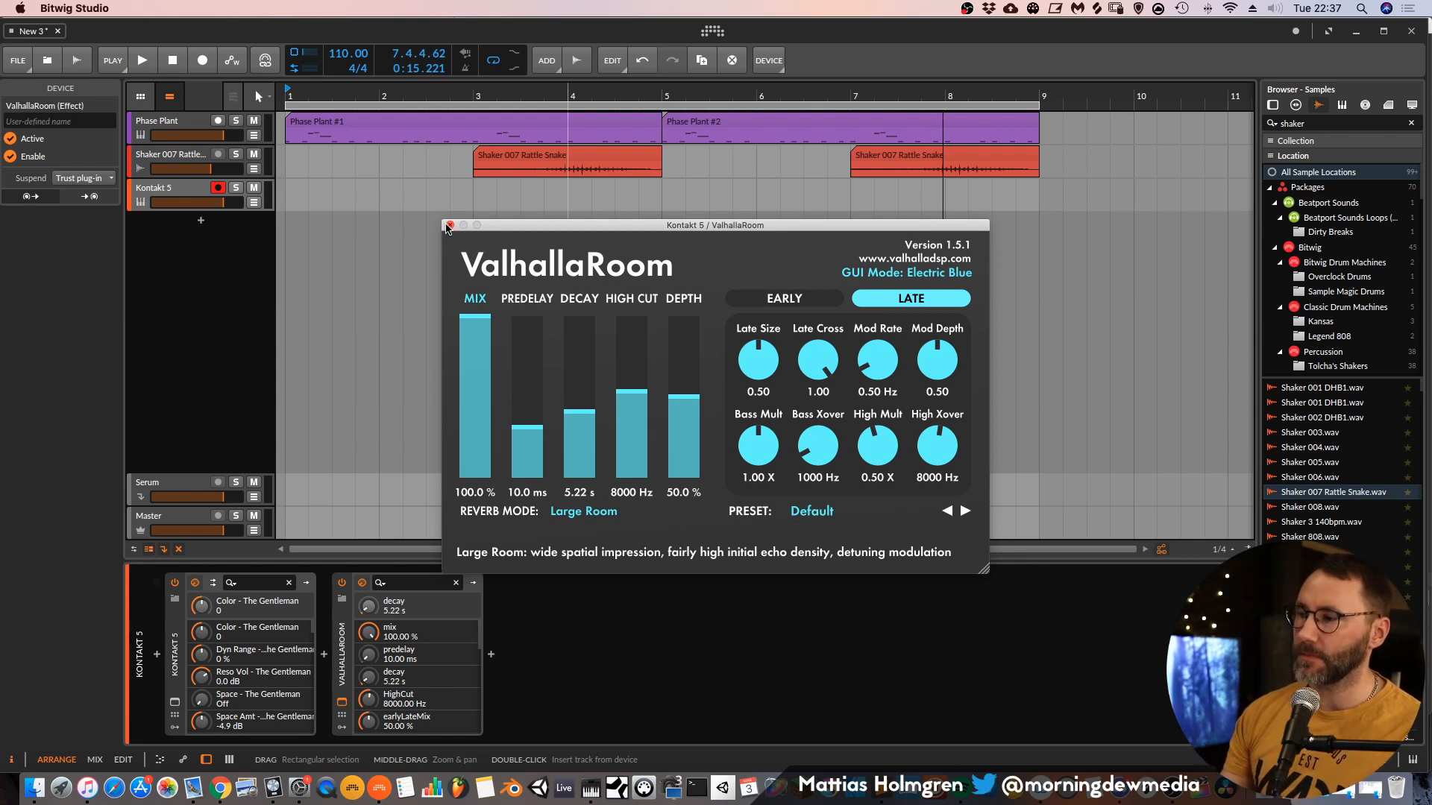
click(448, 227)
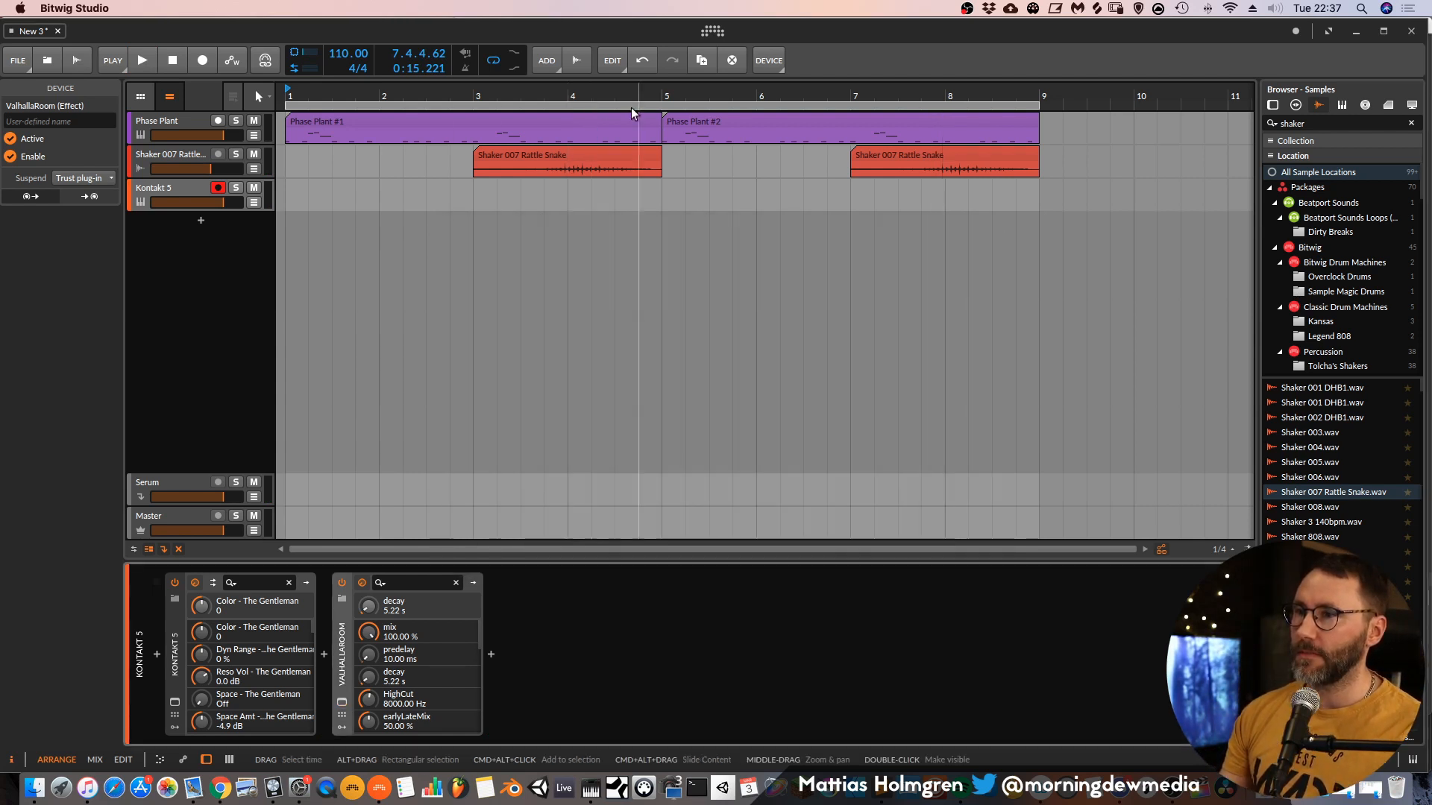
Play the arrangement from bar 1 to listen to the parts together with the piano reverb.
scroll(447, 97, up, 3)
drag(781, 97, 781, 119)
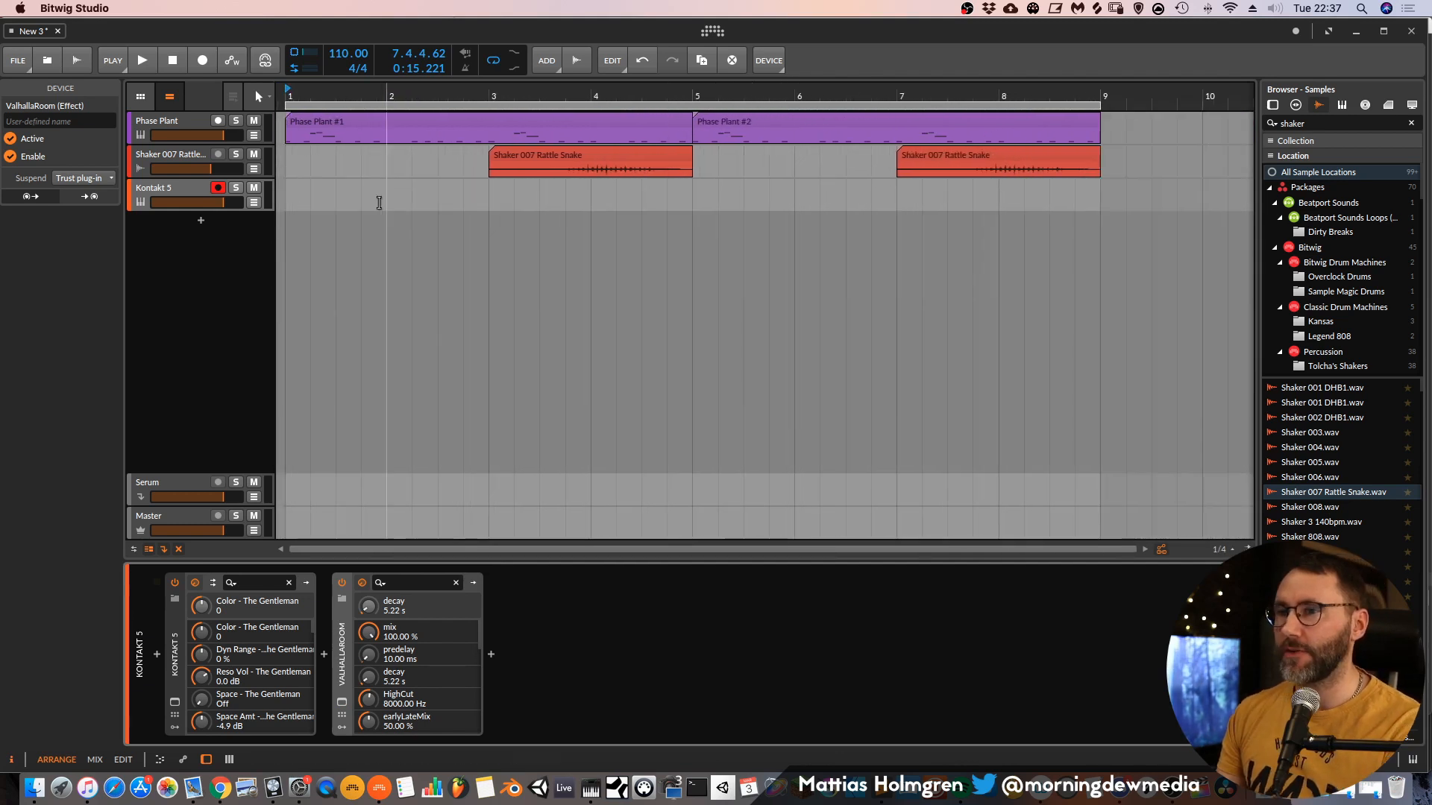
key(space)
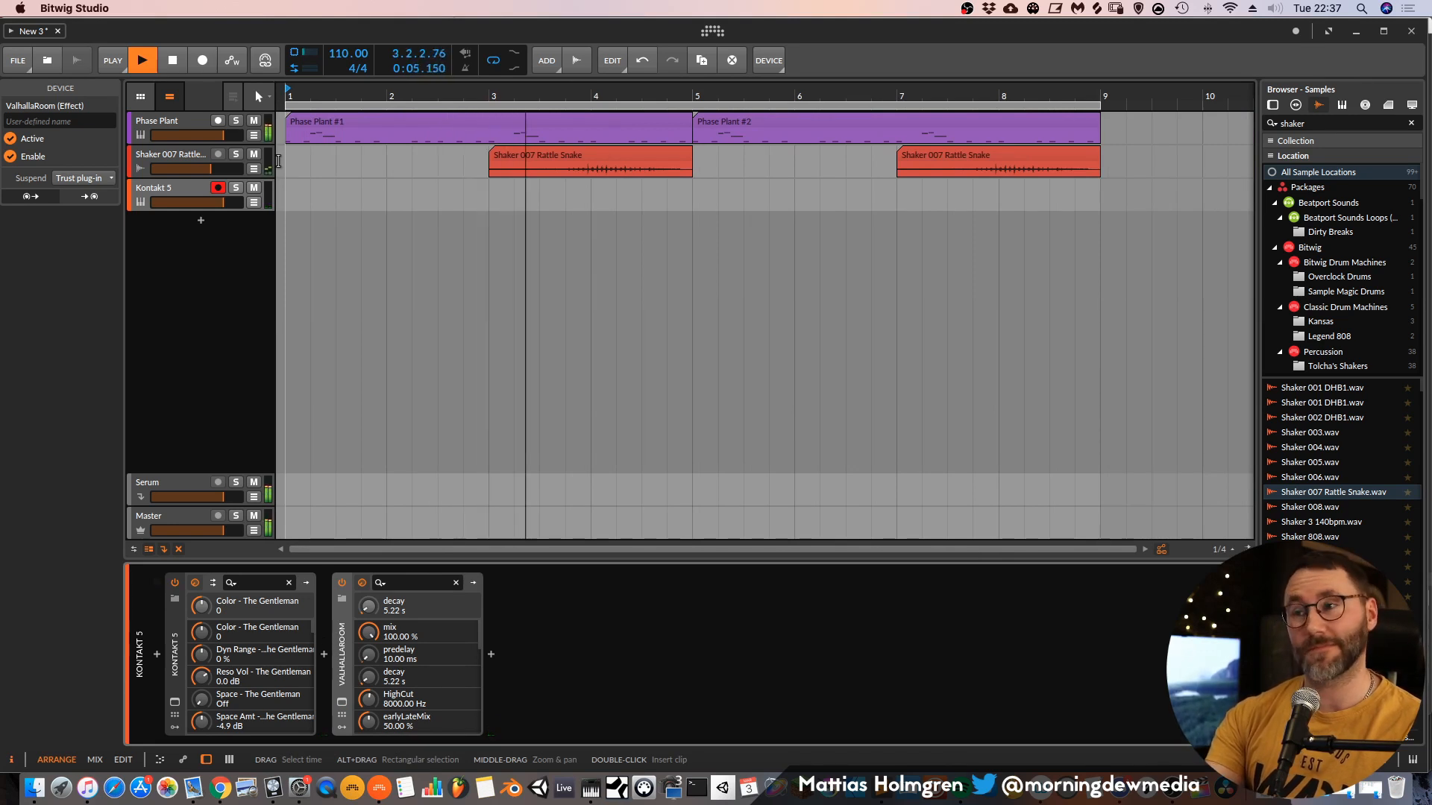
key(space)
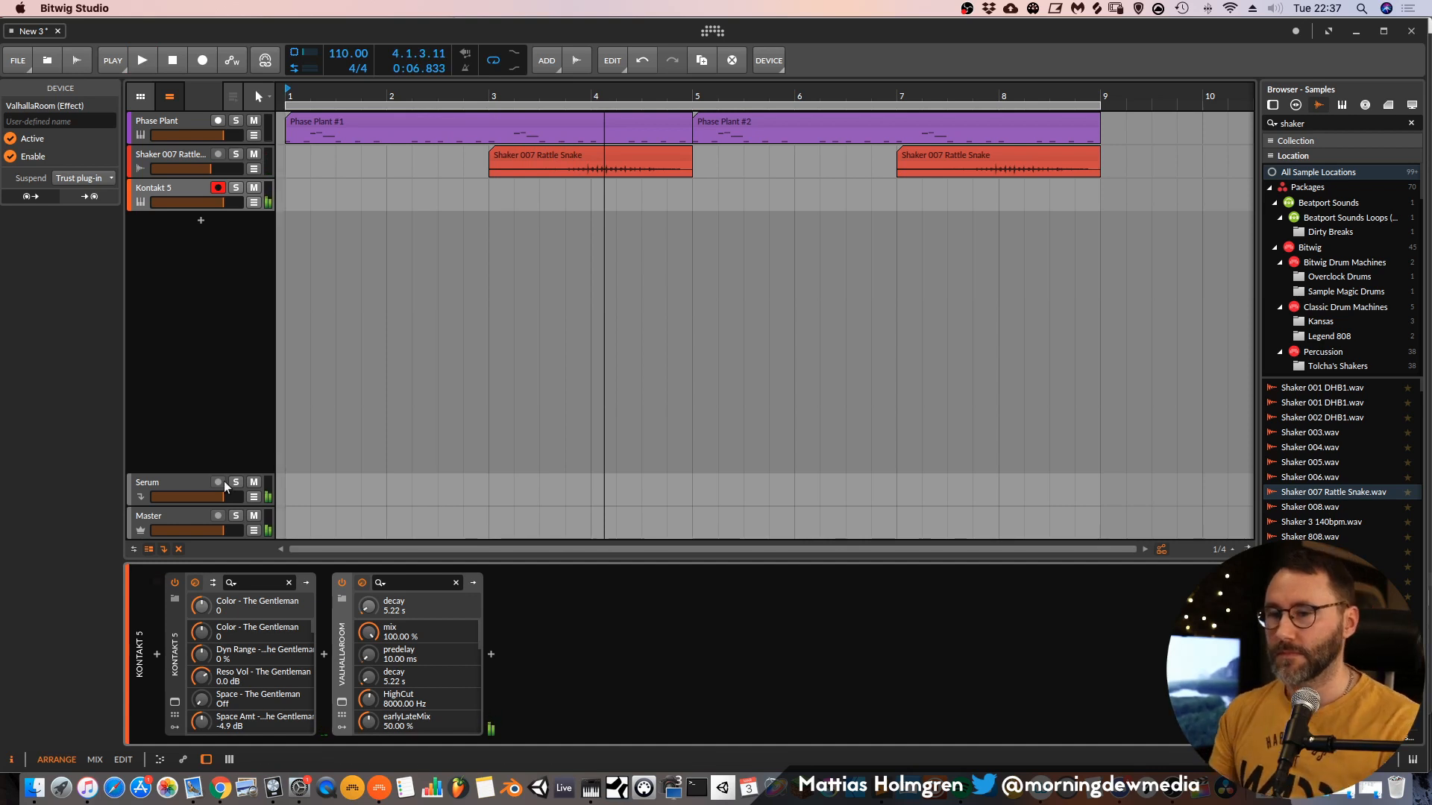
Compare the piano over the loop with ValhallaRoom switched off and switched back on.
click(340, 581)
key(space)
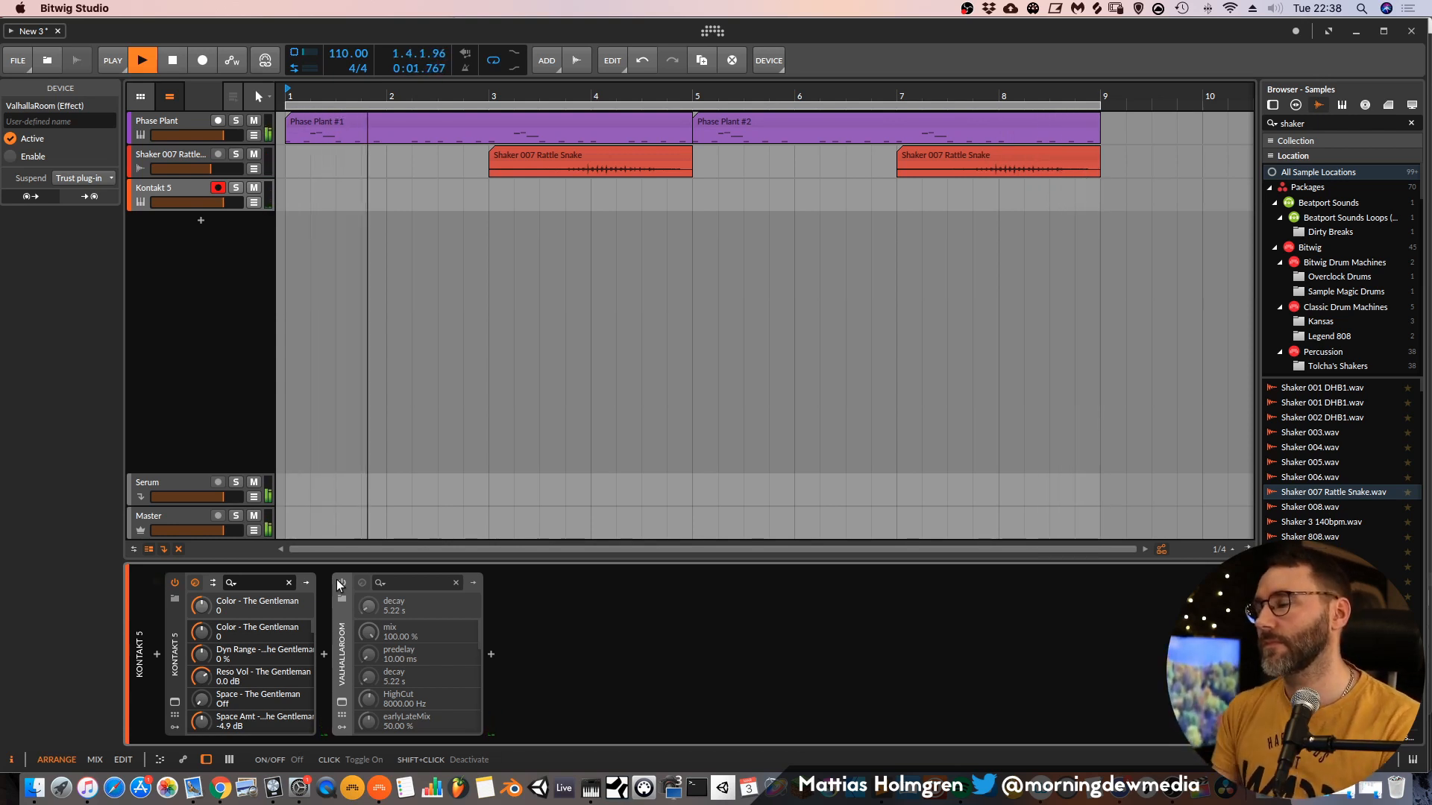
key(space)
click(341, 584)
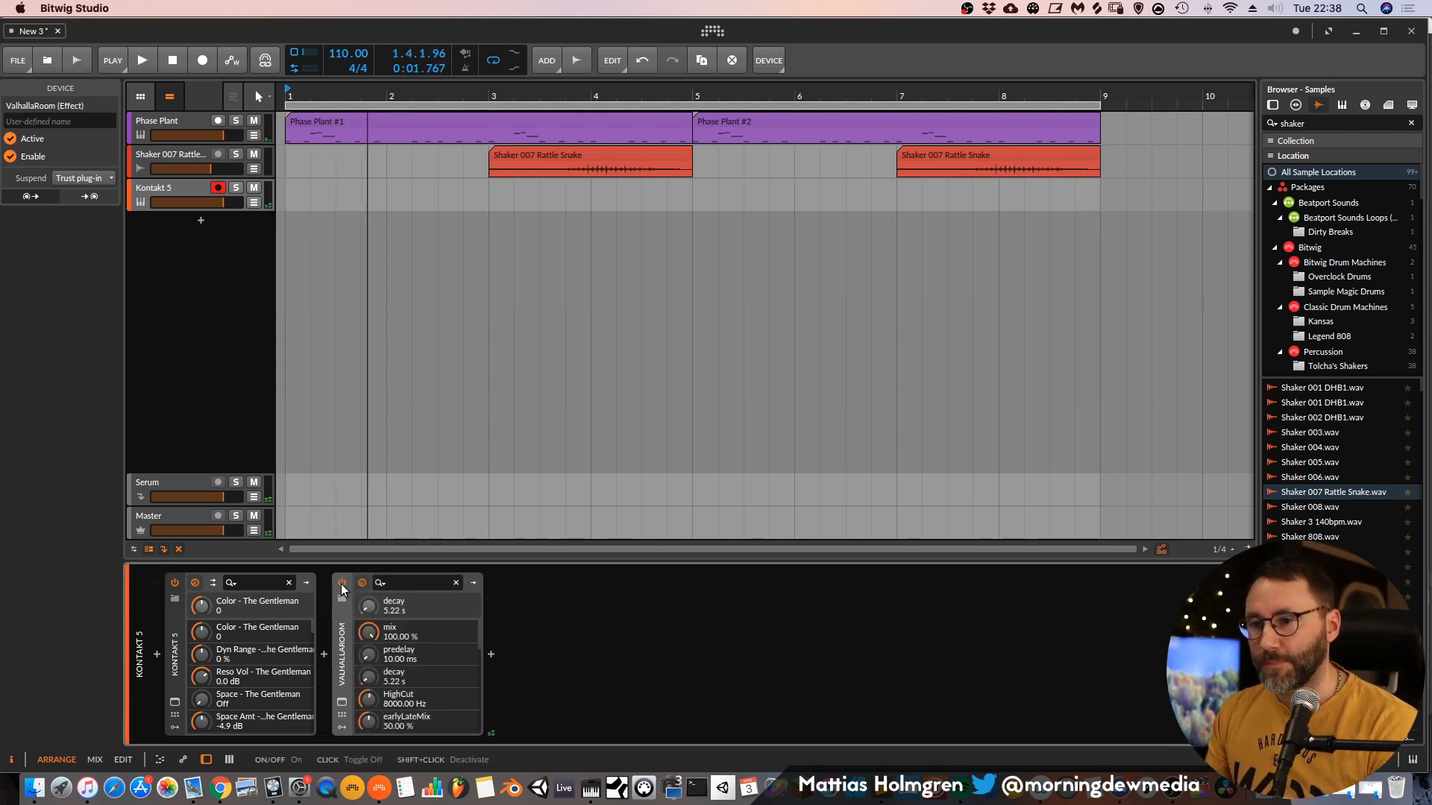
key(space)
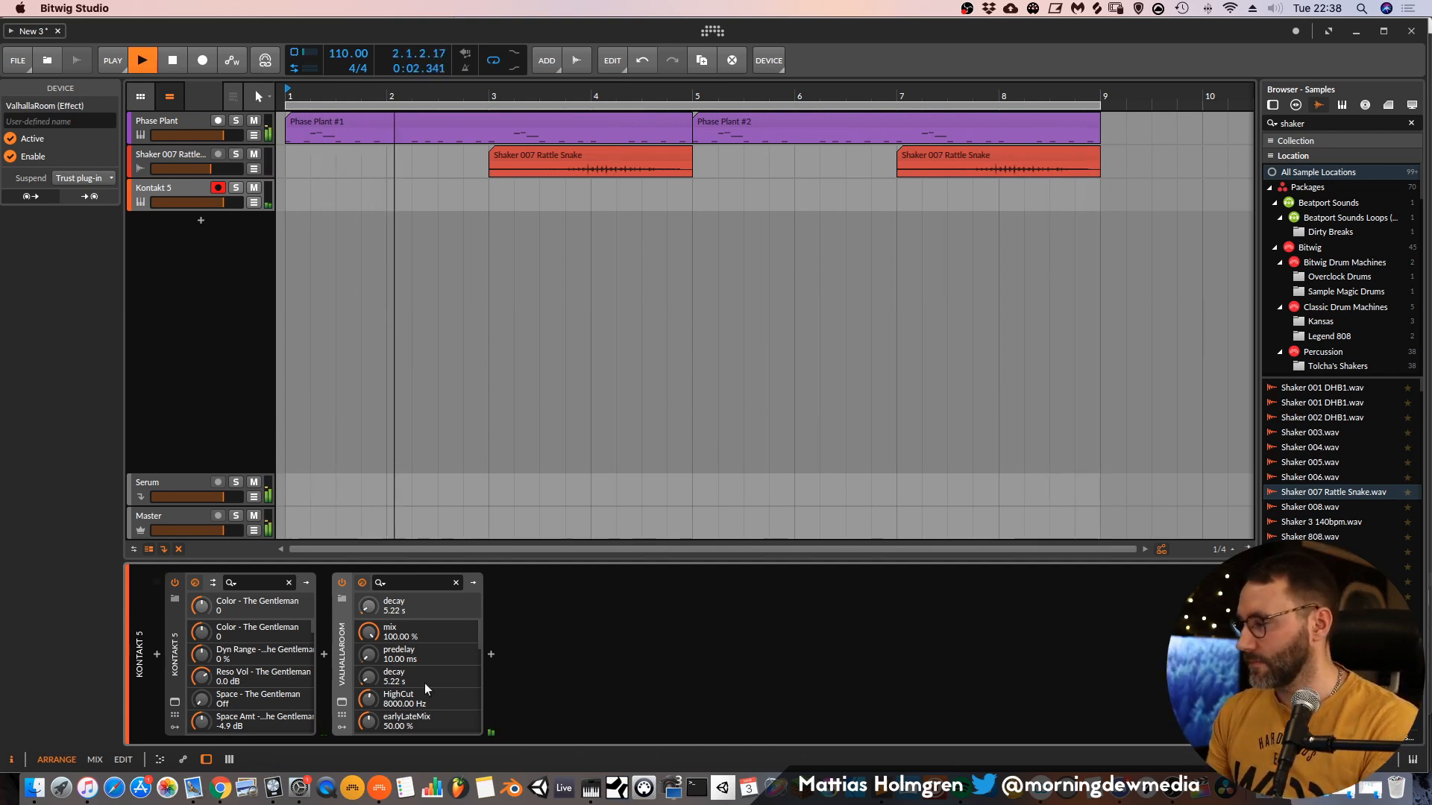
key(space)
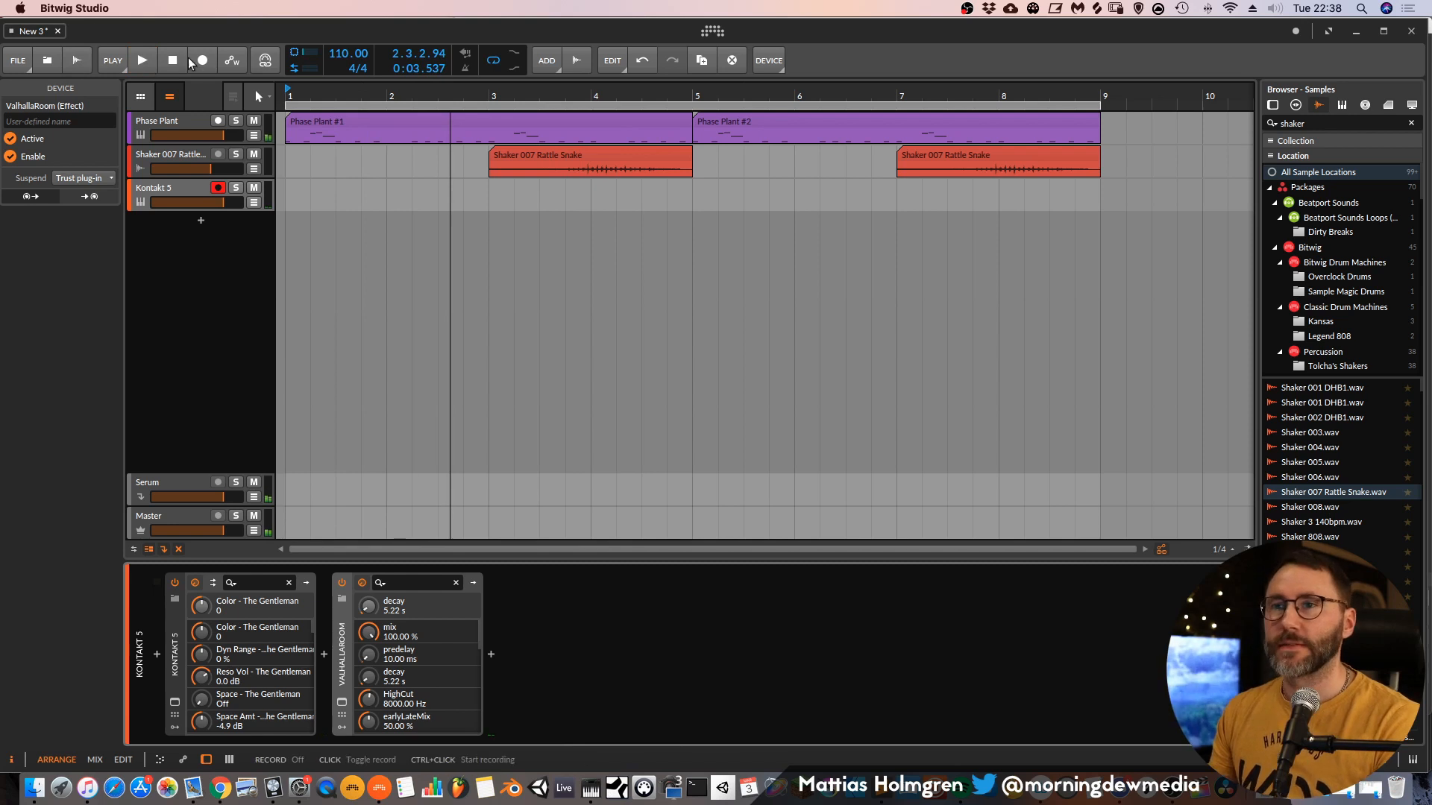
Record an eight-bar piano part on the Kontakt 5 track from bar 1 and stop the transport.
click(143, 63)
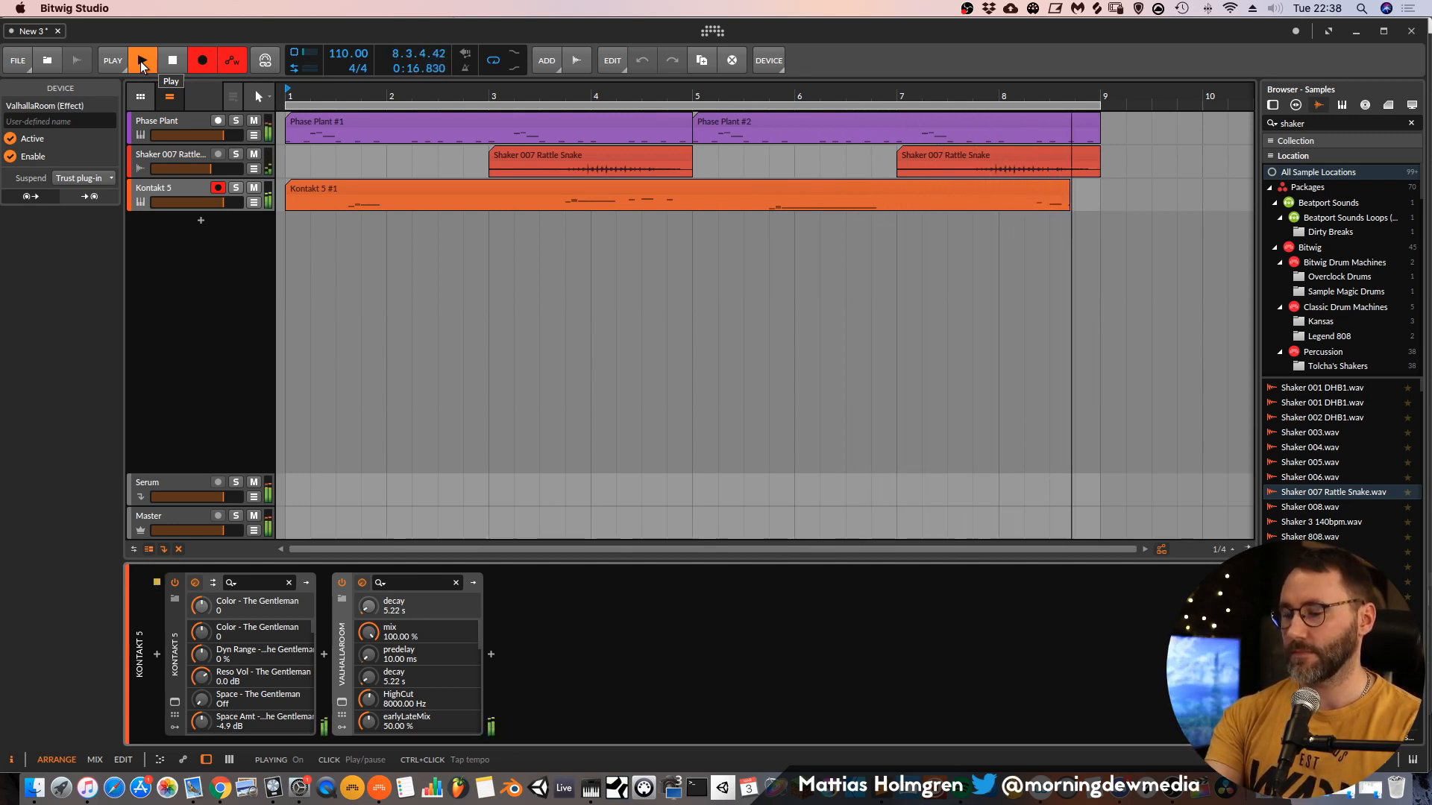
key(space)
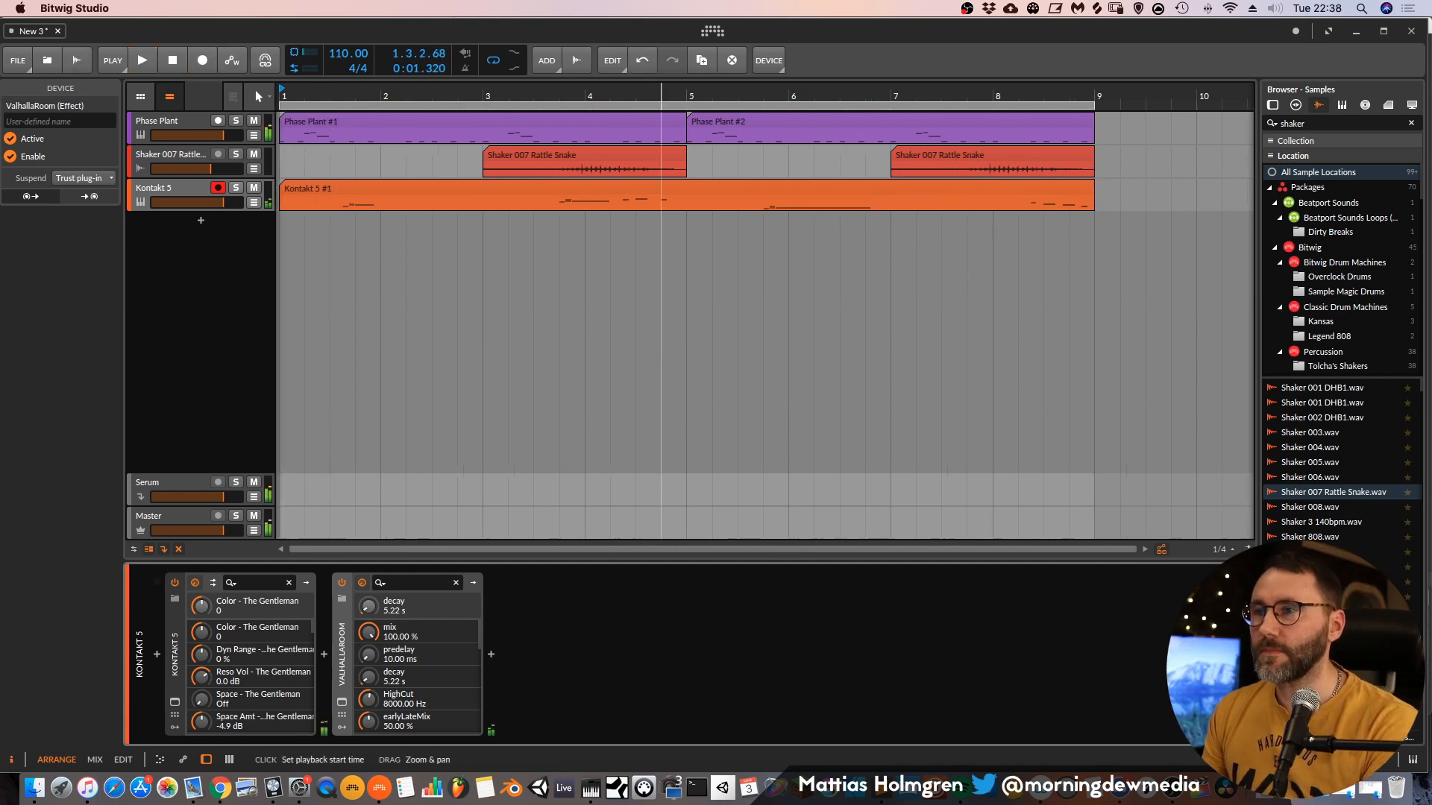
ctrl+alt+scroll(716, 224, down, 3)
key(space)
Duplicate all clips on the three tracks into bars 9 to 16.
key(ctrl+a)
key(space)
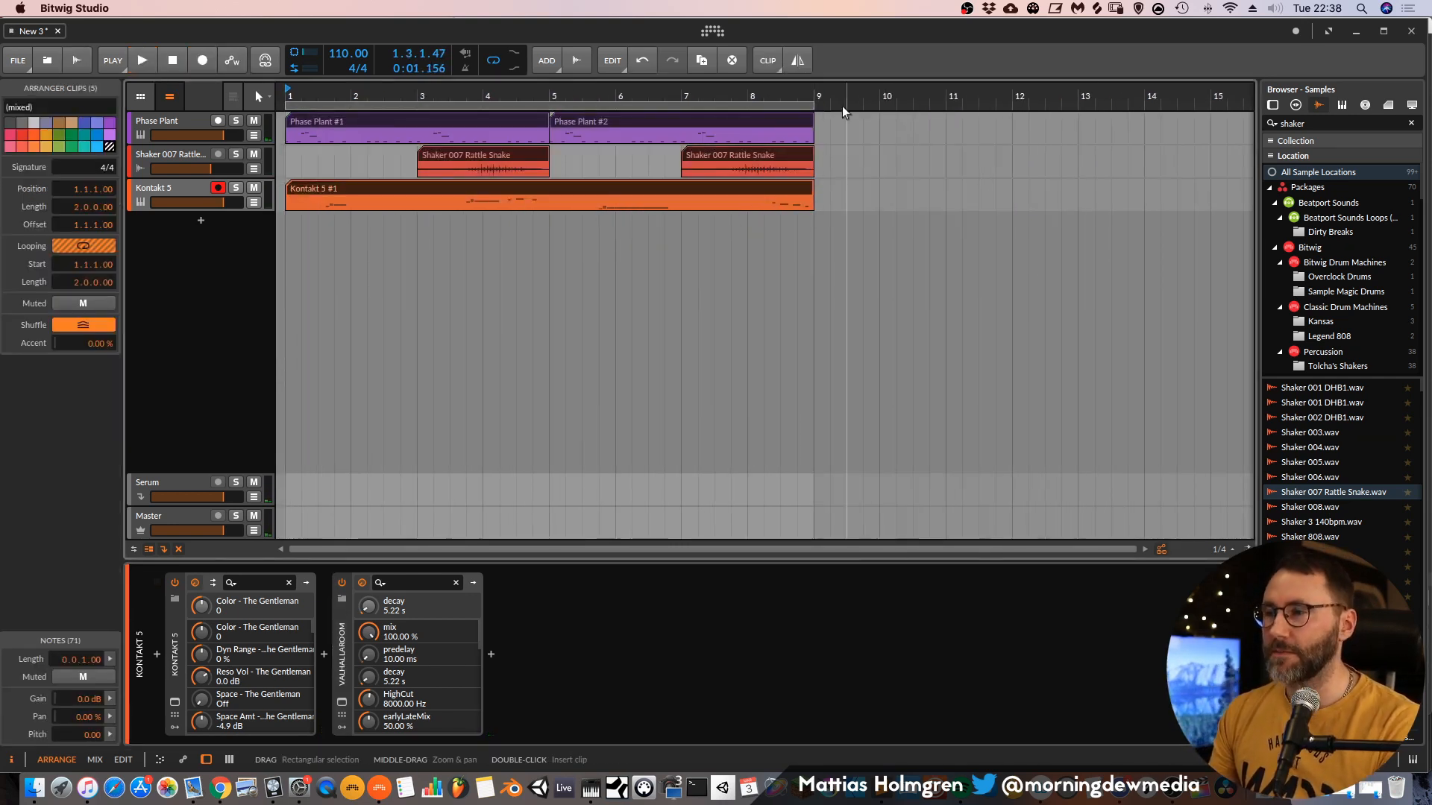
drag(845, 97, 846, 56)
drag(520, 97, 522, 100)
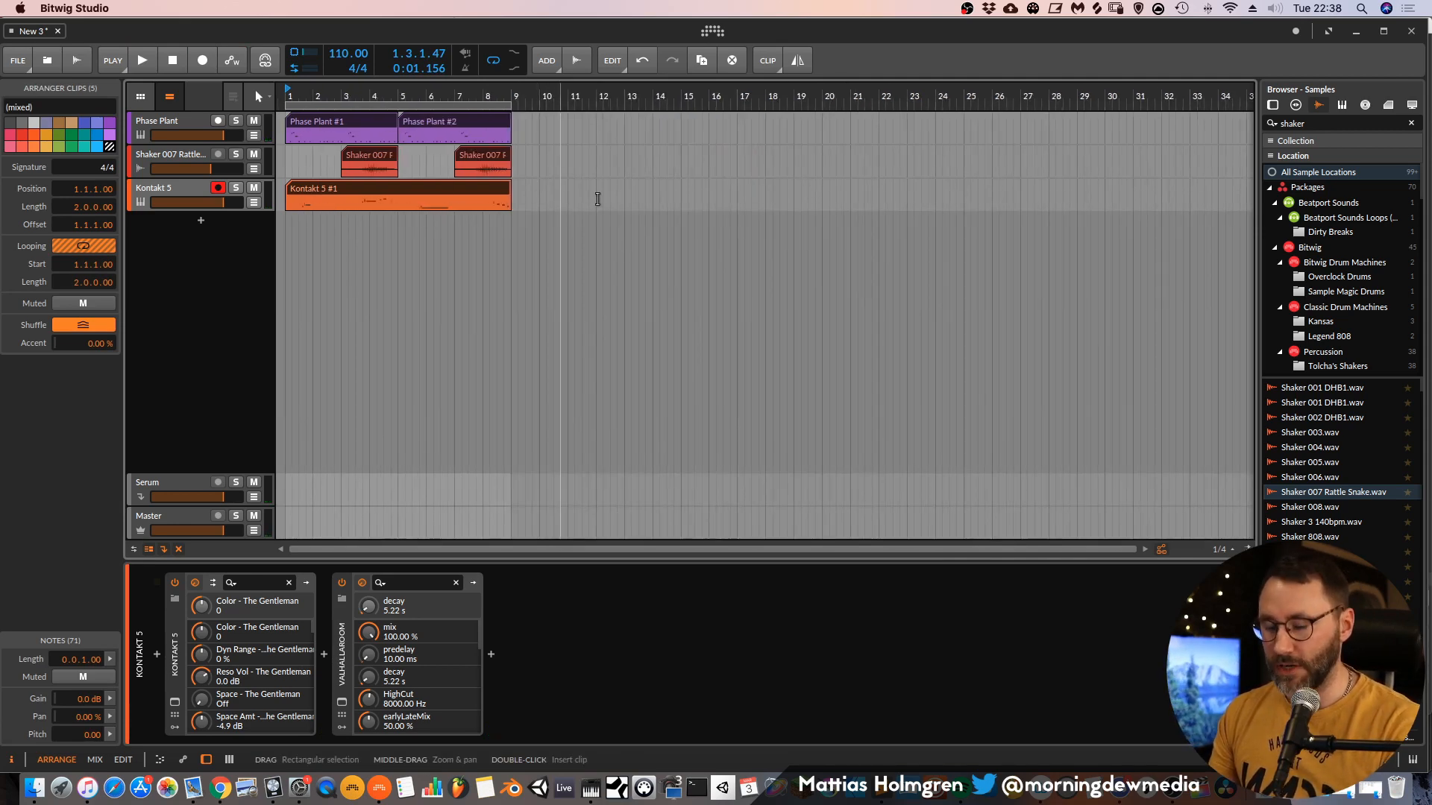
drag(545, 187, 288, 109)
key(super+d)
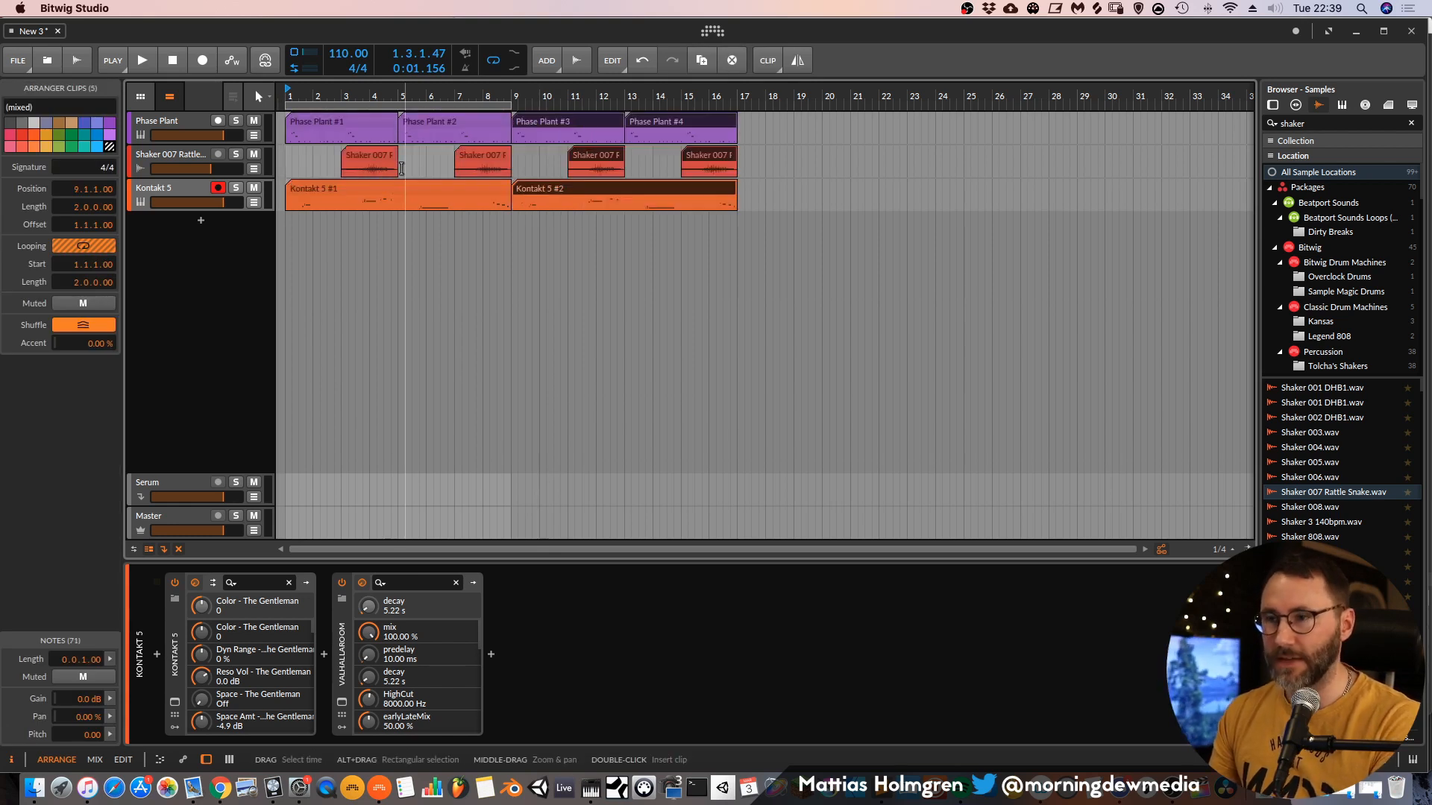
Extend the arranger loop to sixteen bars and delete the duplicated piano clip at bar 9.
drag(510, 103, 742, 105)
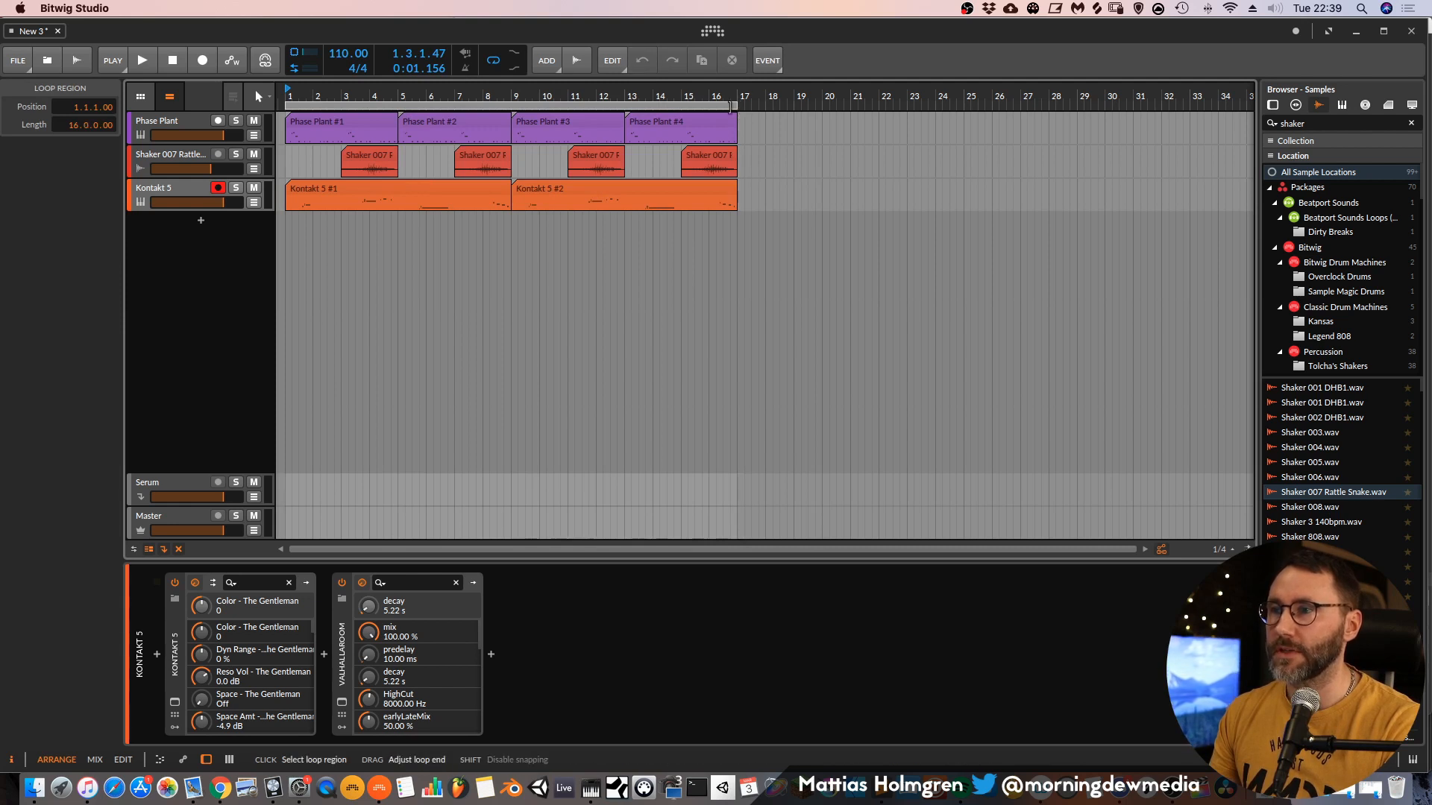
click(585, 187)
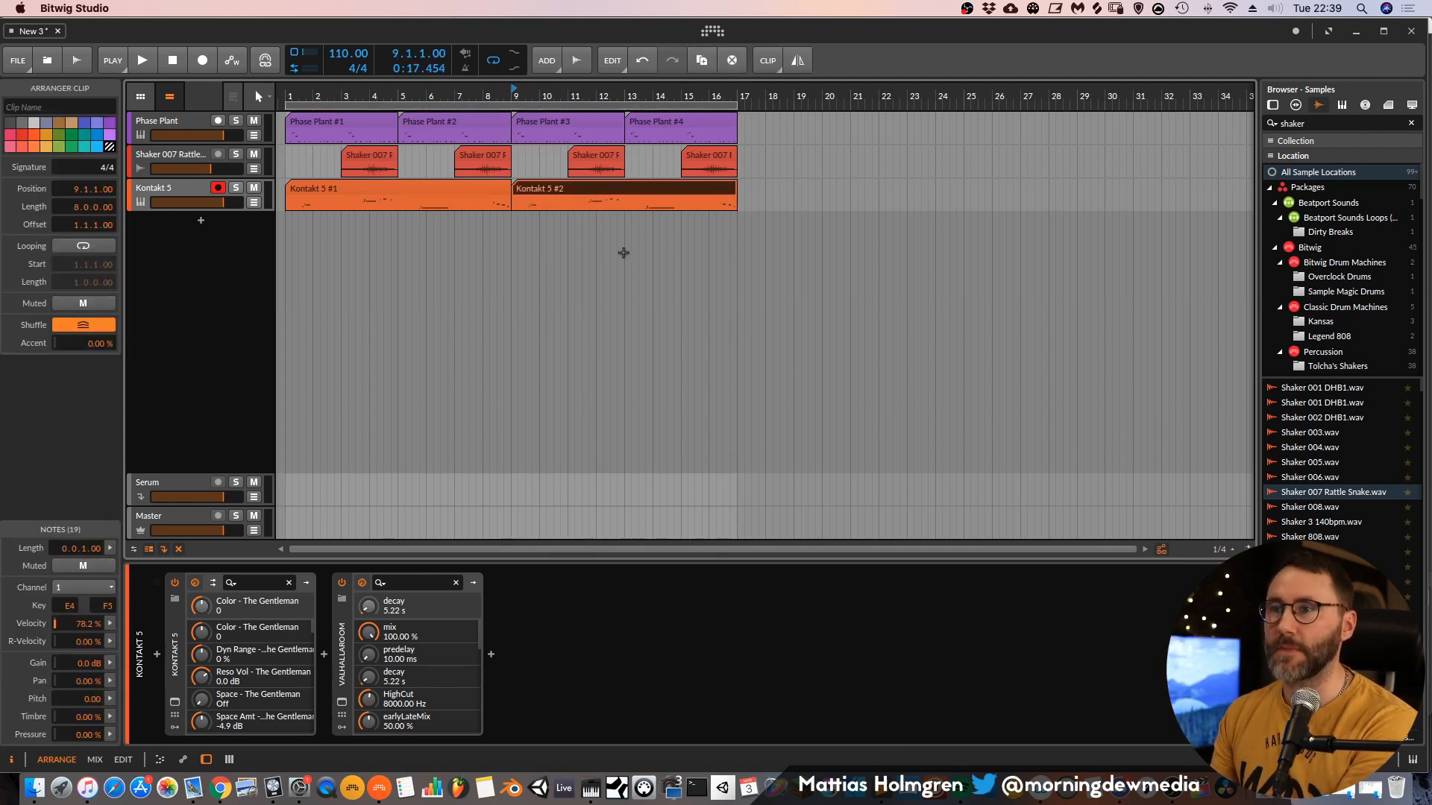
key(Delete)
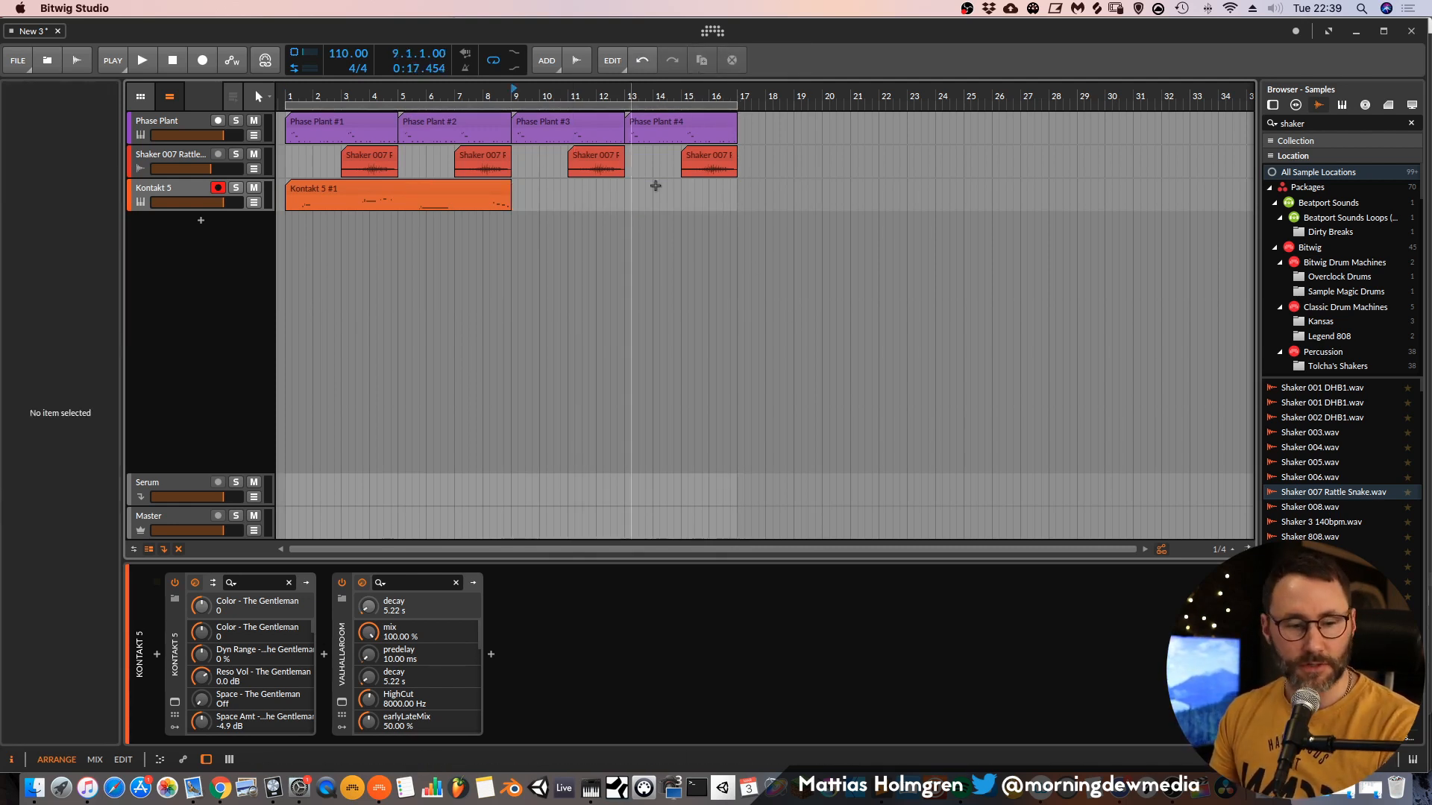
Play the arrangement from about bar 7 to hear the transition into the empty piano section.
click(464, 95)
key(space)
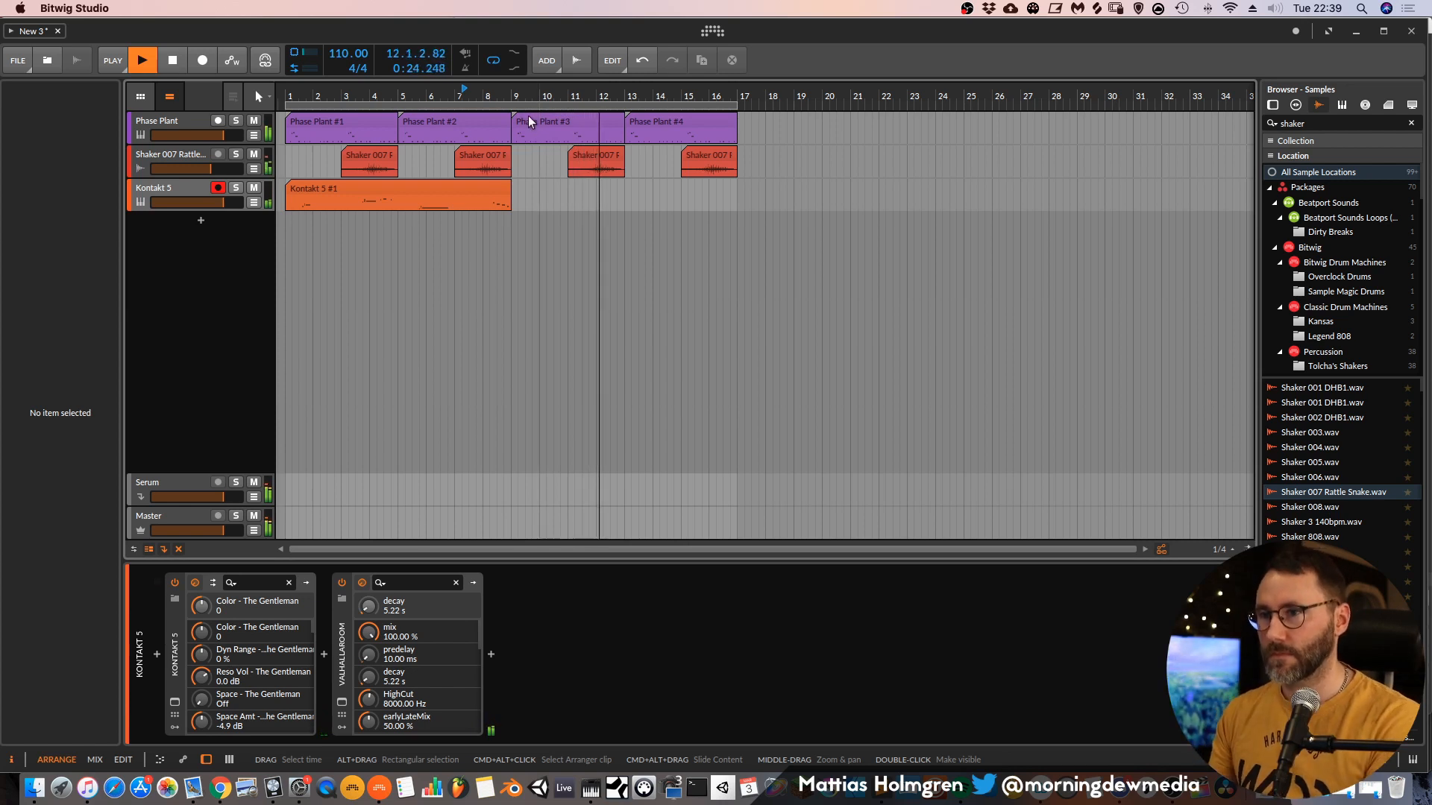
key(space)
Try a short piano take from bar 7.3 and extend the original Kontakt 5 clip to the end of bar 16.
click(469, 97)
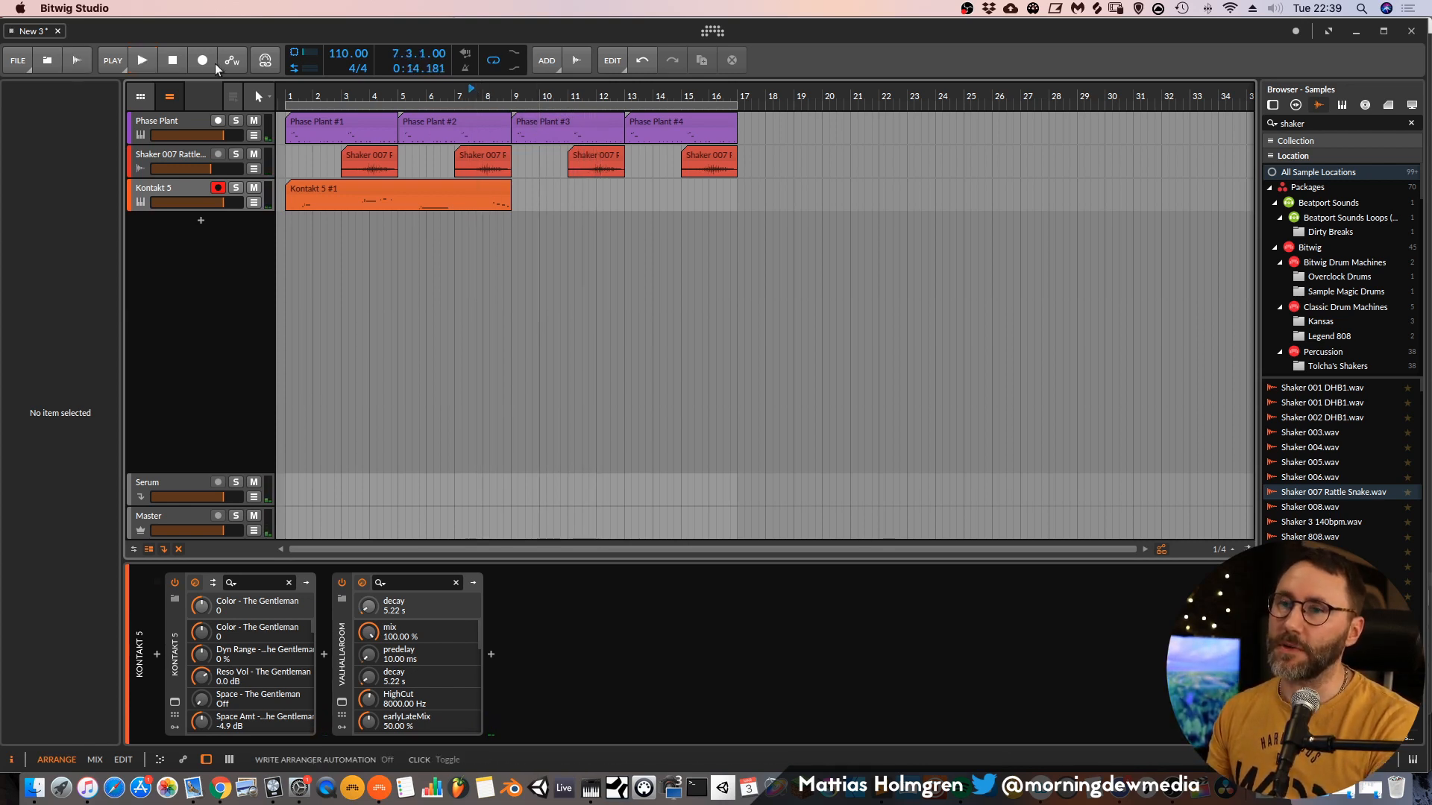
key(space)
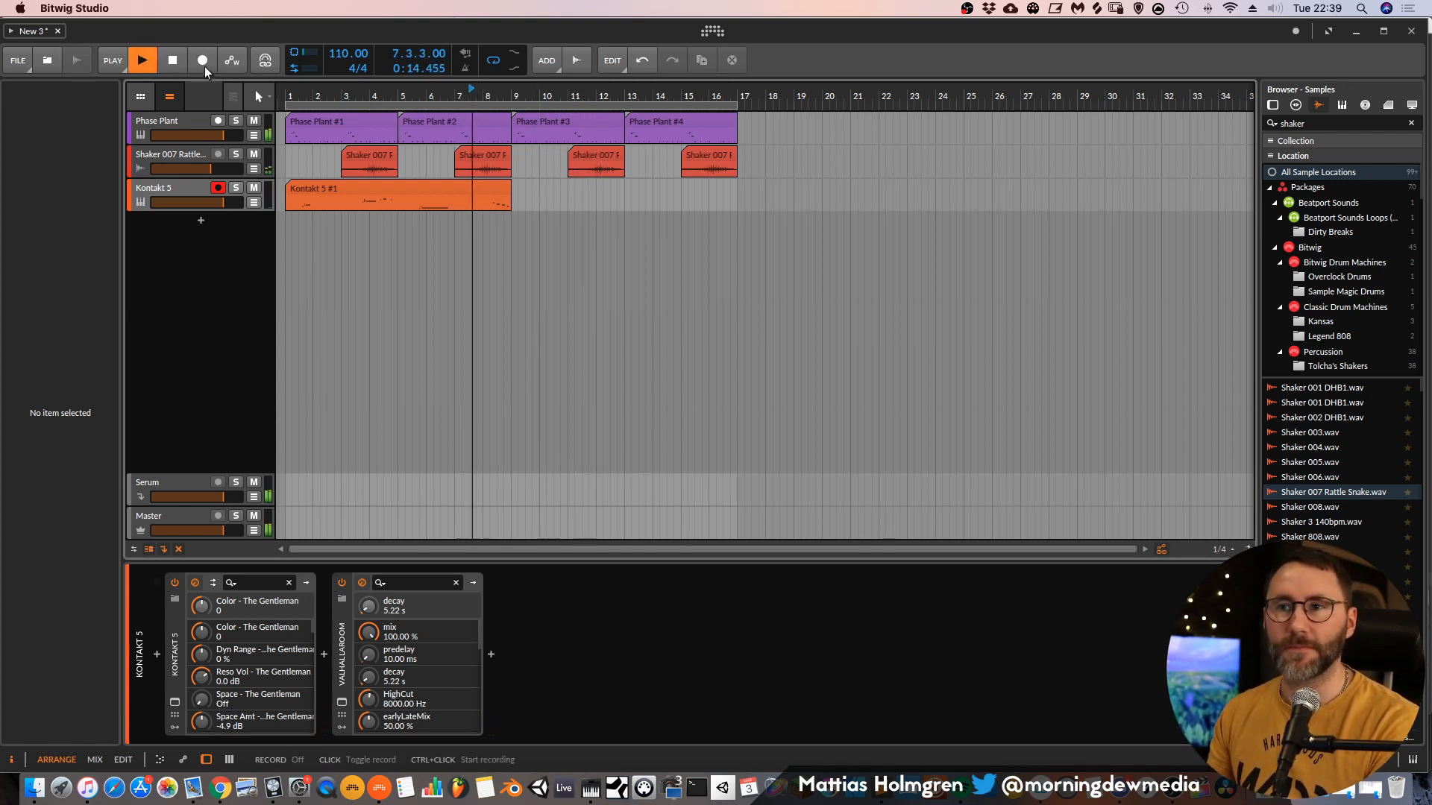
click(205, 61)
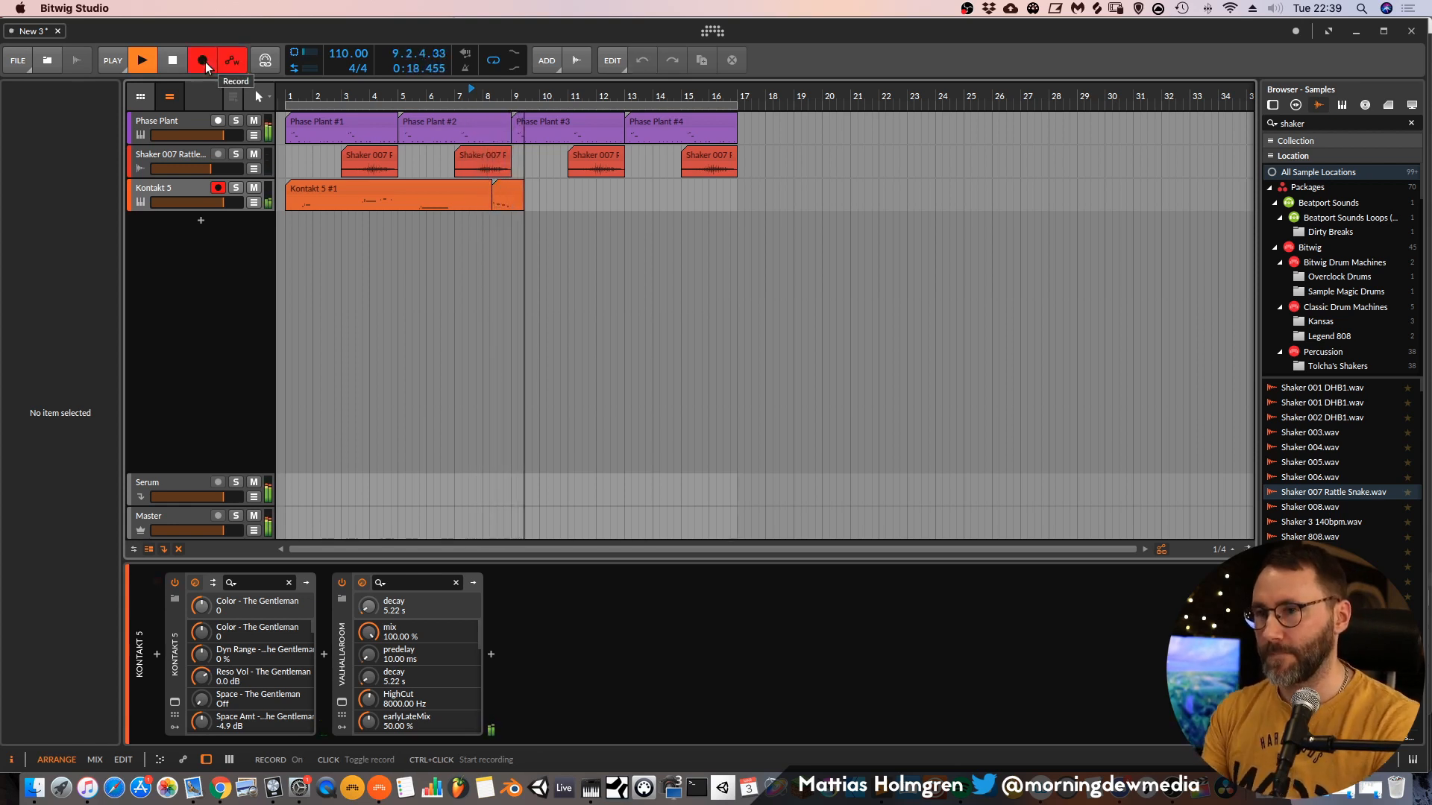
key(space)
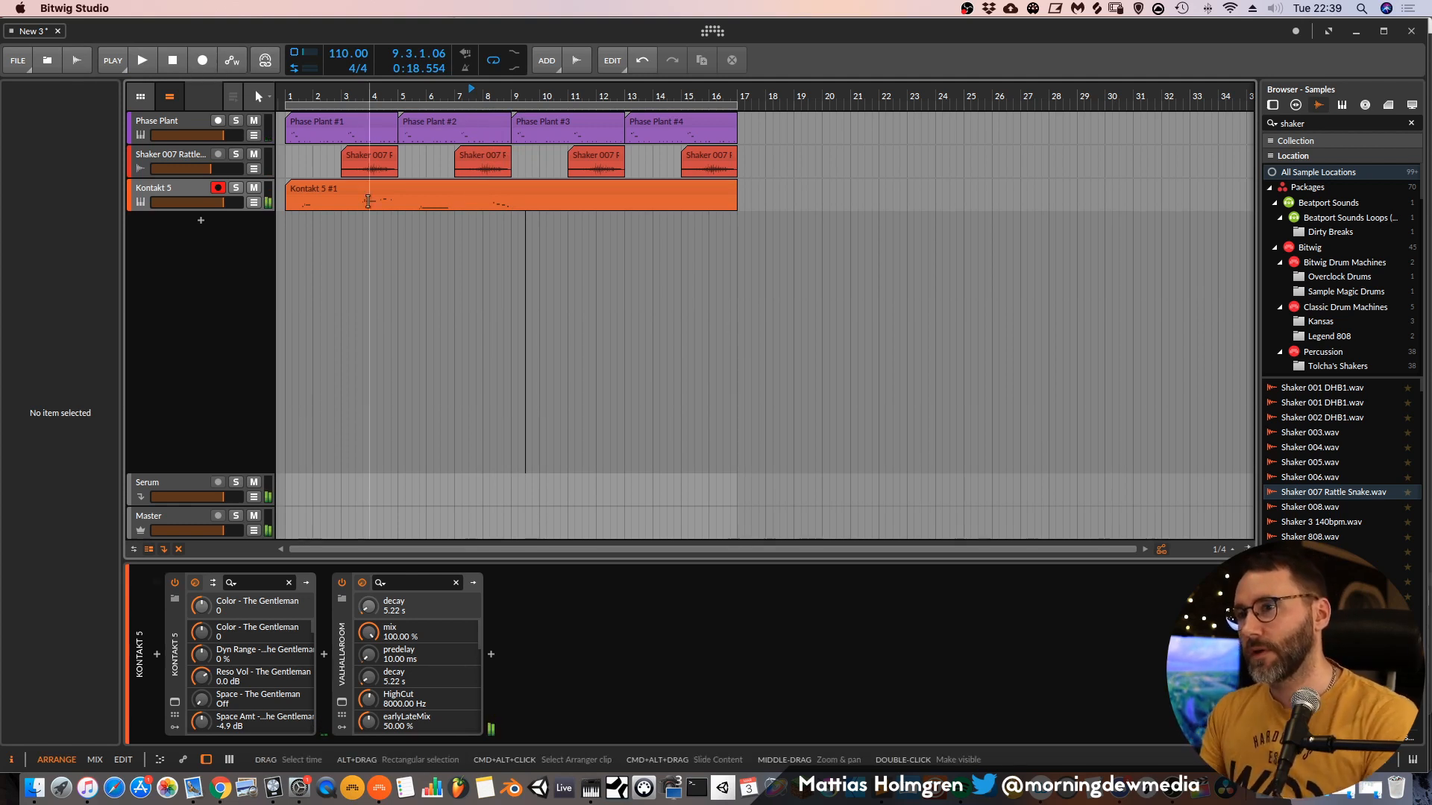
Rehearse the piano continuation over playback from bar 7.3 and try recording it up to bar 11.
key(space)
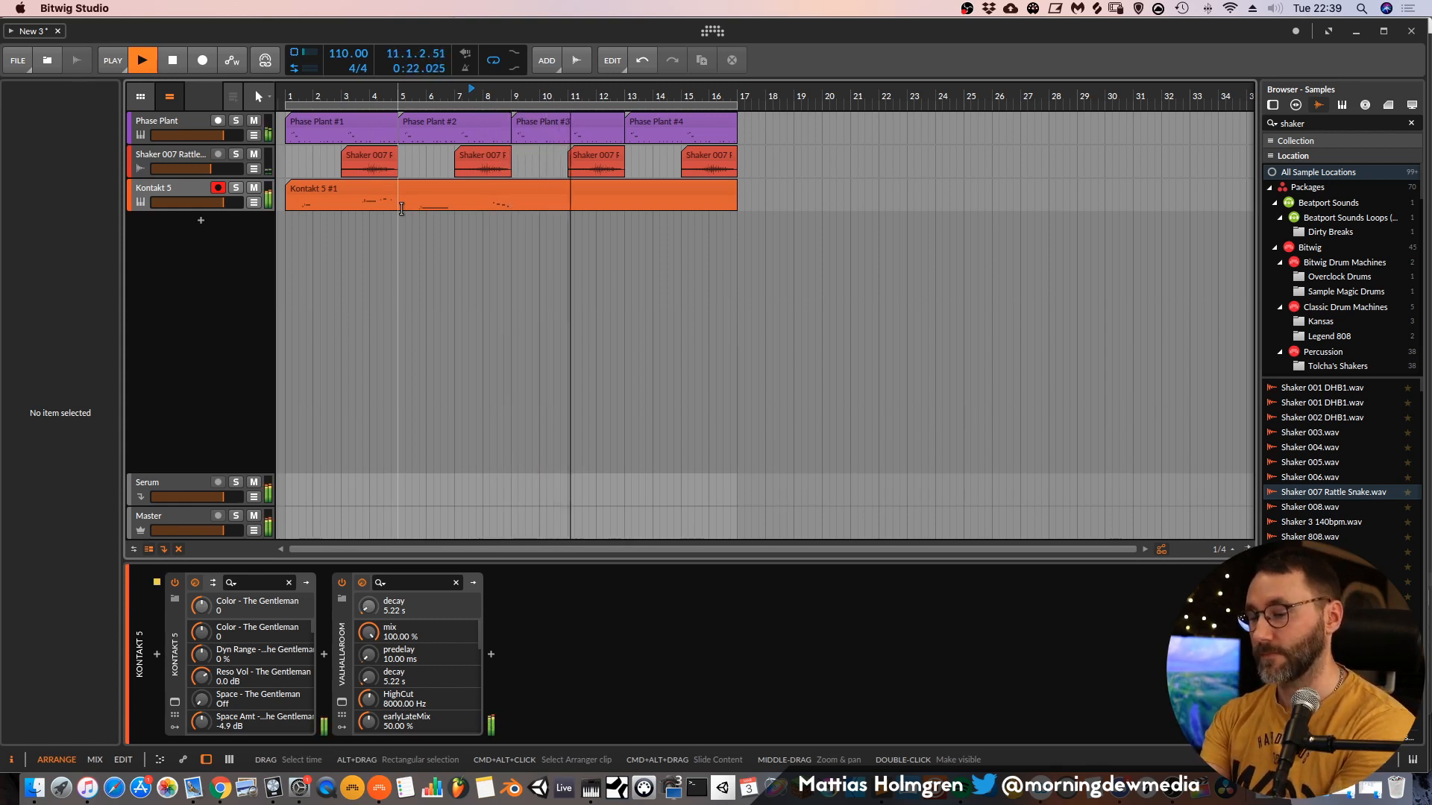
key(space)
key(space)
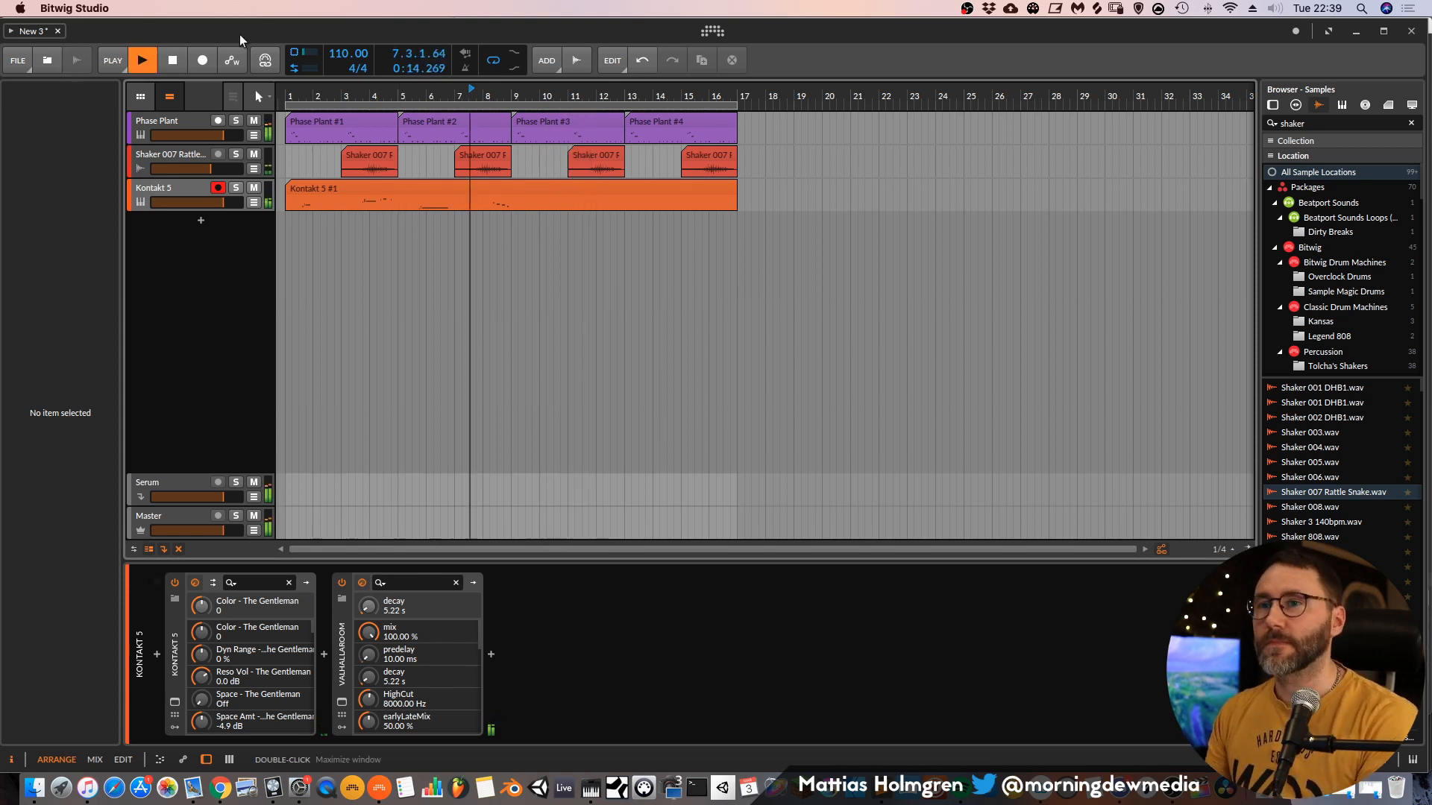
click(208, 58)
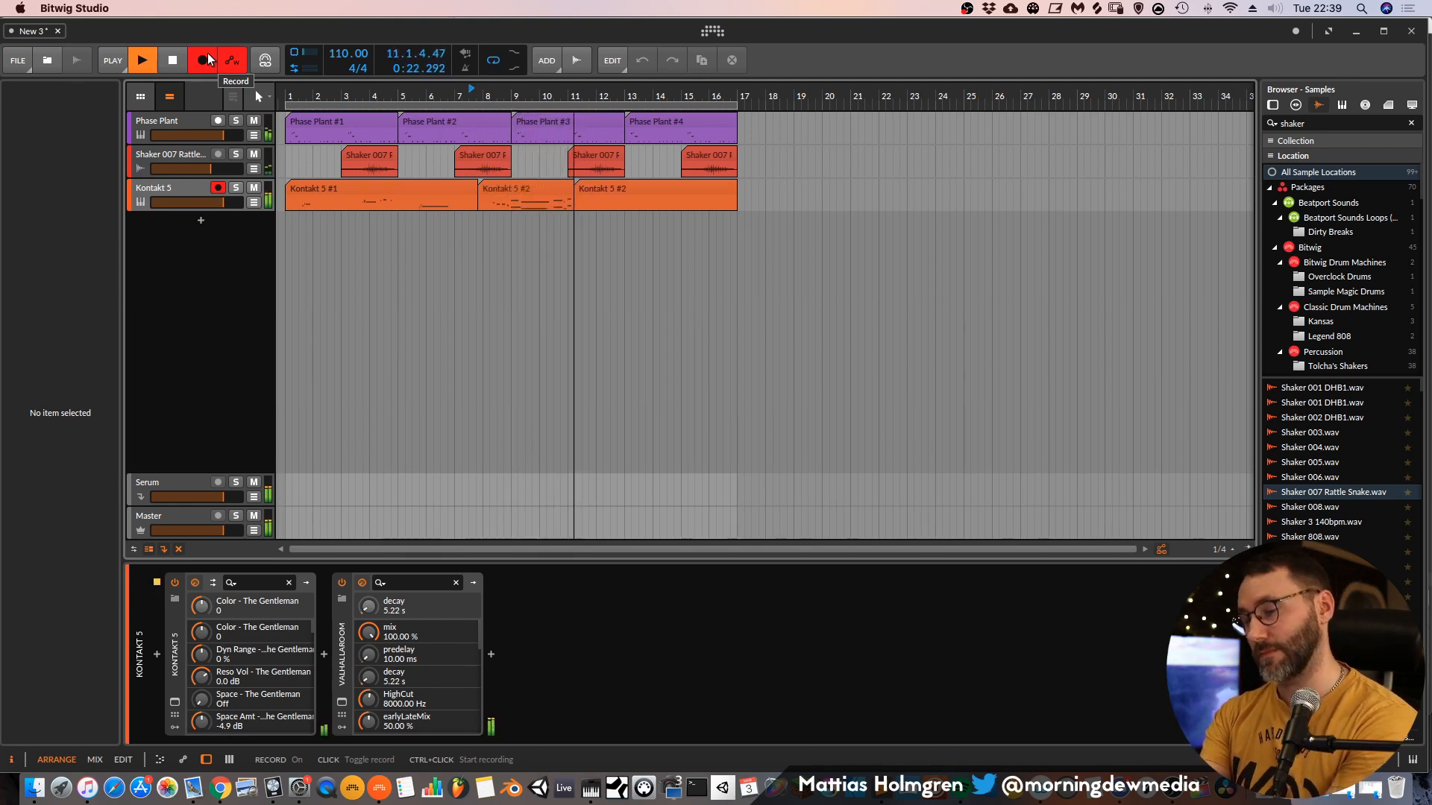
key(space)
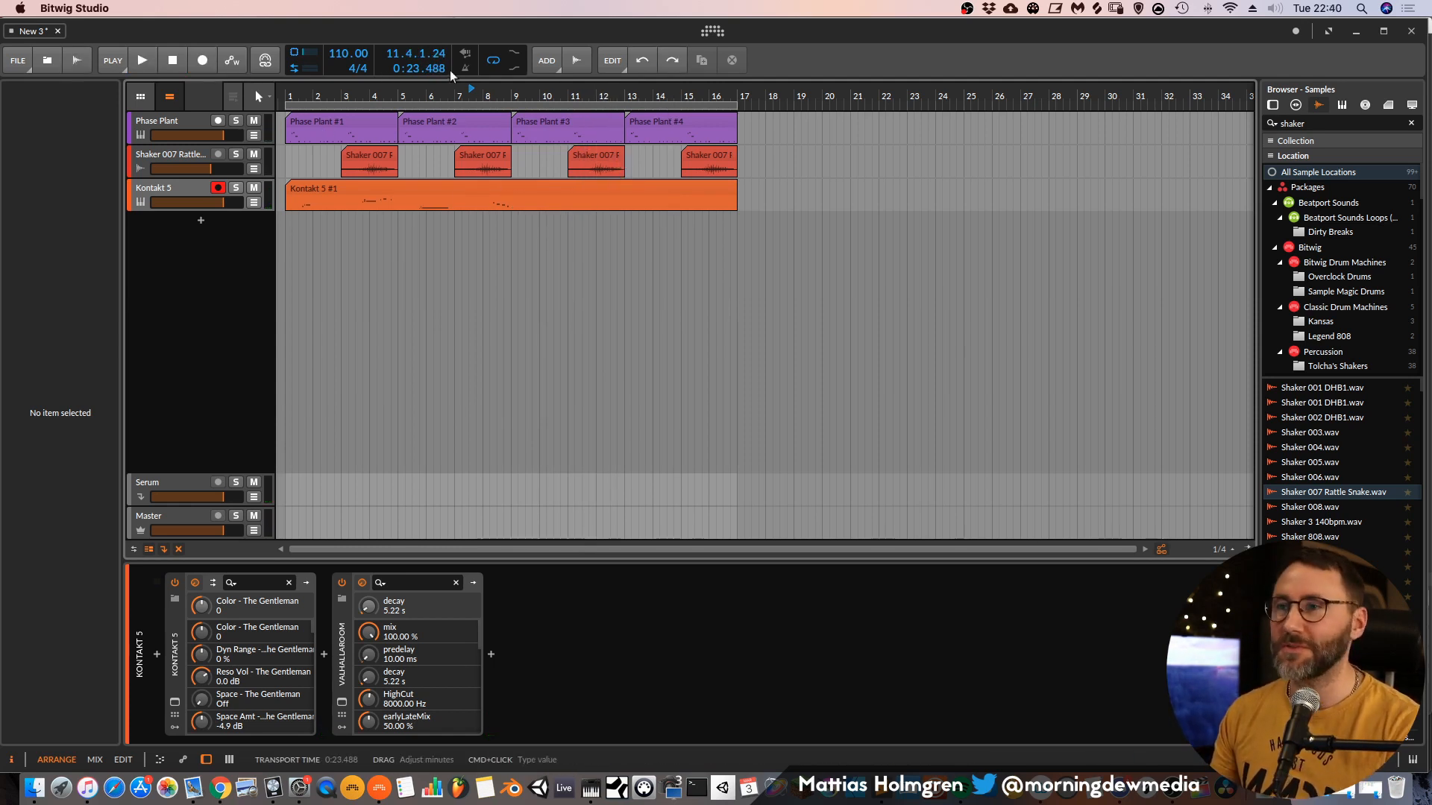
Try two more short piano takes from bar 7.3 on the Kontakt 5 track and undo each one.
click(203, 60)
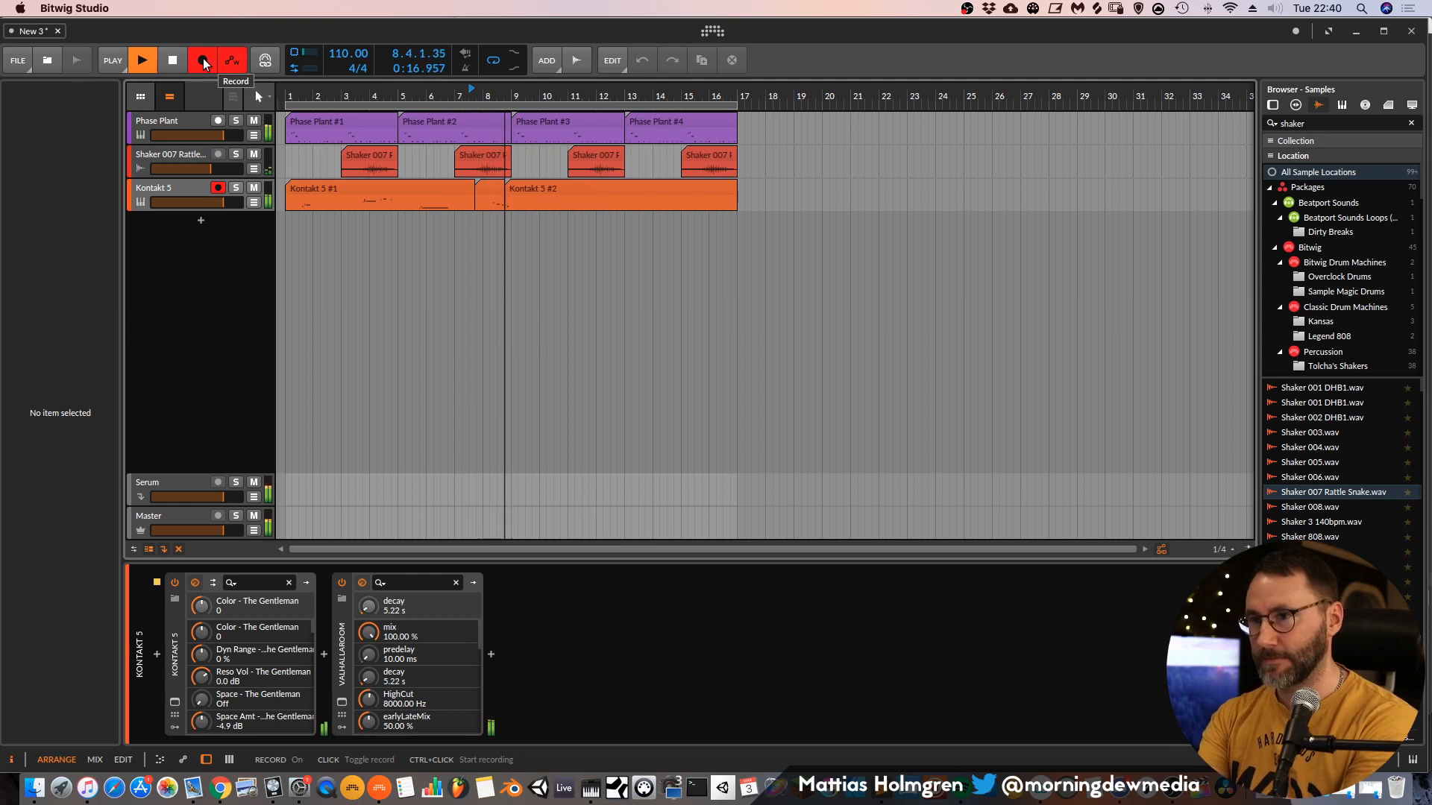
key(space)
key(super+z)
key(space)
click(204, 65)
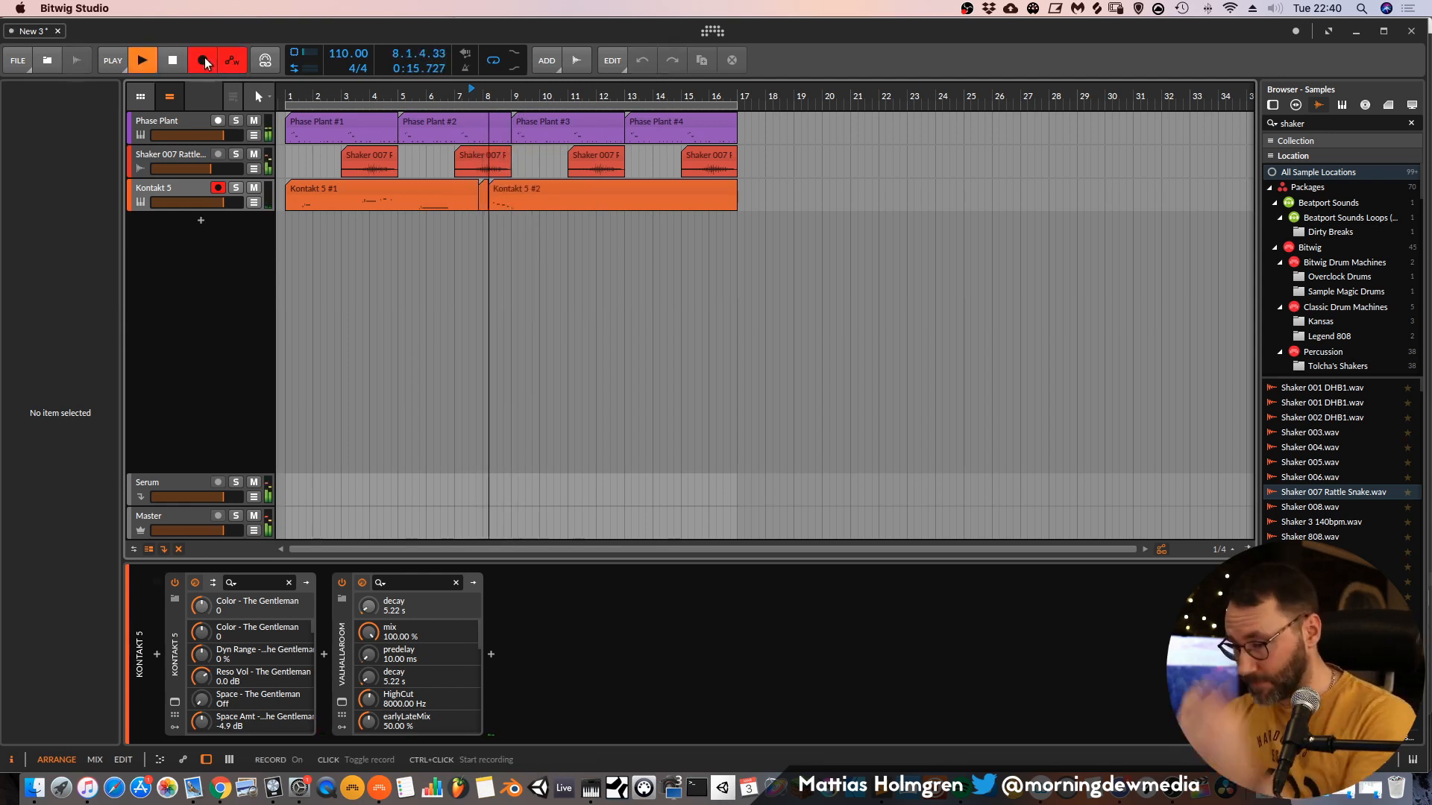
key(space)
key(z)
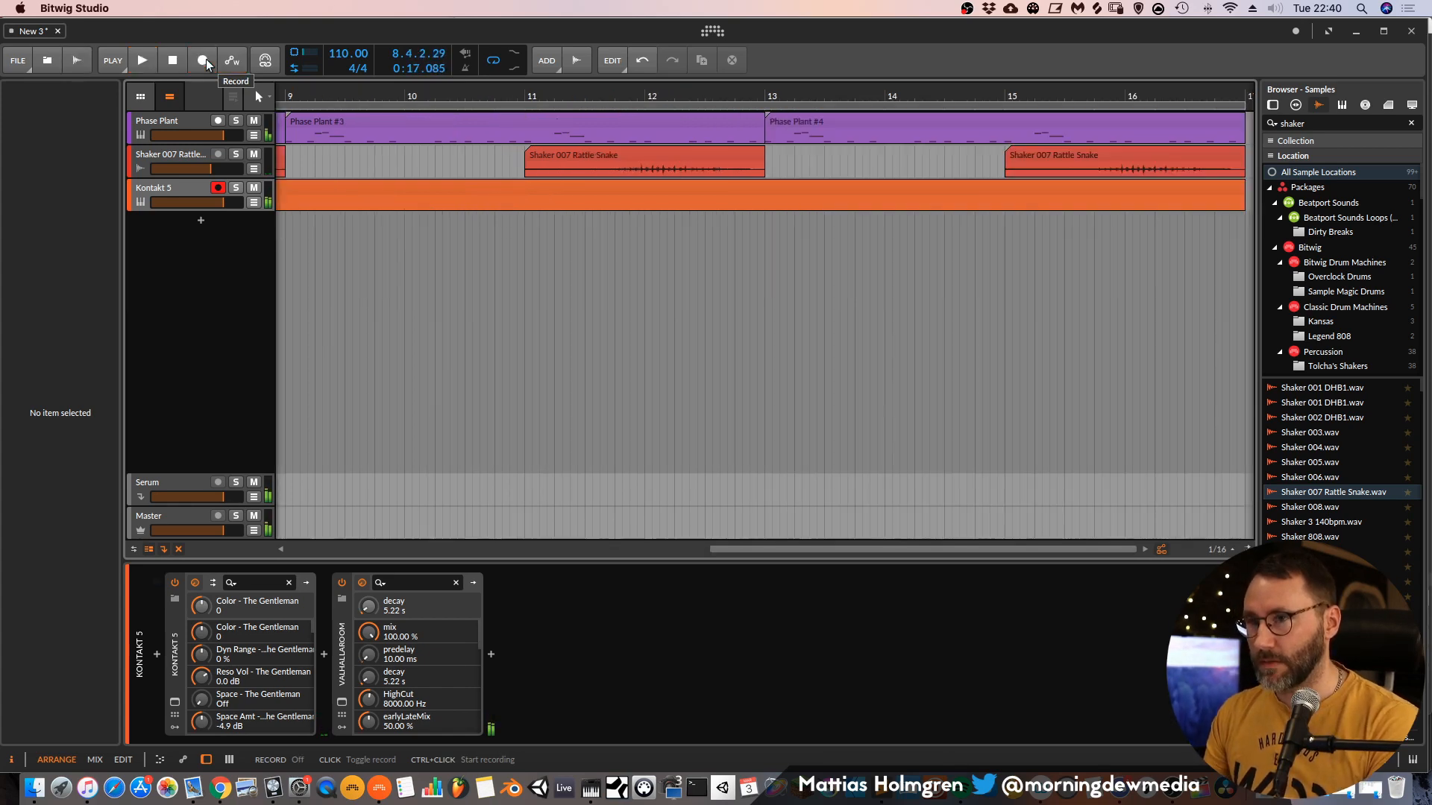
drag(734, 108, 734, 49)
key(super+z)
Try to record the second piano part from bar 7.3 through to bar 16.
key(space)
click(203, 54)
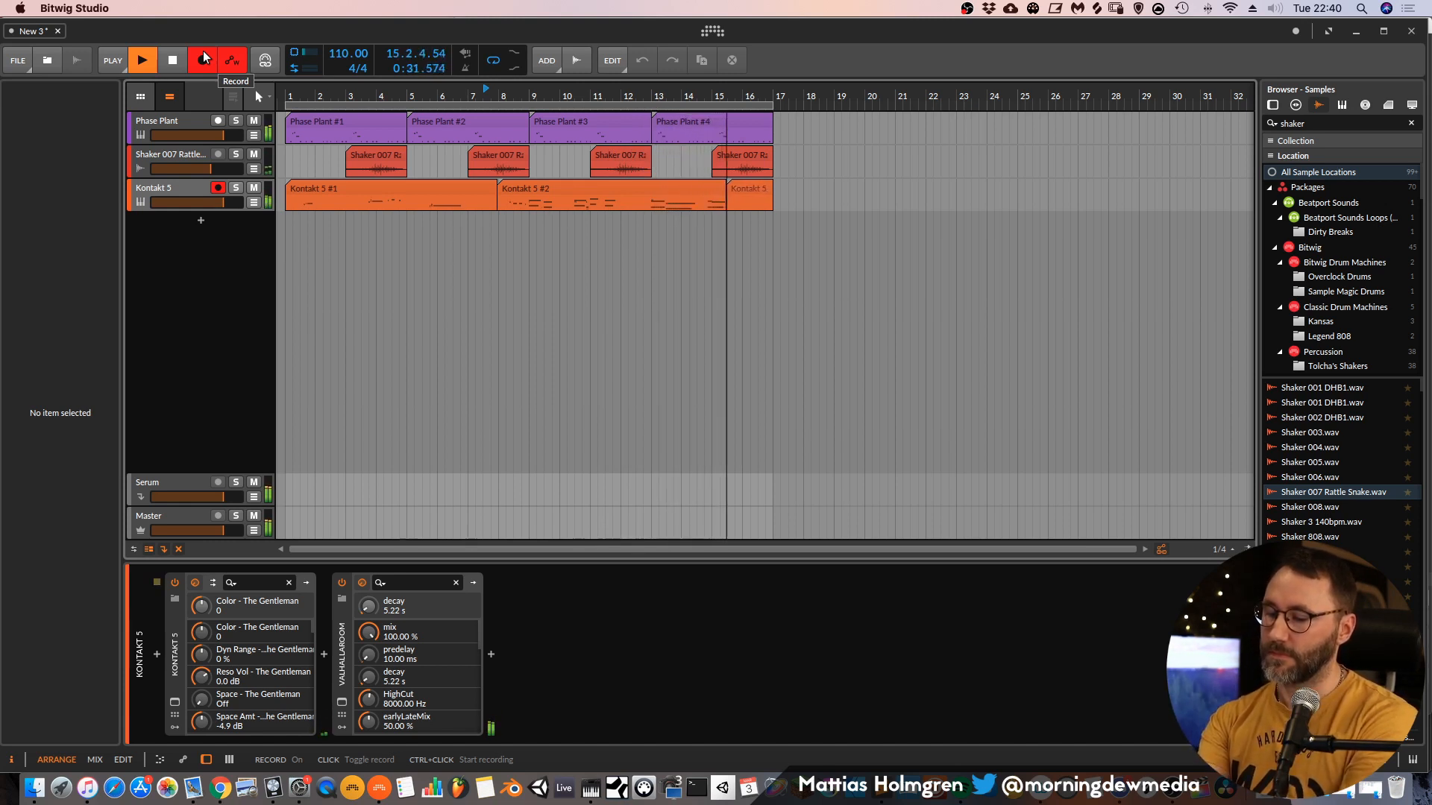
key(space)
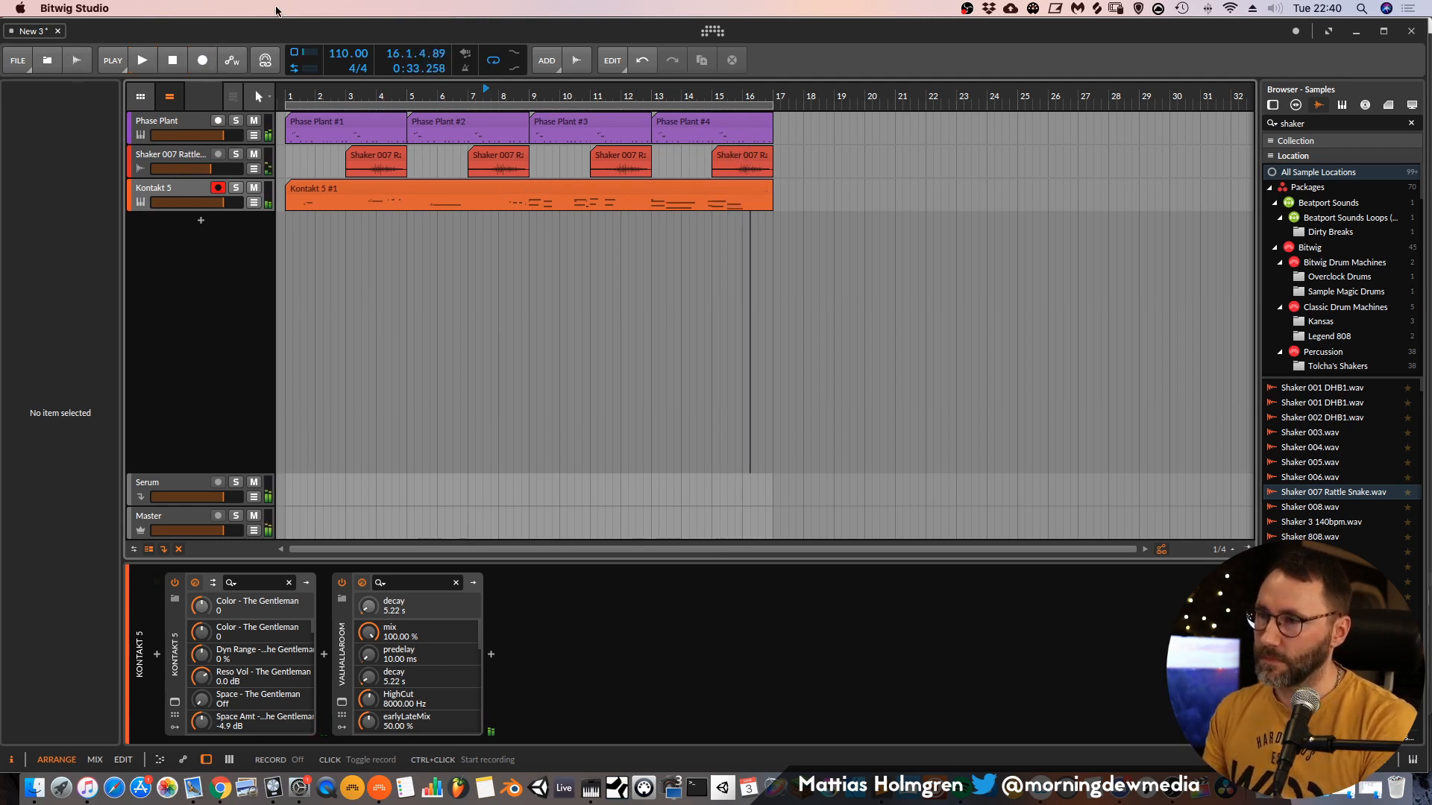
Play the arrangement repeatedly from bar 7.3 to rehearse the piano part for bars 9 to 16.
key(space)
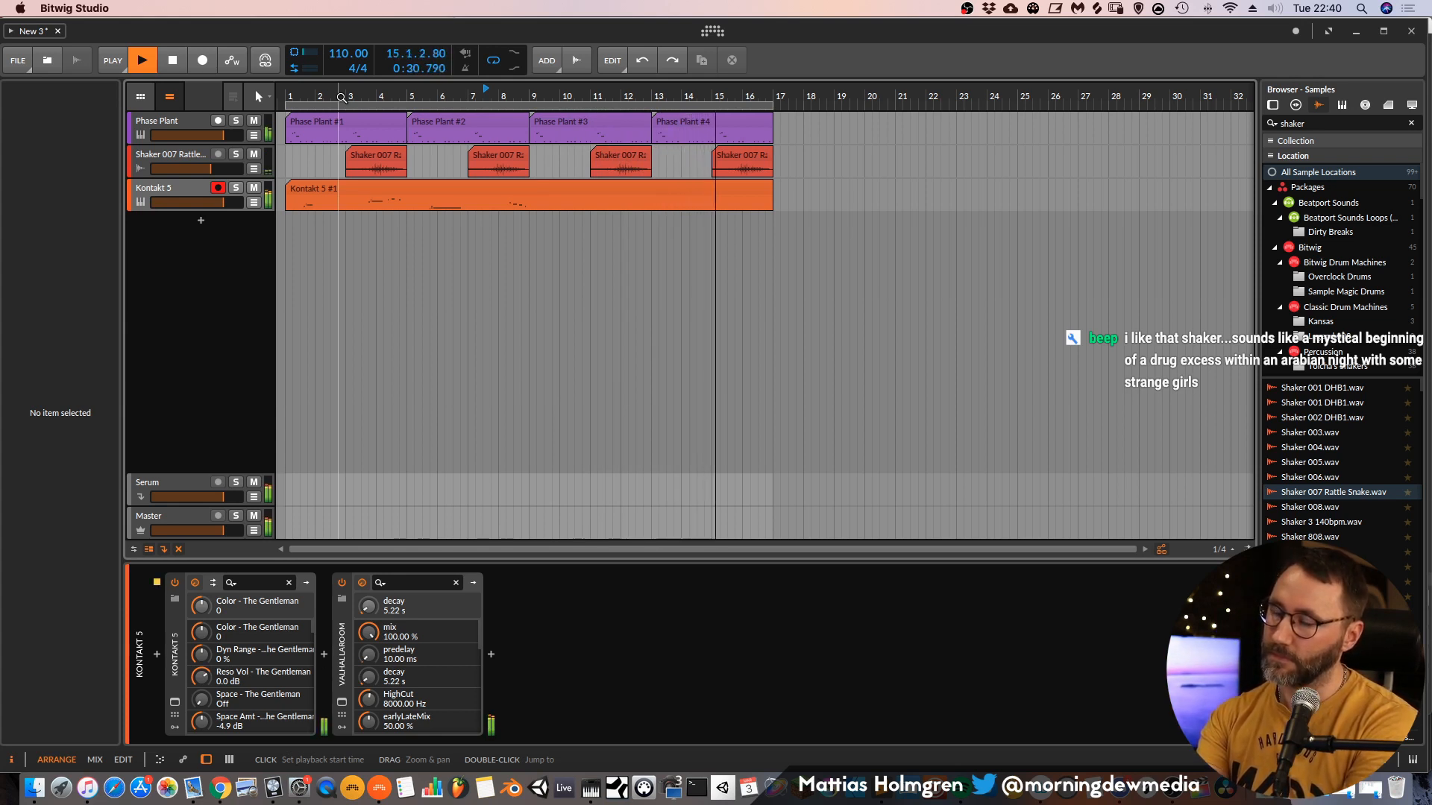
key(space)
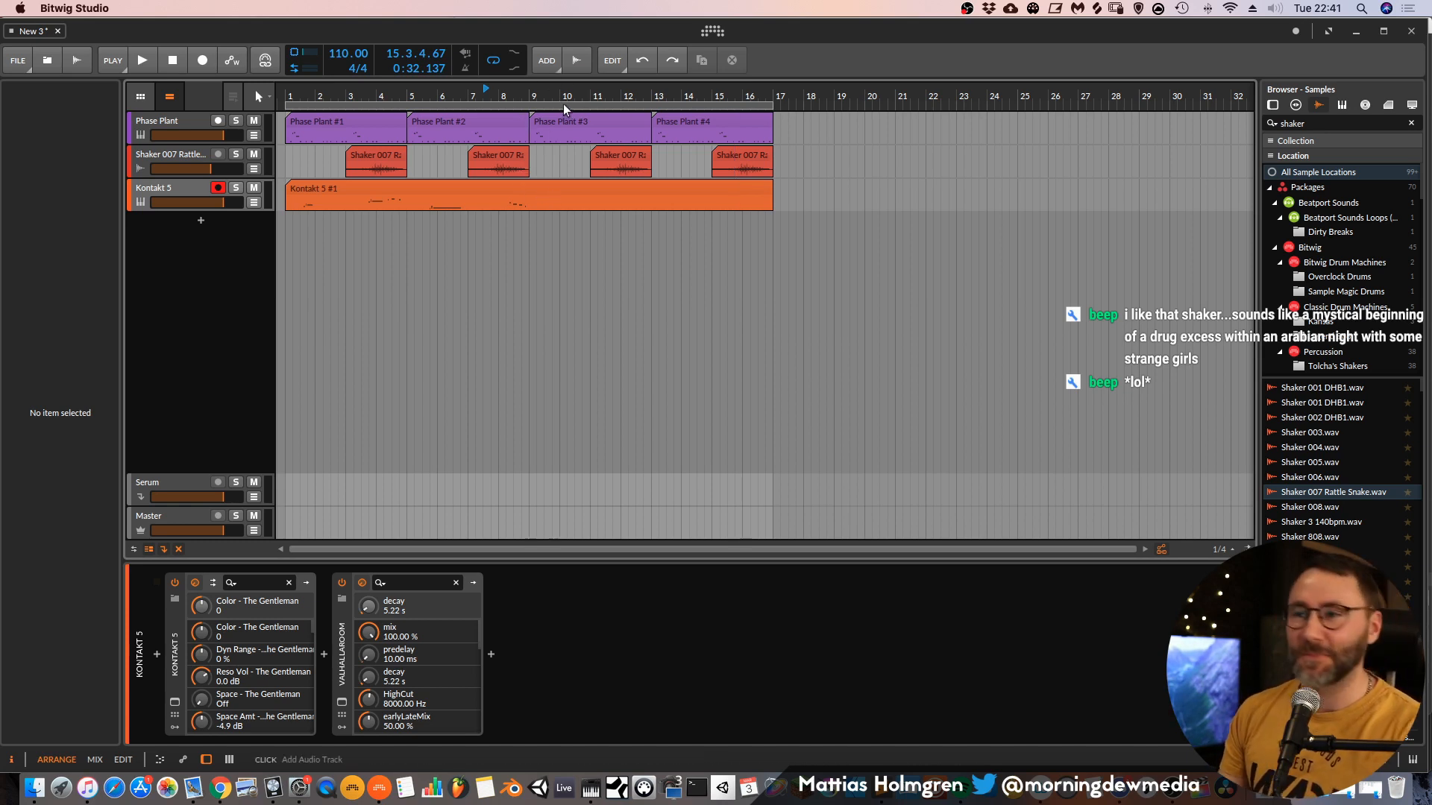
drag(577, 93, 577, 83)
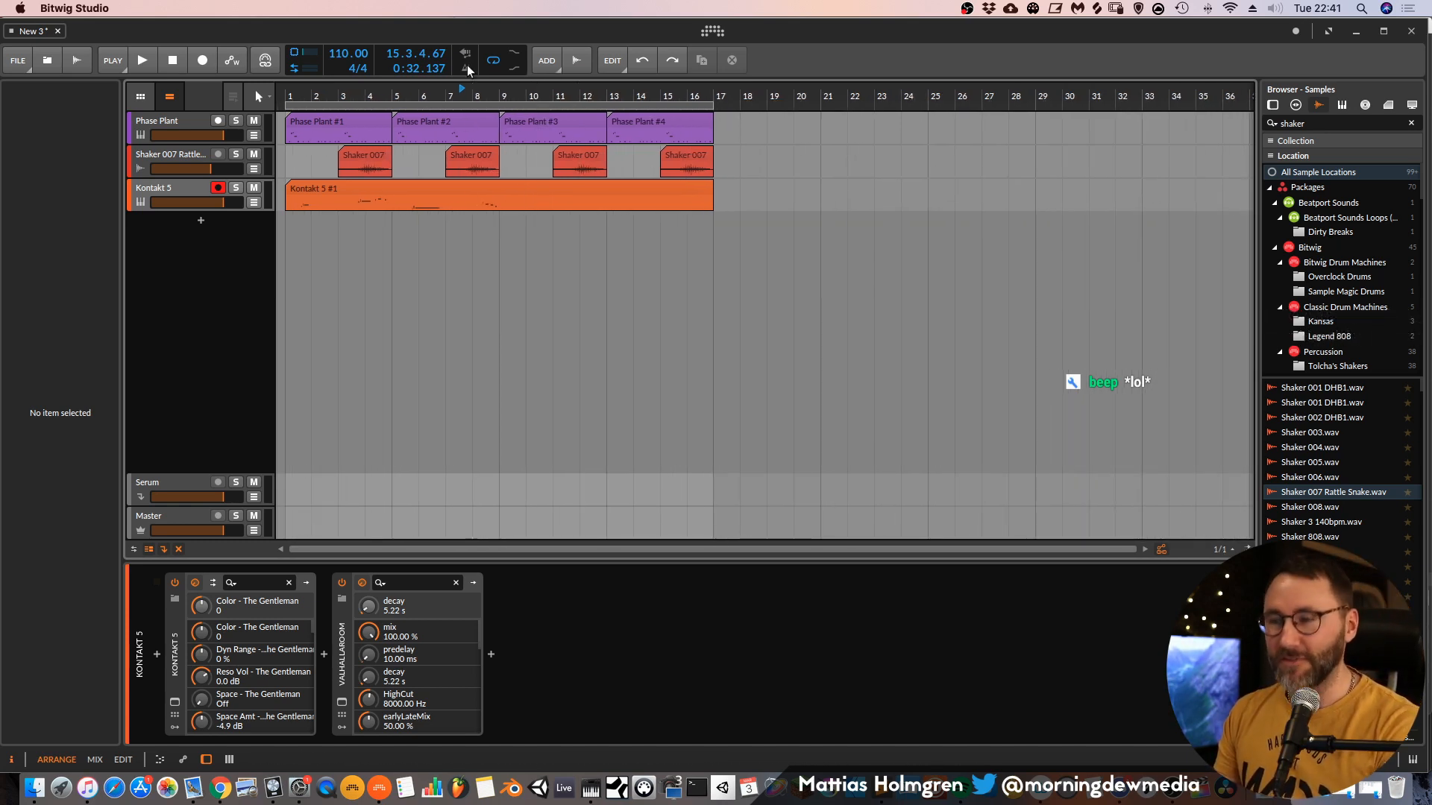
key(space)
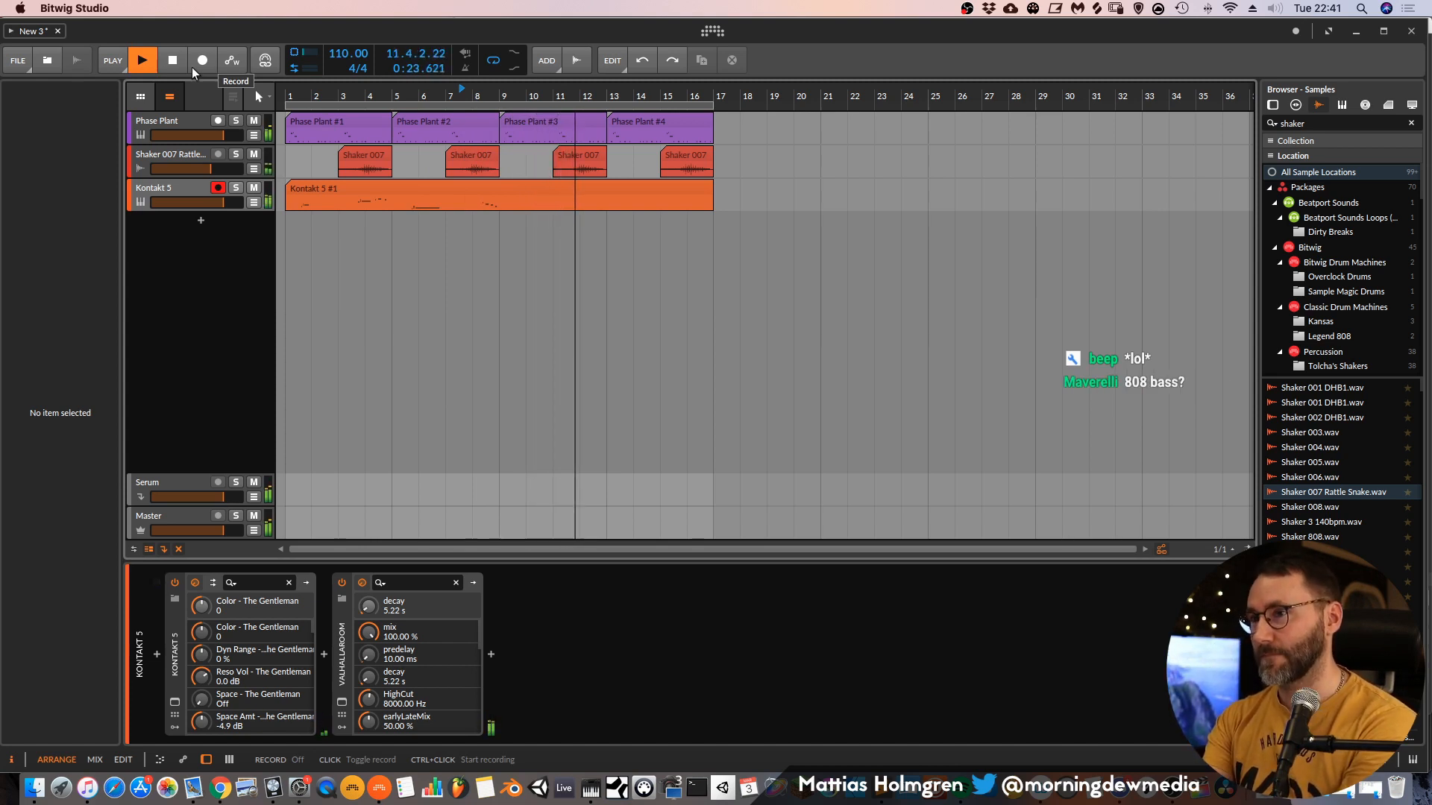
key(space)
key(space)
key(space)
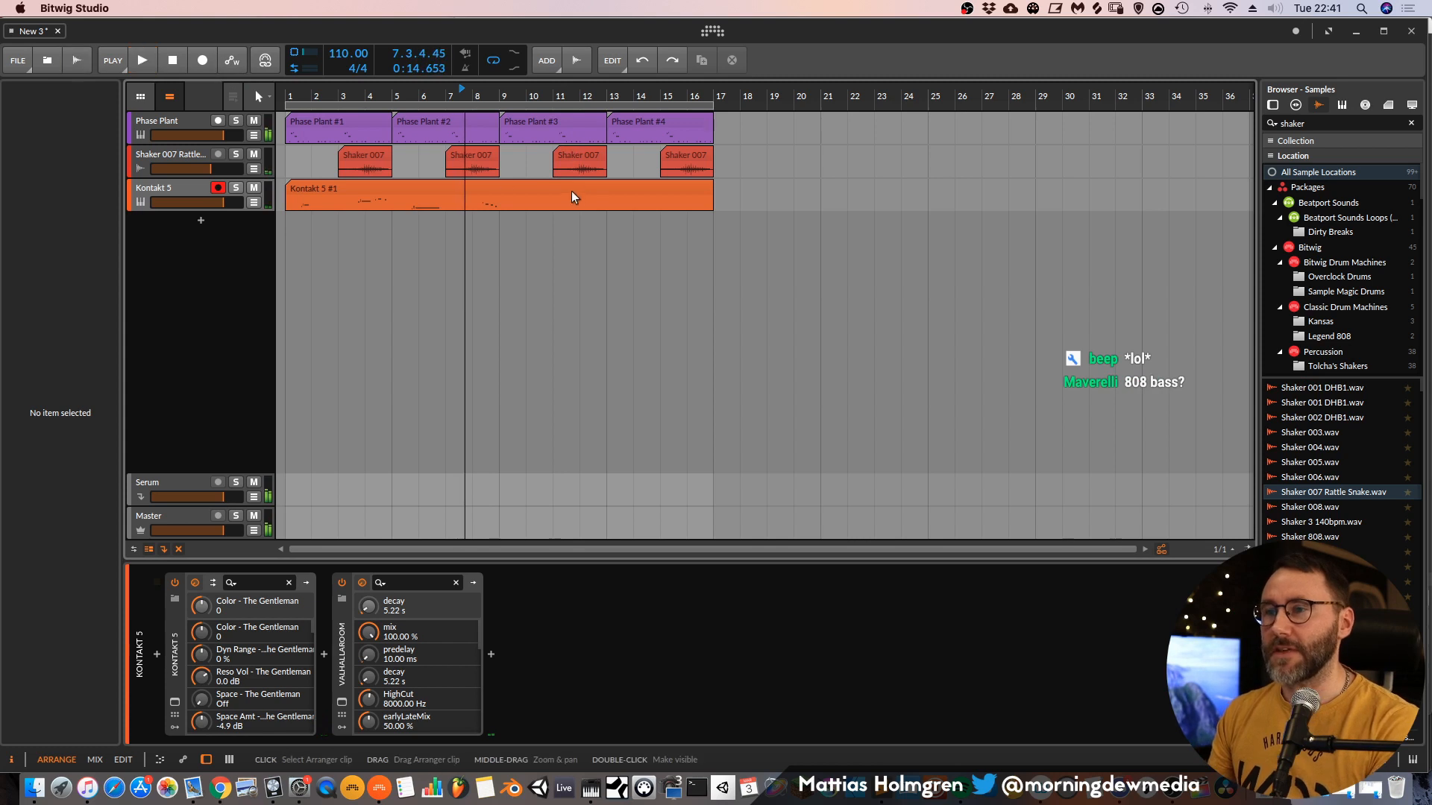
Record the second piano part on the Kontakt 5 track, starting playback at bar 7.3 and stopping near the end of bar 16.
drag(580, 96, 635, 156)
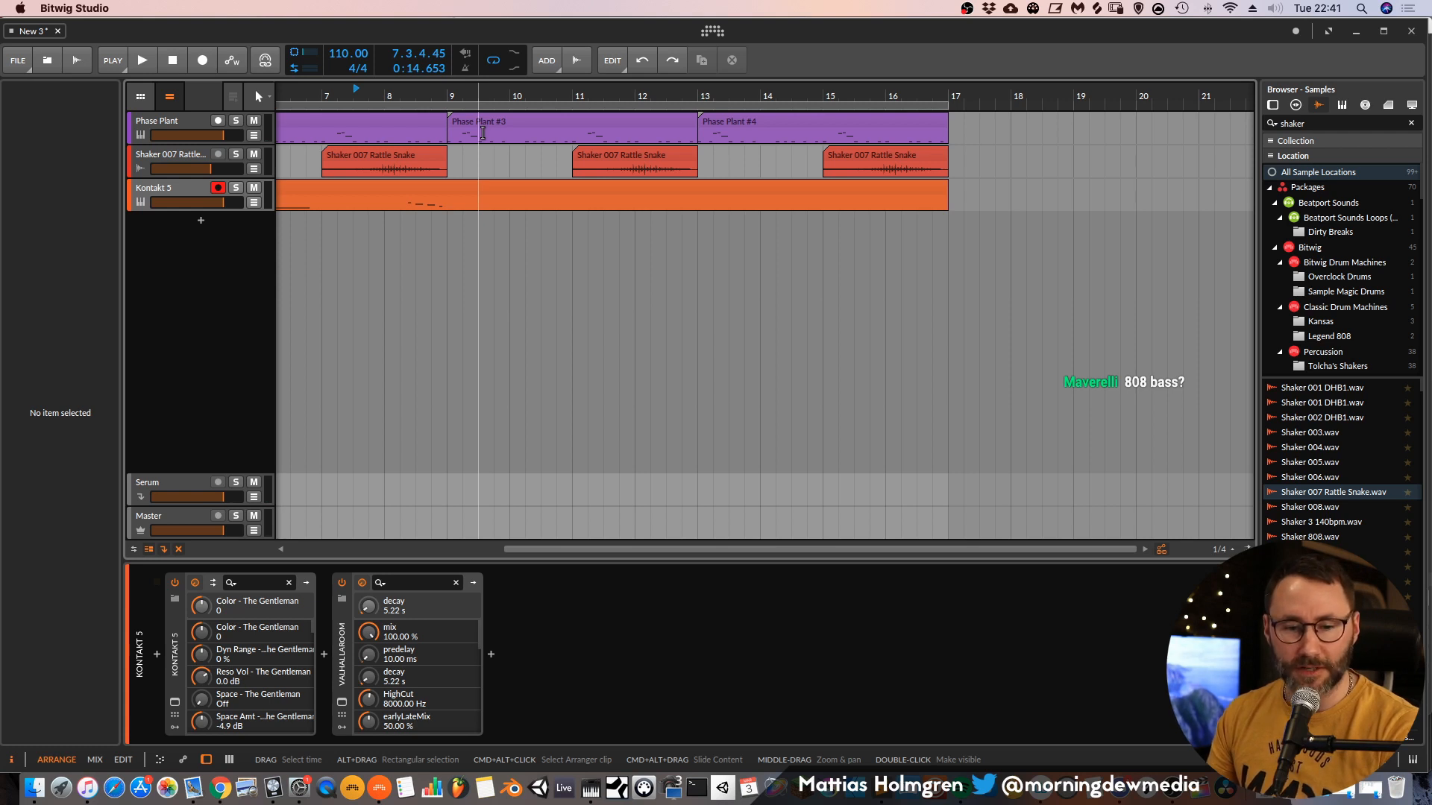
drag(511, 97, 613, 99)
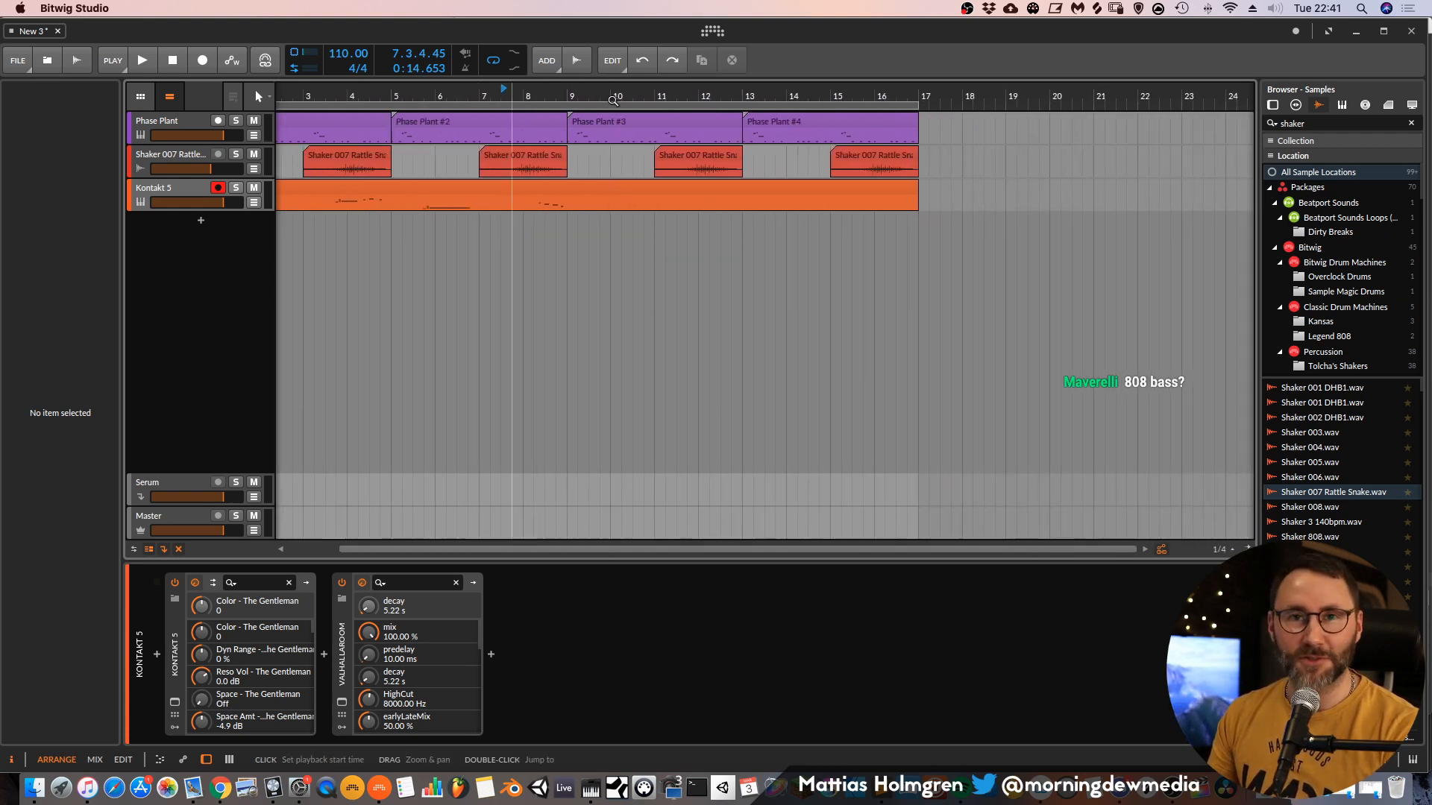
mouse_move(643, 97)
mouse_down()
mouse_move(680, 97)
mouse_move(652, 94)
mouse_up()
key(space)
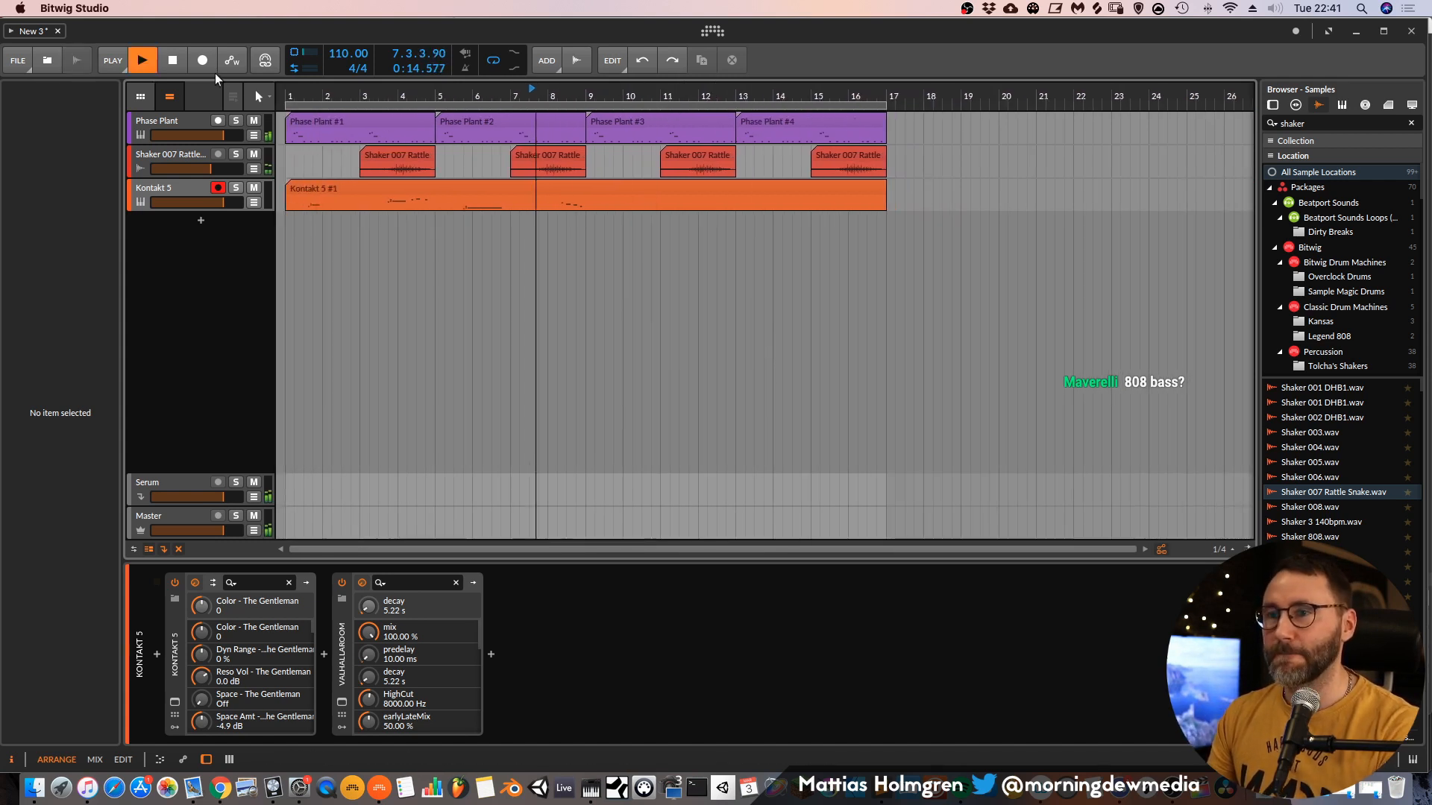
click(208, 61)
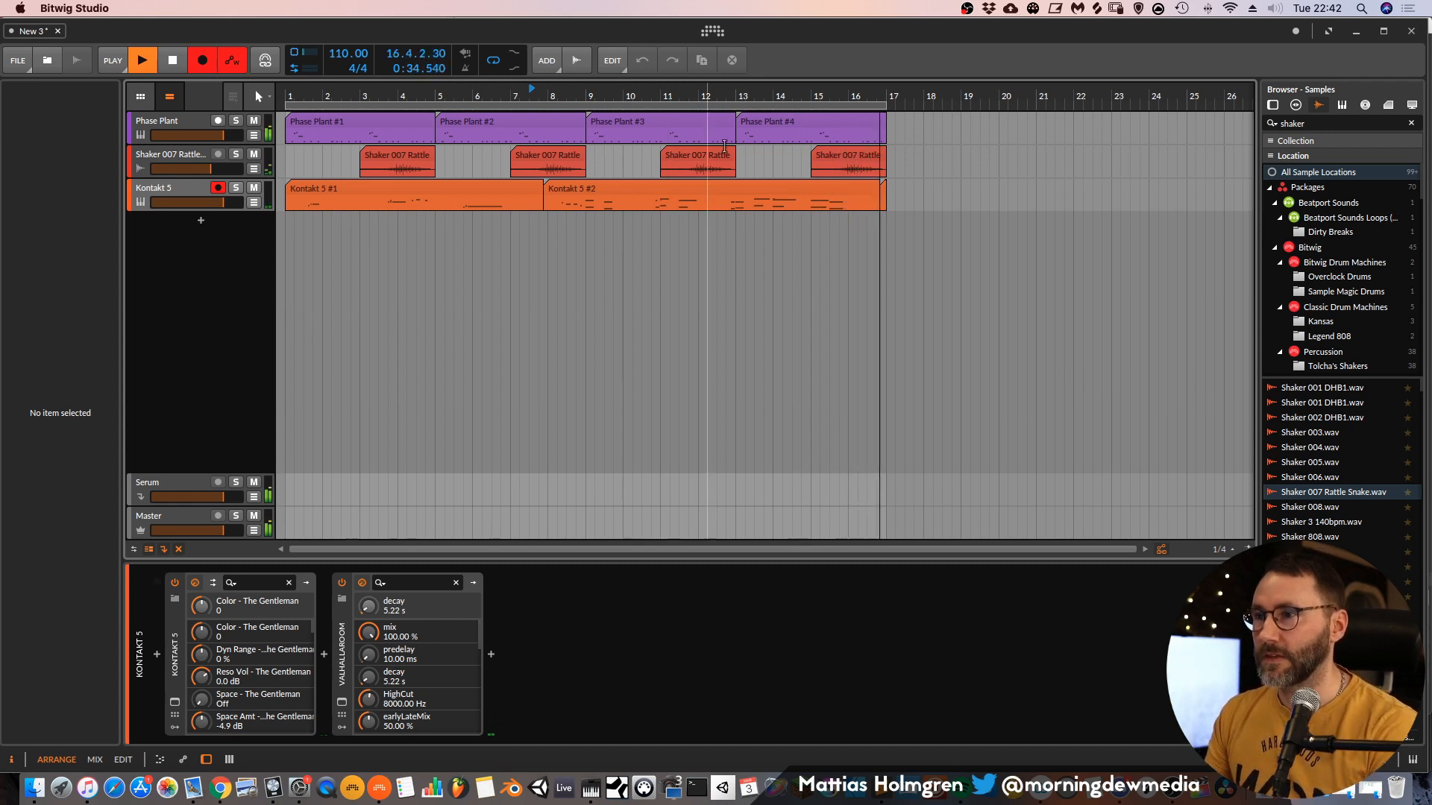
key(space)
Split the piano clip at bar 9 and duplicate all three tracks' clips from bars 9 to 16 into bars 17 to 24.
key(5)
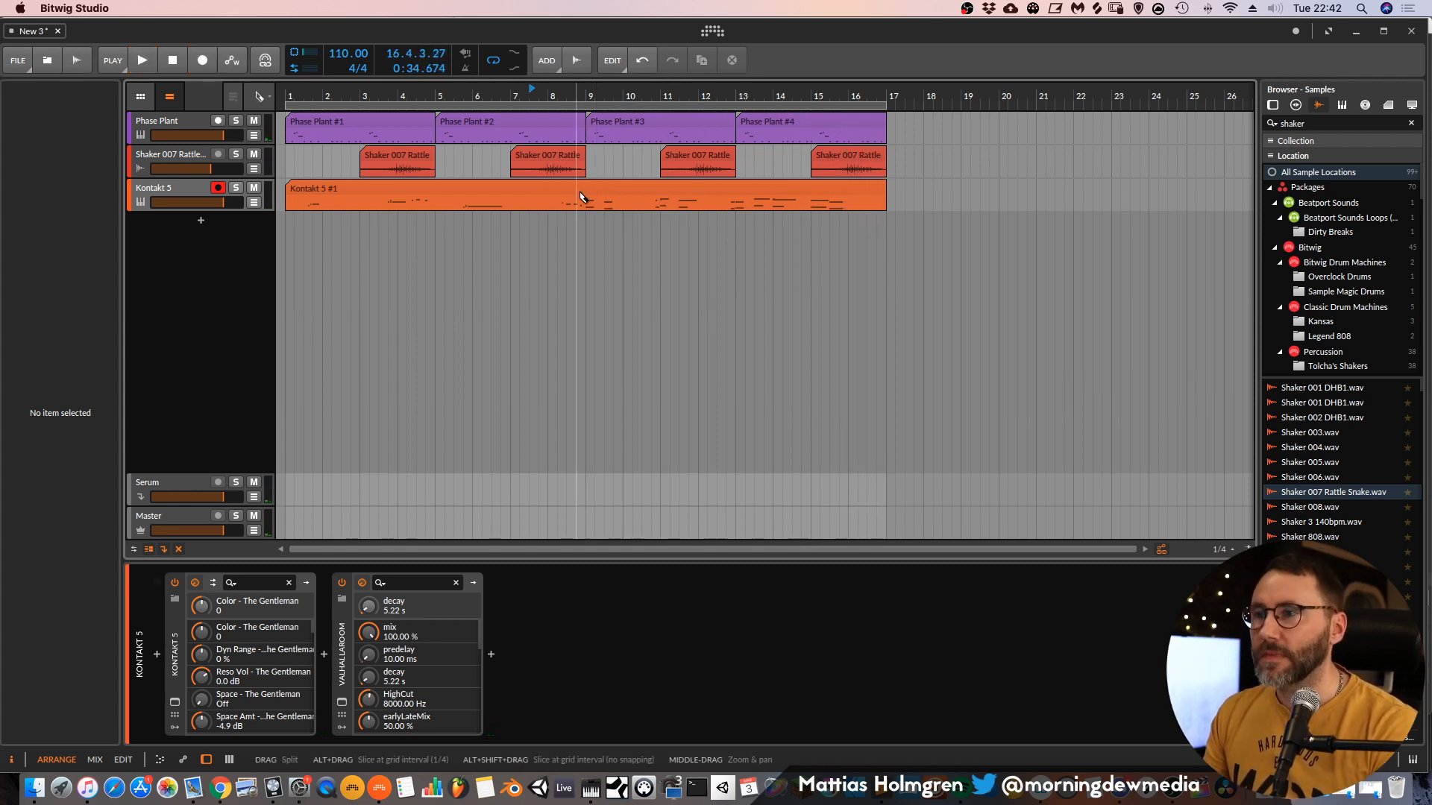
click(587, 198)
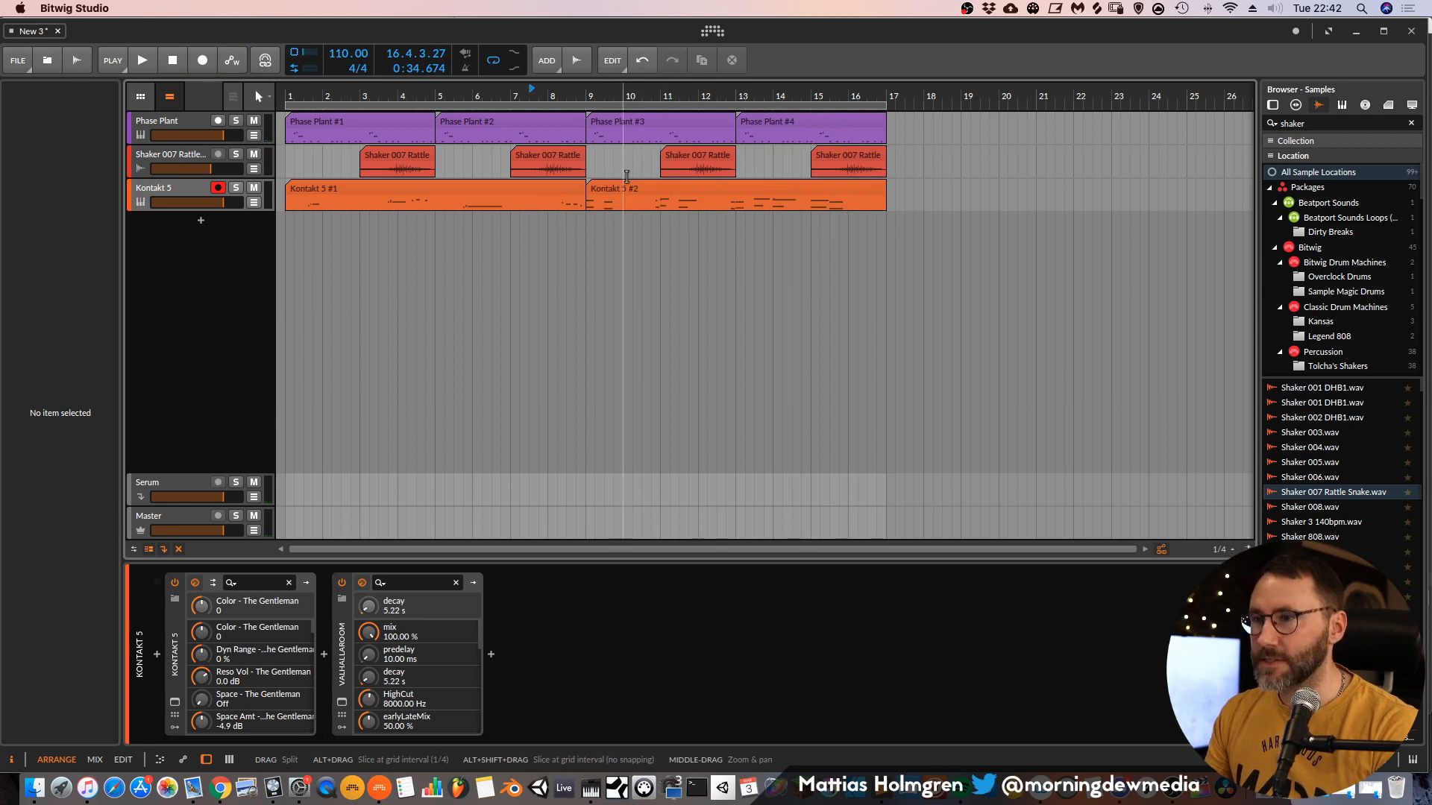
drag(901, 191, 598, 123)
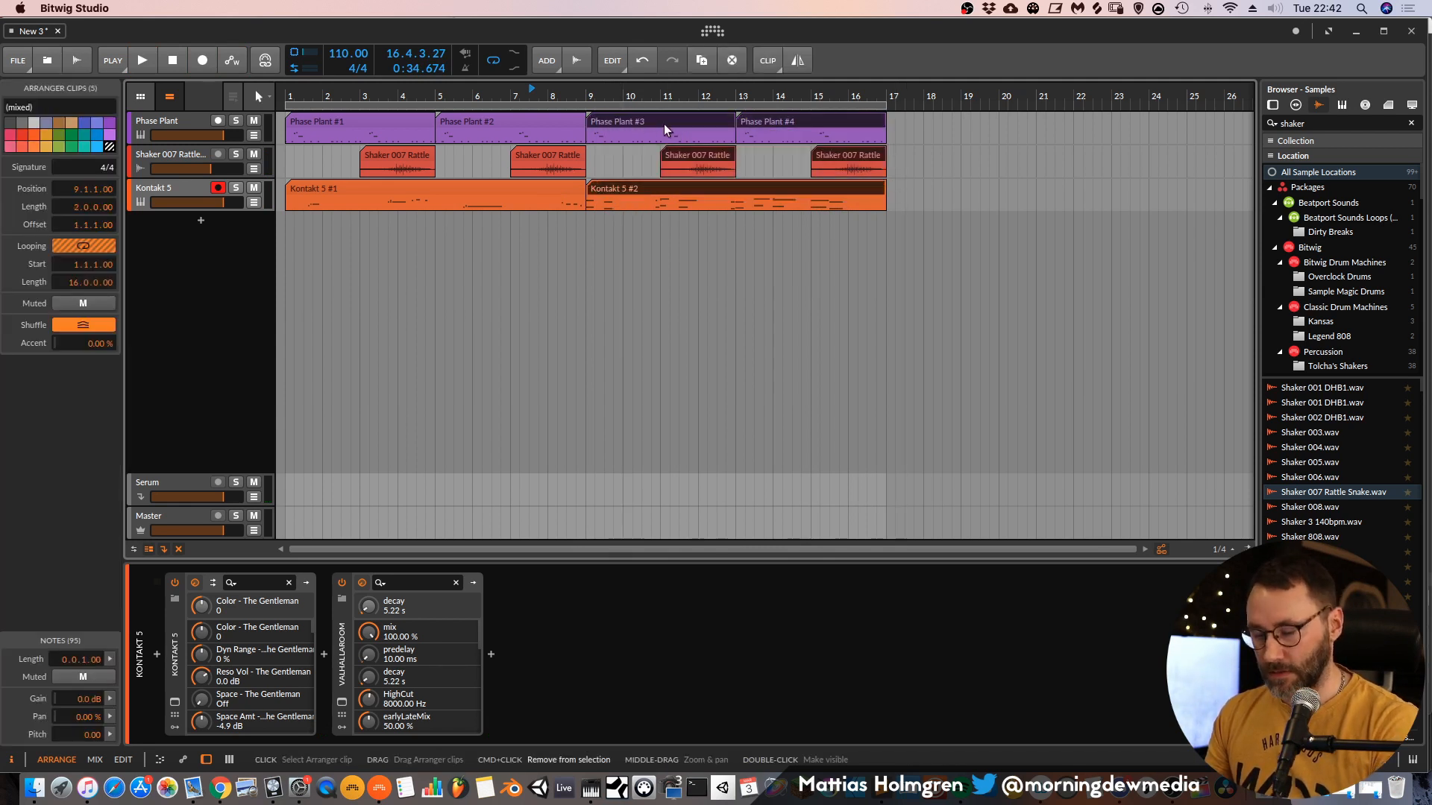
key(super+d)
Extend the arranger loop to 24 bars, covering the duplicated clips.
scroll(741, 132, down, 1)
drag(805, 98, 1048, 104)
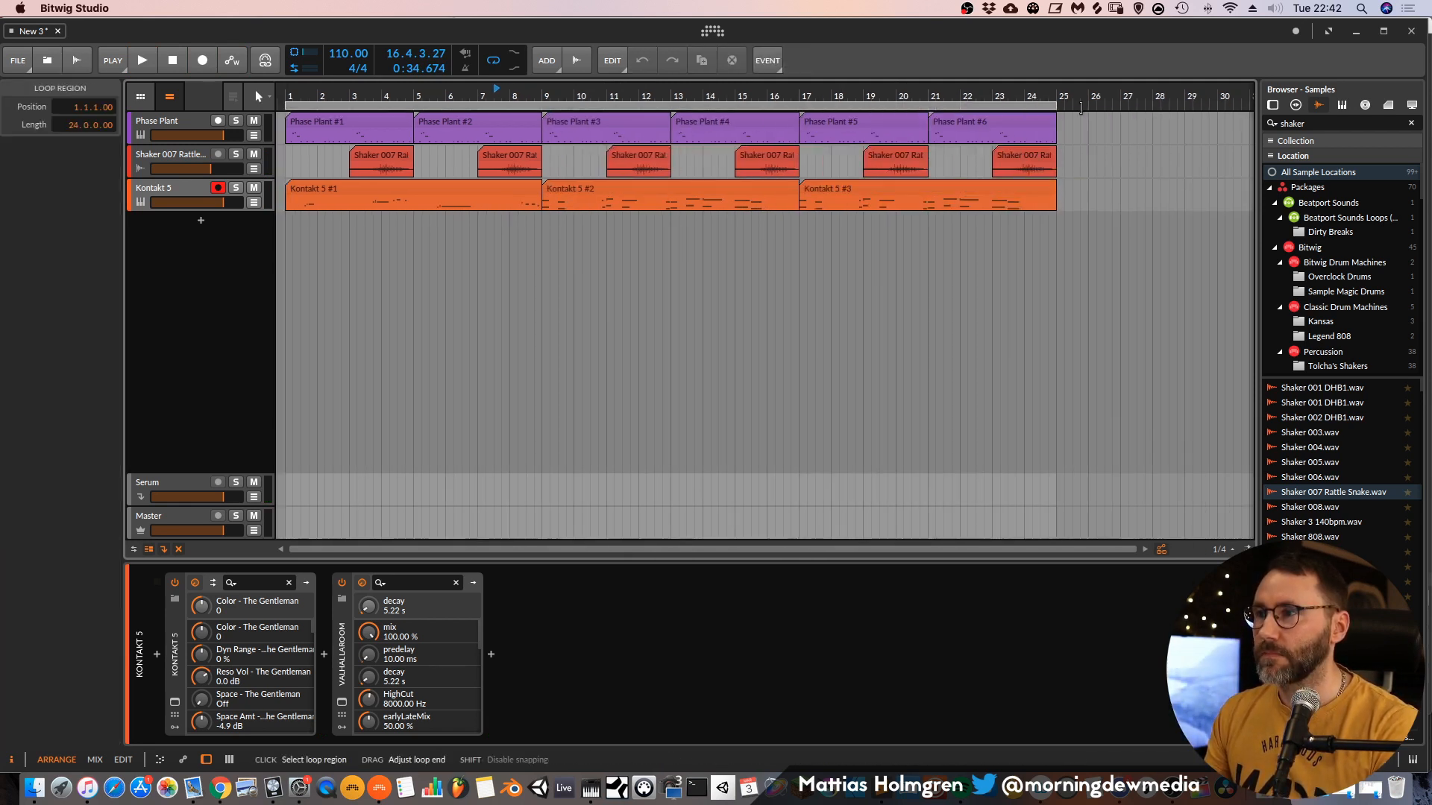
scroll(1053, 88, down, 1)
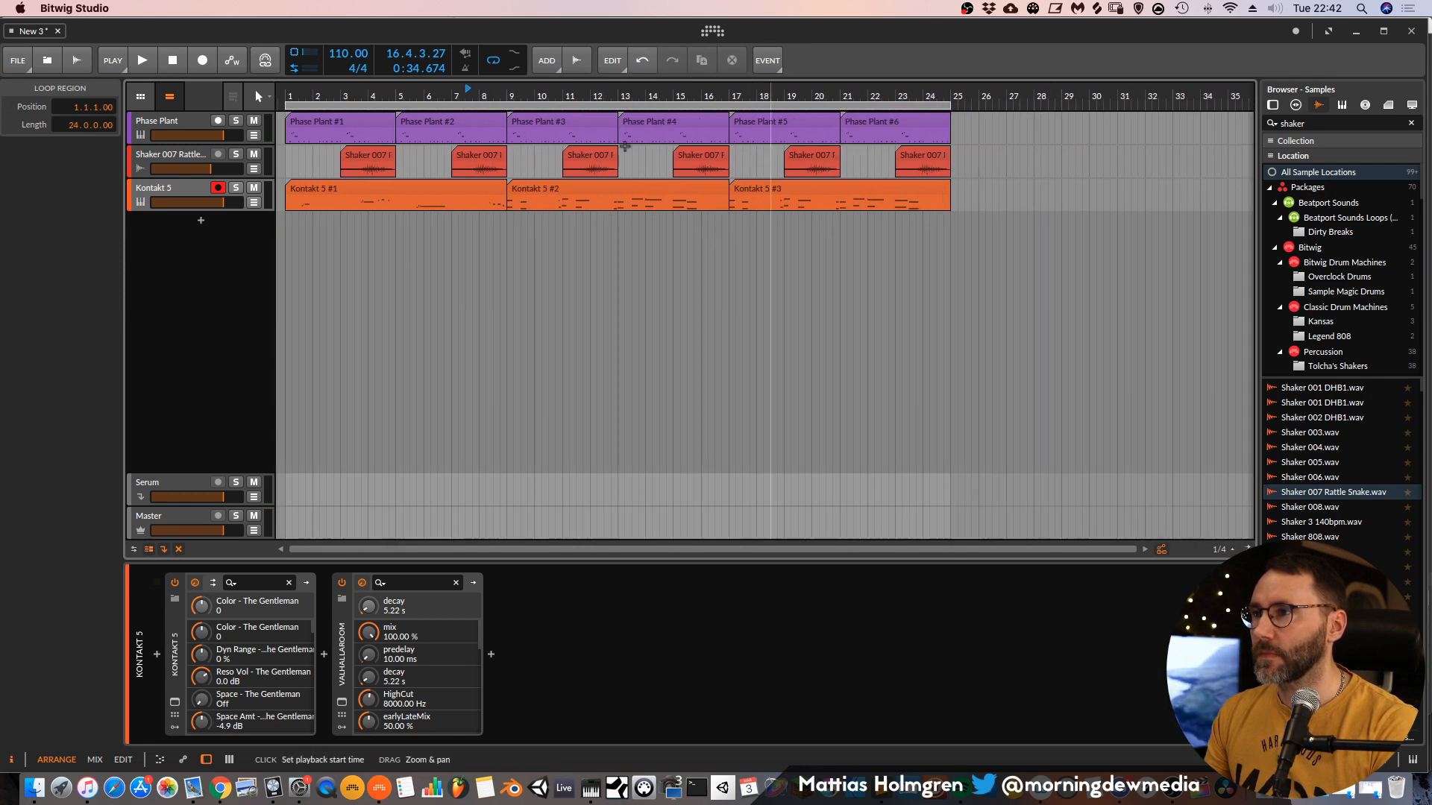
Play the extended arrangement from bar 1 and again from bar 12.
key(space)
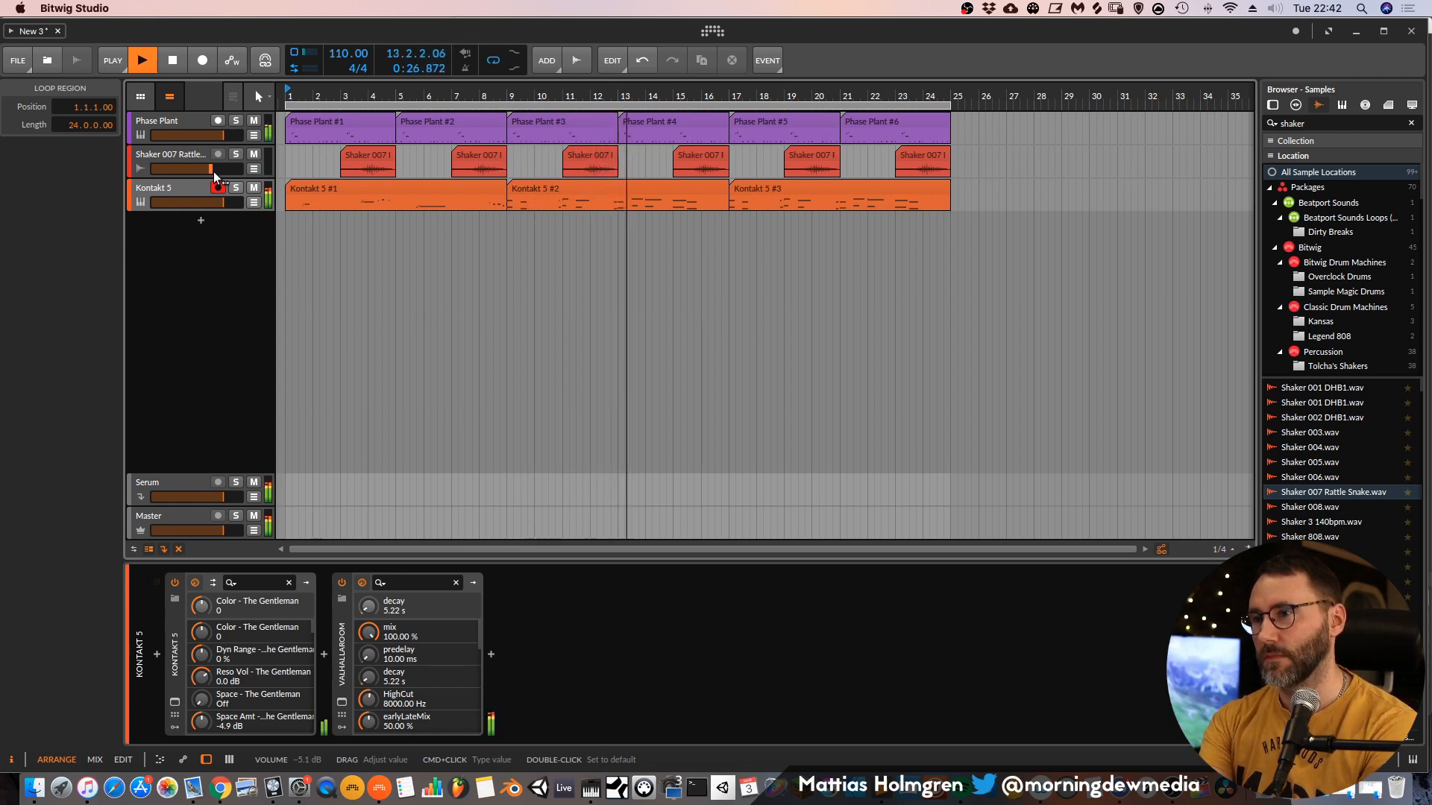
key(space)
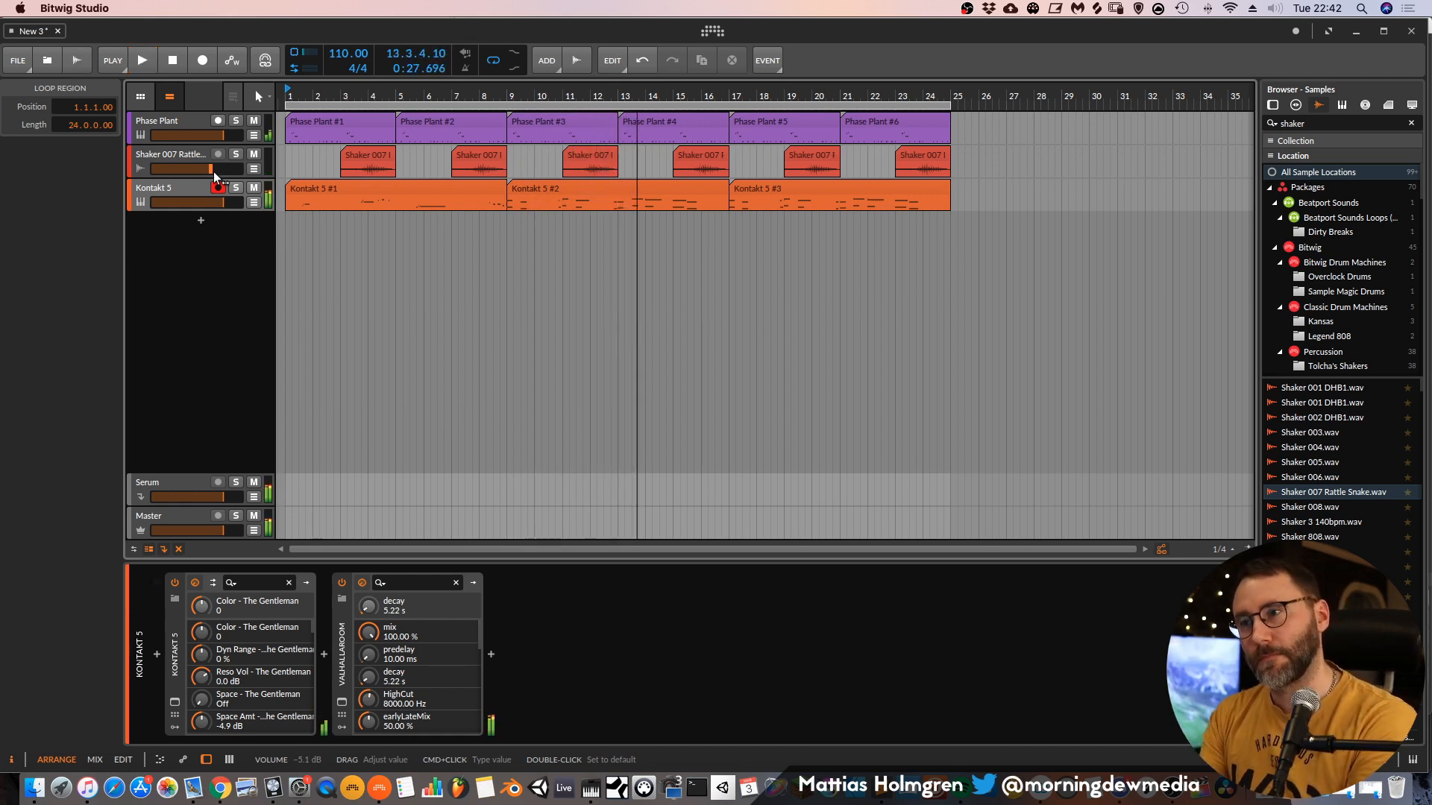
key(space)
click(589, 95)
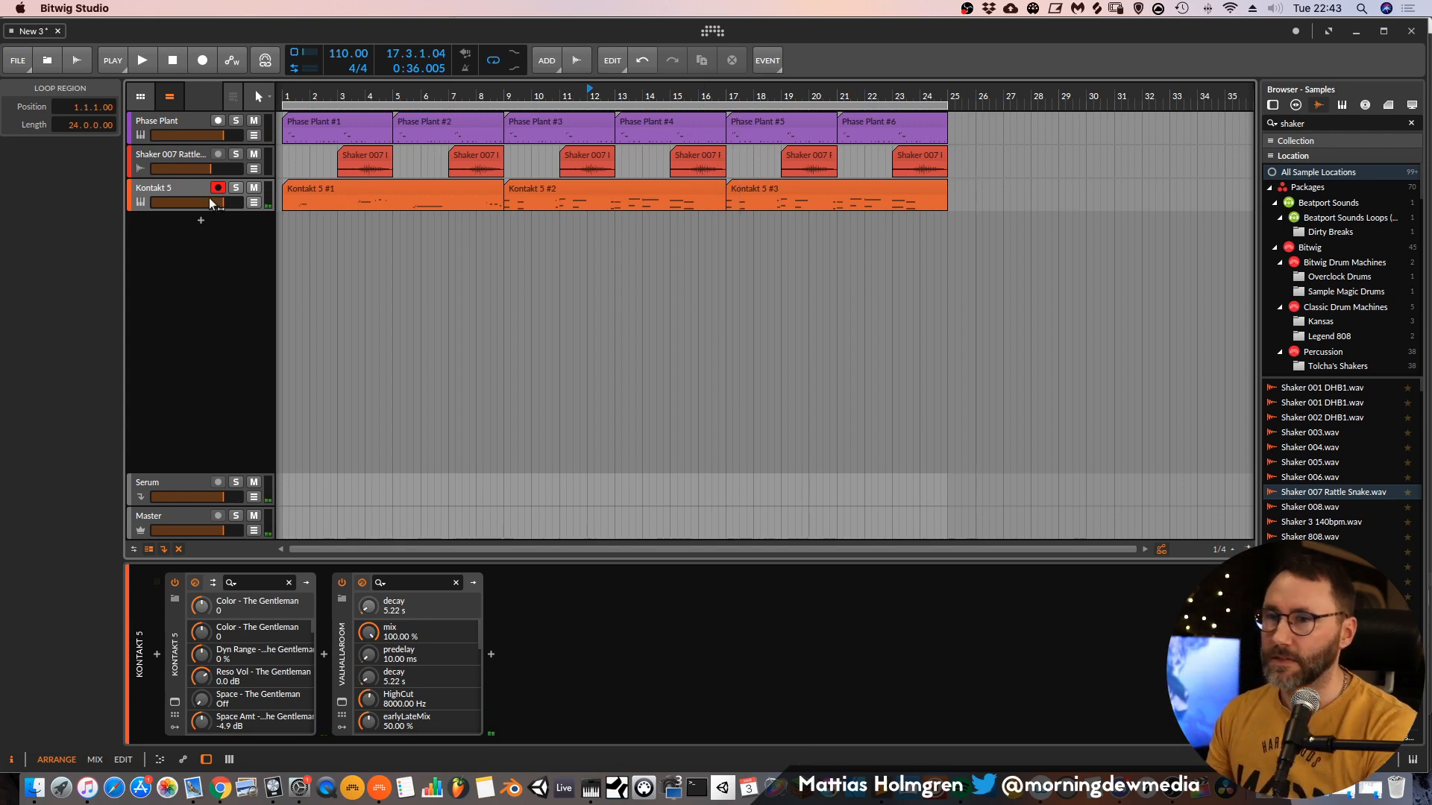
Add an instrument track below Kontakt 5 and load the Zebra2 synth onto it.
click(200, 221)
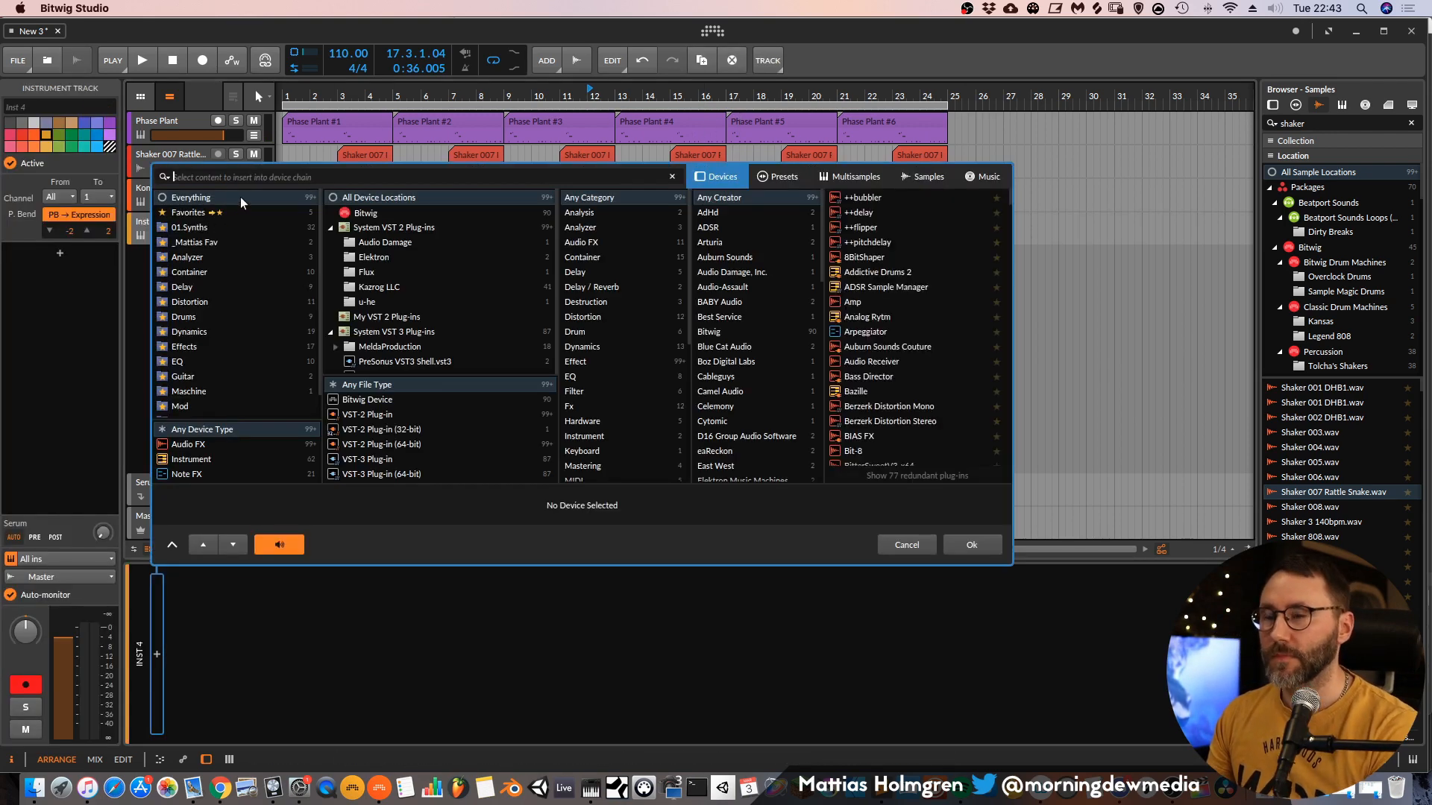
text(zebra)
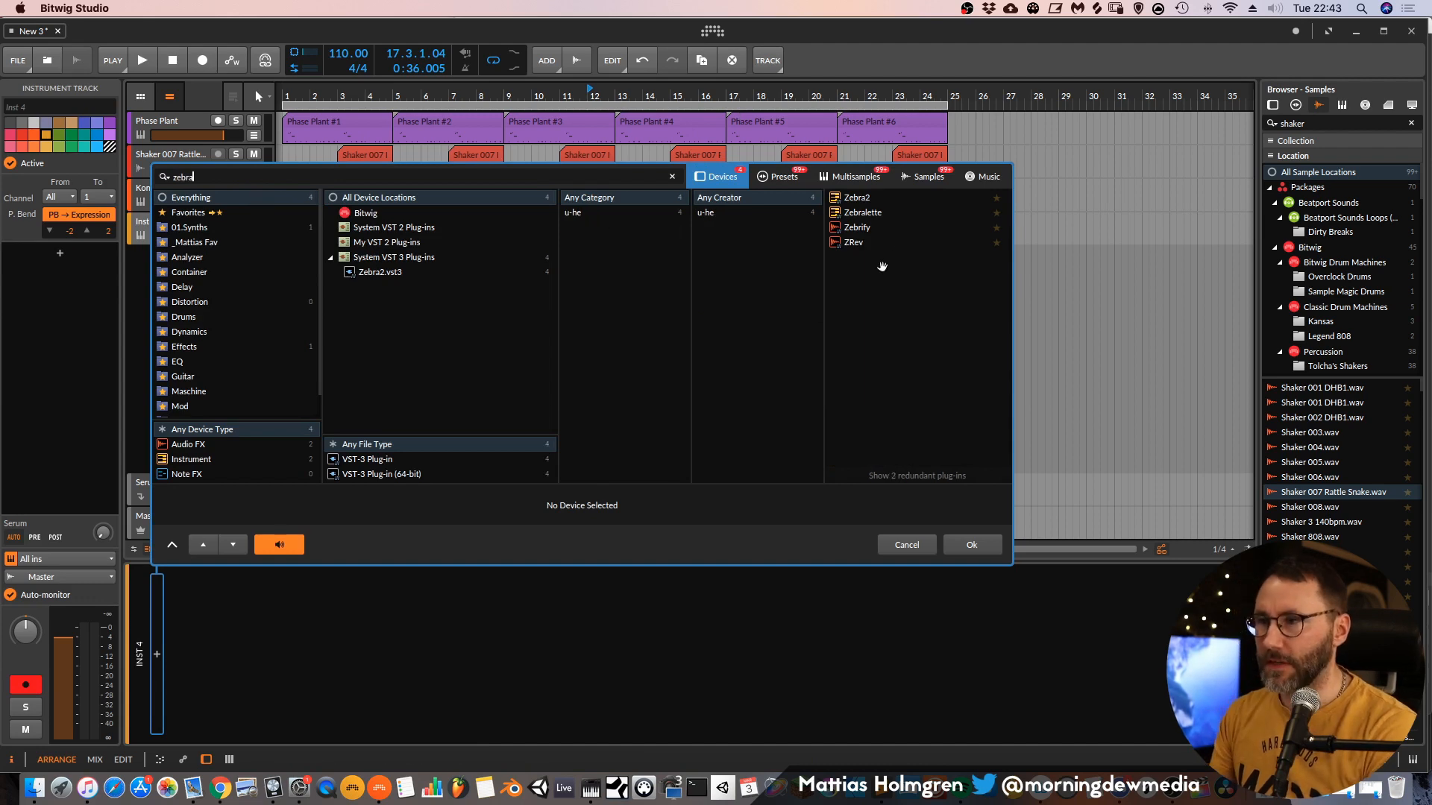
double_click(878, 198)
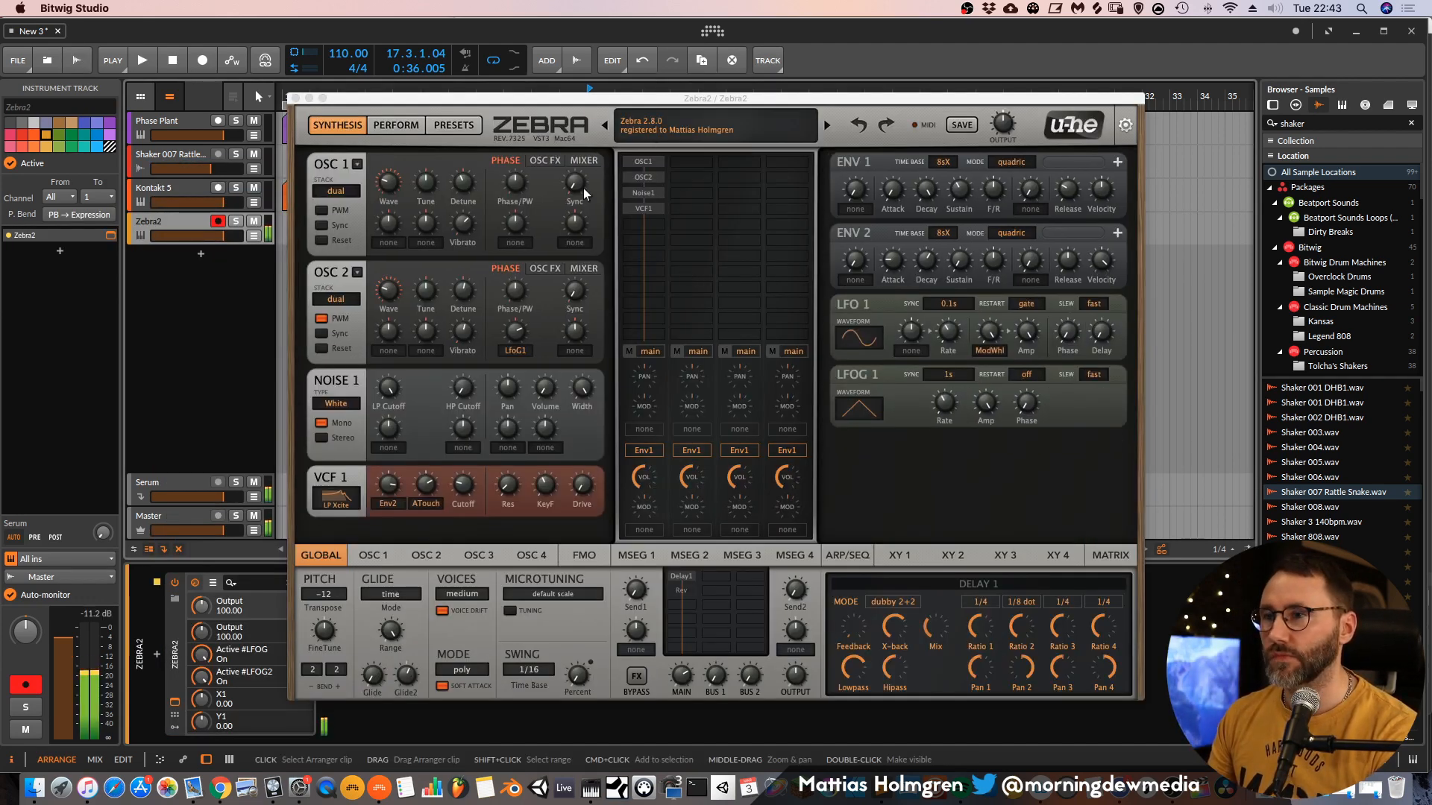
Look through Zebra2's Perform and Presets views and bring up the wave editor of oscillator 1.
click(396, 124)
click(454, 125)
click(395, 125)
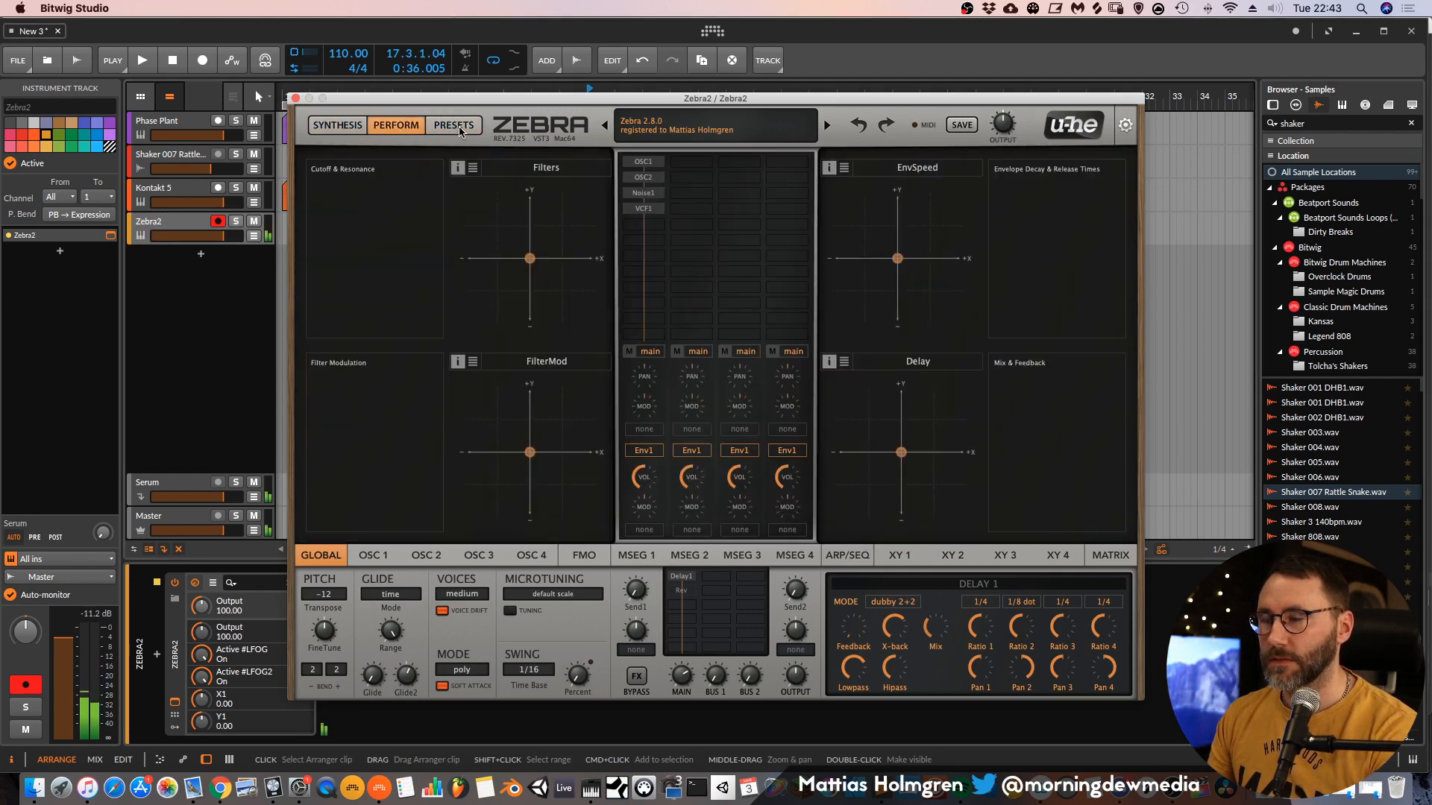
click(658, 161)
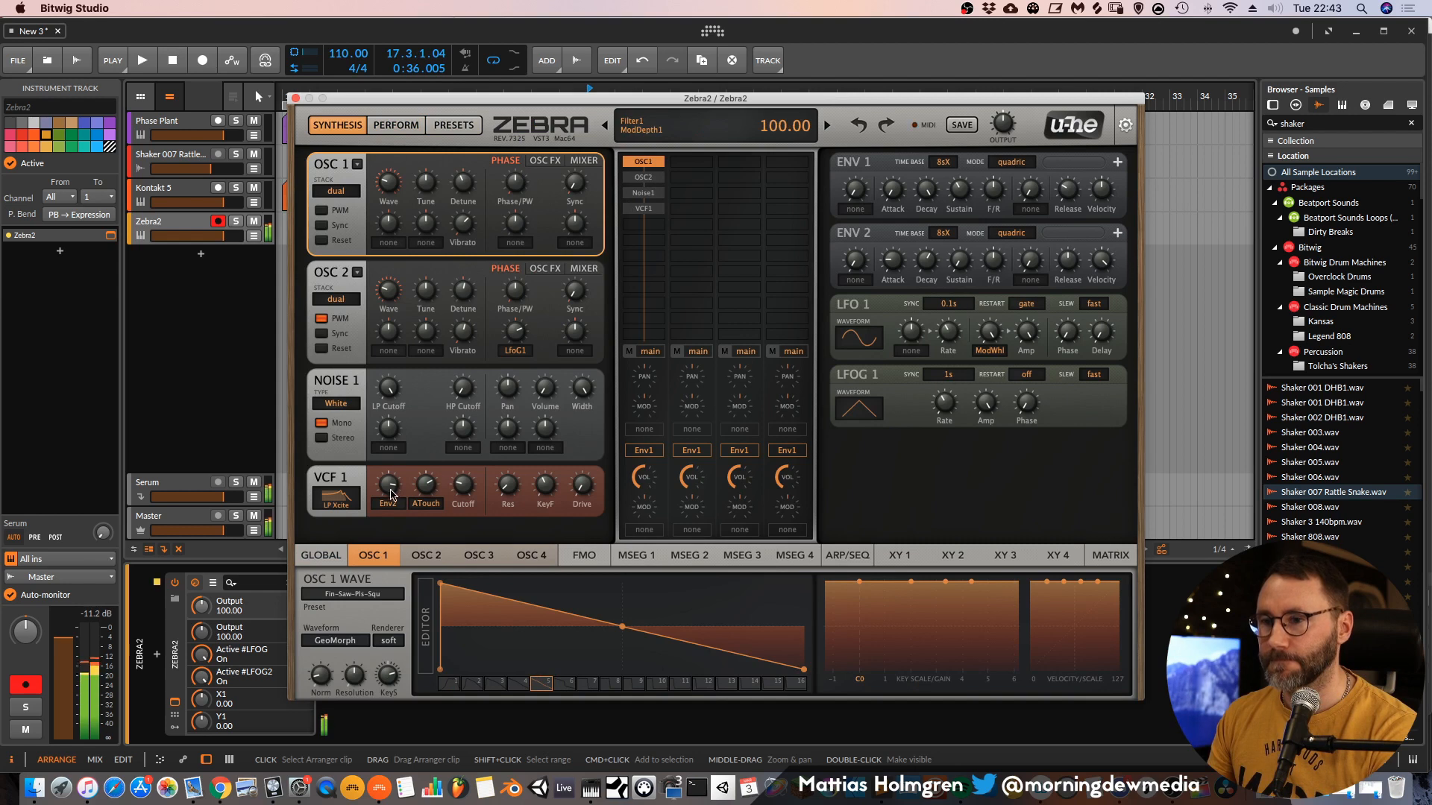
Set VCF 1's Env2 modulation depth to 28 and its ATouch depth to 0, closing the Zebra2 window.
drag(390, 494, 388, 511)
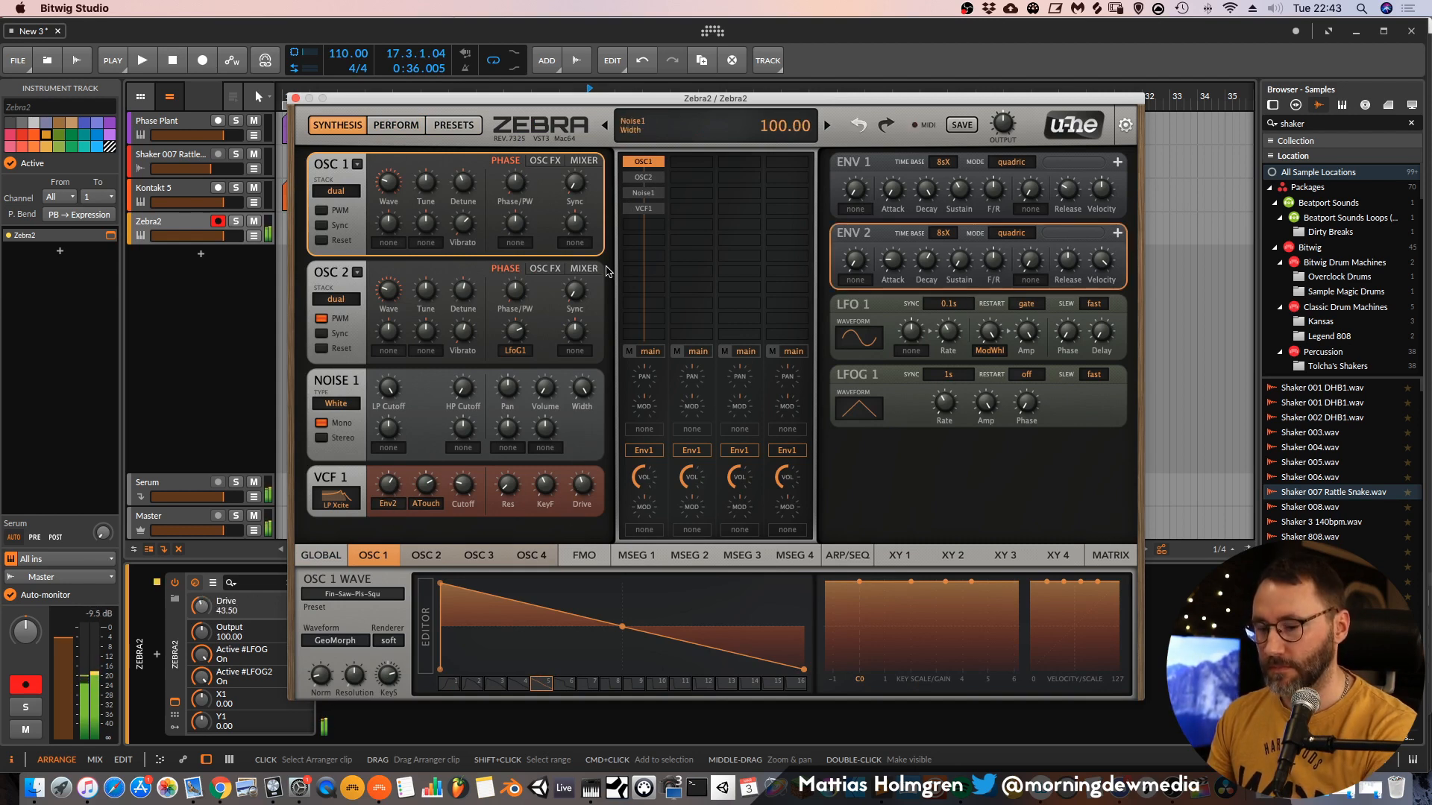
drag(438, 486, 428, 508)
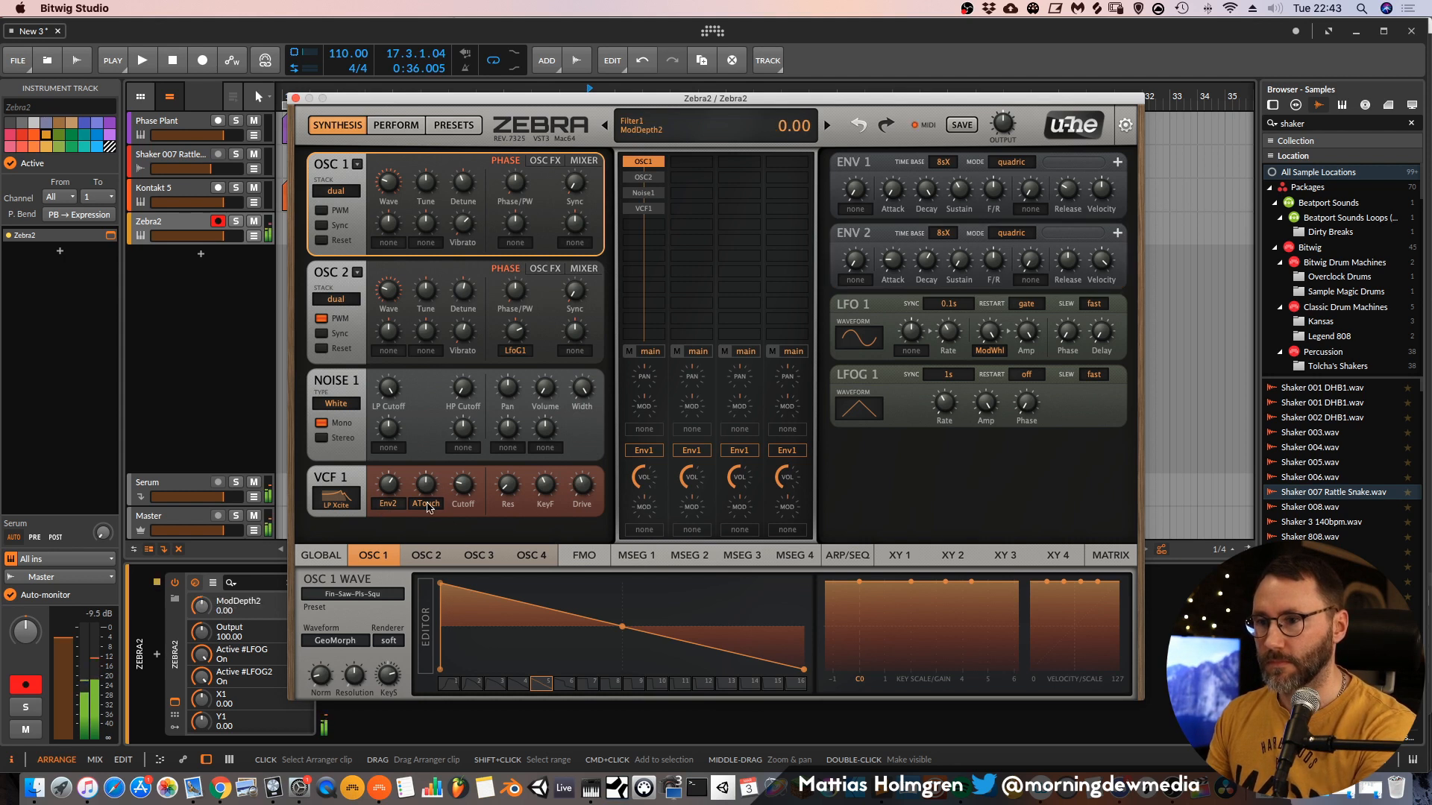
click(389, 491)
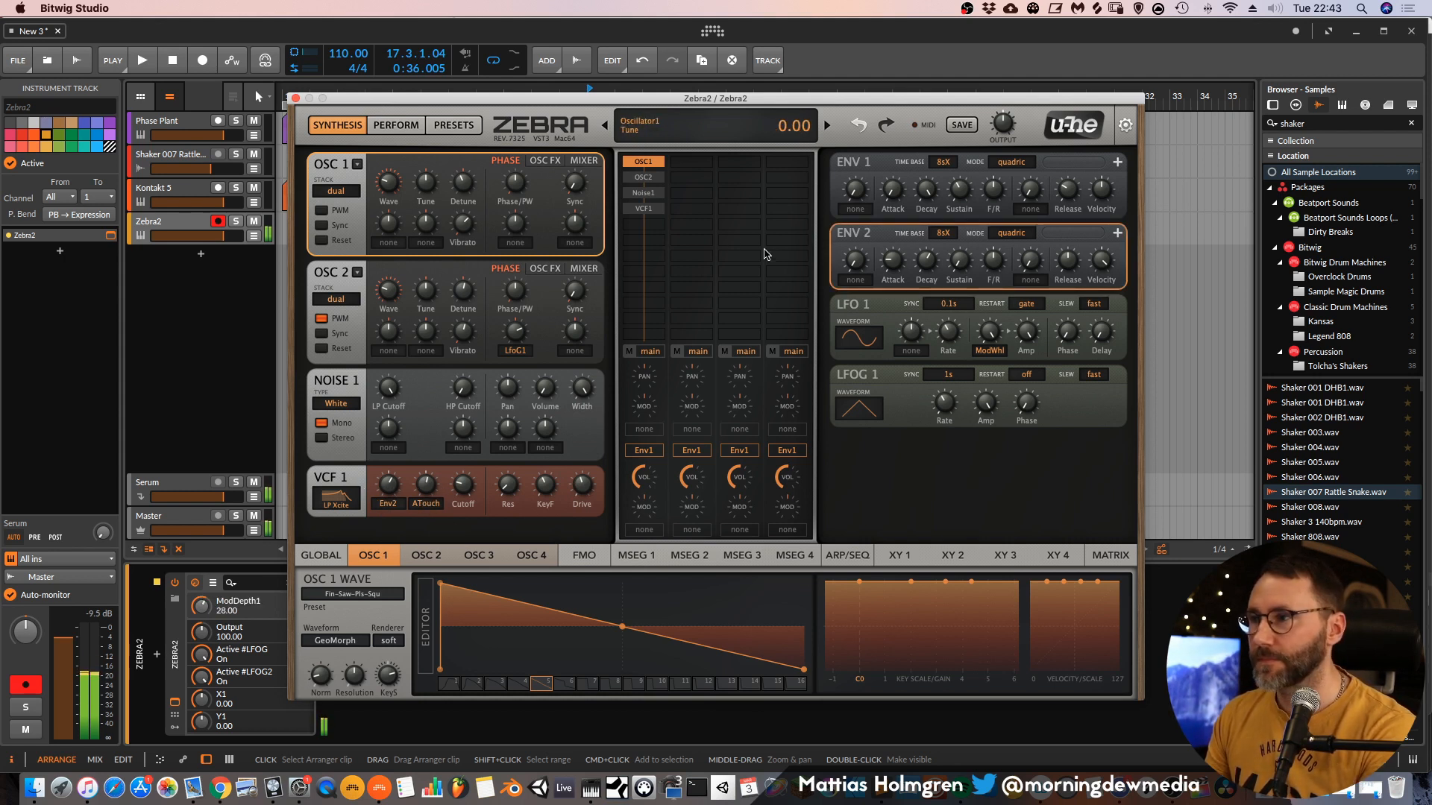
click(297, 100)
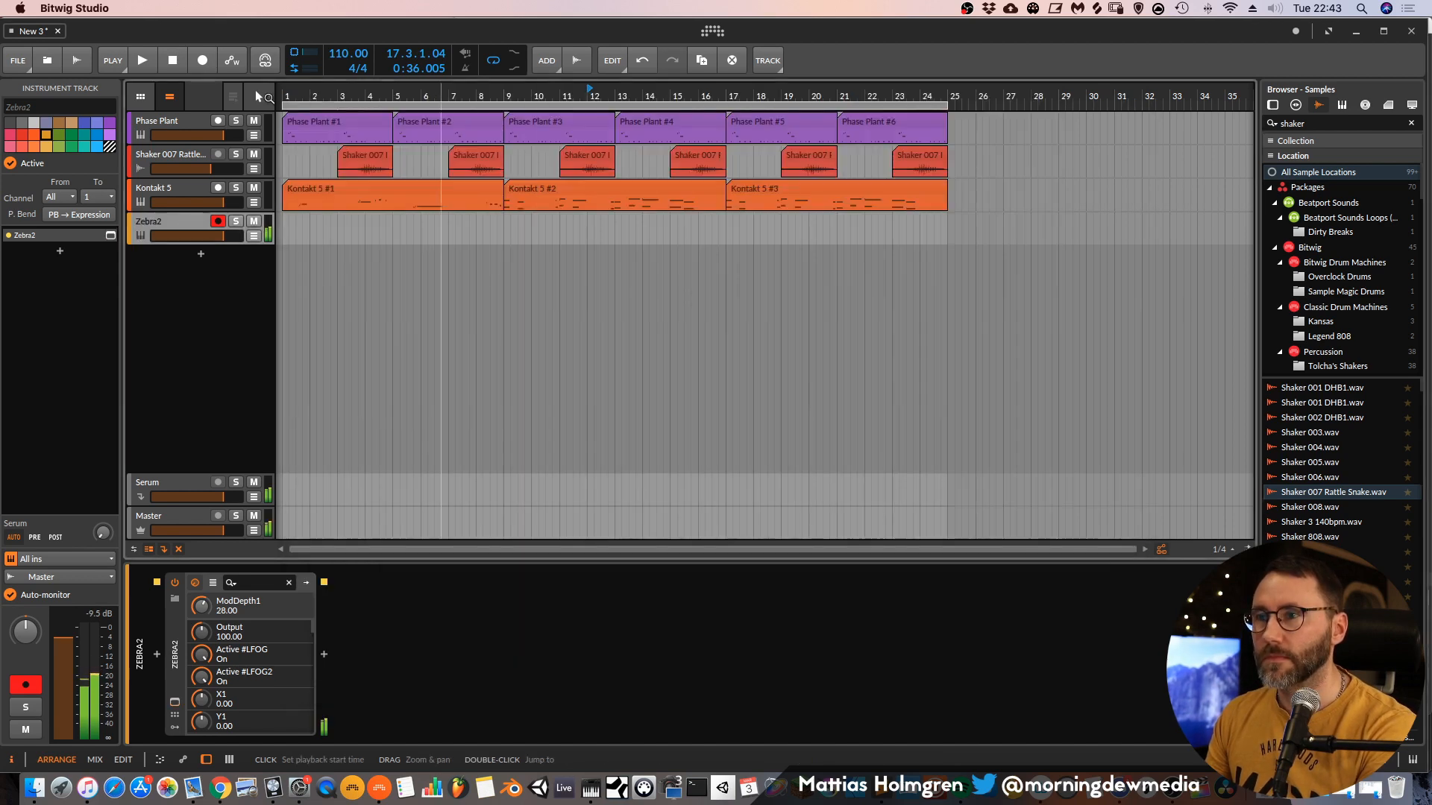
Raise the Zebra2 track's volume to +2.5 dB and insert the Kilohearts kHs Dynamics effect after the synth.
drag(227, 235, 234, 235)
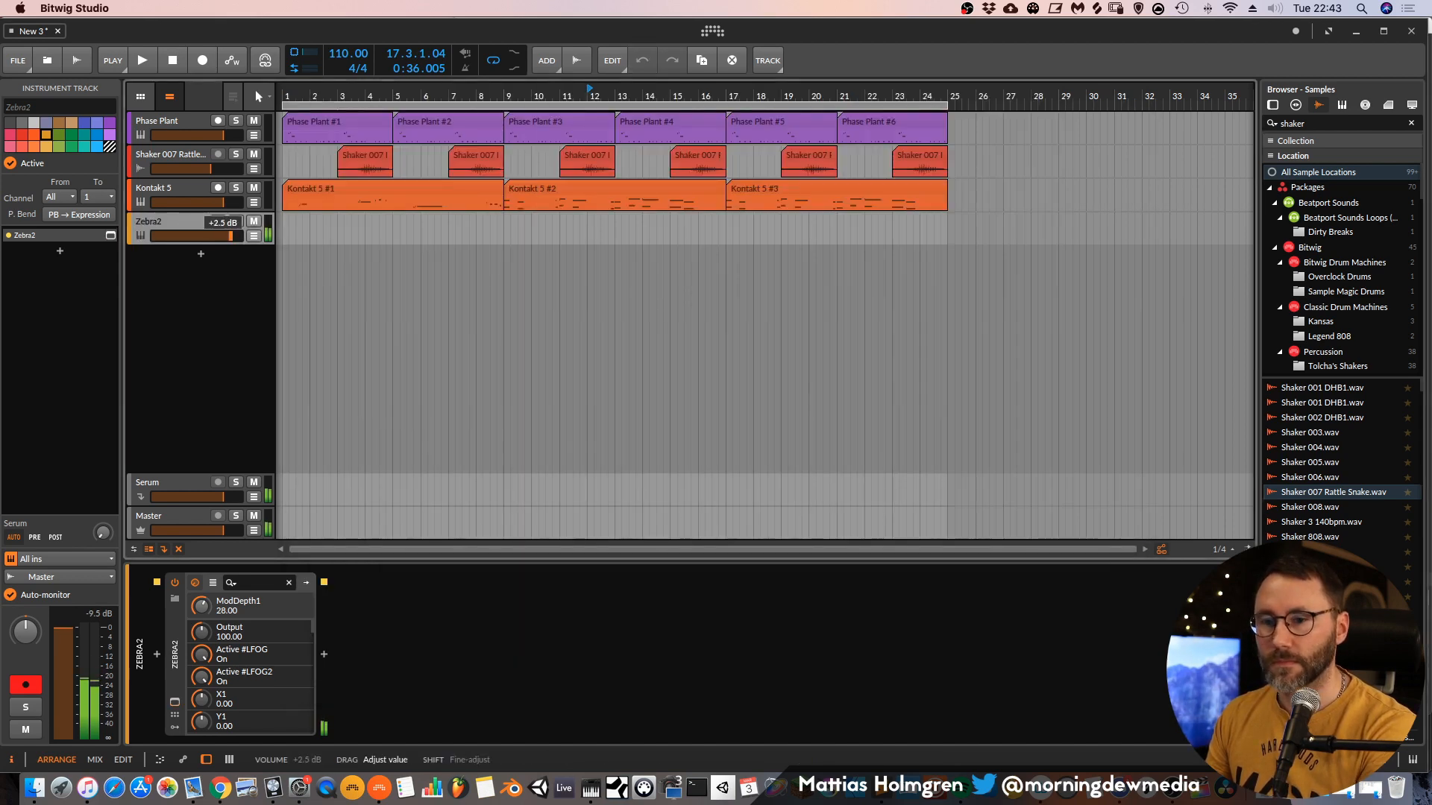
click(324, 654)
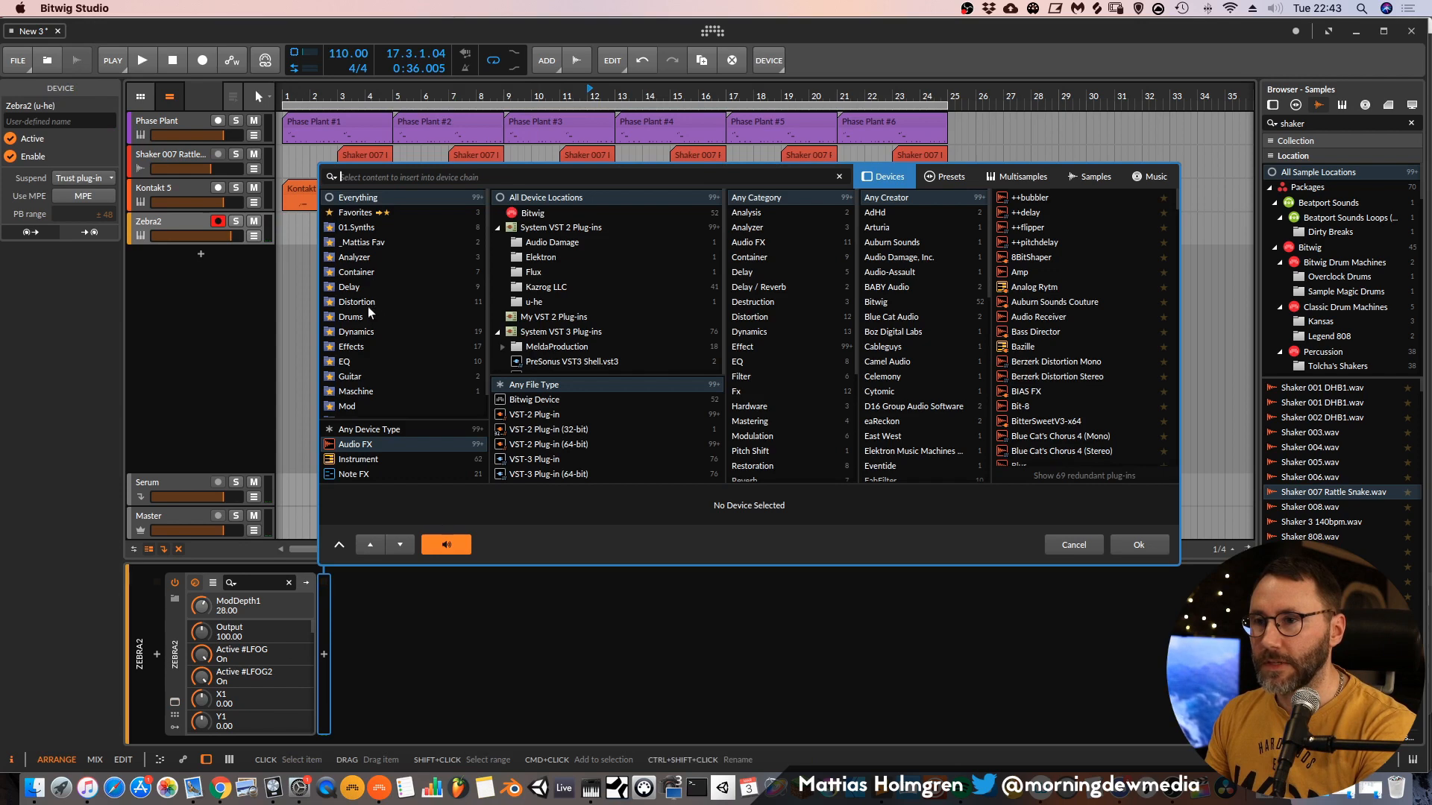
click(371, 330)
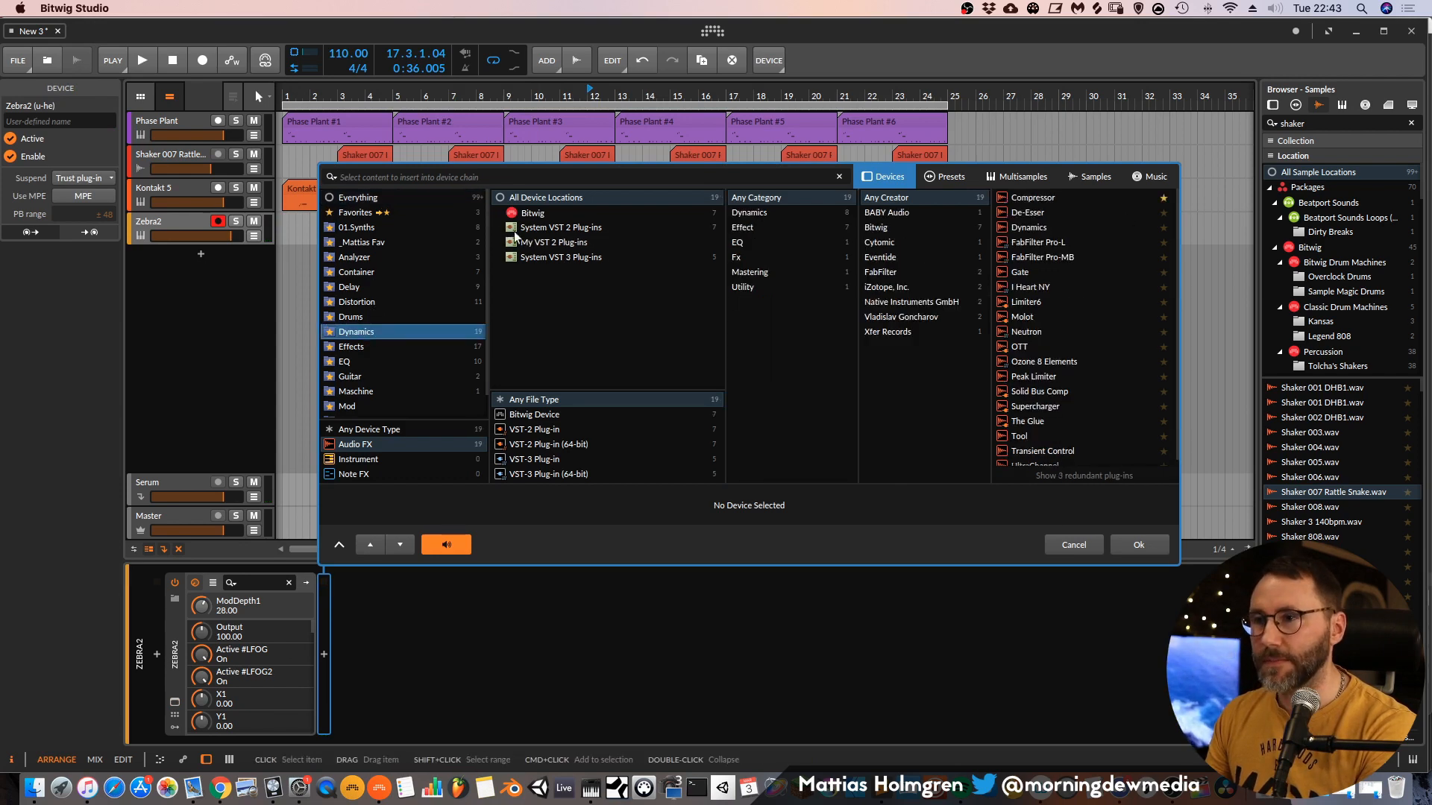
click(413, 196)
scroll(938, 388, down, 10)
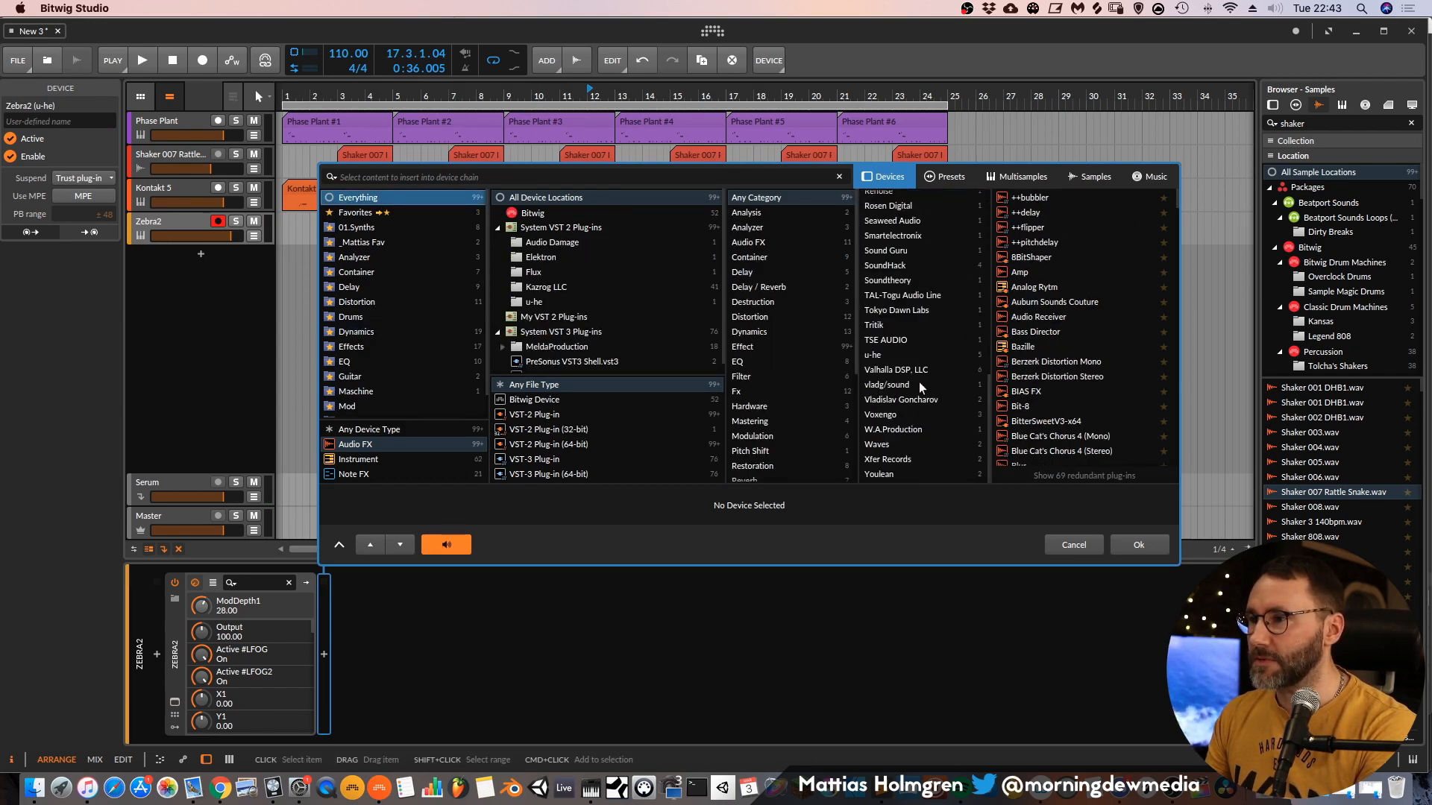
scroll(896, 350, up, 5)
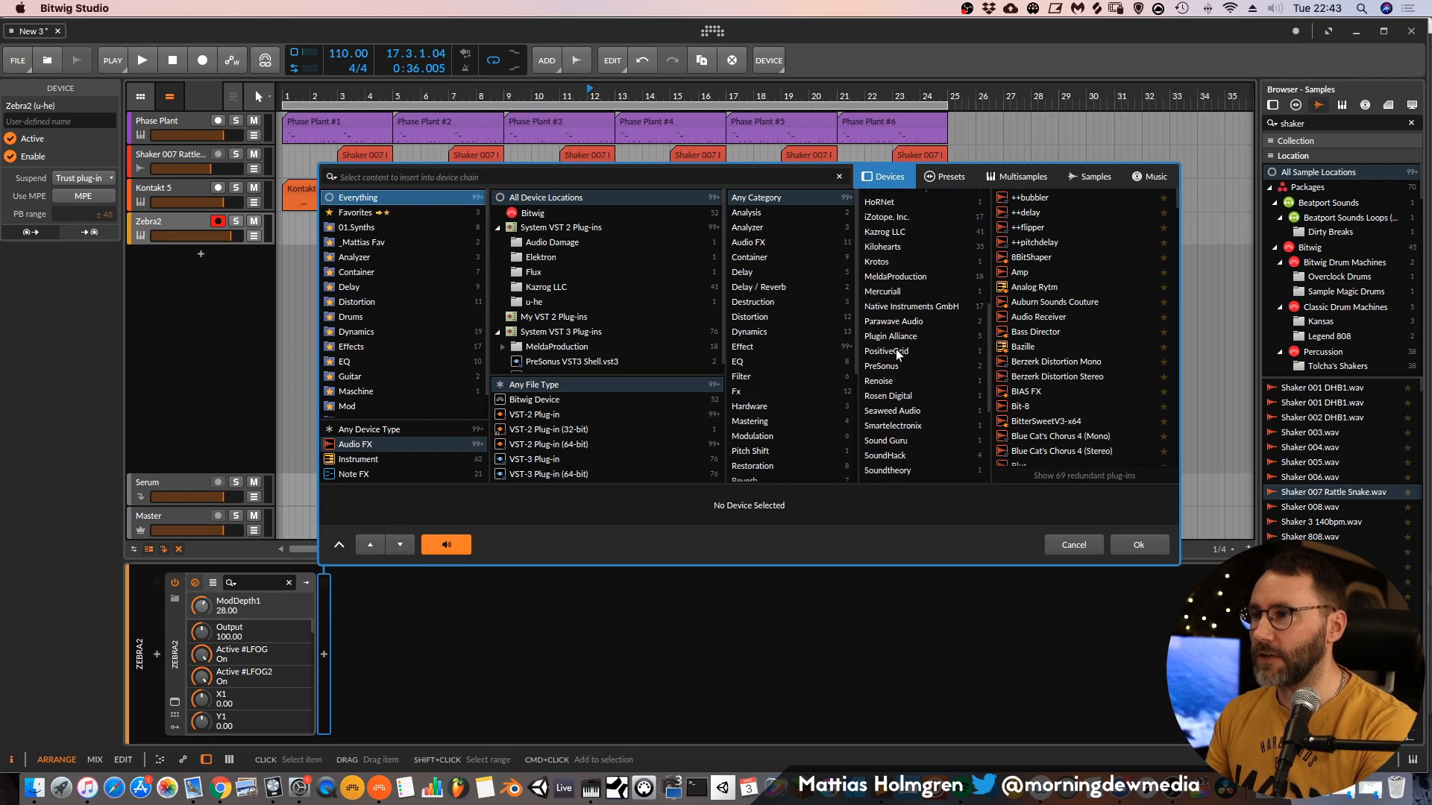
click(895, 246)
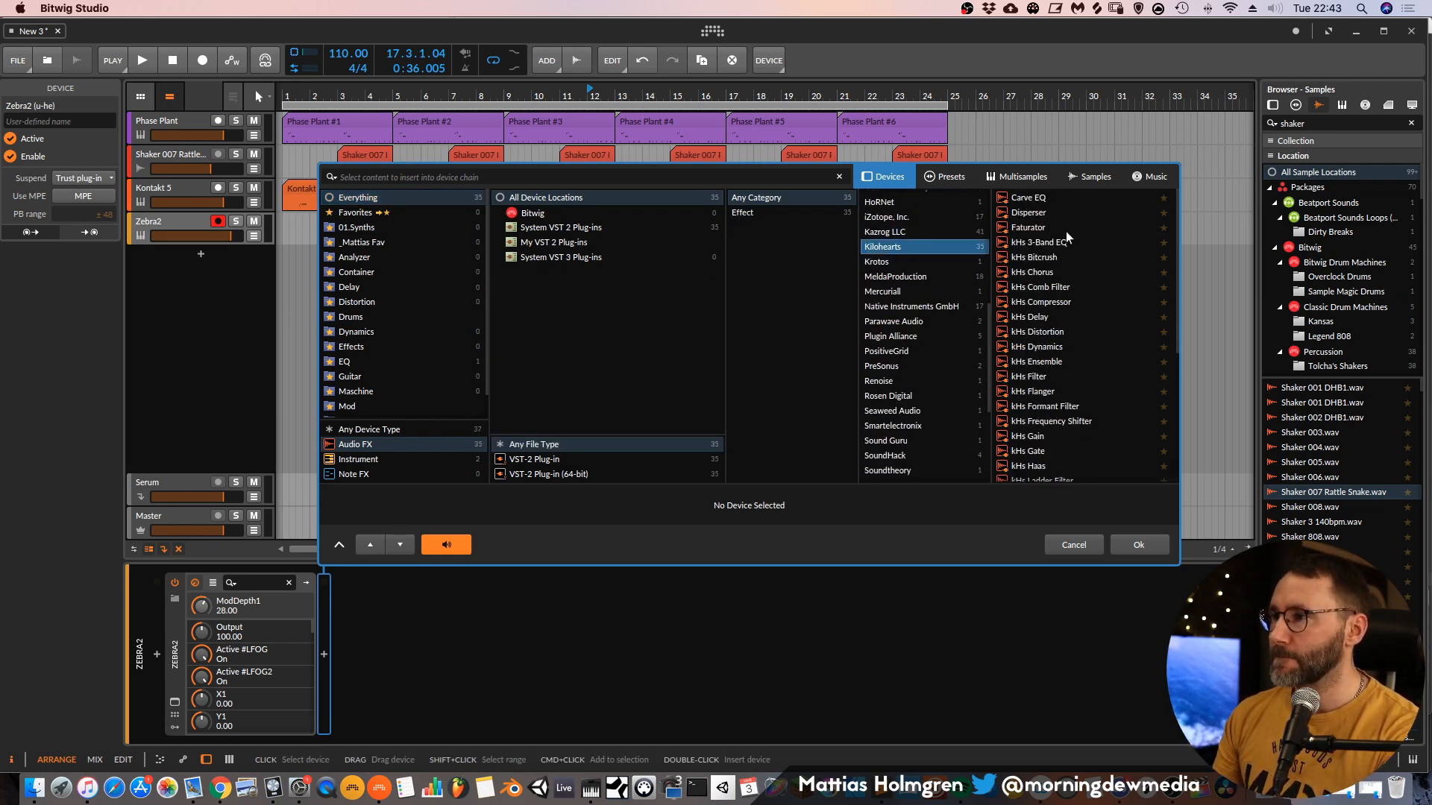
click(1037, 347)
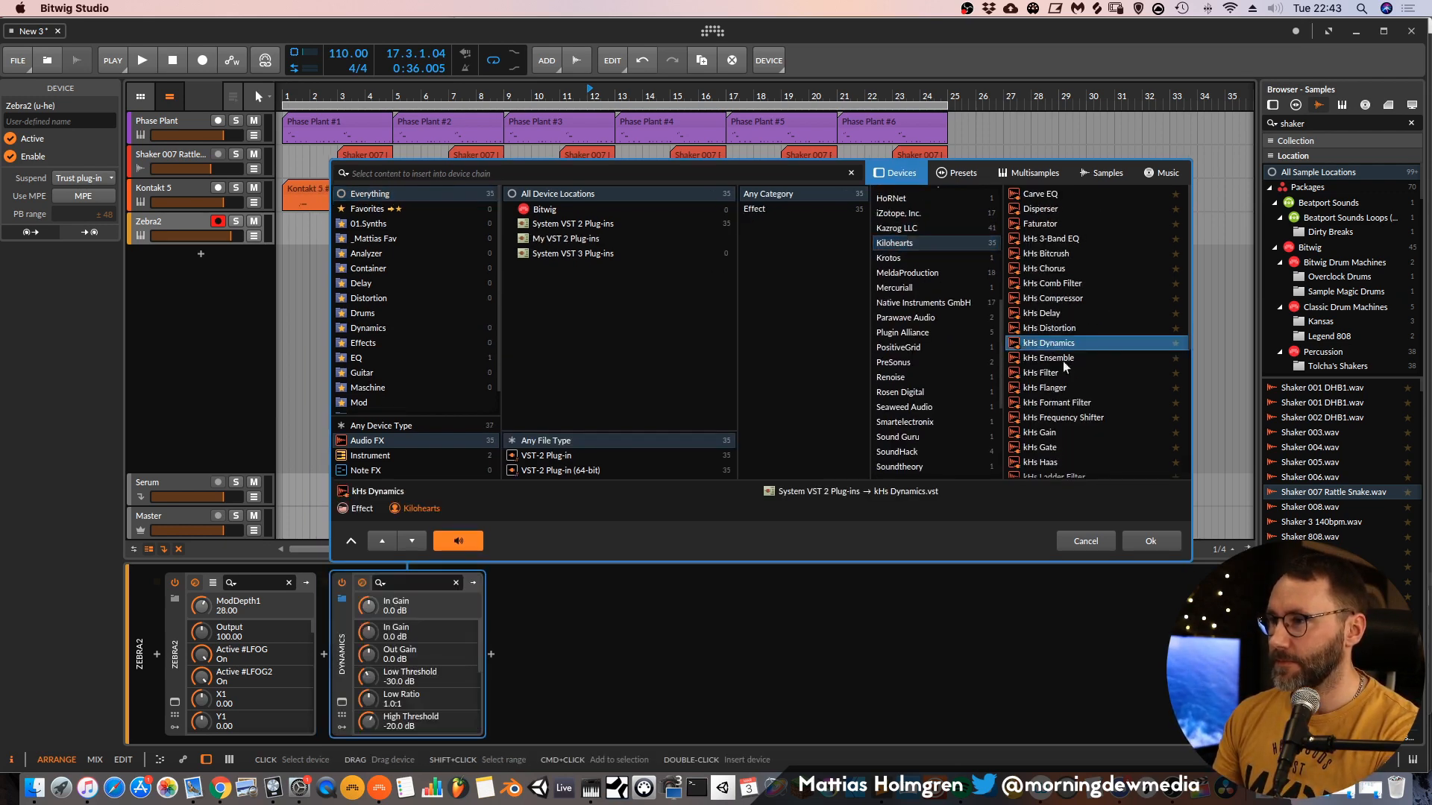
click(1156, 539)
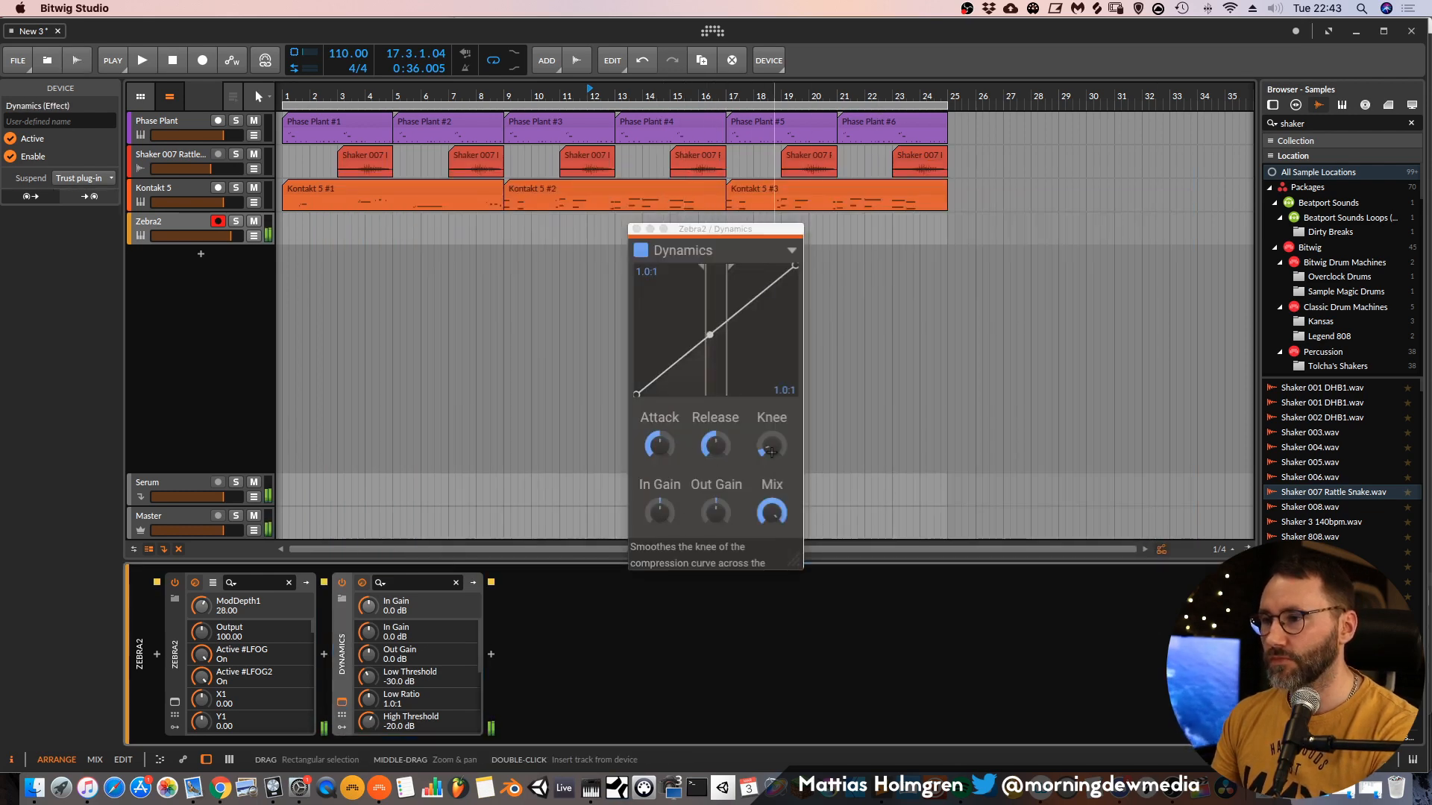
Set Dynamics to a 4.5:1 high ratio, thresholds of -33.6 and -23.6 dB, and 5.8 dB output gain.
drag(795, 267, 796, 284)
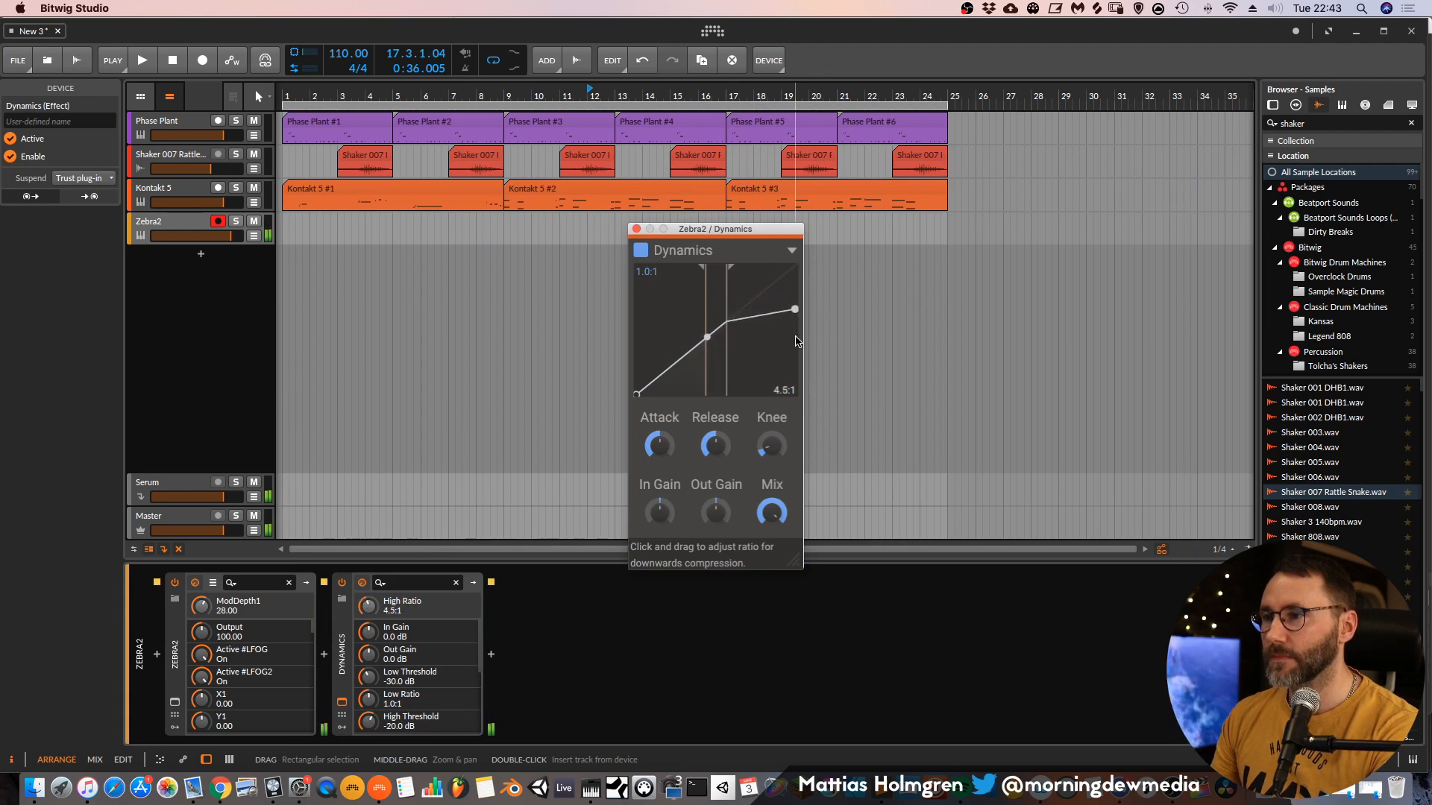
drag(711, 331, 703, 331)
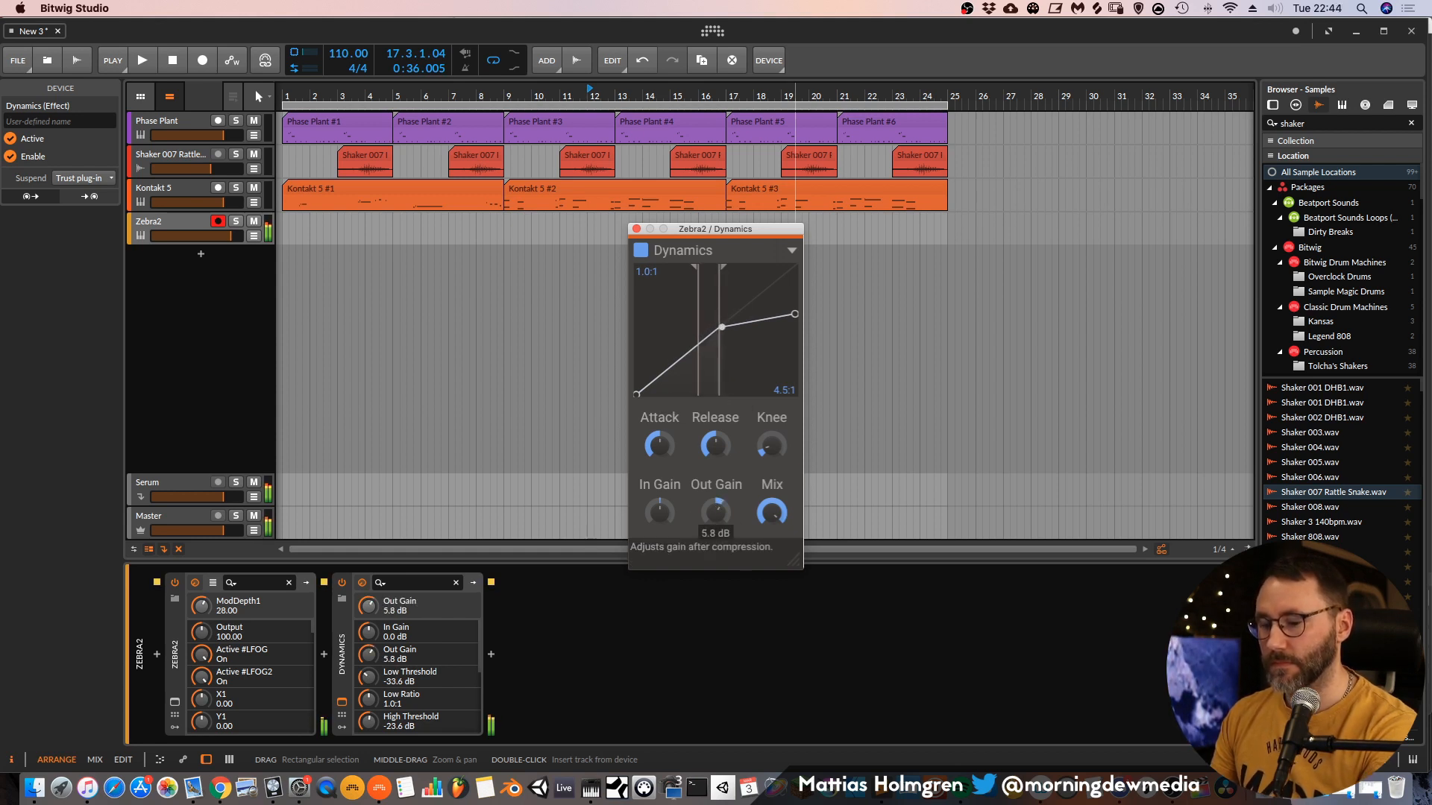
click(636, 229)
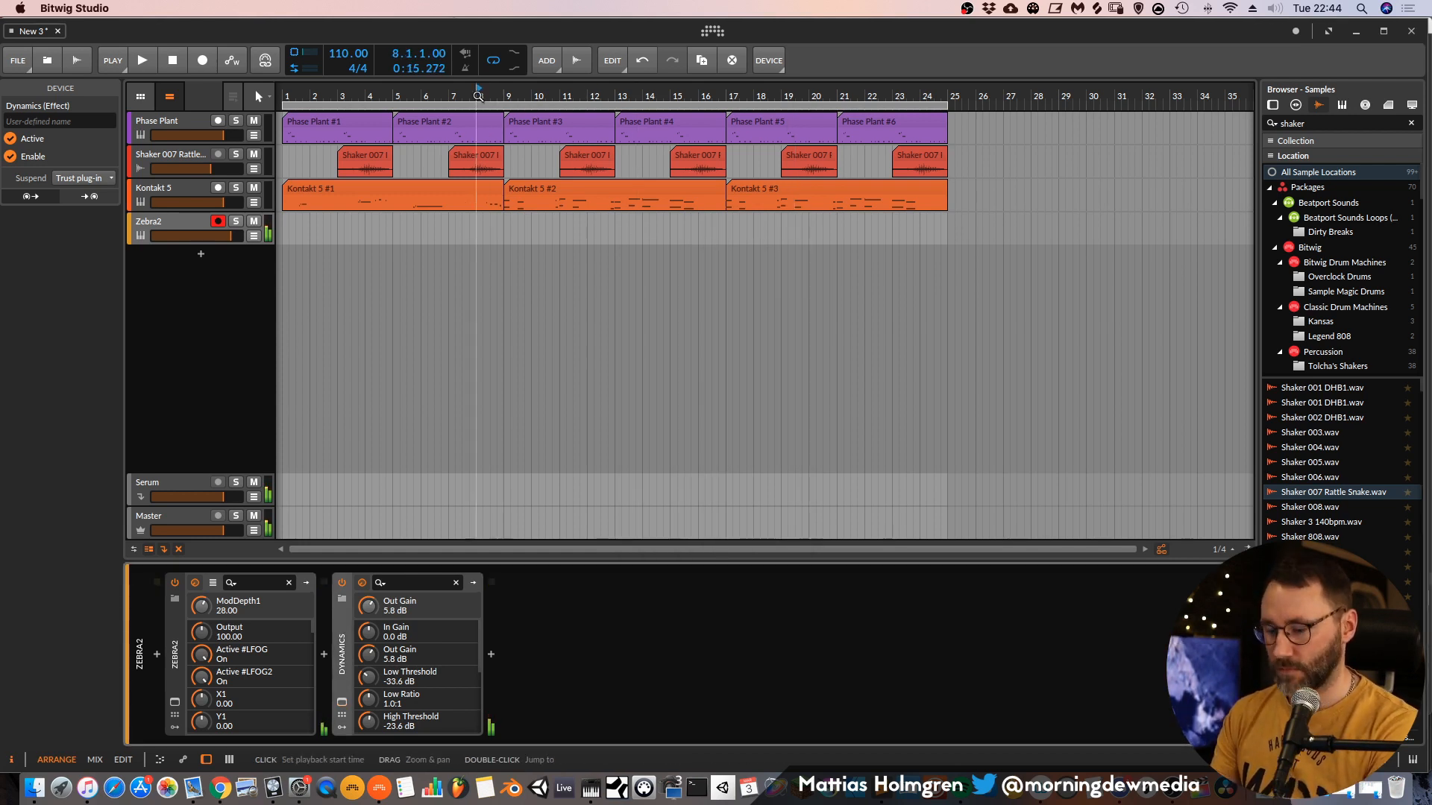
Play the looped arrangement from bar 8 to try out the Zebra2 sound, leaving the synth window closed.
key(space)
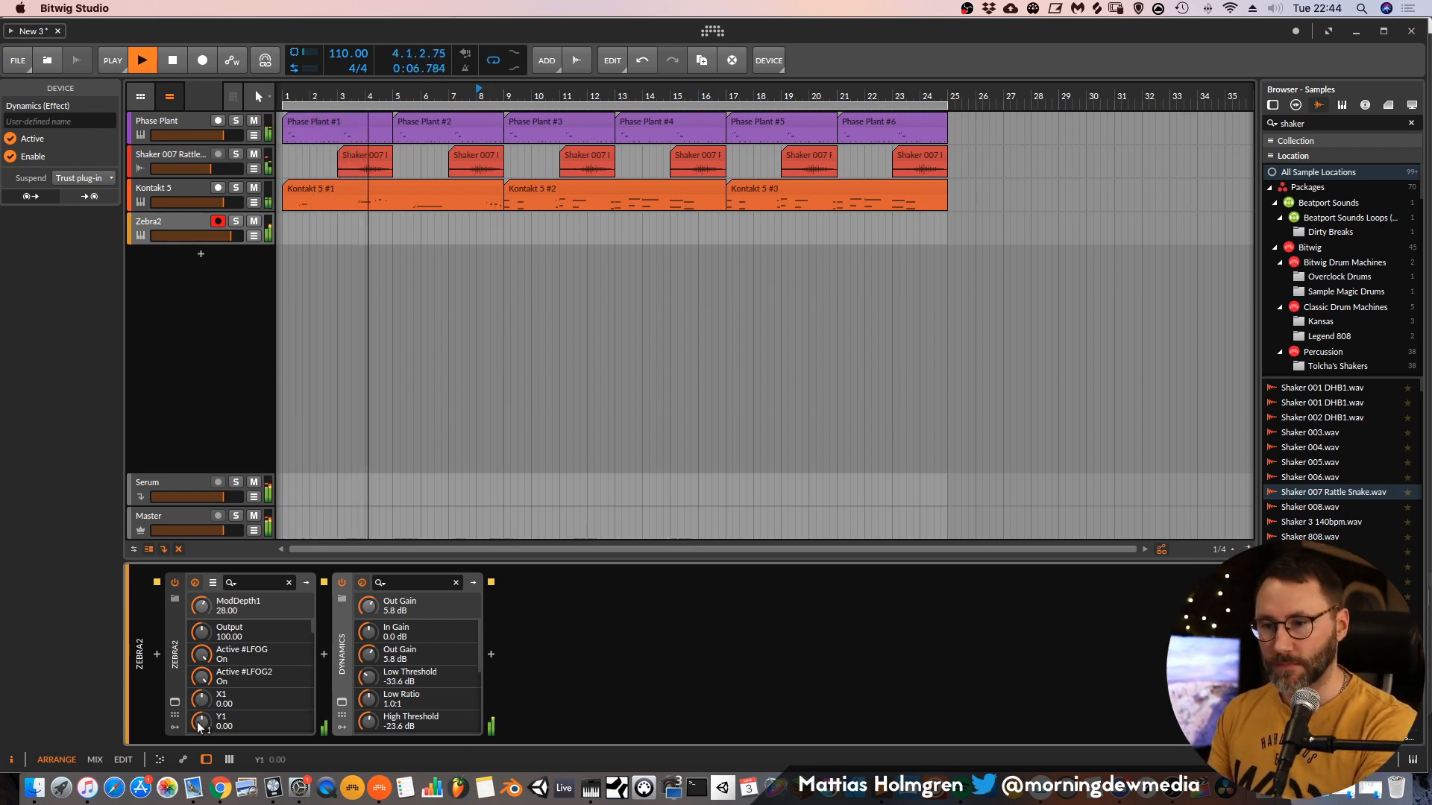
key(space)
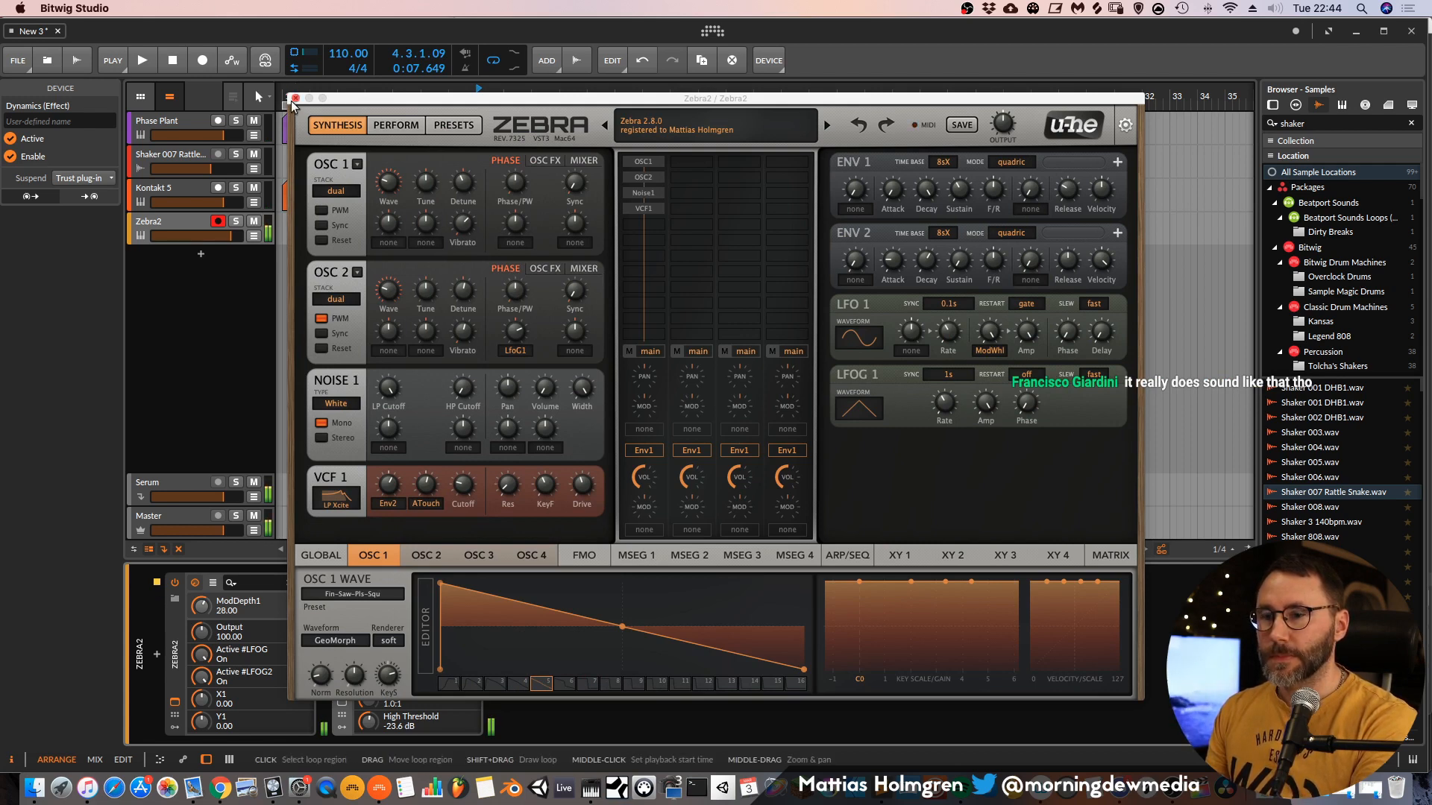
click(296, 100)
Delete Zebra2 from the track and insert the Phase Plant synth in its place ahead of Dynamics.
click(194, 656)
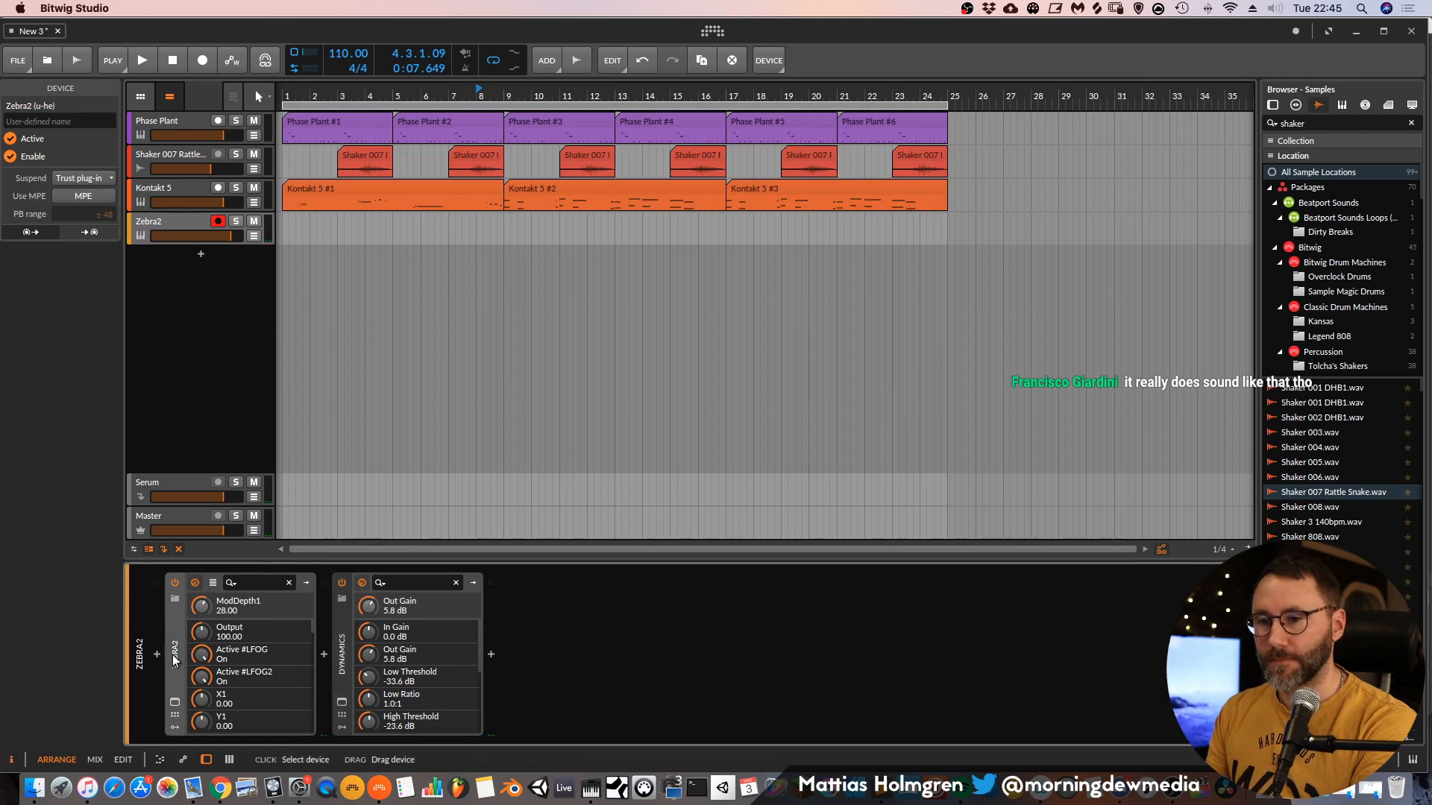
key(Delete)
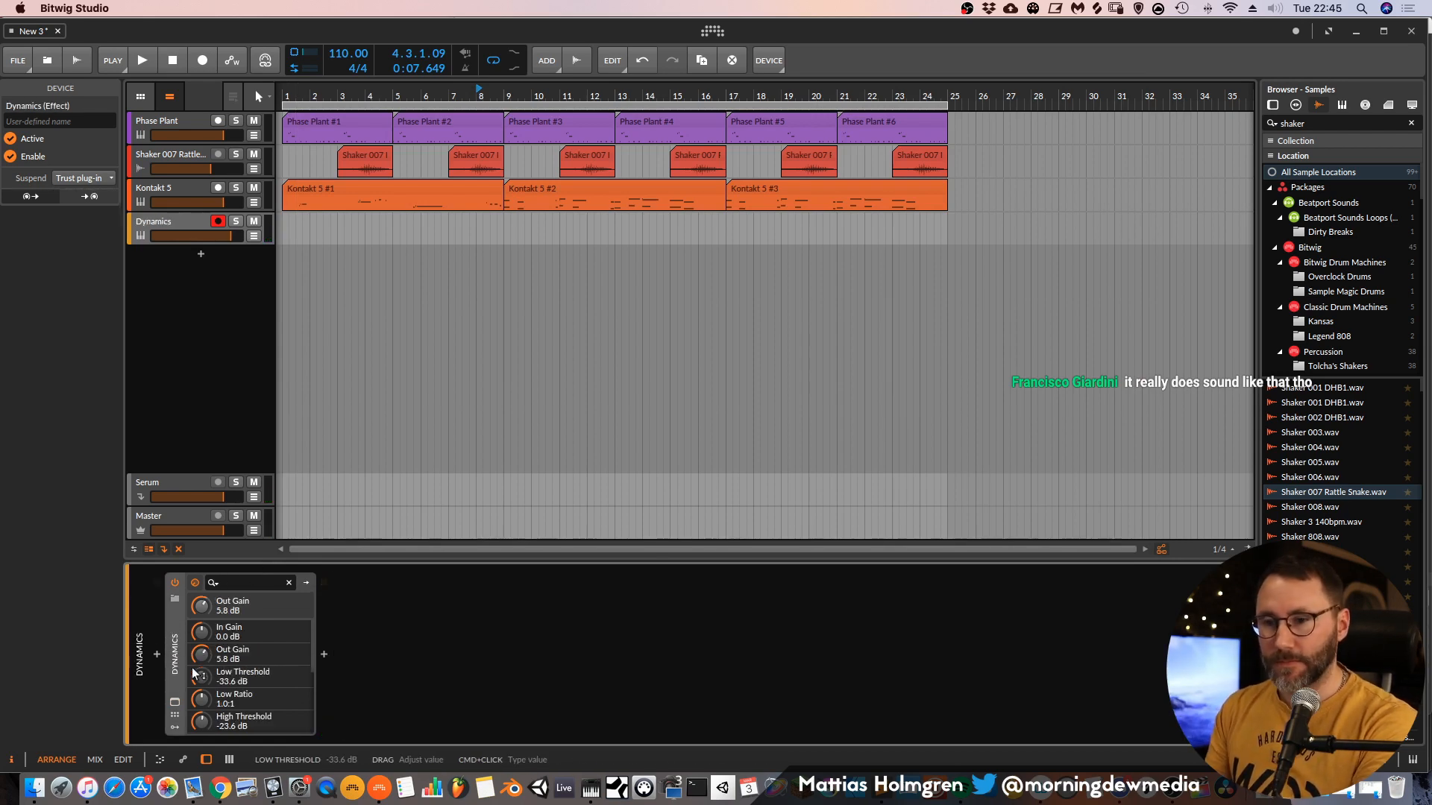
click(157, 654)
click(199, 410)
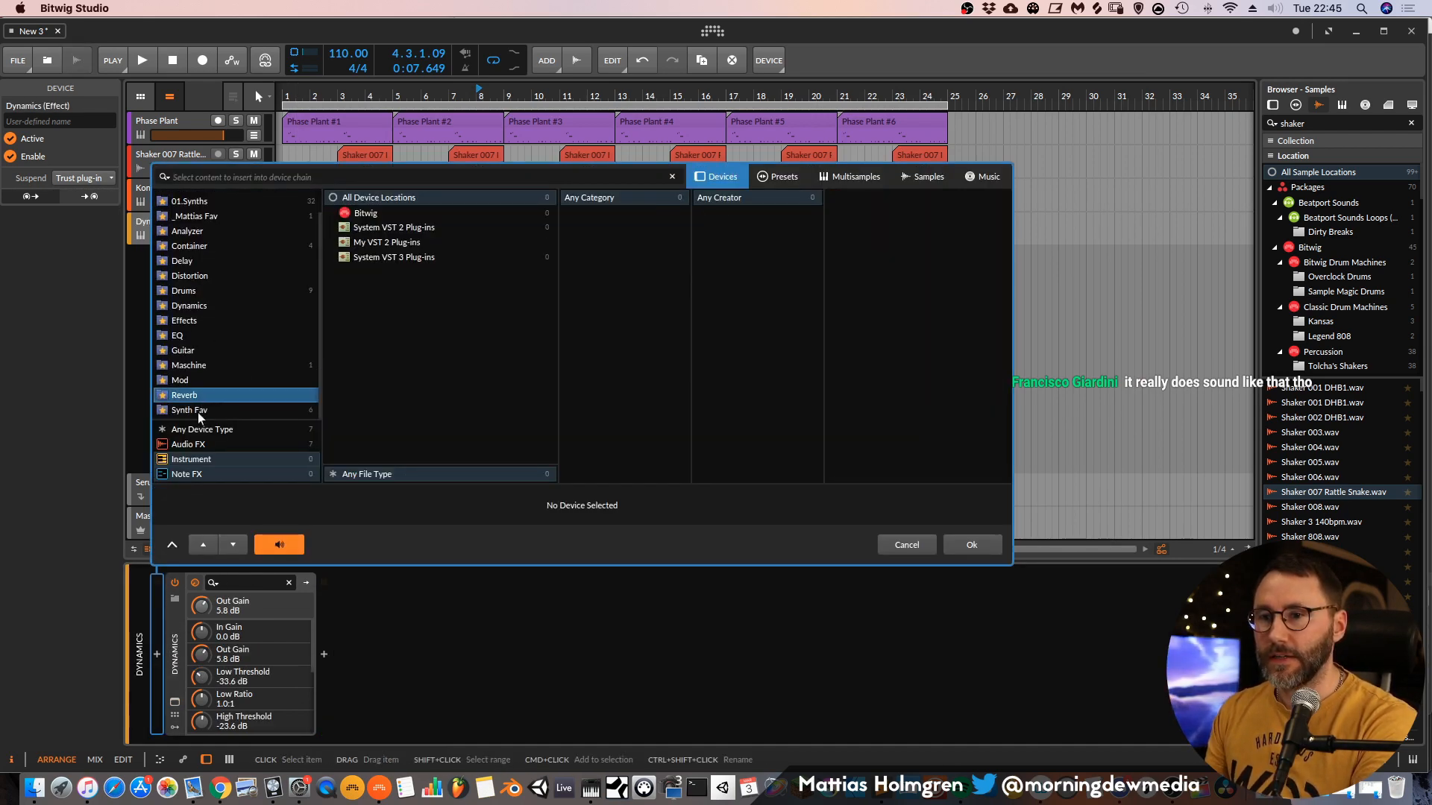
scroll(246, 254, up, 2)
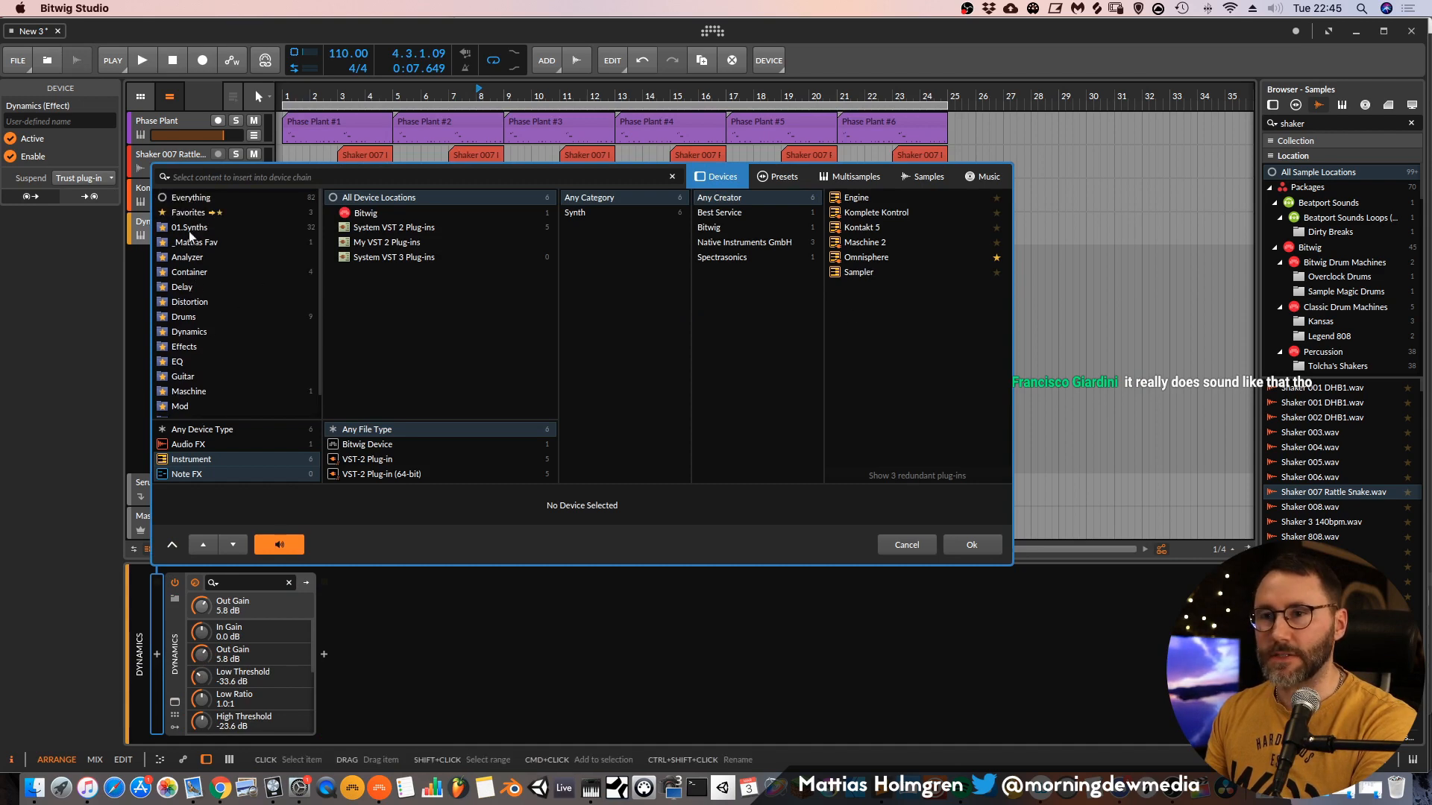
click(190, 227)
scroll(902, 352, down, 3)
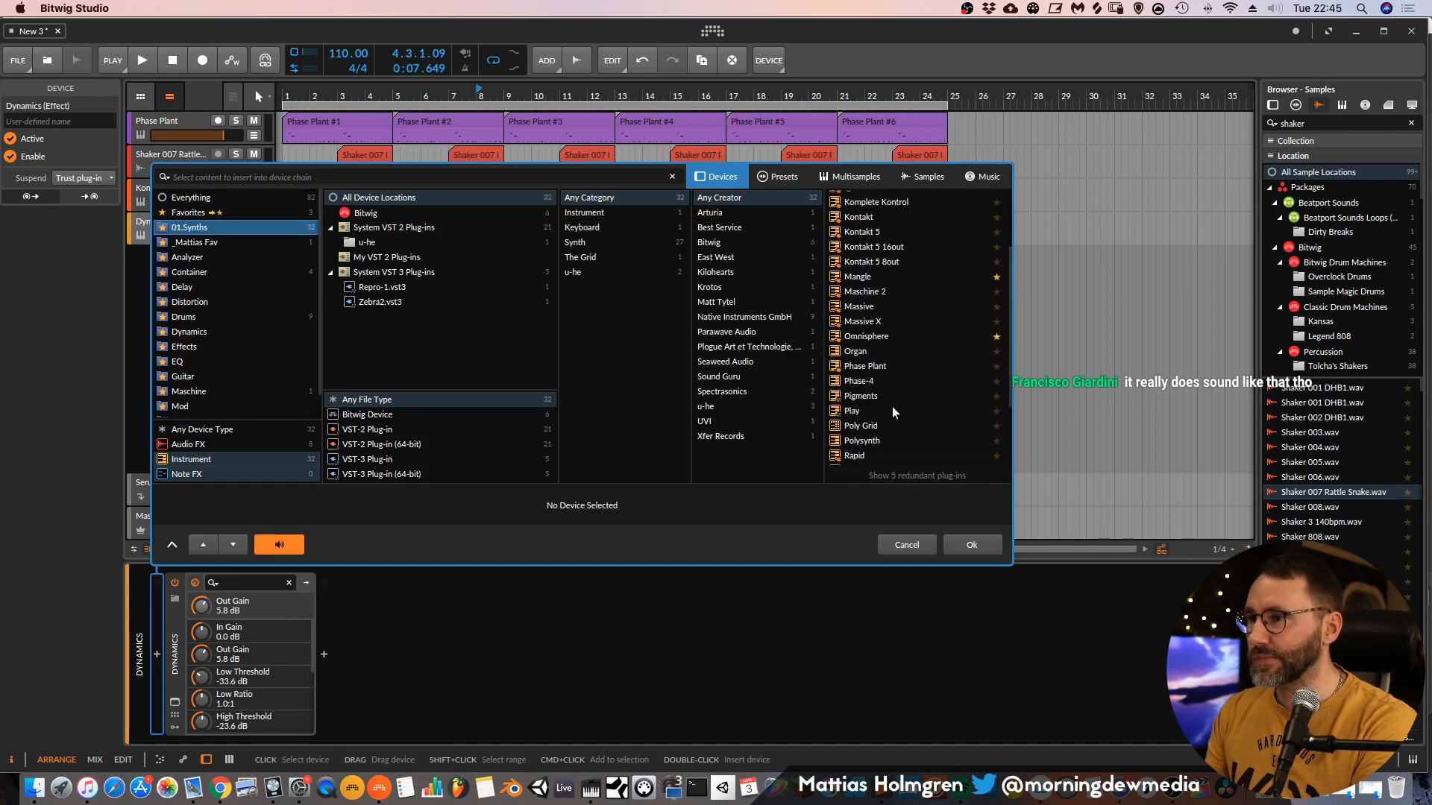
click(880, 367)
click(976, 543)
Add a Wavetable generator in Phase Plant and set its frame to 94 and unison to 2.
click(393, 175)
click(421, 265)
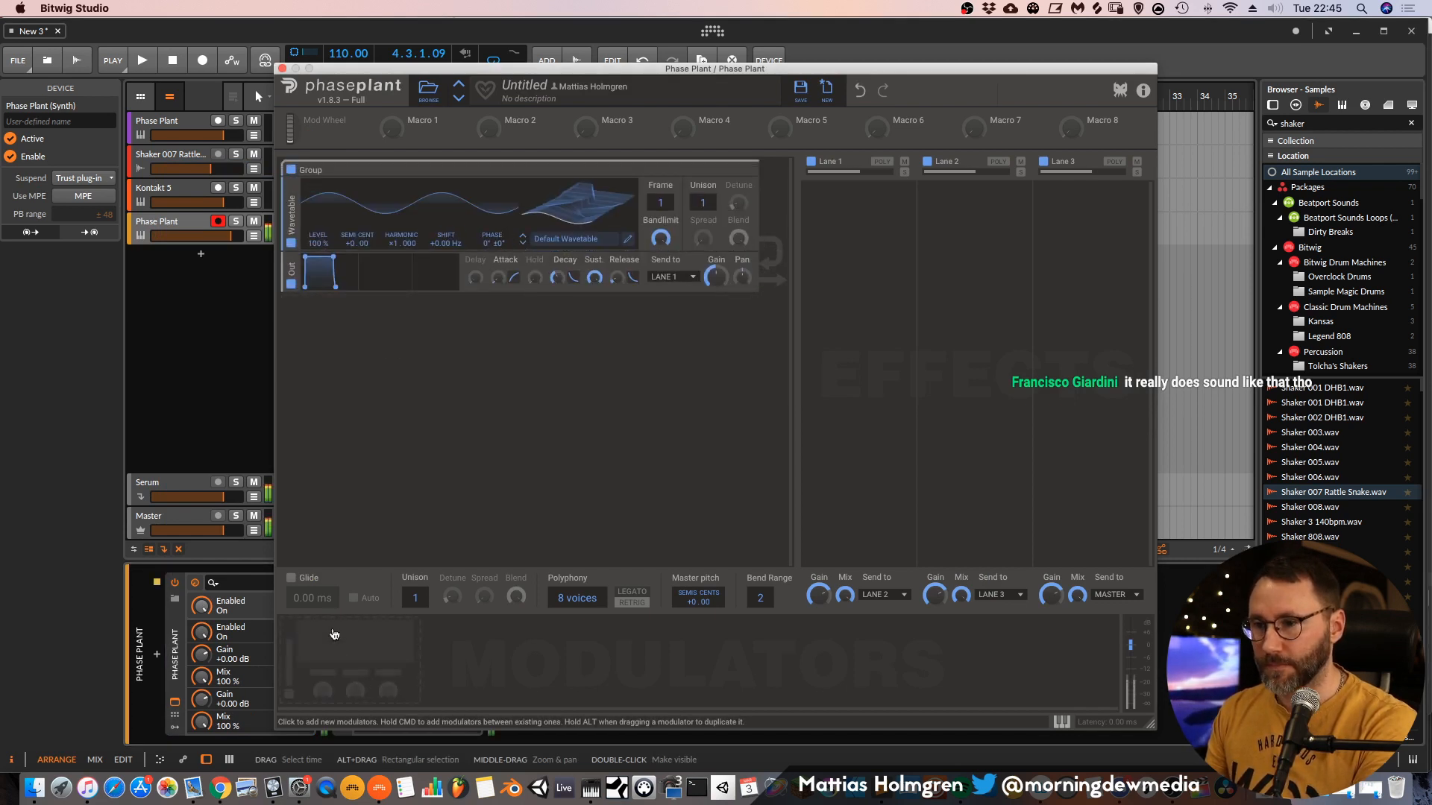
drag(339, 68, 424, 48)
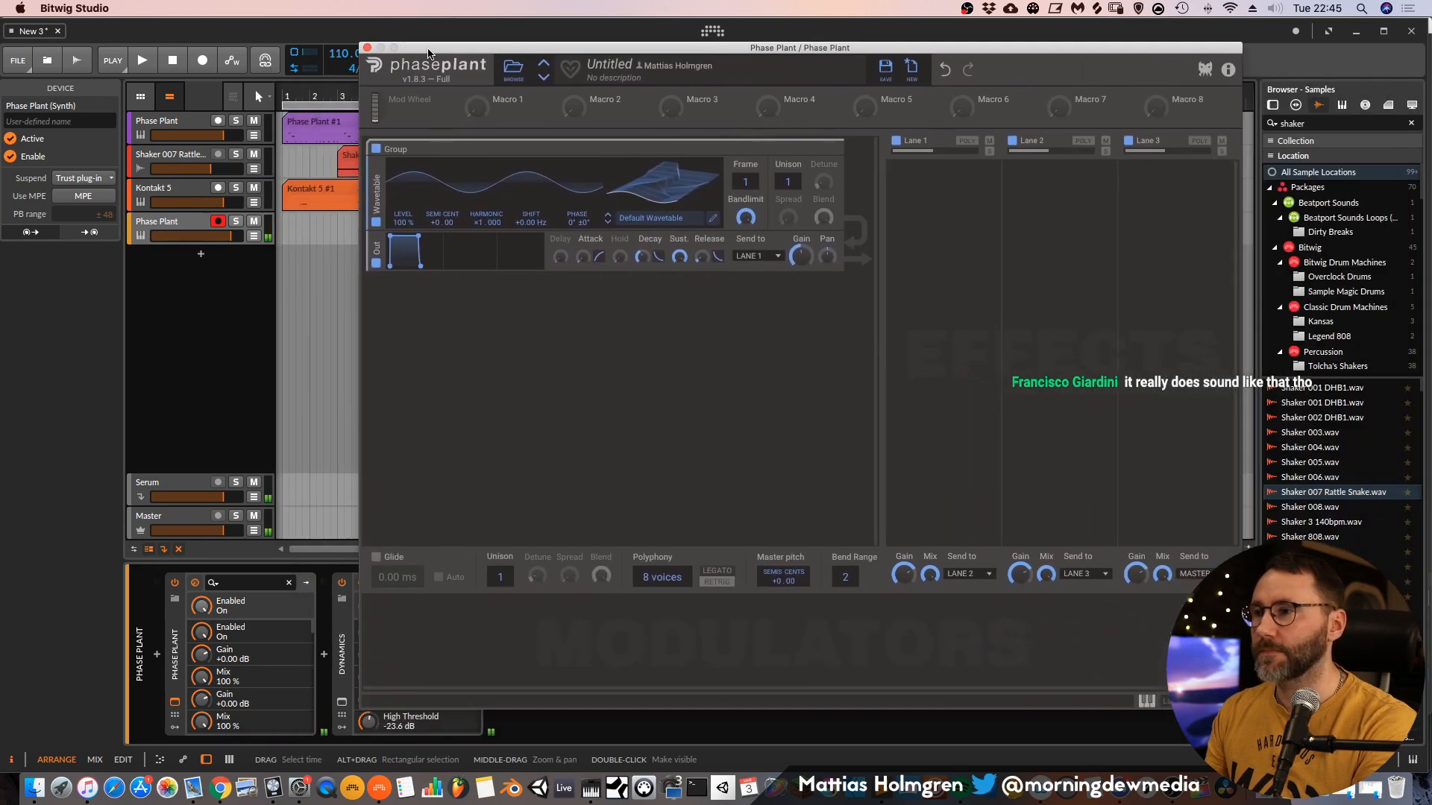
drag(659, 194, 660, 150)
mouse_move(746, 182)
mouse_down()
mouse_move(746, 169)
mouse_move(793, 173)
mouse_move(787, 194)
mouse_move(788, 179)
mouse_move(824, 170)
mouse_move(746, 191)
mouse_move(746, 178)
mouse_up()
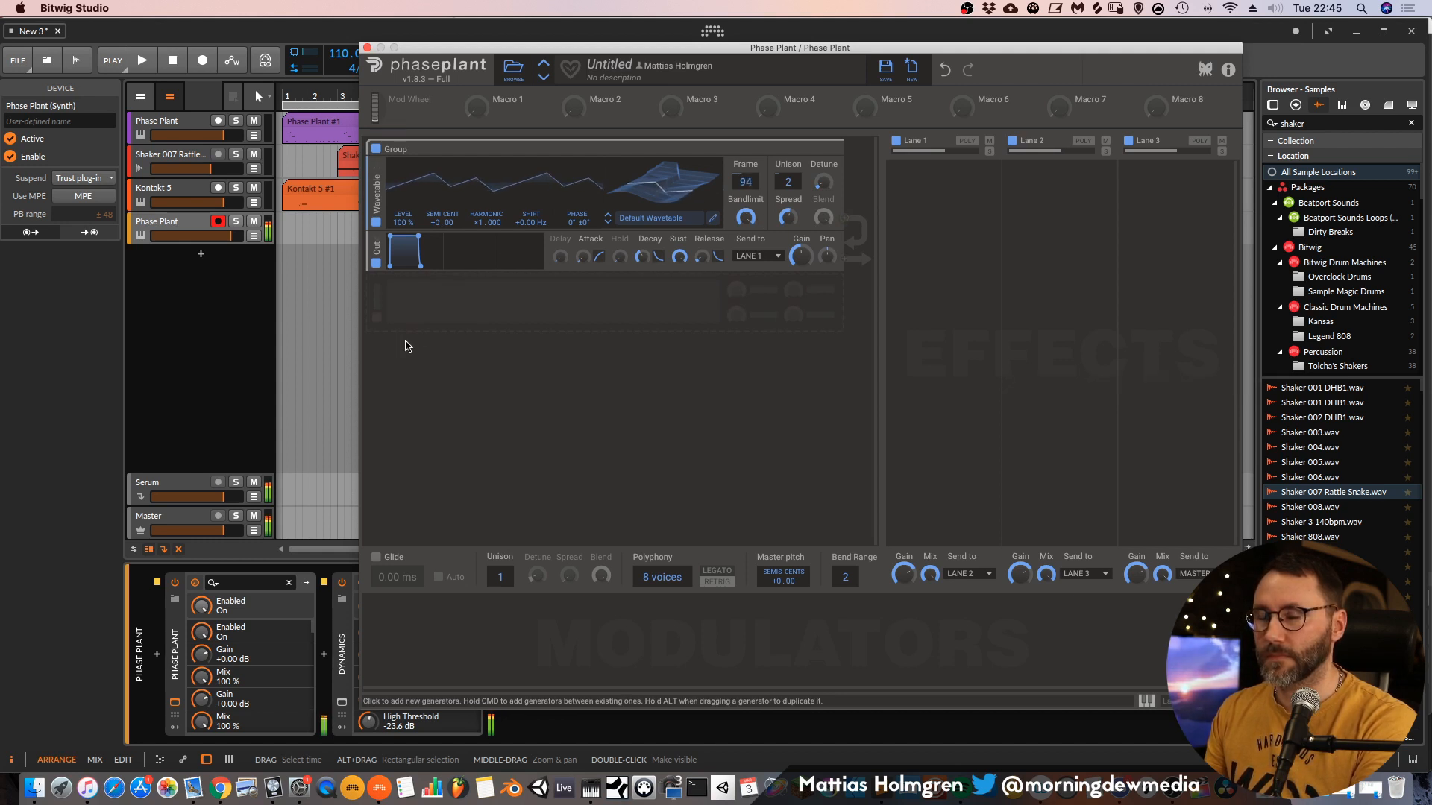
Add a Filter between the wavetable and the output, and set the master pitch to -12 semitones.
click(397, 300)
click(472, 359)
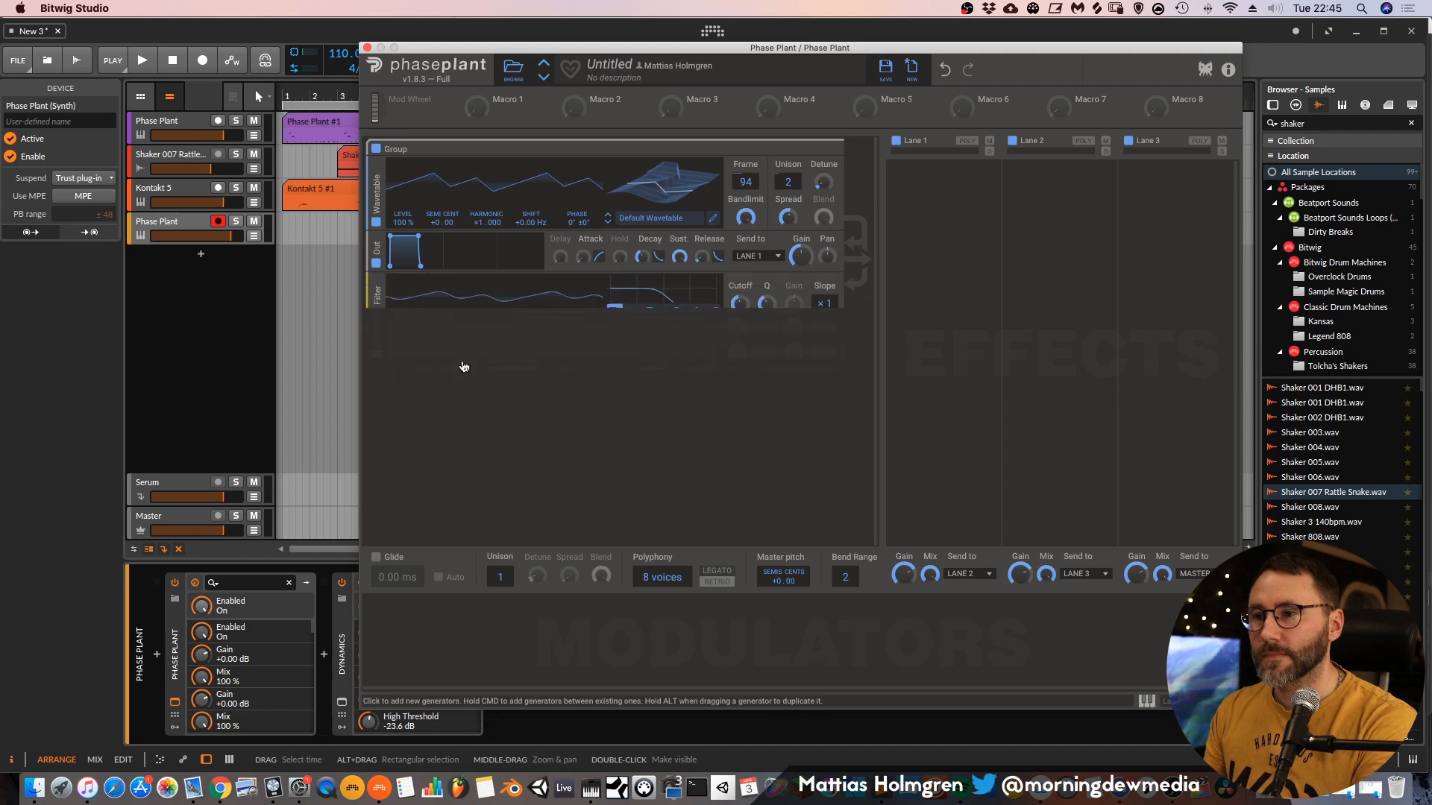
drag(380, 296, 382, 247)
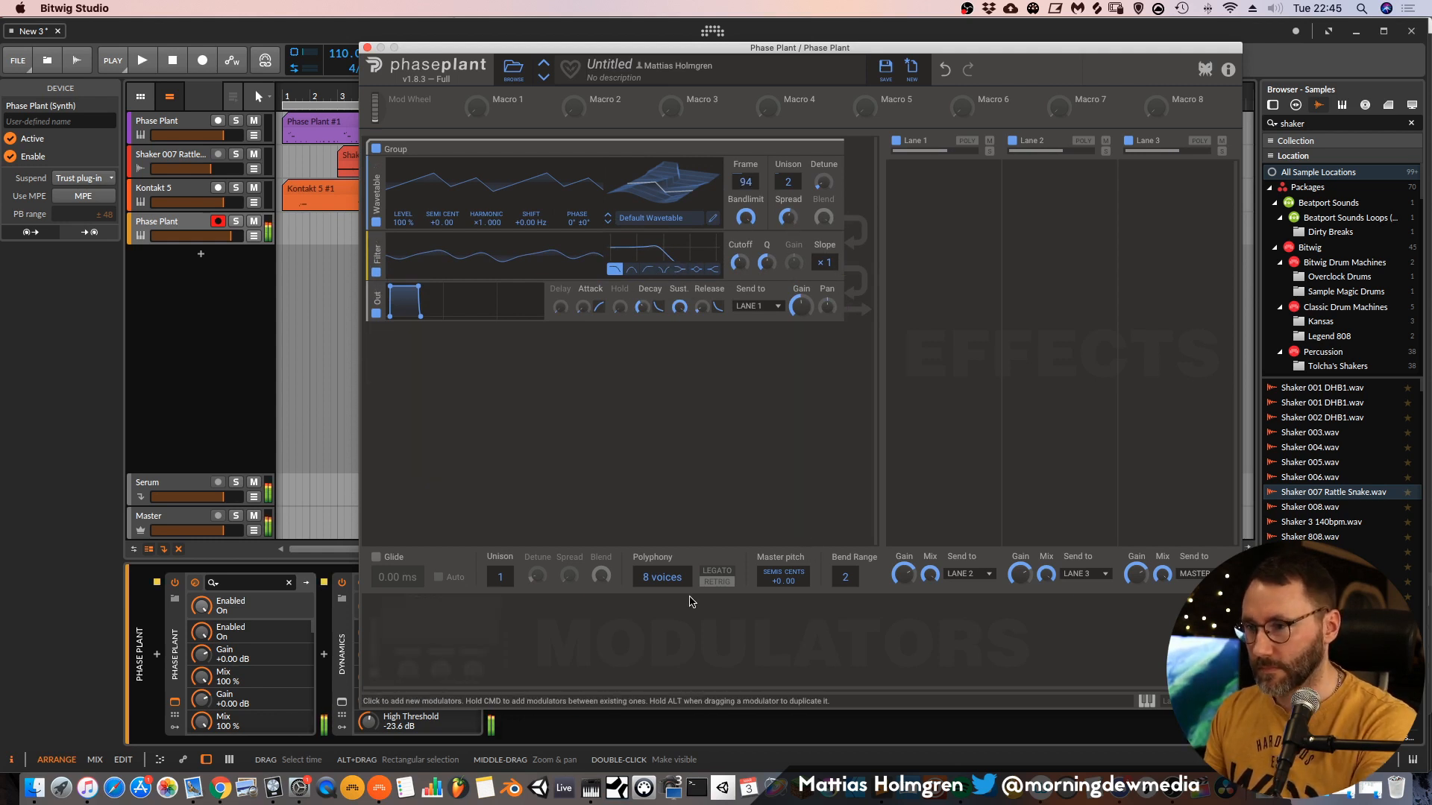
drag(776, 582, 777, 624)
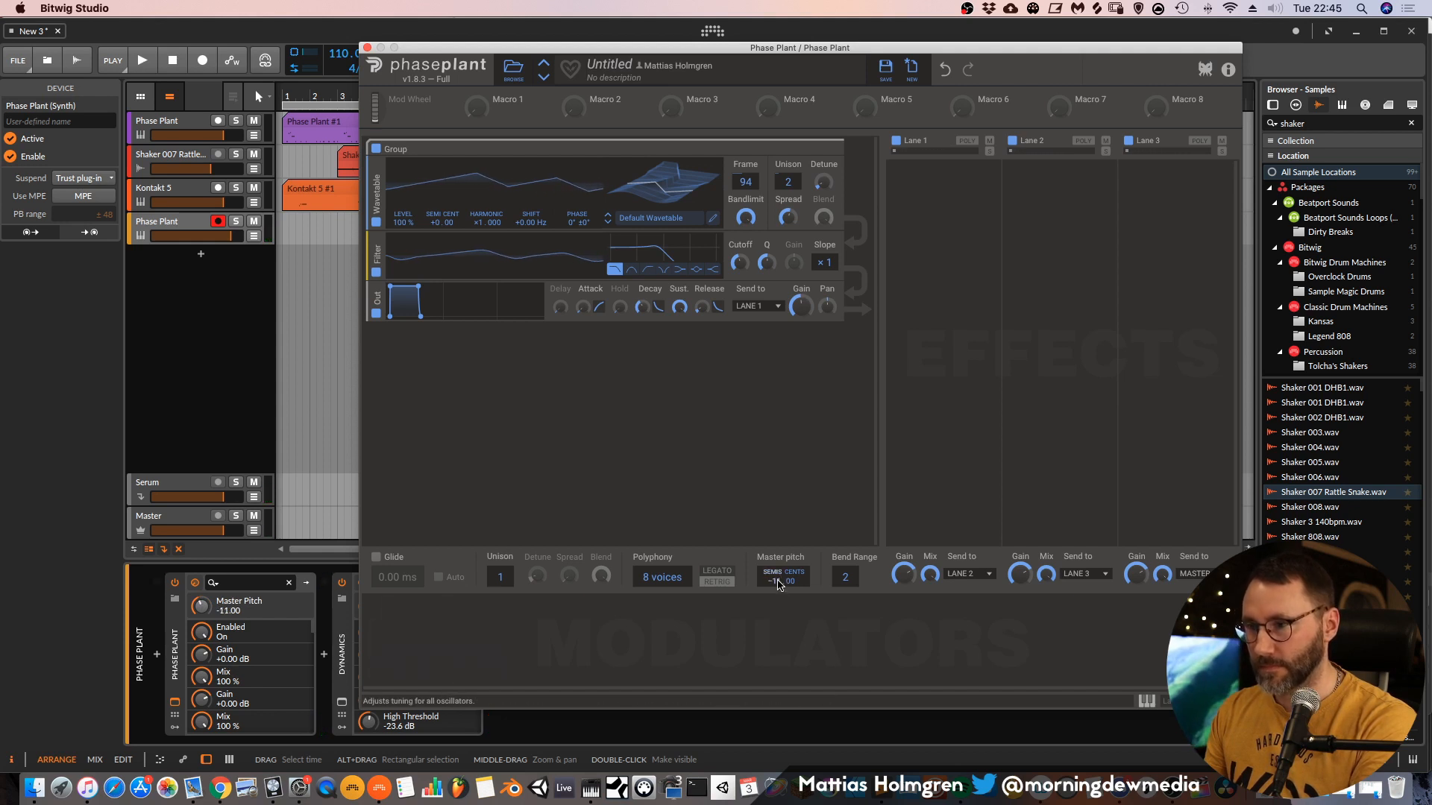
drag(782, 584, 782, 592)
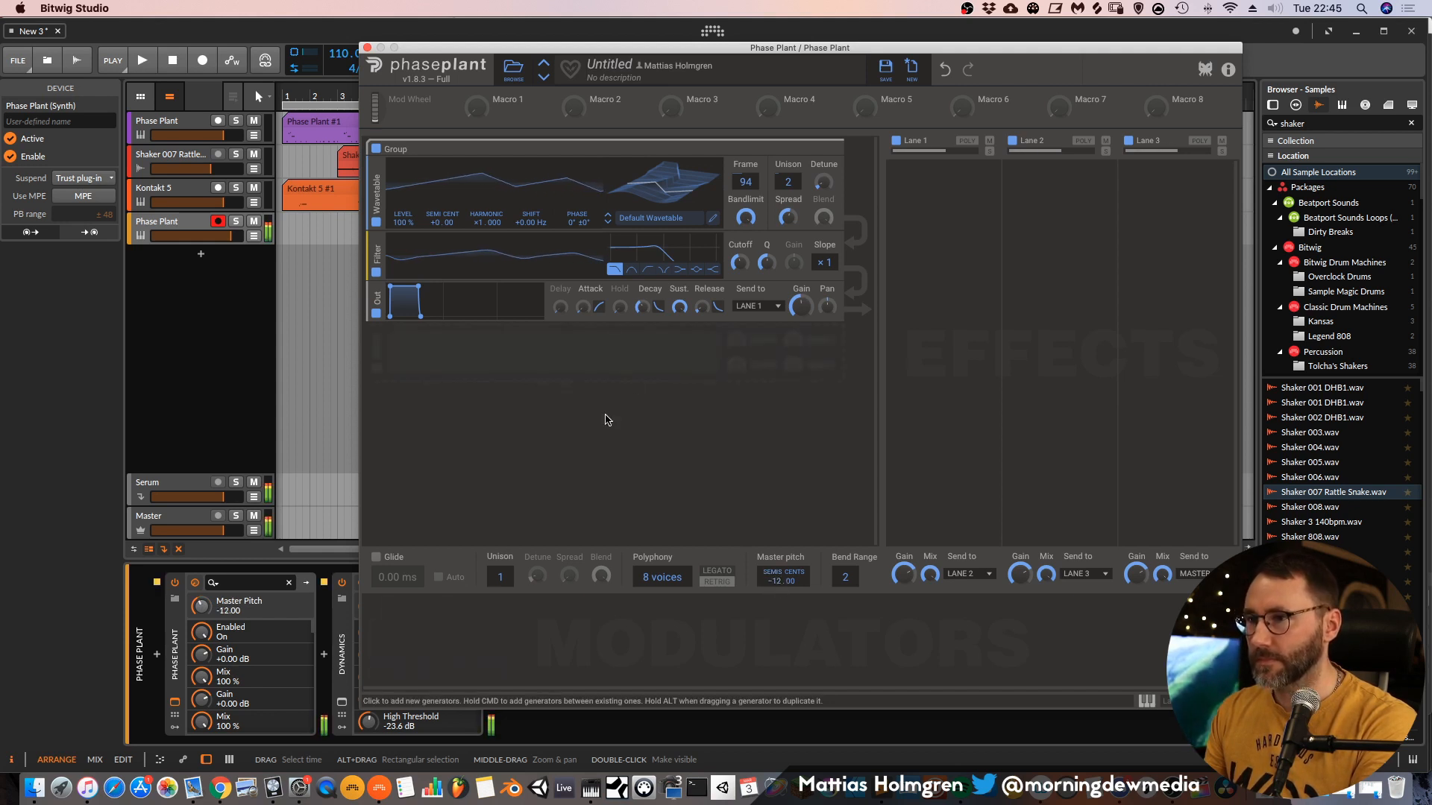
Raise the filter's cutoff and set the wavetable's frame to 104.
drag(739, 263, 739, 254)
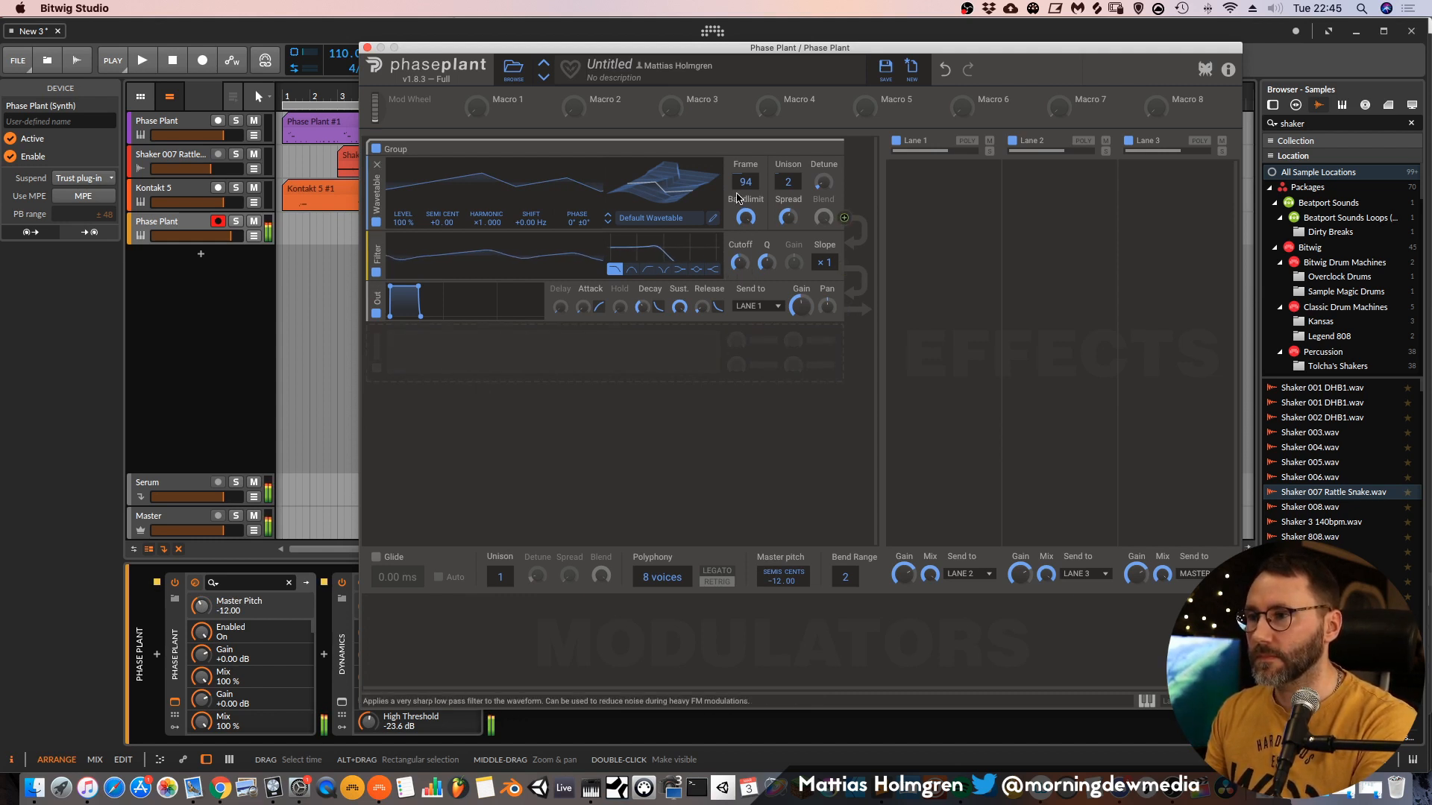
drag(743, 271, 742, 261)
drag(660, 194, 659, 182)
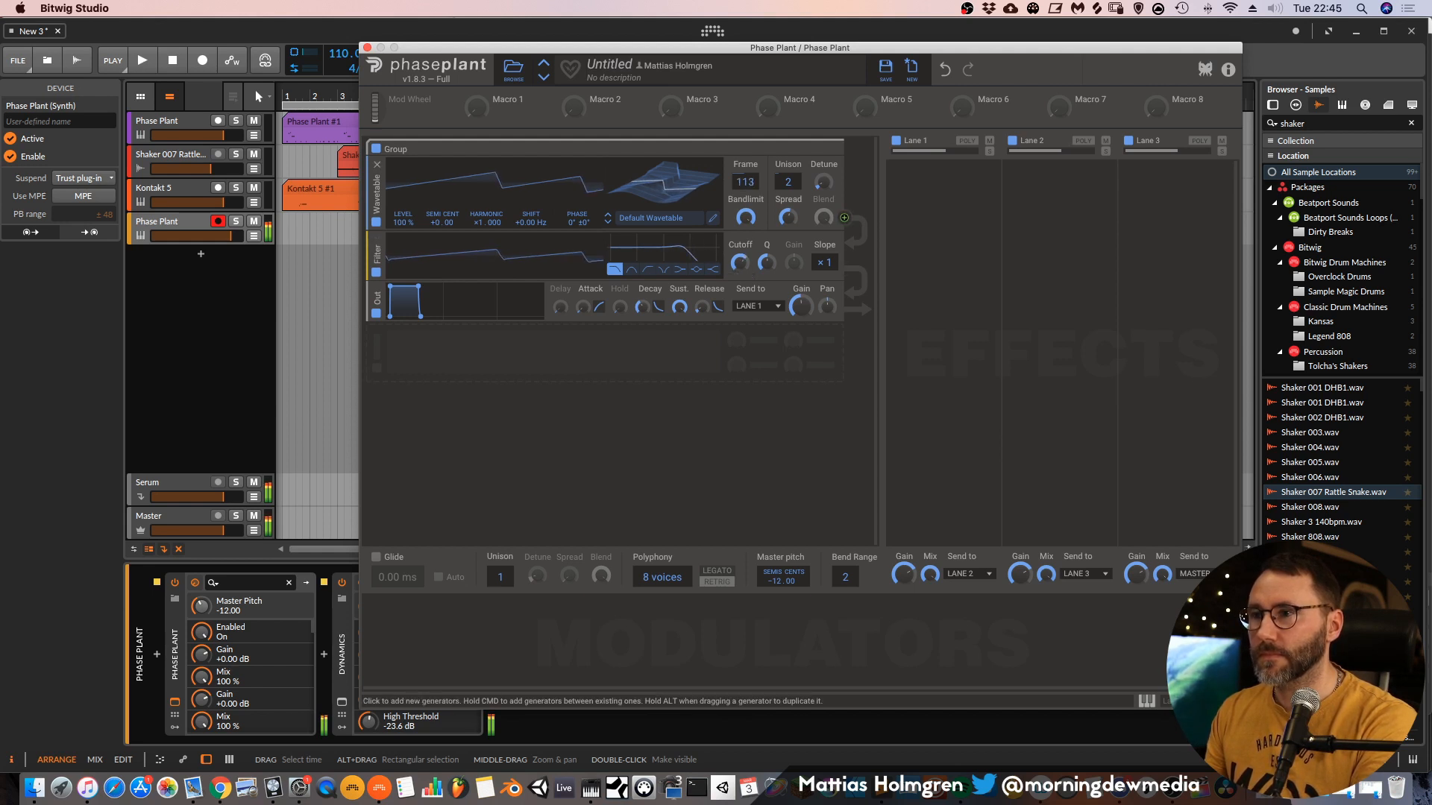
Add a second Wavetable generator below the output module.
click(381, 361)
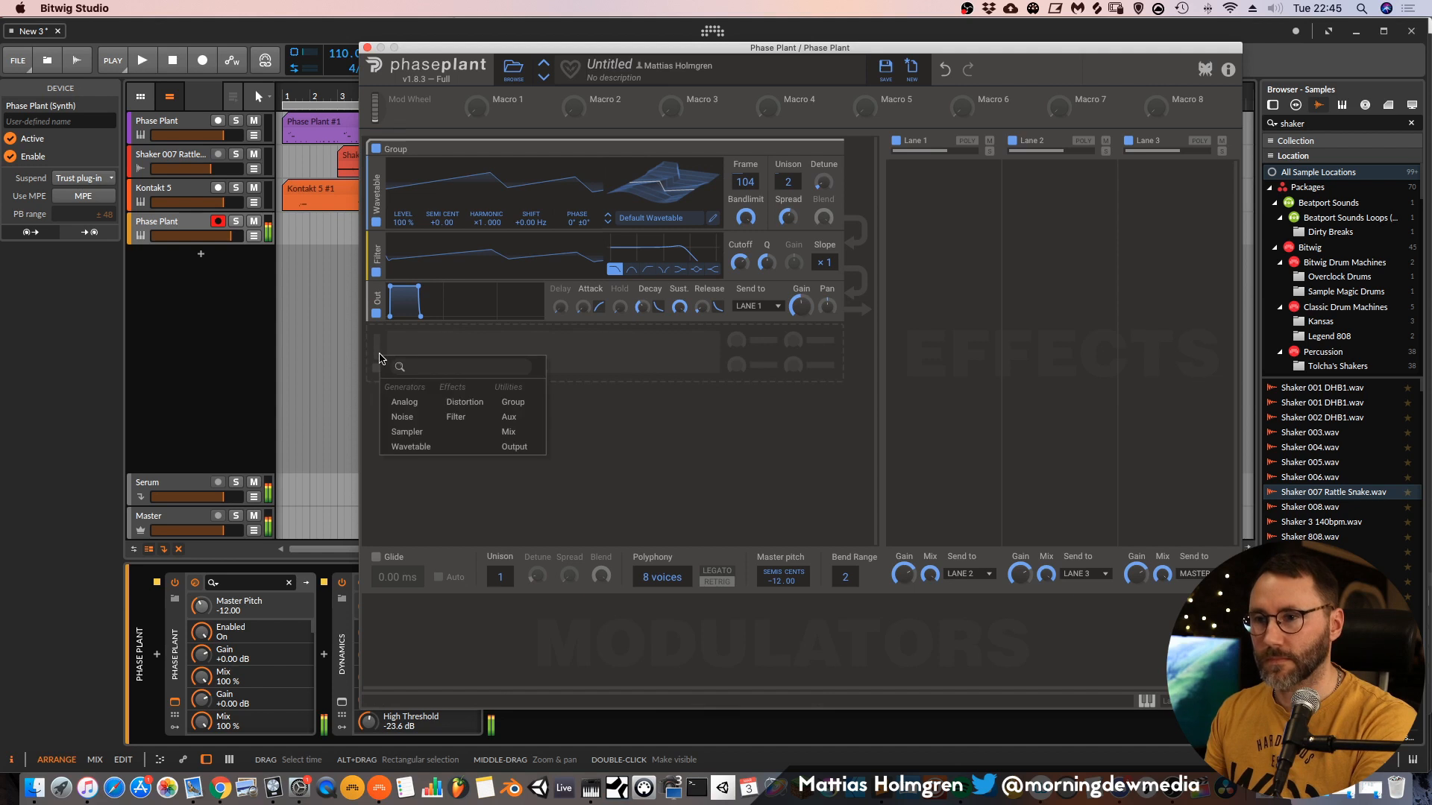
click(417, 447)
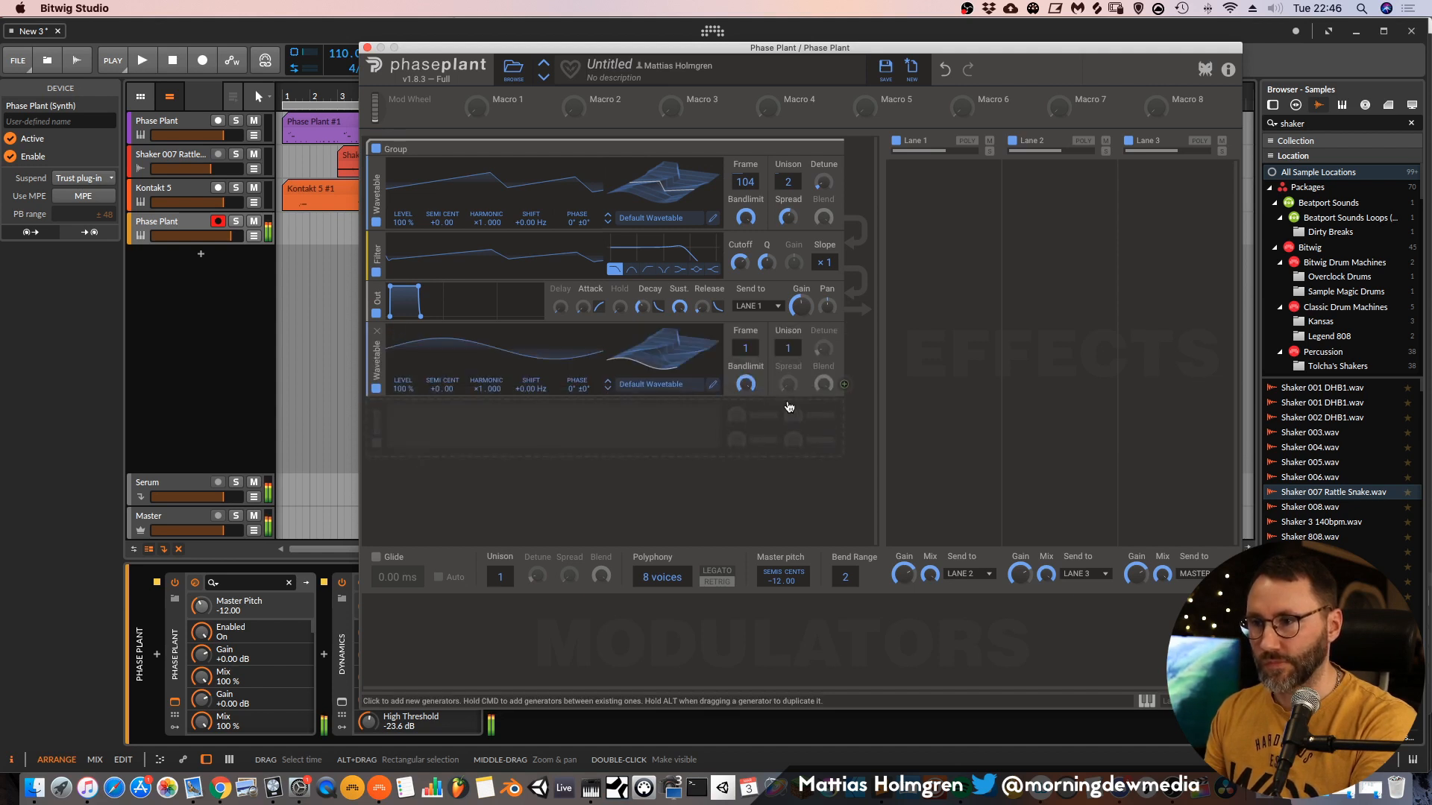
Modulate the first wavetable's phase from the second wavetable, and set the second wavetable's frame to 116 and level to 55%.
click(843, 384)
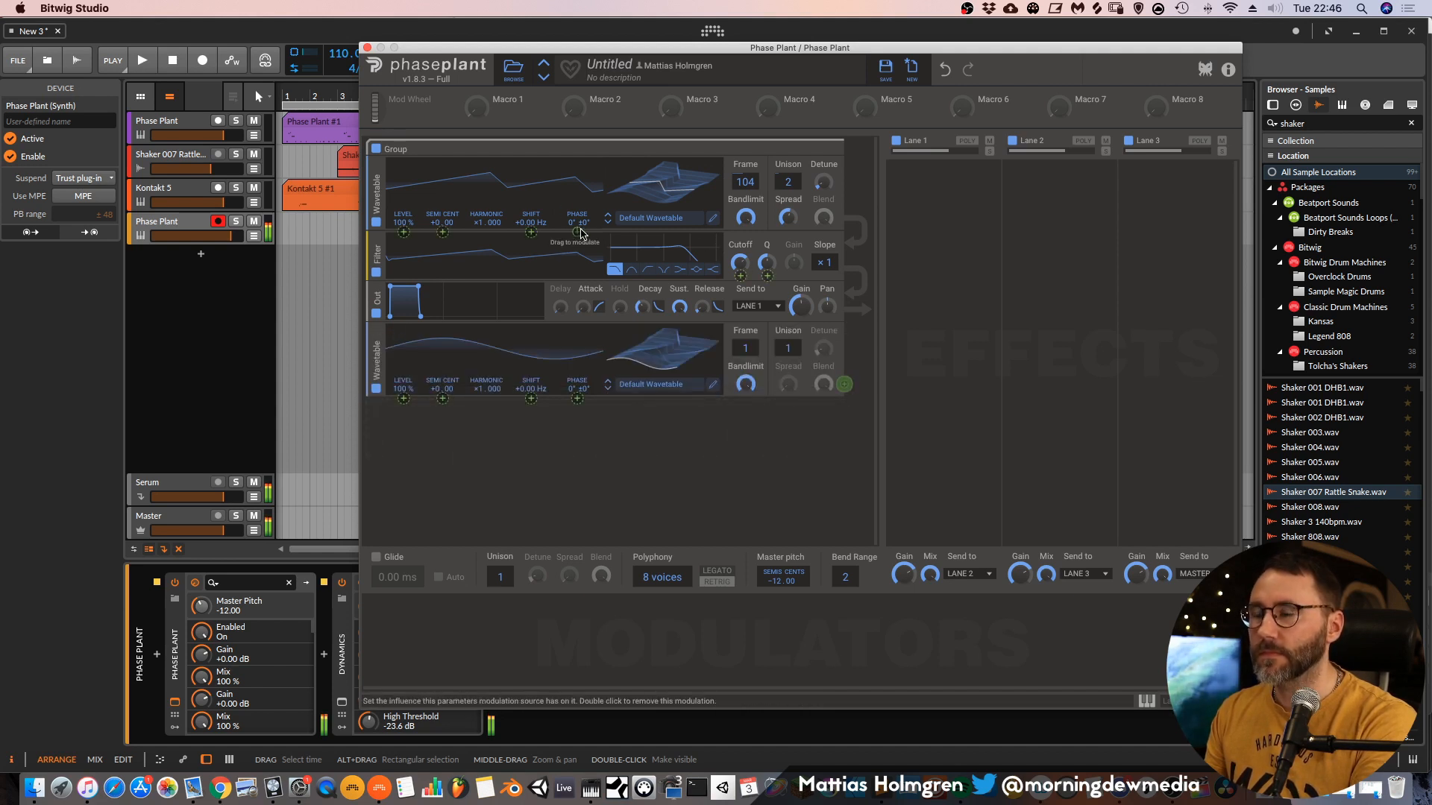
drag(578, 232, 578, 203)
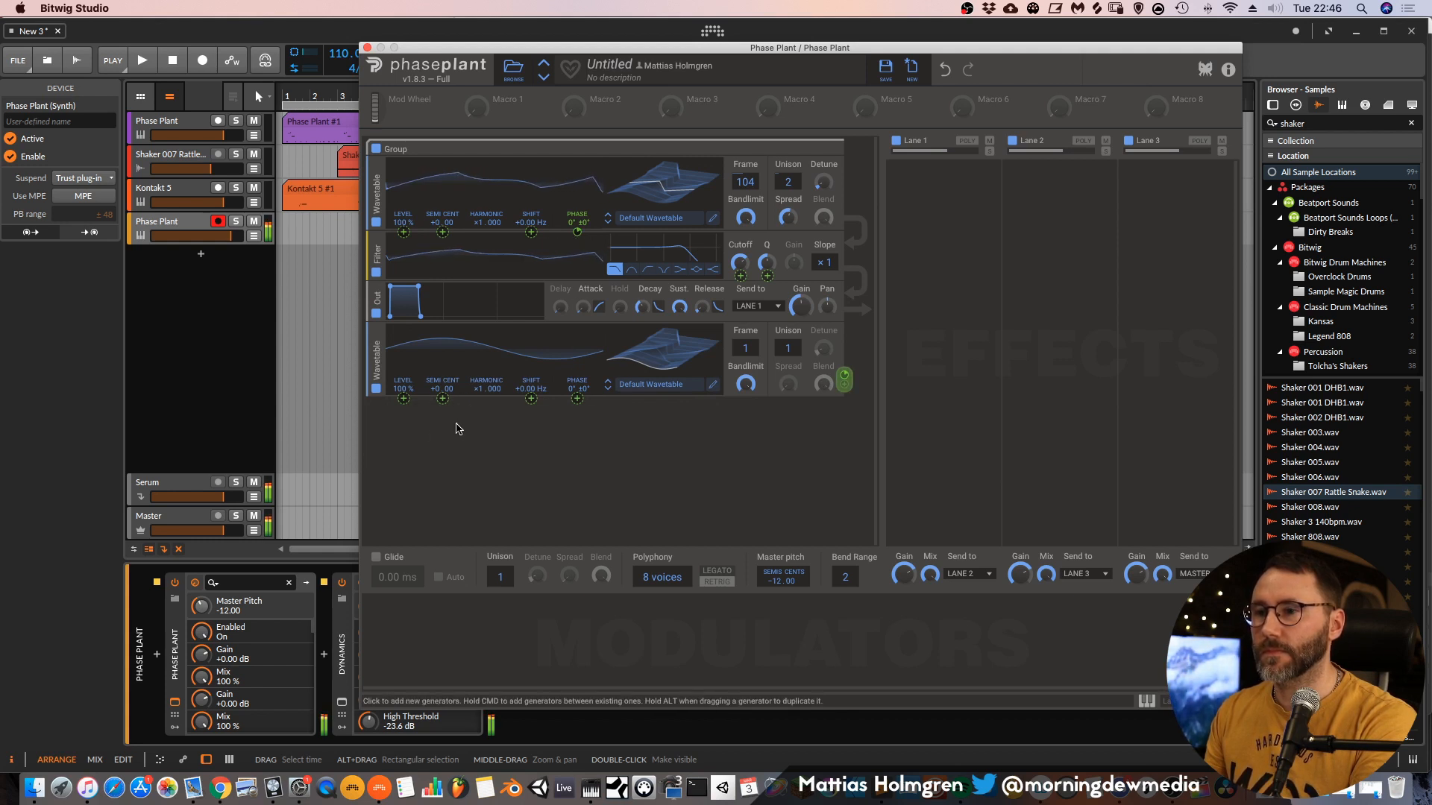
drag(745, 348, 745, 302)
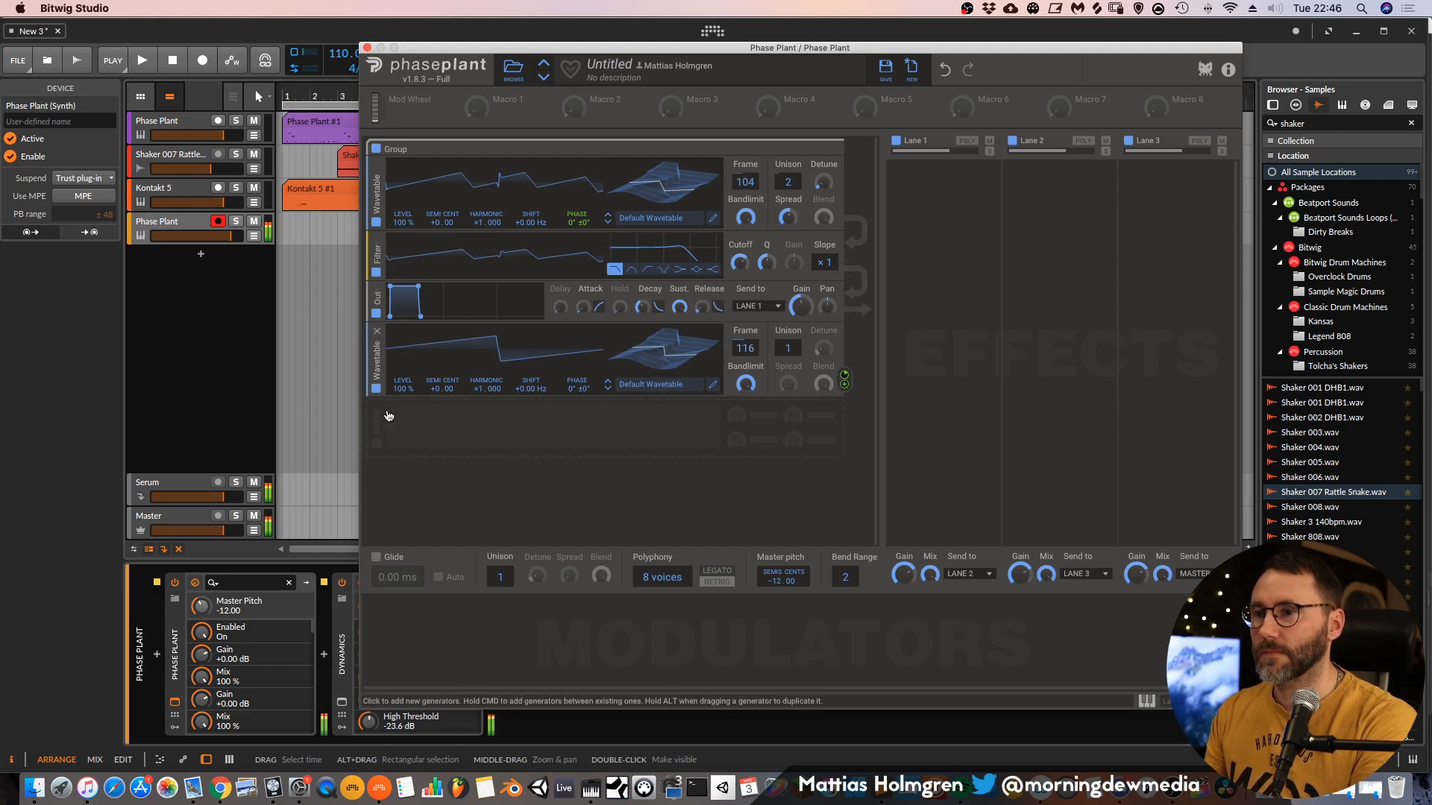
drag(403, 384, 403, 421)
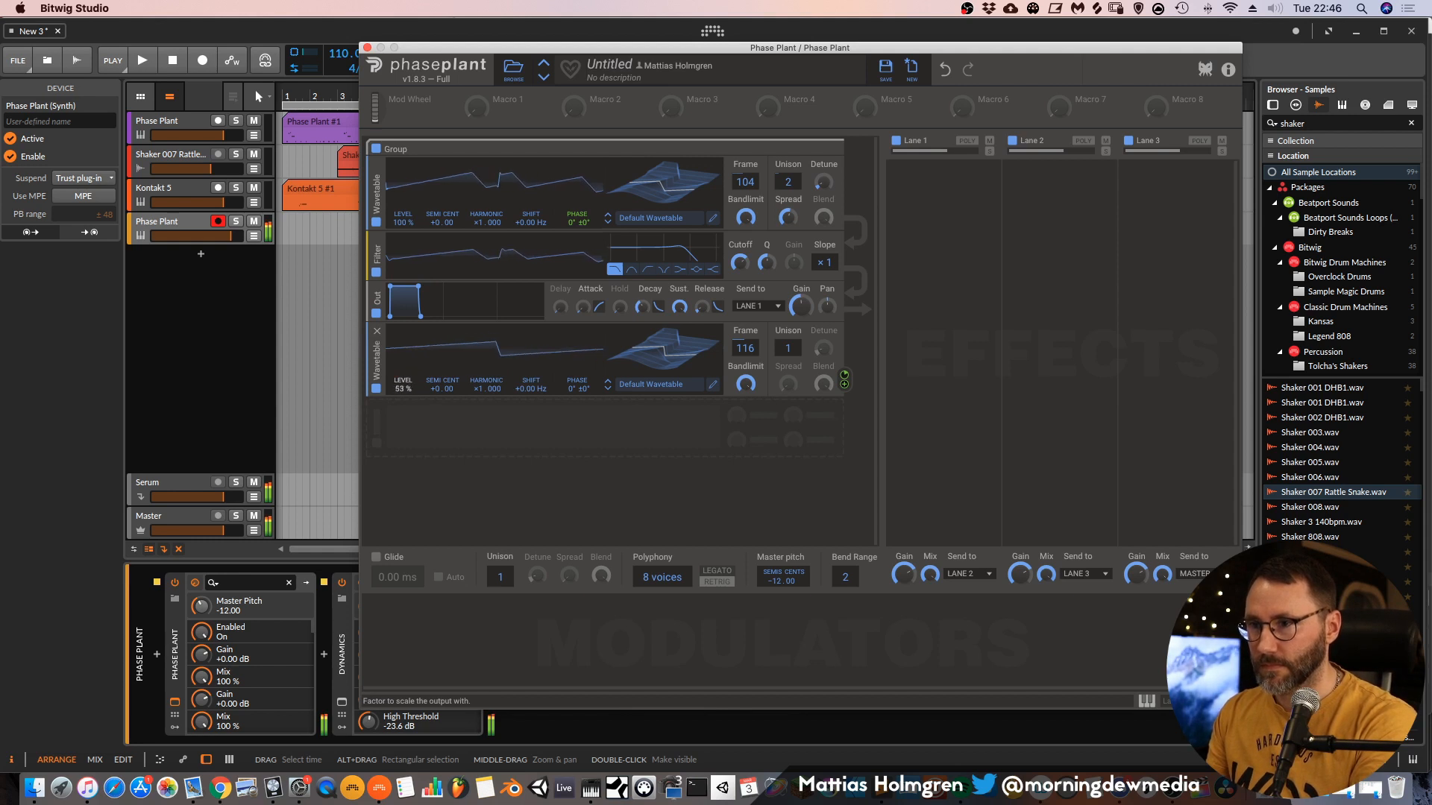
drag(403, 424, 403, 418)
Add an LFO modulator and assign it to the second wavetable's level.
click(432, 606)
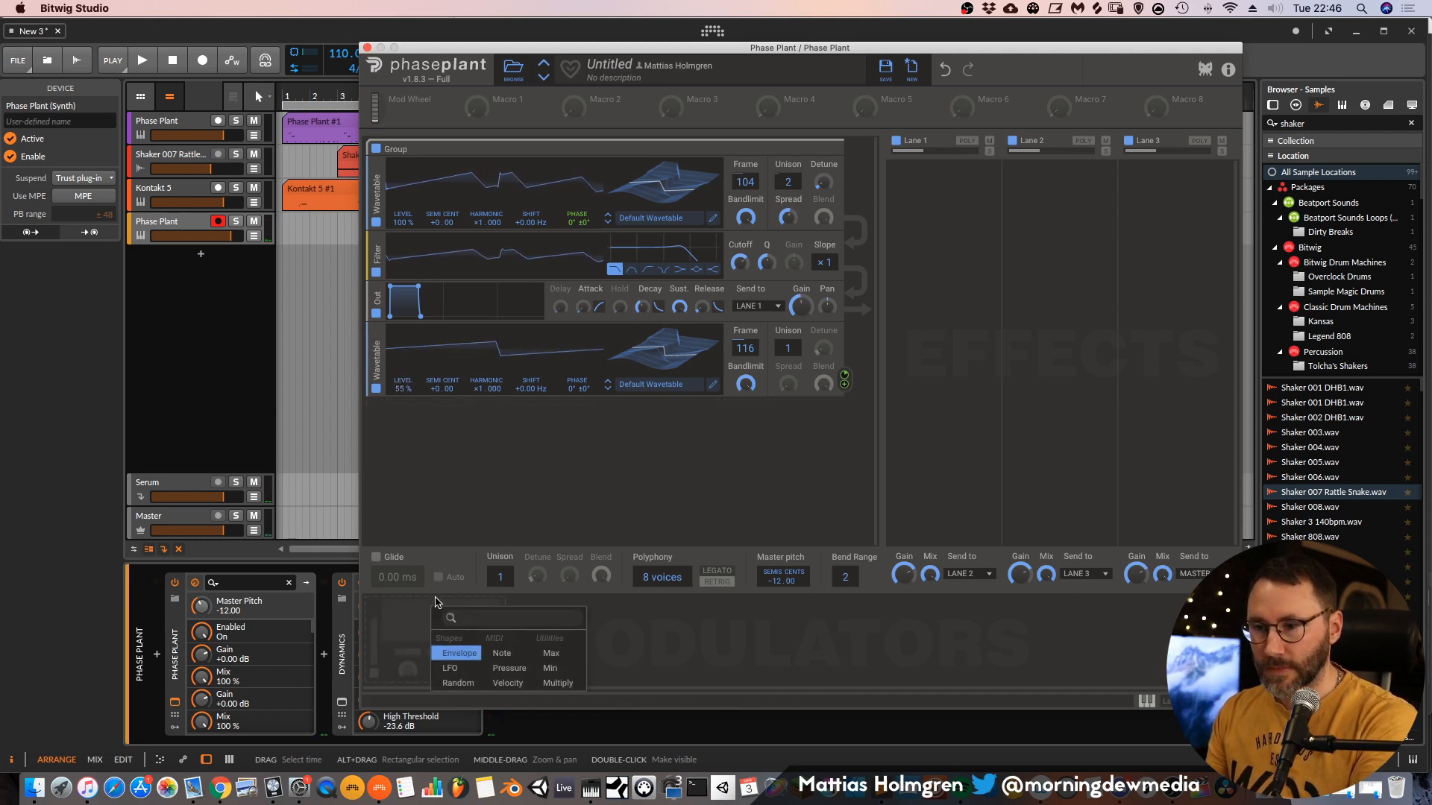
click(459, 671)
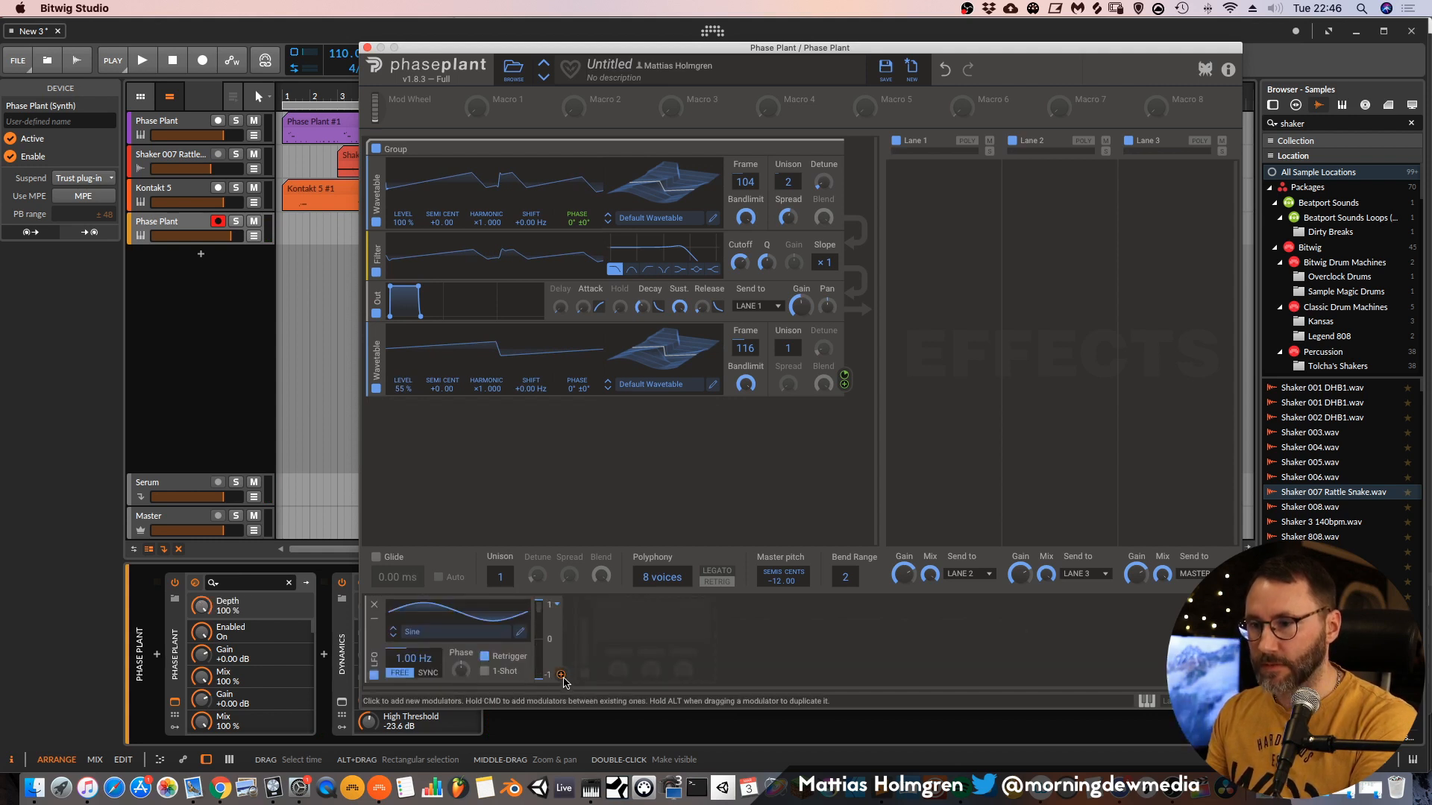
click(403, 398)
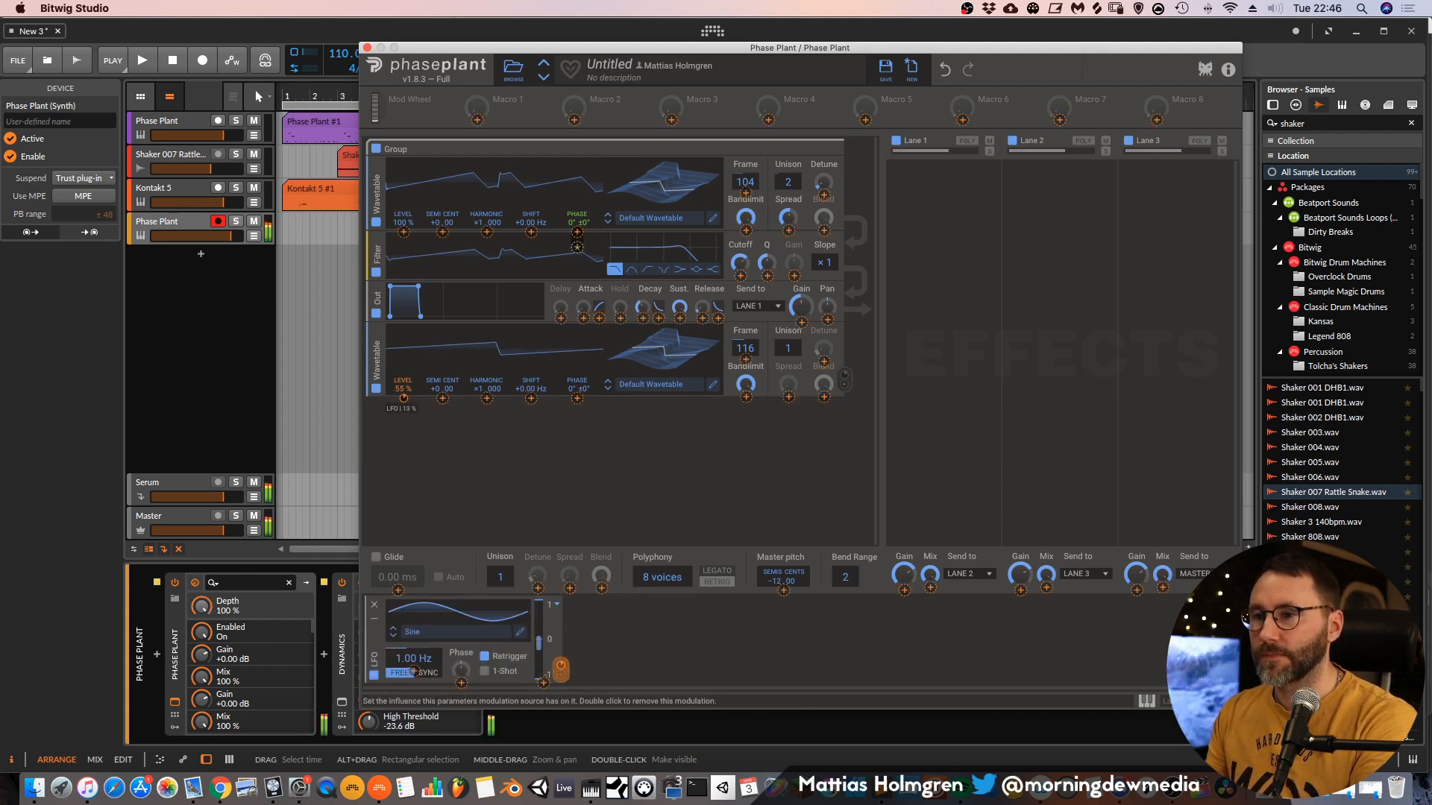
click(560, 668)
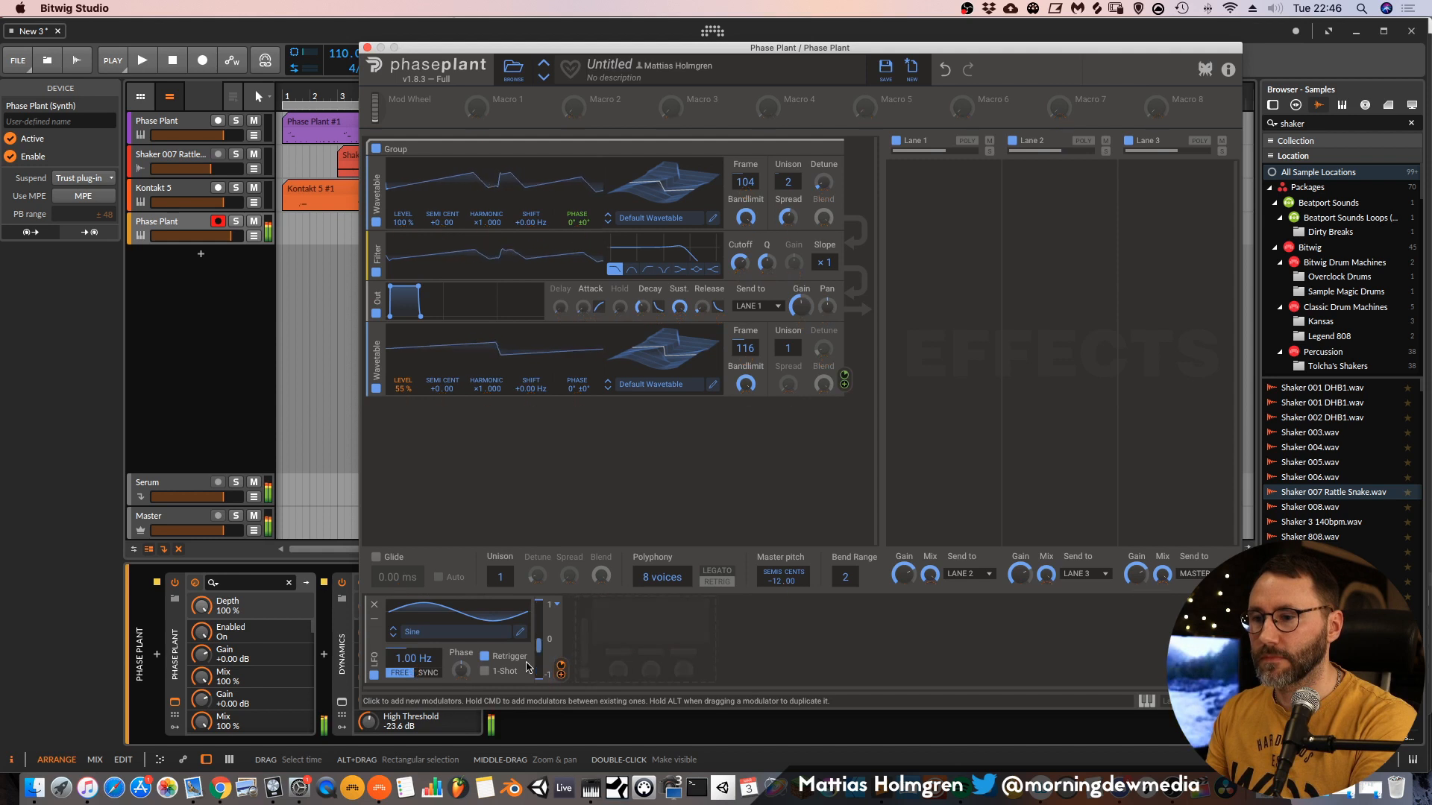
double_click(539, 675)
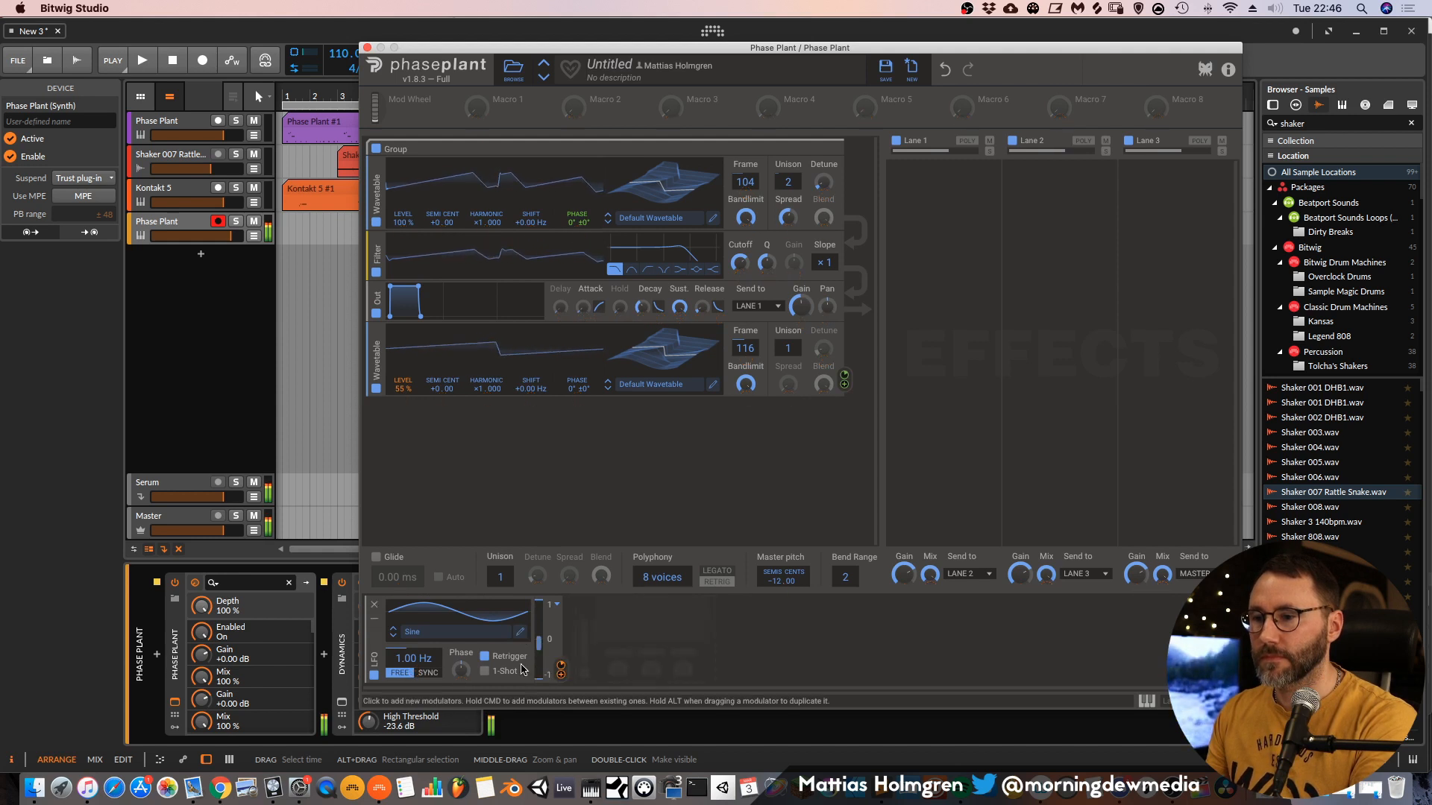
Make the LFO's output unipolar from 0 to 1 and sync its rate to 2/16.
click(556, 604)
click(584, 610)
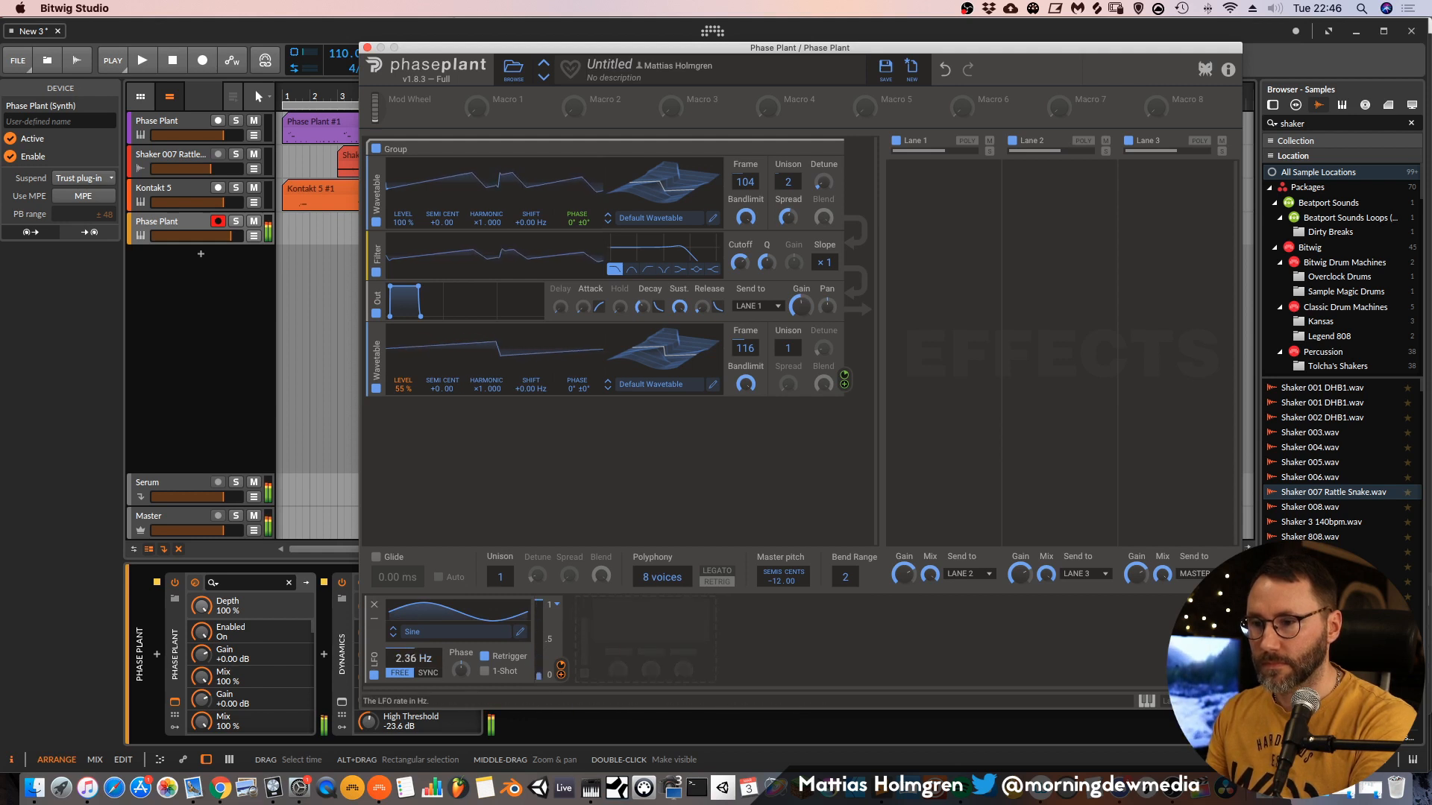
click(430, 674)
drag(405, 658, 405, 651)
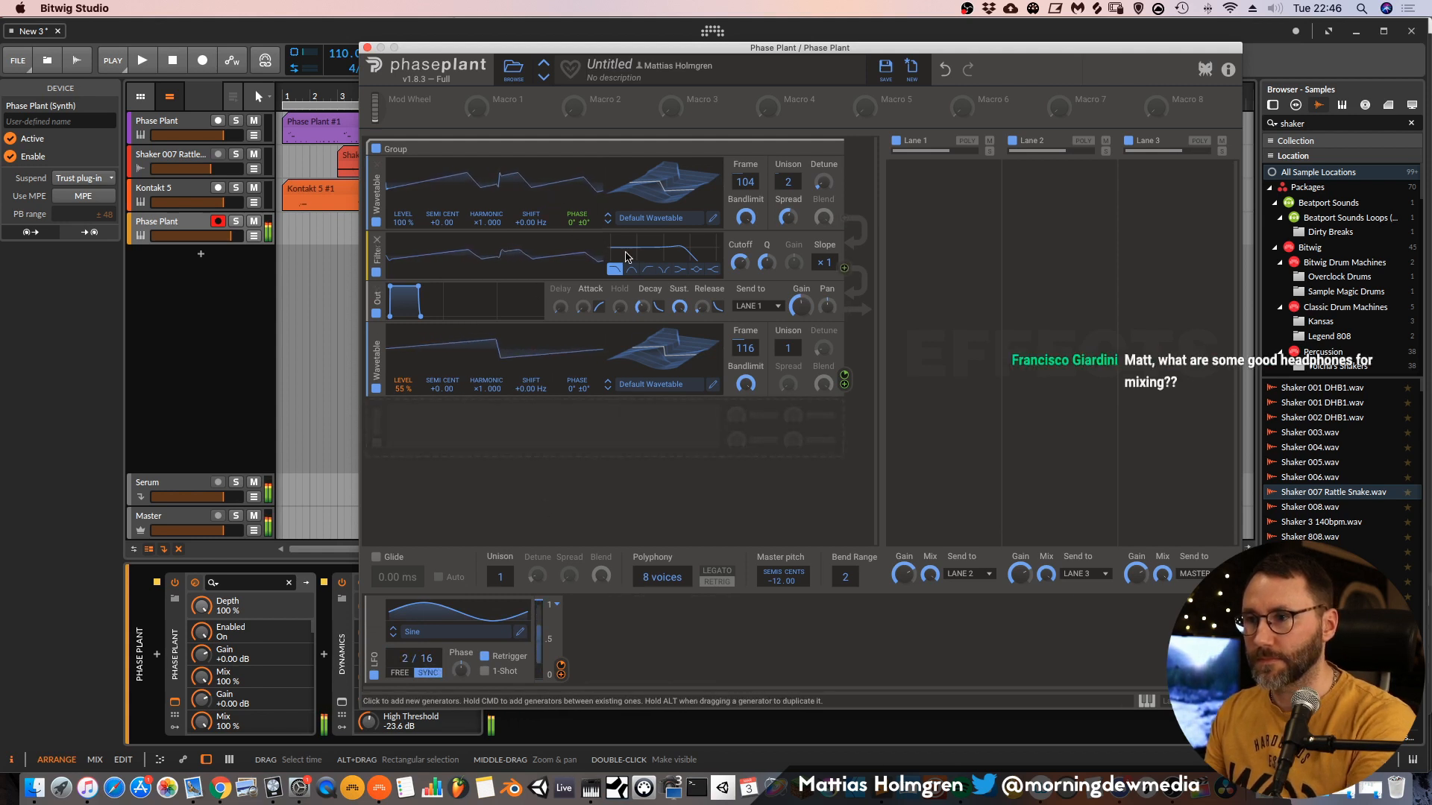
Lower the filter's cutoff, moving the Phase Plant window to bring the whole synth into view.
drag(740, 263, 739, 281)
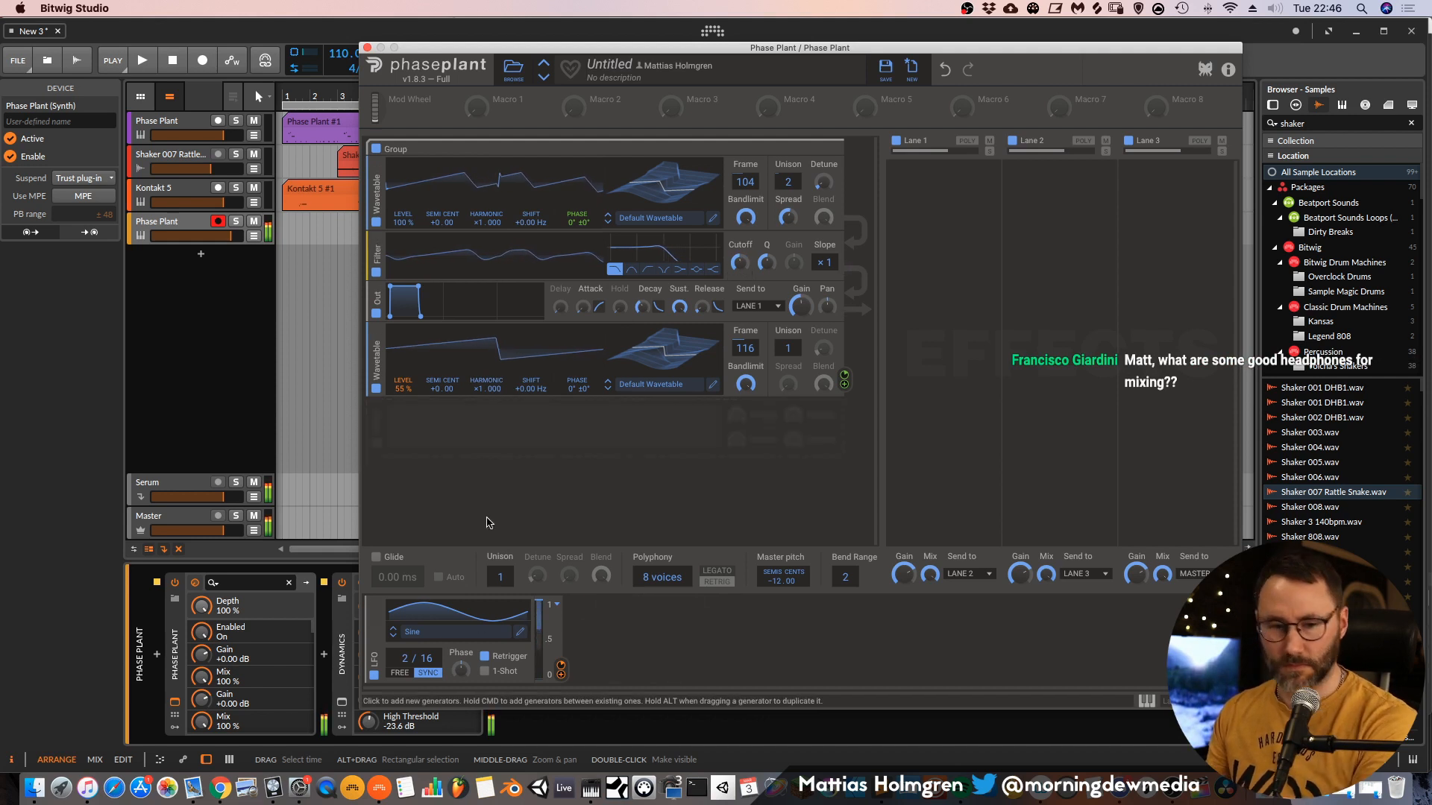
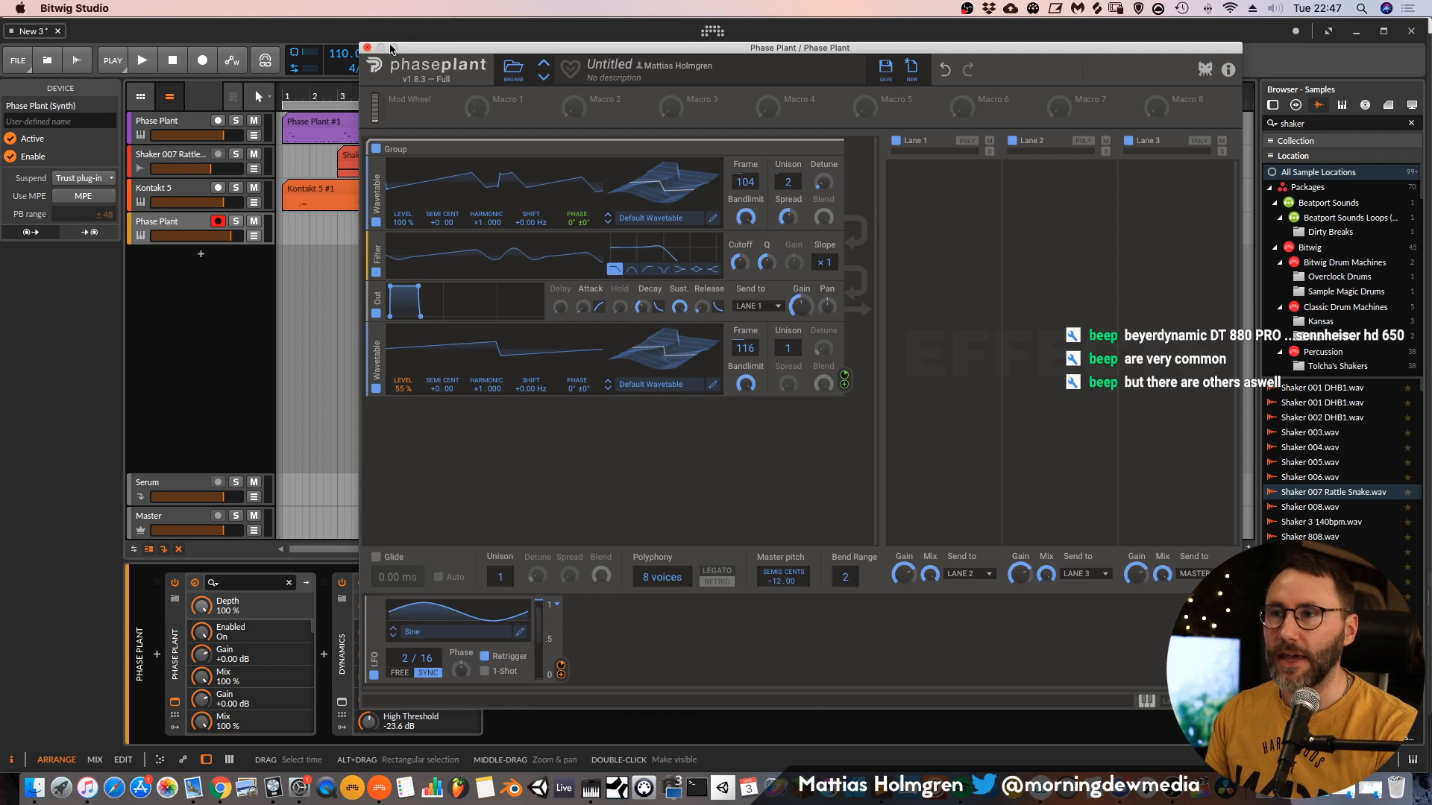
drag(434, 49, 363, 5)
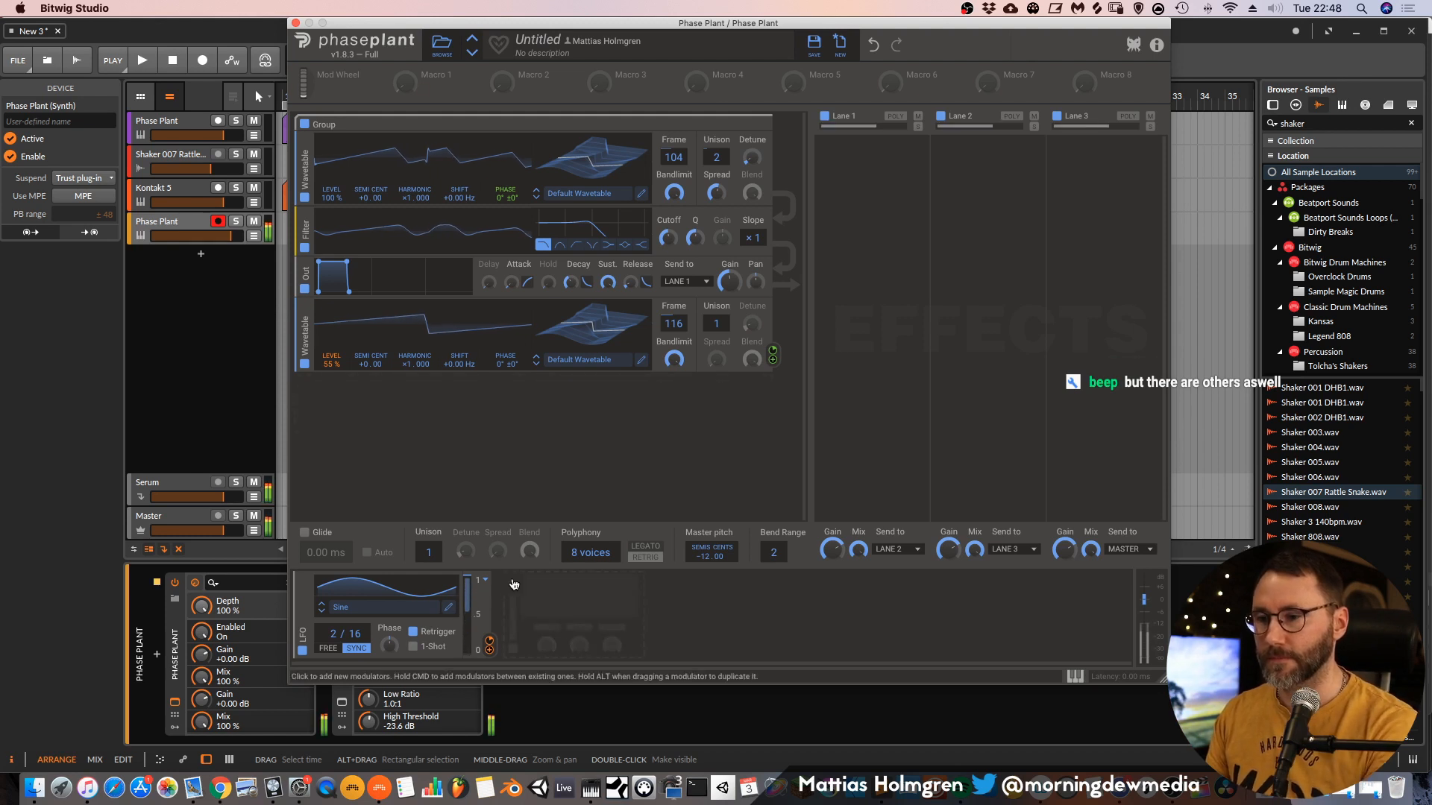
mouse_move(669, 237)
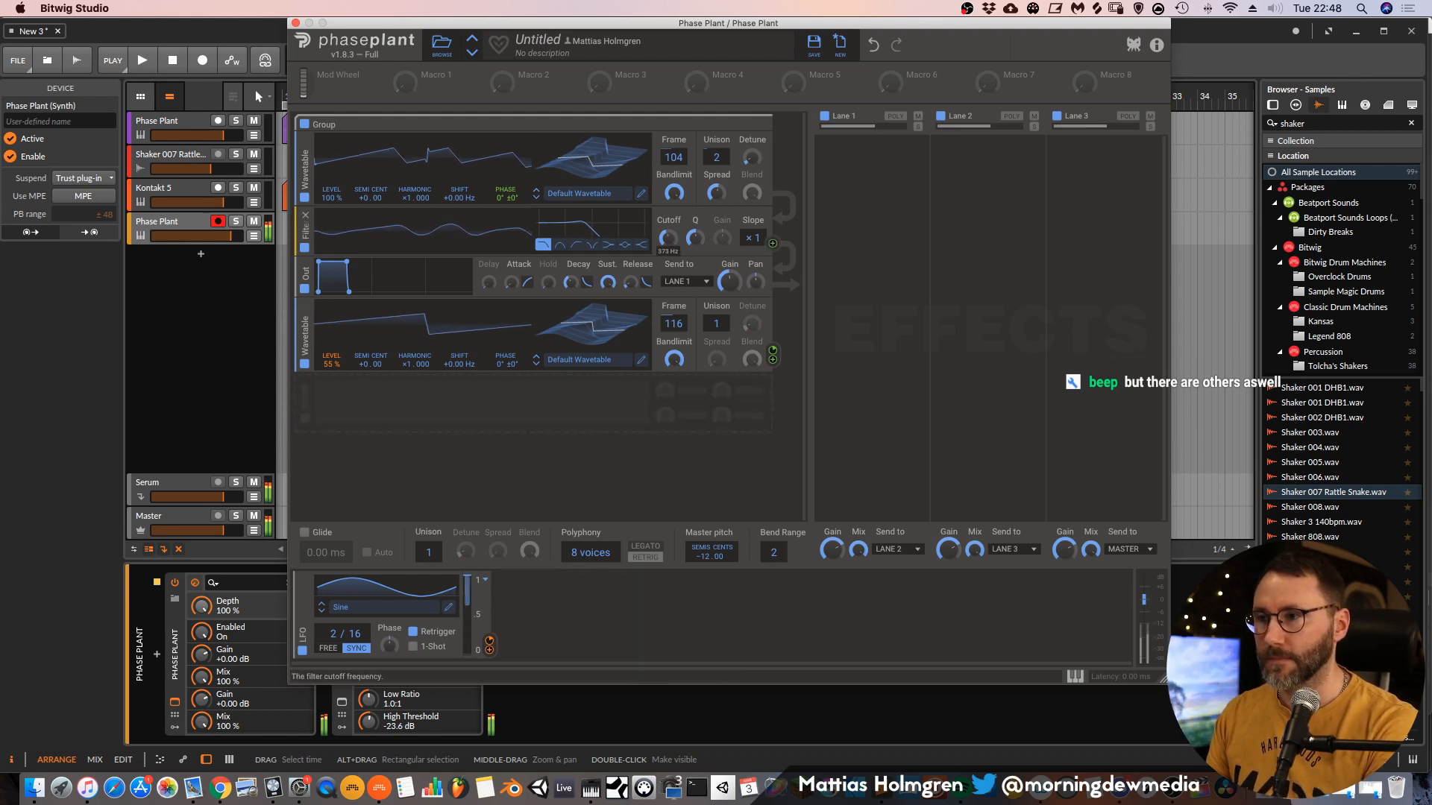
drag(669, 237, 669, 233)
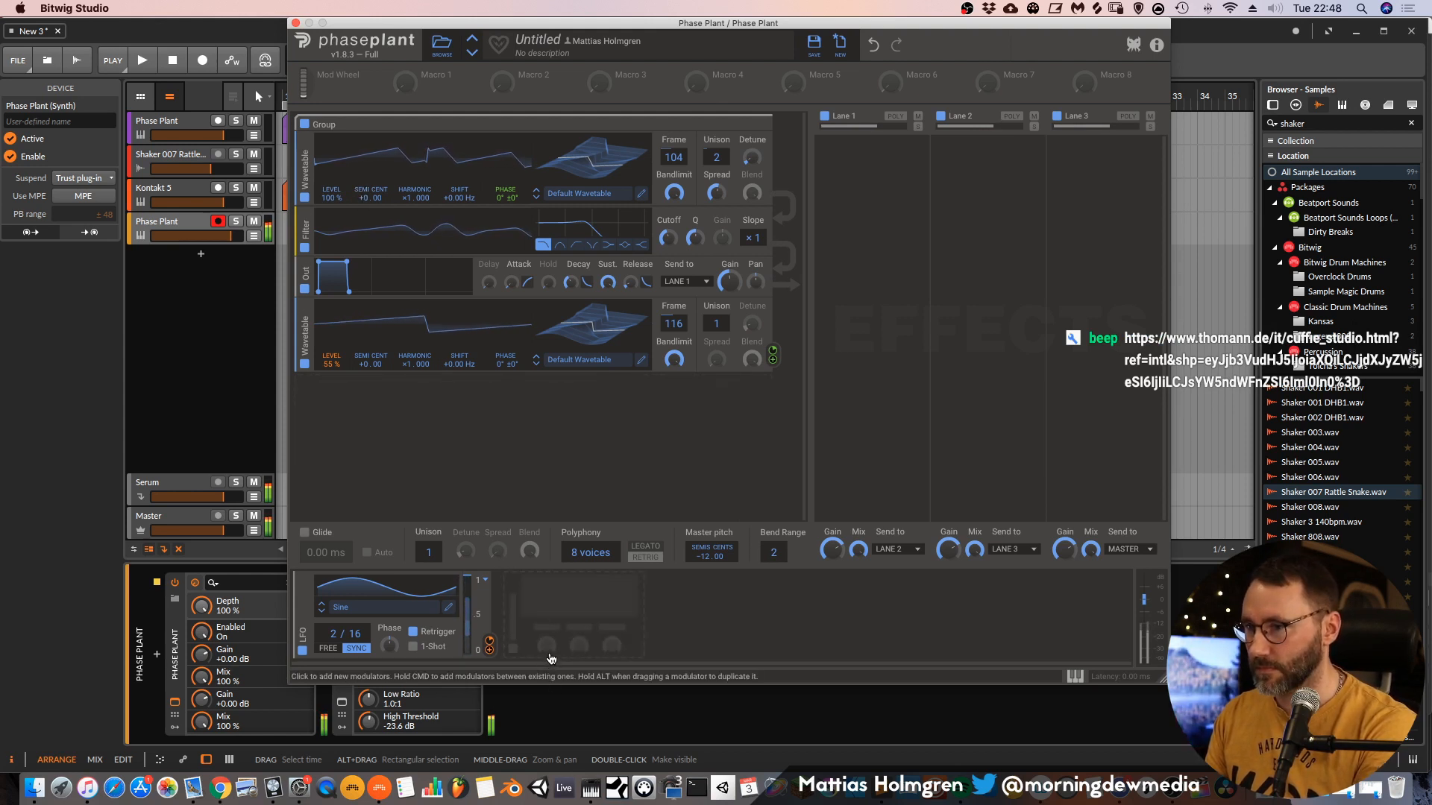
Add an Envelope modulator beside the LFO and route it to the master pitch.
click(572, 603)
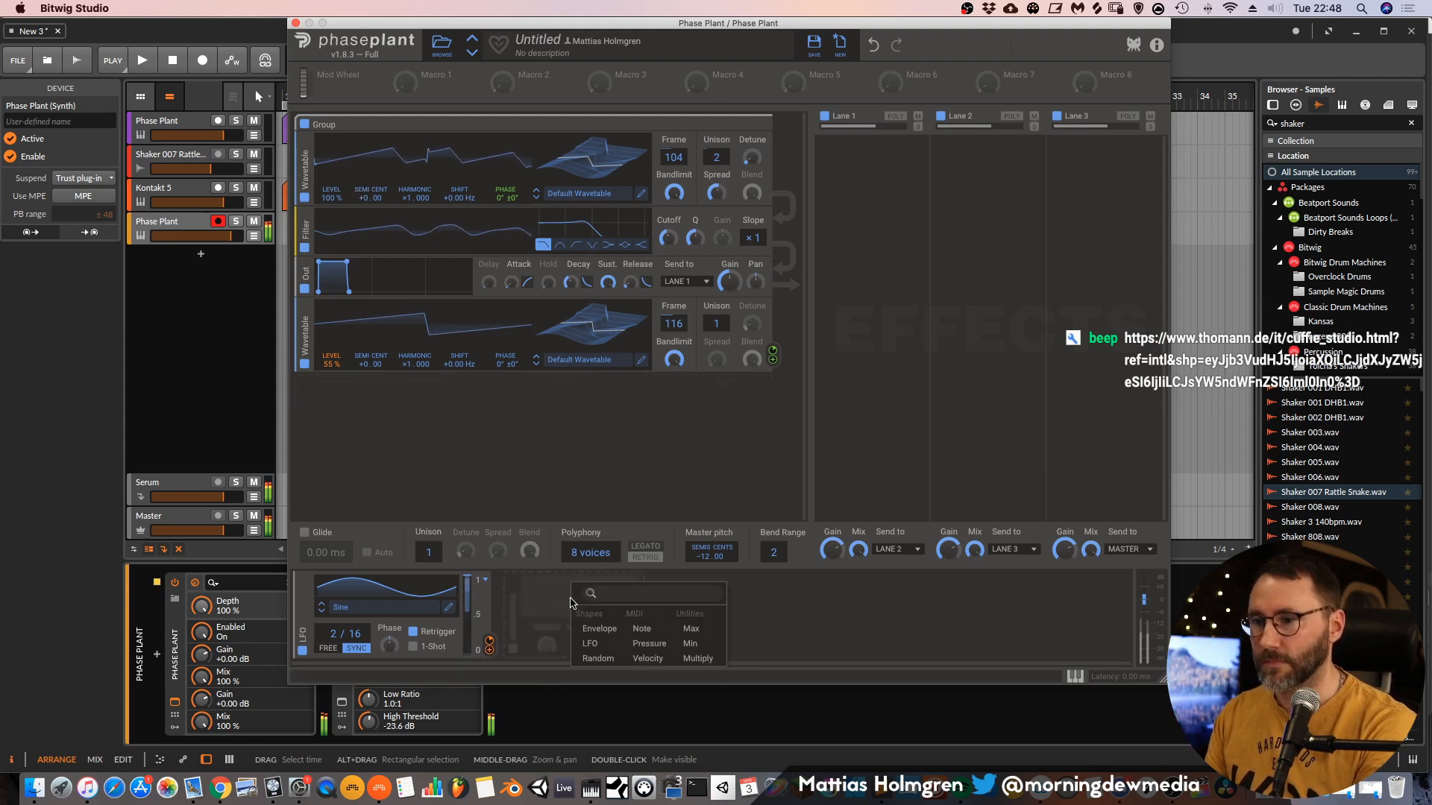
click(599, 628)
drag(763, 650, 717, 560)
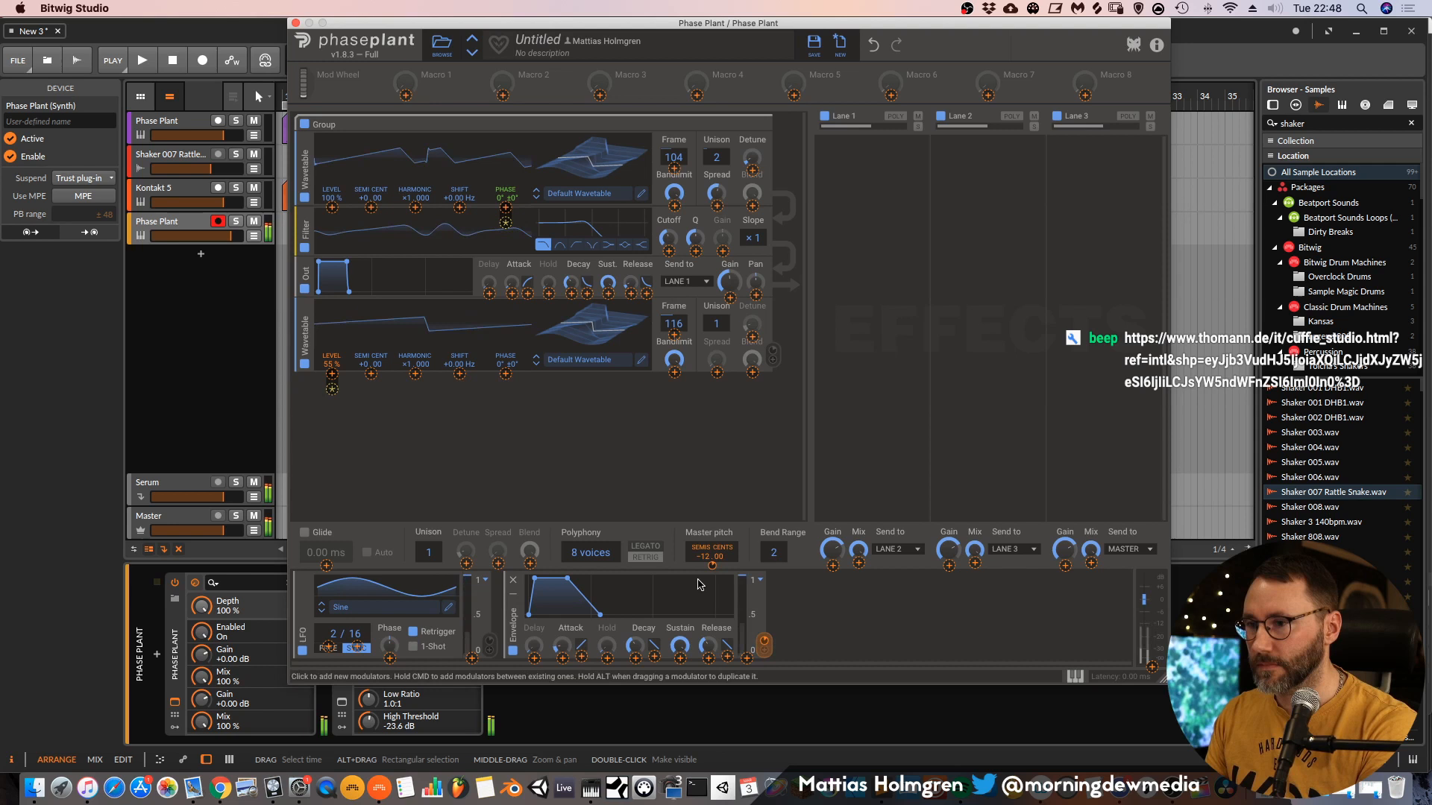
click(536, 584)
Shape the modulation envelope as a short pluck with minimal attack, zero sustain and a shorter decay.
drag(564, 648, 564, 661)
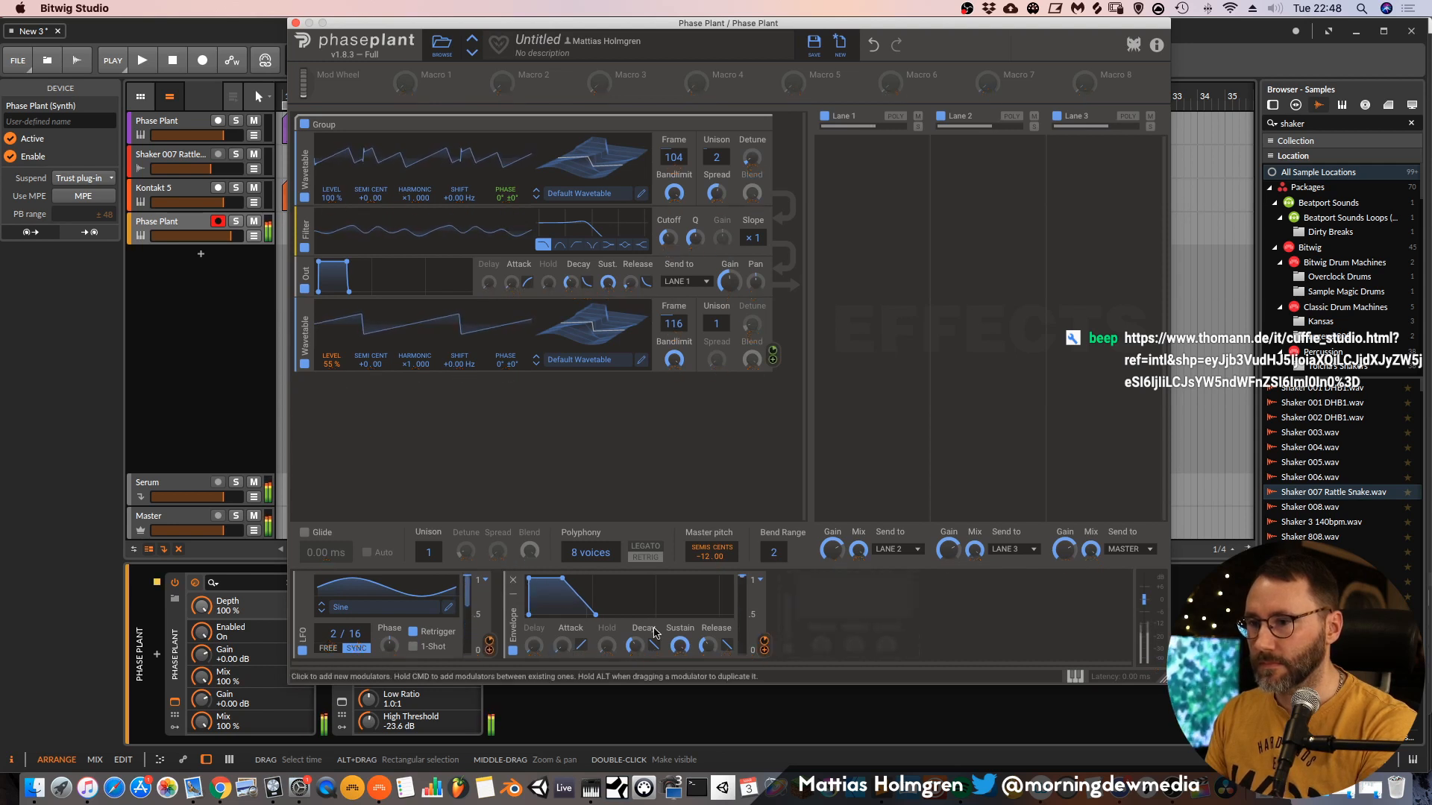
drag(680, 646, 680, 663)
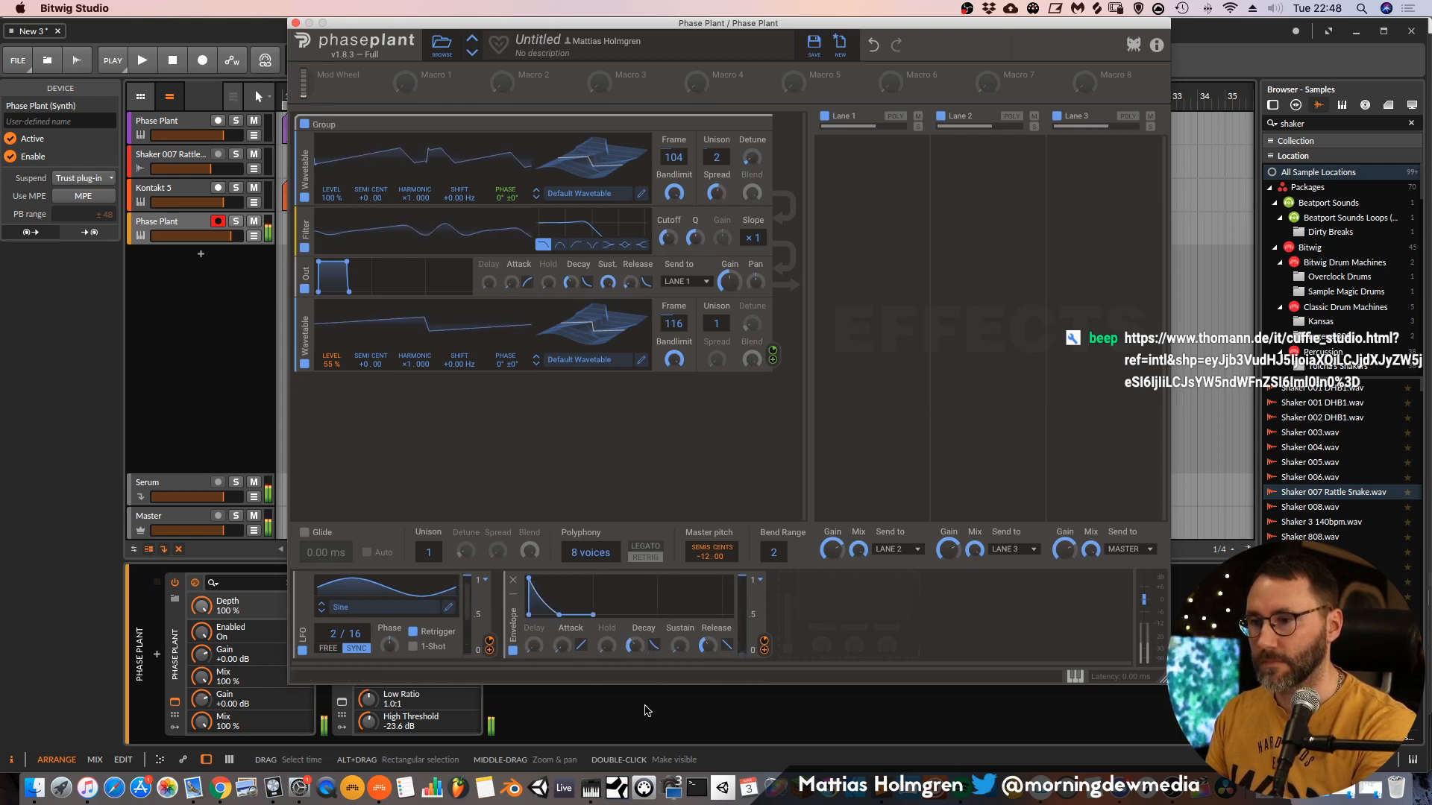
drag(638, 642, 638, 650)
mouse_move(764, 642)
mouse_down()
mouse_move(764, 655)
mouse_move(765, 643)
mouse_up()
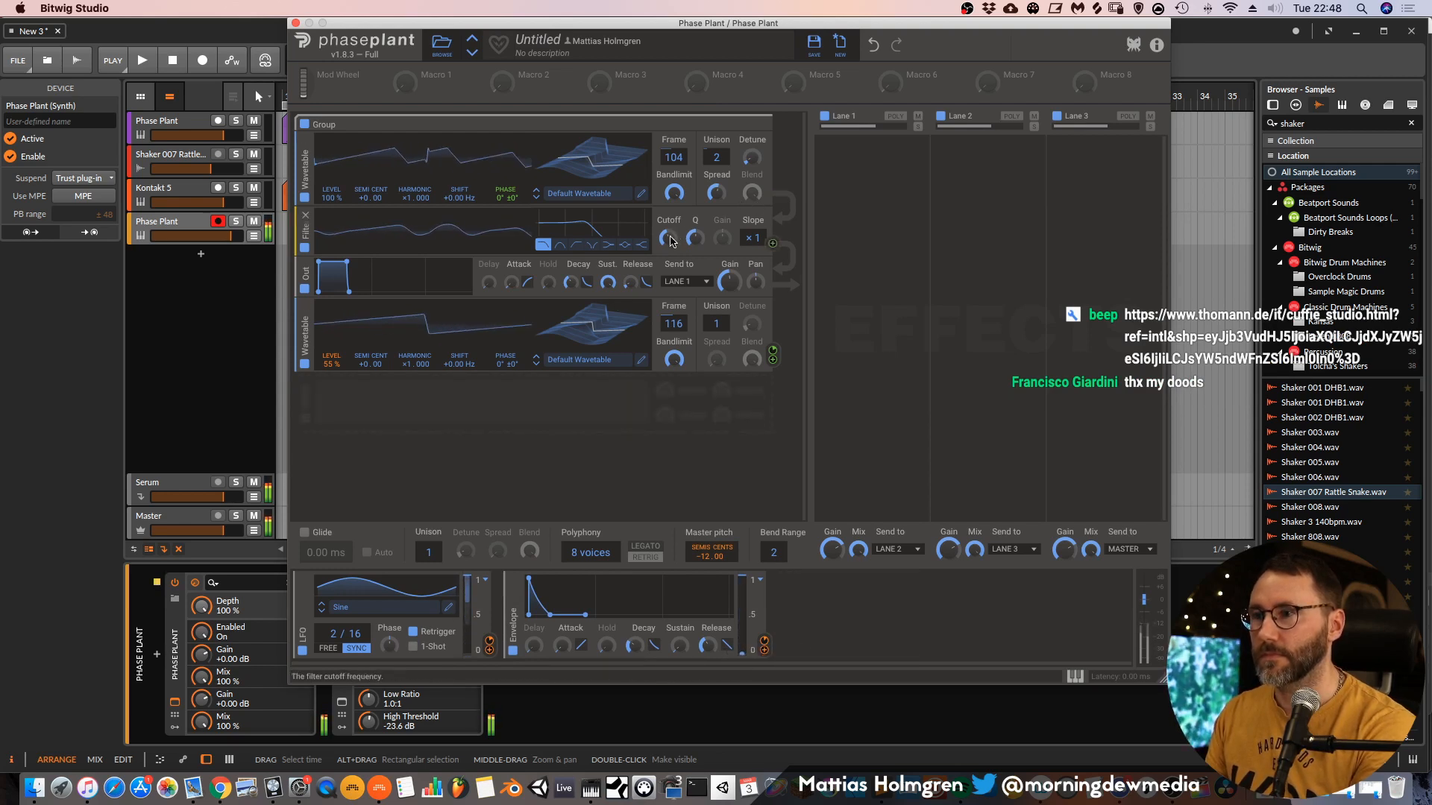
Close the synth window and insert an Arpeggiator note effect before Phase Plant in the device chain.
click(296, 25)
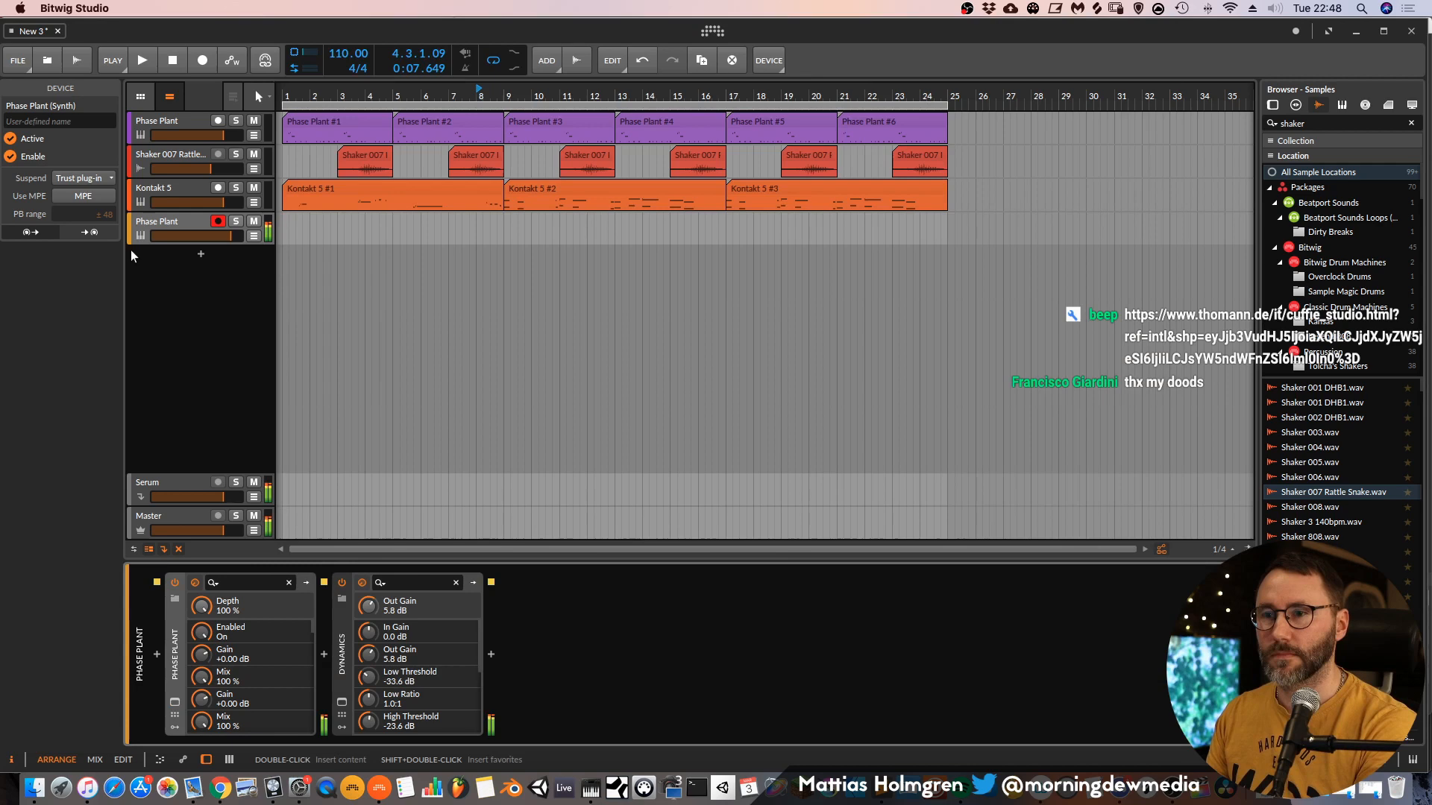
double_click(156, 653)
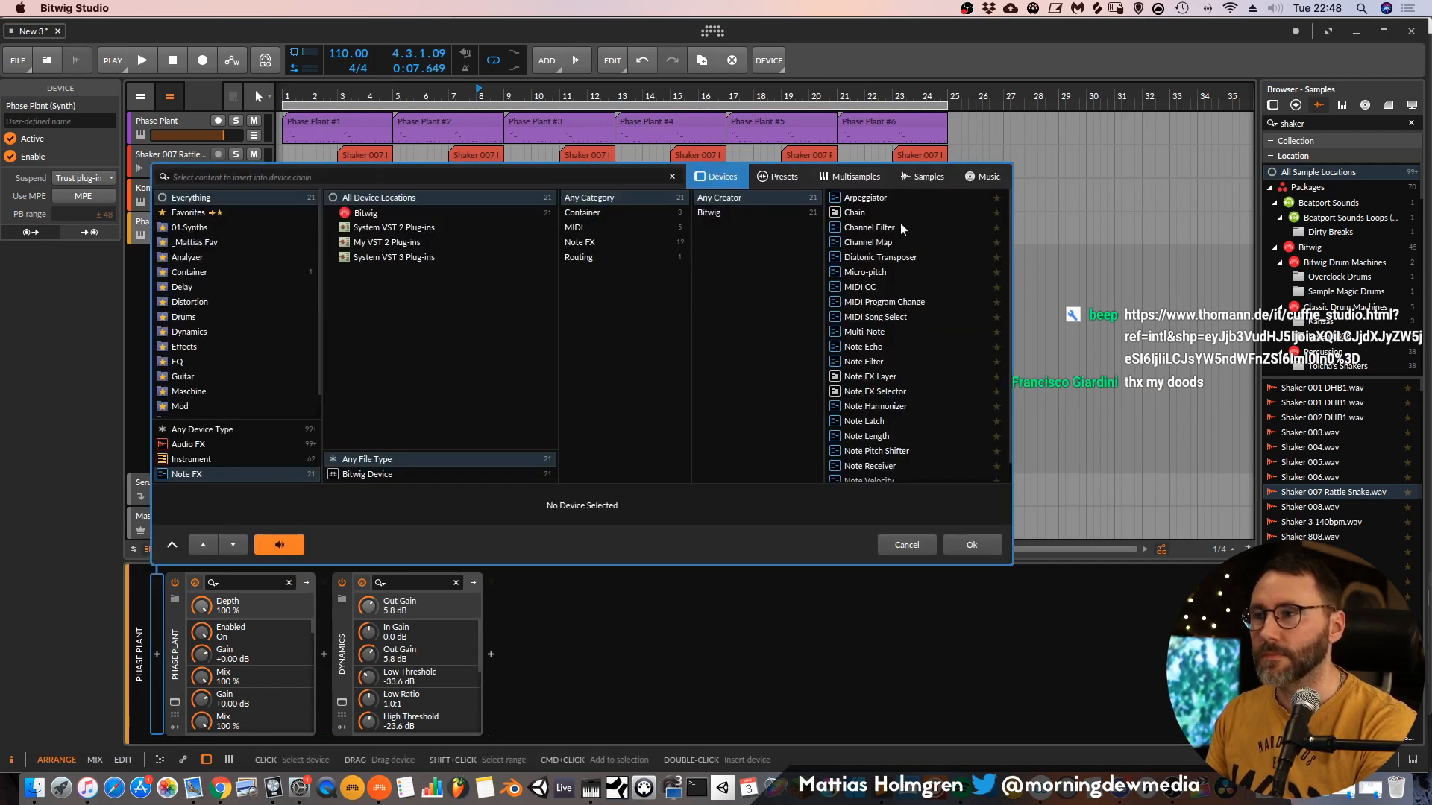
click(965, 534)
drag(328, 725, 329, 708)
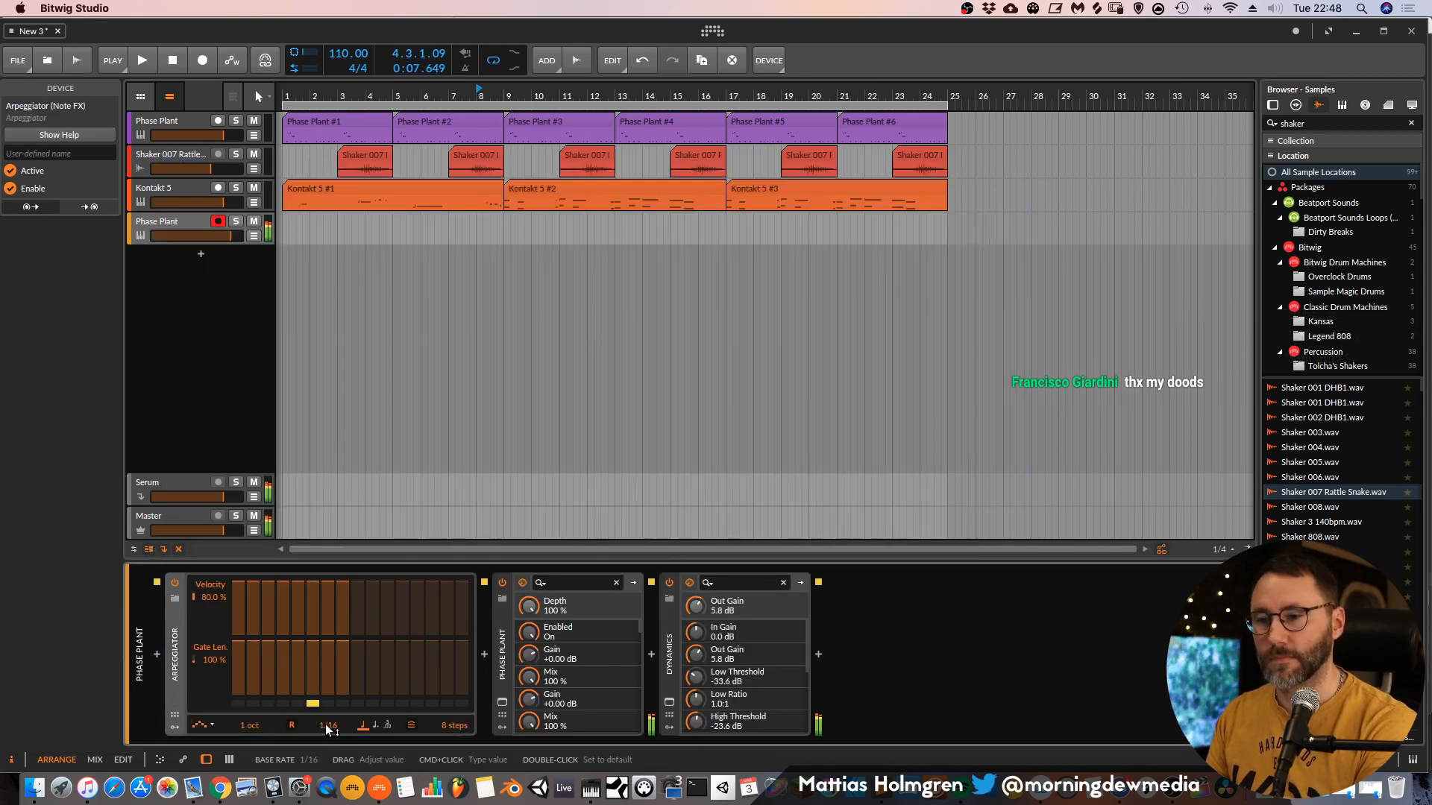
Reopen the Phase Plant window and remove the second wavetable's modulation of the first wavetable's phase.
click(502, 702)
drag(532, 603, 504, 185)
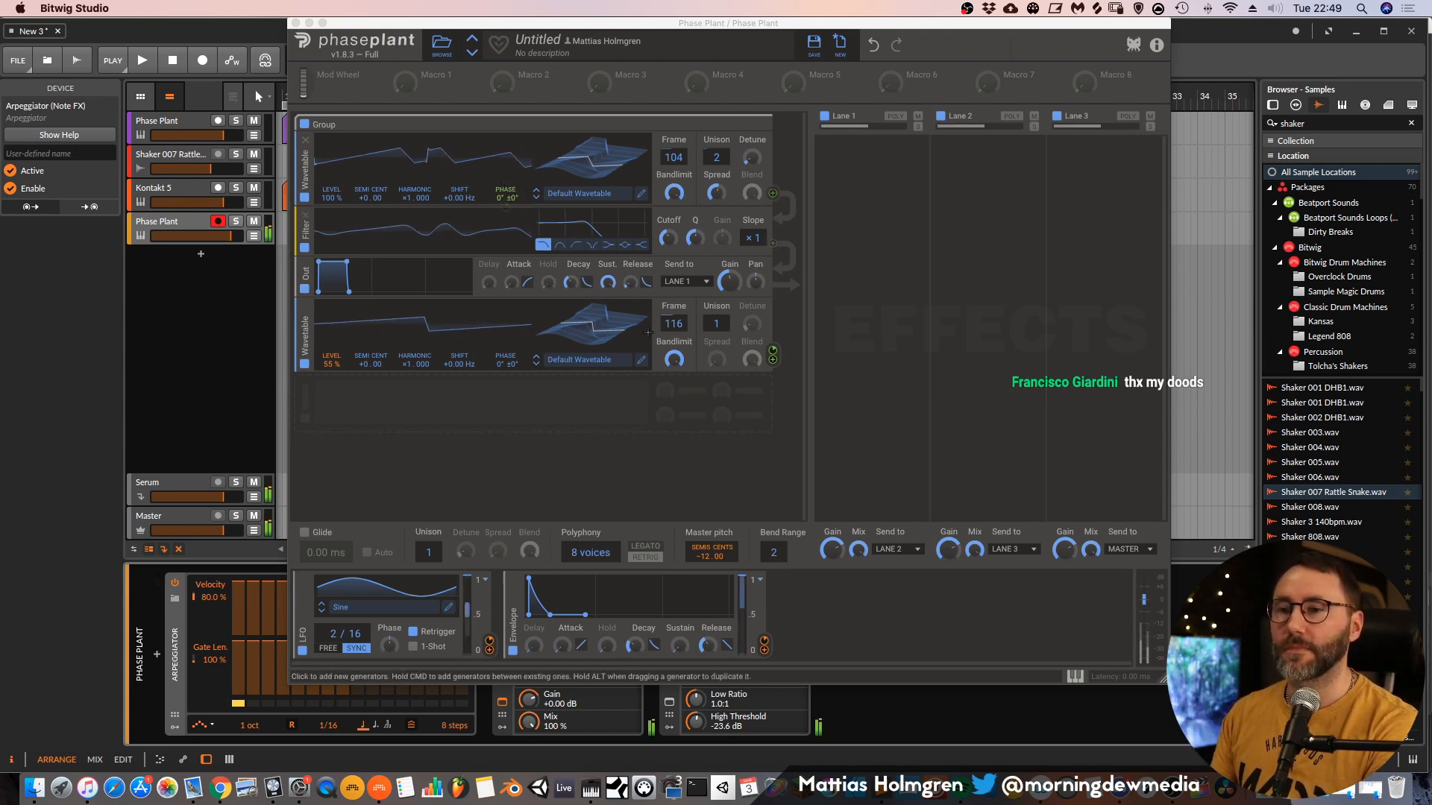
double_click(775, 360)
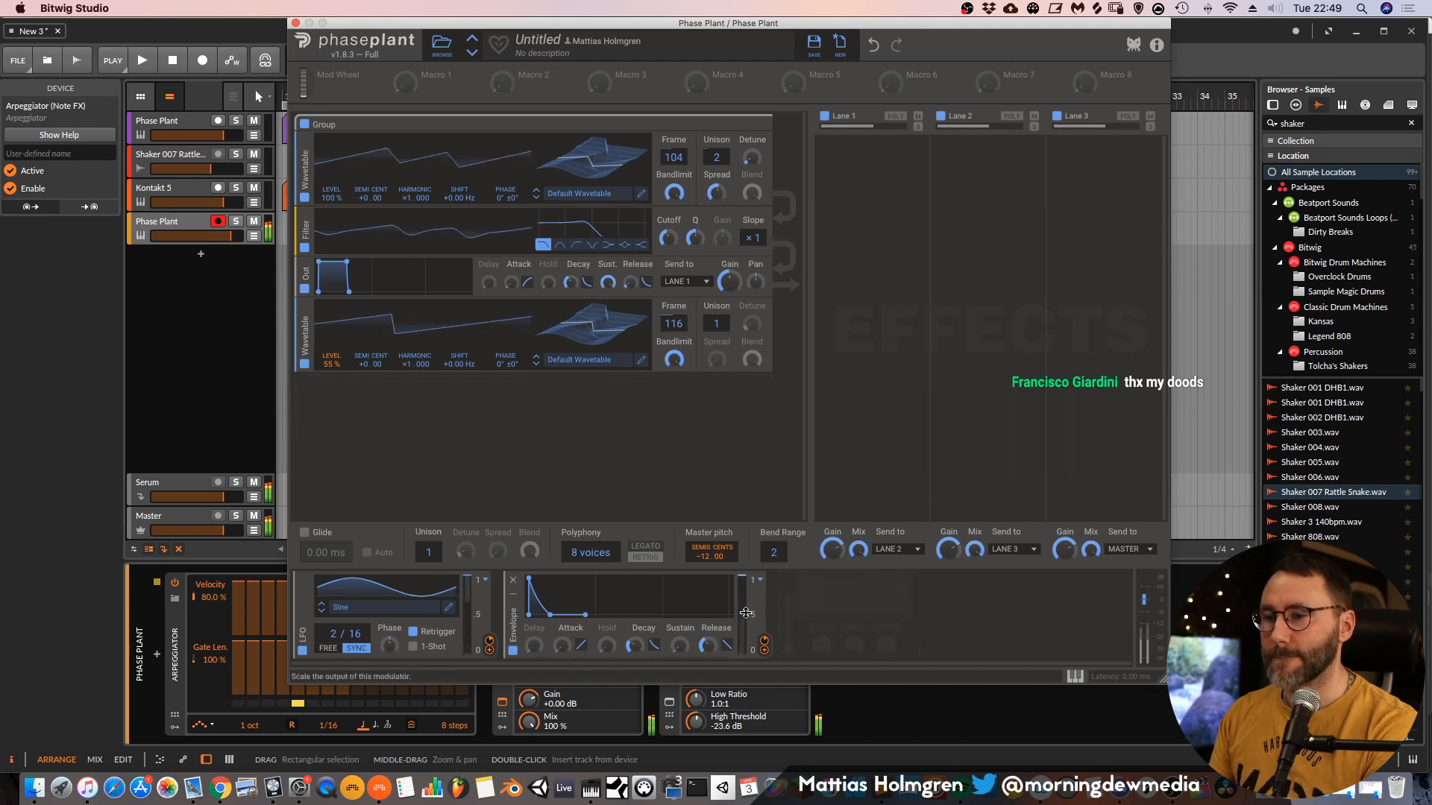
Set the arpeggiator's gate length to 98% and rate to 1/8, and raise the filter's cutoff with the first wavetable's frame at 96.
mouse_move(212, 661)
mouse_down()
mouse_move(212, 701)
mouse_move(211, 654)
mouse_up()
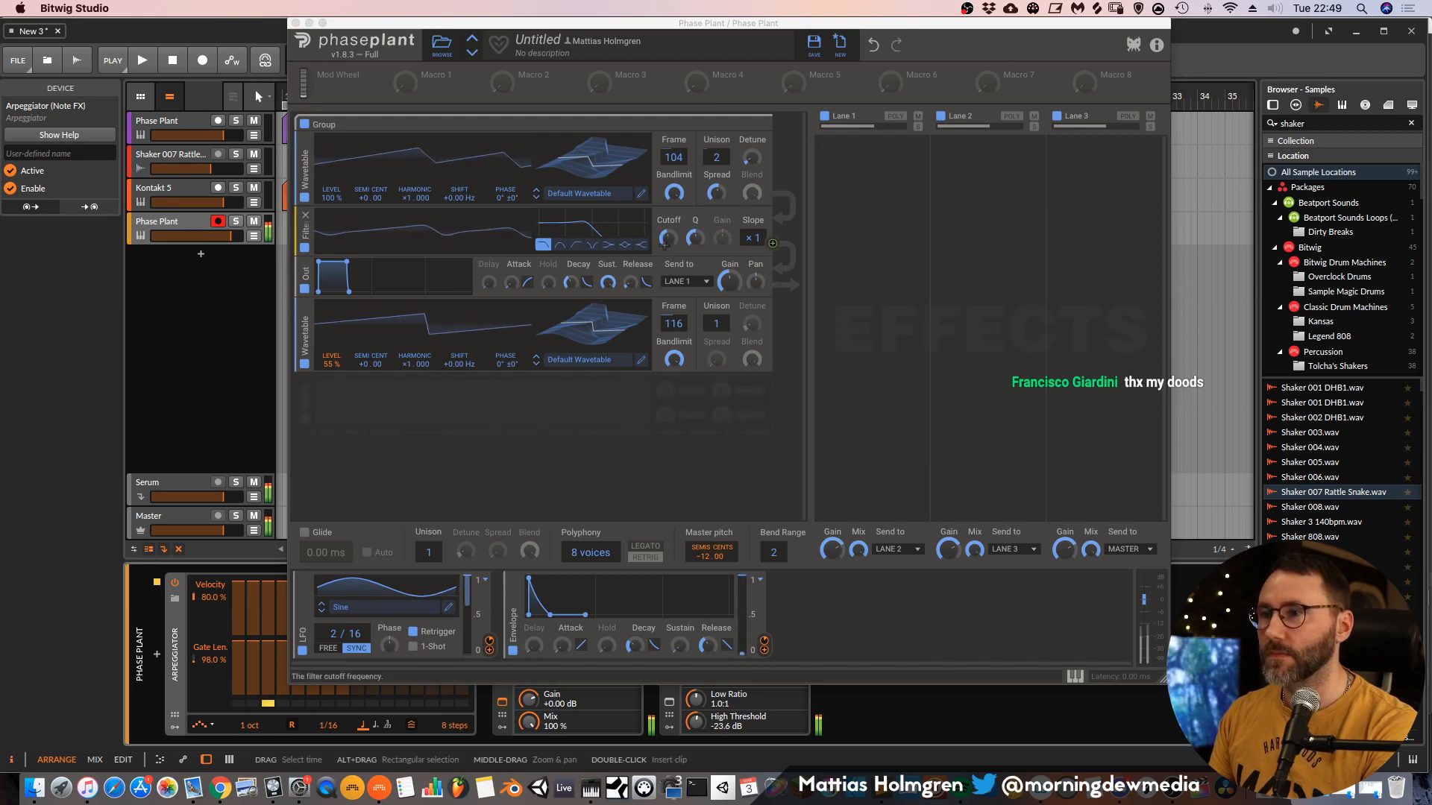
drag(663, 242, 661, 233)
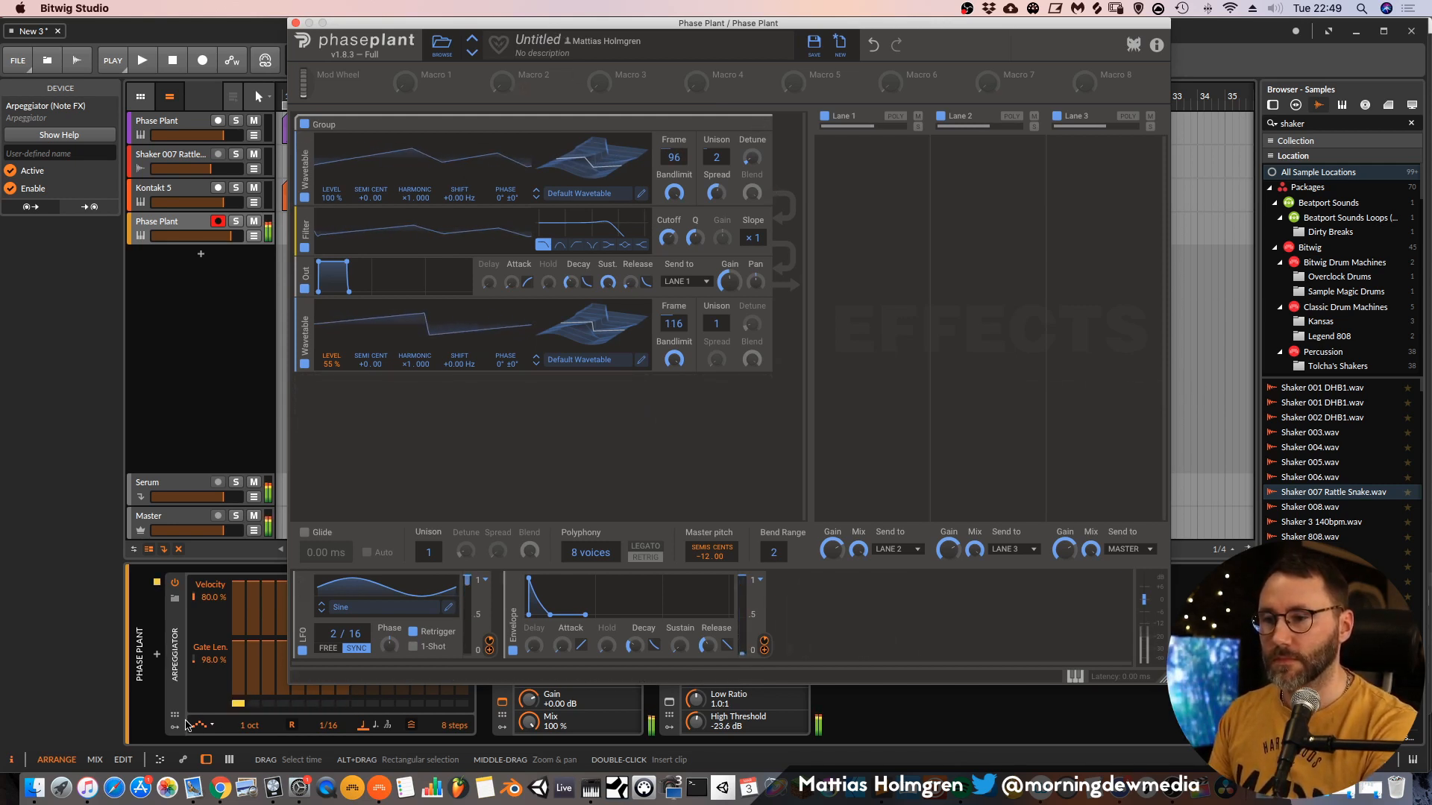
drag(326, 725, 330, 729)
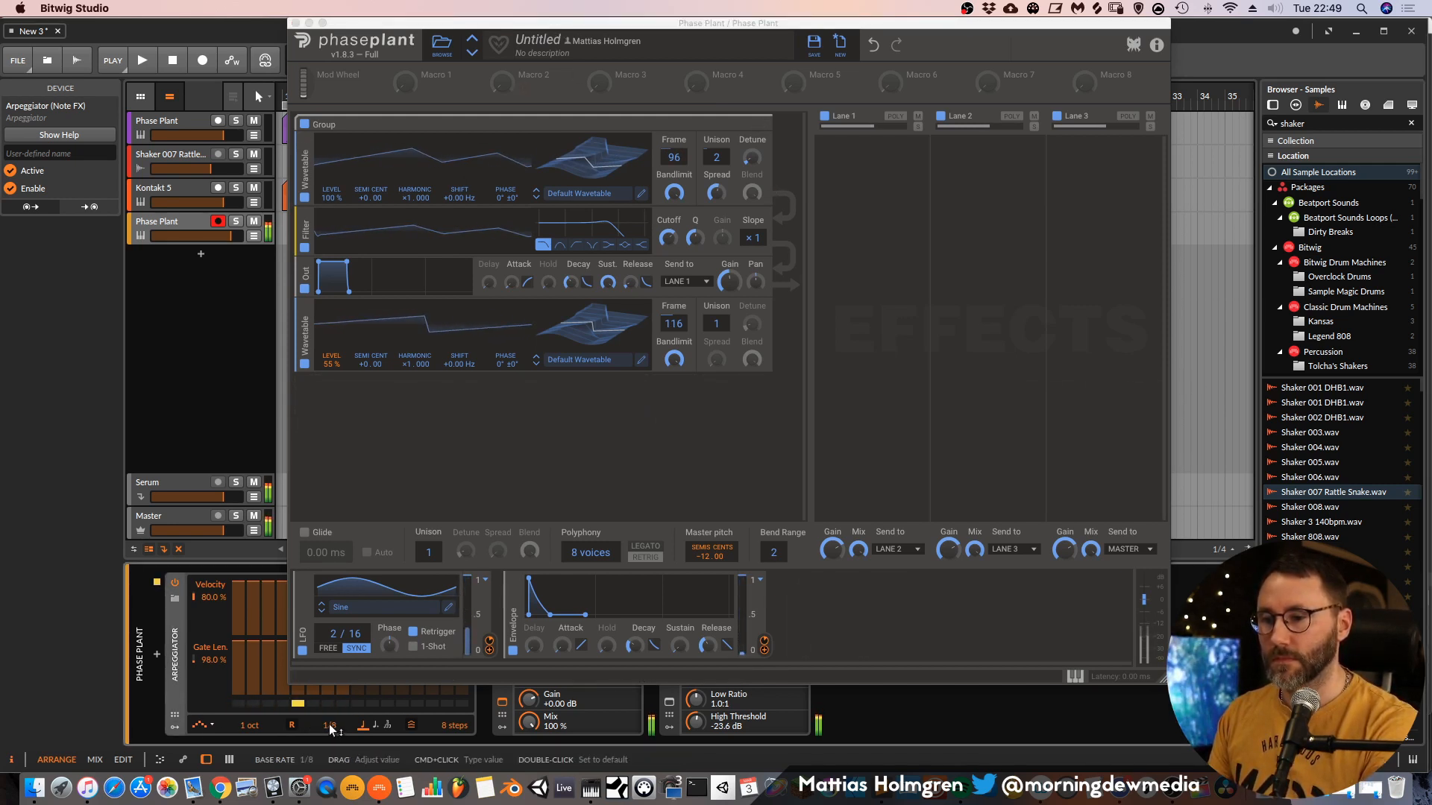
Play the arrangement and lower the filter's cutoff, with the synth window moved off the tracks.
key(space)
drag(302, 39, 554, 38)
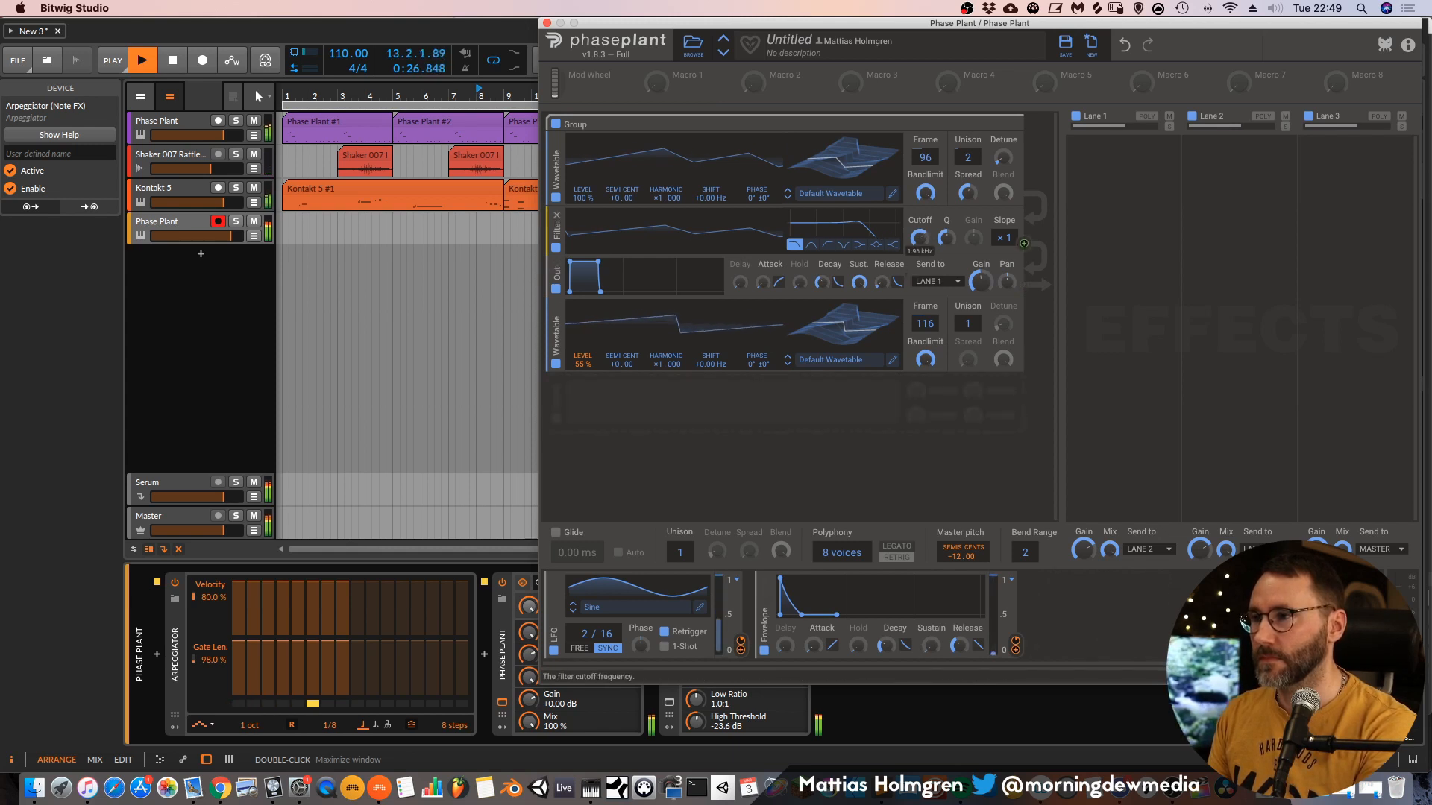
drag(919, 238, 920, 262)
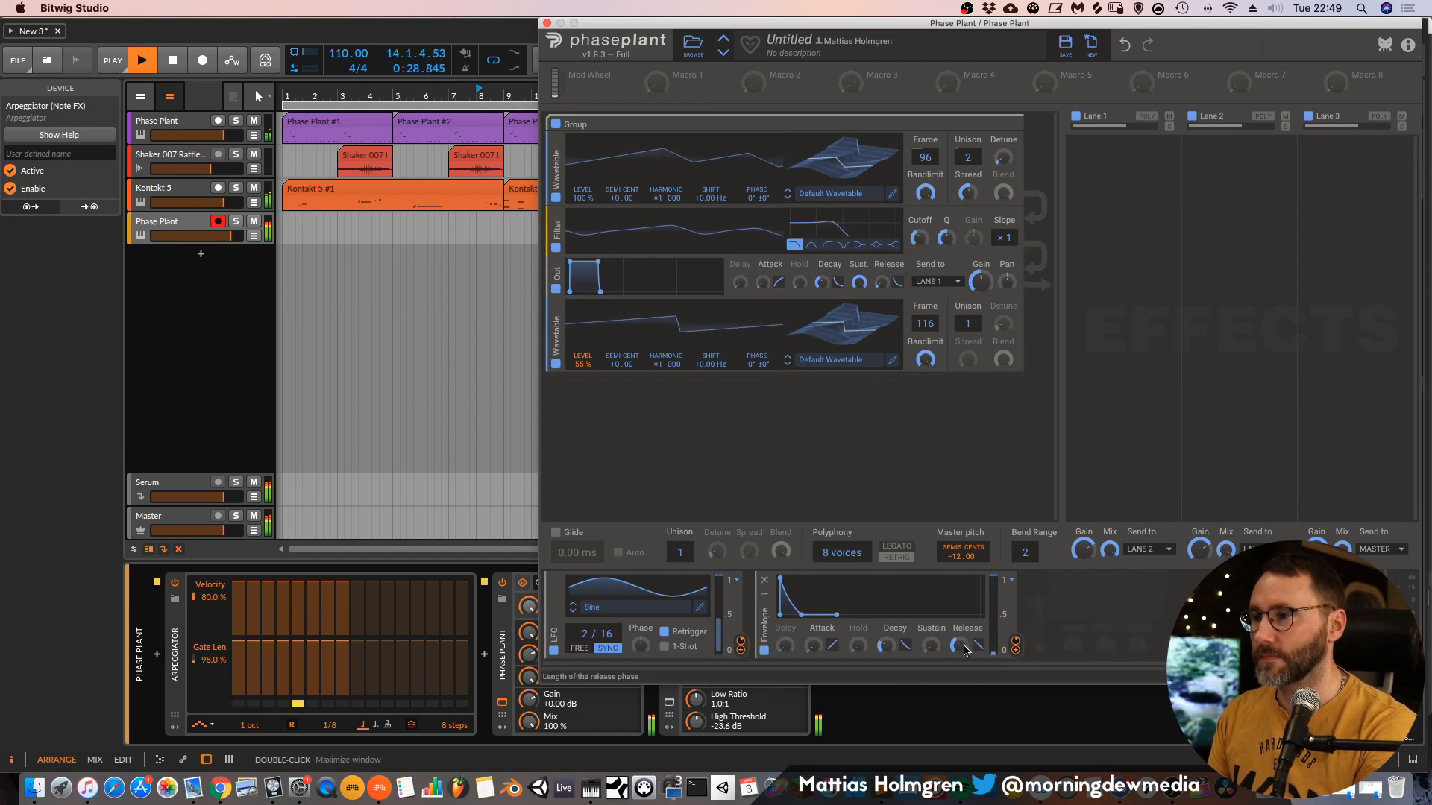
Route the modulation envelope to the filter's cutoff with a positive amount, and select the record-armed Phase Plant track.
click(1017, 648)
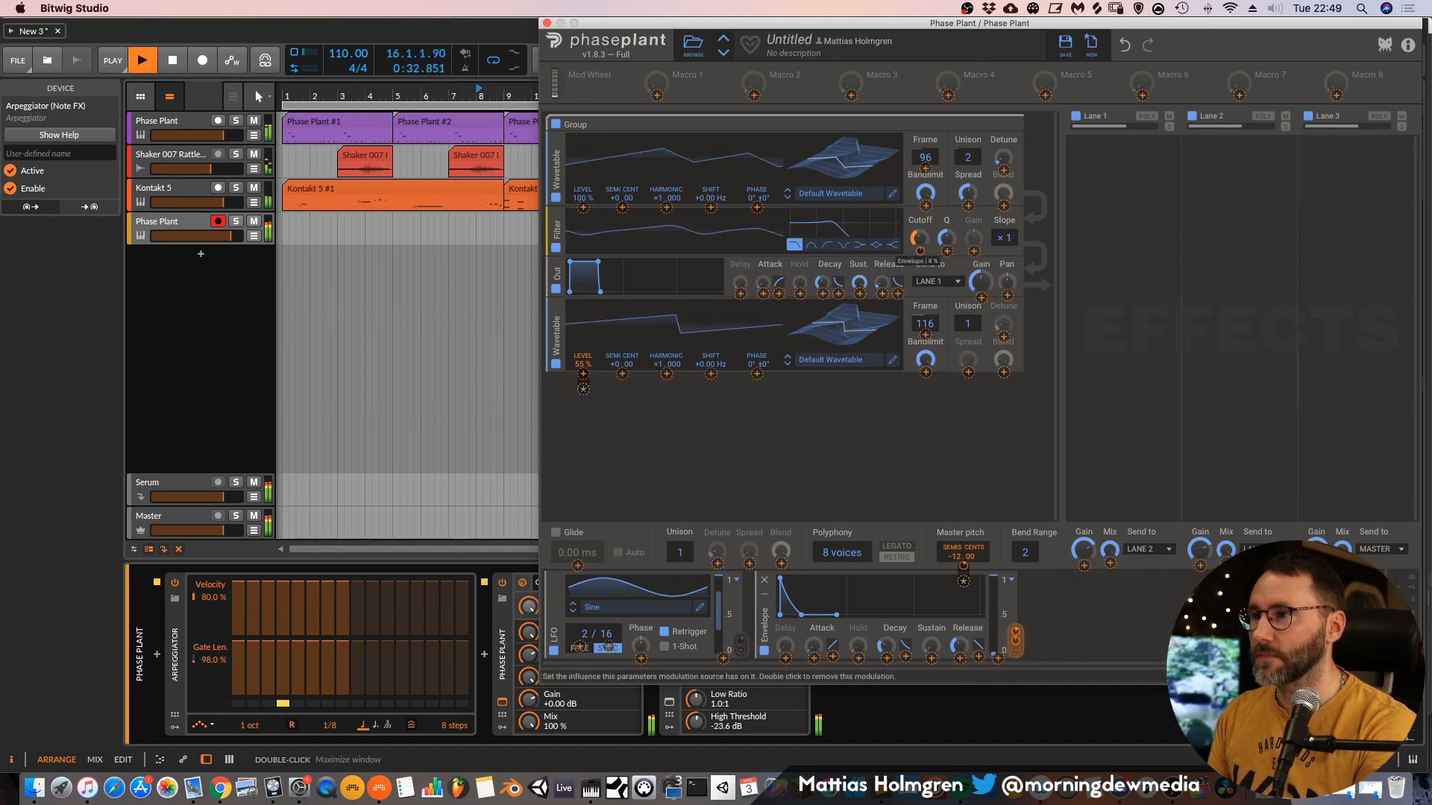
drag(920, 251, 920, 235)
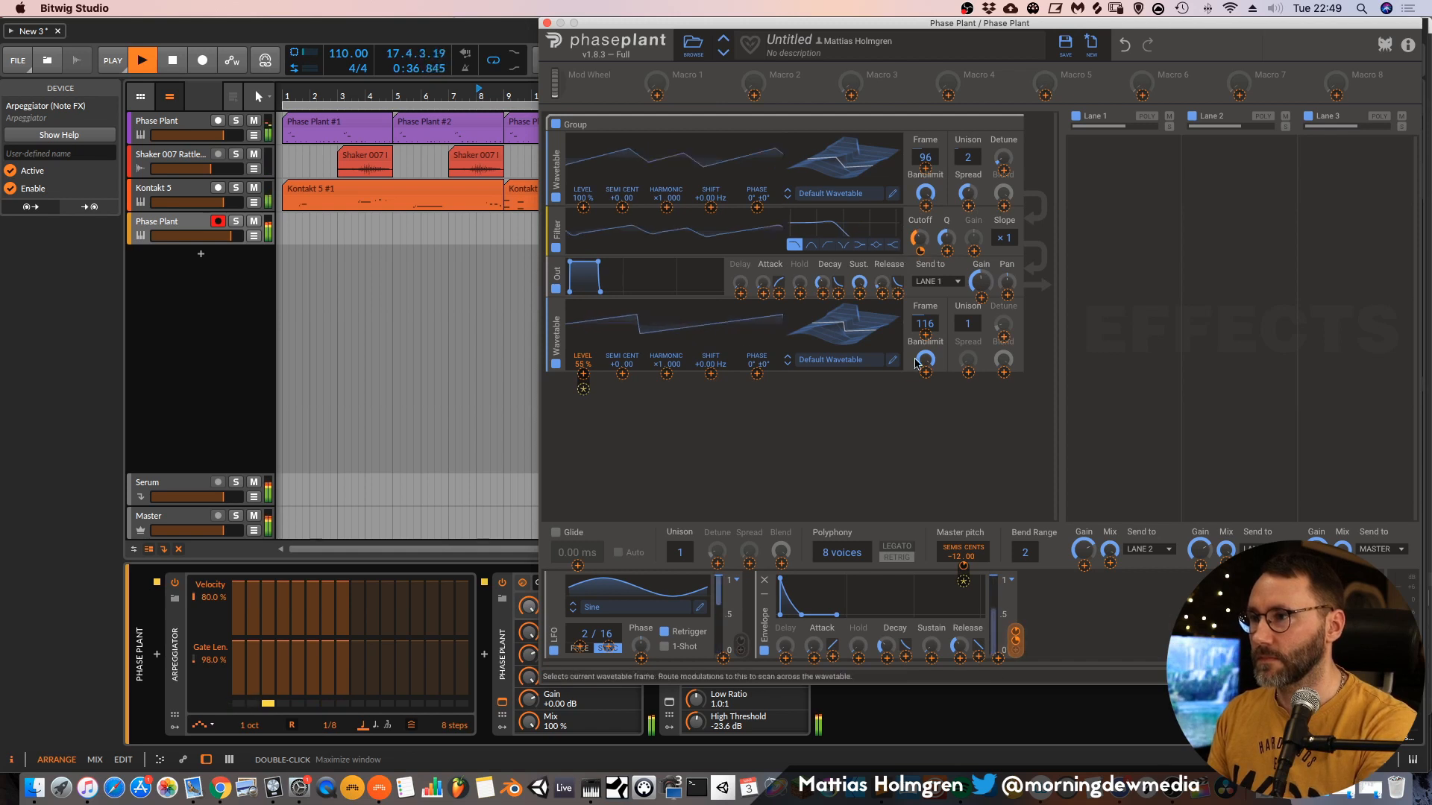
click(1128, 633)
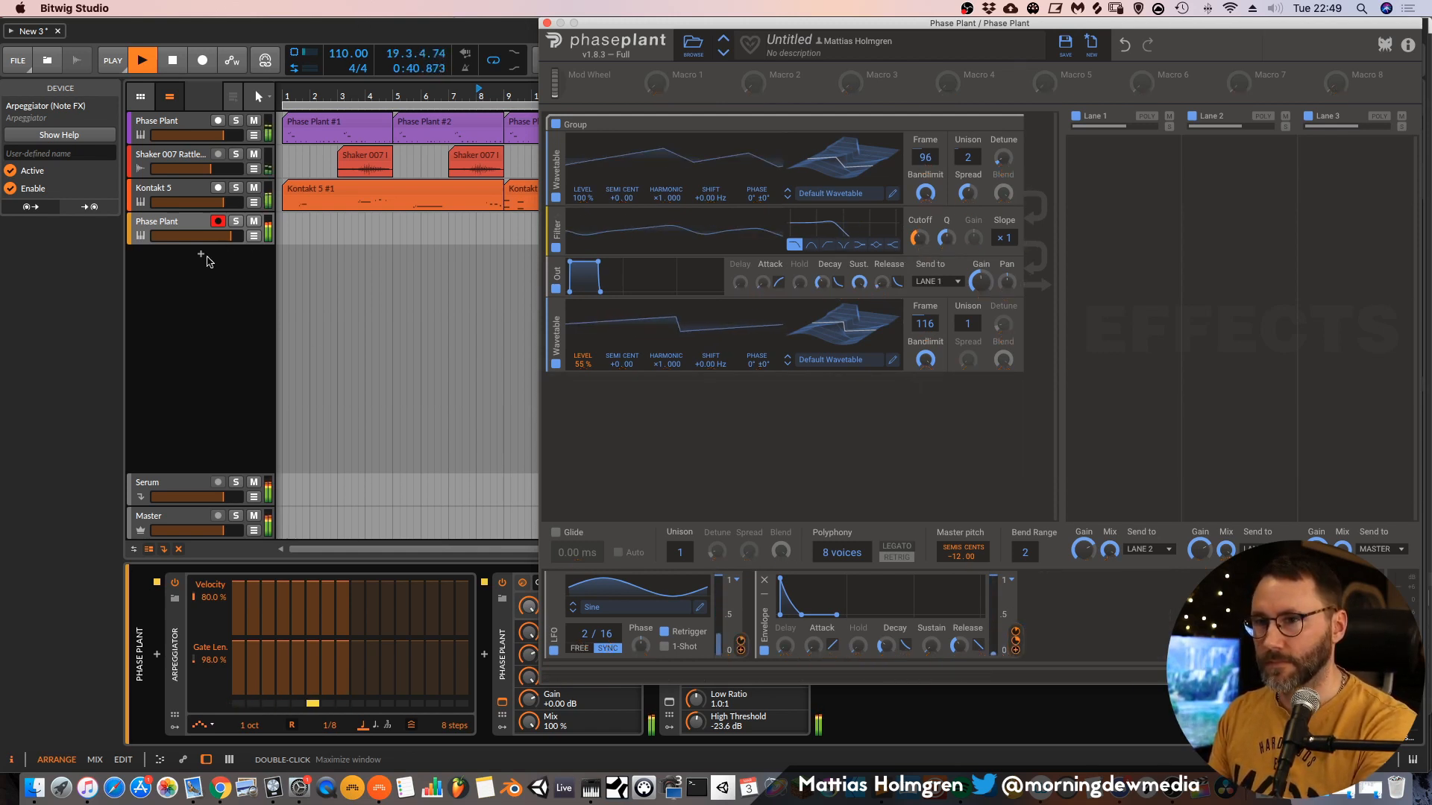
click(191, 218)
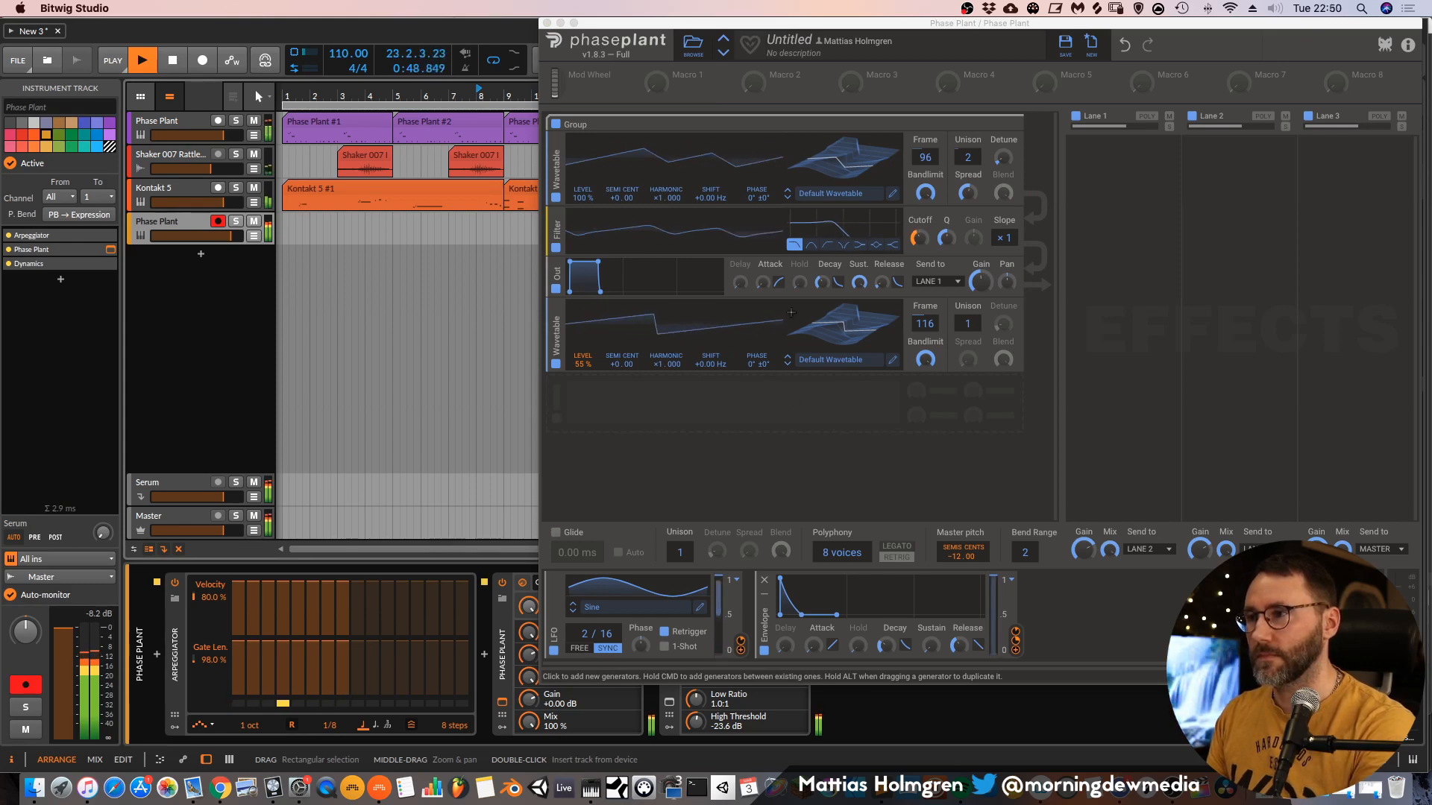
Try the arpeggiator at rates of 1/16 and 1/4 during playback, closing and reopening the Phase Plant window.
click(546, 23)
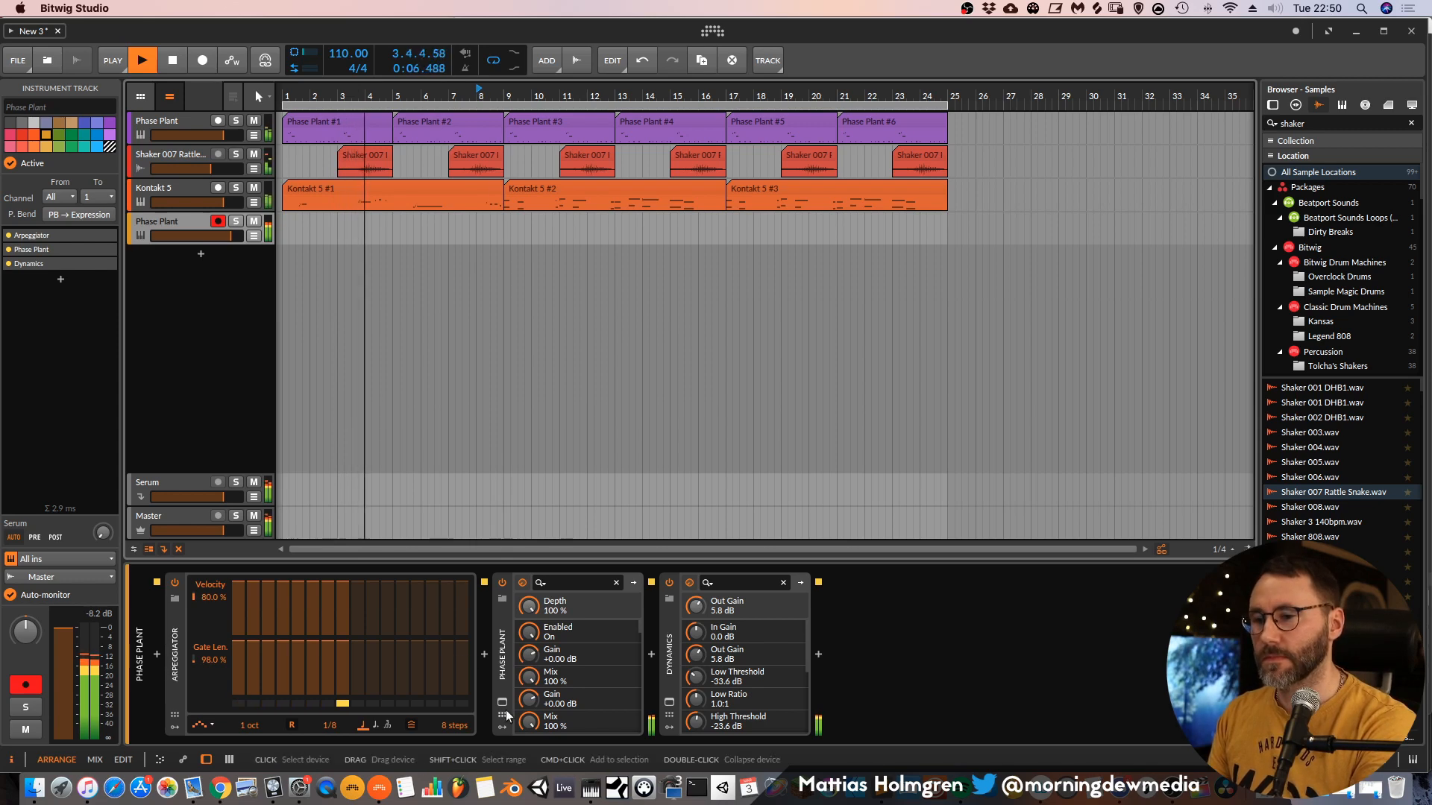
drag(330, 727, 333, 733)
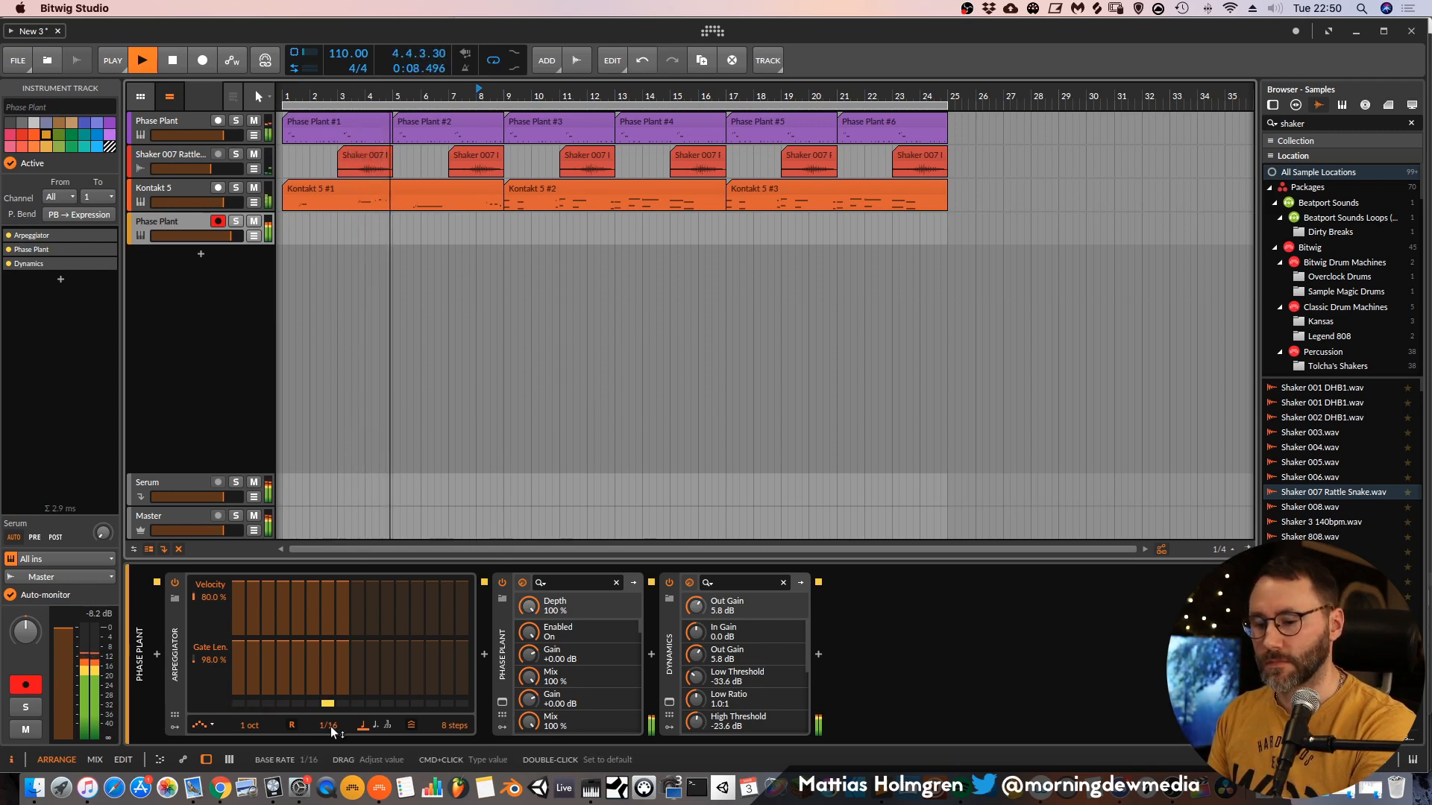
click(111, 249)
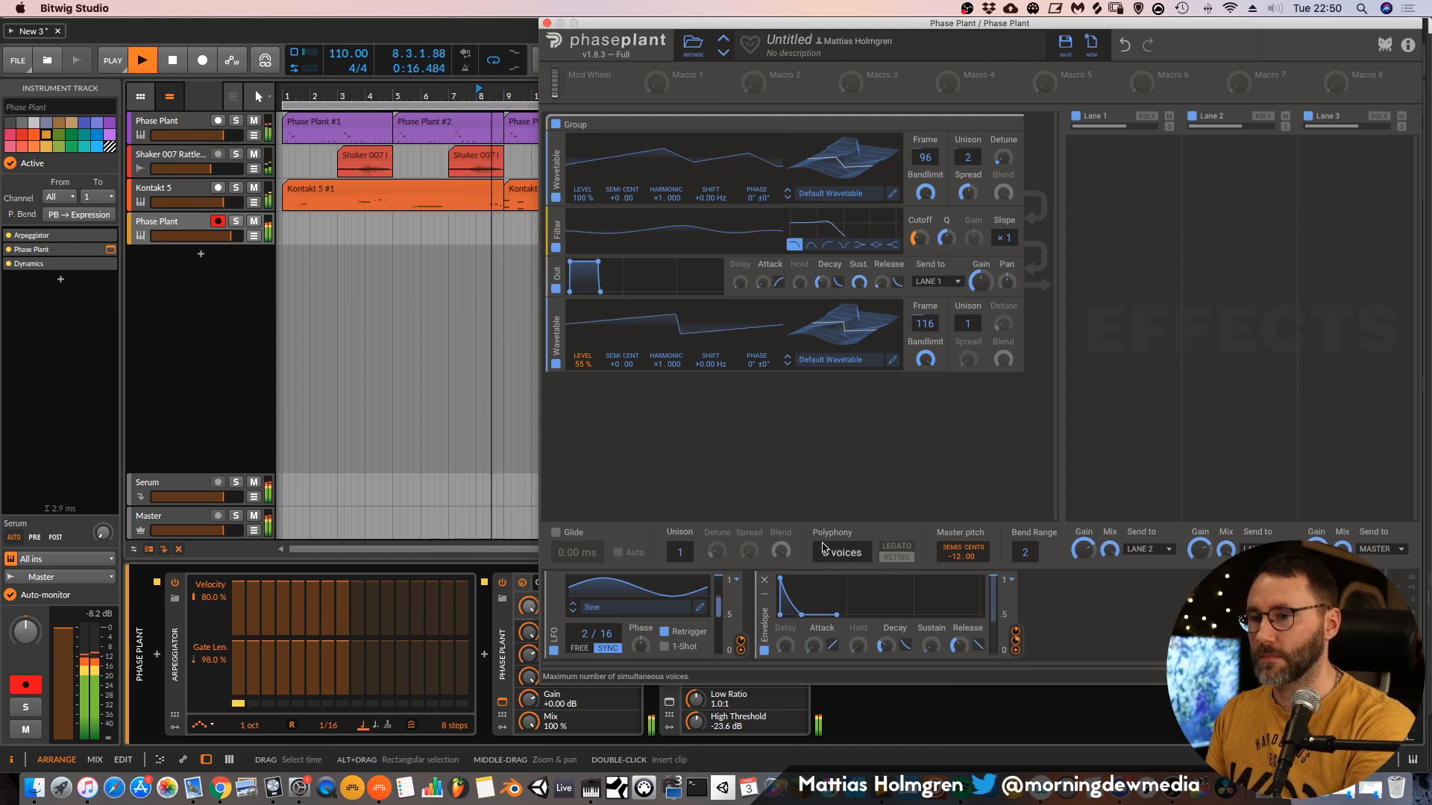
drag(328, 726, 329, 704)
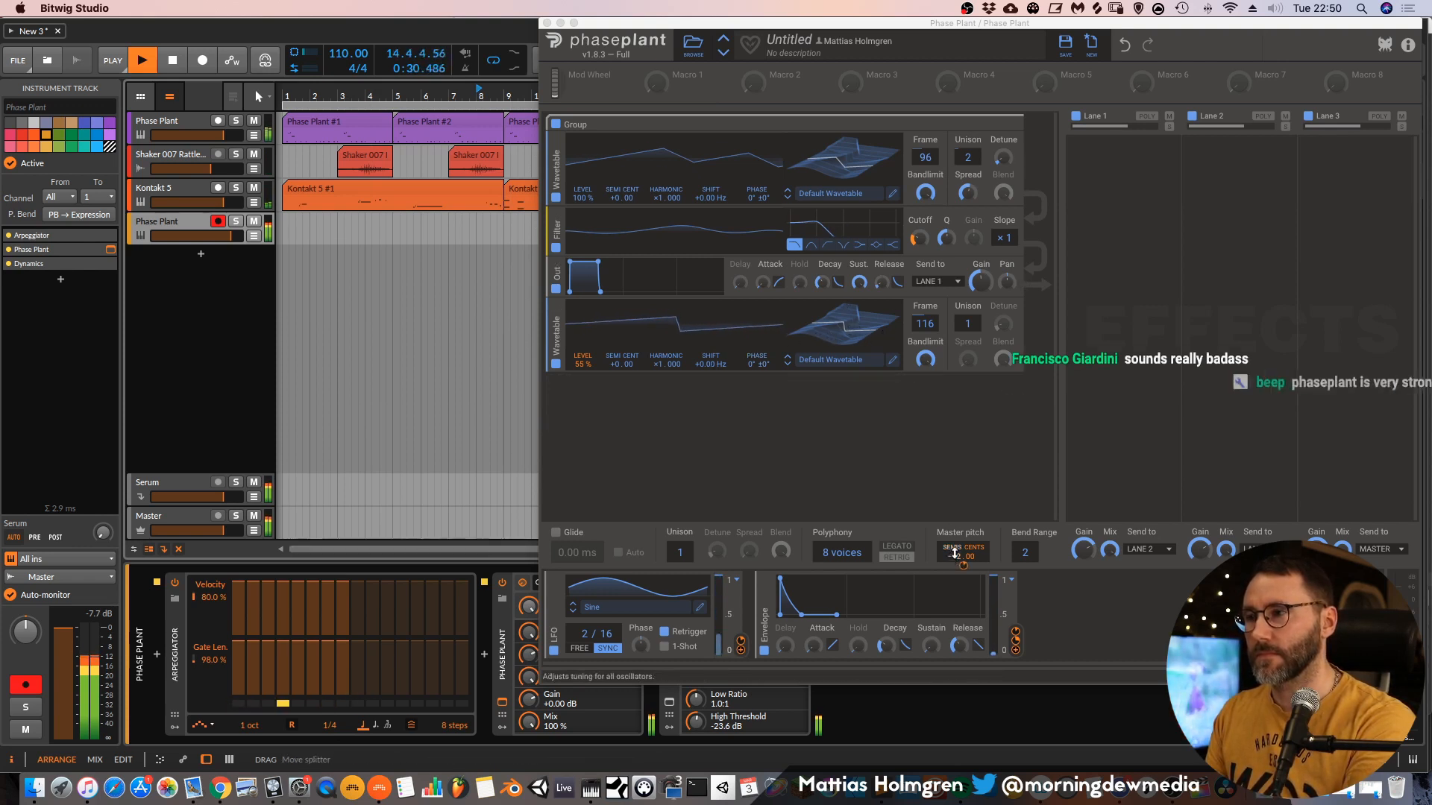
Set the envelope's modulation of the master pitch to about +22 and raise the filter's cutoff.
drag(1015, 632, 1015, 627)
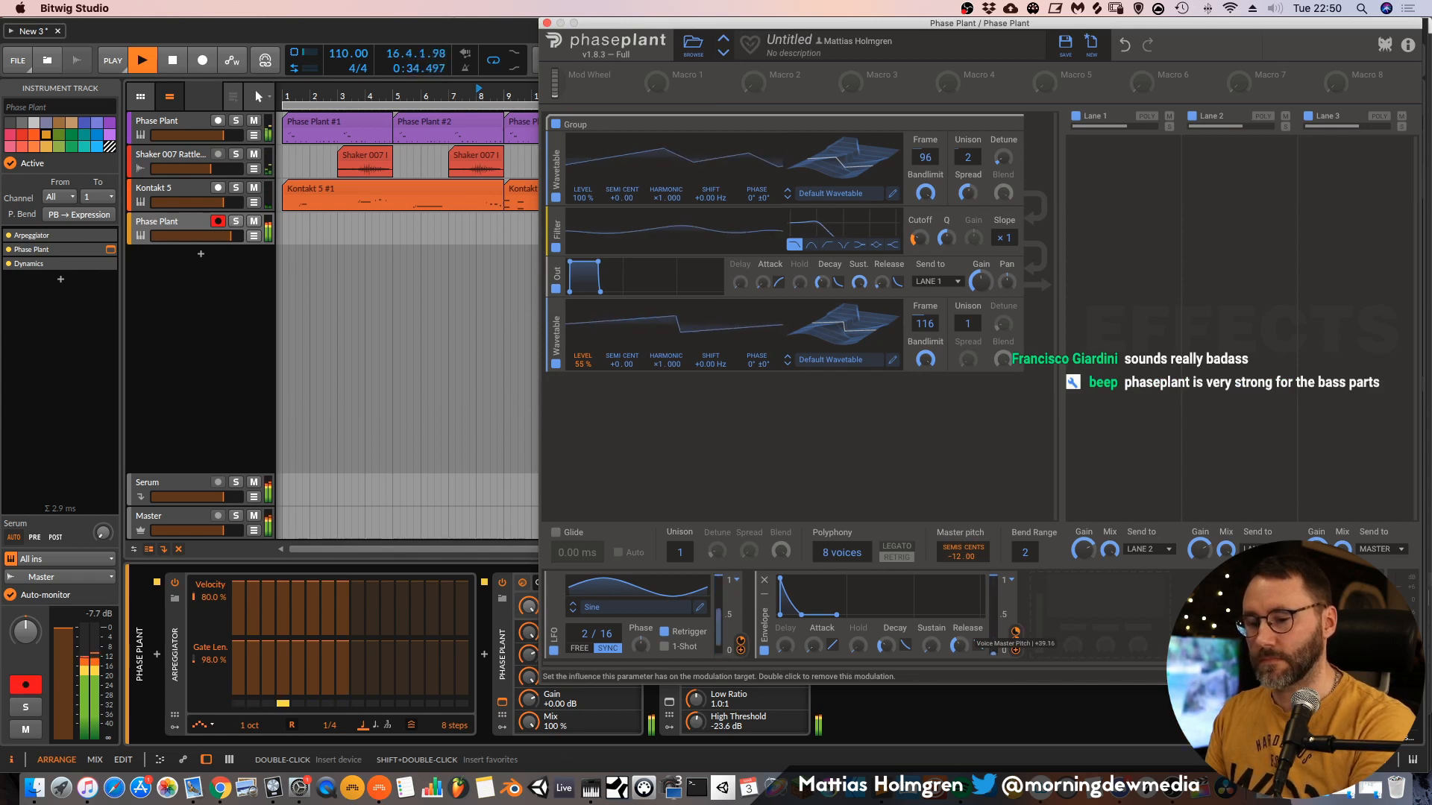
drag(1015, 632, 1015, 637)
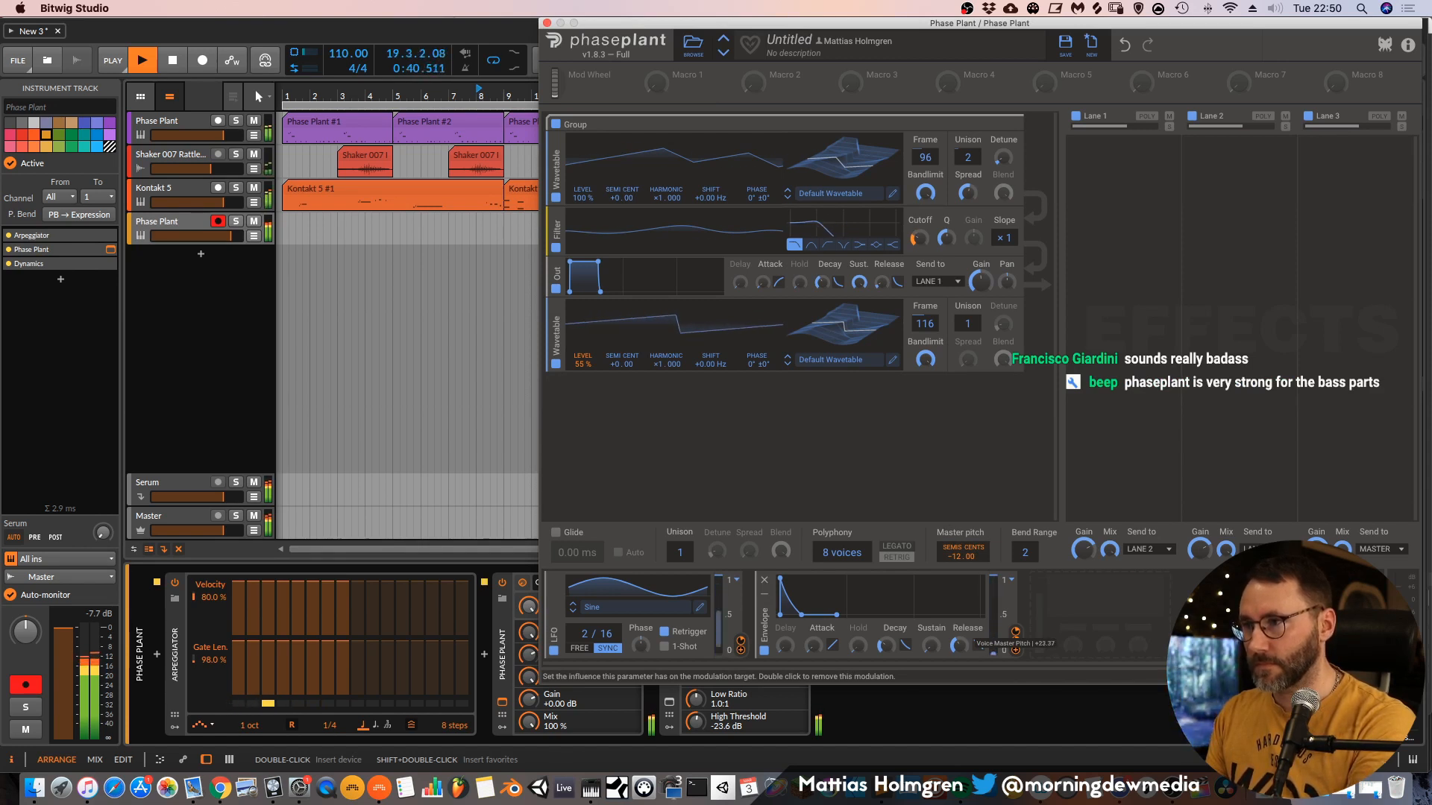
drag(919, 239, 920, 236)
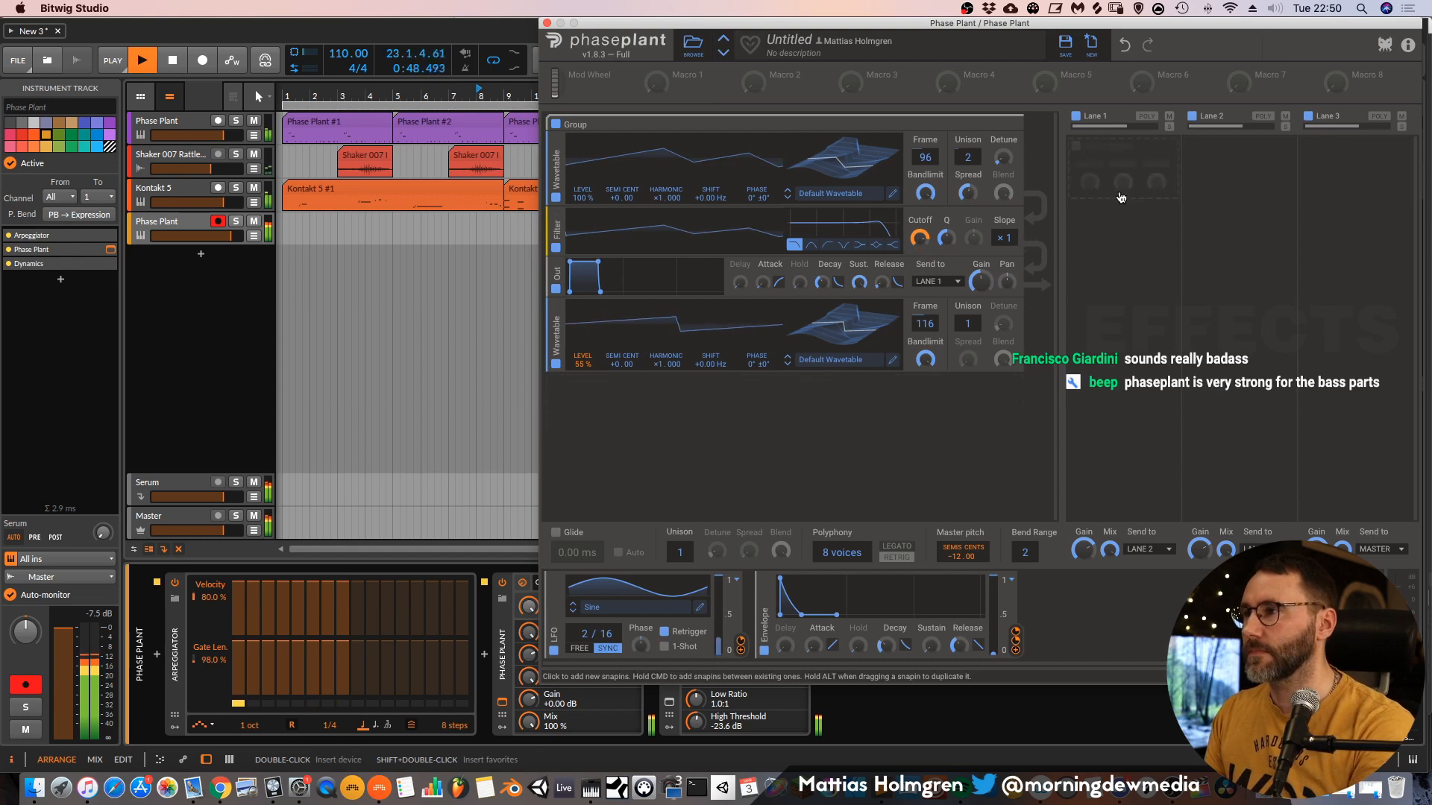
Add a Faturator effect to Lane 1 and adjust its Drive, Color, Stereo Turbo and Fuzz amounts.
click(1117, 158)
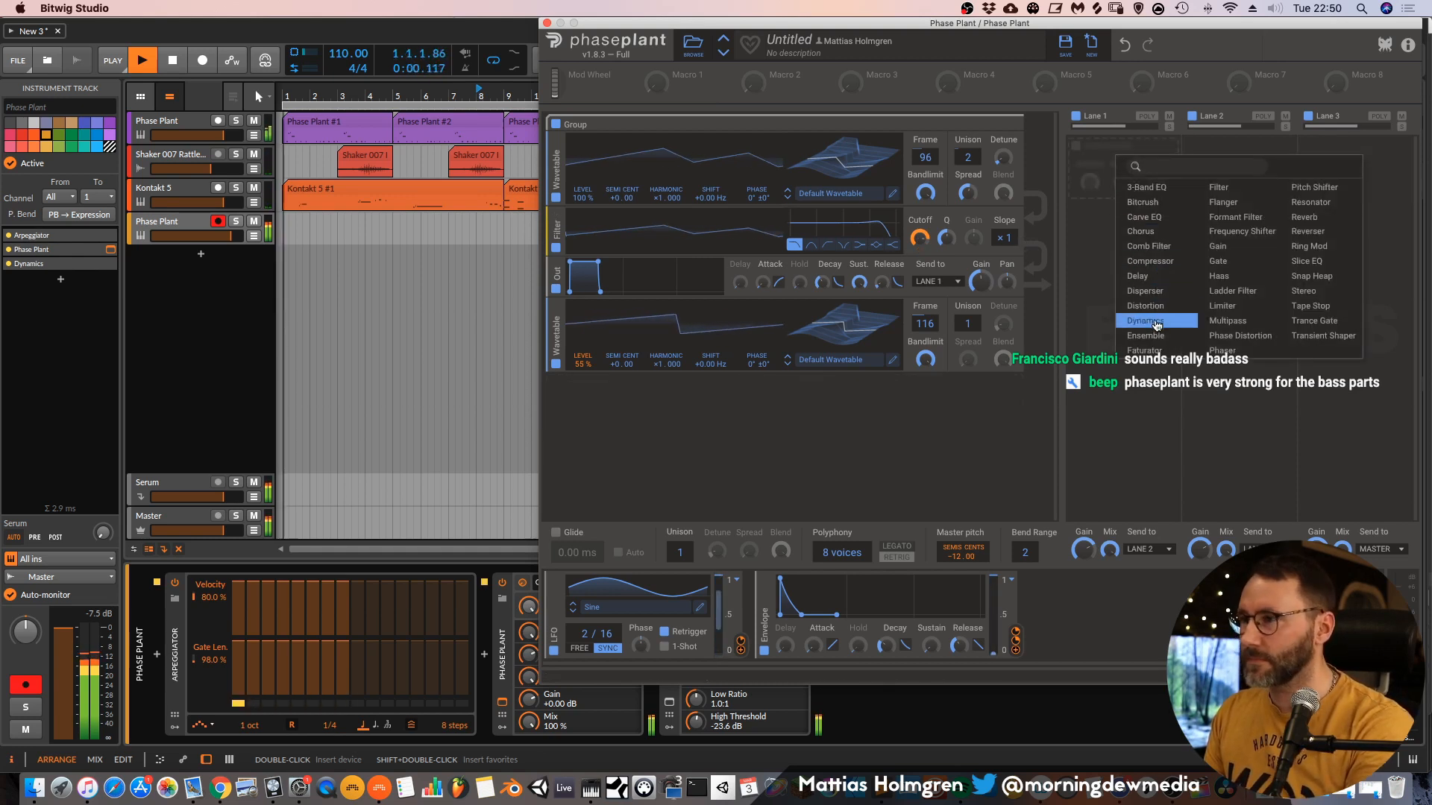
click(1152, 351)
drag(1105, 225, 1105, 203)
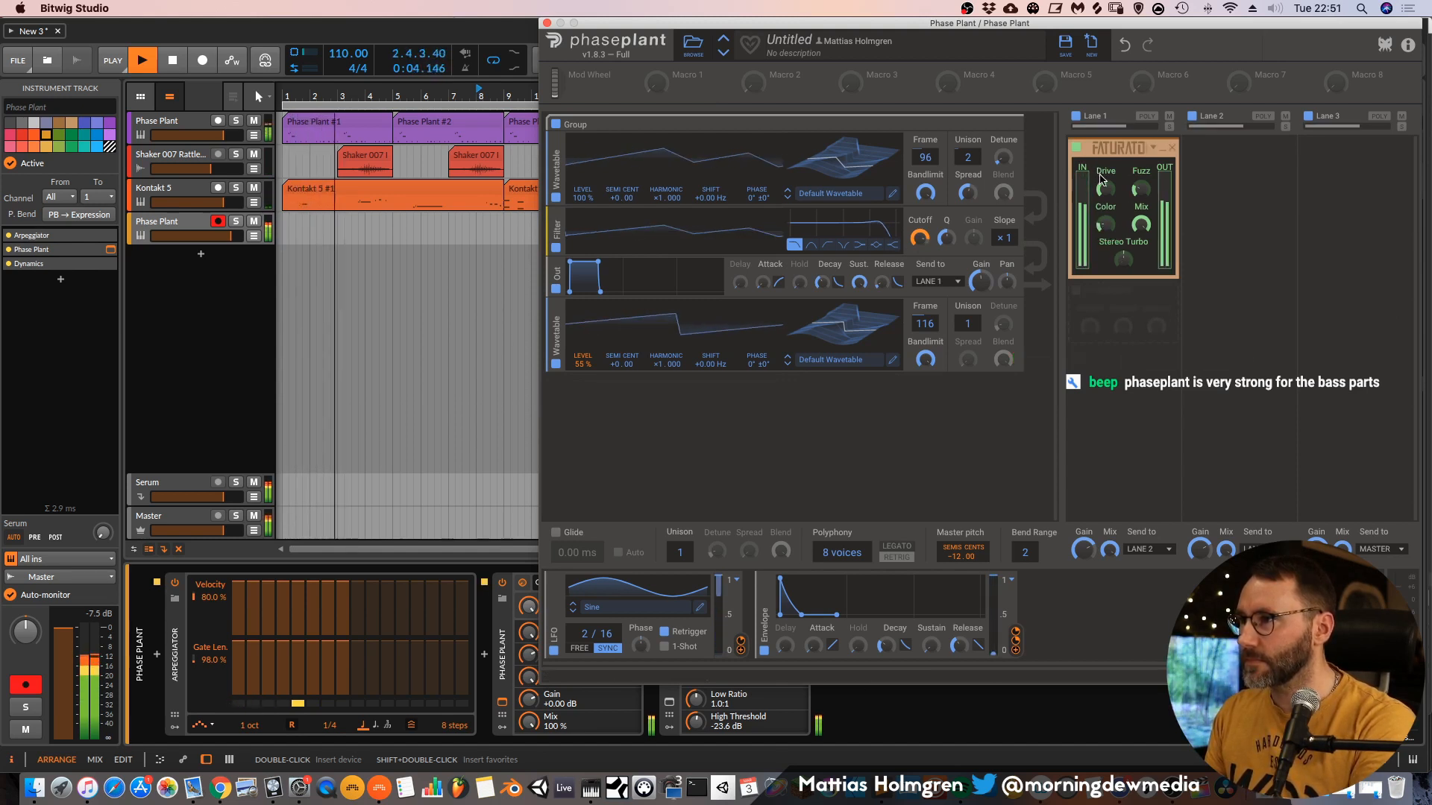
drag(1106, 188, 1105, 186)
drag(1125, 260, 1124, 240)
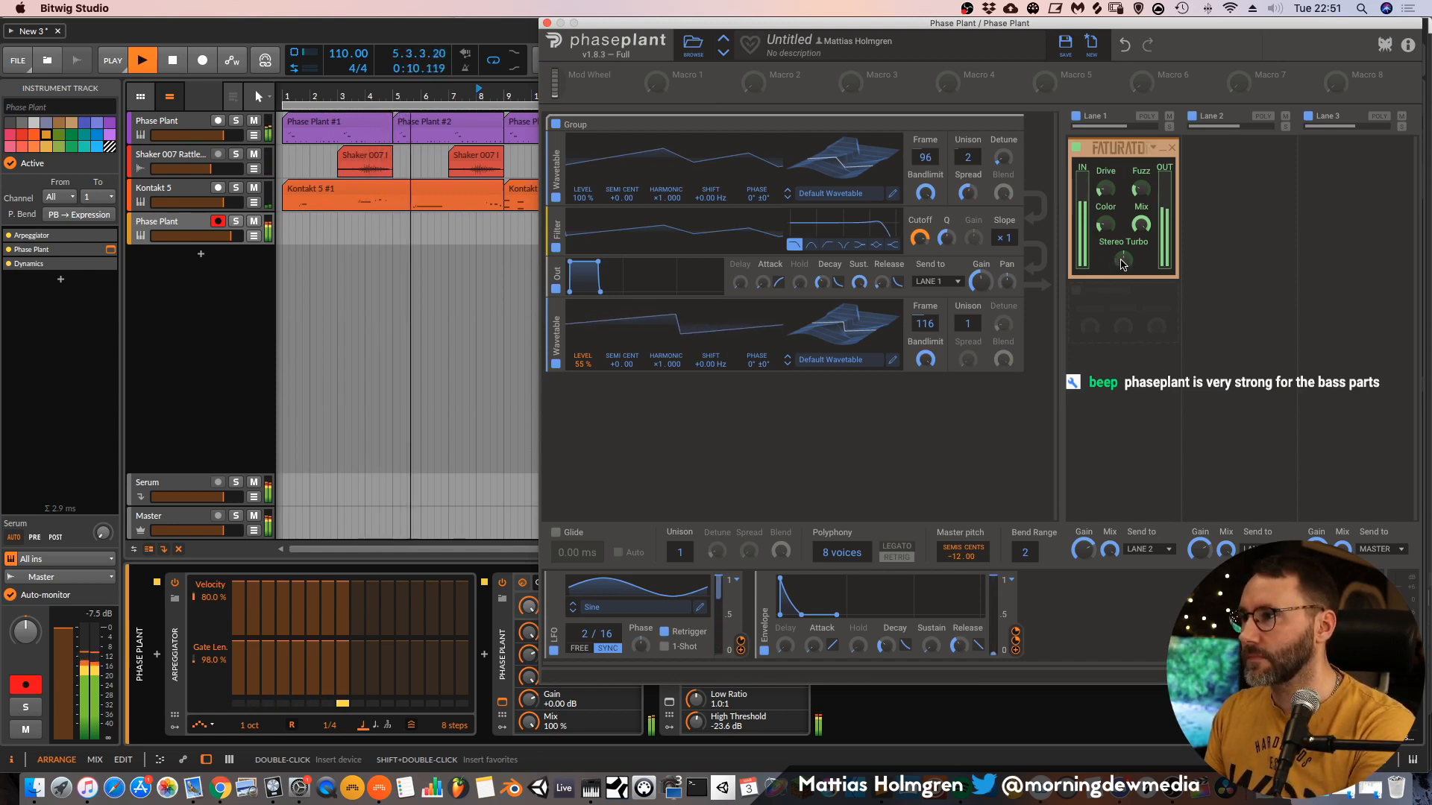
drag(1141, 188, 1141, 186)
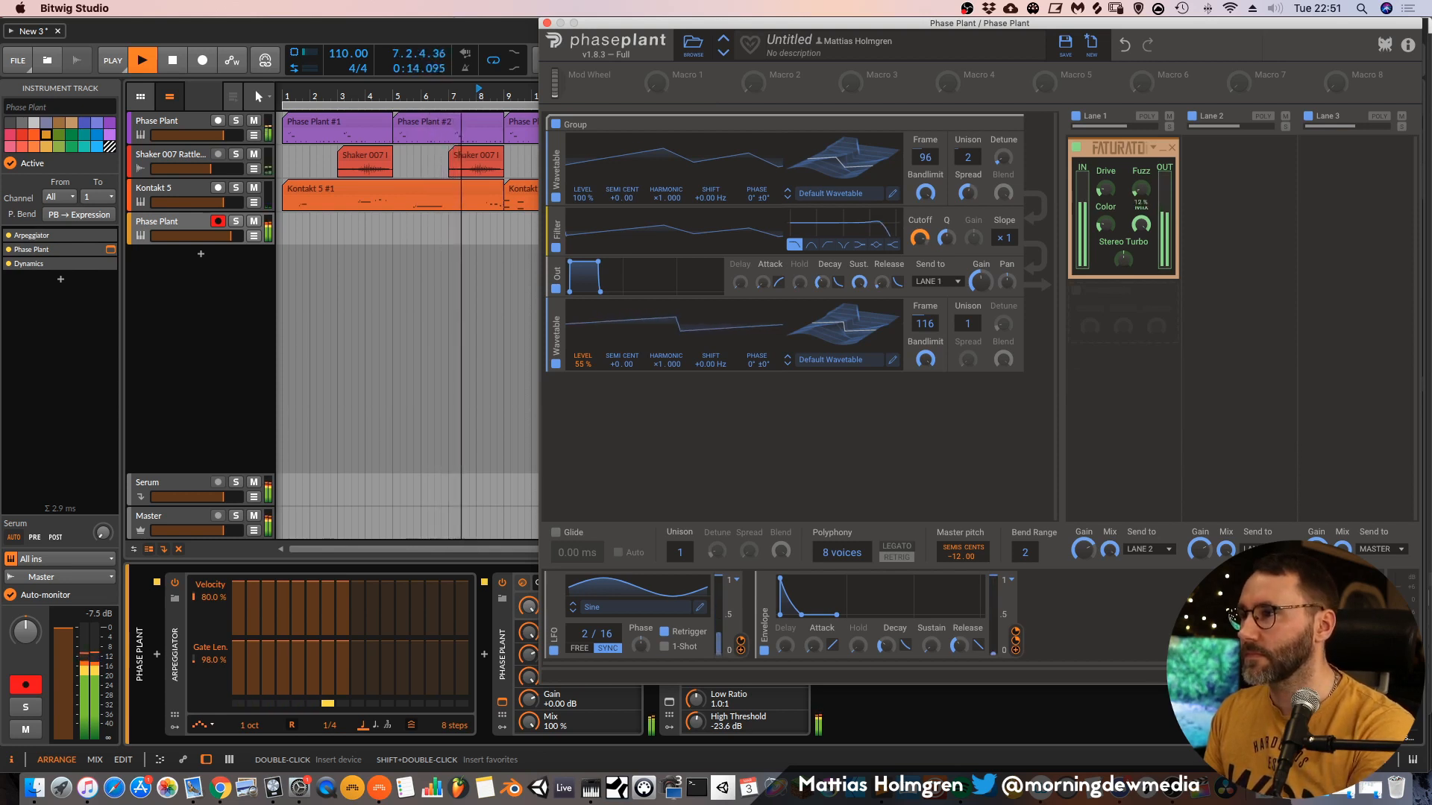
Add a Slice EQ below Faturator and shape its curve to cut the highs from slightly below 500 Hz, then close its editor.
click(1136, 324)
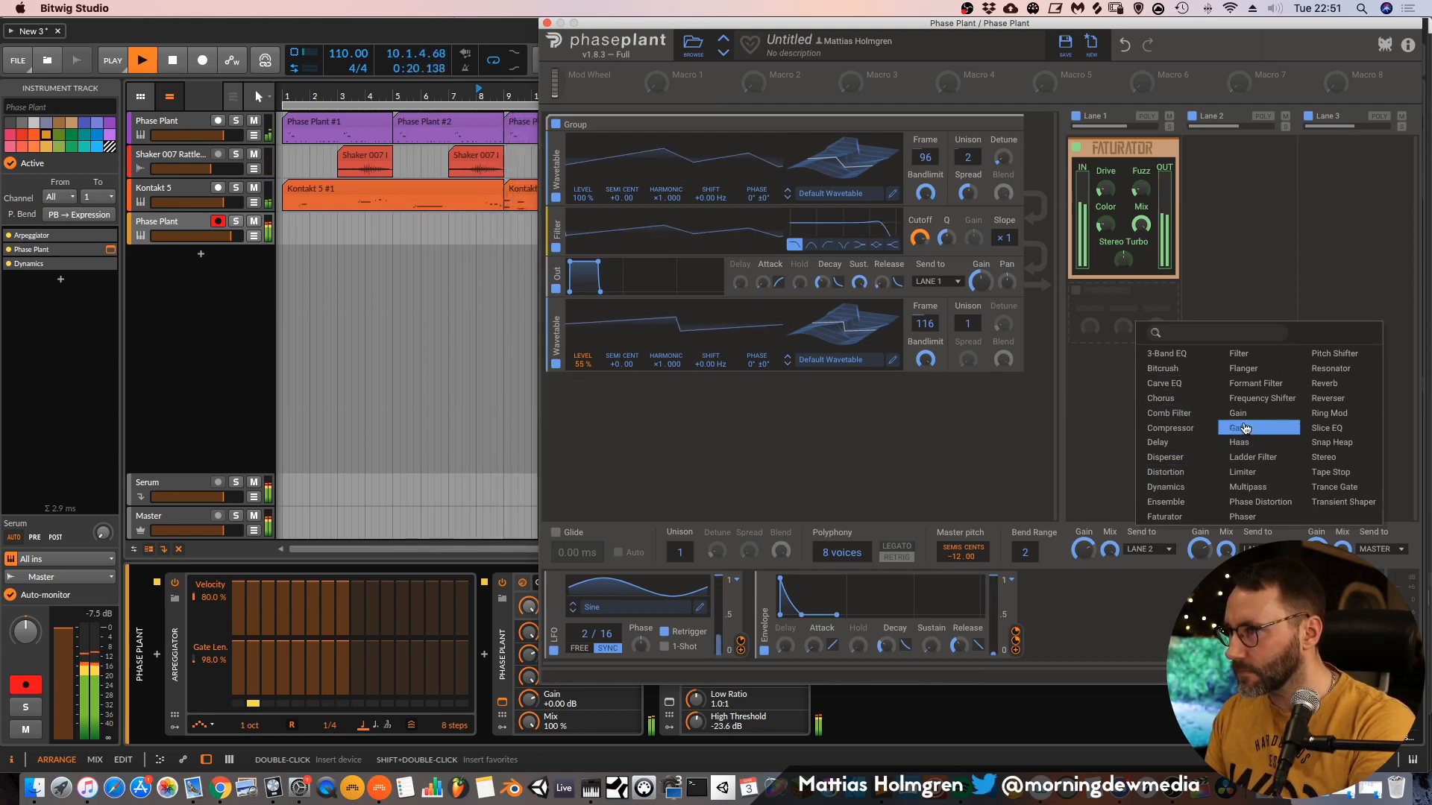
click(1332, 430)
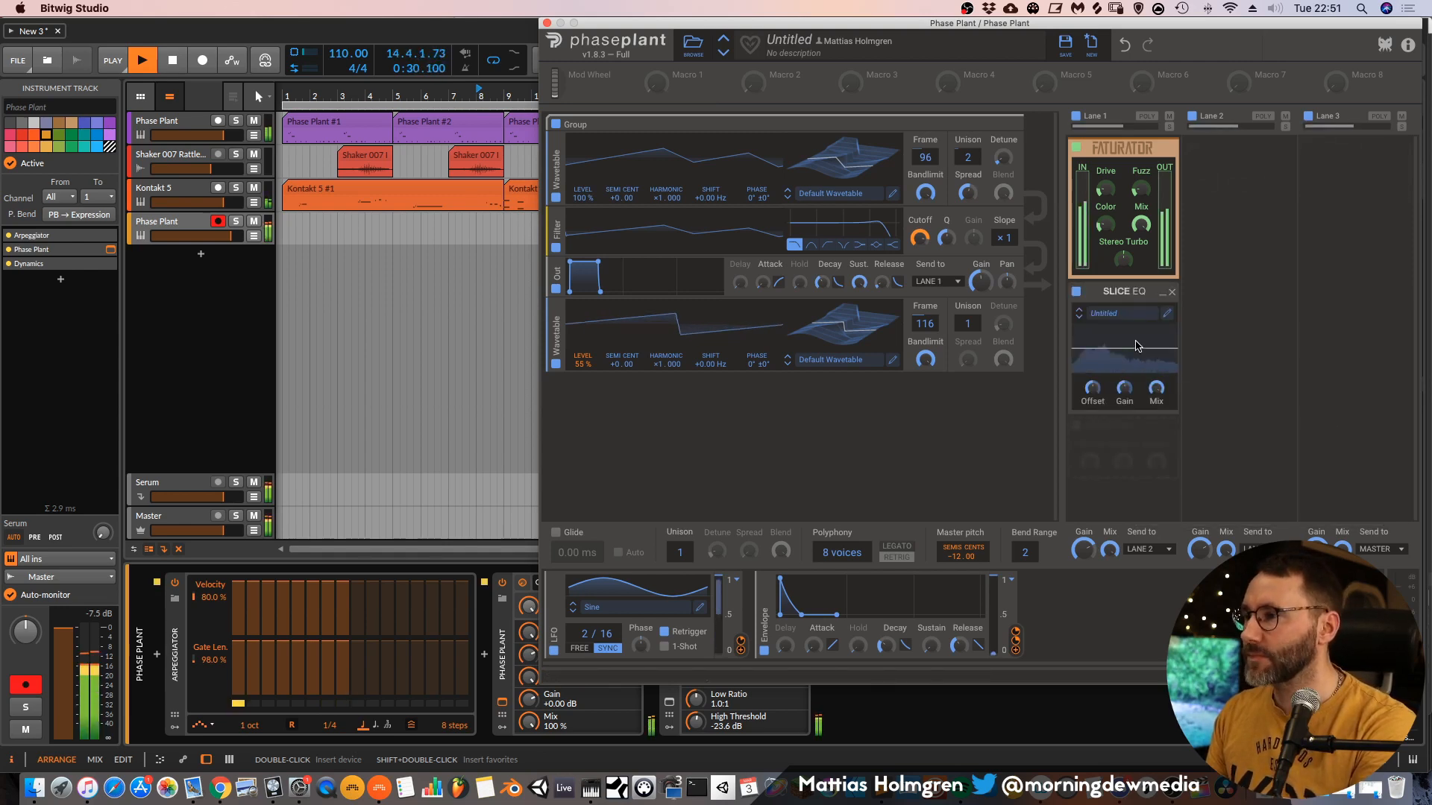
click(1120, 356)
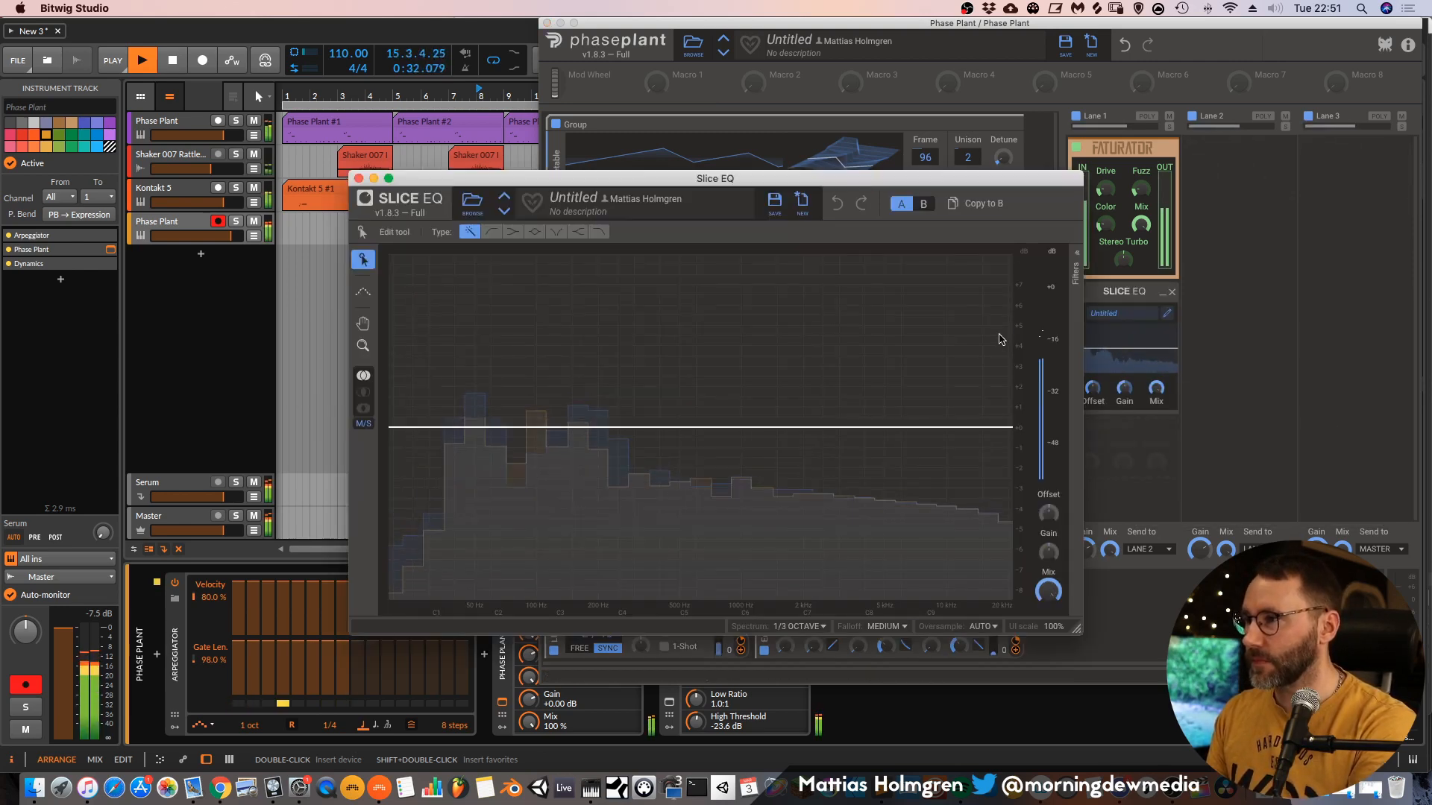
drag(969, 437, 747, 492)
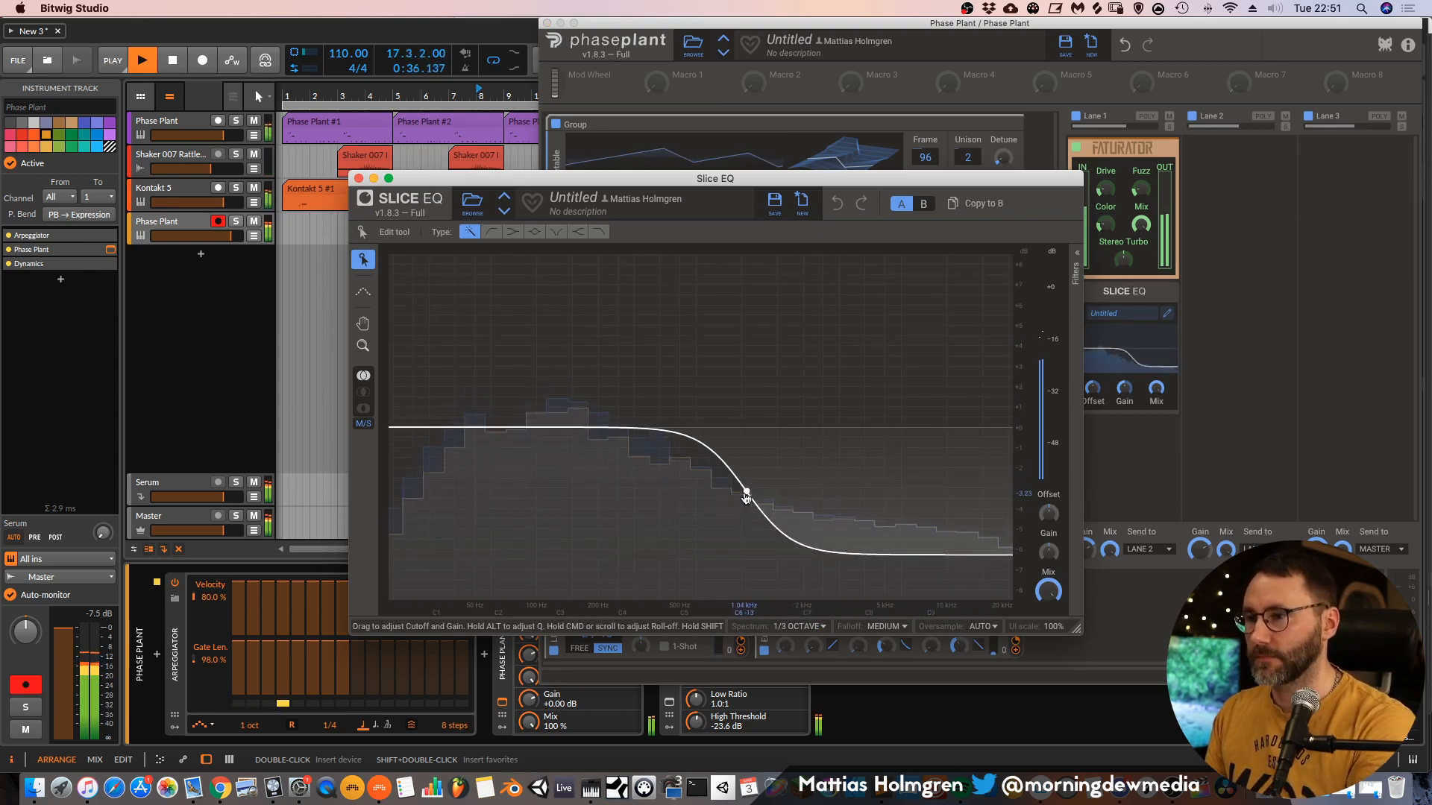
drag(747, 491, 663, 471)
mouse_move(646, 470)
mouse_down()
mouse_move(628, 483)
mouse_move(665, 473)
mouse_up()
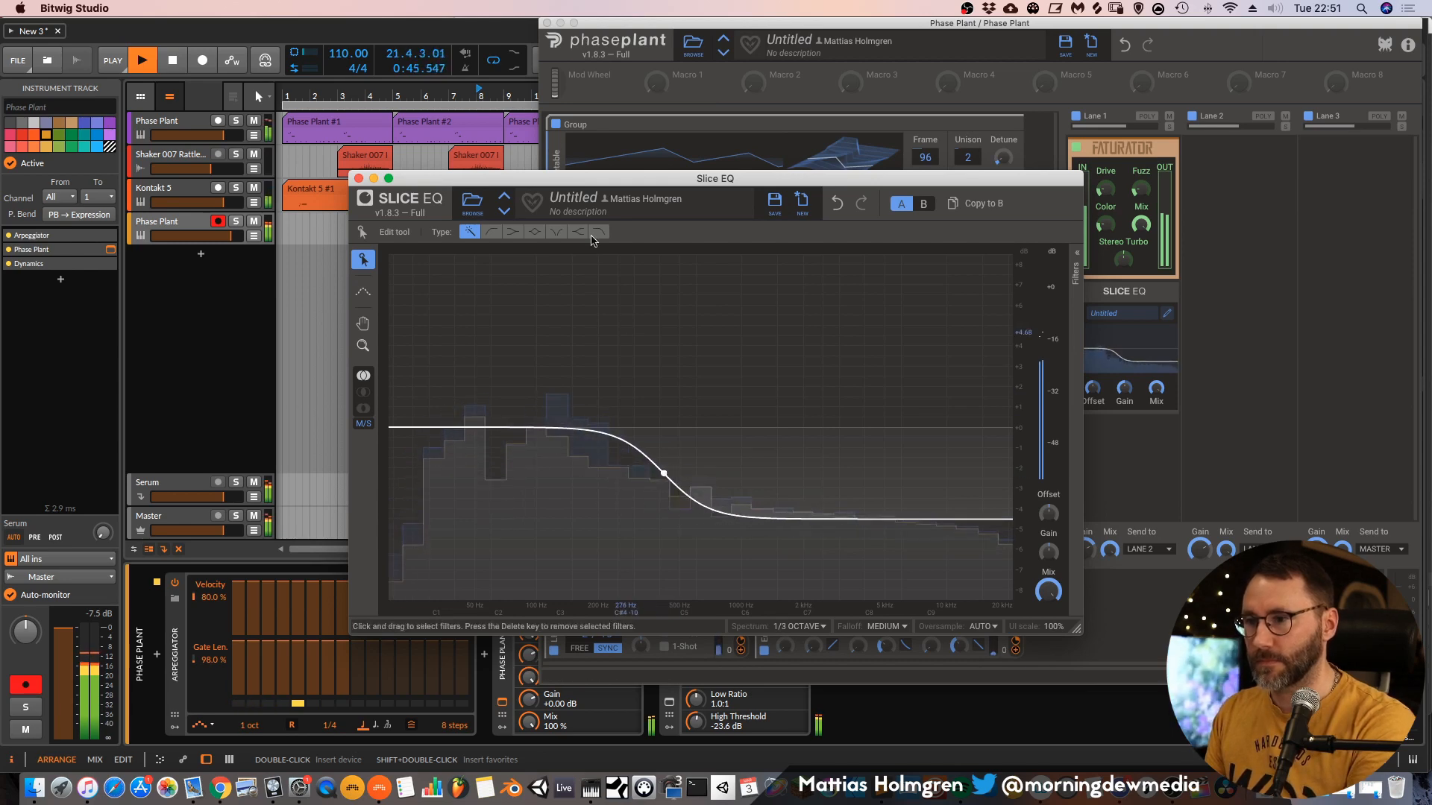
click(358, 179)
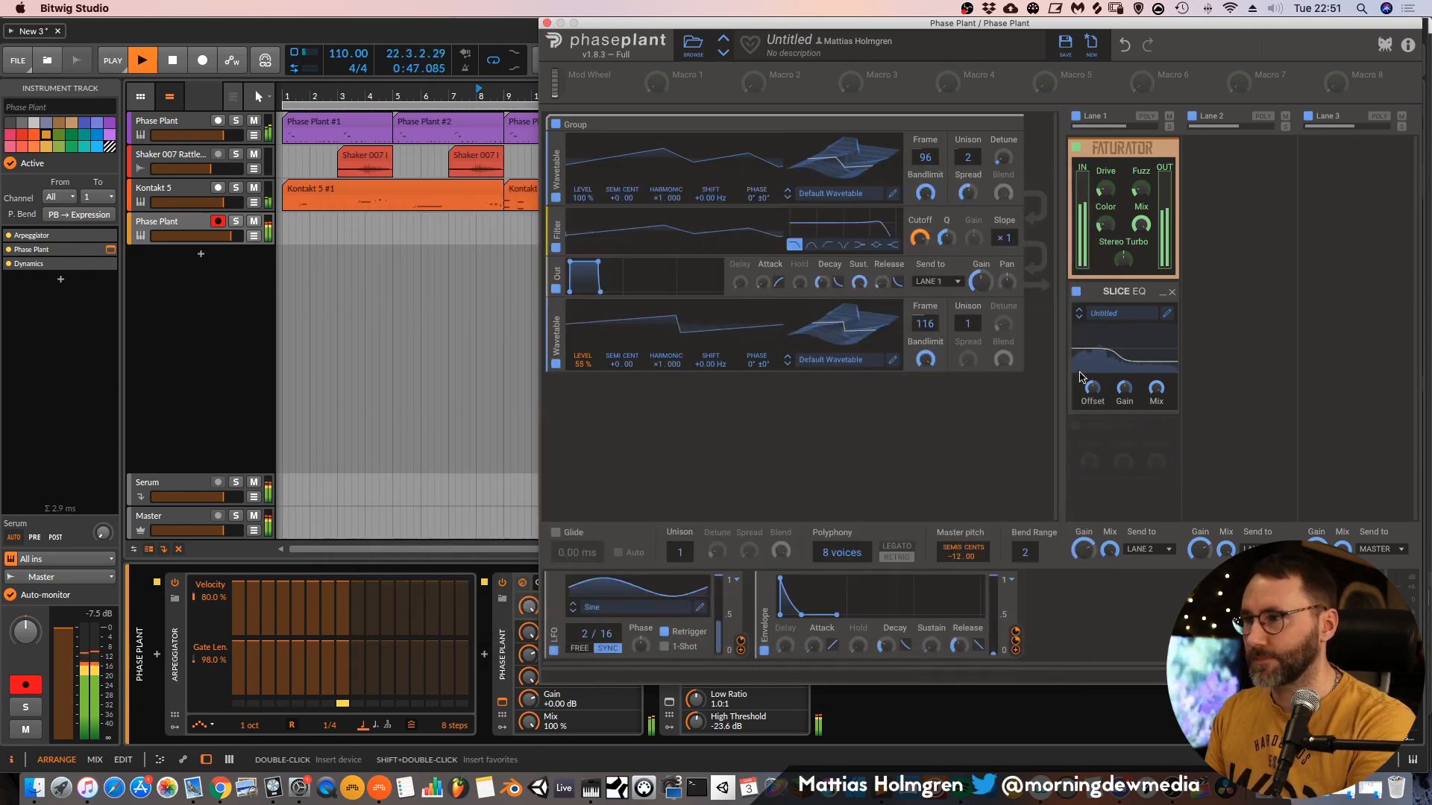
Compare the sound with Slice EQ bypassed and re-enabled, and lower the filter's cutoff.
click(1077, 293)
click(1077, 293)
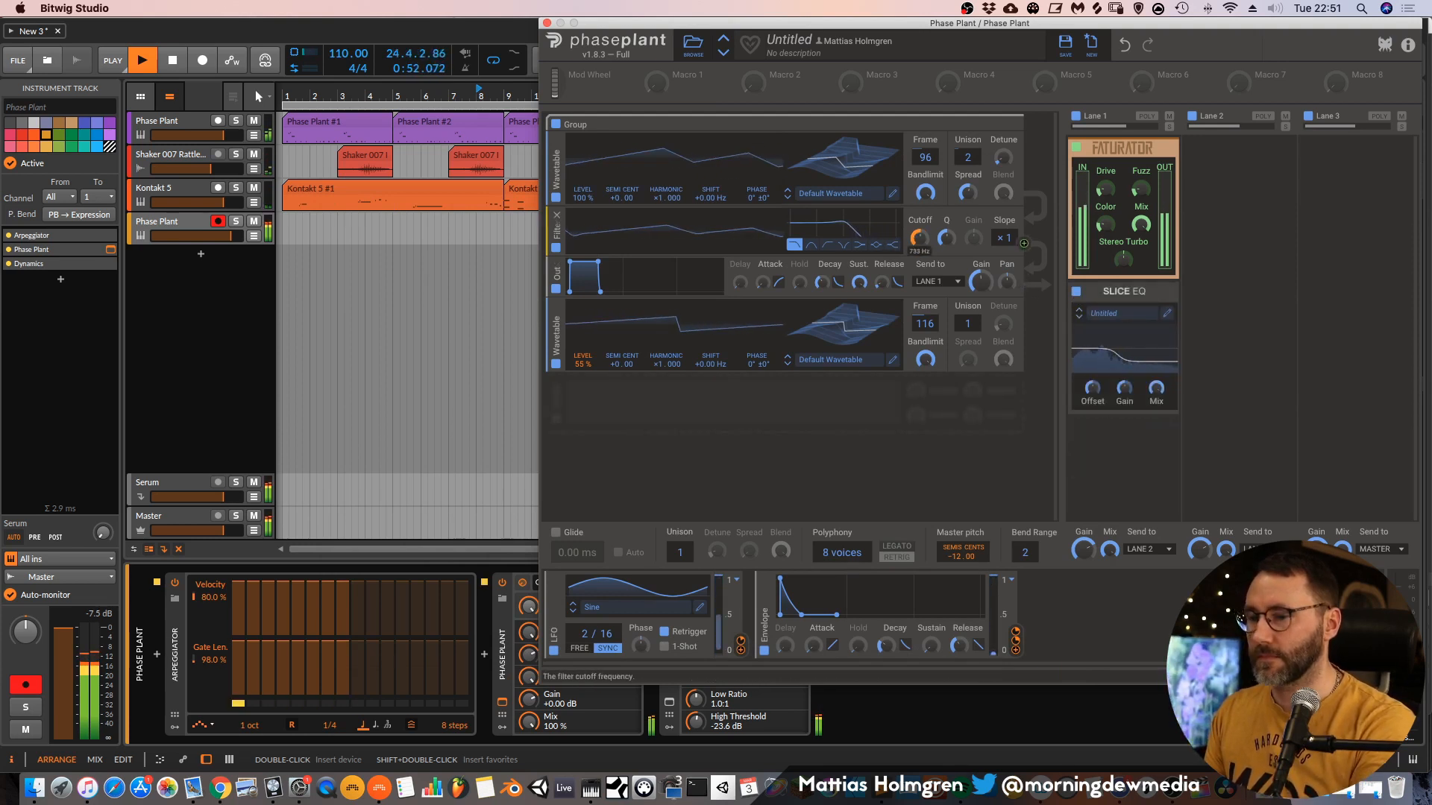
drag(919, 237, 919, 269)
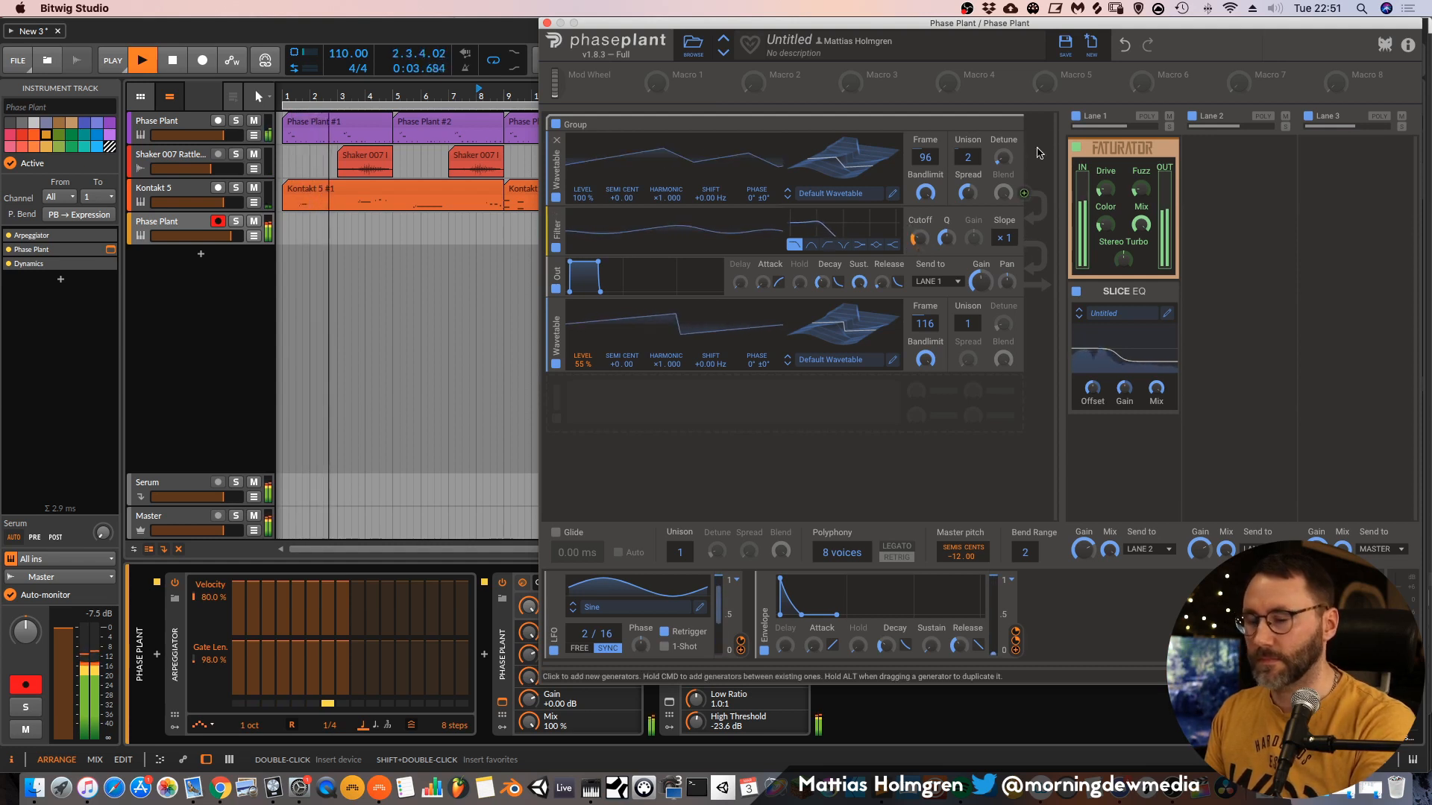
Adjust Faturator's Fuzz and route the modulation envelope to it with a positive amount.
drag(1139, 188, 1138, 183)
click(1015, 647)
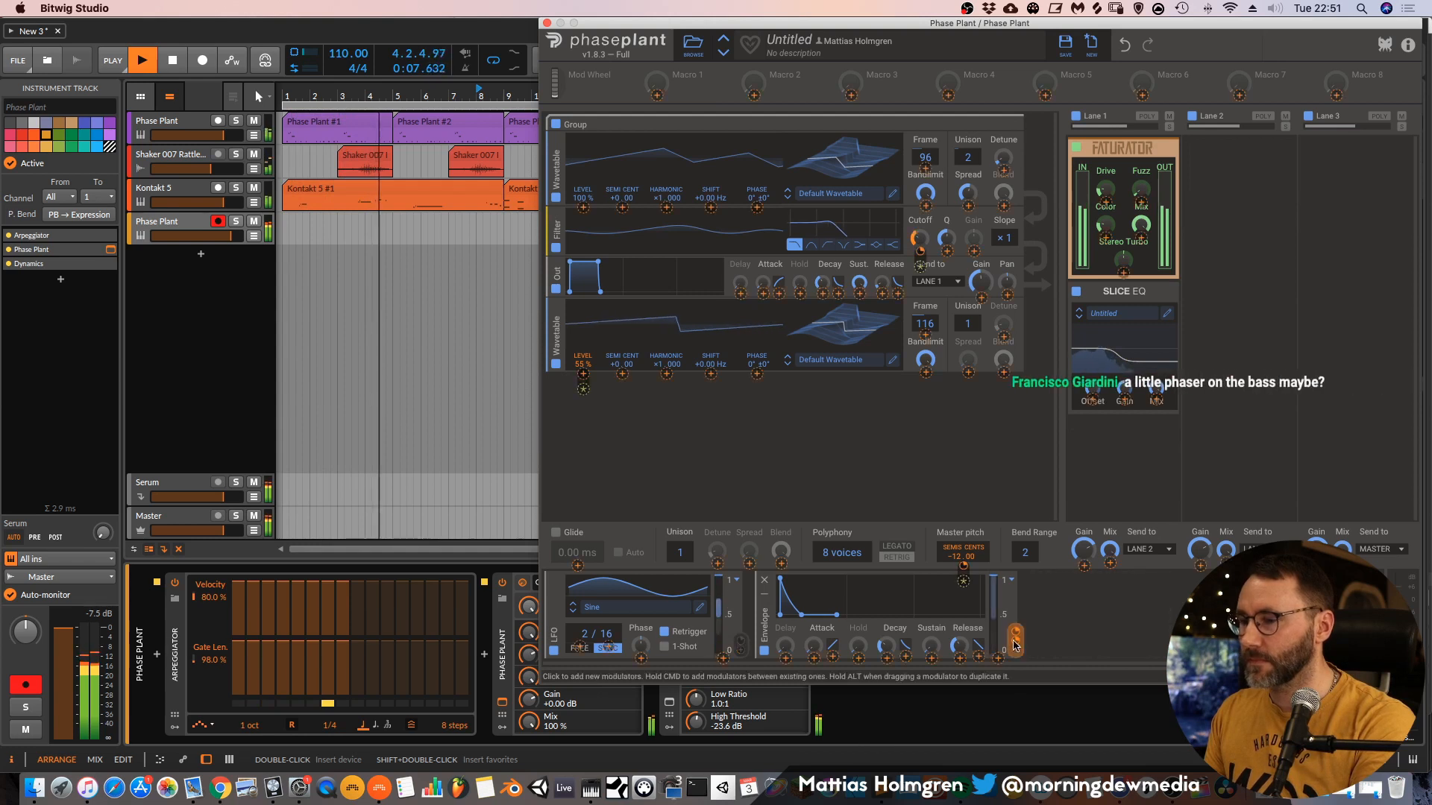
drag(1141, 202, 1141, 176)
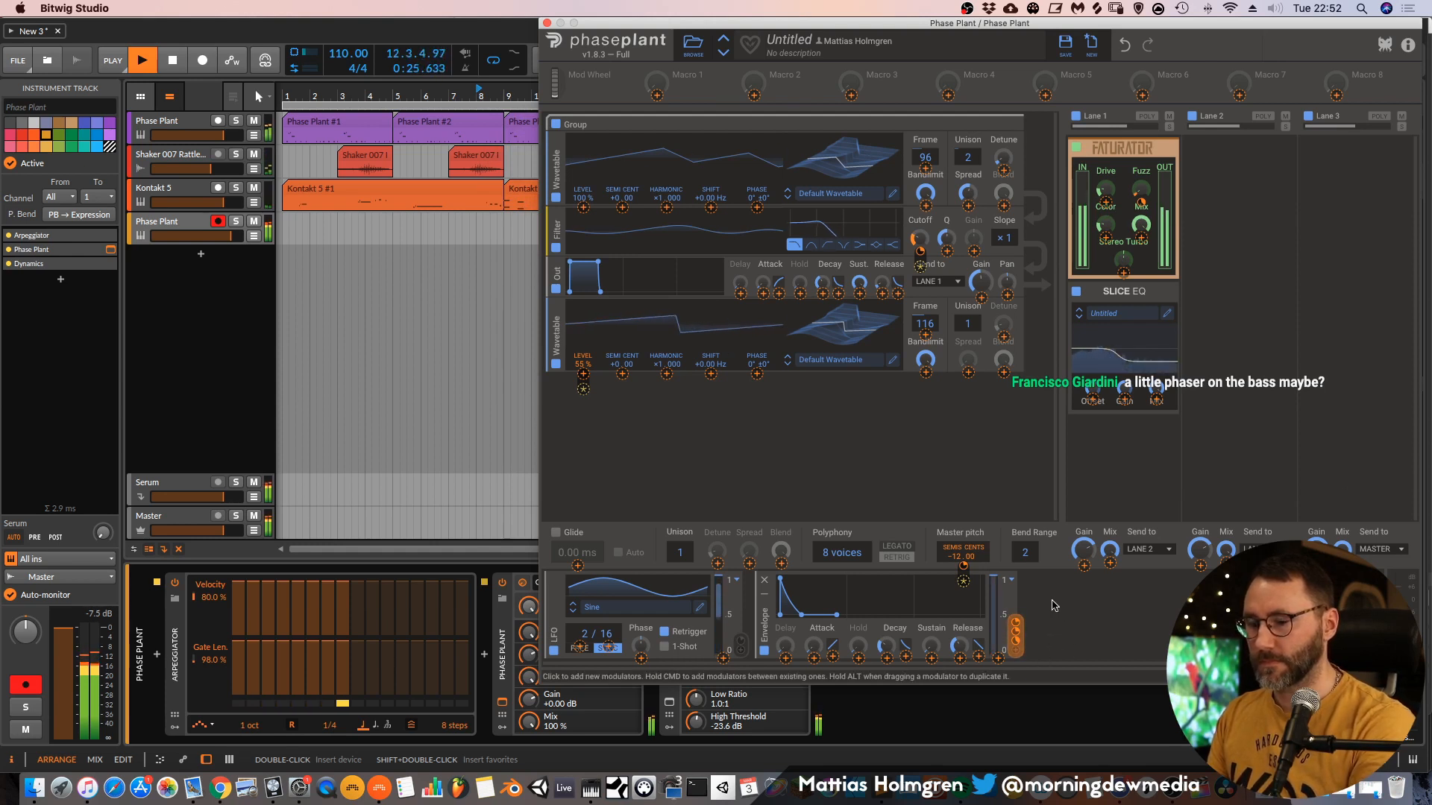
Vary the arpeggiator's rate between 1/8 and 1/32 during playback, ending on 1/16.
drag(335, 727, 335, 721)
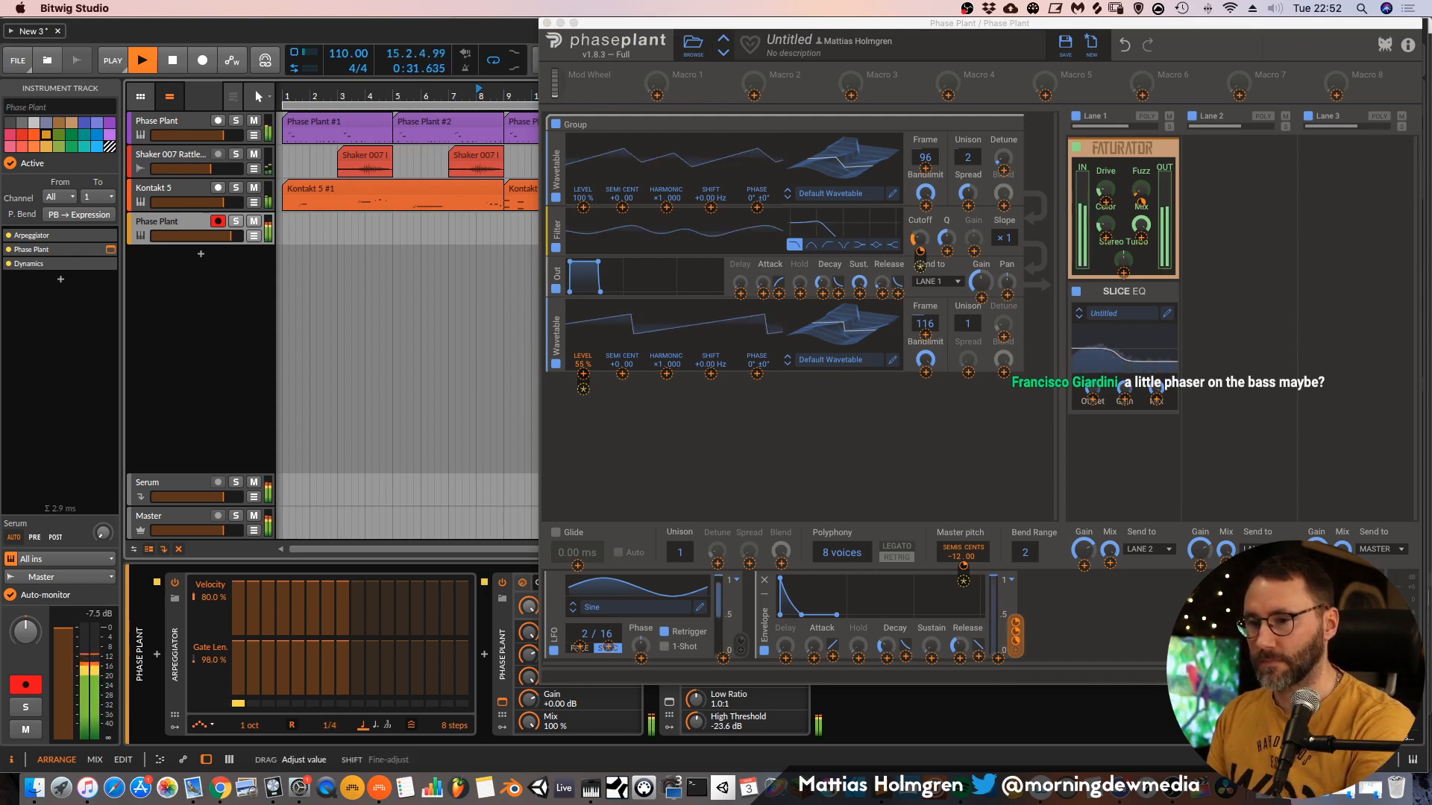
drag(335, 715, 330, 719)
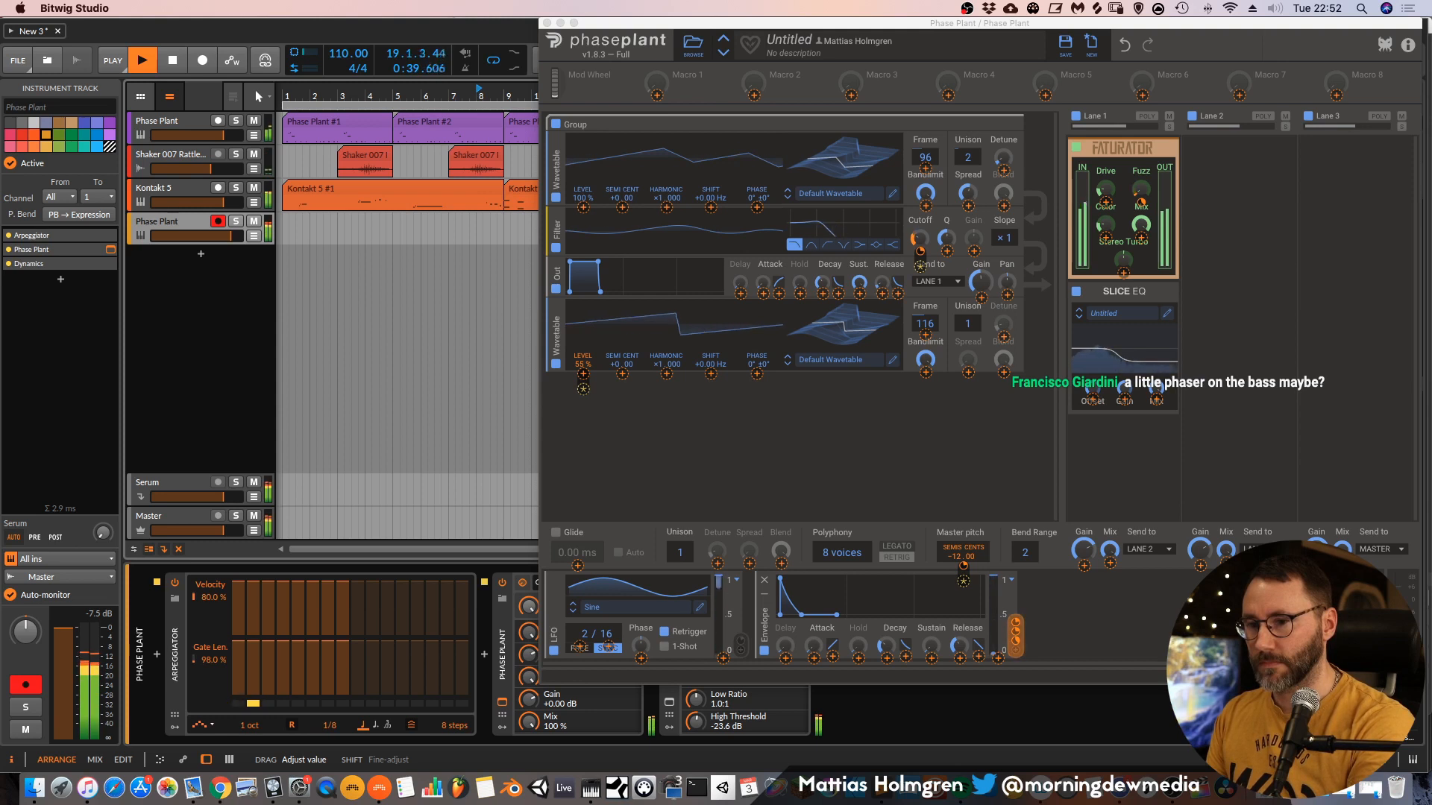
drag(330, 726, 329, 720)
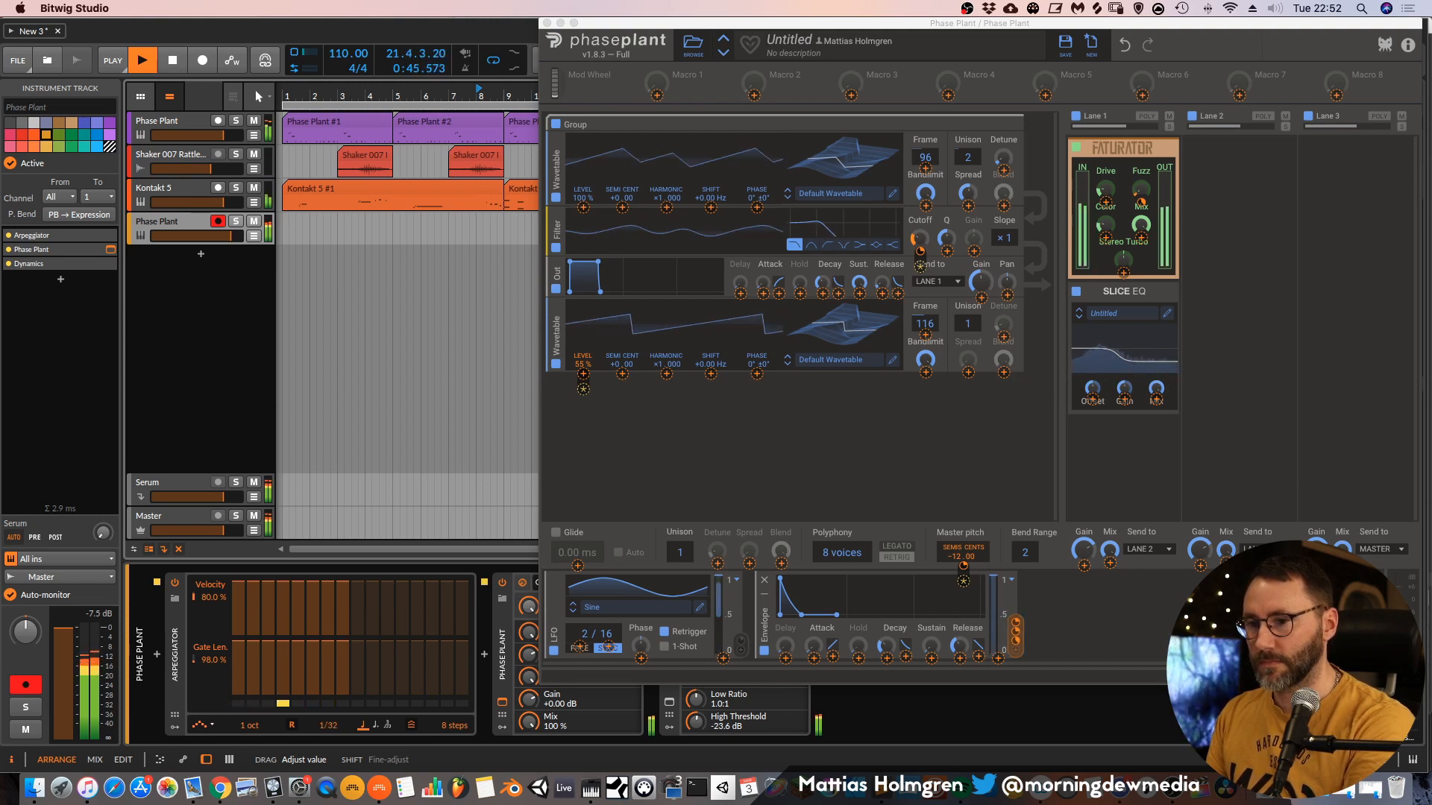
drag(329, 726, 329, 720)
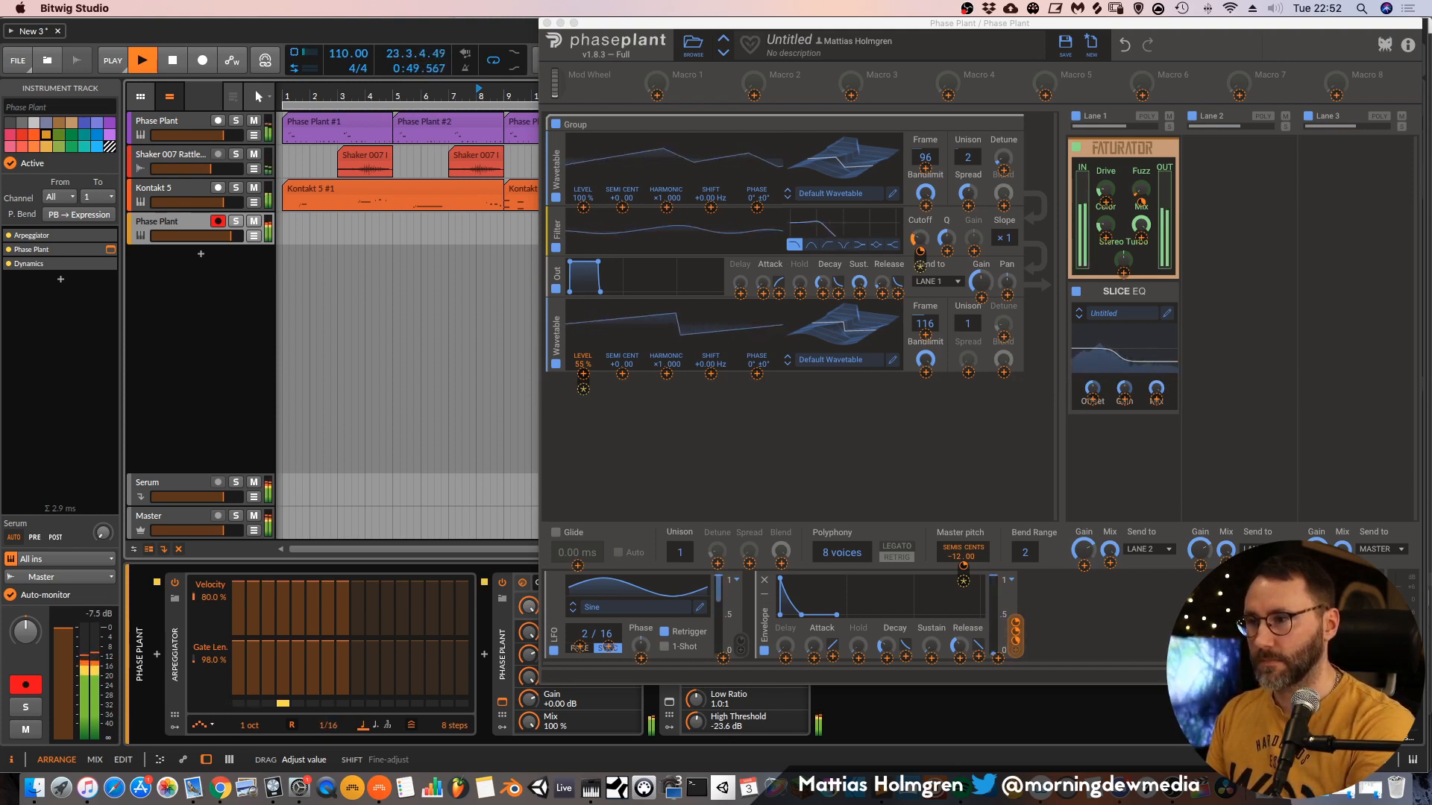
mouse_move(329, 725)
mouse_down()
mouse_move(329, 713)
mouse_move(328, 737)
mouse_up()
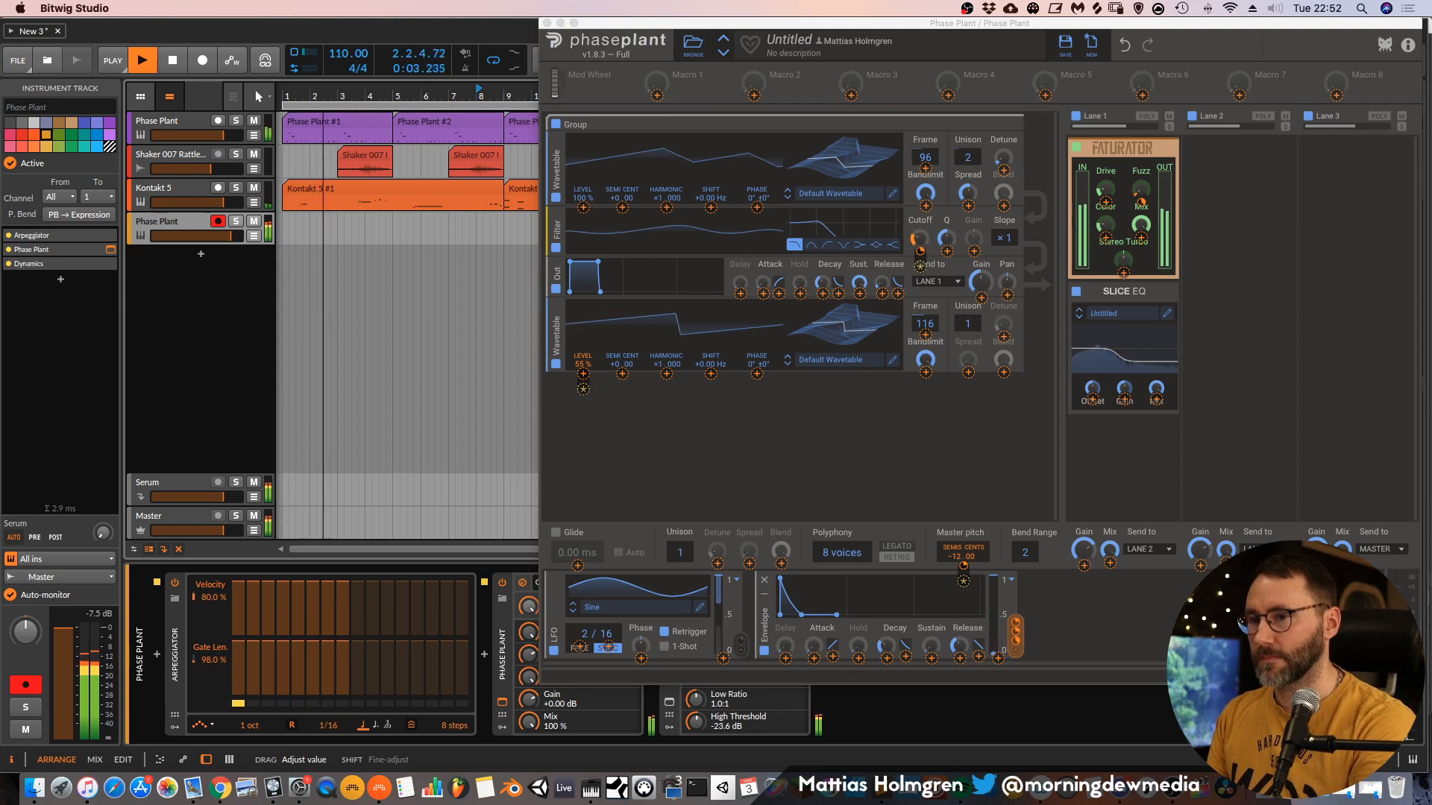
drag(329, 725, 329, 719)
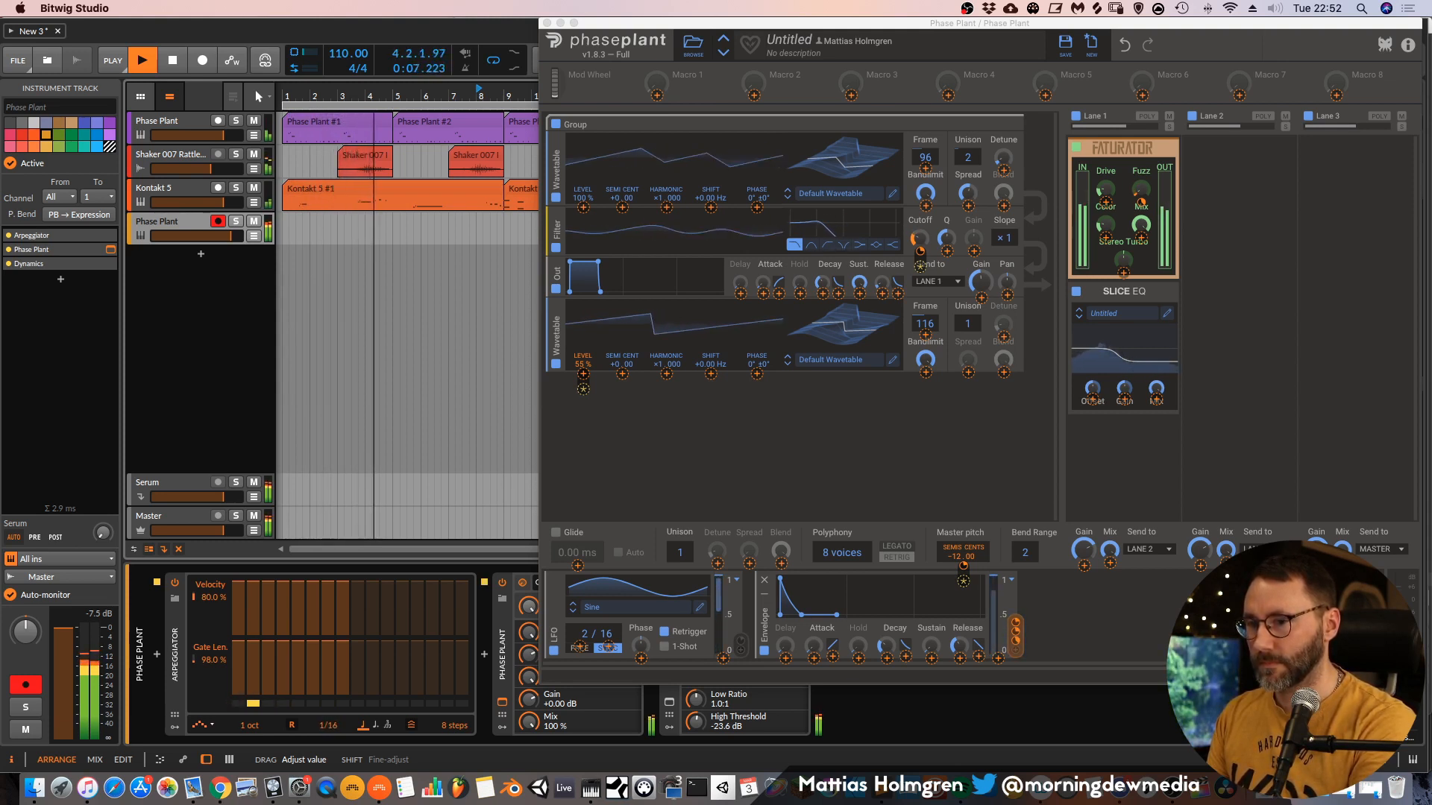
drag(329, 726, 329, 731)
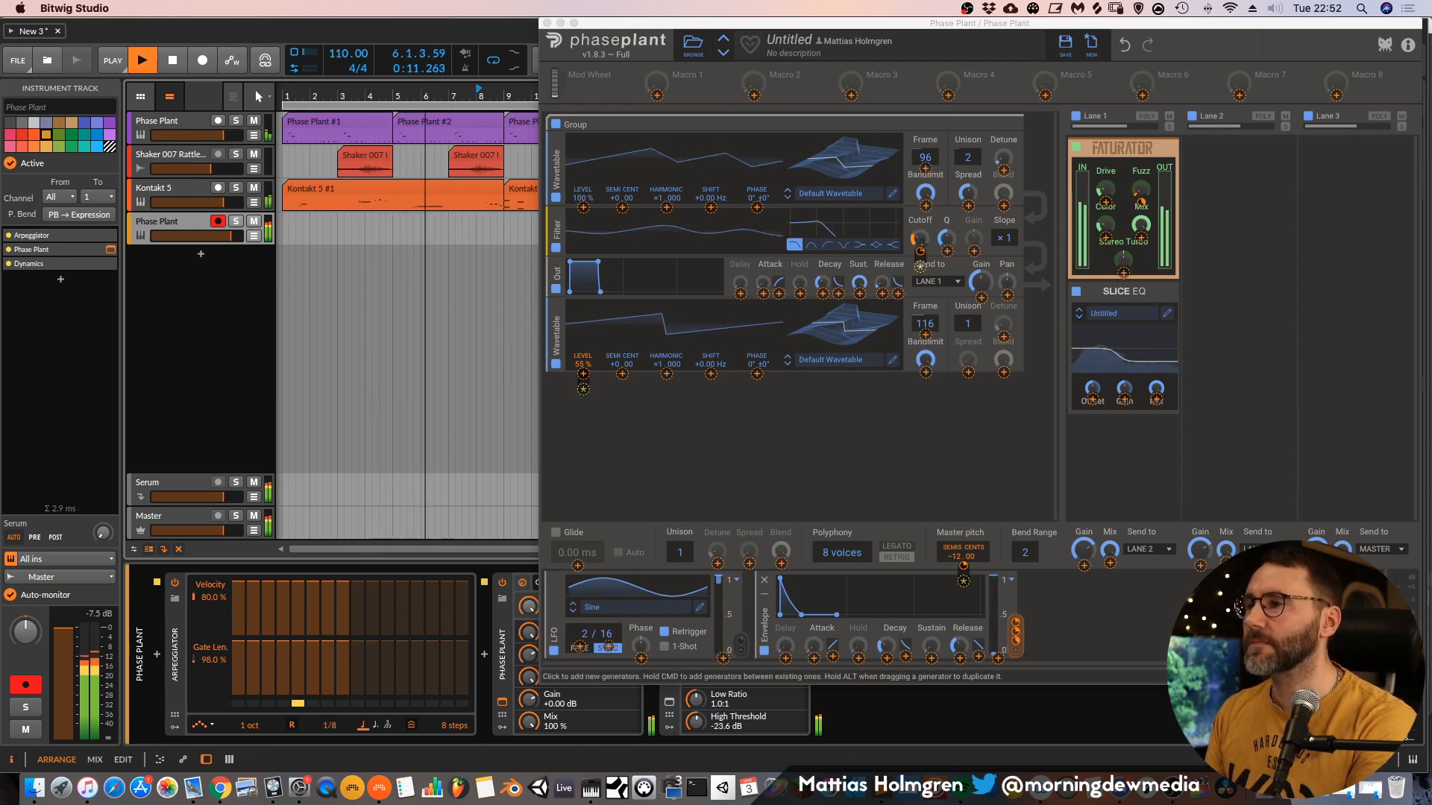
Bypass the Faturator effect in Lane 1.
click(1076, 150)
click(1077, 150)
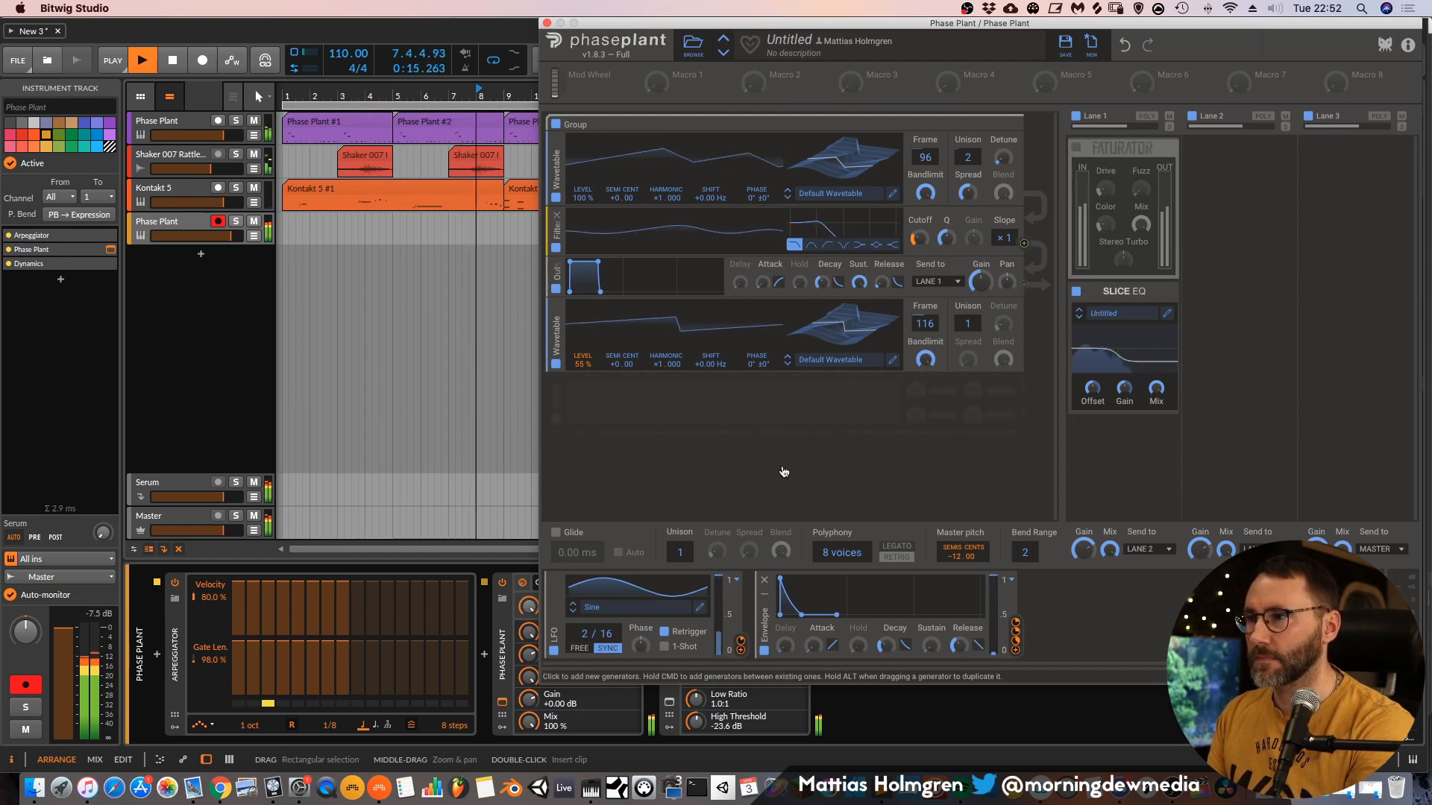
Try arpeggiator rates from 1/4 to 1/32 and dotted notes, and finish with straight notes at 1/16.
drag(329, 726, 329, 740)
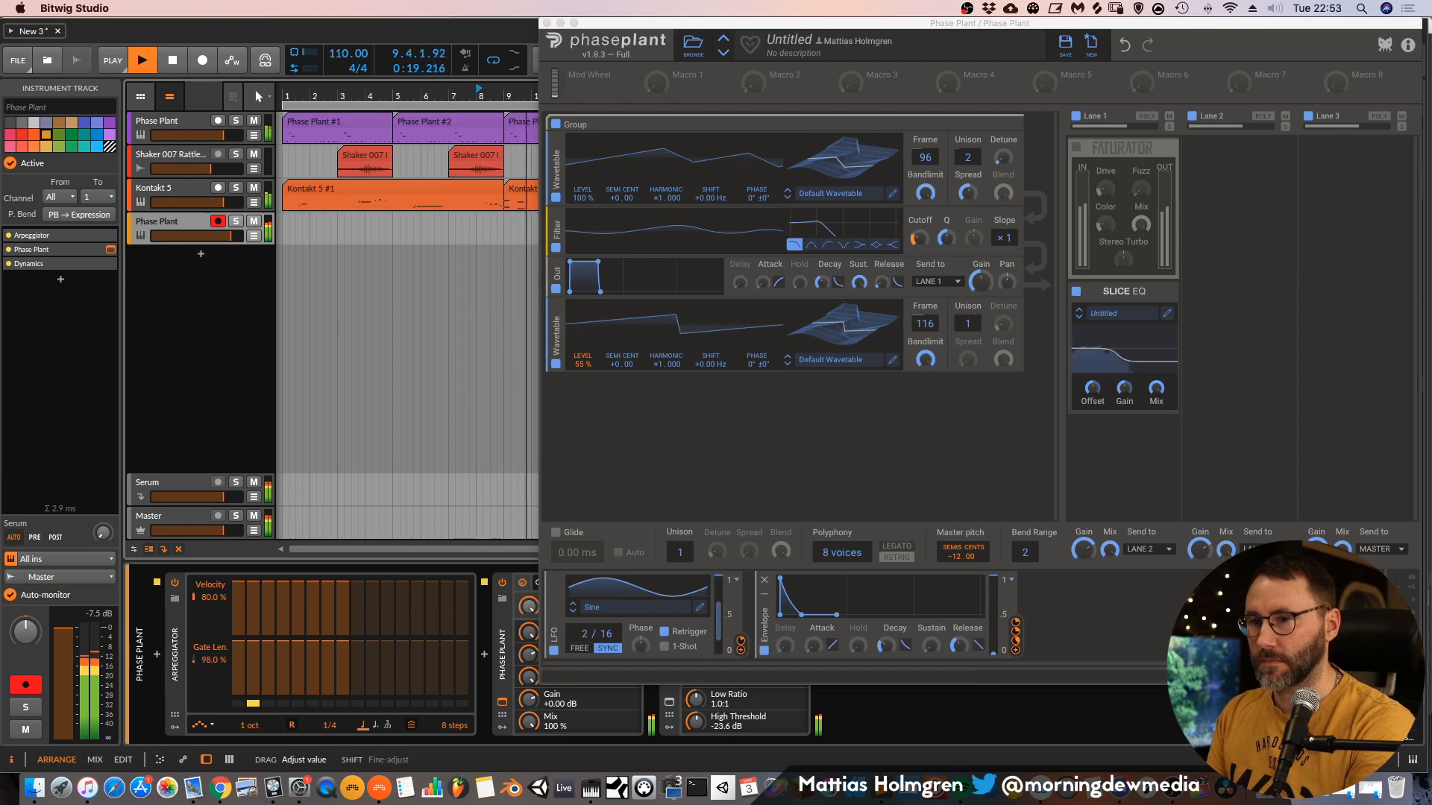
mouse_move(329, 726)
mouse_down()
mouse_move(329, 710)
mouse_move(329, 739)
mouse_up()
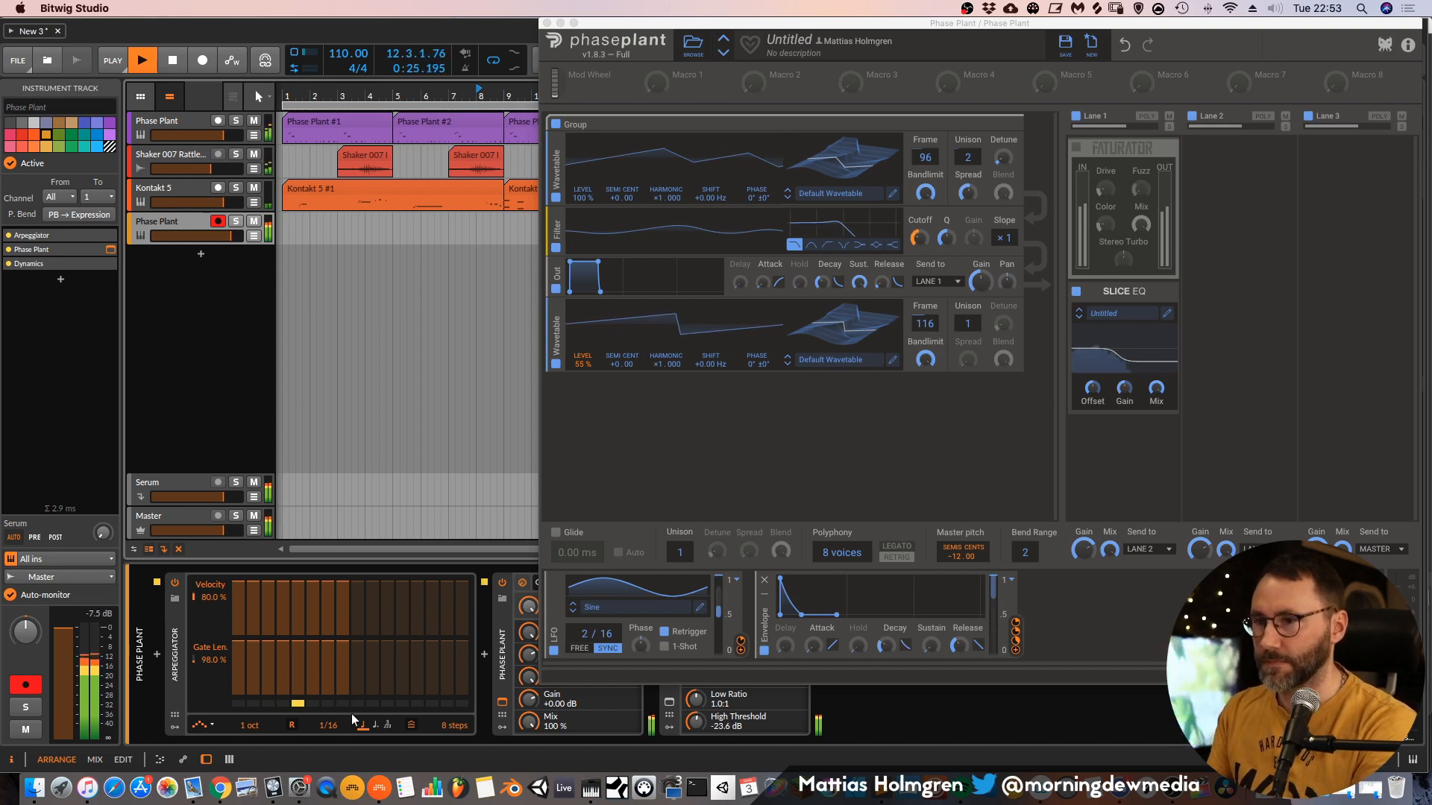
drag(328, 725, 329, 732)
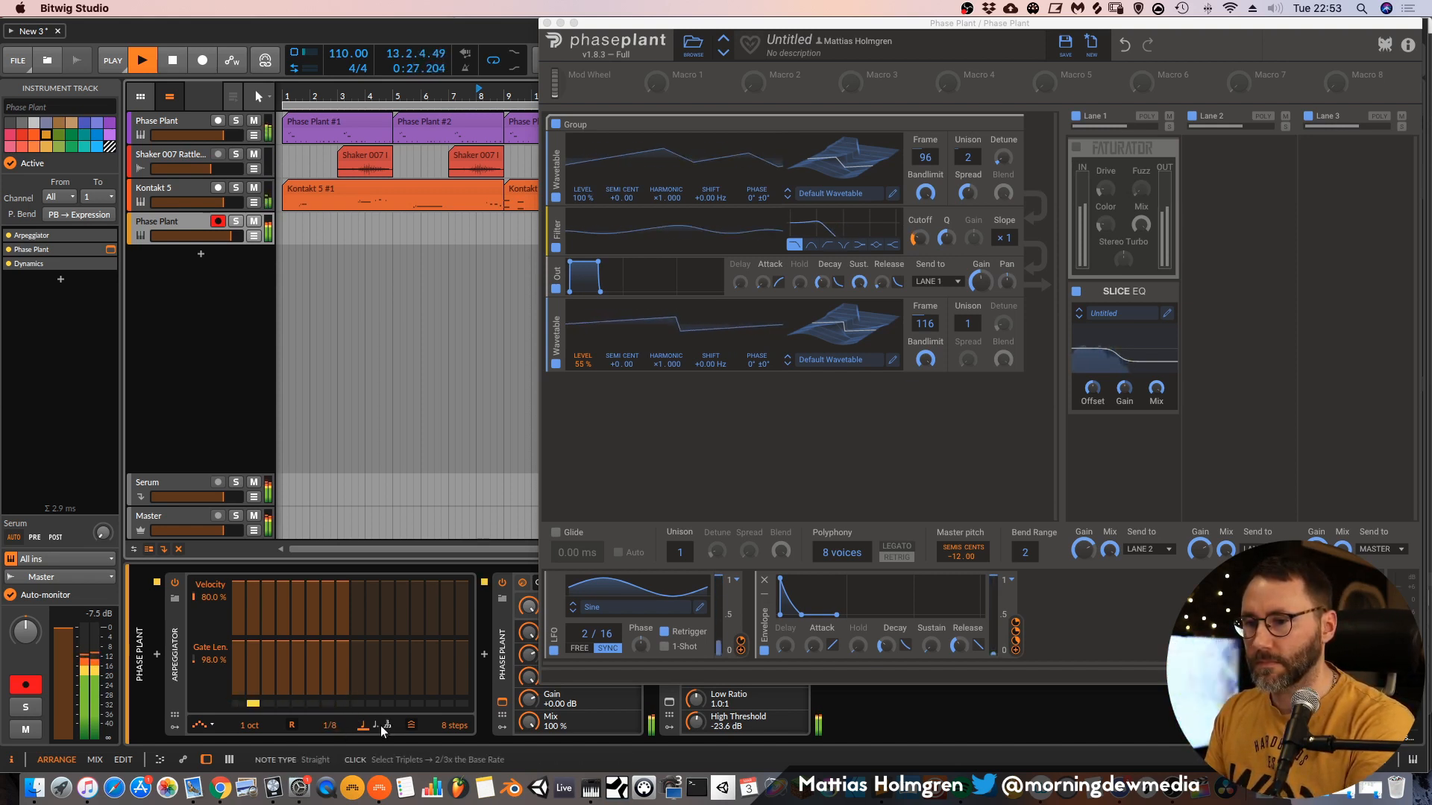
mouse_move(329, 725)
mouse_down()
mouse_move(329, 709)
mouse_move(335, 731)
mouse_up()
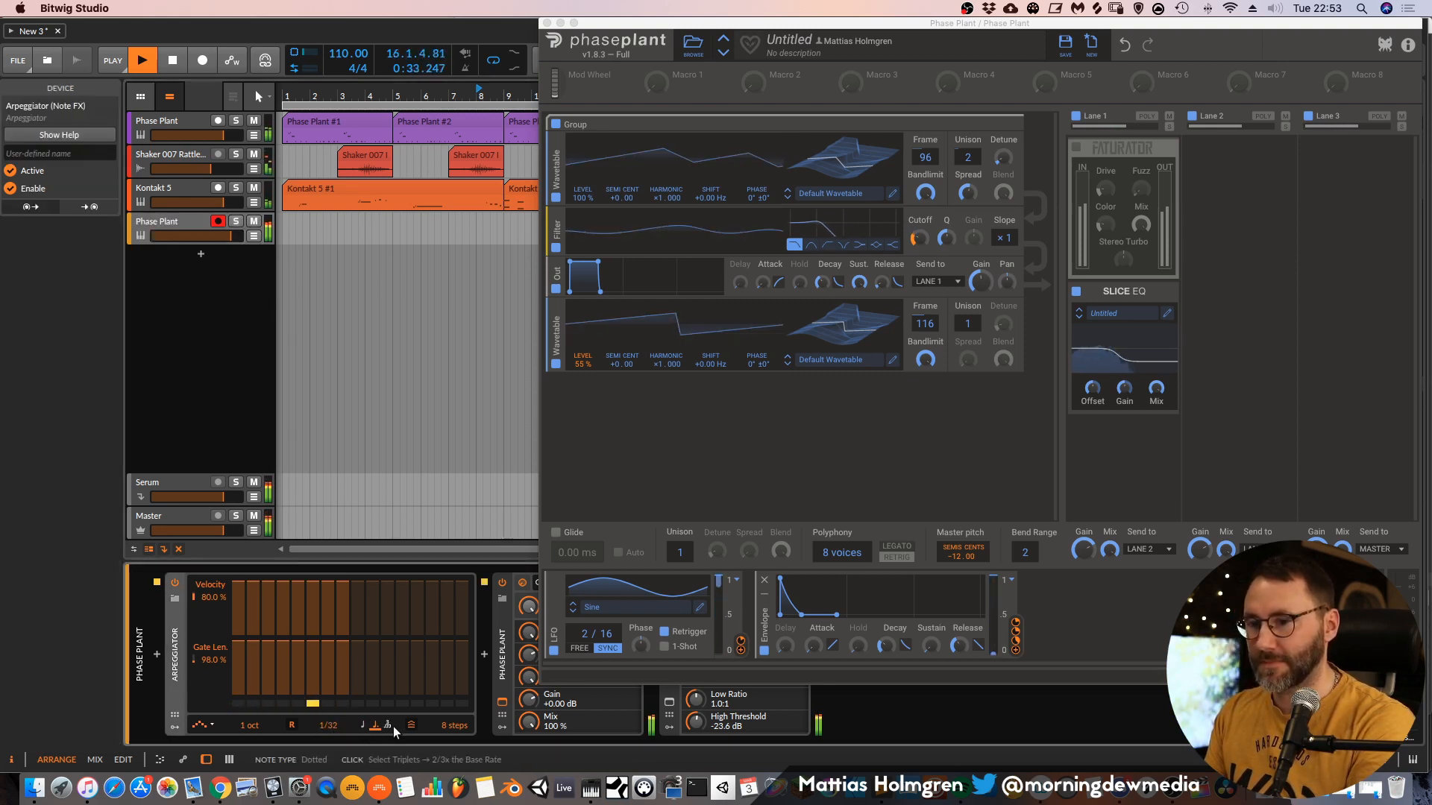
click(363, 725)
drag(313, 727, 332, 733)
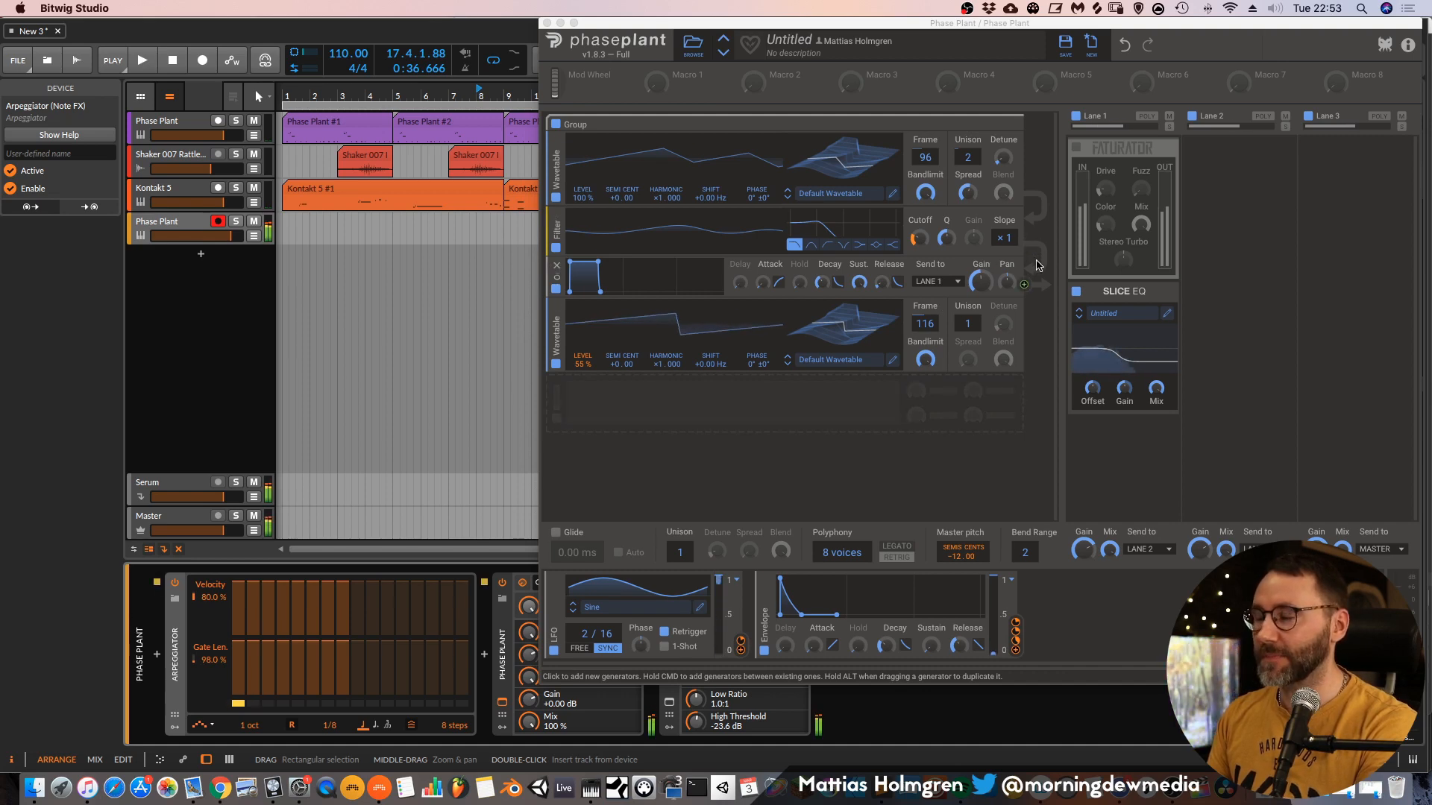
Move the Phase Plant window clear of the sample browser.
drag(243, 20, 244, 19)
drag(659, 28, 494, 27)
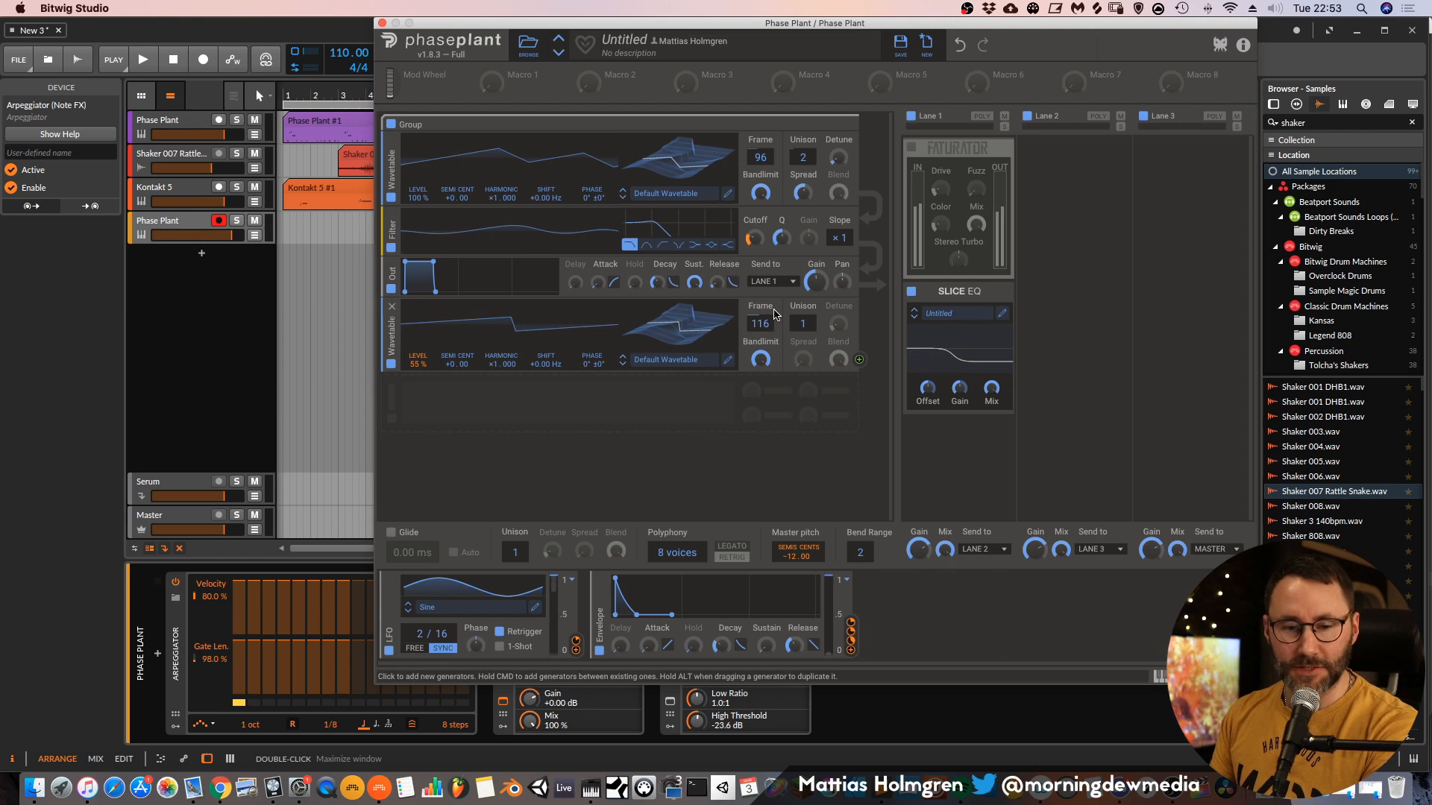
Add a Chorus to Lane 2, bypass it, and add a Phaser below it.
click(1064, 196)
click(1041, 257)
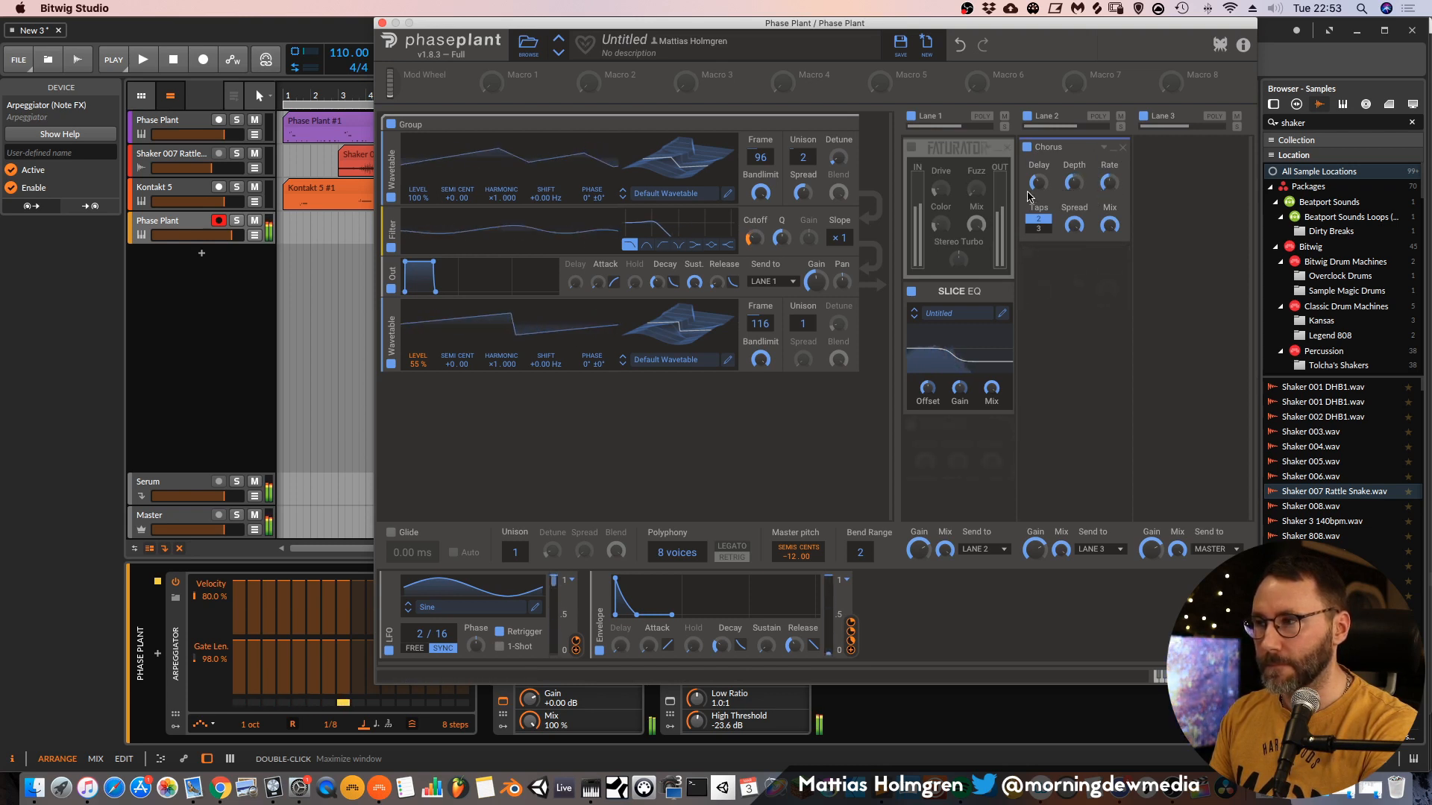
click(1027, 148)
click(1074, 278)
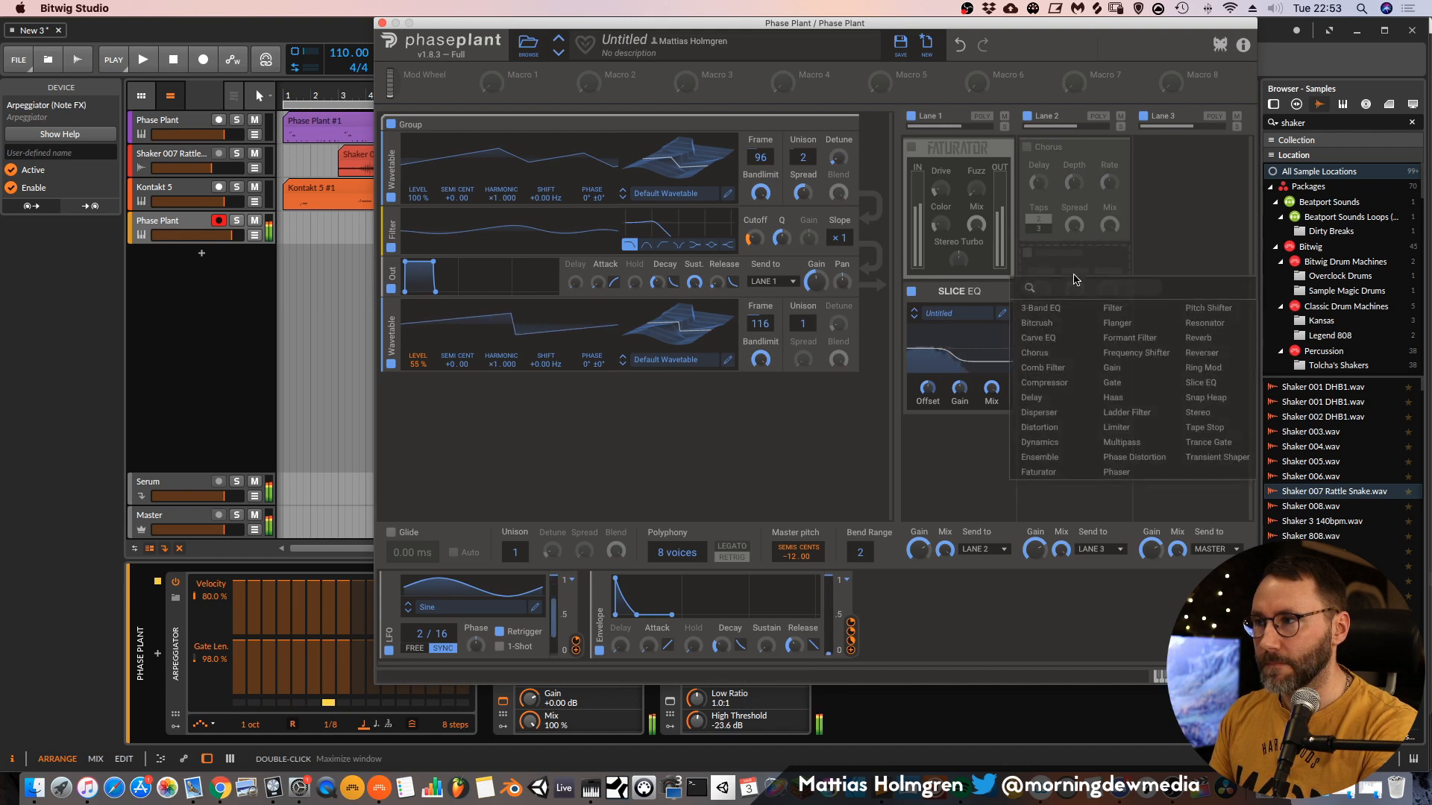
click(1117, 472)
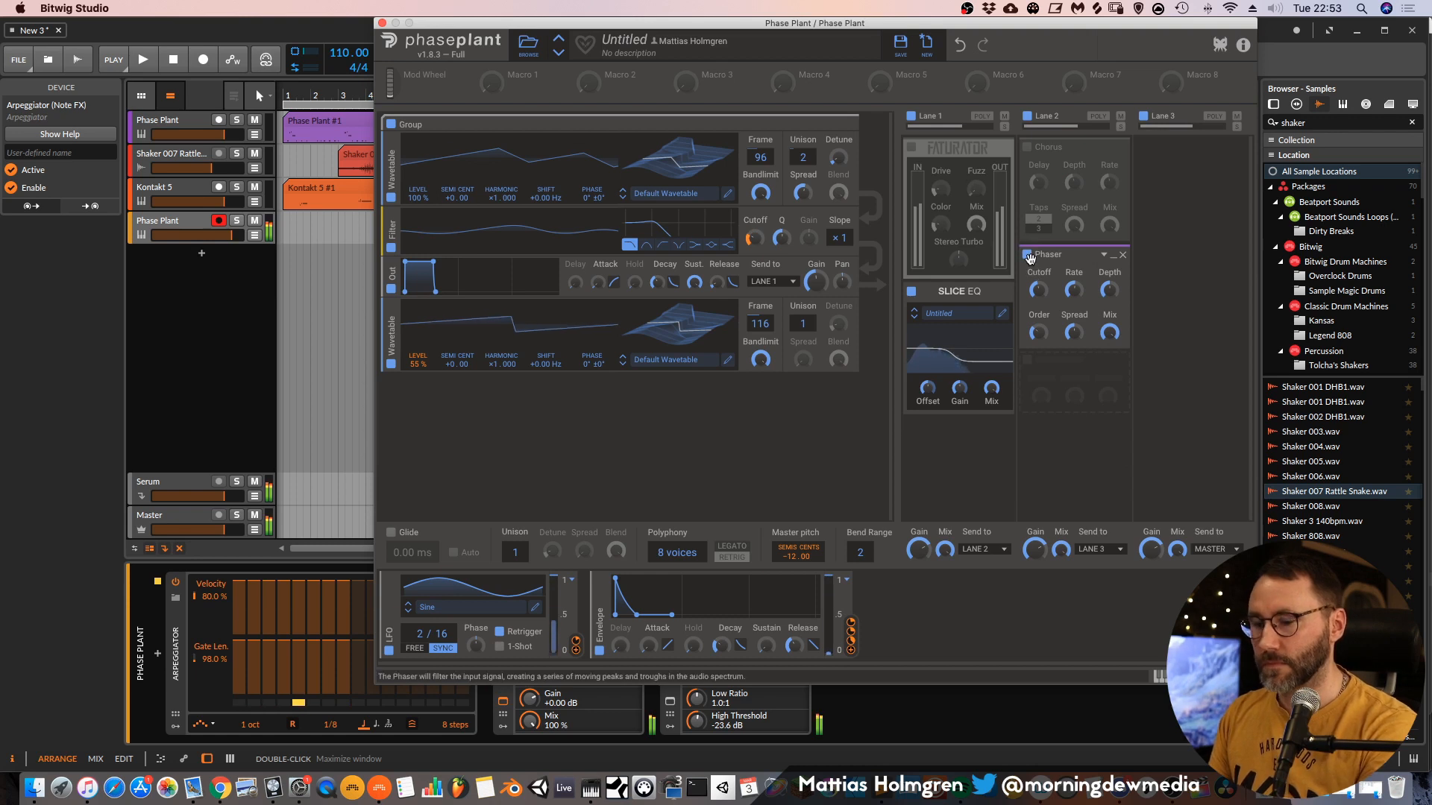
Try a Comb Filter below the Phaser in Lane 2, with its cutoff around 470 Hz.
click(1070, 384)
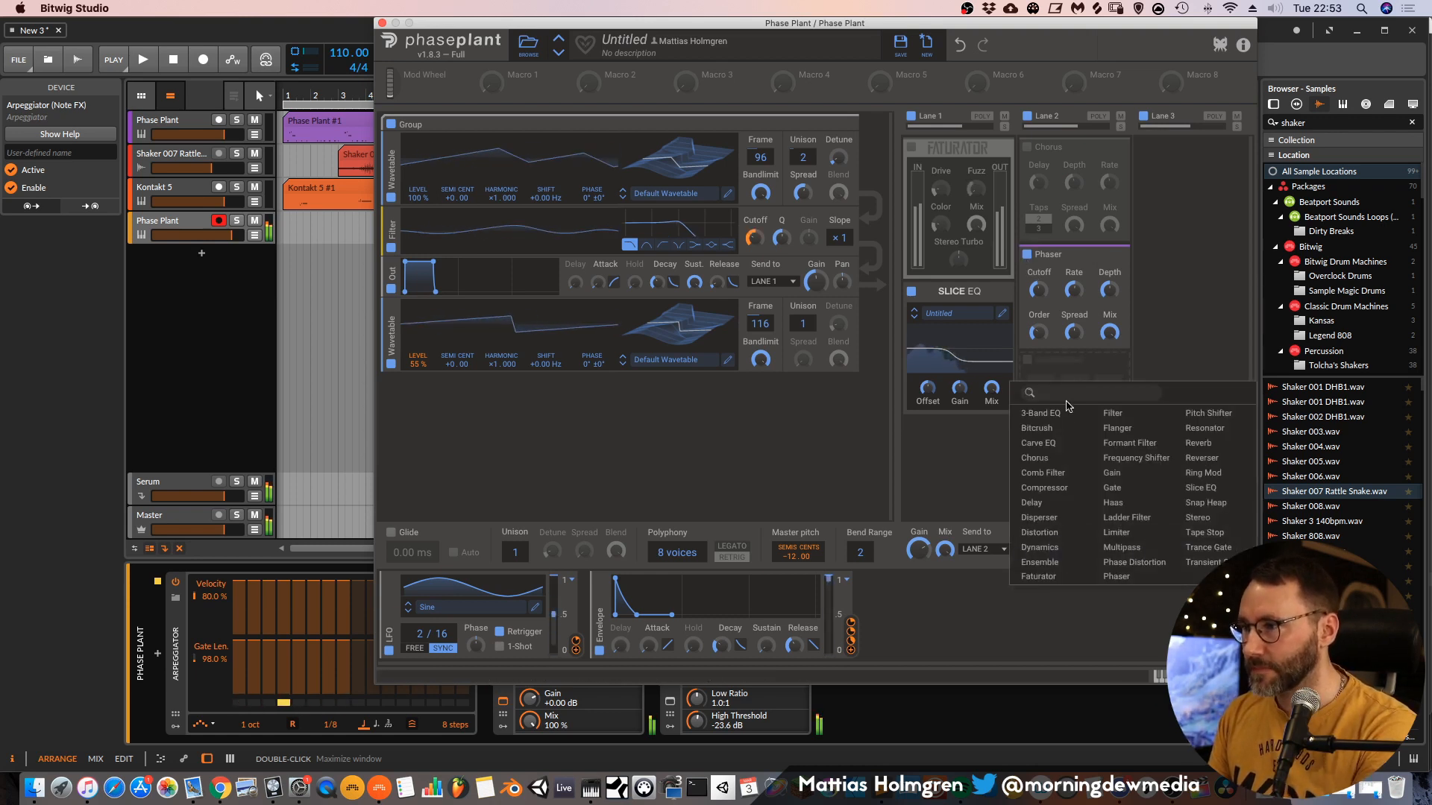
click(1050, 475)
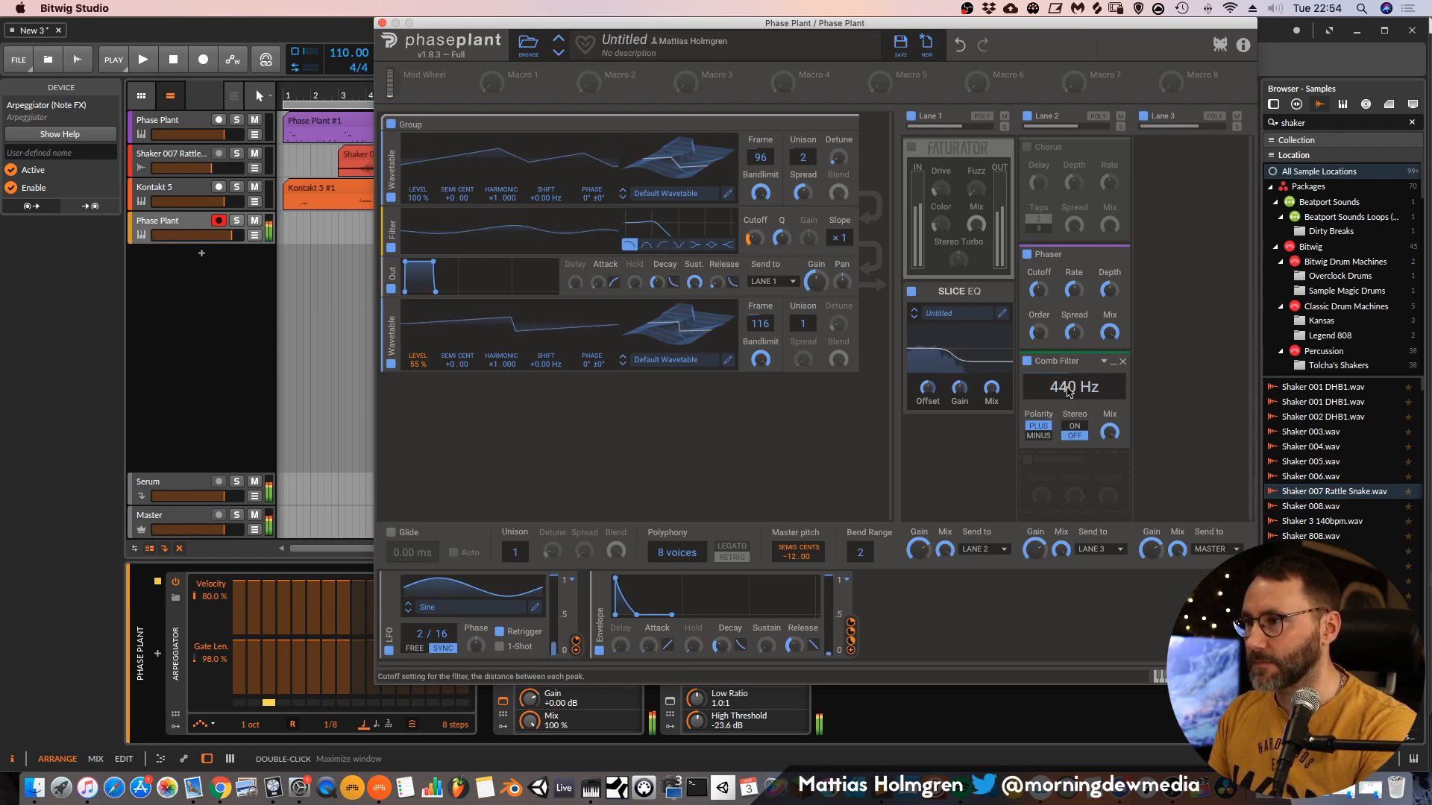
mouse_move(1070, 387)
mouse_down()
mouse_move(1070, 370)
mouse_move(1070, 388)
mouse_up()
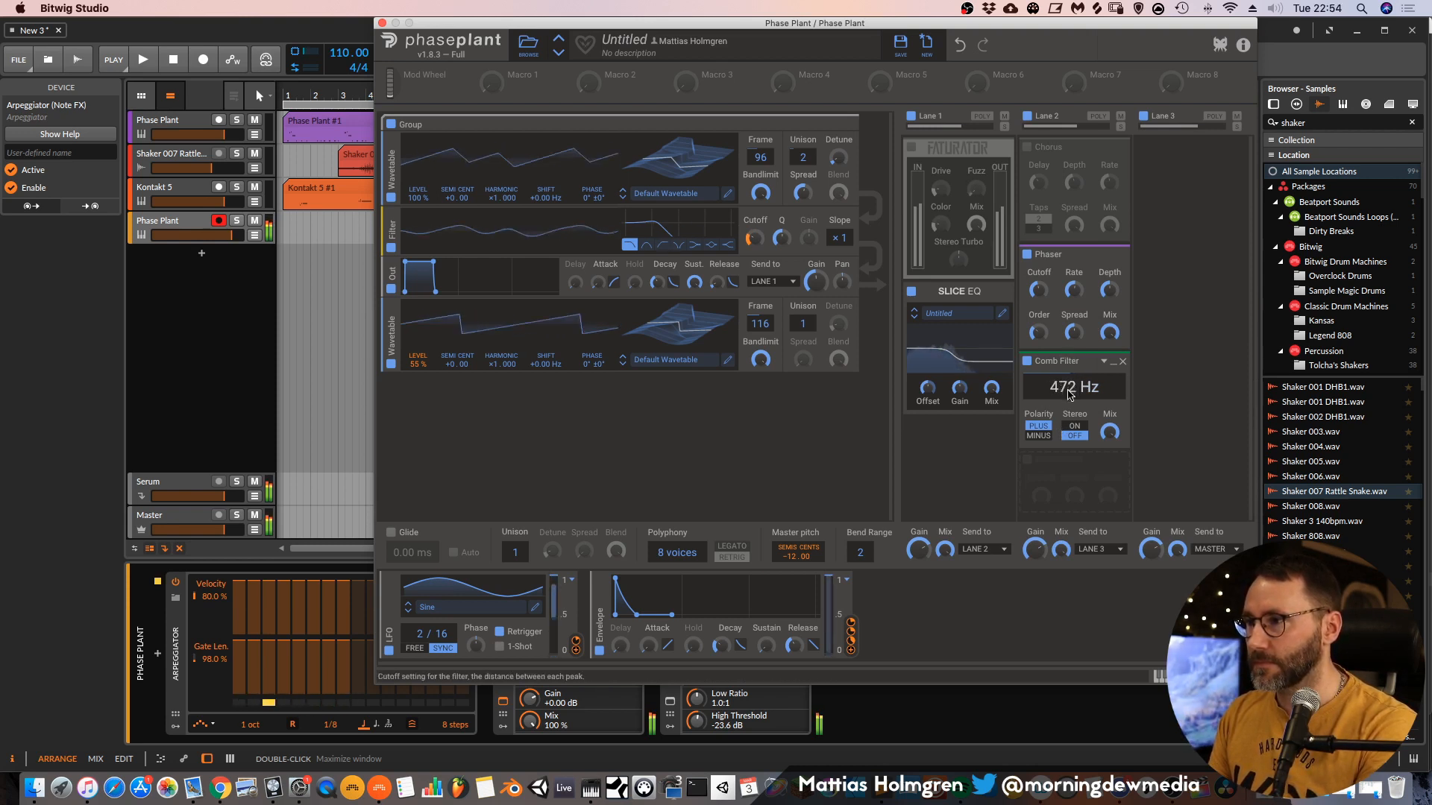
click(1074, 431)
click(1075, 435)
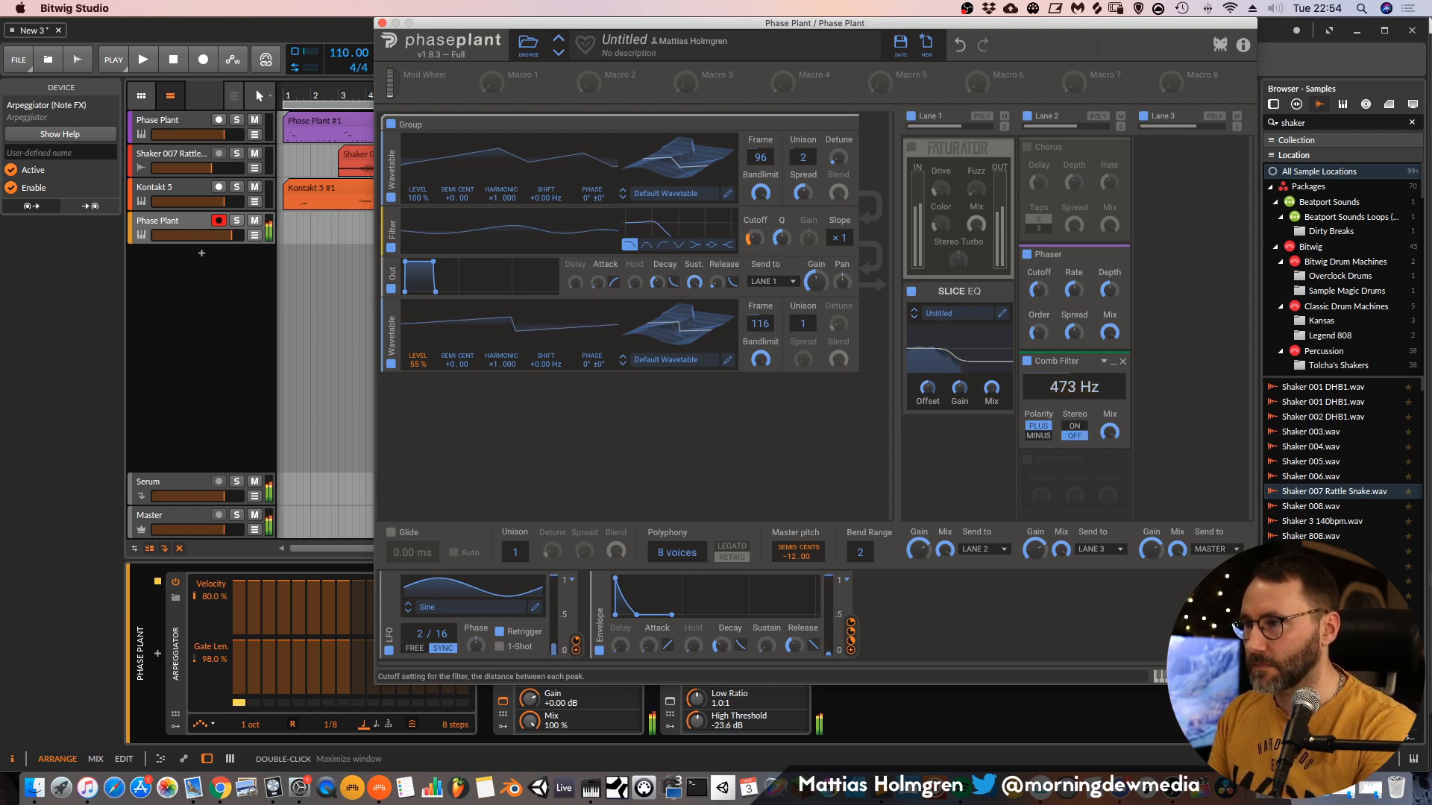
mouse_move(1074, 387)
mouse_down()
mouse_move(1074, 370)
mouse_move(1074, 409)
mouse_up()
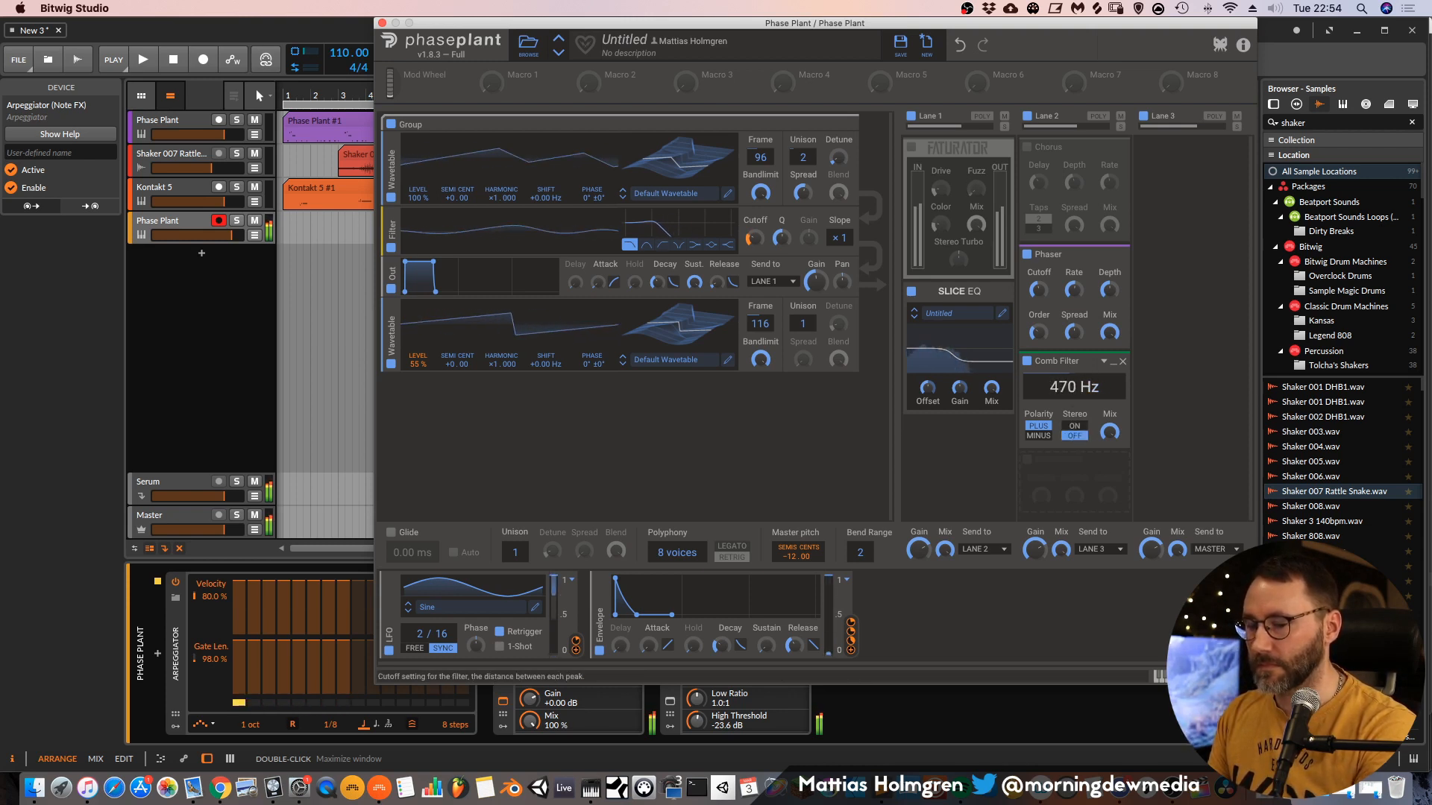
Bypass the Phaser and remove the Comb Filter from Lane 2 after trying its cutoff at 276 Hz.
click(1027, 254)
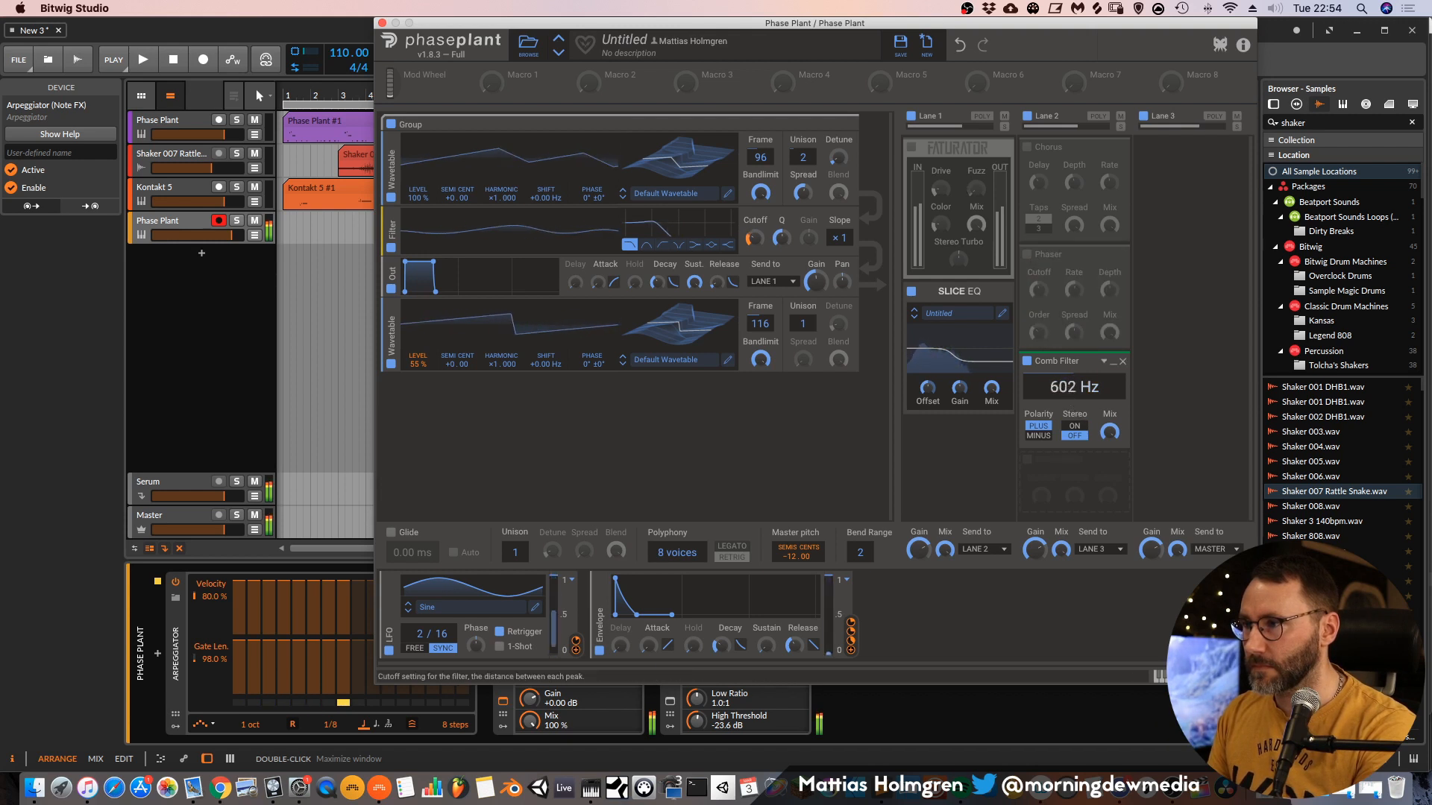
mouse_move(1074, 387)
mouse_down()
mouse_move(1074, 402)
mouse_move(1074, 373)
mouse_move(1074, 411)
mouse_move(1074, 365)
mouse_up()
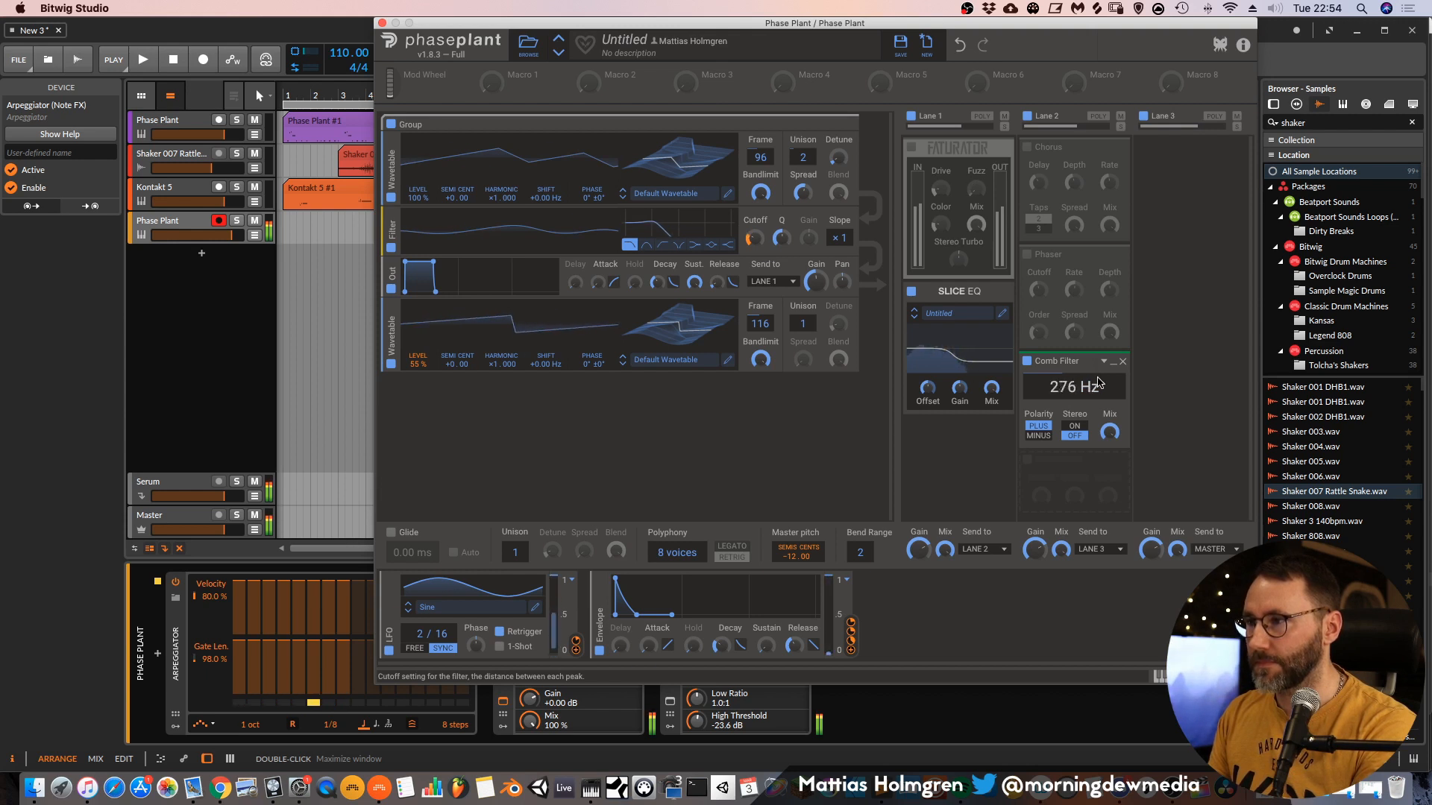
click(1122, 361)
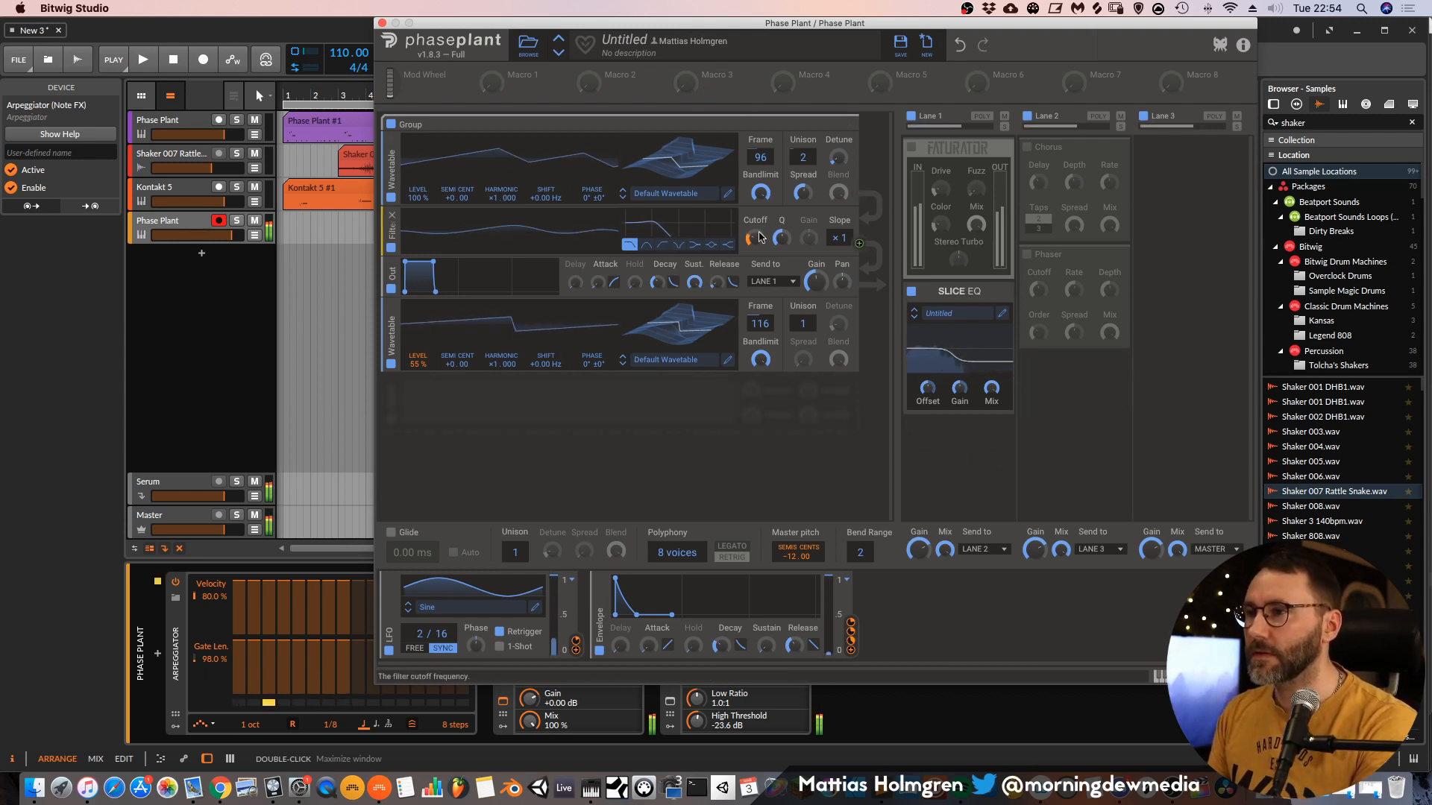
Adjust the filter's cutoff and set the first wavetable's Frame to 90.
drag(761, 237, 761, 218)
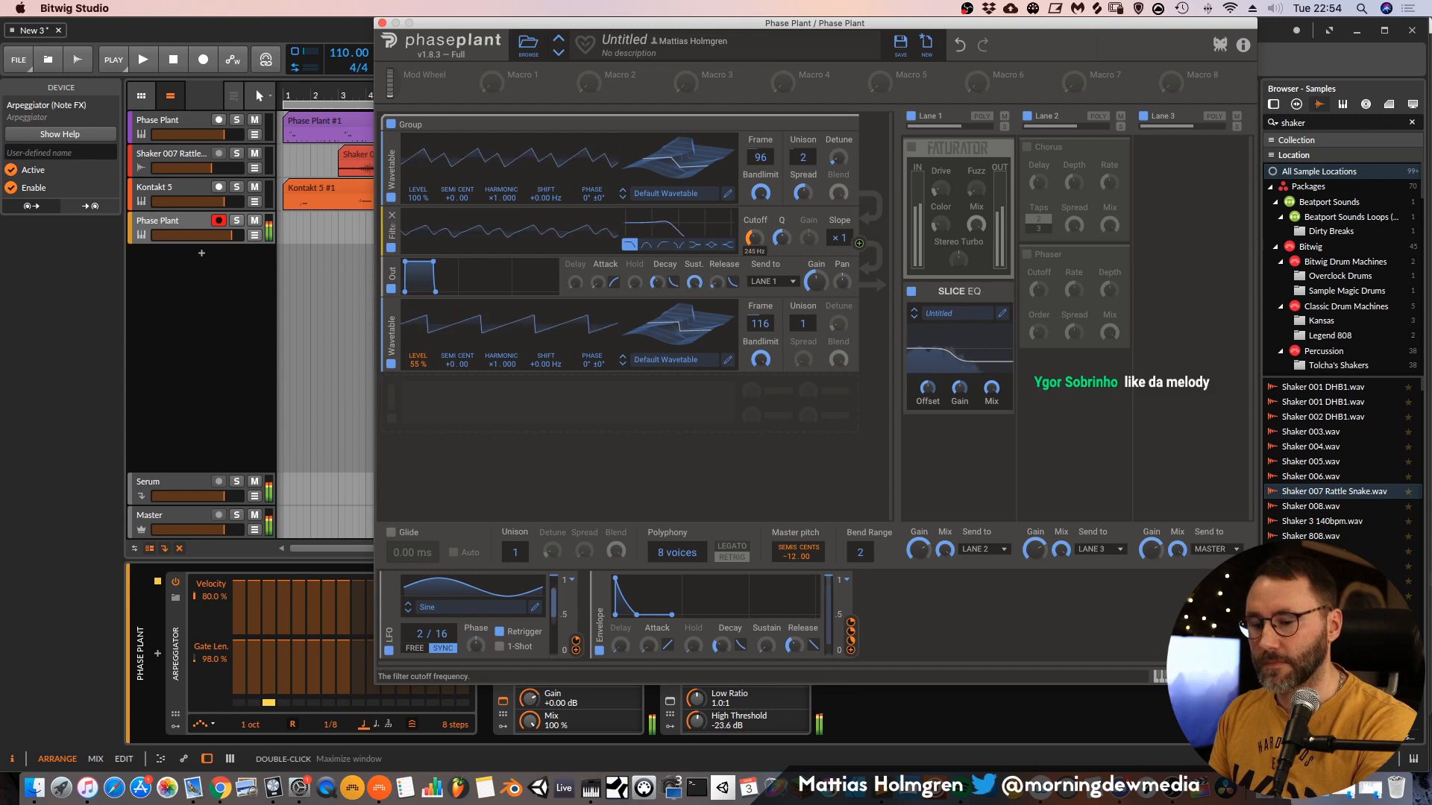
drag(760, 157, 760, 179)
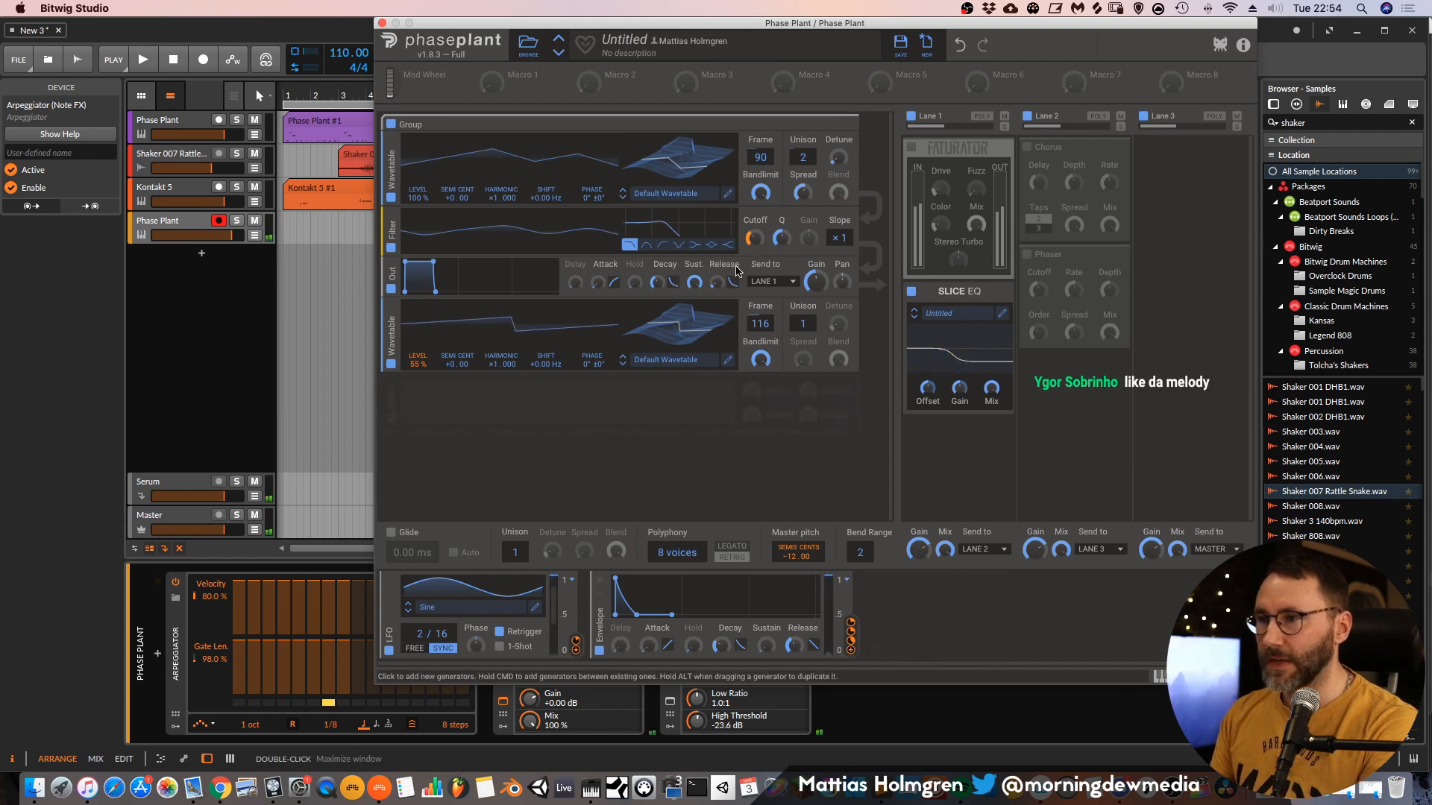
Modulate the first wavetable's Frame with the envelope.
click(850, 652)
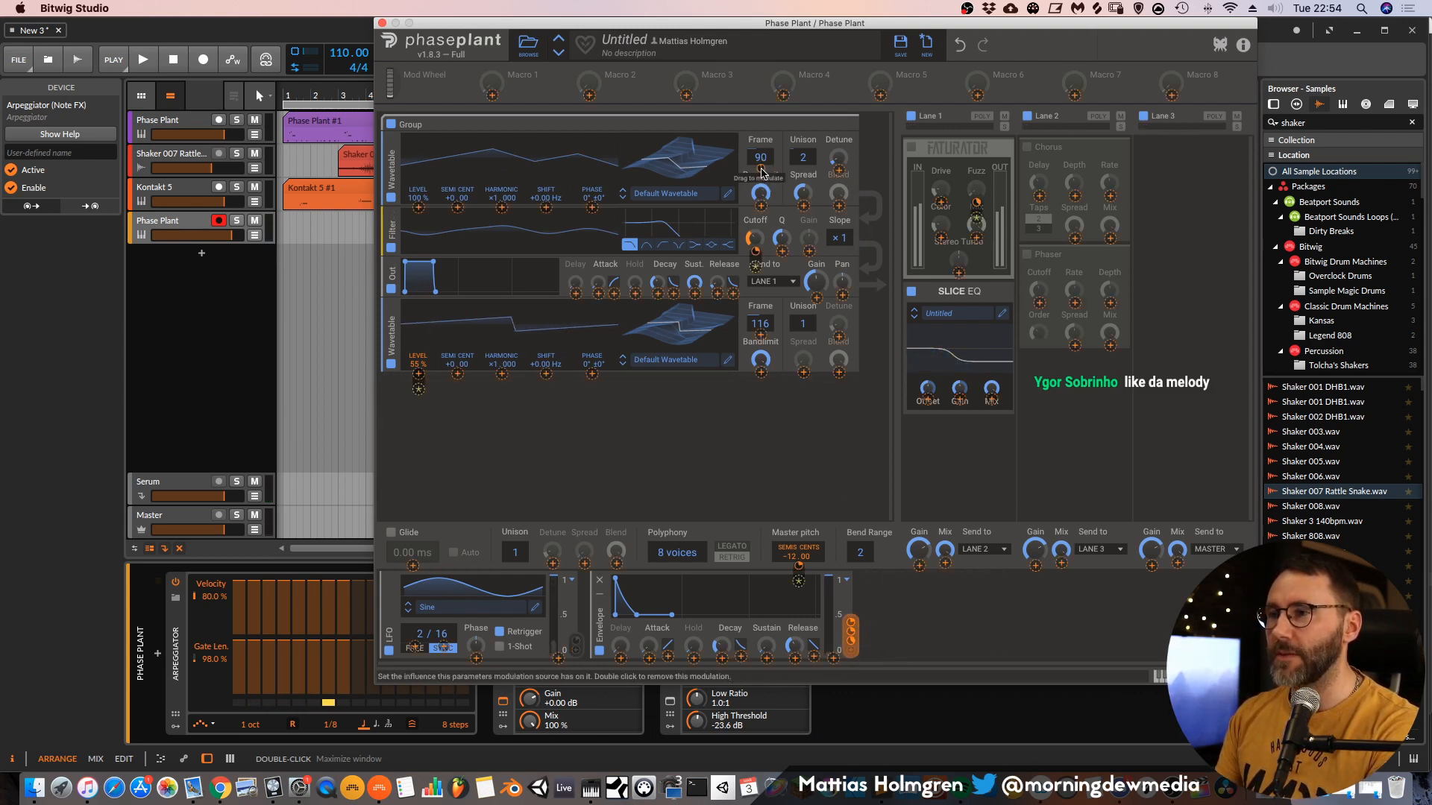
click(763, 170)
drag(761, 170, 759, 168)
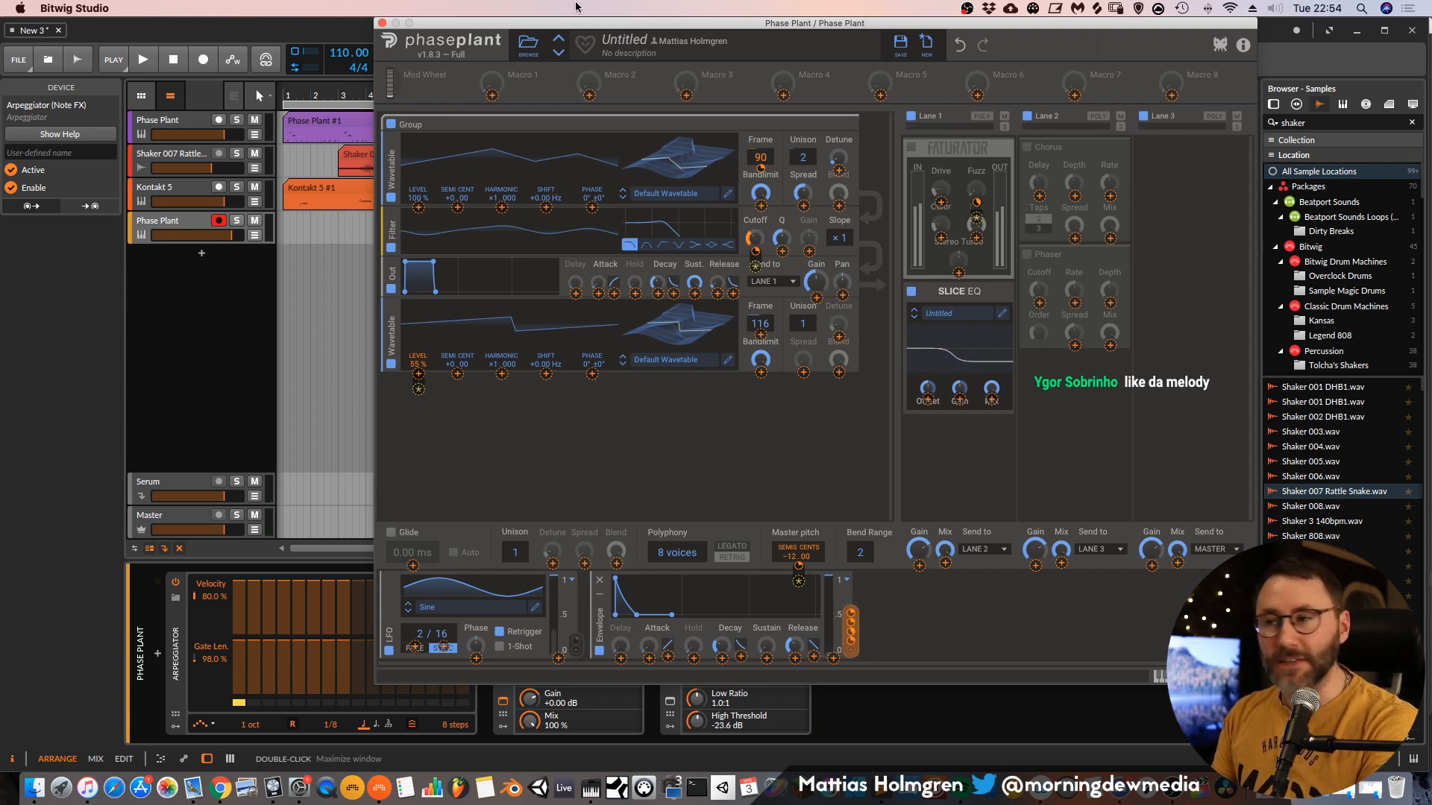
Re-enable the Faturator in Lane 1 and adjust its Fuzz envelope modulation and its Drive.
drag(451, 23, 403, 23)
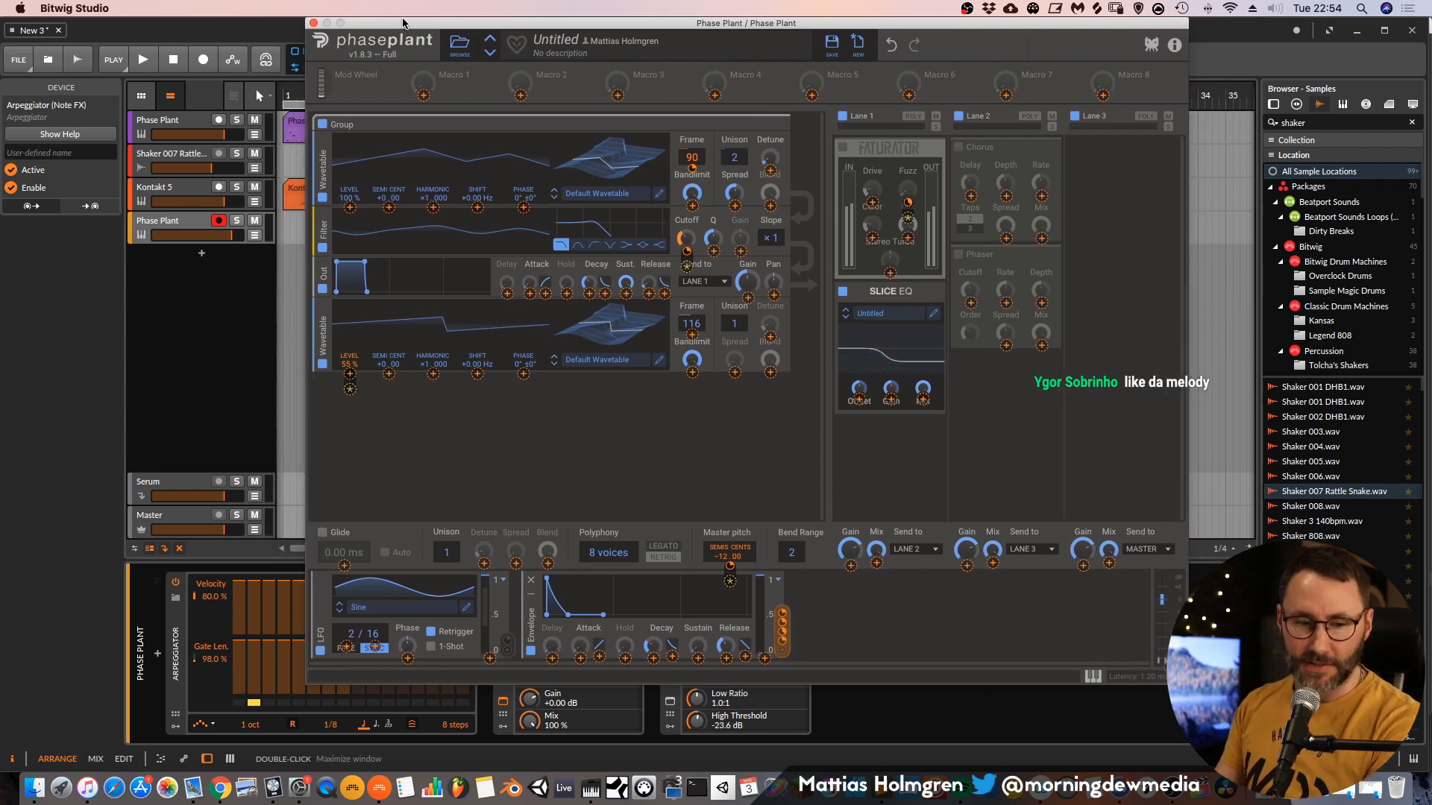
mouse_move(419, 27)
mouse_down()
mouse_move(404, 26)
mouse_move(419, 27)
mouse_up()
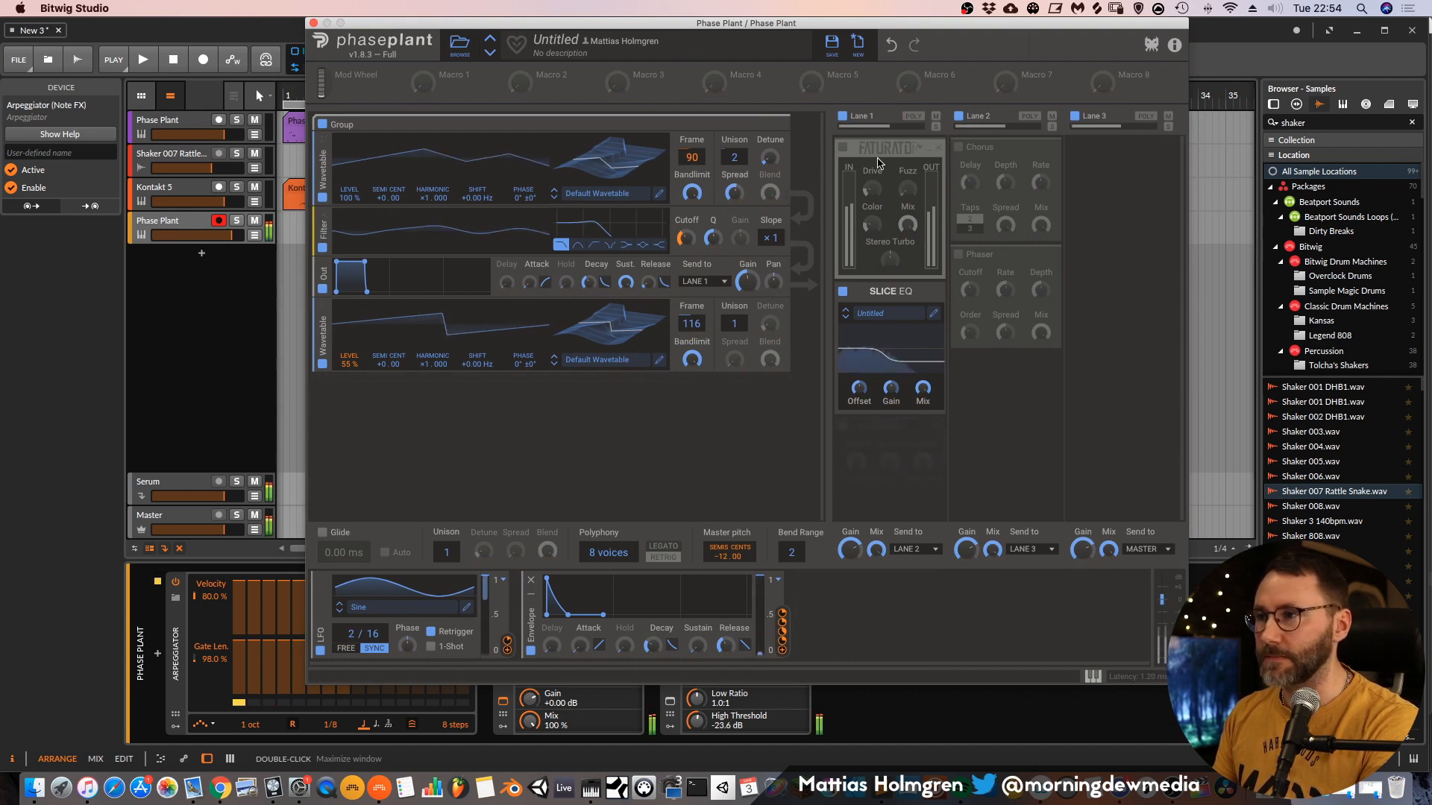
click(843, 148)
drag(907, 200, 907, 201)
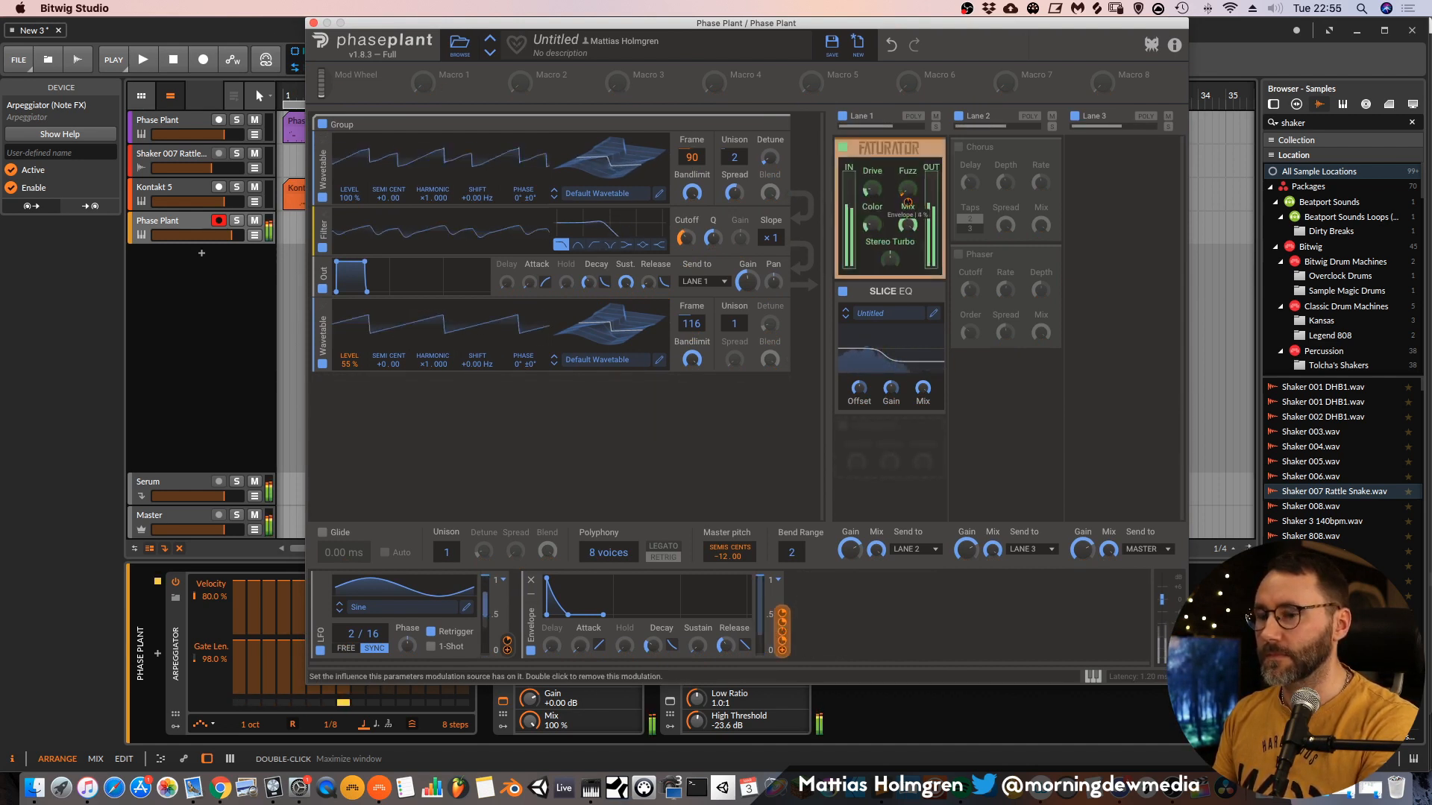
drag(871, 190, 872, 177)
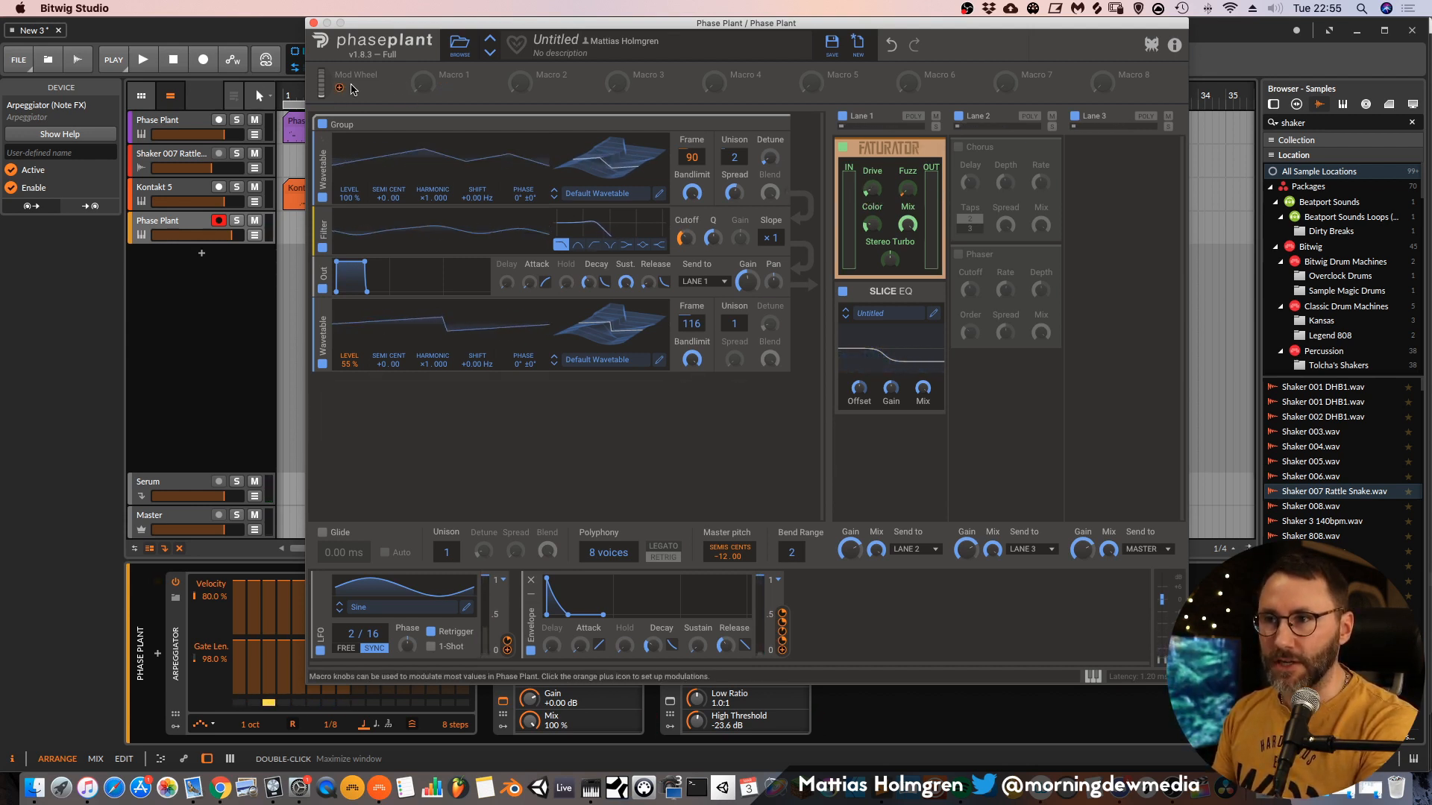
Modulate the Faturator's Drive with Macro 1 and assign the mod wheel to control Macro 1.
click(444, 88)
drag(872, 202, 873, 167)
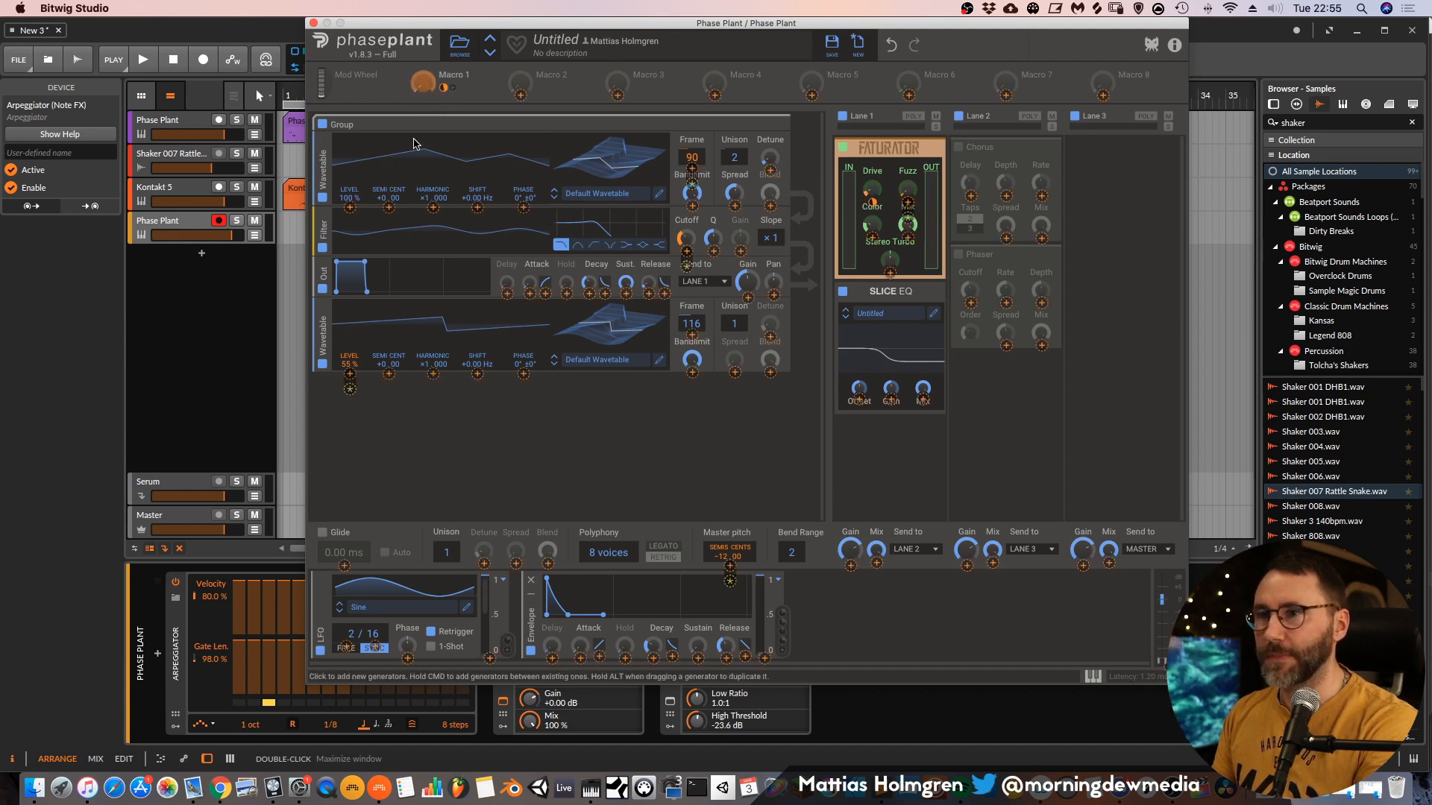
click(344, 87)
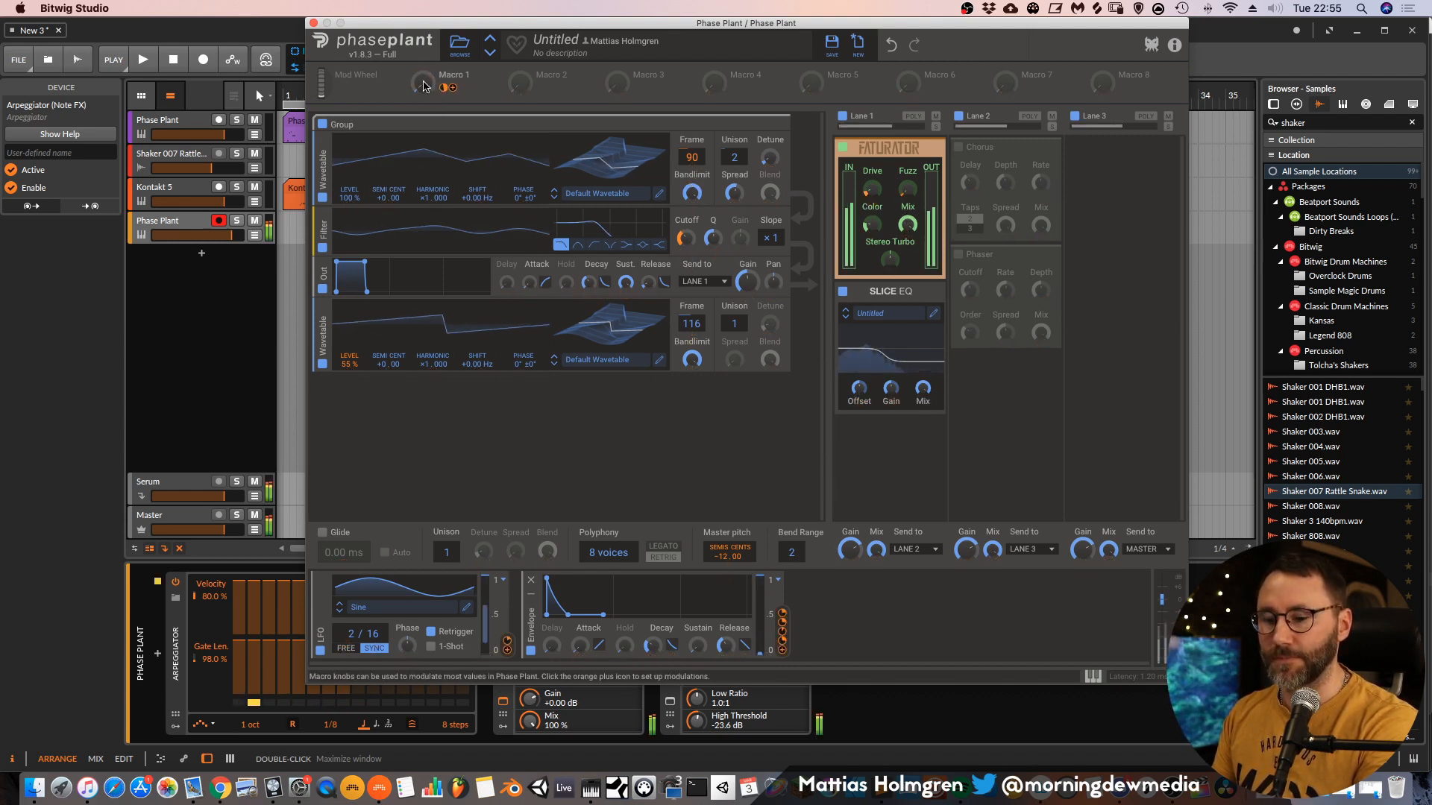
click(340, 88)
click(425, 102)
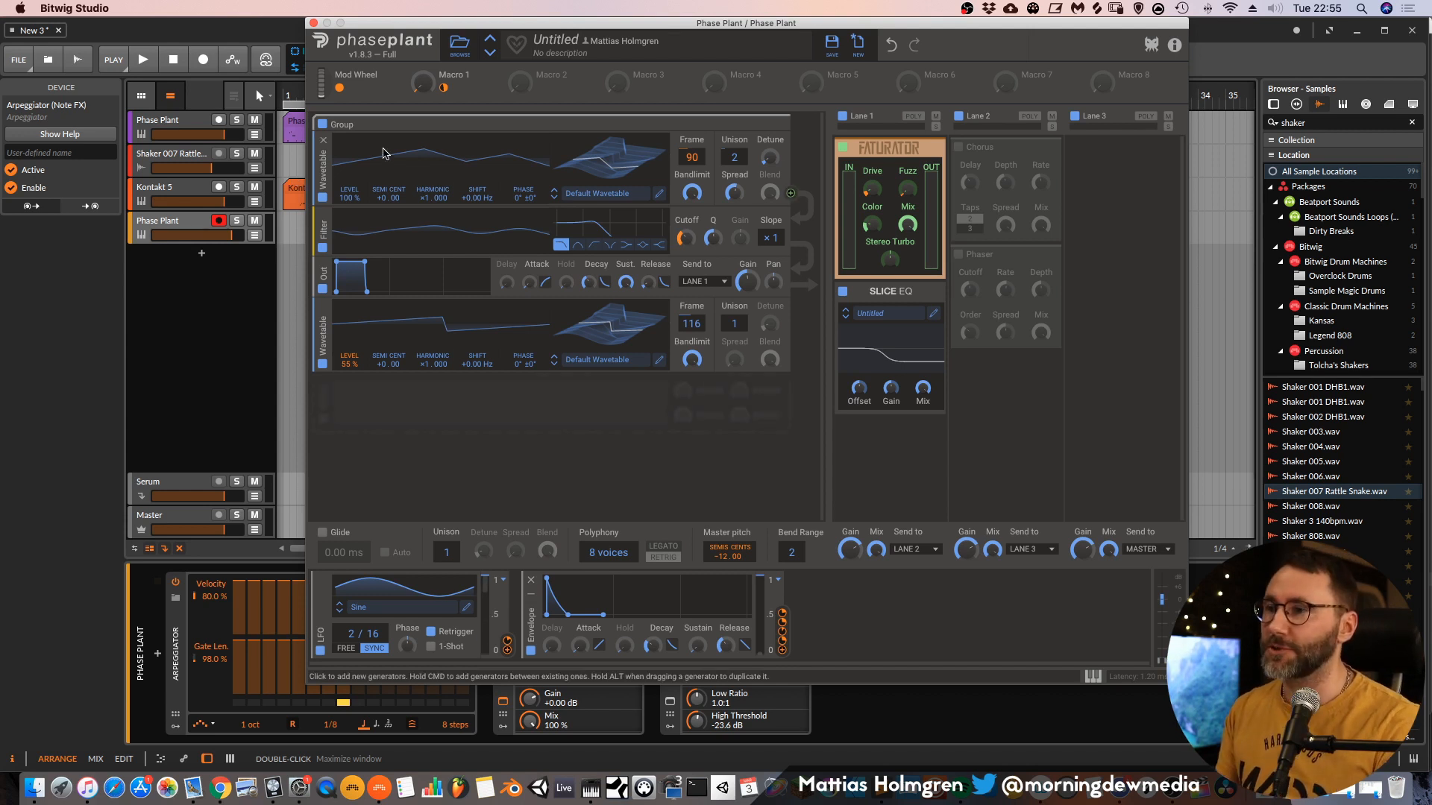
Reposition the Phase Plant window clear of the track clips and play the arrangement to audition the bass, stopping playback at the end.
drag(746, 25, 722, 4)
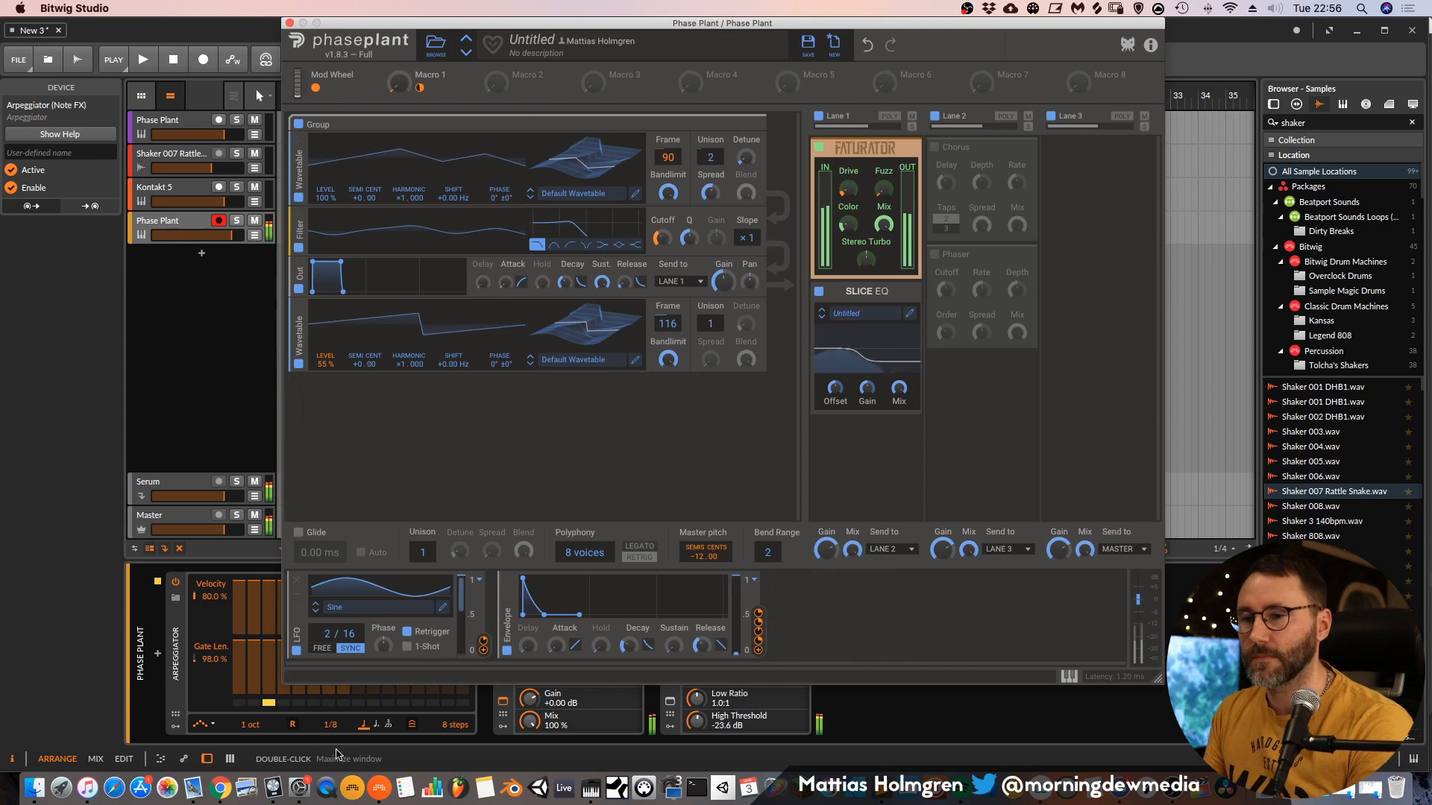
drag(469, 24, 559, 10)
key(space)
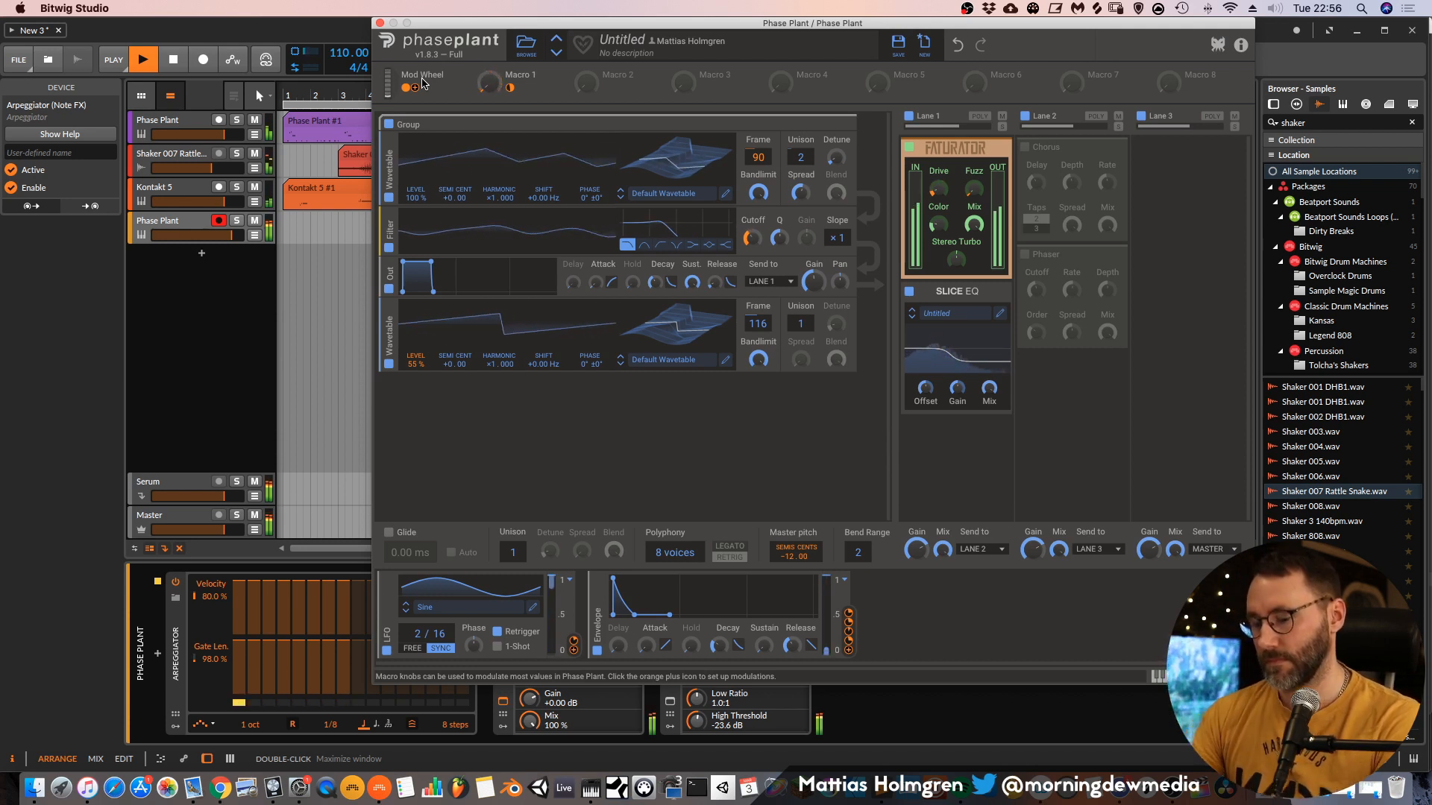
key(space)
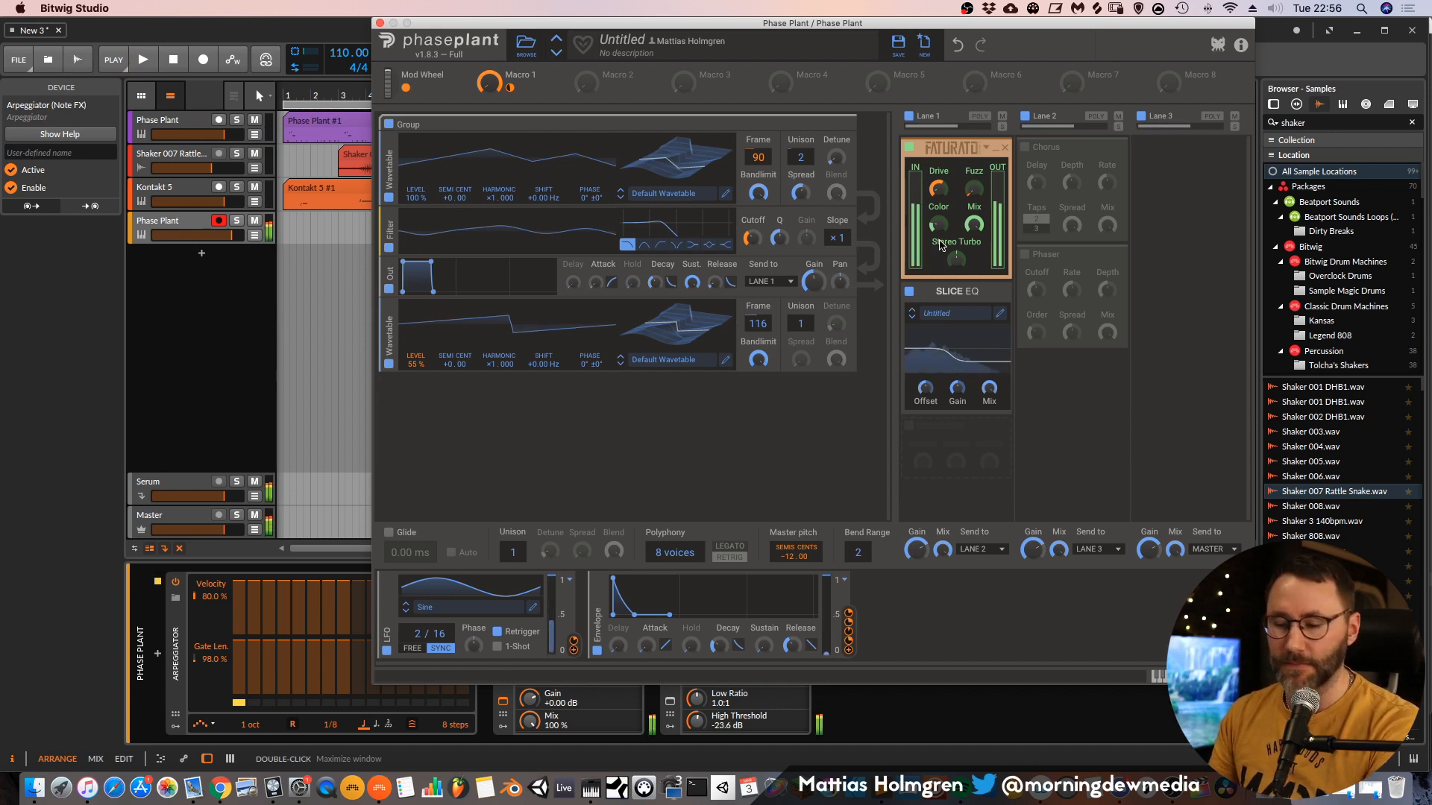
Adjust the Faturator's Color and modulate its Fuzz with Macro 1.
mouse_move(942, 226)
mouse_down()
mouse_move(942, 206)
mouse_move(942, 225)
mouse_up()
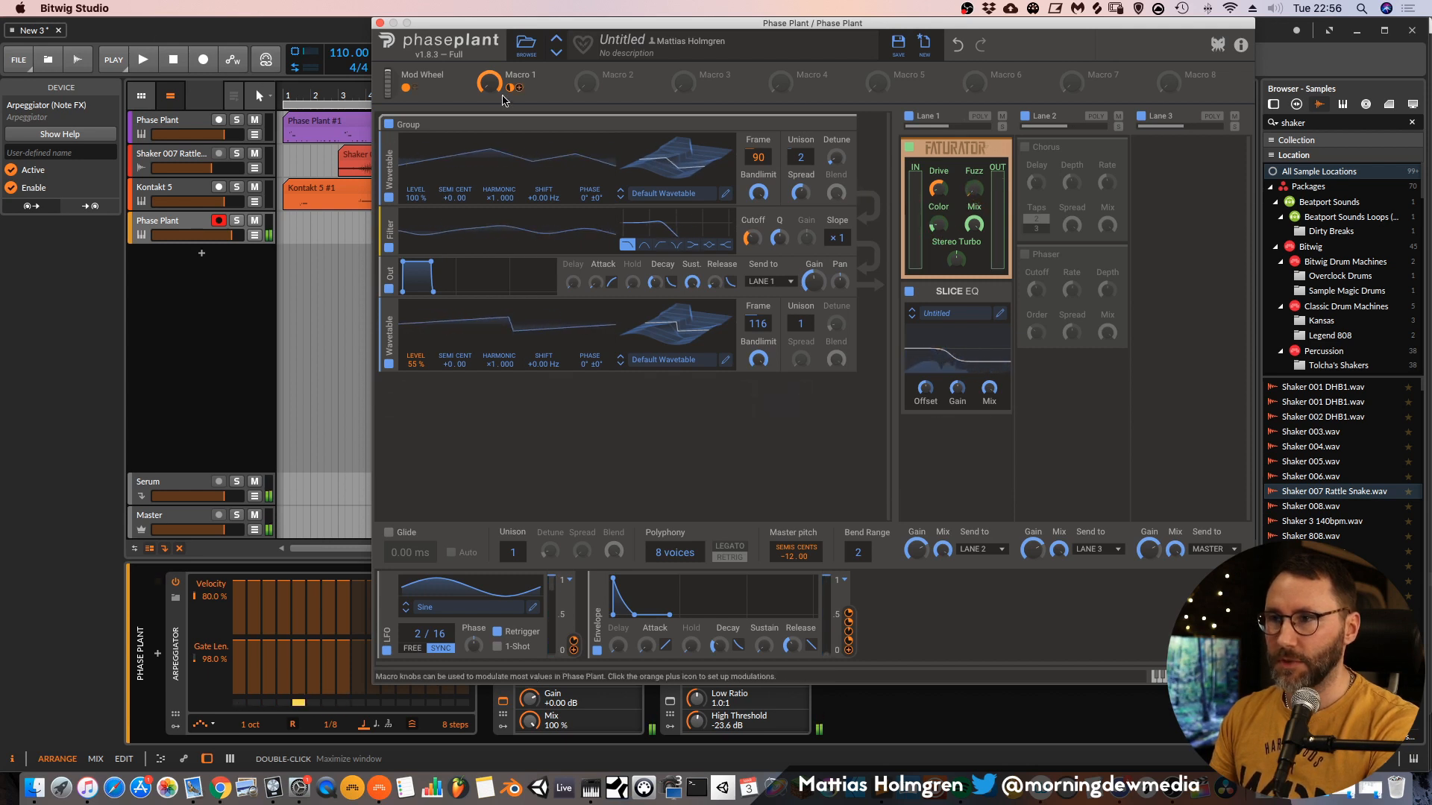
drag(511, 88, 974, 208)
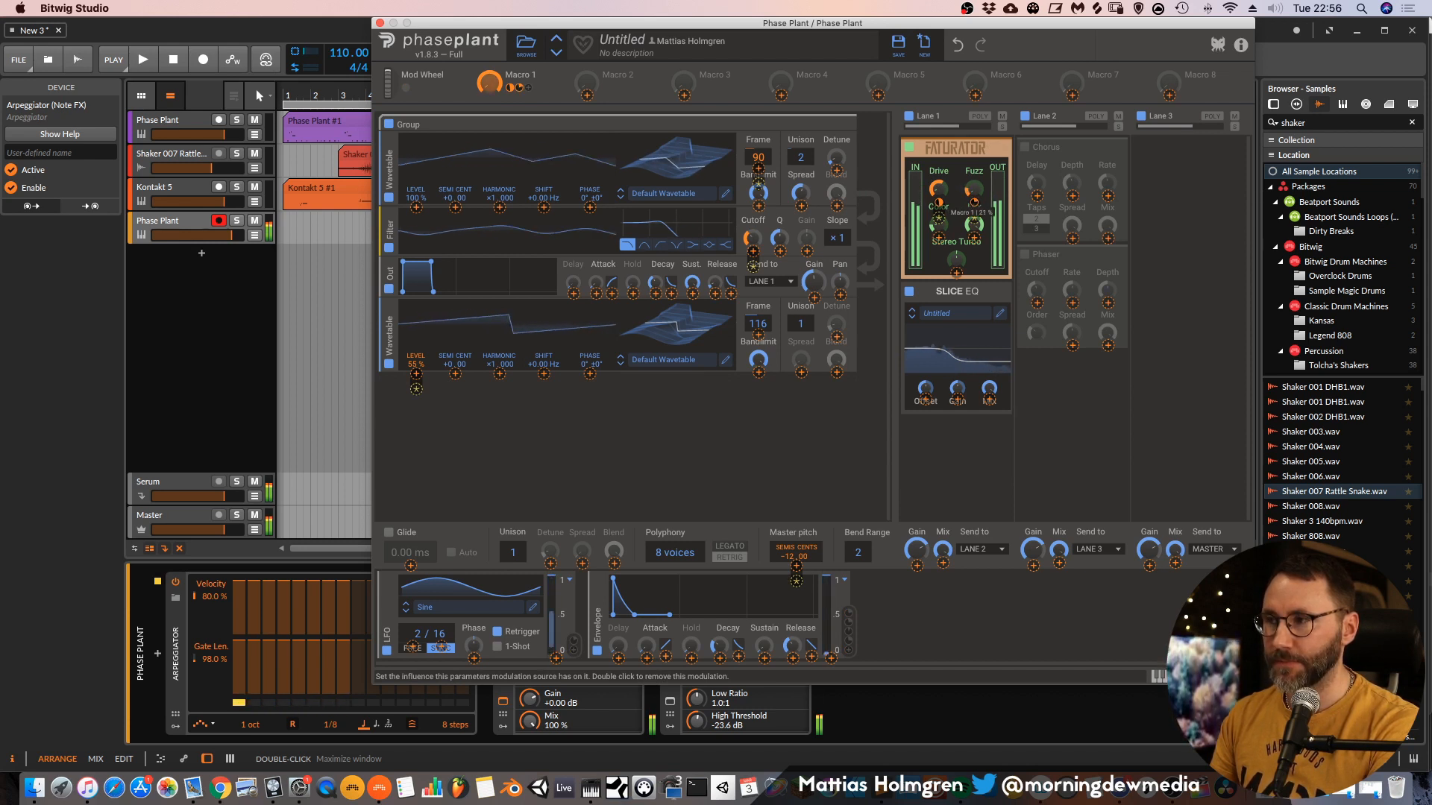
drag(974, 205, 974, 210)
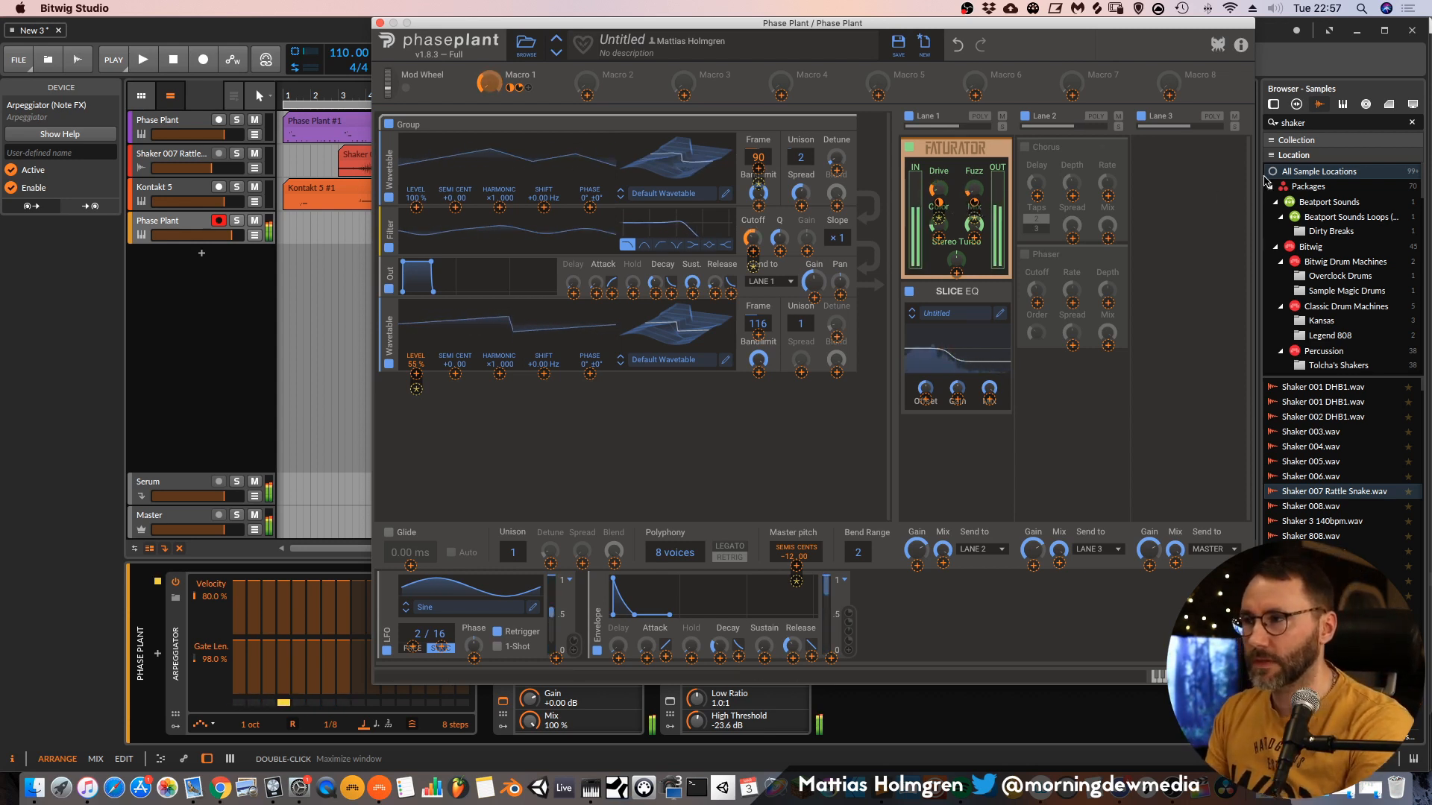
Compare the sound with the Slice EQ briefly bypassed, and re-enable the Chorus in Lane 2.
click(910, 294)
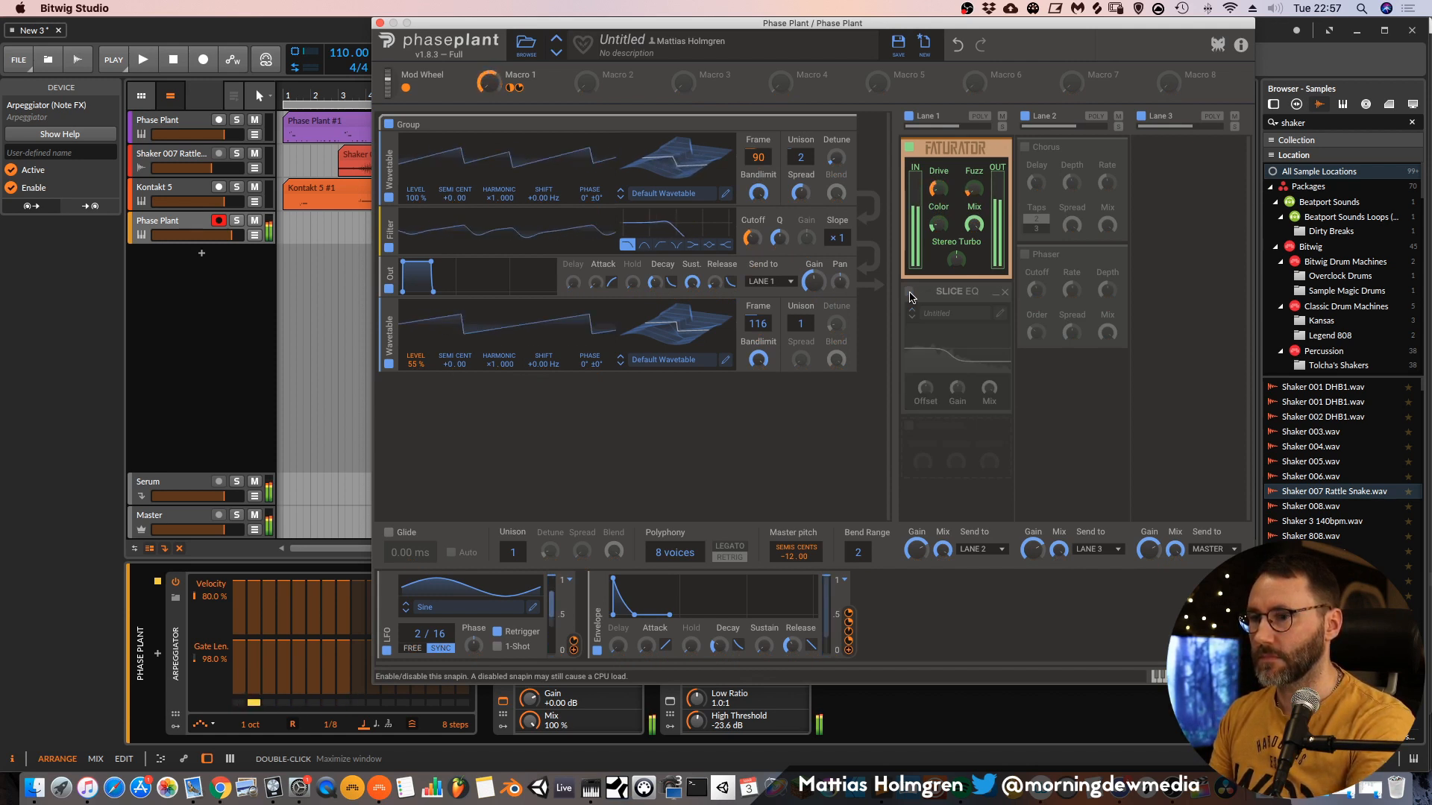
click(909, 293)
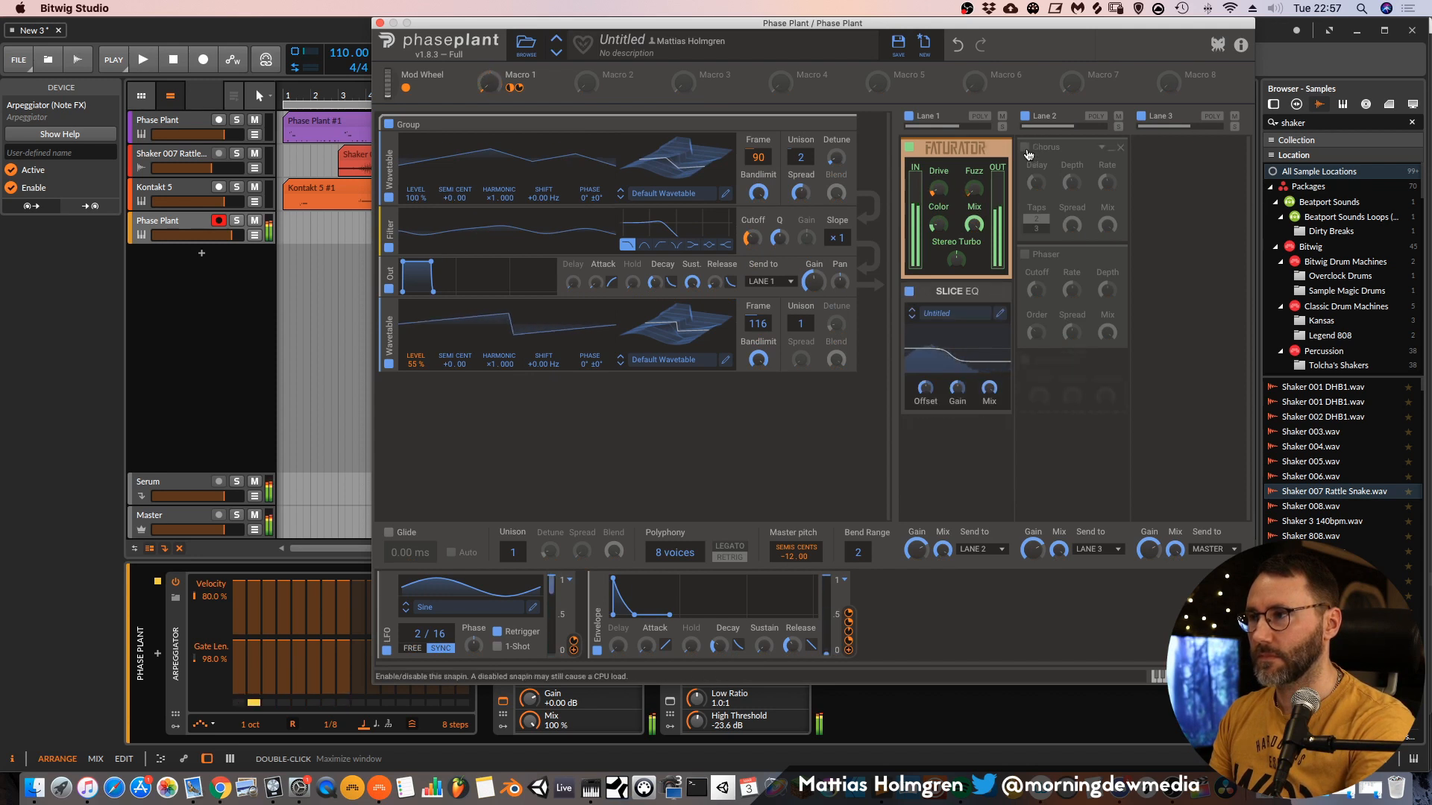
click(1025, 147)
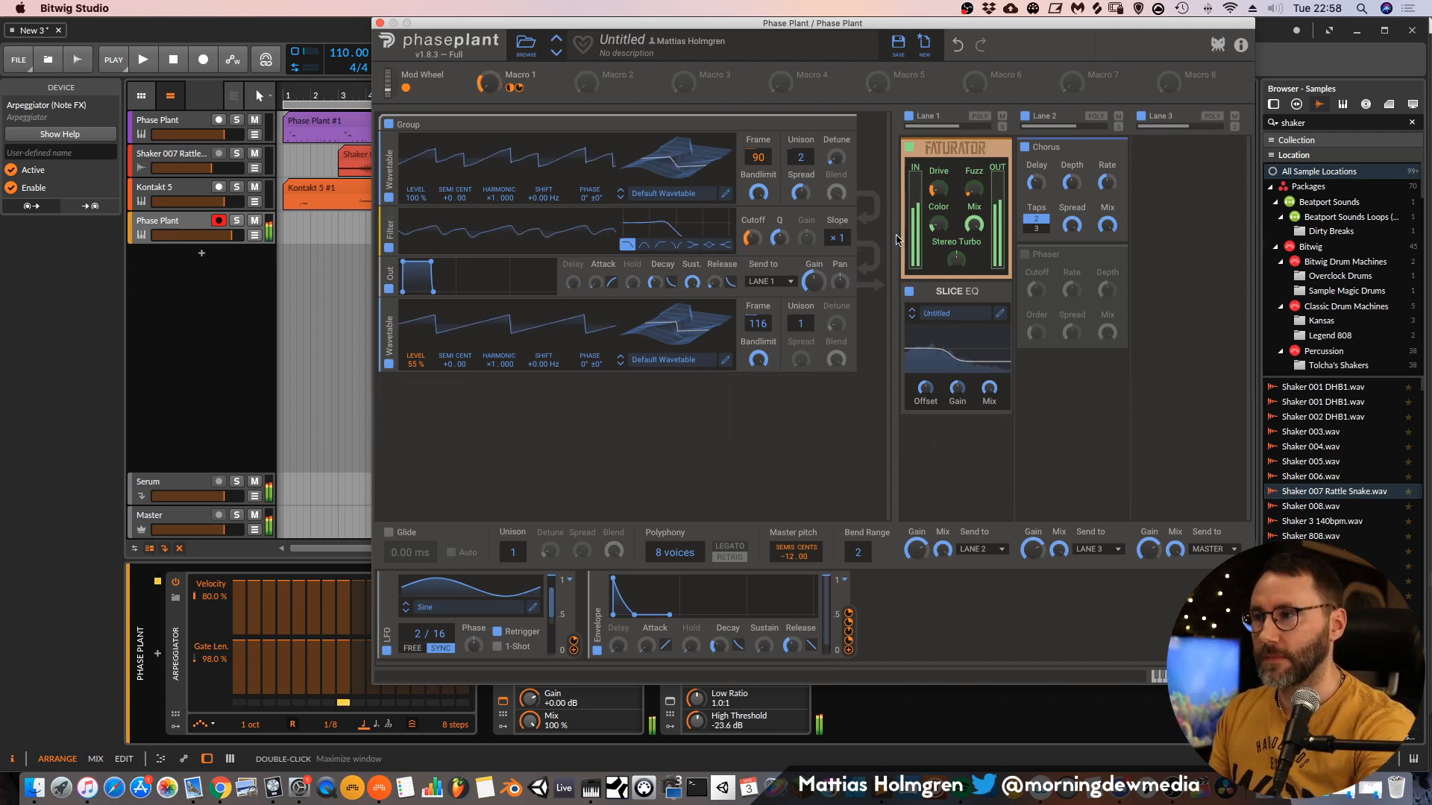
Add an Analog generator with a triangle wave below the second wavetable, followed by an Output module.
click(594, 411)
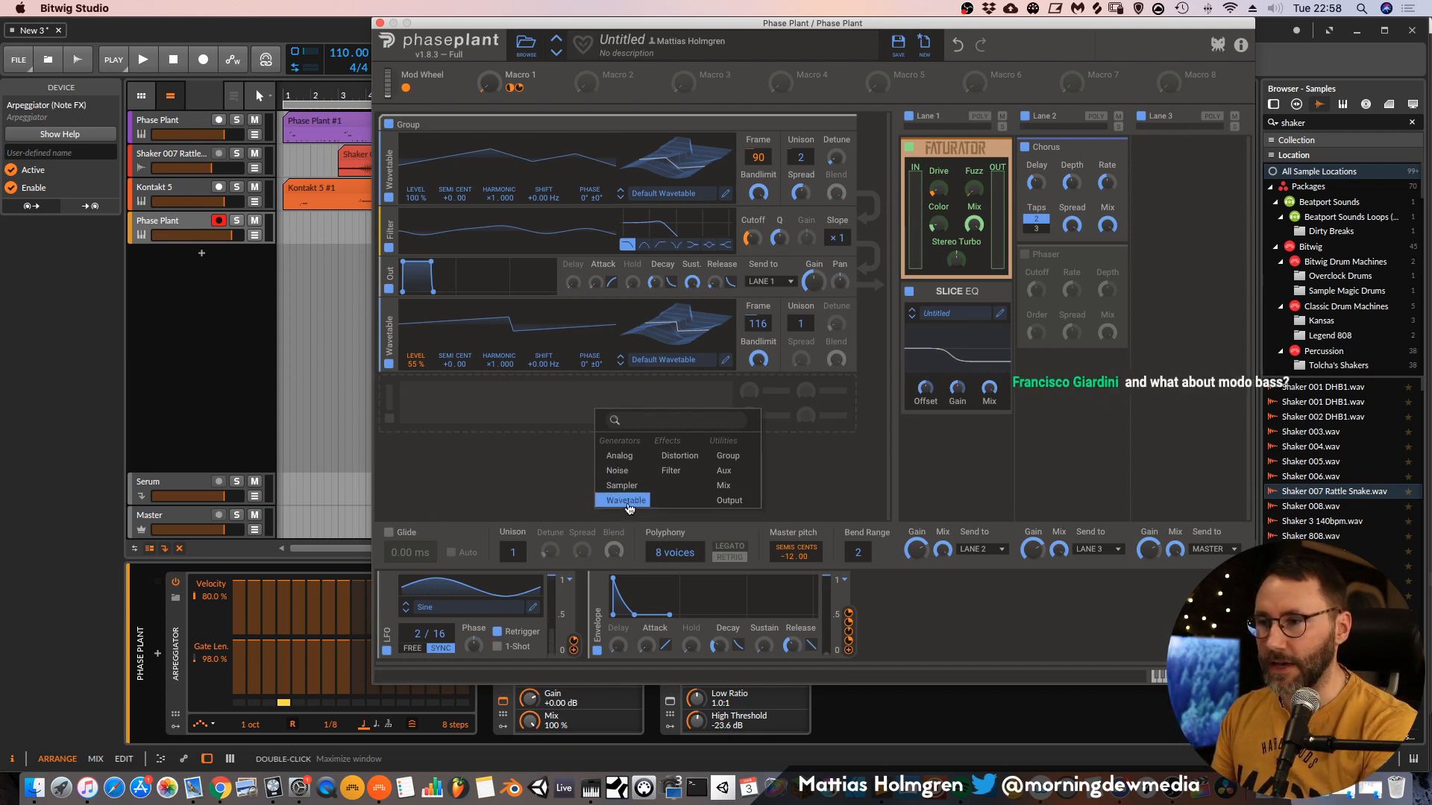
click(620, 455)
click(720, 435)
click(699, 438)
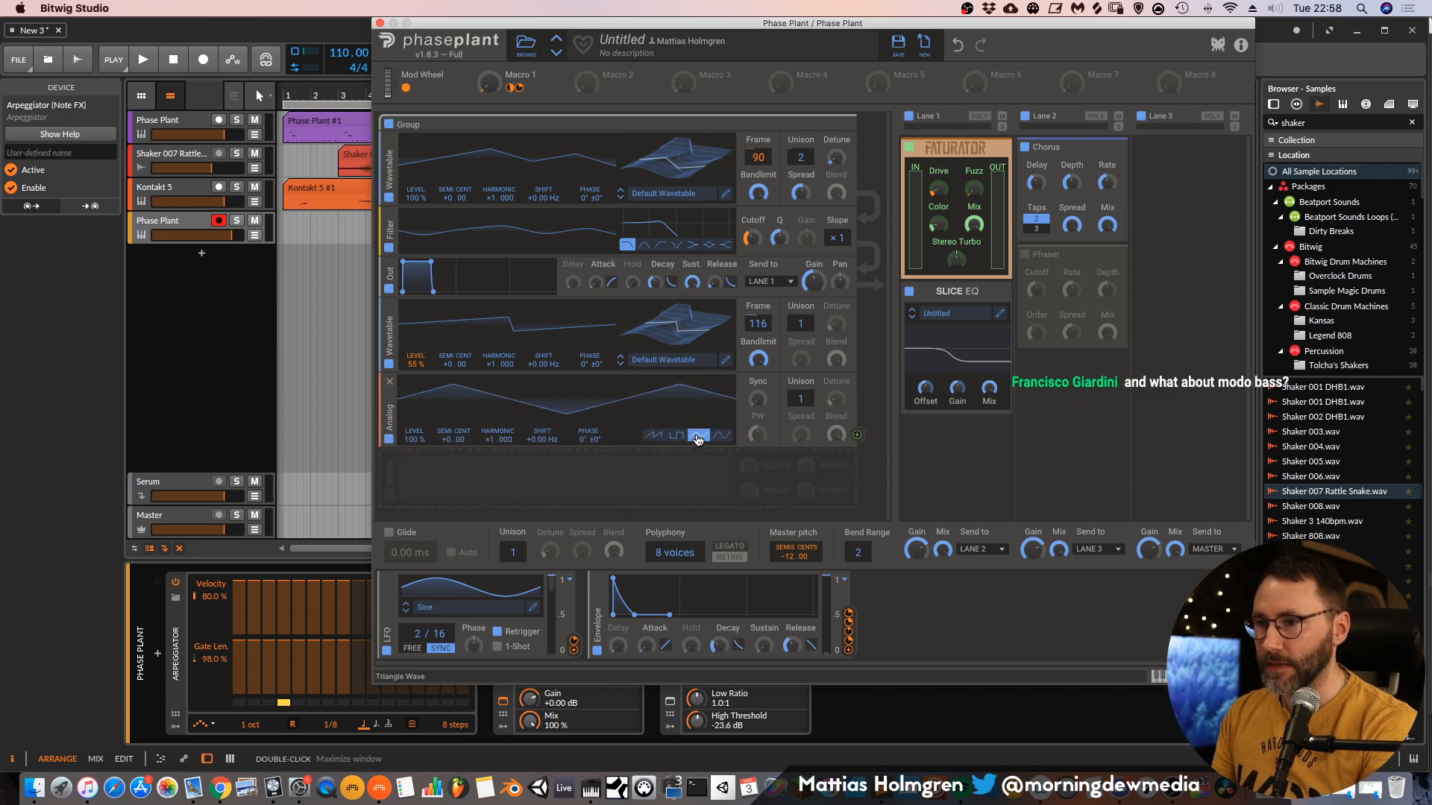
click(672, 470)
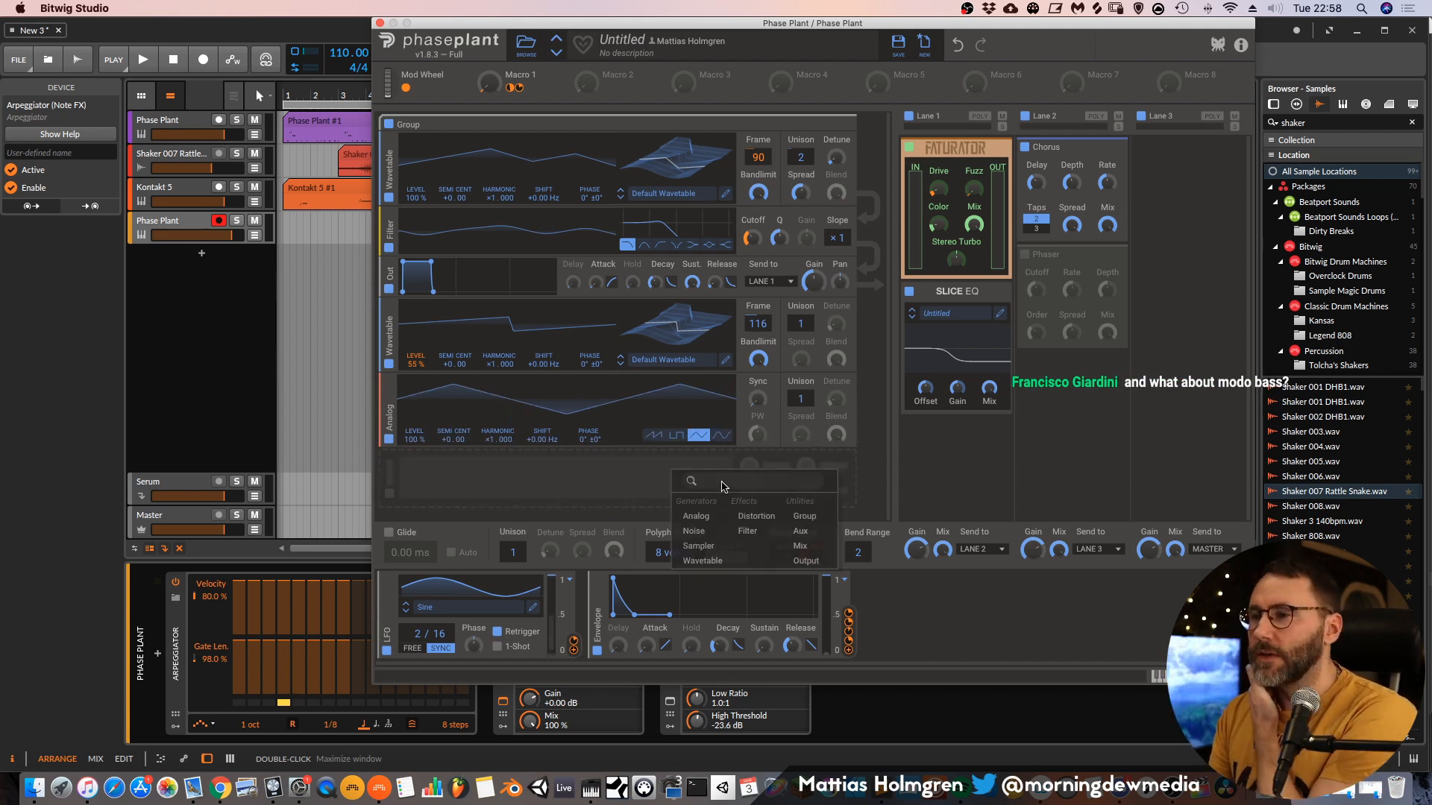
click(807, 561)
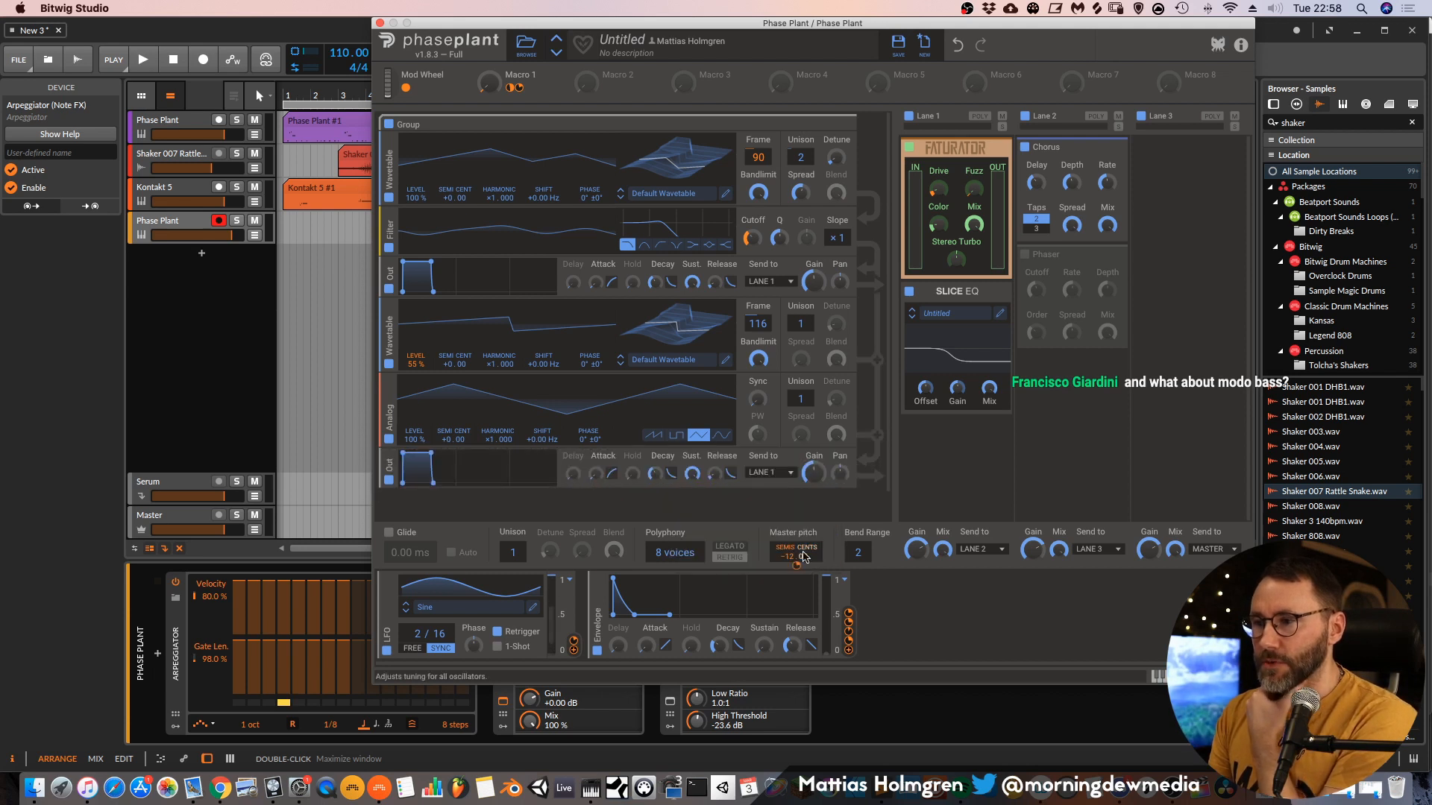
Send the Analog generator's Output module to Lane 3 and audition the routing.
click(783, 475)
click(776, 496)
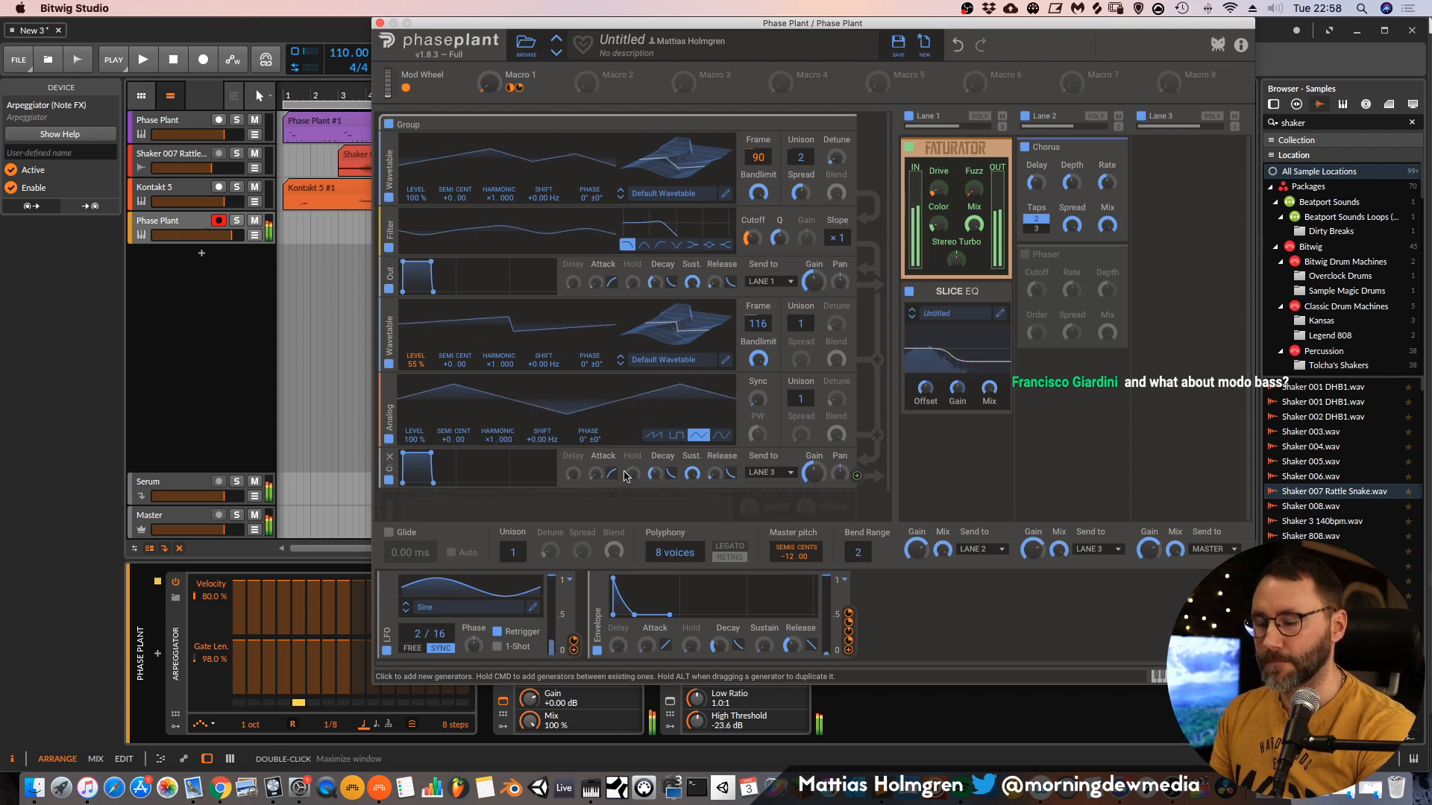
mouse_move(329, 724)
mouse_down()
mouse_move(329, 753)
mouse_move(329, 734)
mouse_up()
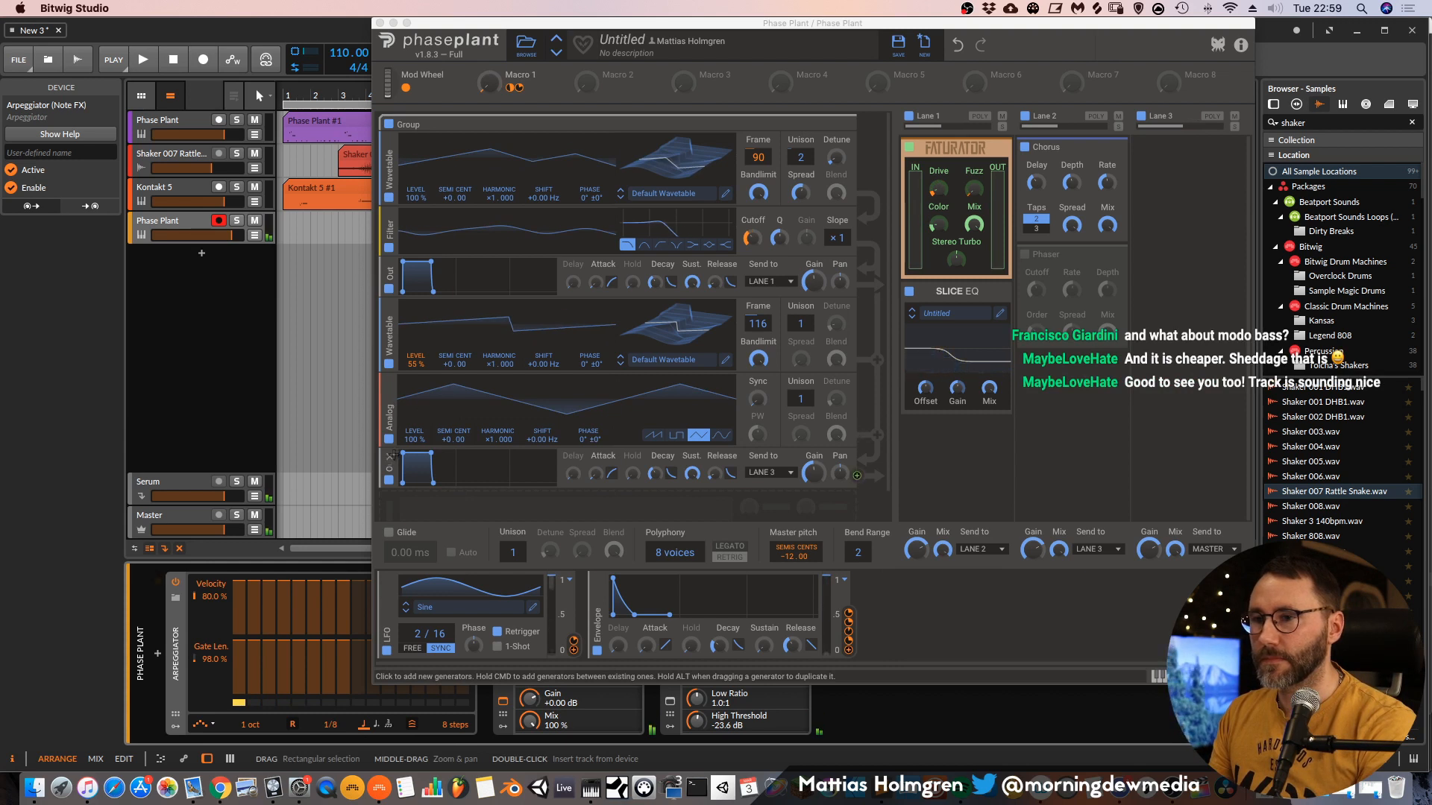
Compare the sound with the Lane 3 Output module briefly bypassed, and set the Analog generator's level to 103%.
click(389, 481)
click(389, 481)
click(388, 481)
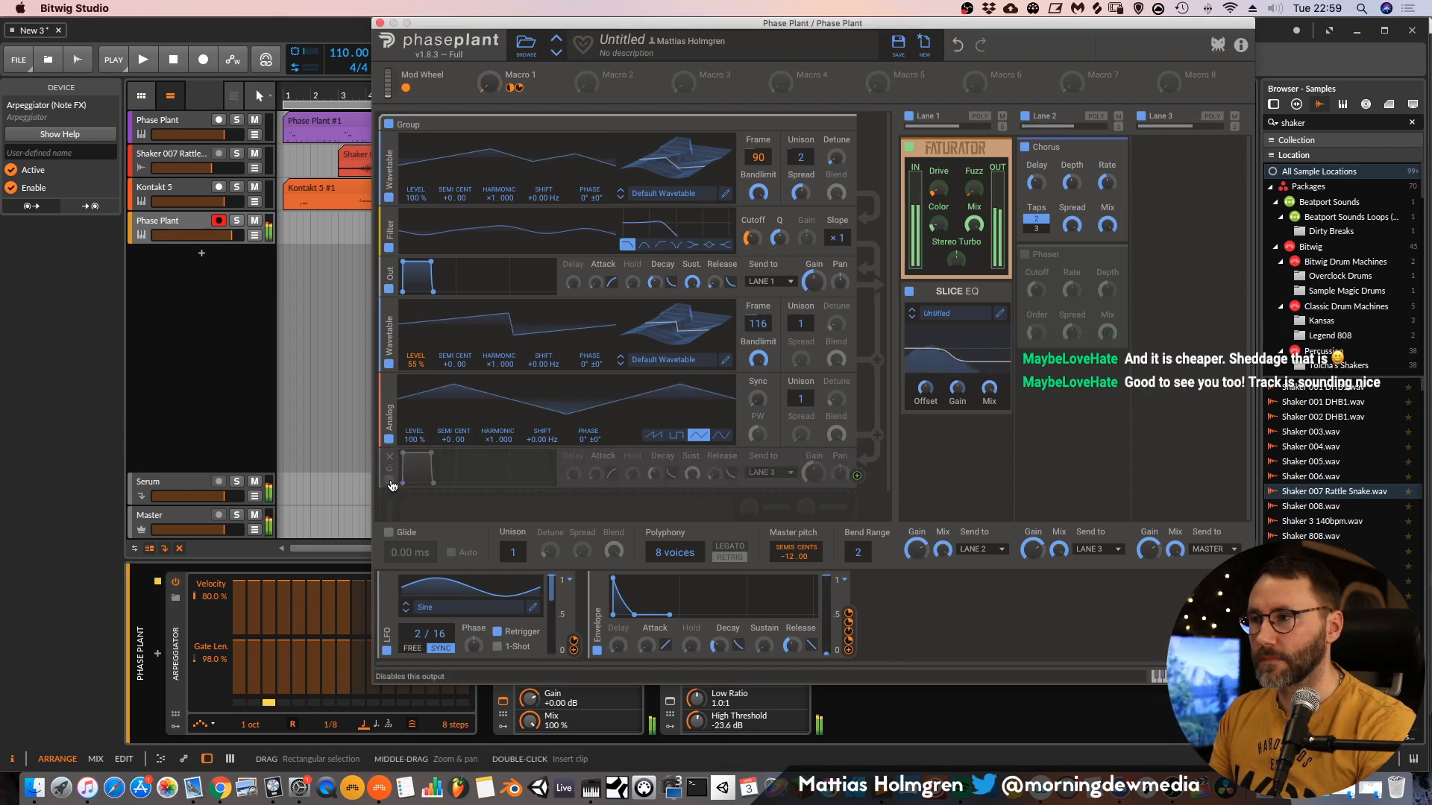
click(389, 483)
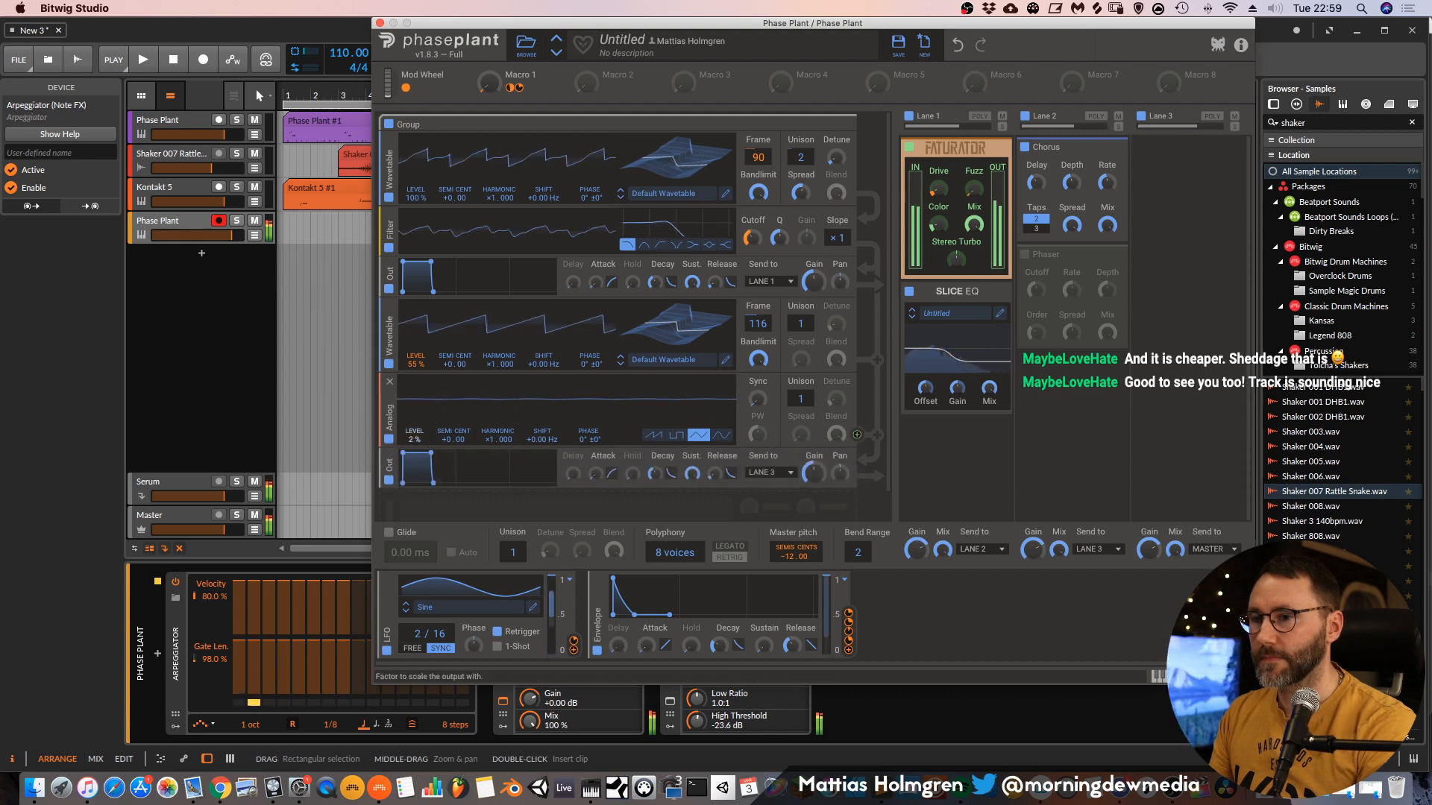
drag(415, 439, 415, 364)
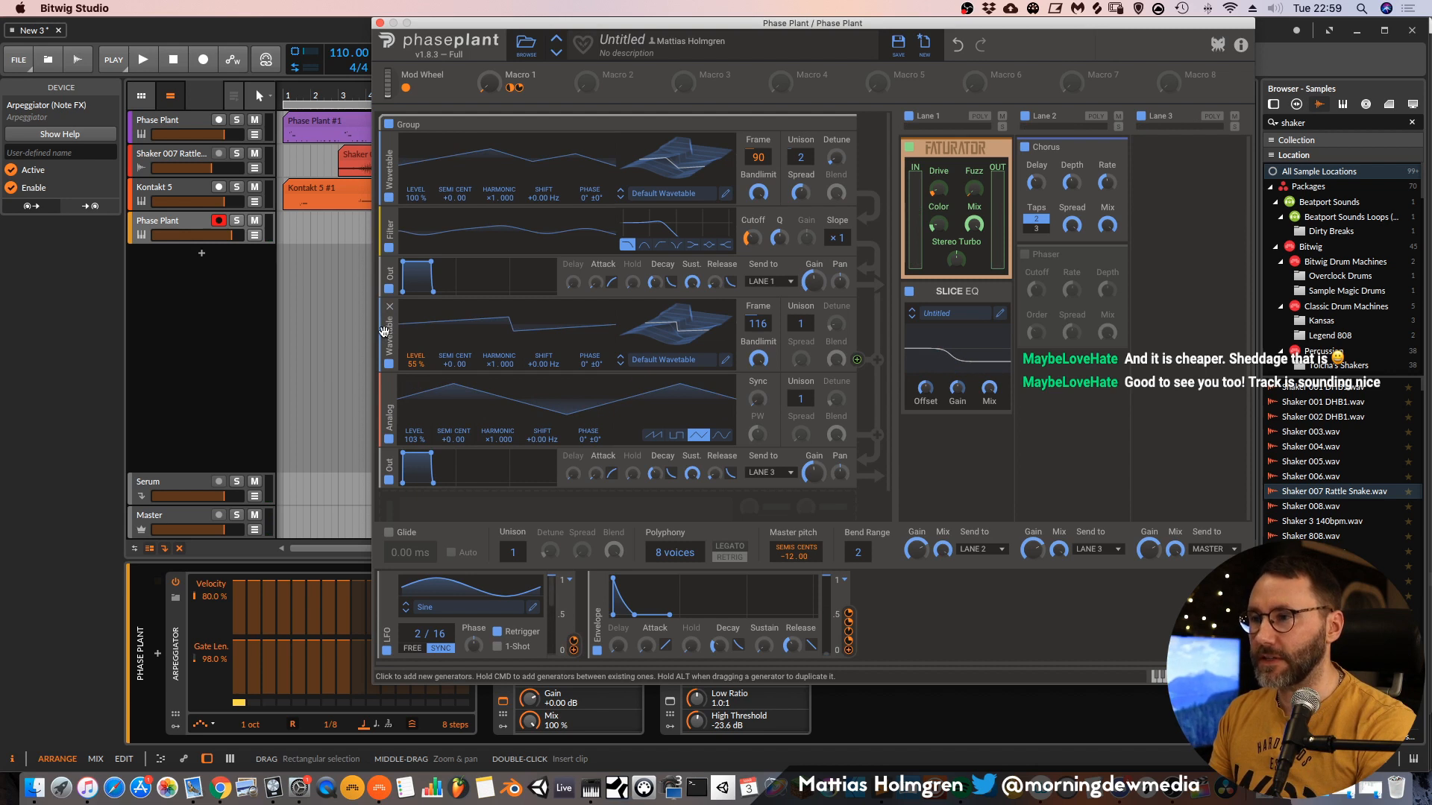
Add a Group at the end of the generator rack and move the Analog generator and its Lane 3 Output into it.
click(407, 511)
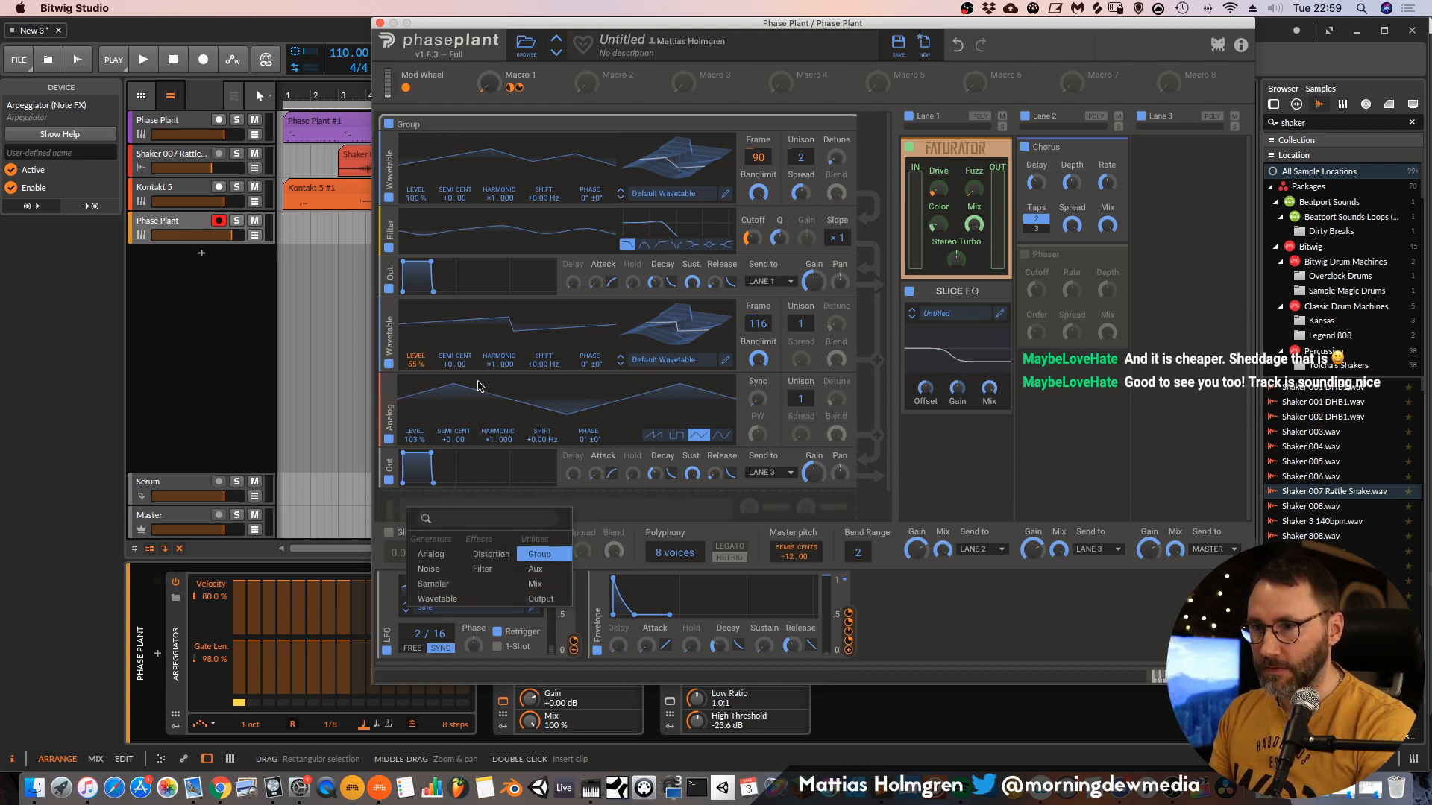
click(390, 345)
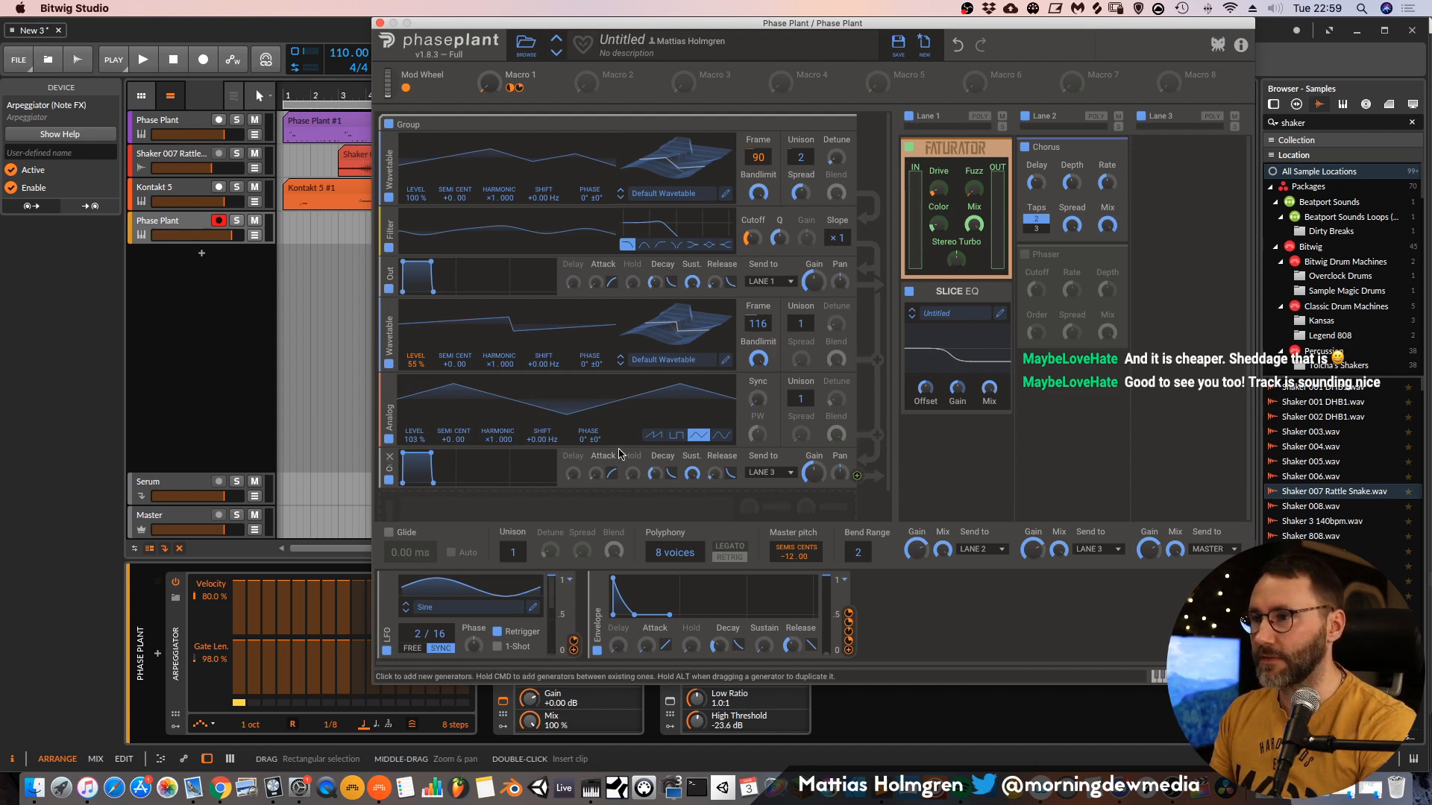
scroll(617, 455, down, 1)
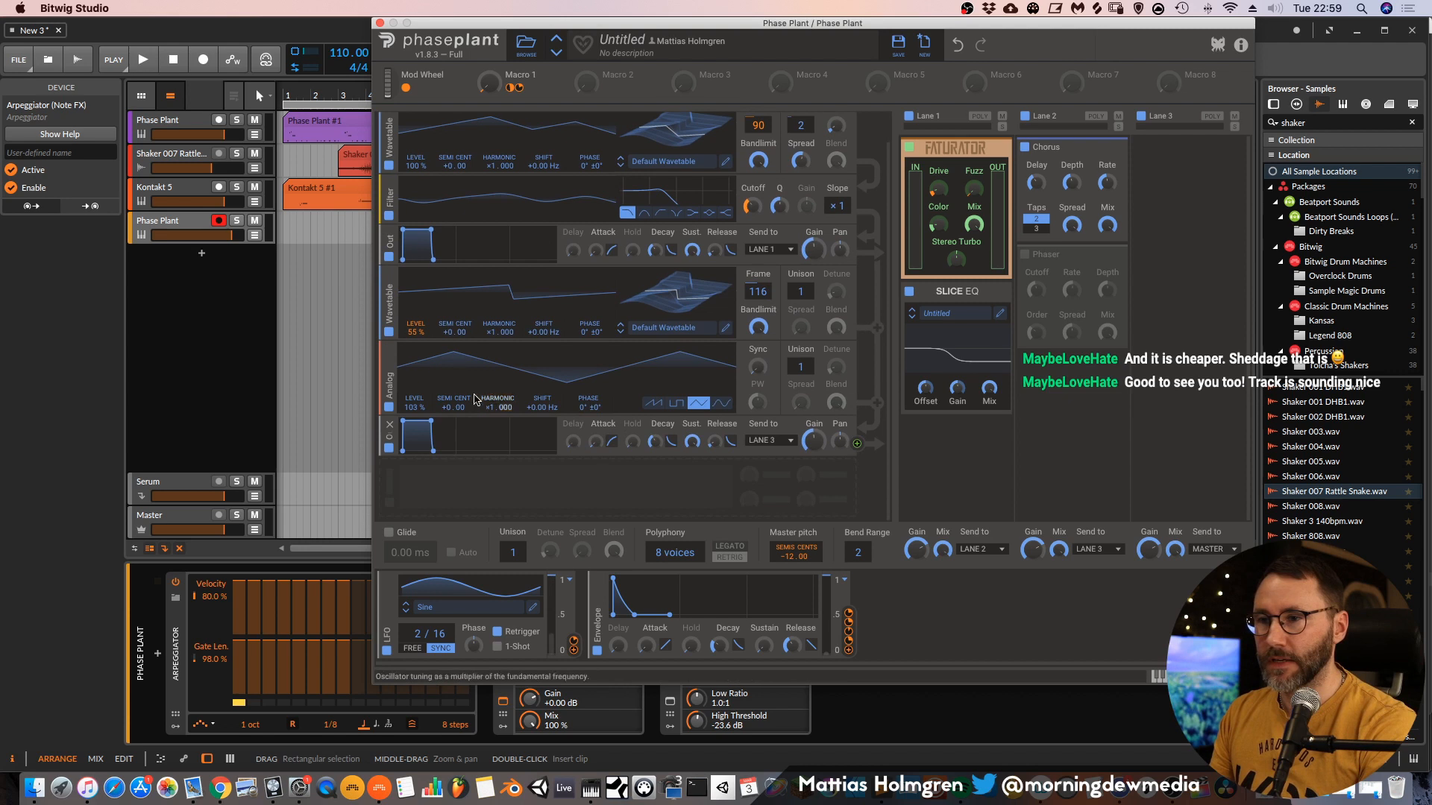
click(473, 480)
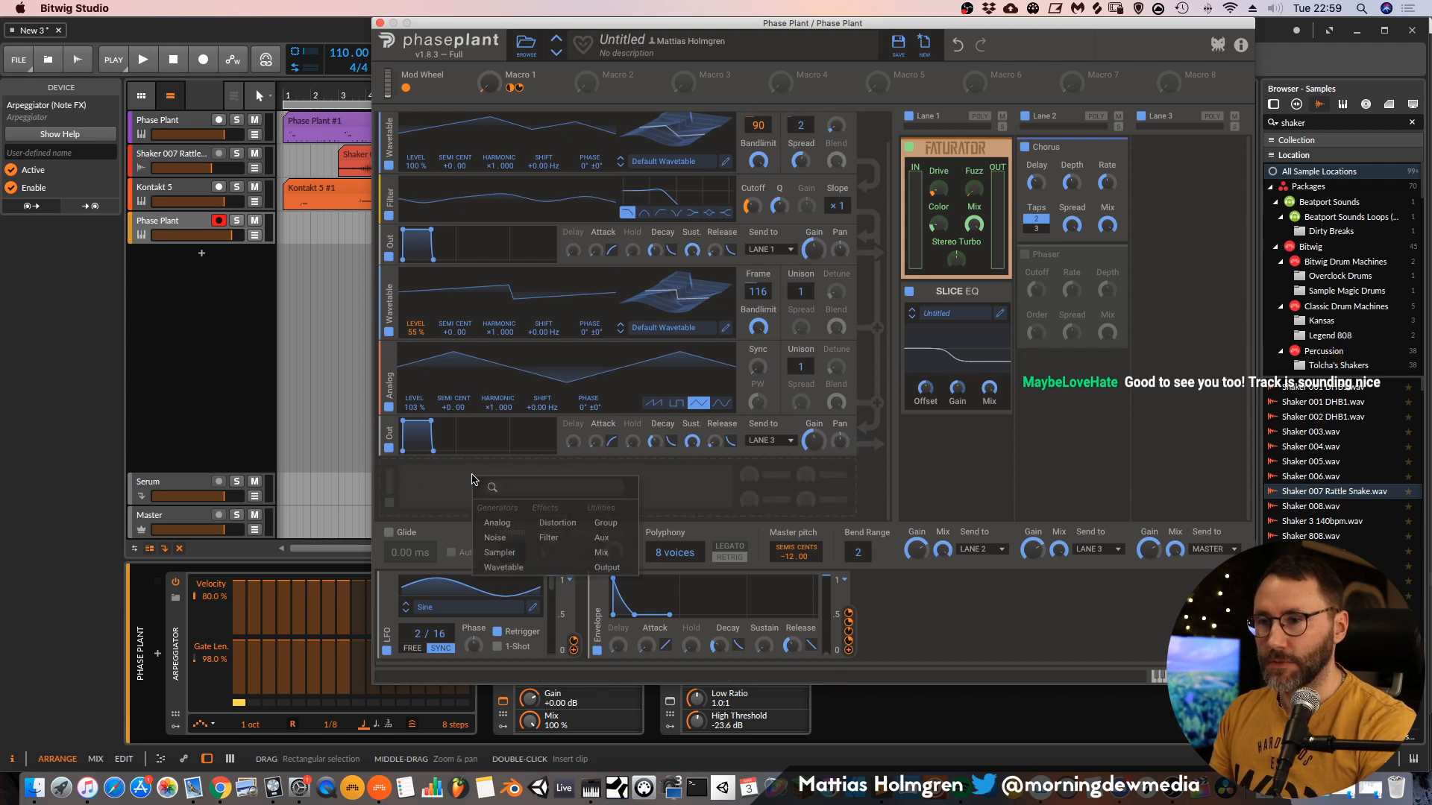
click(612, 523)
scroll(472, 387, down, 1)
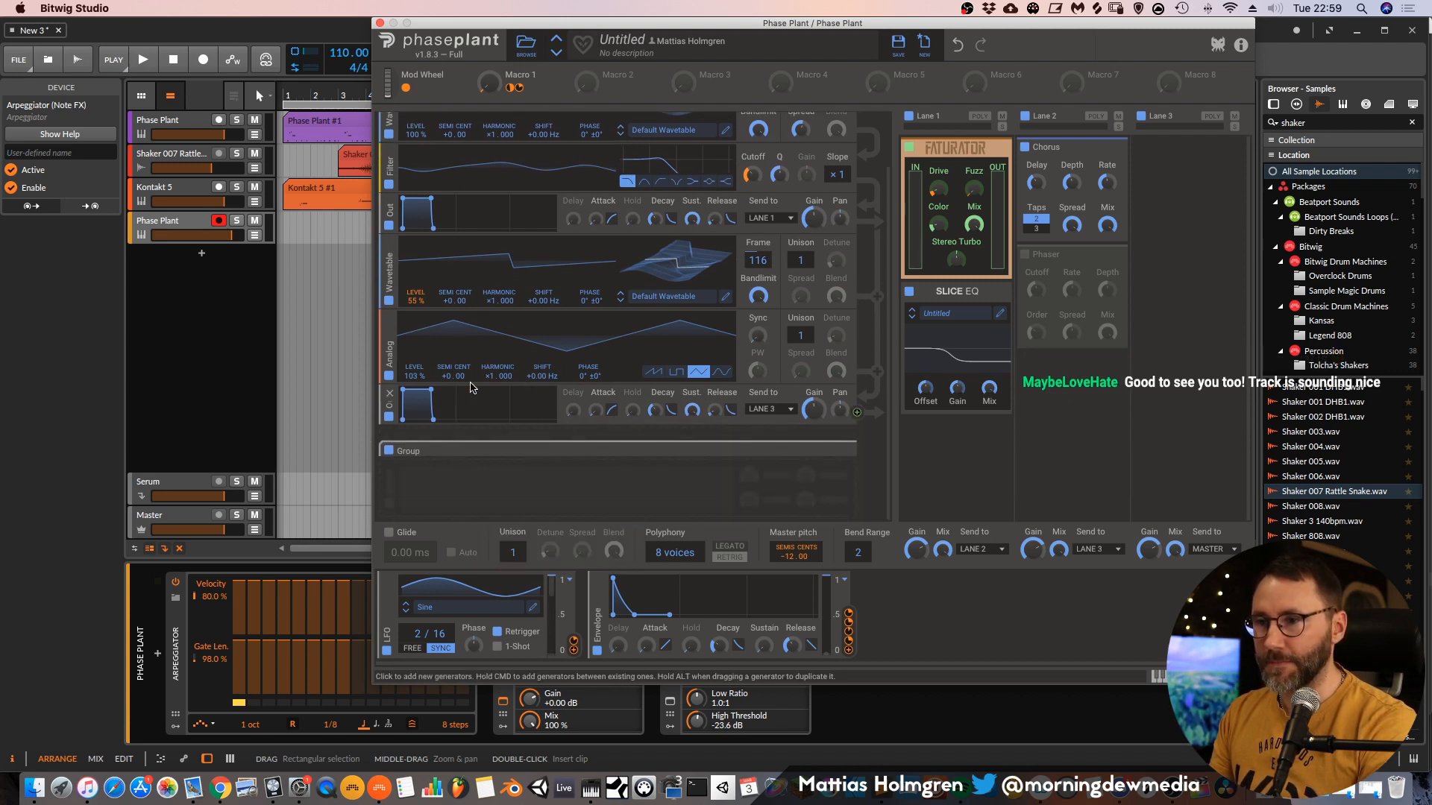
drag(387, 358, 394, 496)
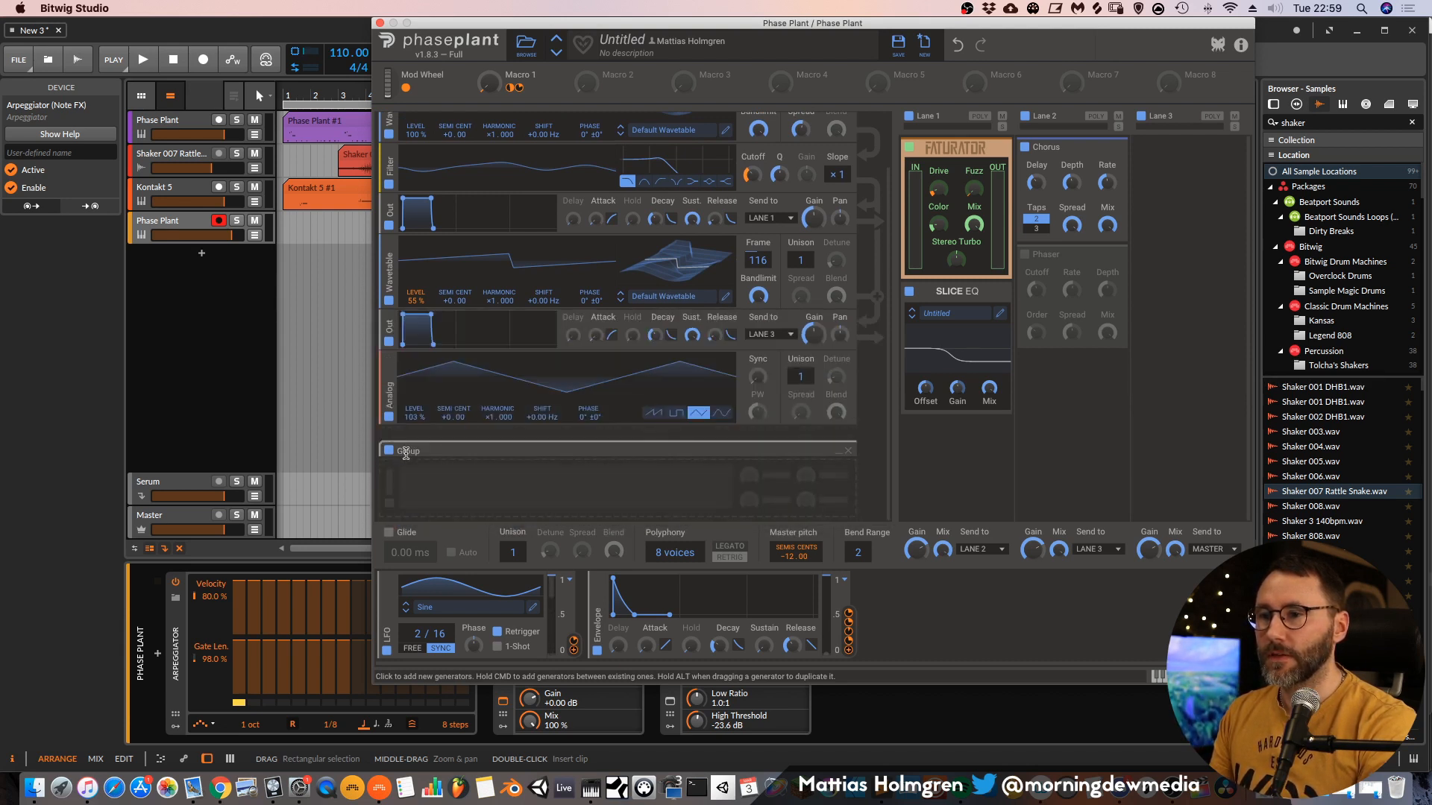
drag(389, 387, 391, 397)
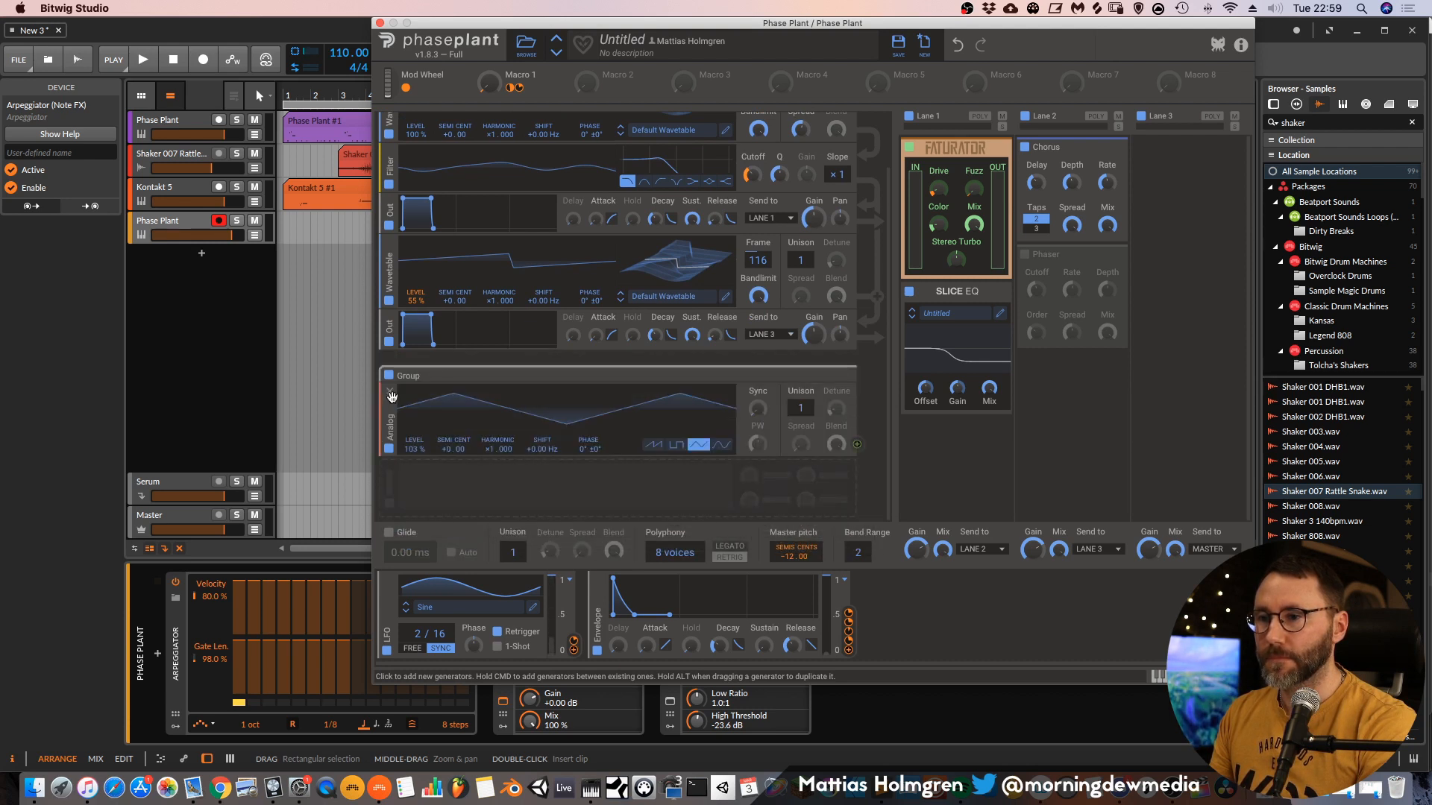
drag(388, 334, 397, 485)
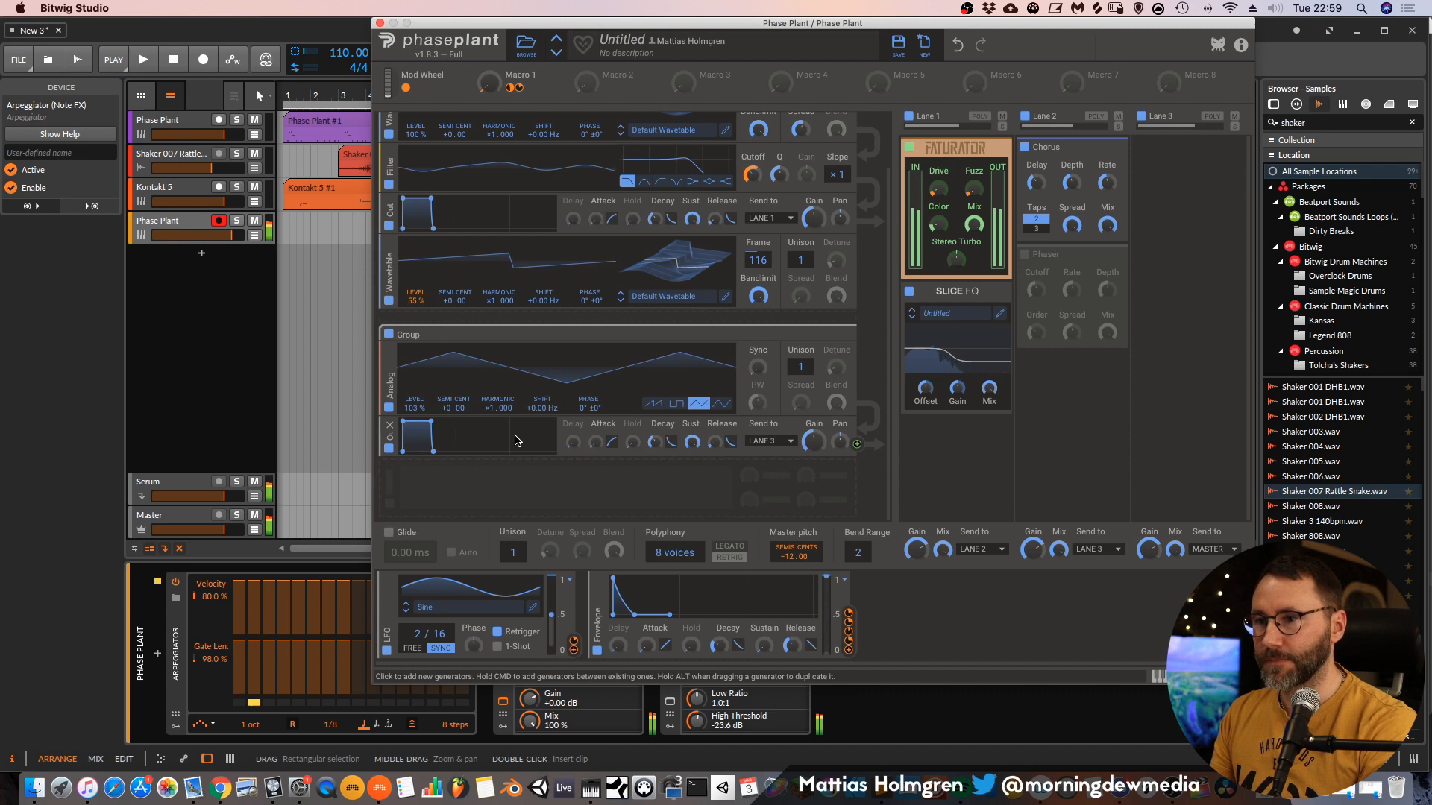
Briefly bypass the second group for comparison, and tune the Analog generator to -12.00 semitones at 104% level.
click(387, 336)
click(387, 335)
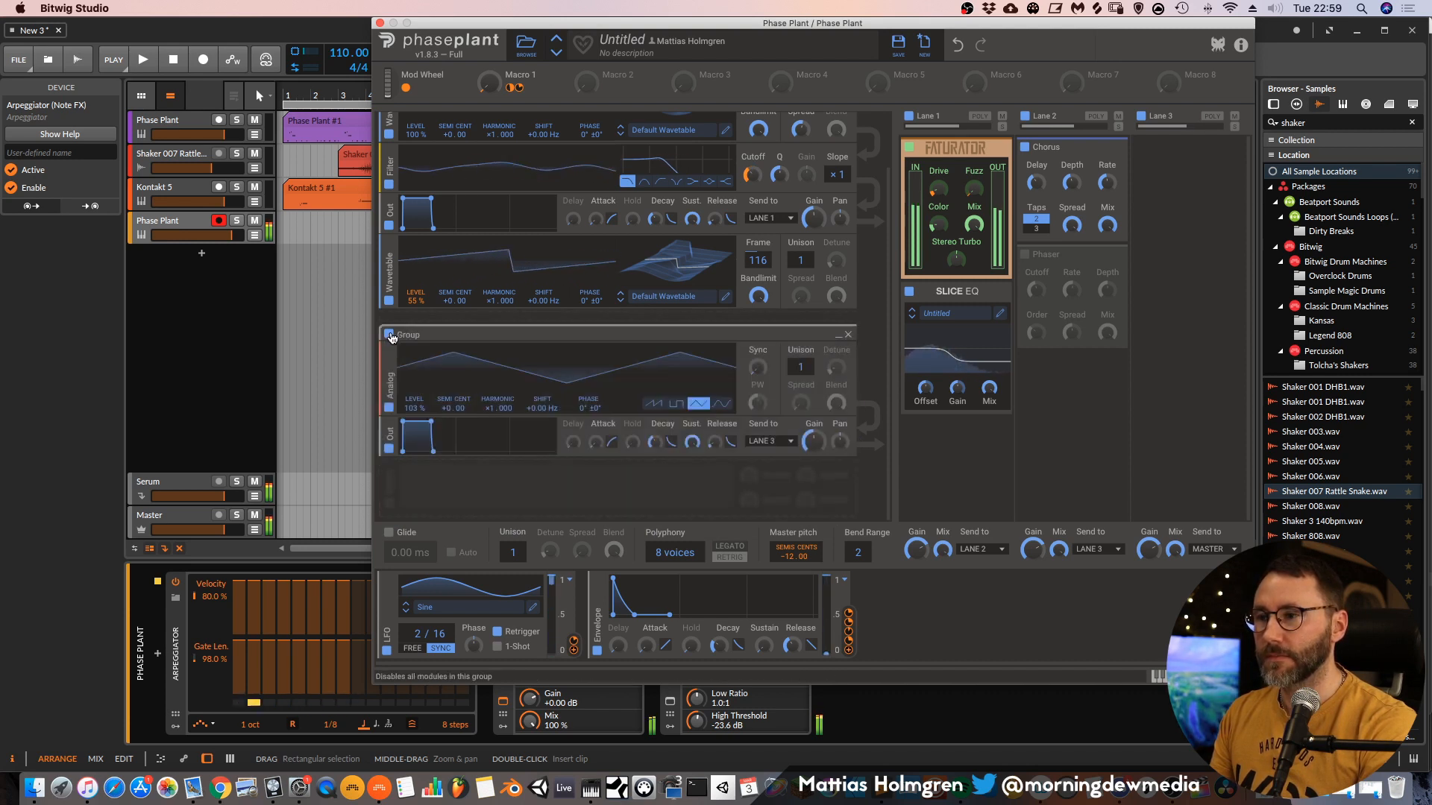
drag(415, 407, 458, 412)
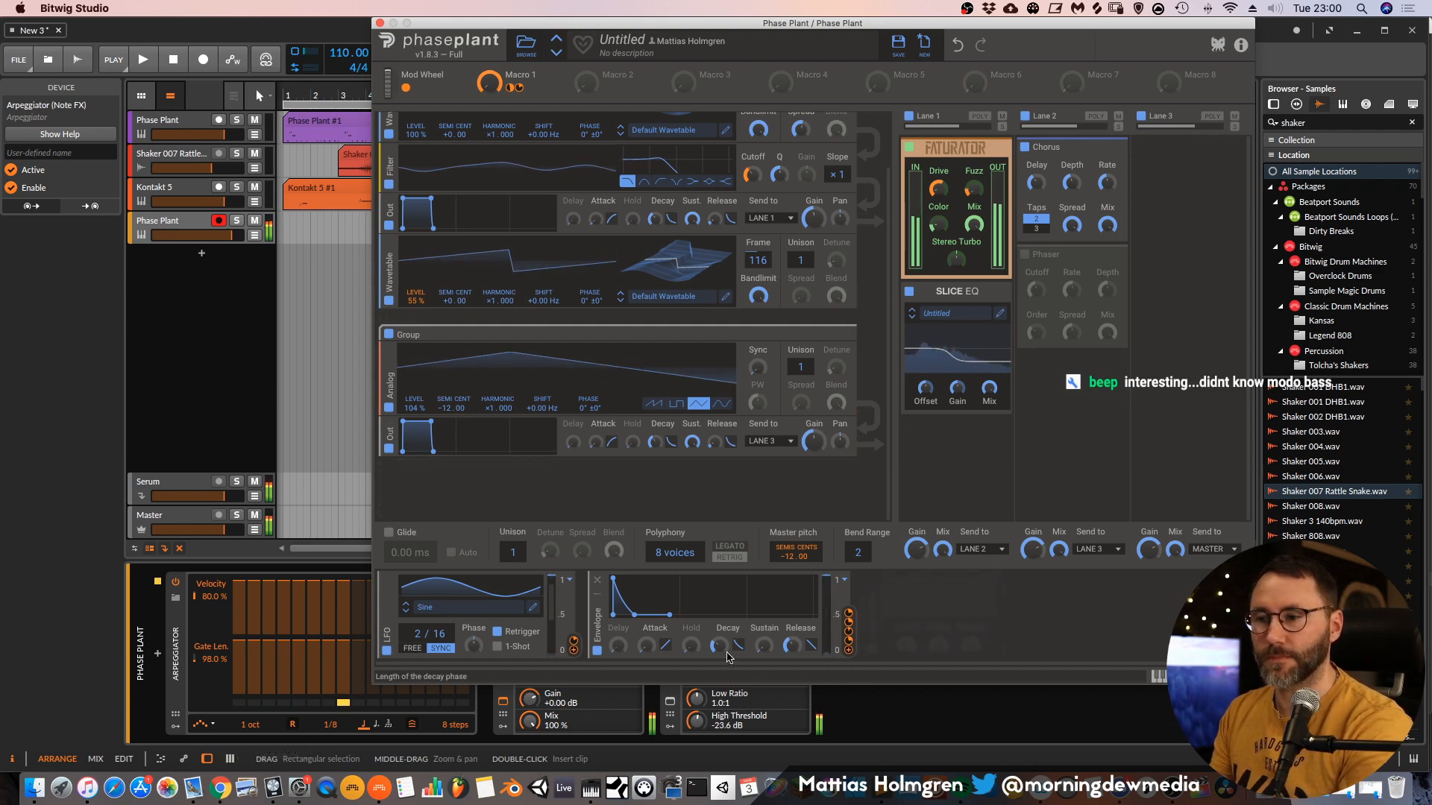
Insert an EQ-5 after the Dynamics device on the bass track and play the arrangement to audition the bass, stopping playback at the end.
click(379, 23)
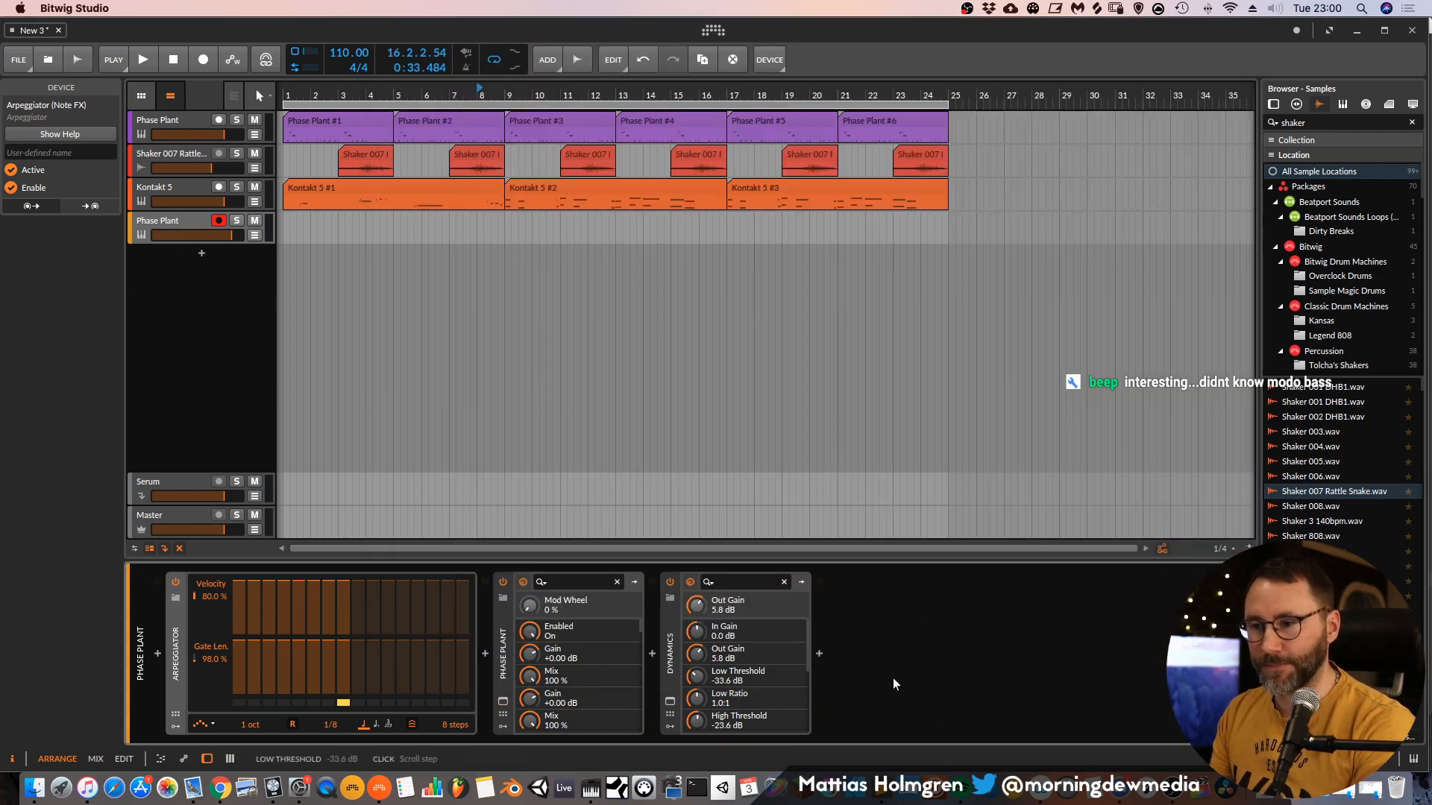
click(819, 657)
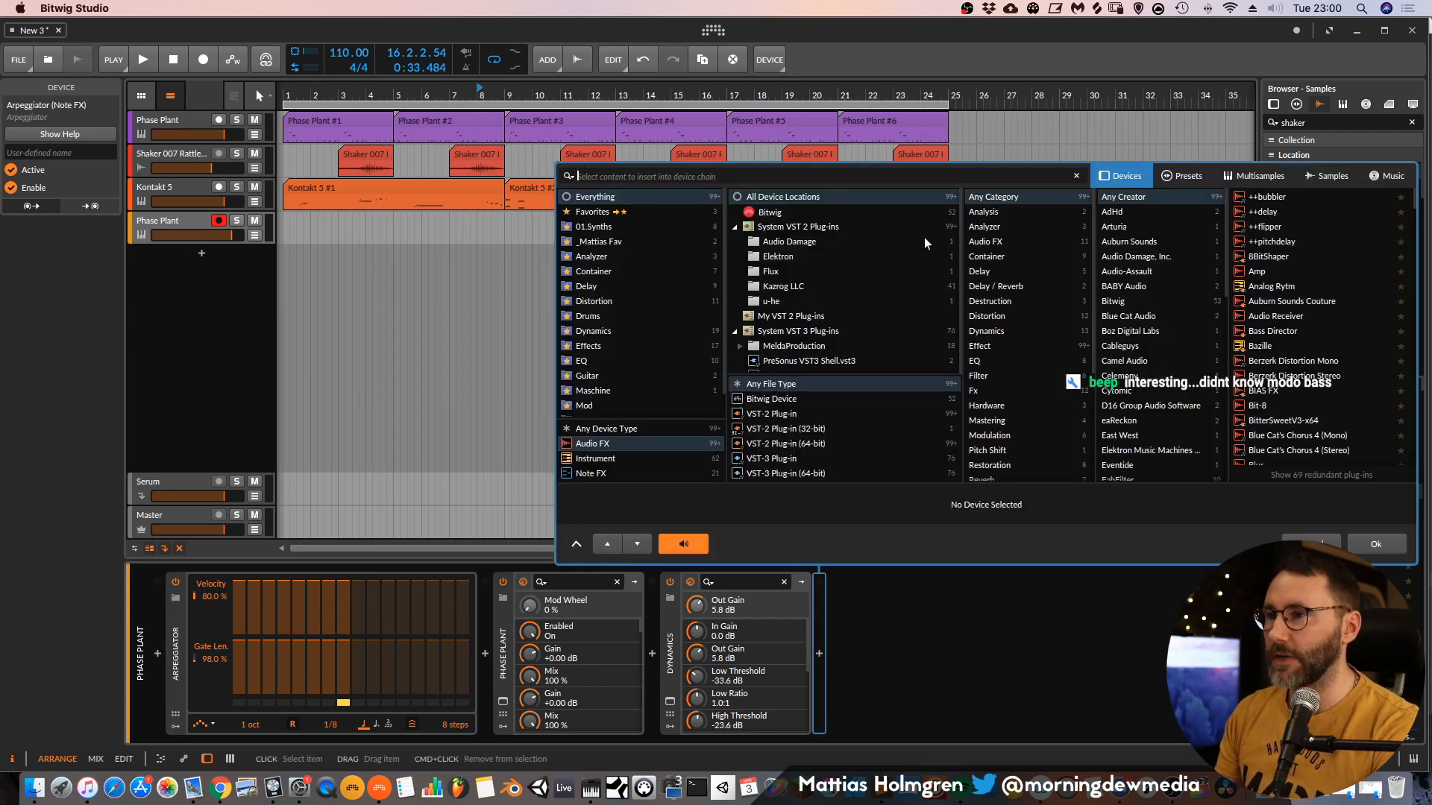
click(601, 363)
click(1274, 212)
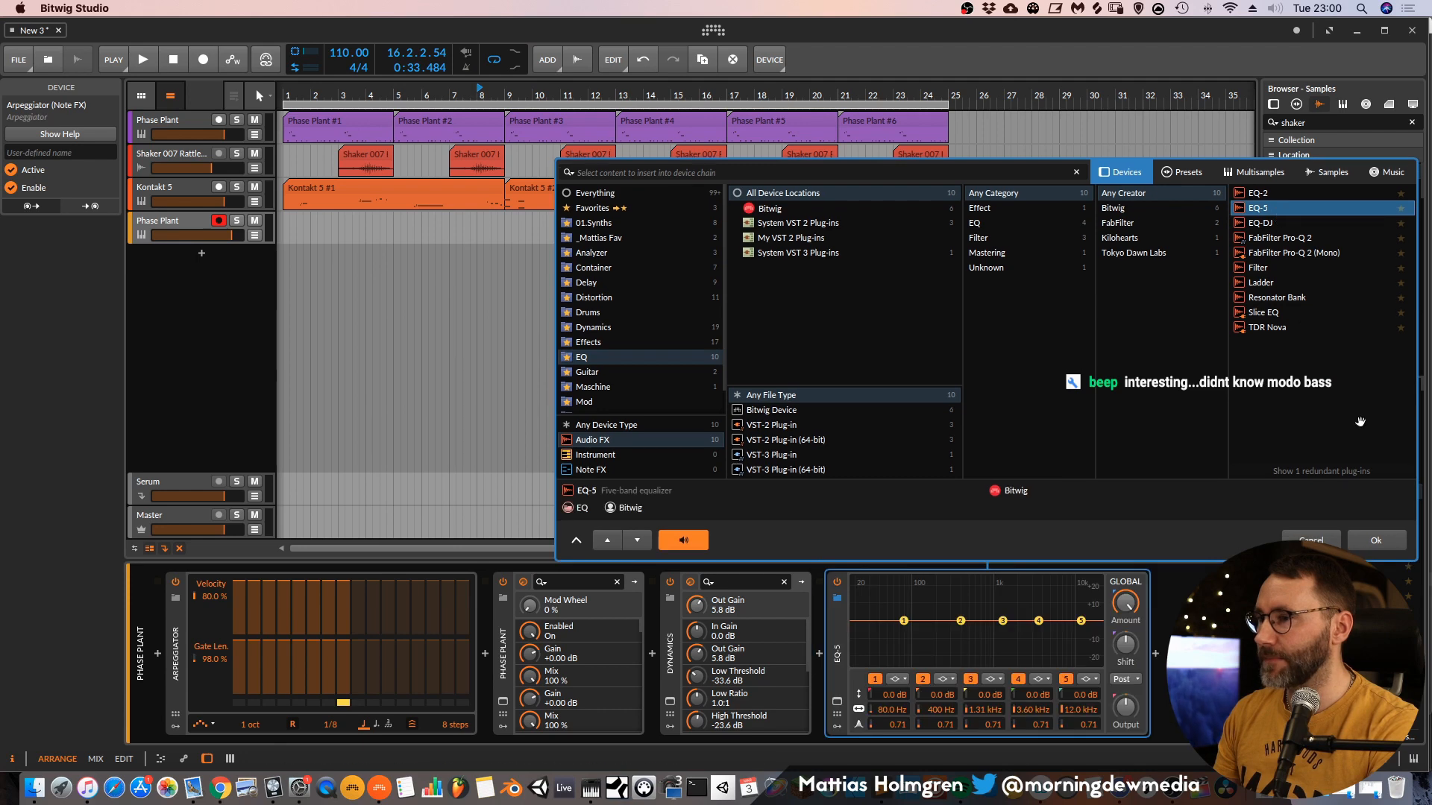
click(1368, 535)
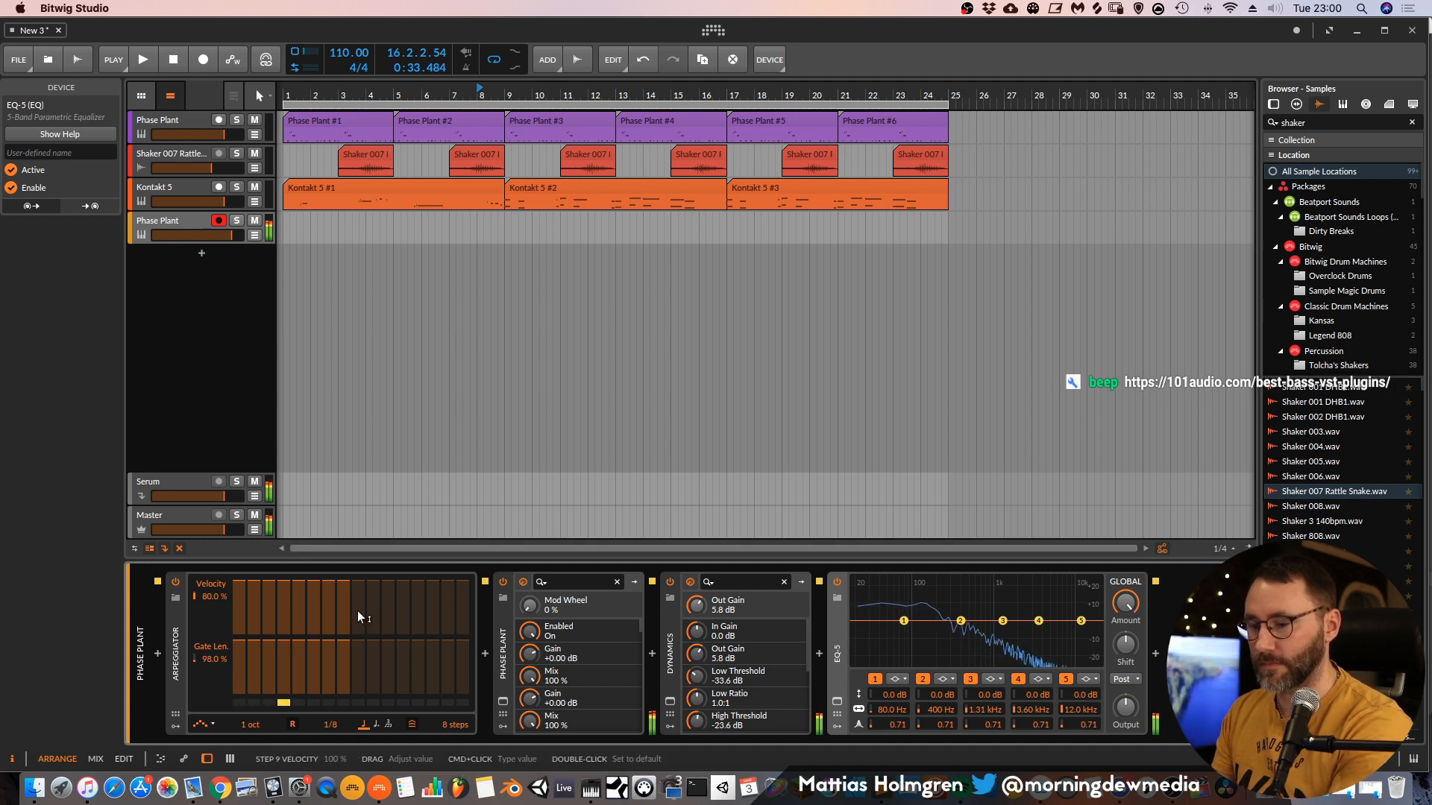
key(space)
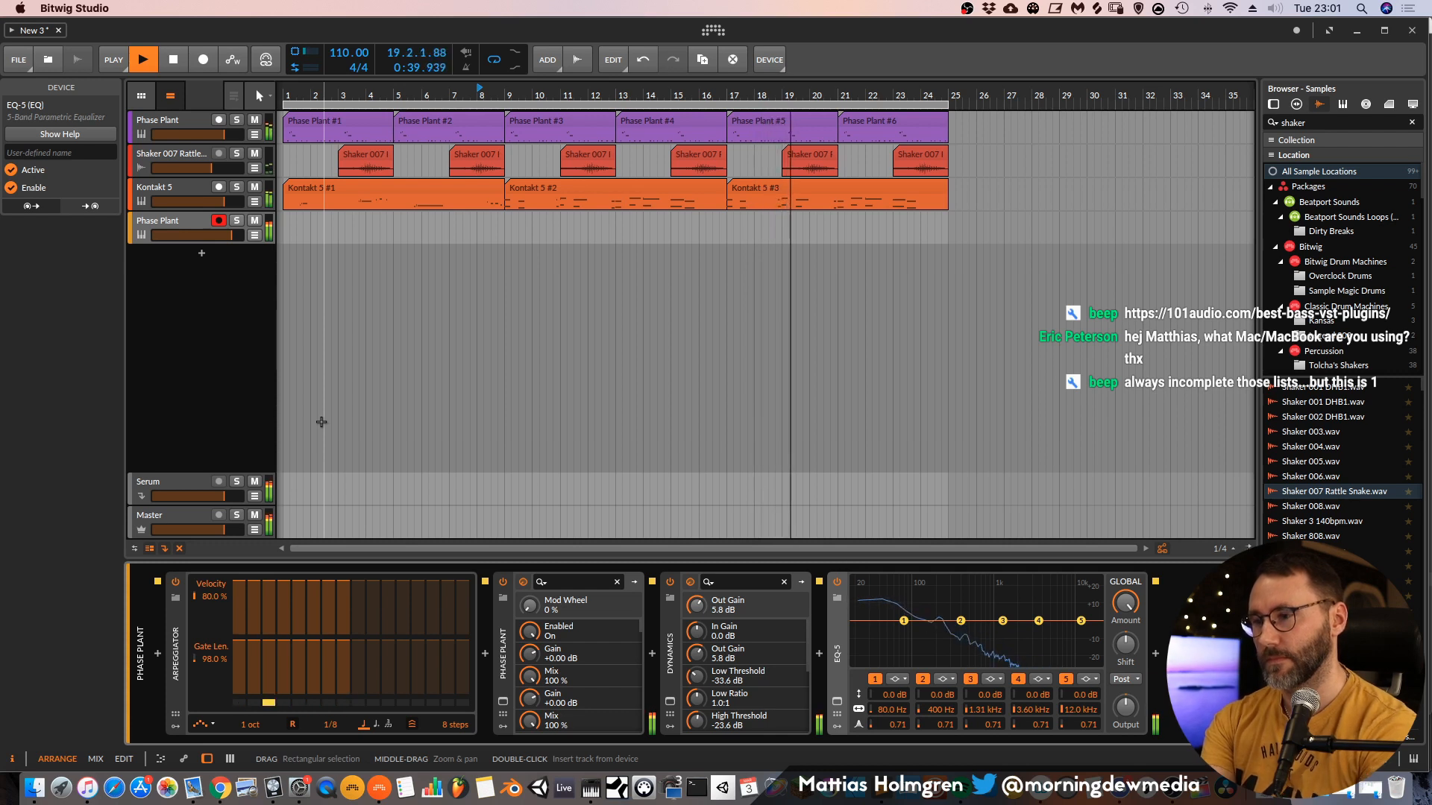
mouse_move(330, 725)
mouse_down()
mouse_move(330, 742)
mouse_move(330, 715)
mouse_move(330, 742)
mouse_move(329, 716)
mouse_move(337, 727)
mouse_up()
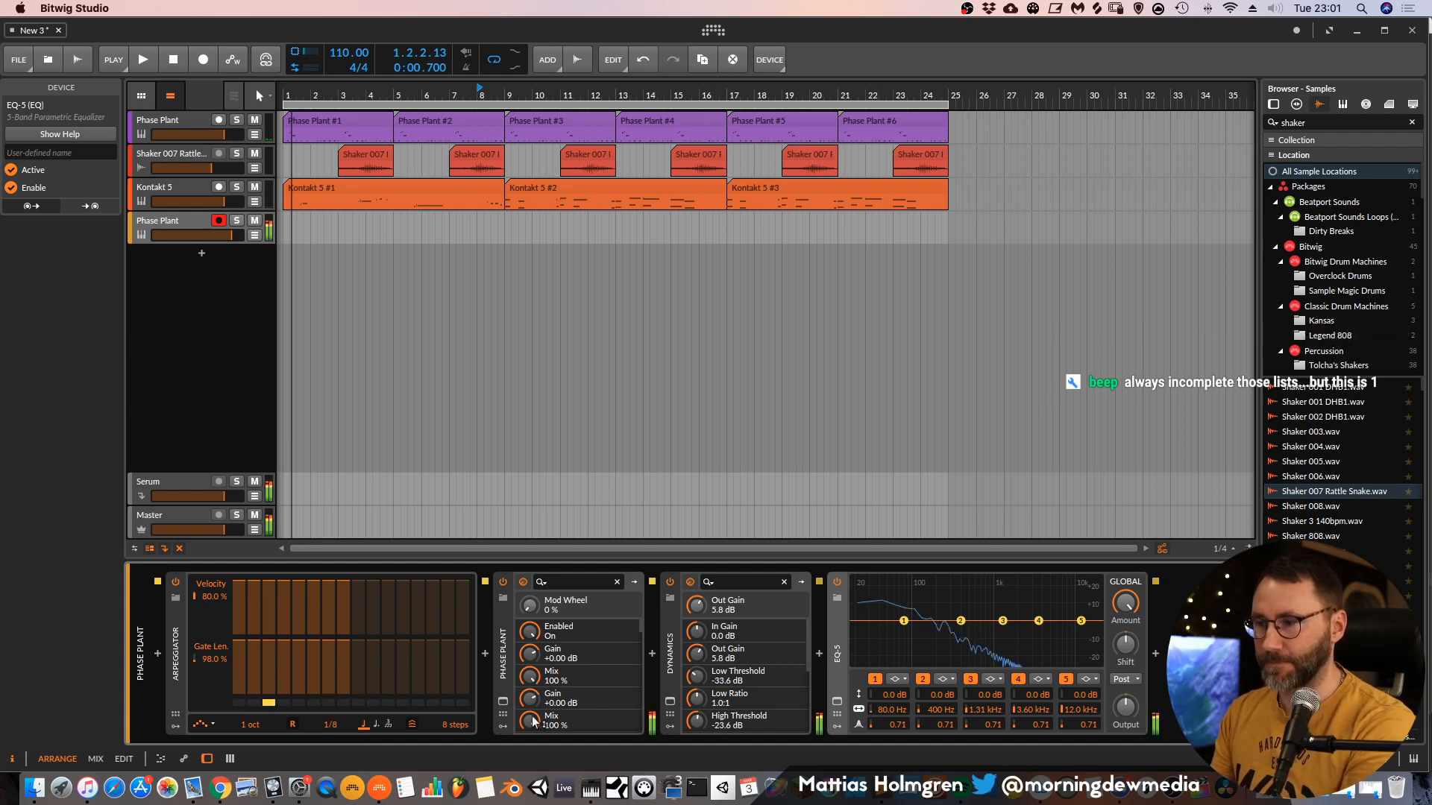
Modulate the filter Cutoff and the first wavetable's Frame with Macro 1 in Phase Plant, and return the envelope's Attack to its minimum.
click(502, 704)
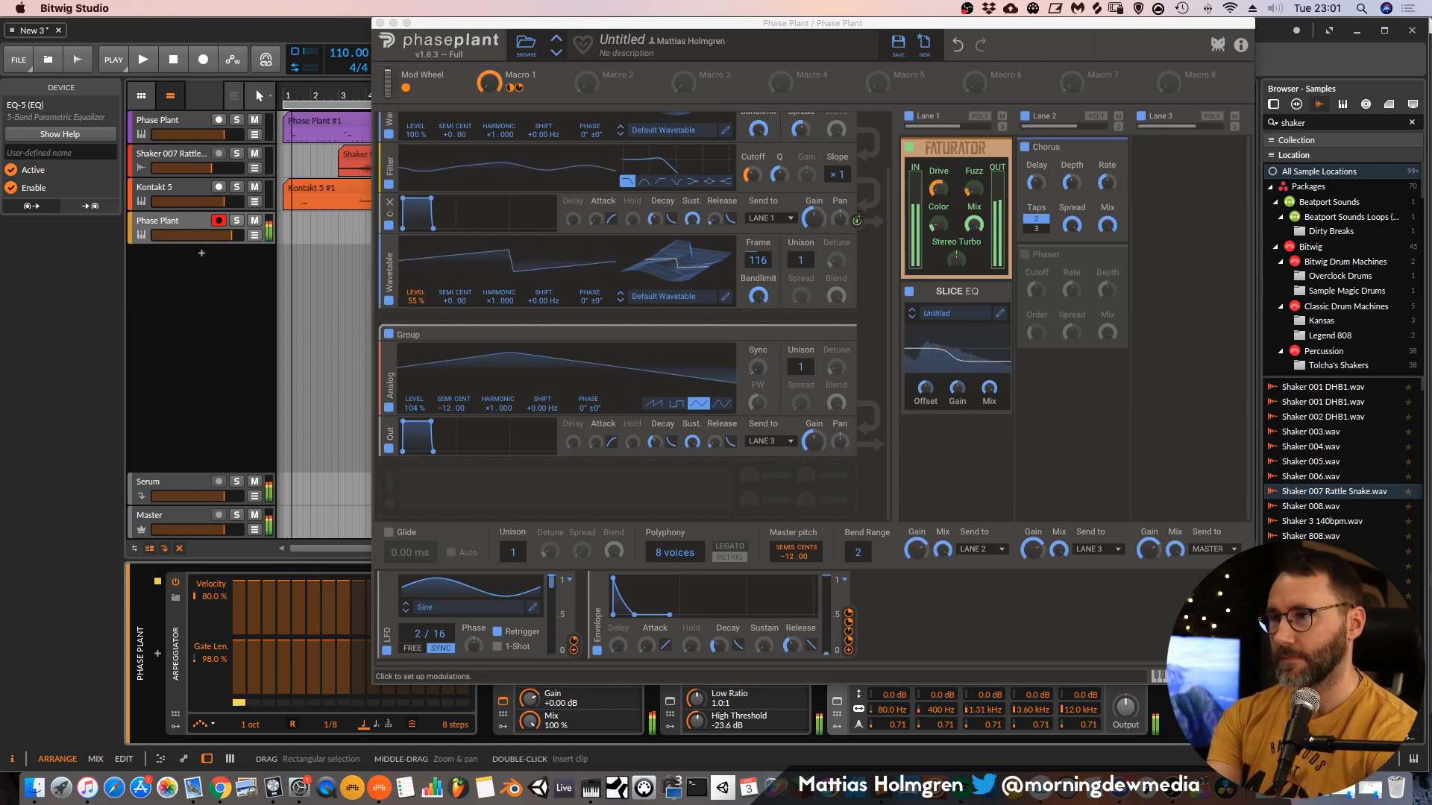
click(520, 88)
drag(753, 187, 753, 162)
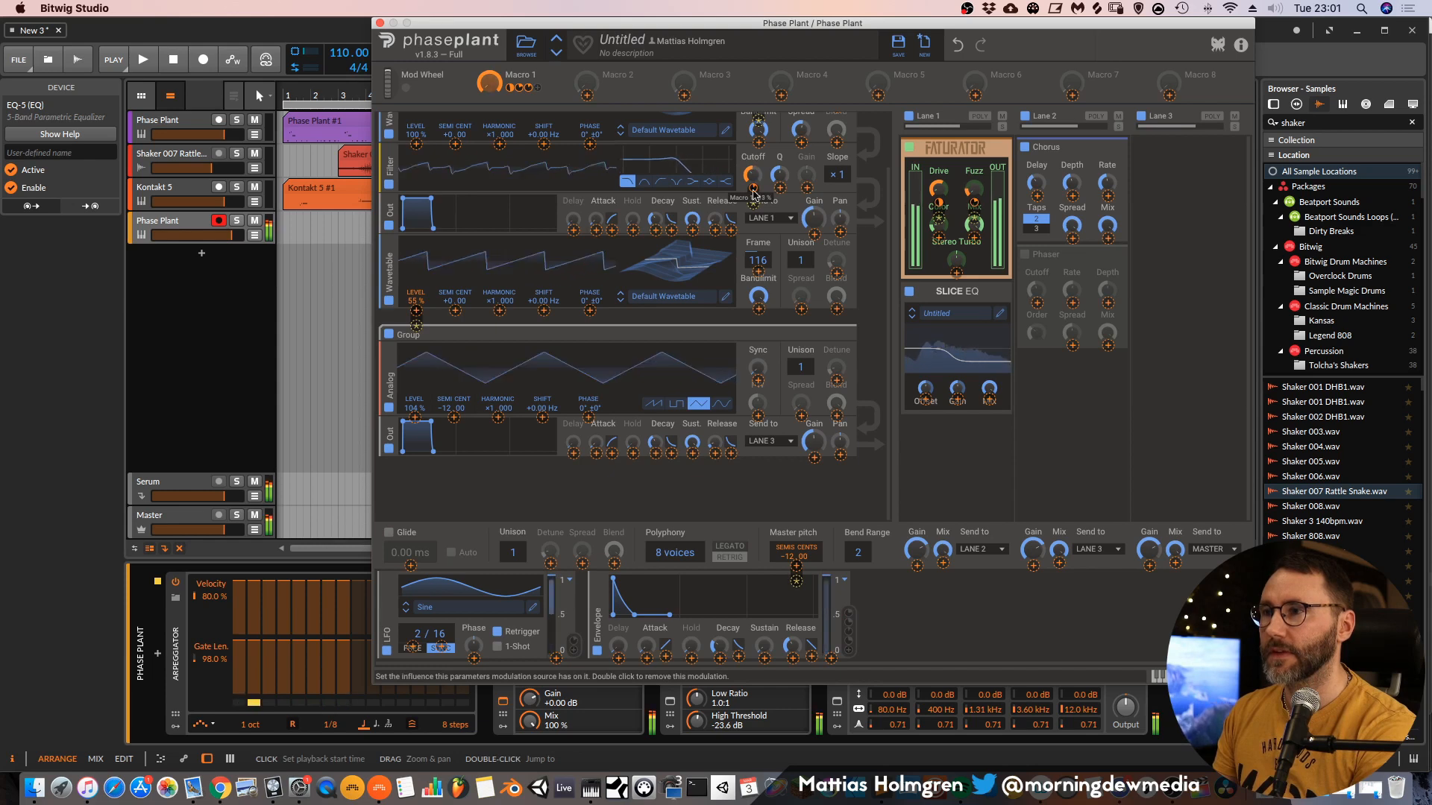
scroll(744, 182, up, 2)
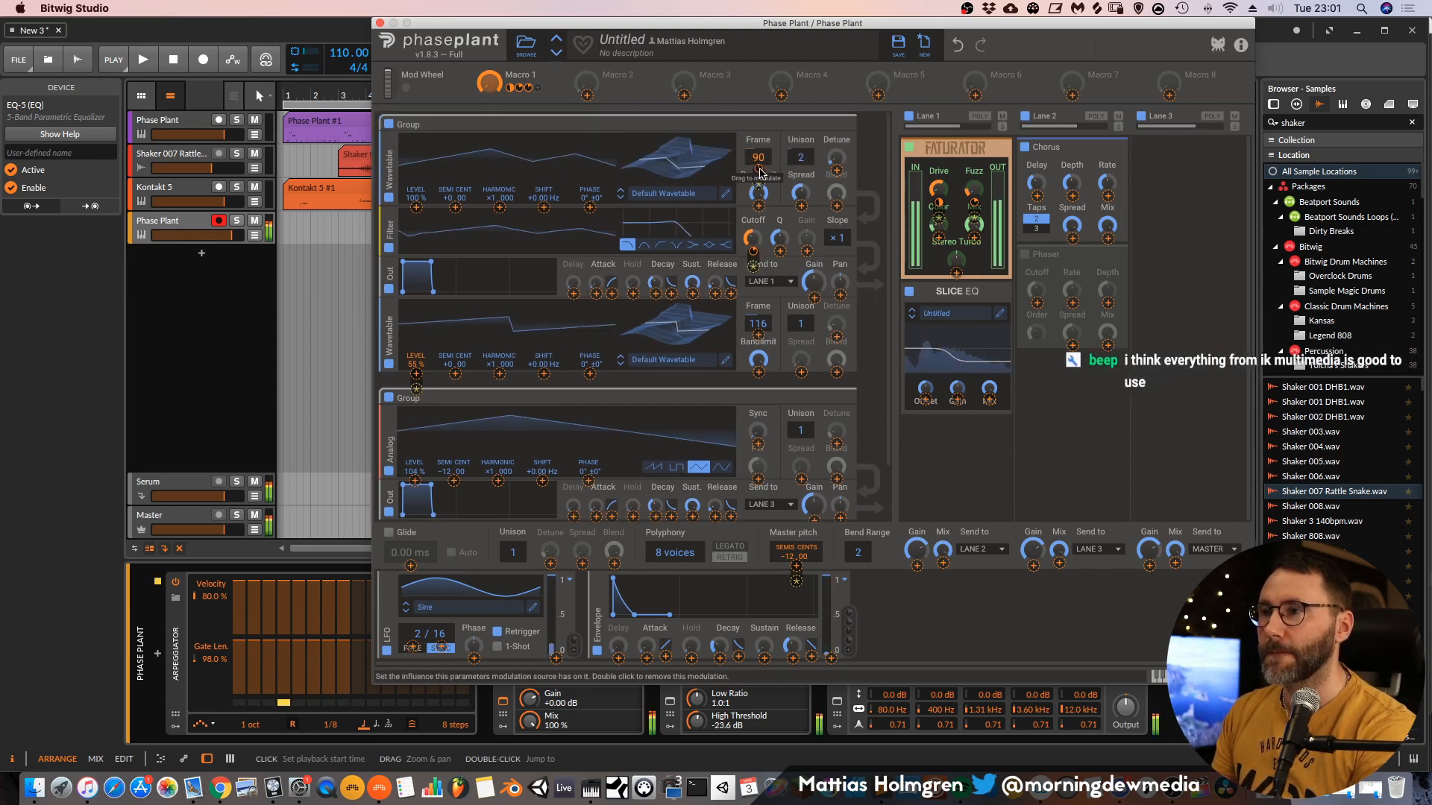
drag(758, 170, 758, 165)
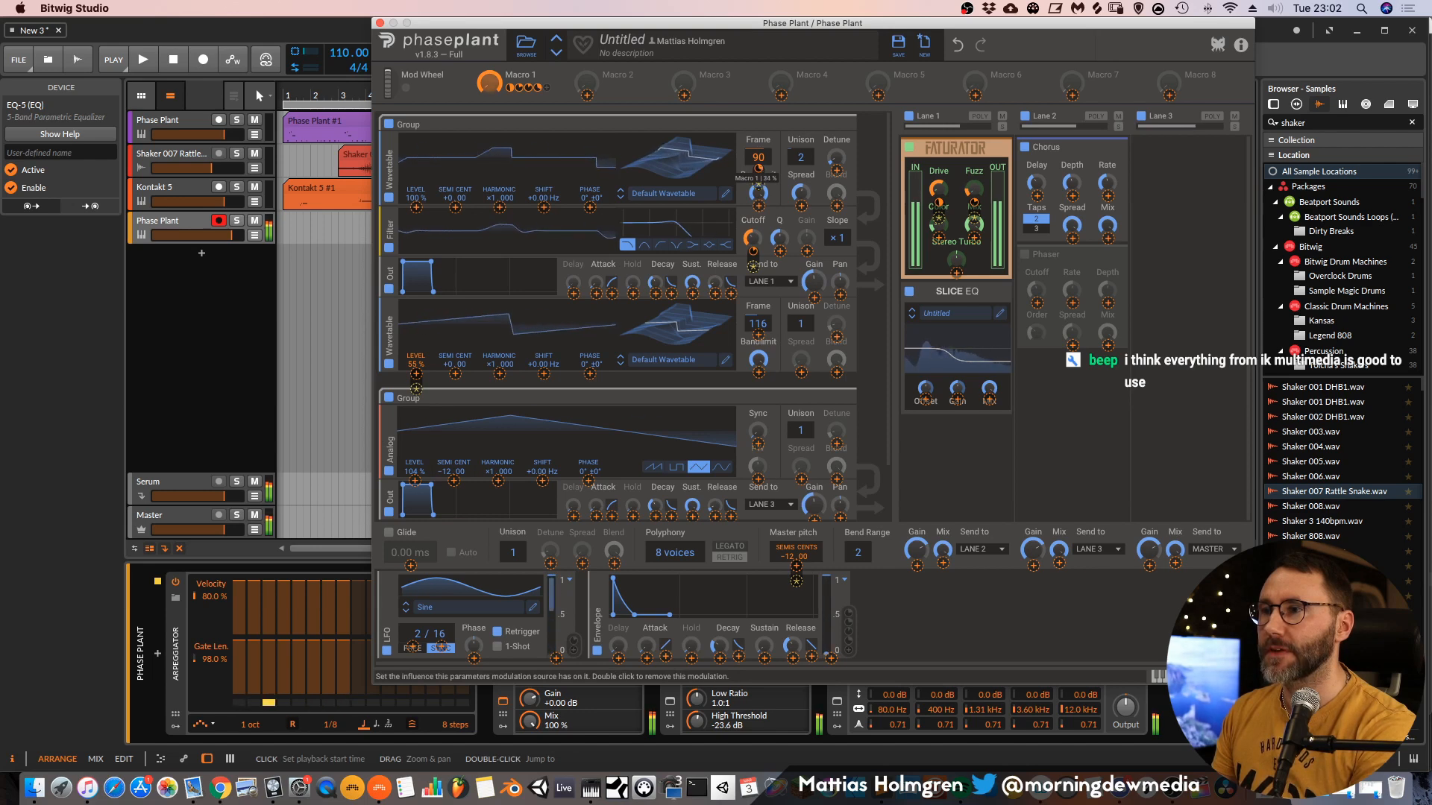
drag(758, 169, 758, 172)
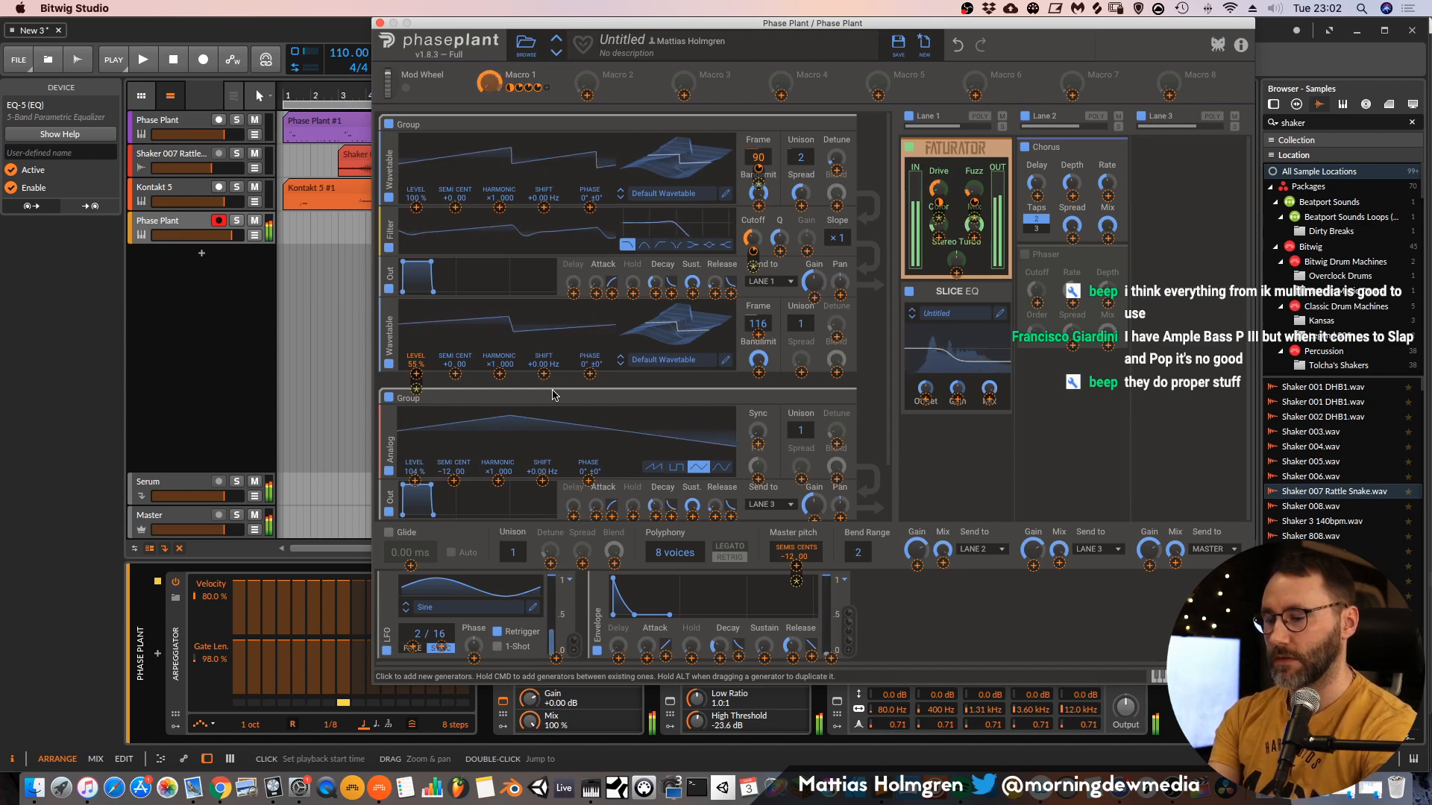
click(917, 633)
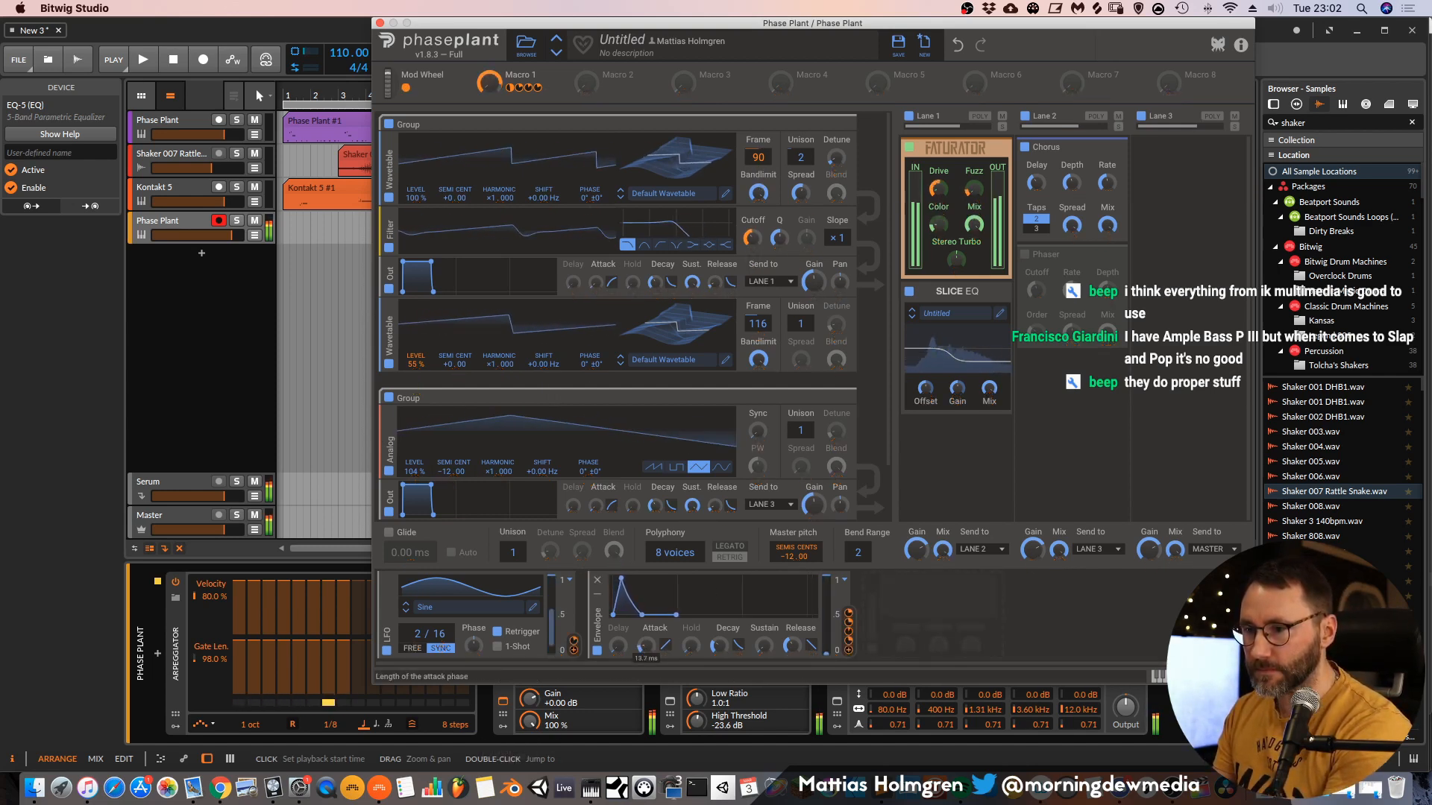
drag(647, 646, 647, 675)
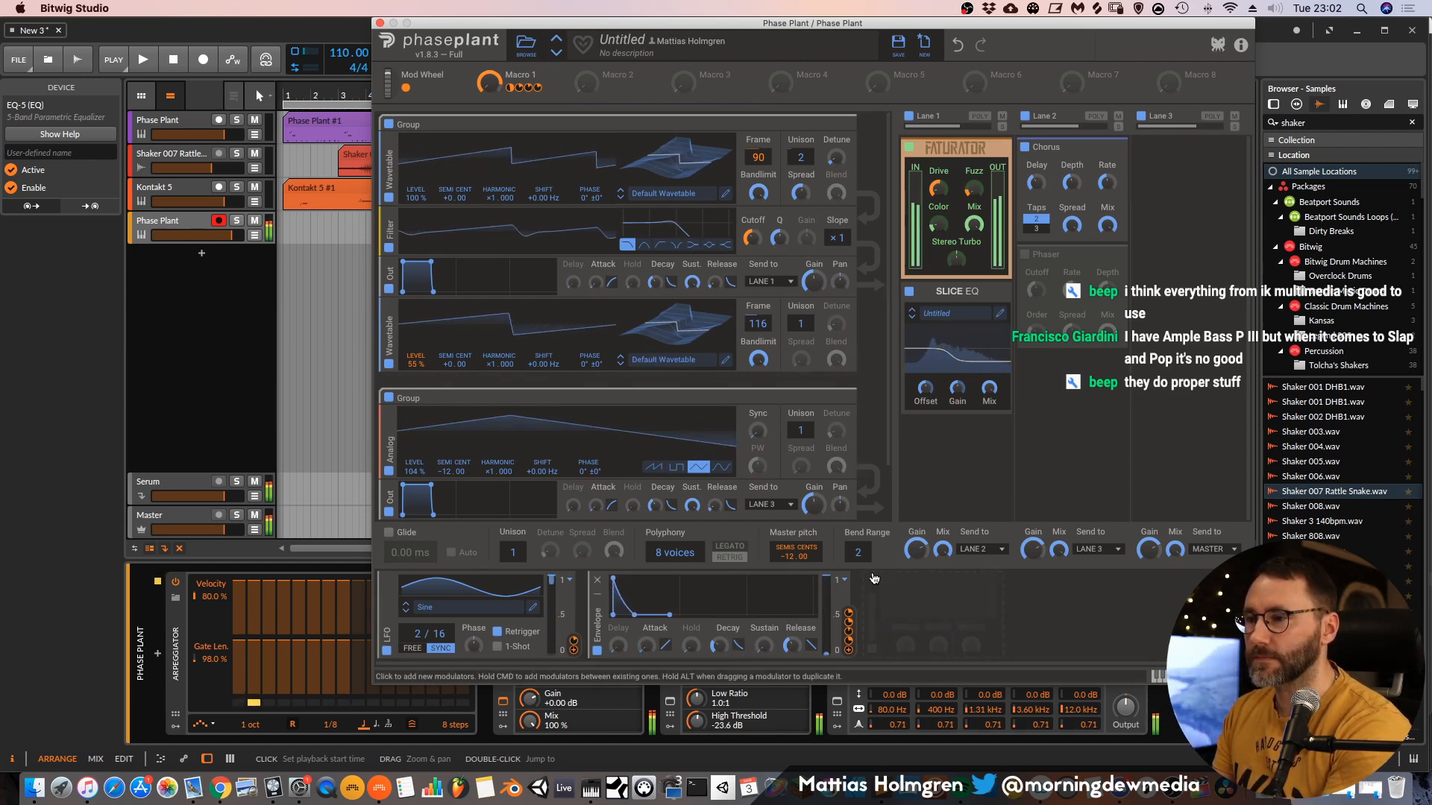
Tune the Analog generator to +0.00 with a sine wave and compare the sound with its group briefly bypassed.
scroll(891, 409, down, 3)
drag(796, 566, 796, 579)
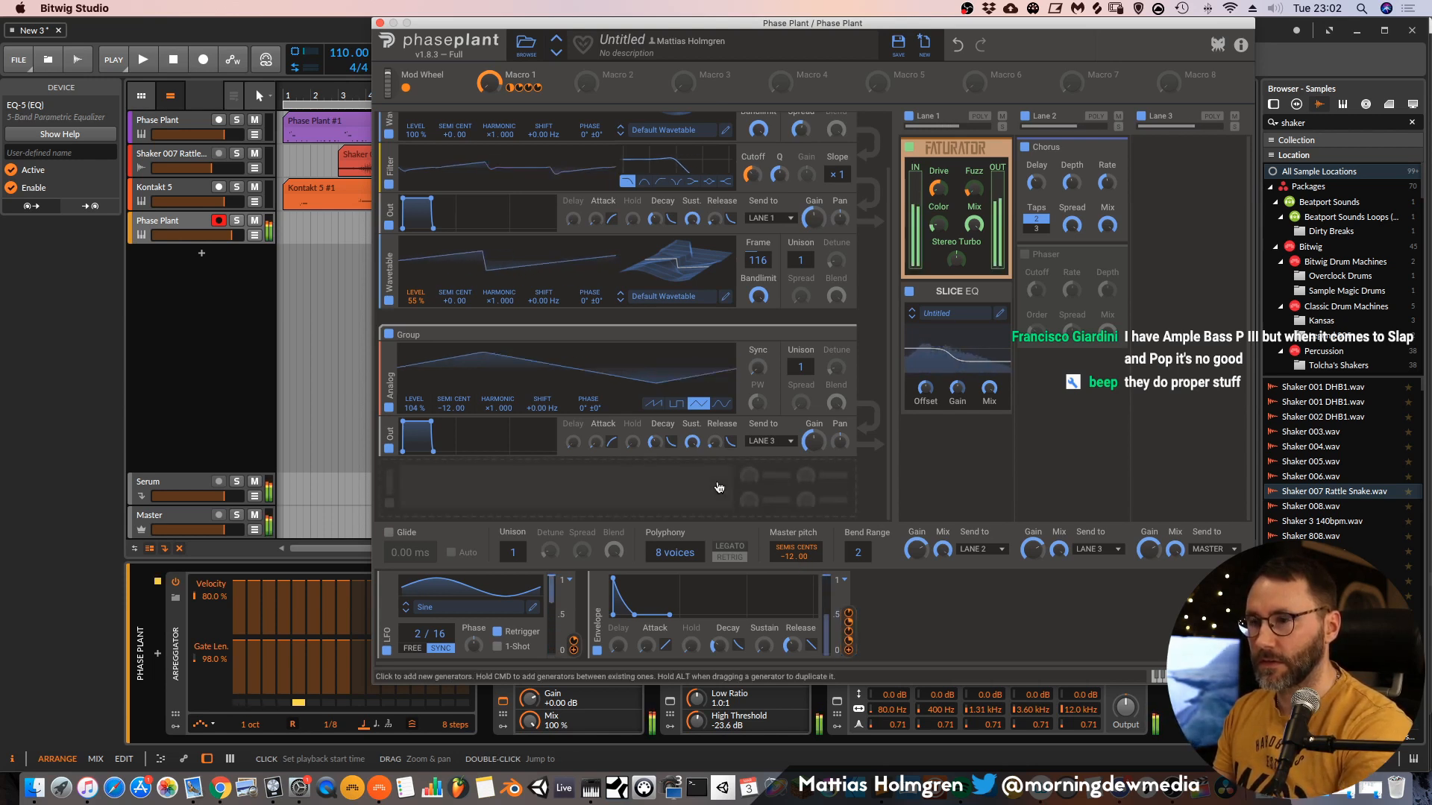
drag(445, 408, 445, 373)
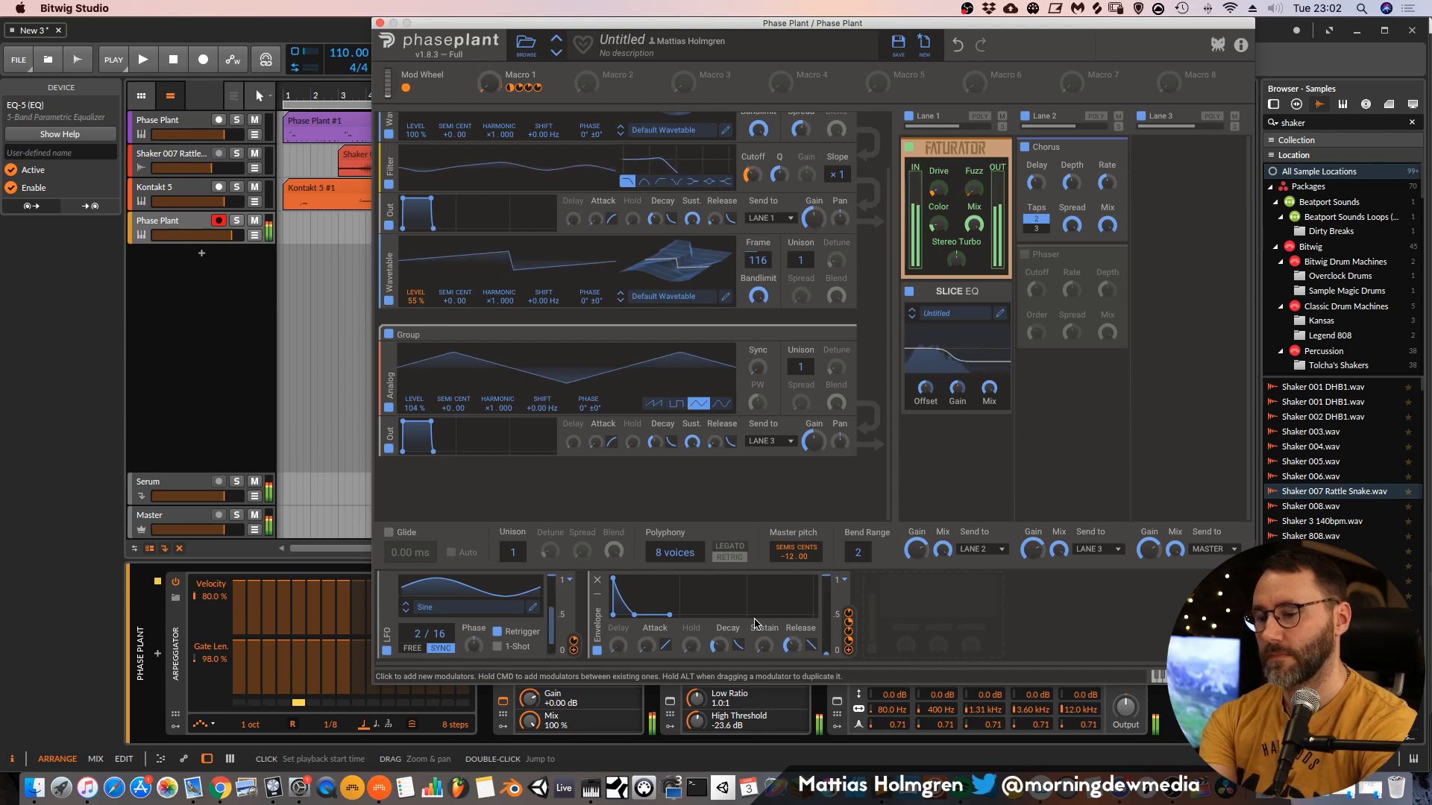
click(721, 403)
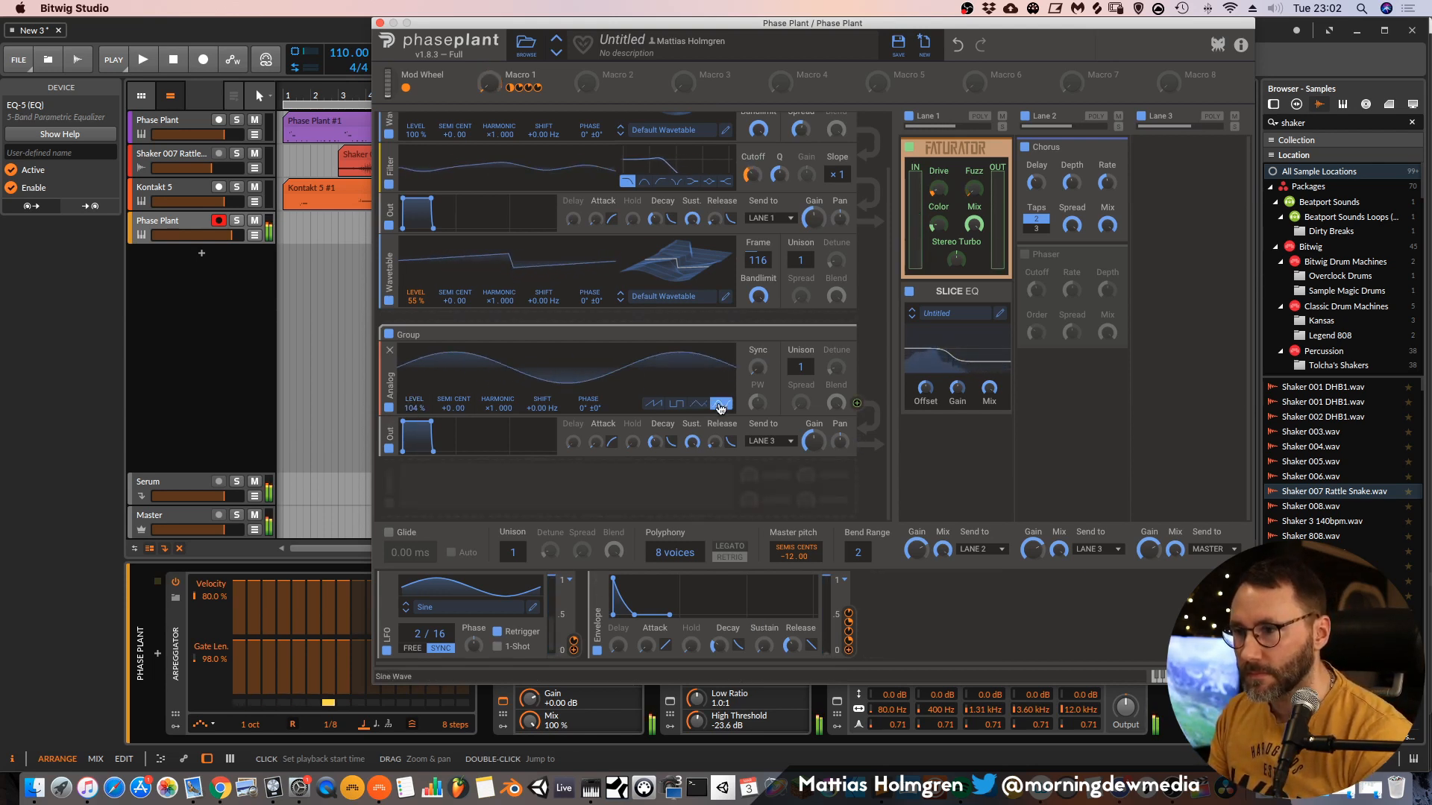
click(389, 336)
click(388, 335)
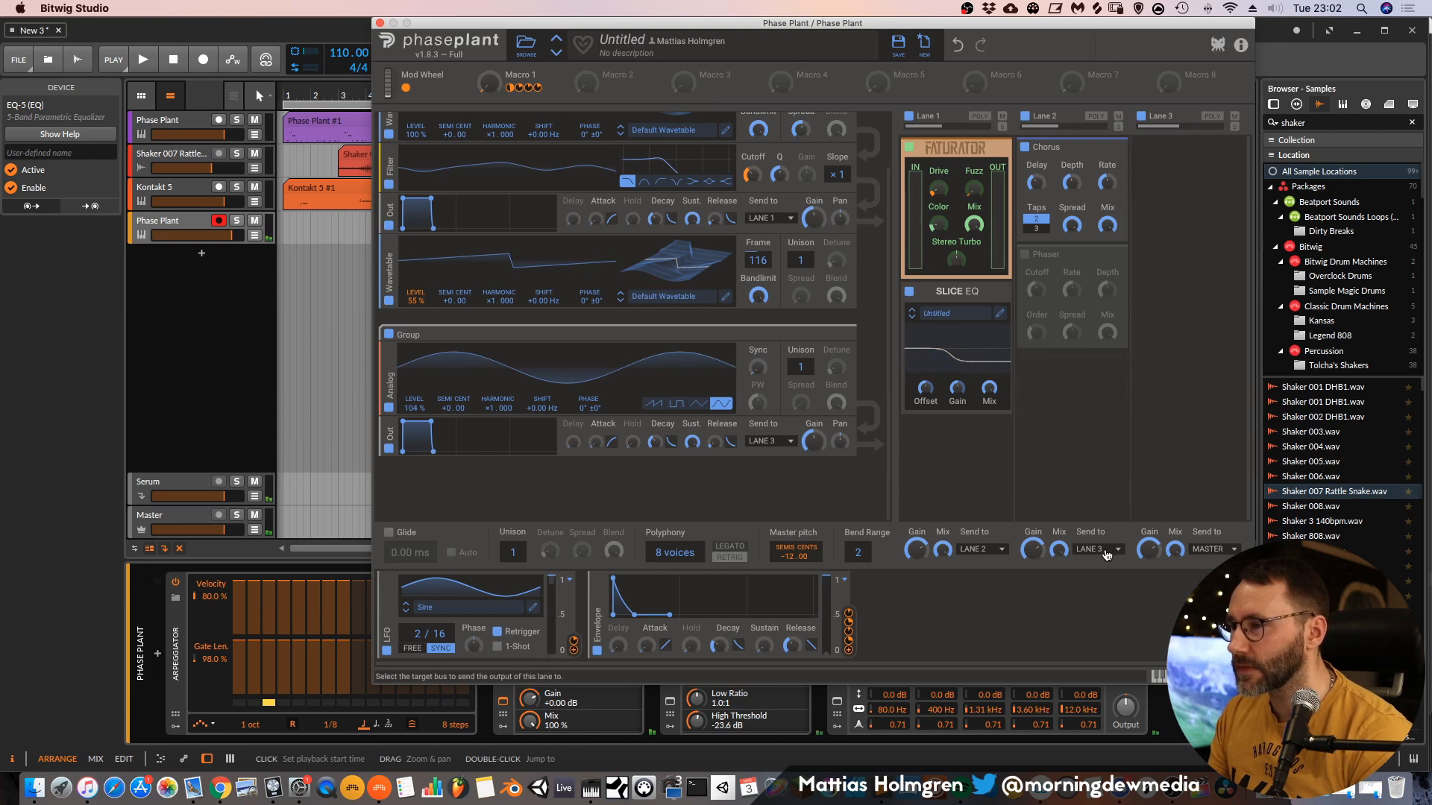
Add a Slice EQ below the Chorus in Lane 2 and open its editor.
click(1085, 389)
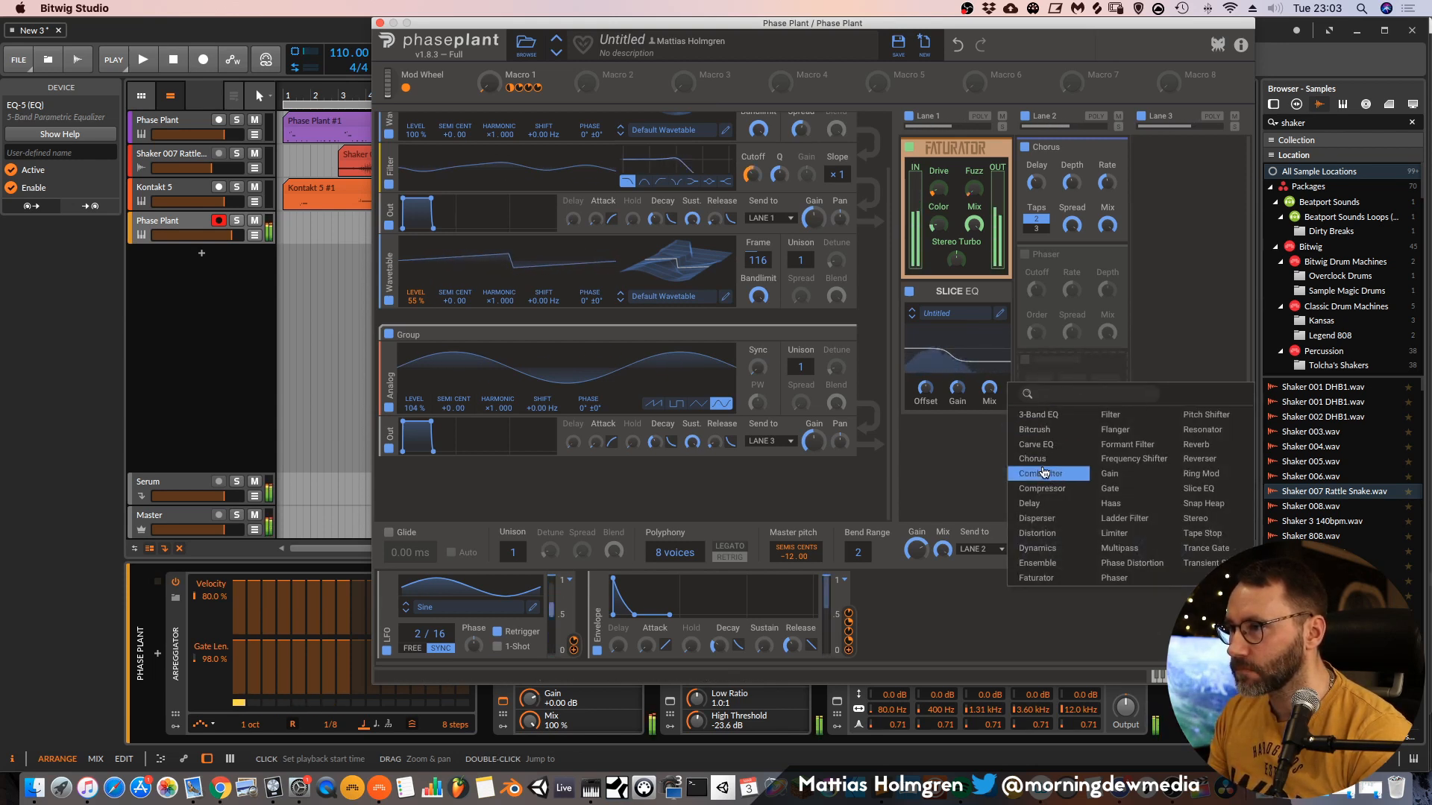
click(1199, 489)
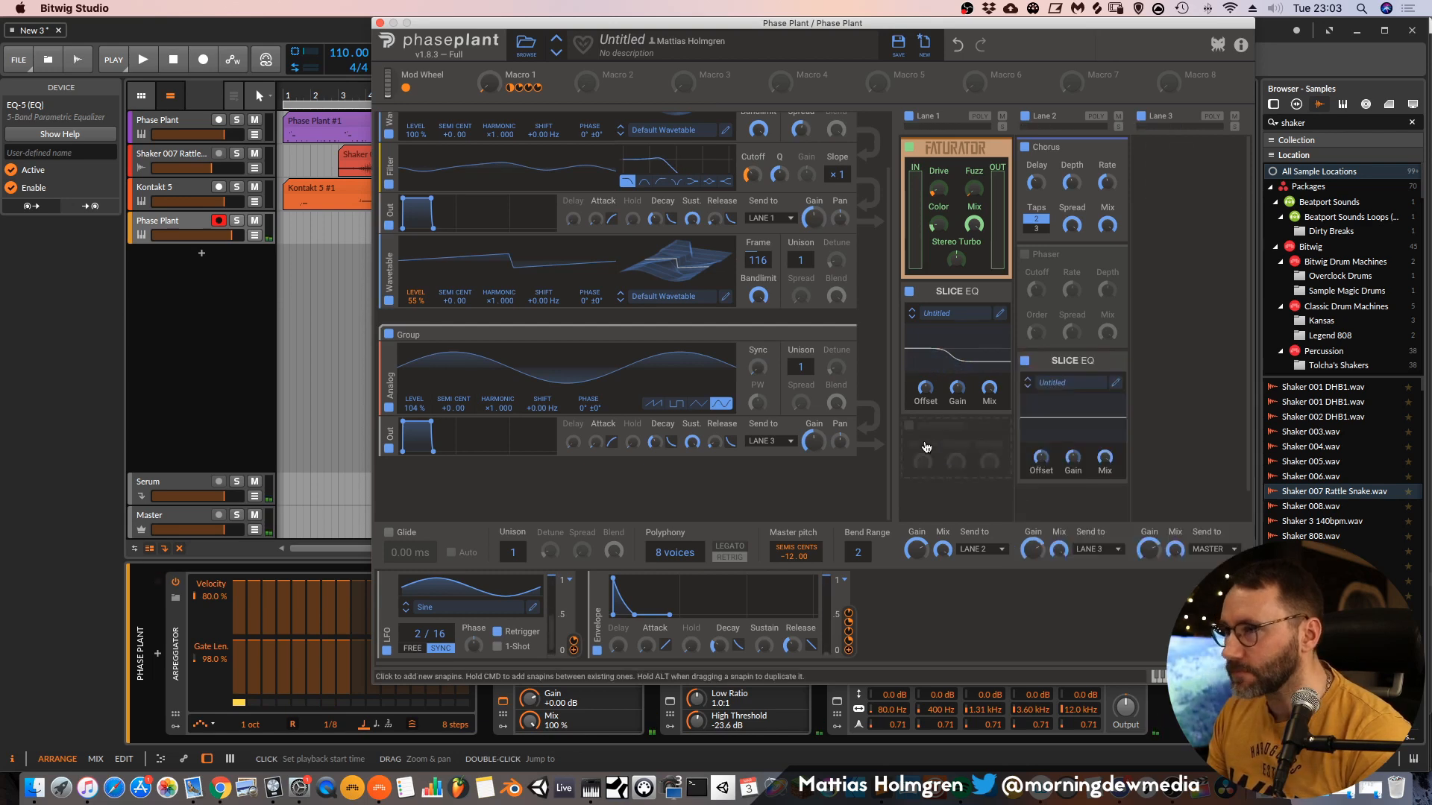
click(1114, 387)
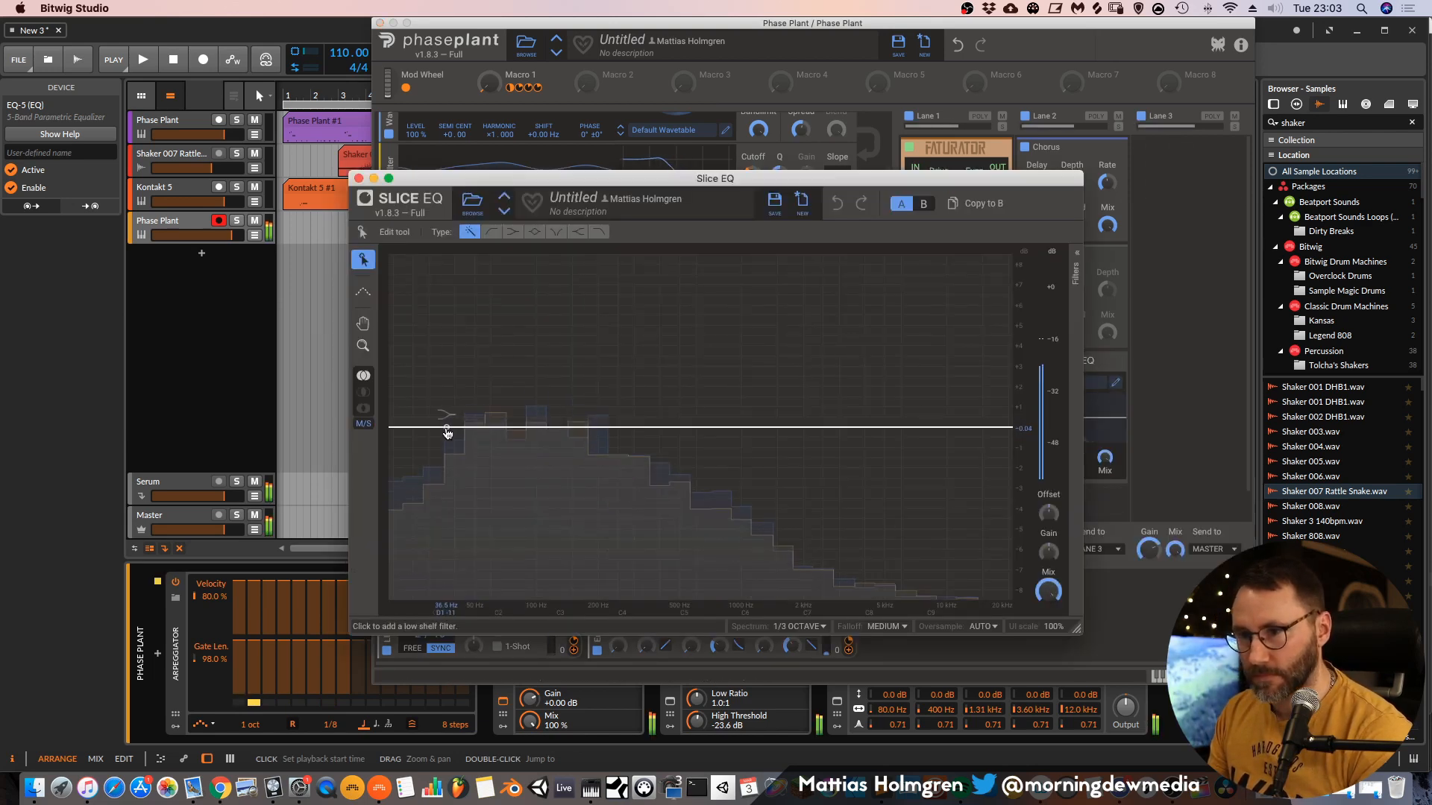
Roll off the low frequencies with a low-cut curve in Lane 2's Slice EQ and close its editor.
drag(396, 431, 543, 462)
click(358, 178)
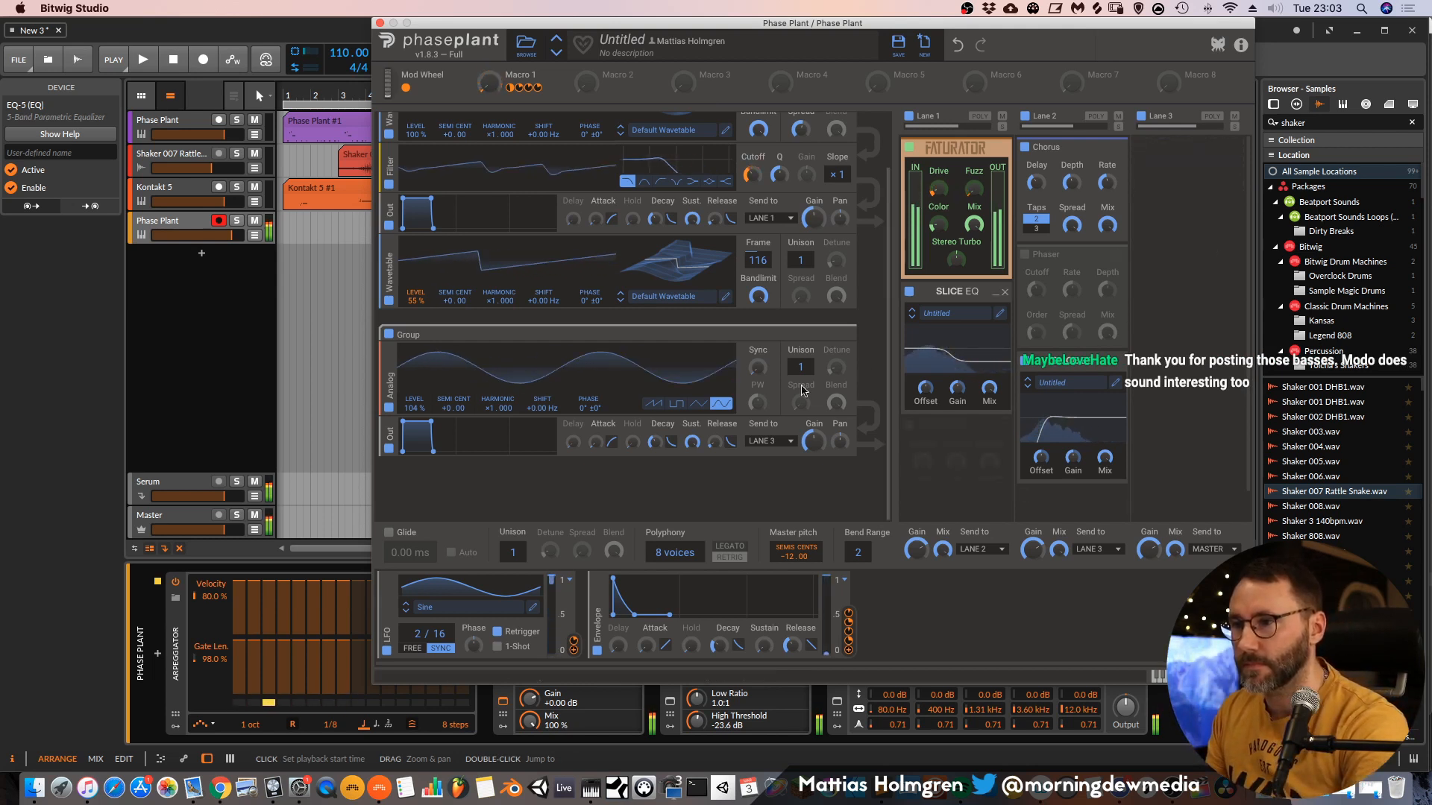
Switch the Analog generator's waveform to triangle after comparing it with the sine wave.
click(699, 404)
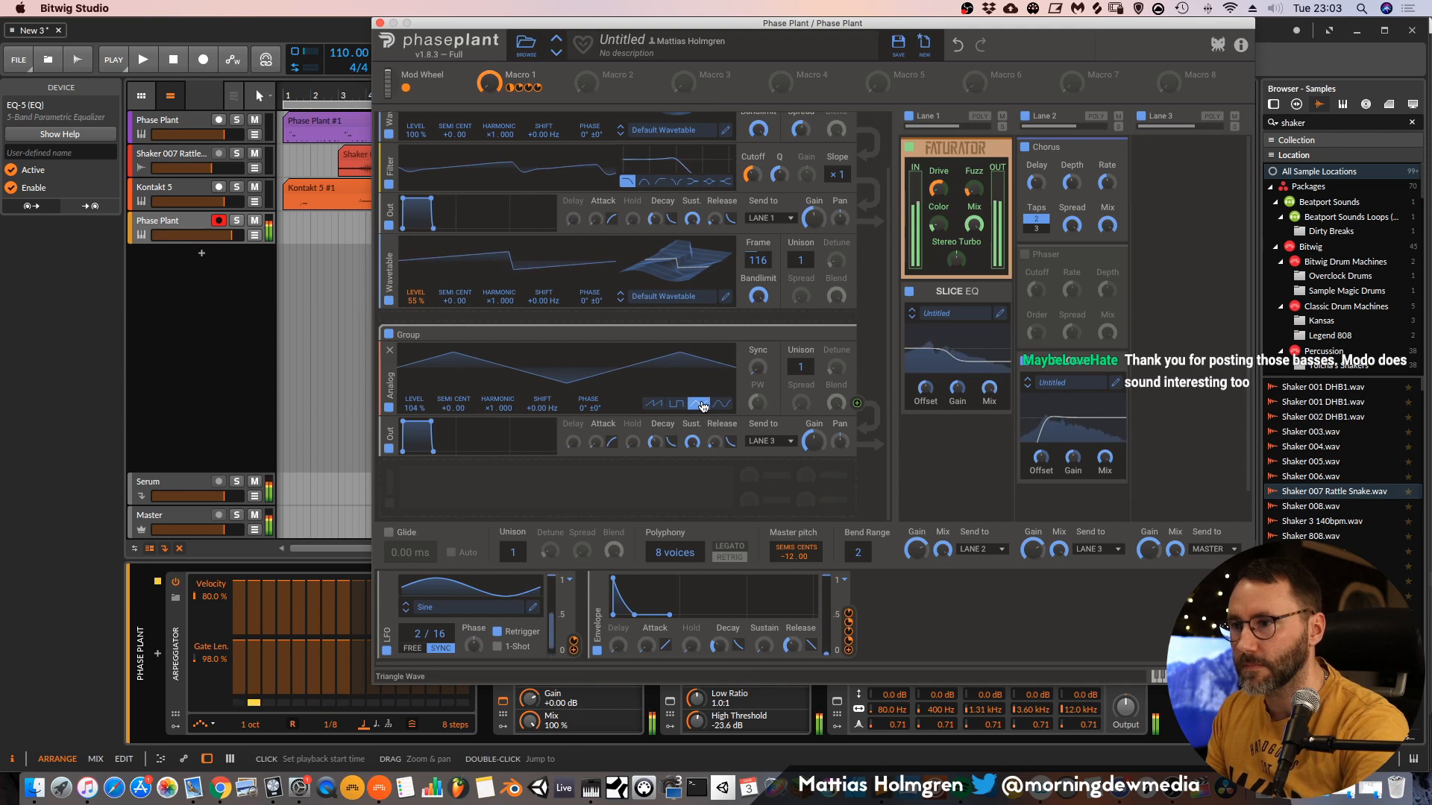
click(716, 406)
click(701, 406)
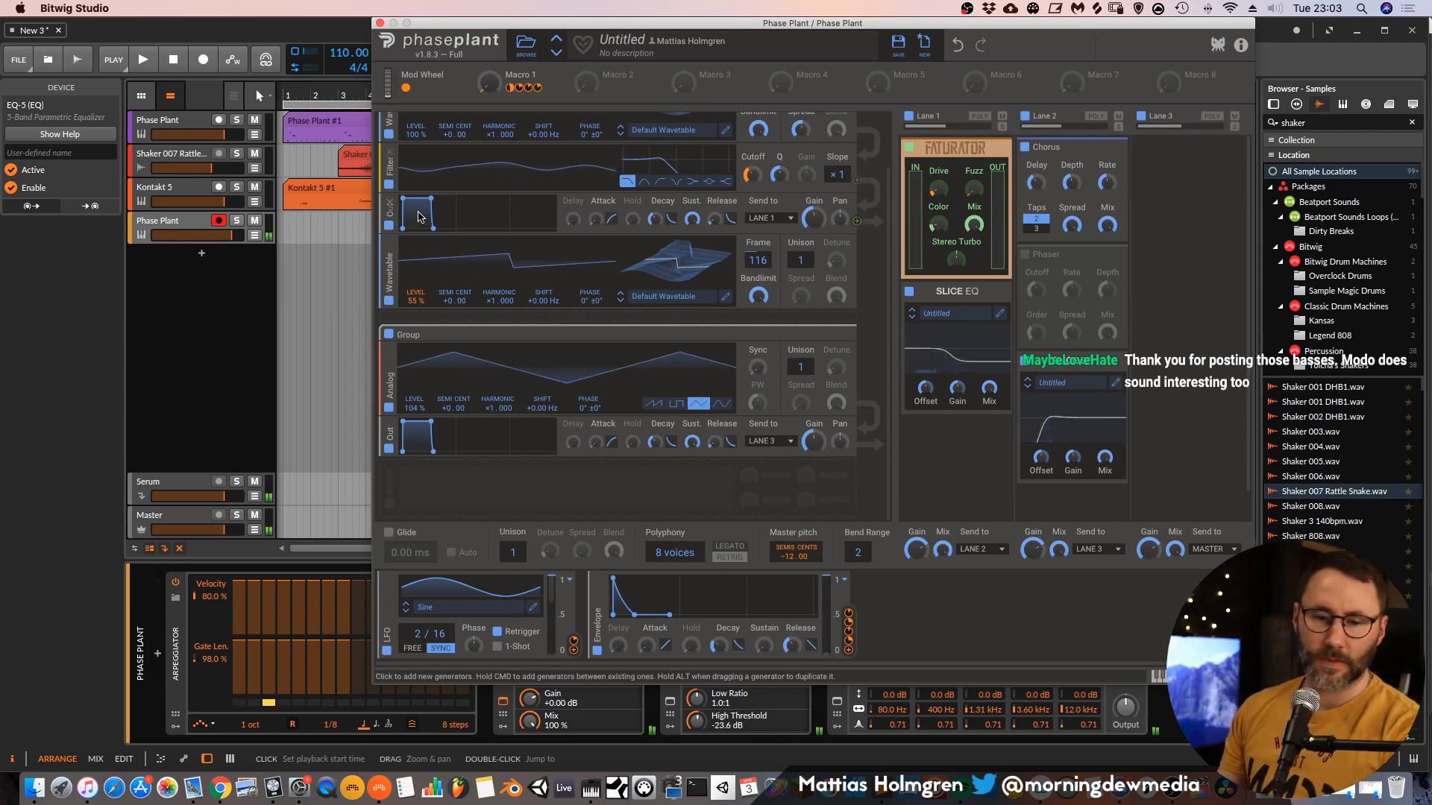
Raise the bass track's volume to about +3.2 dB while the arrangement plays, and stop playback.
key(space)
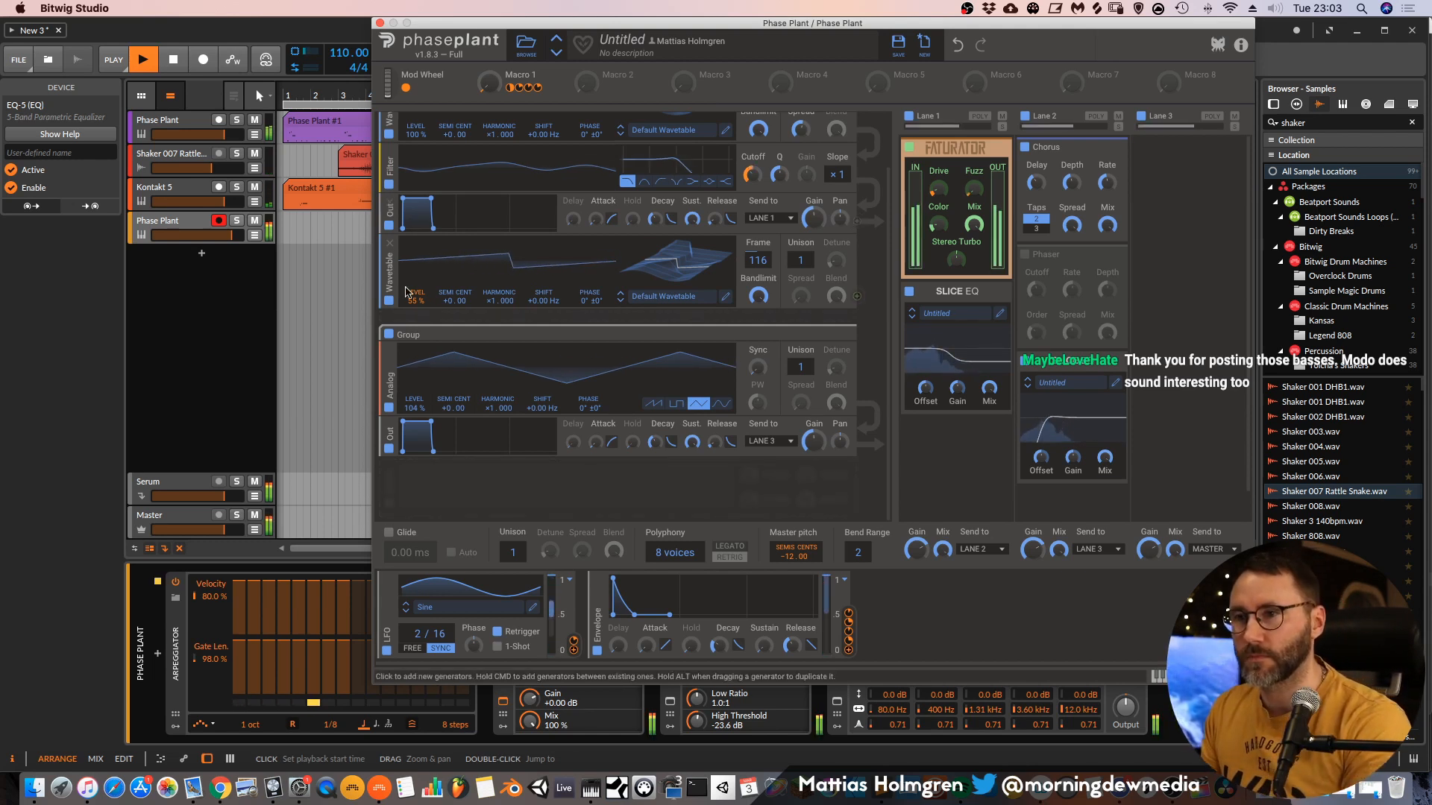
click(179, 224)
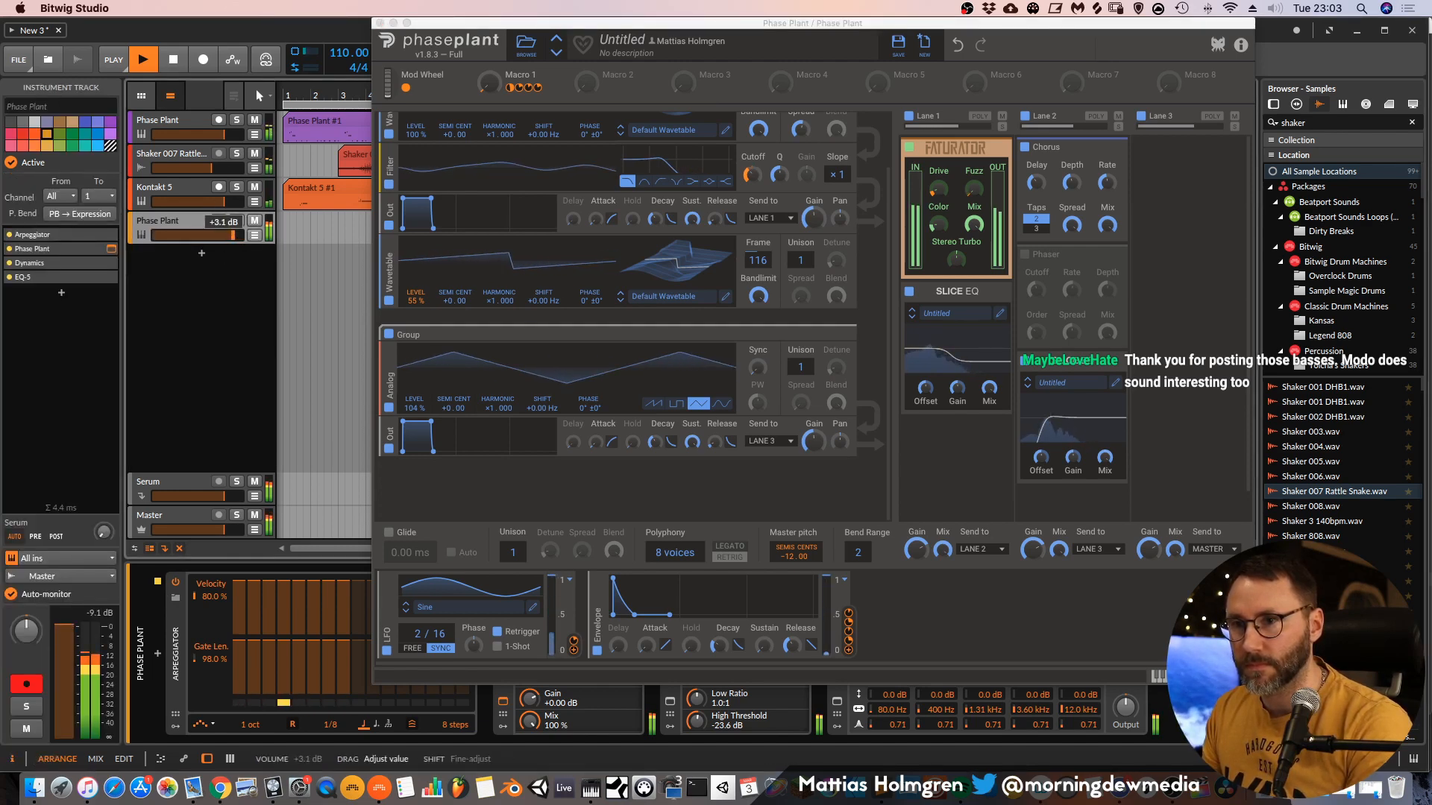
drag(234, 236, 233, 235)
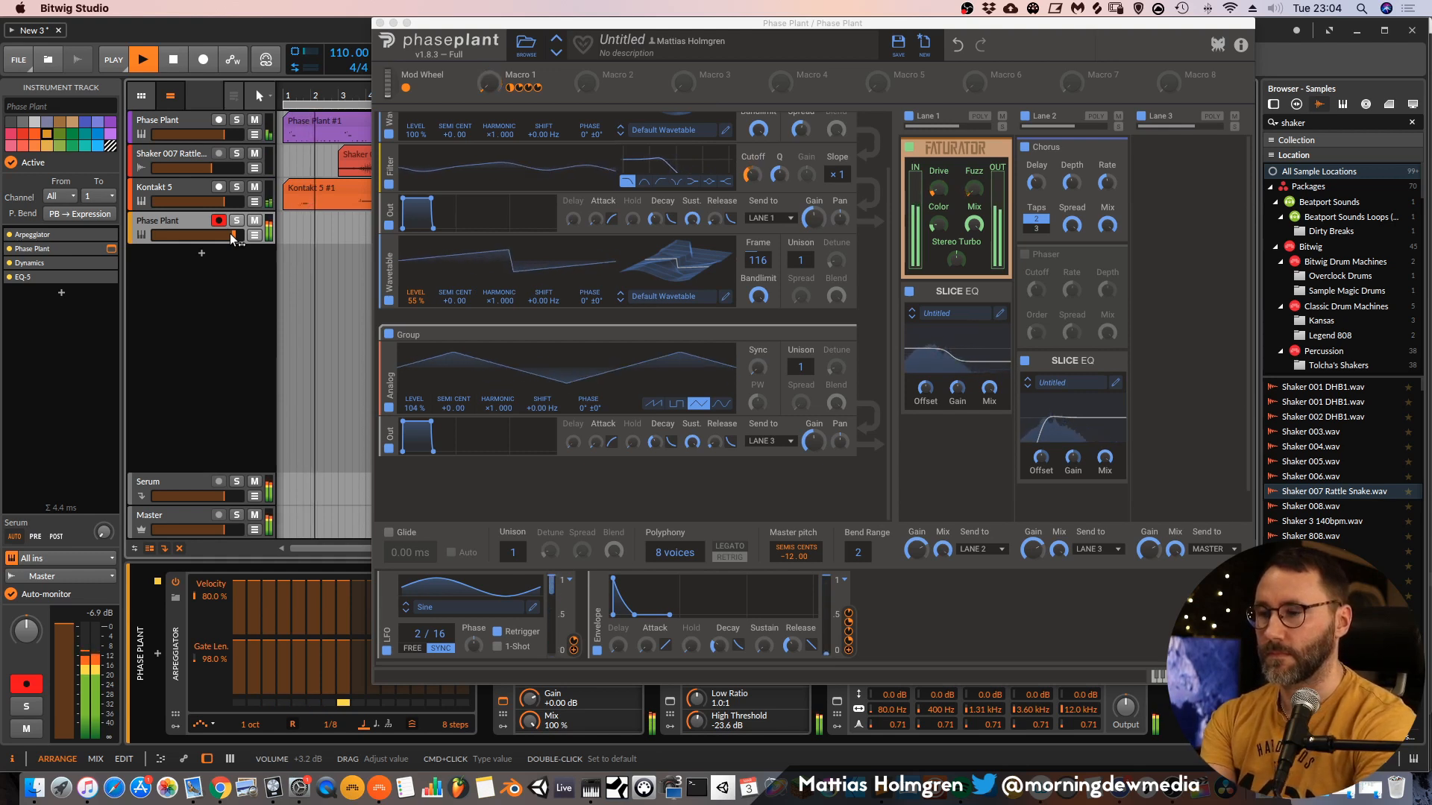
key(space)
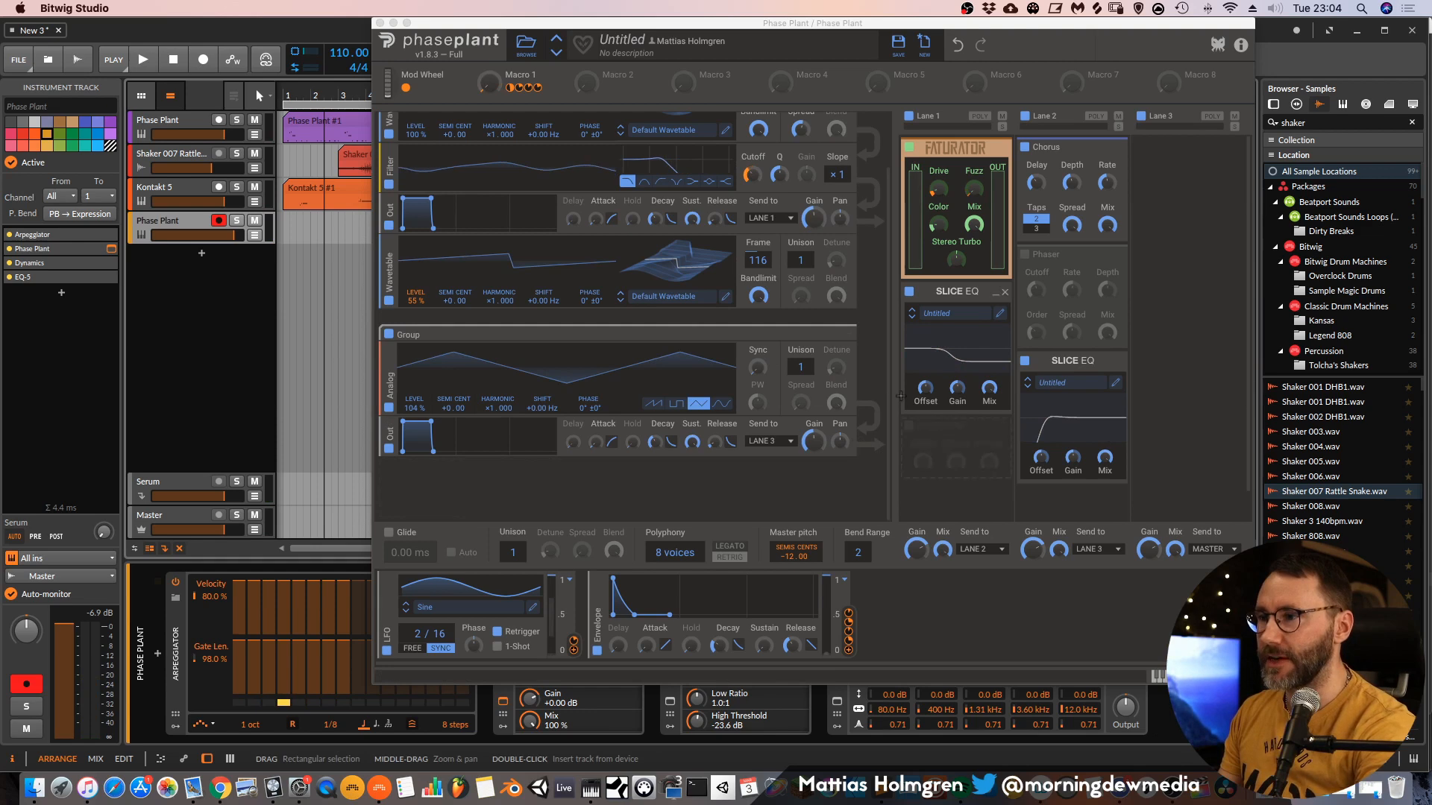
Adjust the amount of Macro 1 modulation on the filter Cutoff in the first generator group.
scroll(889, 264, up, 2)
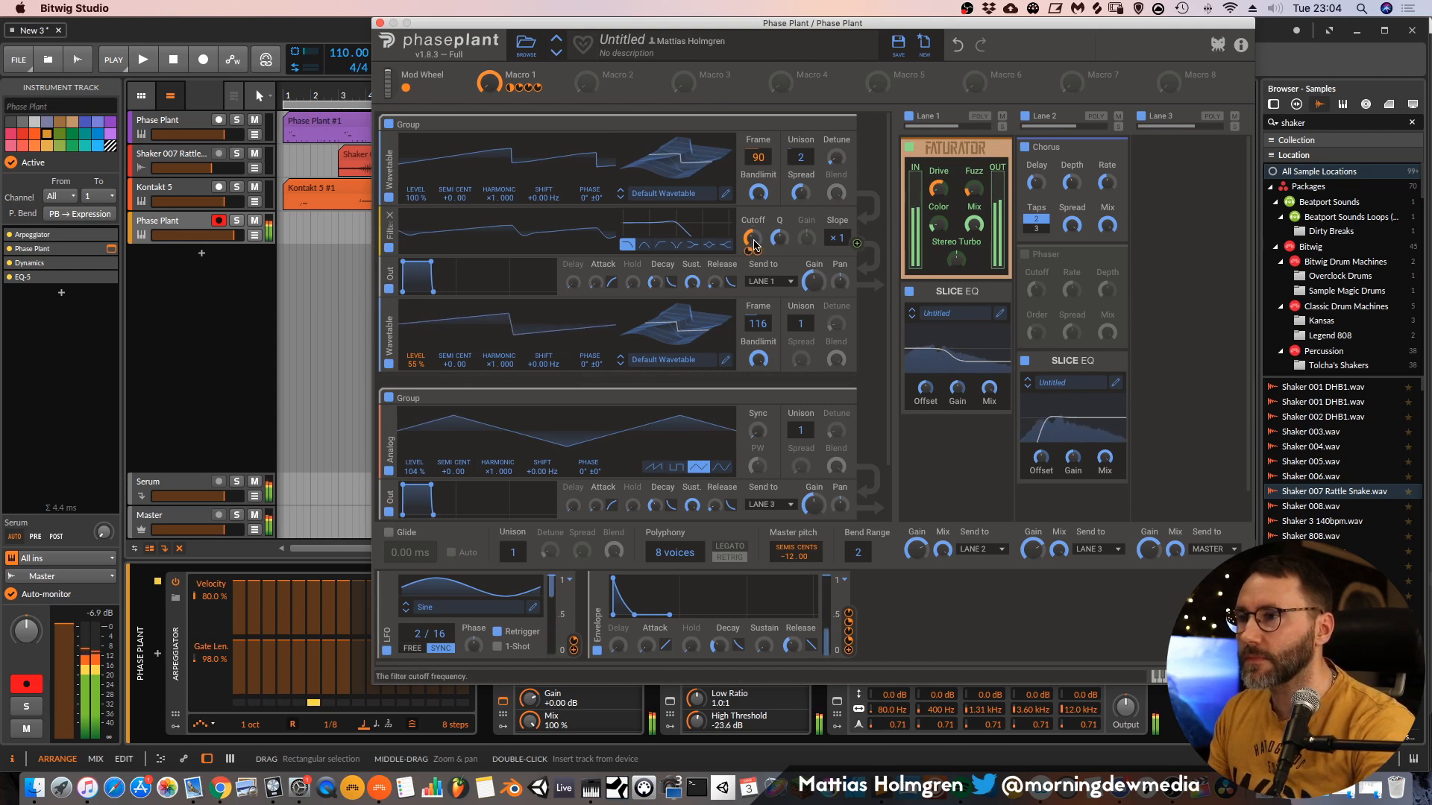
drag(758, 251, 757, 236)
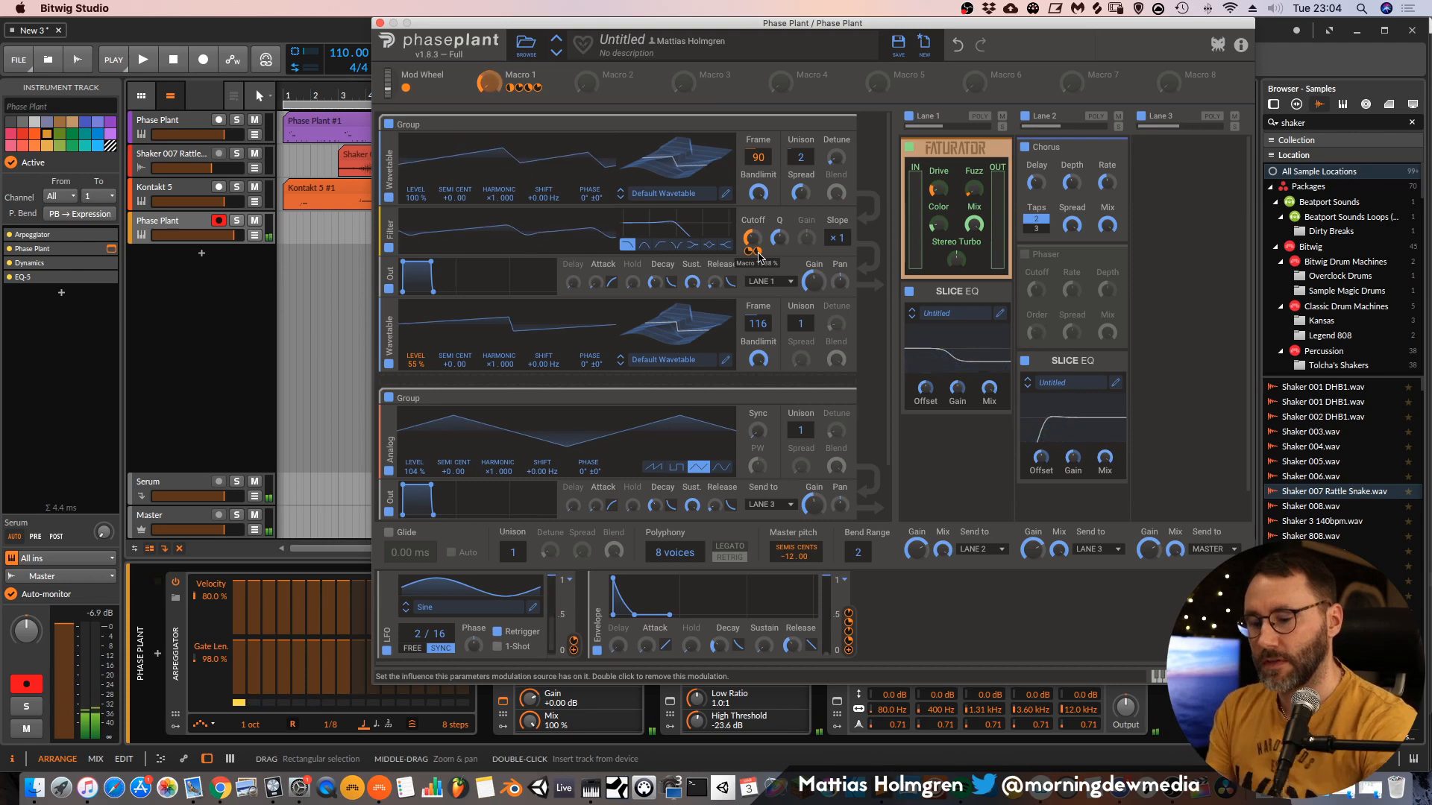
Add a Reverb below the Slice EQ in Lane 2 and adjust its Decay and Width.
scroll(1072, 499, down, 1)
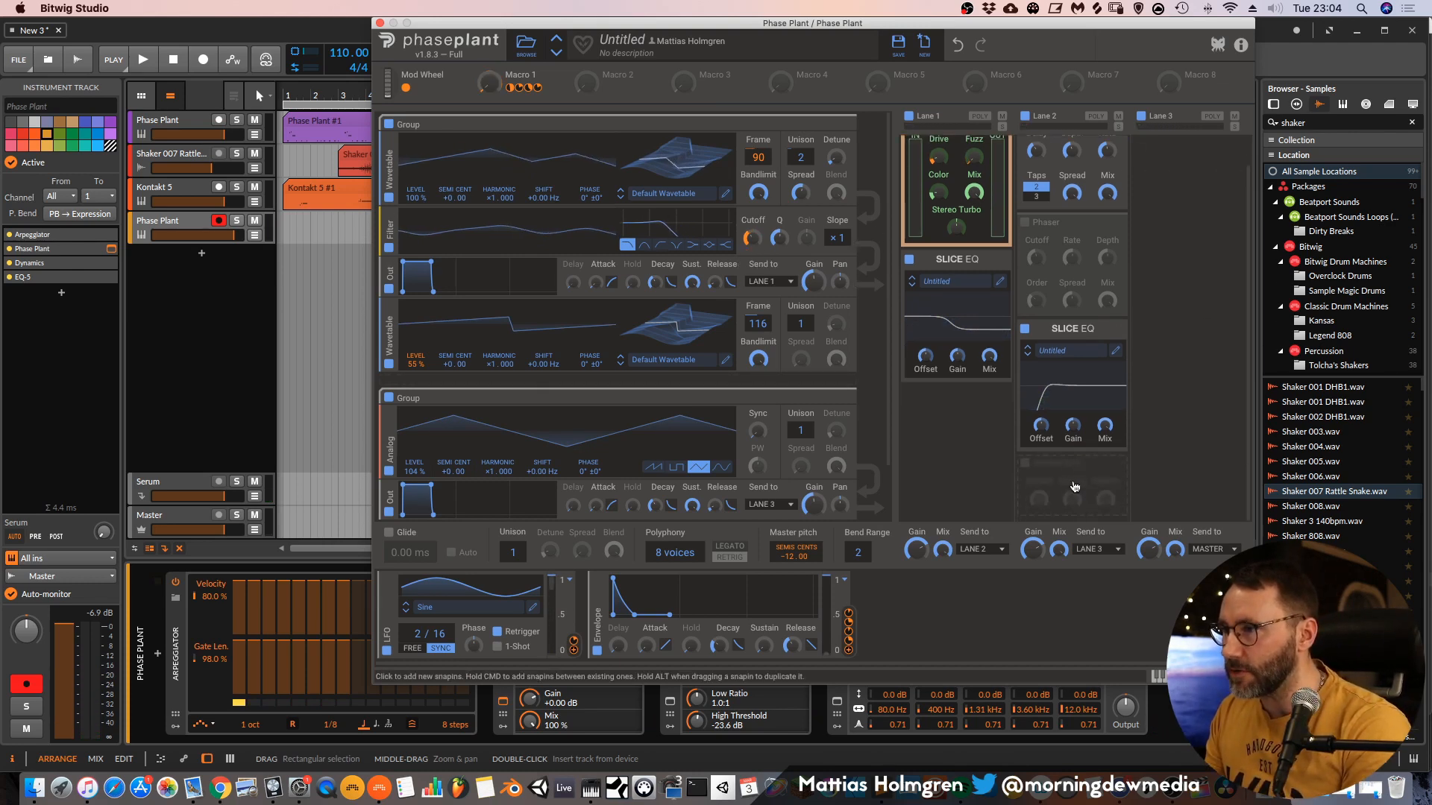
click(1076, 472)
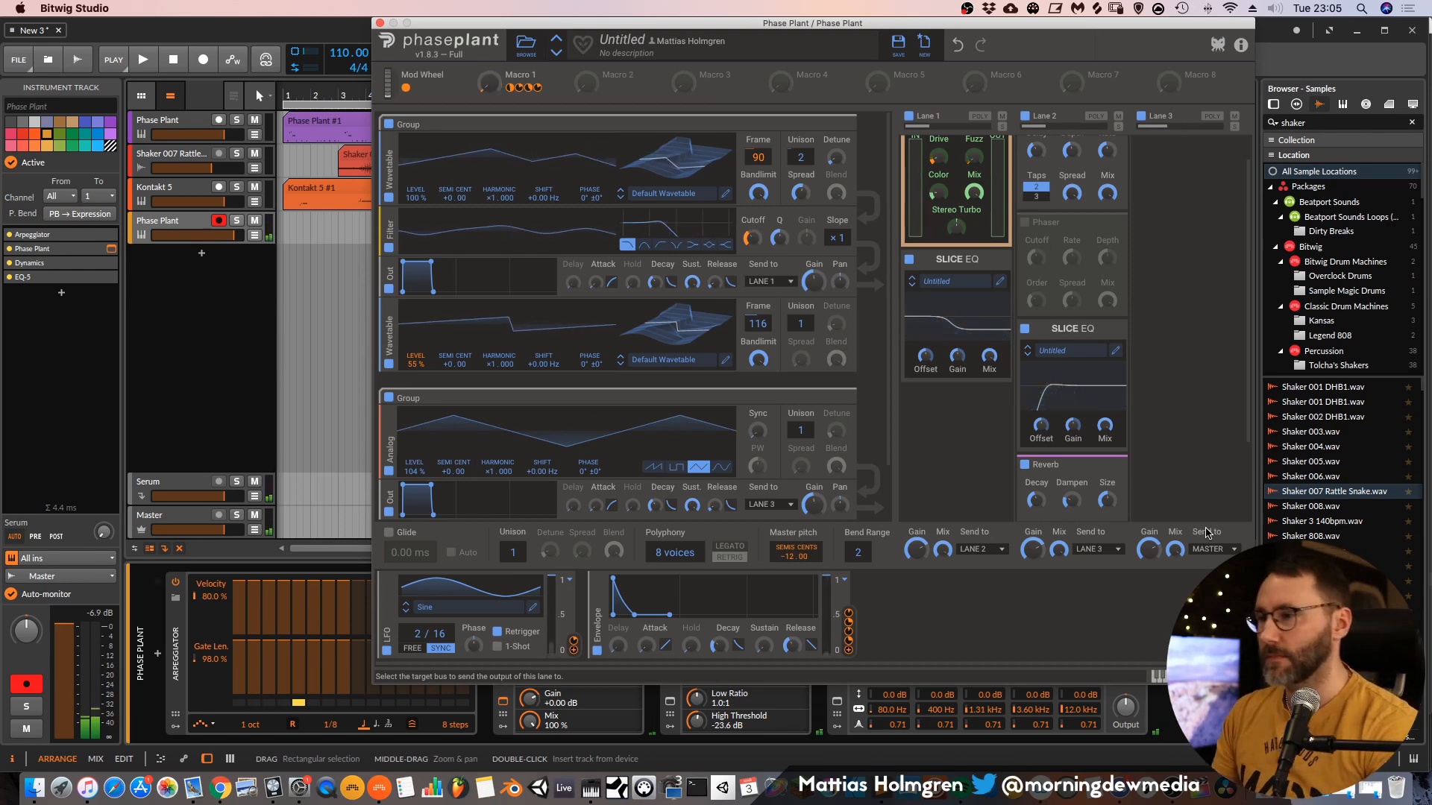
scroll(1060, 479, down, 3)
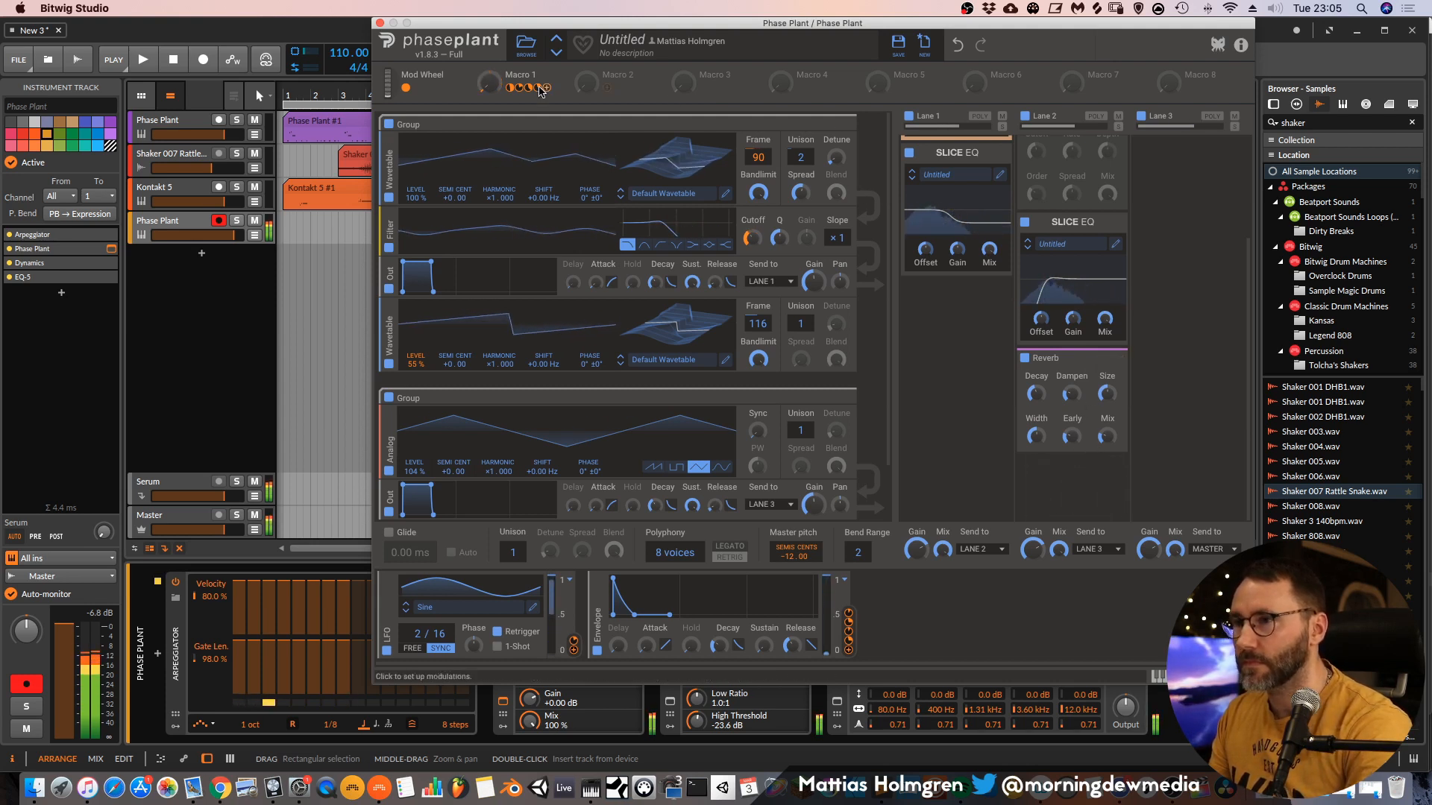
drag(1036, 394, 1036, 392)
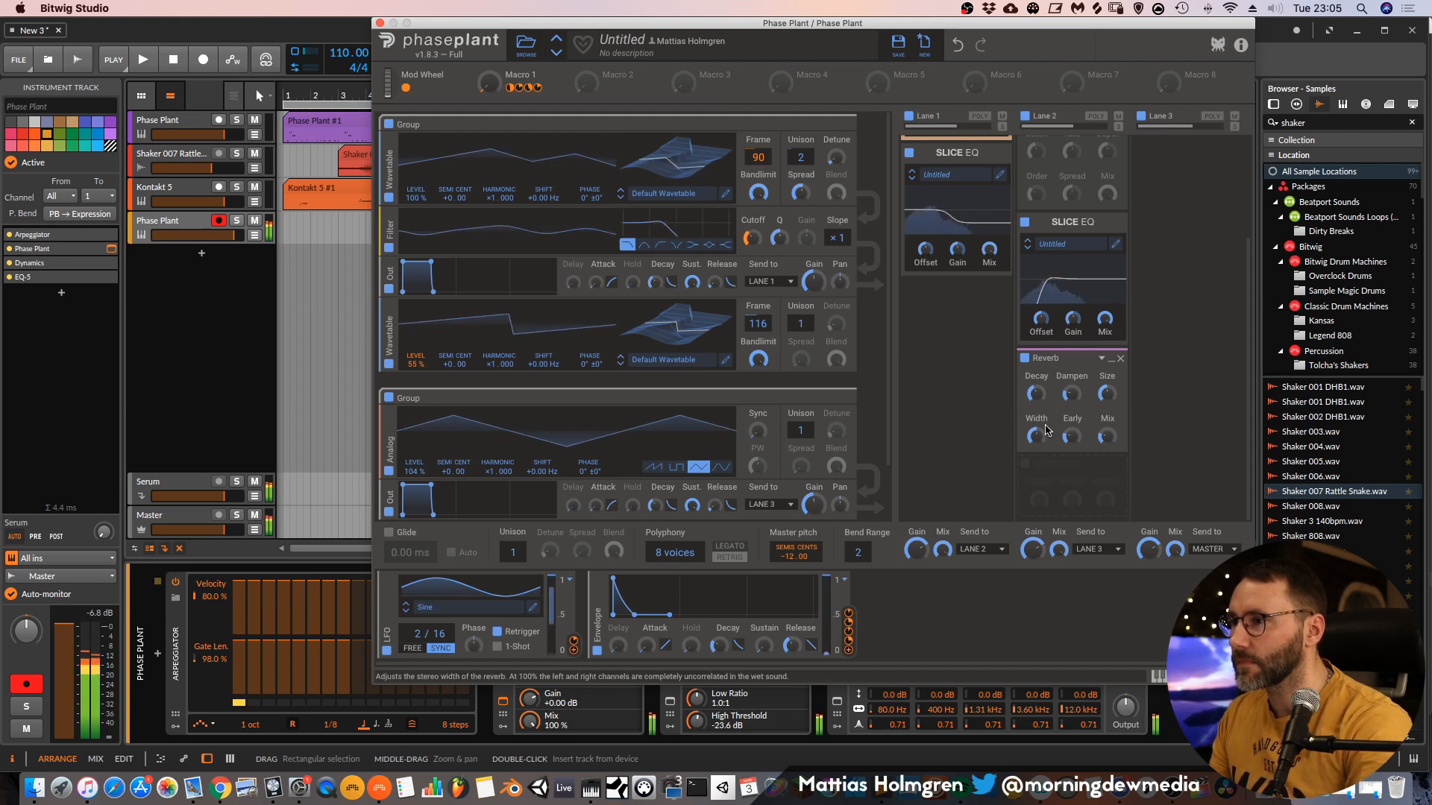
drag(1036, 436, 1036, 436)
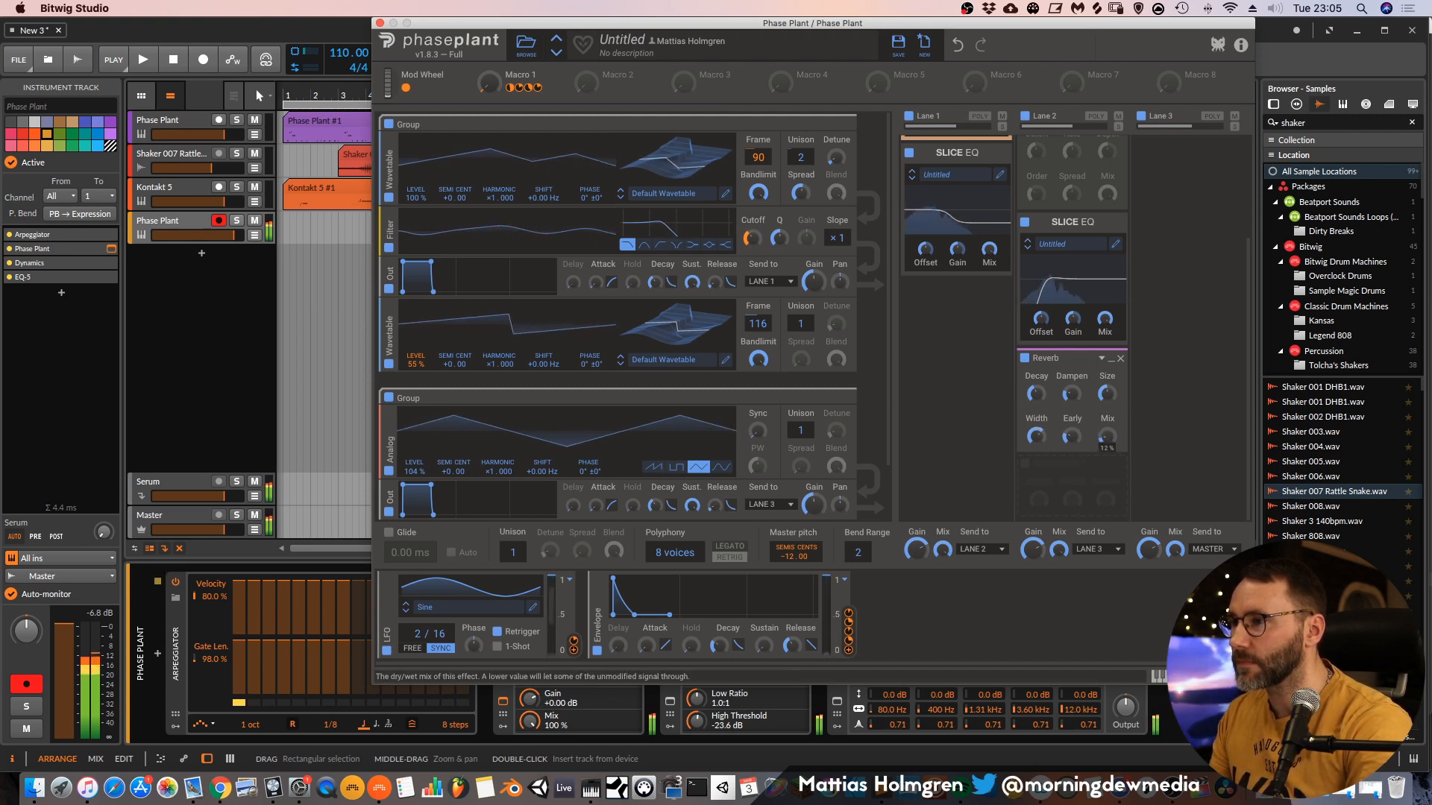
Assign Macro 1 to modulate the Mix of Lane 2's Reverb.
click(546, 88)
click(1103, 450)
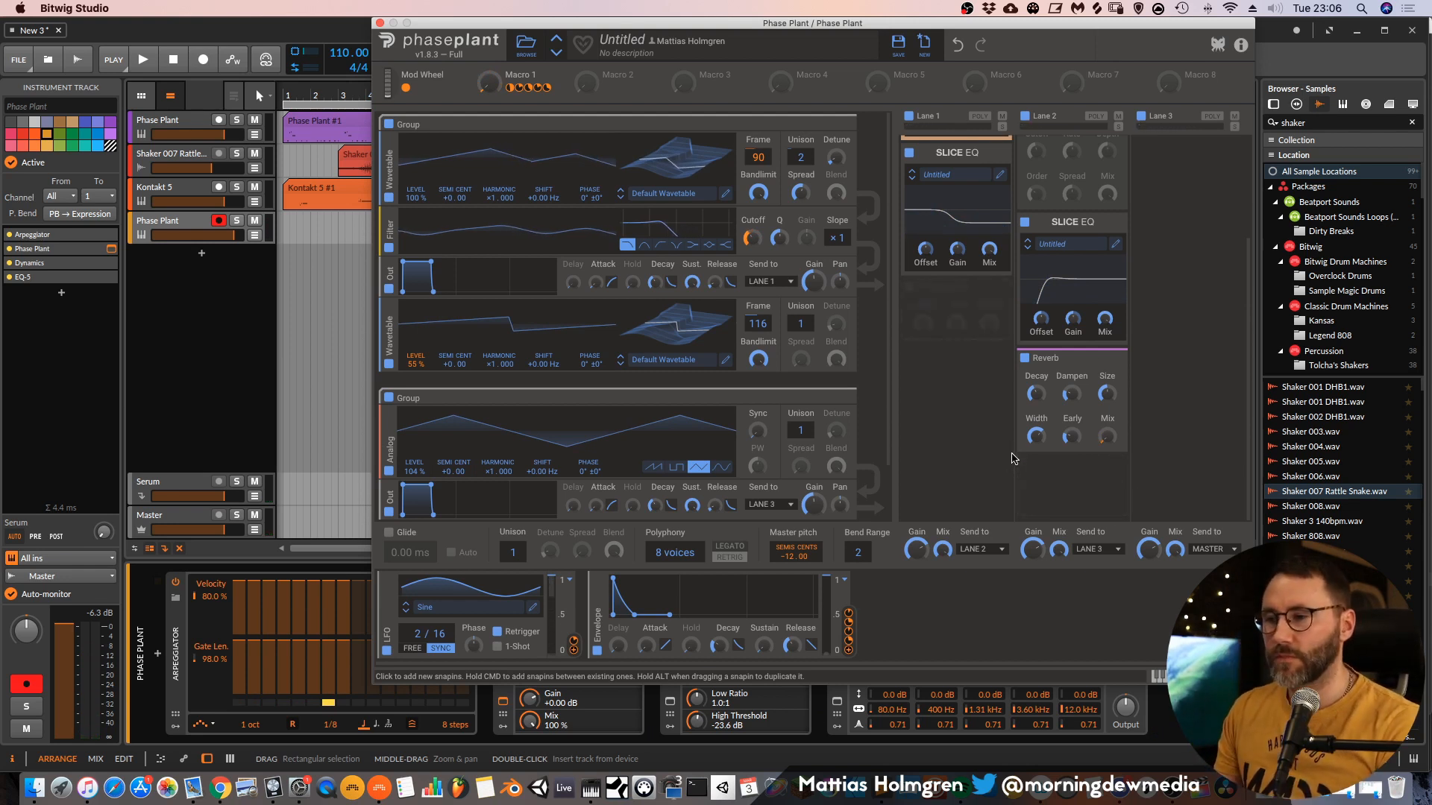
scroll(1066, 376, up, 4)
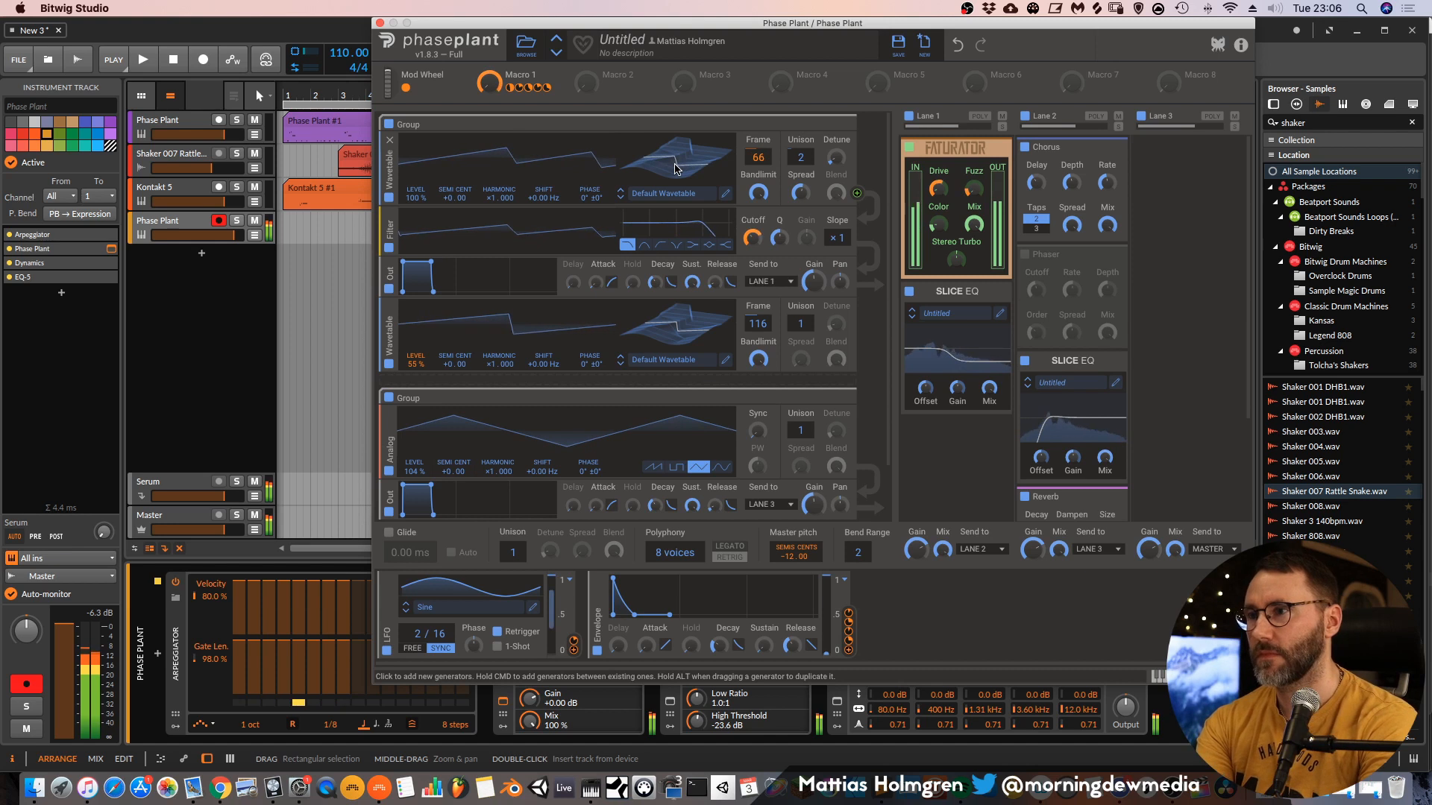
Close the Phase Plant editor and play the arrangement from bar 1 with all 24 bars in view.
click(381, 24)
click(144, 64)
click(283, 93)
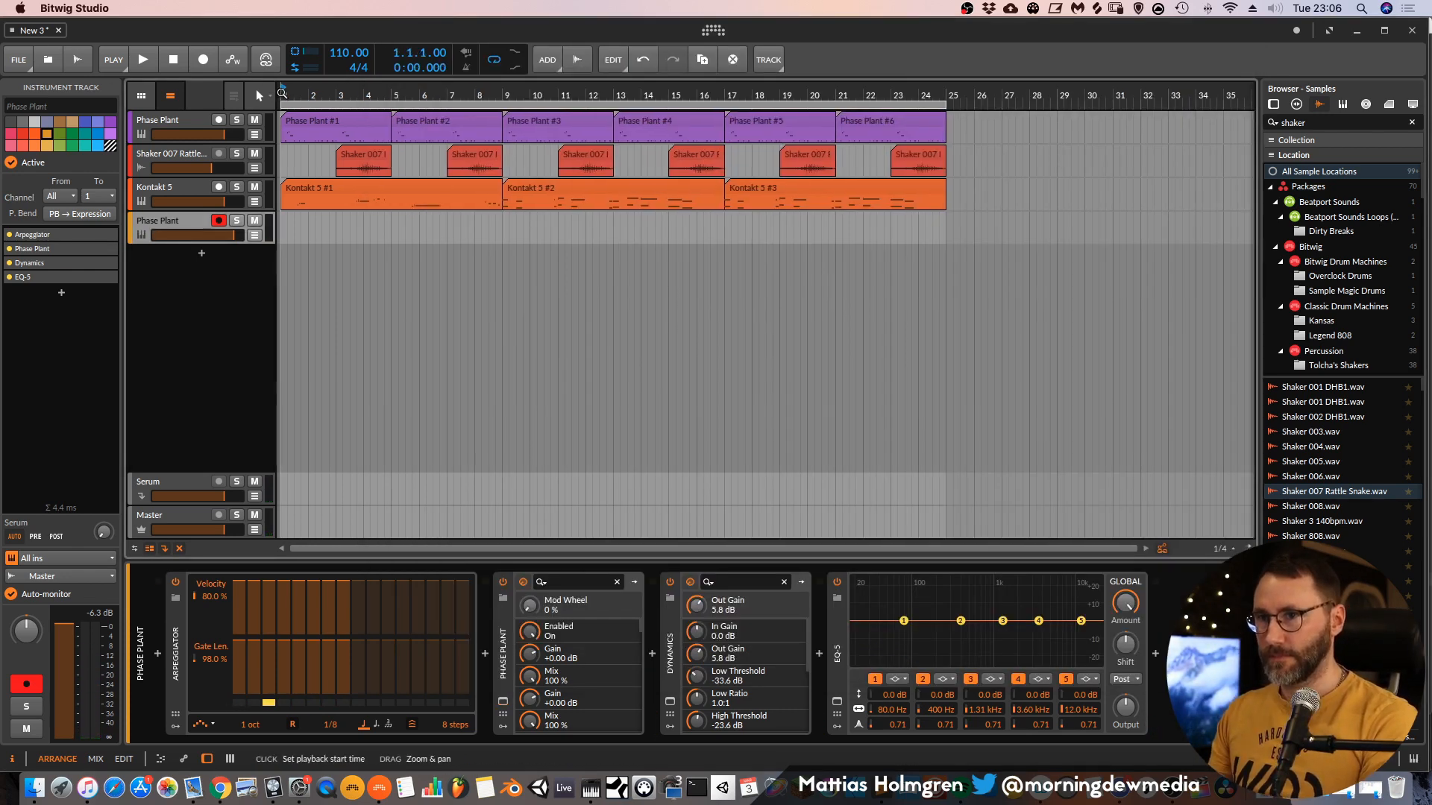
drag(496, 95, 754, 94)
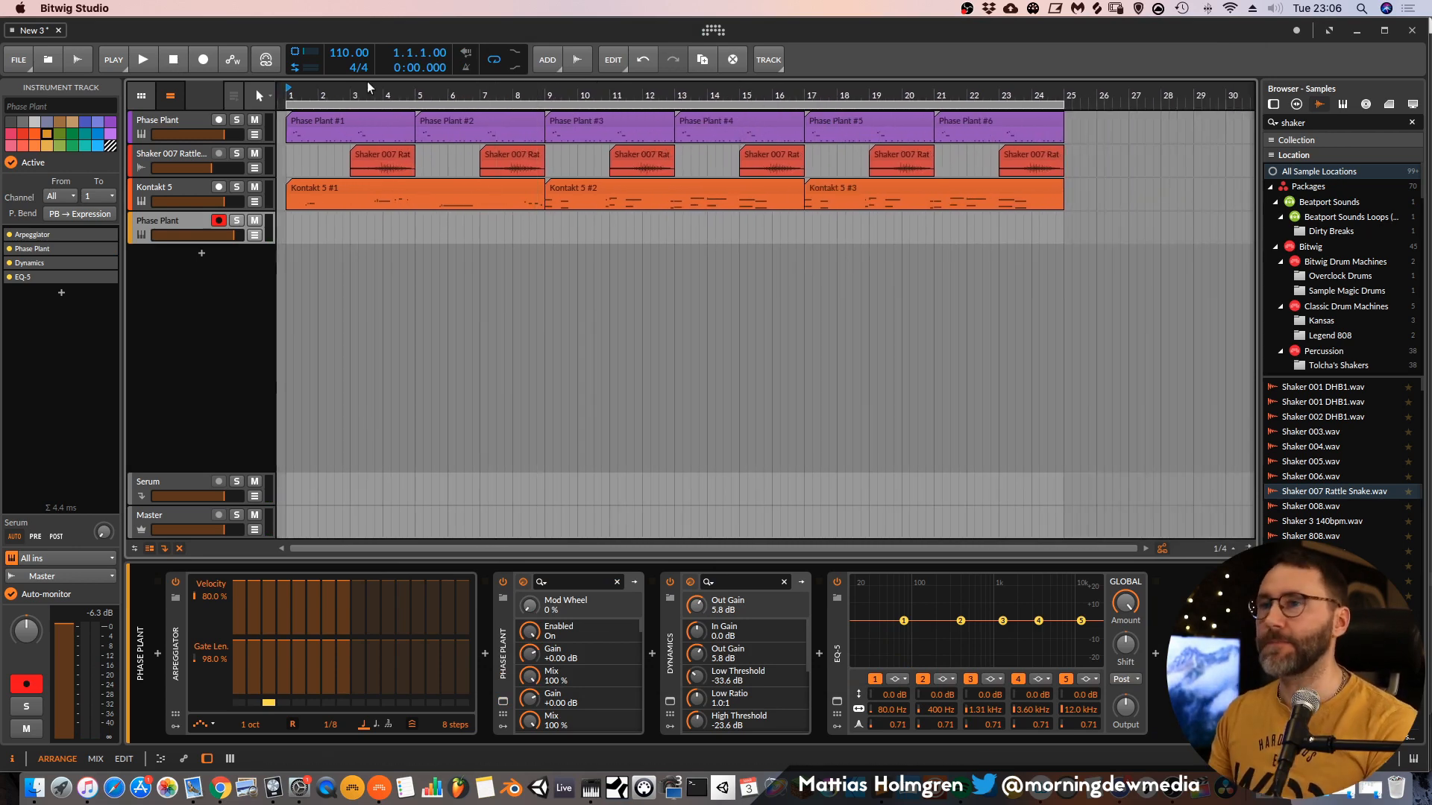
click(172, 61)
click(145, 60)
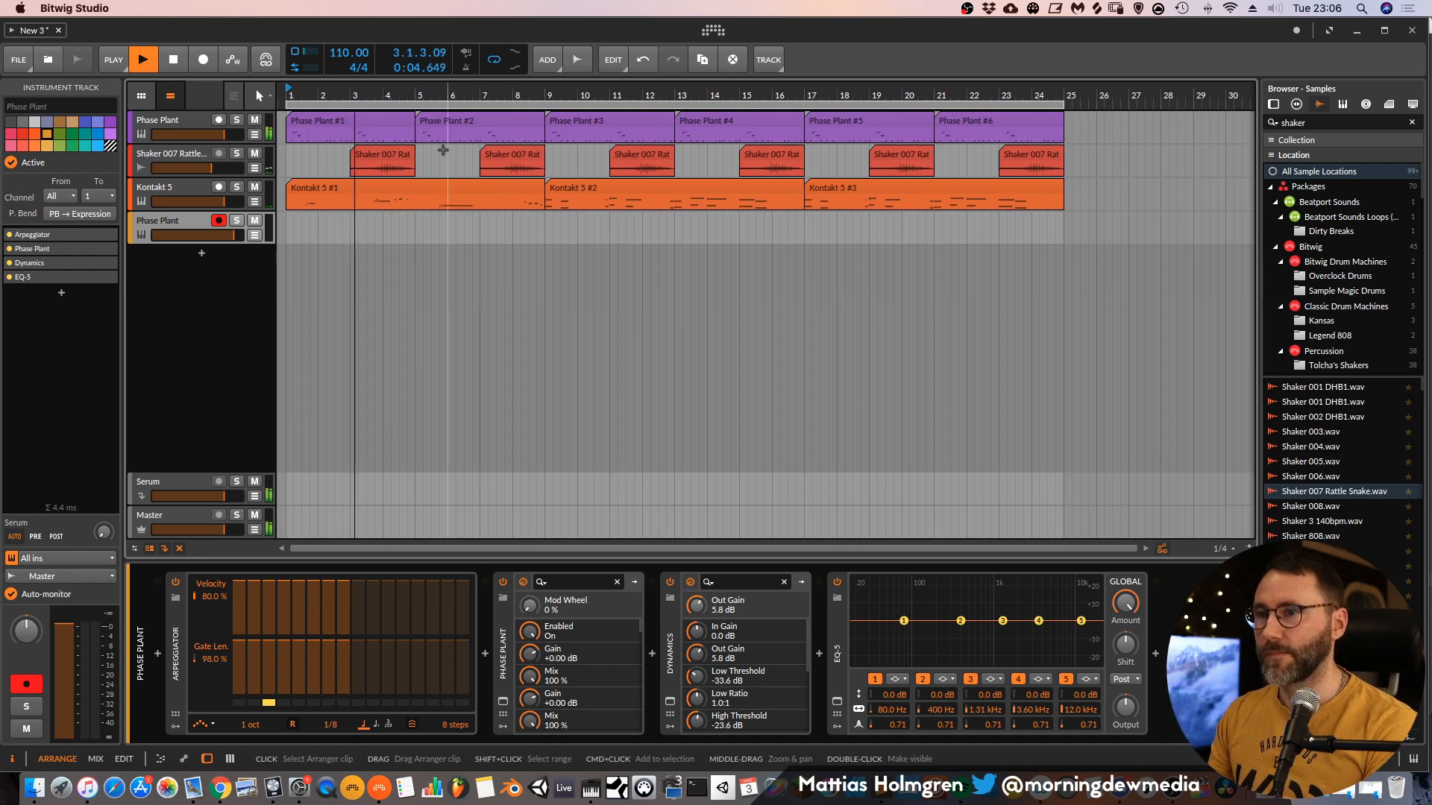
Insert the ValhallaRoom reverb on the Shaker 007 Rattle Snake track.
click(202, 157)
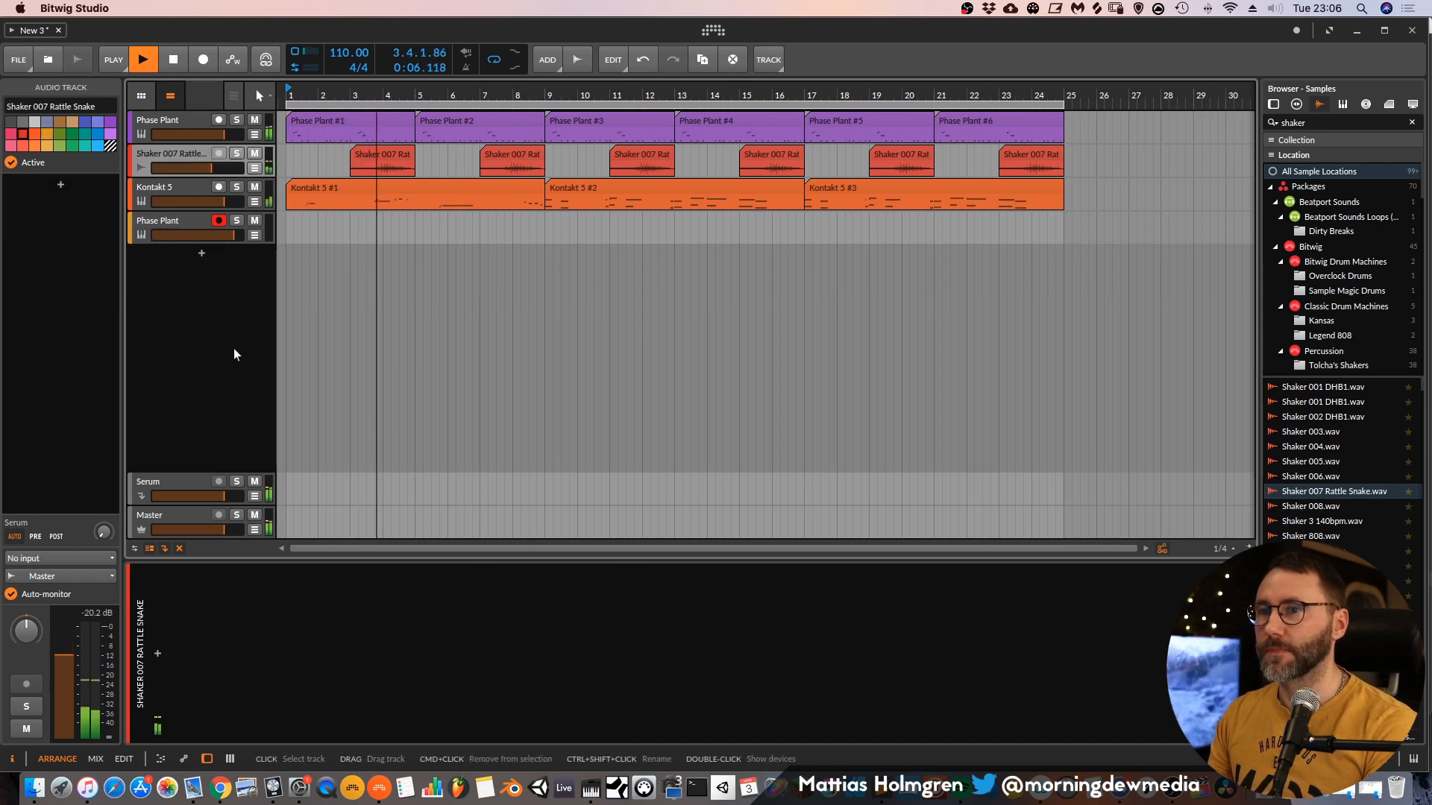
click(158, 654)
click(199, 393)
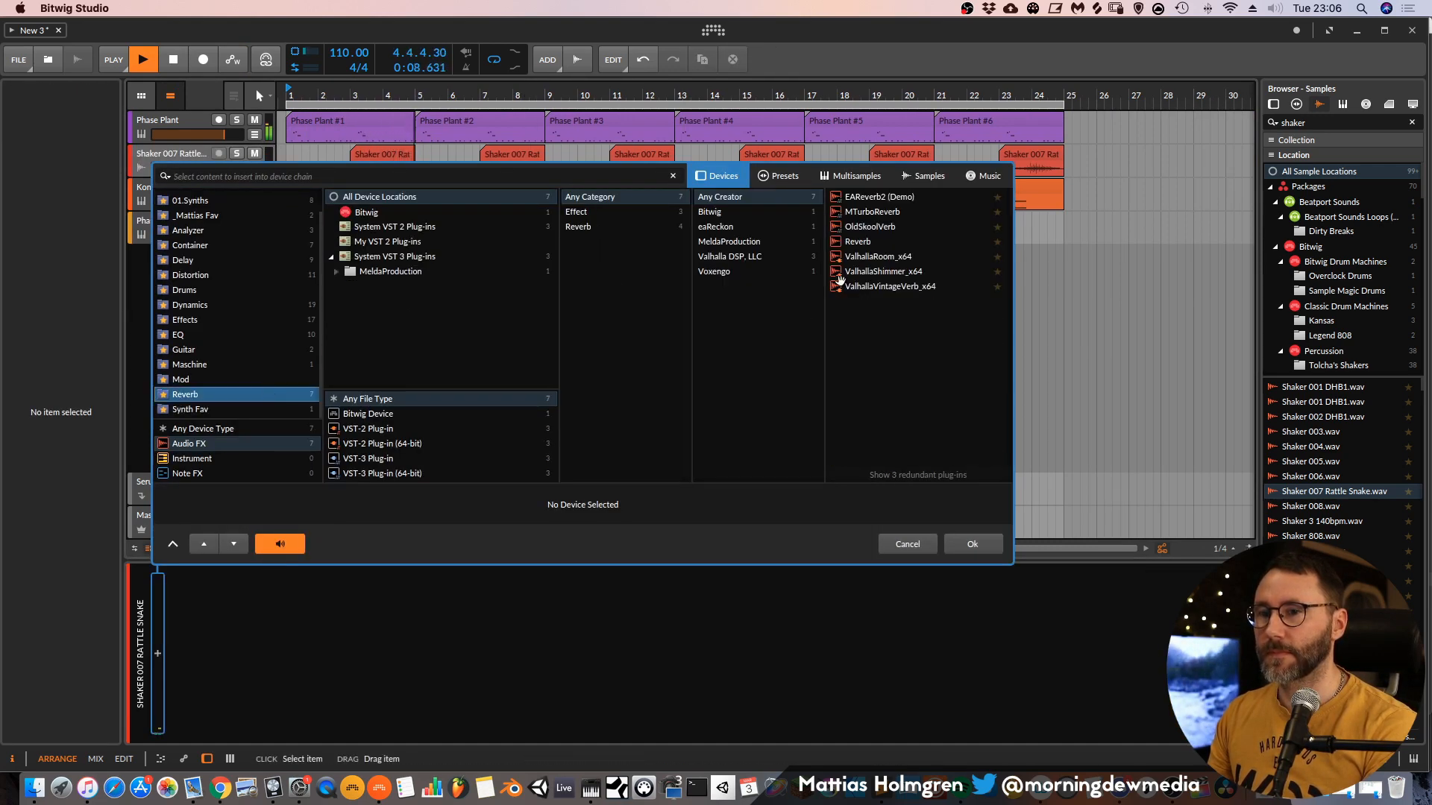
double_click(877, 256)
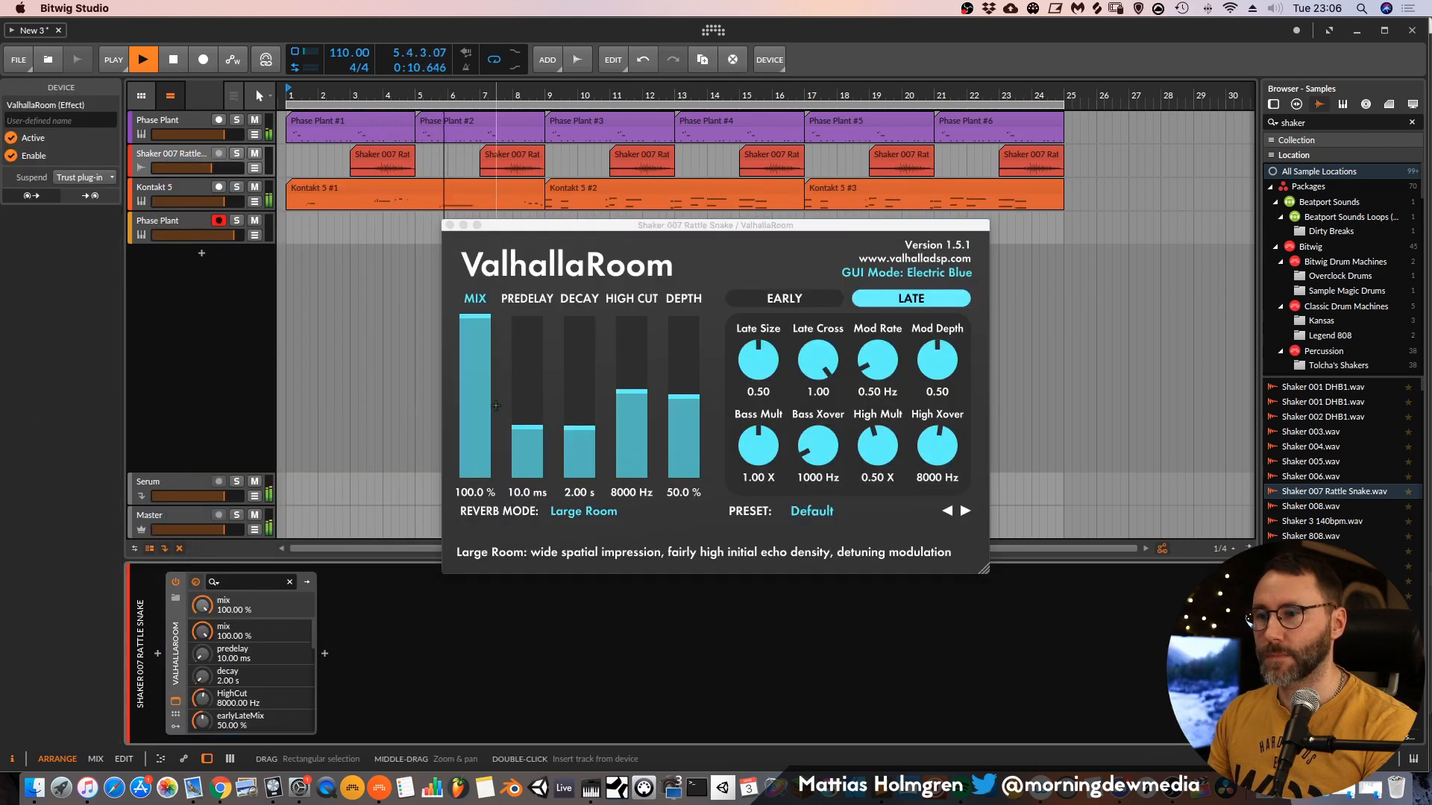
Set ValhallaRoom's mix to 27.6 %, predelay to 3.3 ms and decay to 1.13 s, and close its window.
click(483, 429)
drag(484, 447, 582, 437)
click(481, 434)
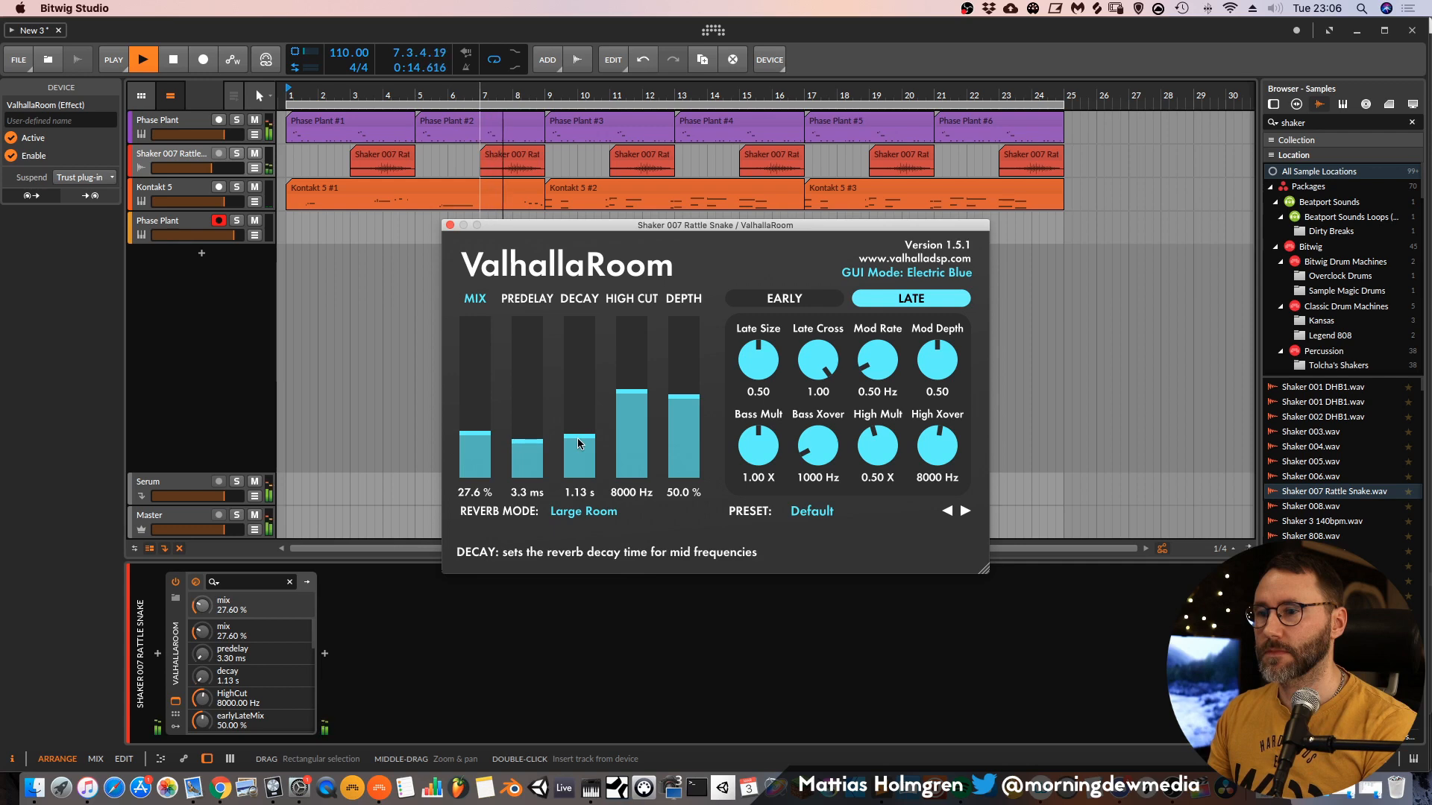
click(448, 225)
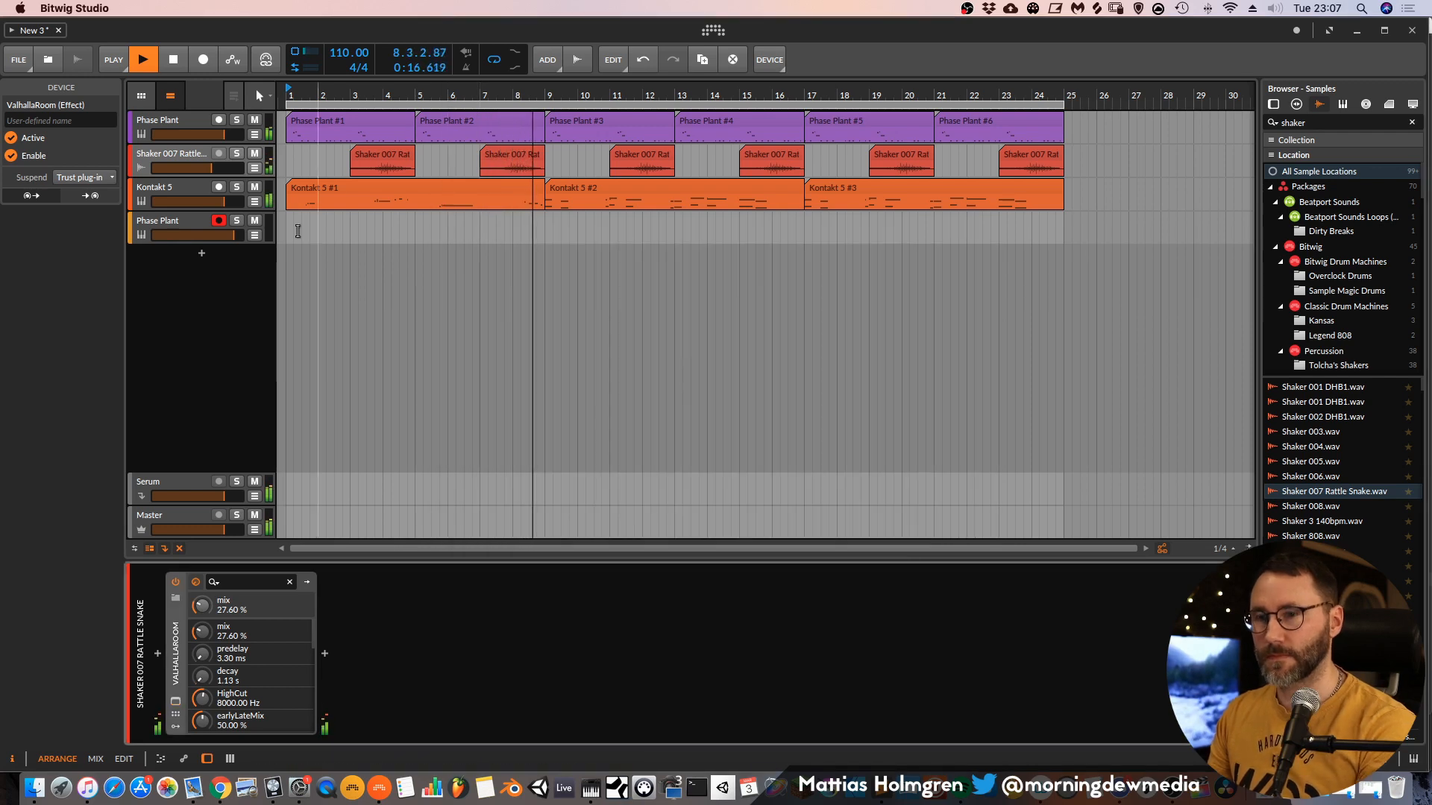
Adjust the output gain of the EQ-5 on the armed Phase Plant track.
click(195, 215)
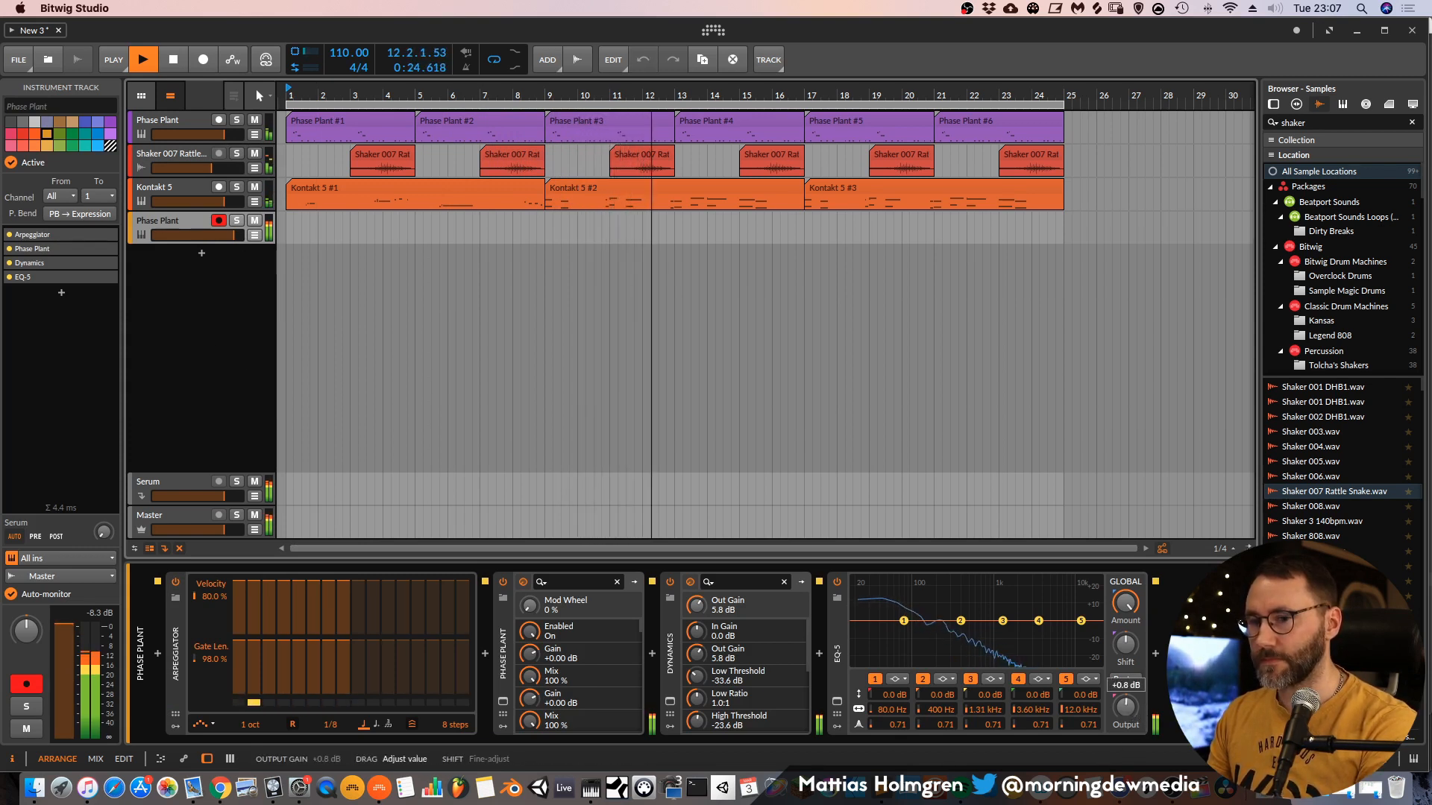
drag(1125, 710, 1122, 708)
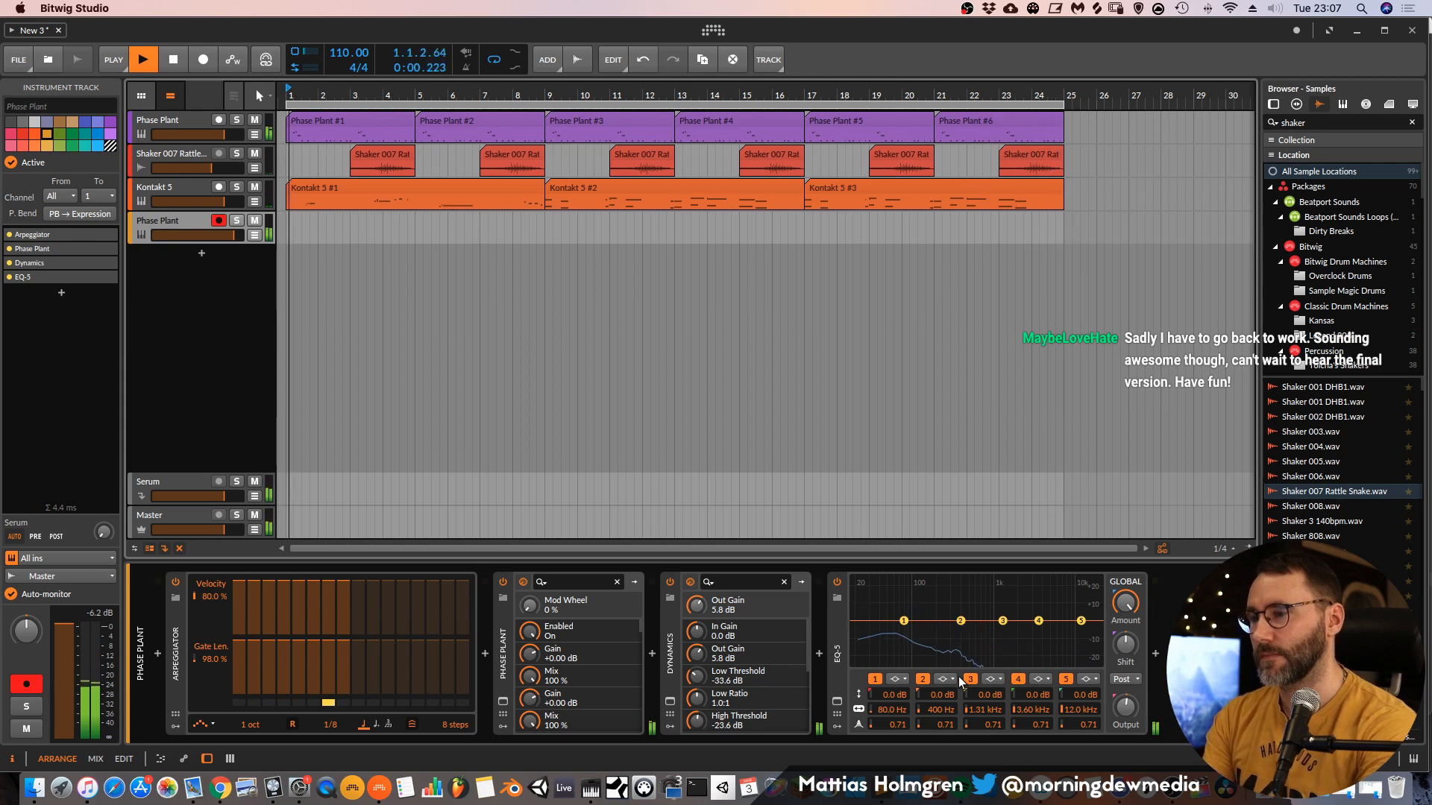
Record a bass-line take on the armed Phase Plant track, starting playback at bar 8.
click(512, 96)
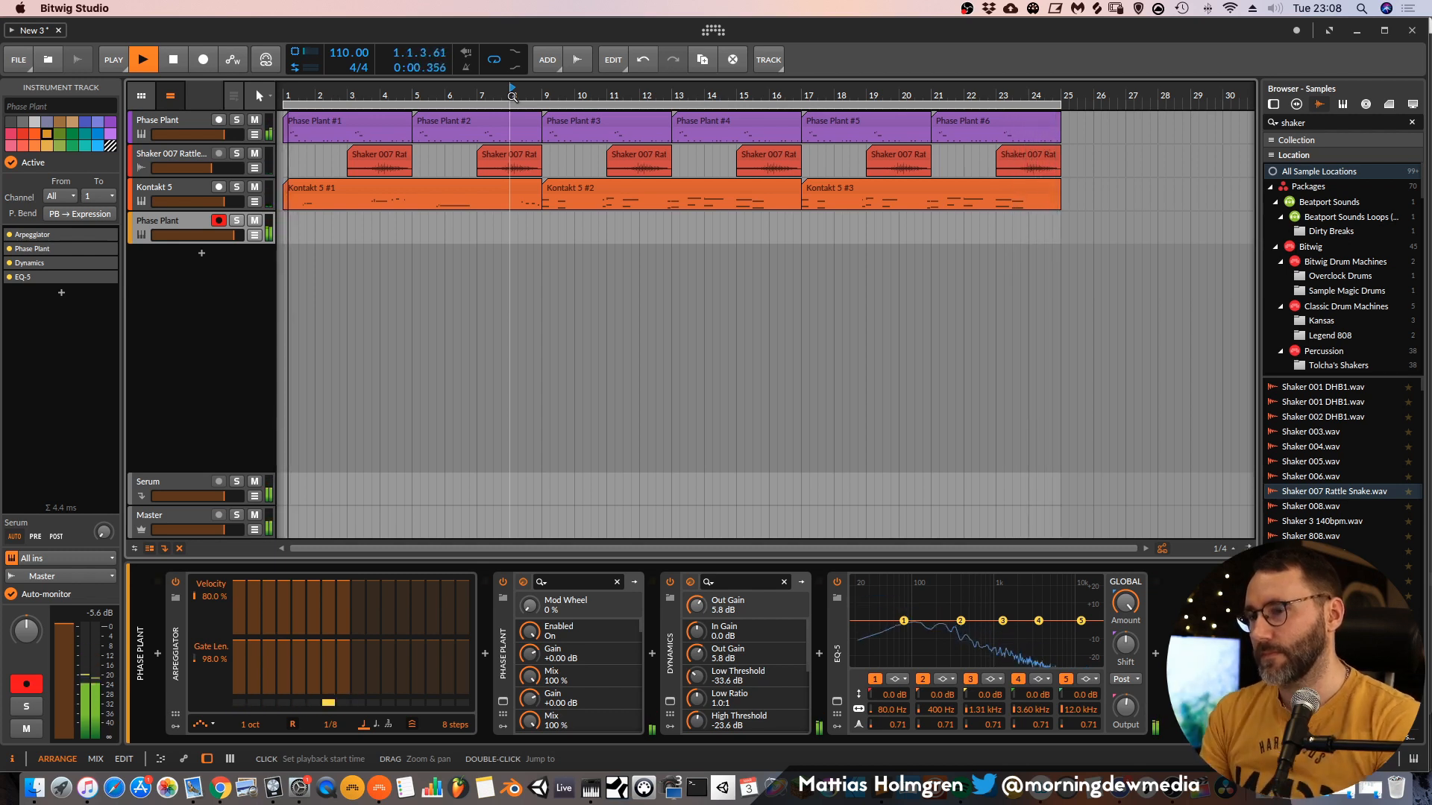
key(space)
key(space)
click(200, 58)
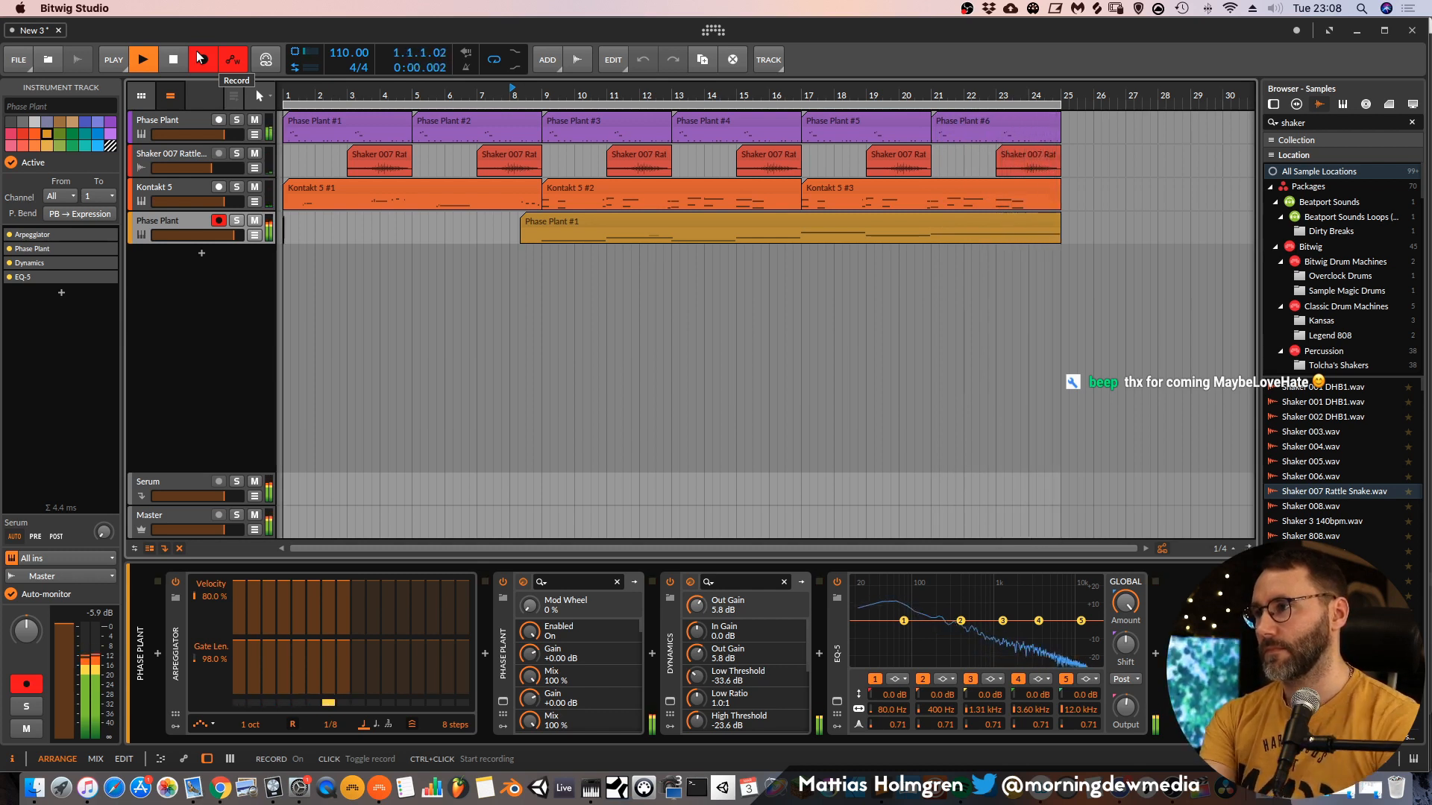
key(space)
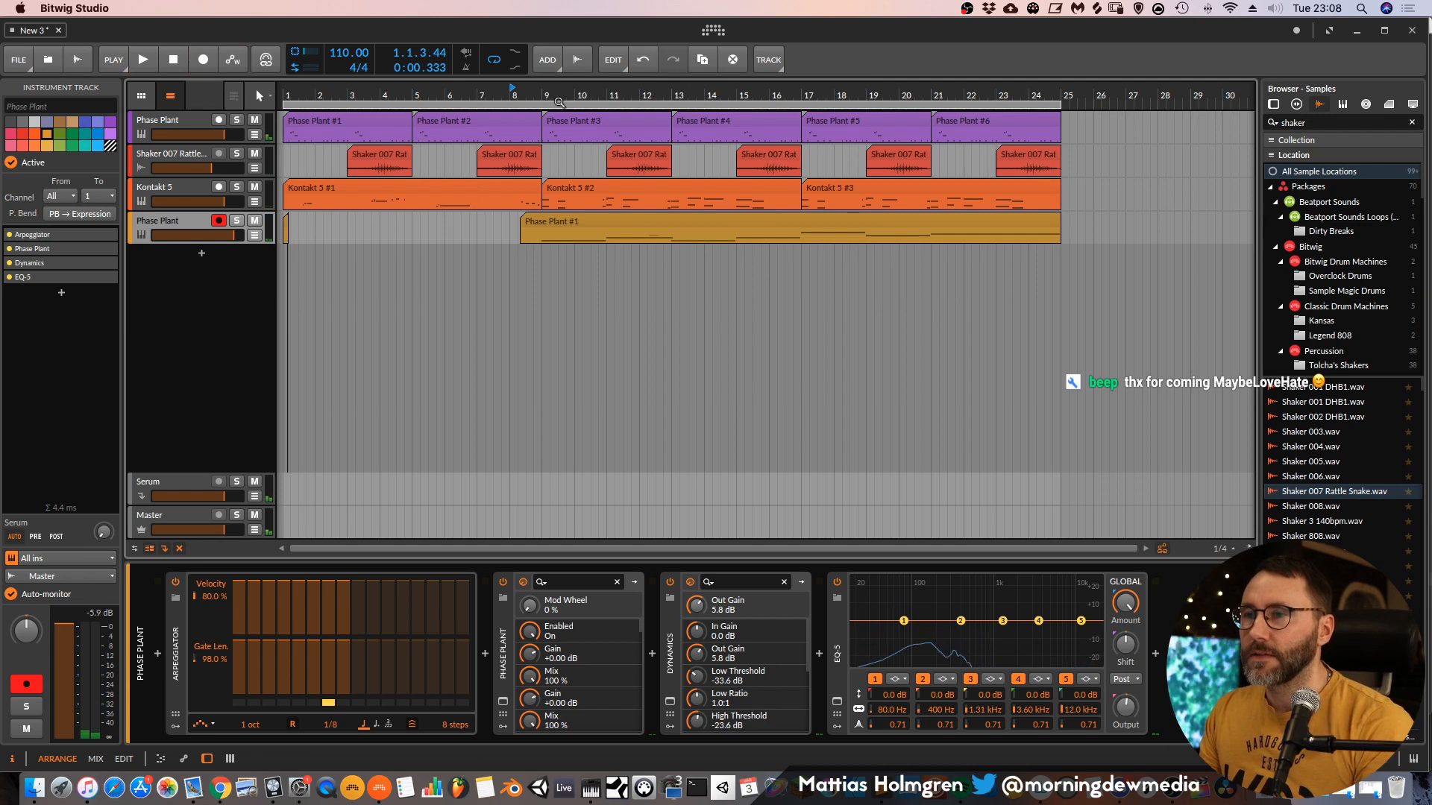
Open the recorded clip in the note editor and play it back with all its notes selected.
click(624, 221)
double_click(624, 221)
drag(930, 544, 788, 564)
drag(613, 634, 560, 610)
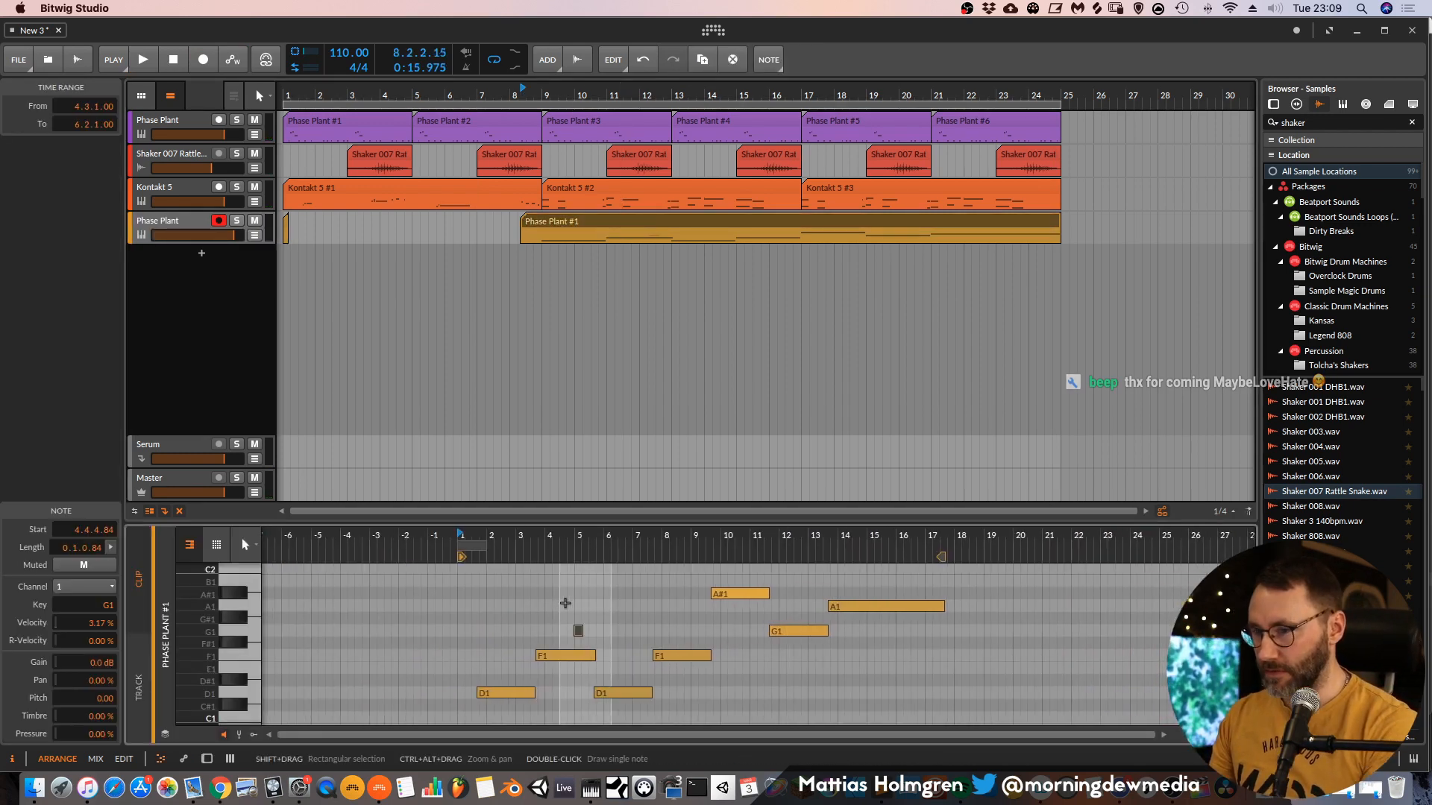
key(ctrl+a)
key(space)
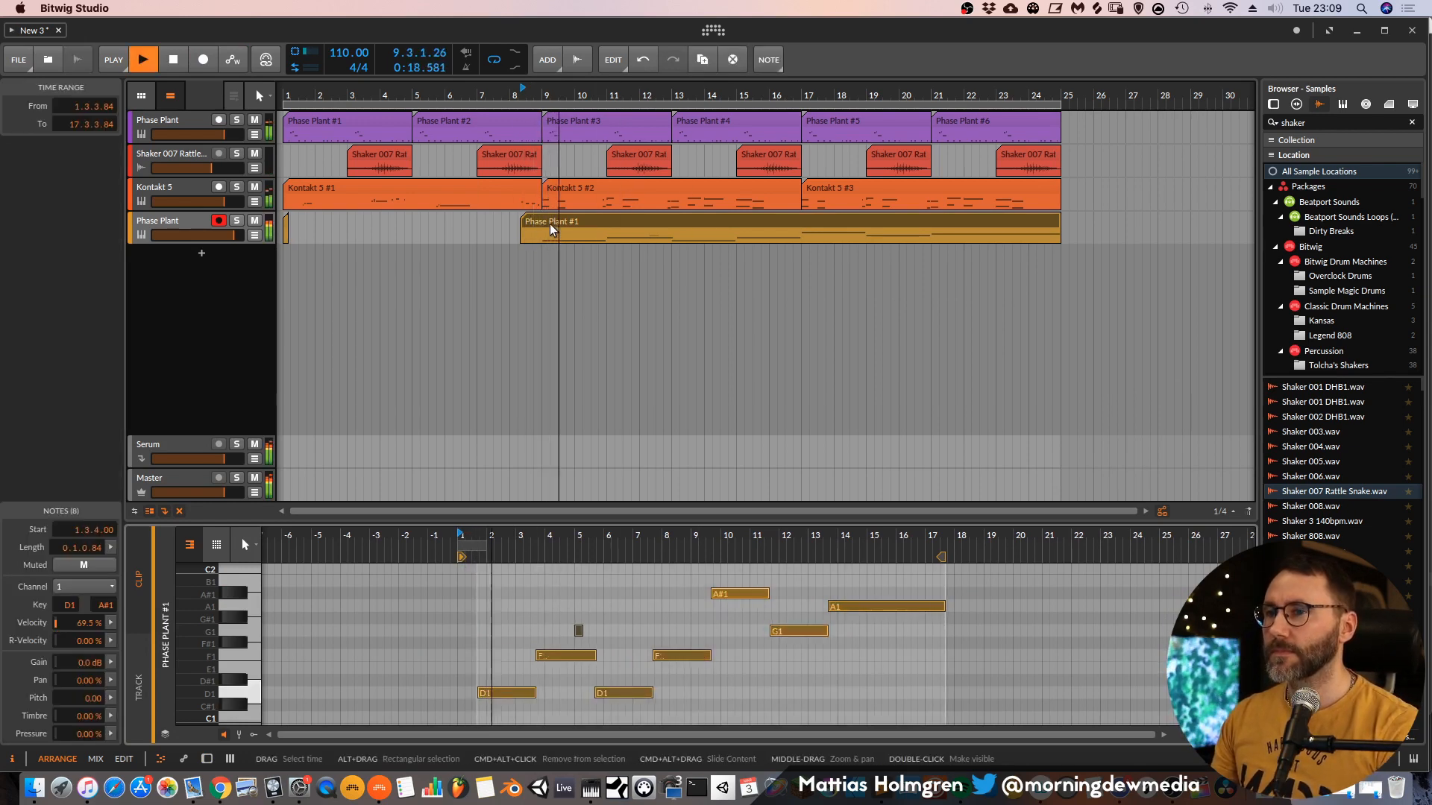
drag(564, 544, 657, 523)
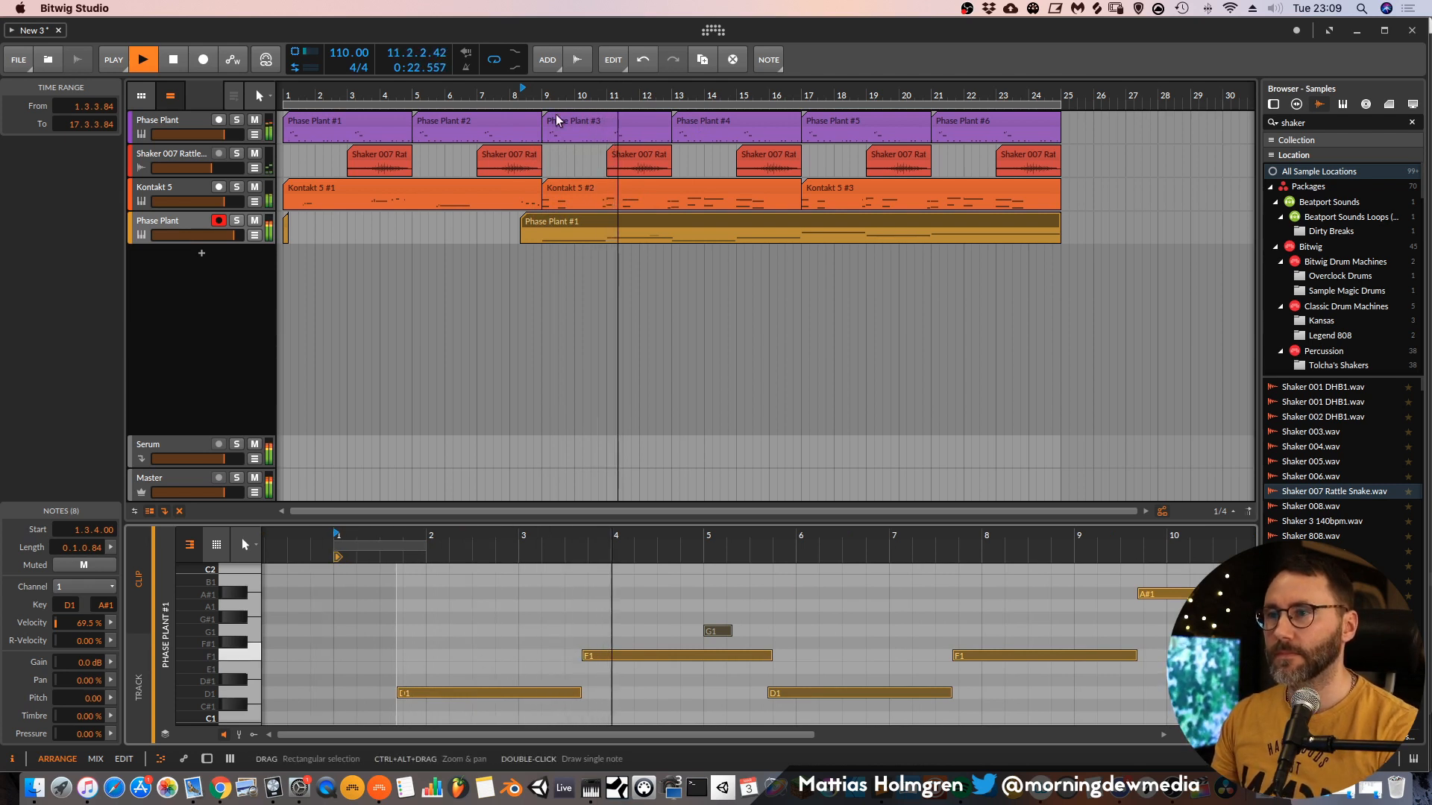
key(space)
click(340, 522)
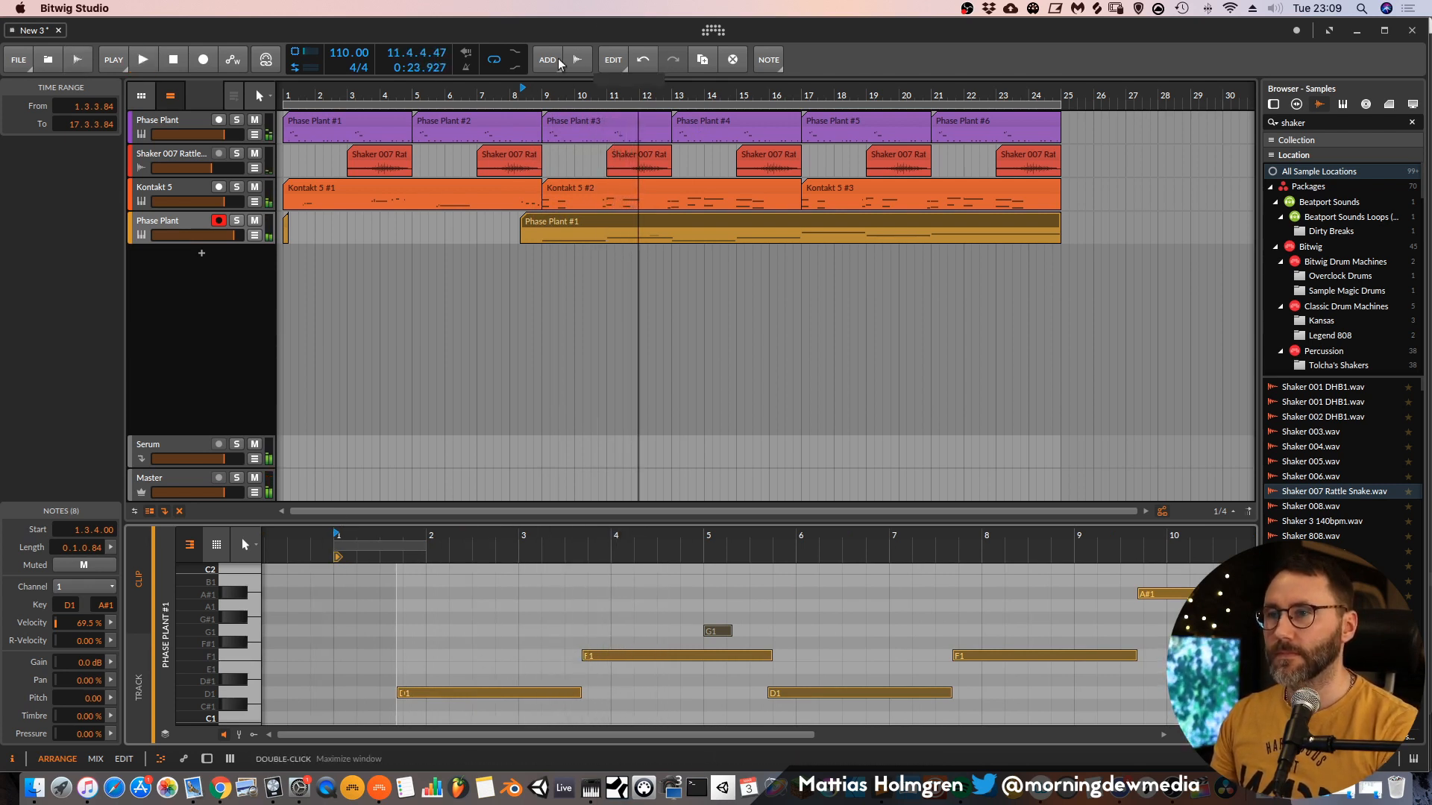
Extend the recorded clip's start back to bar 8 and remove the short leftover clip at bar 1.
drag(523, 222, 512, 221)
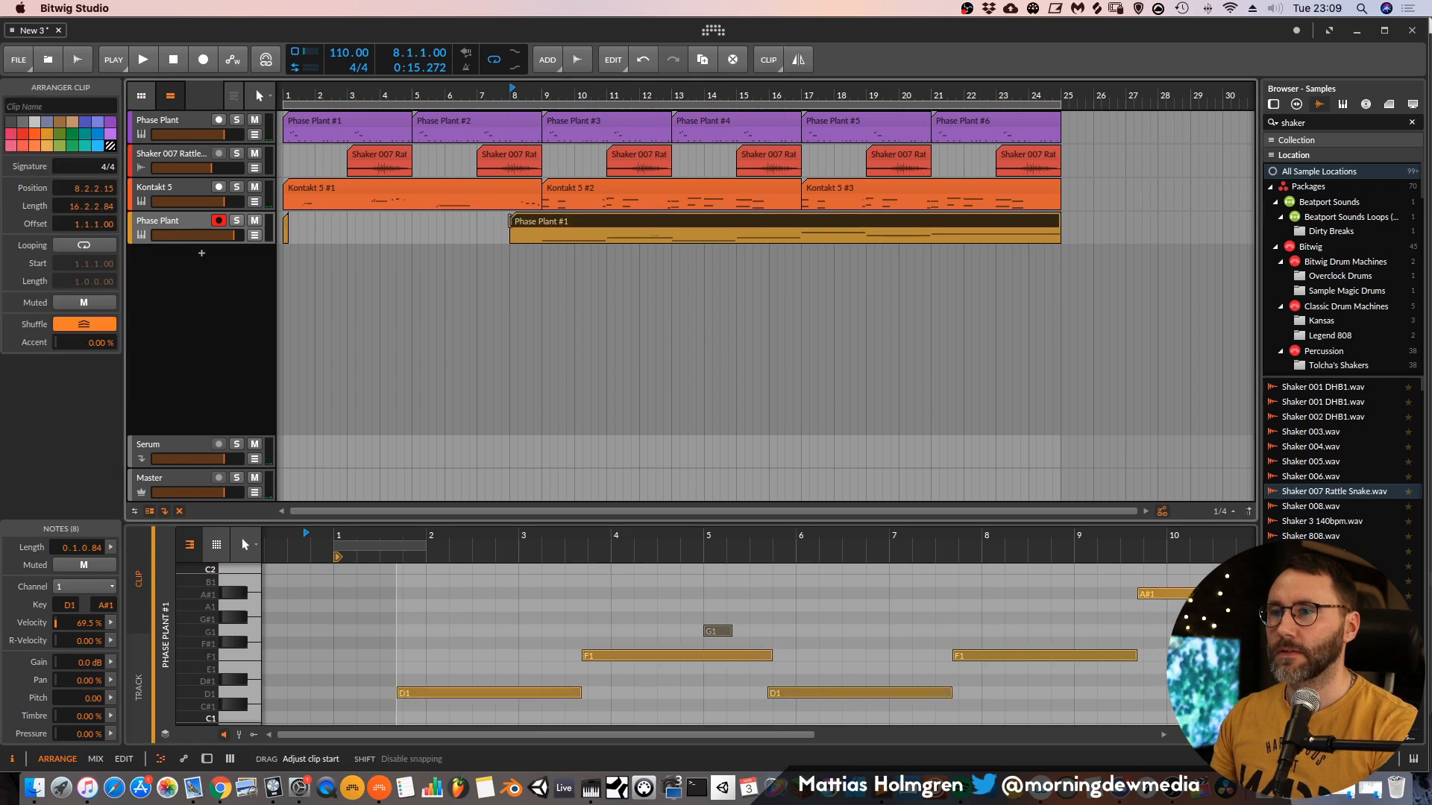
drag(342, 224, 287, 221)
key(ctrl+z)
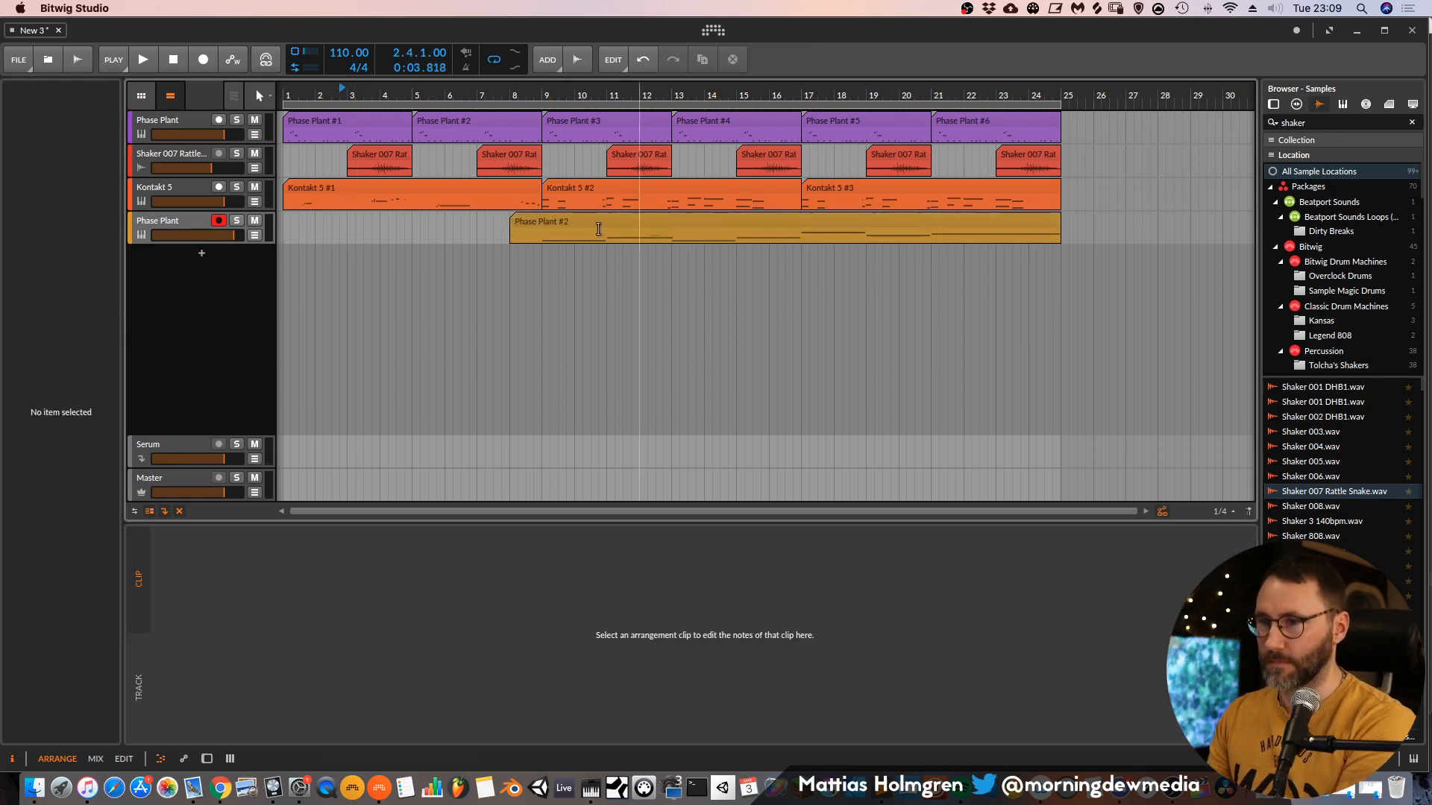
Align the recorded clip to start at 8.1.1.00 and shift all its notes so the first begins at 2.1.1.00.
click(558, 225)
drag(557, 536, 574, 511)
drag(433, 556, 445, 562)
click(543, 226)
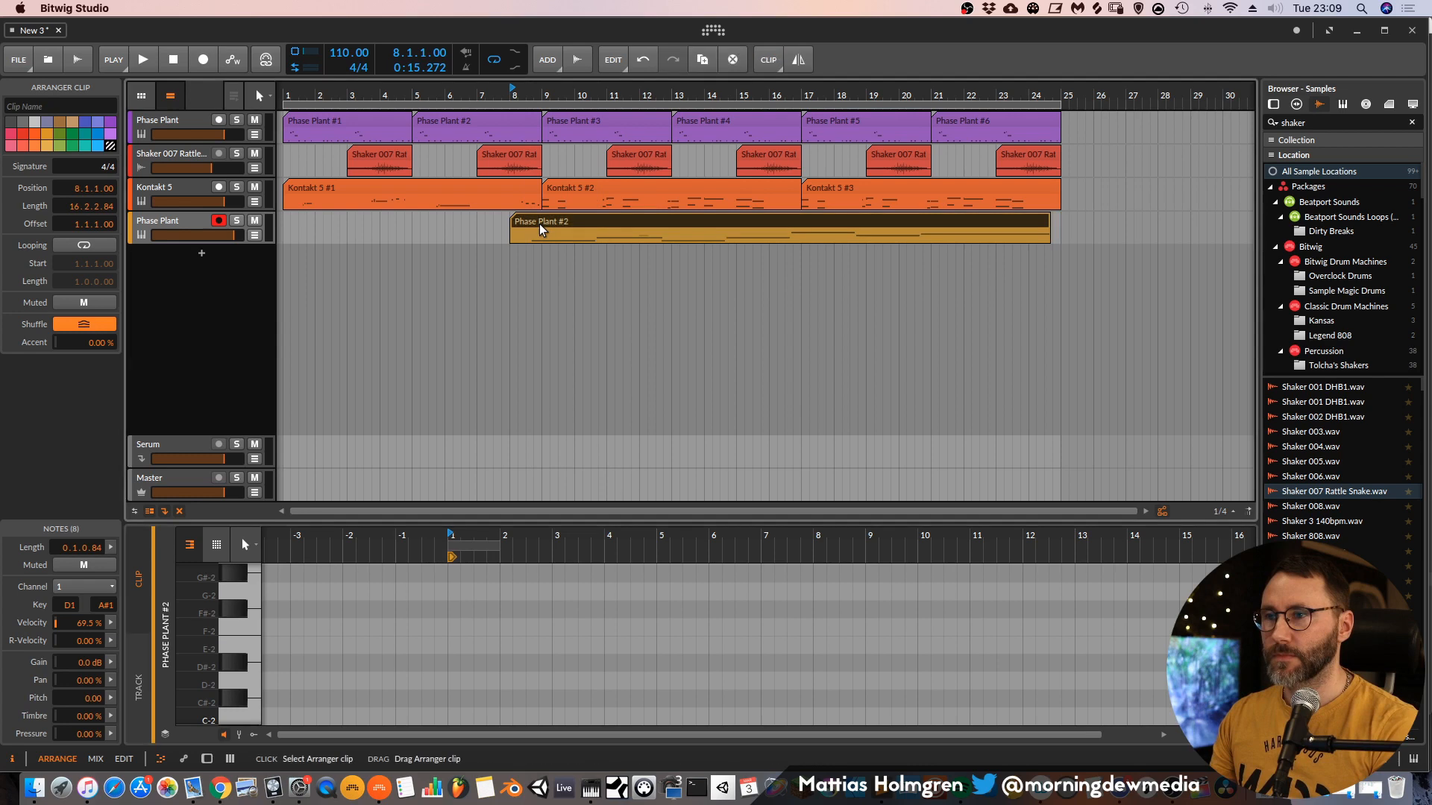
key(super+a)
drag(333, 696, 358, 691)
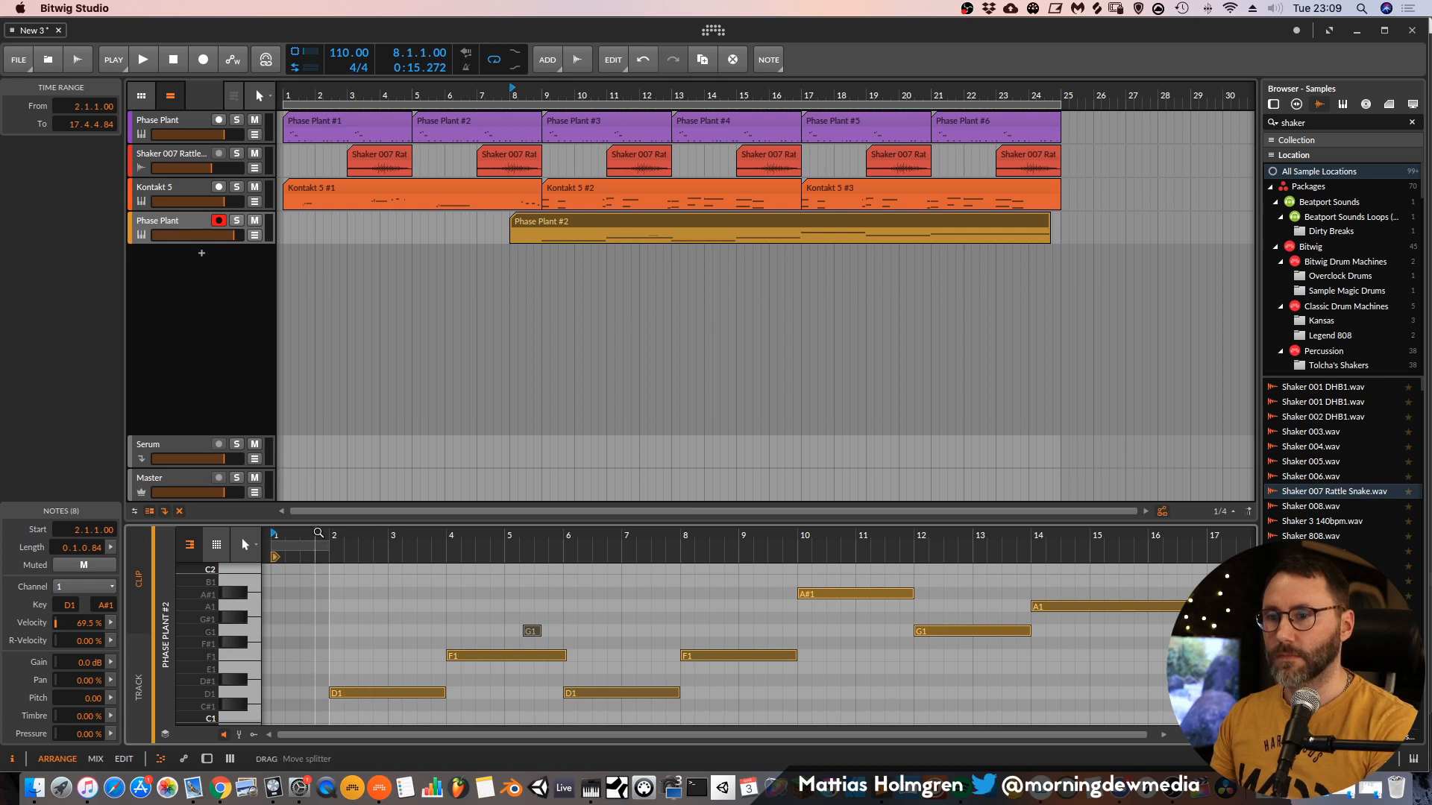
Trim the bass clip's start to 9.1.1.00 and delete the stray short G1 note near bar 5 of the clip.
double_click(316, 538)
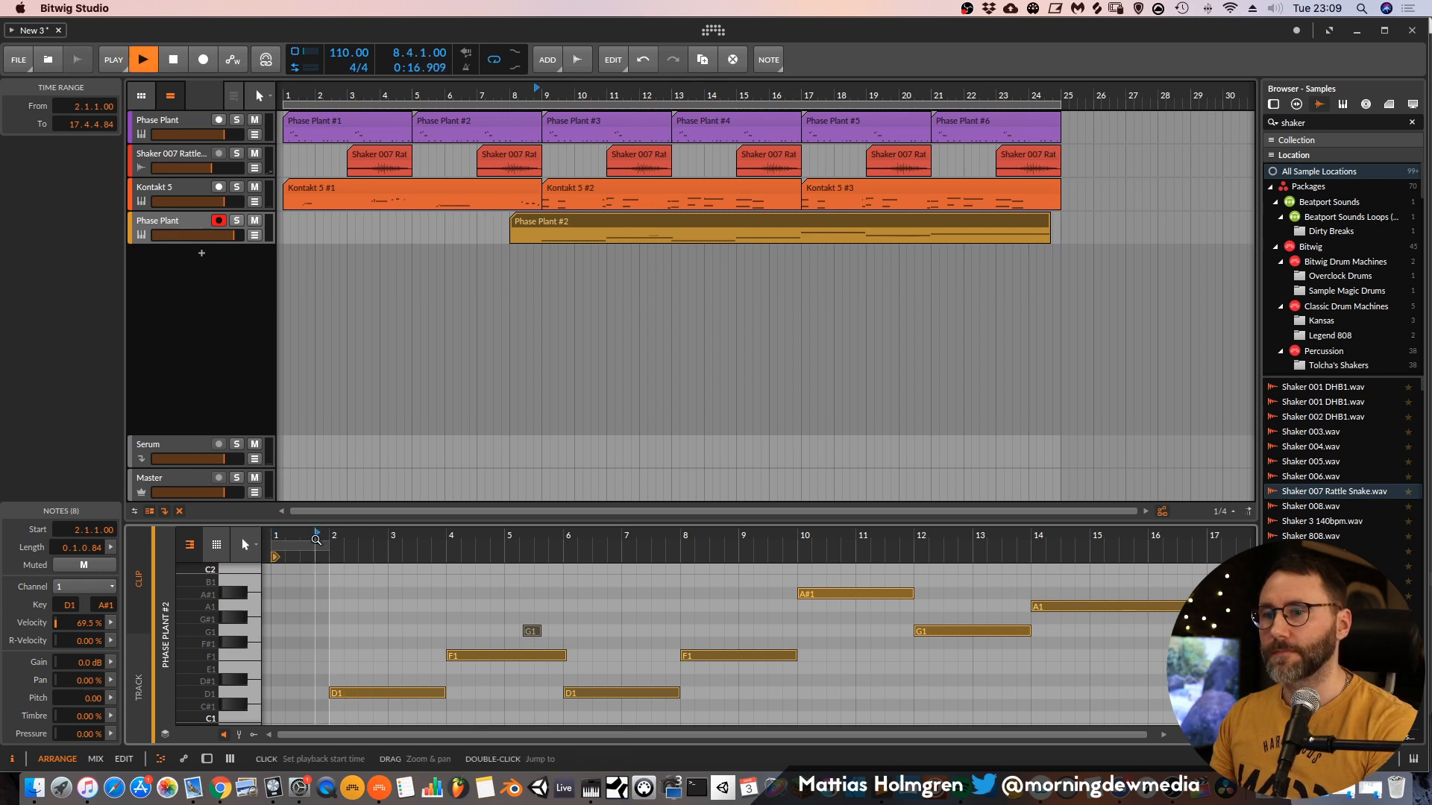
click(513, 223)
drag(512, 222, 544, 223)
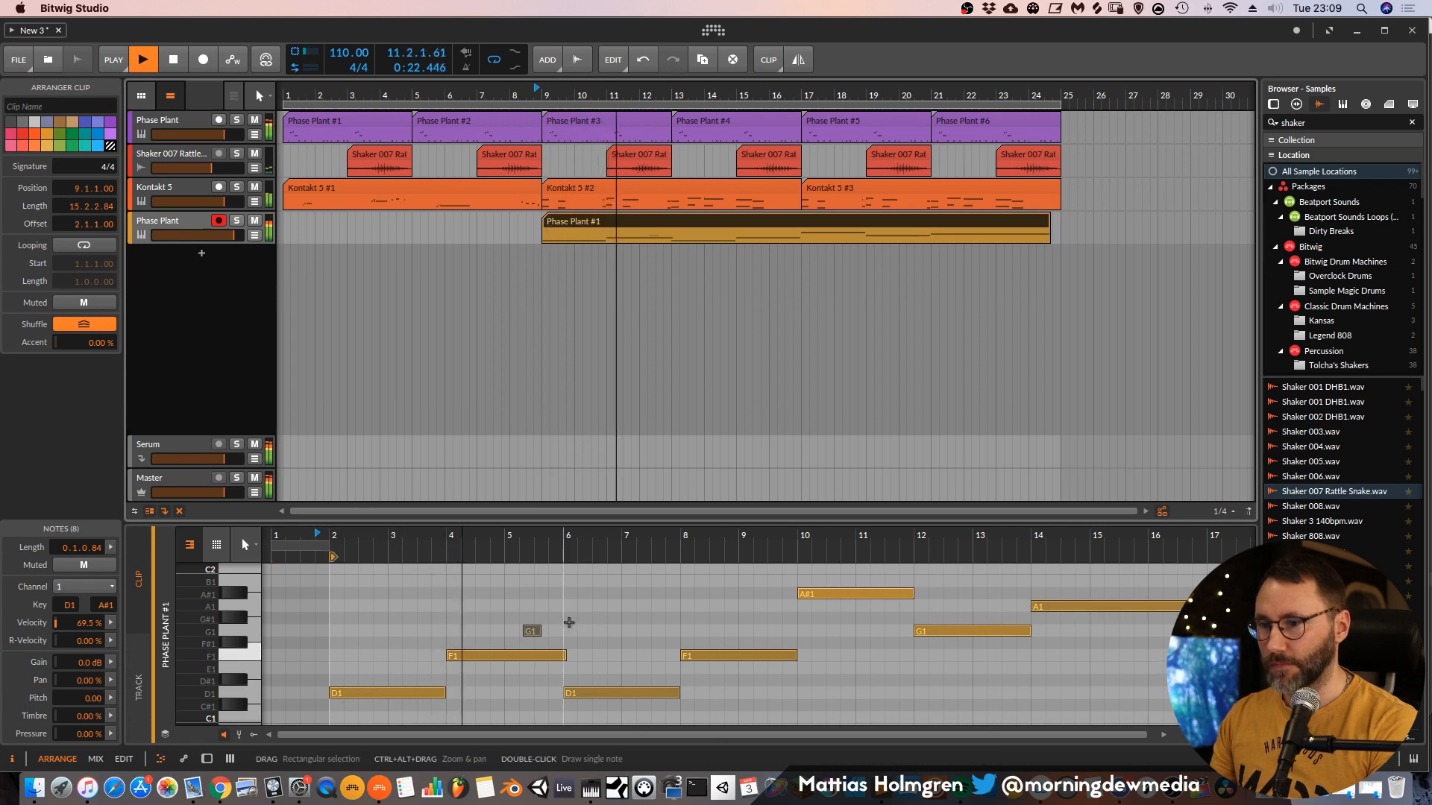
drag(566, 632, 521, 607)
key(Delete)
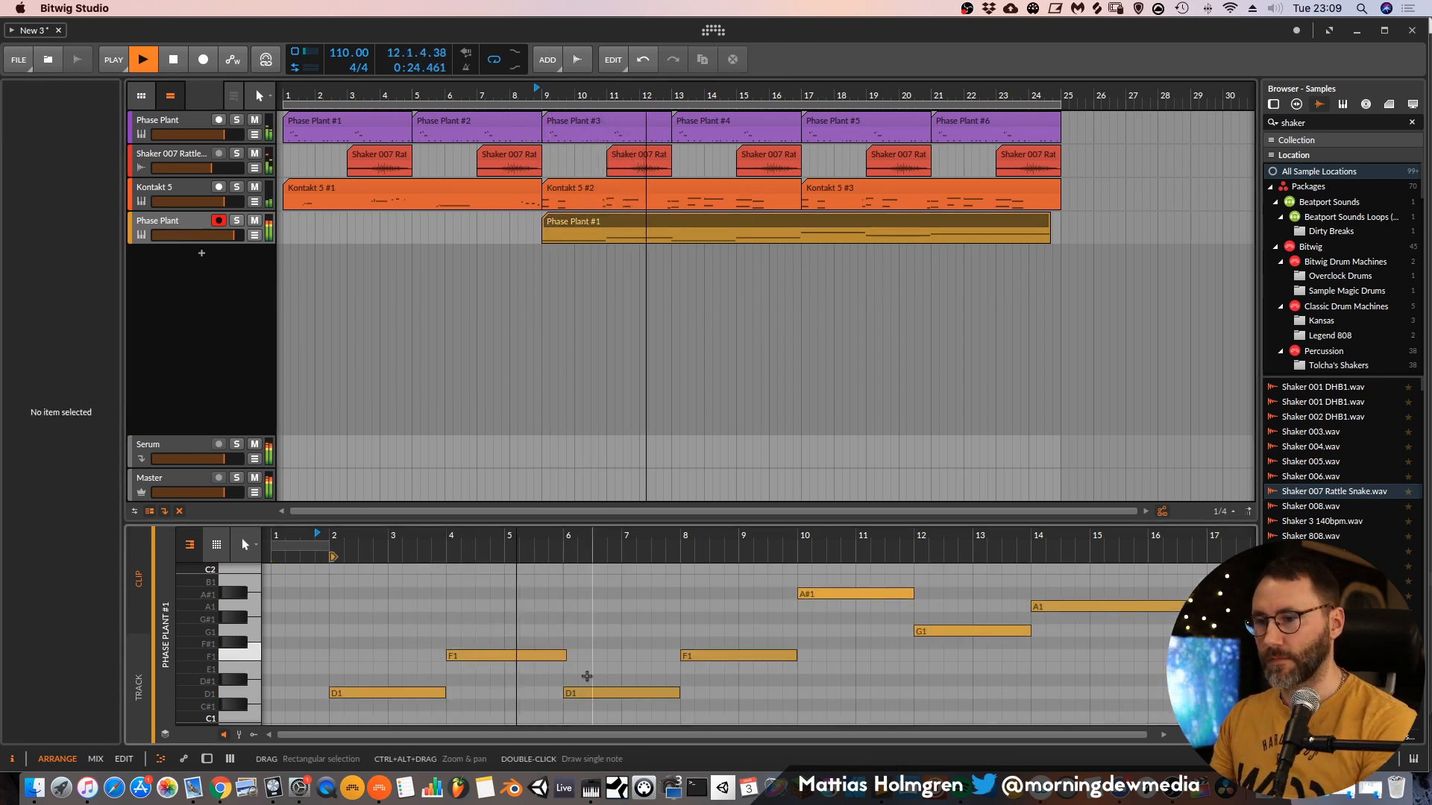
drag(737, 540, 643, 543)
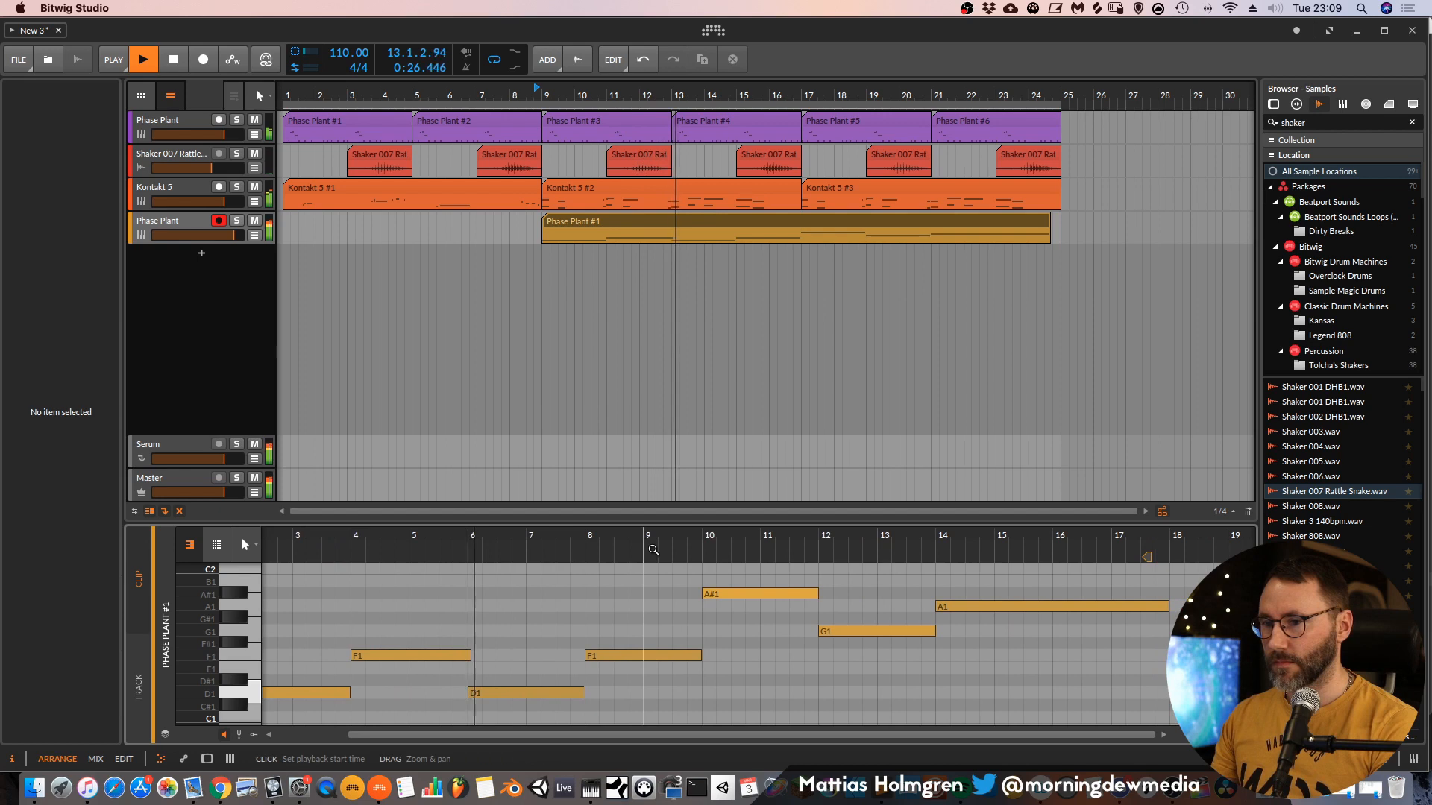
Set the bass track's Phase Plant synth to 1 voice with a glide time of 46.3 ms.
click(172, 222)
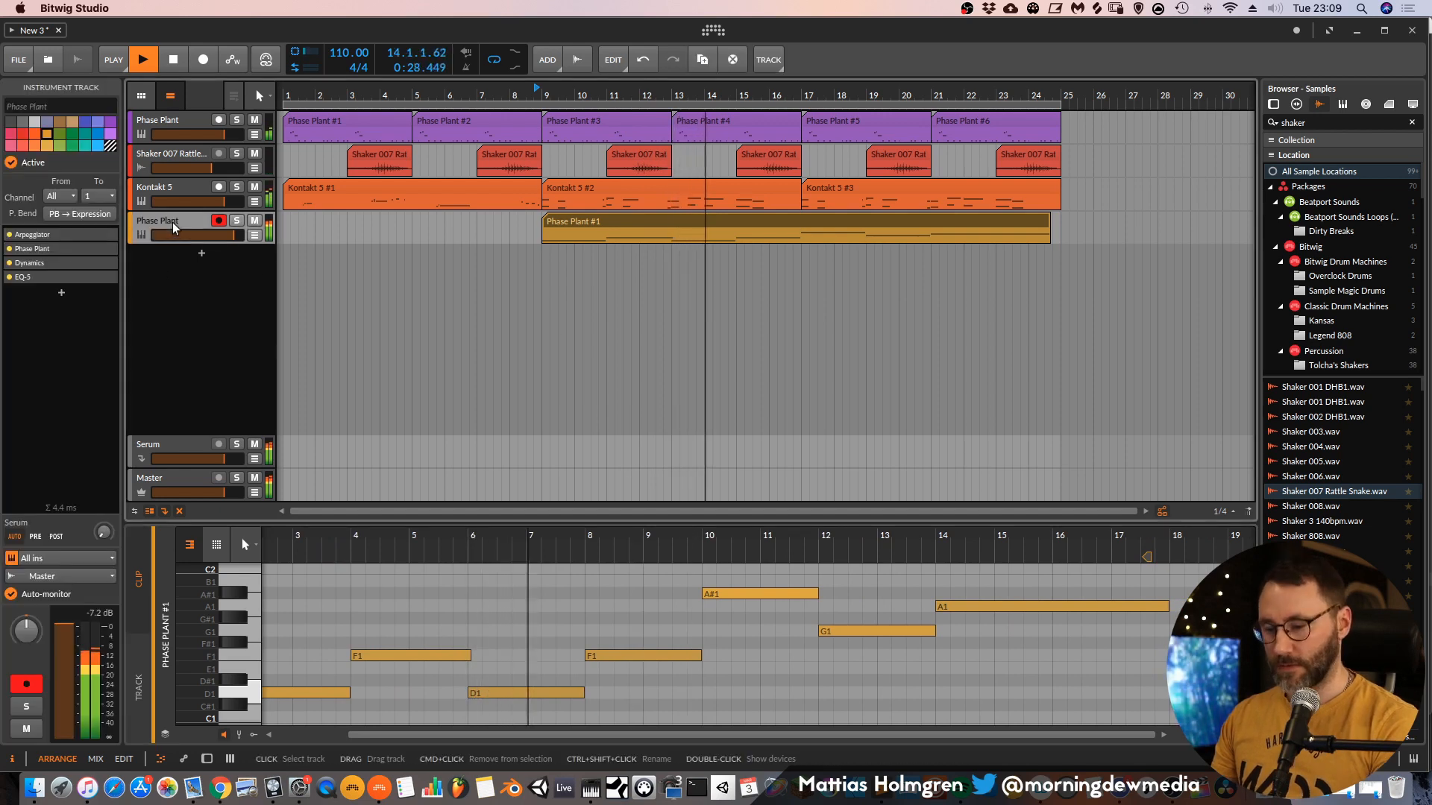
key(d)
click(503, 702)
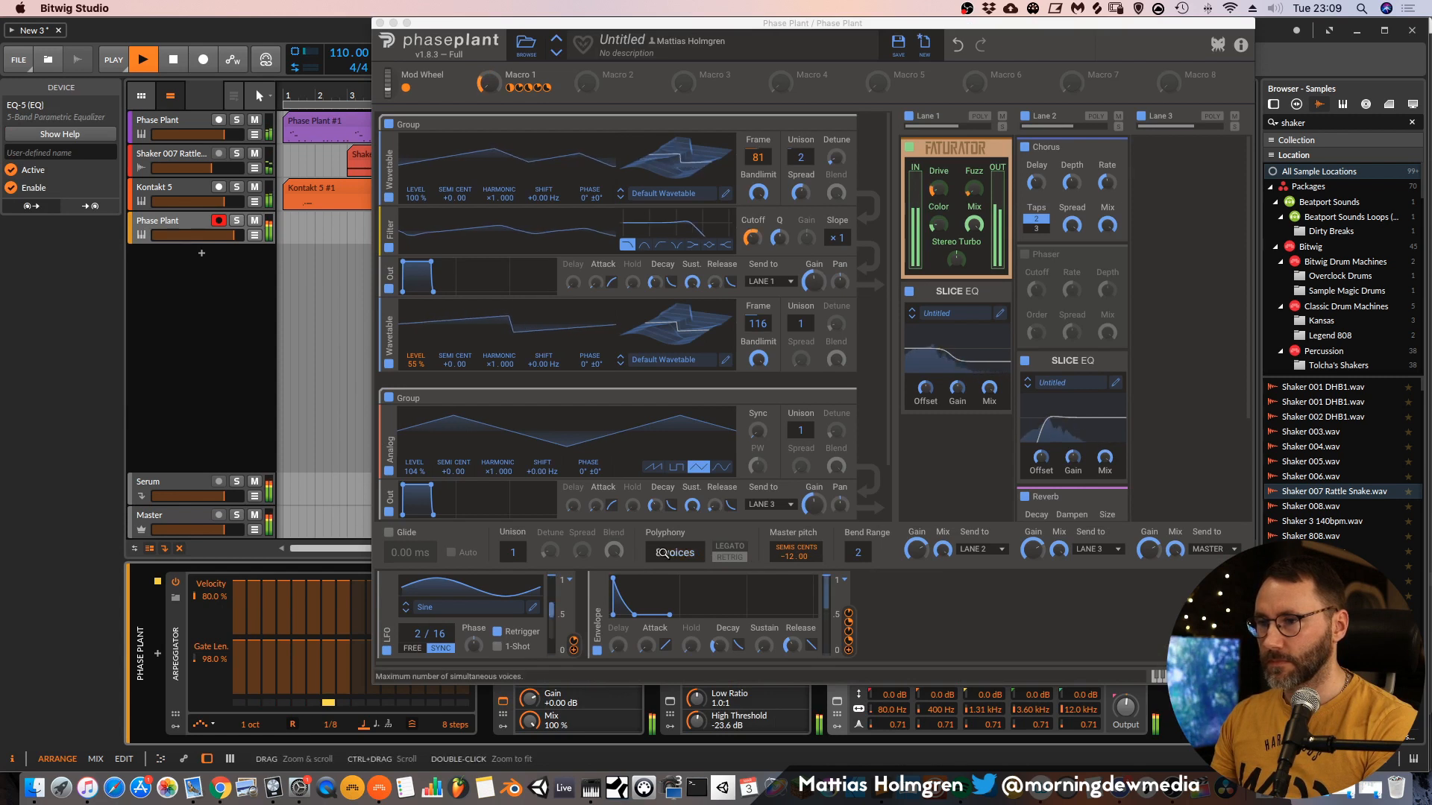
drag(678, 553, 668, 607)
drag(399, 551, 399, 541)
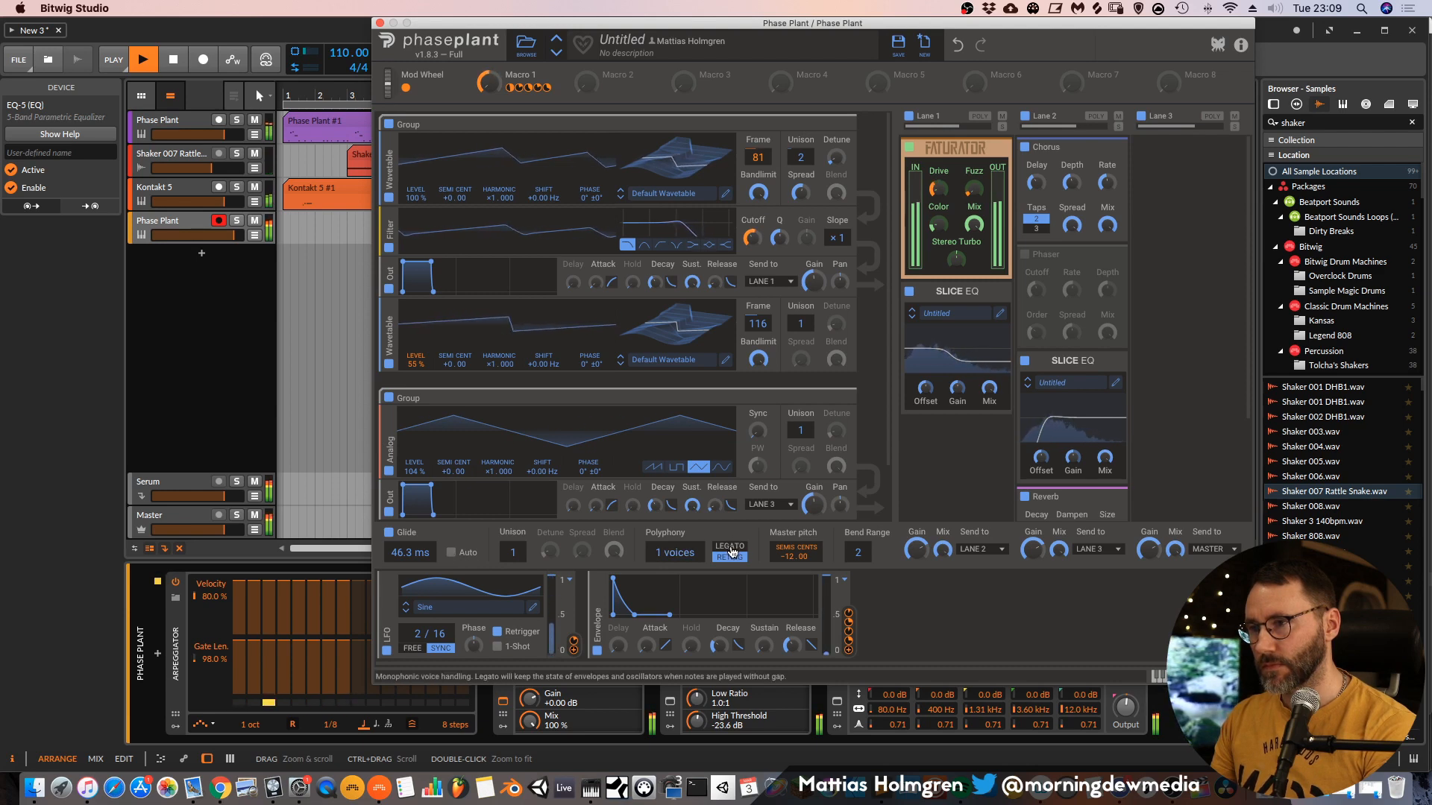
click(379, 24)
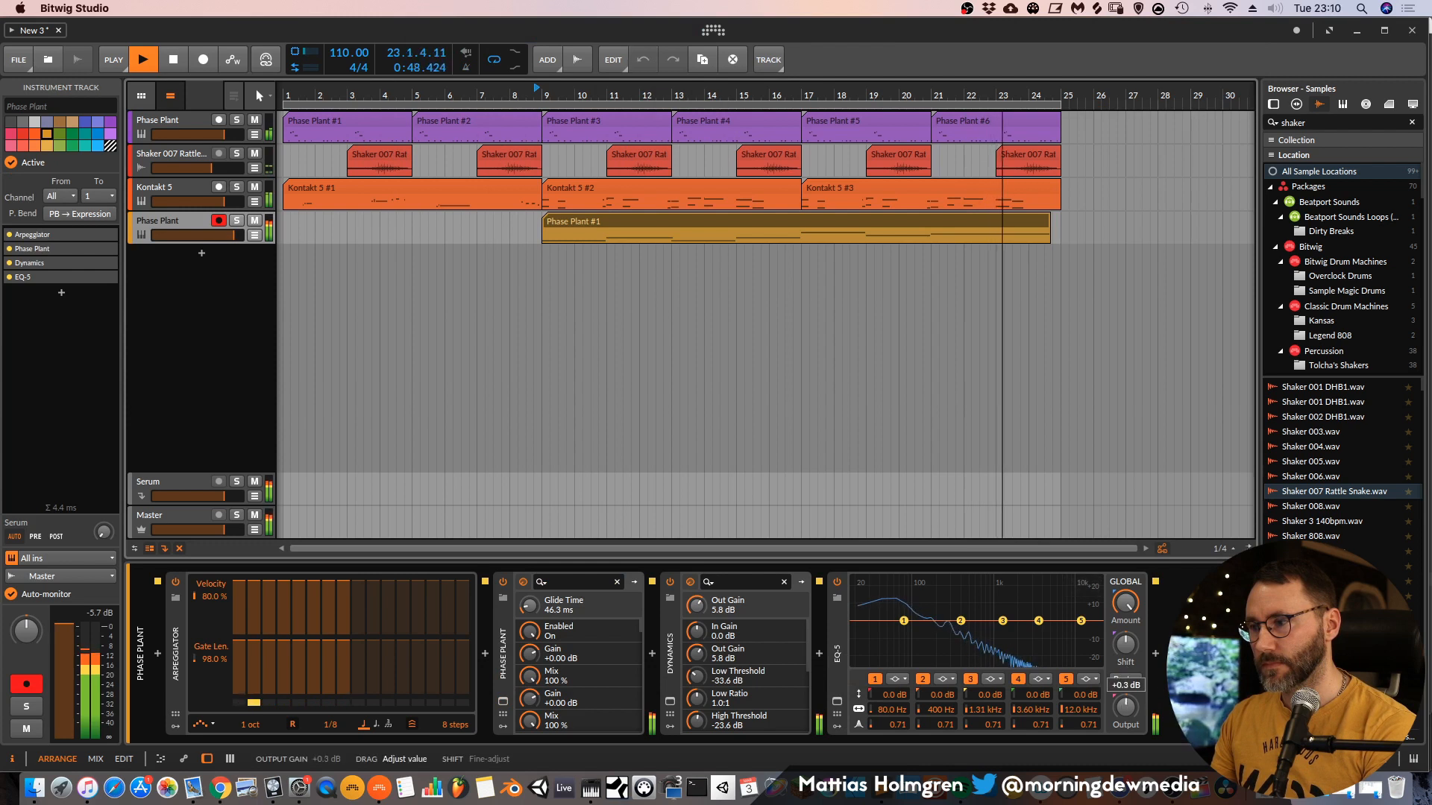
Set the bass track's Dynamics effect to a 3.3:1 downward compression ratio and a high threshold of -17.8 dB during playback.
click(671, 704)
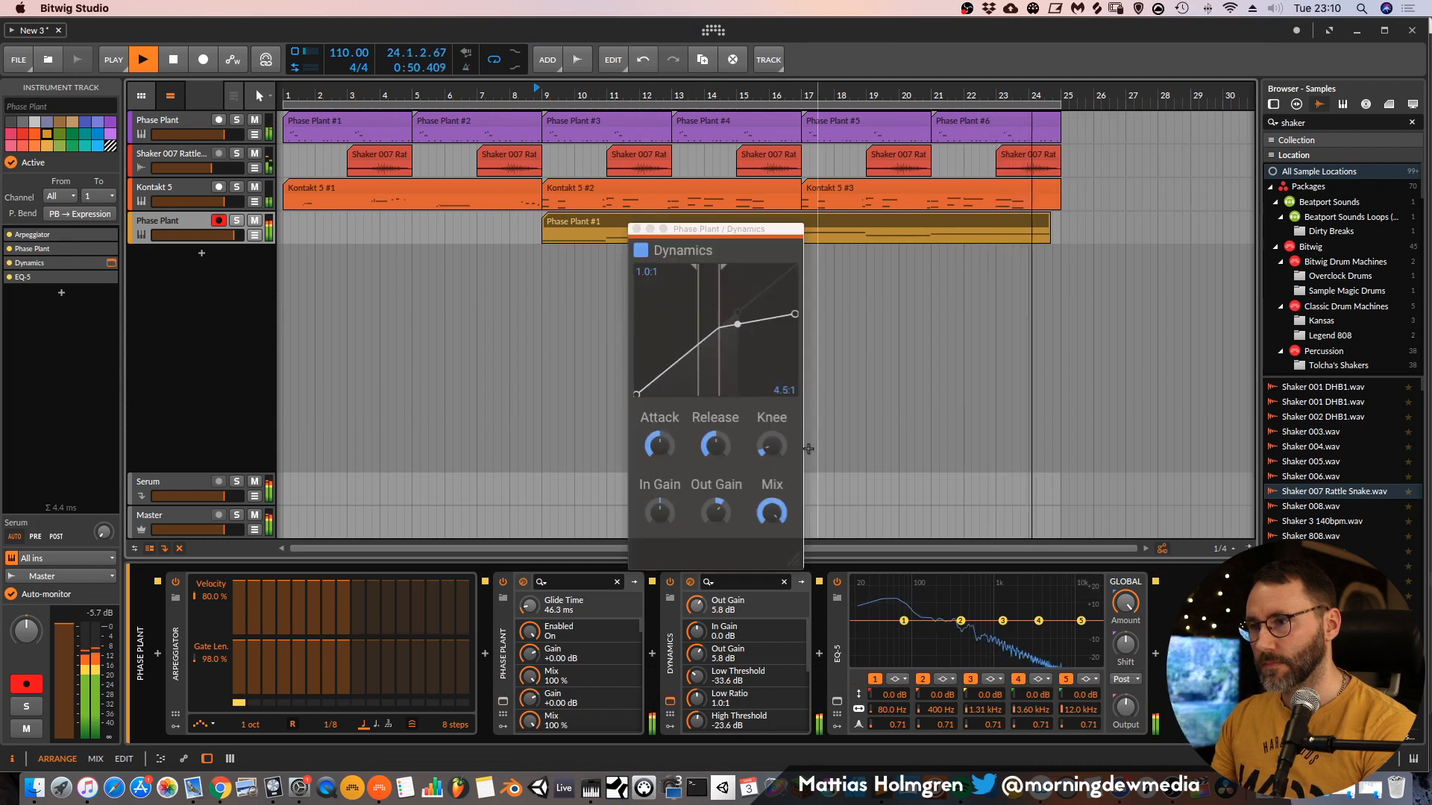
key(space)
key(space)
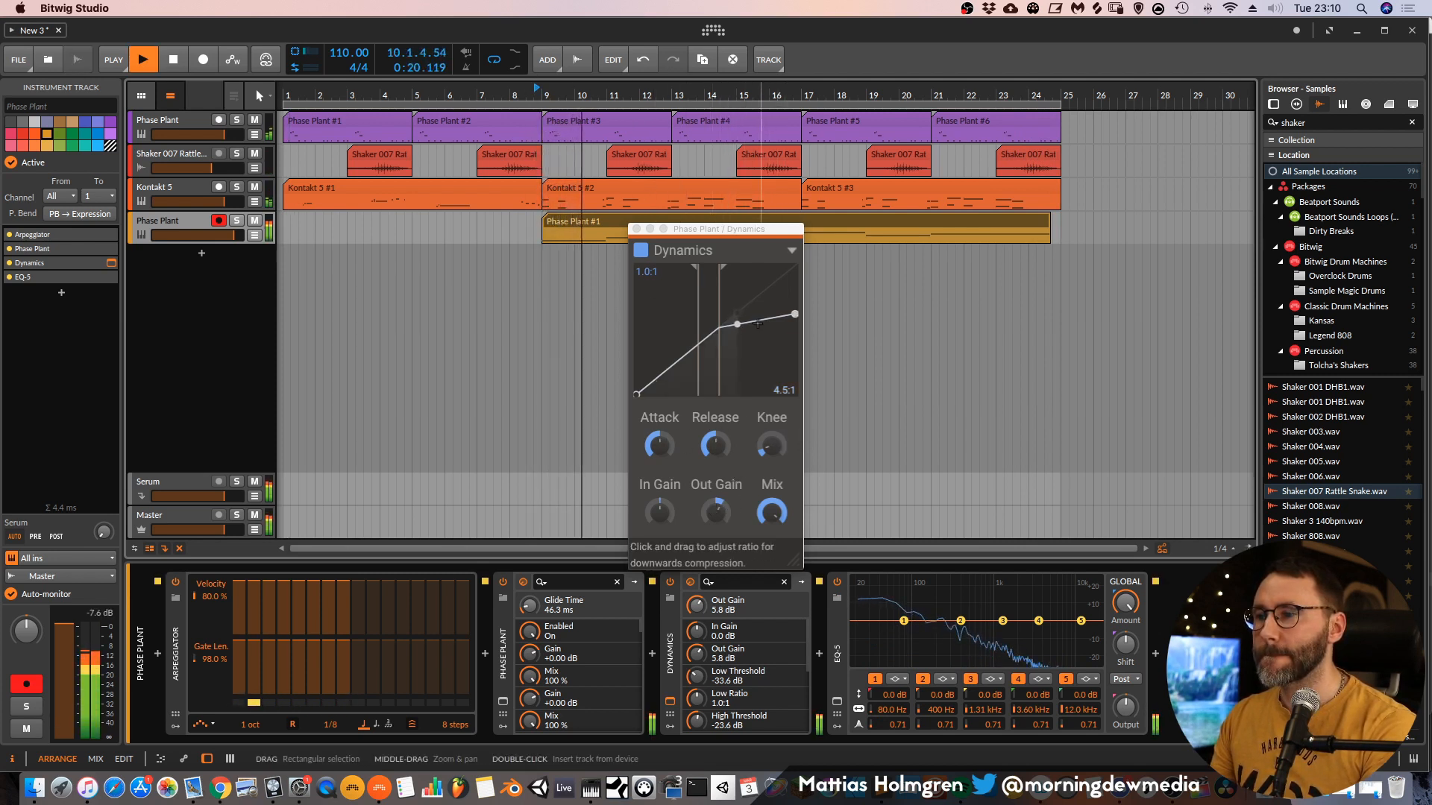
drag(795, 314, 797, 303)
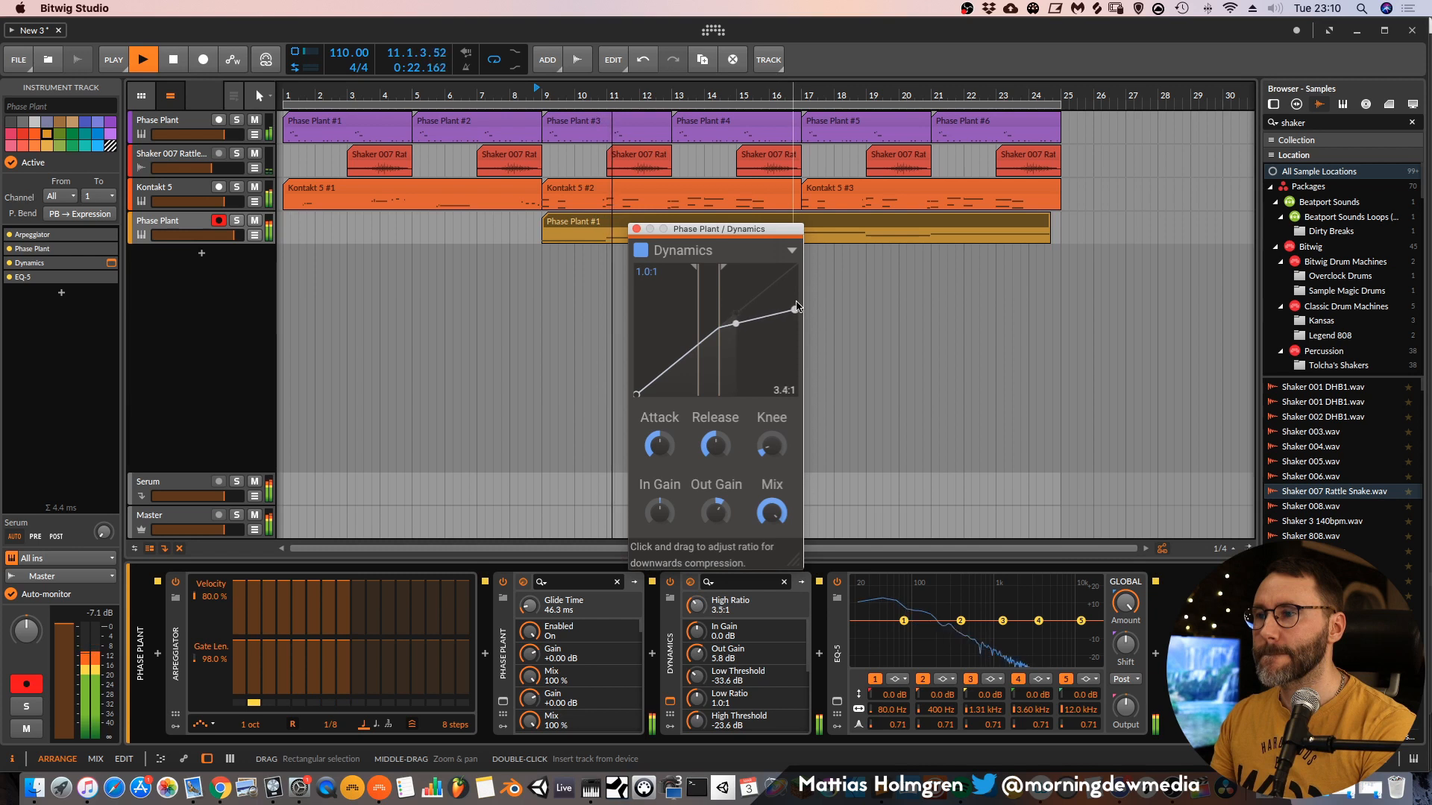
drag(721, 267, 733, 278)
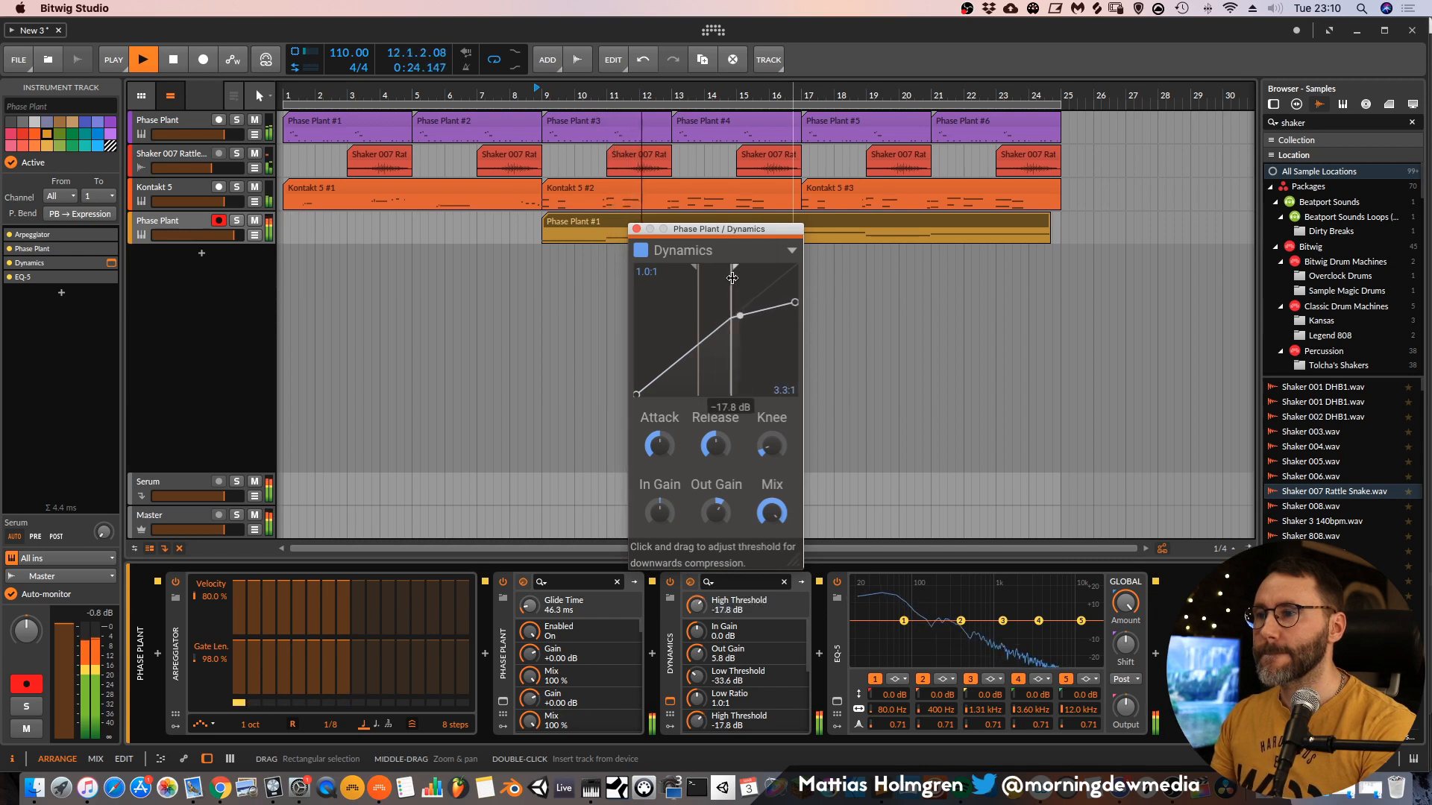
Switch to OBS to check the recording's audio levels, then return to Bitwig Studio and close the Dynamics window.
click(187, 223)
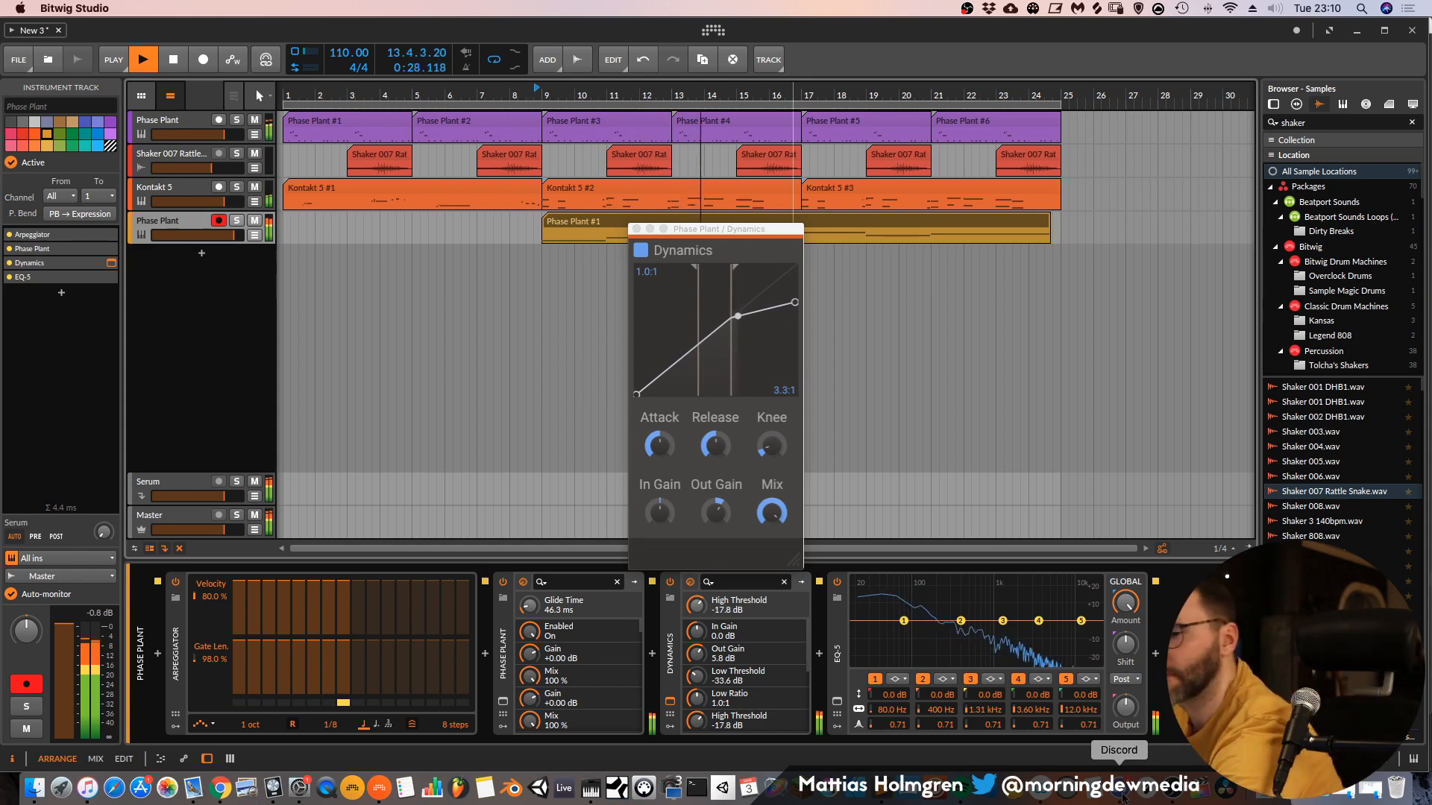
click(1169, 792)
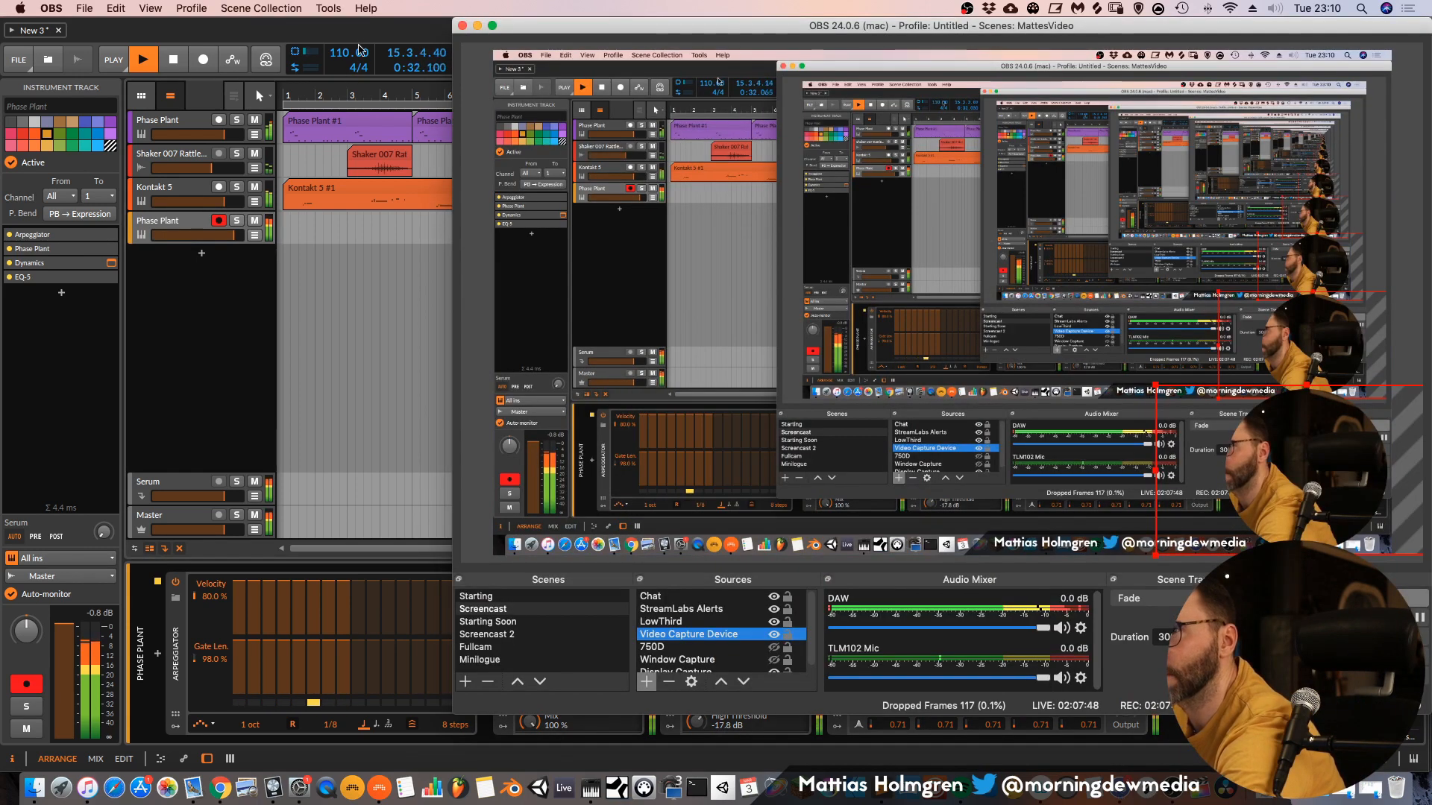
click(361, 34)
click(637, 228)
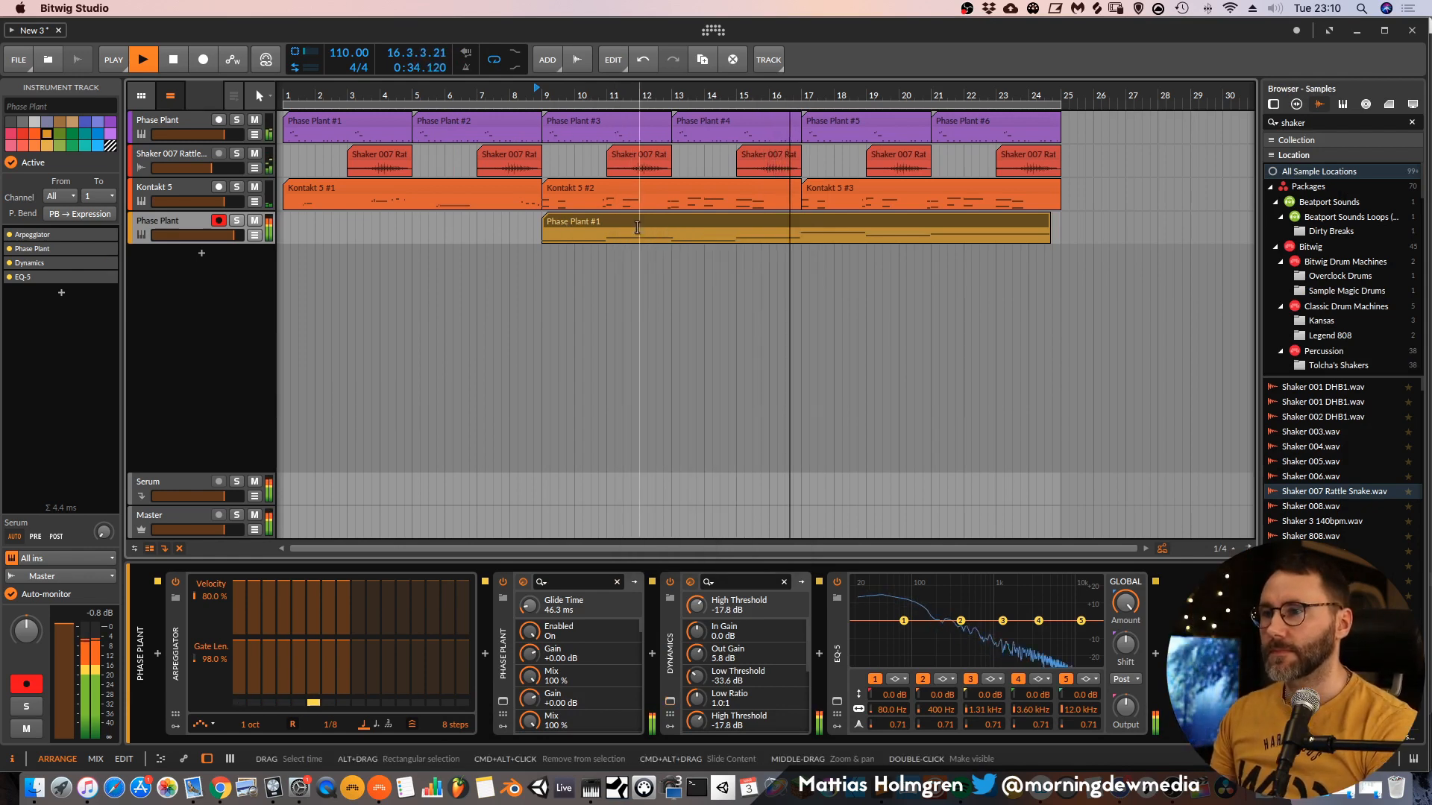
Readjust the volume of the bass Phase Plant track while the arrangement plays.
drag(753, 91, 983, 92)
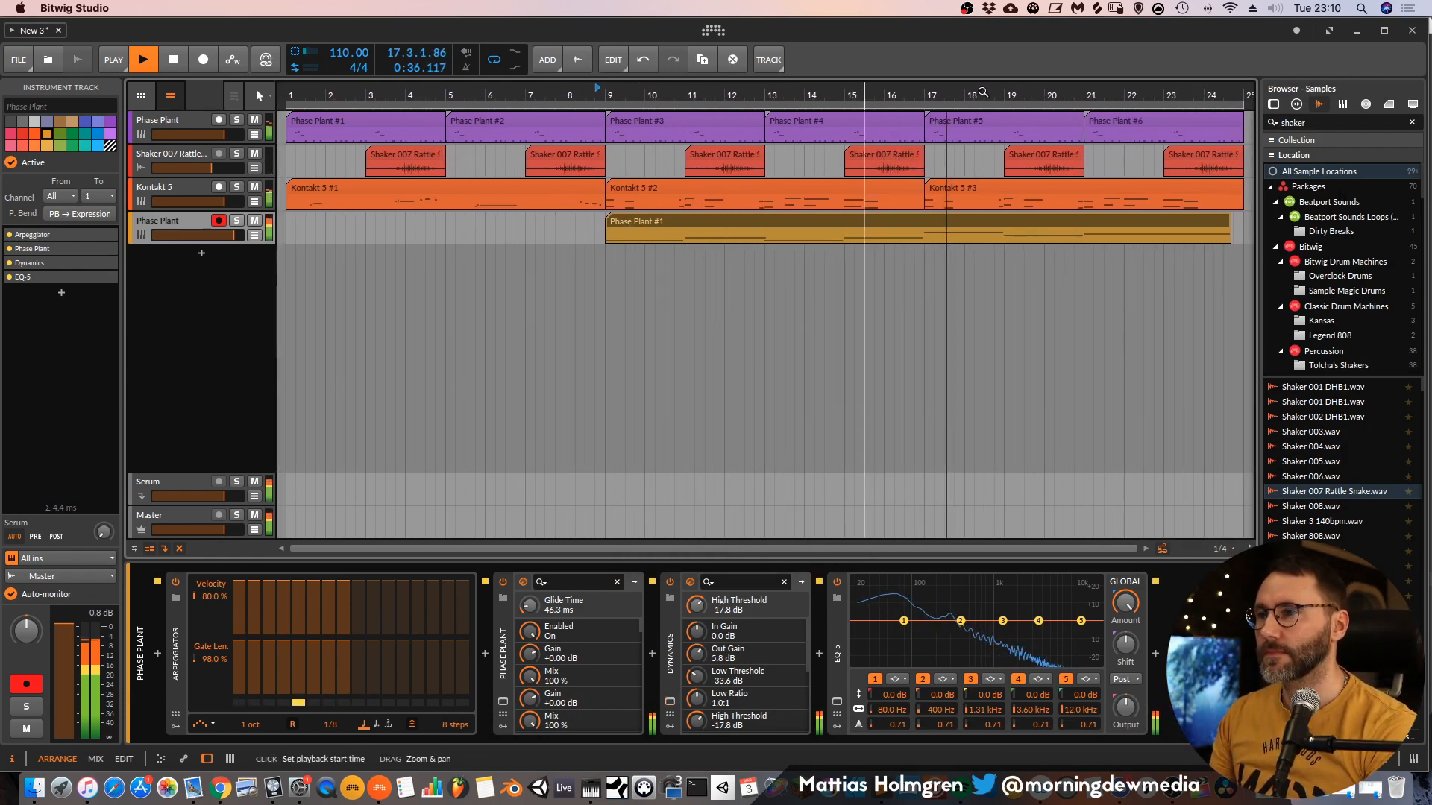
drag(223, 236, 232, 236)
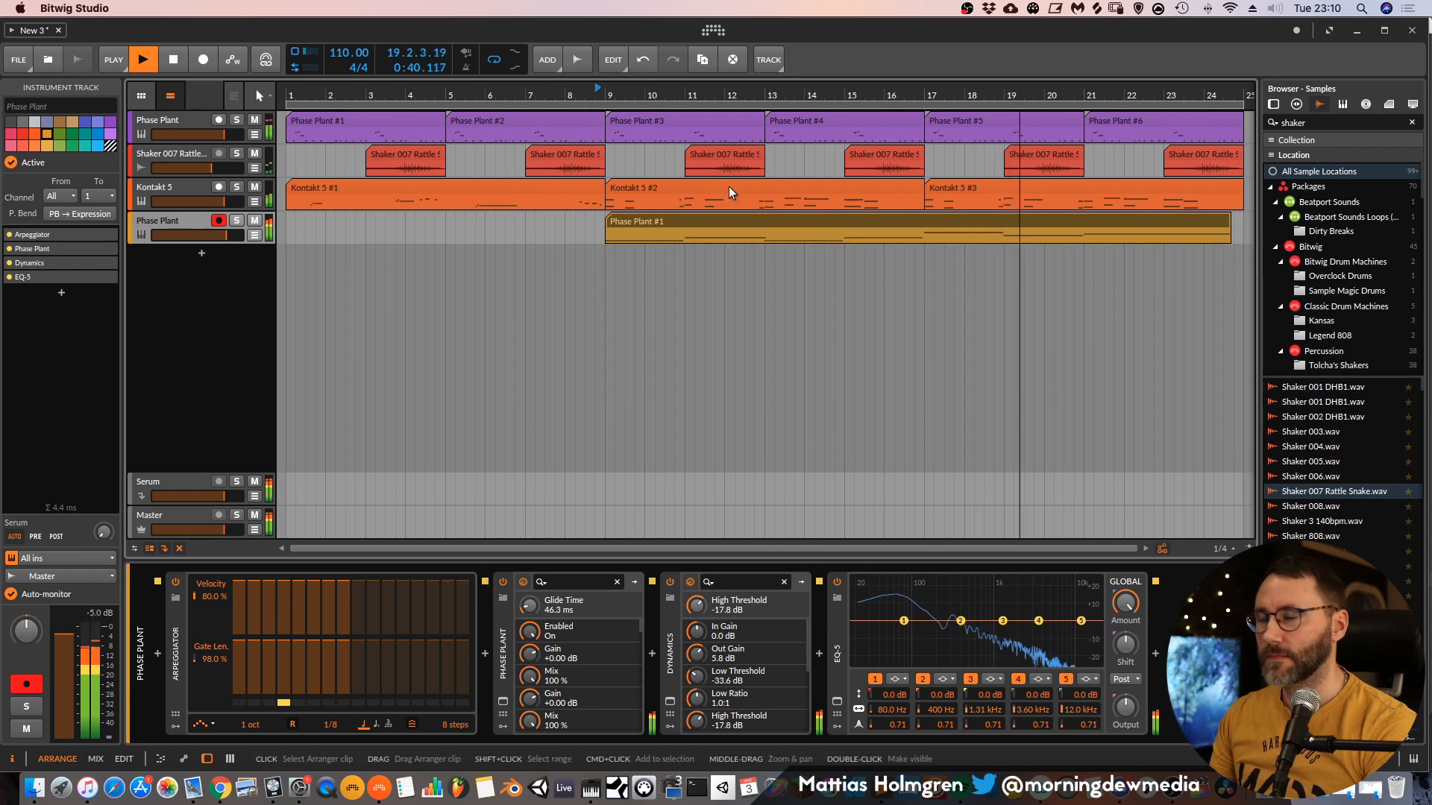
drag(963, 91, 818, 91)
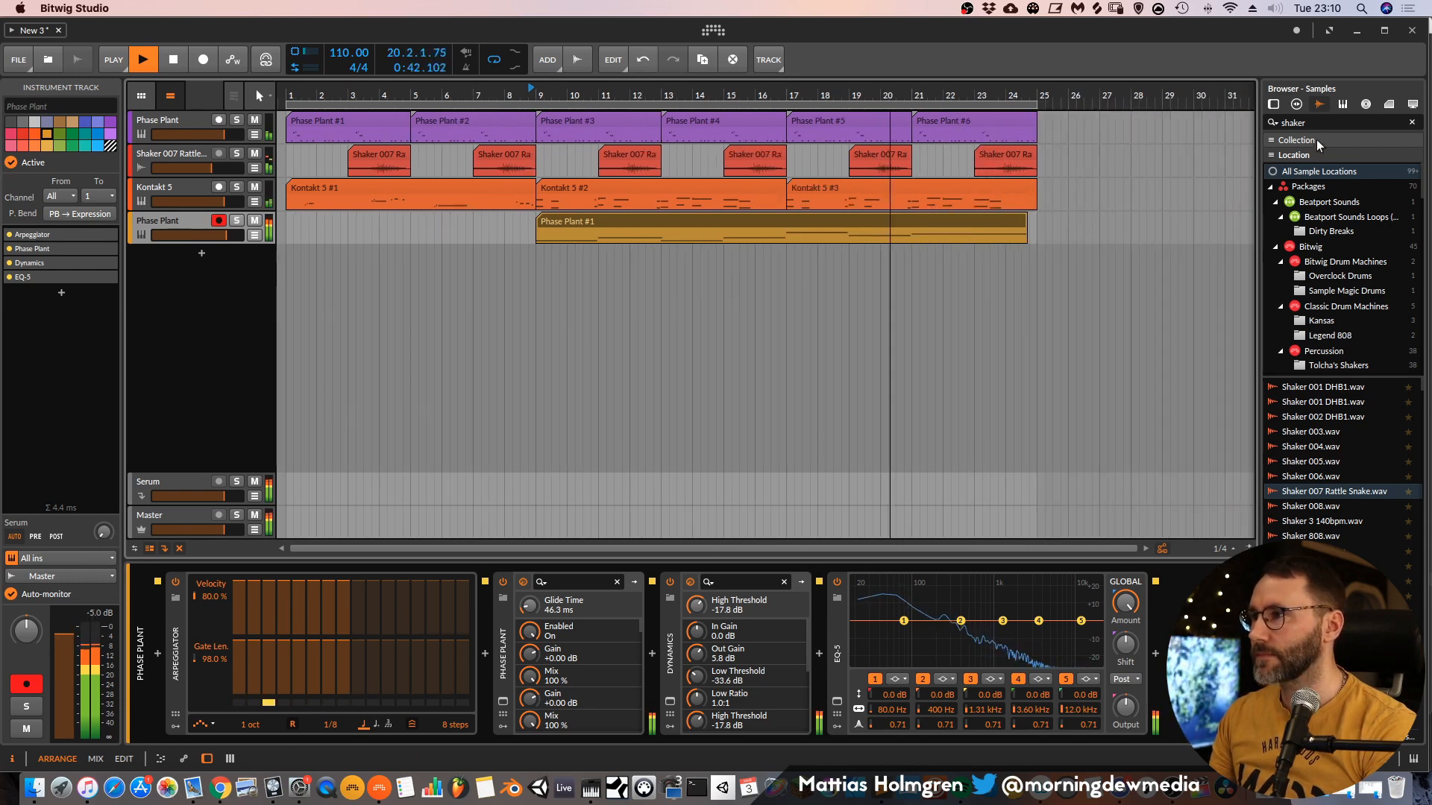
Search the sample browser for "kick" and go to the start of the sample list.
drag(1317, 123, 1160, 79)
text(kick)
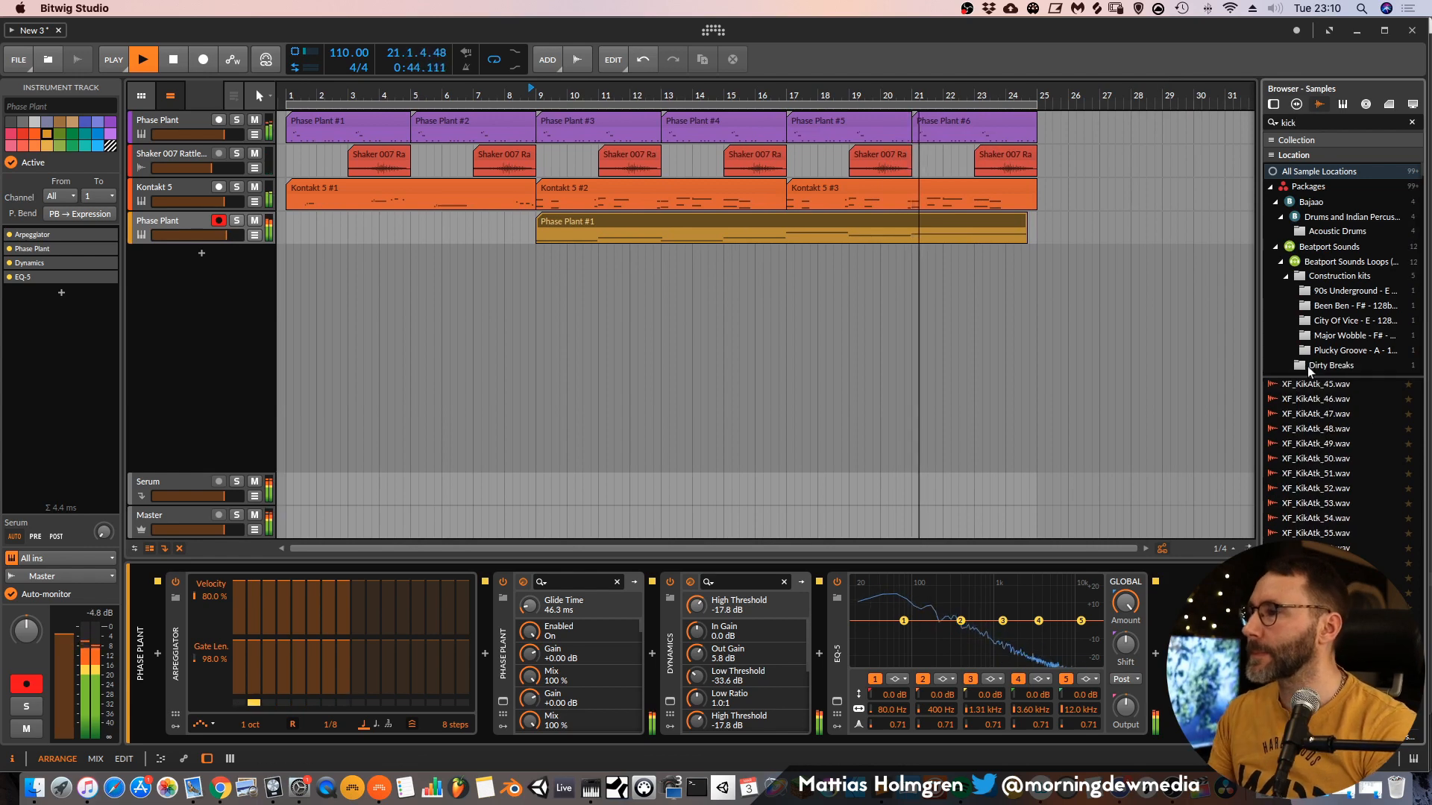
drag(1419, 621, 1421, 363)
Audition the kick samples from Kick 003 - Nuke to Kick 008 - Dude while the arrangement plays.
click(1370, 491)
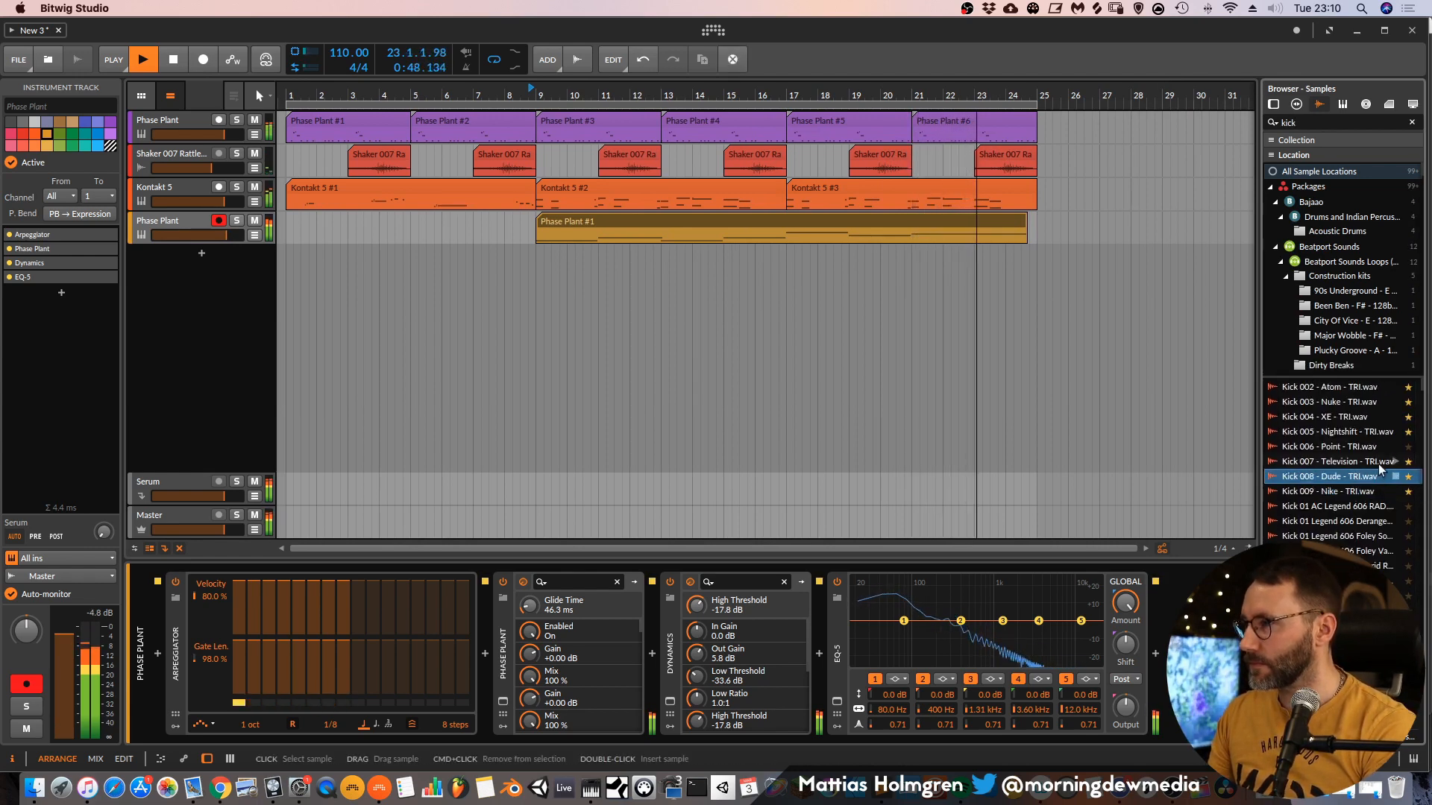
click(1378, 465)
click(1372, 475)
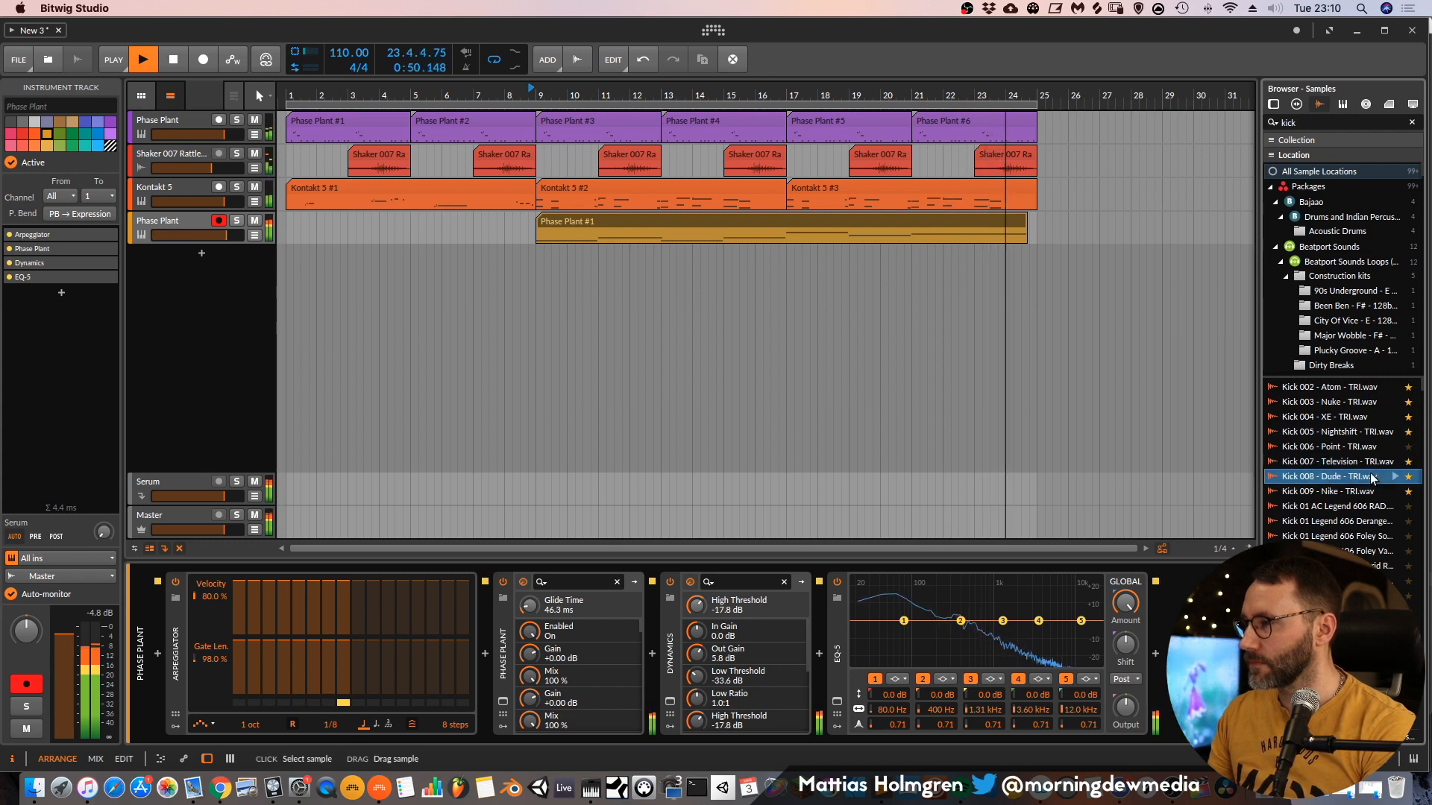
click(1351, 448)
key(Up)
key(Up)
key(Up)
click(1351, 463)
scroll(1362, 516, down, 1)
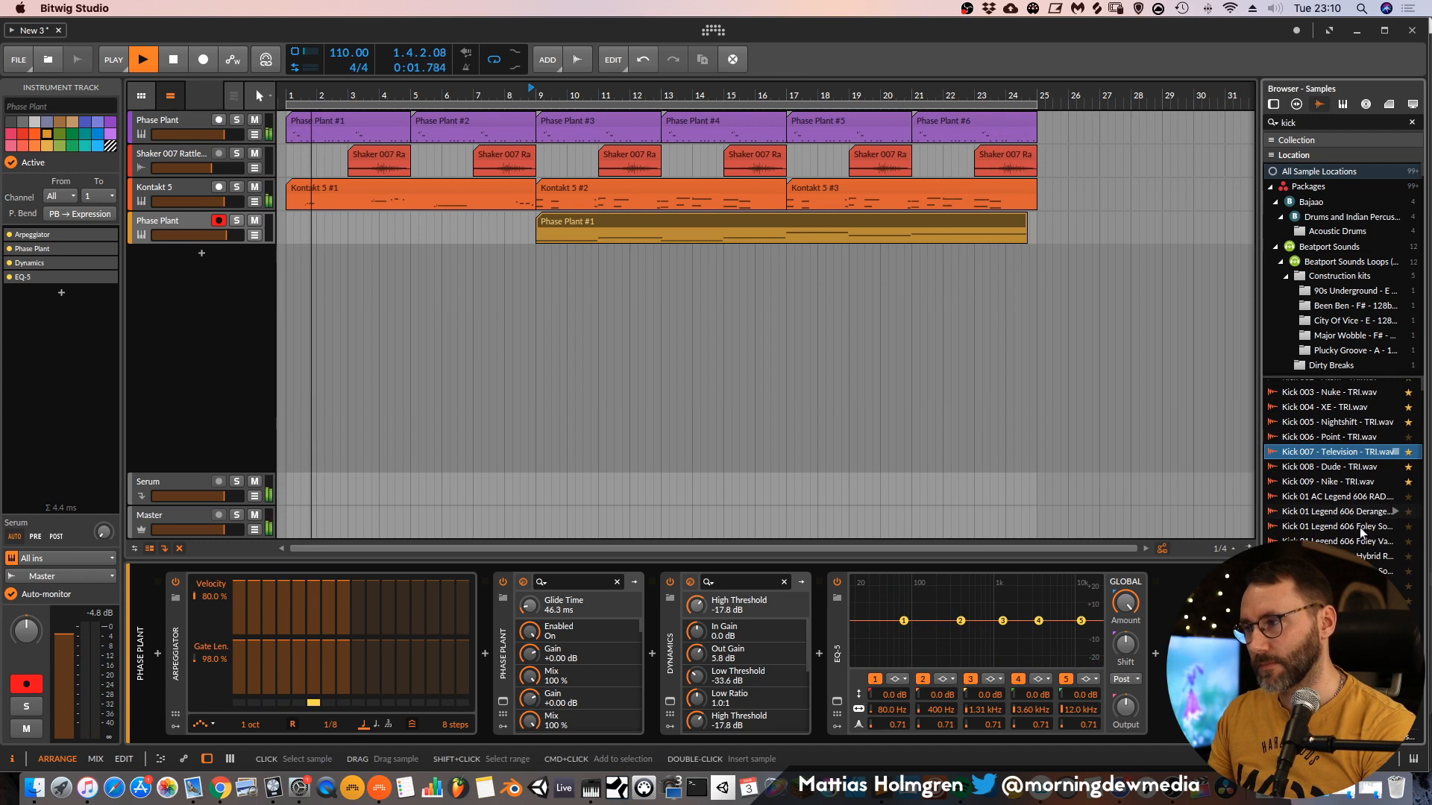
Compare the Television, Dude and Nike kicks and sample other kicks further down the results during playback.
click(1363, 631)
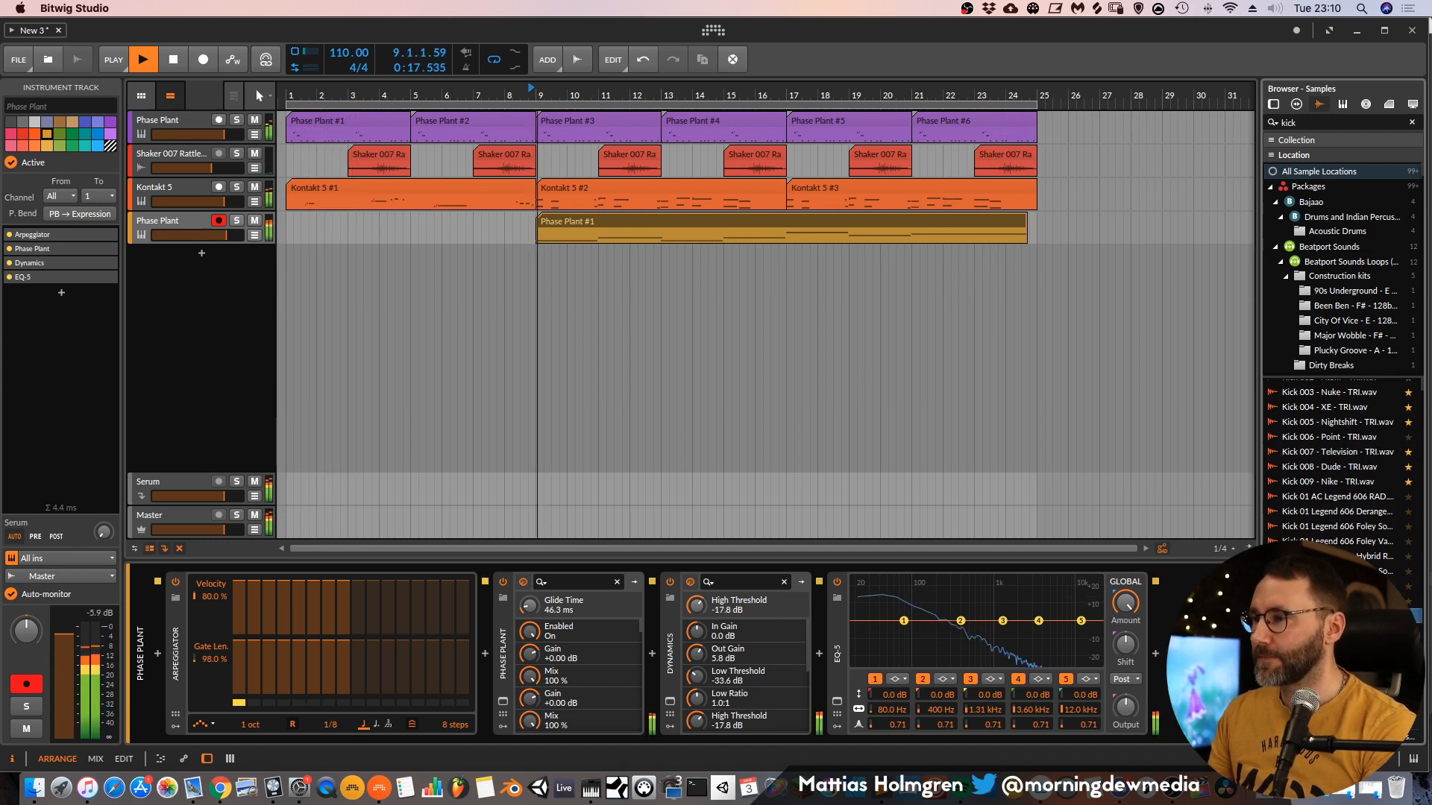
click(1392, 468)
click(1395, 482)
click(1396, 453)
click(1396, 468)
click(1396, 630)
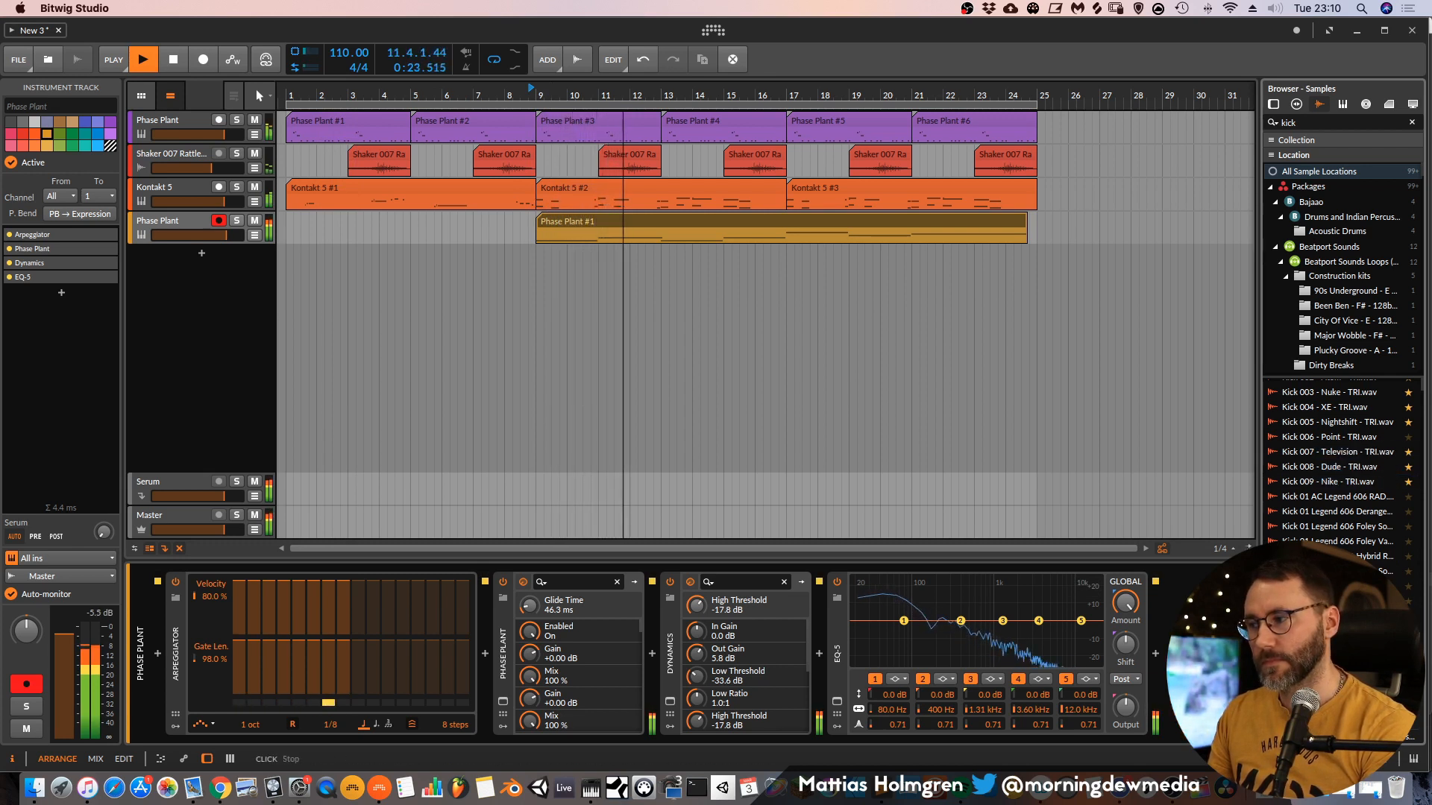
scroll(1387, 634, down, 3)
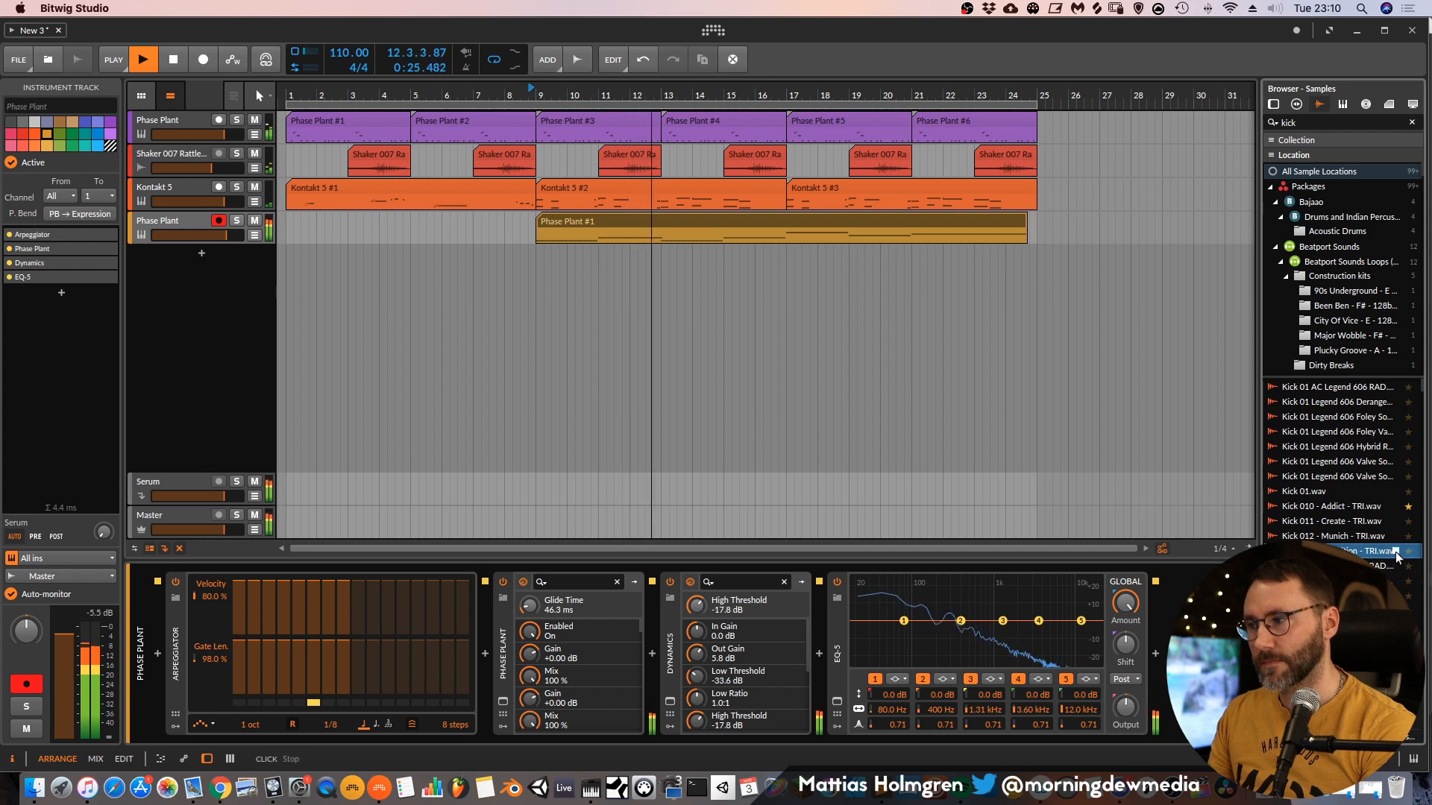
Audition the Television, Nightshift, Dude and Nike kicks again, plus Kick 010 - Addict, against the arrangement.
scroll(1397, 530, up, 3)
click(1393, 445)
click(1395, 459)
click(1395, 474)
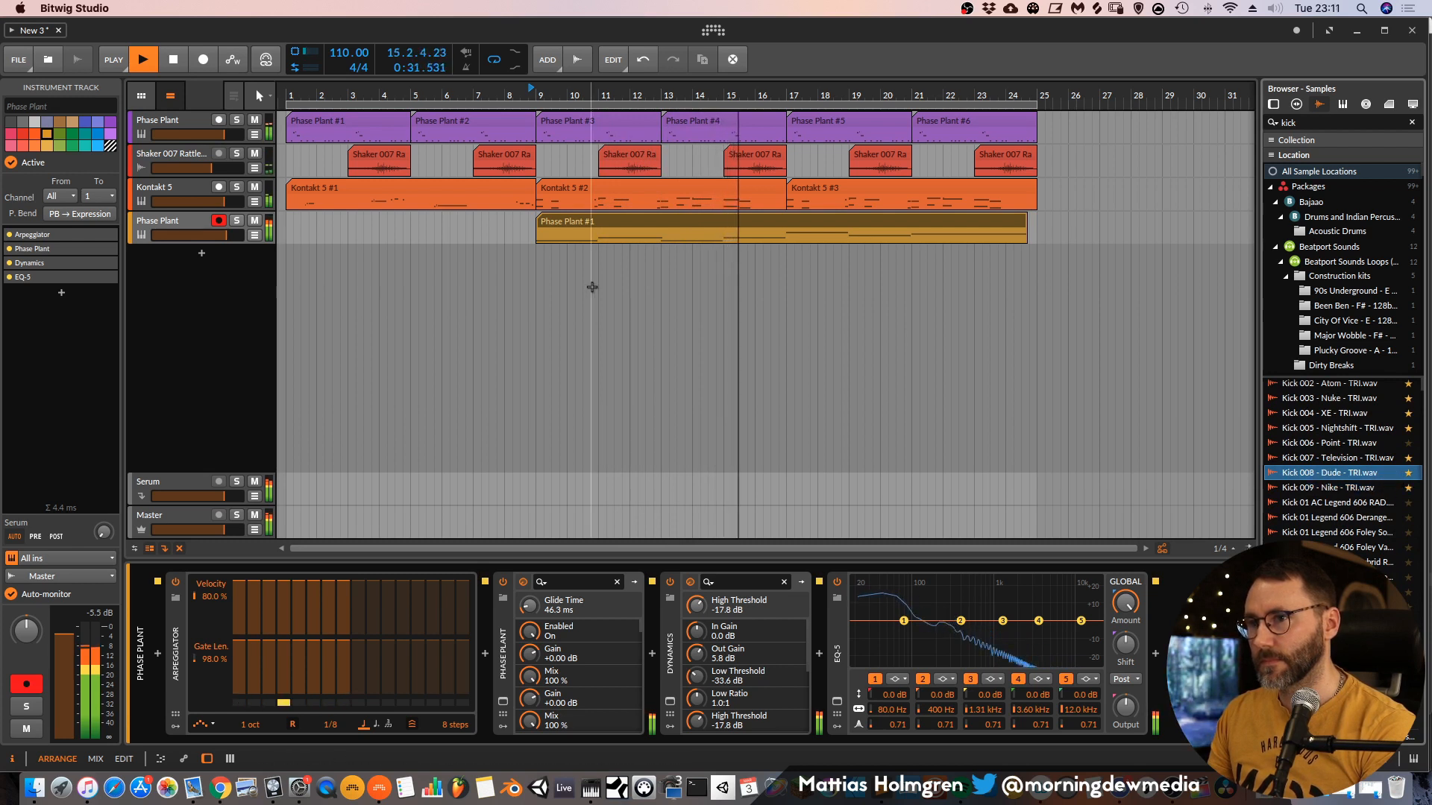
click(1393, 460)
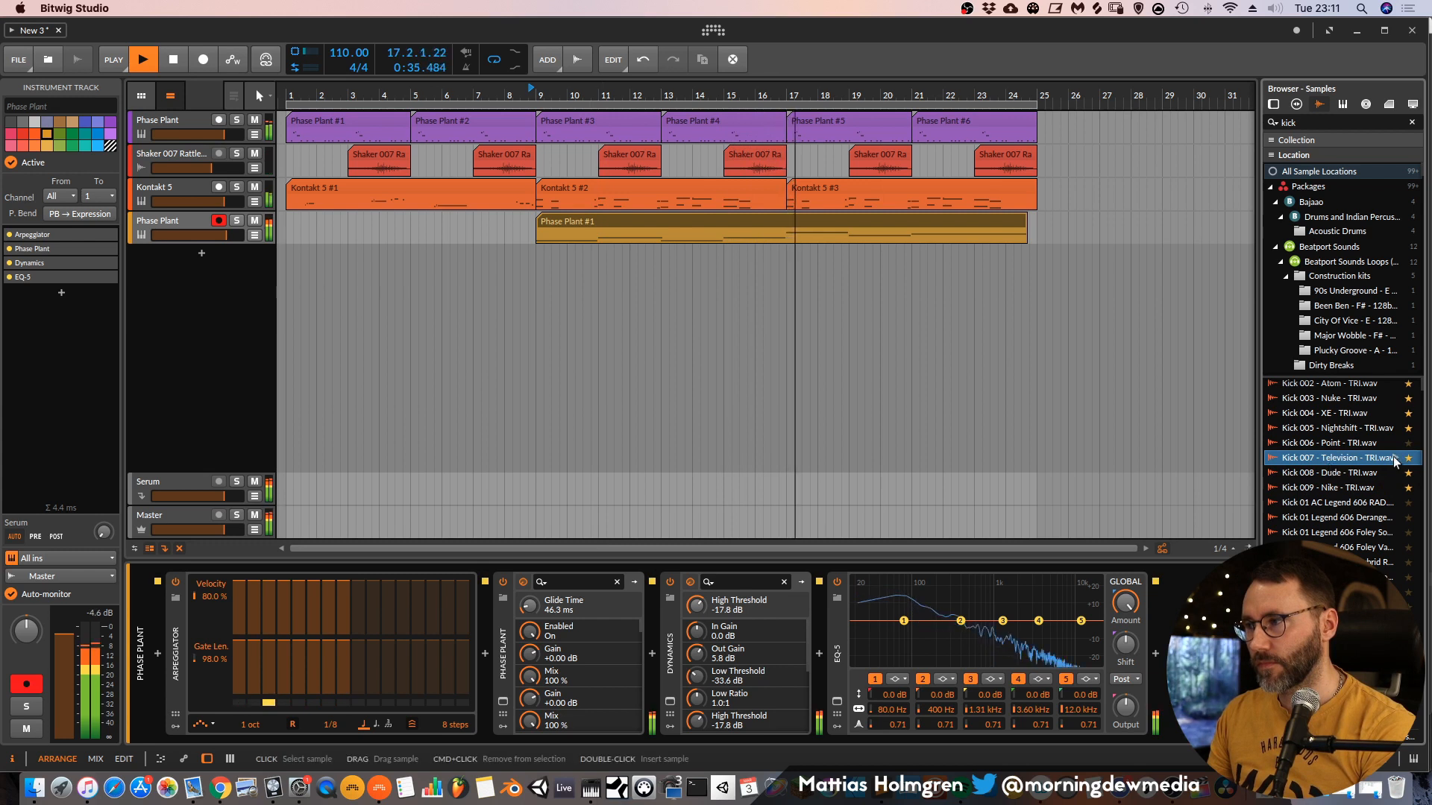
click(1396, 476)
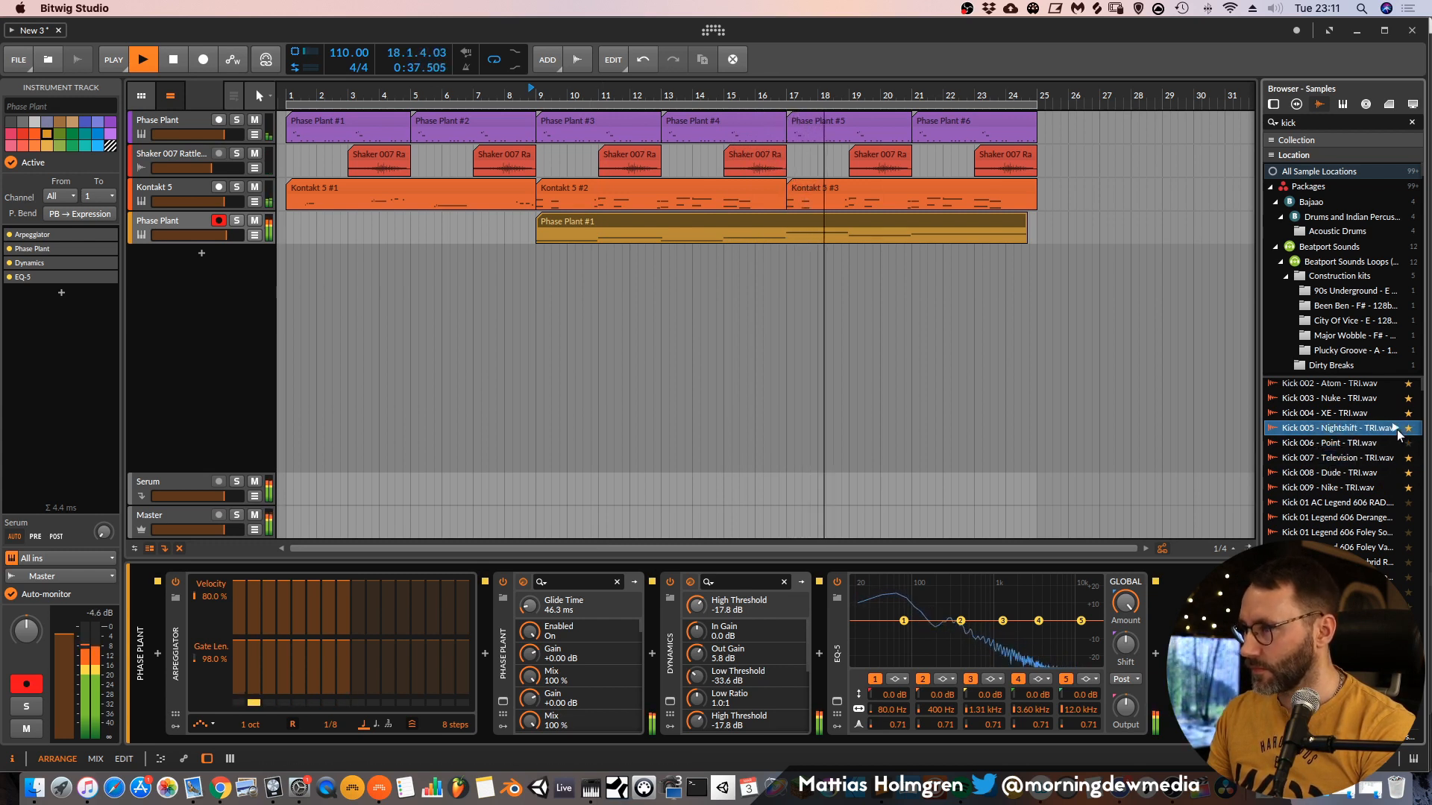
click(1397, 490)
click(1396, 475)
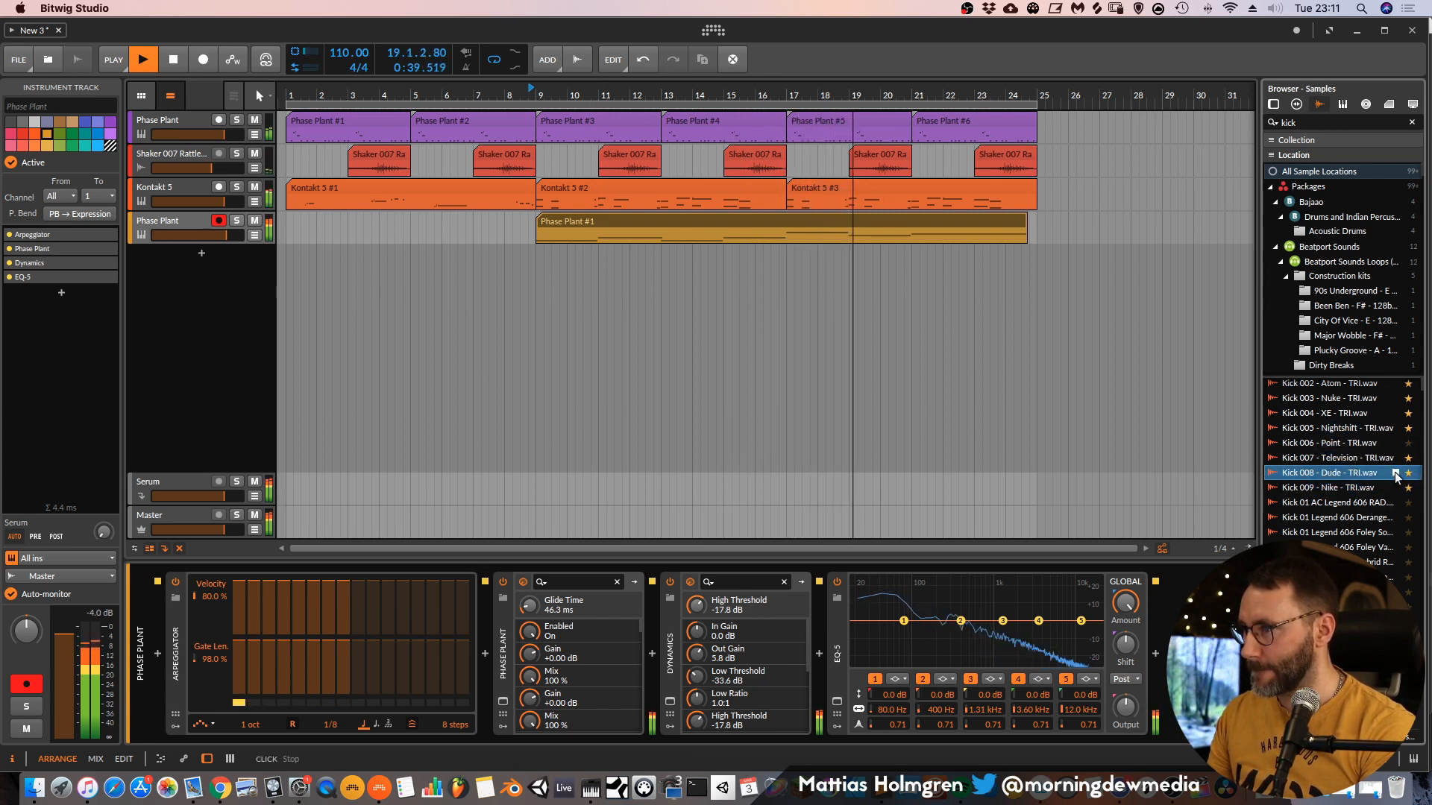
scroll(1396, 478, down, 3)
click(1396, 578)
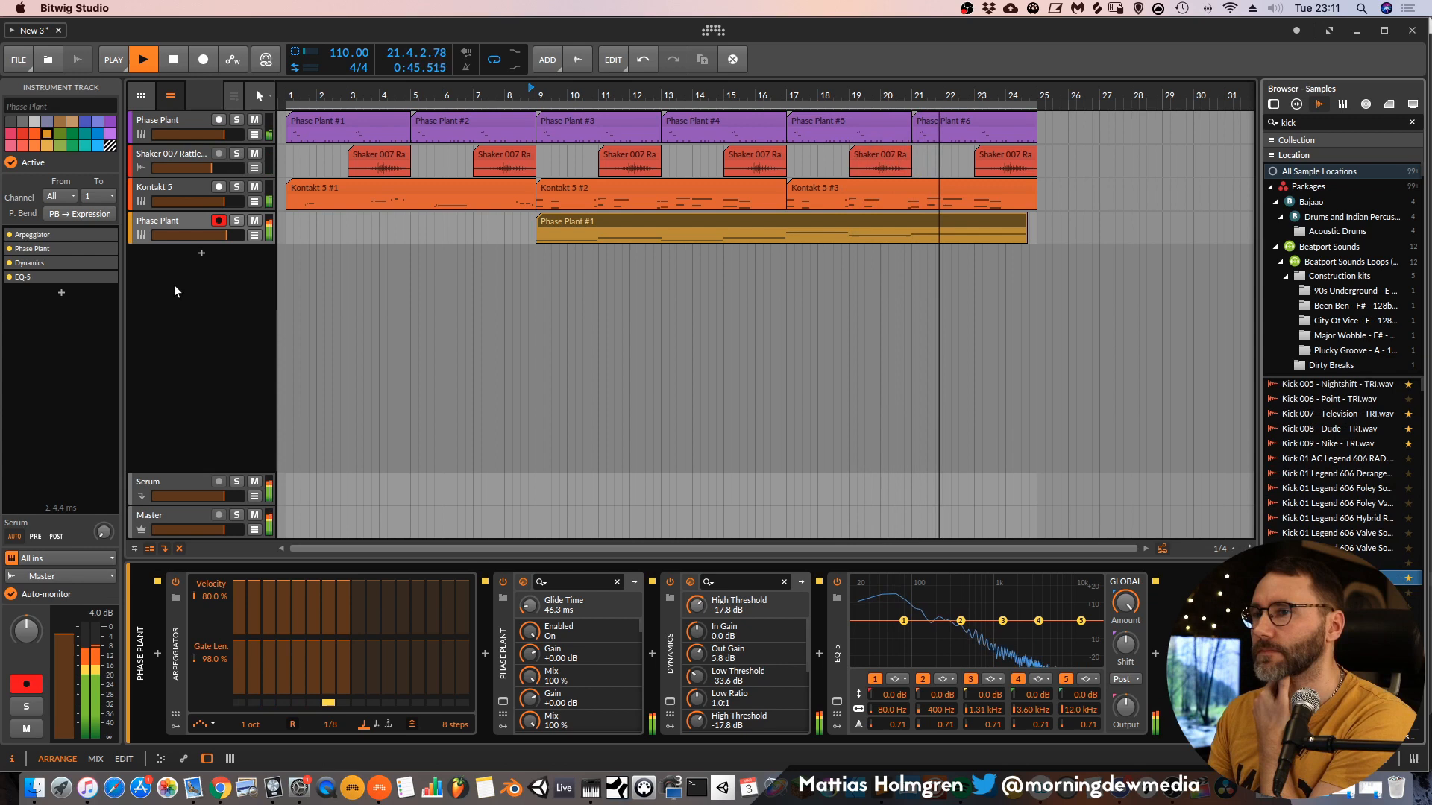
Add a Drum Machine instrument track and load the Kick 010 - Addict - TRI.wav sample onto its C1 pad.
click(200, 253)
text(drum)
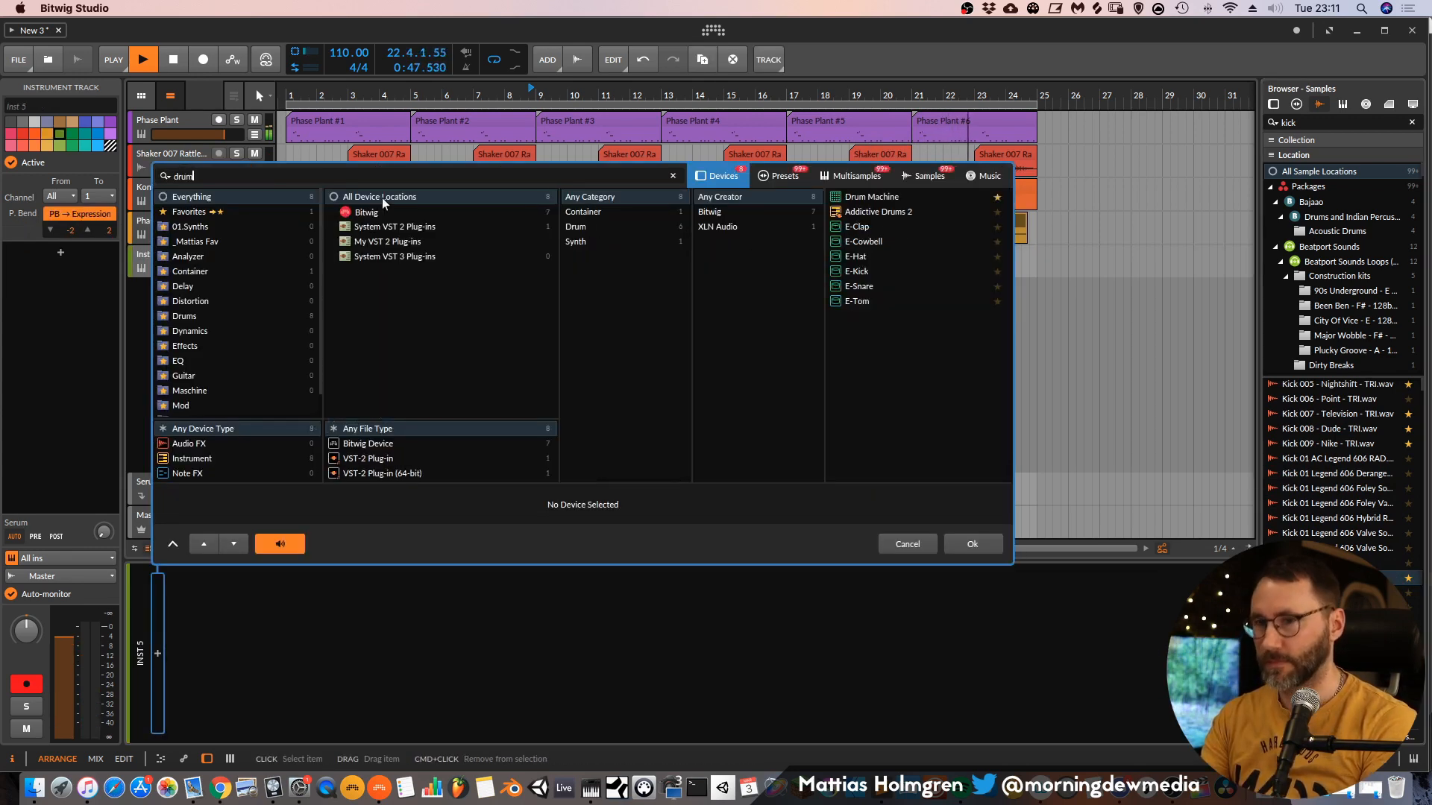
double_click(865, 196)
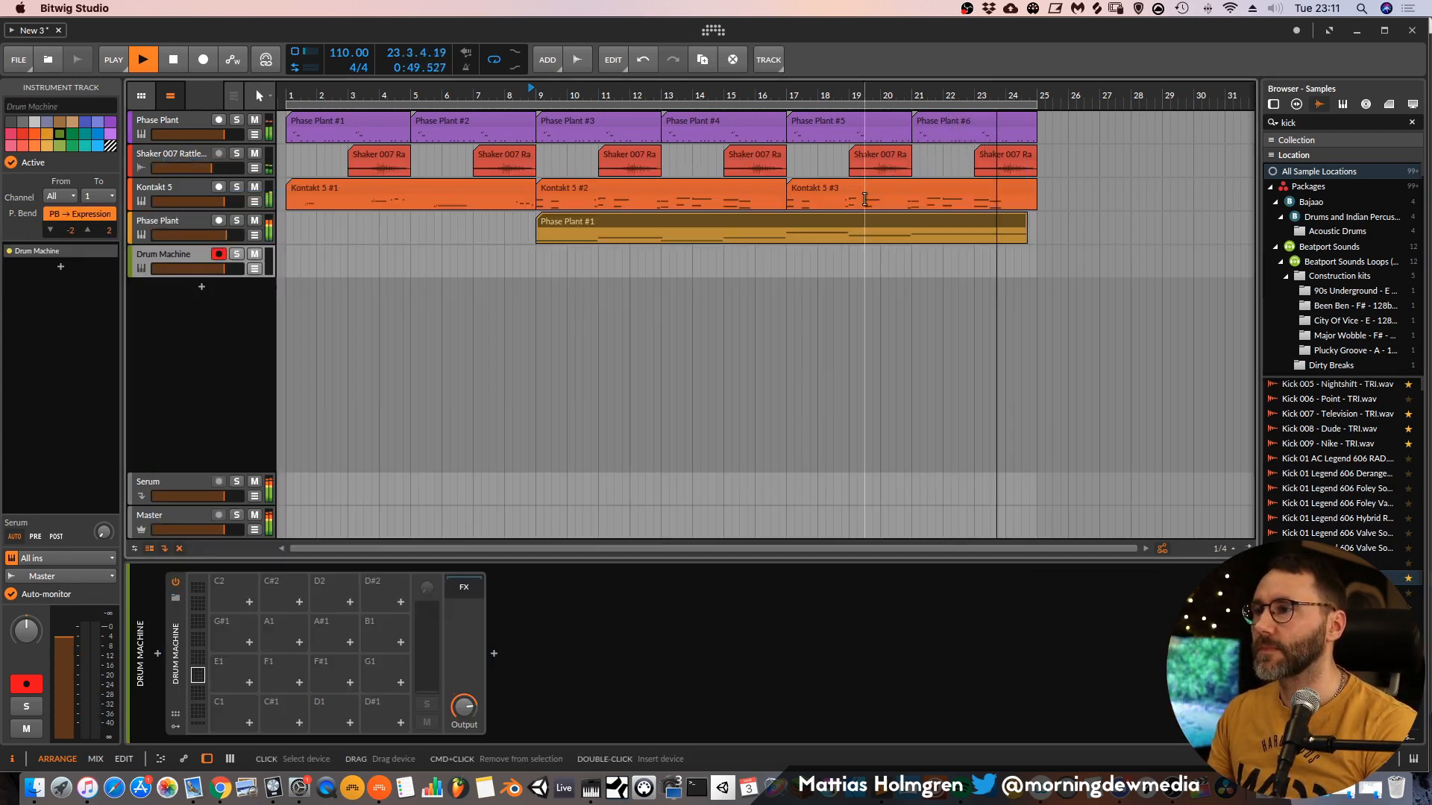
drag(154, 750, 232, 712)
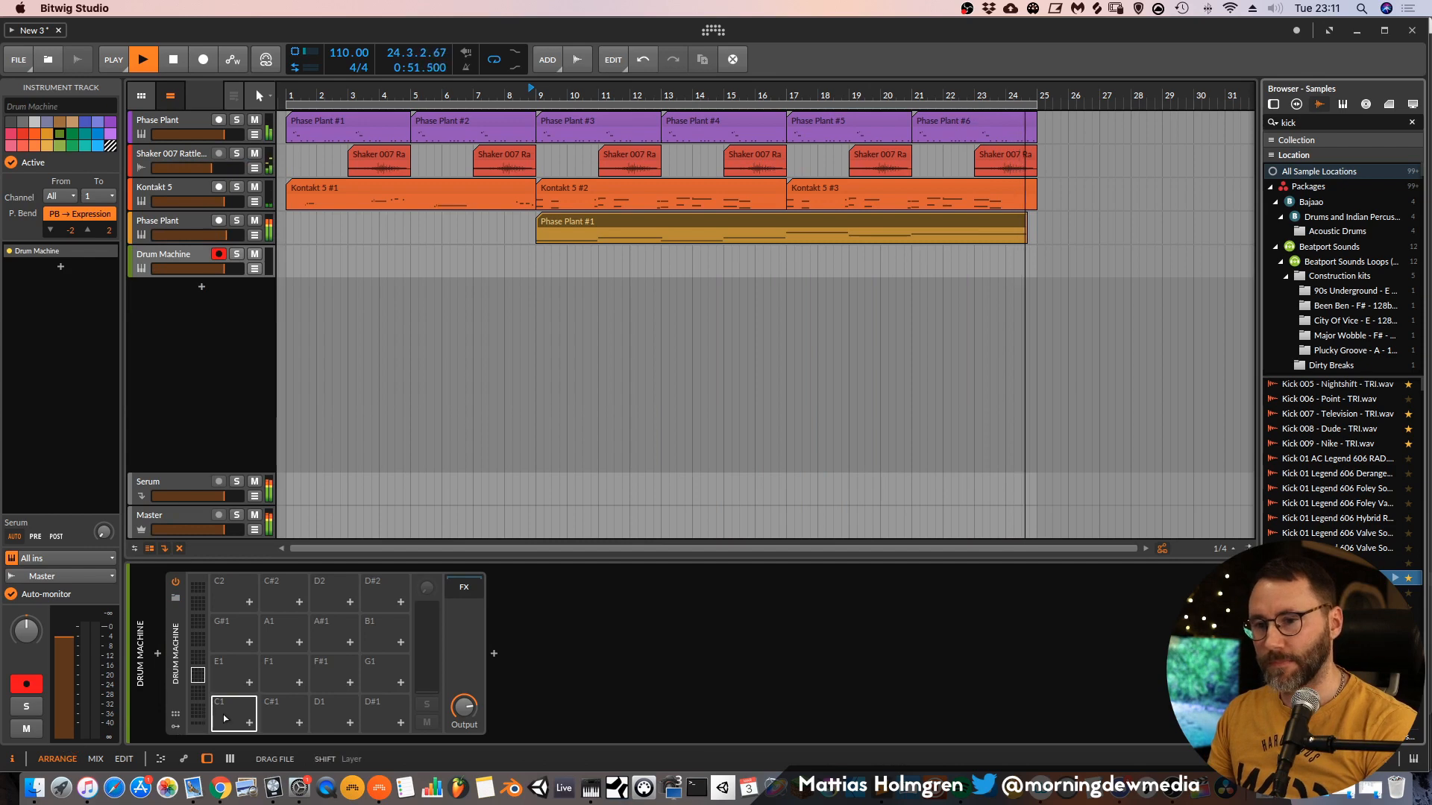
Restart playback and save the project as "stream 20200303".
key(space)
key(super+s)
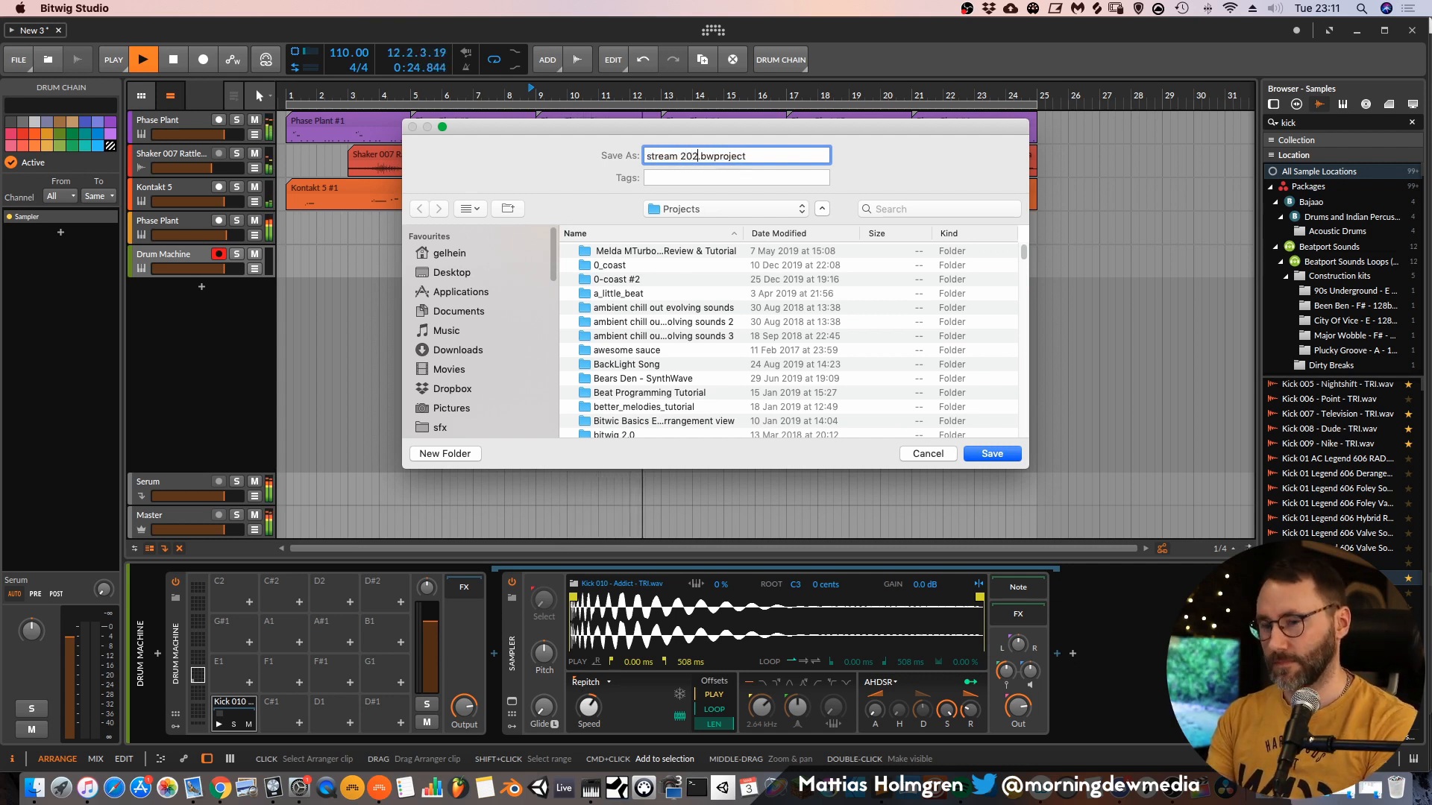
key(Return)
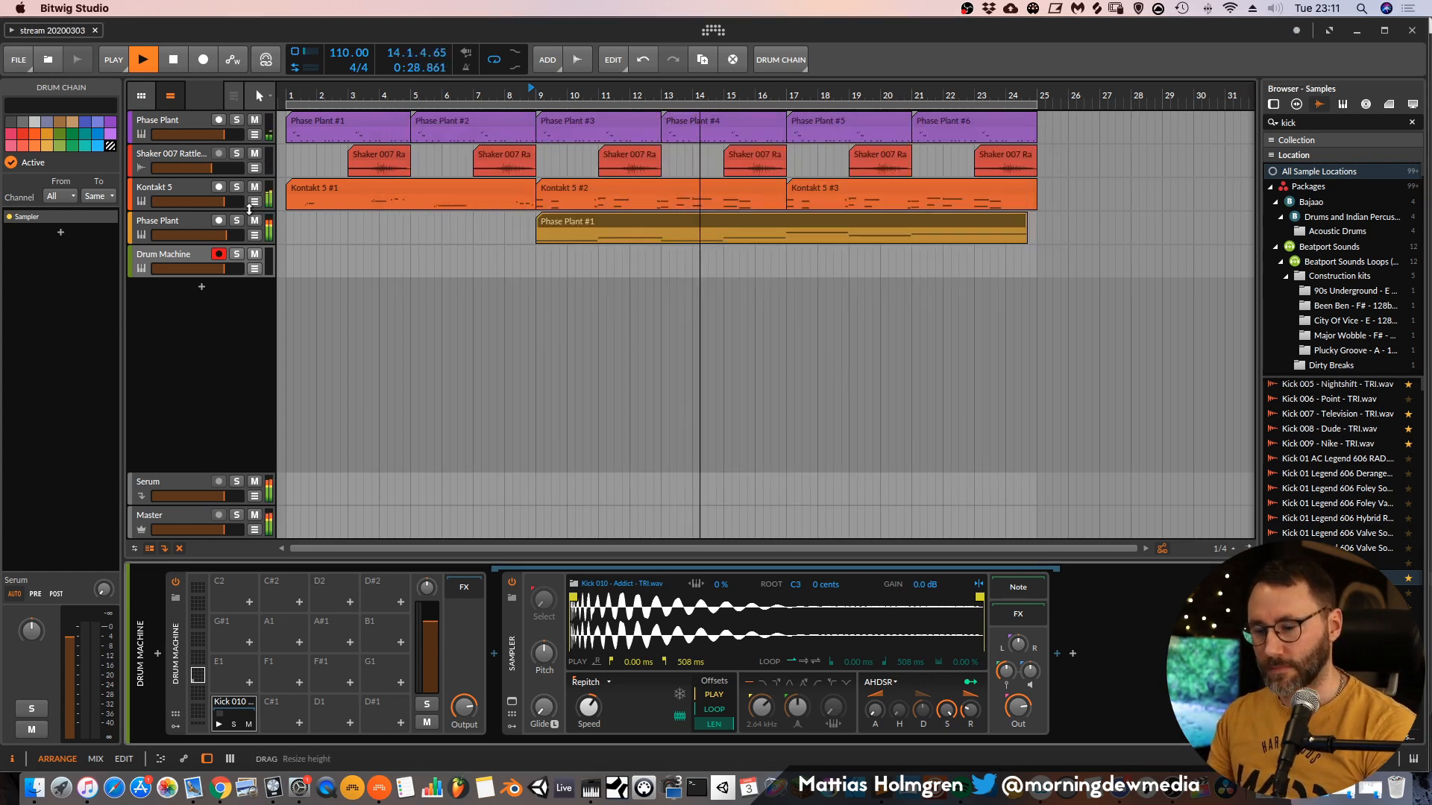
Set the kick Sampler's envelope release to 275 ms and its filter cutoff to 3.84 kHz while listening to the arrangement.
drag(970, 709, 971, 716)
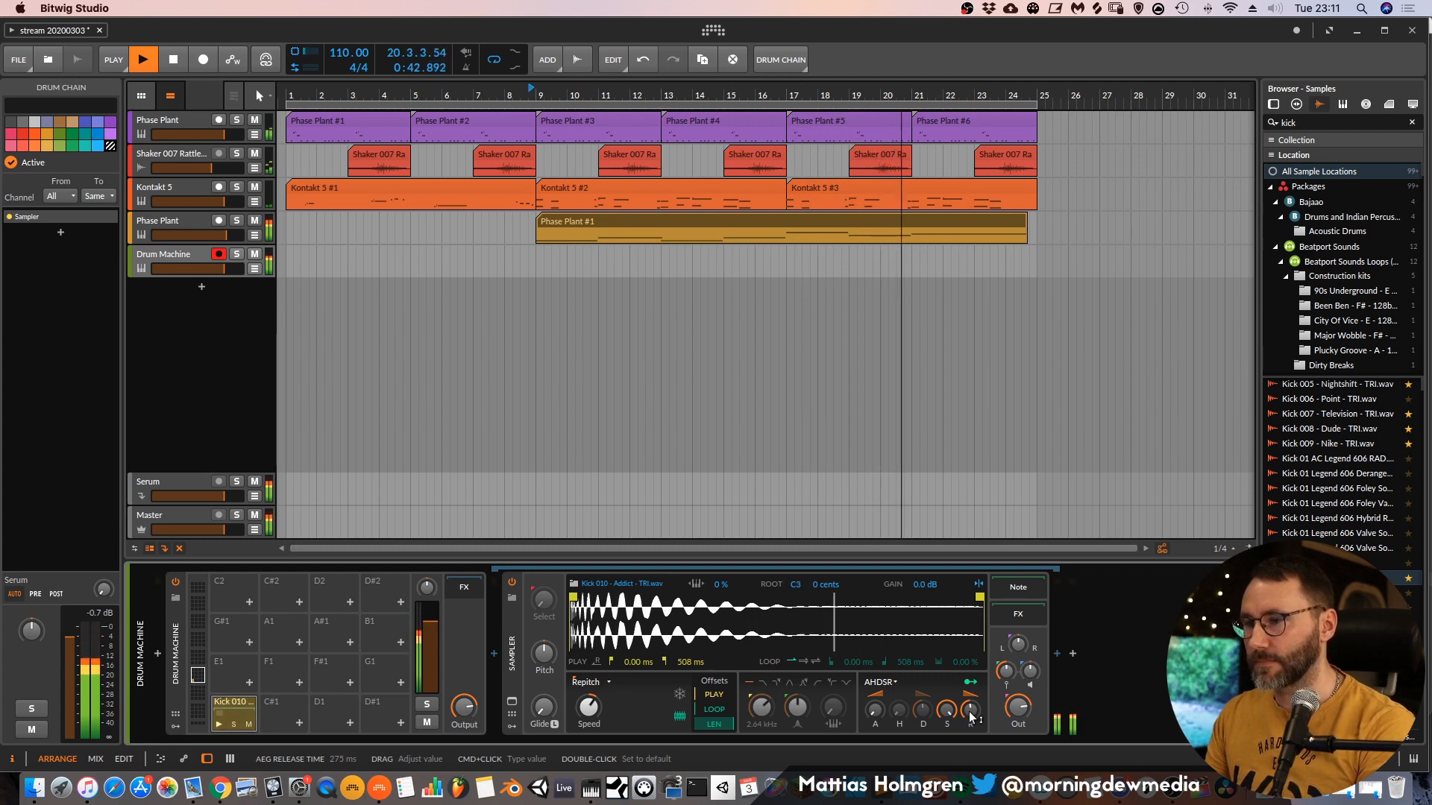
click(761, 713)
drag(761, 713, 760, 716)
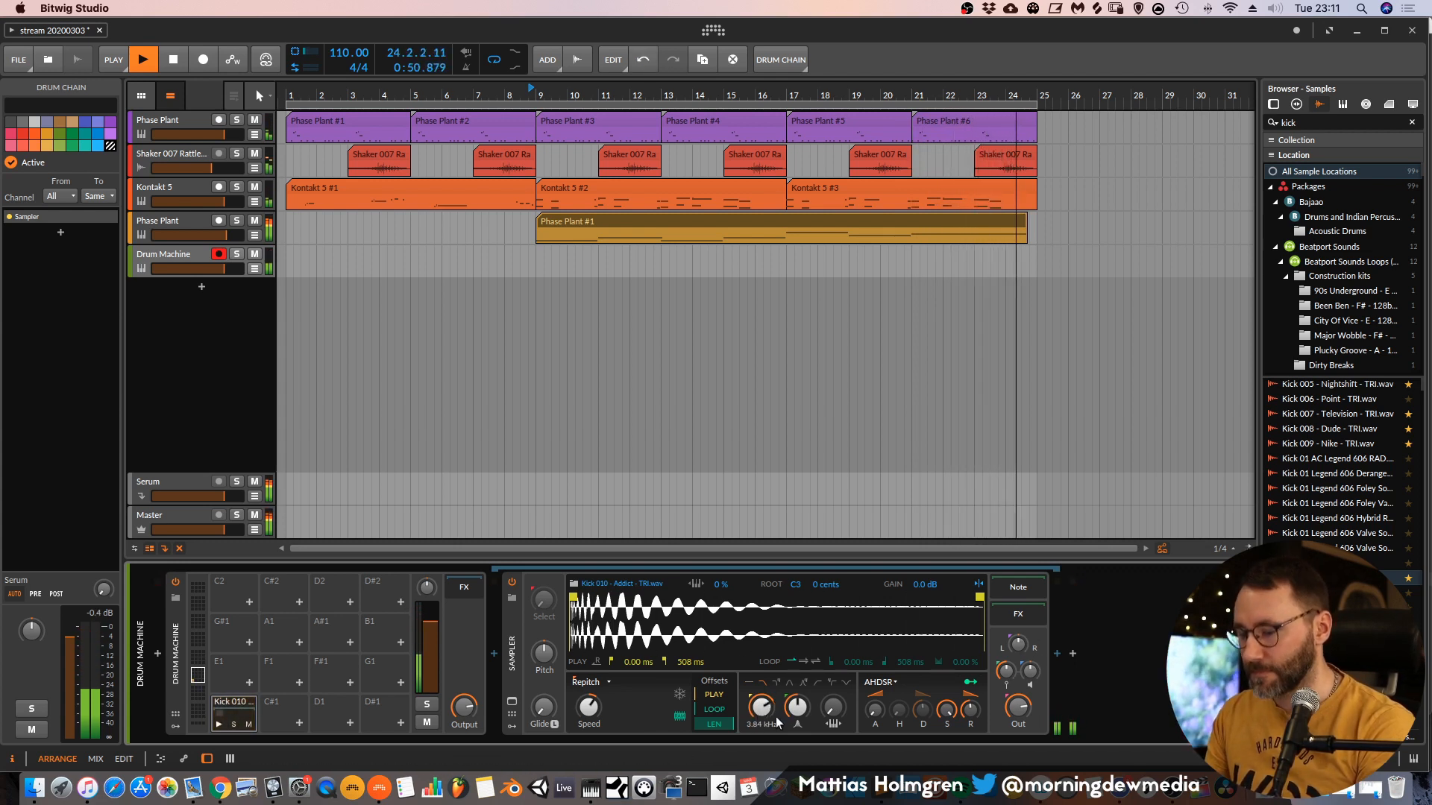
key(space)
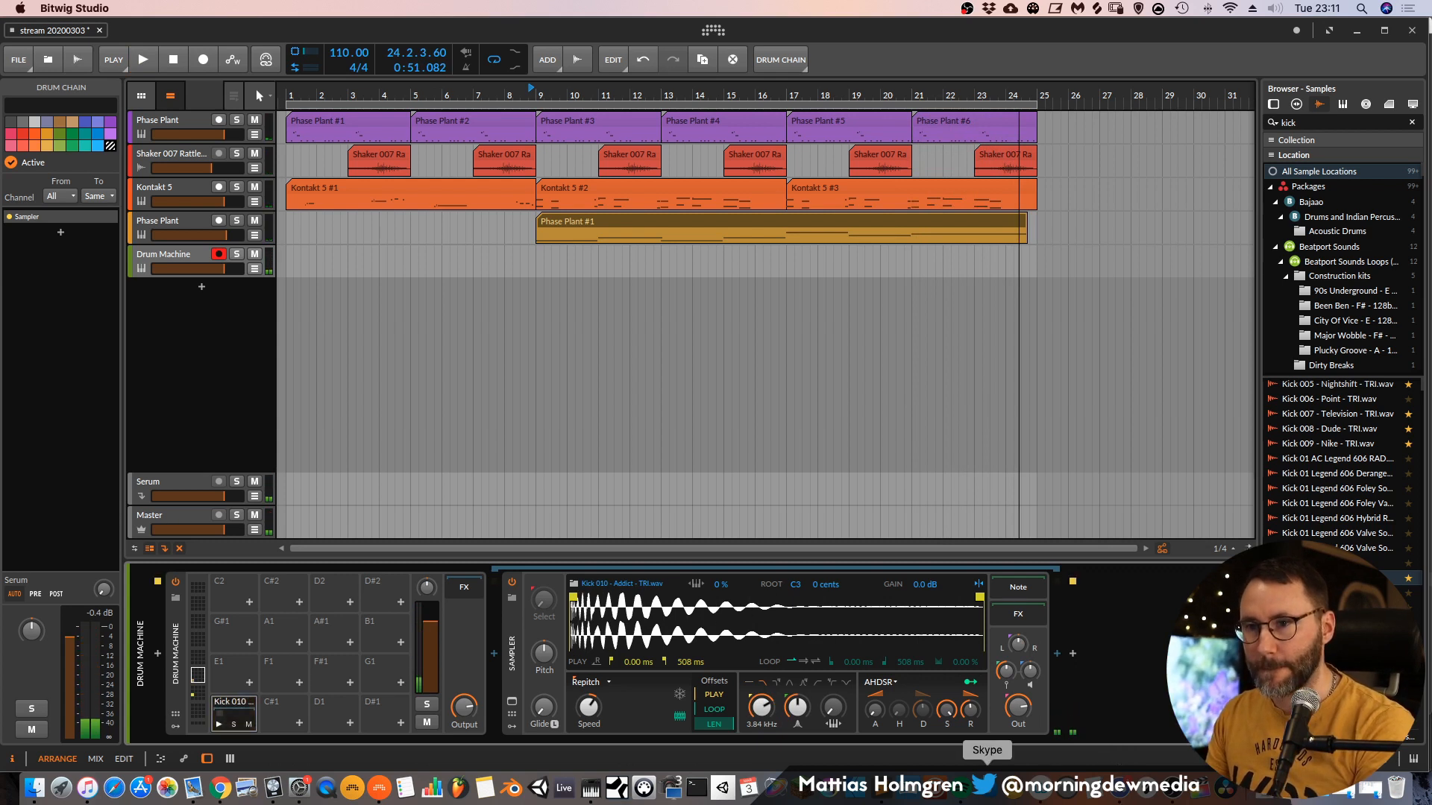
drag(539, 656, 538, 661)
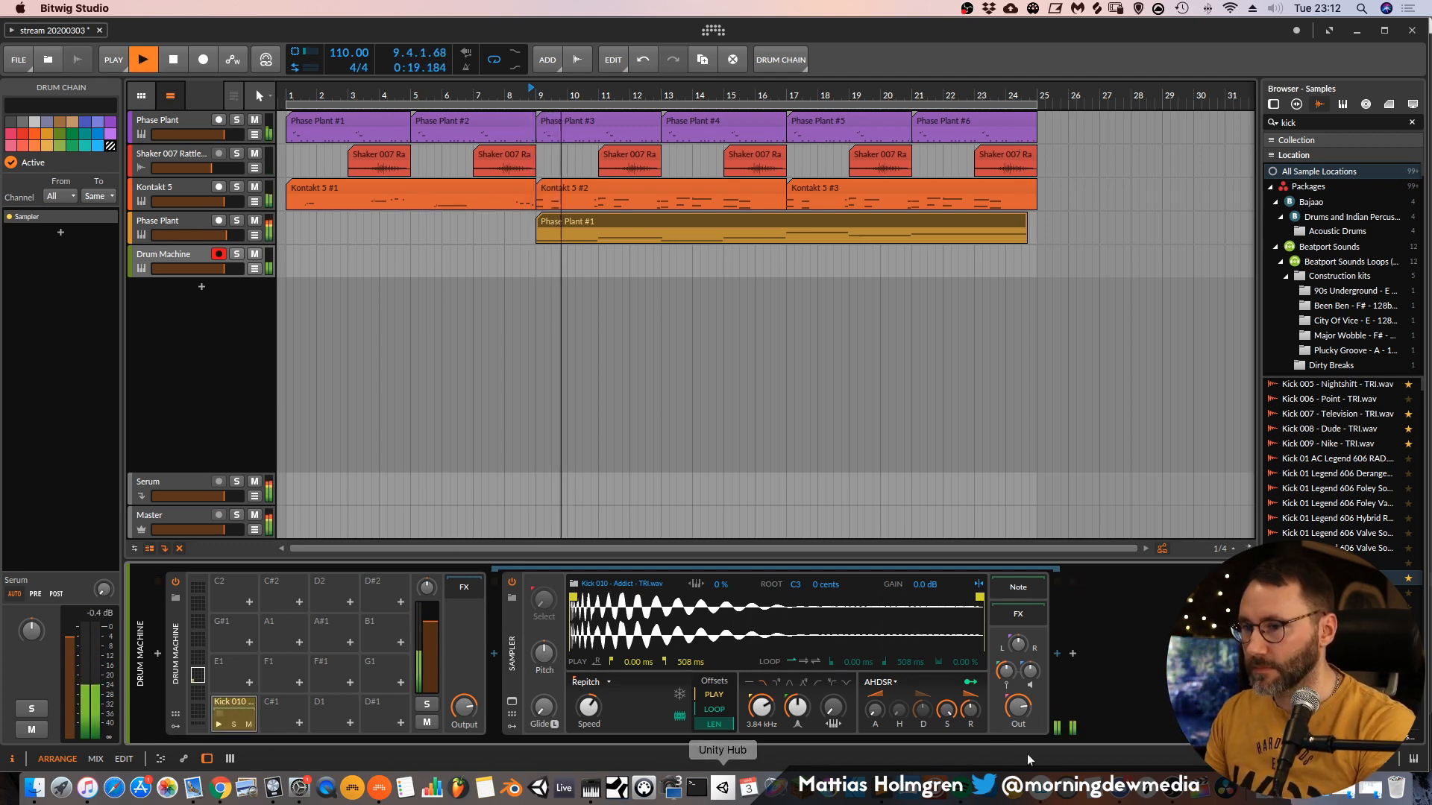
Lower the bass Phase Plant track to -3.1 dB and reduce the other Phase Plant, shaker, Kontakt 5 and Drum Machine track volumes.
click(197, 249)
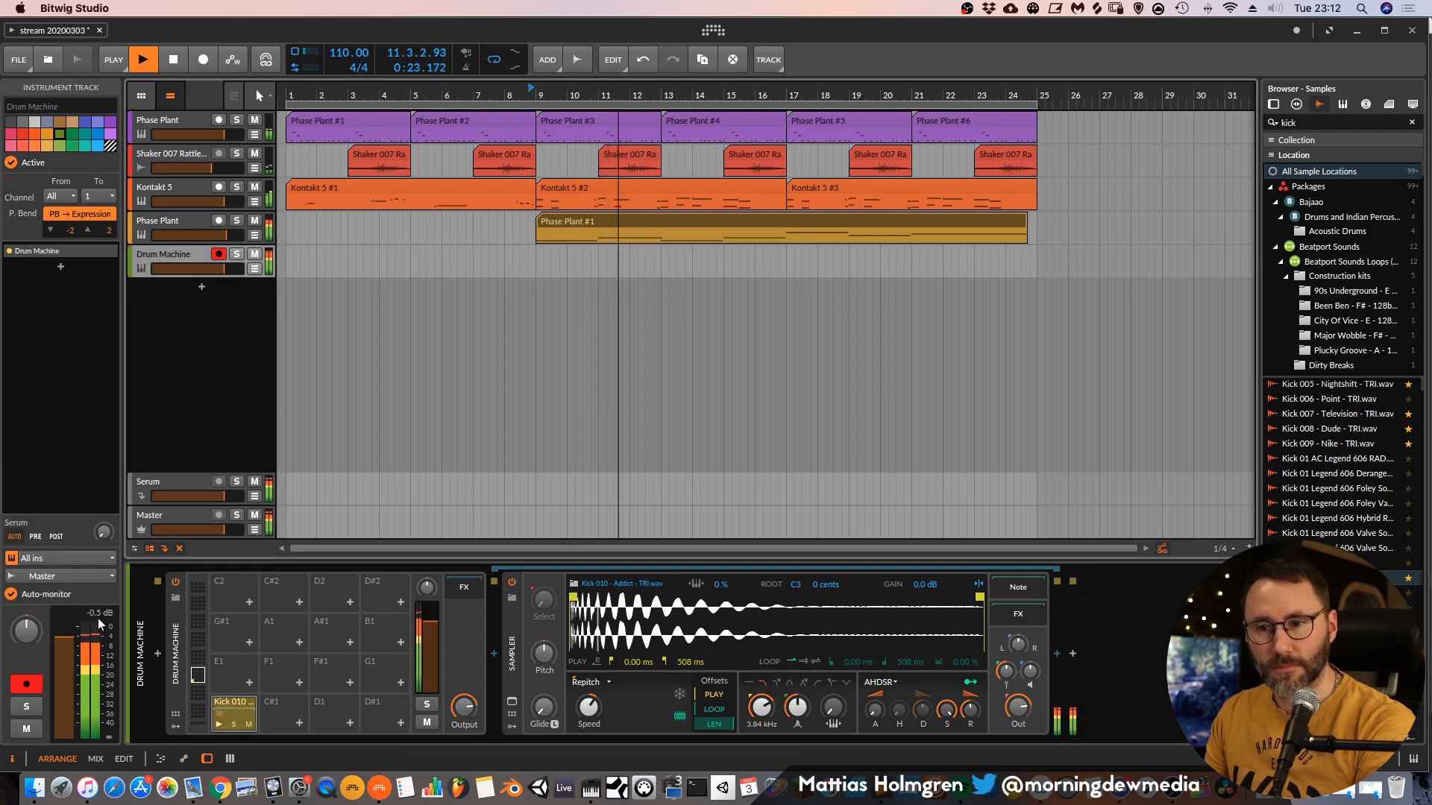
key(space)
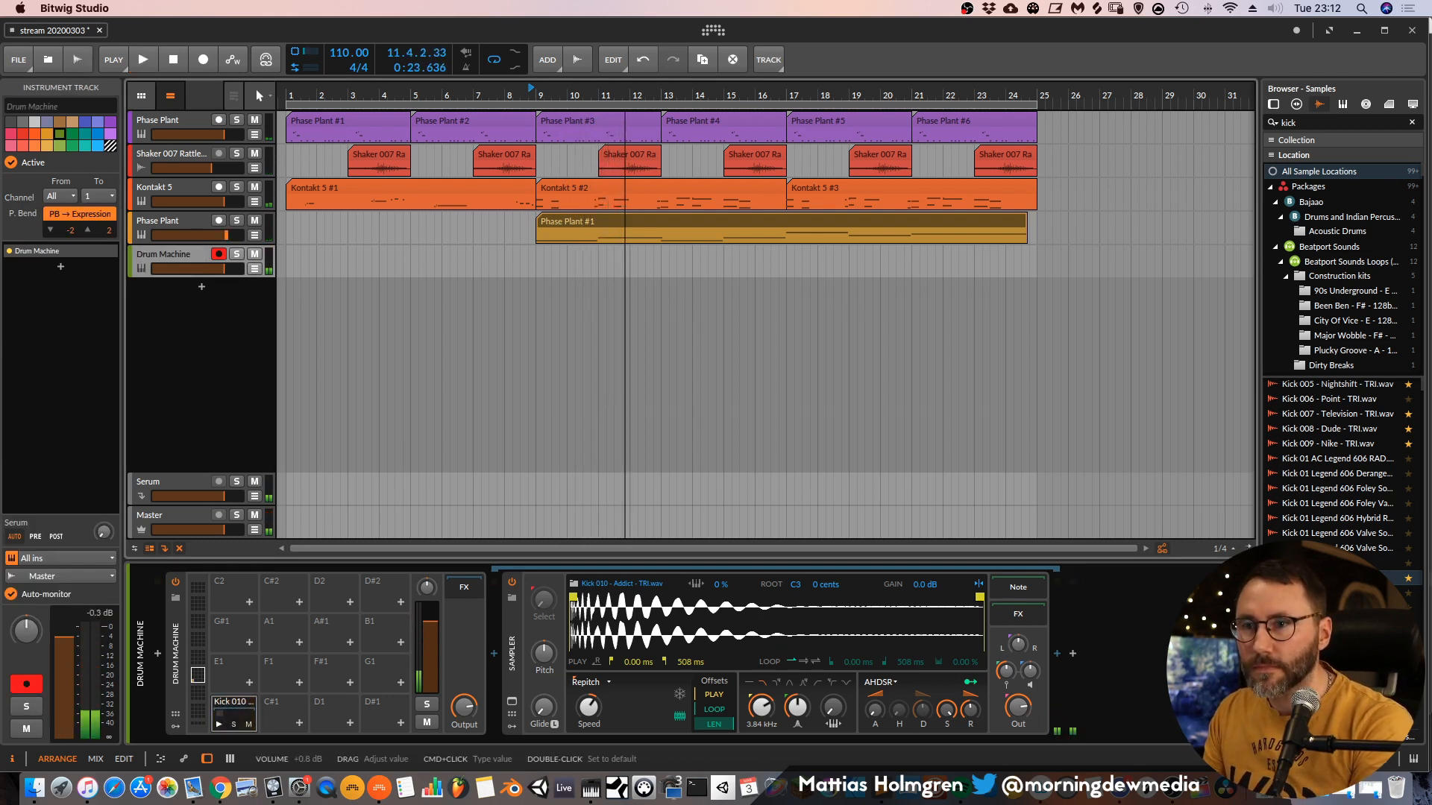
key(space)
drag(221, 235, 217, 235)
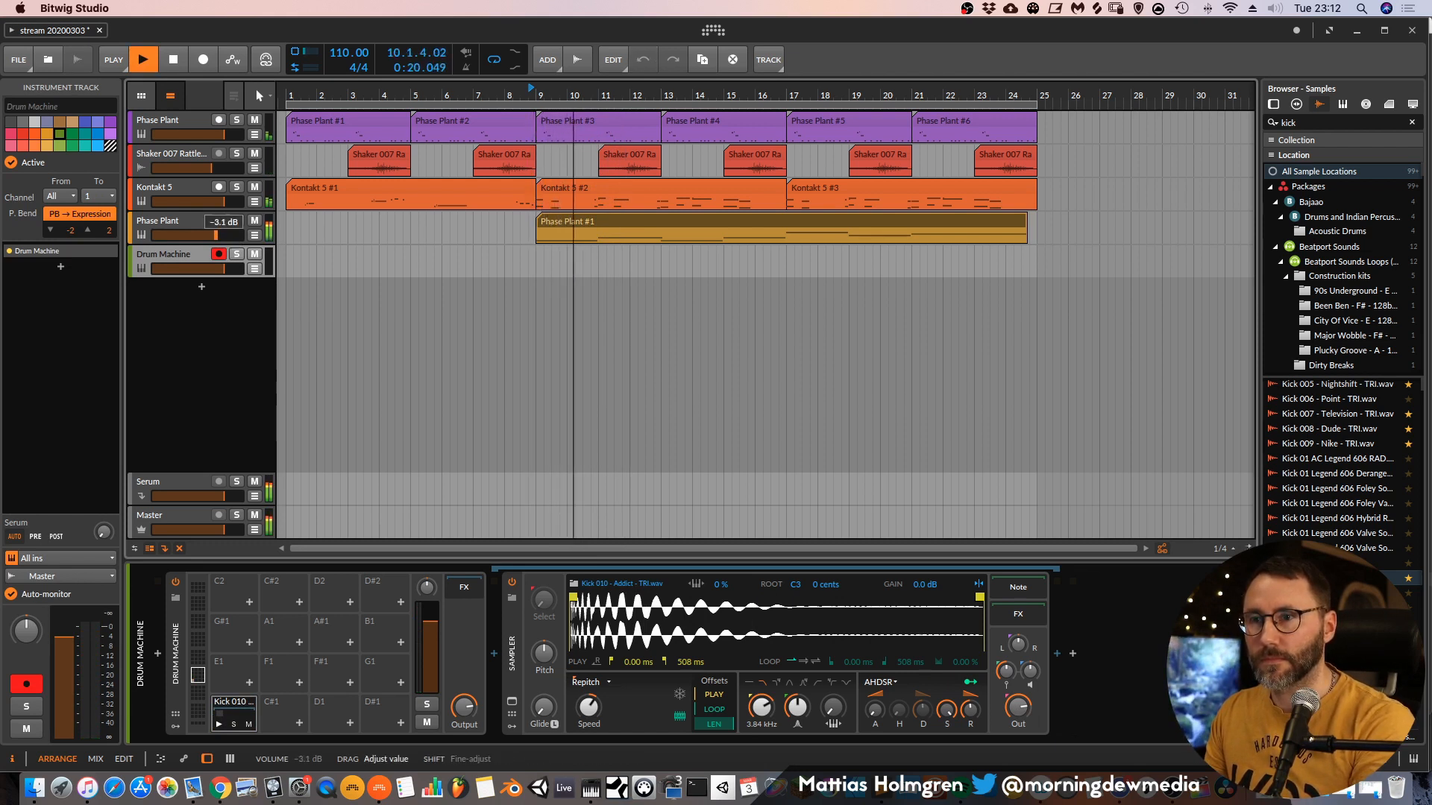
drag(224, 135, 224, 134)
drag(223, 201, 200, 172)
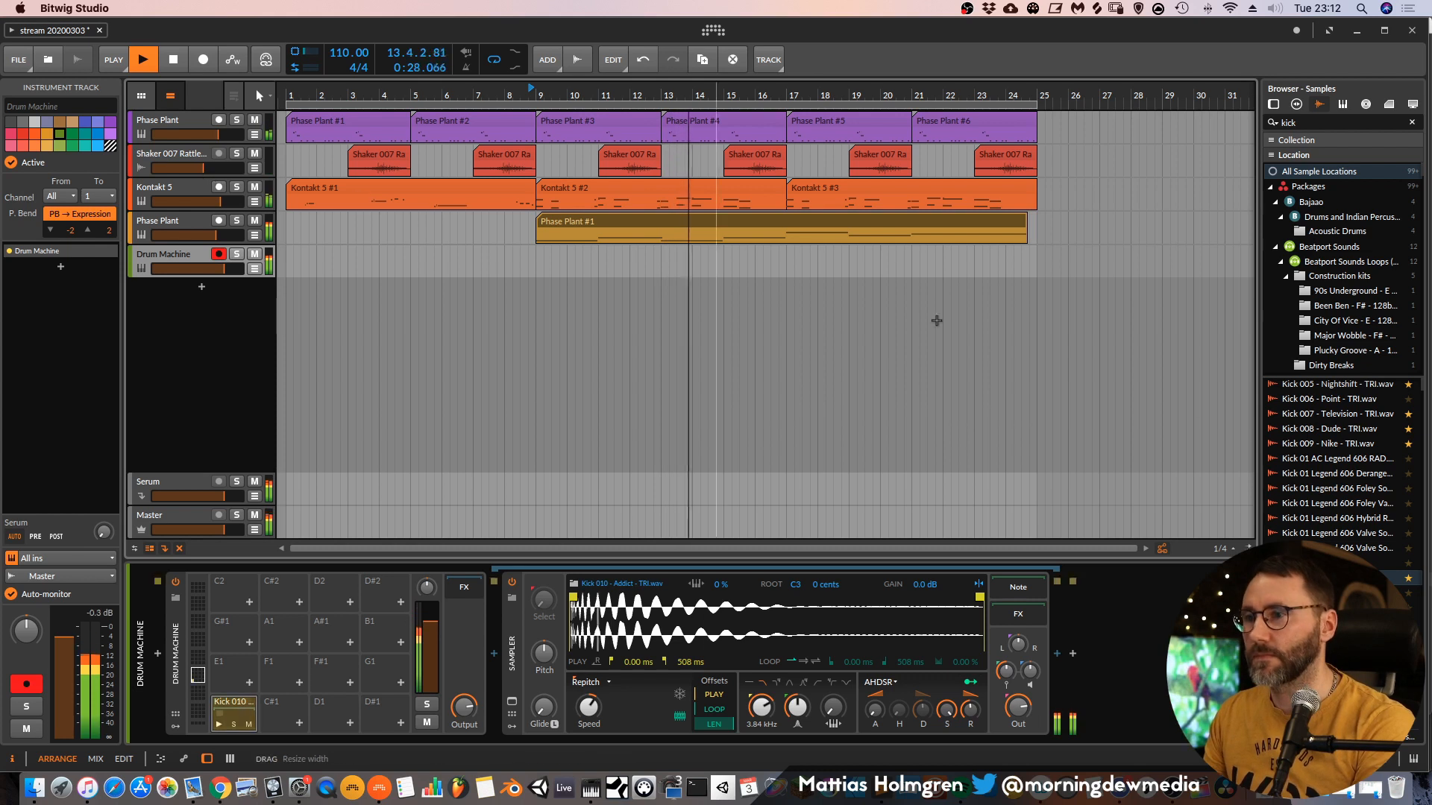
drag(230, 267, 228, 267)
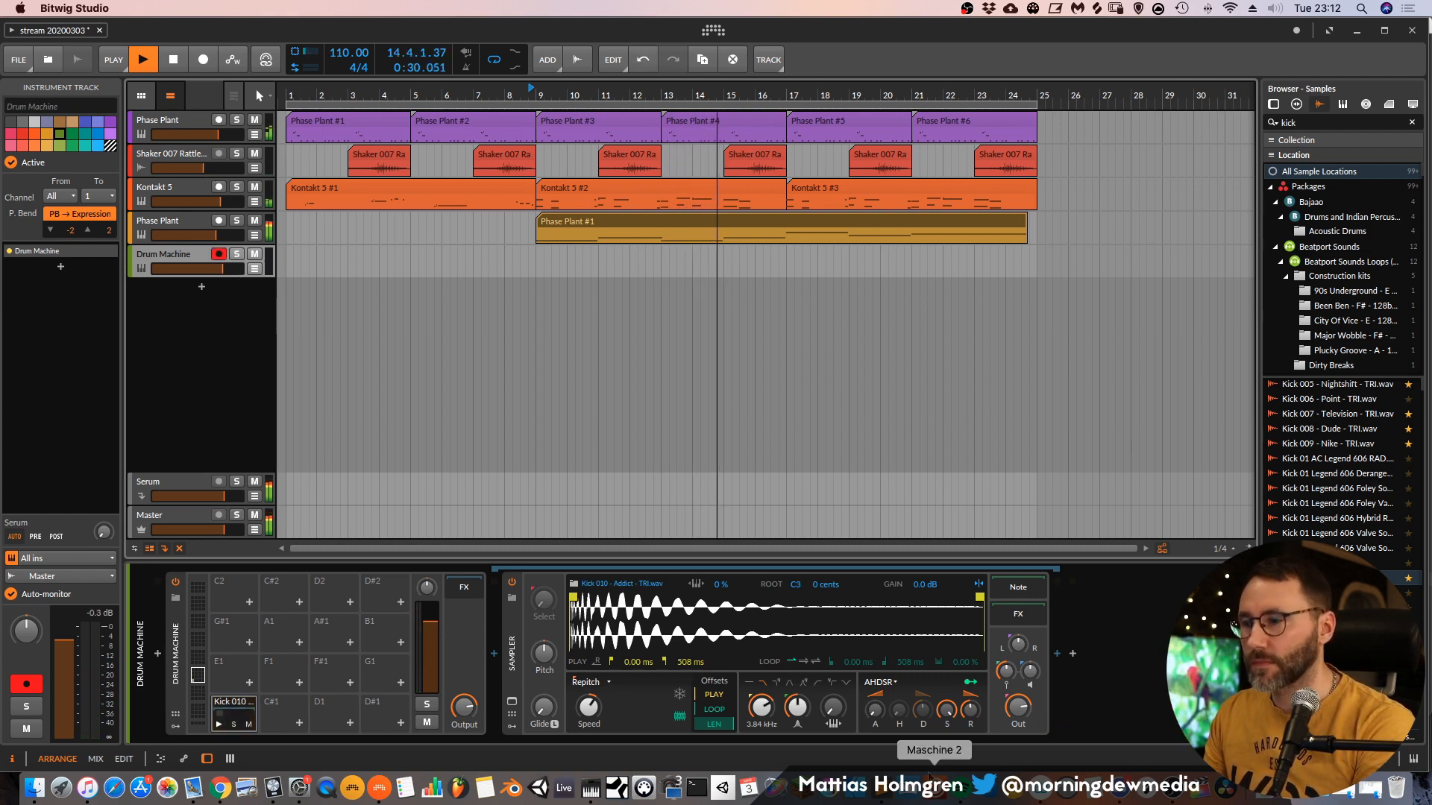
Create a 16-bar clip on the Drum Machine track starting at bar 9, and stop playback.
click(555, 253)
double_click(555, 253)
drag(565, 265, 1037, 268)
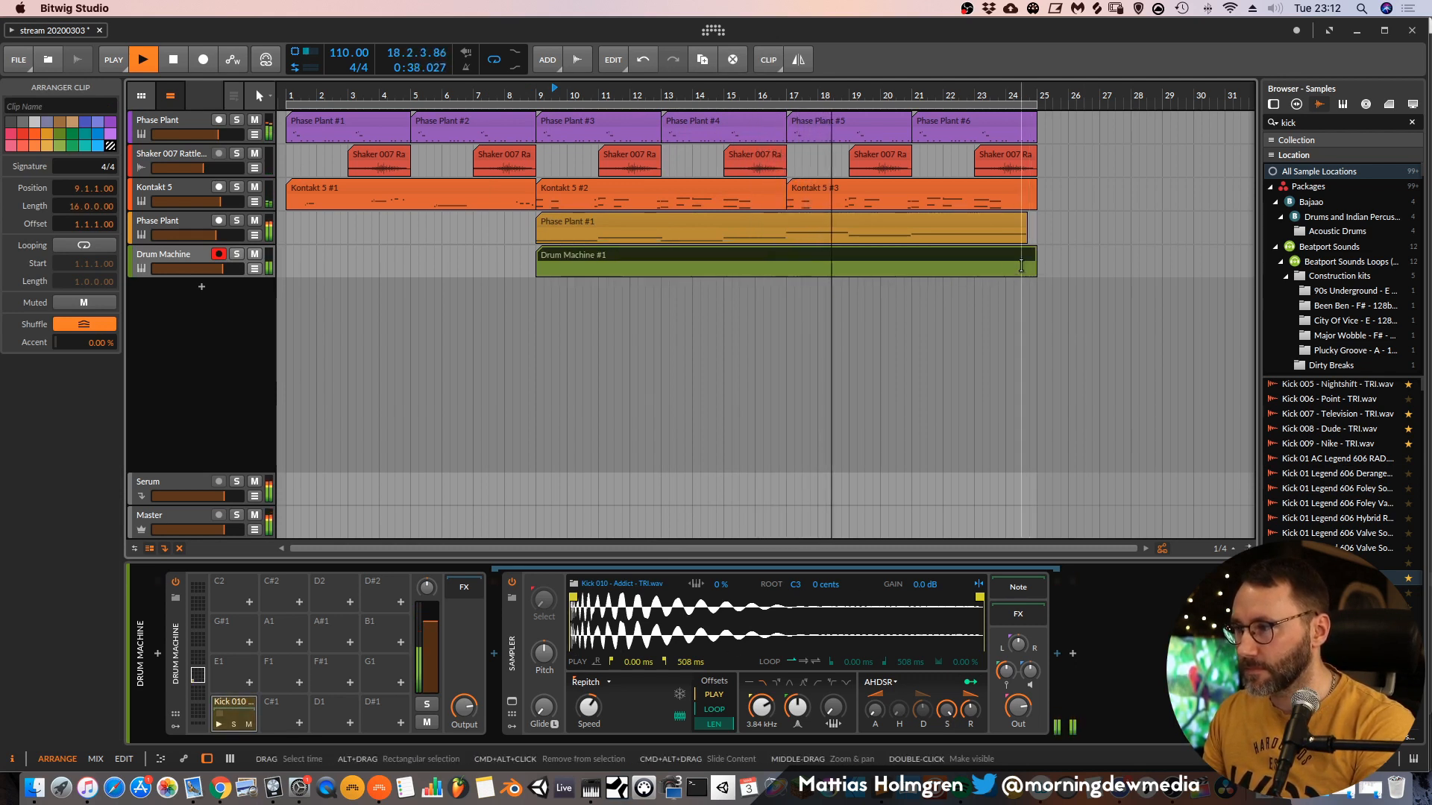
key(space)
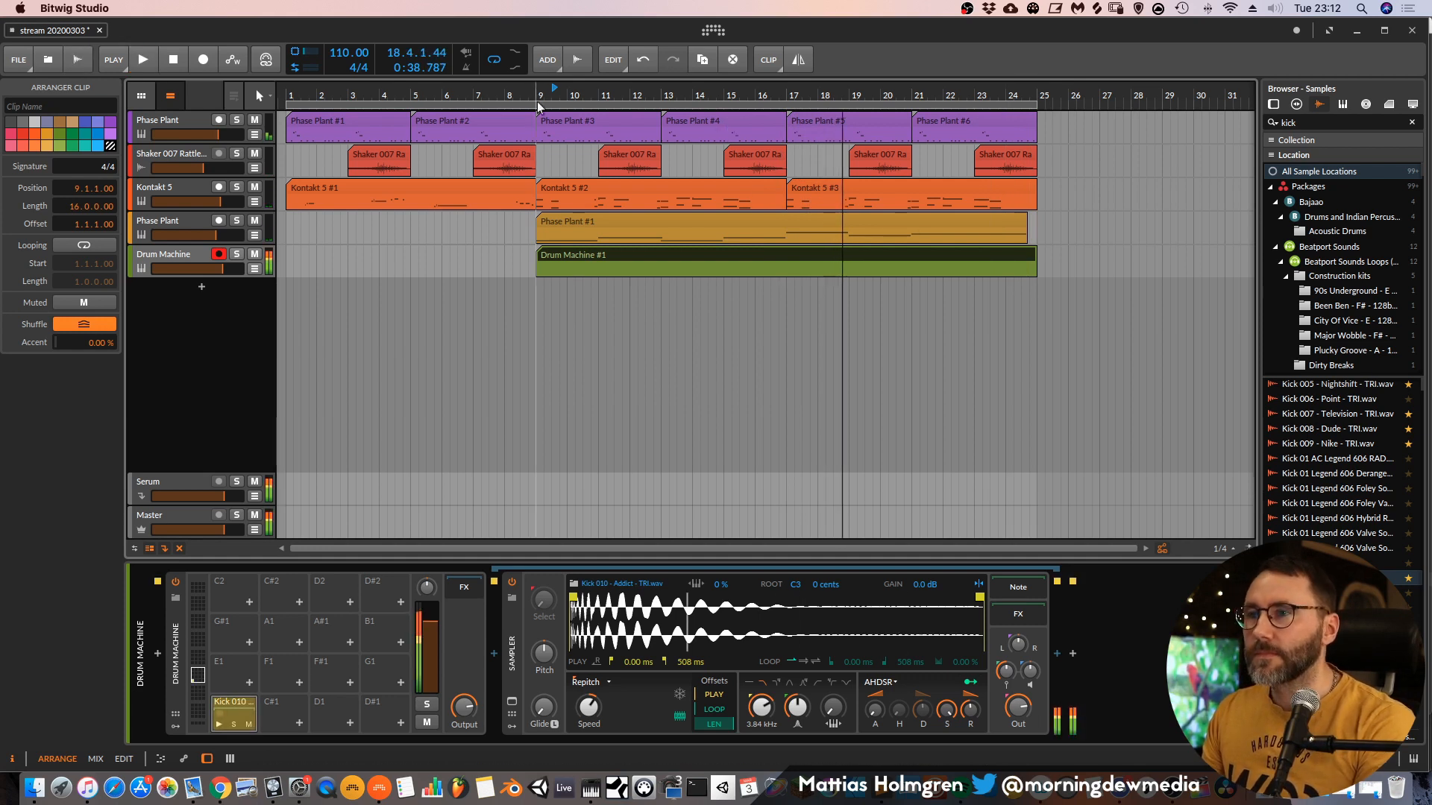
Open the Drum Machine clip for note editing and add quarter-note C1 kicks on beats 1.1 and 1.3.
double_click(561, 256)
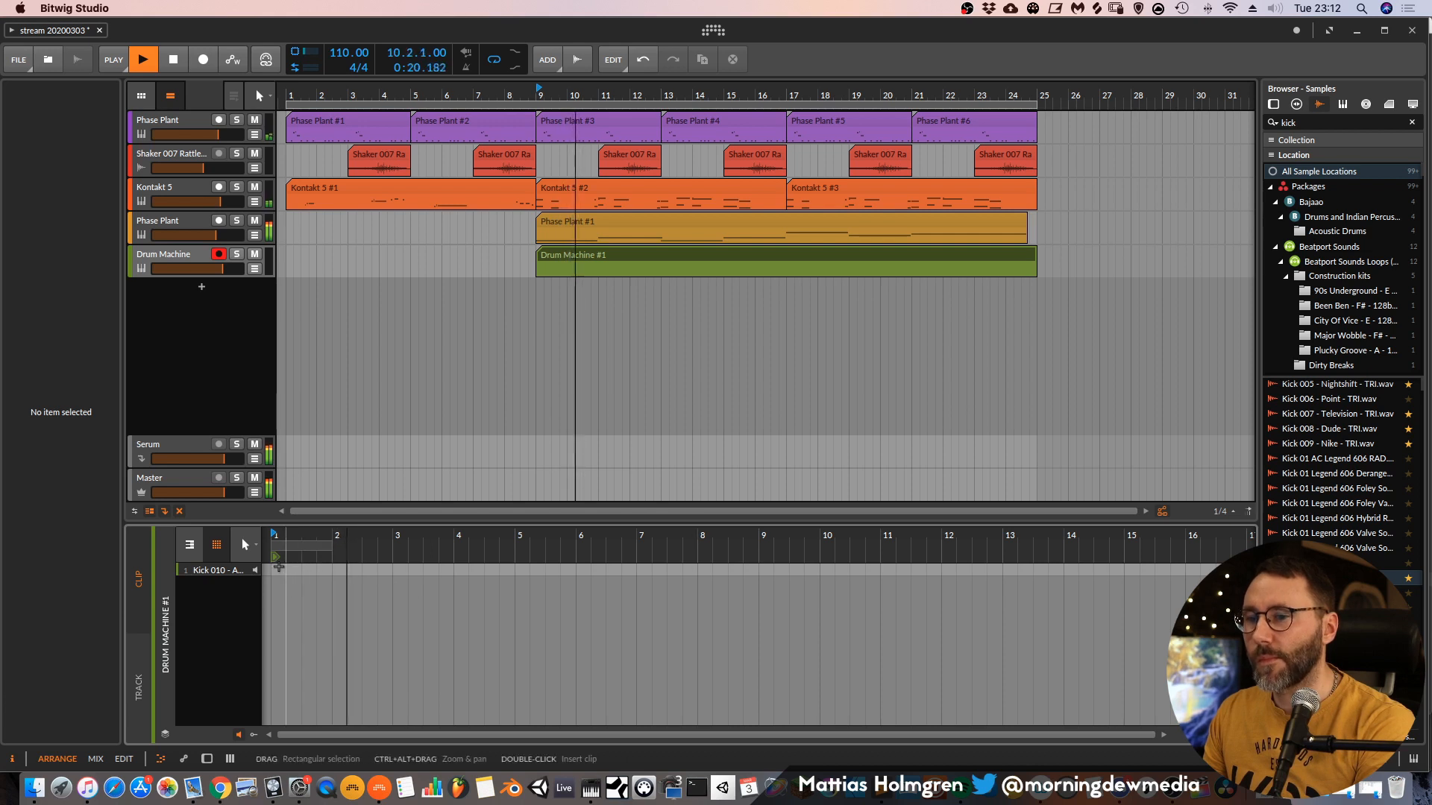
double_click(277, 570)
drag(376, 544, 376, 573)
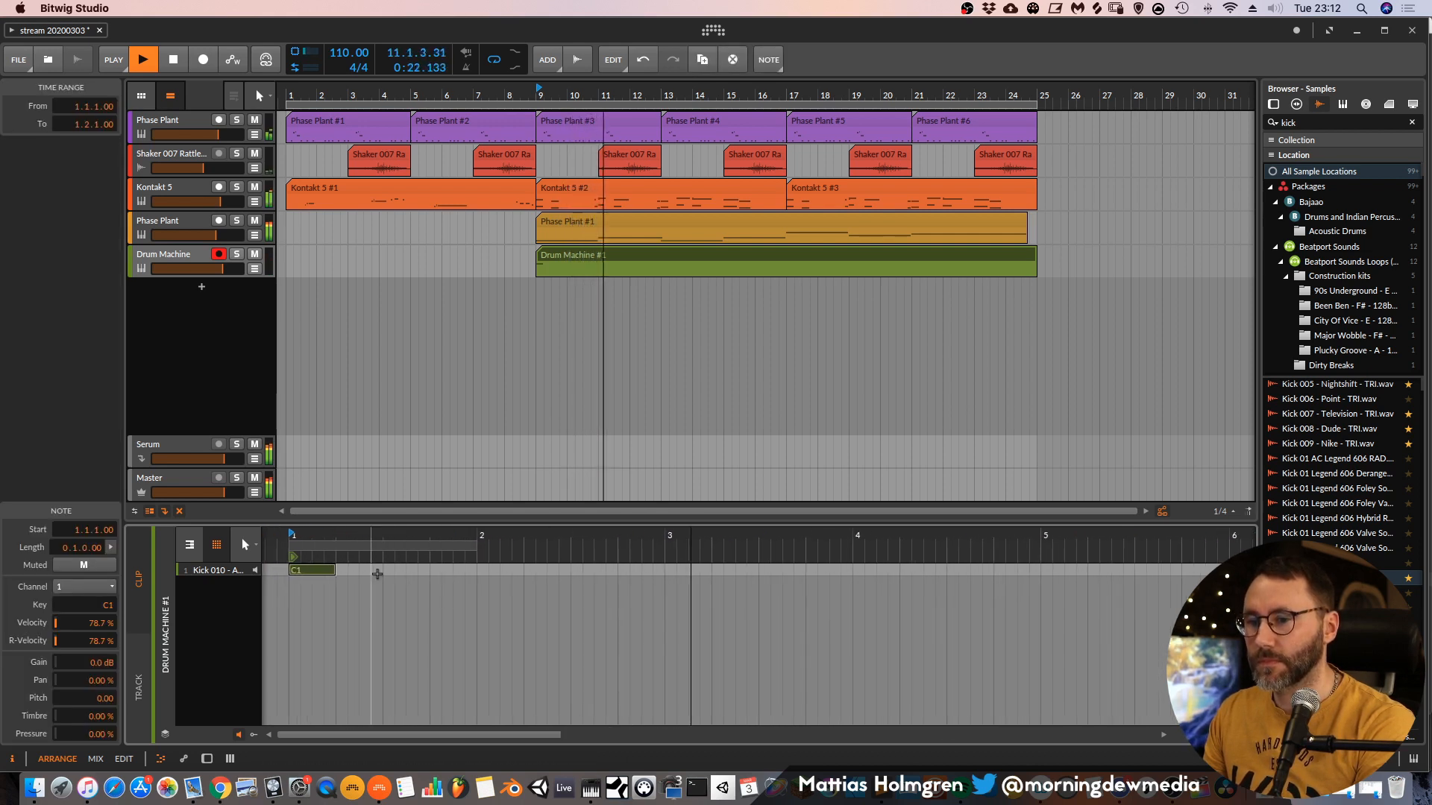
key(space)
click(388, 571)
double_click(388, 570)
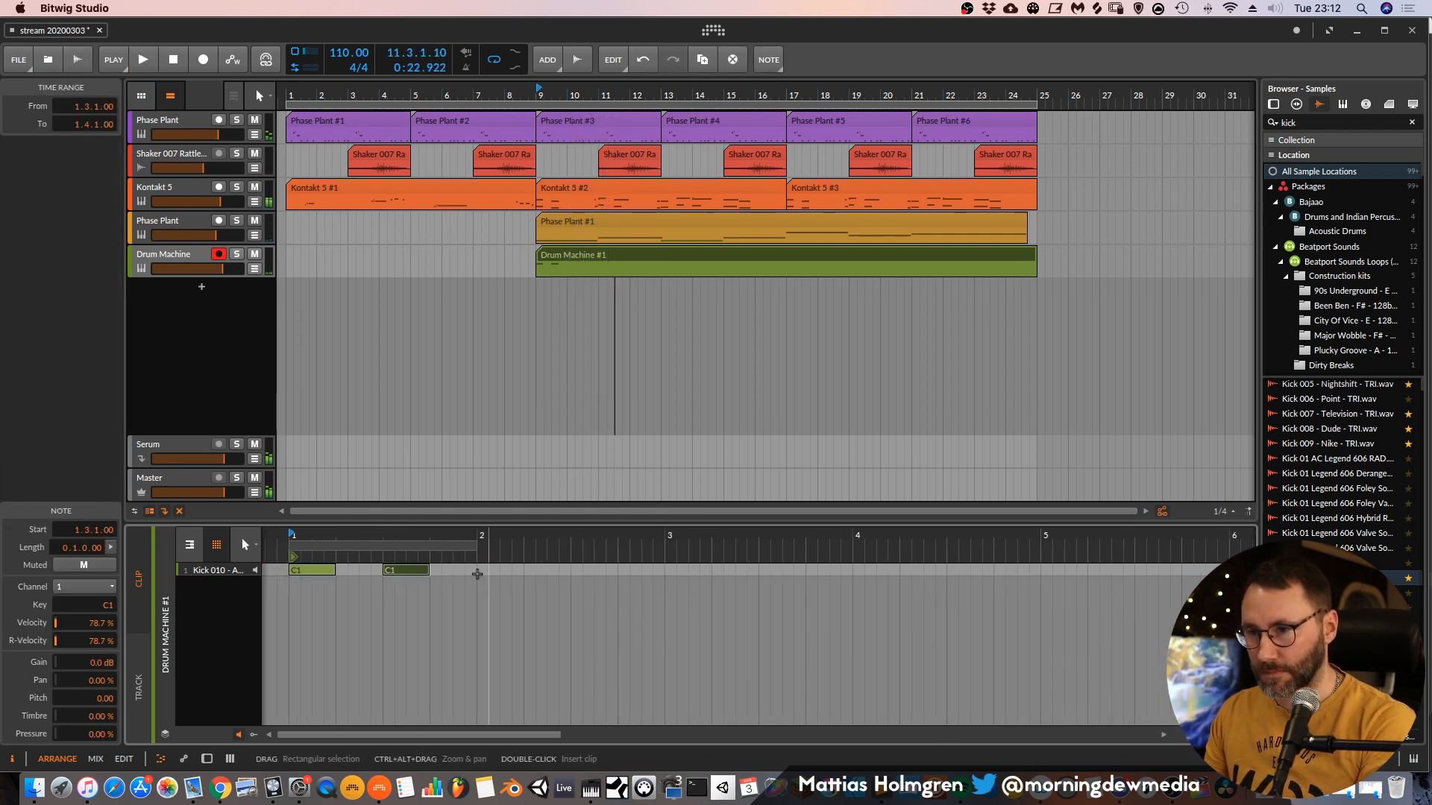
Shorten the Drum Machine clip to two bars, from bar 9 to bar 11, and open its notes.
drag(1035, 265, 681, 268)
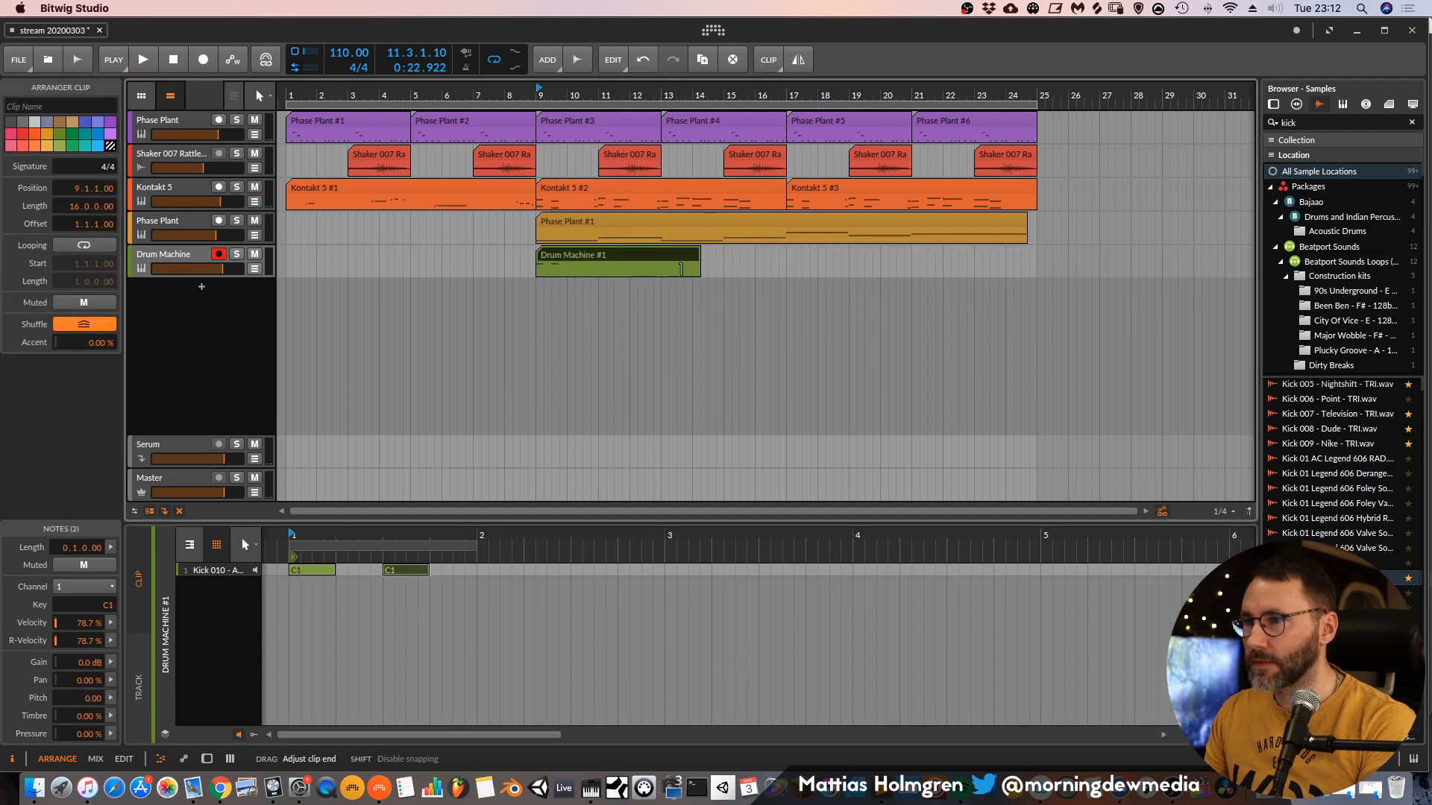
drag(577, 258, 594, 257)
double_click(578, 257)
Add kick notes on beats 2.1 and 2.3 of the Drum Machine clip and play the arrangement from bar 9.
drag(568, 536, 551, 556)
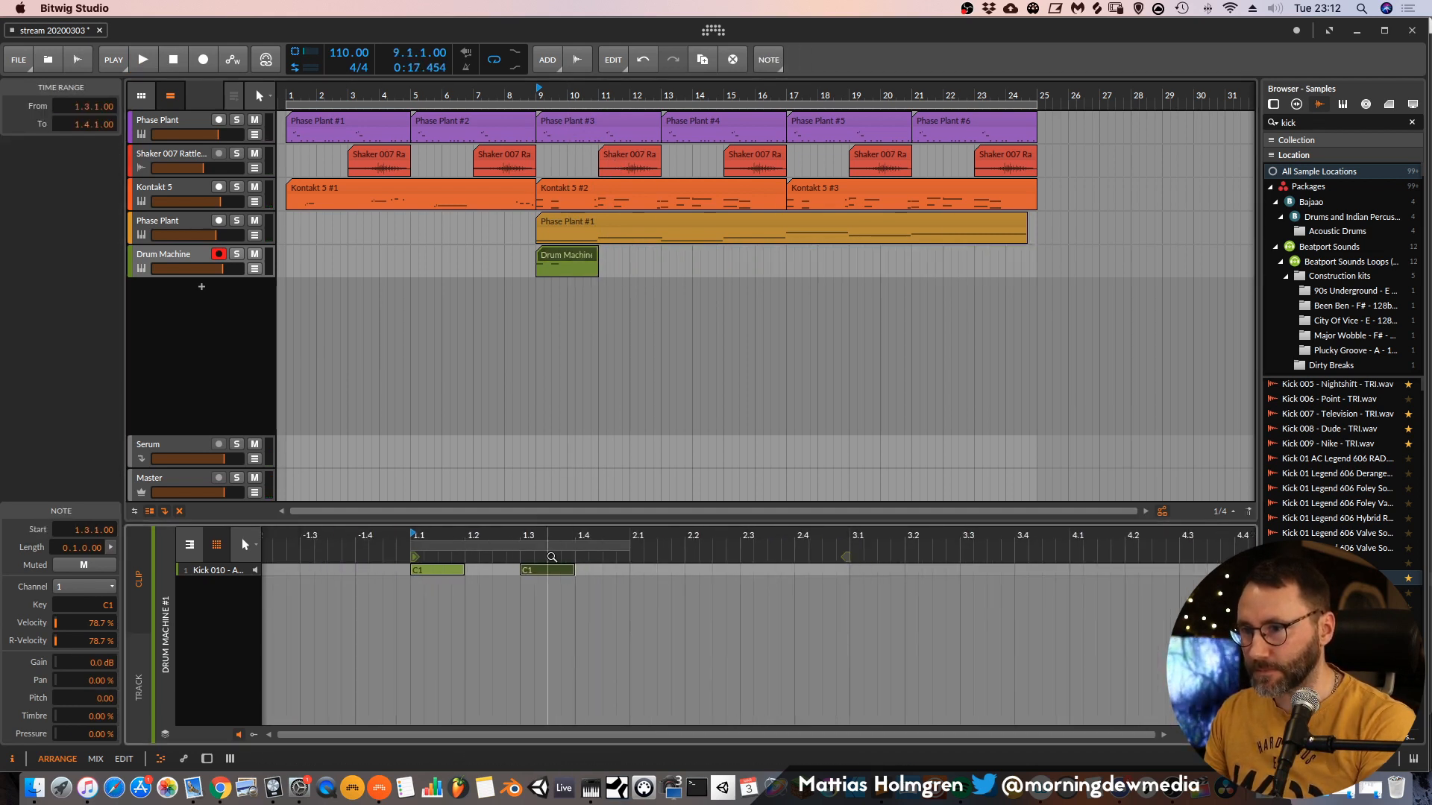
click(643, 569)
double_click(643, 569)
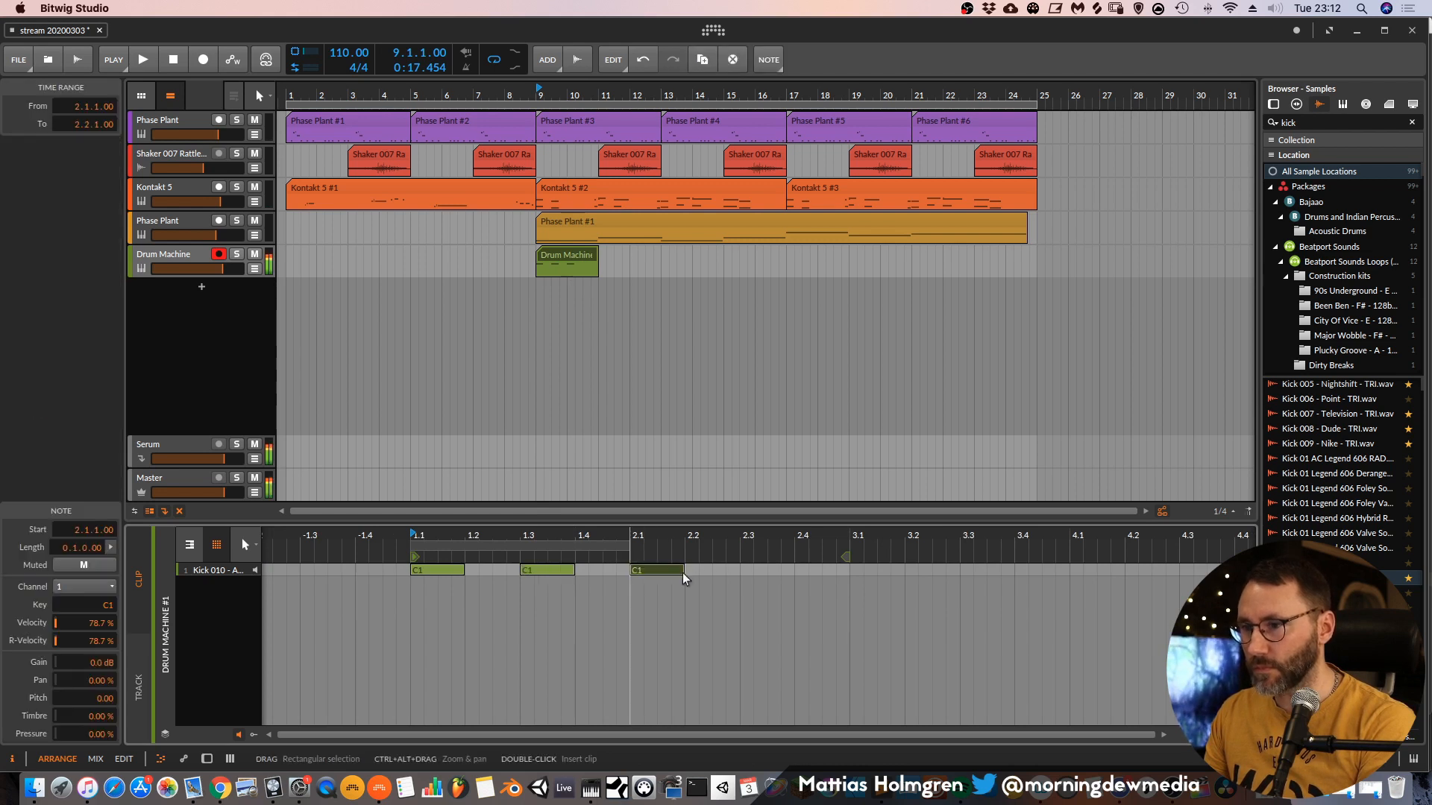
double_click(748, 570)
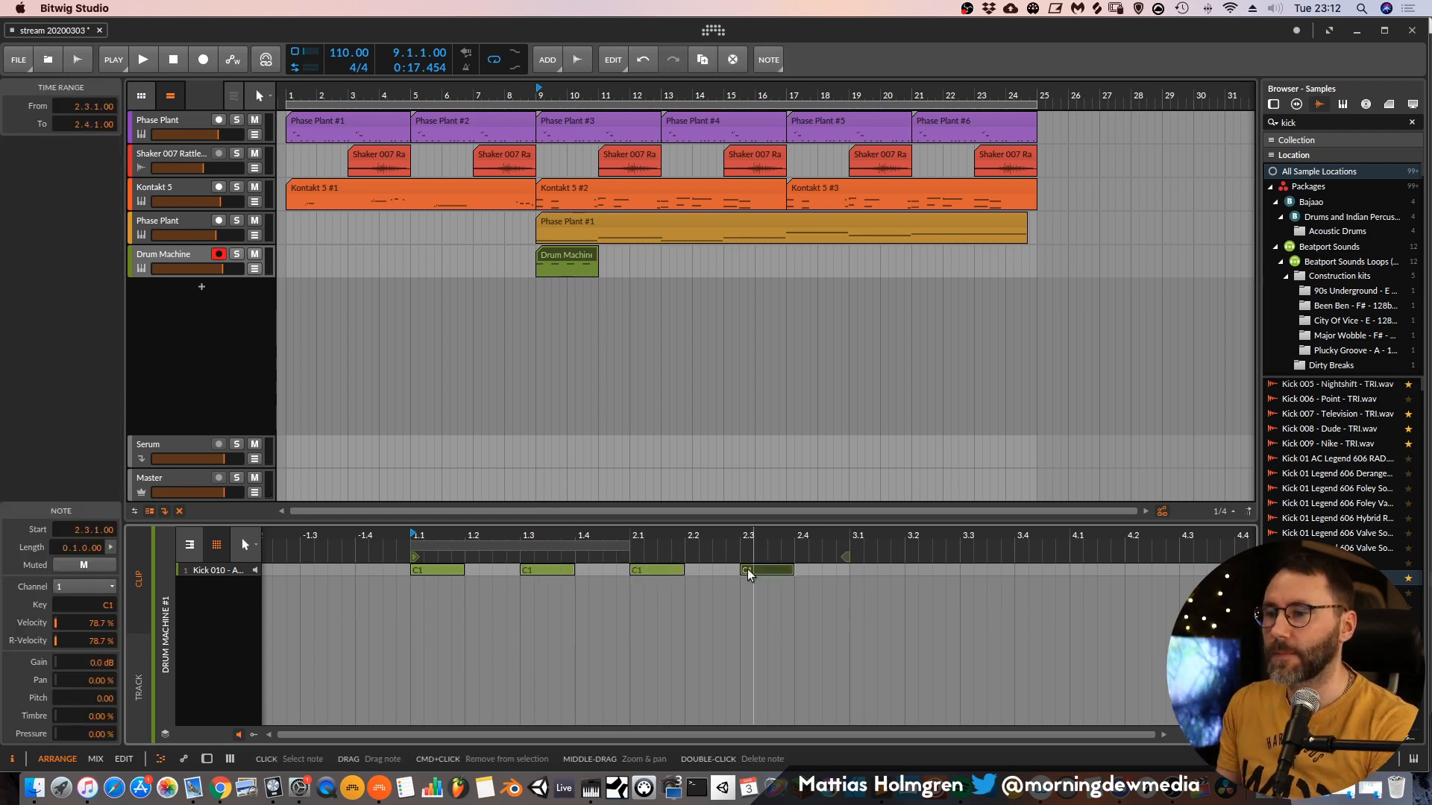
key(space)
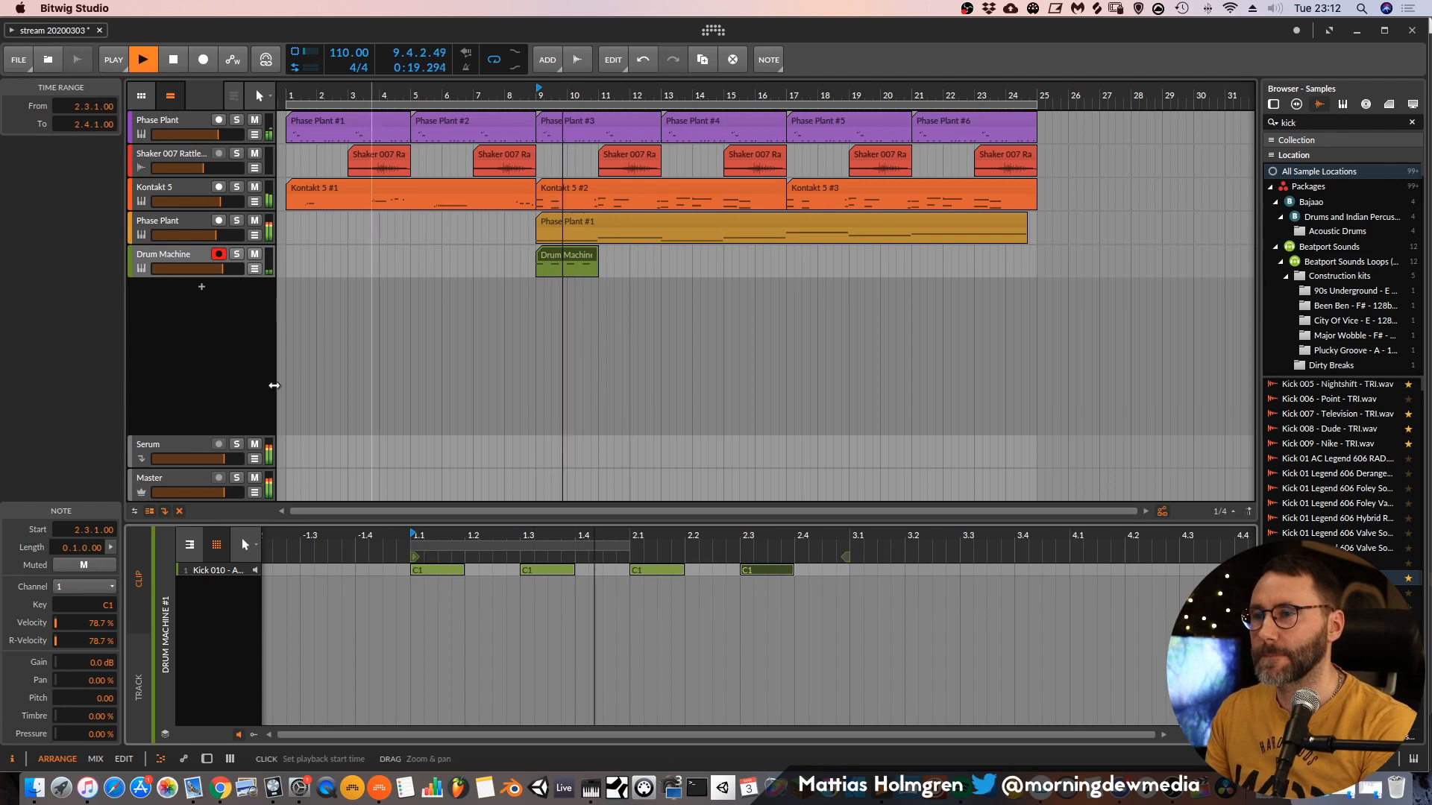
Play the arrangement from bar 9 to hear the kick pattern against the bass line, and stop playback.
click(190, 261)
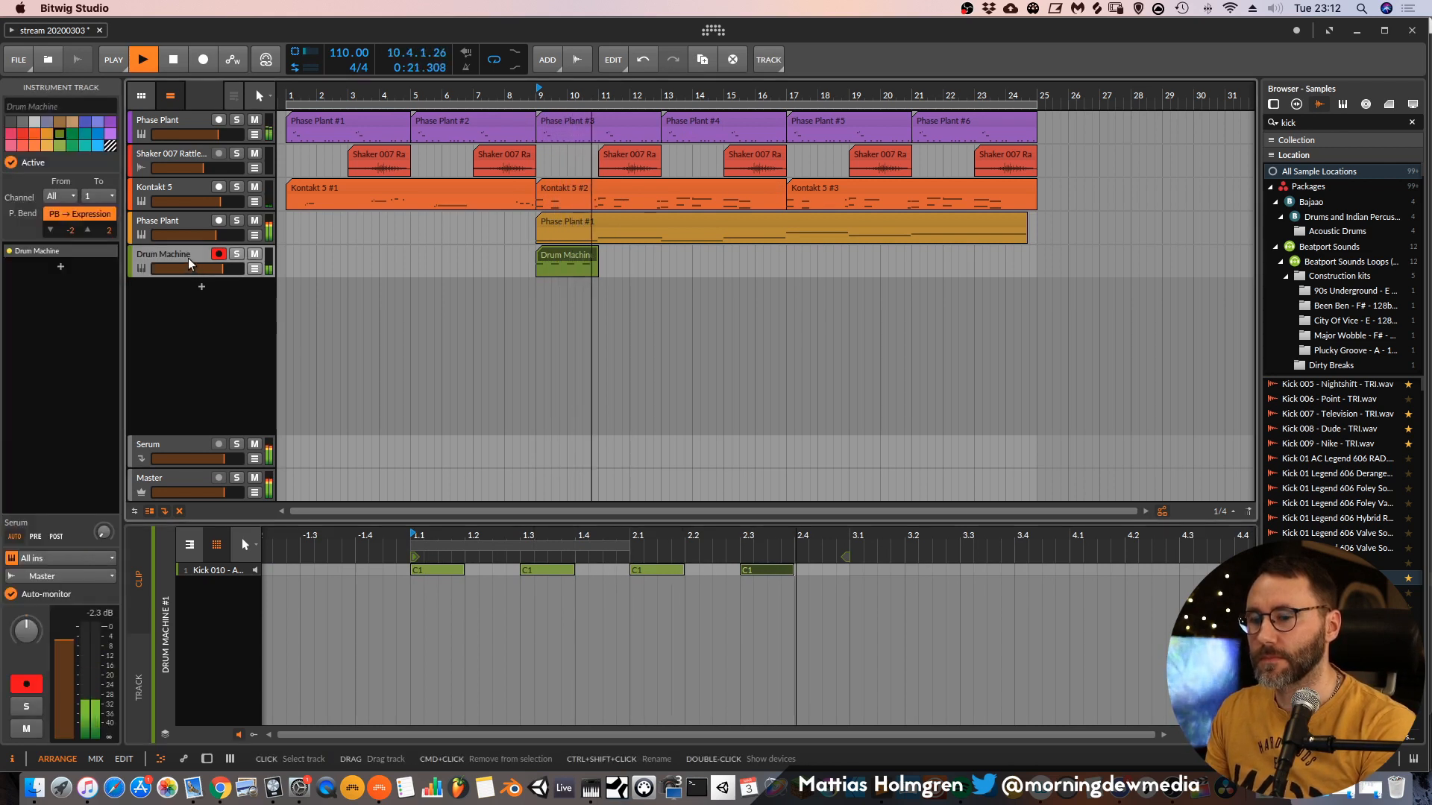
key(space)
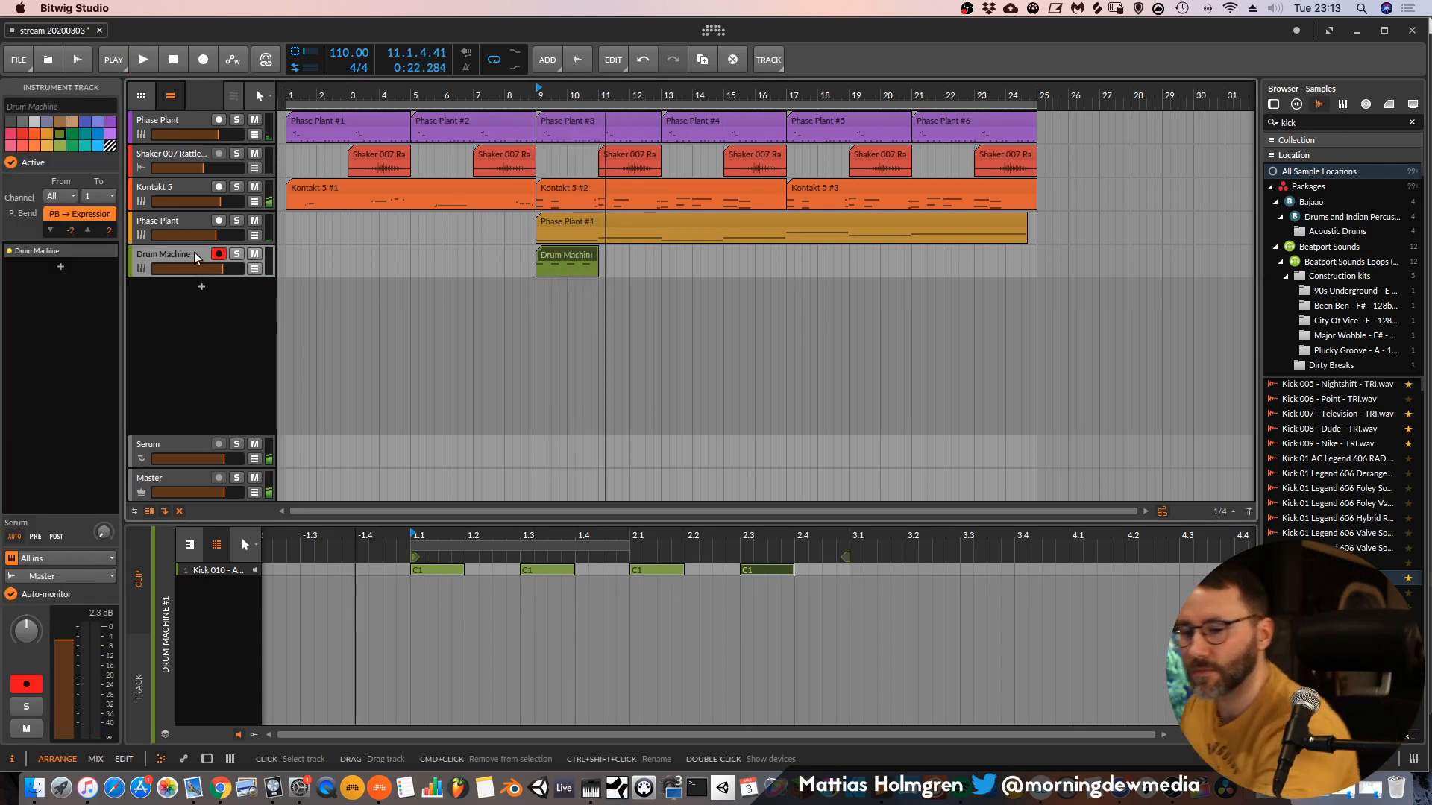
key(space)
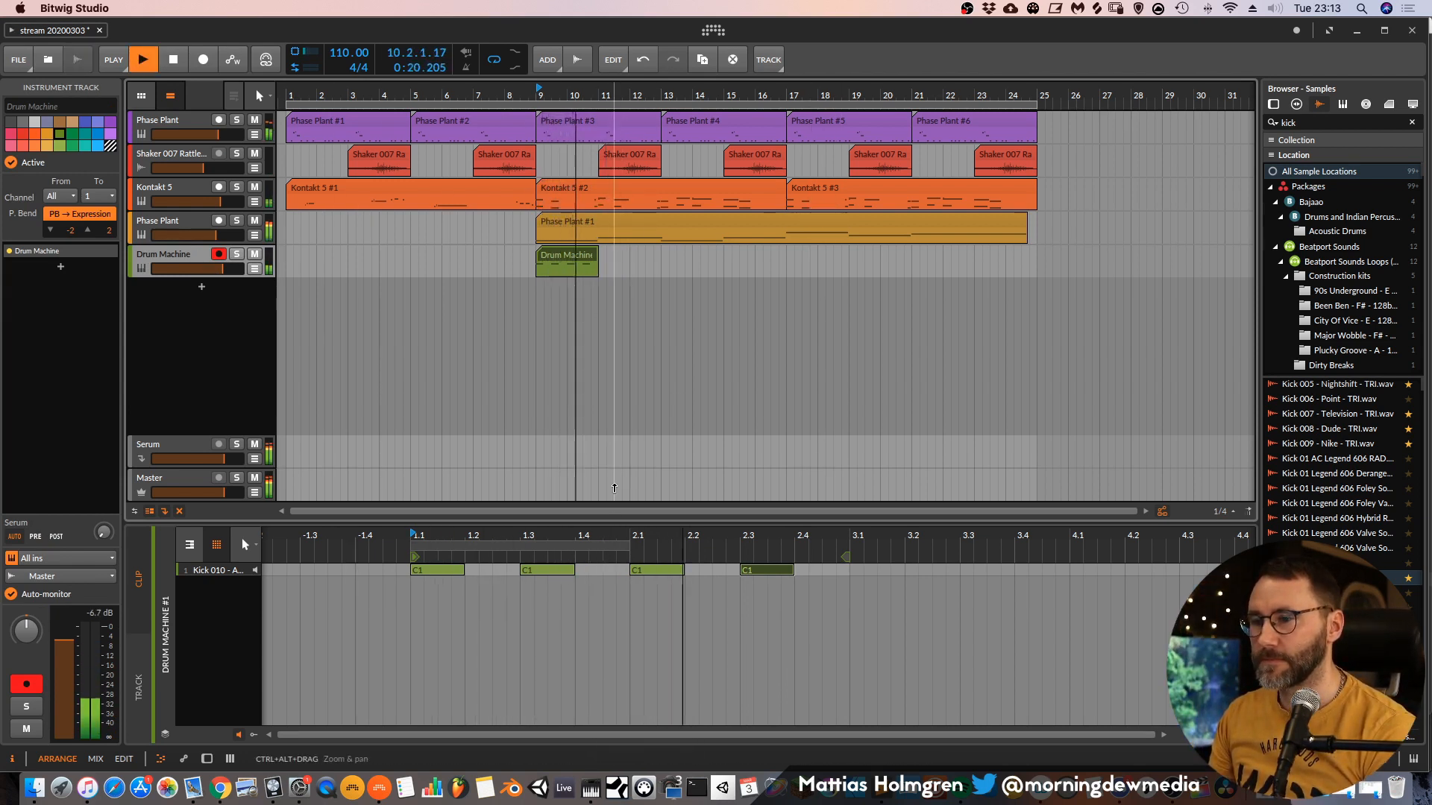
drag(697, 544, 628, 541)
key(space)
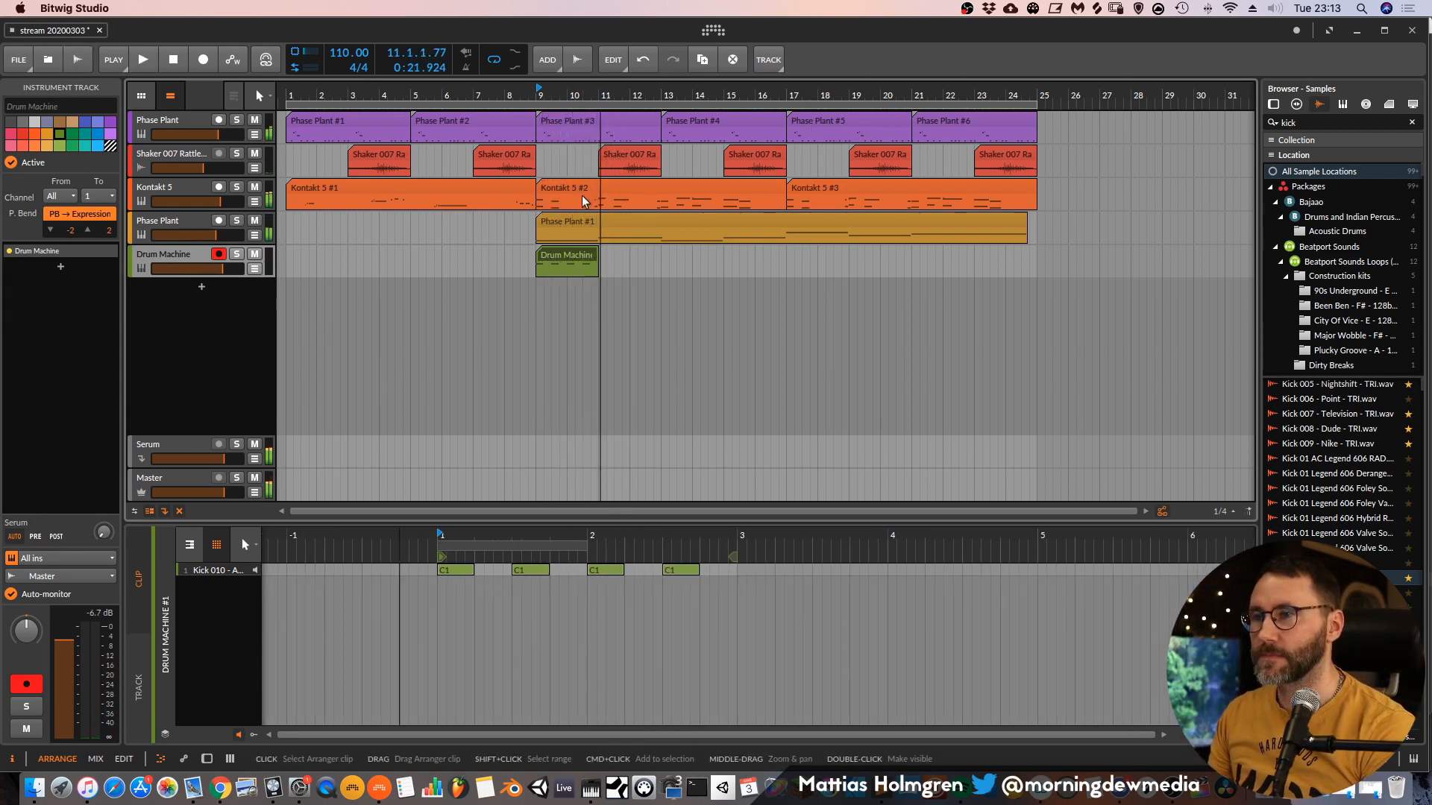
Show the device chain of the bass Phase Plant track above the Drum Machine track.
click(716, 631)
drag(508, 569, 713, 573)
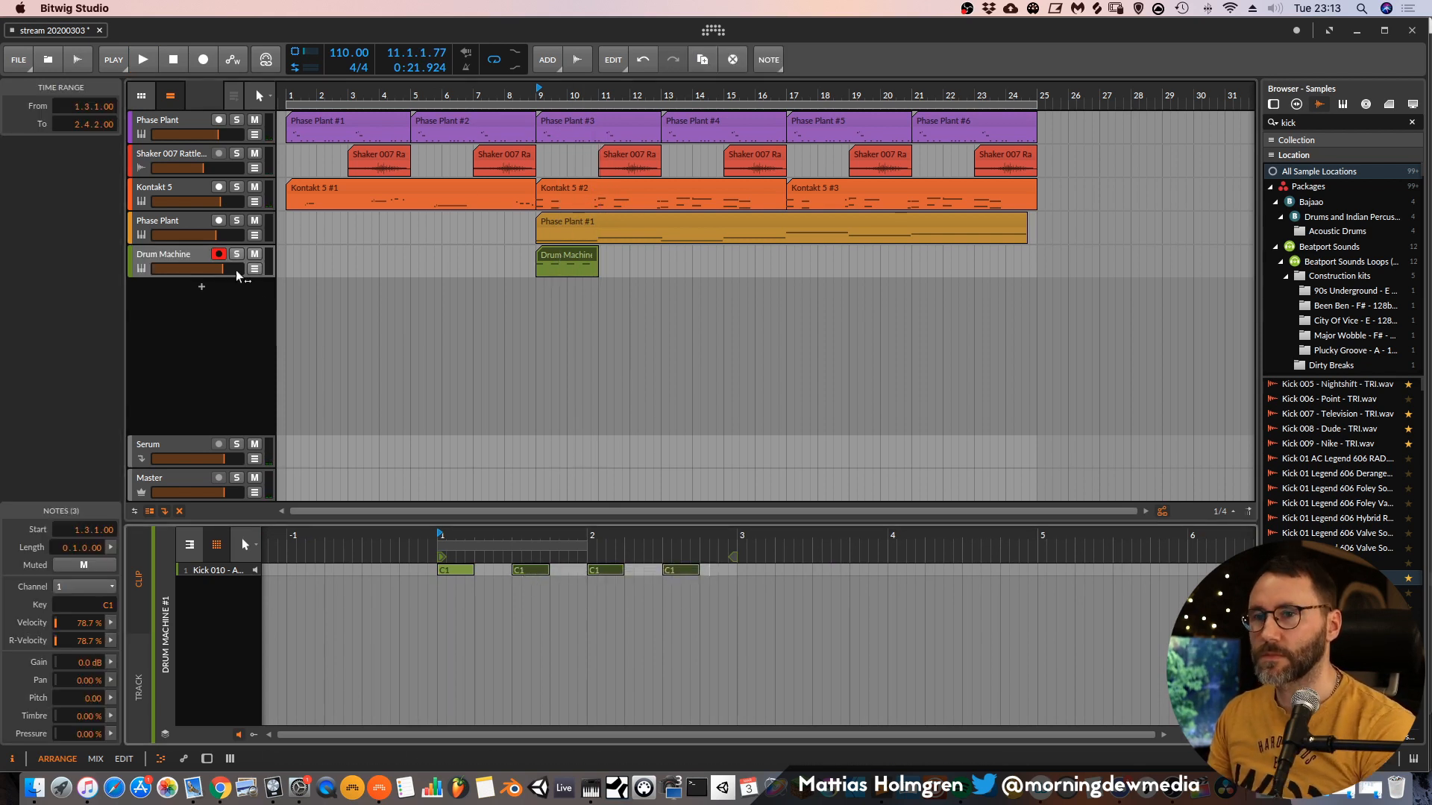
click(202, 257)
click(196, 222)
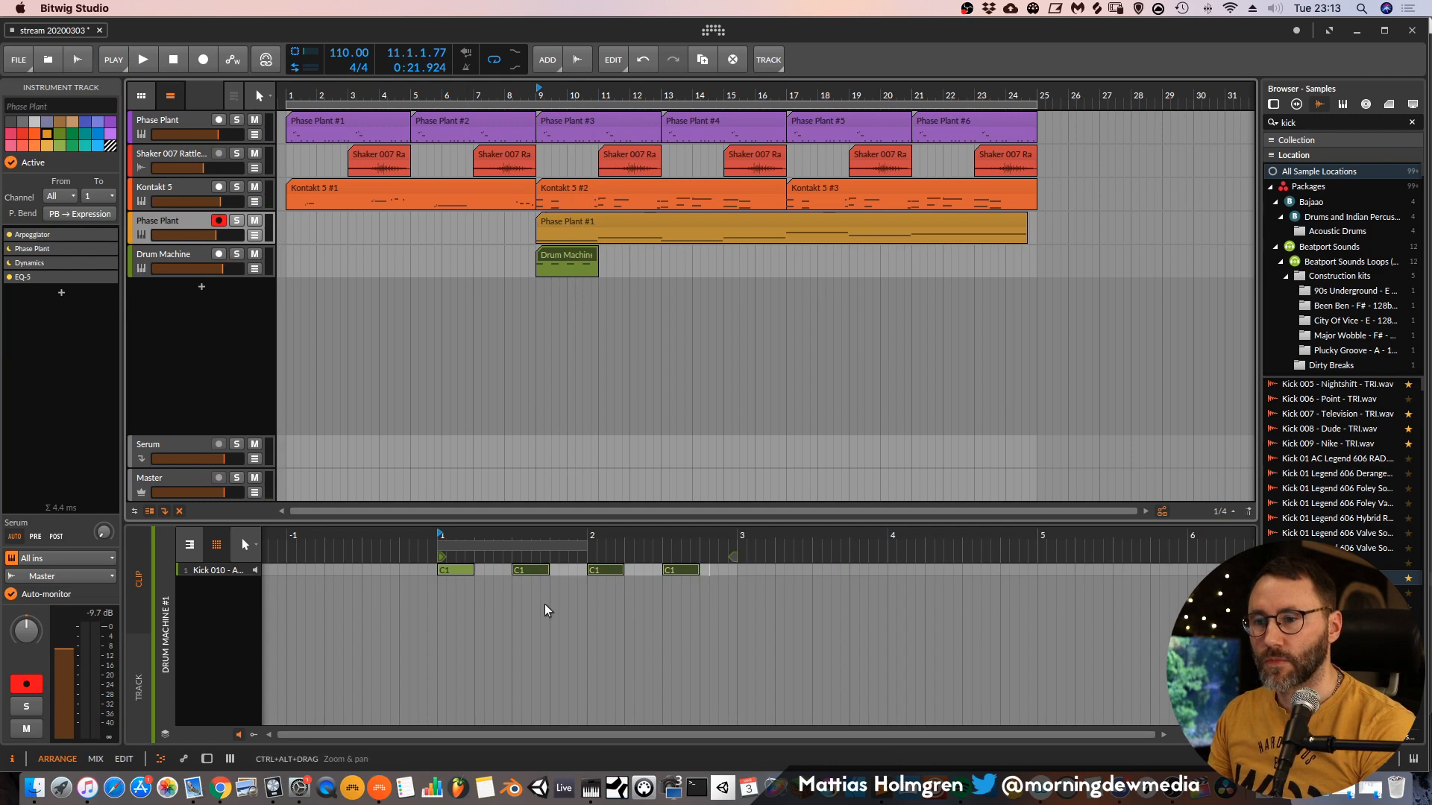
key(d)
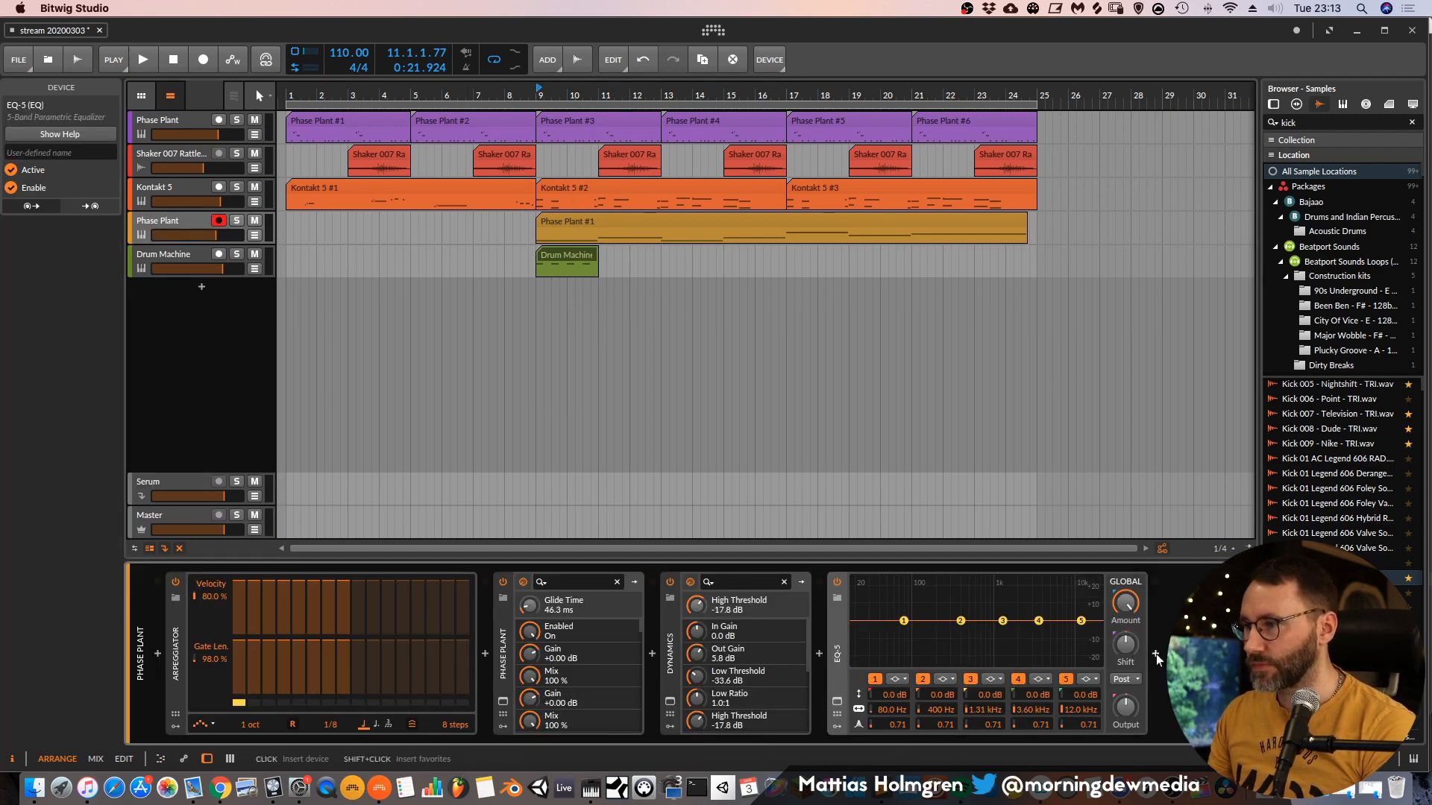
Insert a second Bitwig EQ-5 at the end of the bass Phase Plant chain, and remove it again.
click(1155, 654)
click(784, 216)
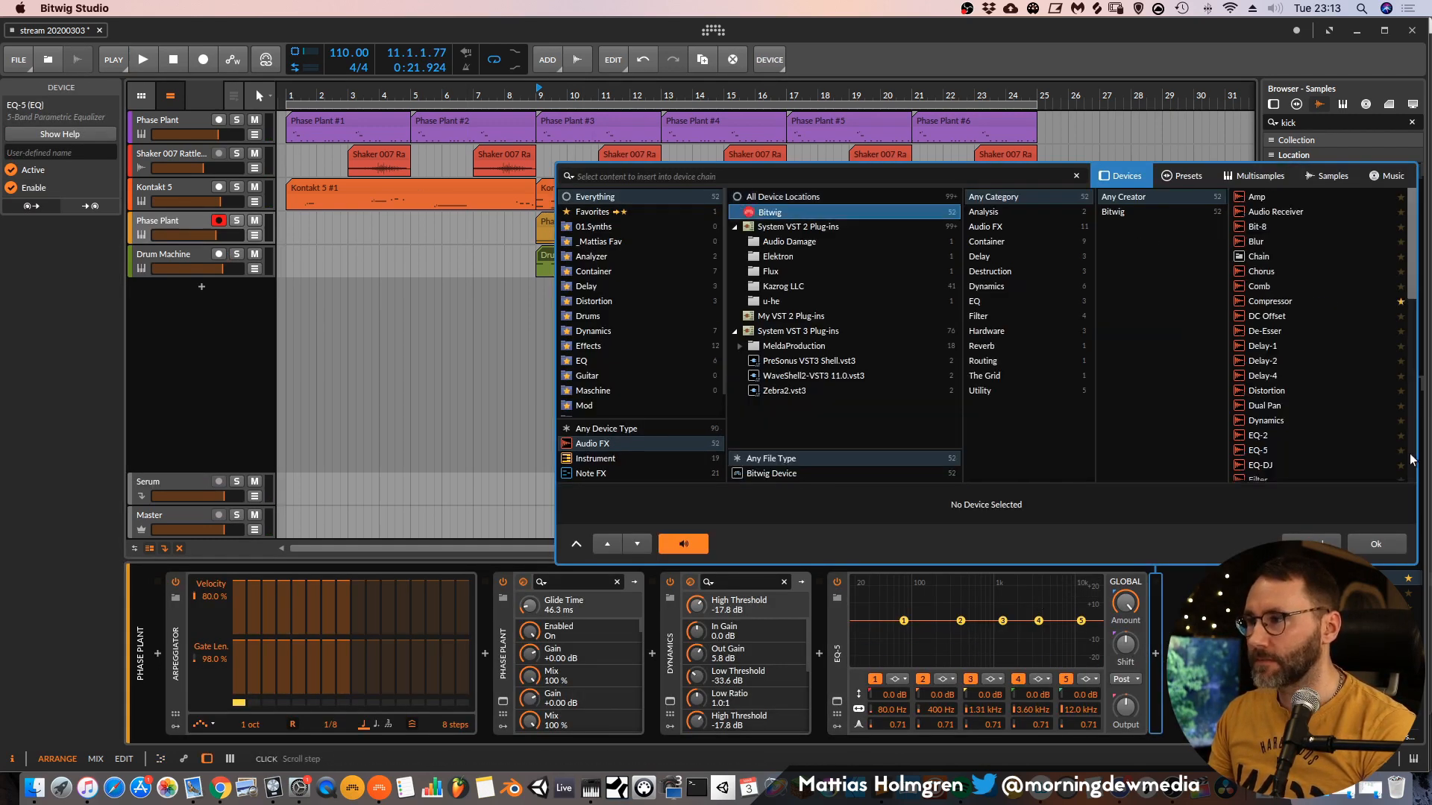
scroll(1244, 381, down, 10)
scroll(1247, 384, up, 10)
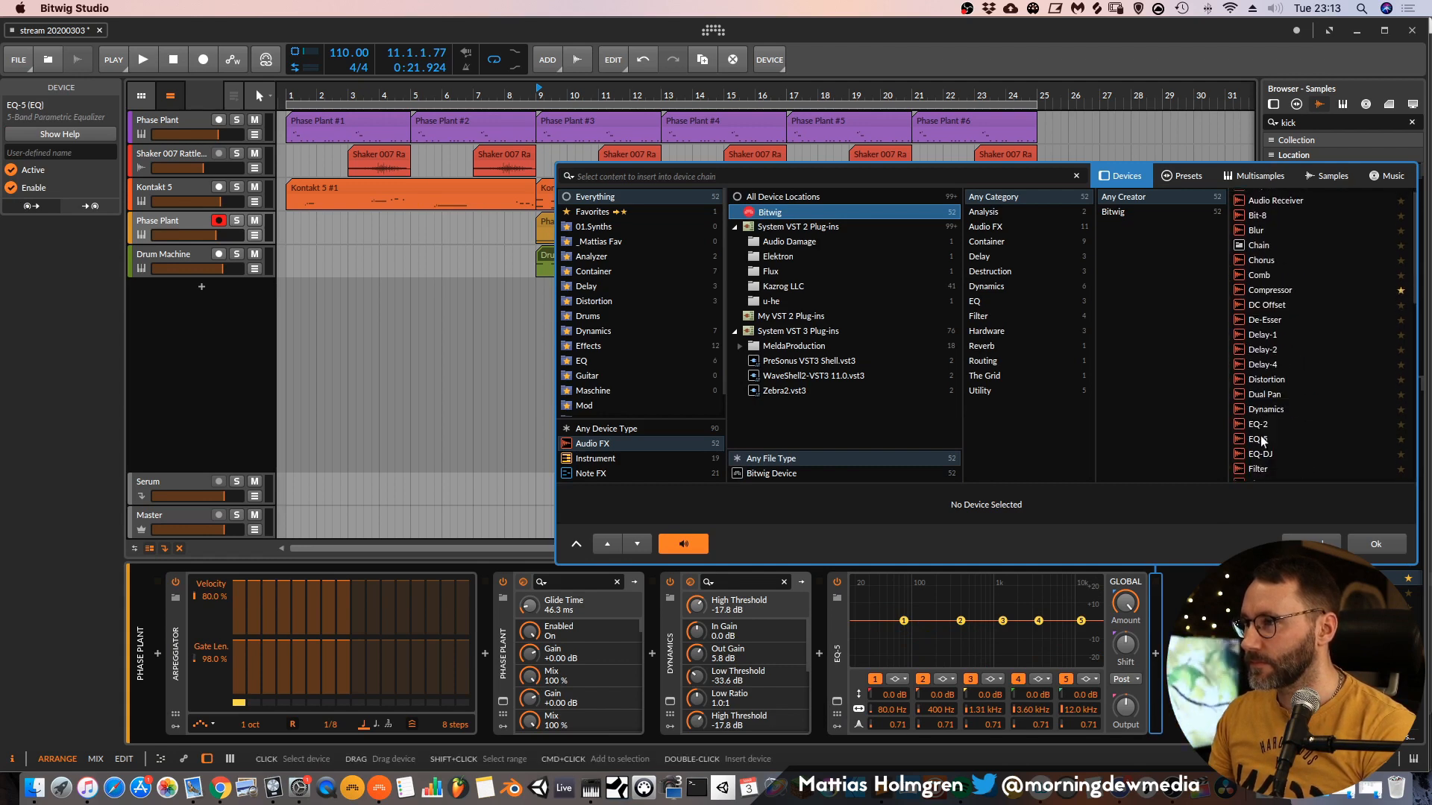
click(1261, 440)
click(1375, 544)
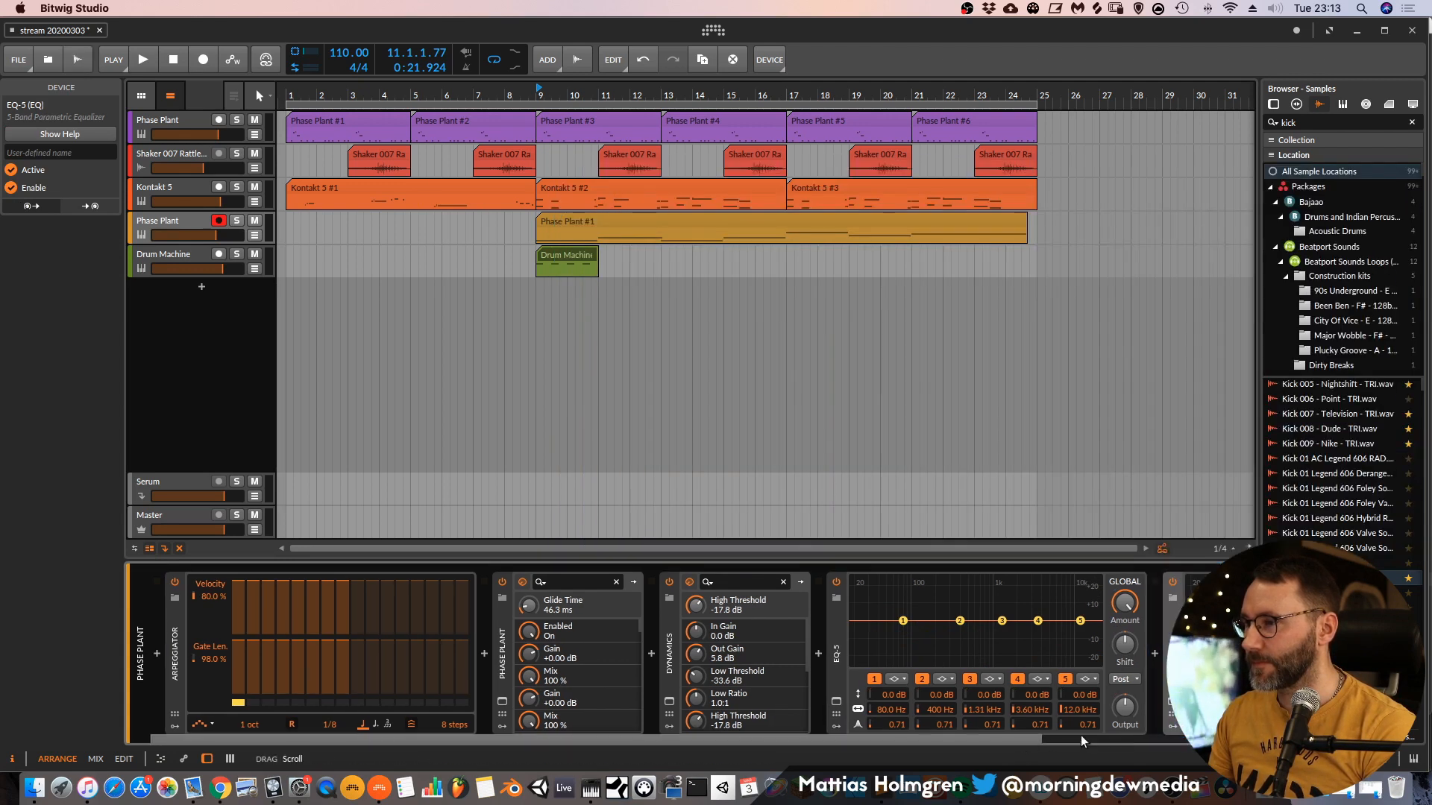
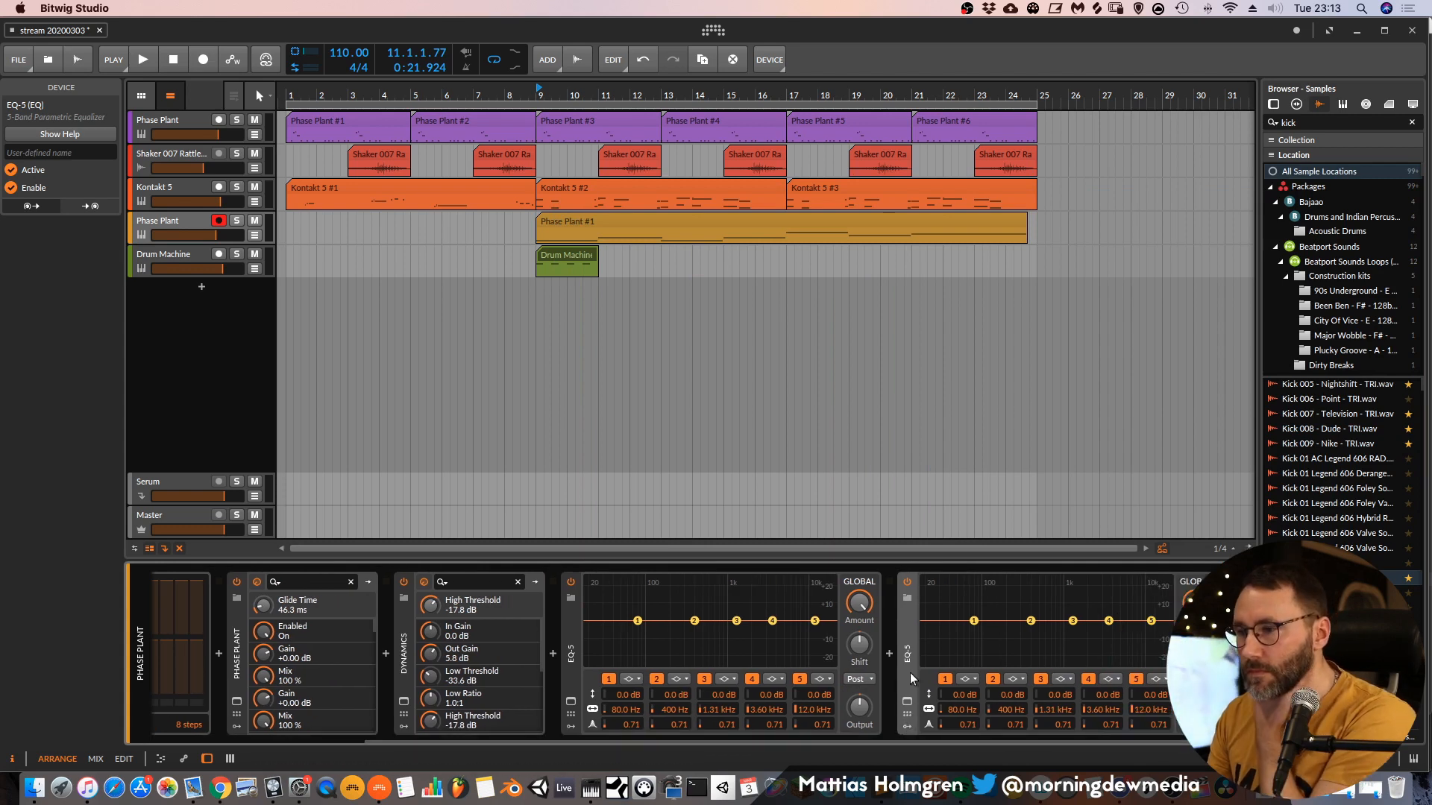
key(Delete)
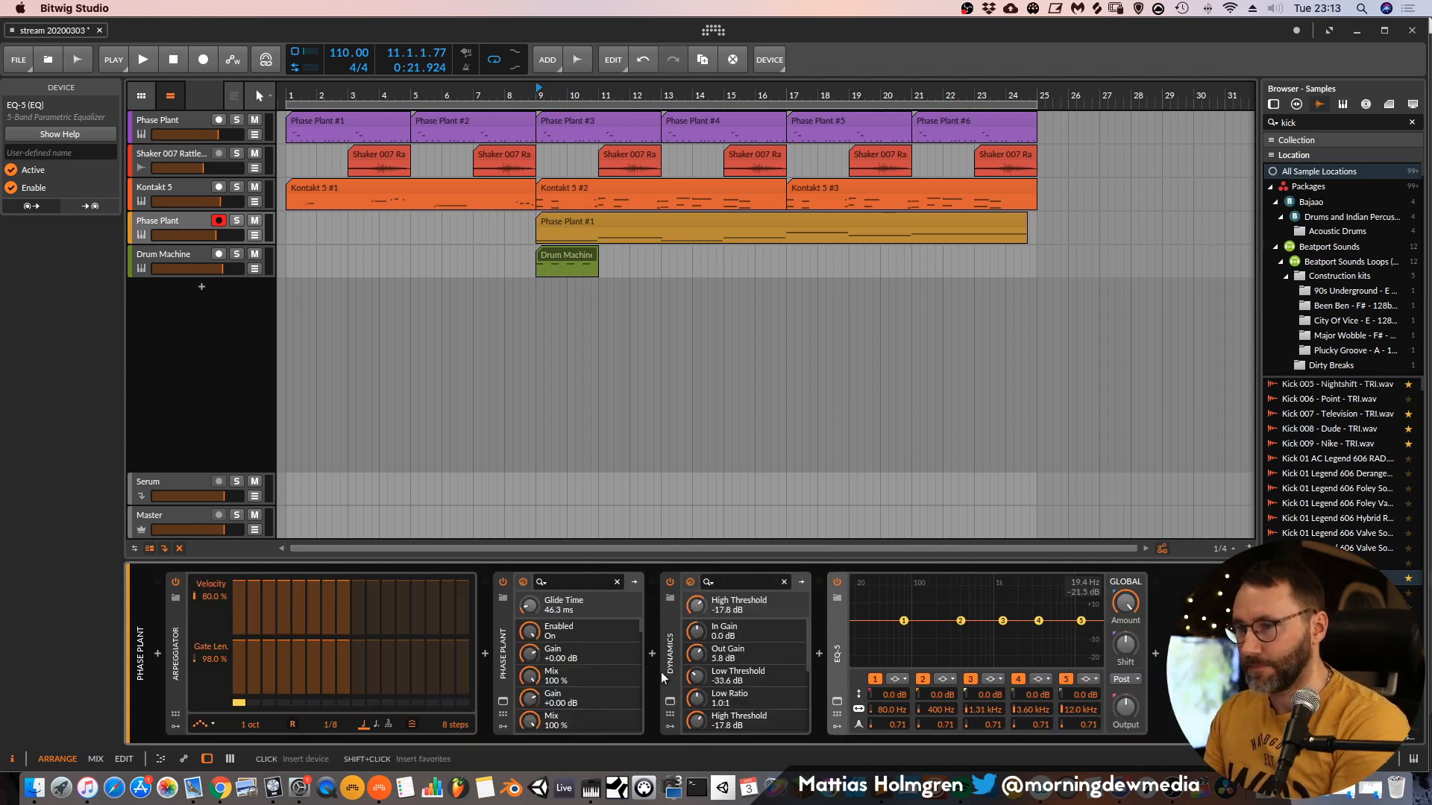
Reveal the modulator slots of the bass track's EQ-5 and add an Audio Sidechain modulator.
click(839, 727)
click(862, 600)
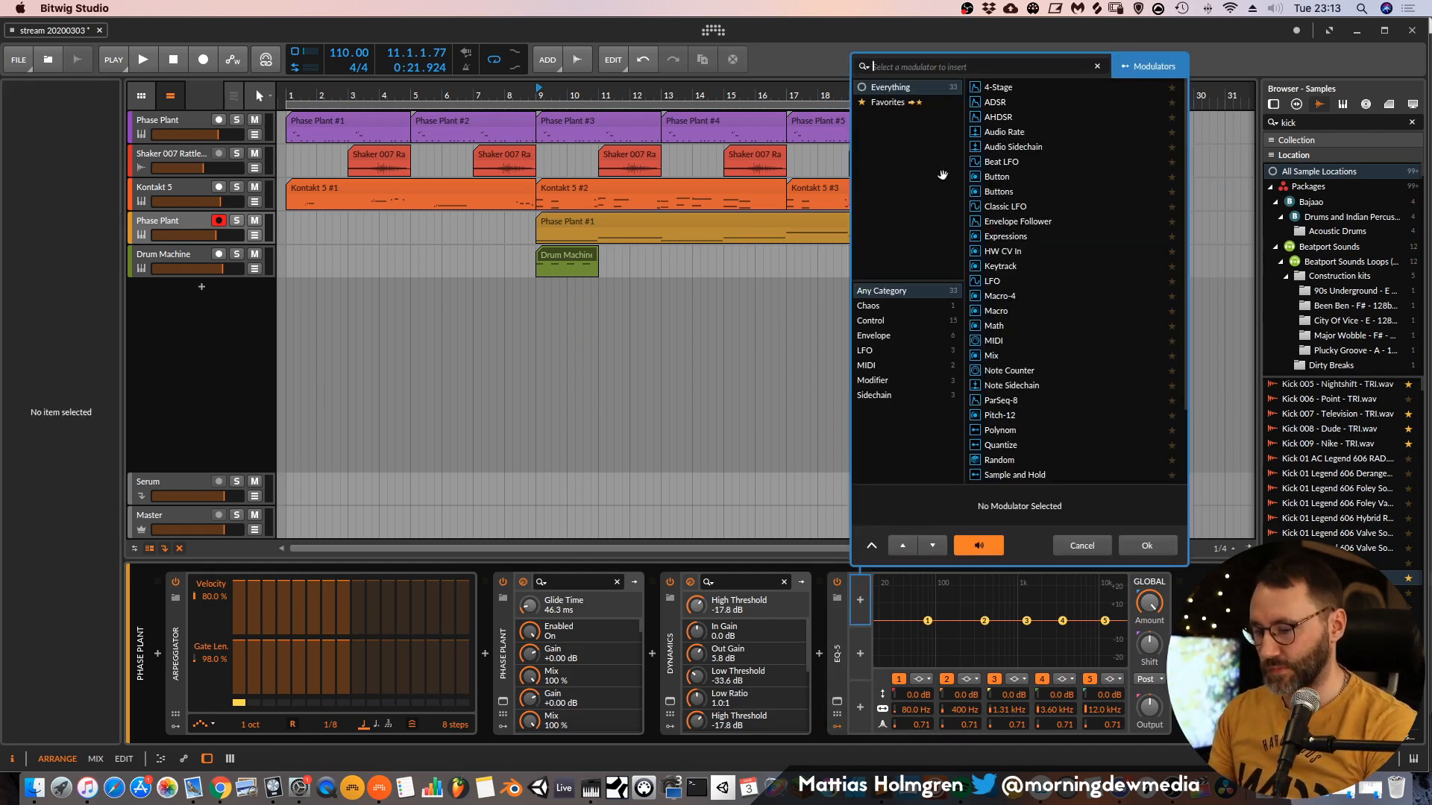
text(tool)
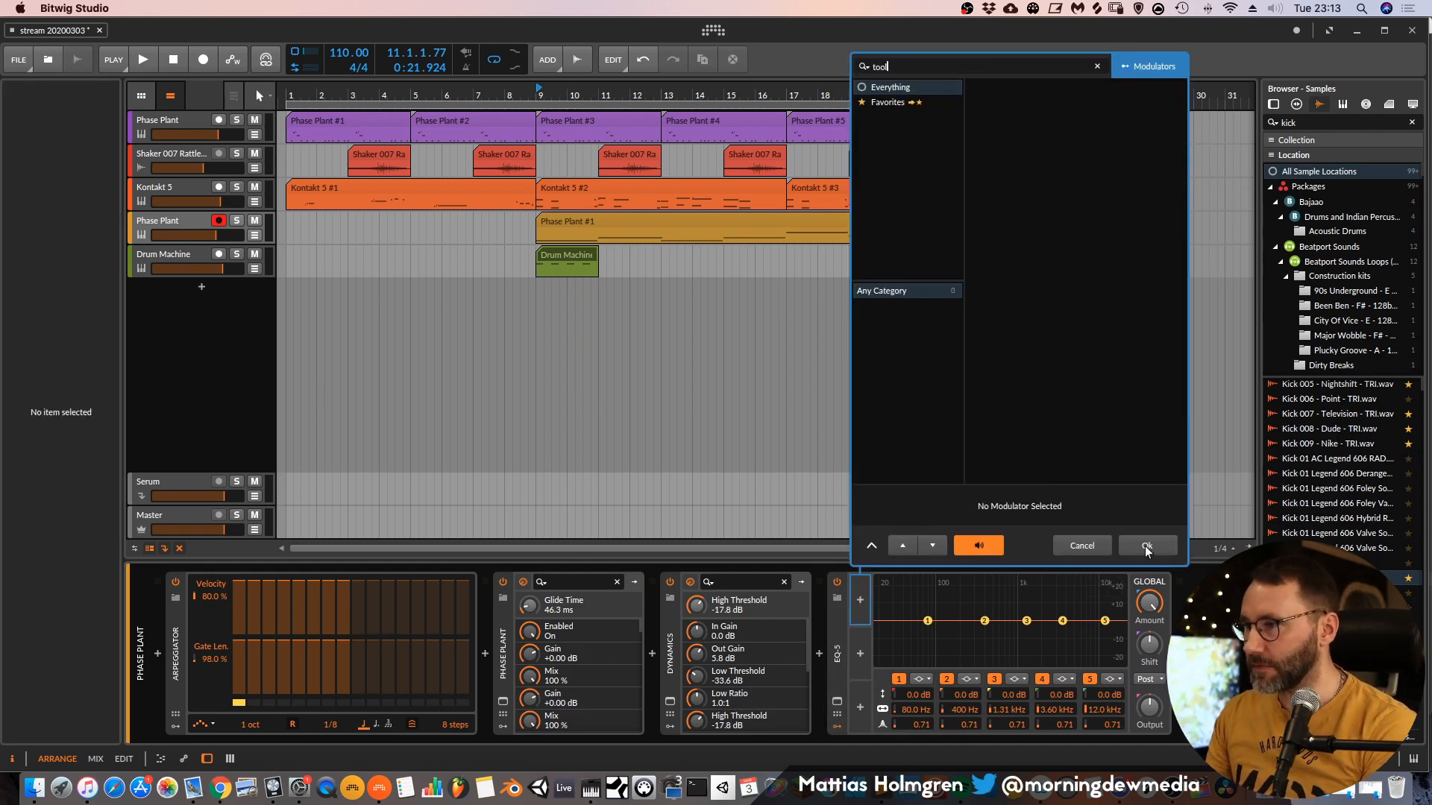
click(1147, 548)
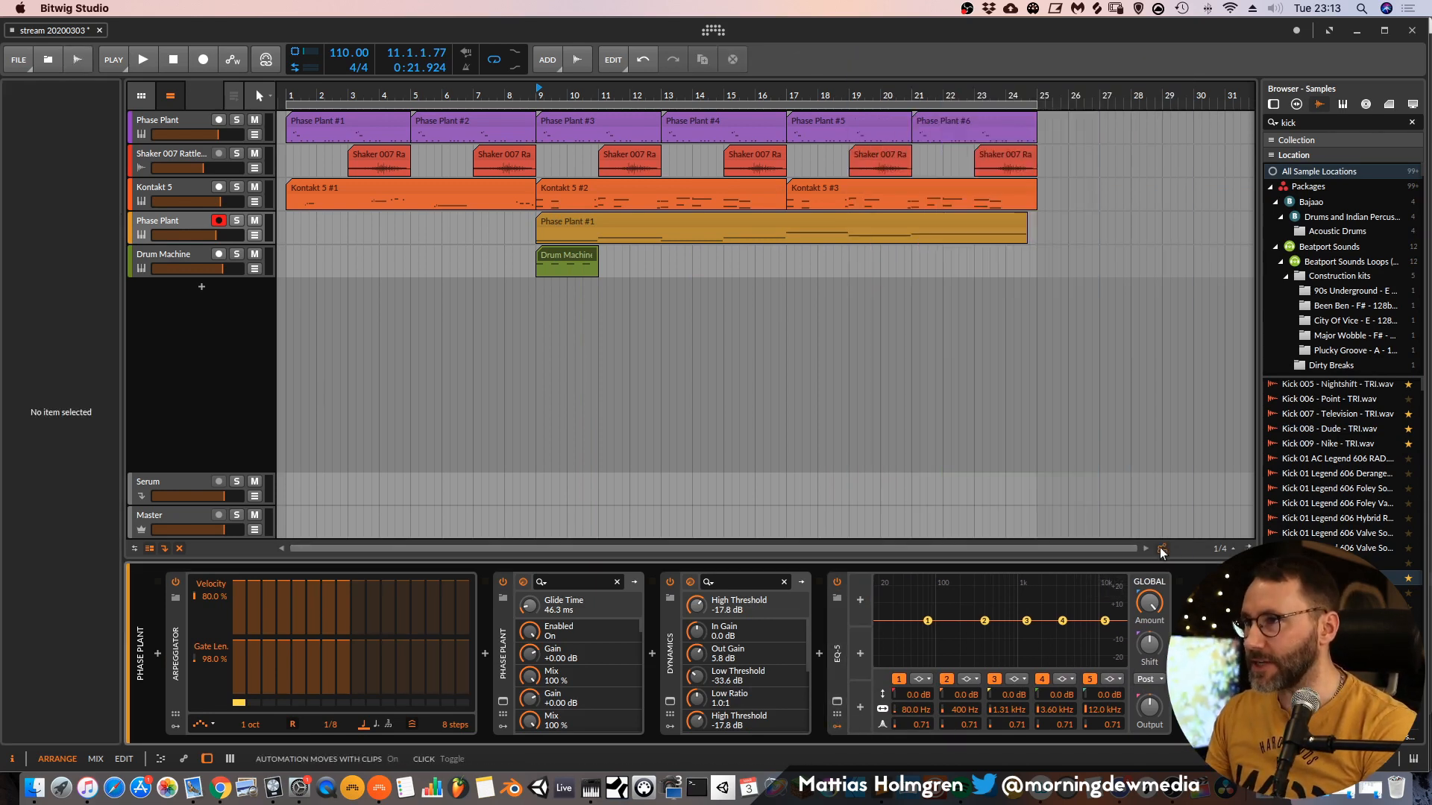
click(860, 601)
click(1027, 143)
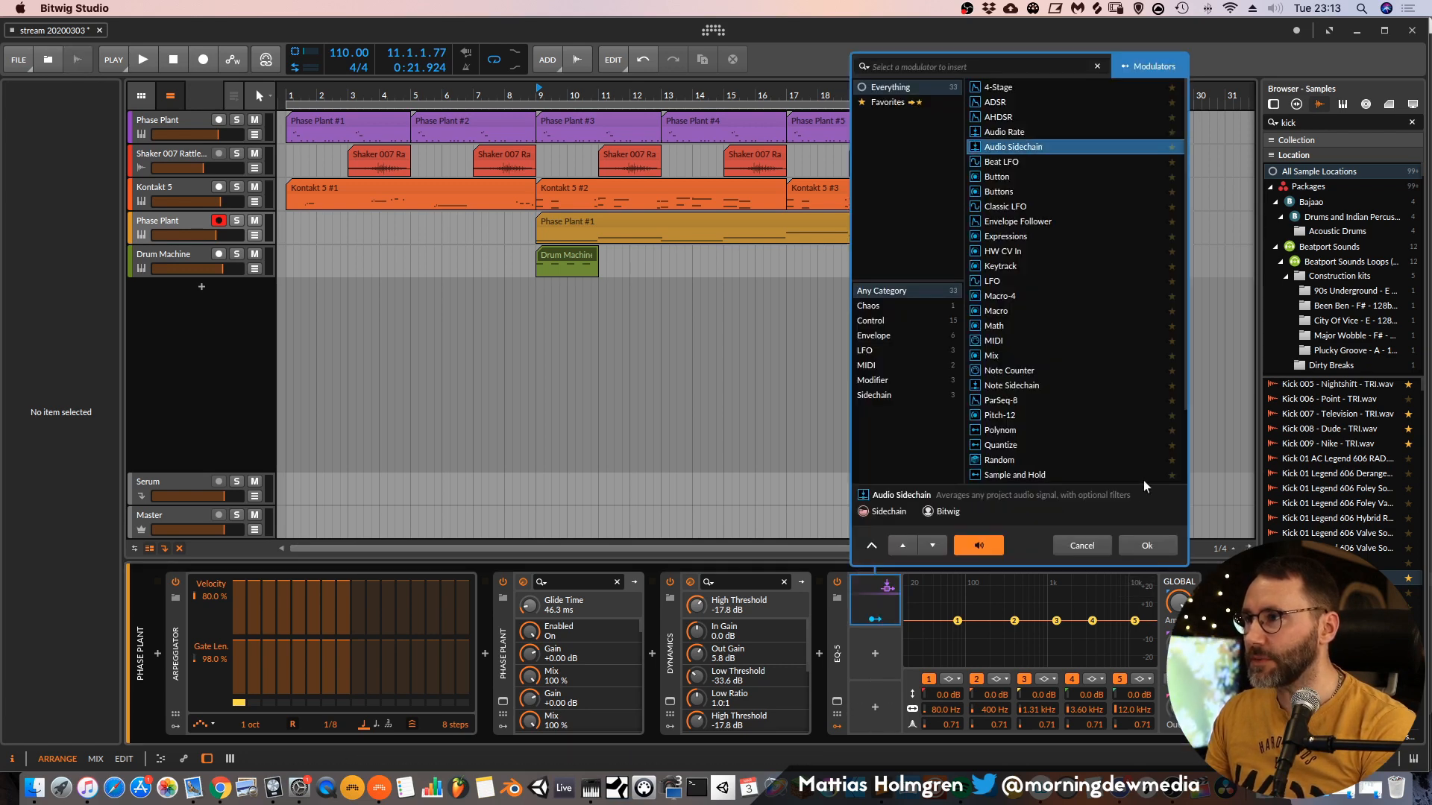
click(1148, 545)
Set the Audio Sidechain source to the Drum Machine's Kick 010 - Addict - TRI (PRE) and play briefly to test it.
click(887, 617)
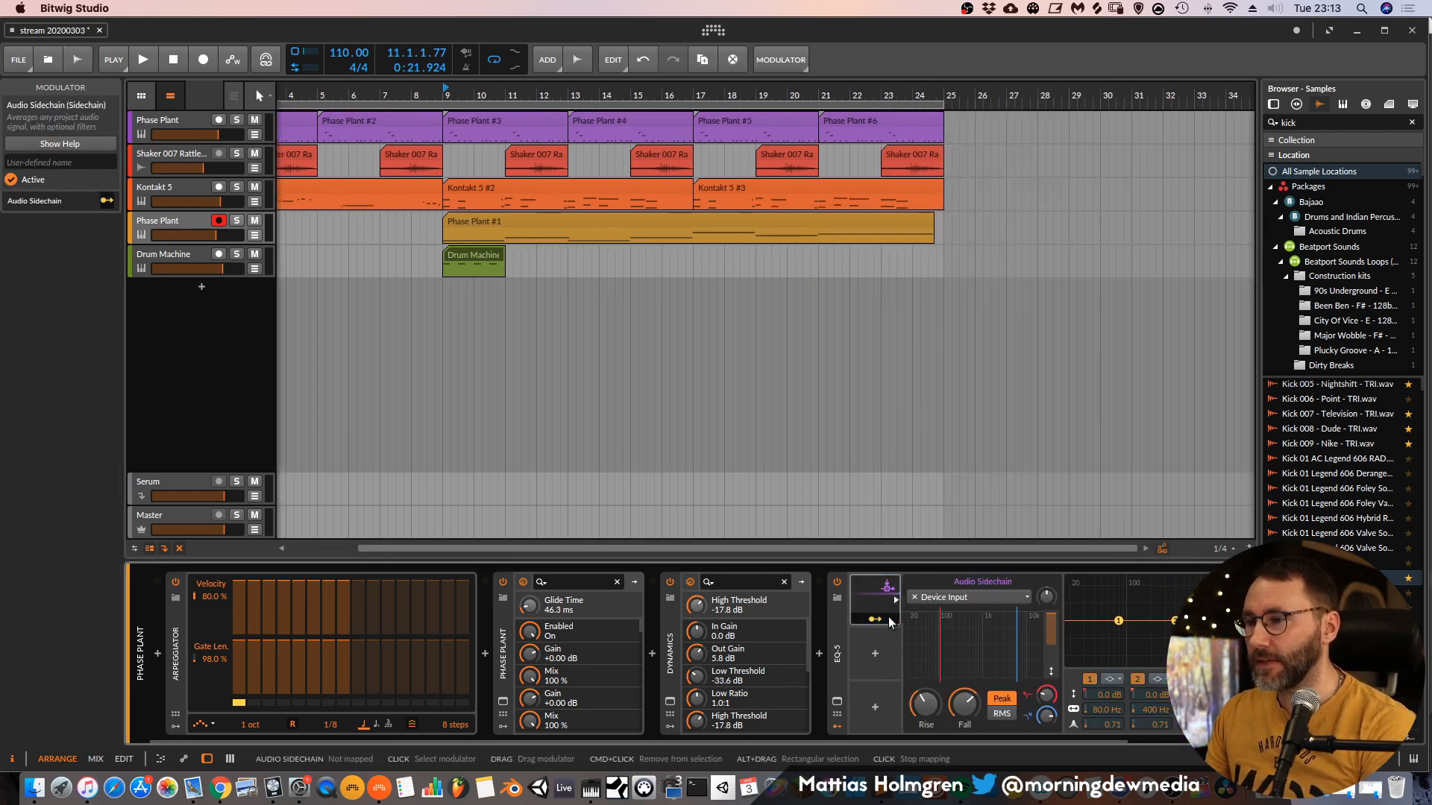
click(982, 595)
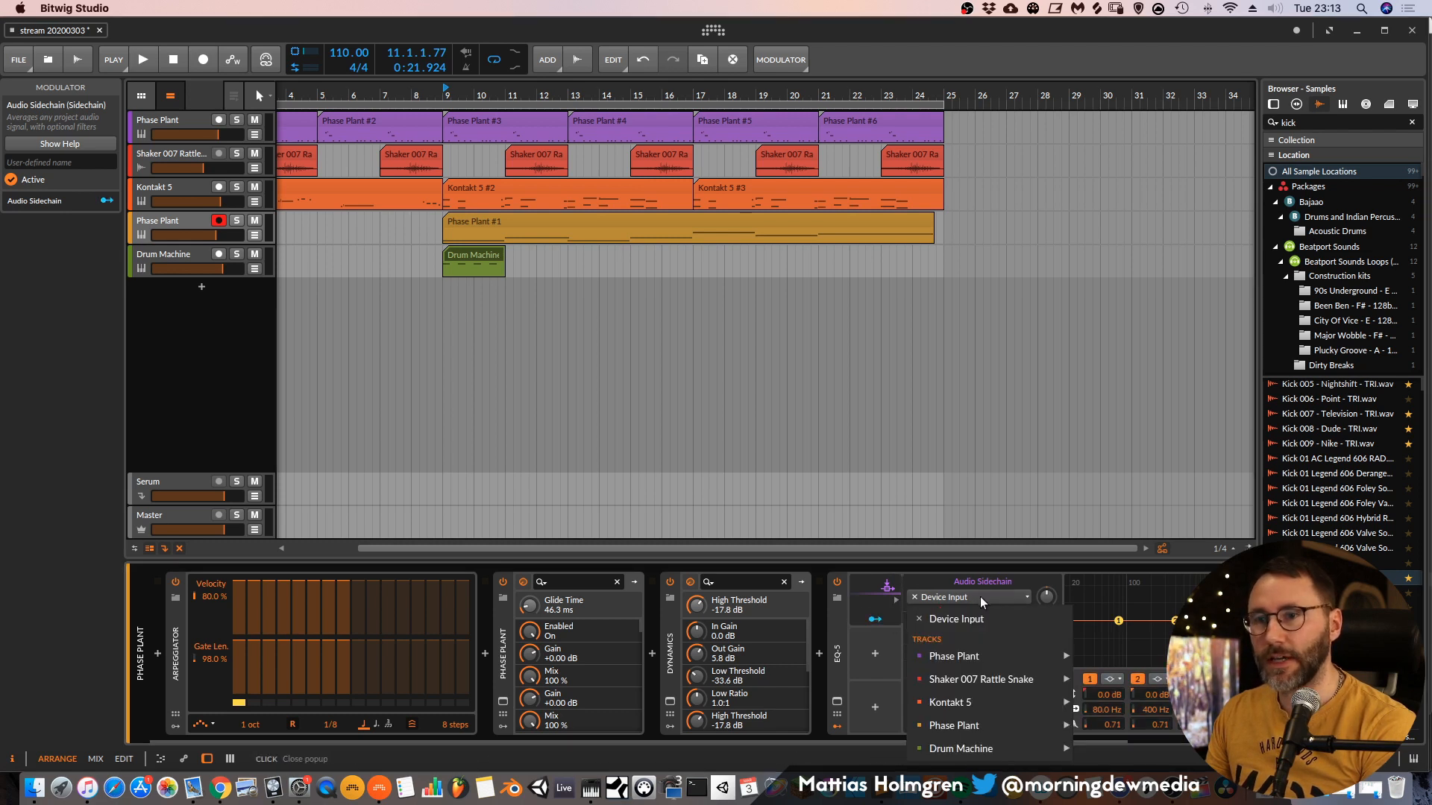
mouse_move(993, 752)
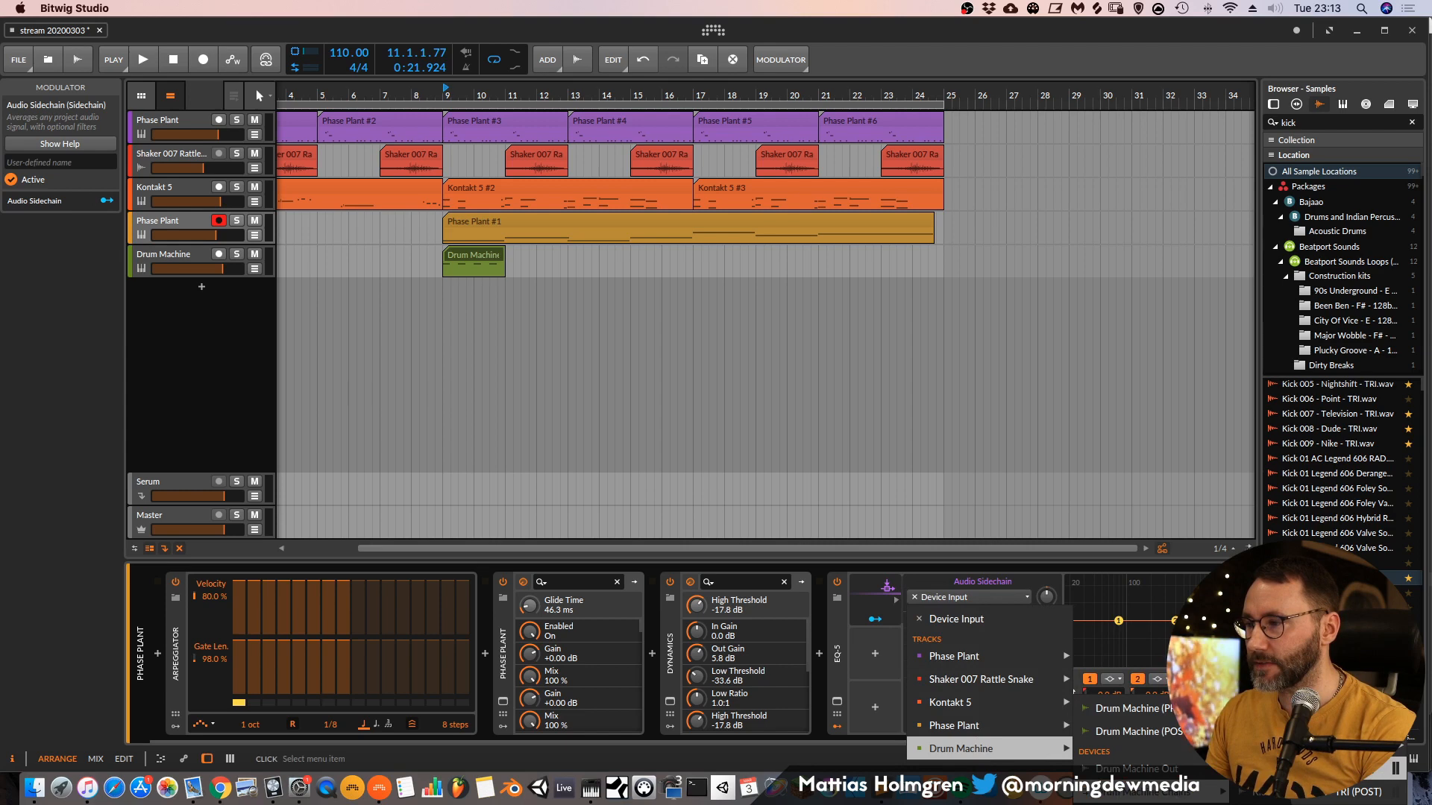
click(1316, 769)
key(space)
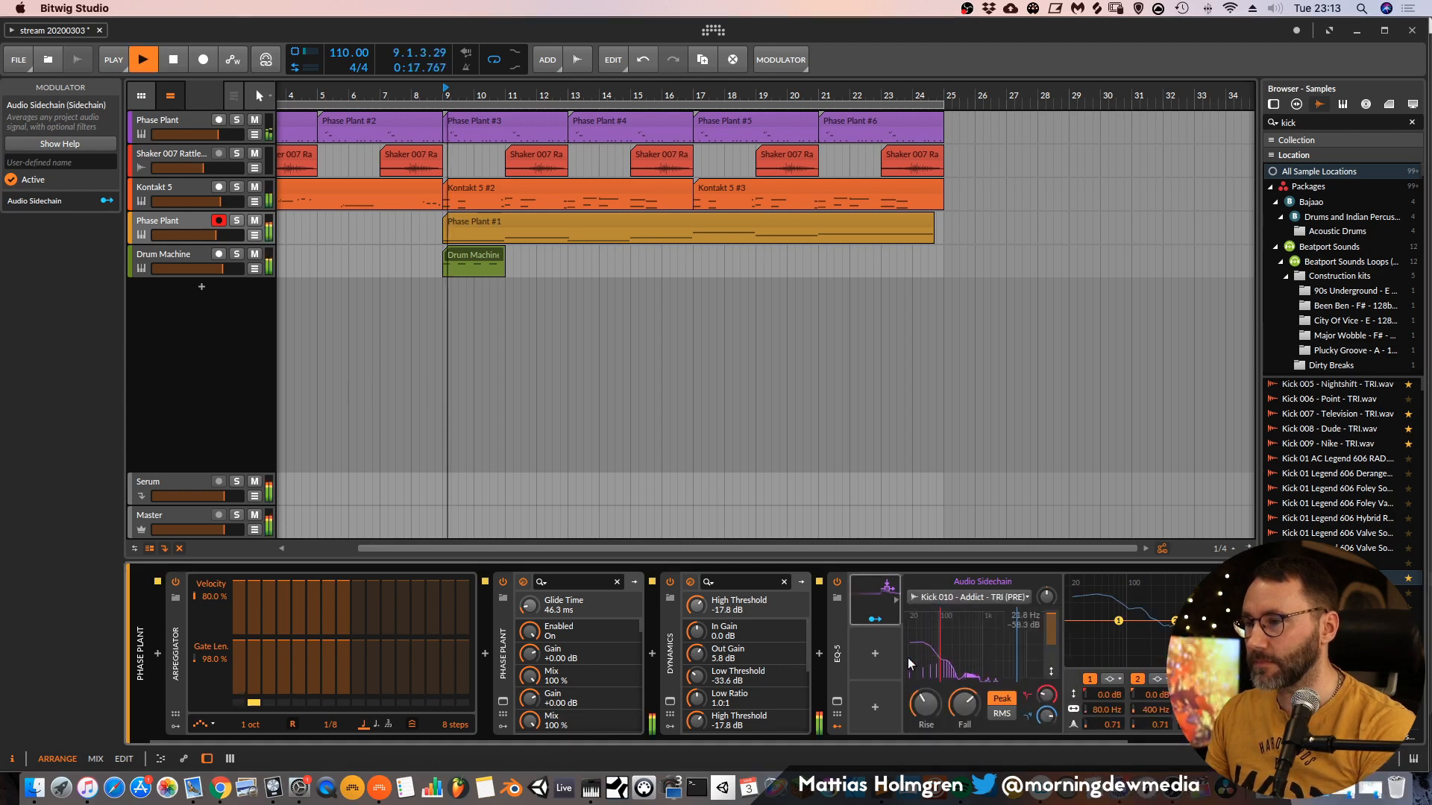
scroll(907, 658, right, 3)
key(space)
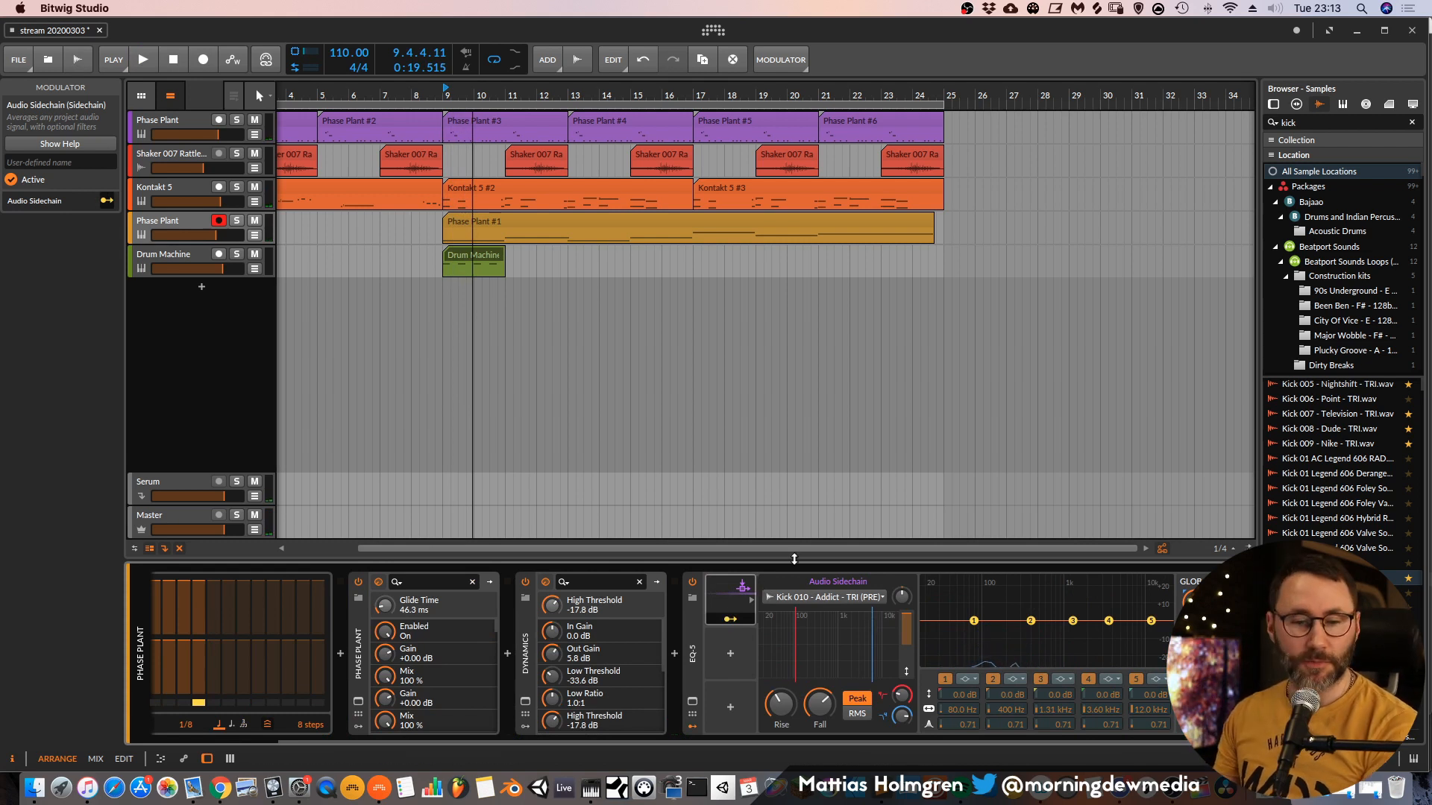
Map the Audio Sidechain to the EQ-5's band 1 gain at -22.80 and output at -8.200, and start playback.
drag(958, 699, 958, 750)
drag(1193, 604, 1193, 634)
key(space)
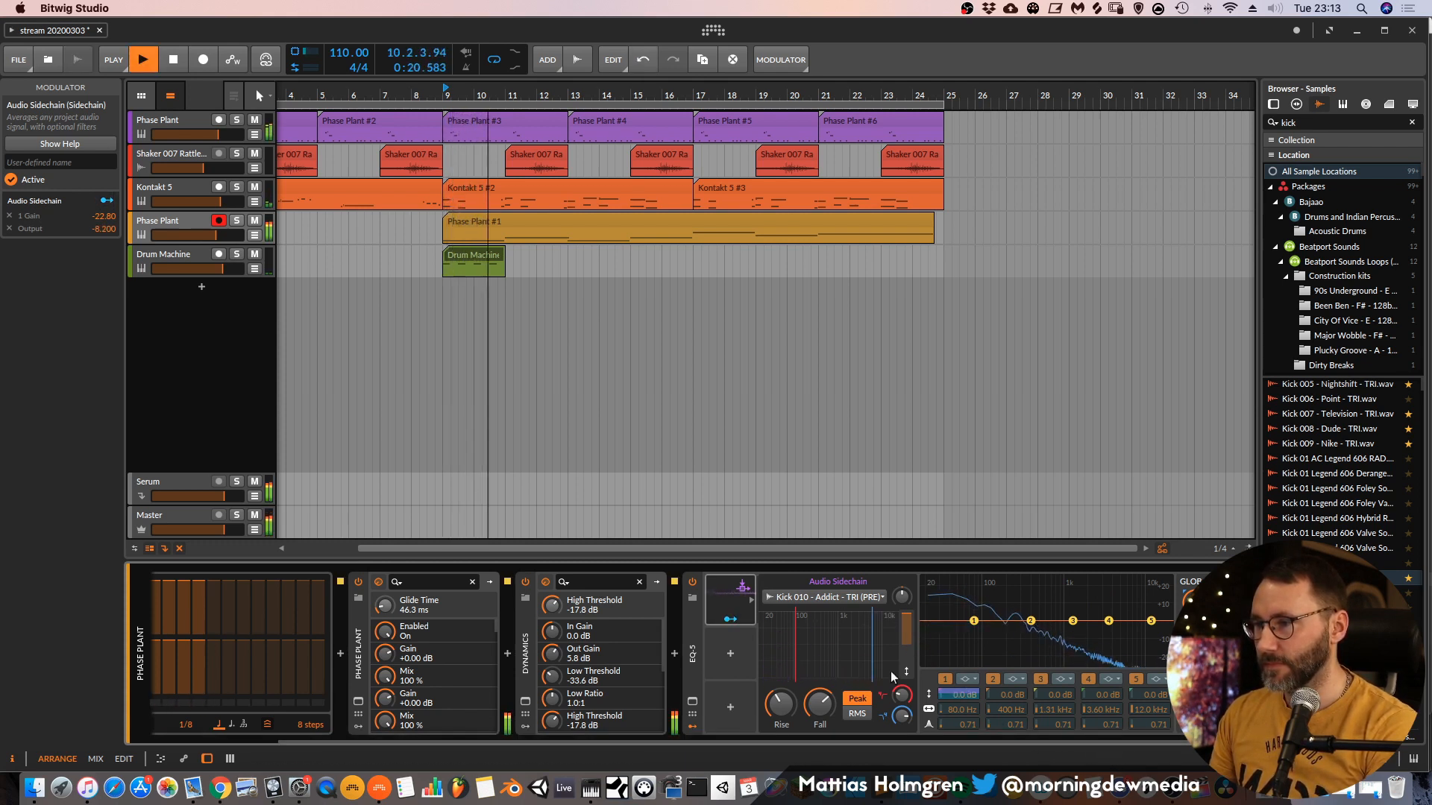
click(729, 621)
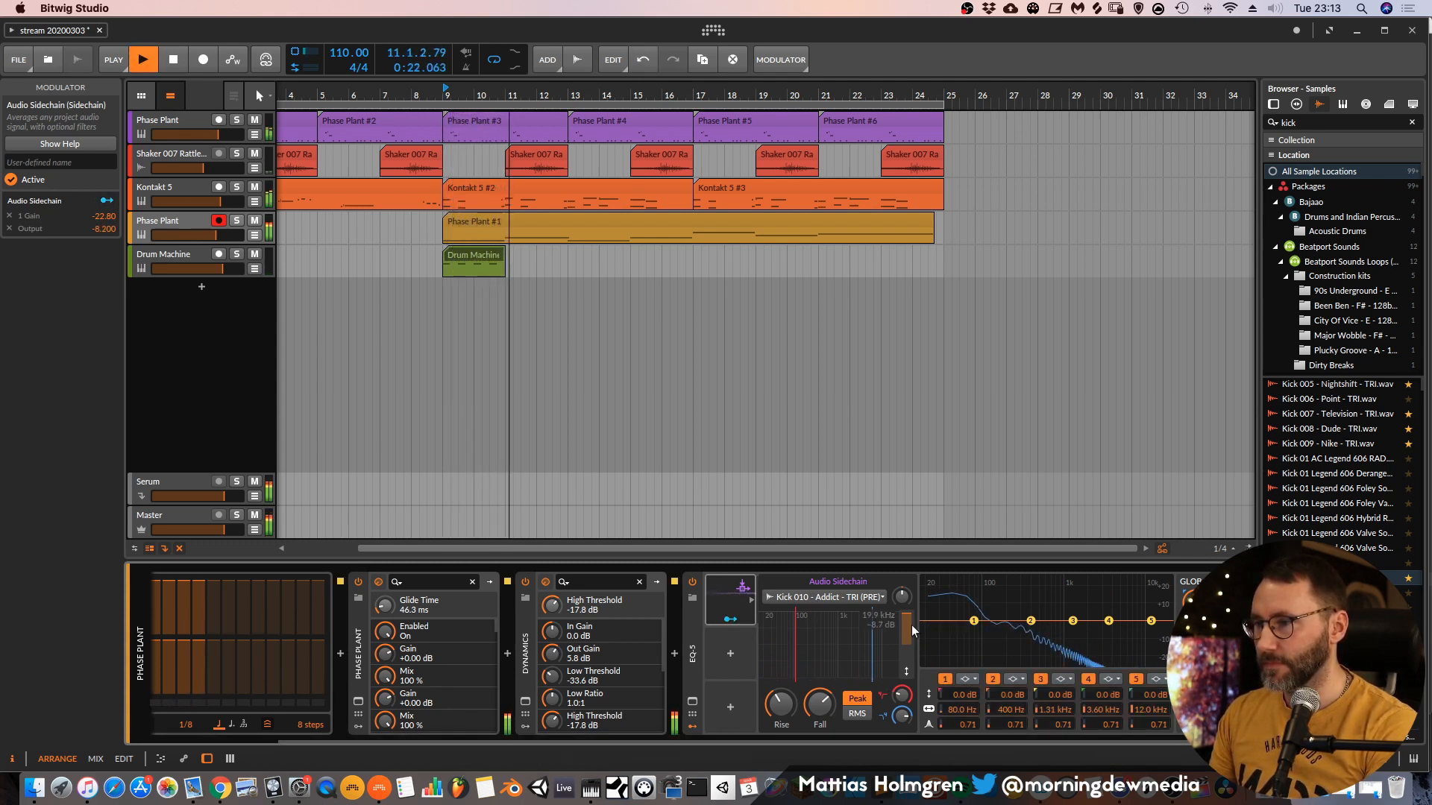
Change EQ-5 band 1 to a low shelf, and adjust the Audio Sidechain's input gain and rise and fall times.
click(979, 677)
click(991, 738)
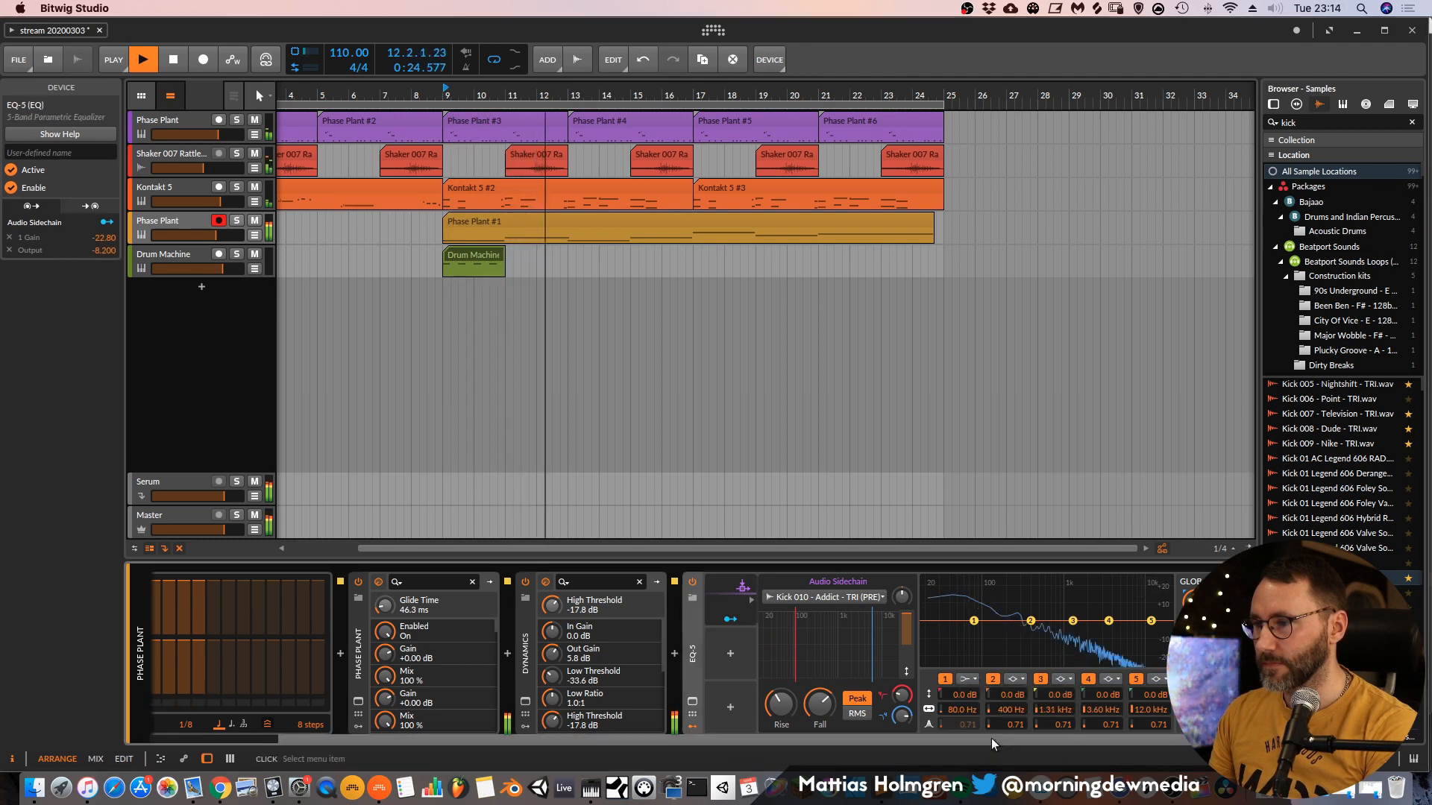
drag(902, 596, 902, 566)
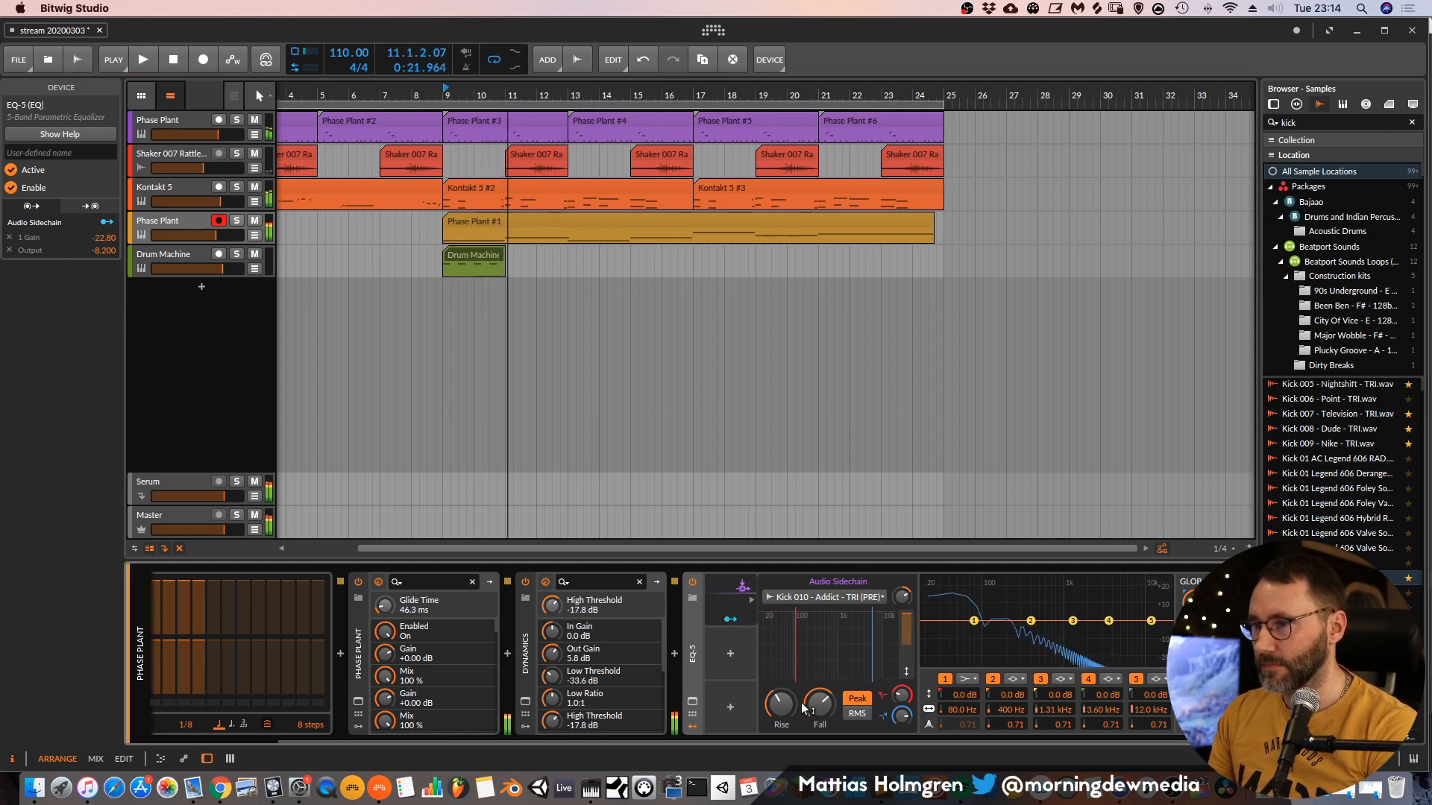
drag(813, 707, 791, 648)
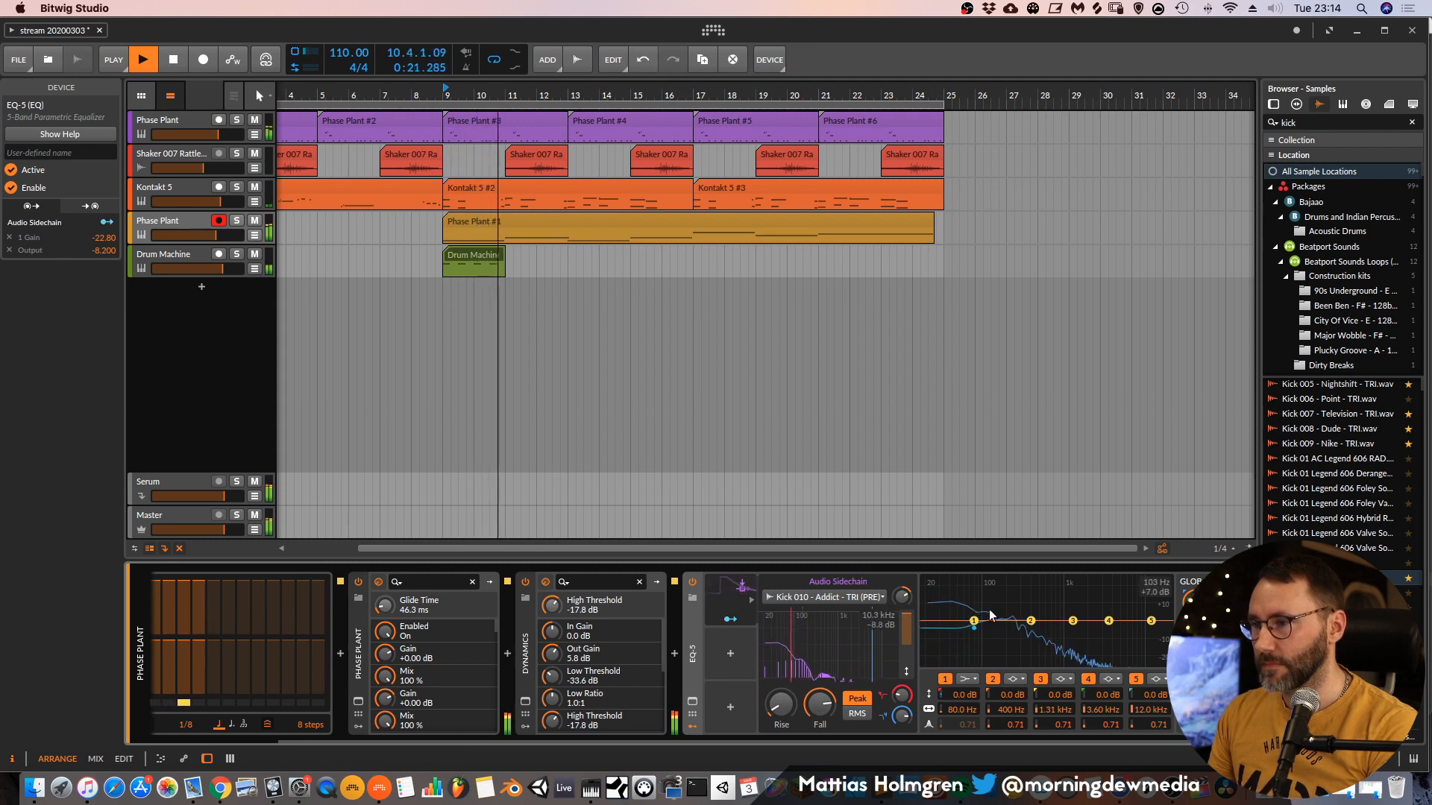
Move EQ-5 band 1 to 173 Hz at -1.2 dB and replay from bar 9.
drag(974, 621, 1001, 622)
key(space)
key(space)
Solo the bass Phase Plant and Drum Machine tracks, and loop the two-bar drum clip out to 16 bars, ending at bar 25.
click(236, 220)
click(236, 254)
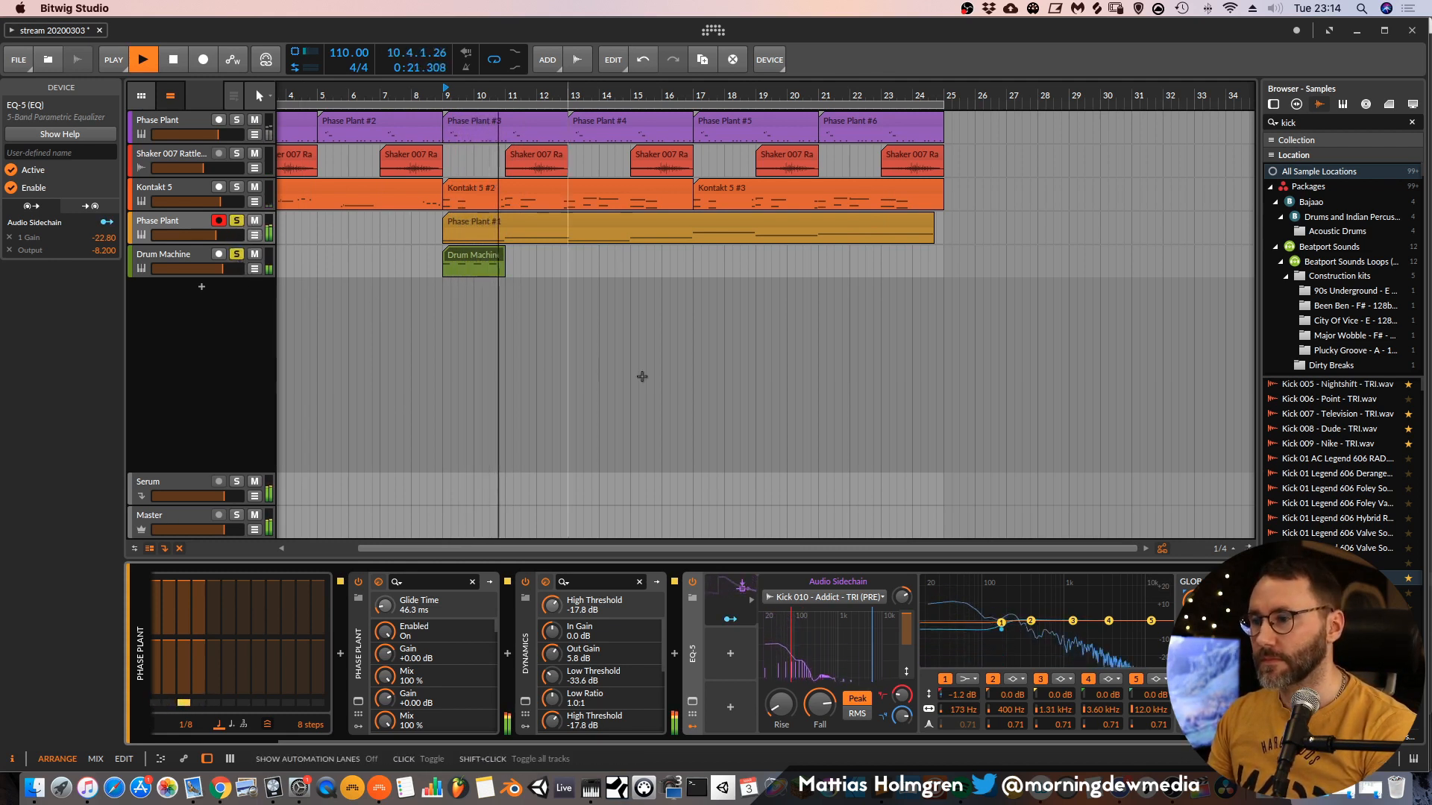
key(space)
key(space)
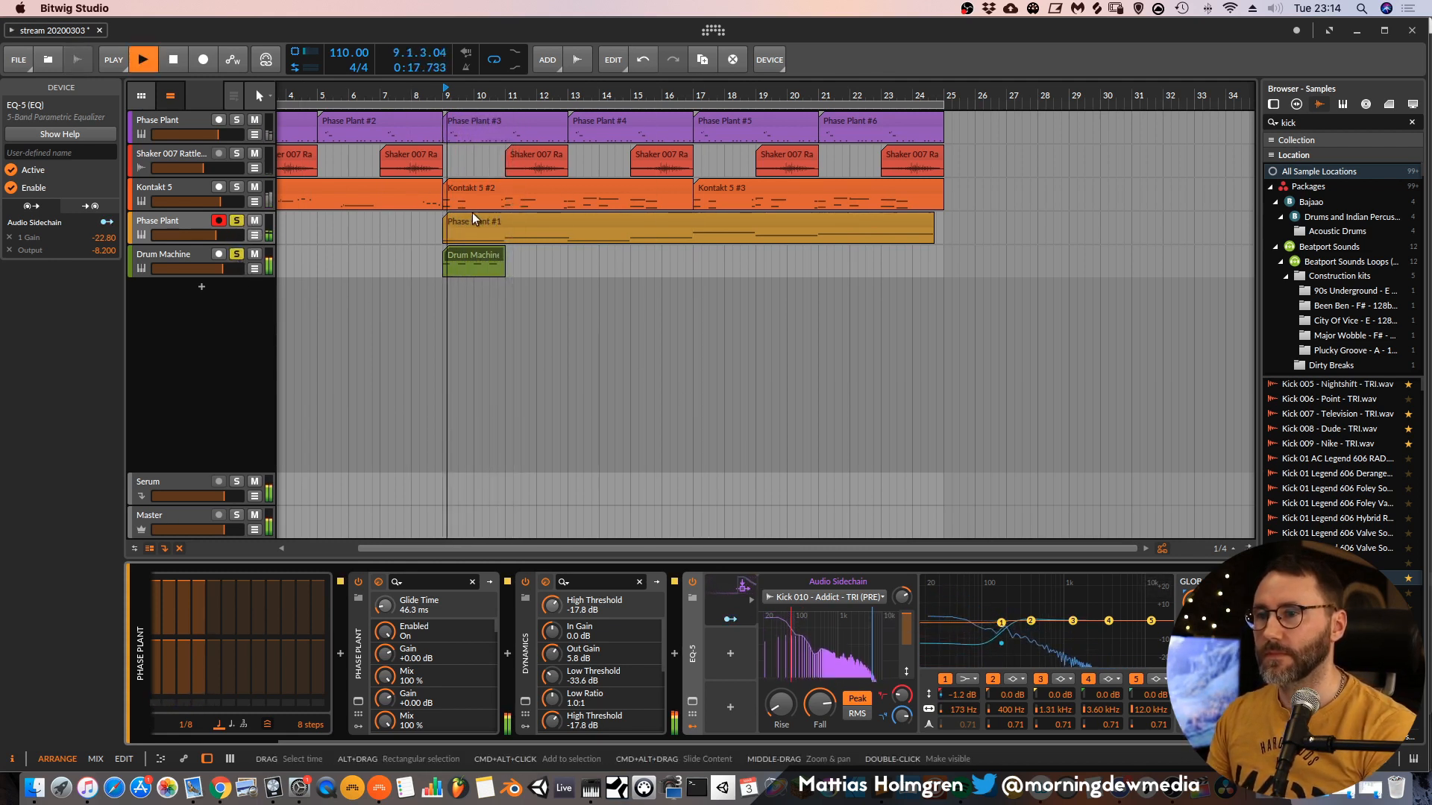
drag(504, 272, 940, 289)
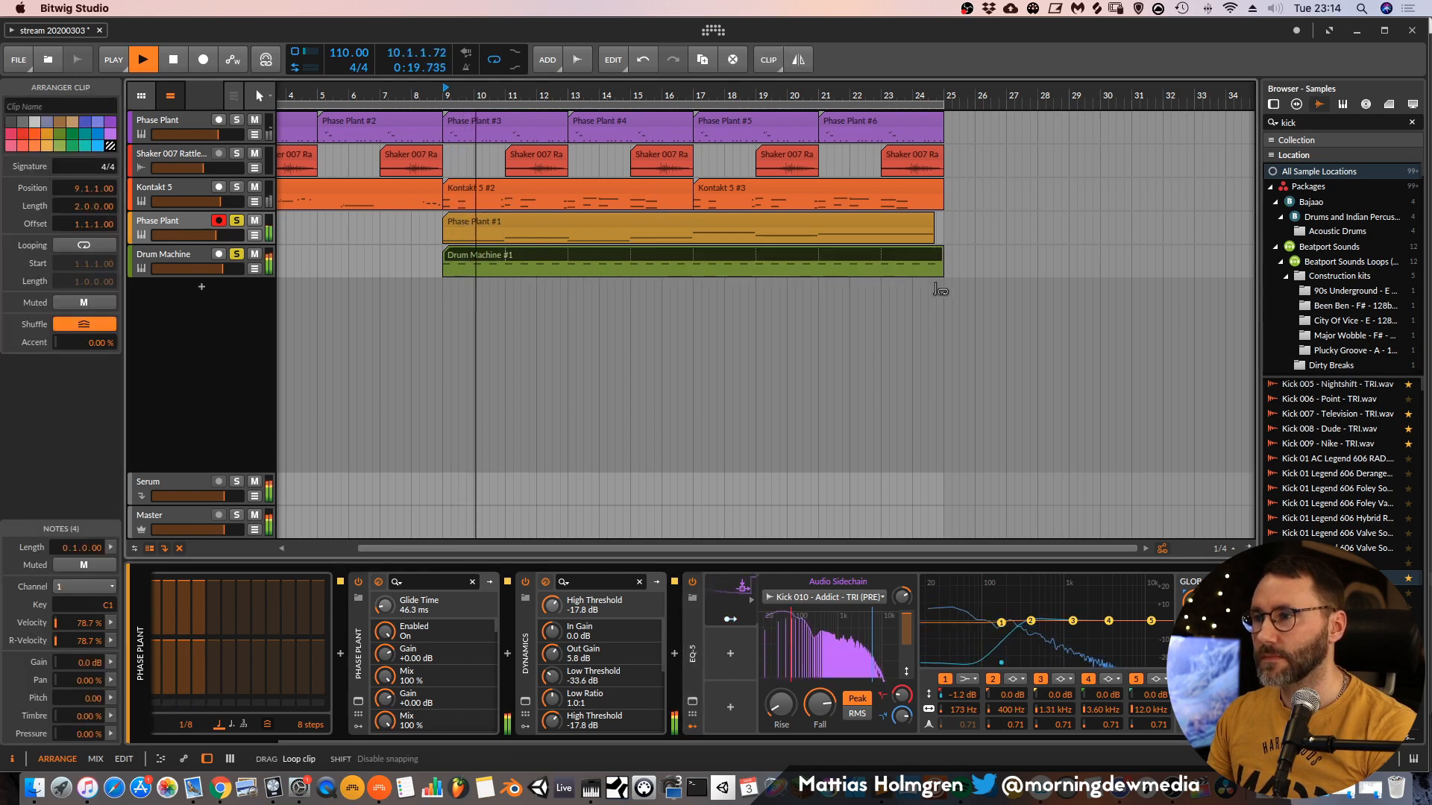
Raise the Audio Sidechain's low filter cutoff and set its Fall time to 110 ms.
drag(817, 645, 826, 647)
mouse_move(820, 701)
mouse_down()
mouse_move(820, 728)
mouse_move(820, 705)
mouse_up()
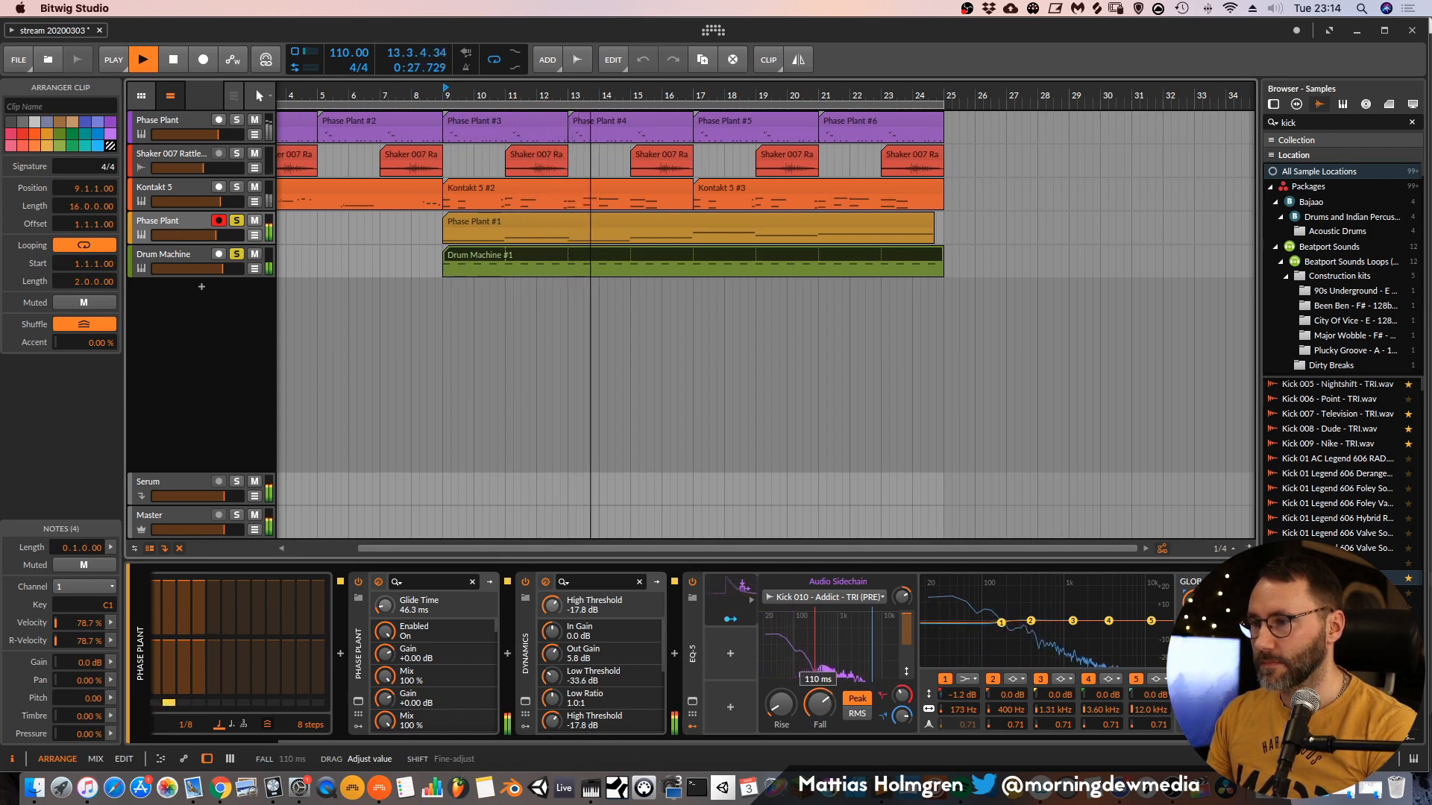
Set EQ-5 band 1 to 184 Hz at +0.4 dB and the output gain to +3.3 dB.
mouse_move(1002, 623)
mouse_down()
mouse_move(1054, 632)
mouse_move(1007, 625)
mouse_up()
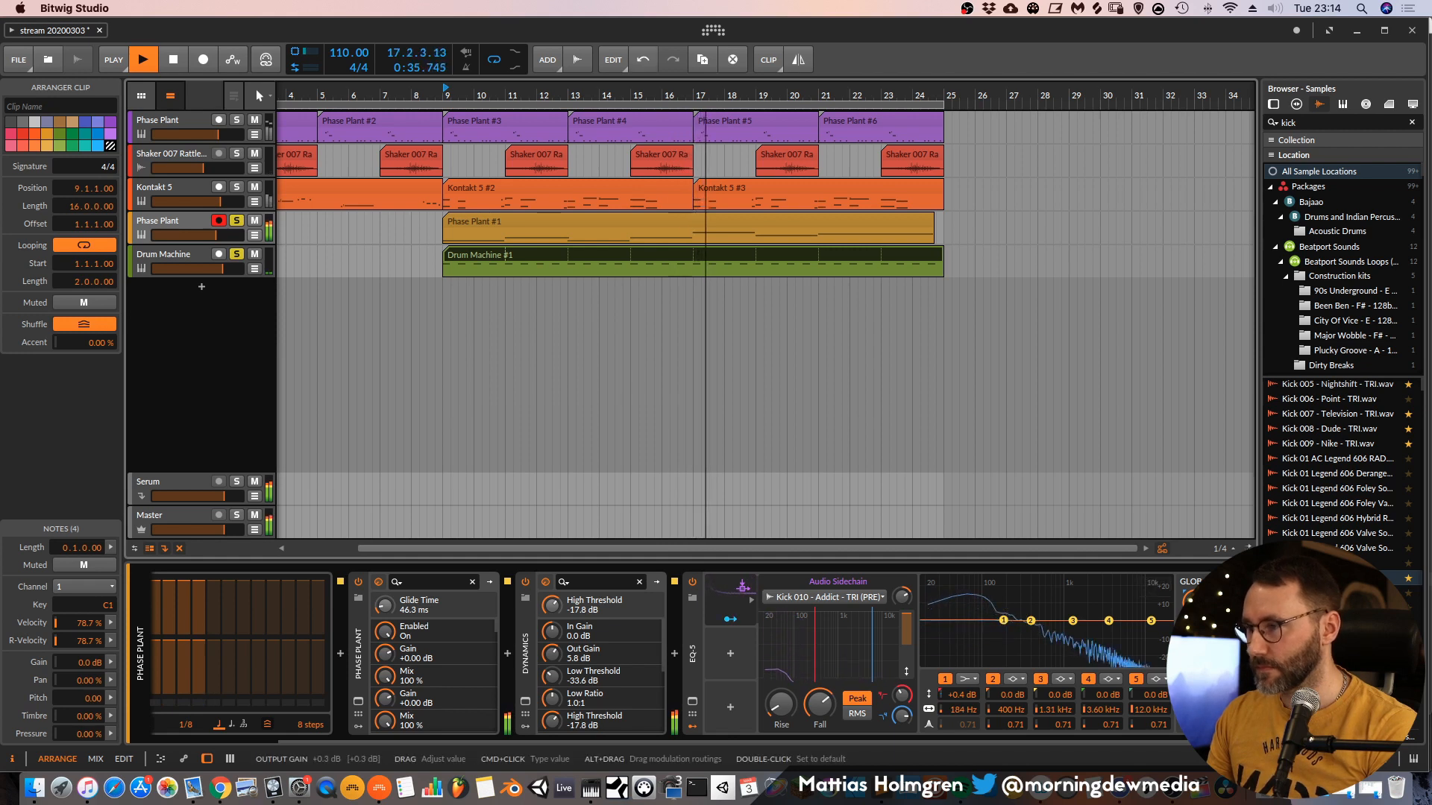
mouse_move(902, 599)
mouse_down()
mouse_move(902, 569)
mouse_move(903, 597)
mouse_up()
drag(1192, 600, 1192, 597)
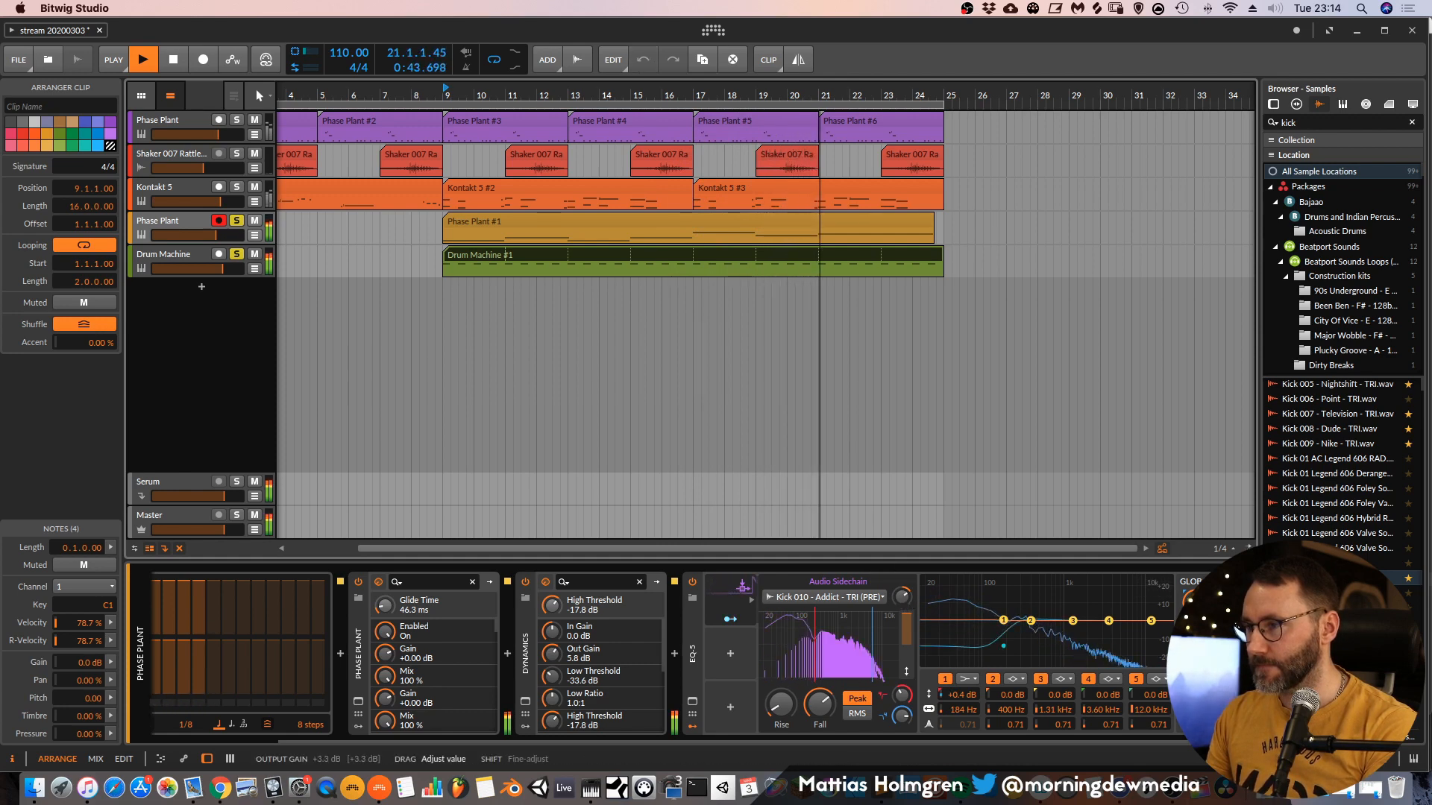
Insert an EQ-5 device after the Kick 010 Sampler inside the Drum Machine and restart playback from bar 9.
click(201, 227)
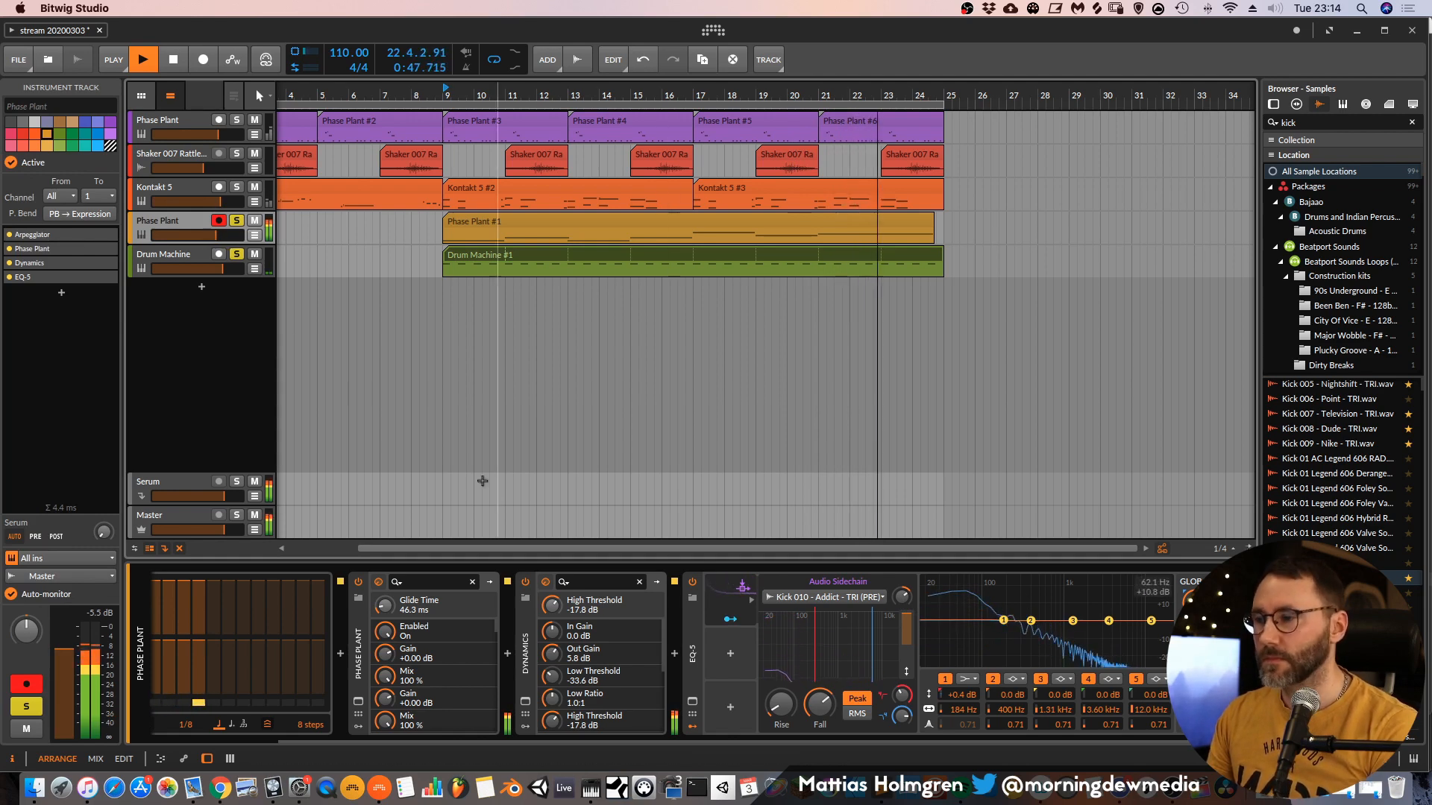
click(185, 255)
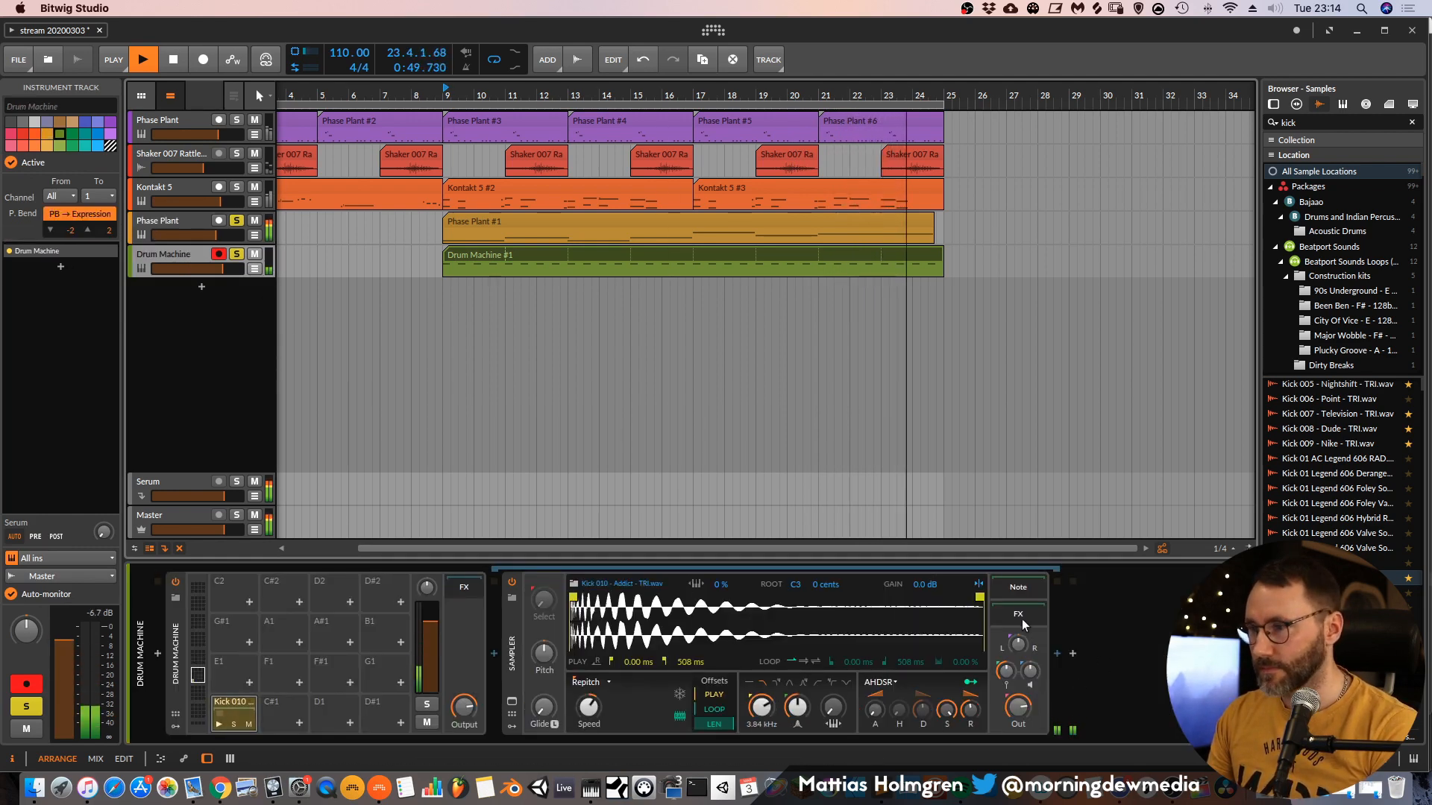
click(1057, 654)
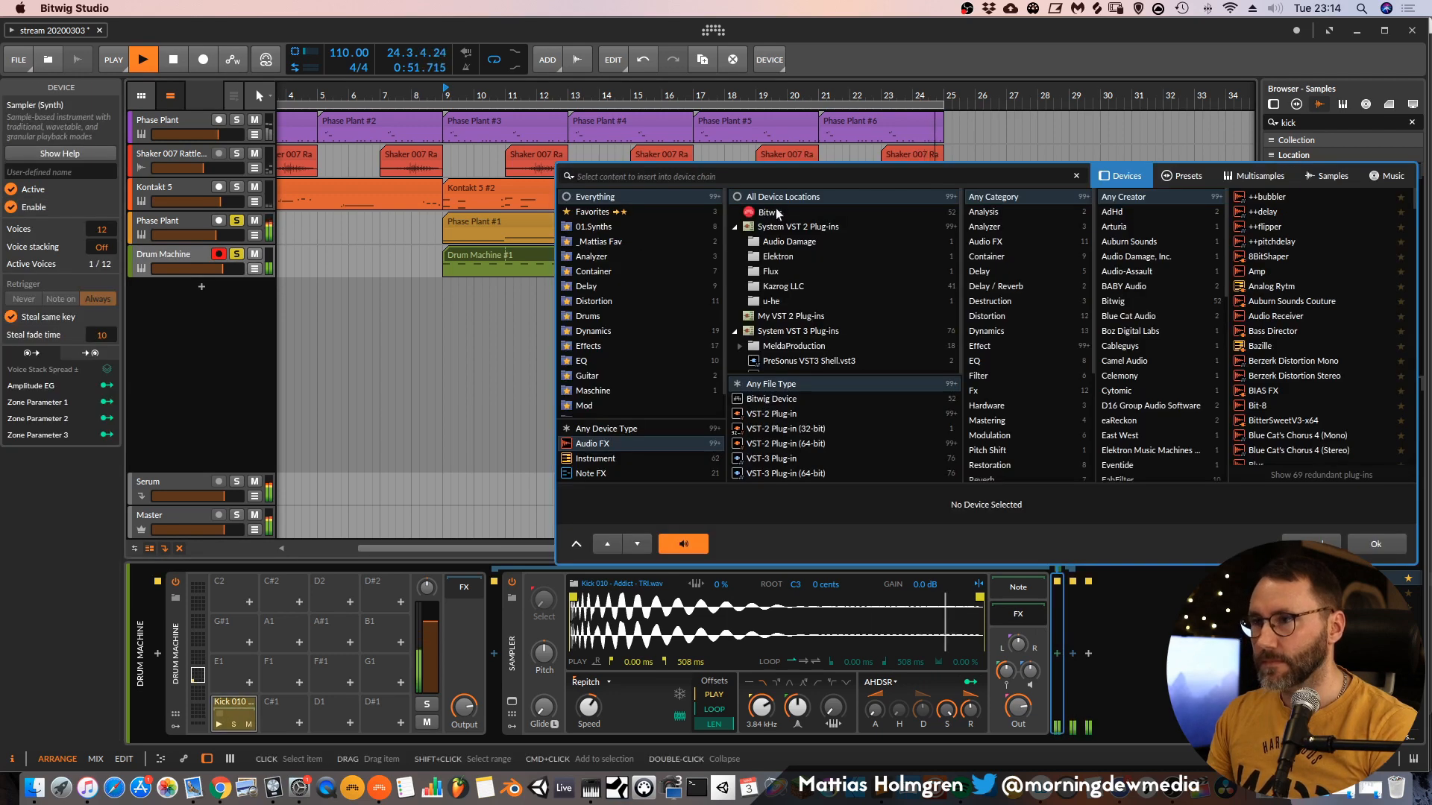
double_click(1260, 451)
key(space)
Turn band 5 of the kick's EQ-5 into a high shelf at 709 Hz with -8.1 dB gain.
drag(1119, 620, 1111, 628)
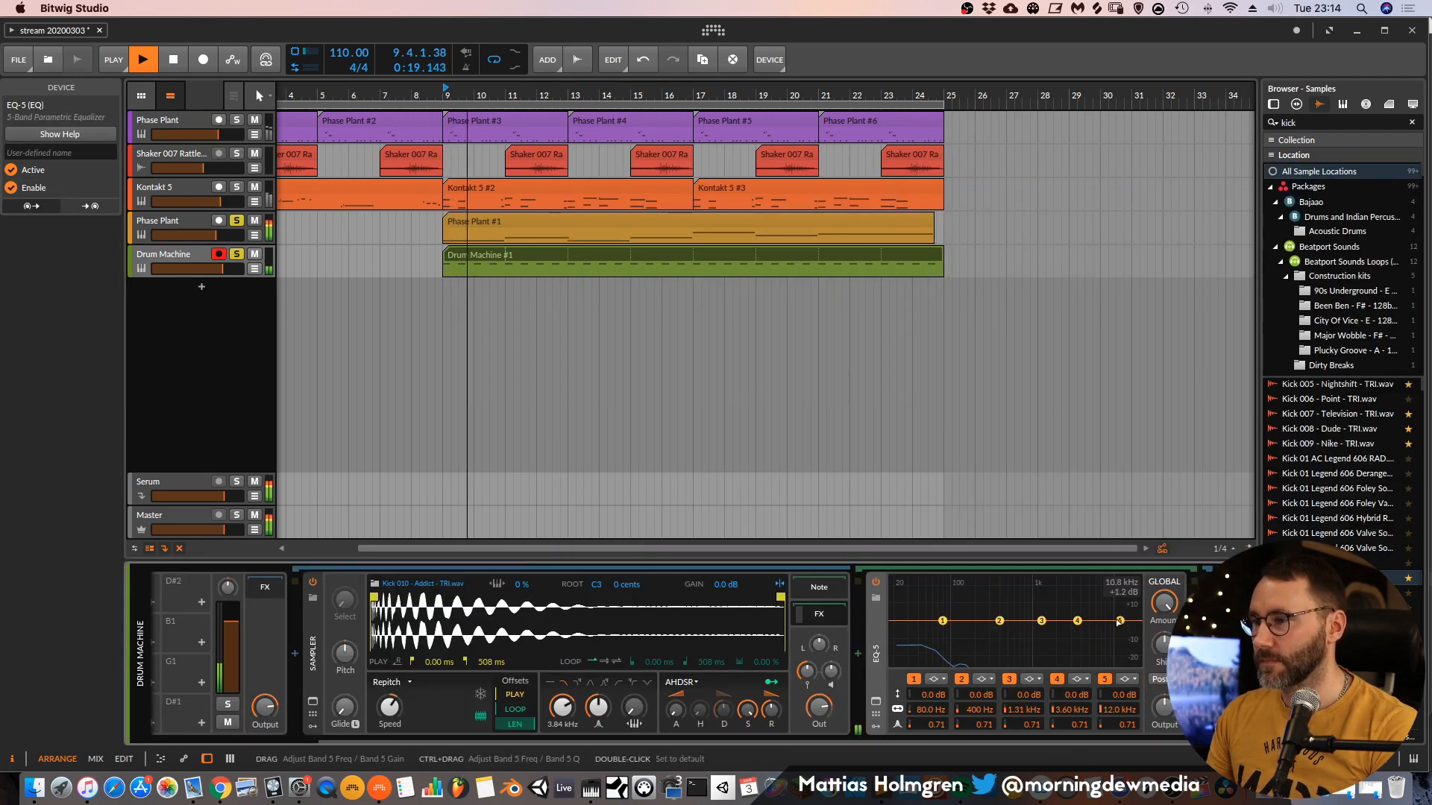
click(1126, 679)
click(1149, 744)
drag(1051, 633, 1021, 638)
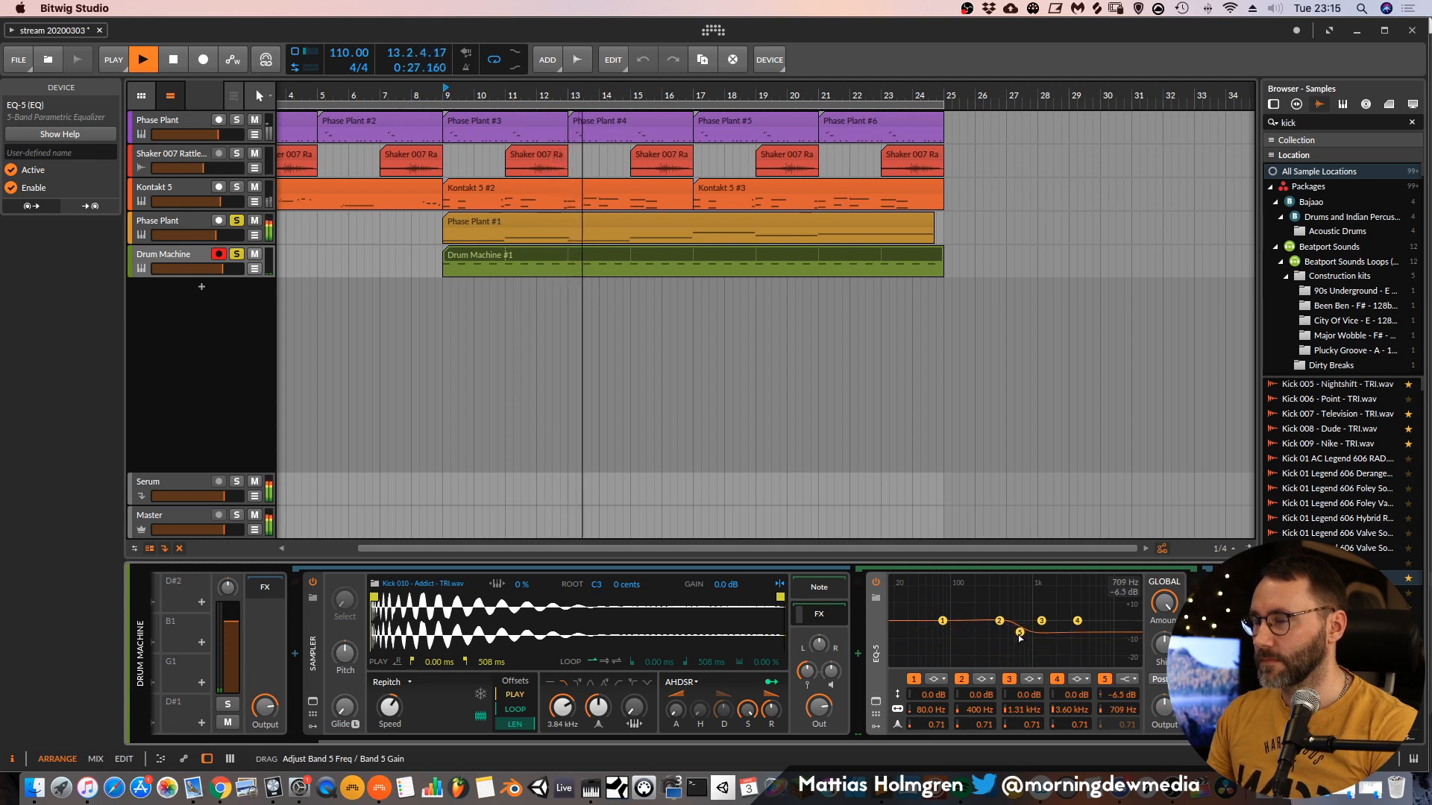
click(1104, 679)
click(1101, 681)
drag(1021, 637, 1021, 640)
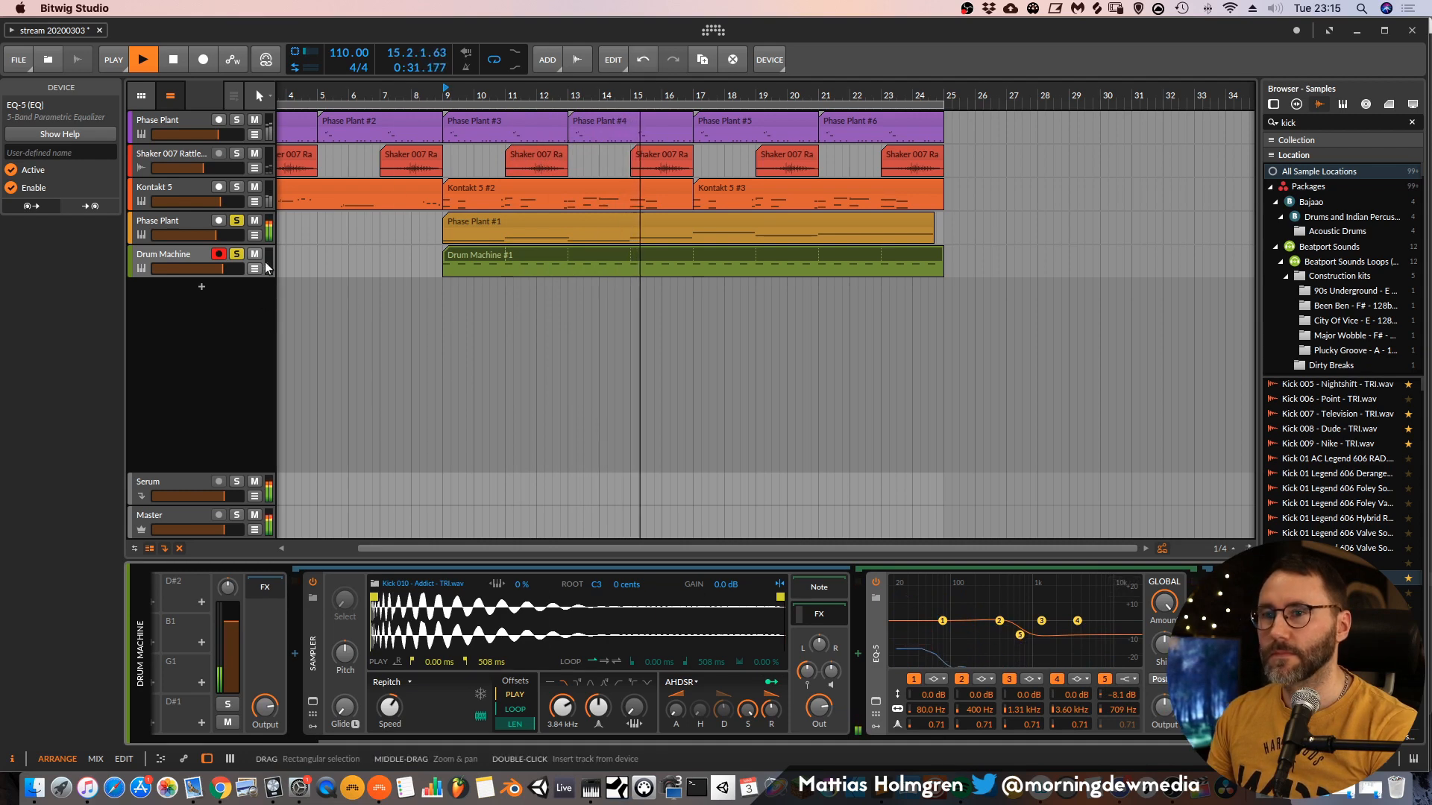
Unsolo the Drum Machine and bass Phase Plant tracks, and show the mixer below the arrangement with the bass track selected.
click(236, 255)
click(236, 226)
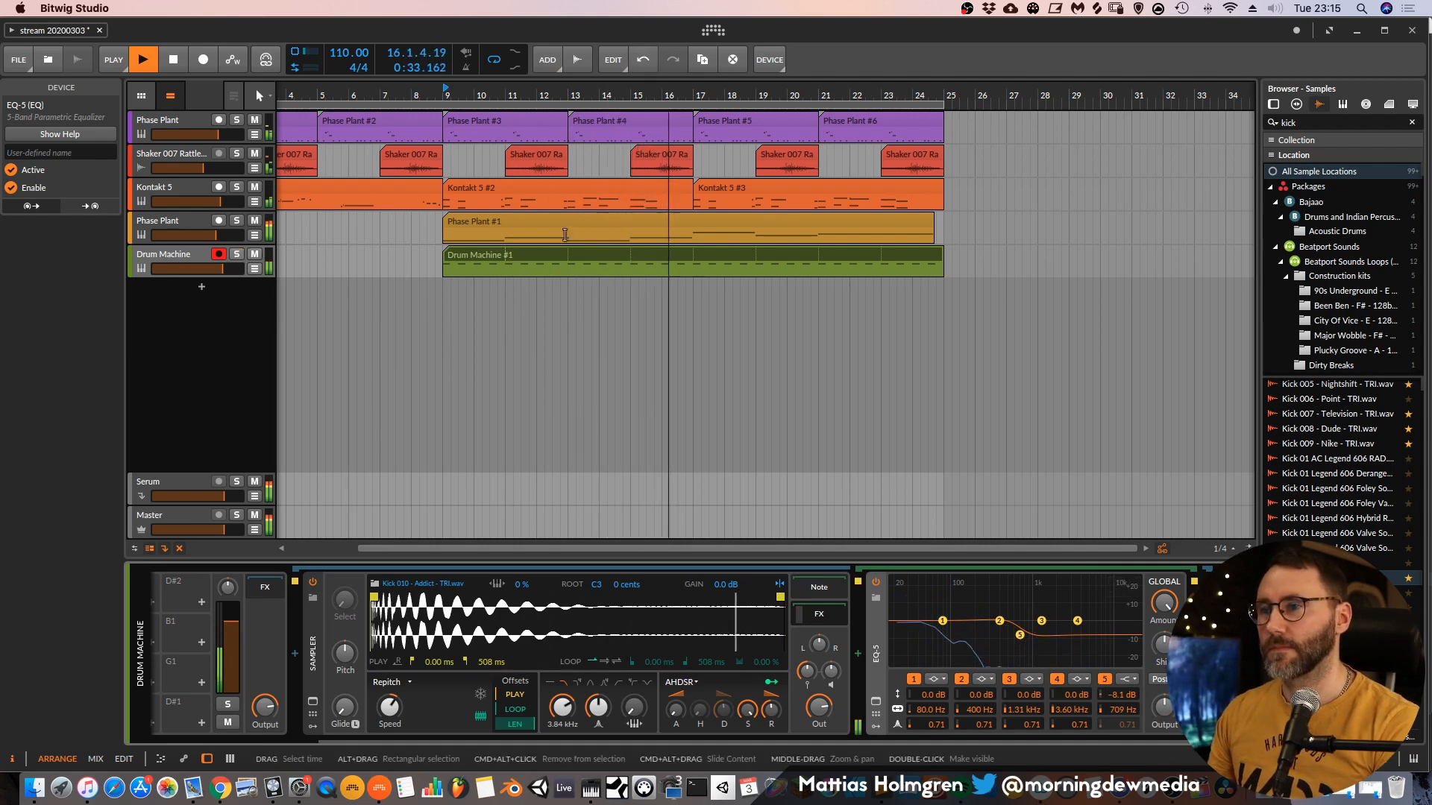
click(182, 219)
key(m)
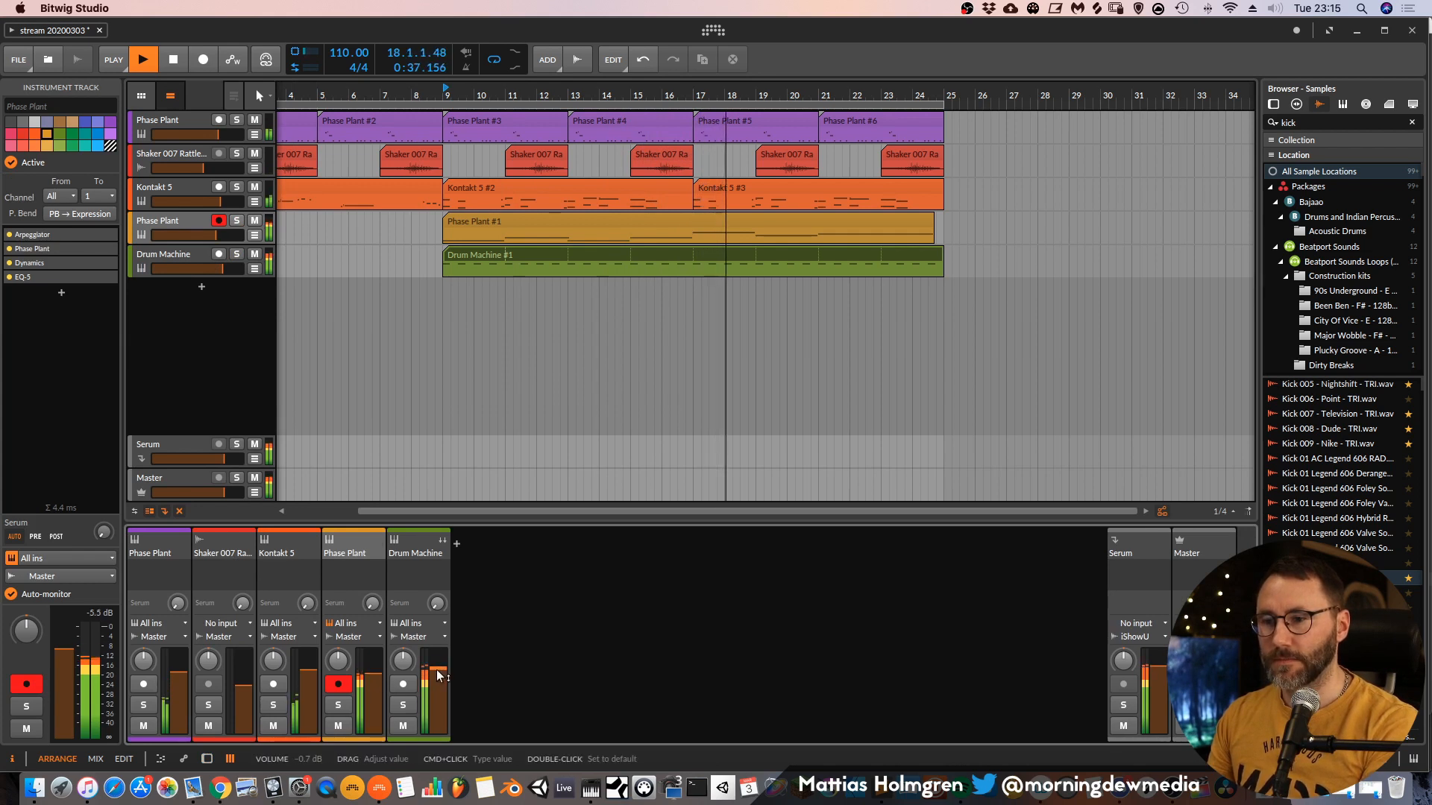
Set the Drum Machine volume to -1.5 dB, lower the bass Phase Plant slightly, and save the project.
drag(437, 672, 437, 673)
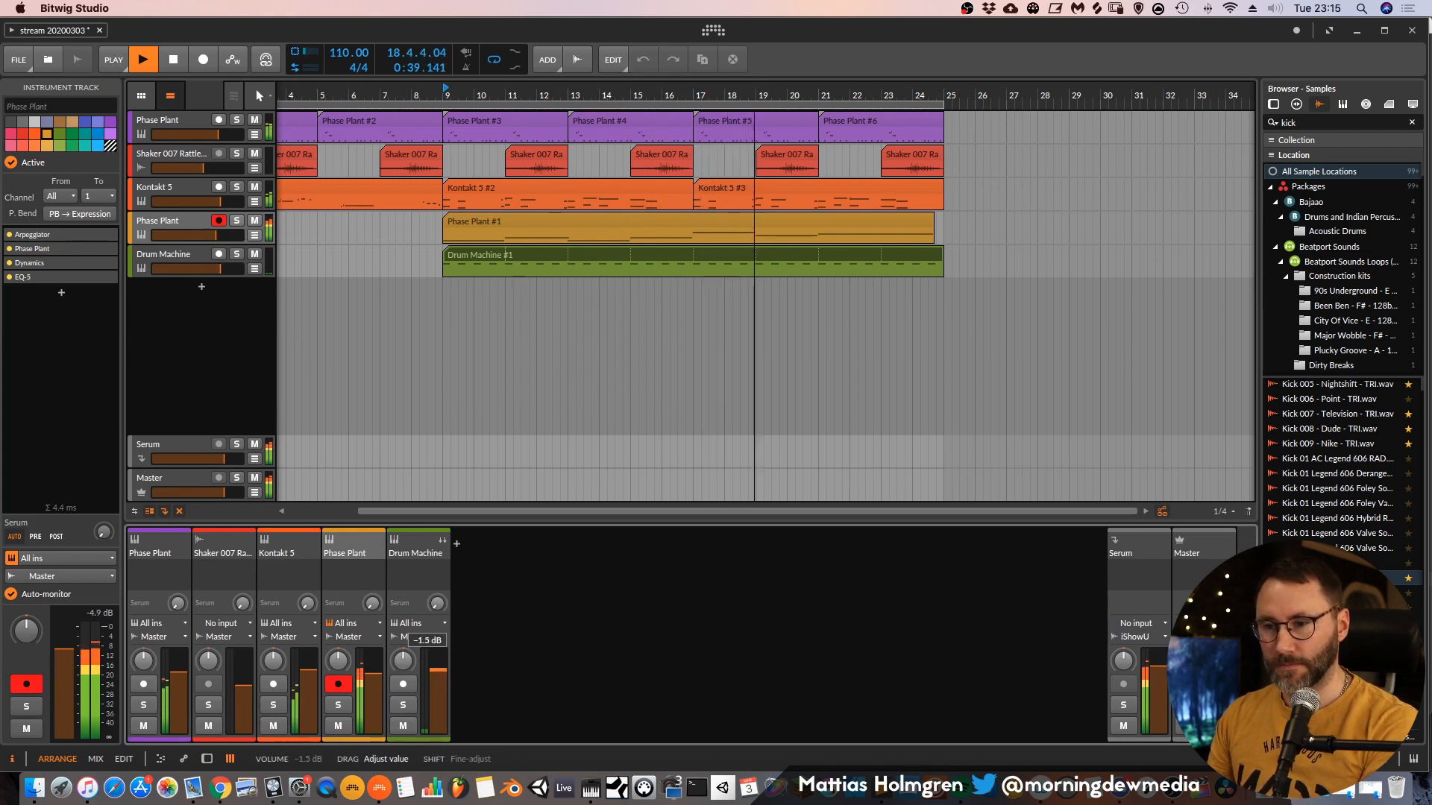
drag(438, 673, 373, 677)
key(alt+2)
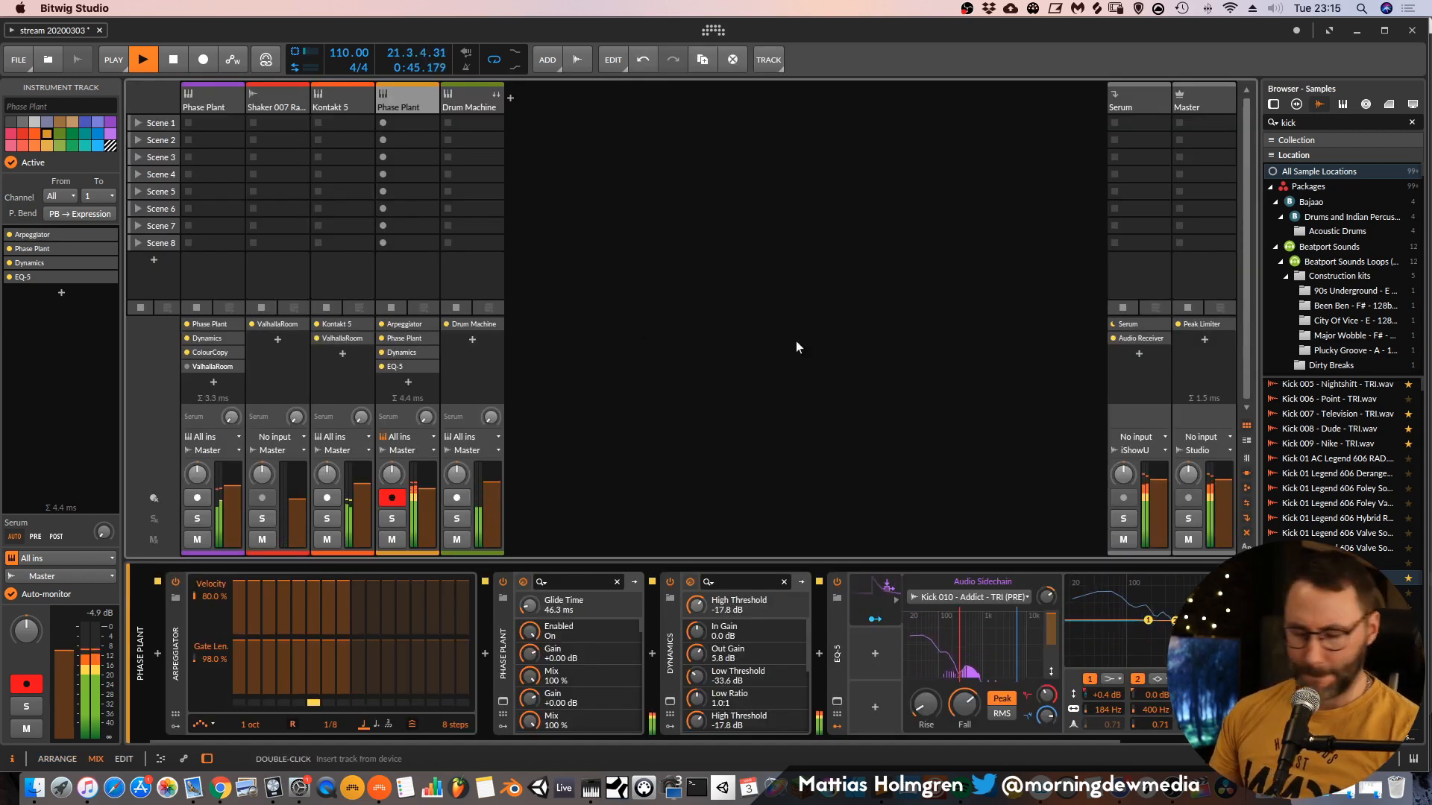
key(super+s)
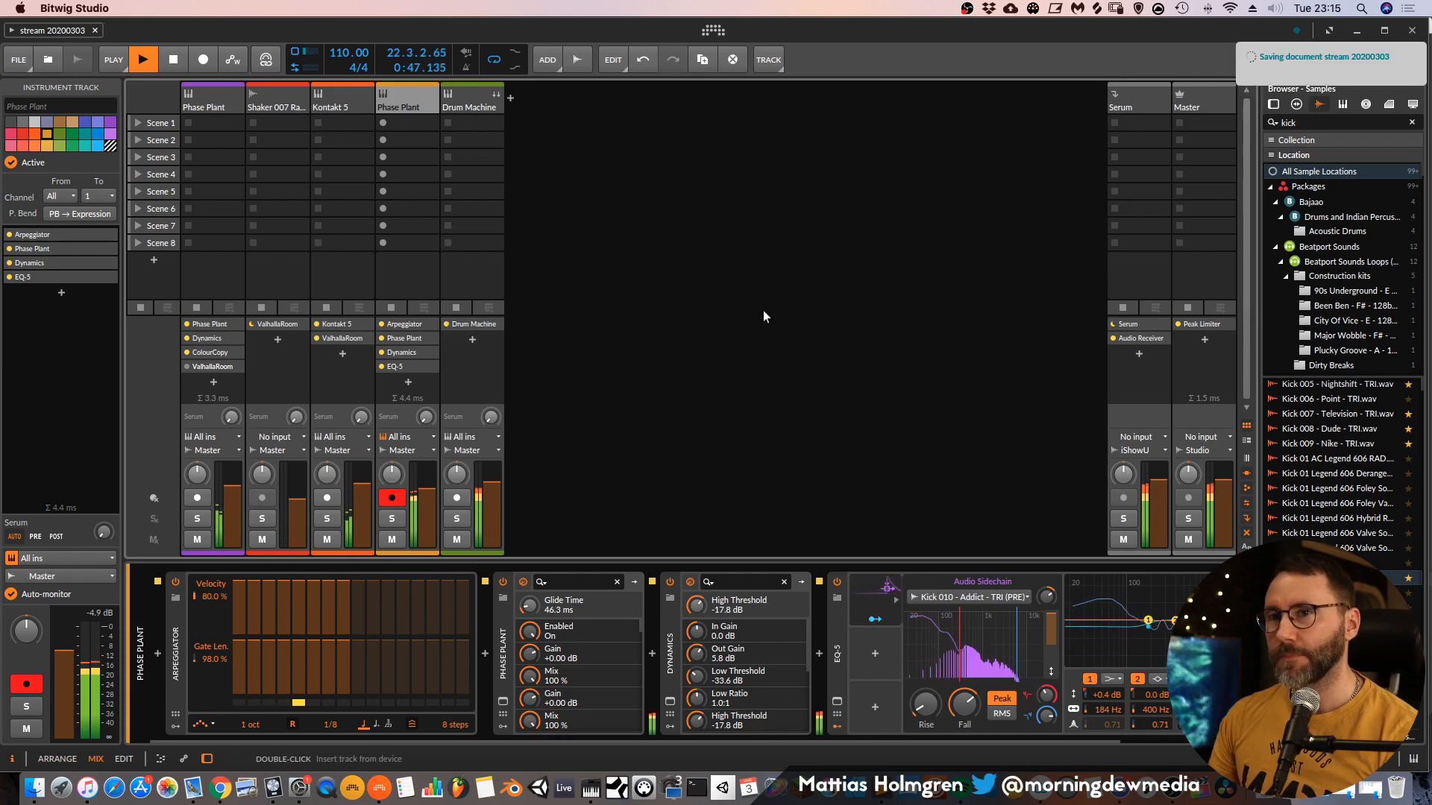
Copy the 16-bar drum clip to bar 27 on the Drum Machine track and stop playback.
key(alt+1)
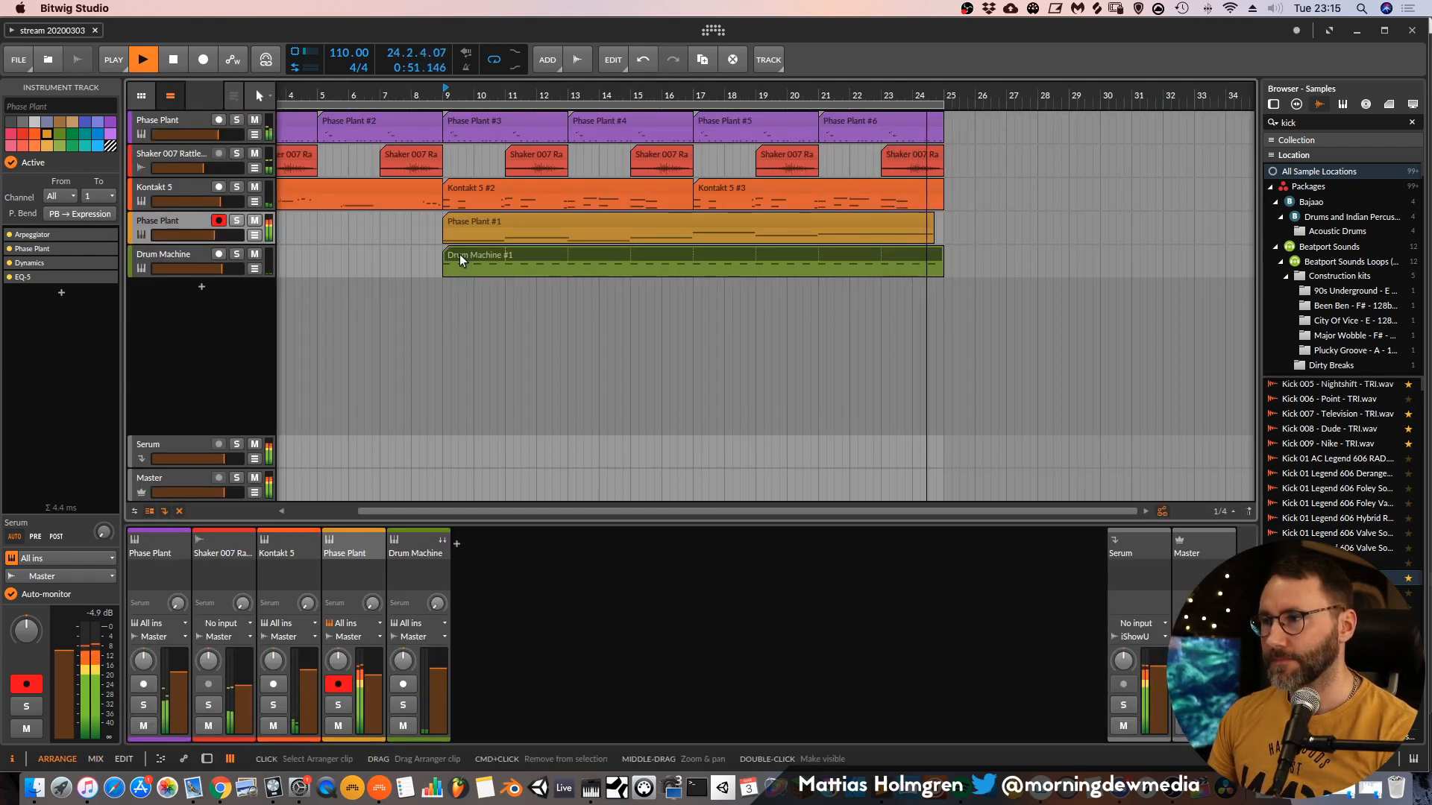
drag(459, 253, 1040, 262)
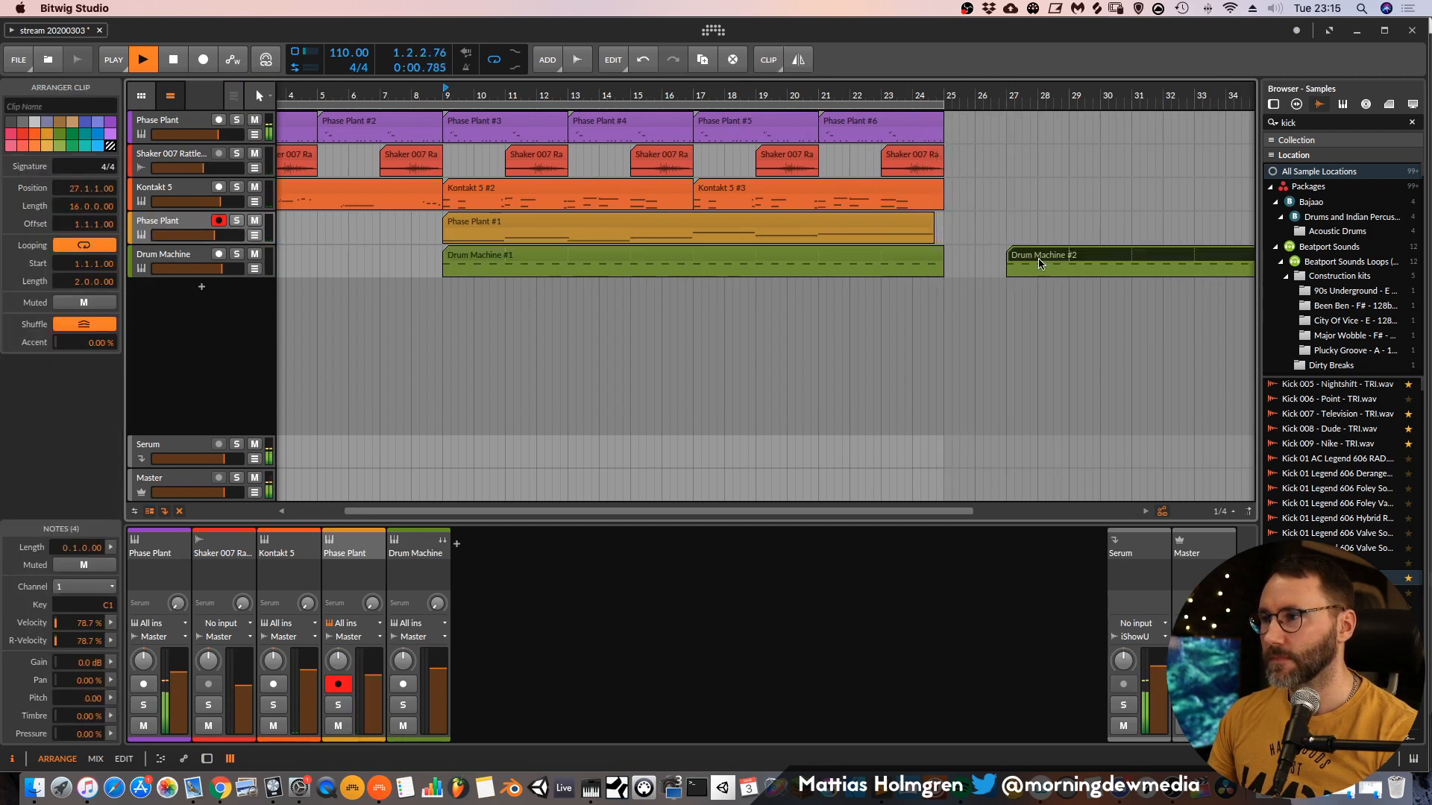
click(863, 256)
key(space)
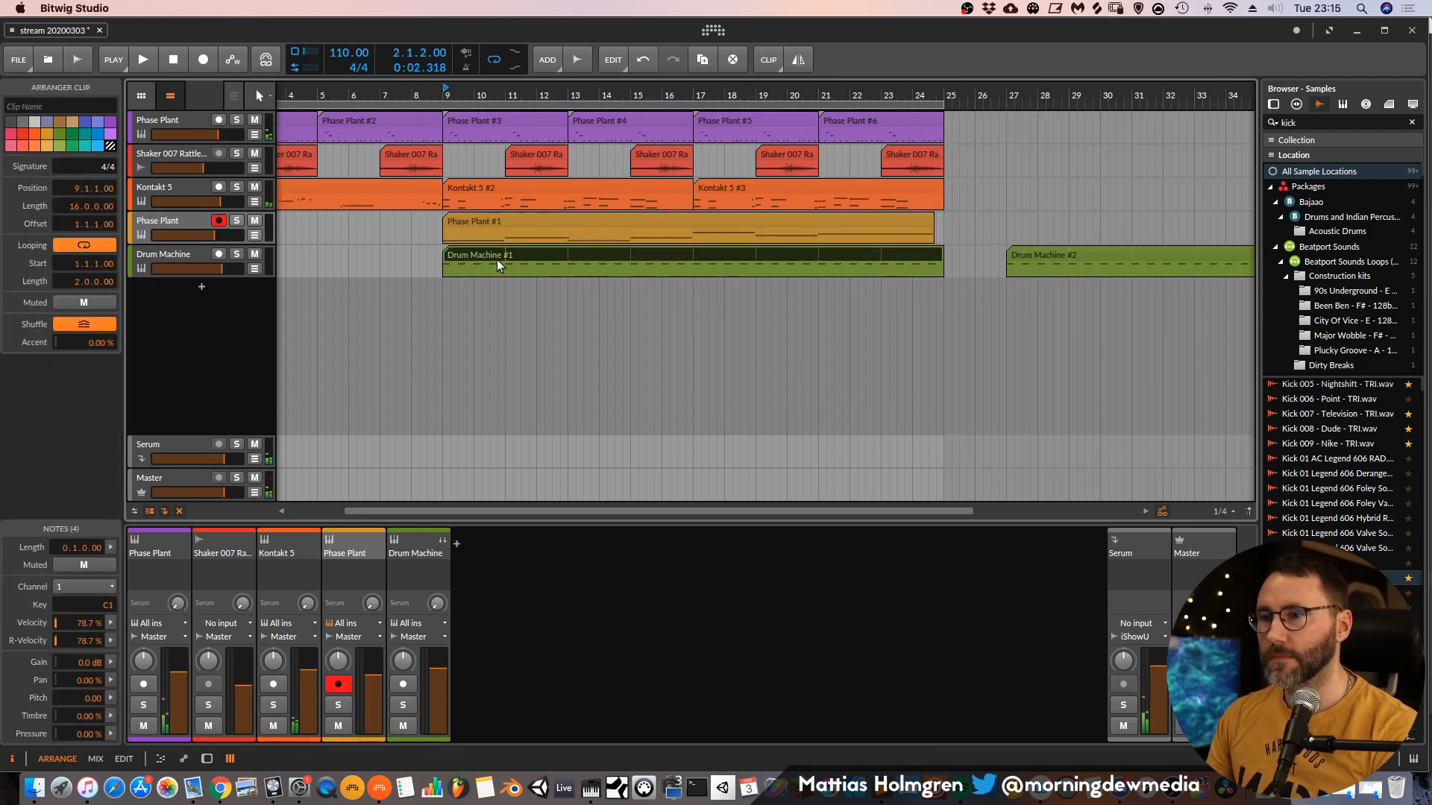
In the original drum clip at bar 9, delete every kick except the first and shorten that one to a sixteenth note.
double_click(472, 254)
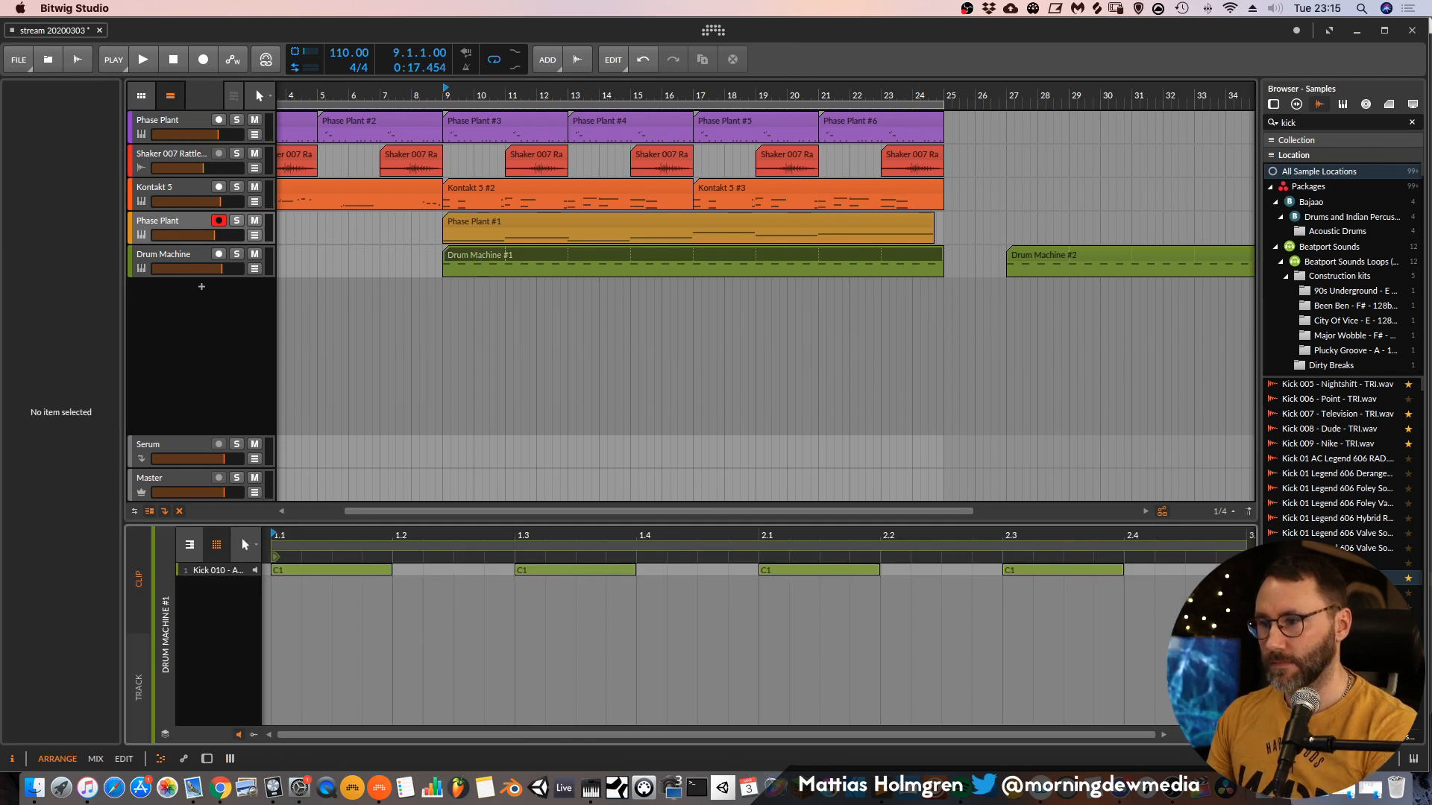
drag(1190, 569, 518, 585)
key(Delete)
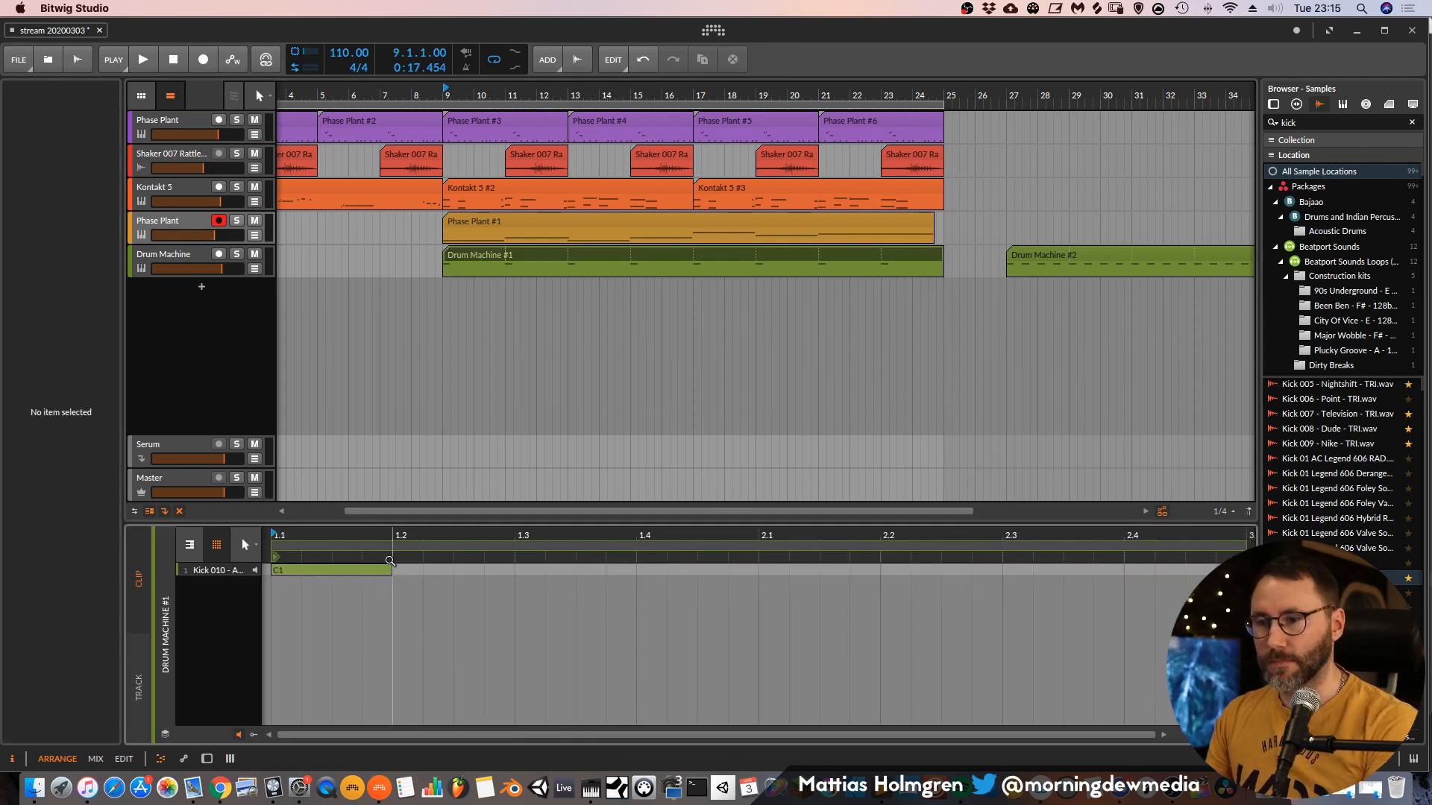
drag(391, 572, 301, 574)
key(space)
Add sixteenth-note C1 kicks at 1.1.2 and 1.2.4 in the drum clip and play the pattern.
drag(422, 534, 485, 517)
key(space)
double_click(450, 571)
key(space)
drag(456, 572, 431, 571)
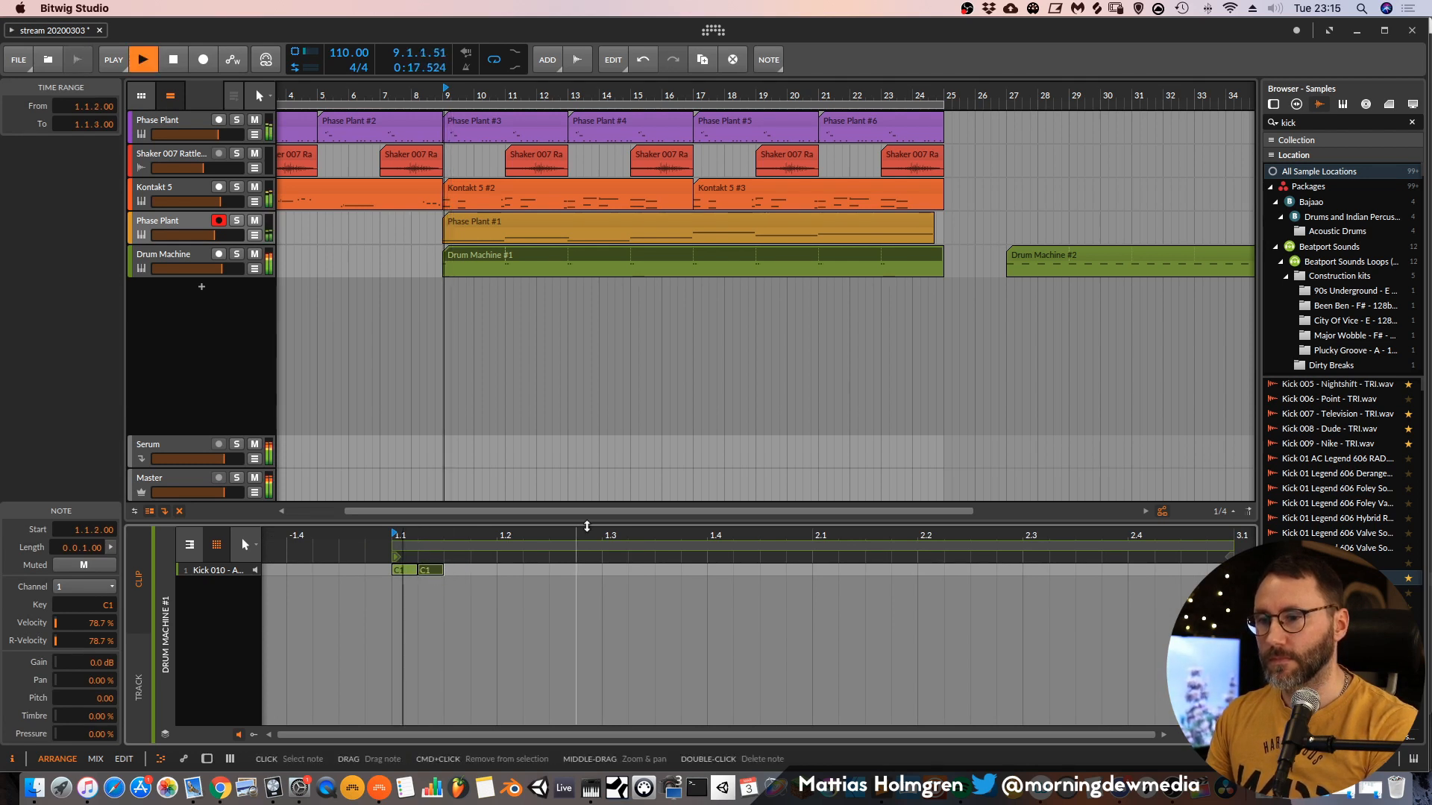
double_click(589, 571)
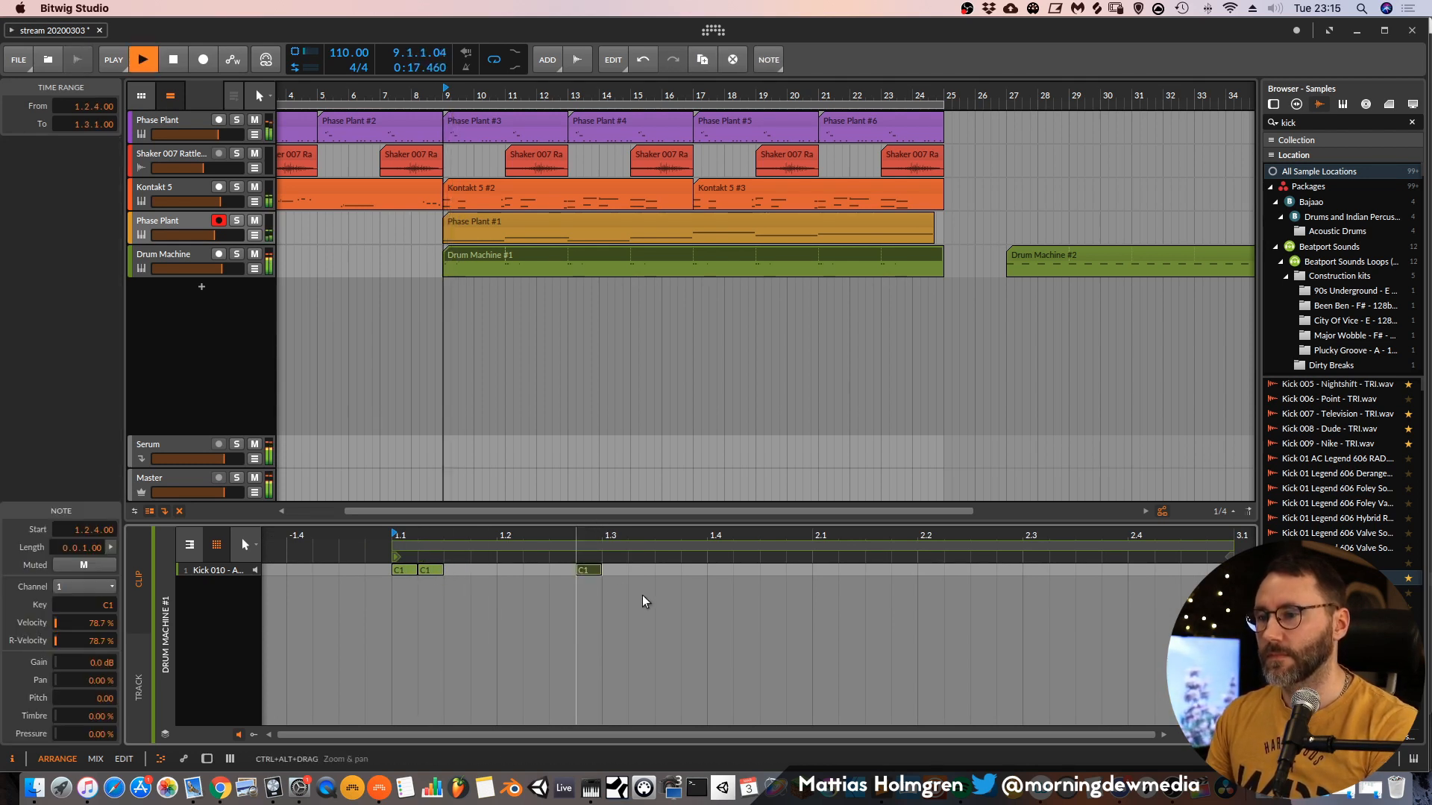
key(space)
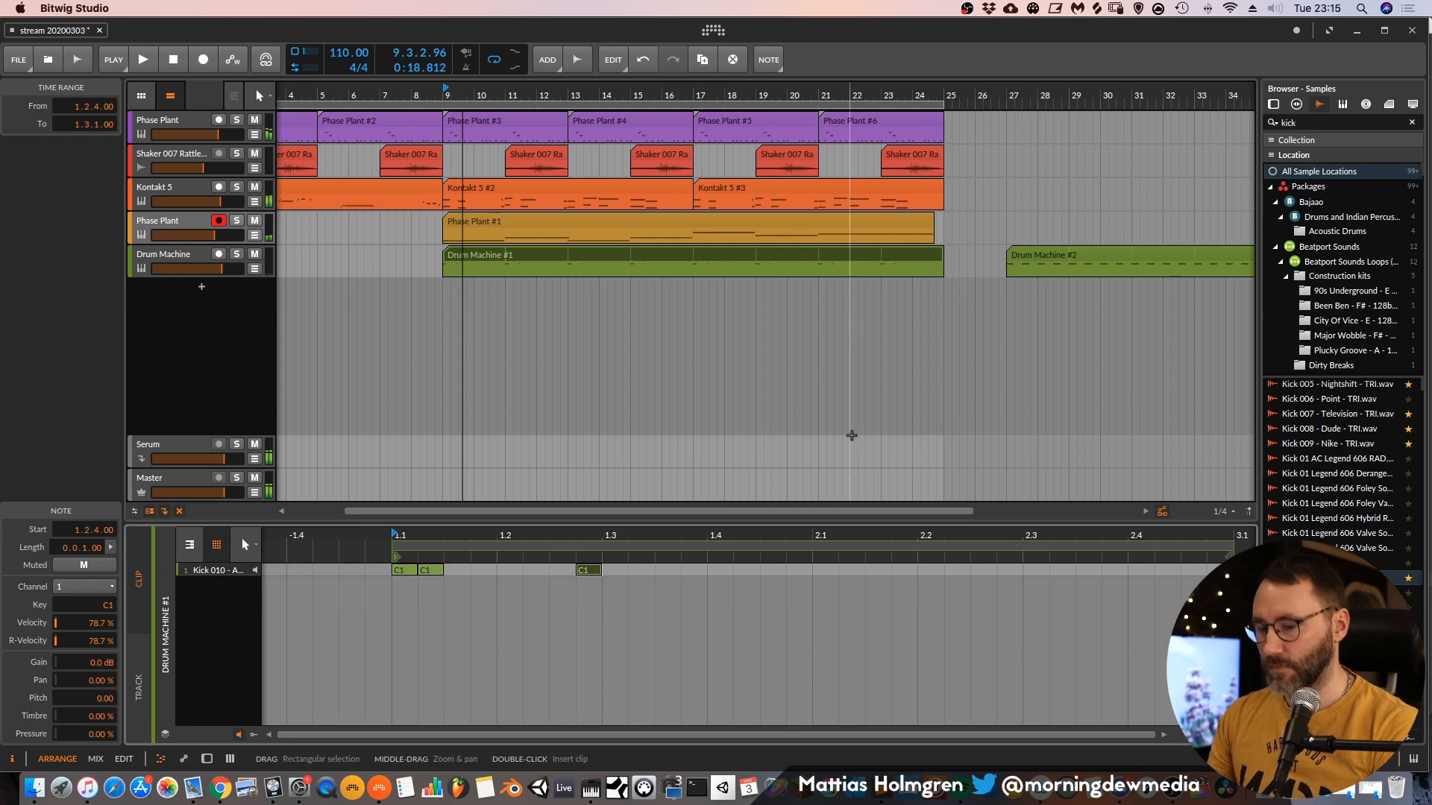
Select the Drum Machine track, search the samples for "snare", and audition several SideStick and EAR Gothenburg snare samples.
key(alt+2)
key(alt+1)
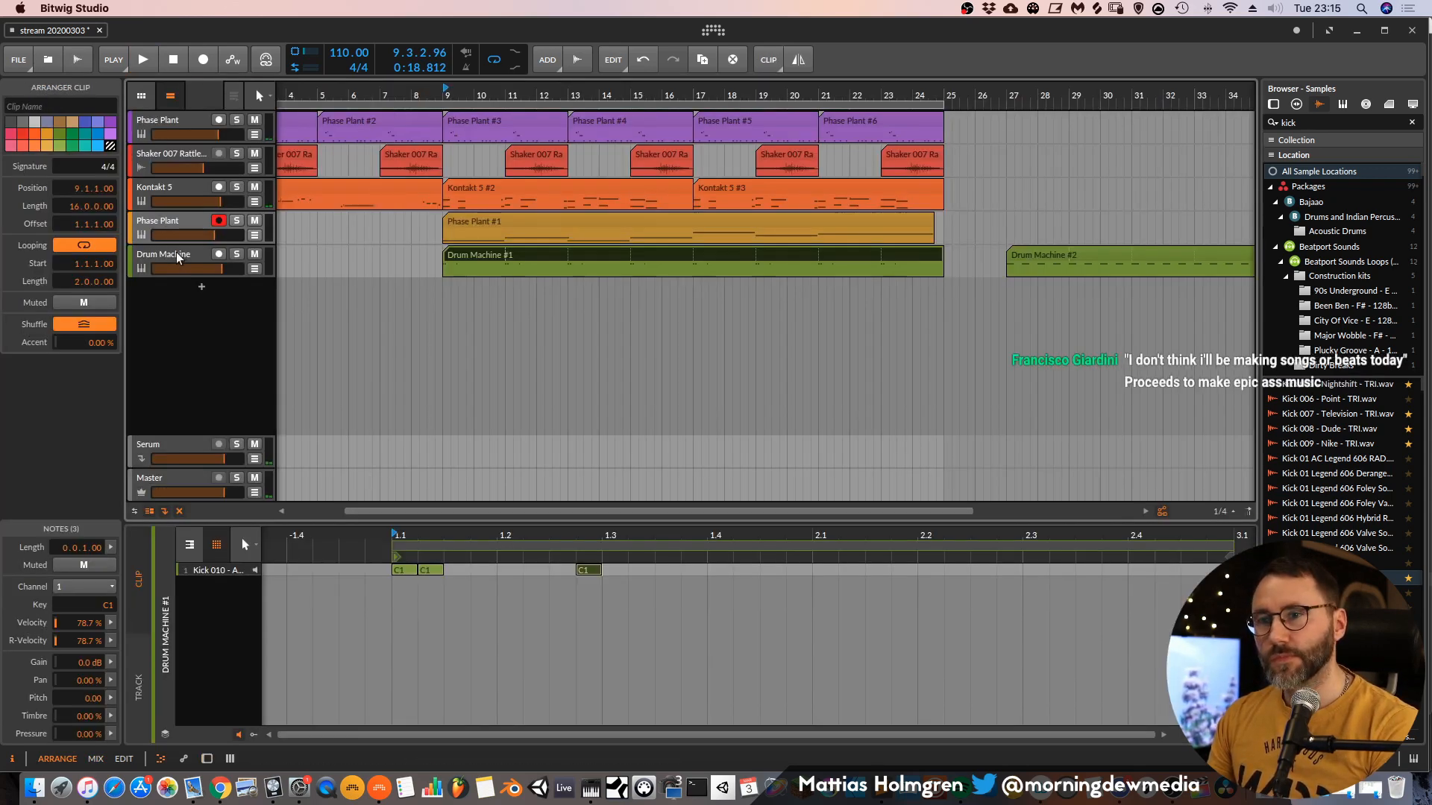
double_click(1338, 122)
text(snare)
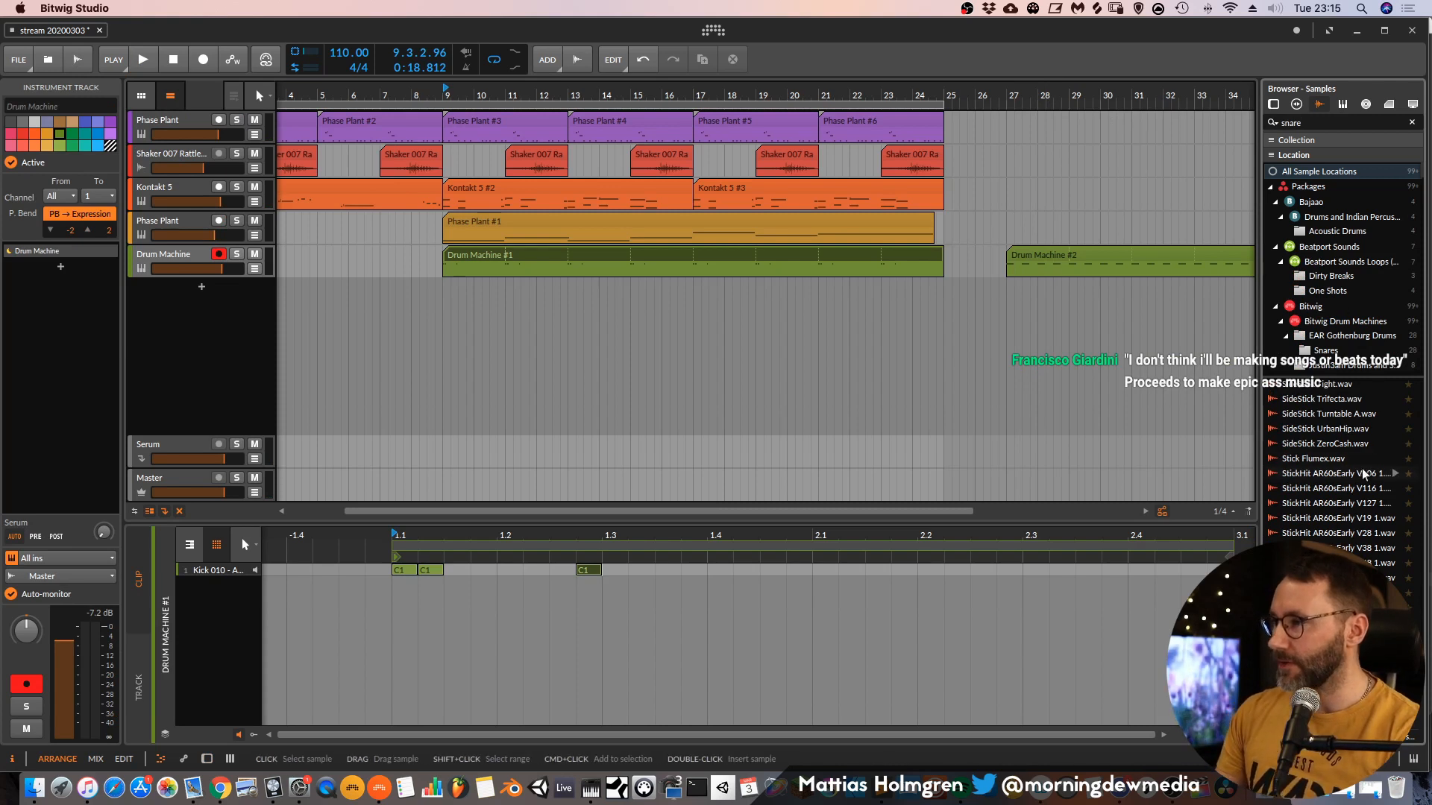
click(1357, 404)
click(1355, 444)
click(1365, 416)
scroll(1359, 407, up, 4)
scroll(1359, 405, up, 4)
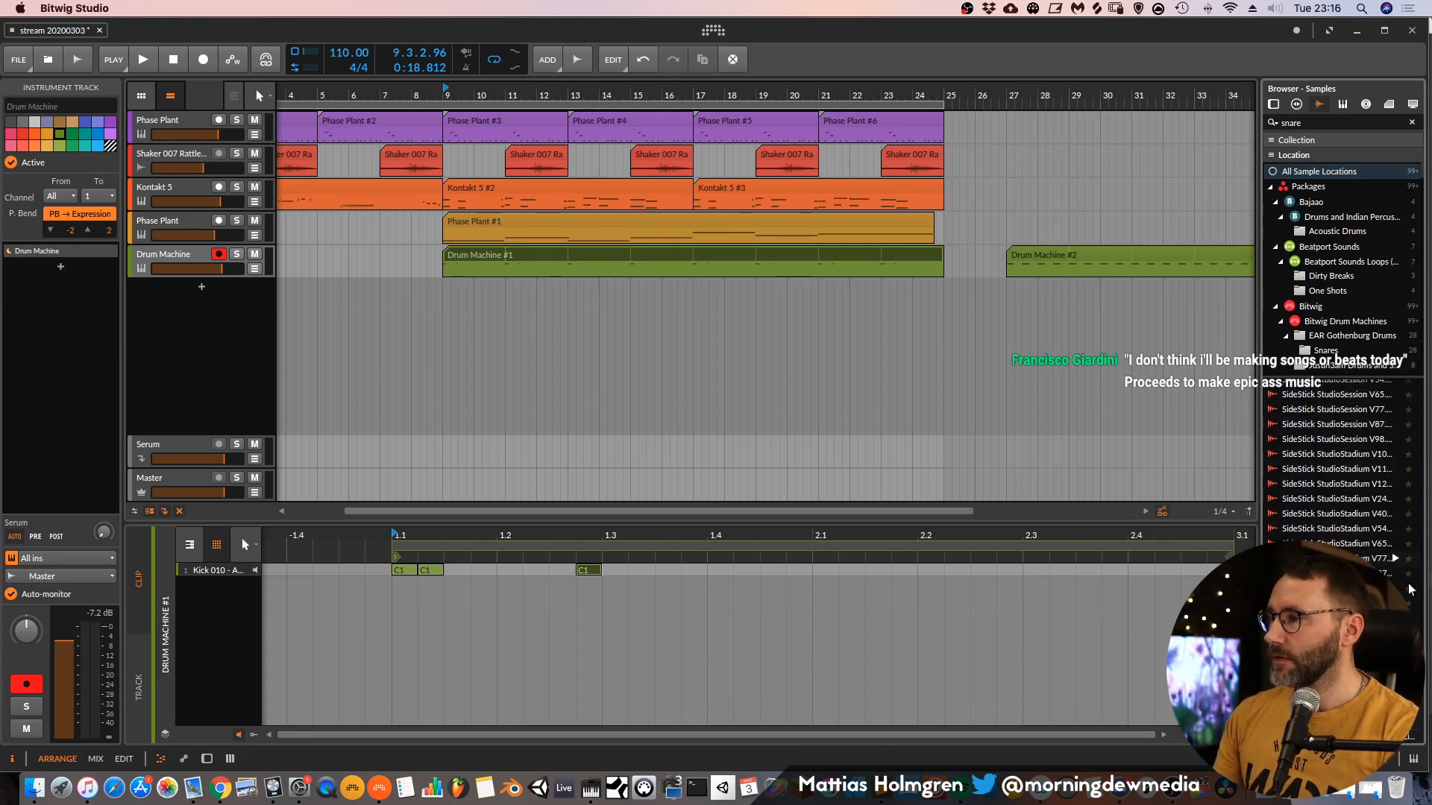
scroll(1359, 448, down, 5)
click(1392, 528)
Search the samples for "conga" and audition several of the WA SD Conga samples.
text(d)
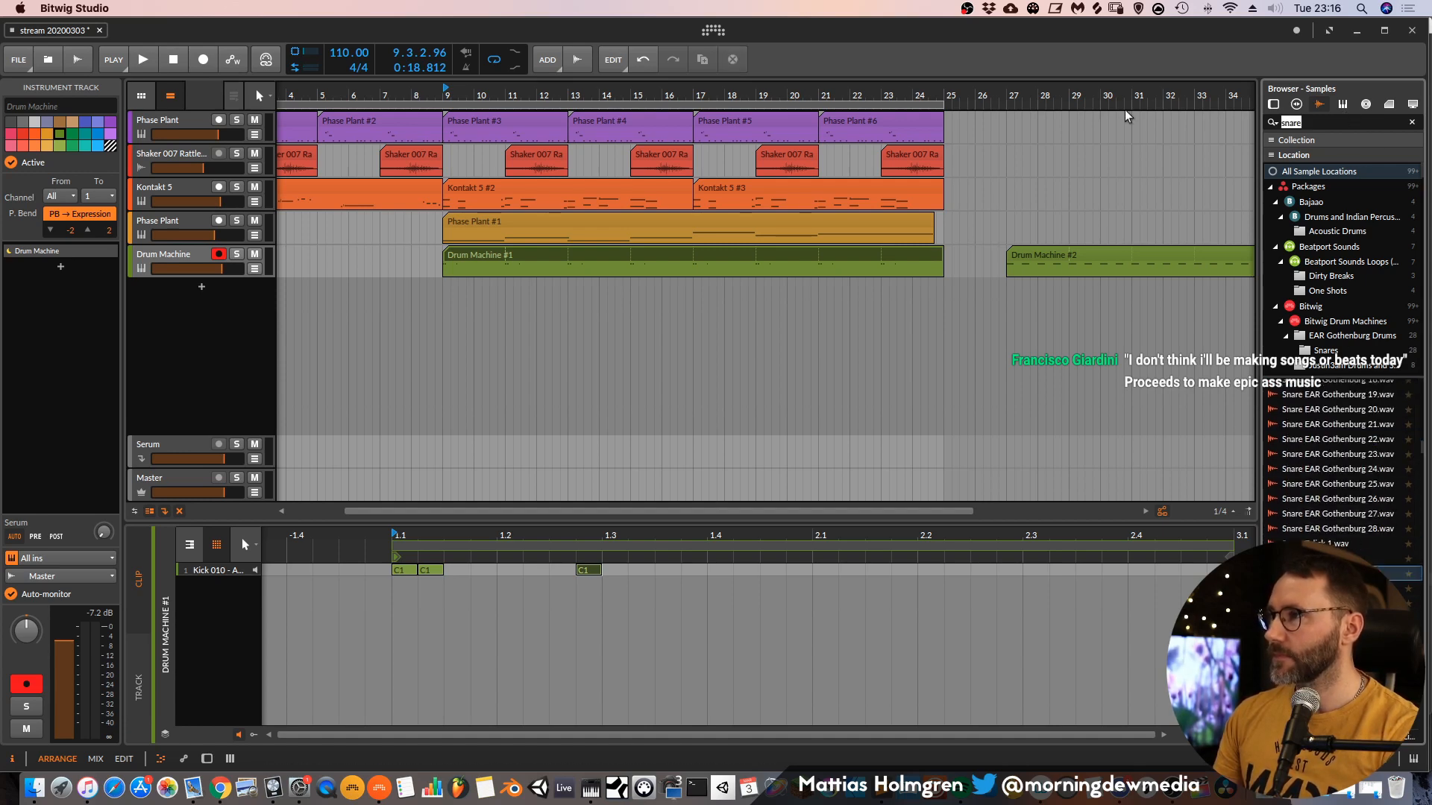
text(onga)
click(1368, 423)
key(Up)
key(Up)
scroll(1371, 447, up, 3)
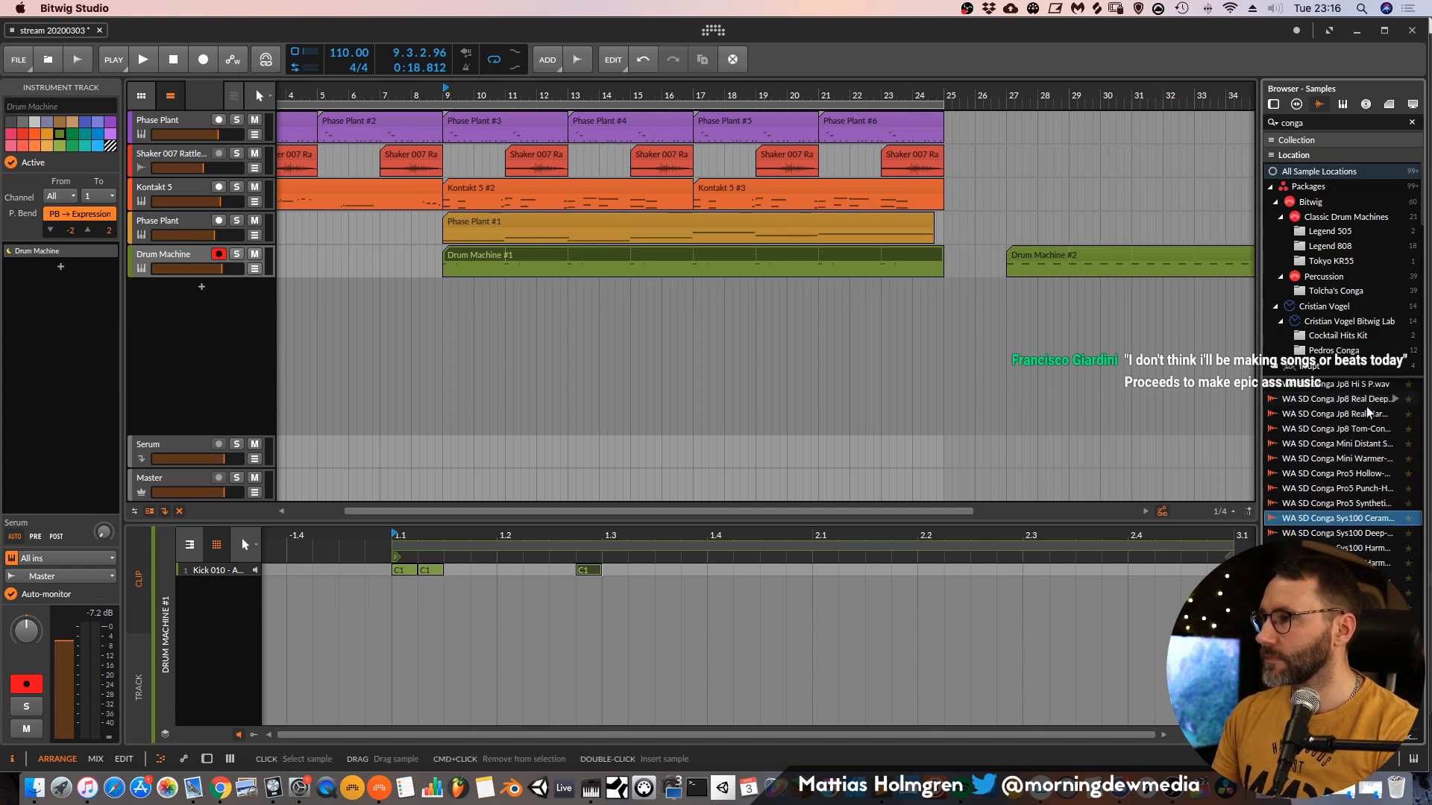
click(1373, 462)
key(space)
click(1373, 445)
click(1375, 430)
click(1375, 402)
click(1374, 415)
Audition the Tolcha Conga Slap and Hand samples, playing the track briefly for comparison.
scroll(1374, 418, up, 10)
click(1372, 443)
key(space)
click(1367, 412)
click(1368, 501)
click(1366, 516)
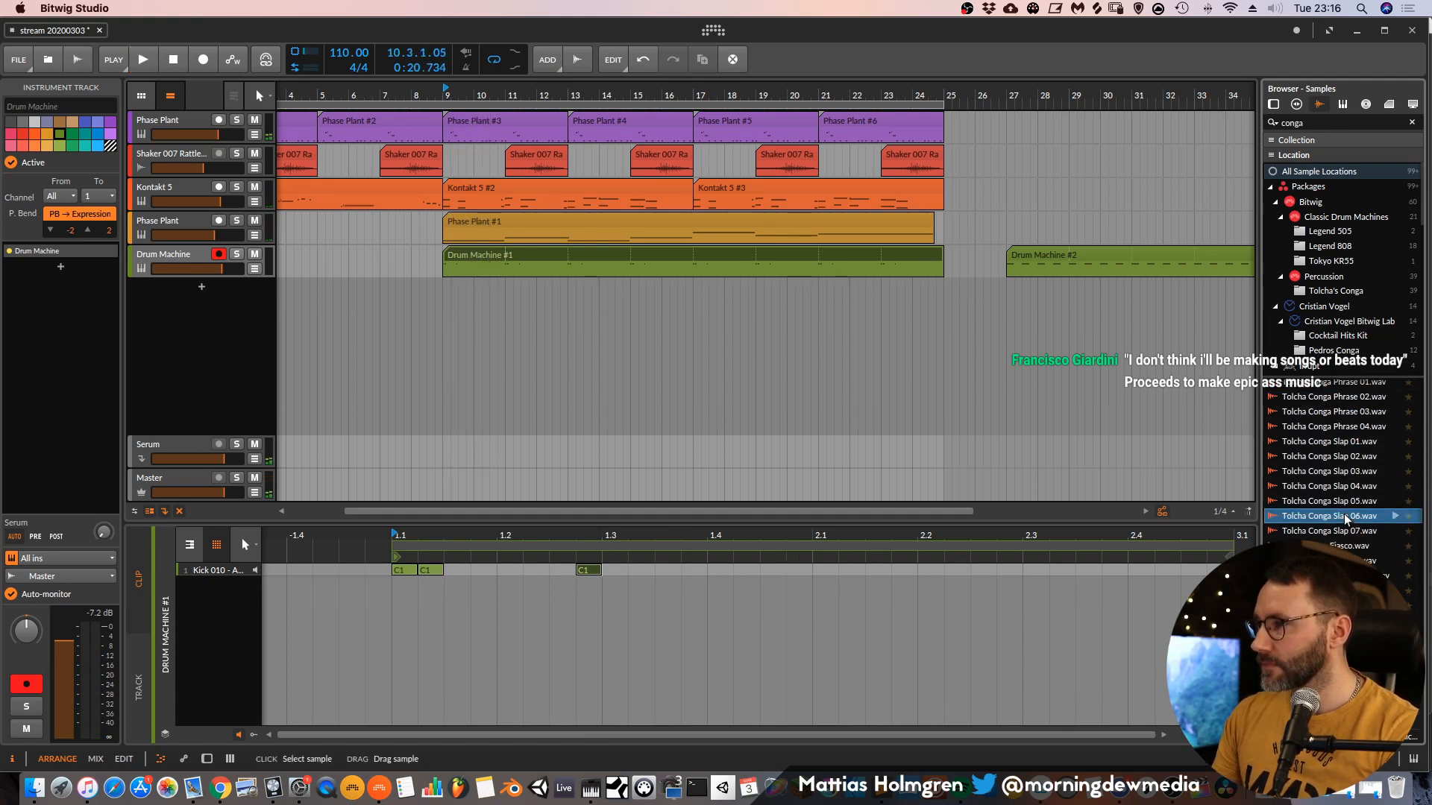
click(1356, 531)
scroll(1358, 489, up, 8)
click(1356, 485)
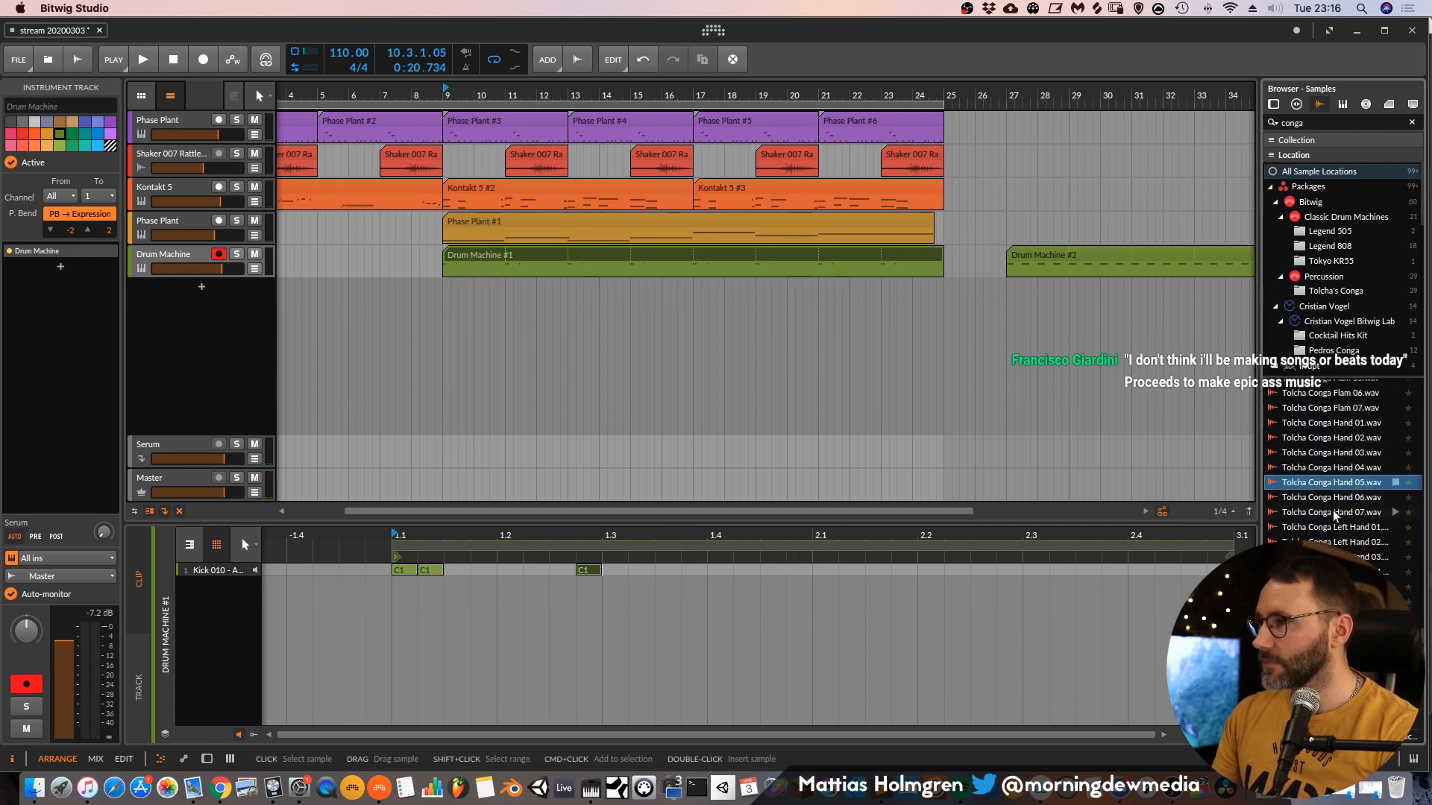
click(1340, 512)
key(space)
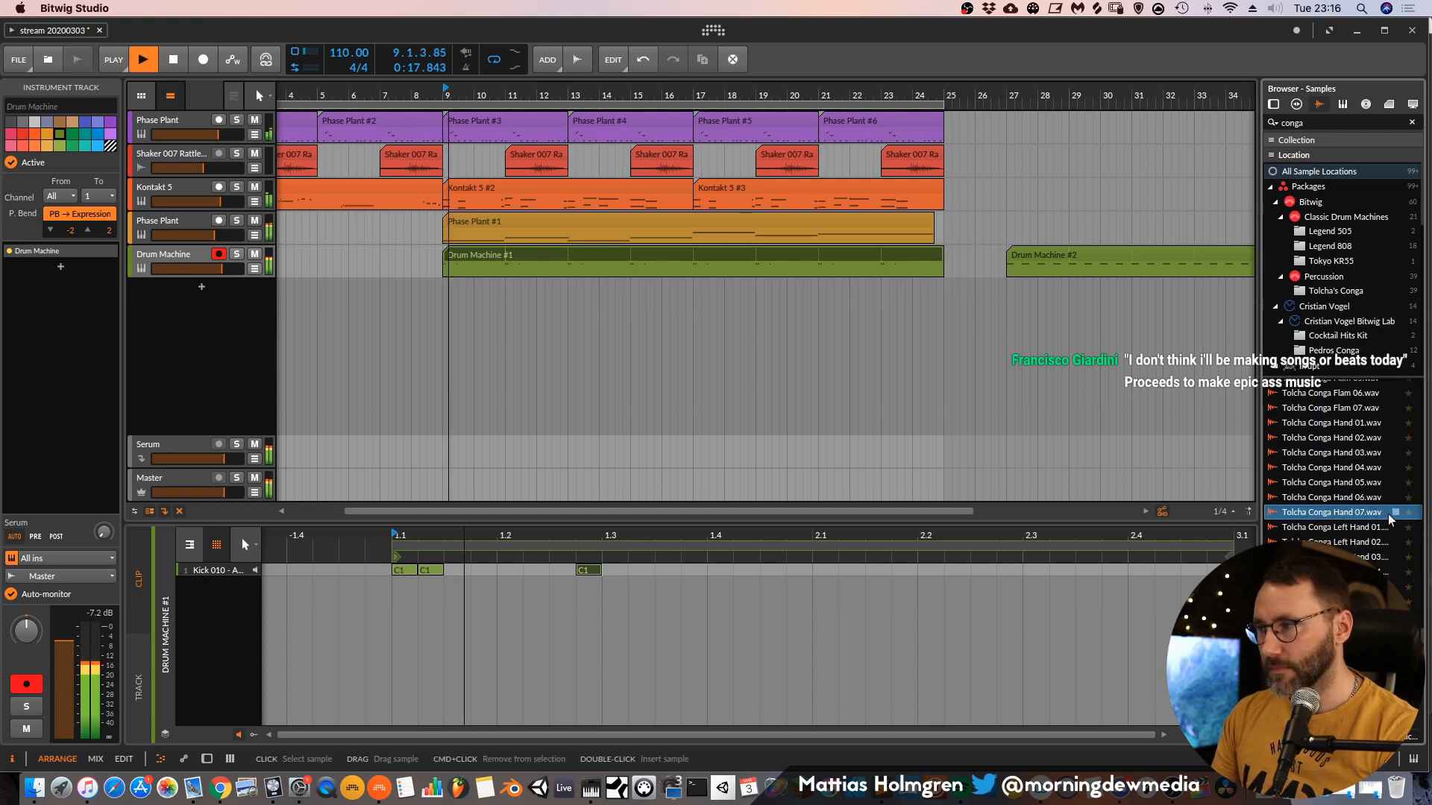
key(space)
Audition further conga samples, from the Percussion Conga Legend group up to LowConga 808.
scroll(1392, 518, up, 5)
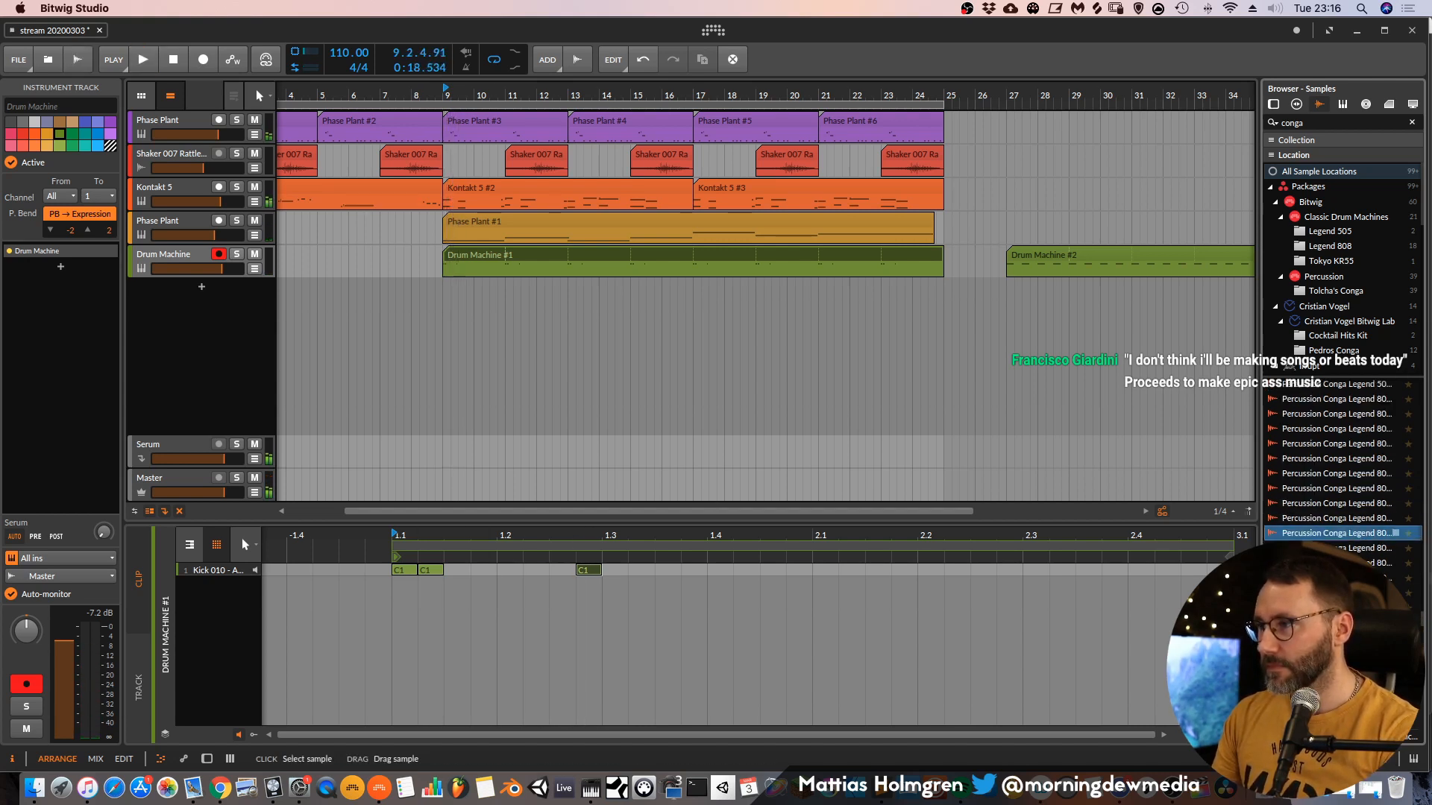
scroll(1353, 525, up, 10)
click(1353, 525)
click(1353, 570)
click(1353, 584)
click(1348, 481)
click(1348, 525)
click(1347, 495)
click(1365, 420)
scroll(1354, 448, up, 6)
click(1337, 478)
click(1352, 524)
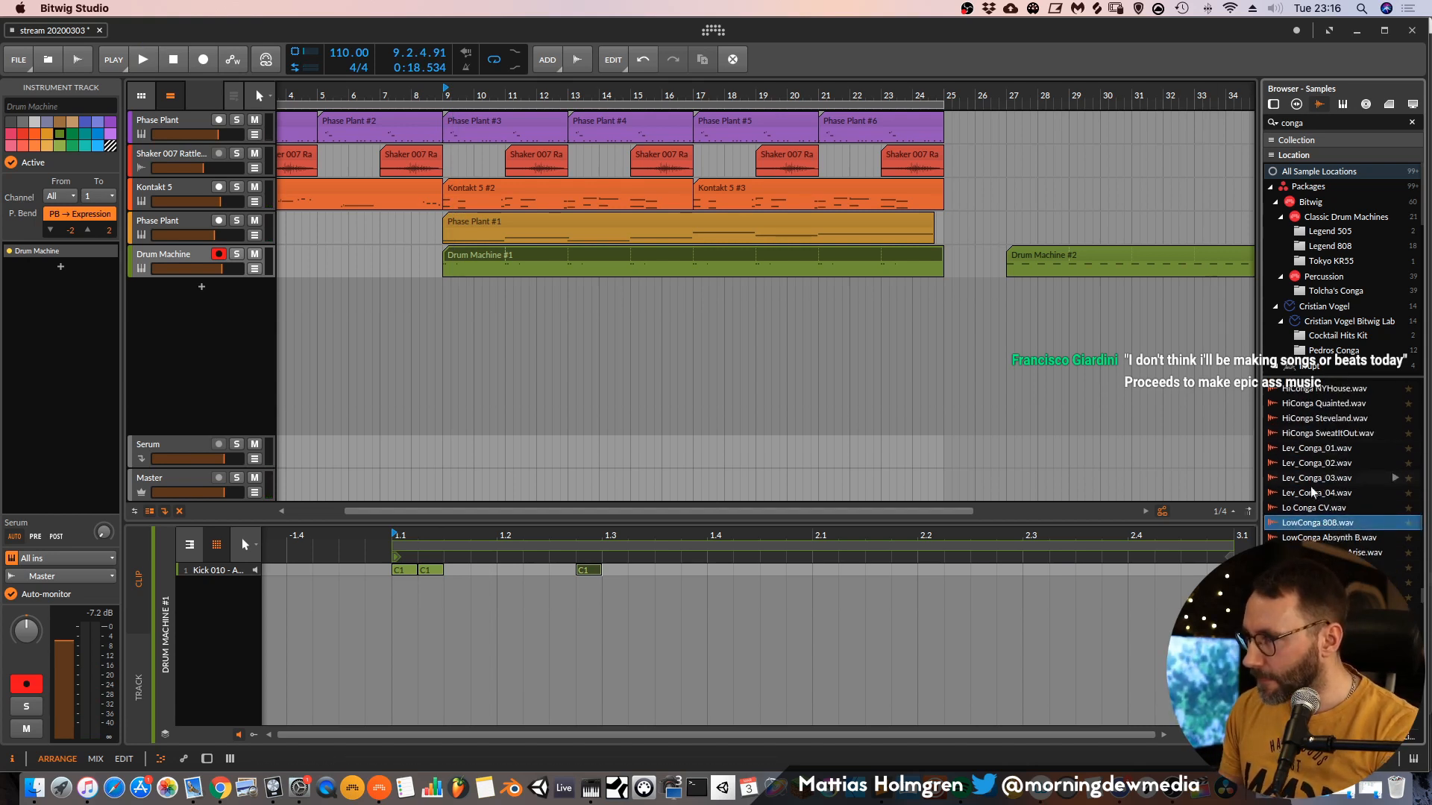
Audition Lo Conga CV and the Lev_Conga samples, and select Lev_Conga_03.wav.
click(1363, 508)
key(Up)
key(Up)
key(Up)
key(Up)
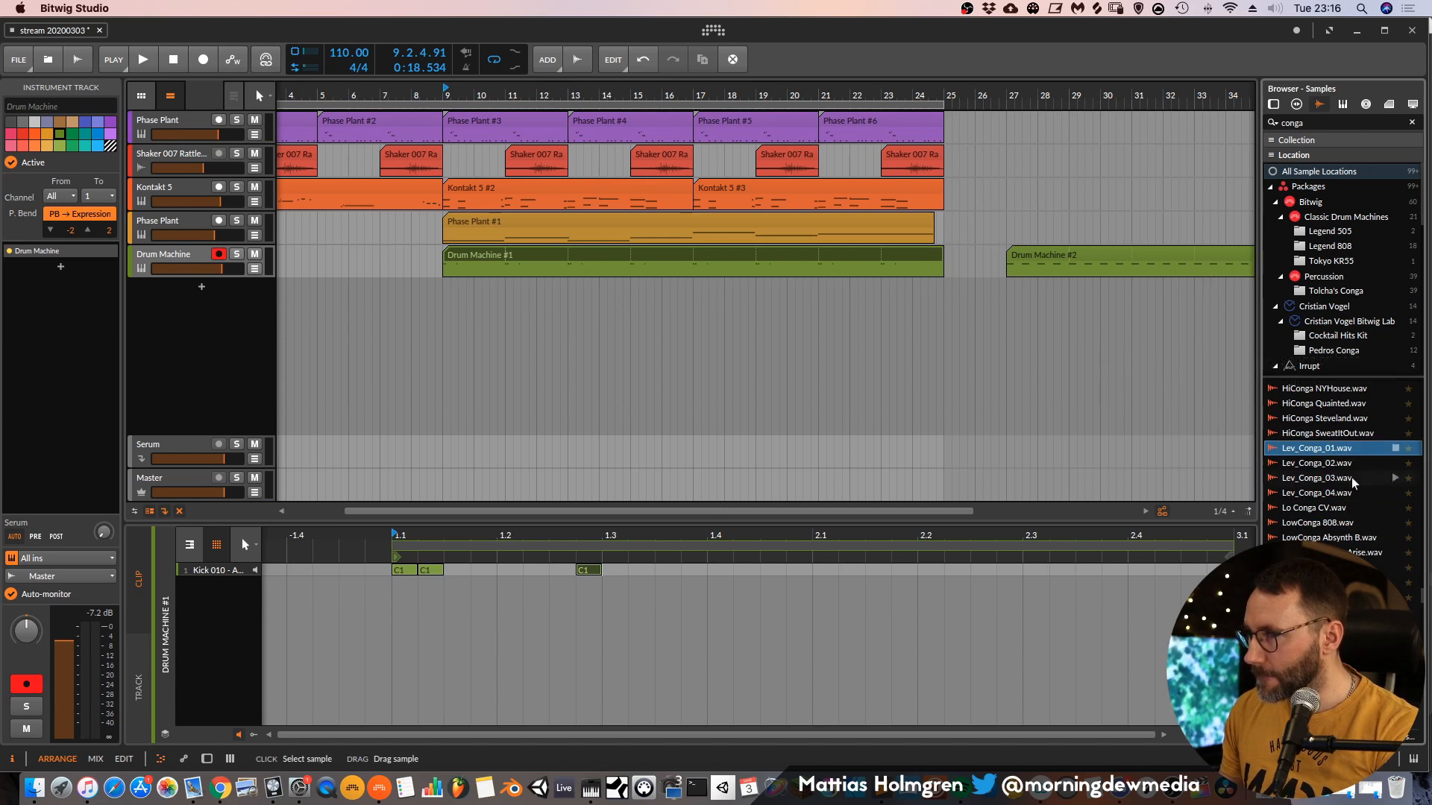
click(1350, 469)
click(1355, 475)
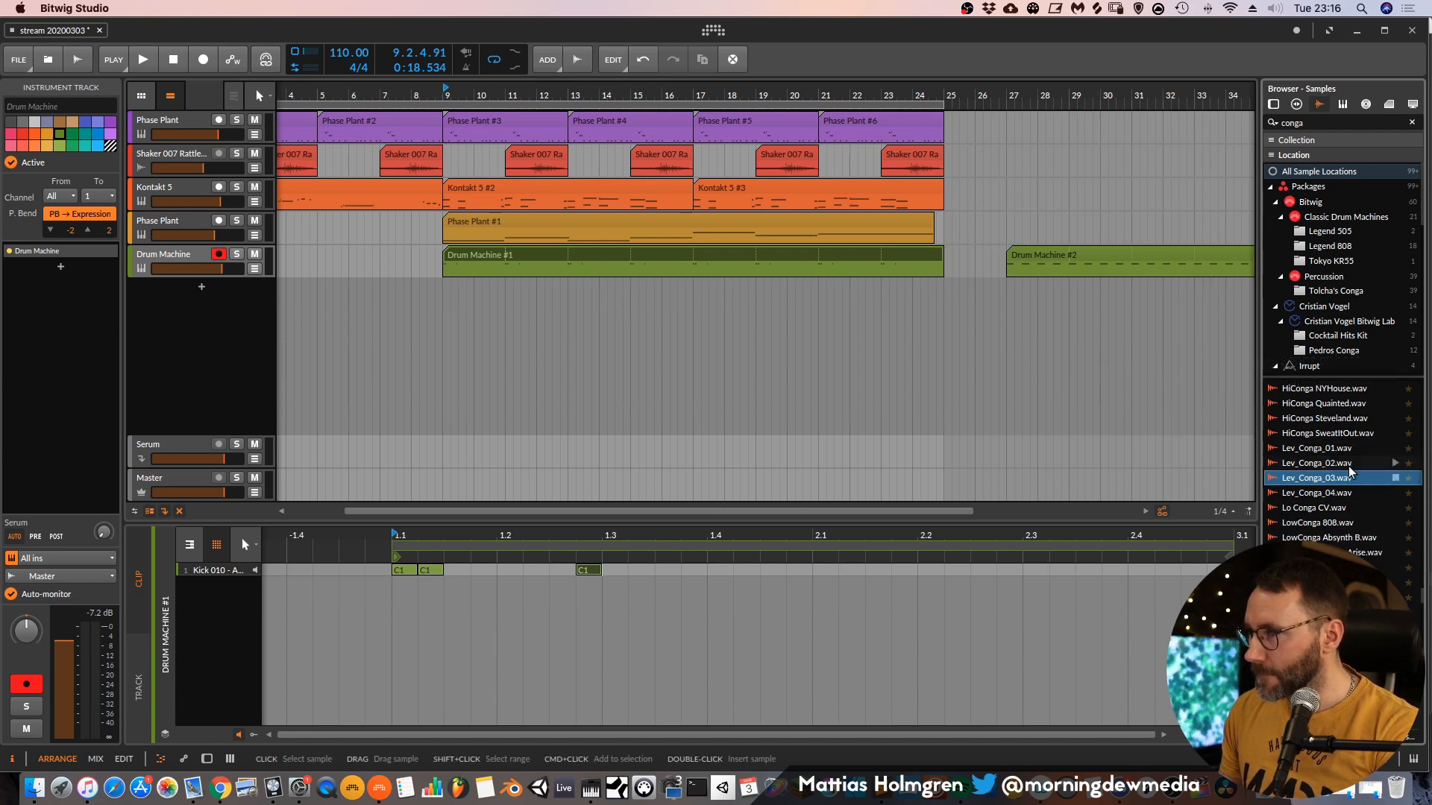
Load Lev_Conga_03.wav onto the Drum Machine's F1 pad, directly above the kick's neighbouring C#1 pad.
key(alt+2)
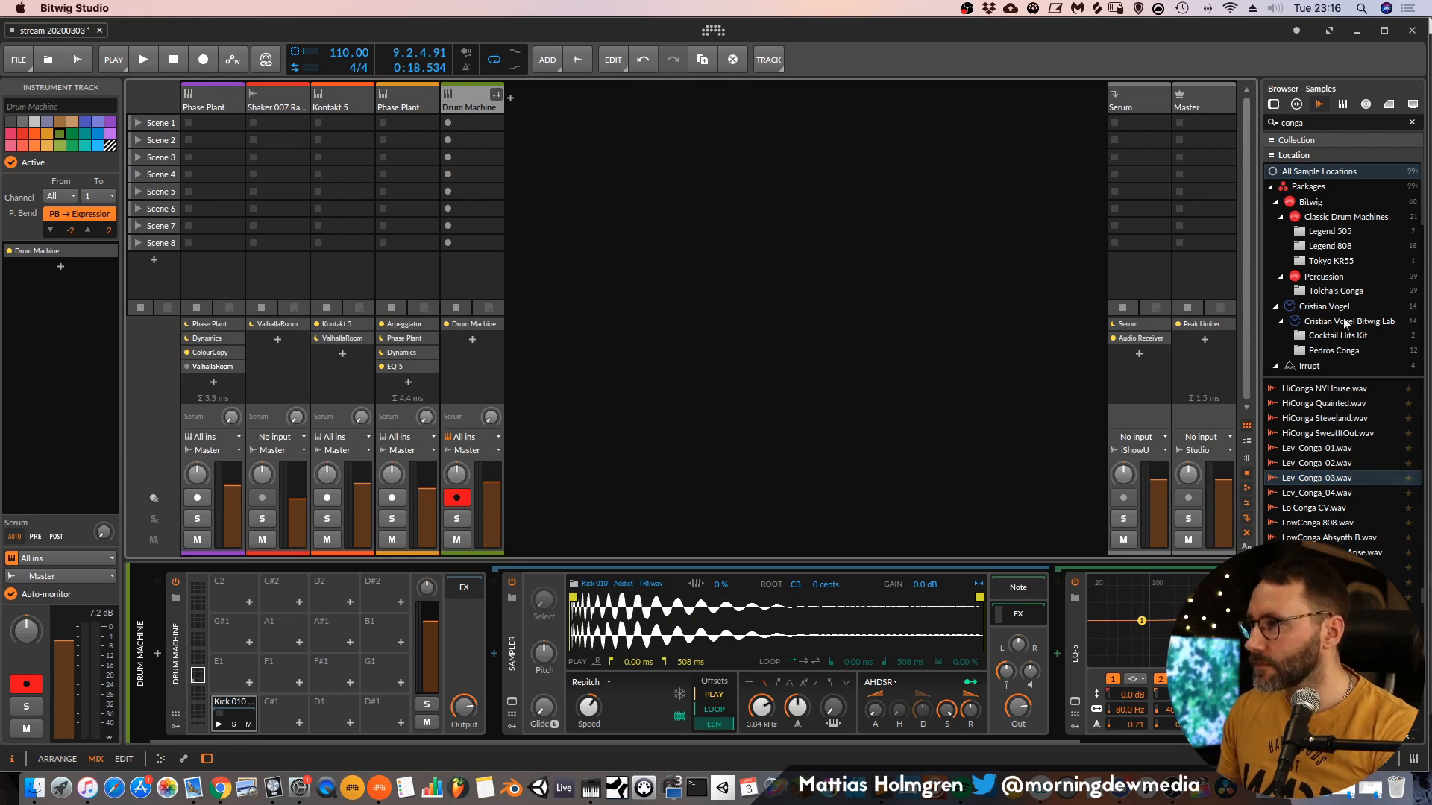
double_click(1310, 122)
drag(1348, 483, 375, 673)
drag(276, 688, 277, 683)
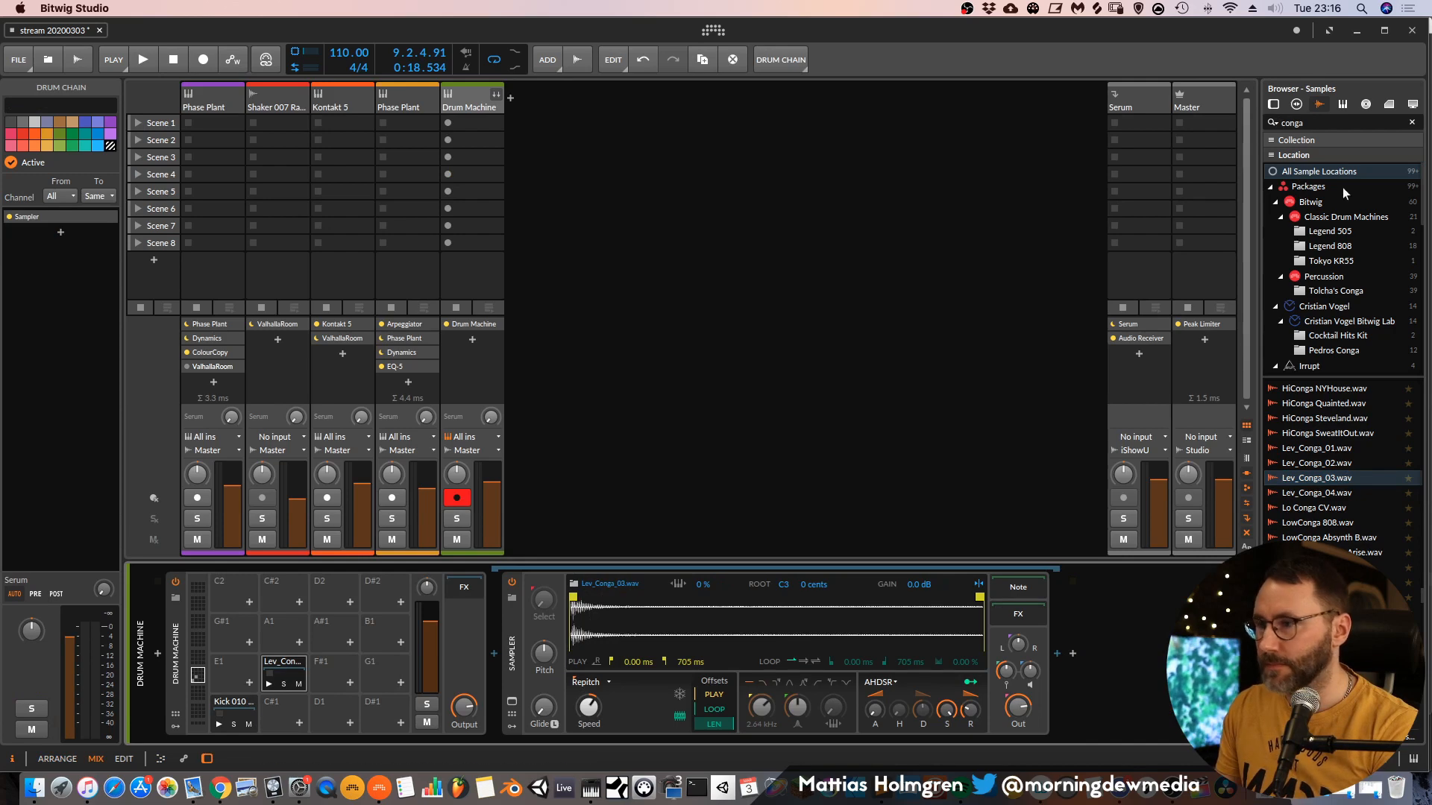
Search the samples for "snare" and audition Stick Flumex.wav and SideStick ZeroCash.wav, playing the track for comparison.
text(snare)
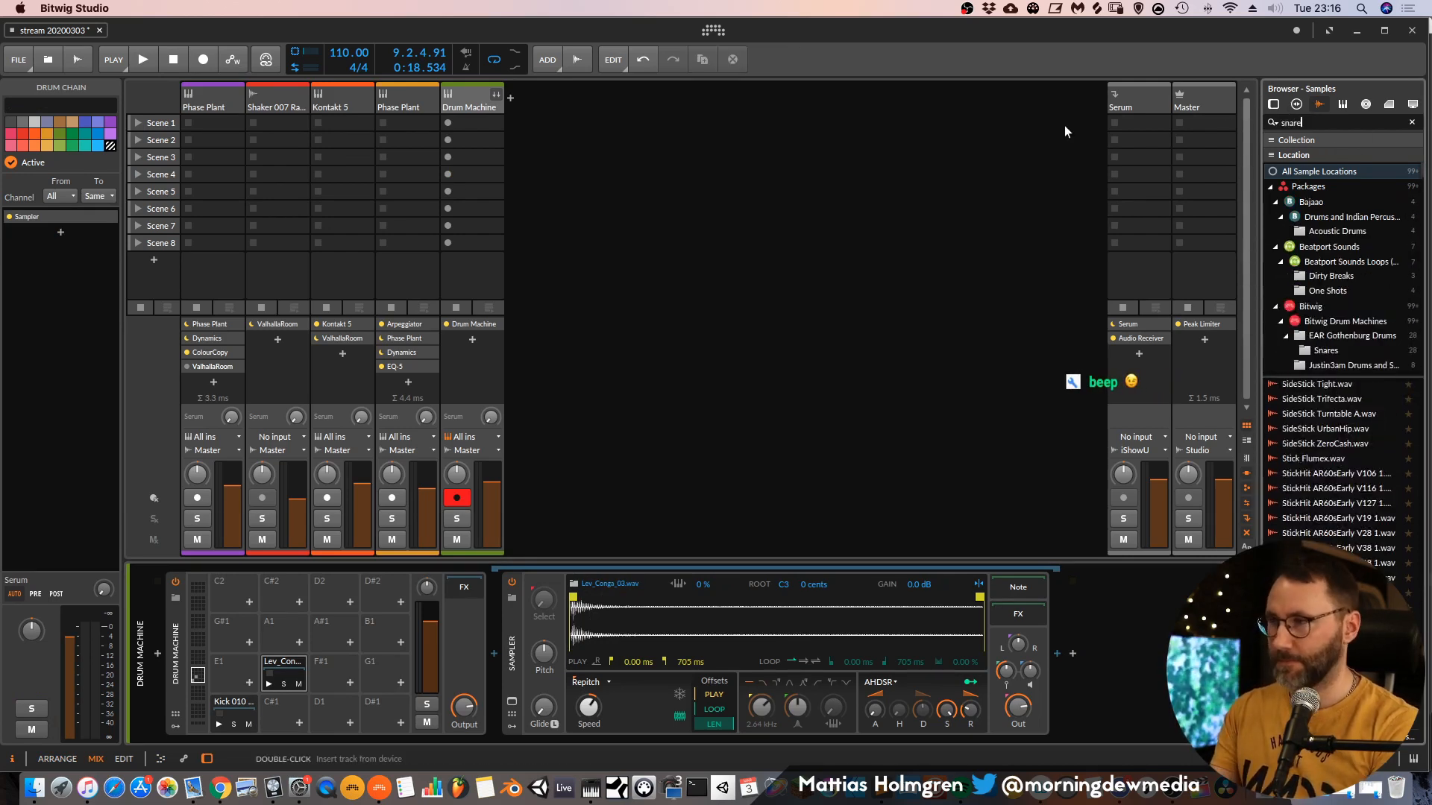
click(1378, 444)
click(1387, 459)
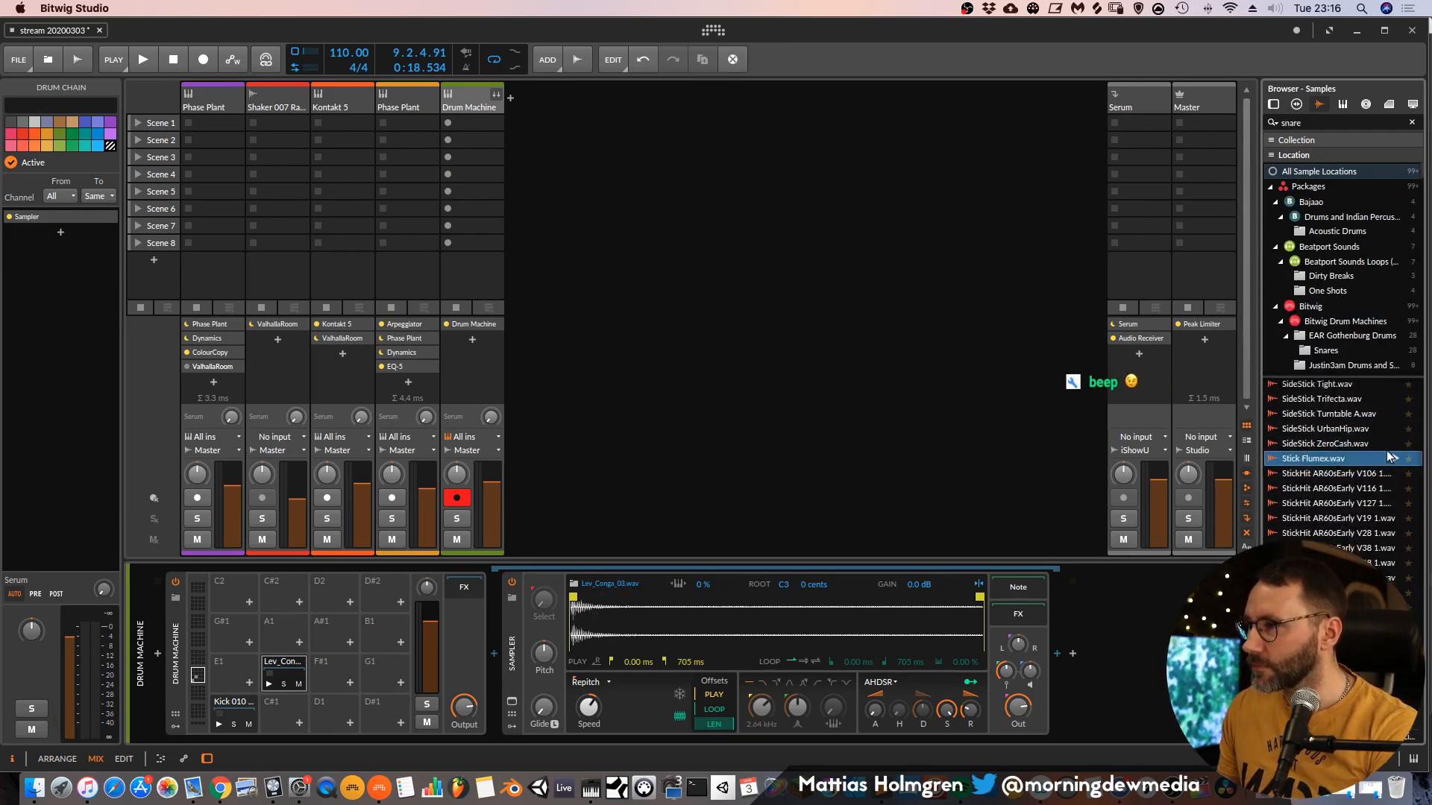
click(1391, 444)
key(space)
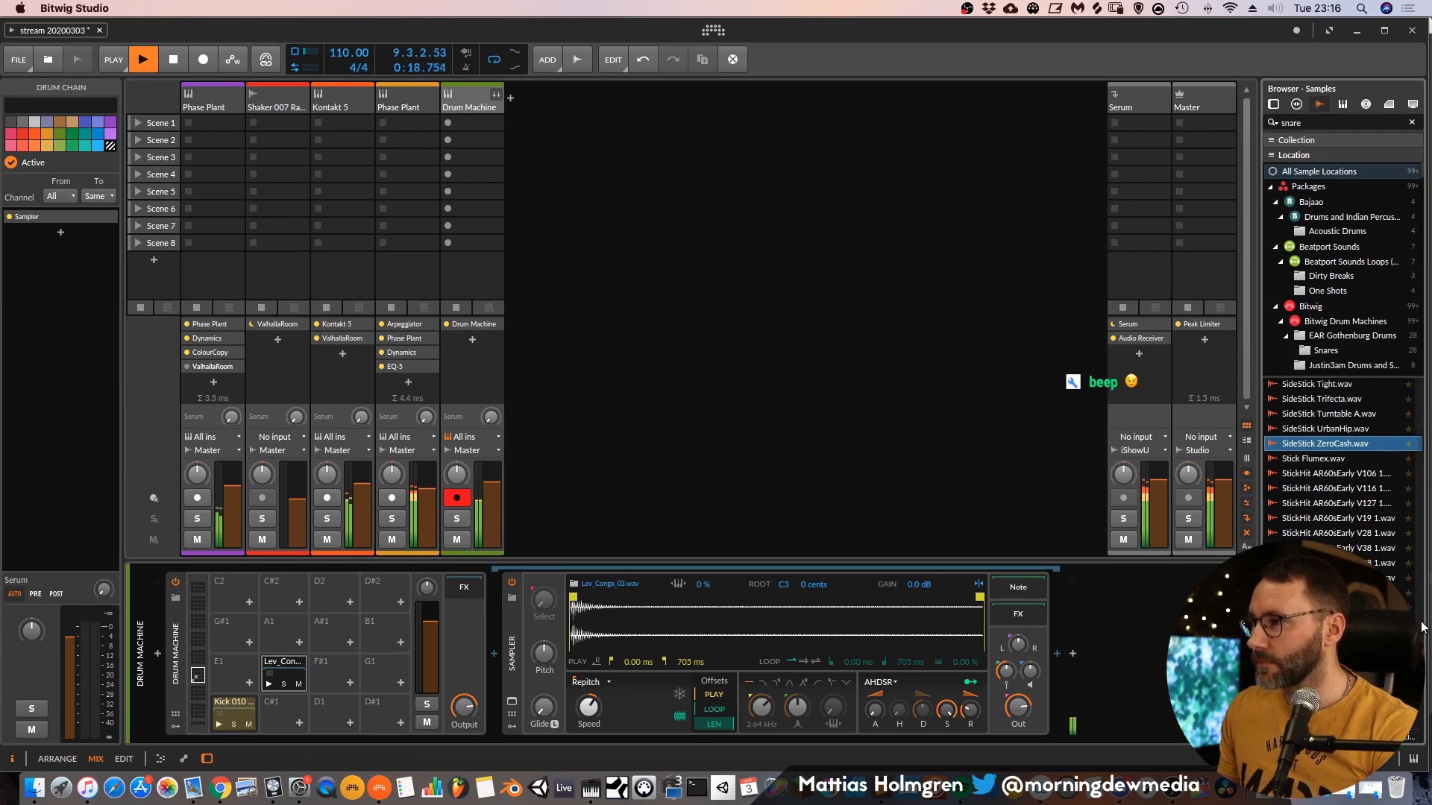
Audition further snare samples down to Snare Groovelock 6.wav with track playback stopped.
scroll(1384, 447, down, 5)
click(1378, 415)
key(space)
click(1378, 431)
click(1384, 474)
click(1392, 548)
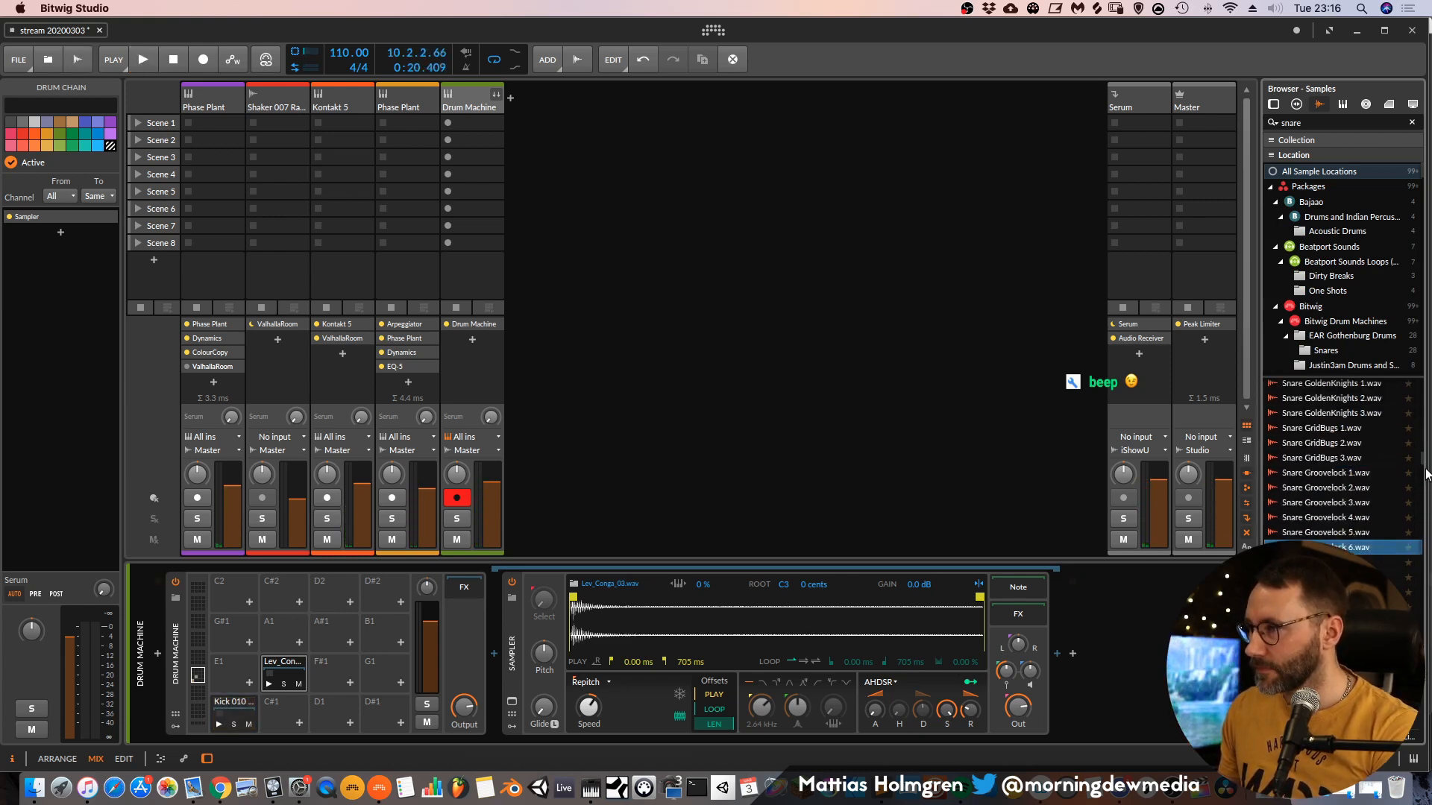
Audition the Snare Fader and Snare Fancy samples and restart the track for comparison.
scroll(1417, 380, up, 3)
scroll(1417, 380, up, 5)
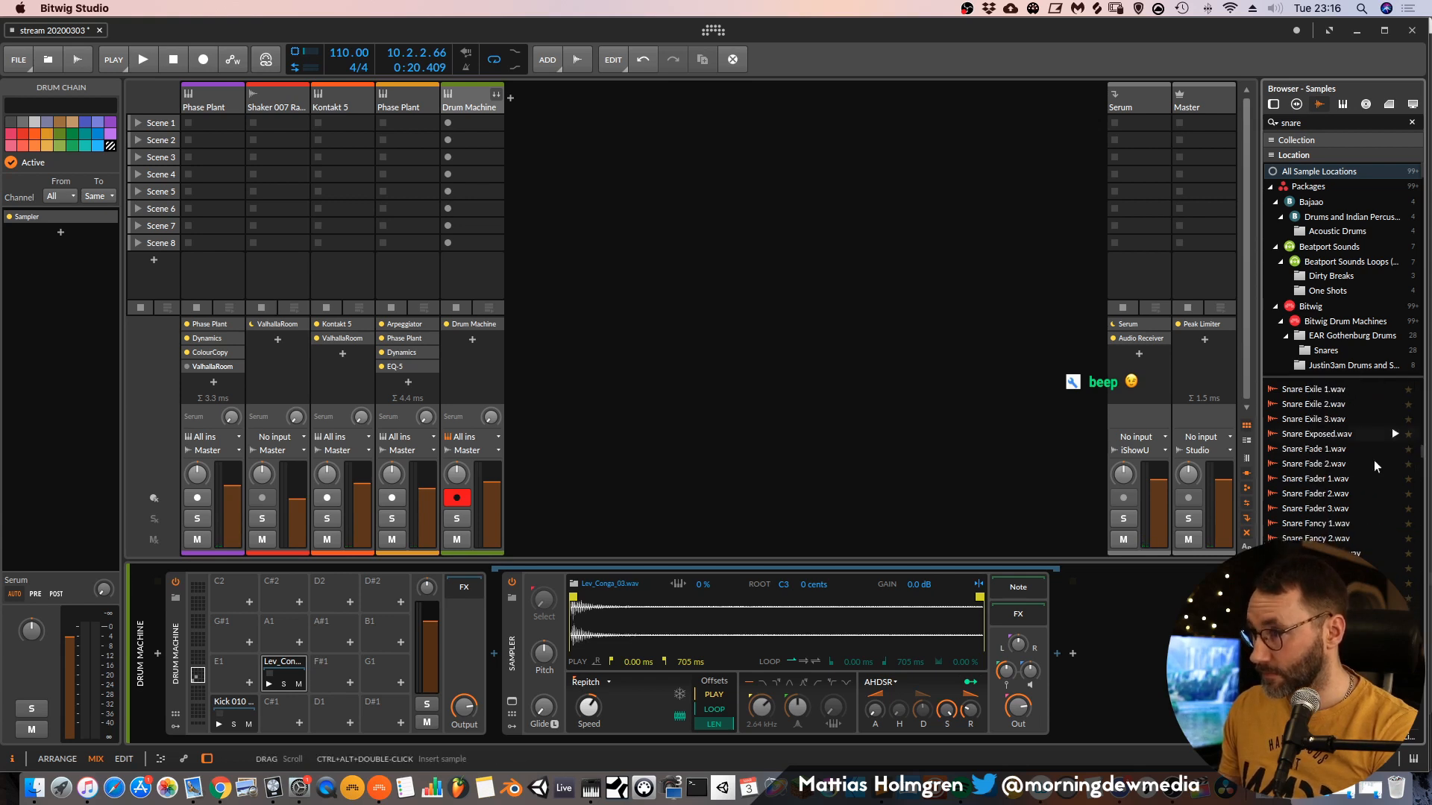
click(1354, 509)
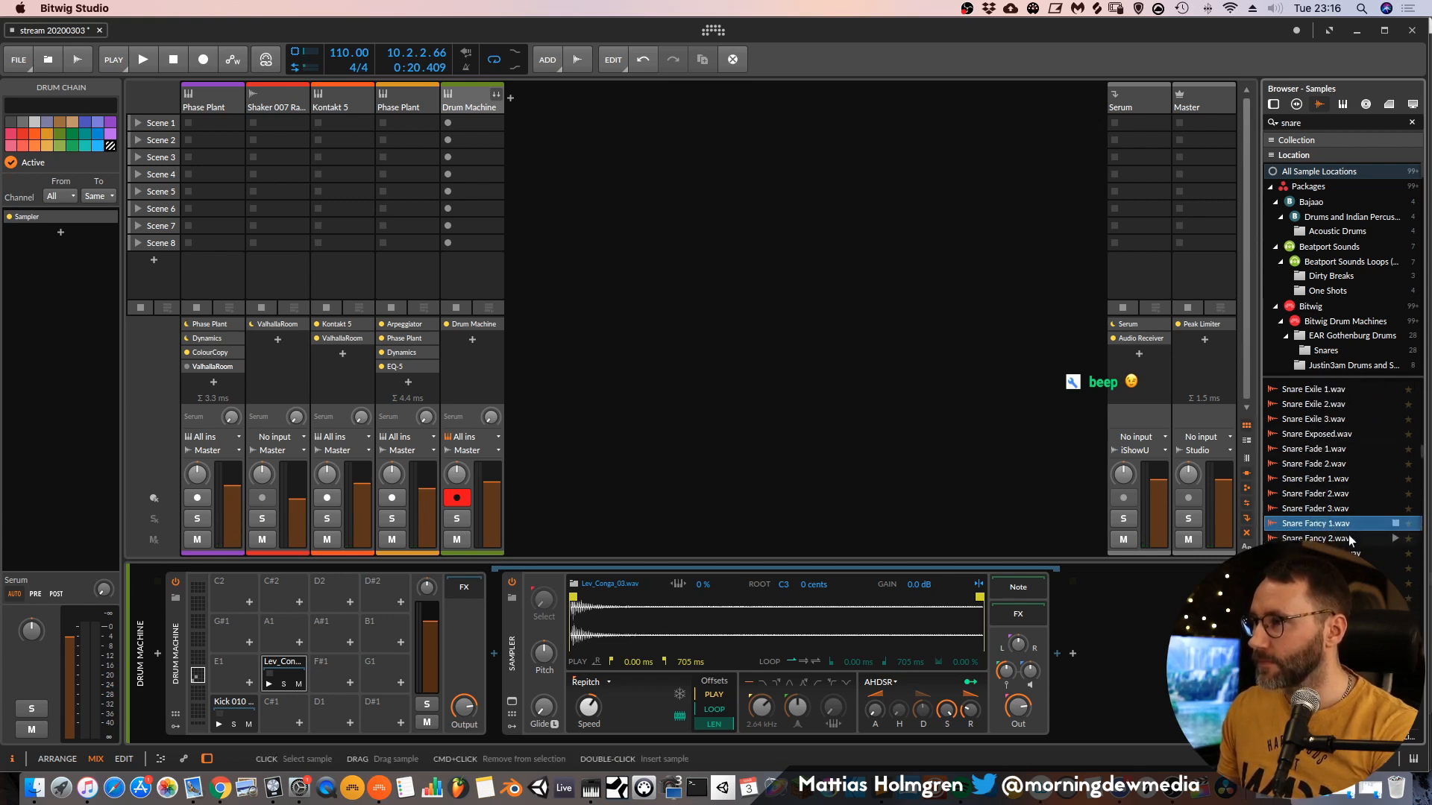
key(space)
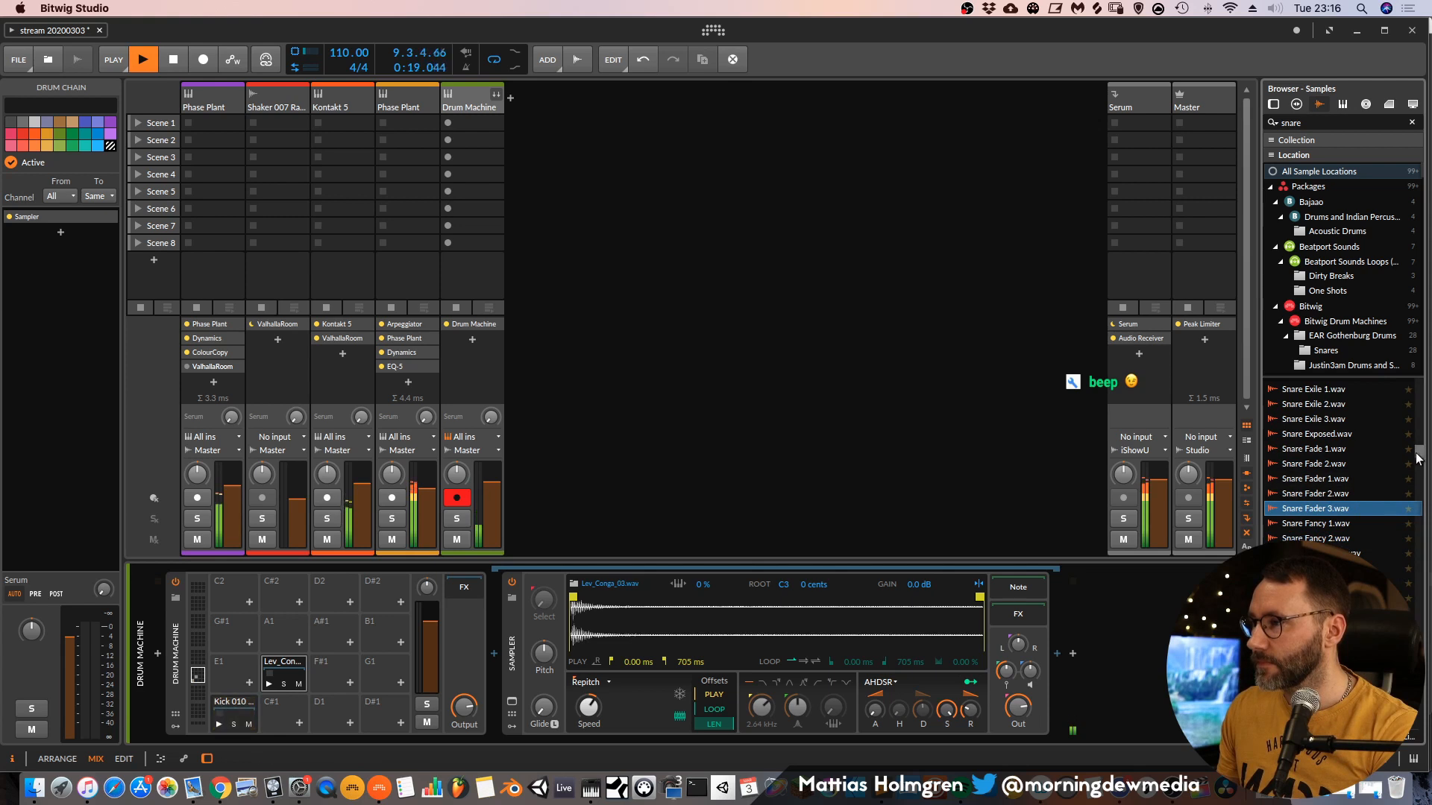
Audition the numbered Snare Drum samples from 022 Duo past 028 while the track plays.
scroll(1416, 476, up, 5)
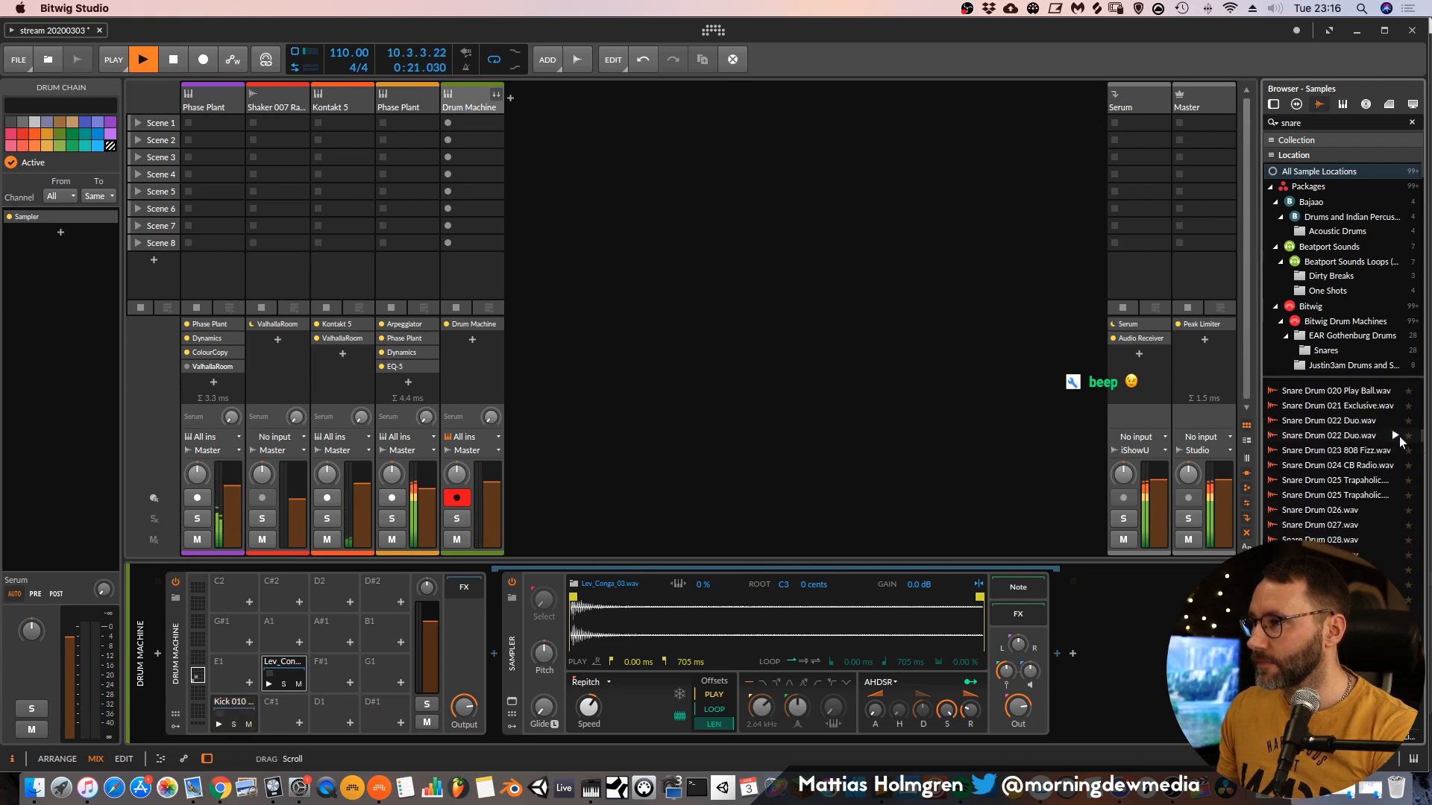
click(1369, 496)
click(1371, 437)
click(1356, 510)
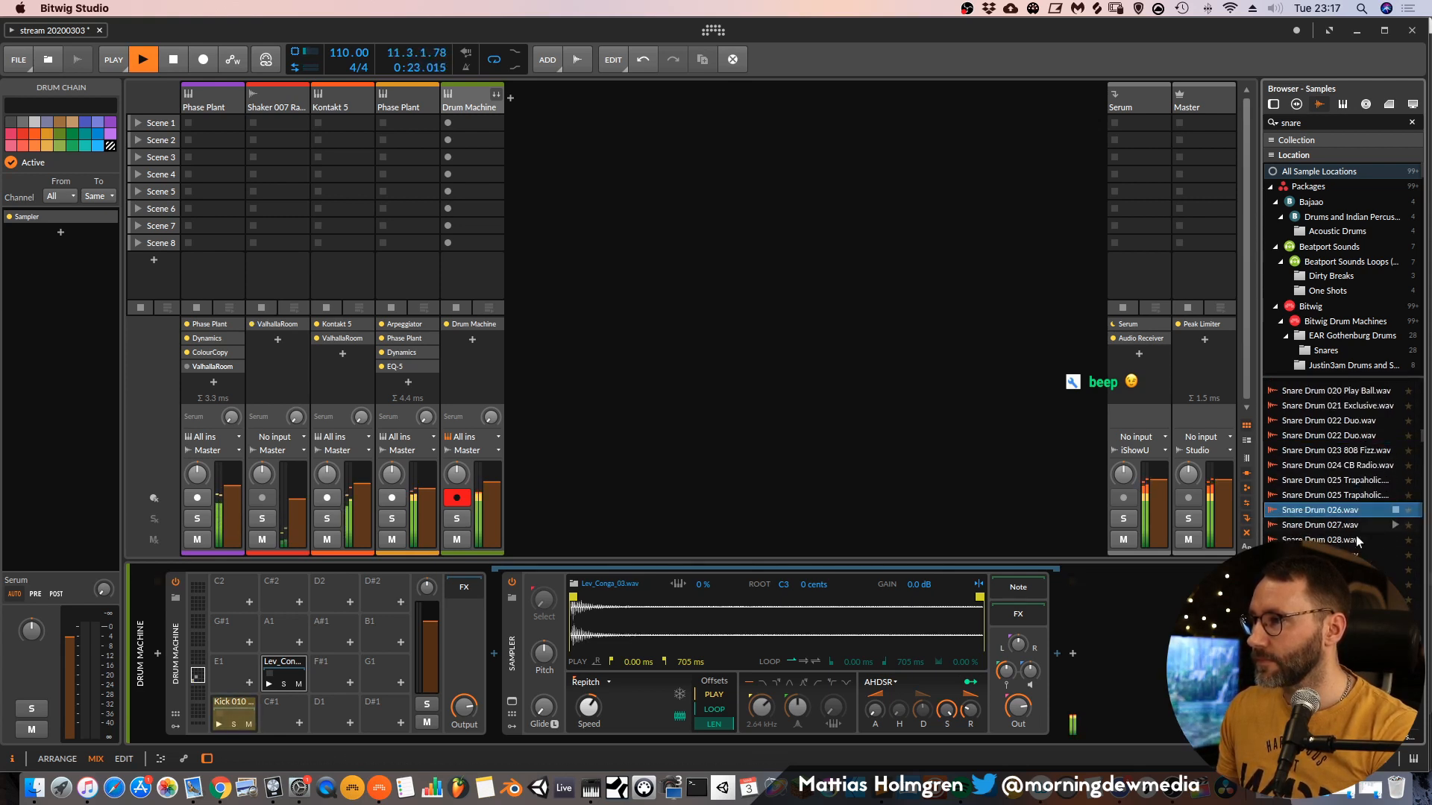
click(1351, 526)
click(1354, 540)
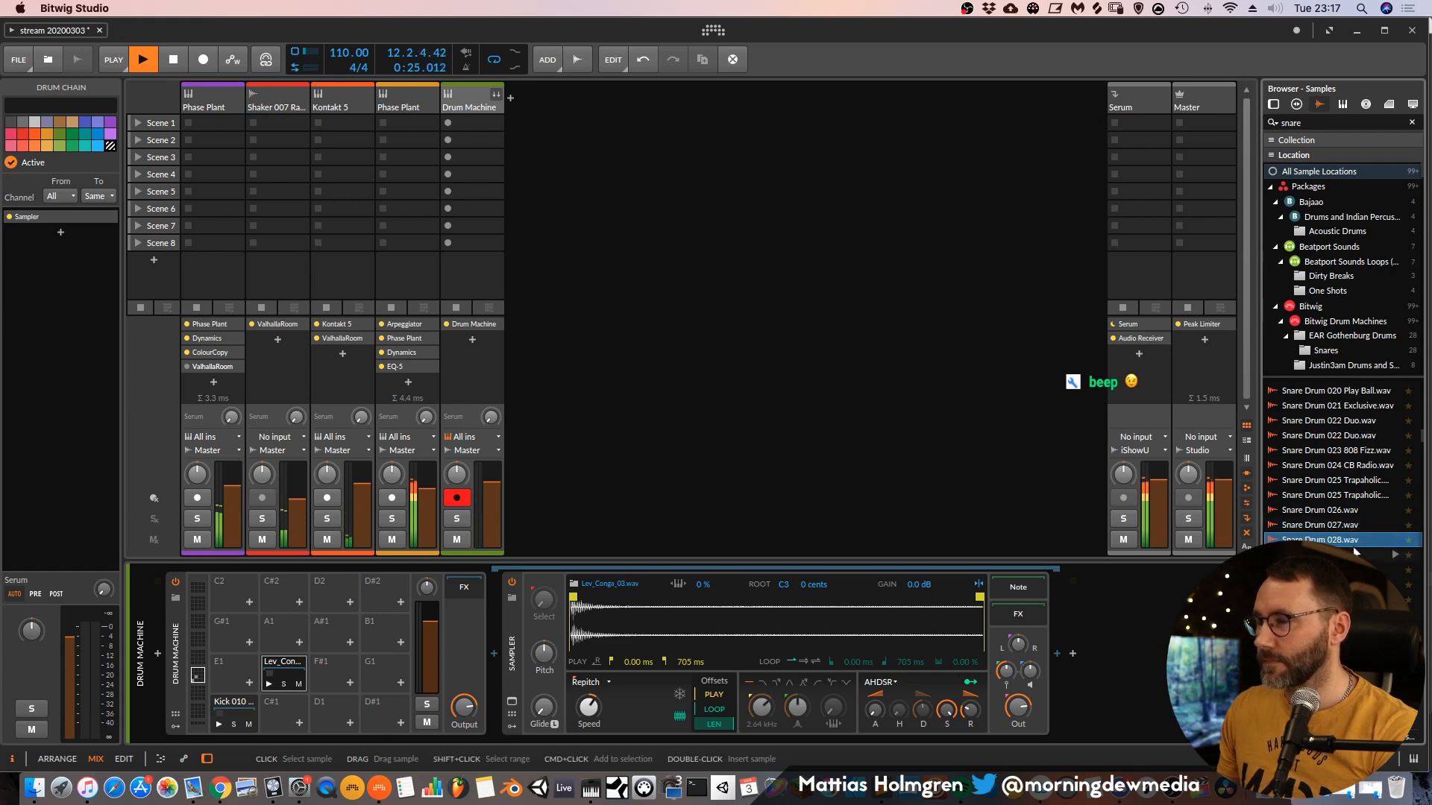
click(1398, 556)
click(1397, 570)
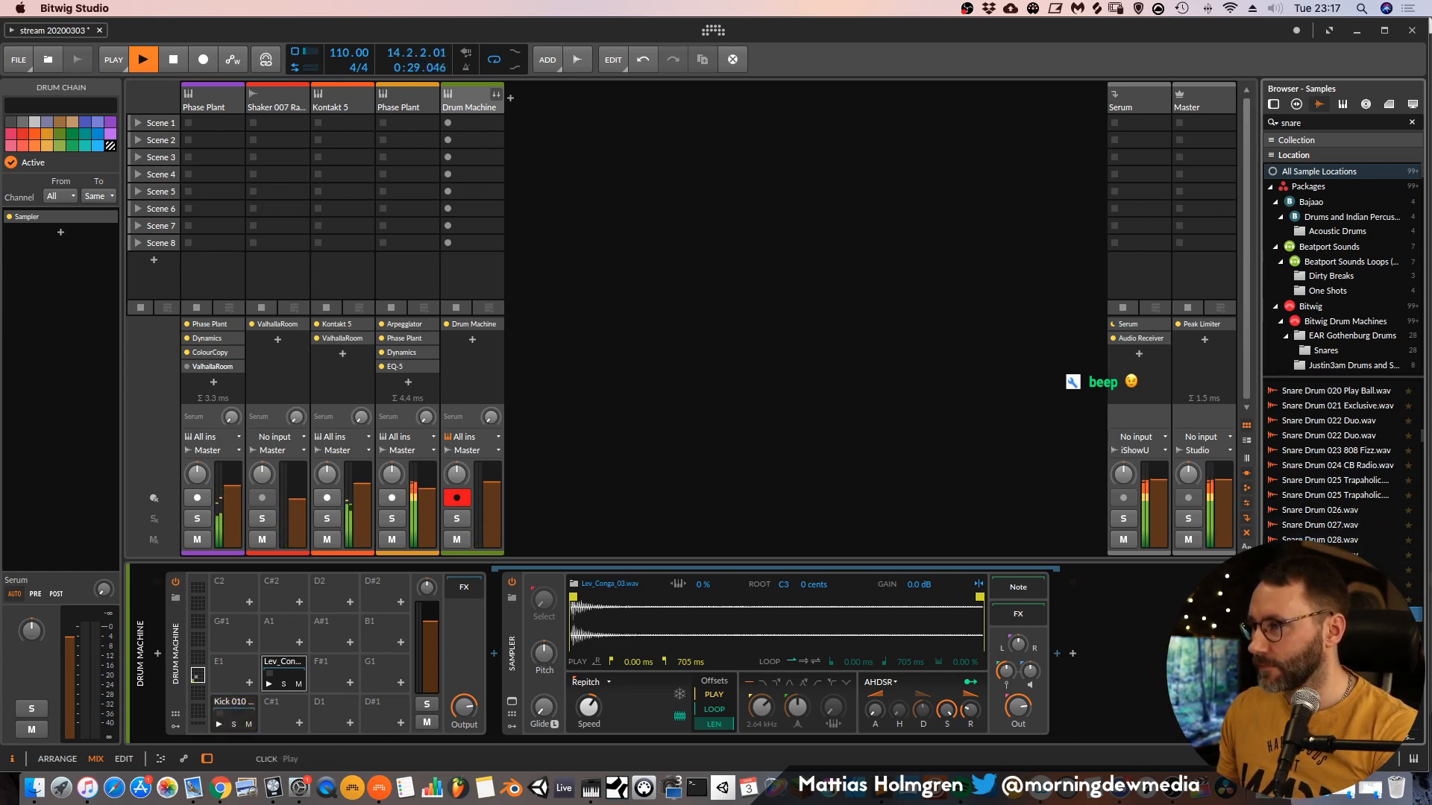
Audition Snare Drum 028.wav again and load it onto the Drum Machine's empty D1 pad.
click(1392, 530)
click(1395, 542)
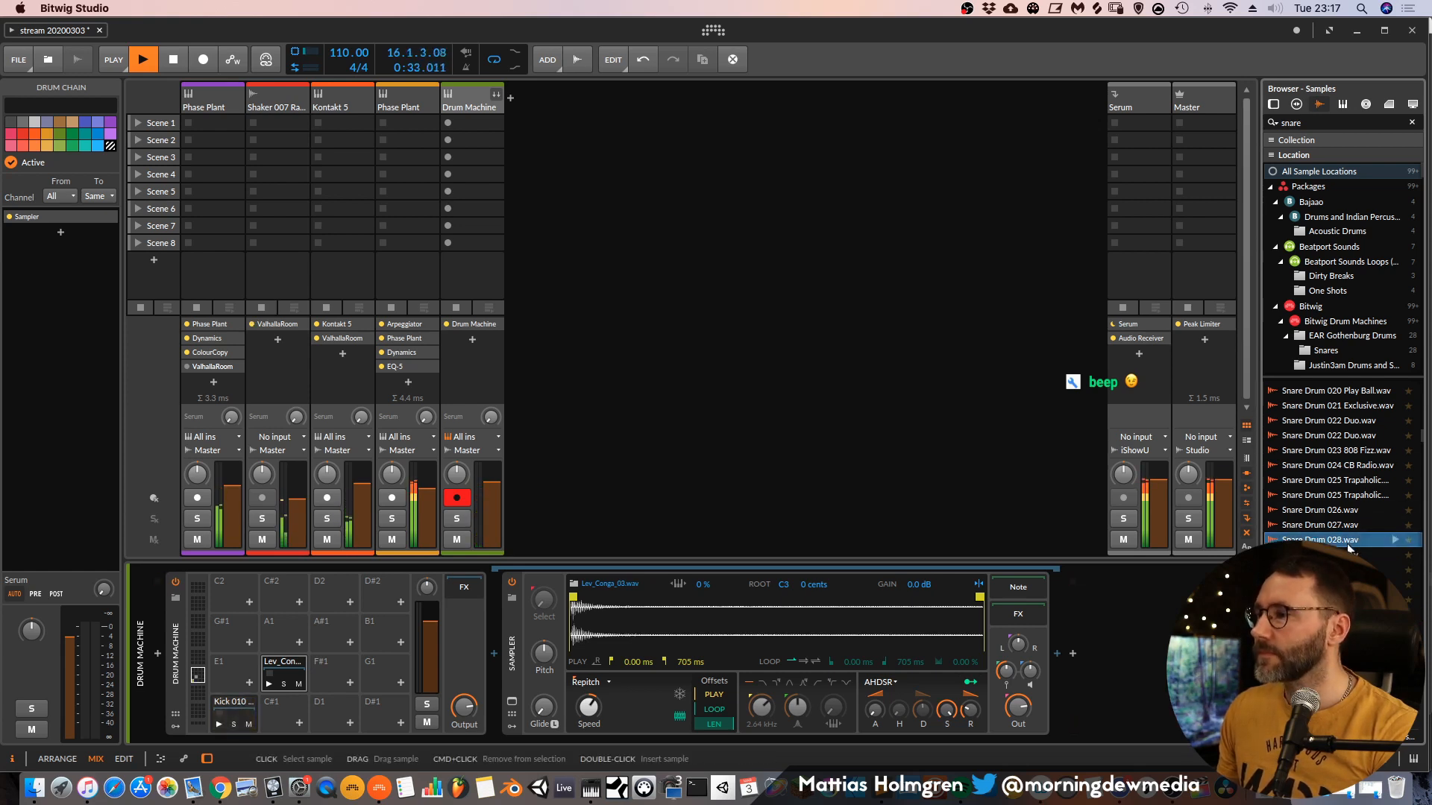
drag(1347, 543, 340, 708)
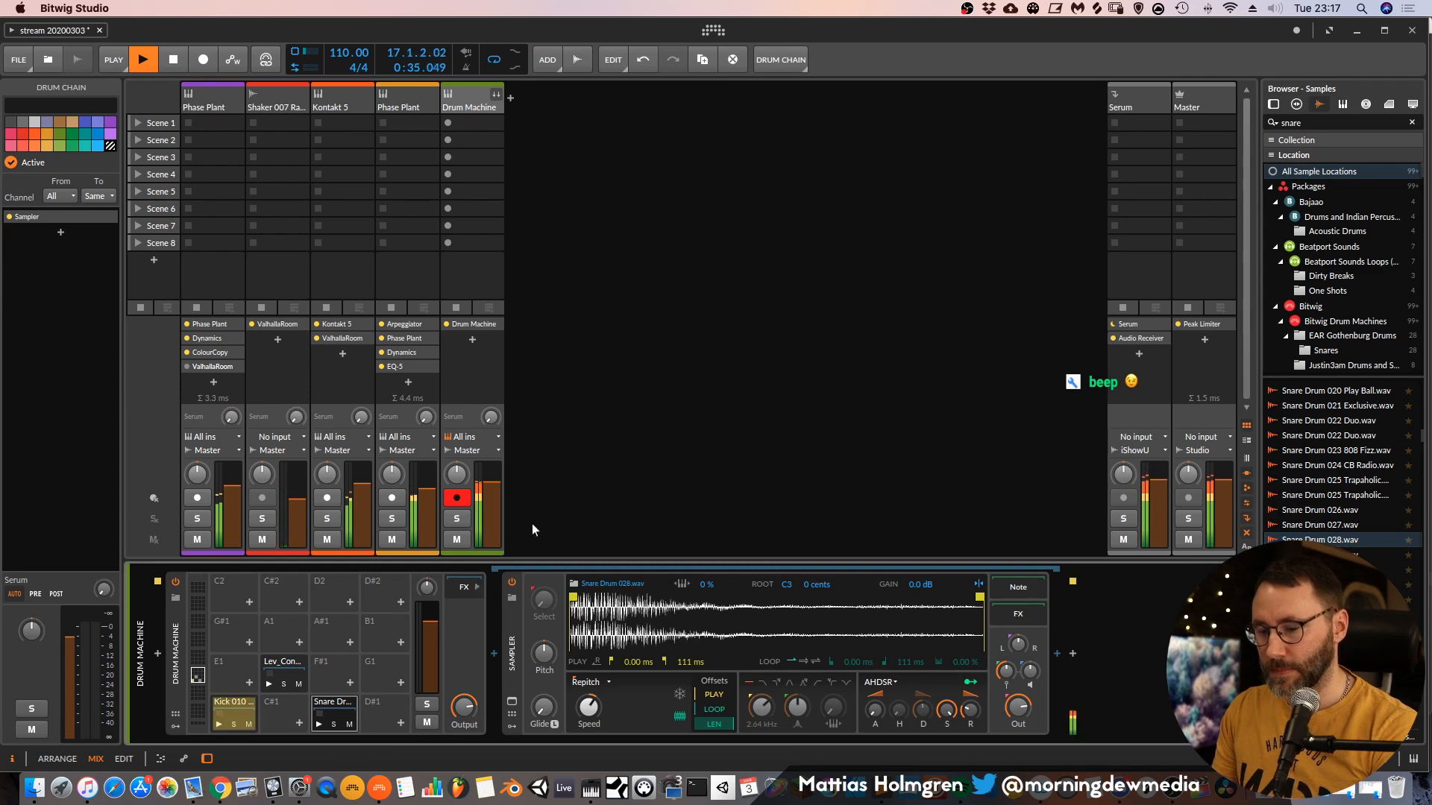
Open the Drum Machine #1 clip in the arrangement and add snare notes at 1.2.1 and 1.4.1, checking by playback.
key(Tab)
key(space)
double_click(477, 254)
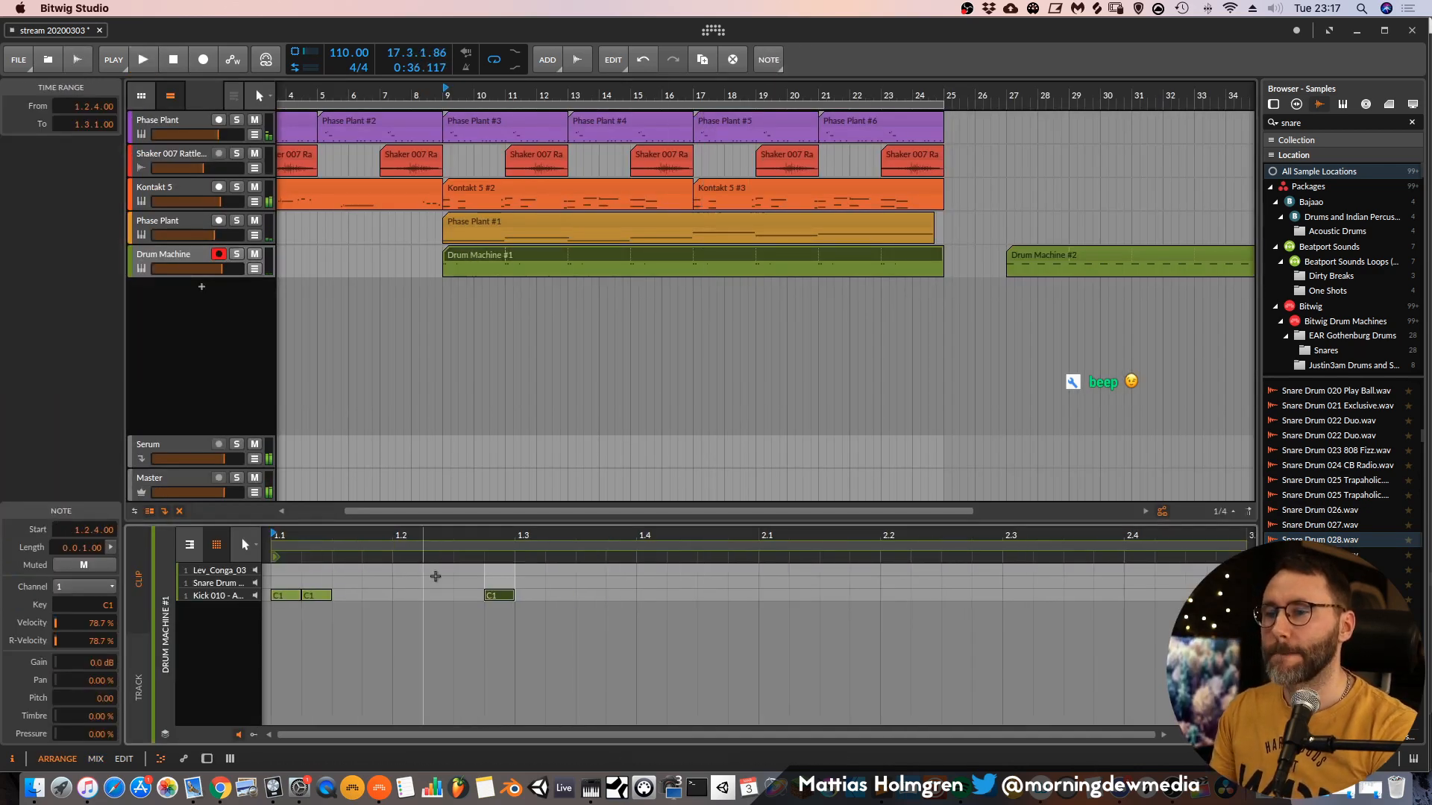
double_click(393, 583)
key(space)
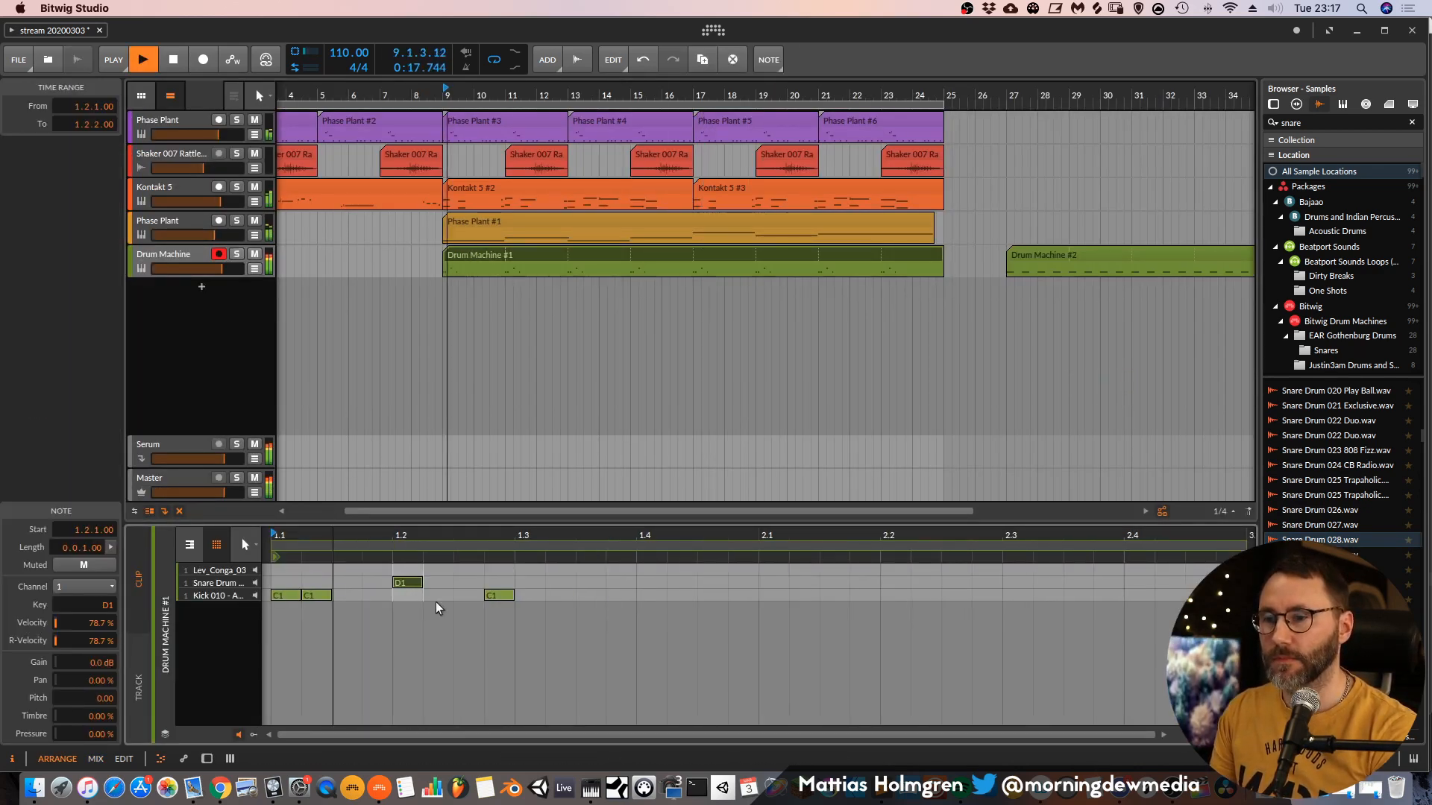
key(space)
double_click(647, 583)
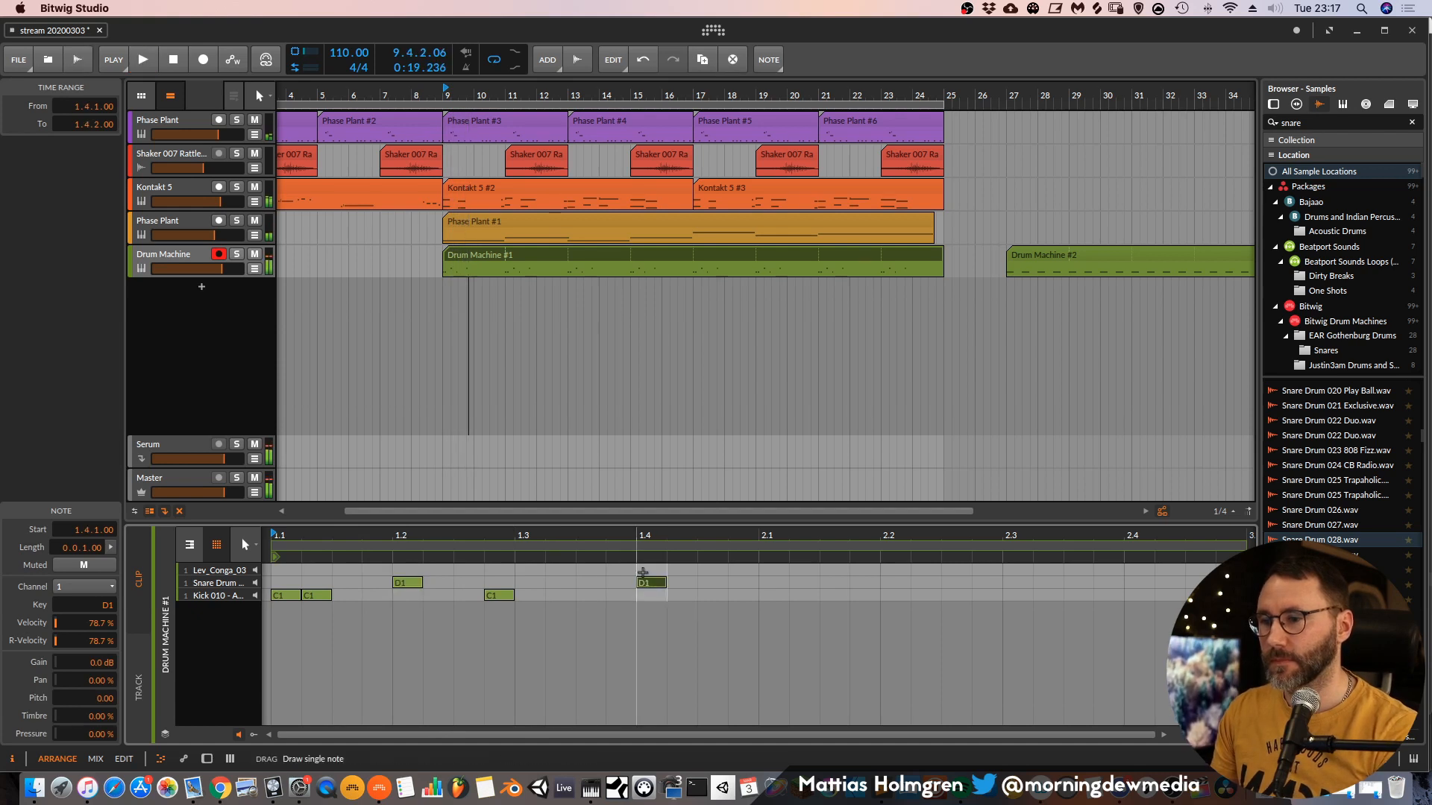
Move the first snare note to 1.3.1, delete the one at 1.4.1, and play the pattern.
drag(416, 583, 537, 586)
double_click(659, 585)
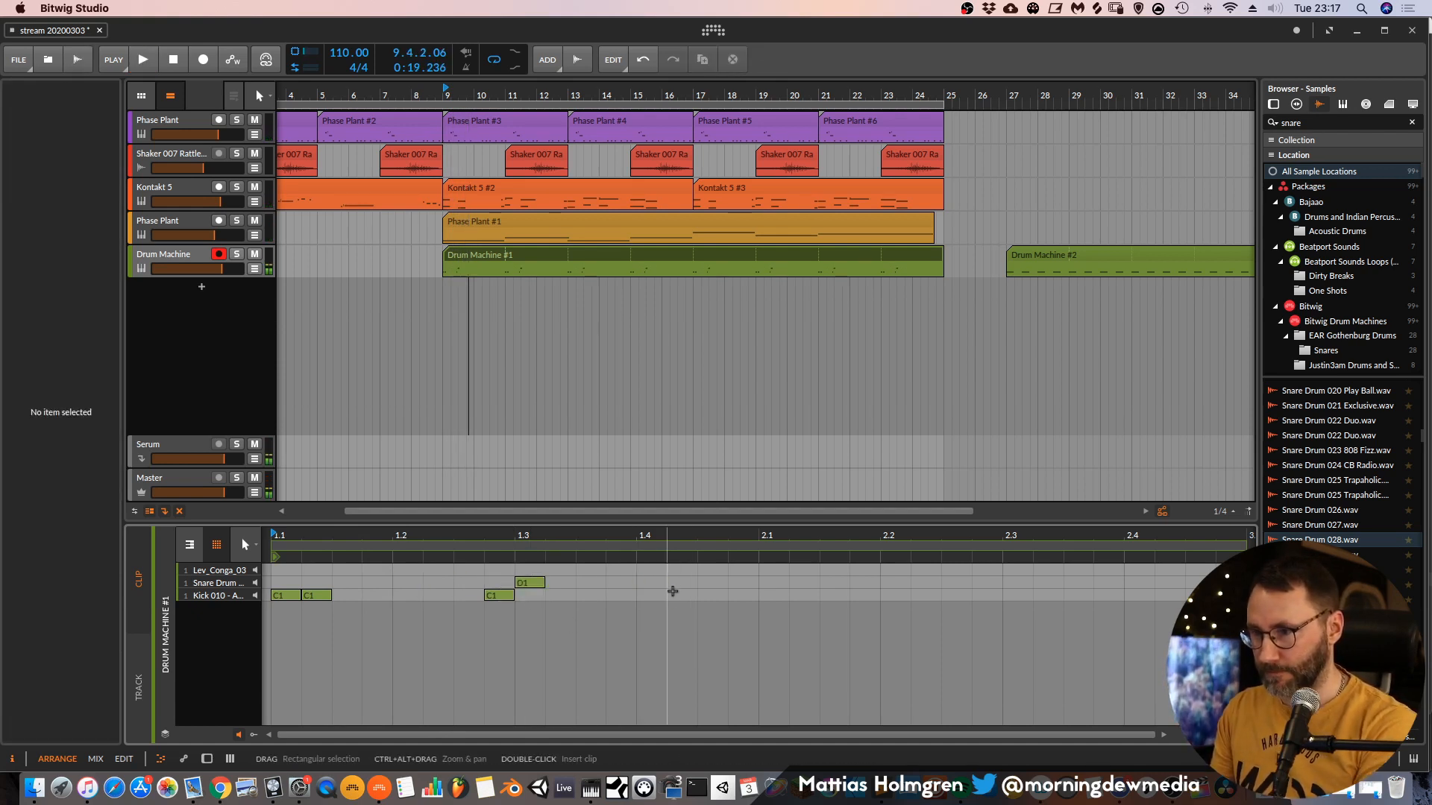
key(space)
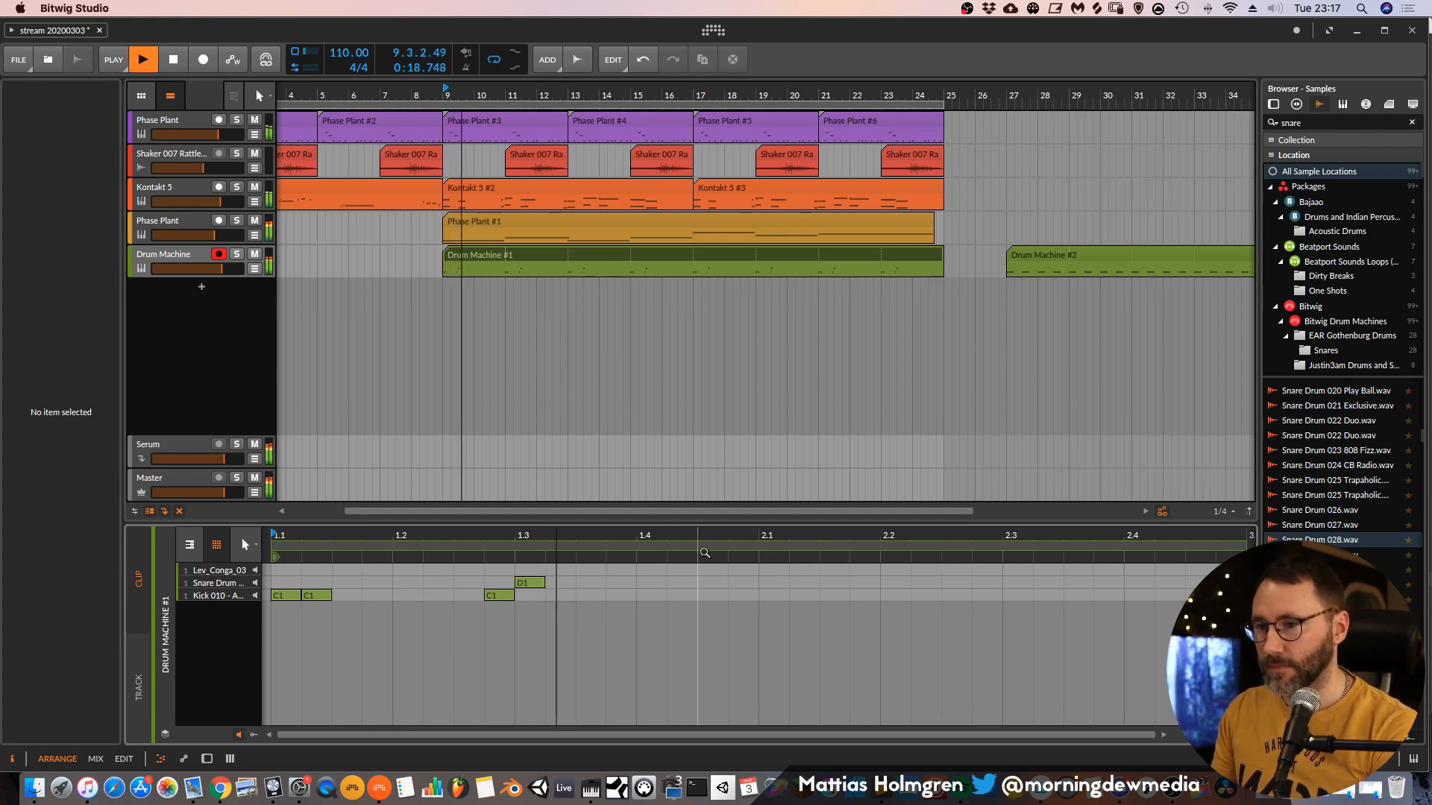
key(space)
key(space)
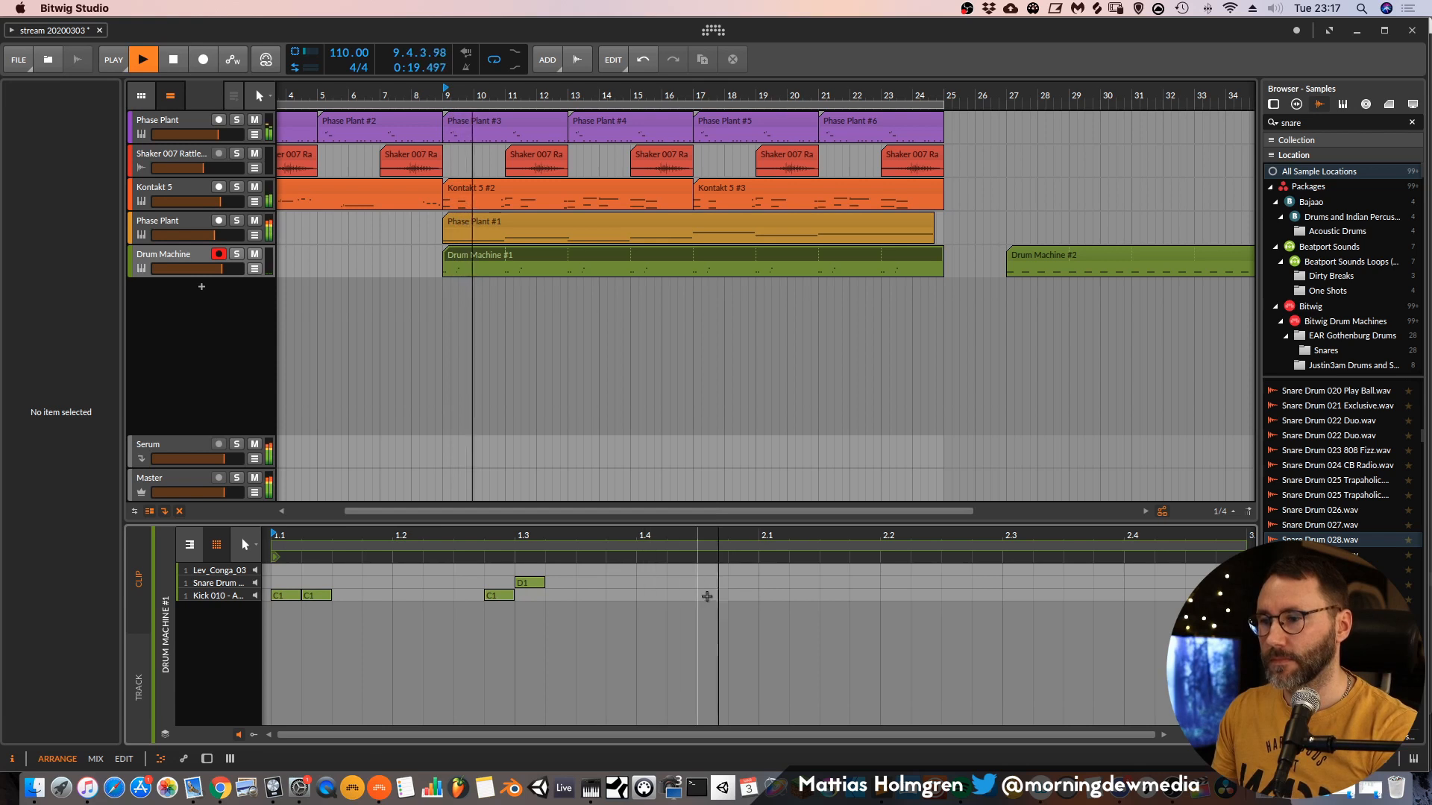
Add a kick note at 1.4.4 in the drum clip and play the pattern.
key(space)
double_click(736, 594)
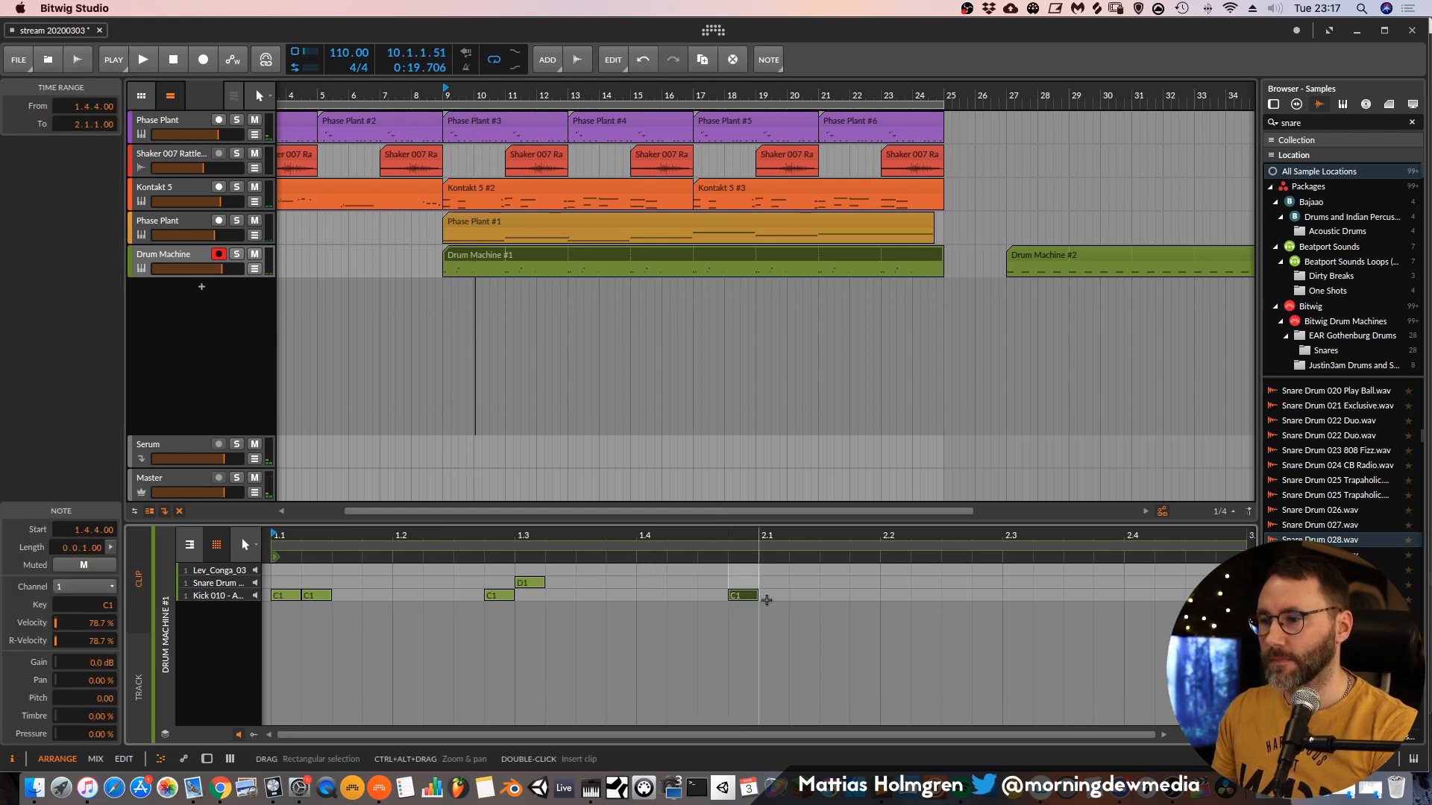
key(space)
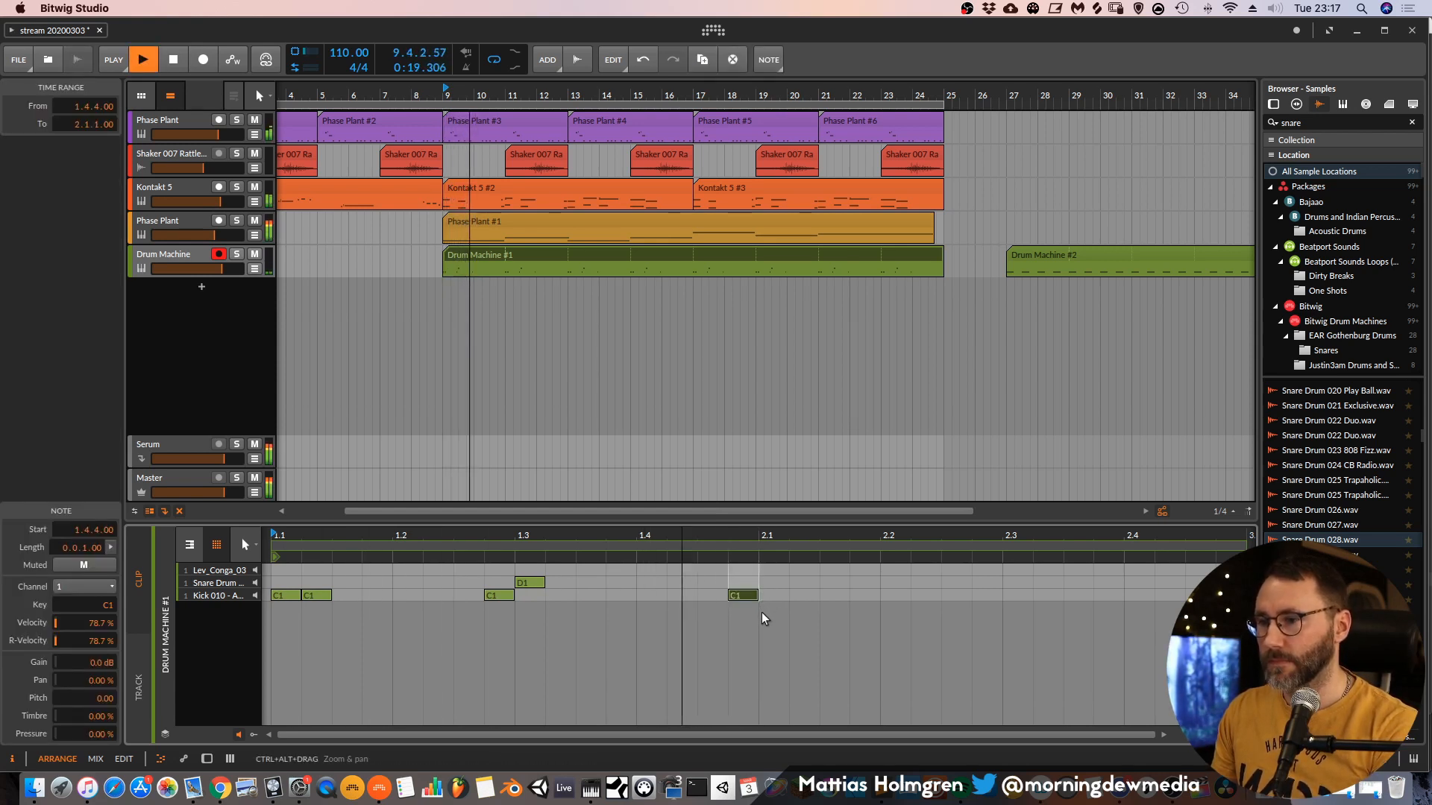
key(space)
Add a kick note at 2.2.4 and a snare note at 2.3.1, and listen to the two-bar pattern.
double_click(977, 595)
double_click(1008, 584)
key(space)
scroll(999, 649, down, 2)
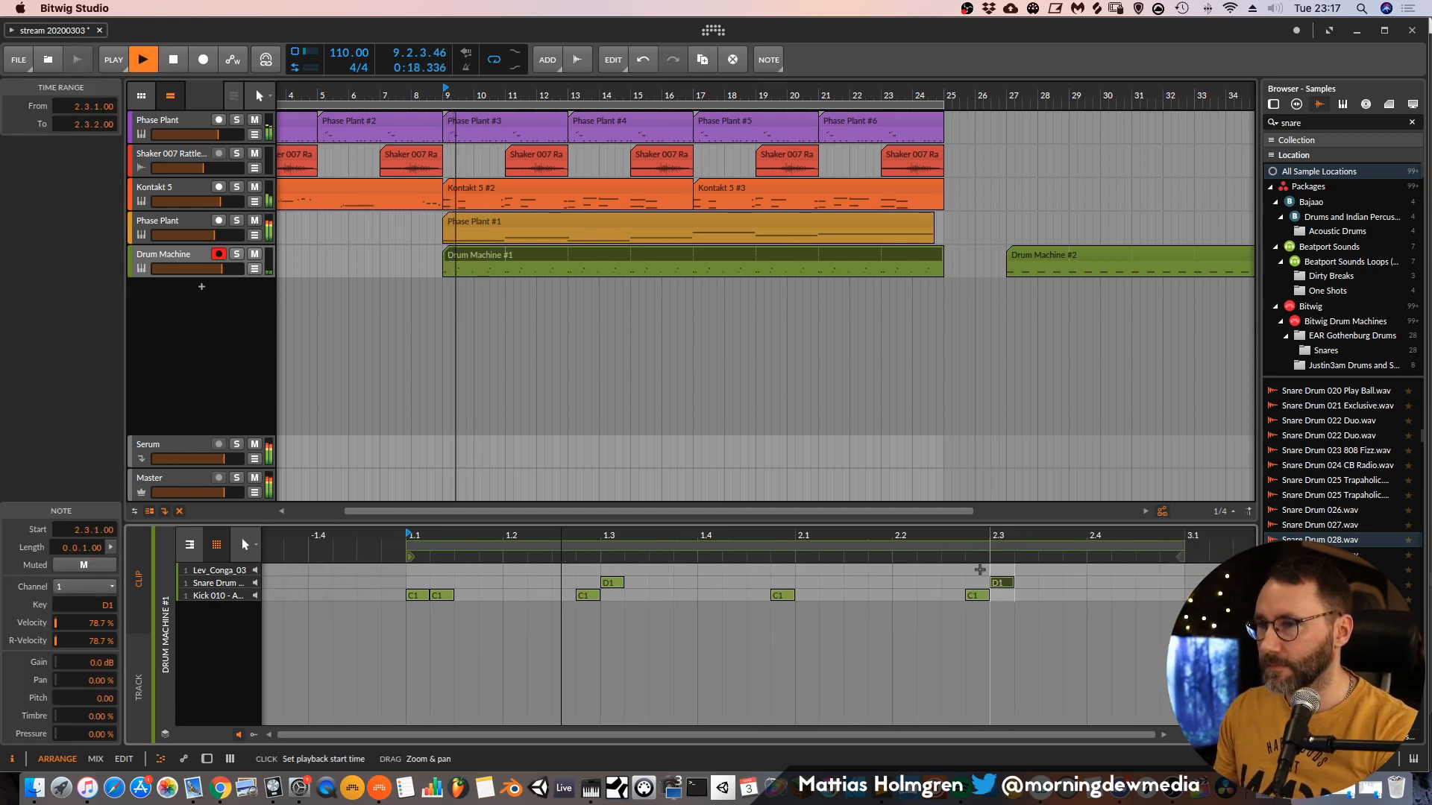
key(space)
Move the kick note at 1.4.4 one sixteenth earlier to 1.4.3 and play the pattern.
drag(781, 596, 757, 596)
key(space)
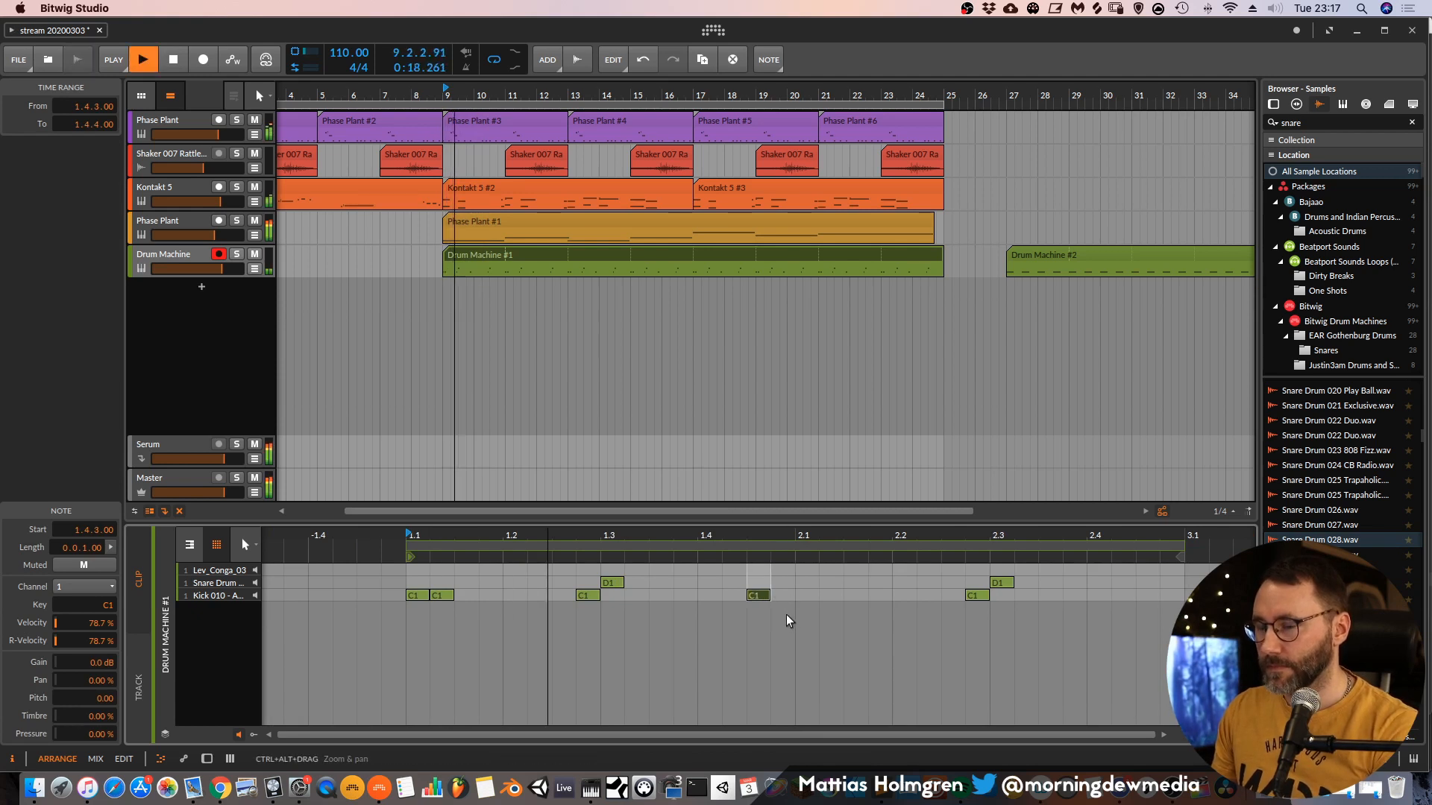
key(space)
Add two consecutive kick notes at 2.1.1 and 2.1.2 and start playback.
double_click(804, 596)
double_click(831, 596)
key(space)
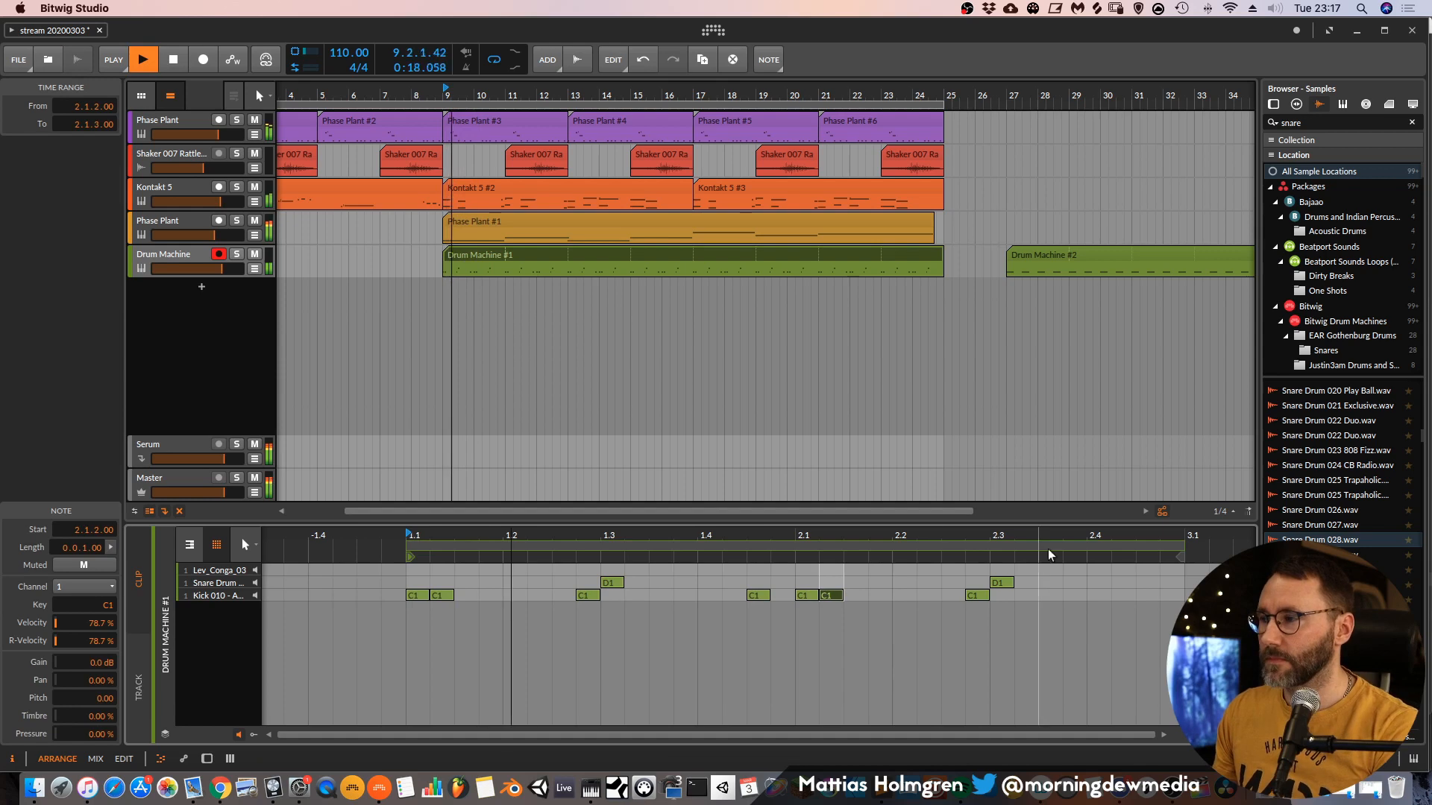
Audition Snare Drum 022 Duo.wav, load it onto the Drum Machine's D#1 pad, and return to the drum clip.
click(1372, 437)
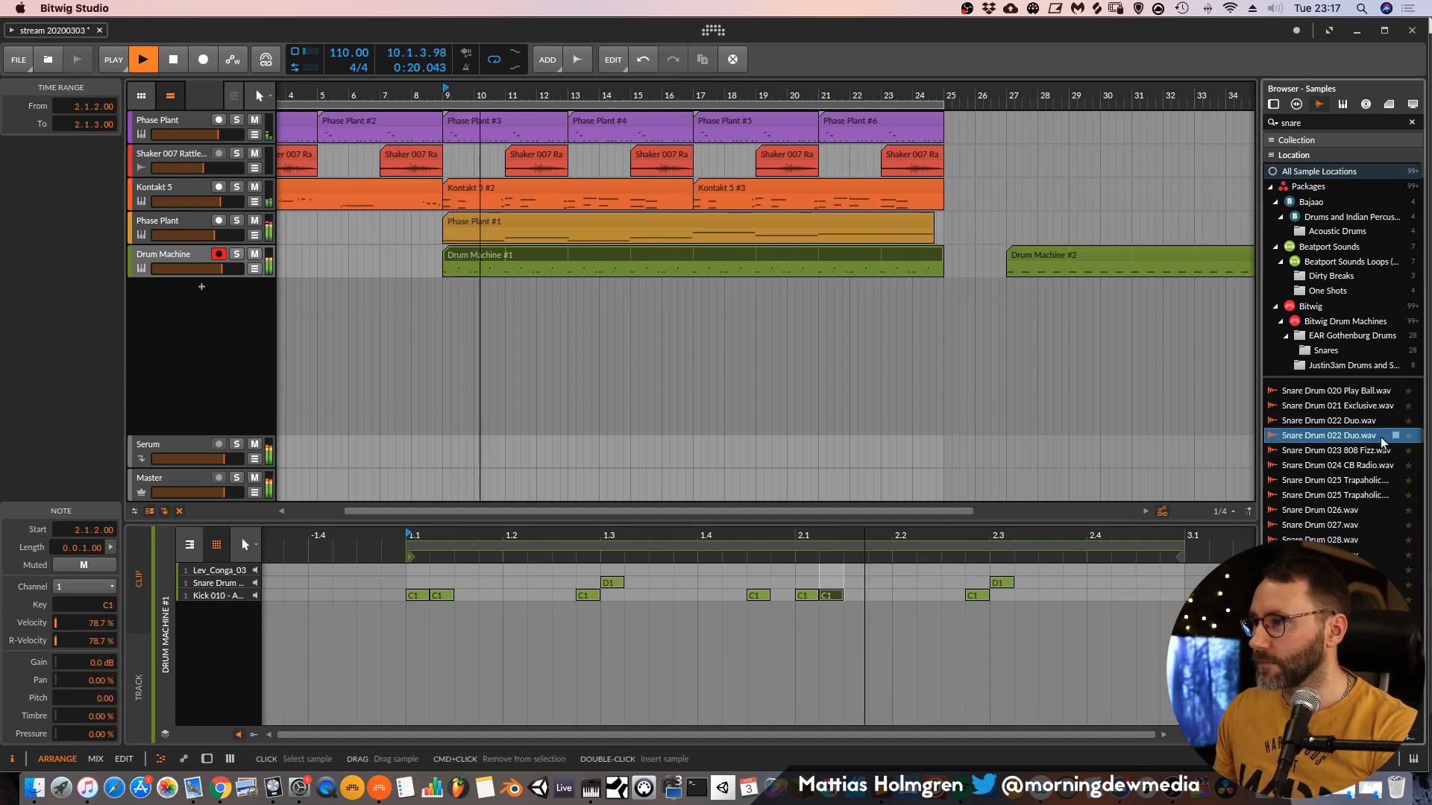
key(space)
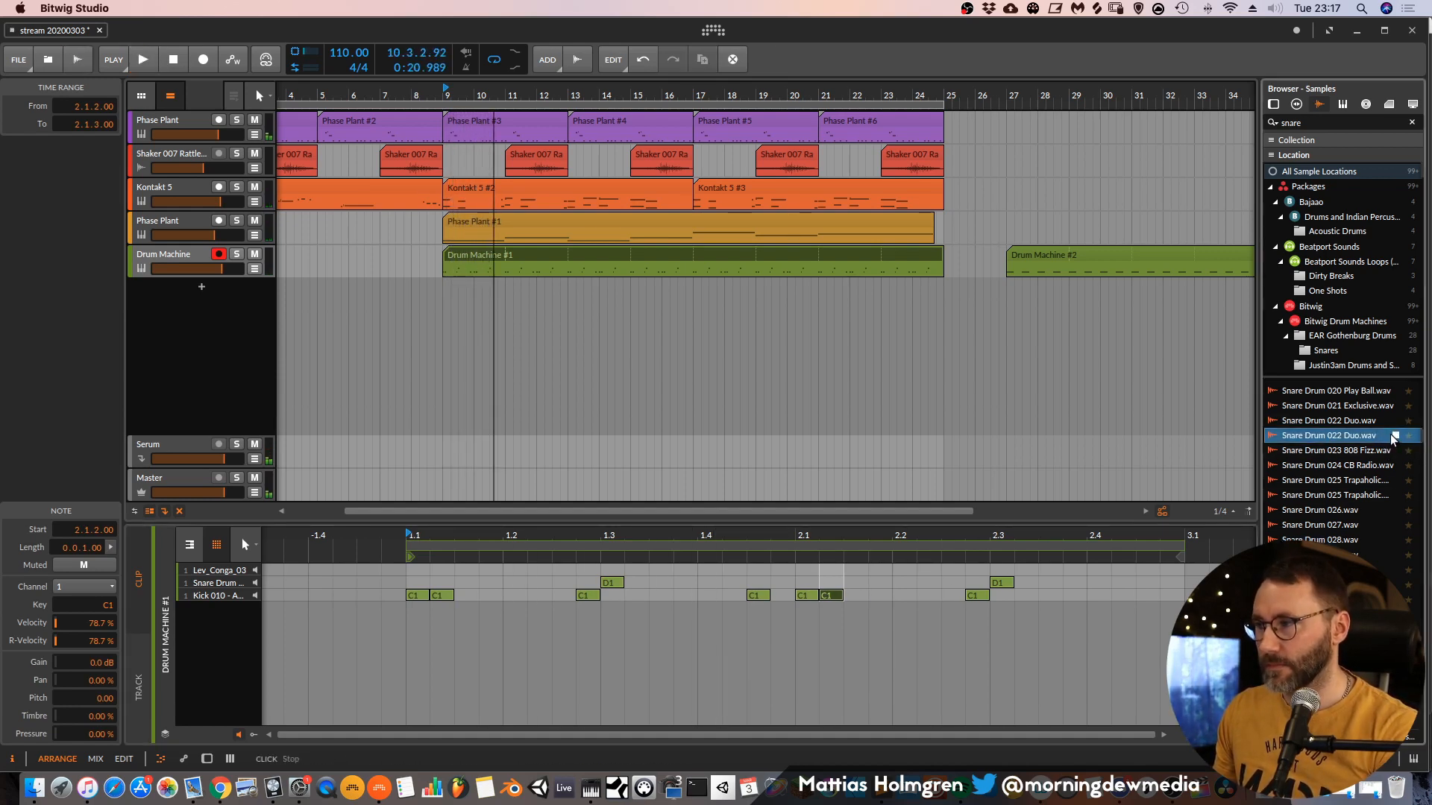
key(alt+2)
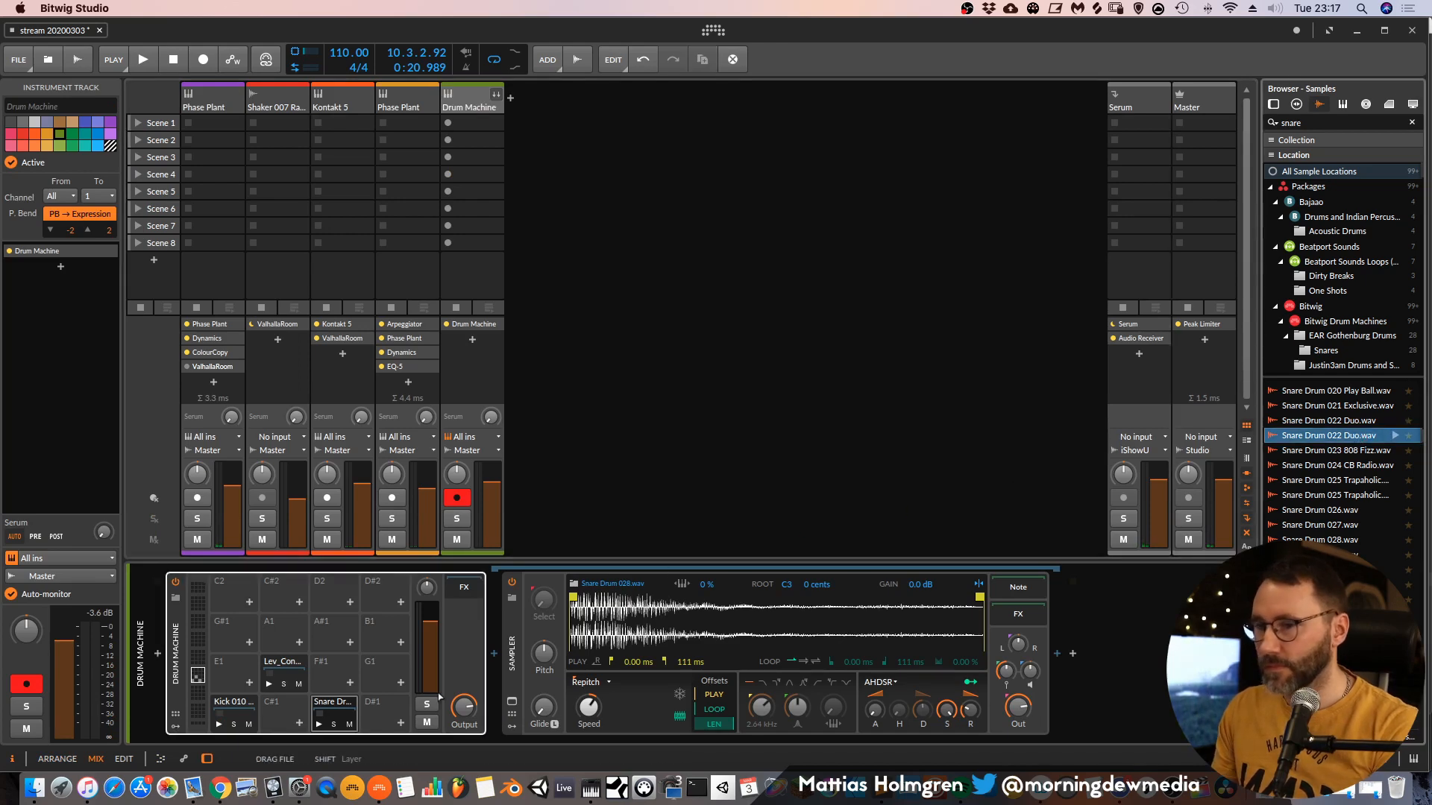
key(alt+1)
key(space)
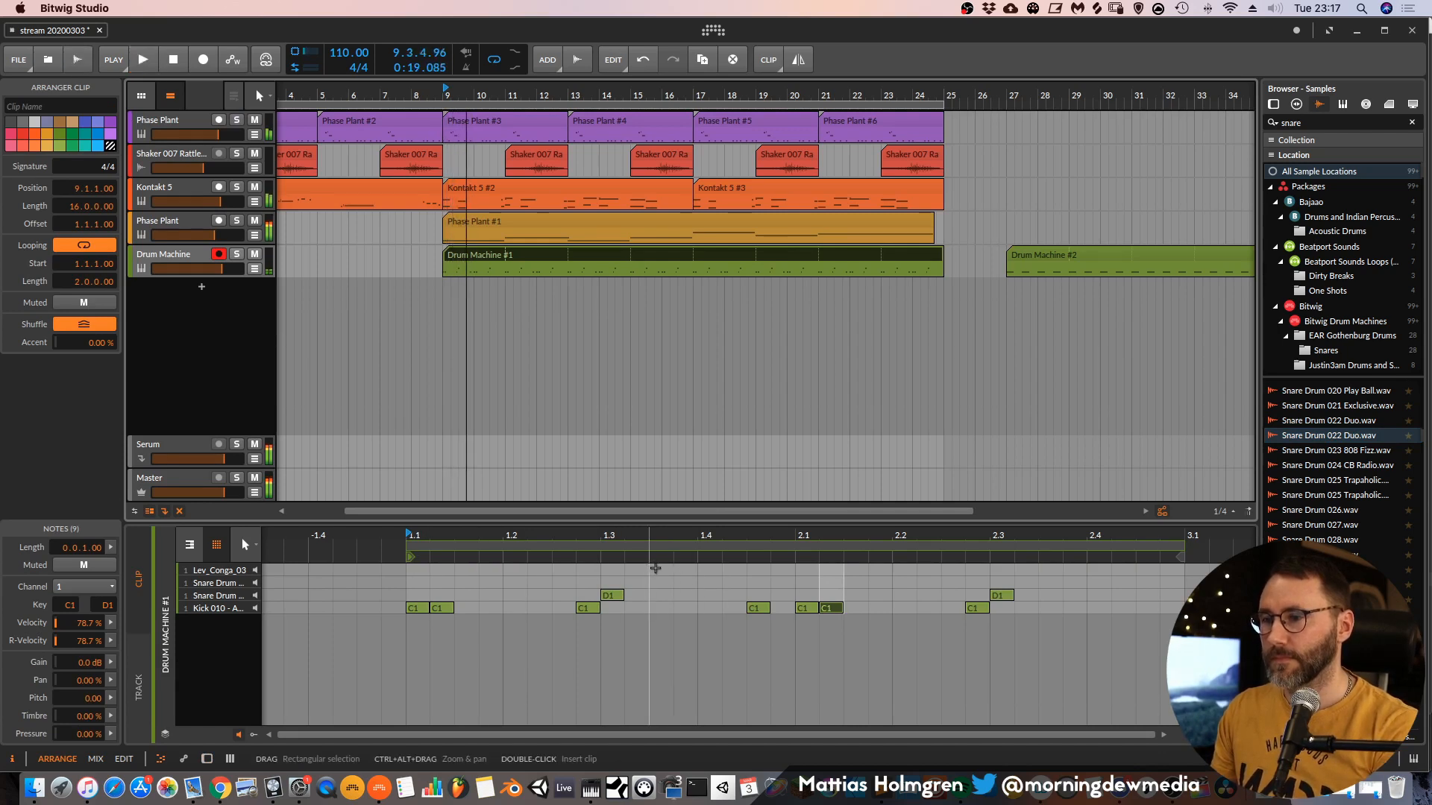
Add a D#1 note for the second snare at 1.3.3, check its sampler, and listen to the pattern.
double_click(656, 582)
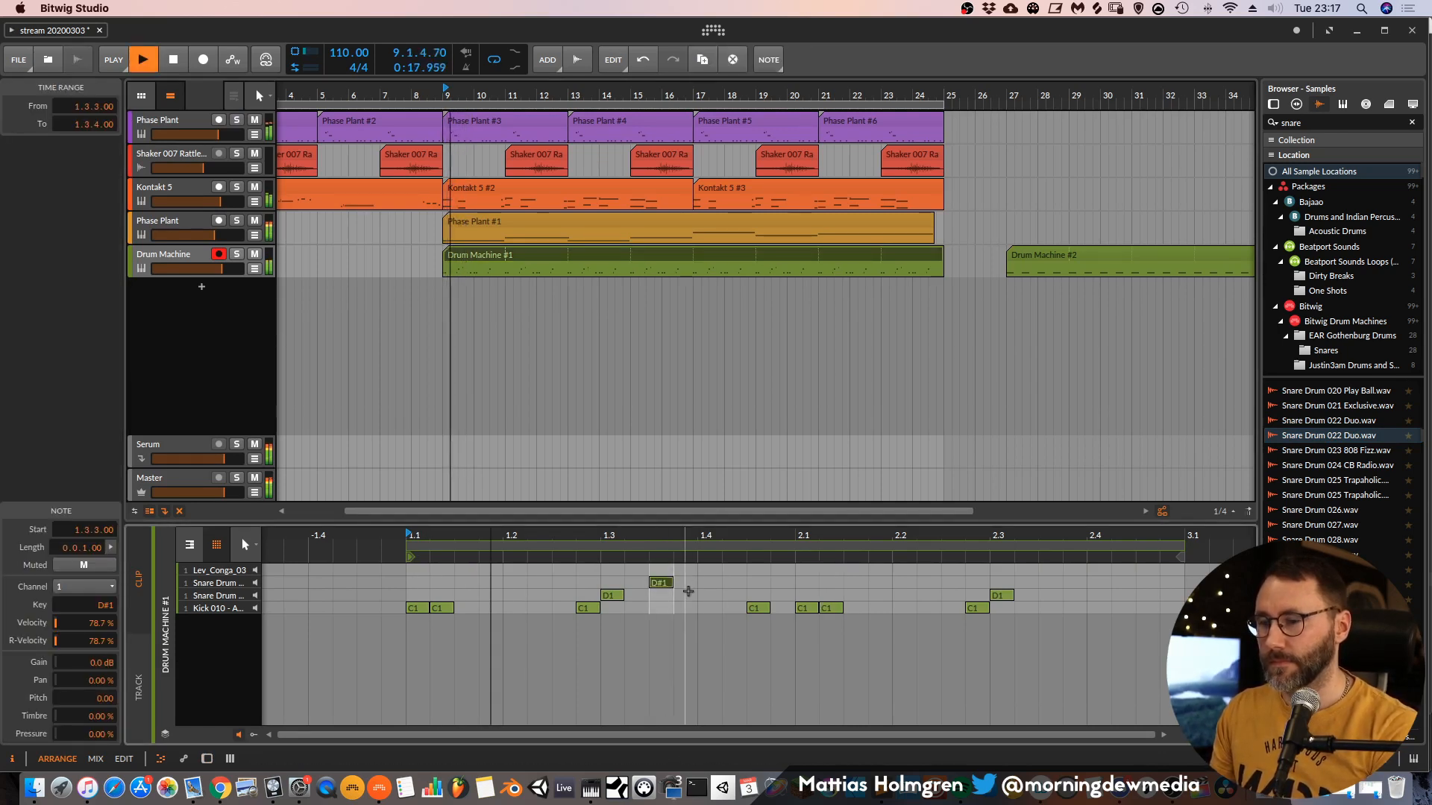
key(alt+2)
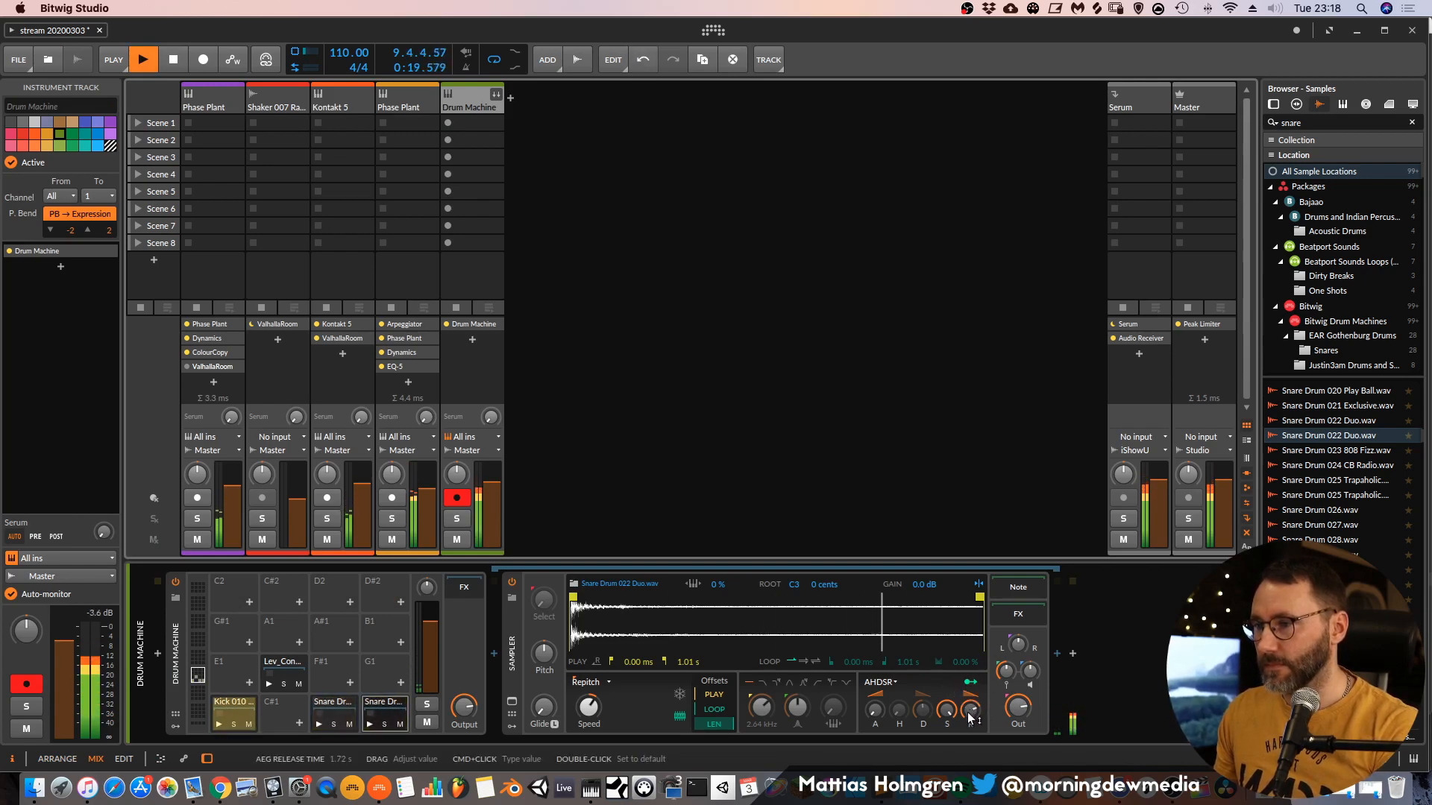
key(alt+1)
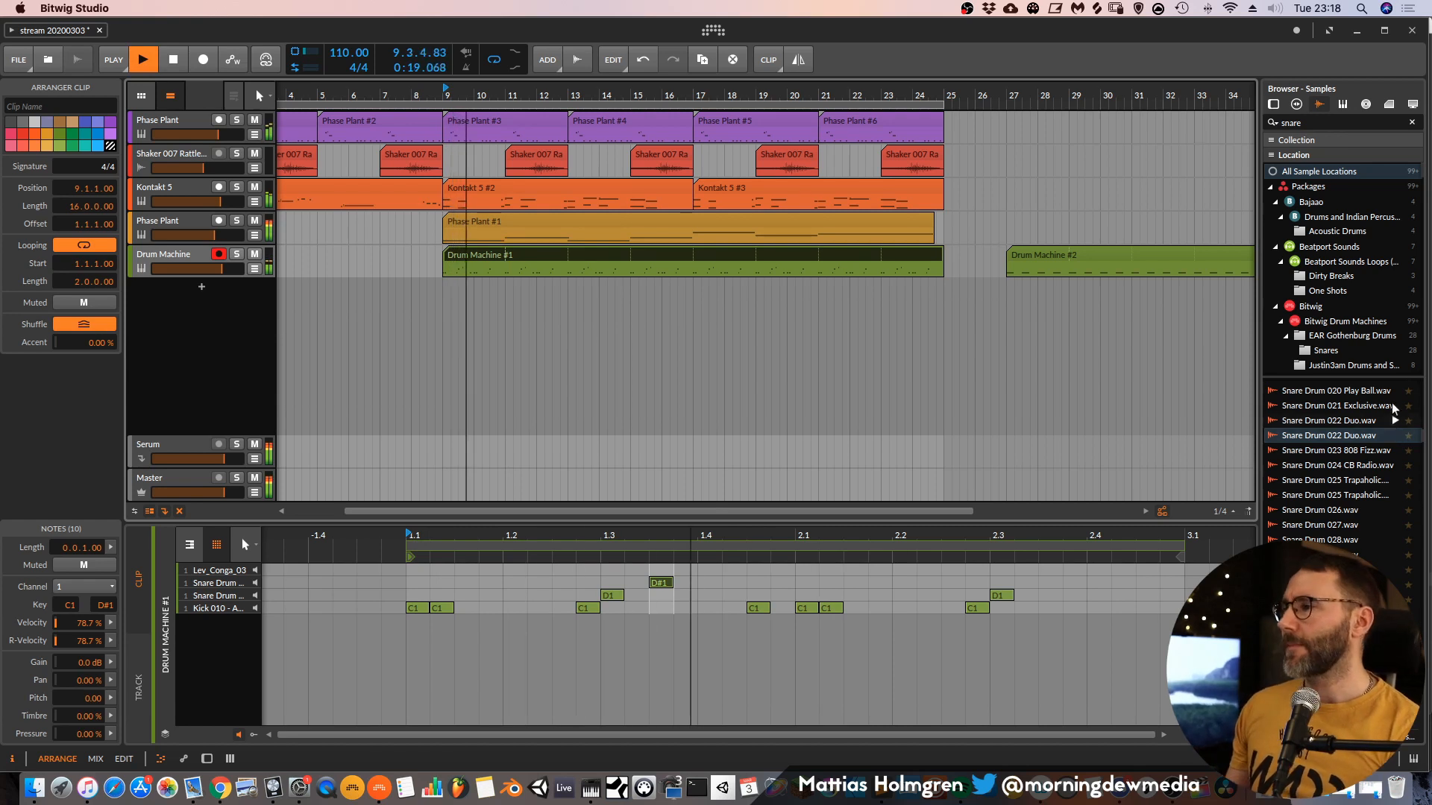
key(space)
key(space)
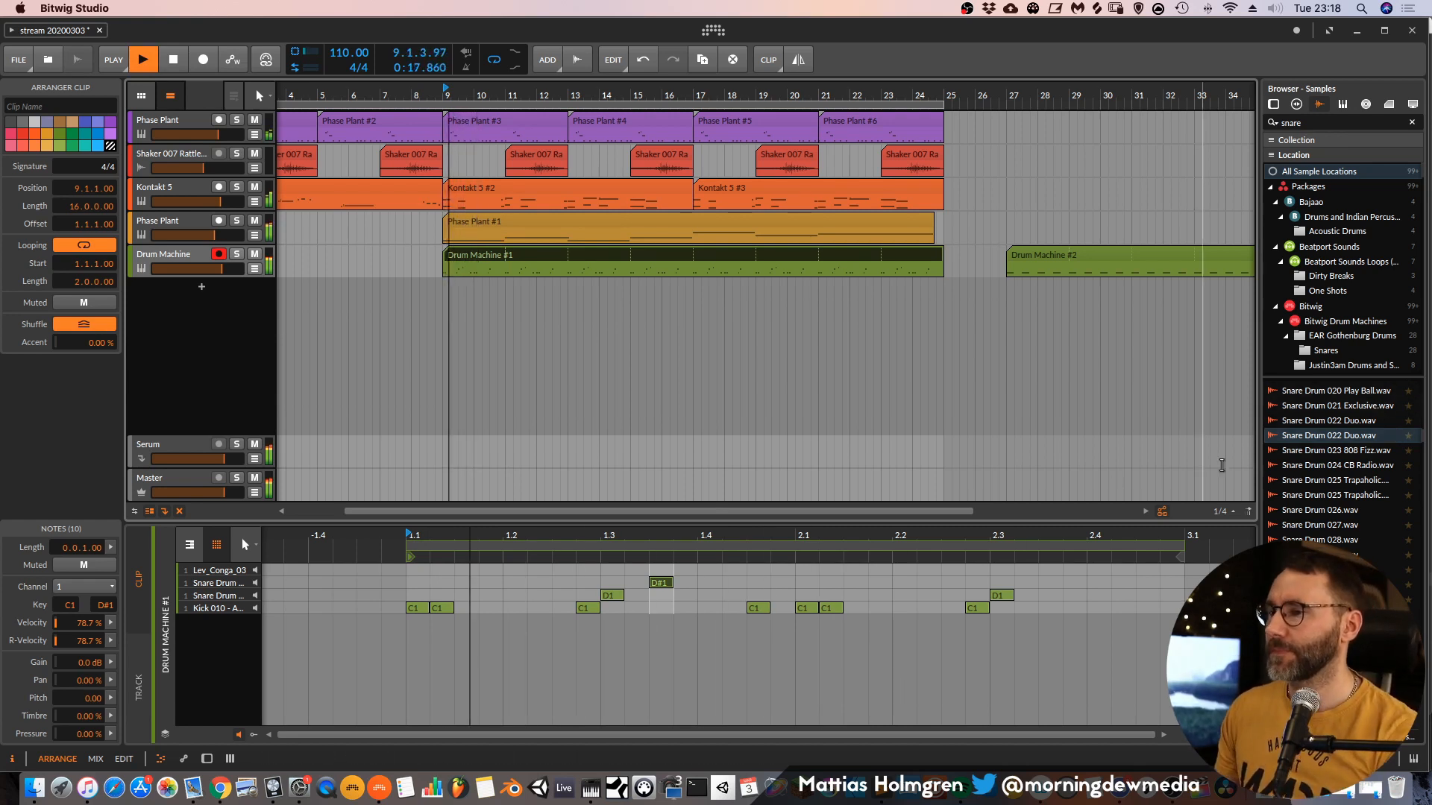
key(space)
Audition snare samples such as Snare Drum 021 Exclusive.wav, Snare Drew.wav and Snare DropItLike.wav, comparing them with the playing track.
click(1385, 406)
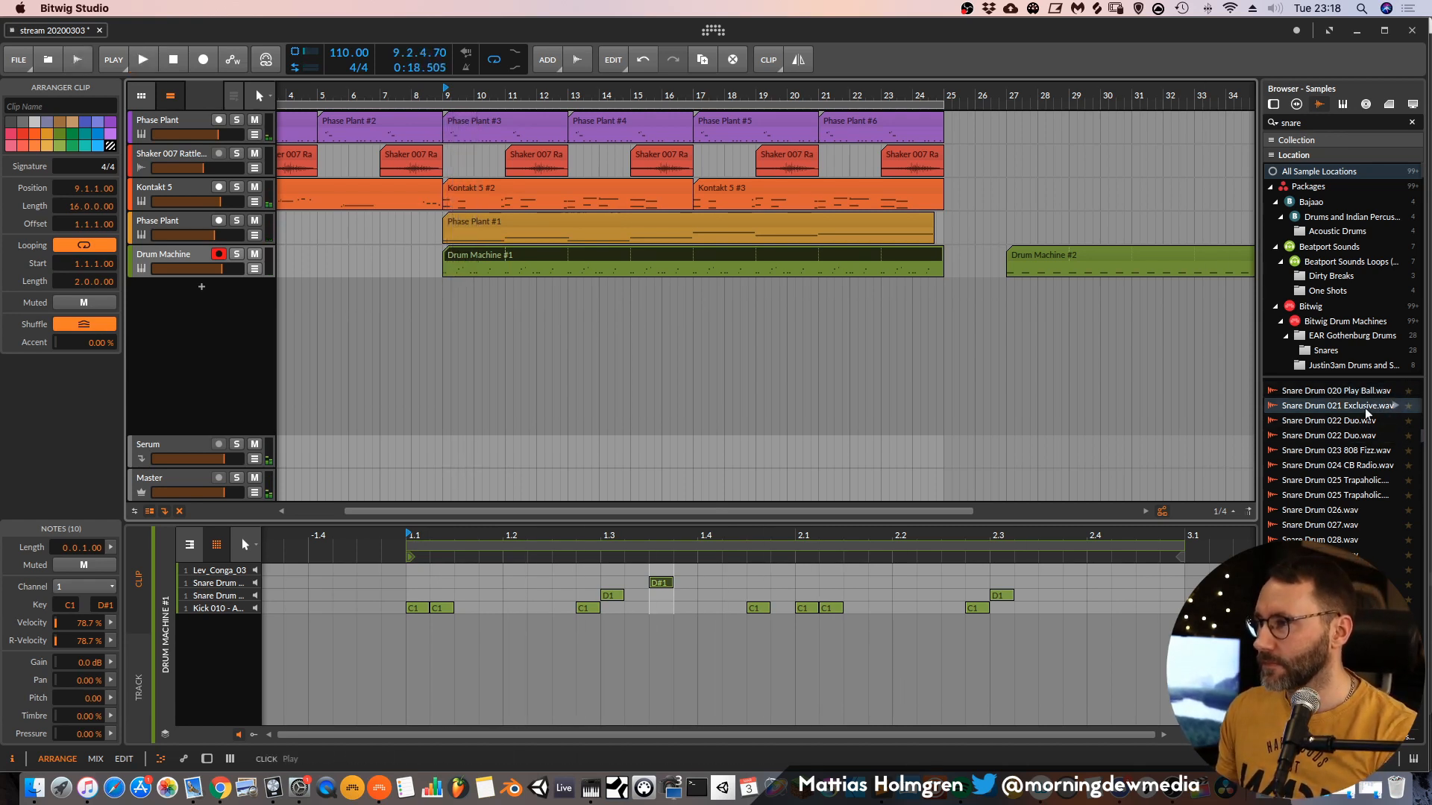
click(1376, 391)
key(alt+2)
key(space)
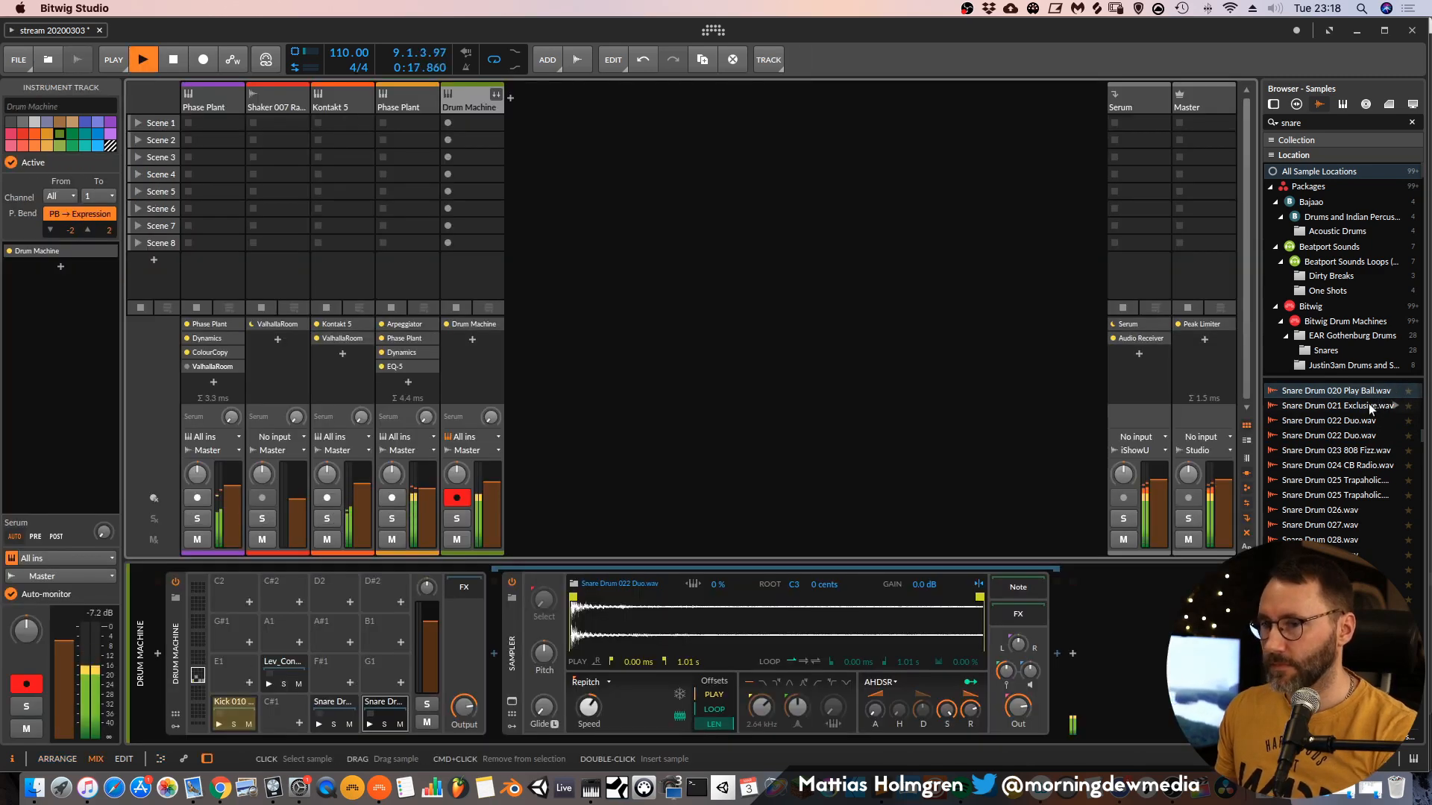
scroll(1342, 447, up, 8)
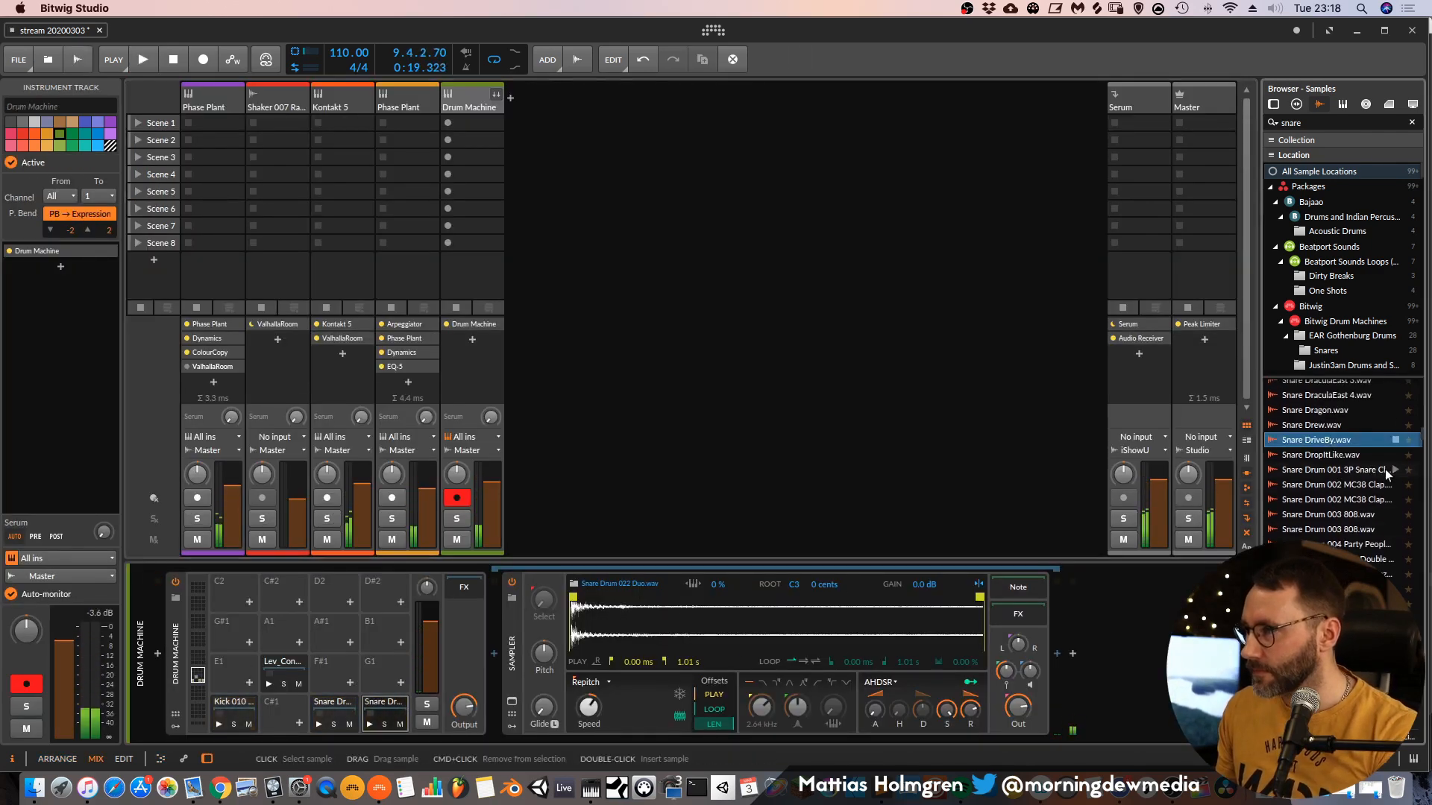
click(1379, 412)
click(1380, 425)
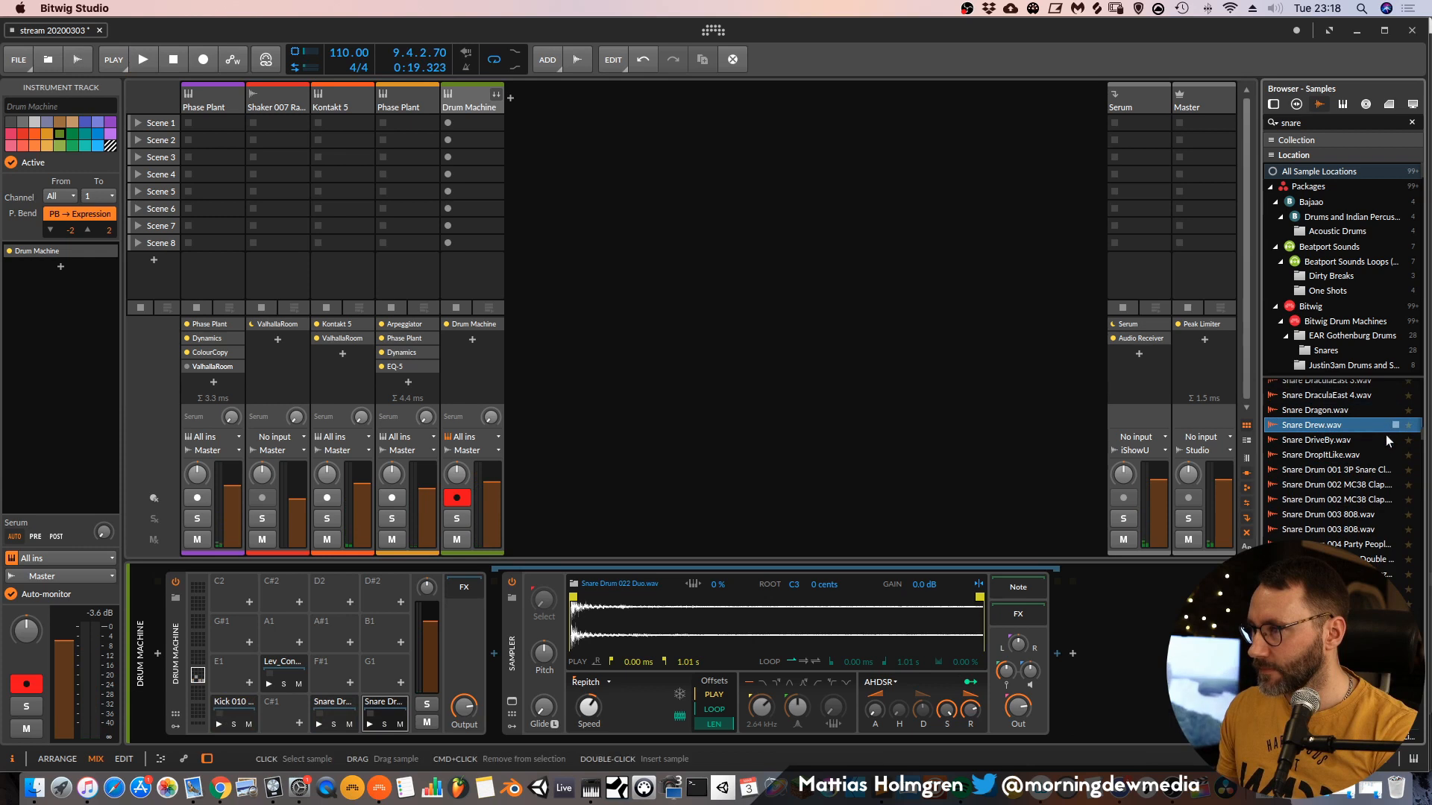
click(1387, 456)
key(space)
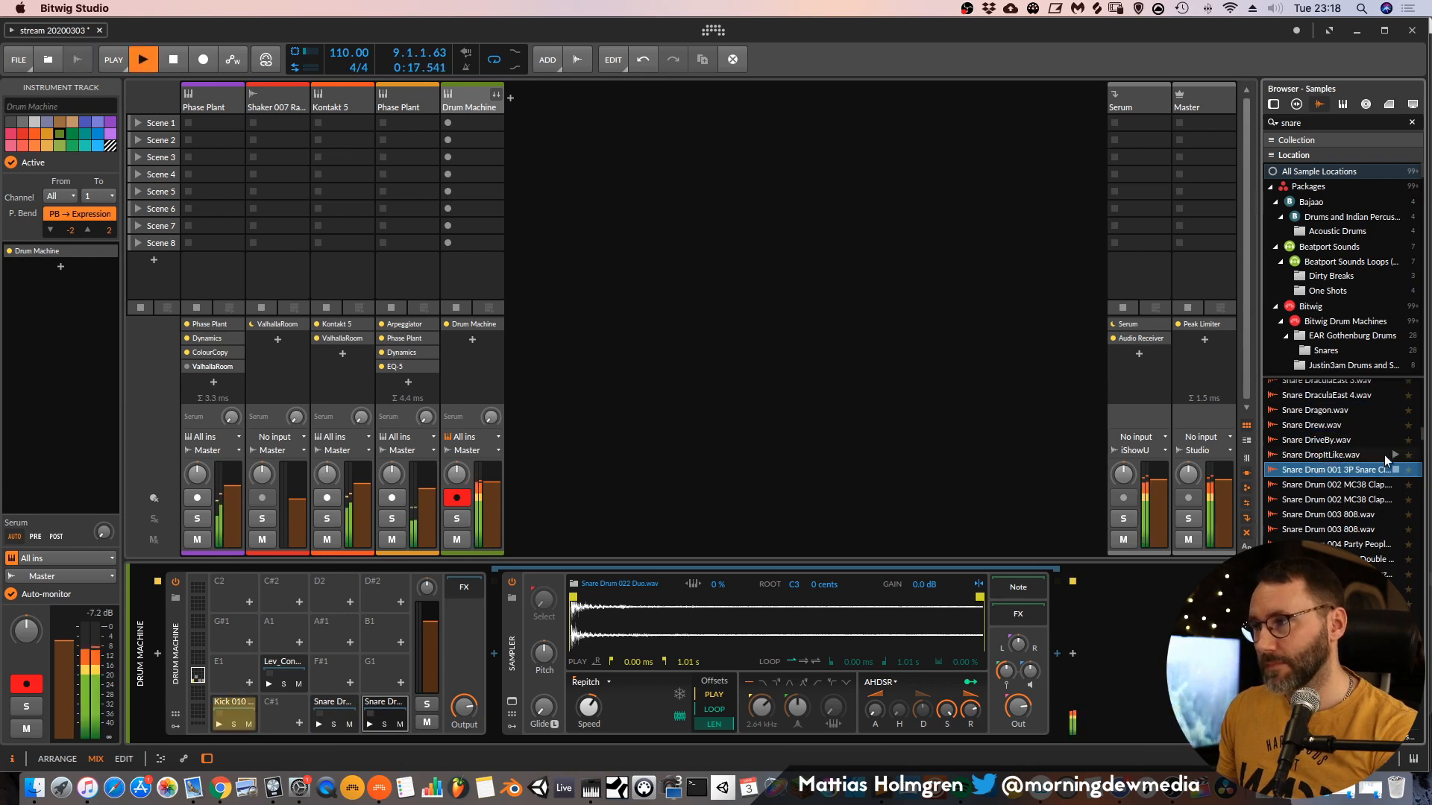
Audition the Snare Drum 002 MC38 Clap and Snare Drum 003 808 samples in turn while starting and stopping the track.
click(1378, 485)
key(space)
click(1384, 499)
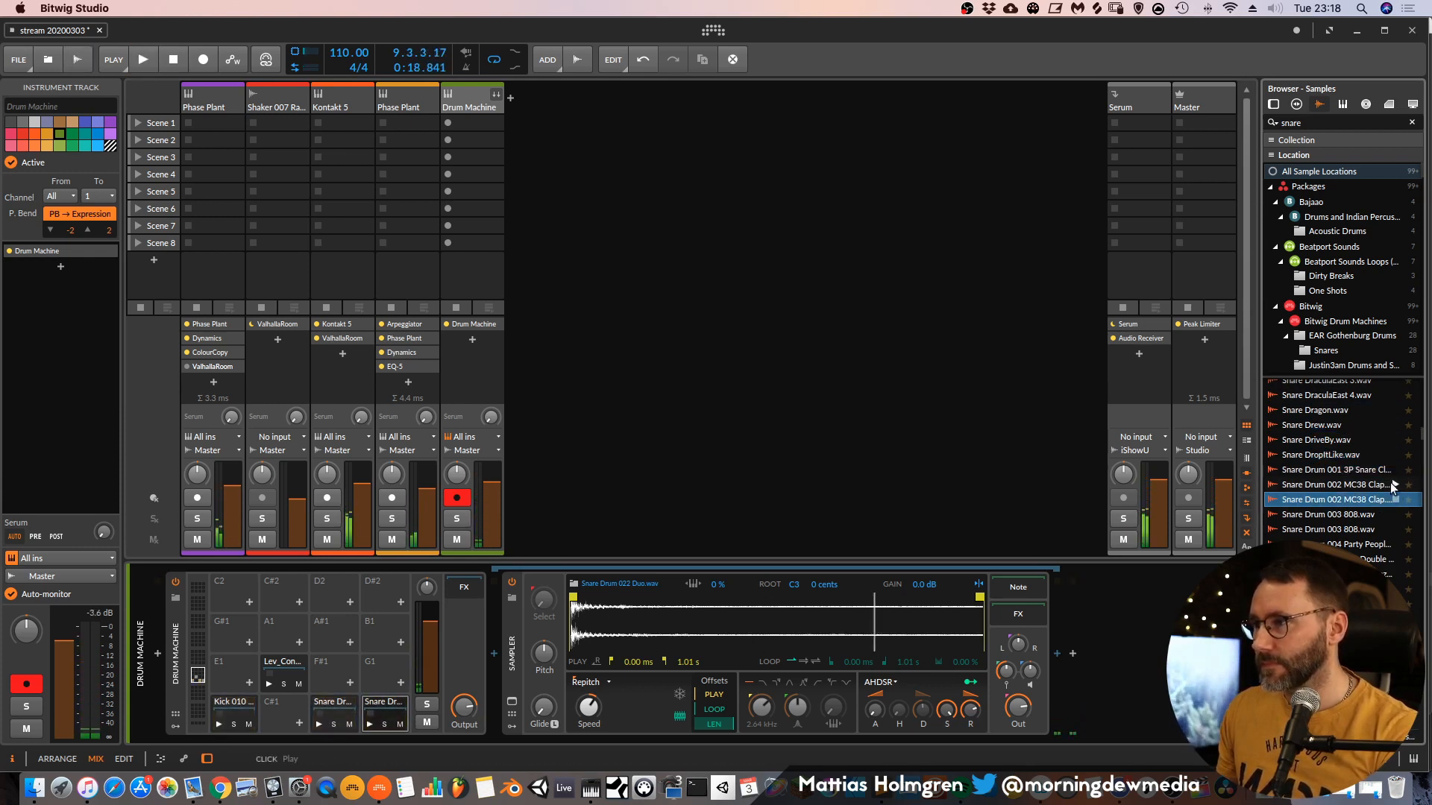
click(1381, 485)
key(space)
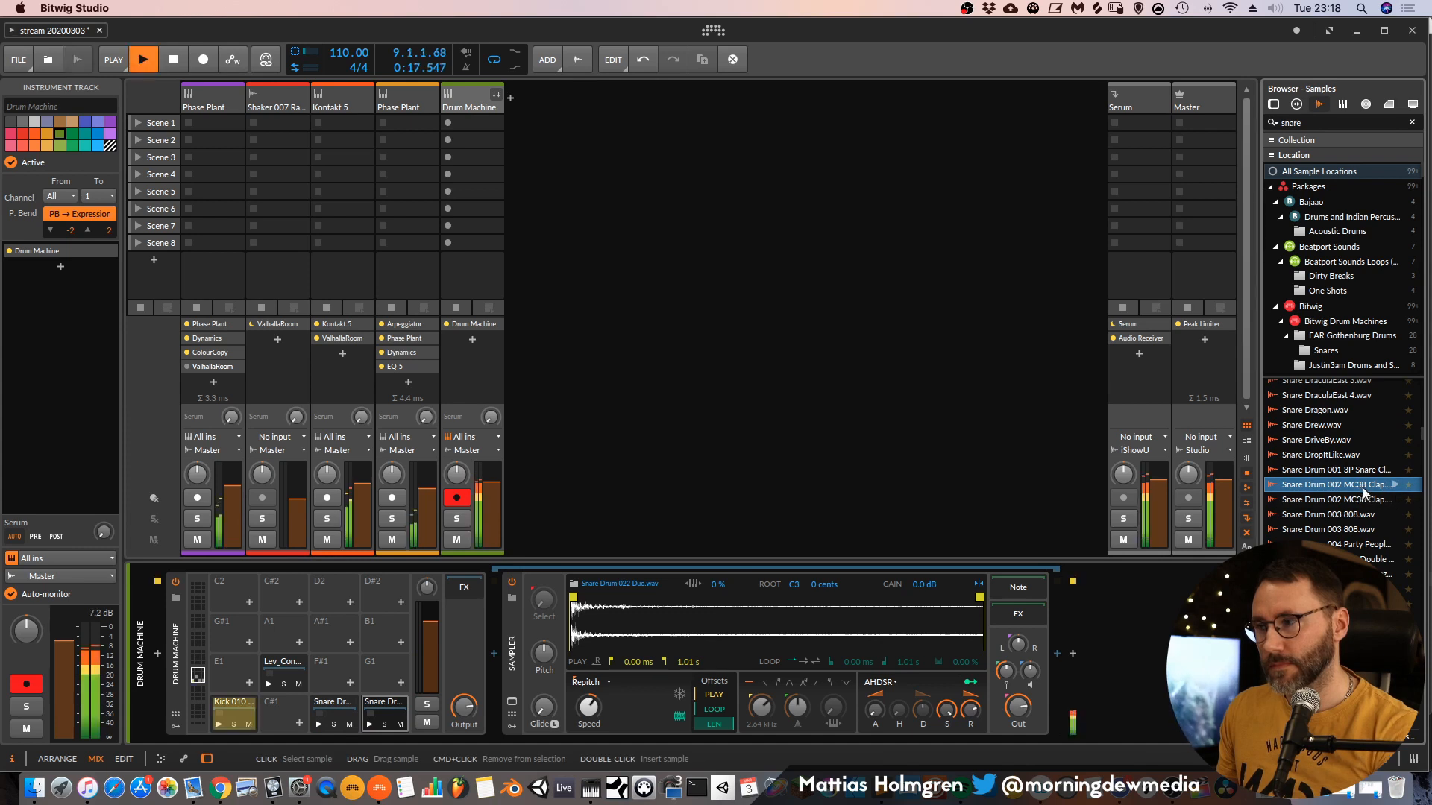
click(1388, 529)
key(space)
click(1385, 516)
key(space)
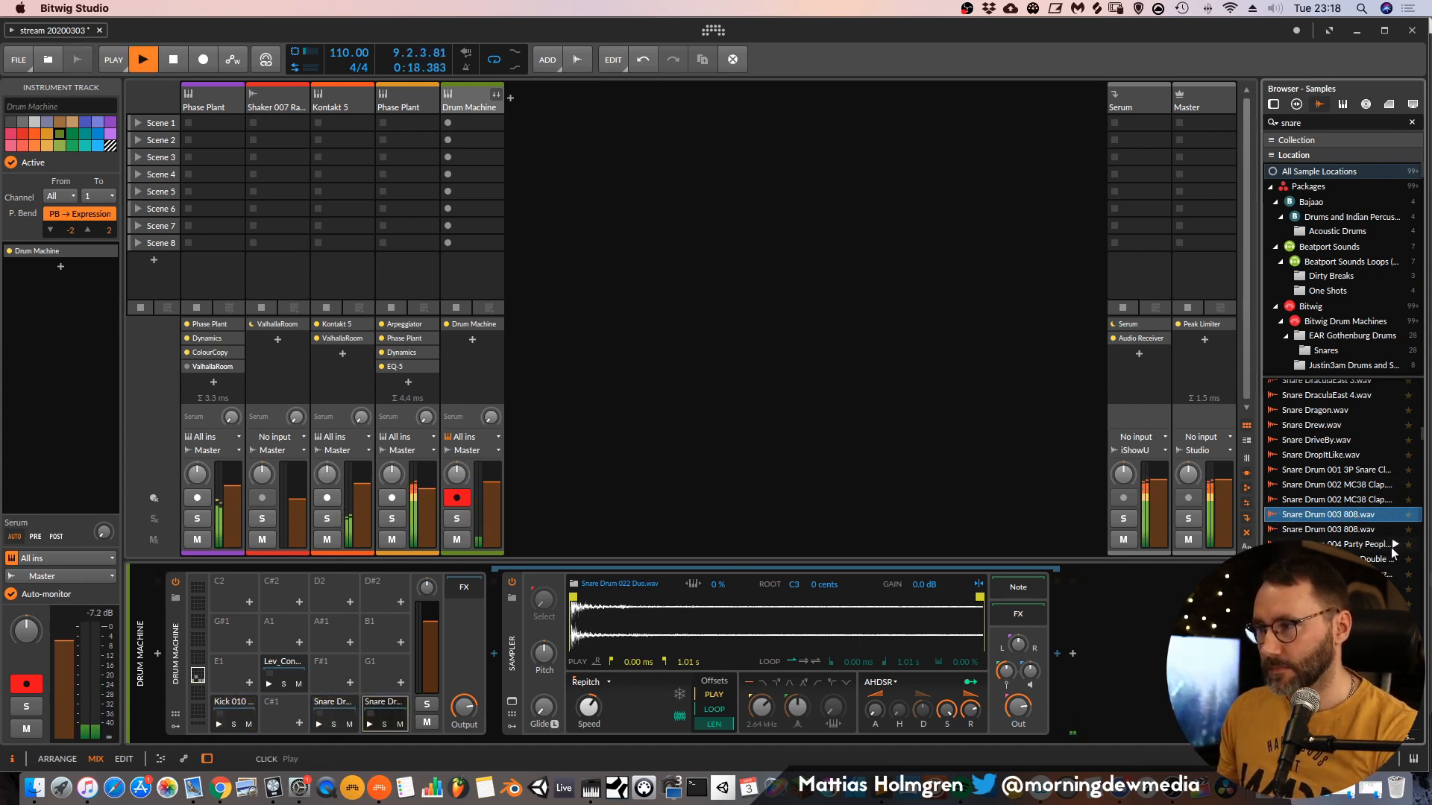
Audition Snare Drum 005 808 Double B1.wav, load it onto the Drum Machine's C#1 pad, and return to the drum clip.
click(1392, 545)
click(1393, 561)
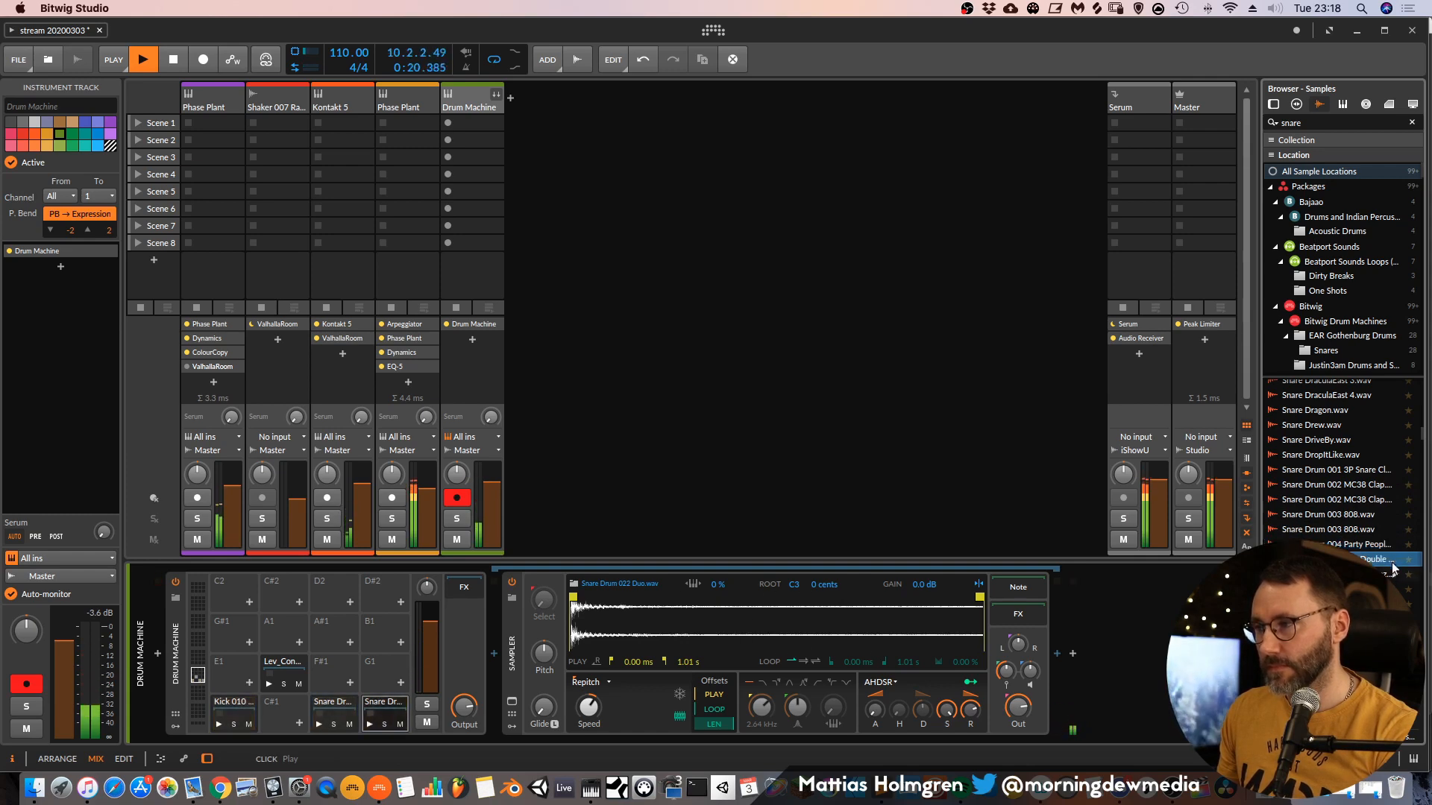
key(space)
drag(1372, 564, 289, 713)
key(Tab)
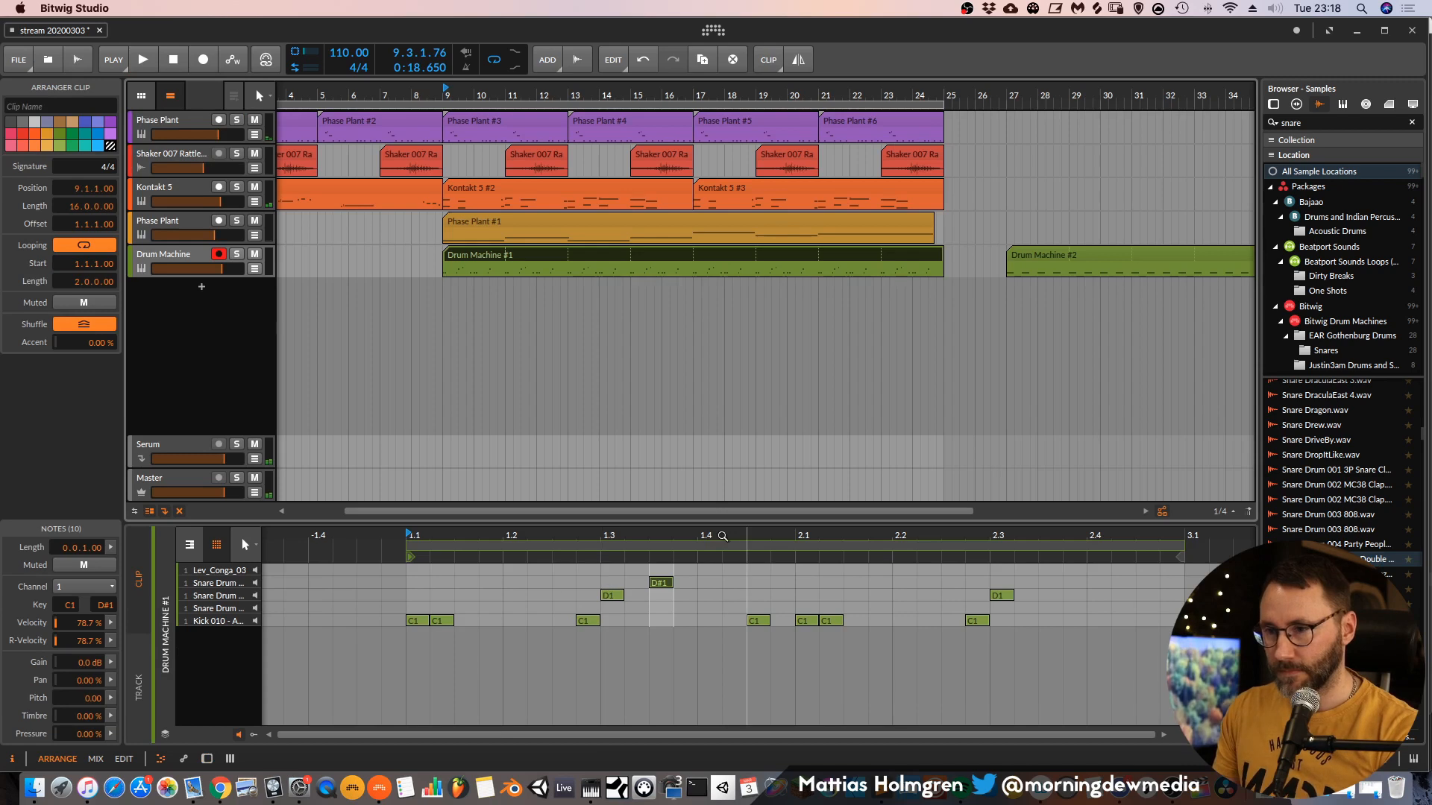
Add a C#1 note at 1.3.1 for the 808 snare, raise its sampler's pitch, and play the pattern.
double_click(611, 610)
key(Tab)
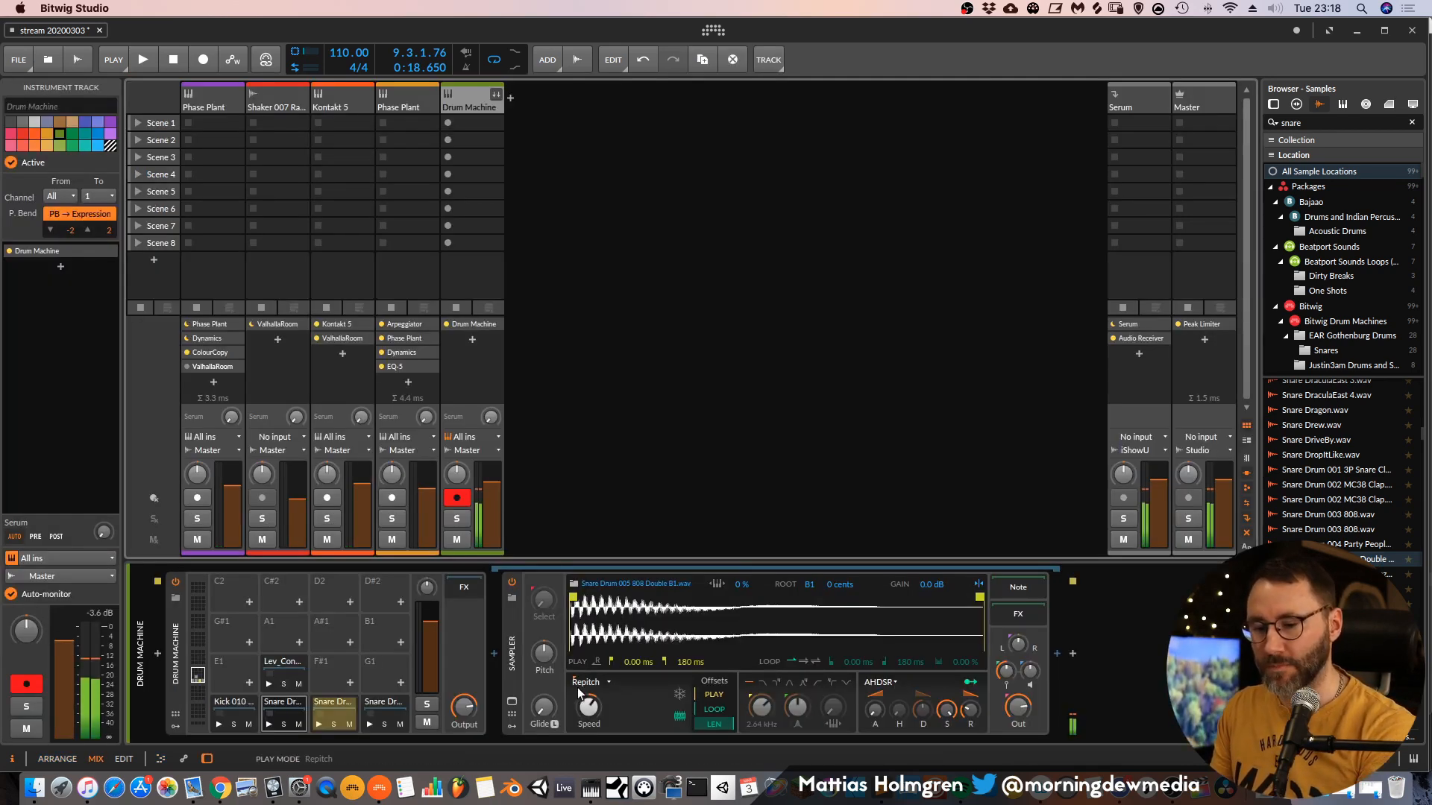
drag(548, 655, 543, 559)
key(space)
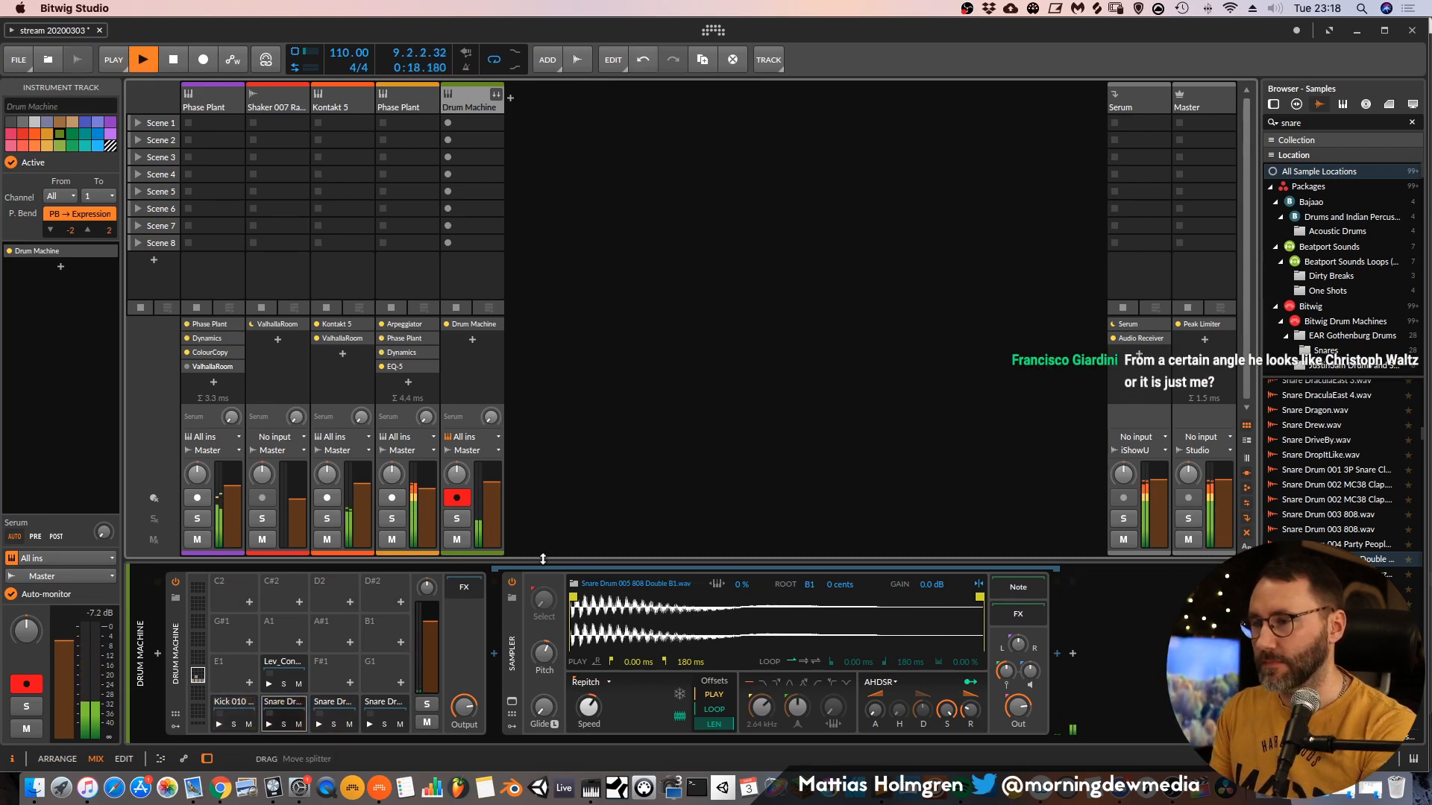
key(space)
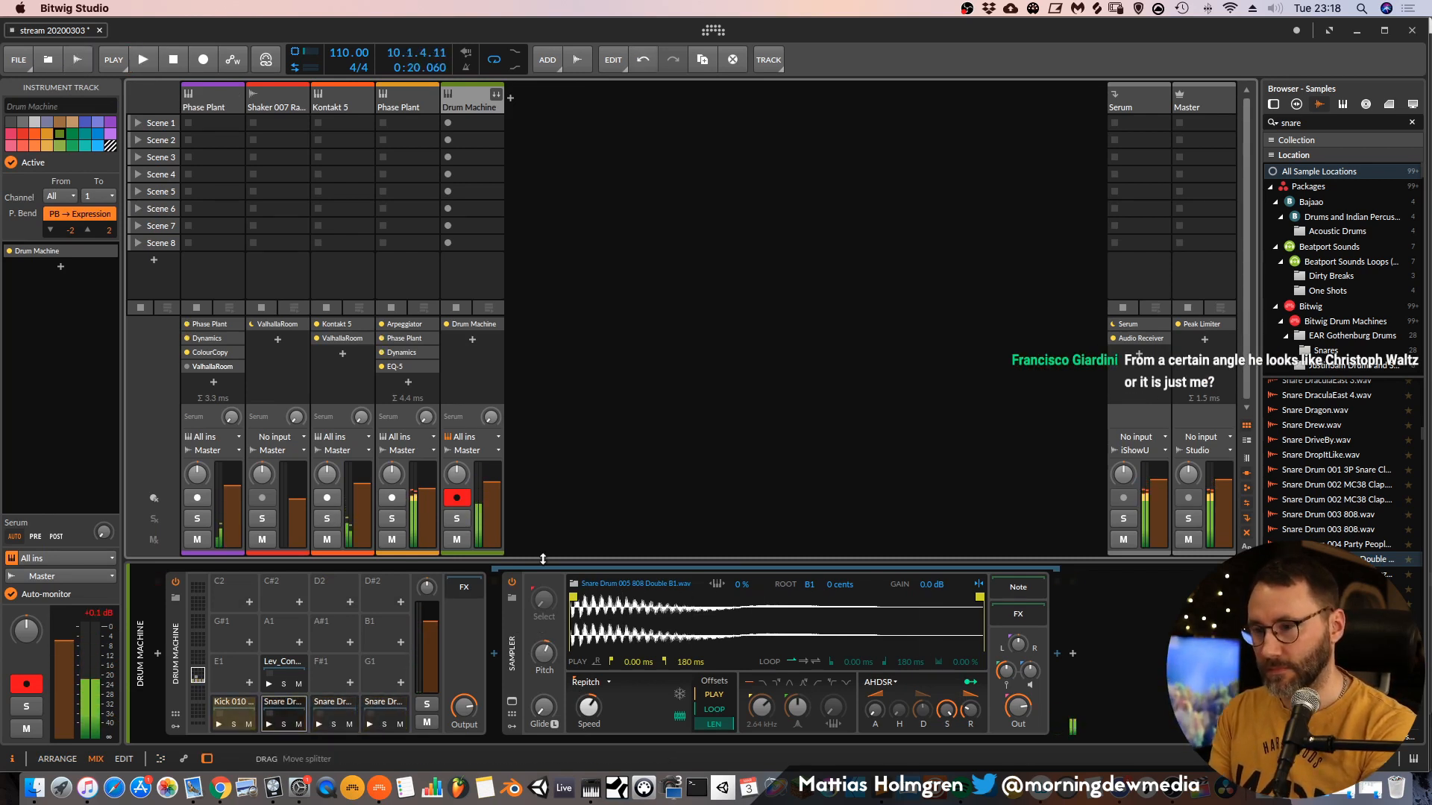
Return to the drum clip, play it, and add a second C#1 snare note at 2.3.1.
key(Tab)
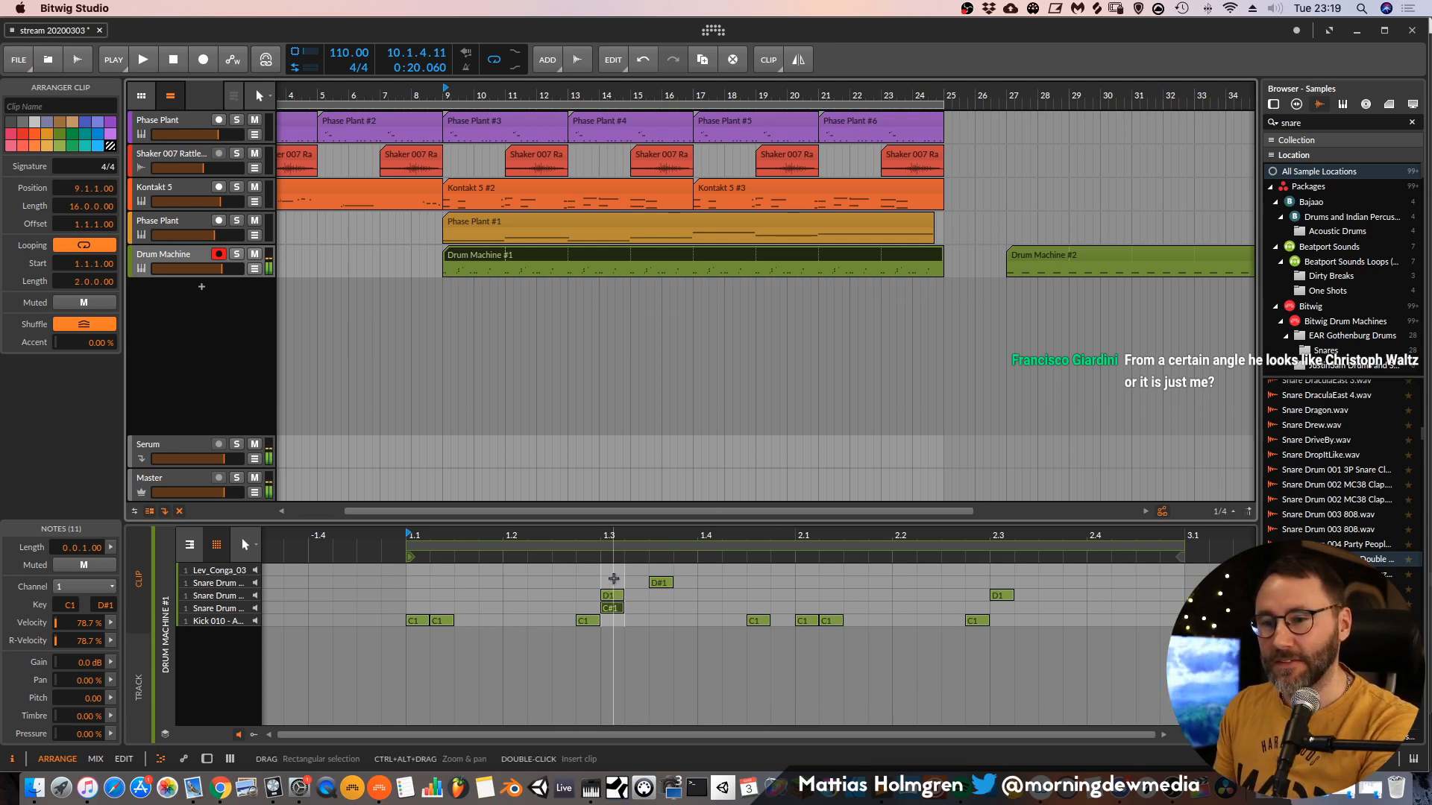
key(alt+2)
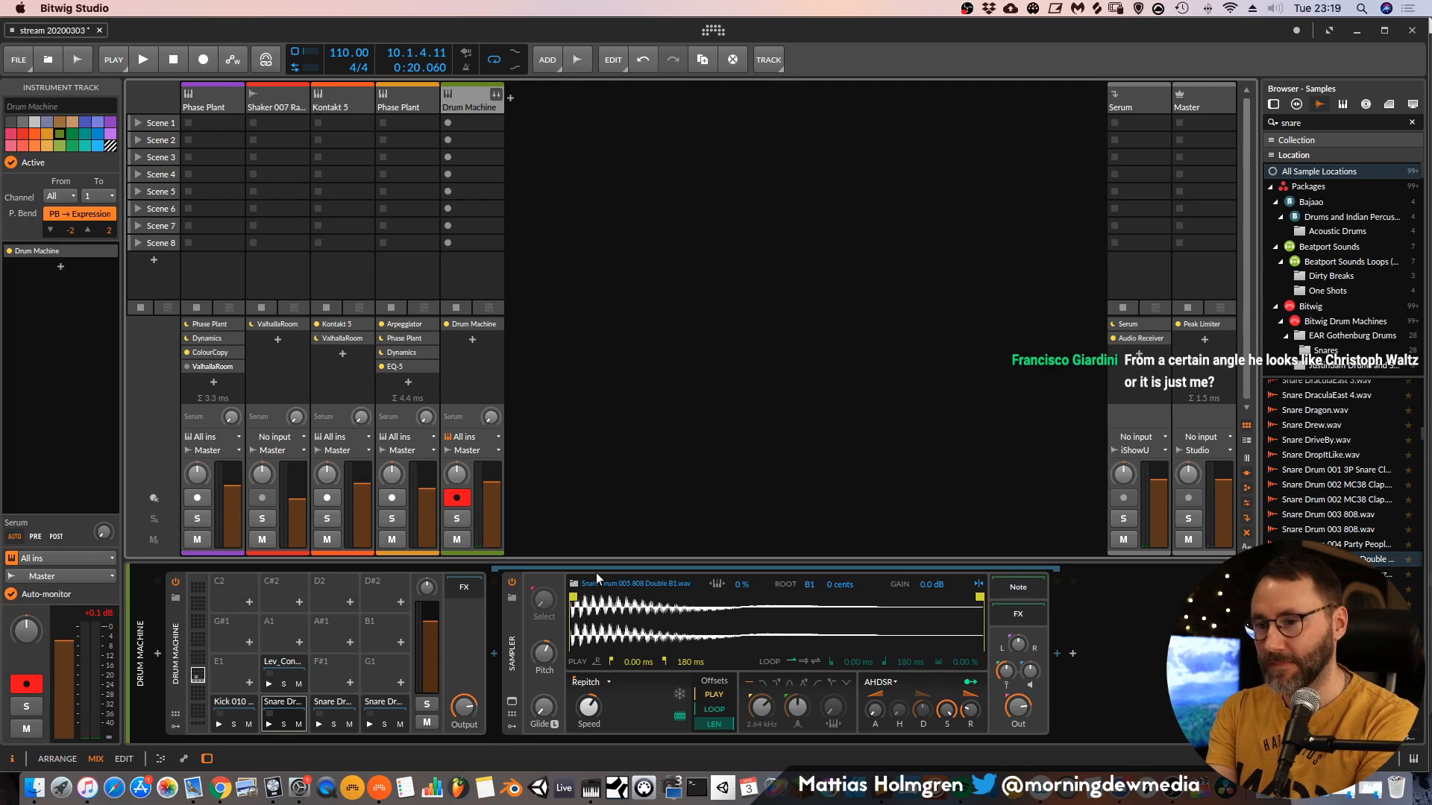
key(alt+1)
key(space)
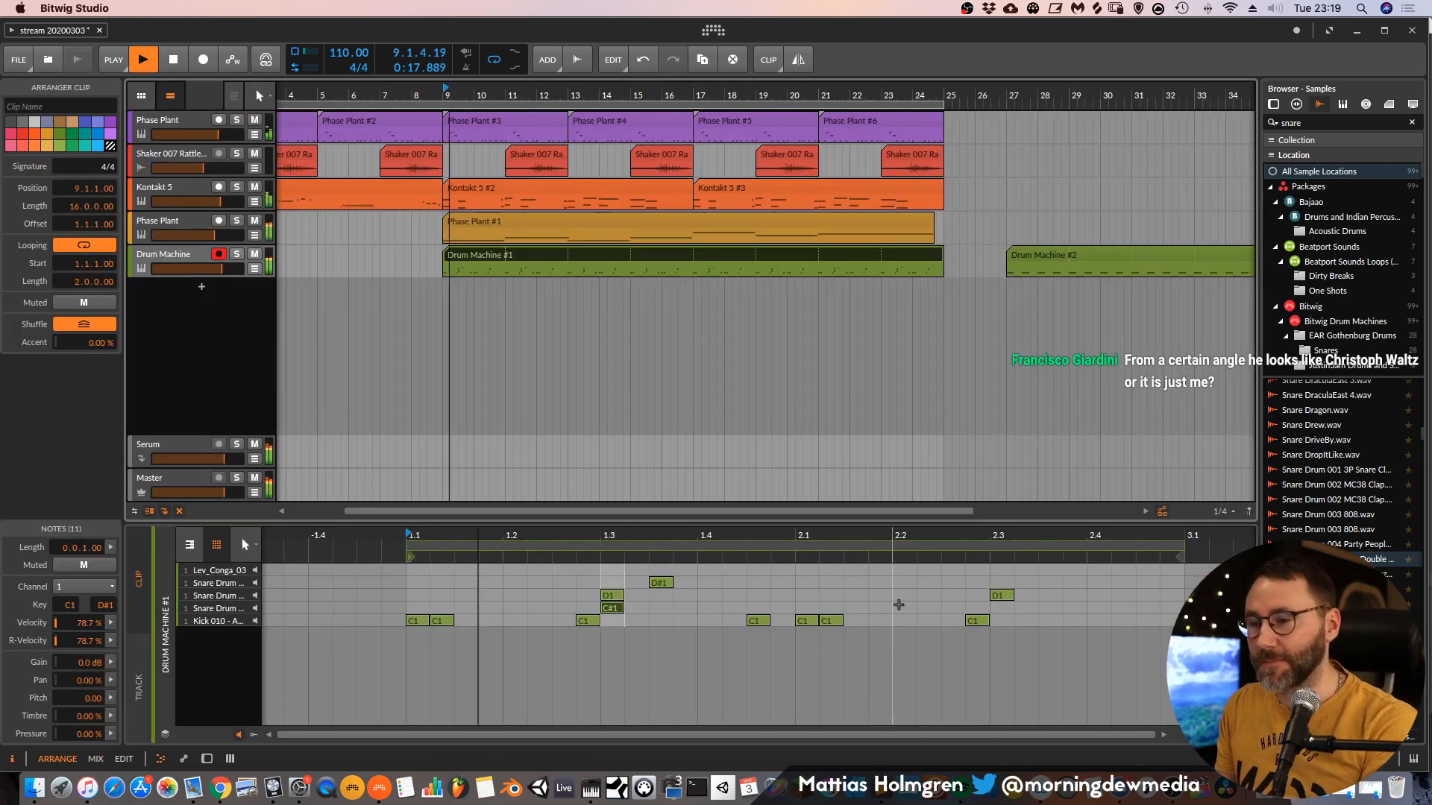
click(998, 607)
double_click(998, 607)
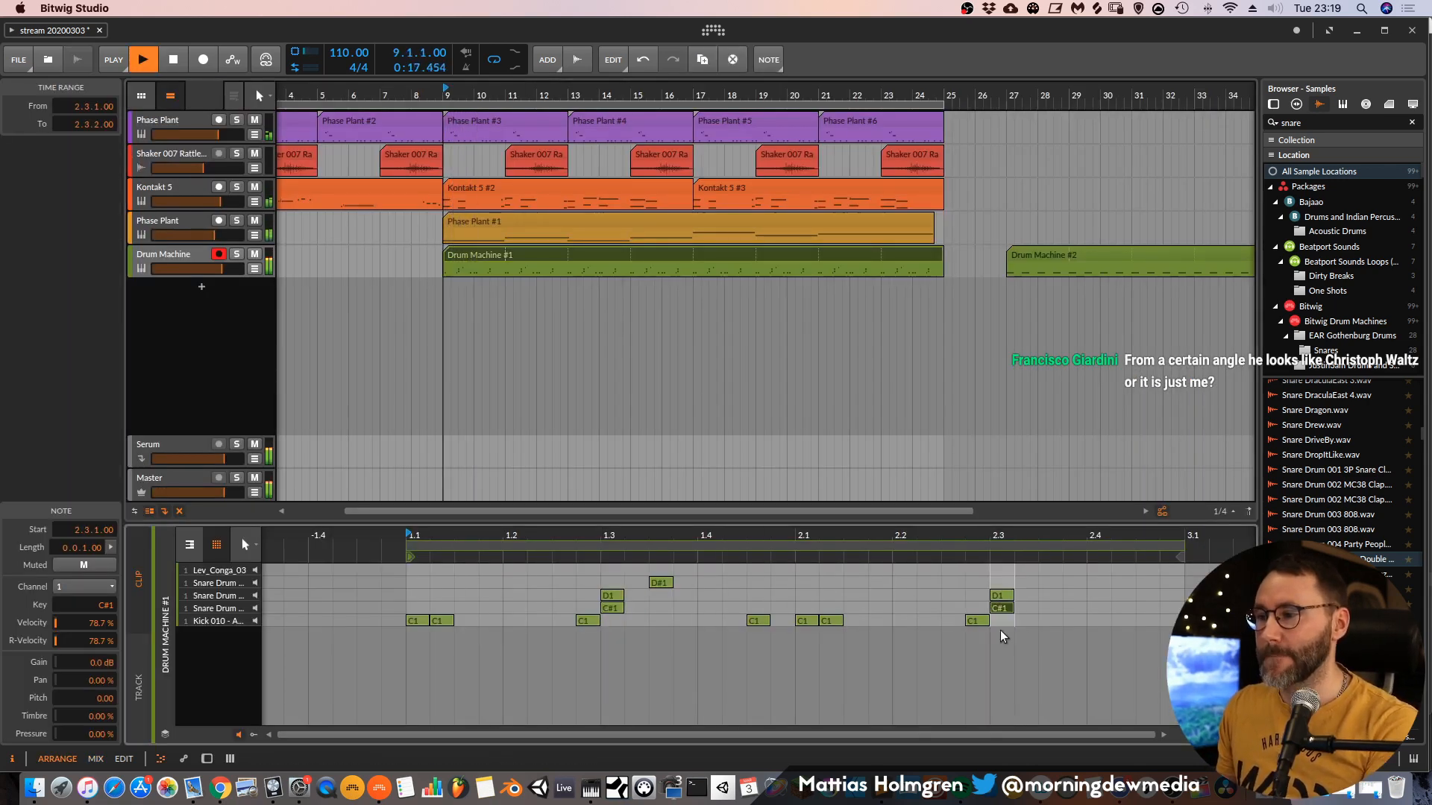
Listen to the layered snare pattern while checking the Drum Machine's pads and the drum clip.
key(alt+2)
key(space)
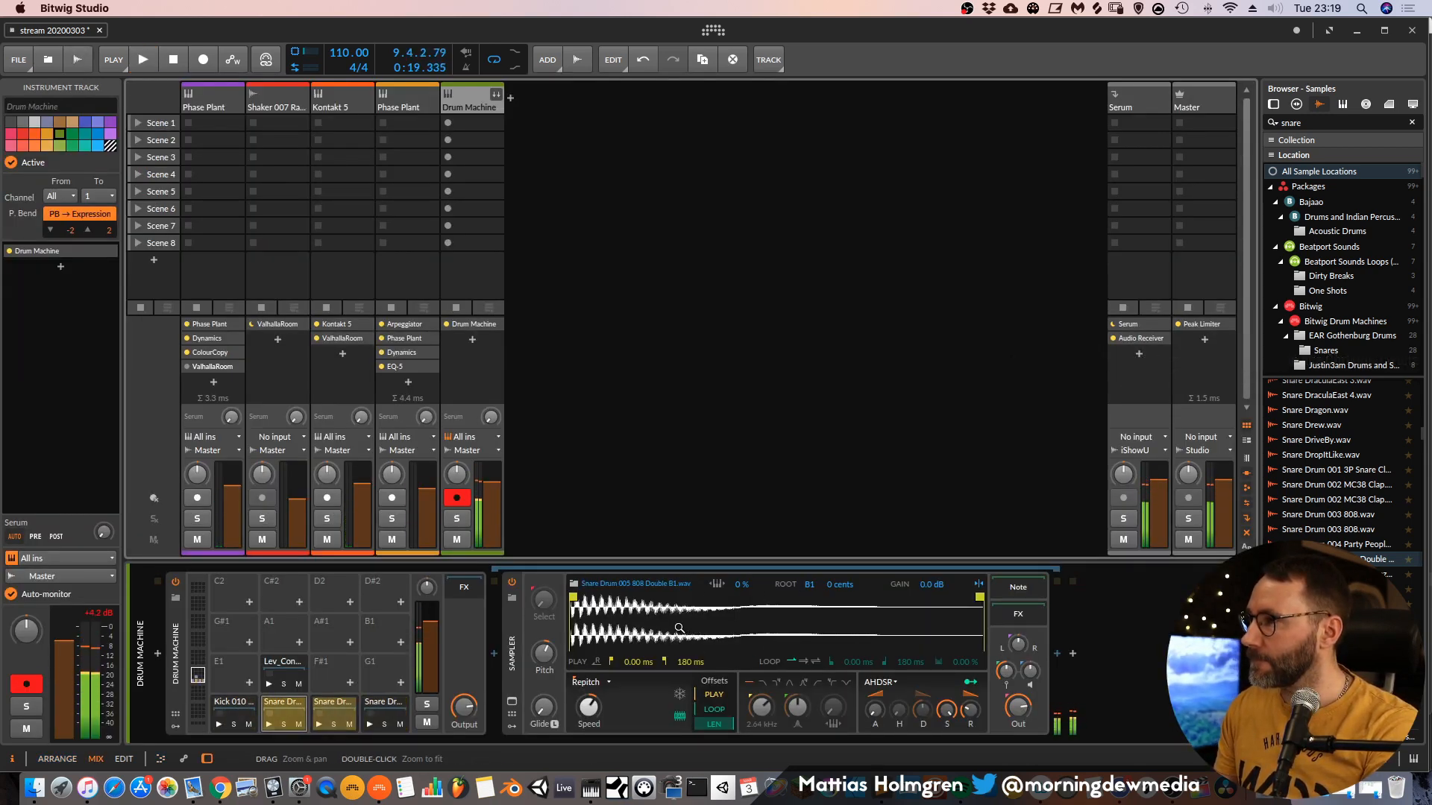
key(space)
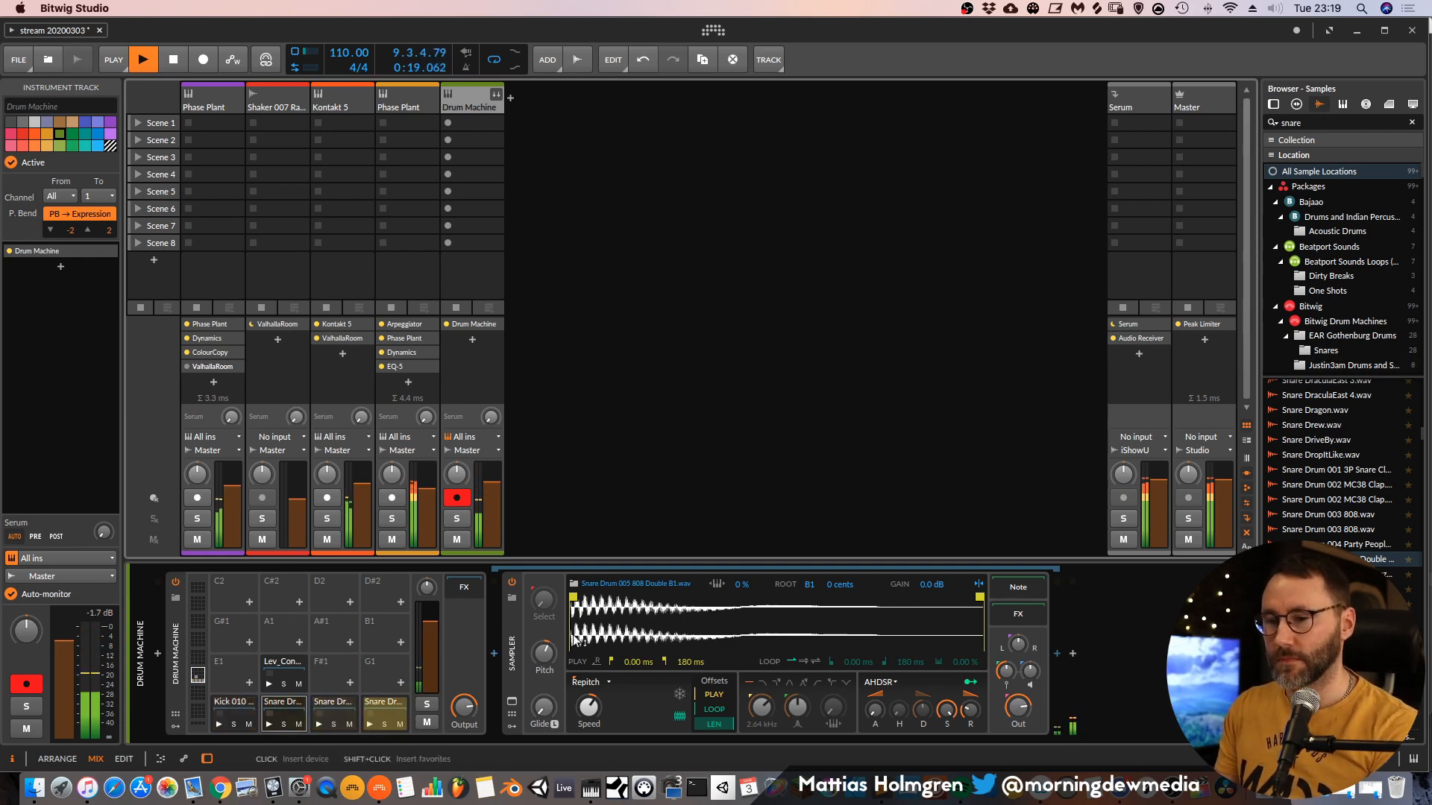
key(alt+1)
key(space)
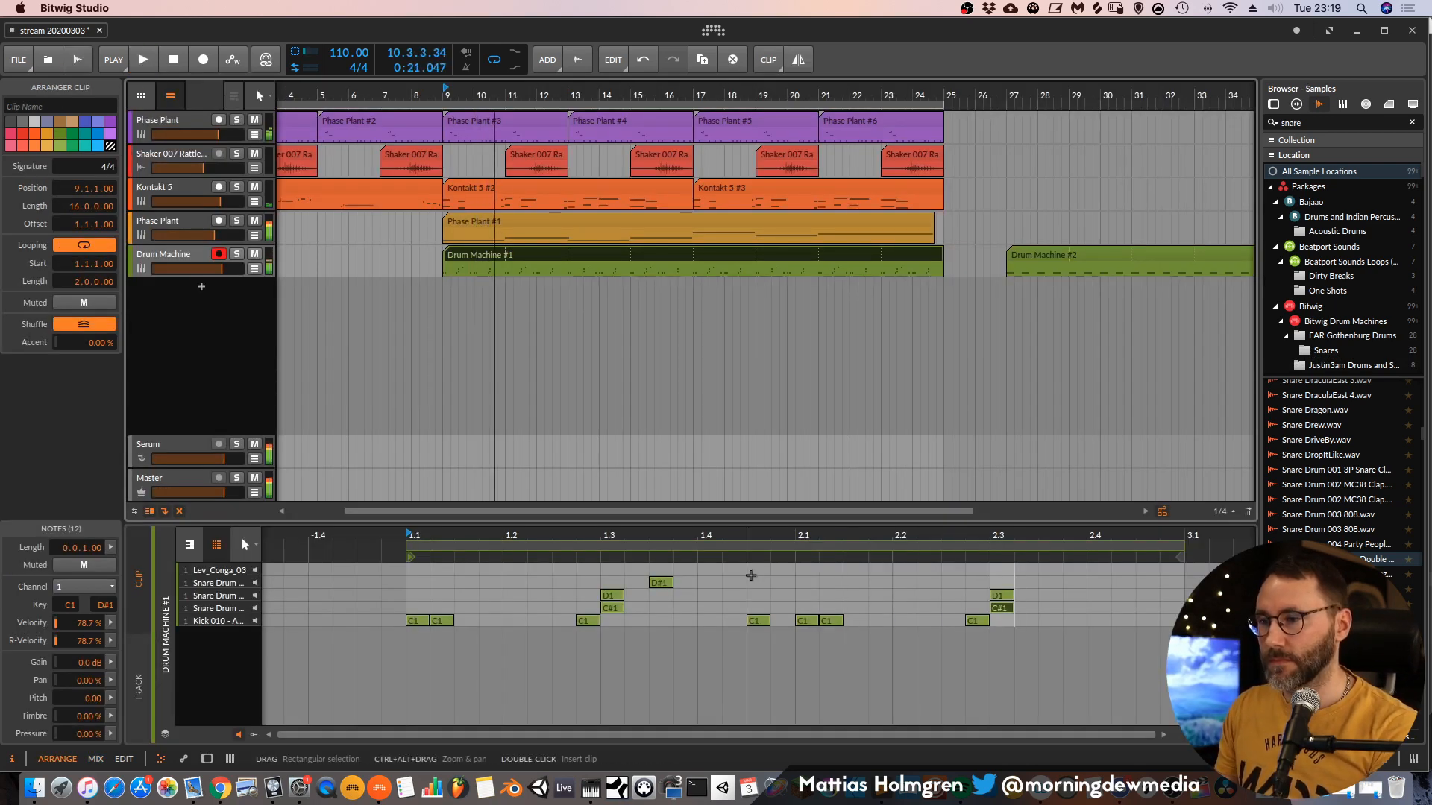
key(alt+2)
key(space)
key(alt+1)
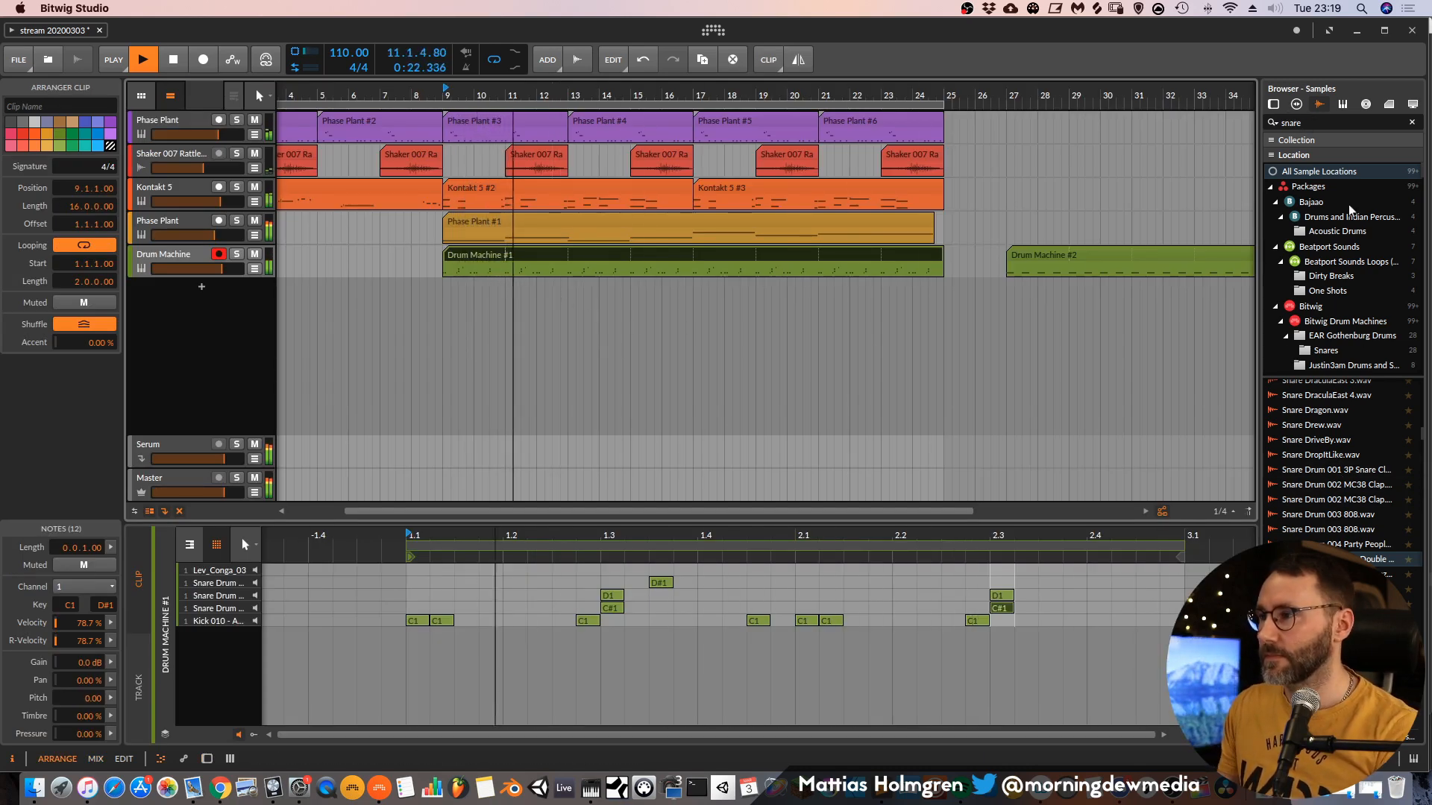
Clear the sample browser's search, save the project, stop playback, and show the mixer with the Drum Machine.
drag(1331, 123, 1093, 153)
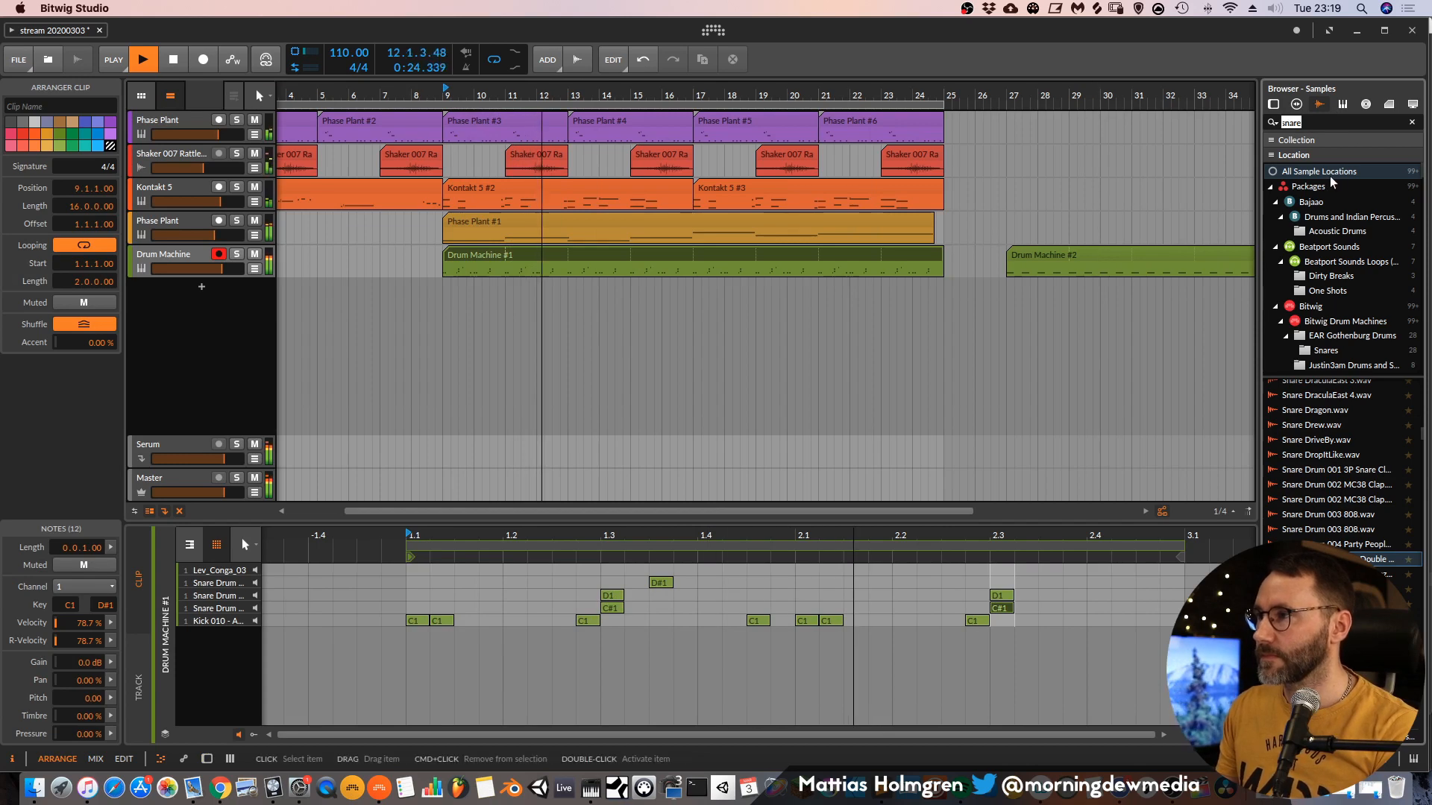
key(BackSpace)
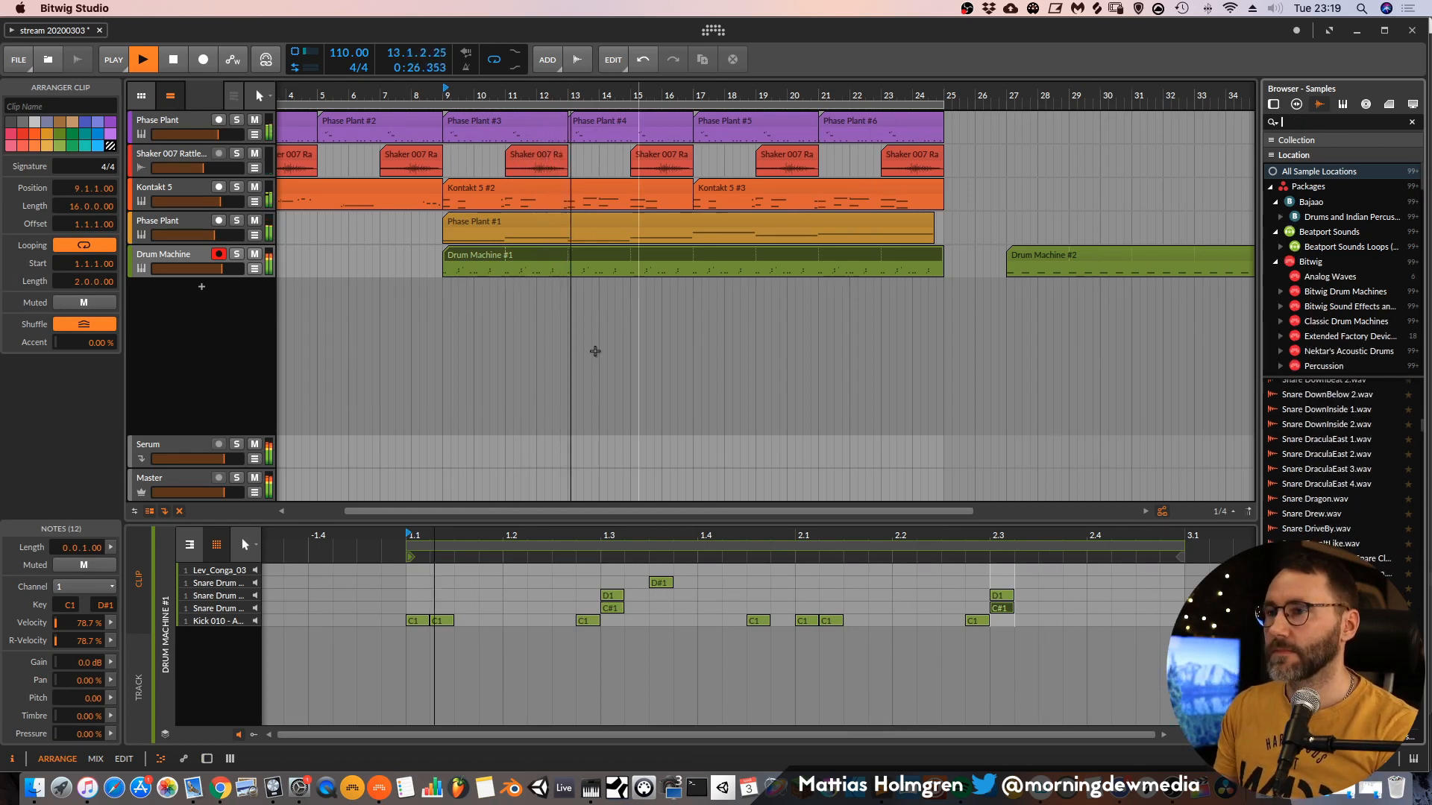
click(706, 220)
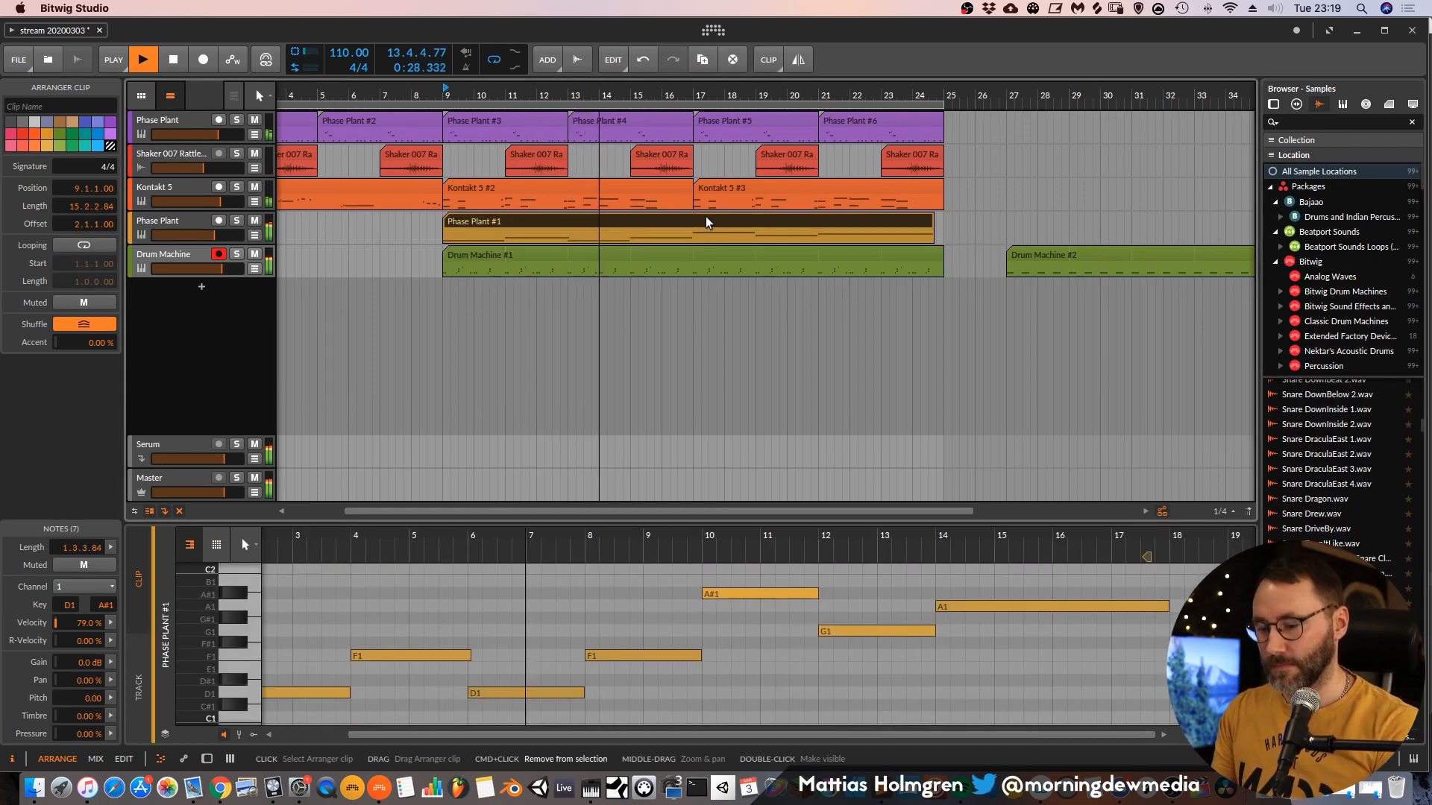
key(super+s)
key(Tab)
key(space)
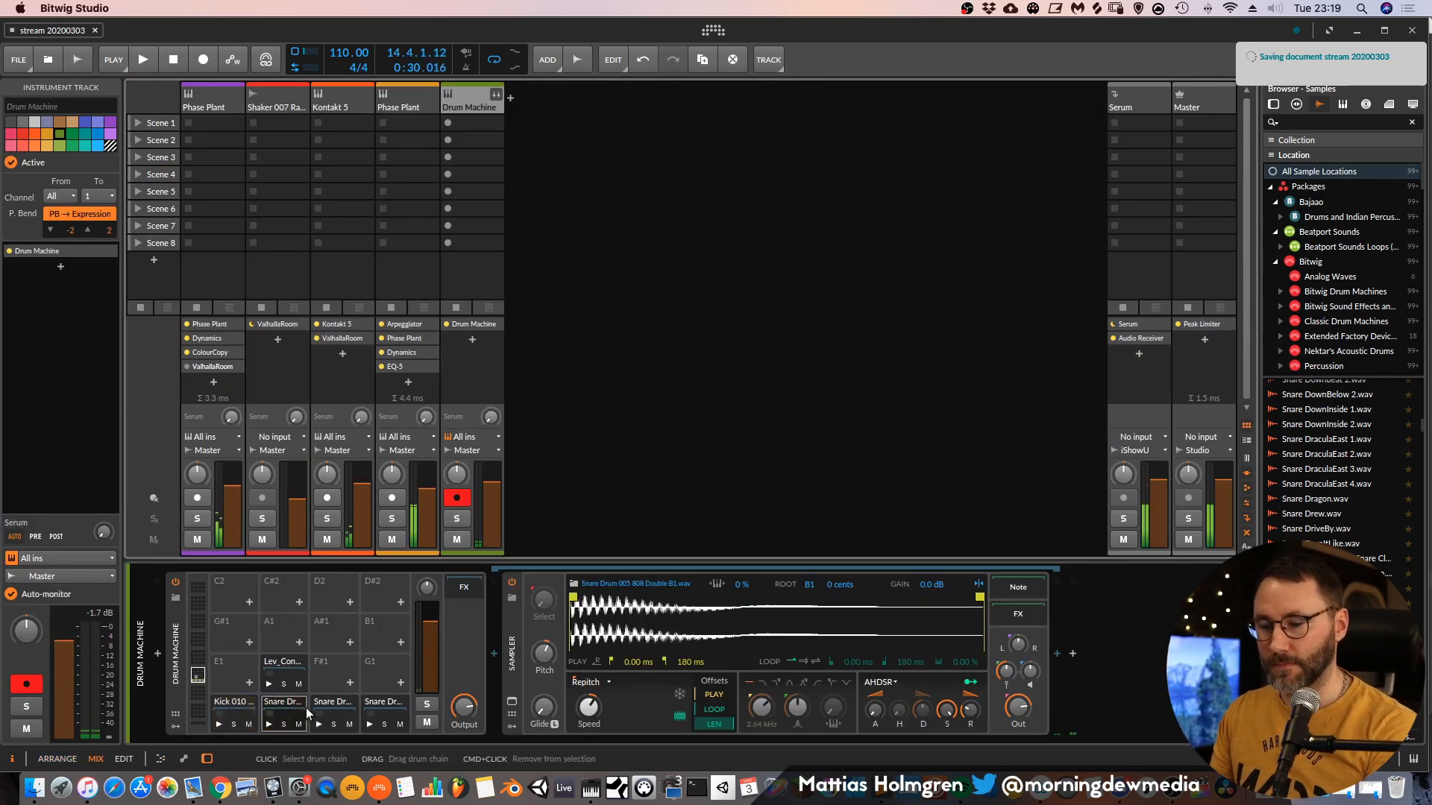
Insert the MTurboDelay effect from the Delay collection after the sampler on the D#1 snare pad.
click(379, 700)
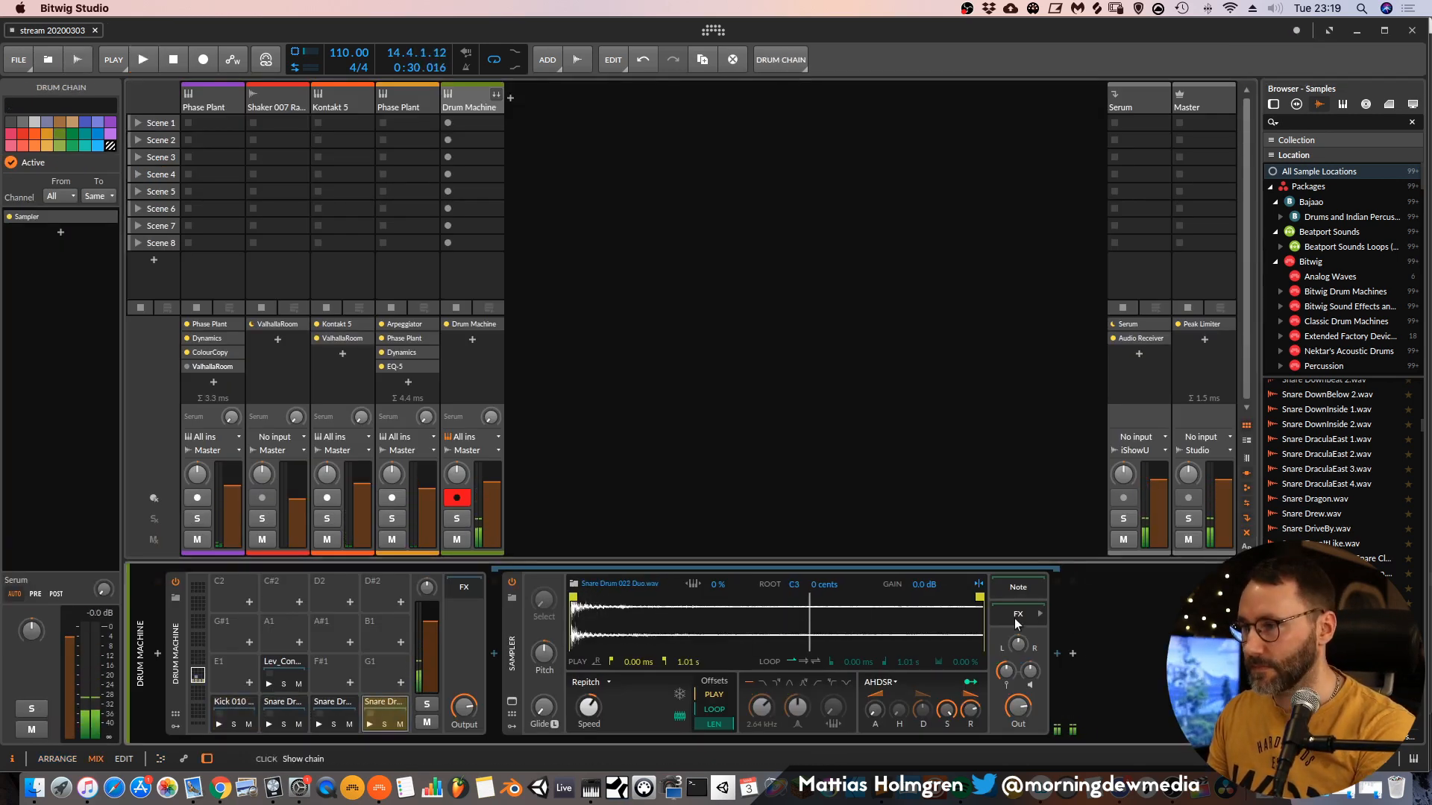
click(1057, 653)
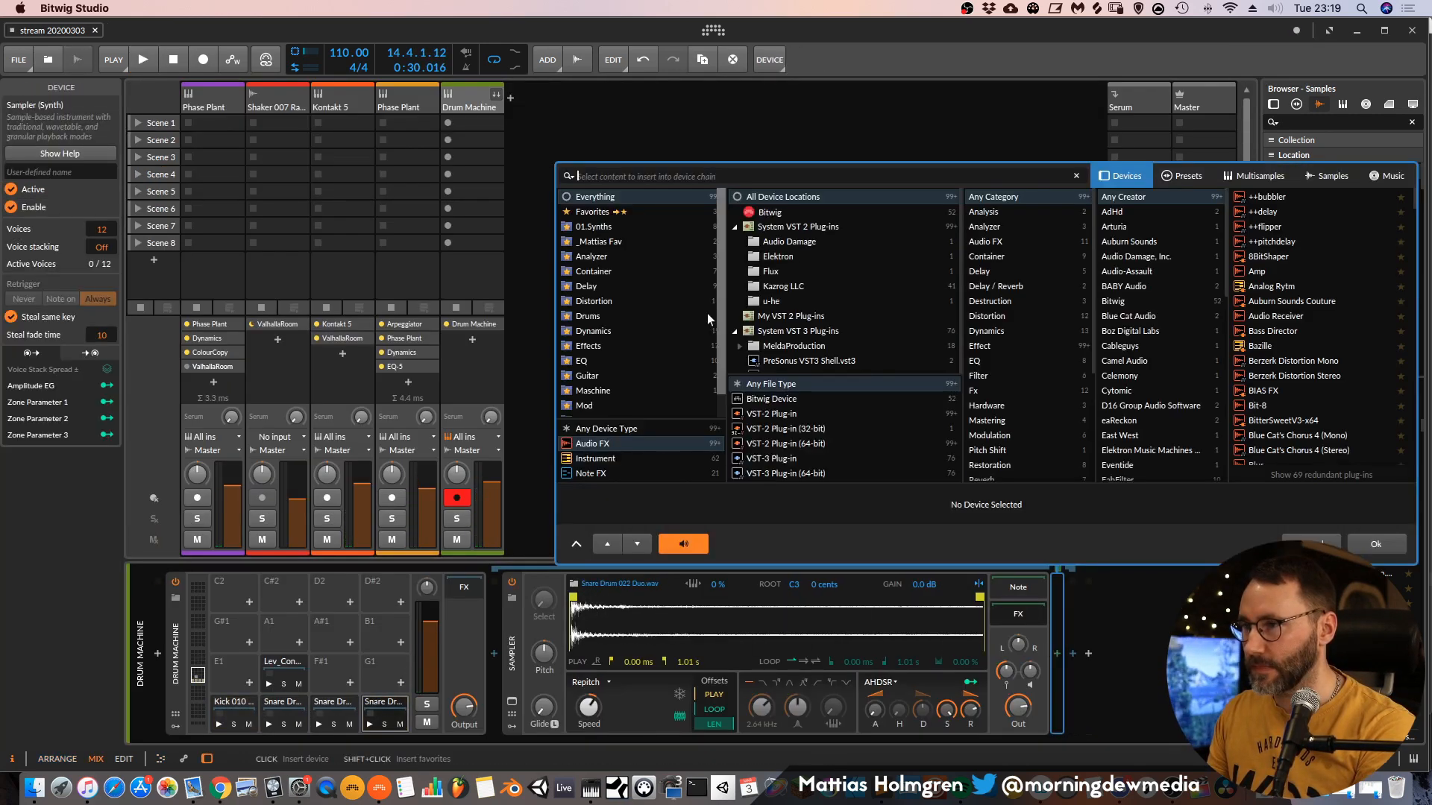
click(602, 288)
click(1275, 195)
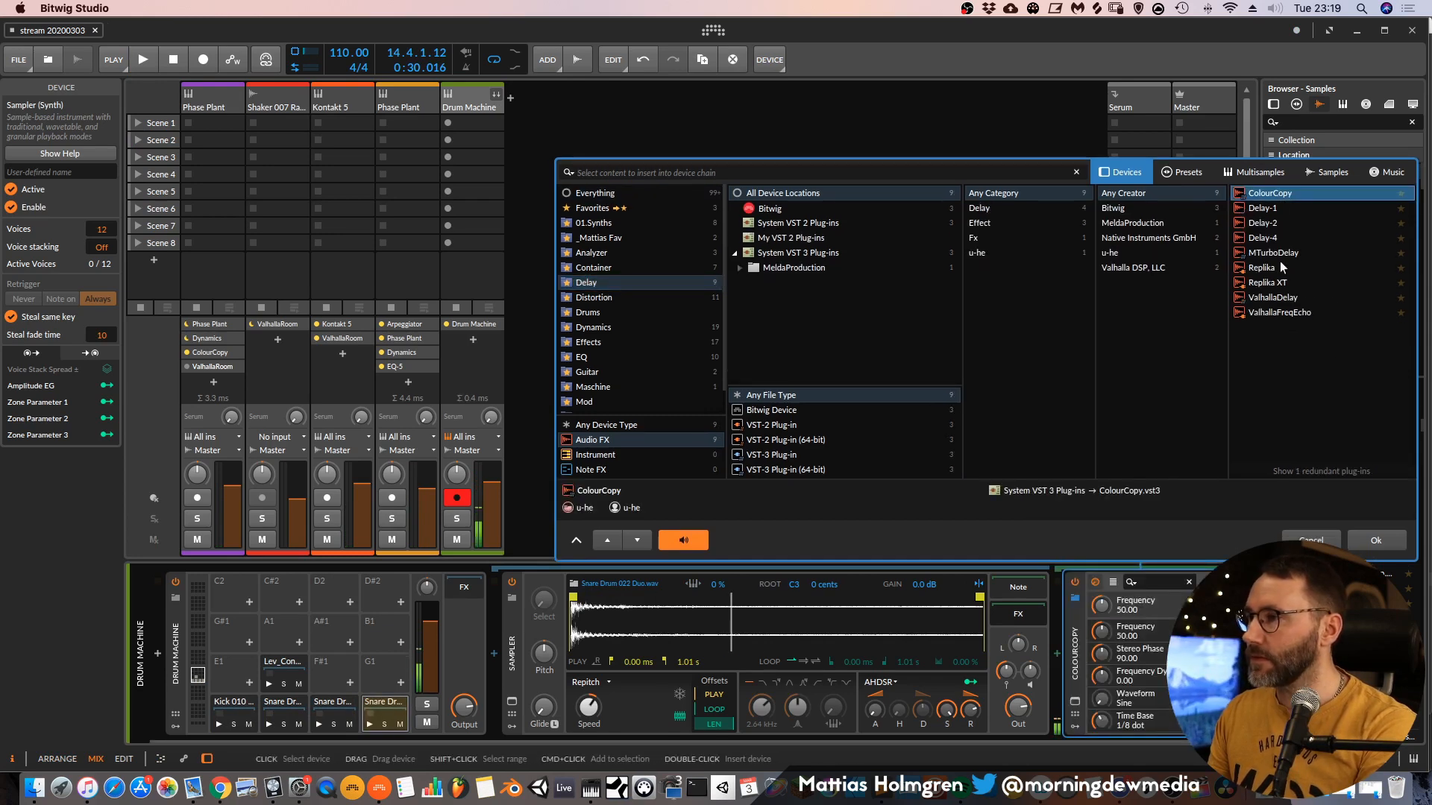
click(1277, 253)
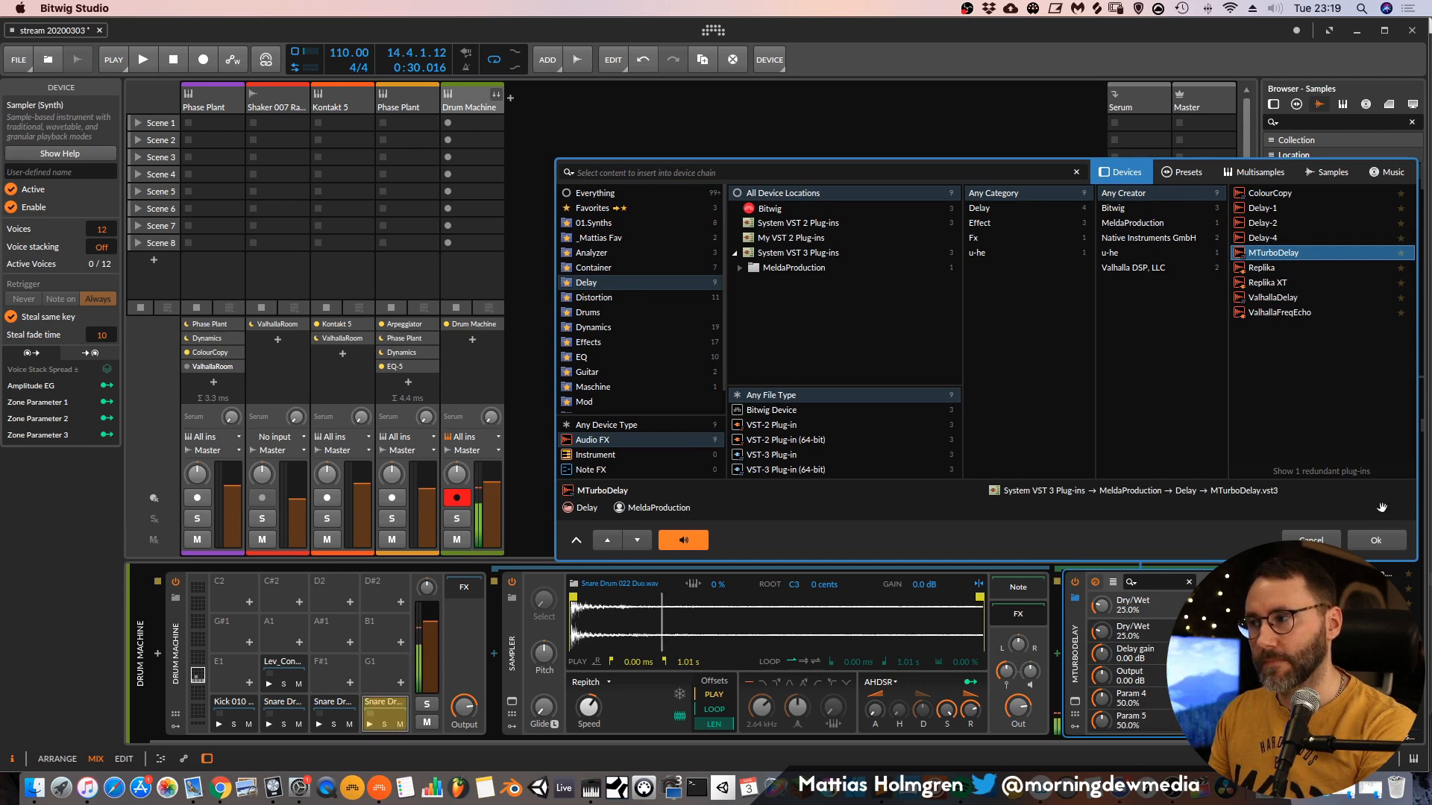
click(1376, 541)
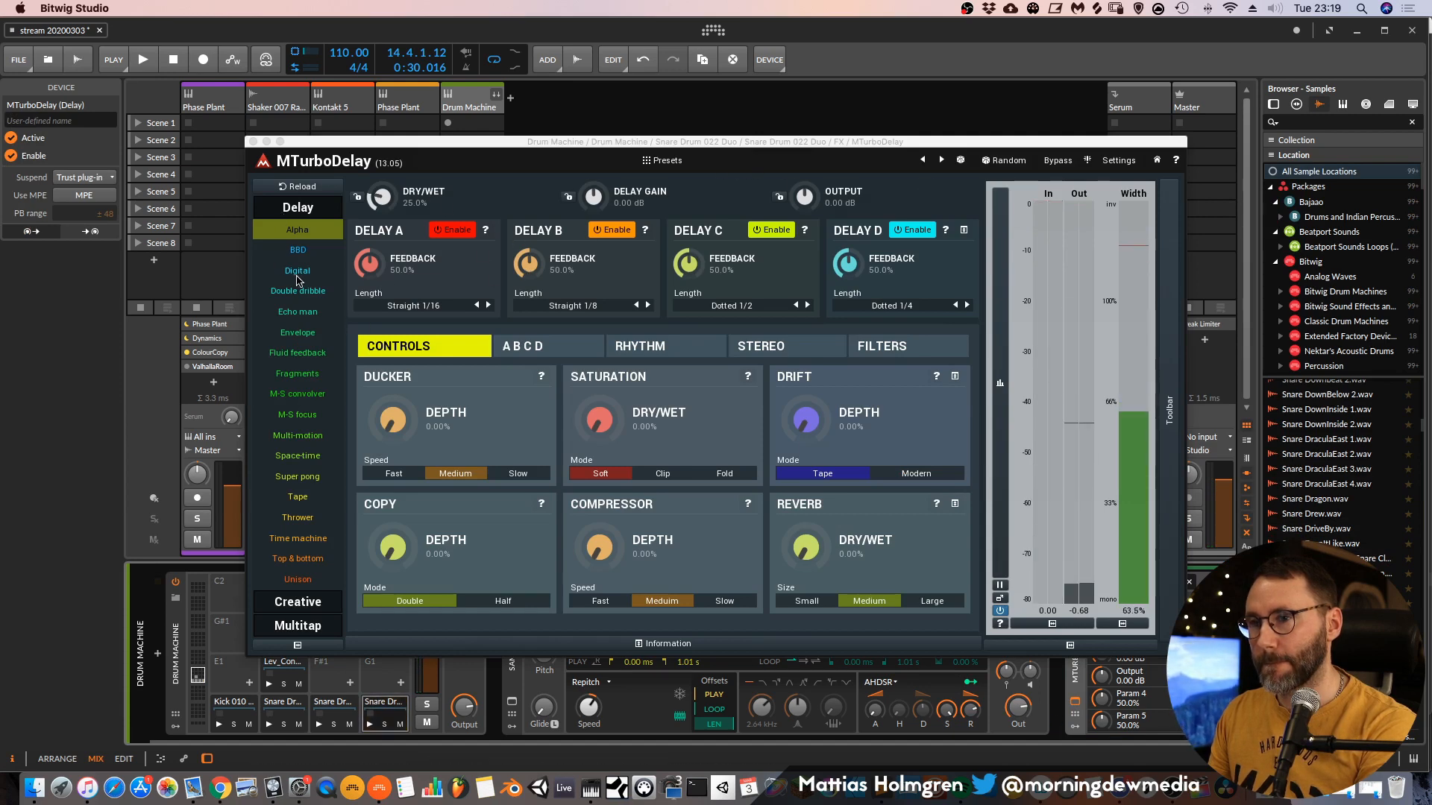
Choose MTurboDelay's BBD delay and set Repeats to about 38.8% and Length to Straight 1/8.
click(297, 249)
drag(384, 274, 403, 349)
click(503, 326)
click(503, 326)
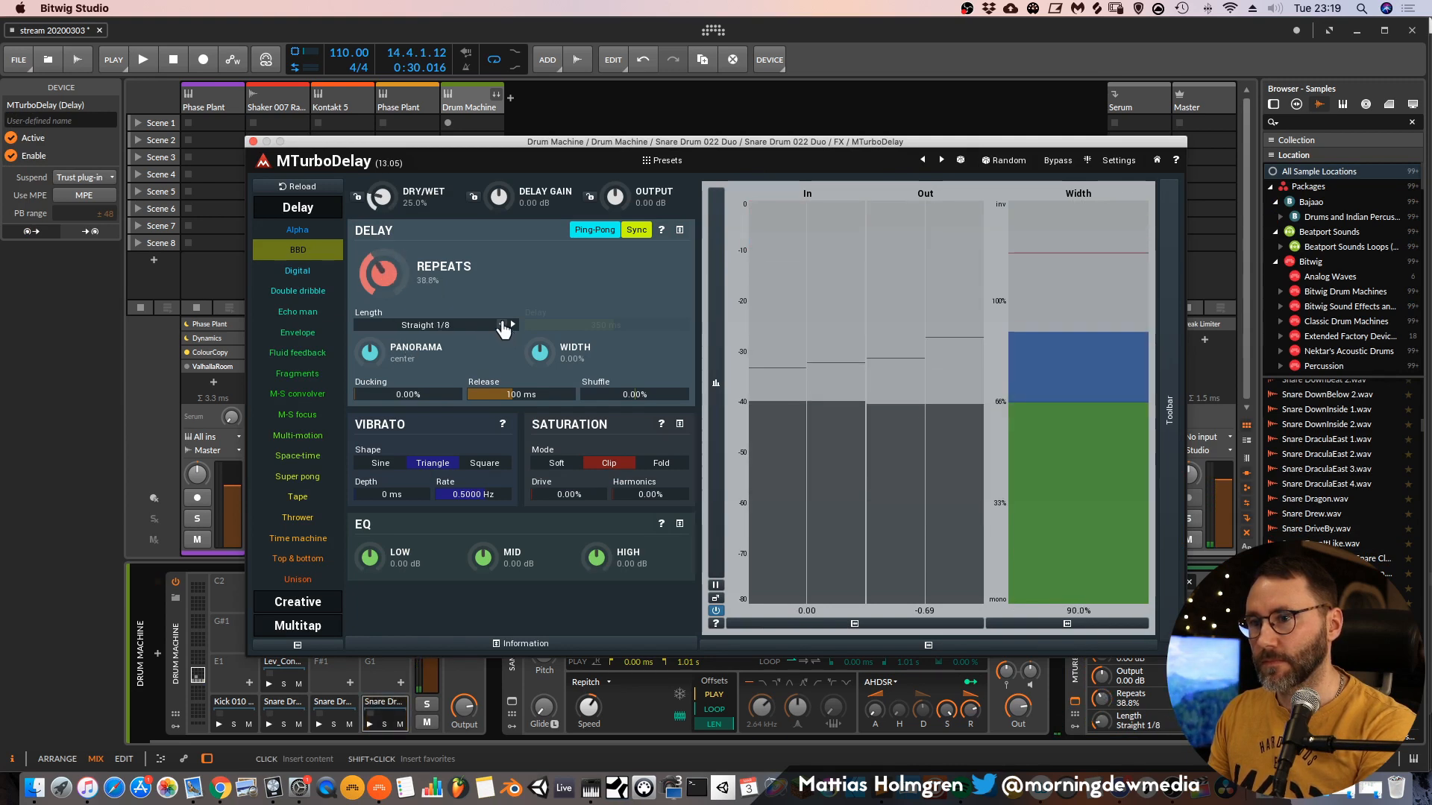
click(501, 326)
click(513, 325)
Pan the delay 78% right and set its Width to 0%.
drag(370, 352, 374, 286)
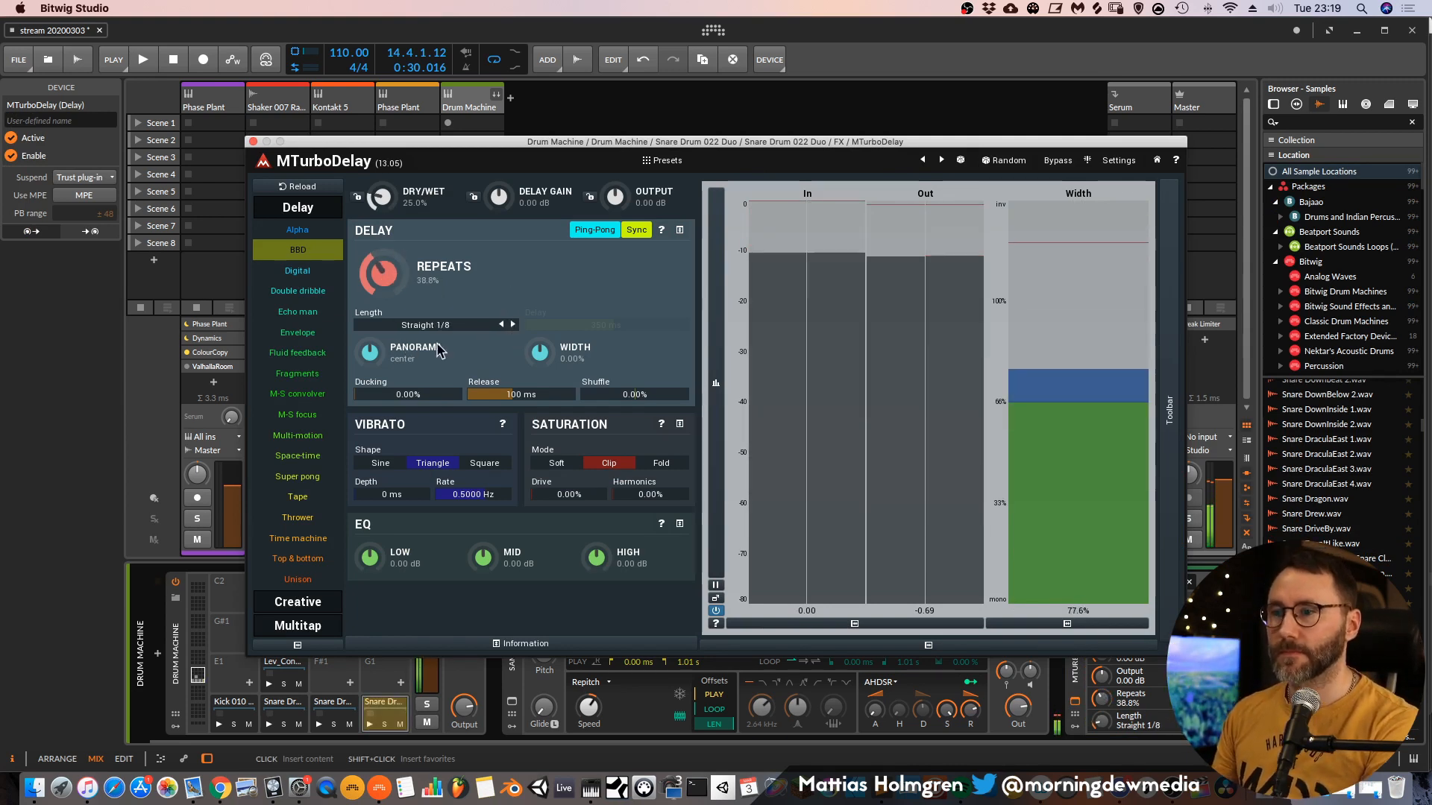
mouse_move(539, 352)
mouse_down()
mouse_move(533, 315)
mouse_move(520, 342)
mouse_move(542, 358)
mouse_up()
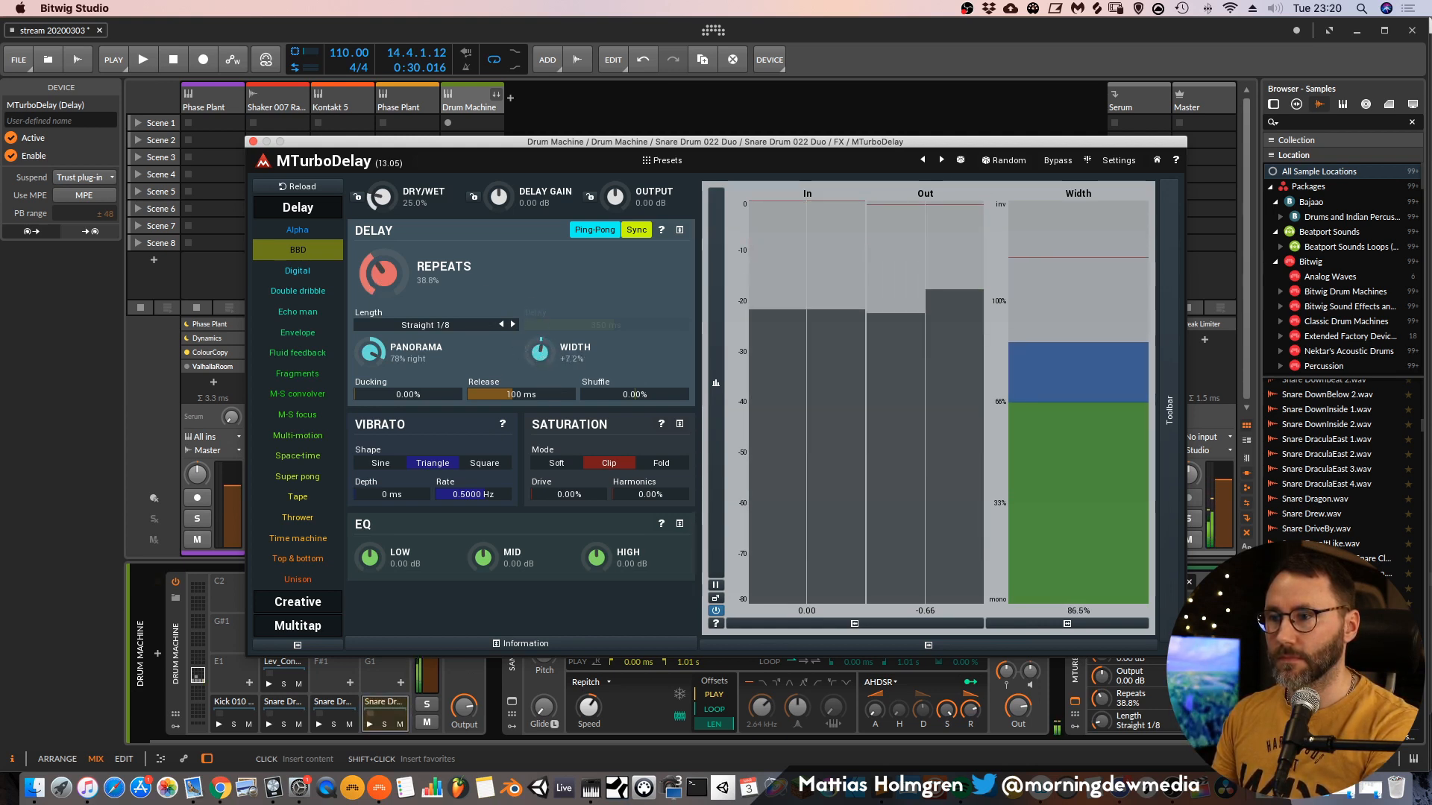
double_click(542, 360)
text(0)
key(Return)
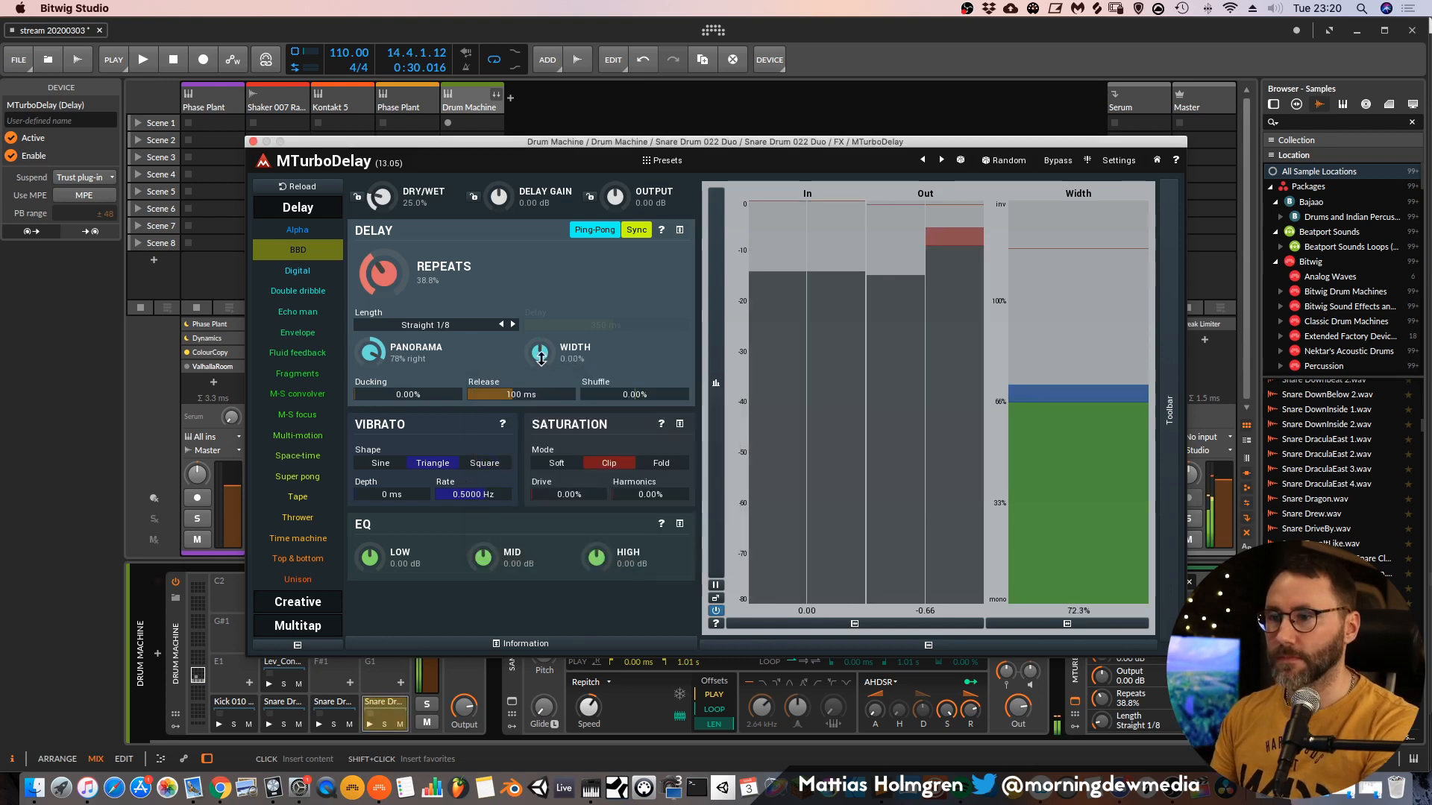
Try the snare delay's Length at Tuplets 1/8 and at Dotted 1/8.
click(481, 326)
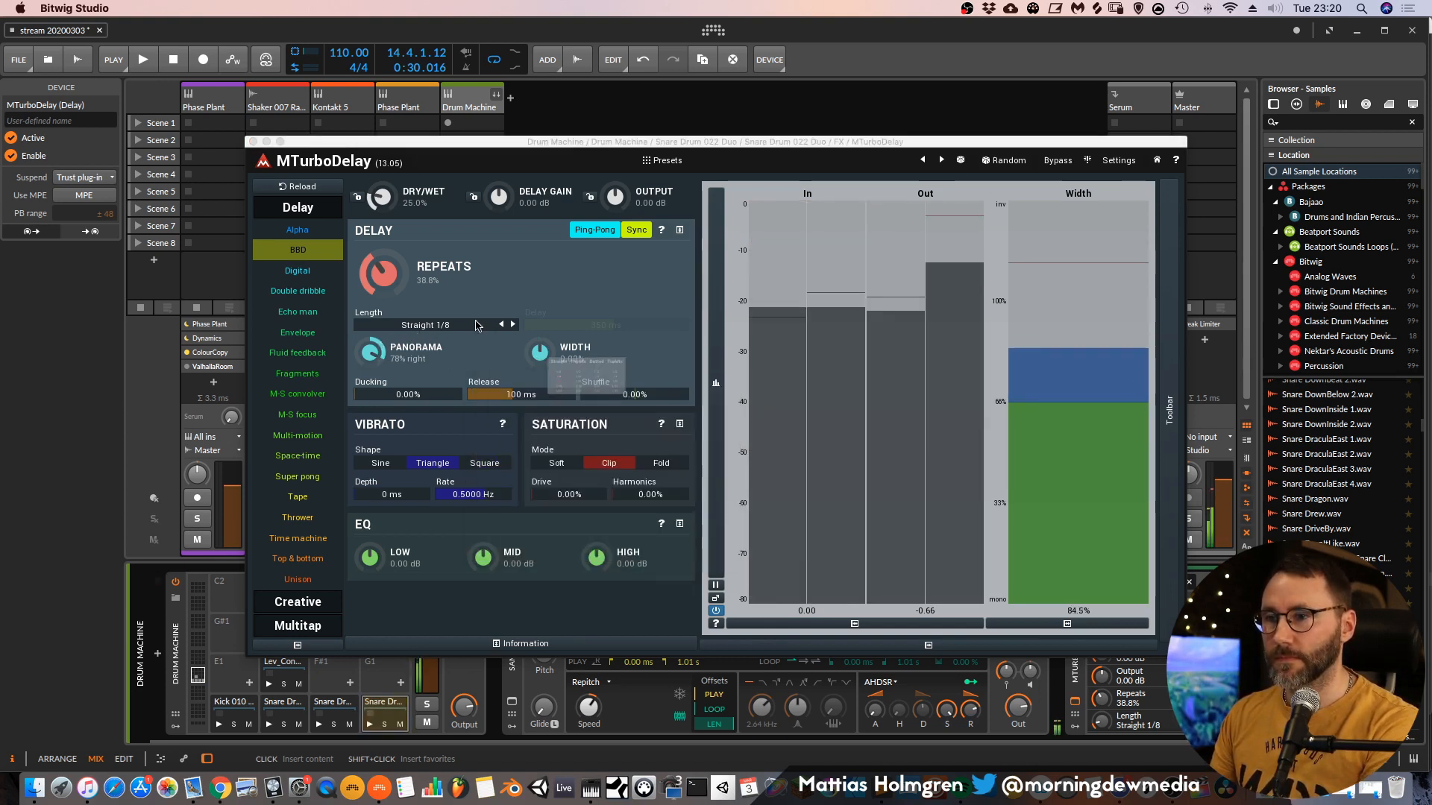
click(664, 391)
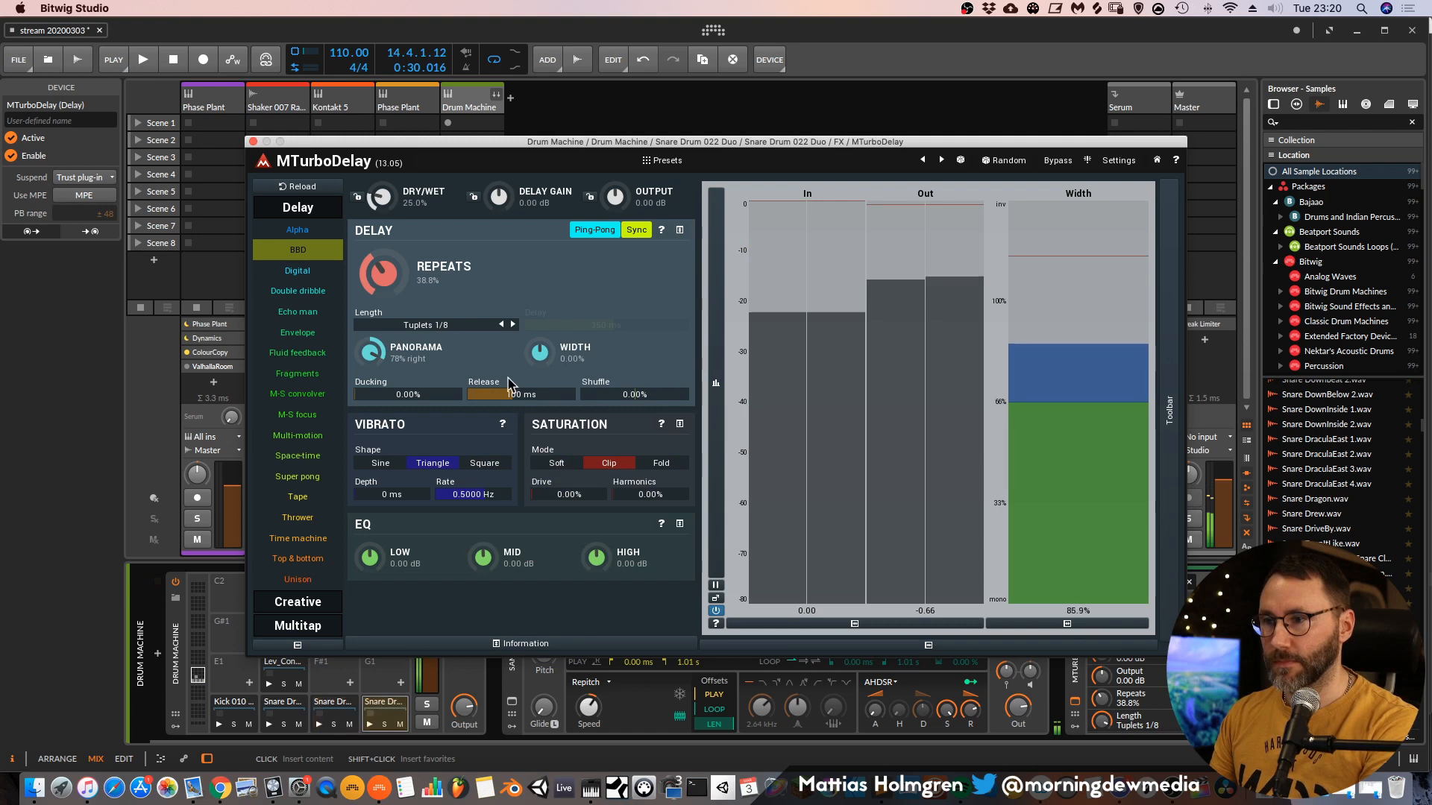
click(501, 326)
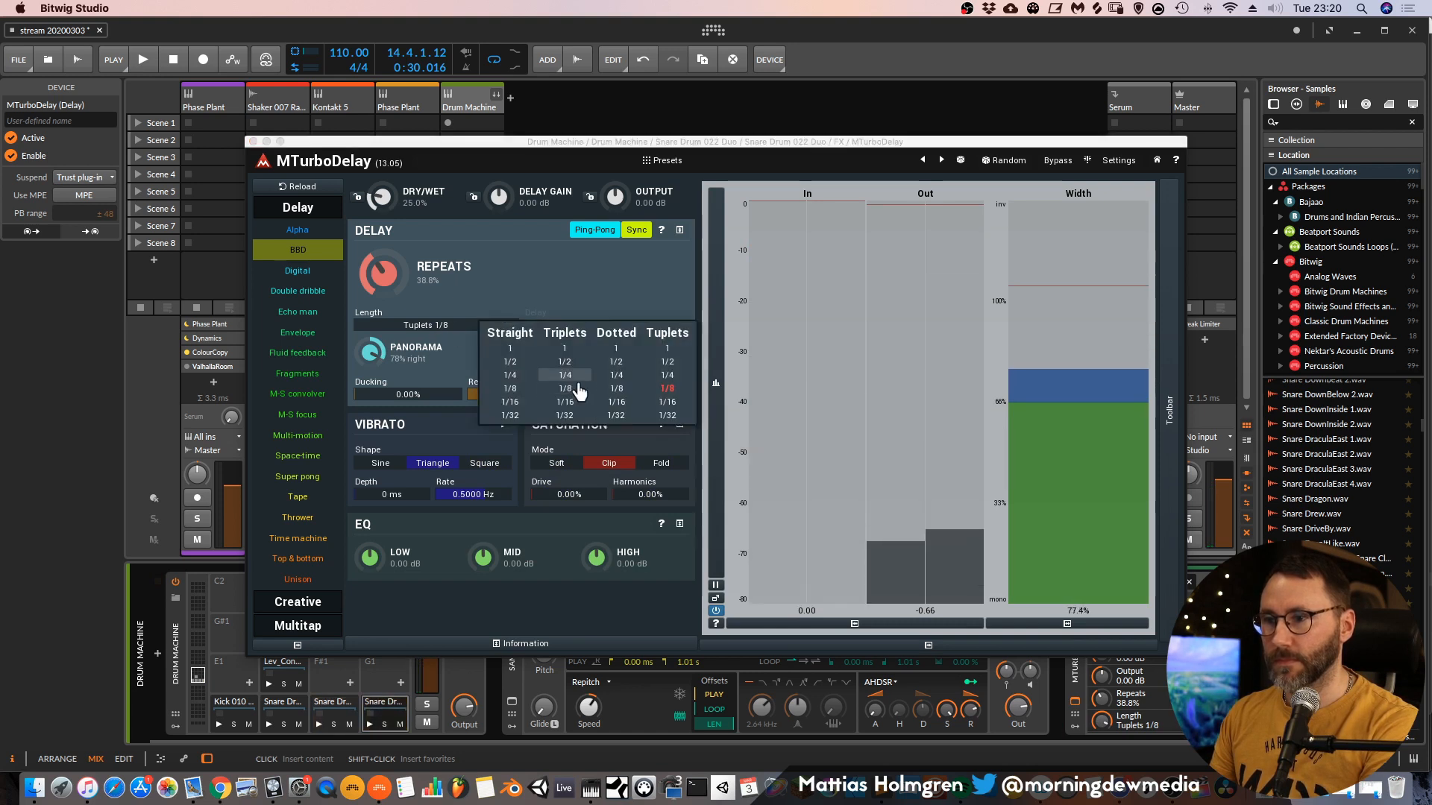
click(618, 393)
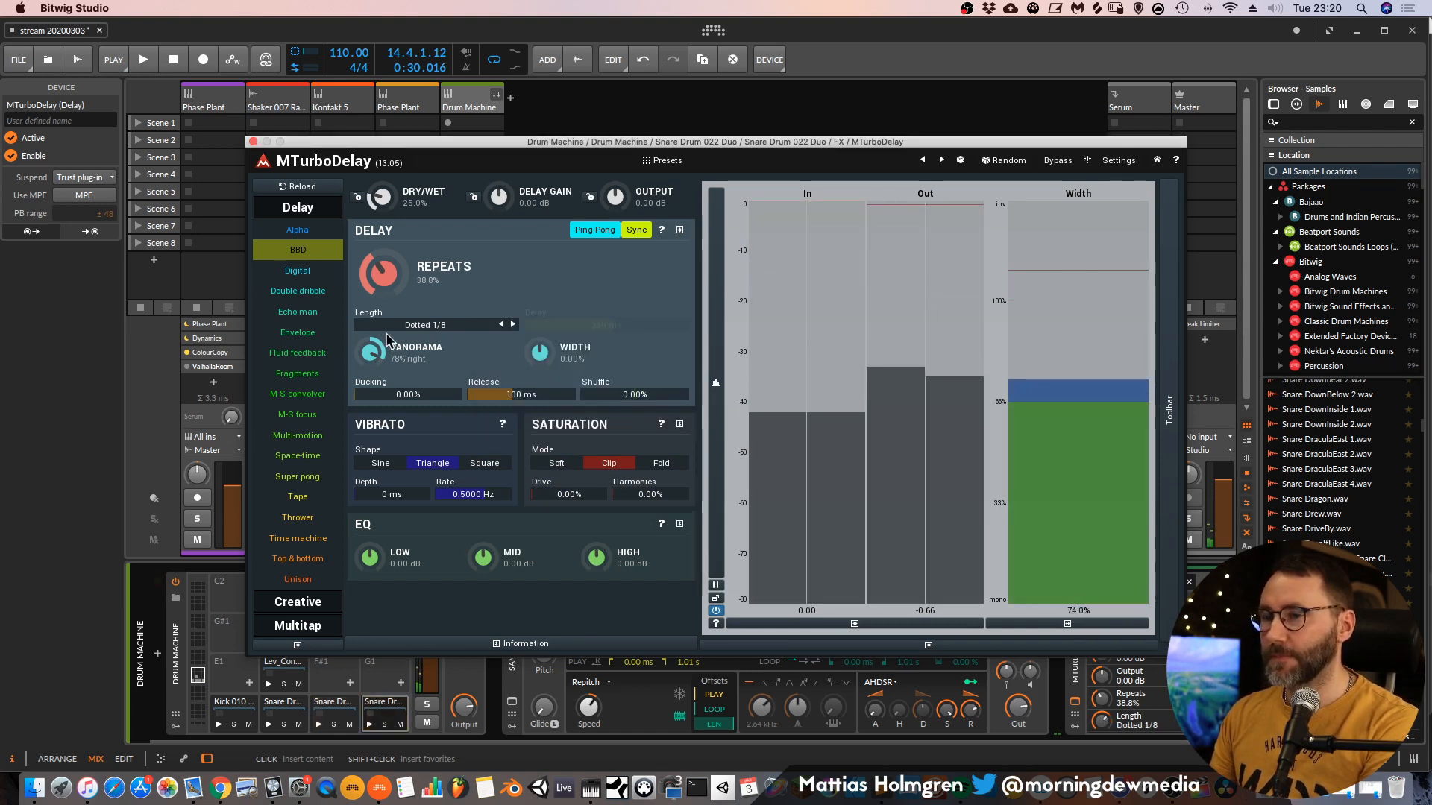
Set MTurboDelay's Repeats to about 58.8% and Dry/Wet to about 16.2% during playback, and close the plug-in window.
drag(384, 276, 390, 223)
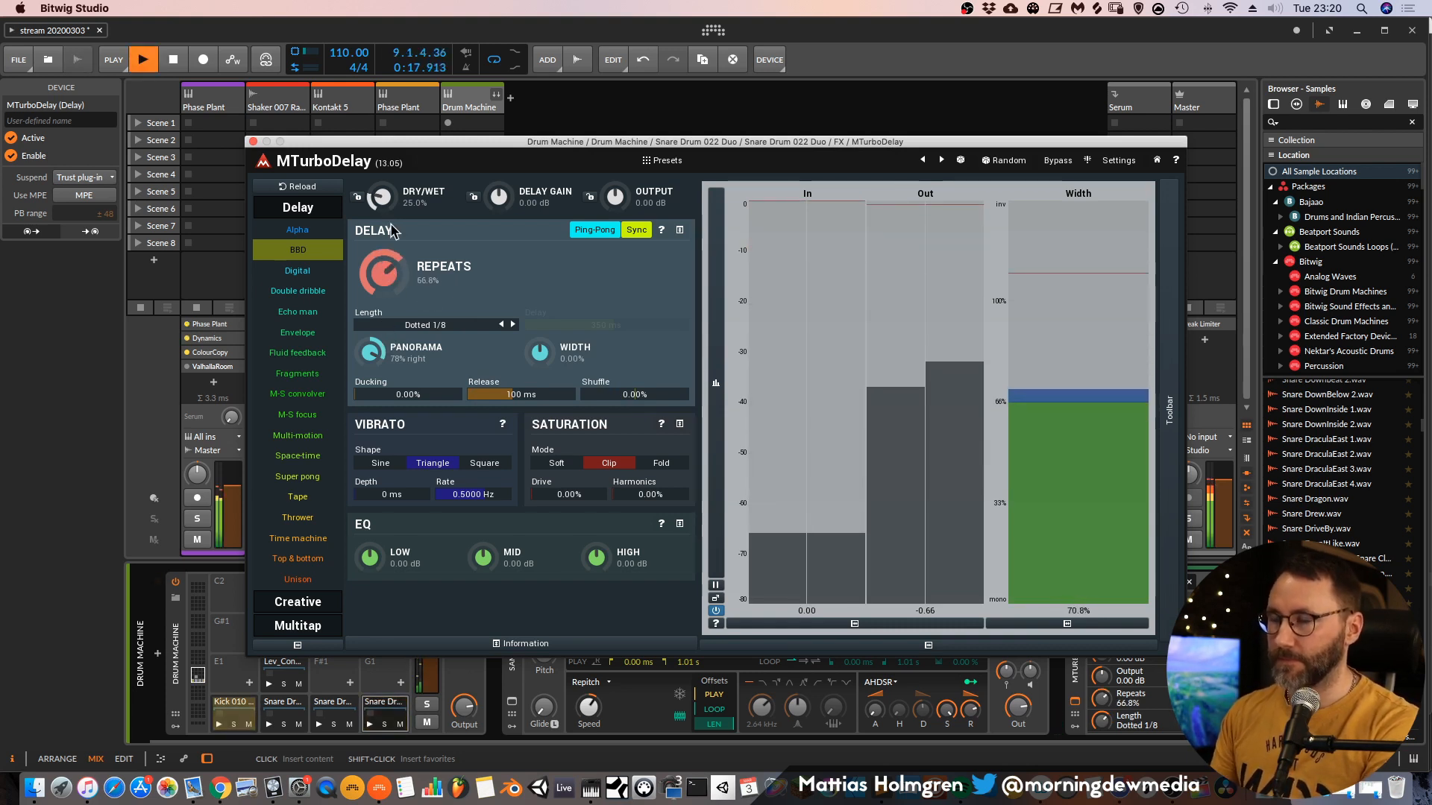
key(space)
mouse_move(384, 271)
mouse_down()
mouse_move(384, 296)
mouse_move(384, 283)
mouse_up()
drag(379, 197, 371, 218)
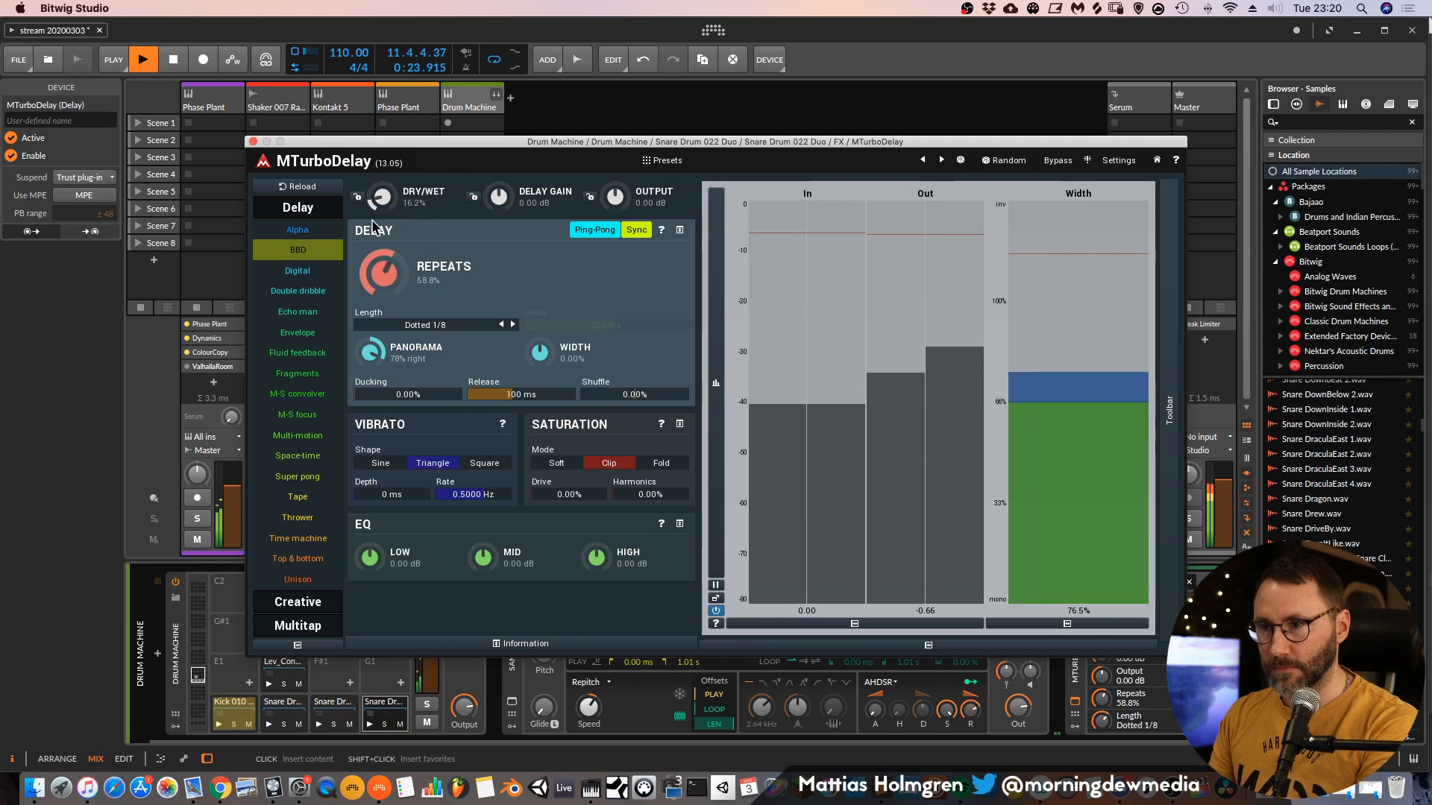
key(space)
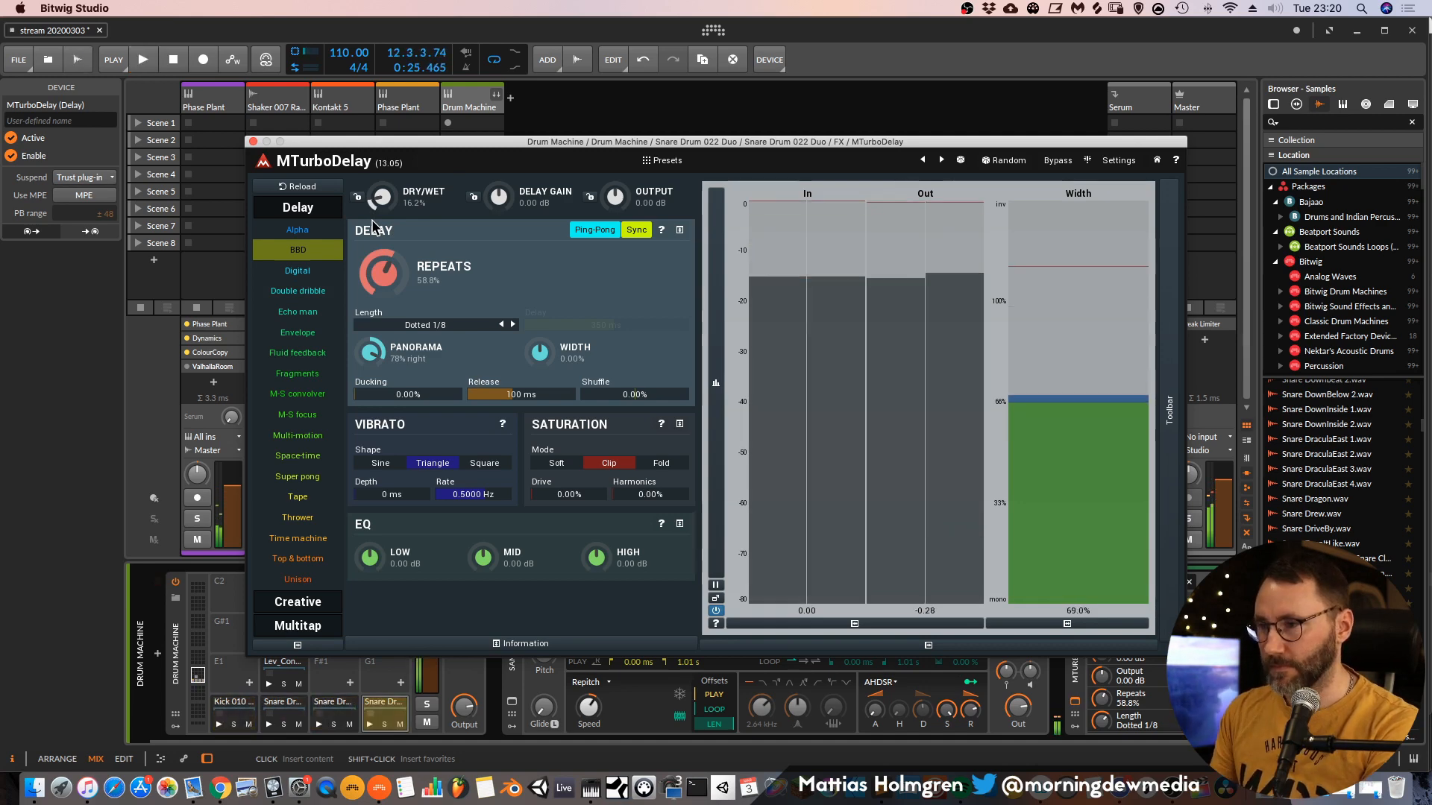
key(Escape)
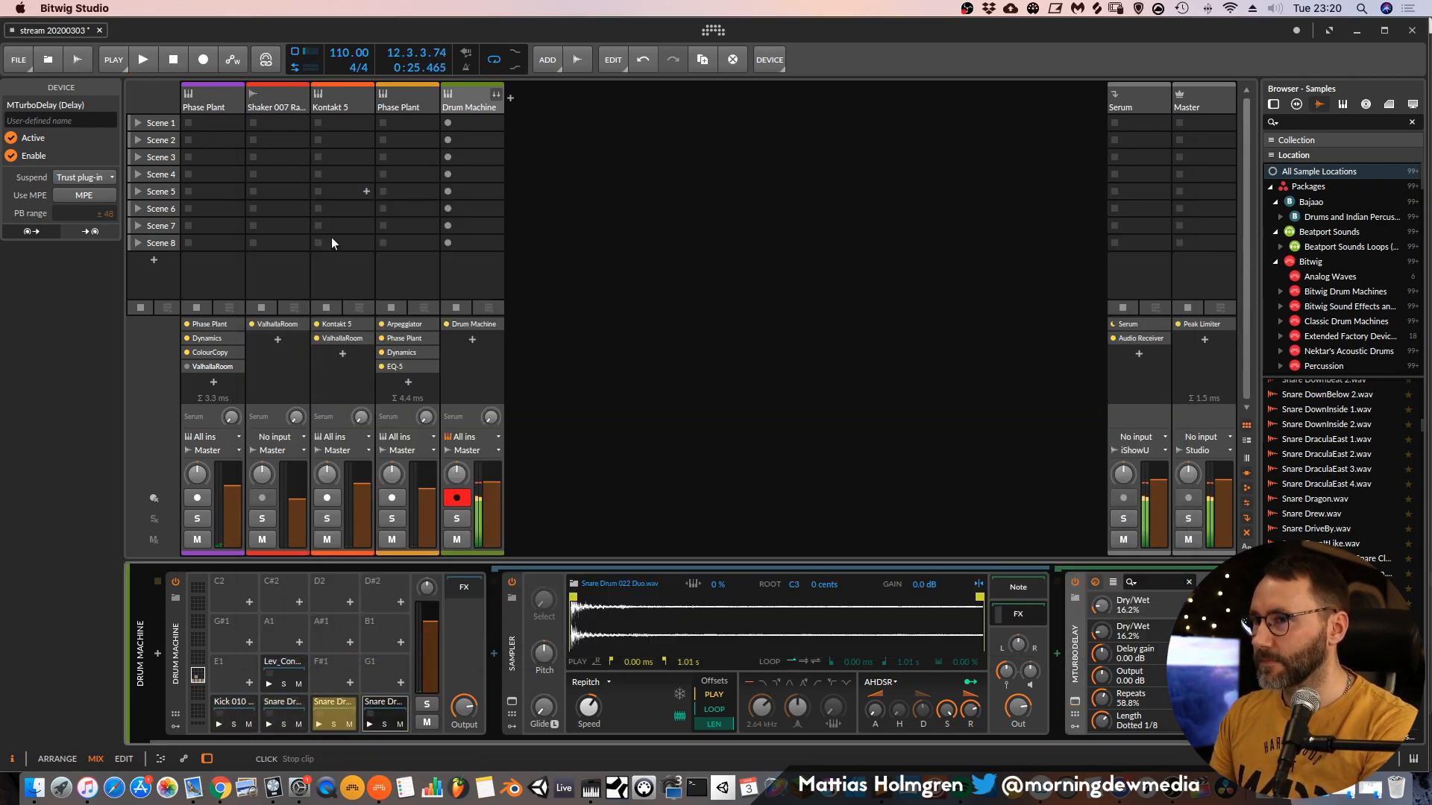
Insert the ValhallaRoom reverb into the FX chain of the D1 snare pad's sampler.
click(345, 717)
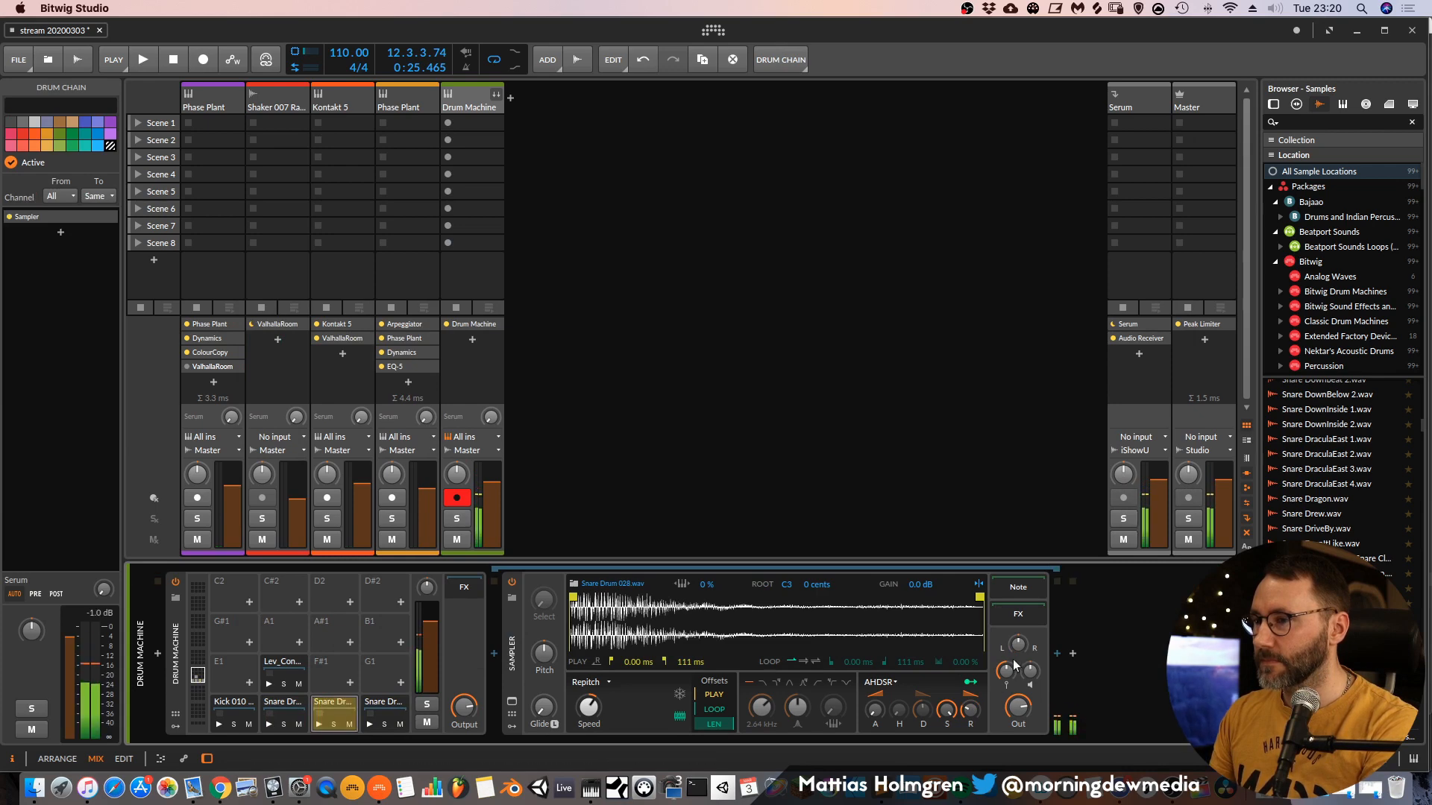
click(1025, 621)
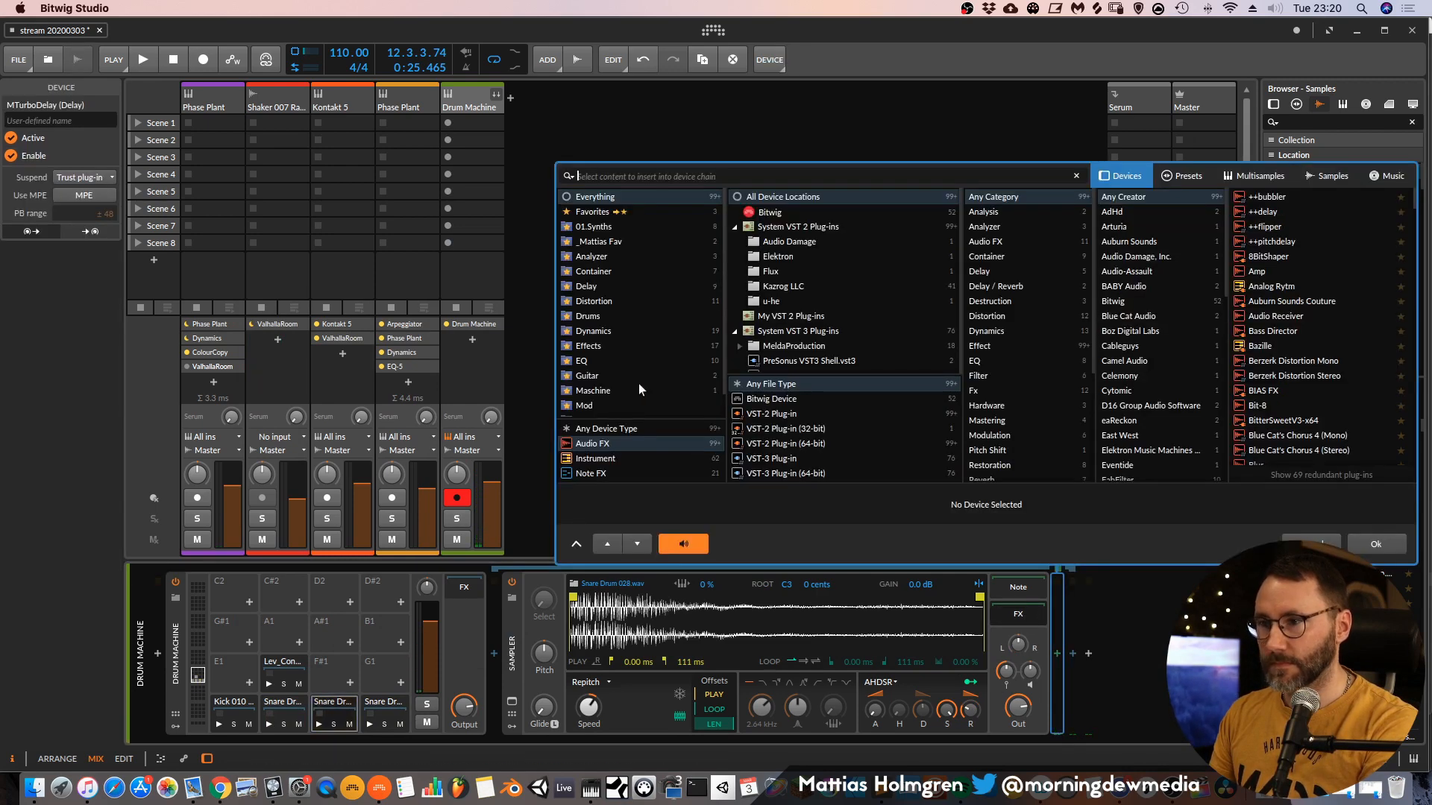
scroll(639, 388, down, 2)
click(621, 395)
double_click(1306, 258)
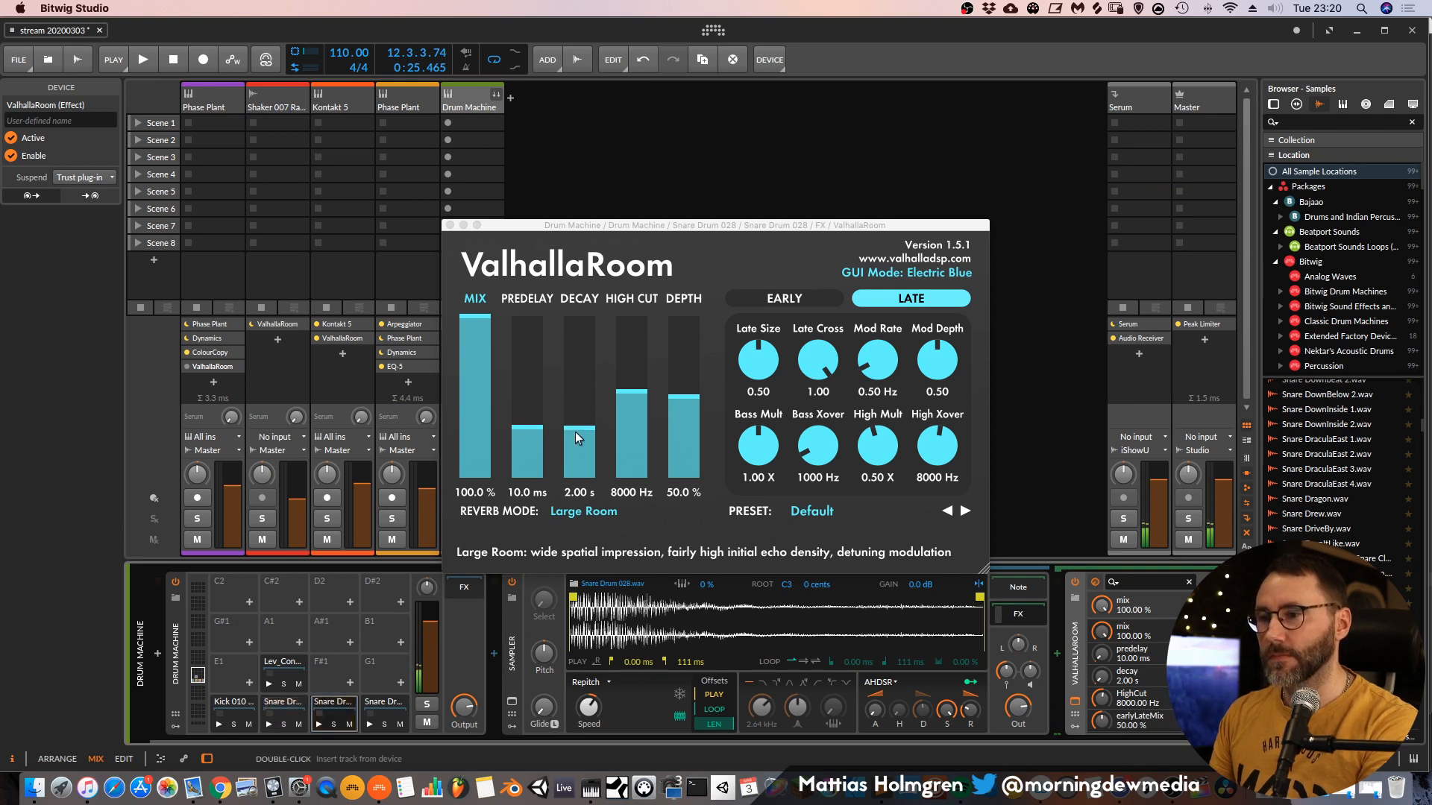
Set ValhallaRoom's decay to 0.43 s, mix to 29.5% and high cut to 7040 Hz, and close it with playback running.
drag(575, 432, 574, 449)
click(486, 423)
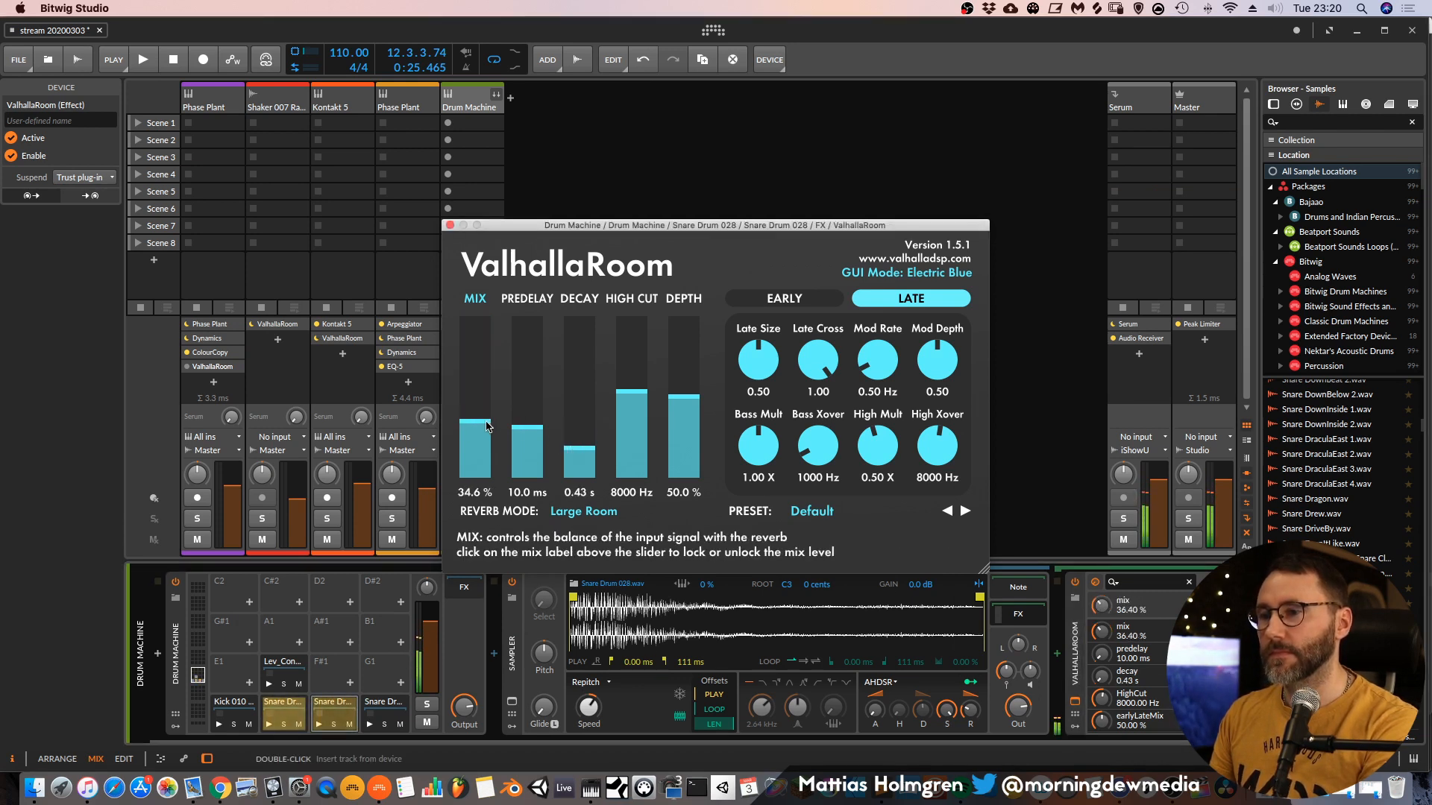
mouse_move(485, 451)
mouse_down()
mouse_move(485, 411)
mouse_move(484, 429)
mouse_up()
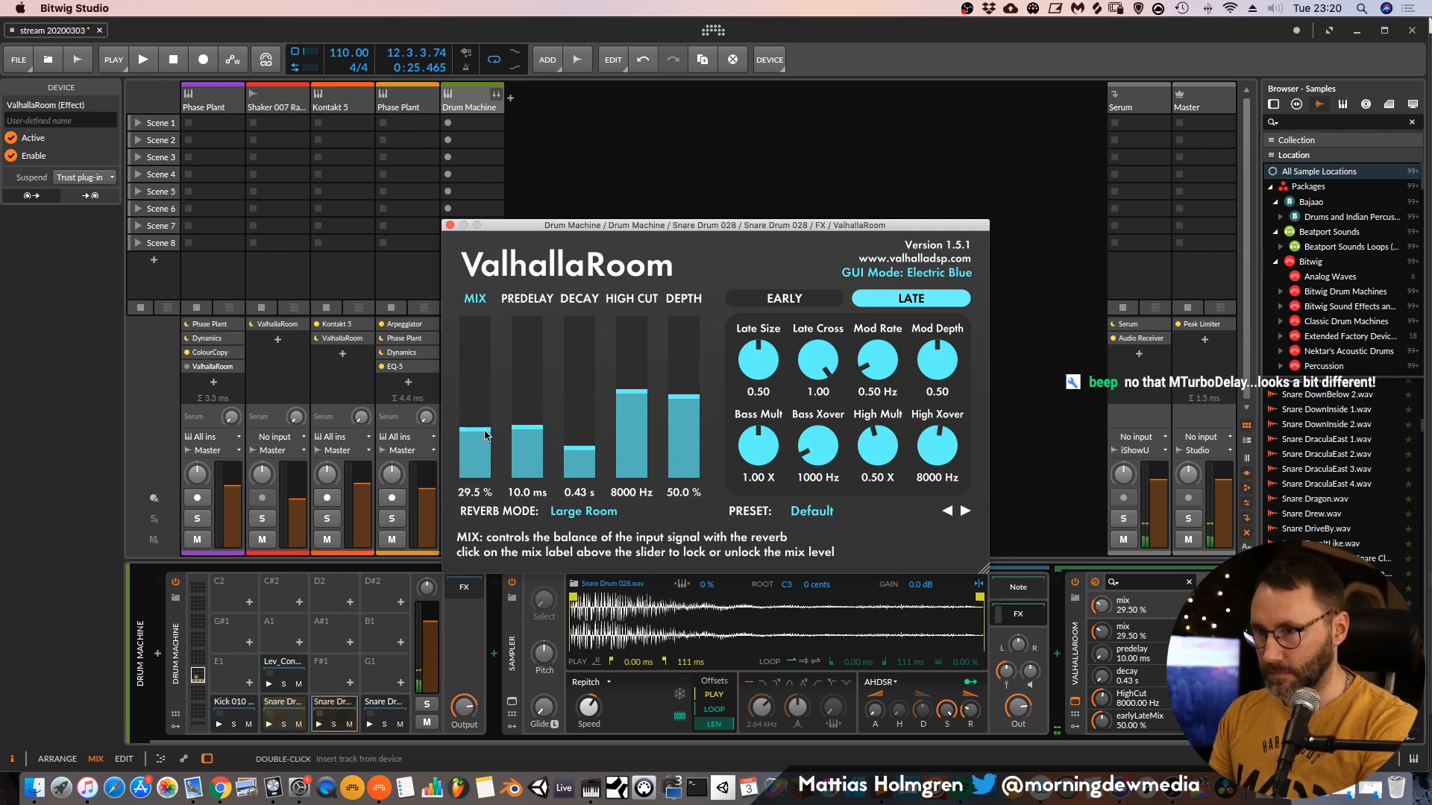
click(631, 414)
key(space)
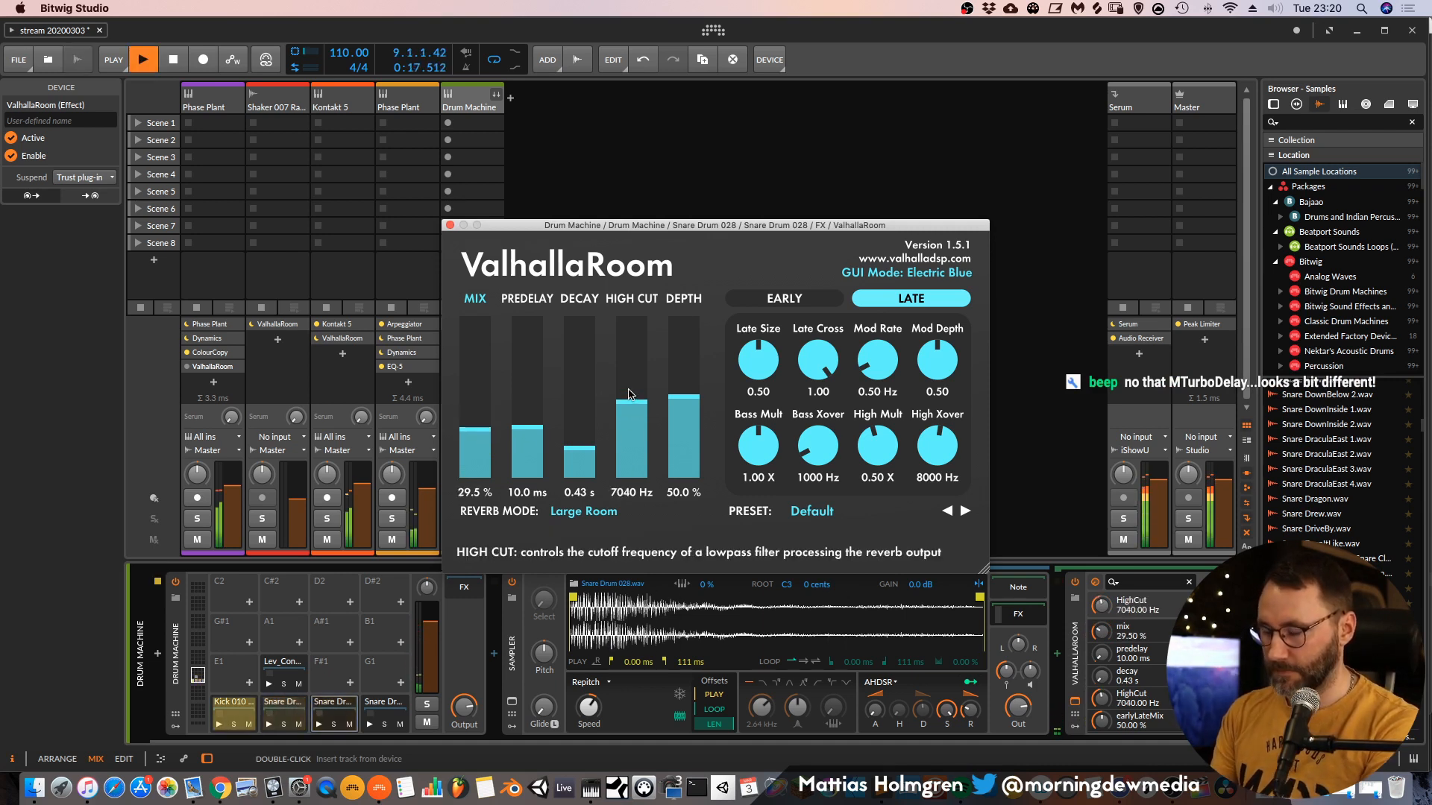
click(449, 225)
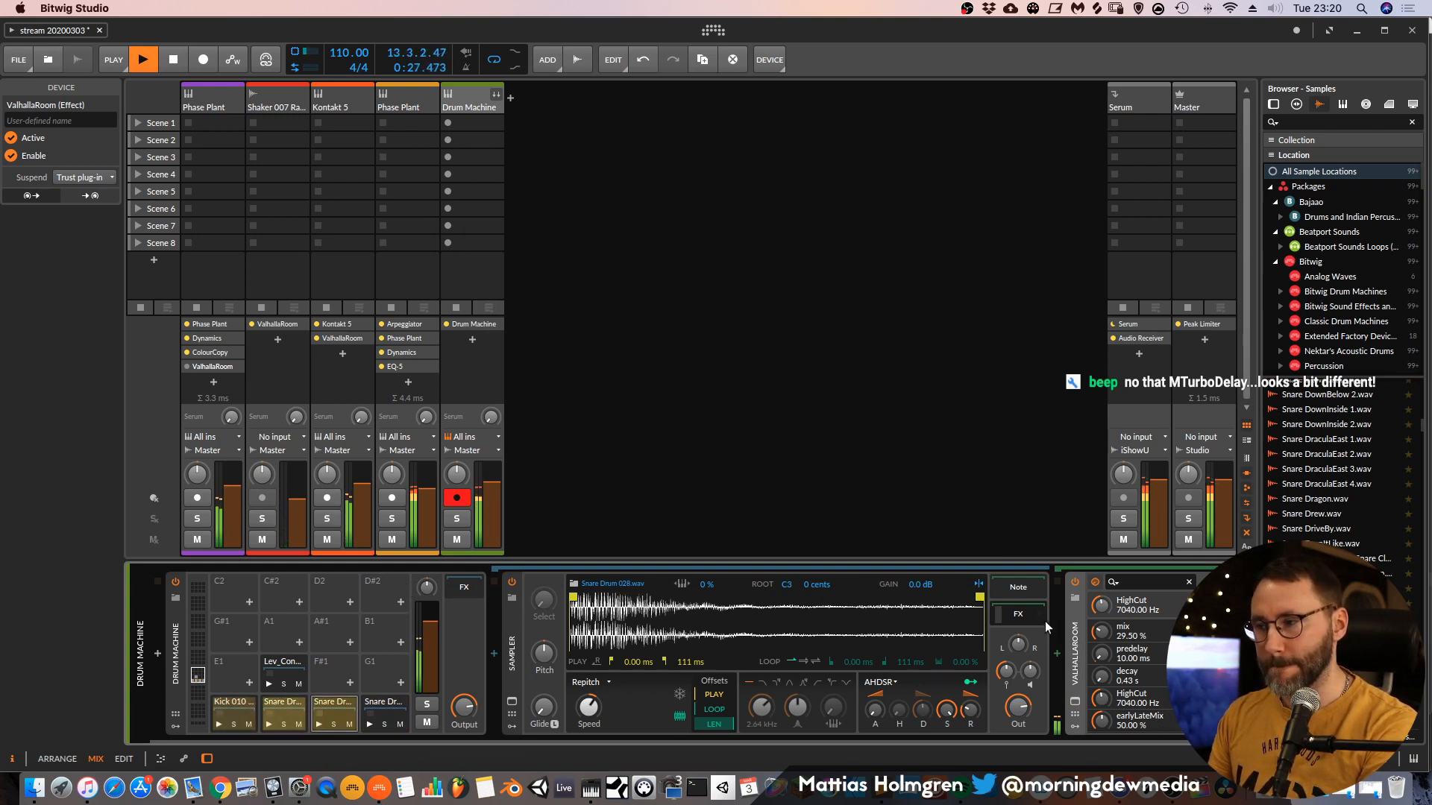
Collapse the snare's FX chain, select the kick pad, and save the project in the arrangement view.
click(1017, 612)
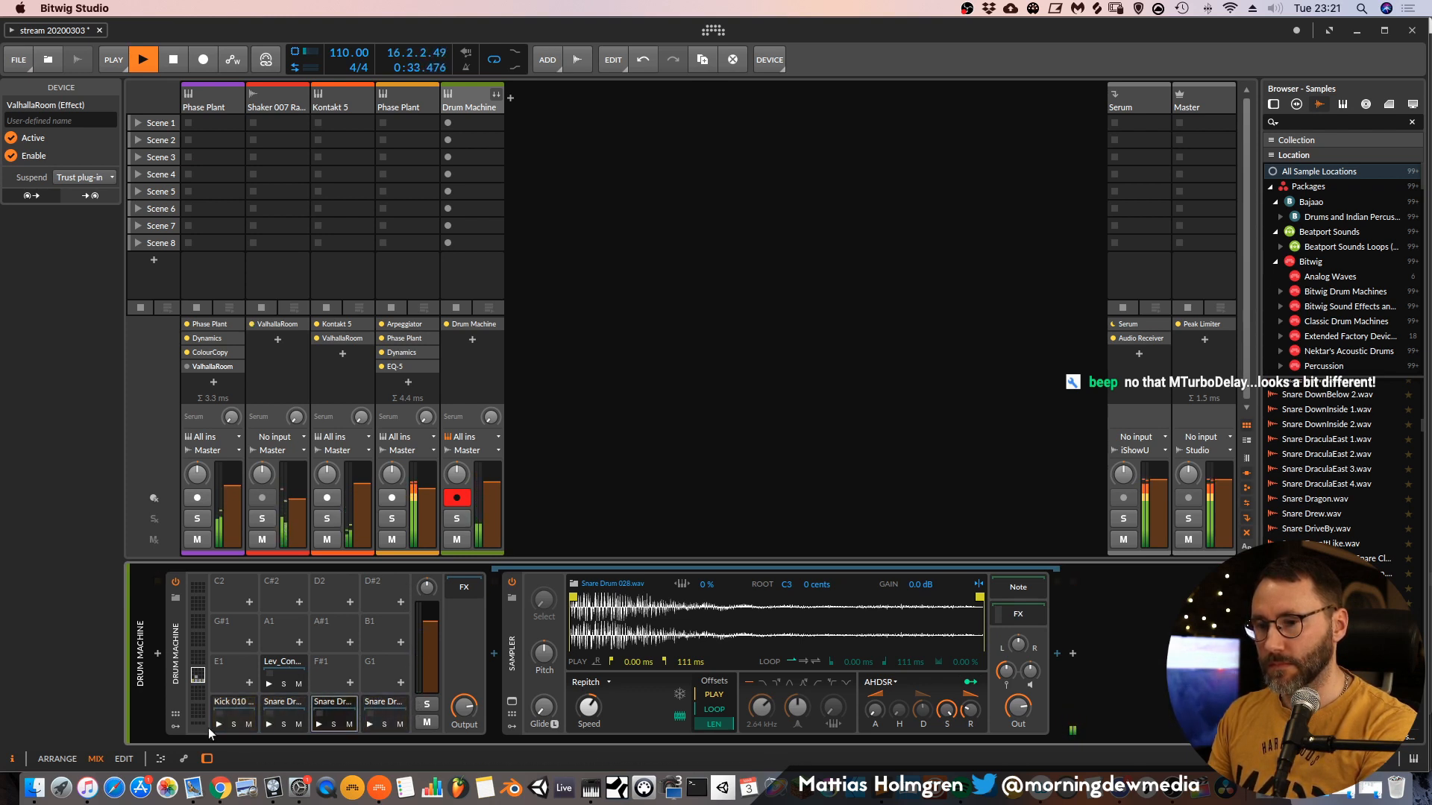
click(234, 702)
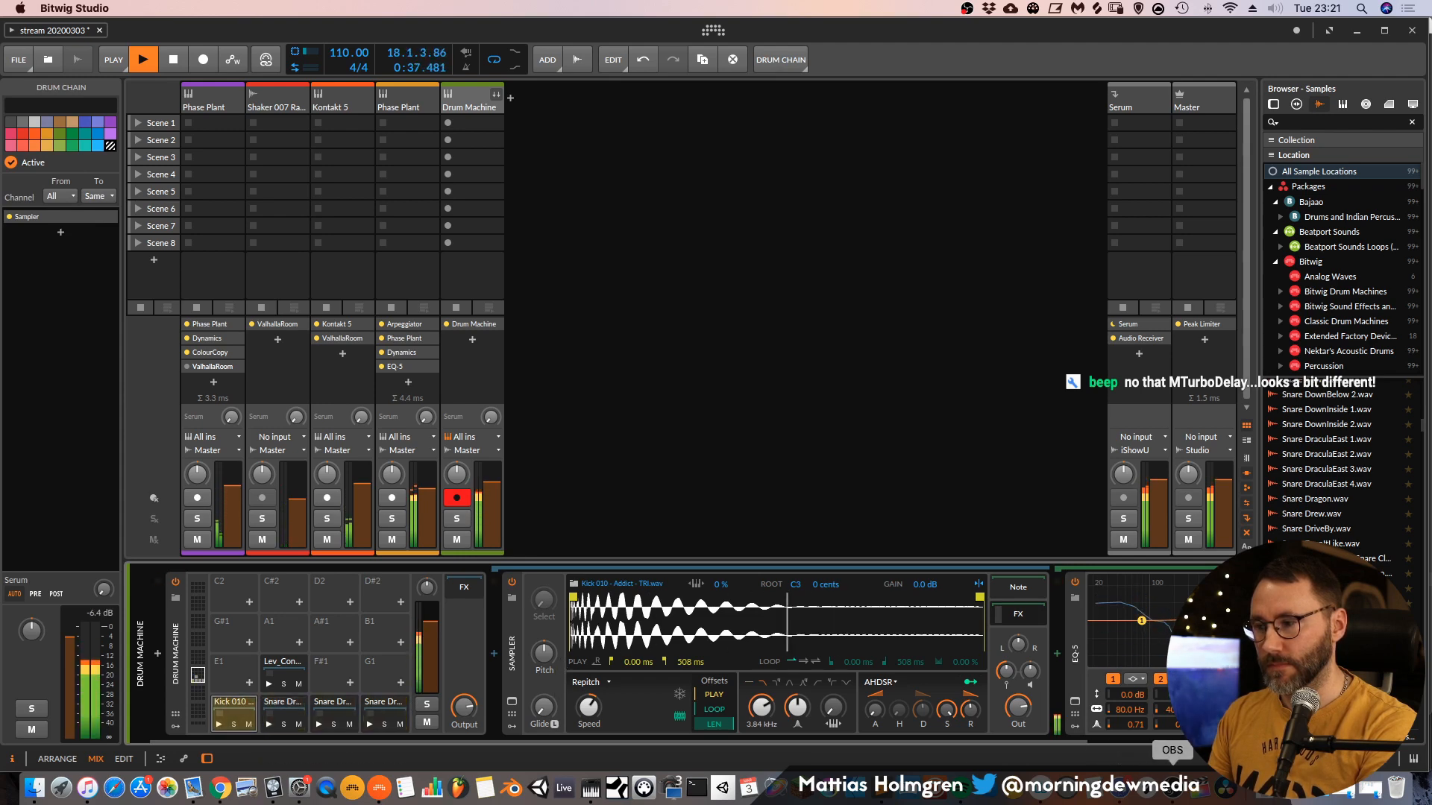
click(1172, 786)
key(super+Tab)
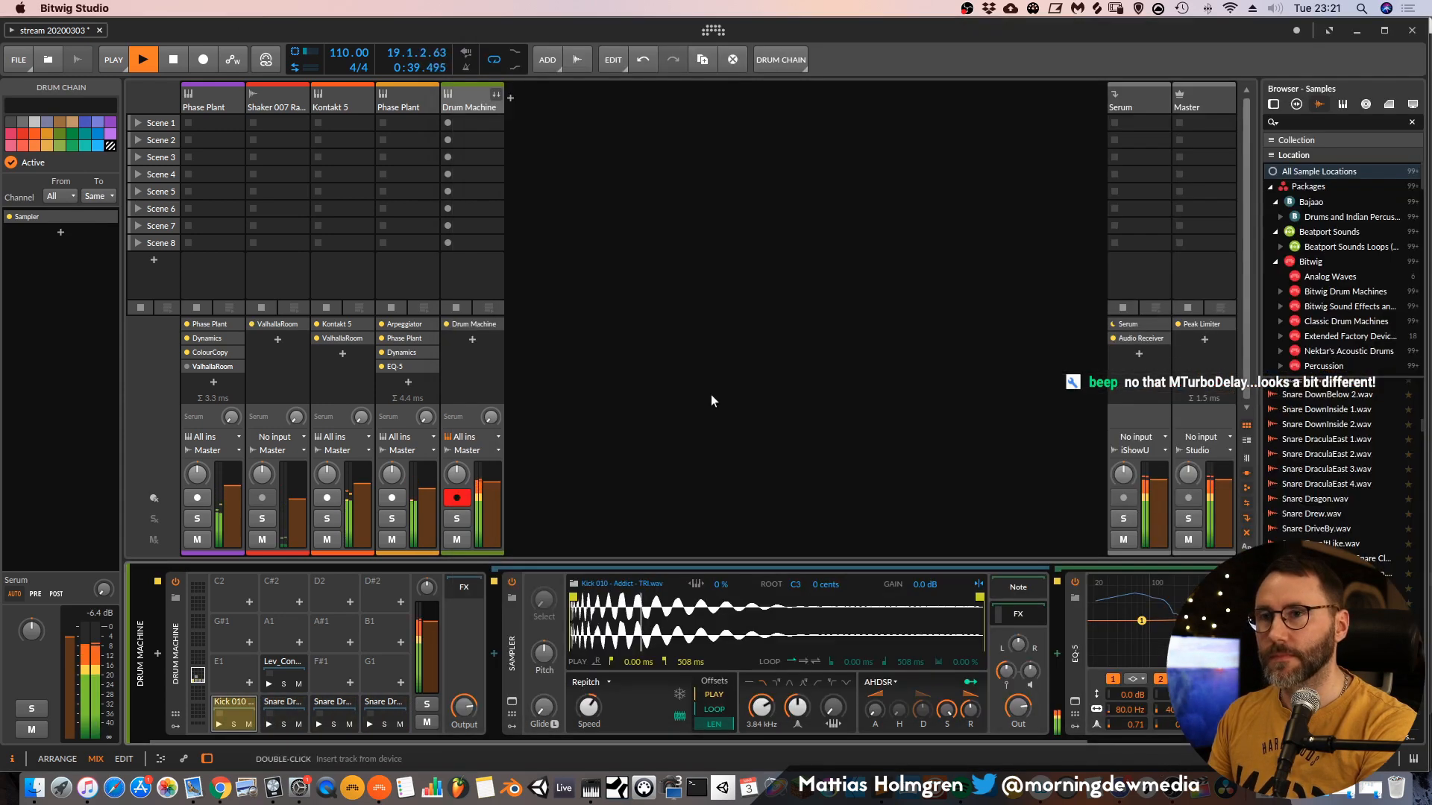
key(Tab)
key(super+s)
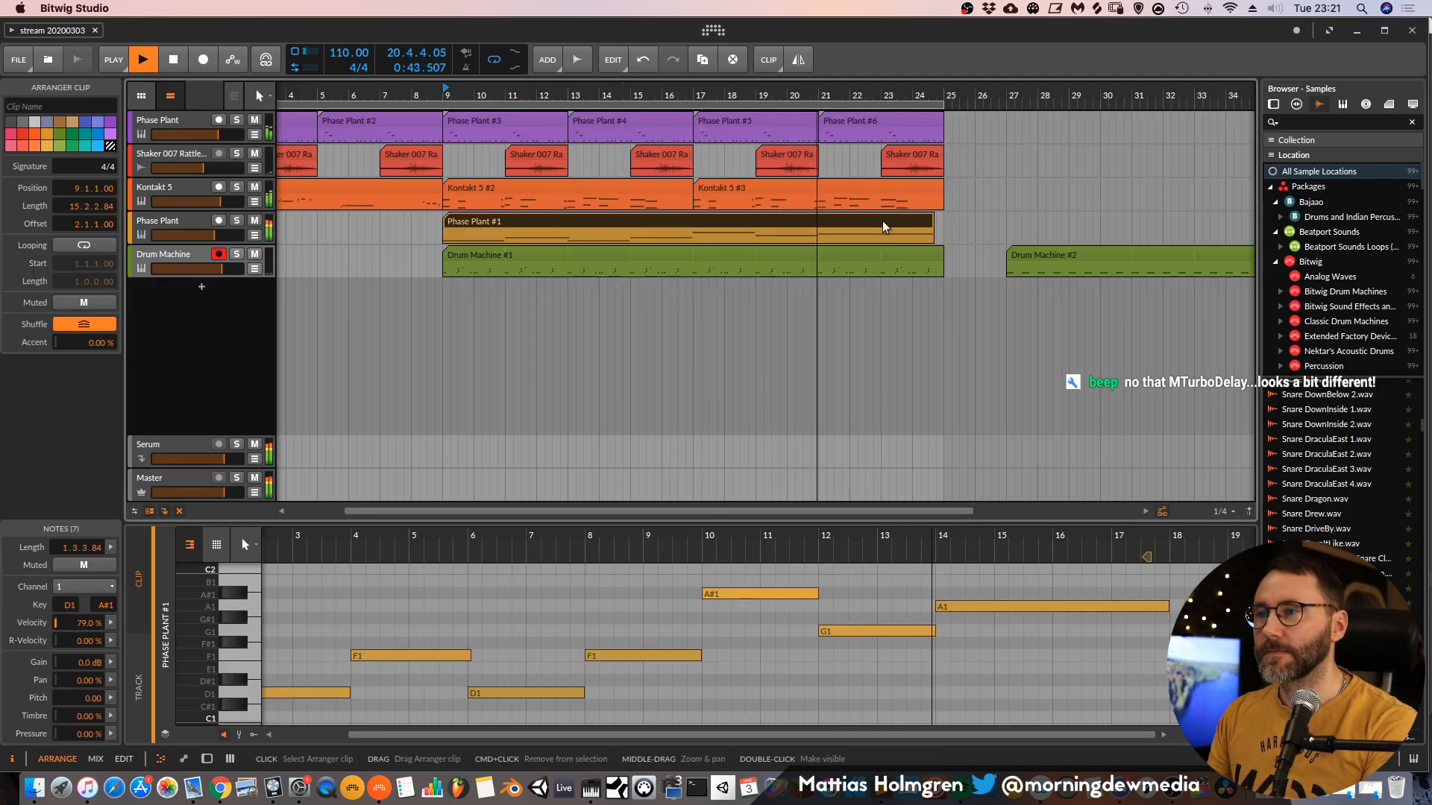
View the notes of the Kontakt 5 #3 clip, clear the selection, stop playback and save the project.
click(702, 197)
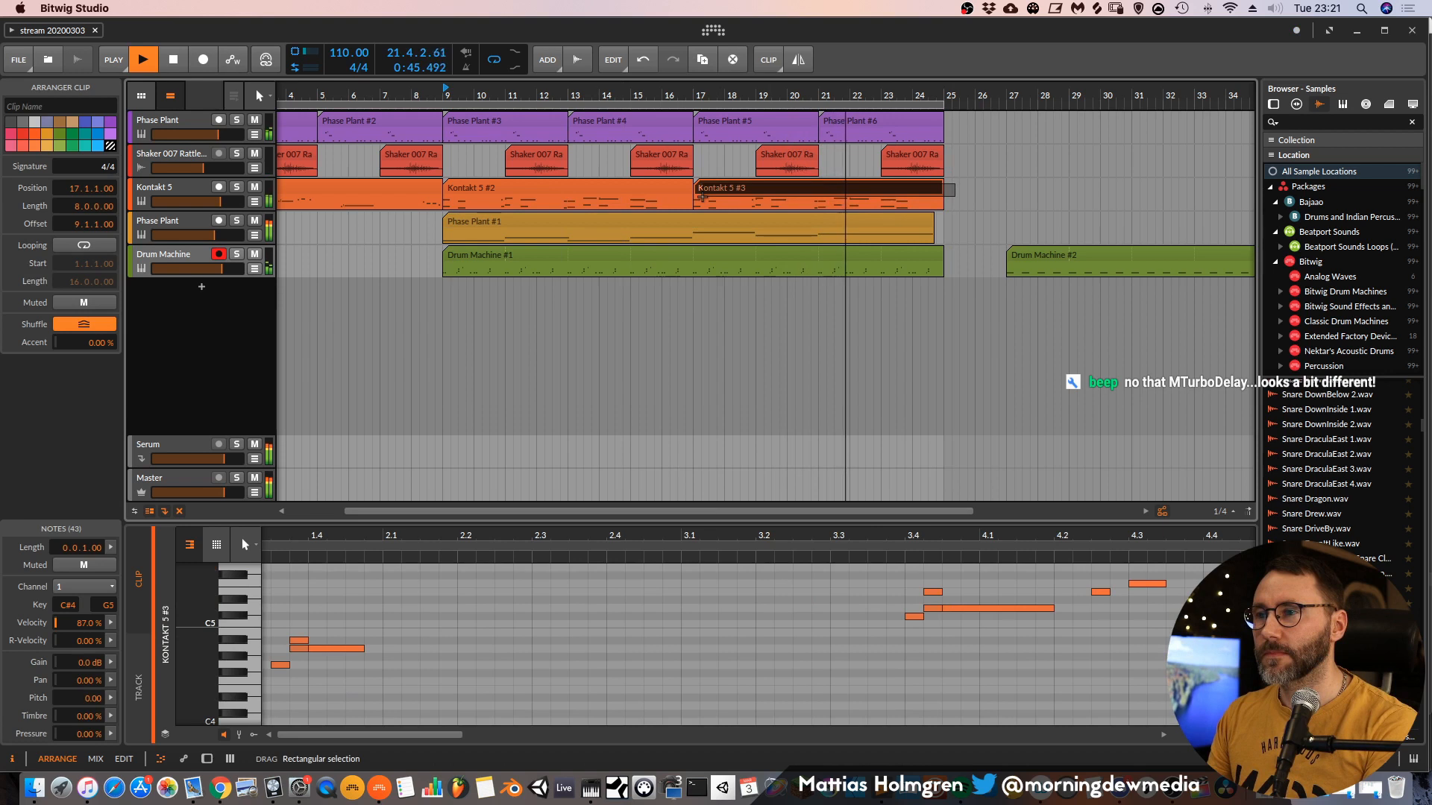
click(962, 186)
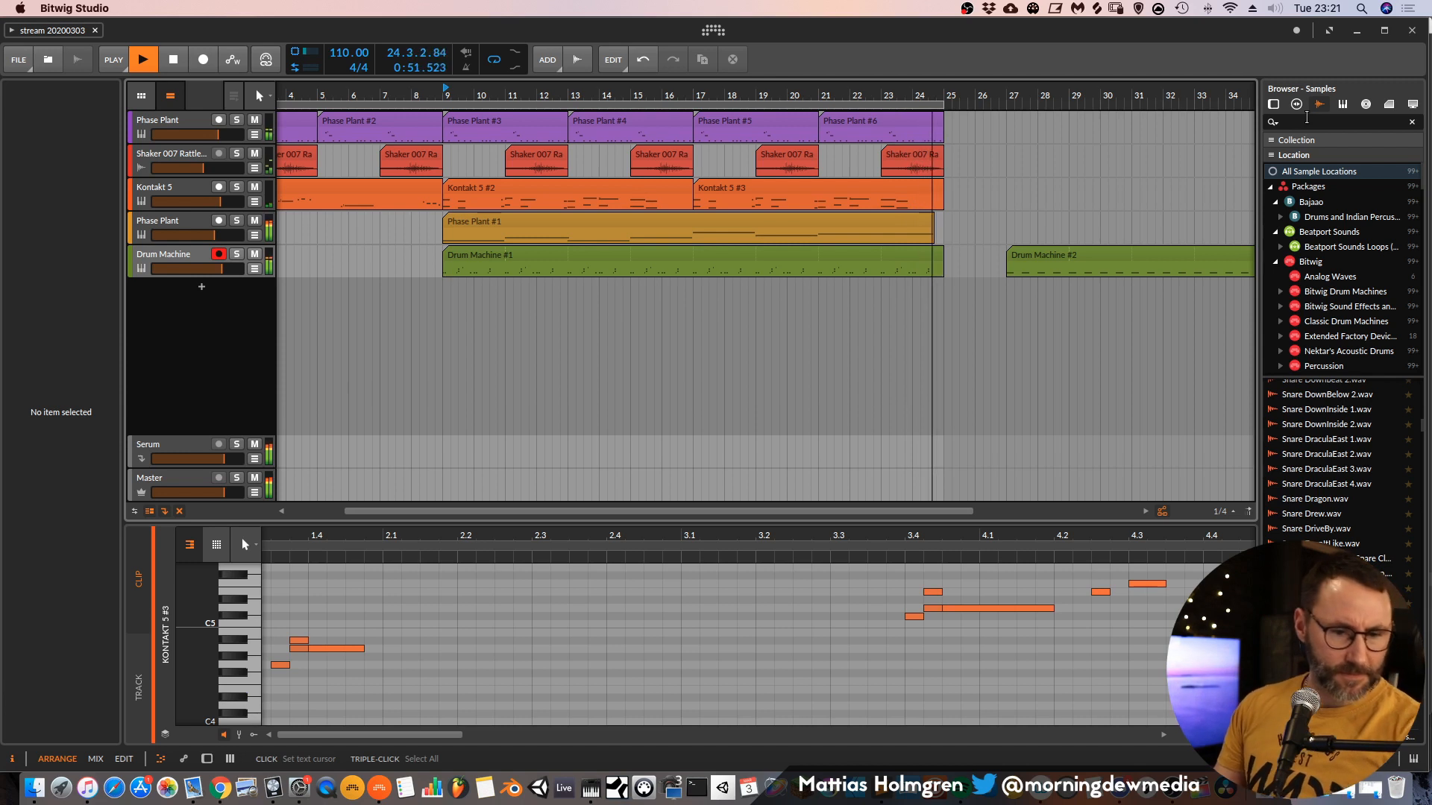
key(space)
key(super+s)
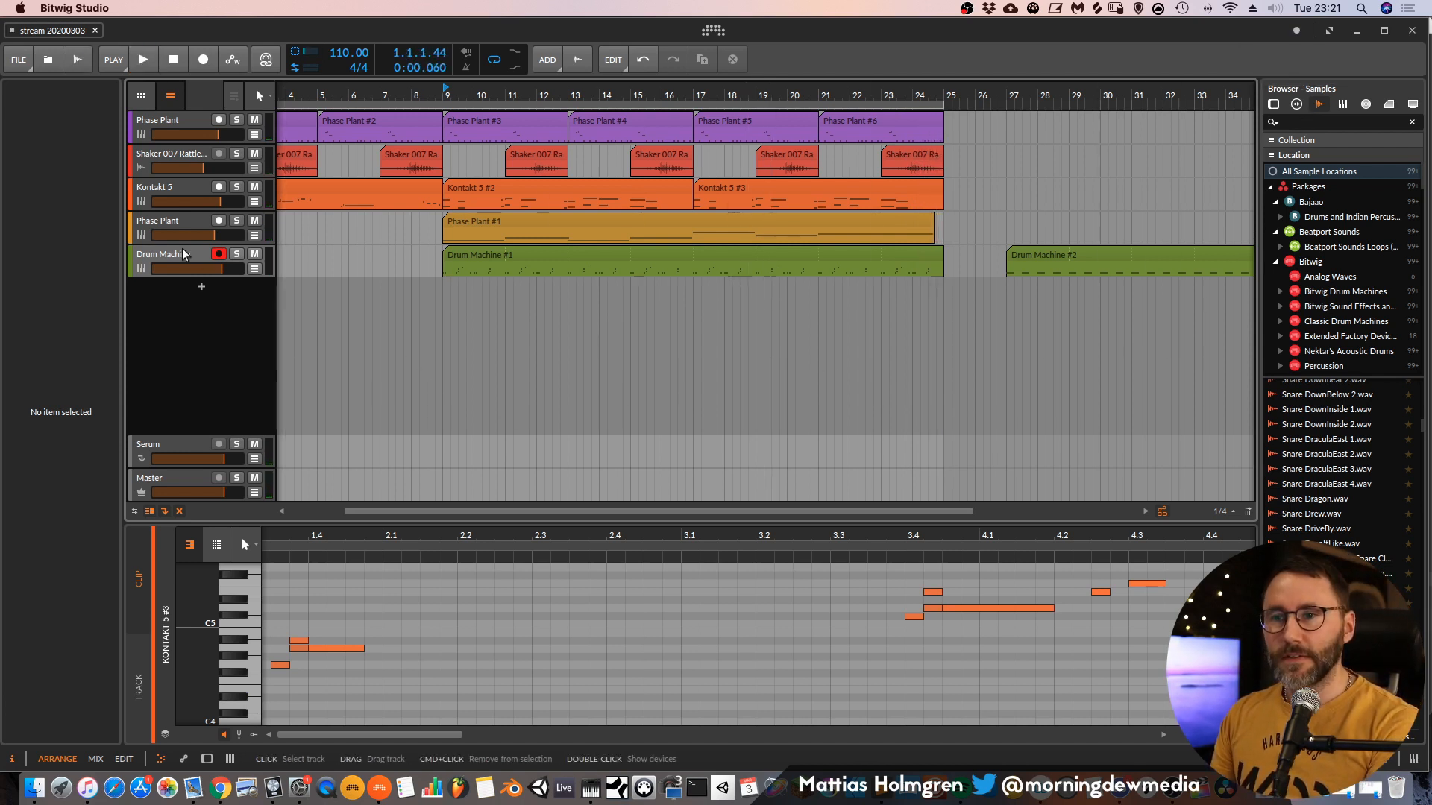
Listen to the track with the Drum Machine shown in the mixer, and save the project back in the arrangement view.
key(alt+2)
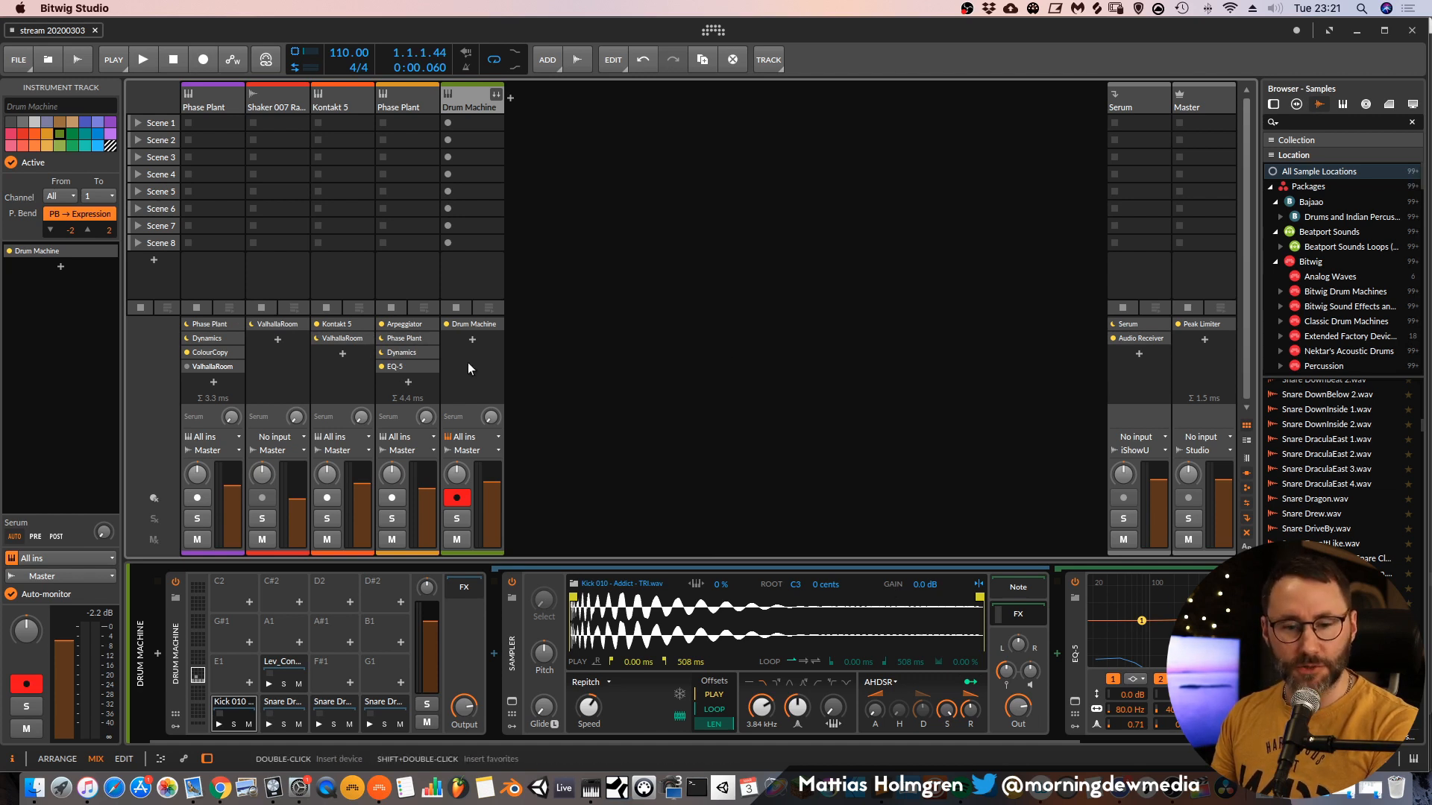
key(space)
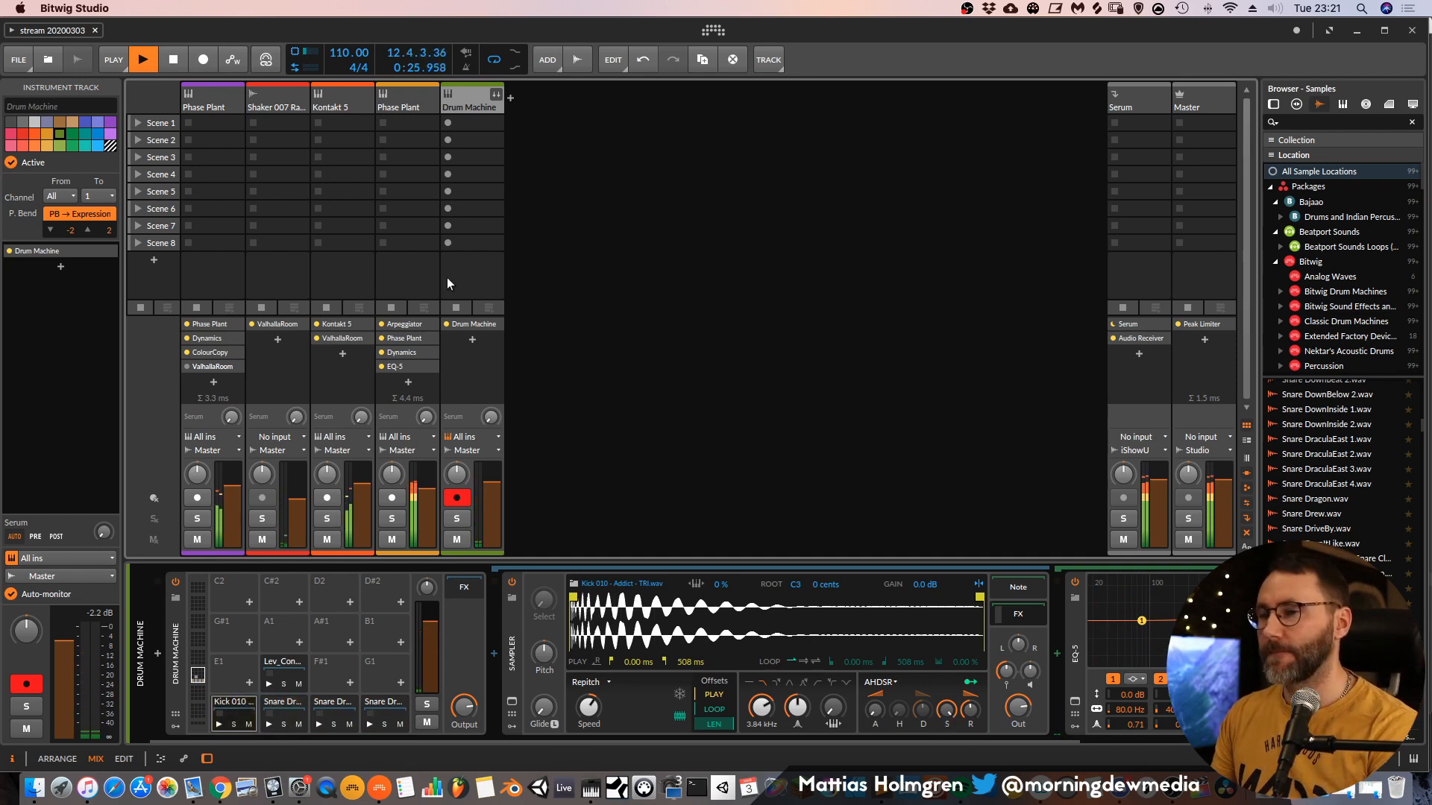
key(alt+1)
key(super+s)
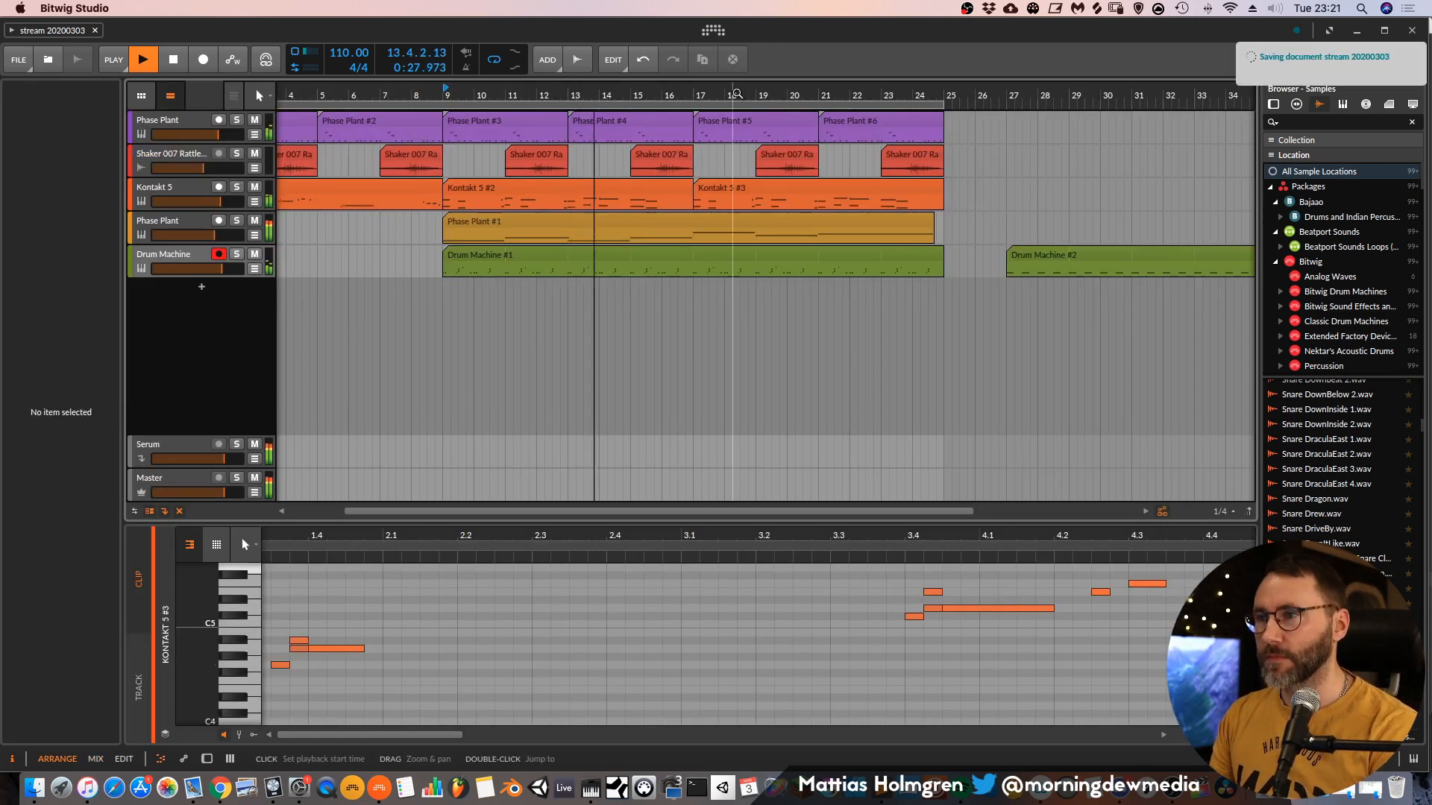
Reopen MTurboDelay on the D#1 snare pad, set its Length to Straight 1/8, and close its window.
scroll(447, 265, left, 1)
click(195, 258)
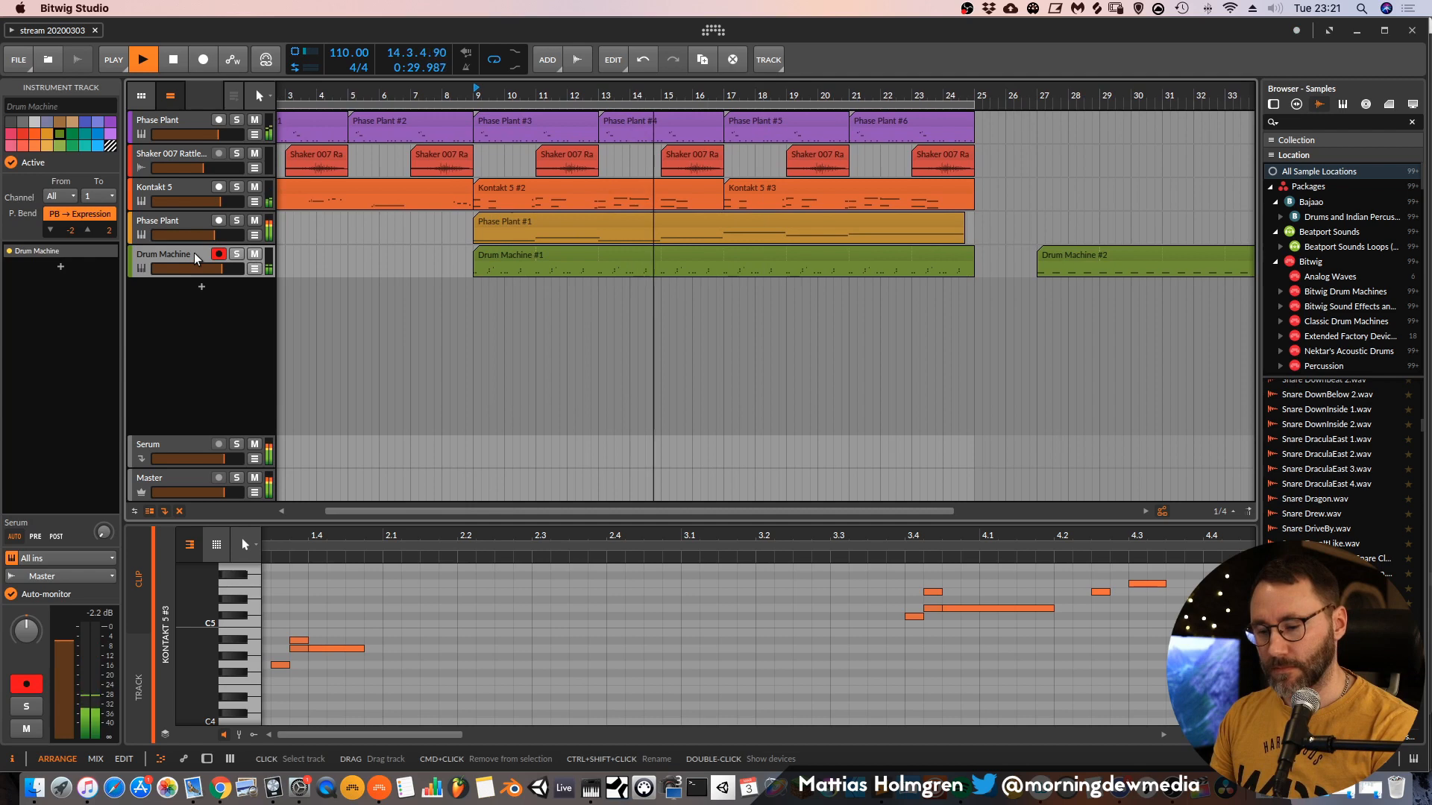
key(alt+2)
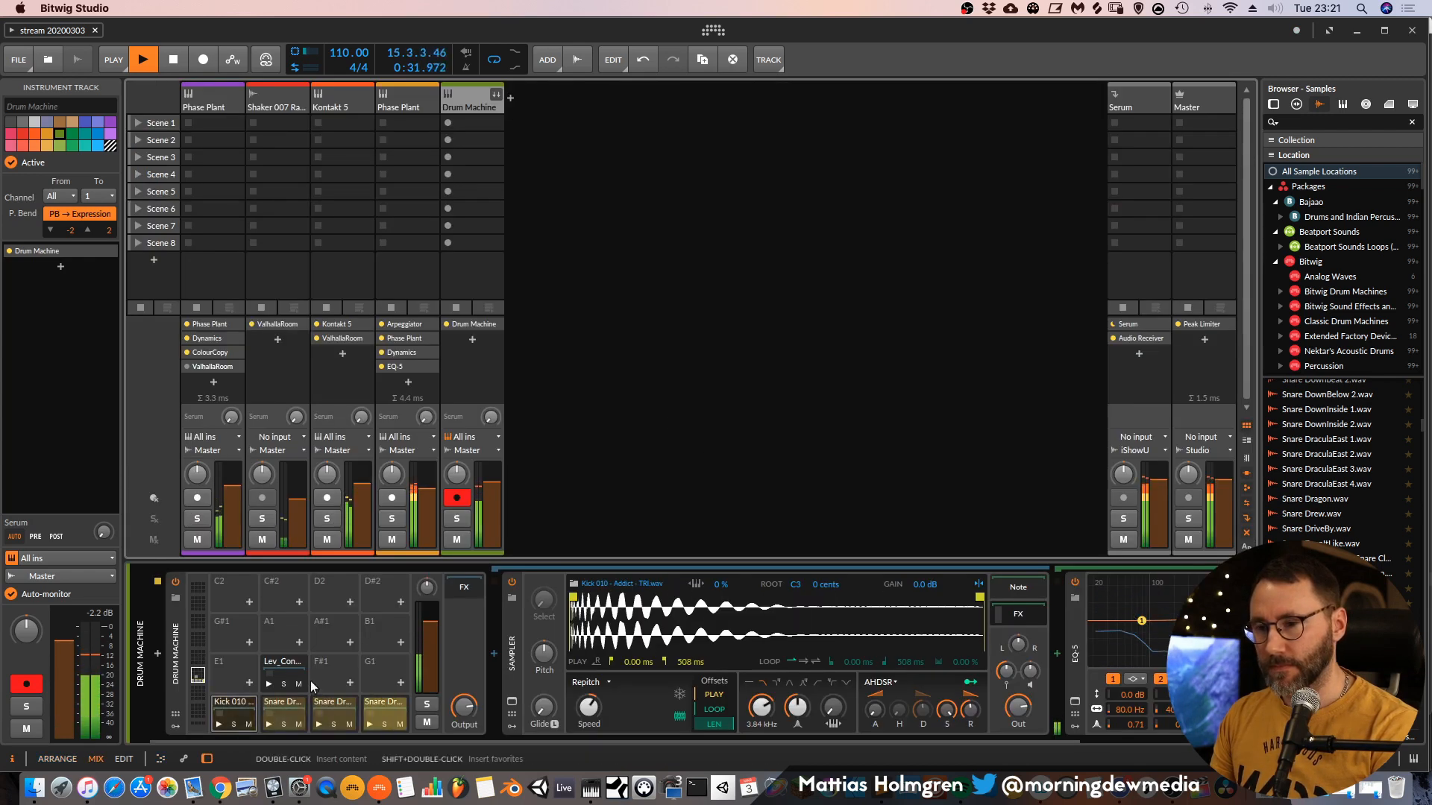
click(383, 705)
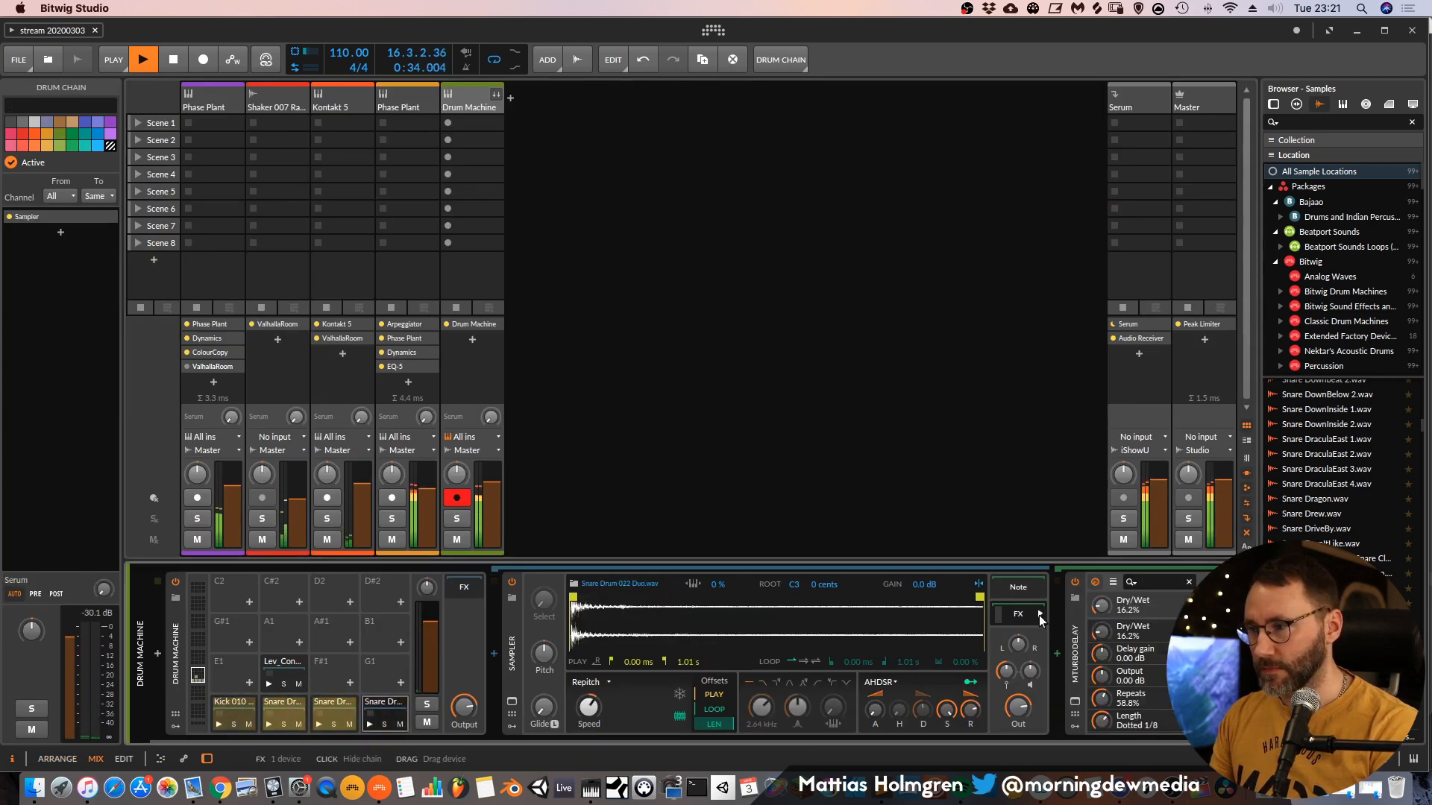
click(1075, 702)
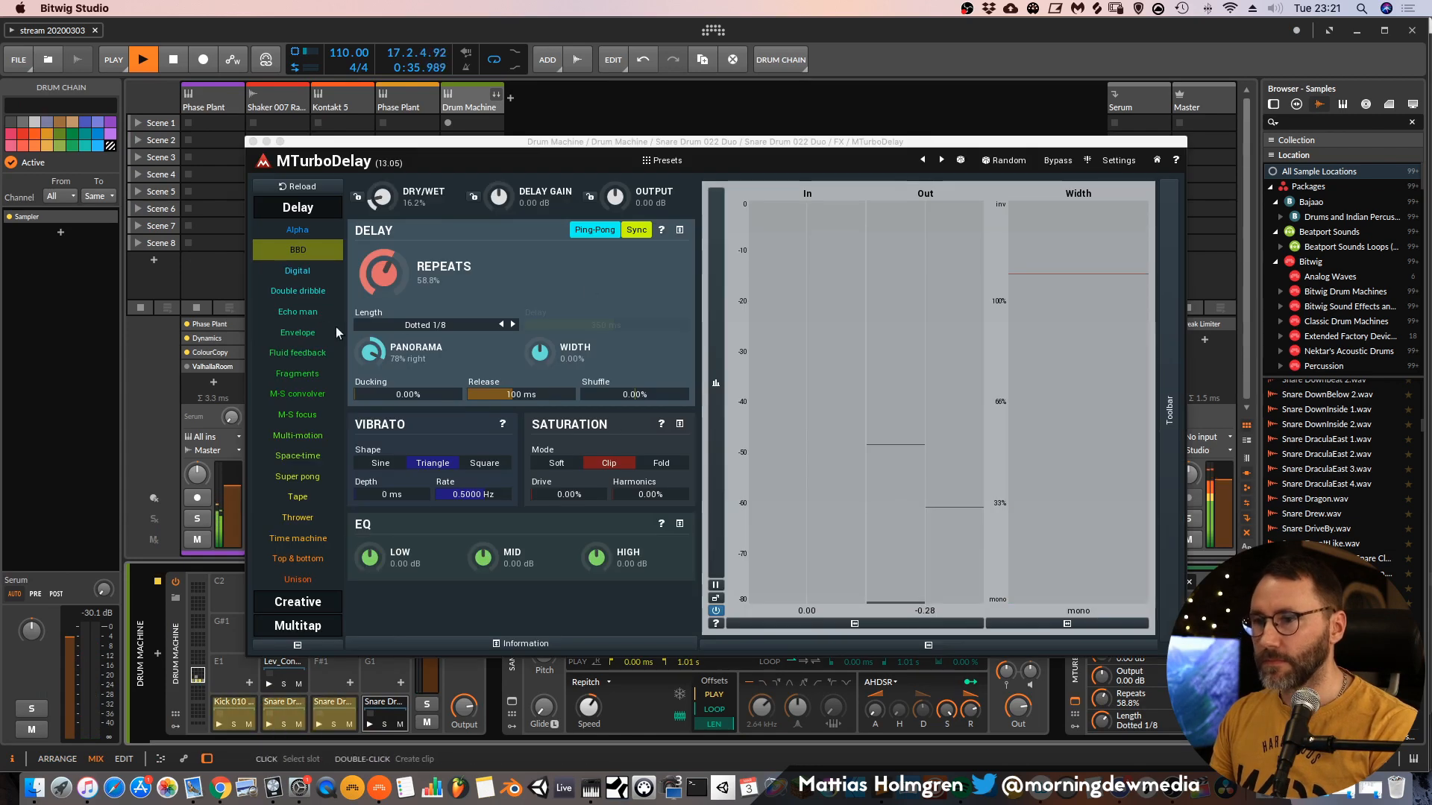
click(448, 325)
click(501, 394)
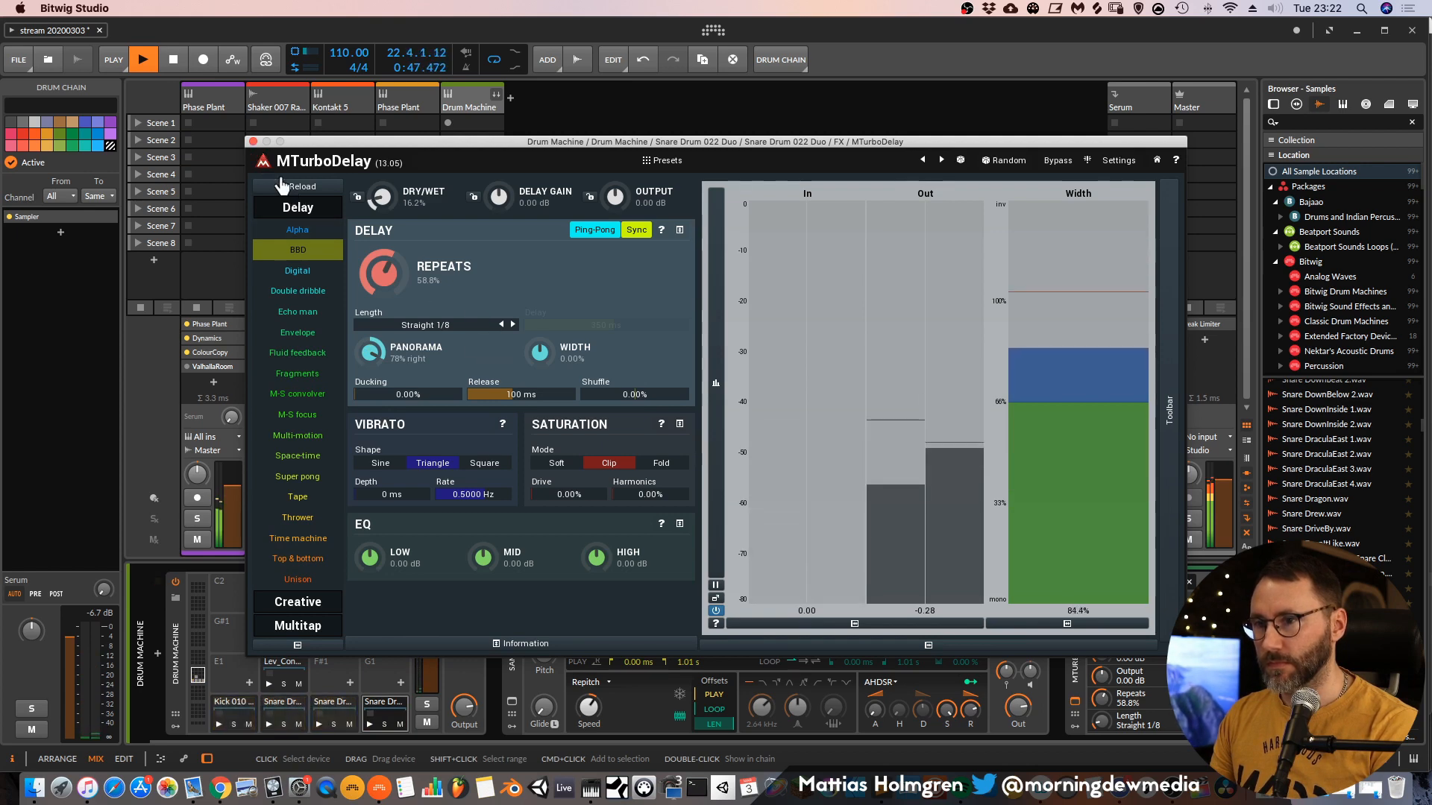
click(254, 142)
Insert the ColourCopy delay from the Delay collection after MTurboDelay on the D#1 snare pad.
drag(1120, 740, 1172, 740)
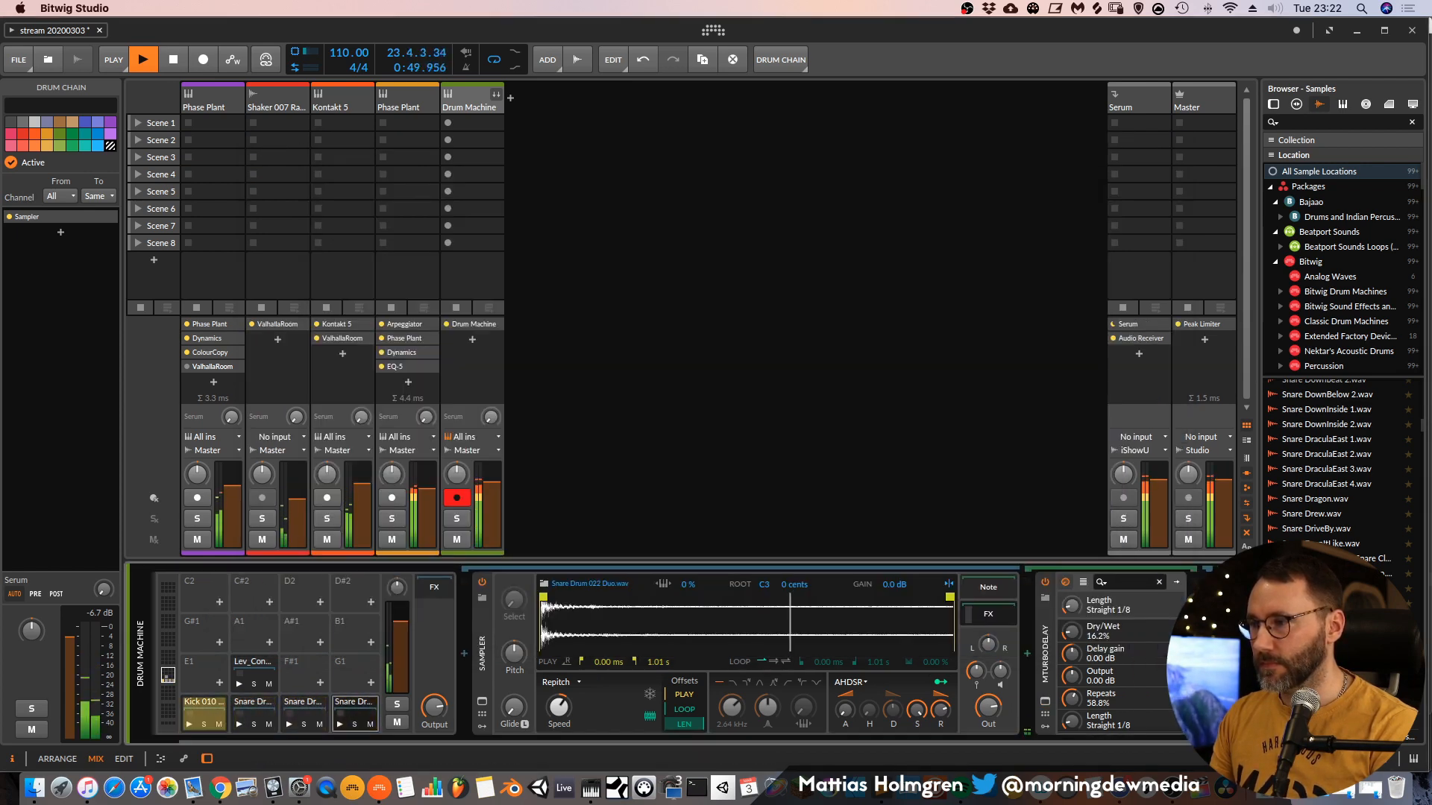
click(1195, 654)
click(589, 288)
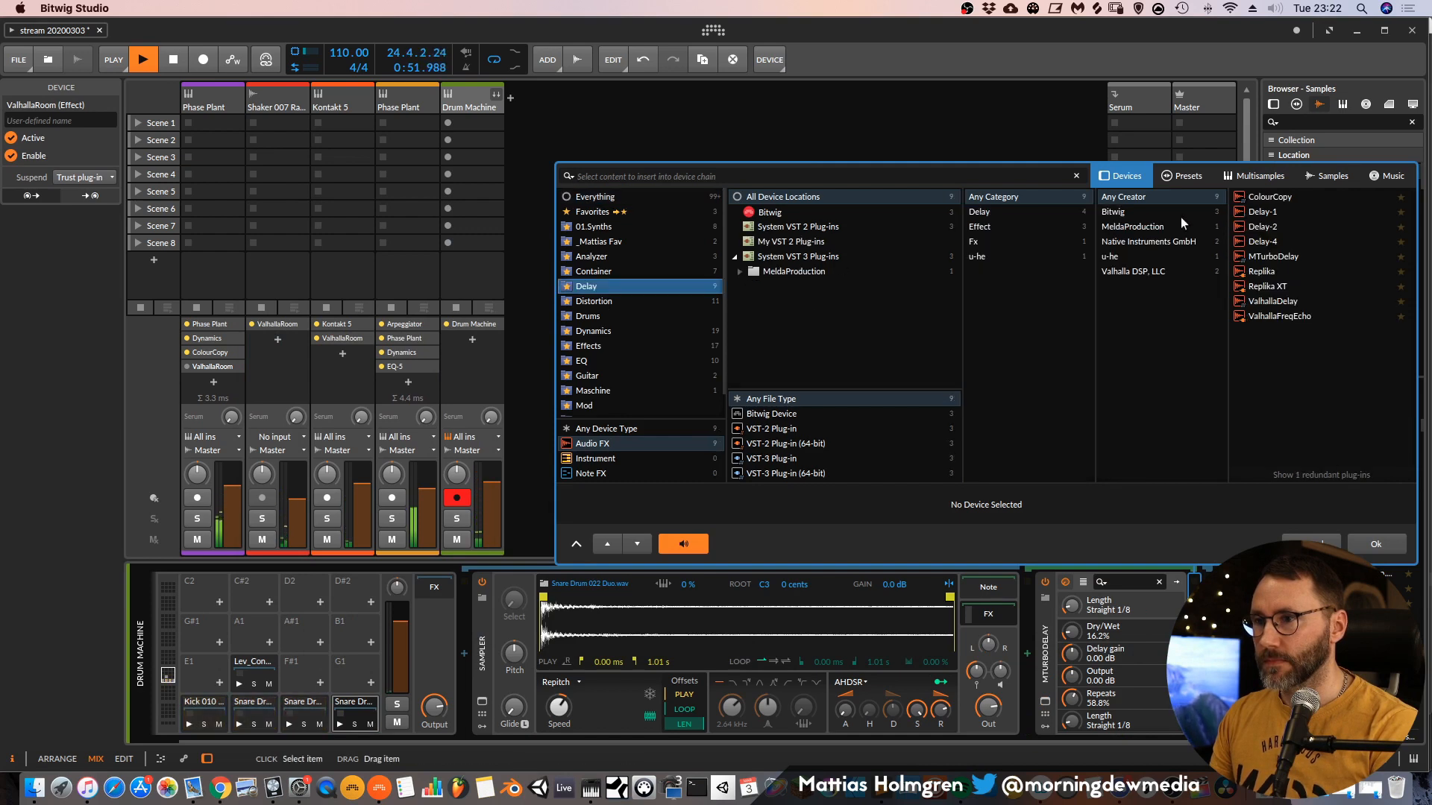
double_click(1271, 198)
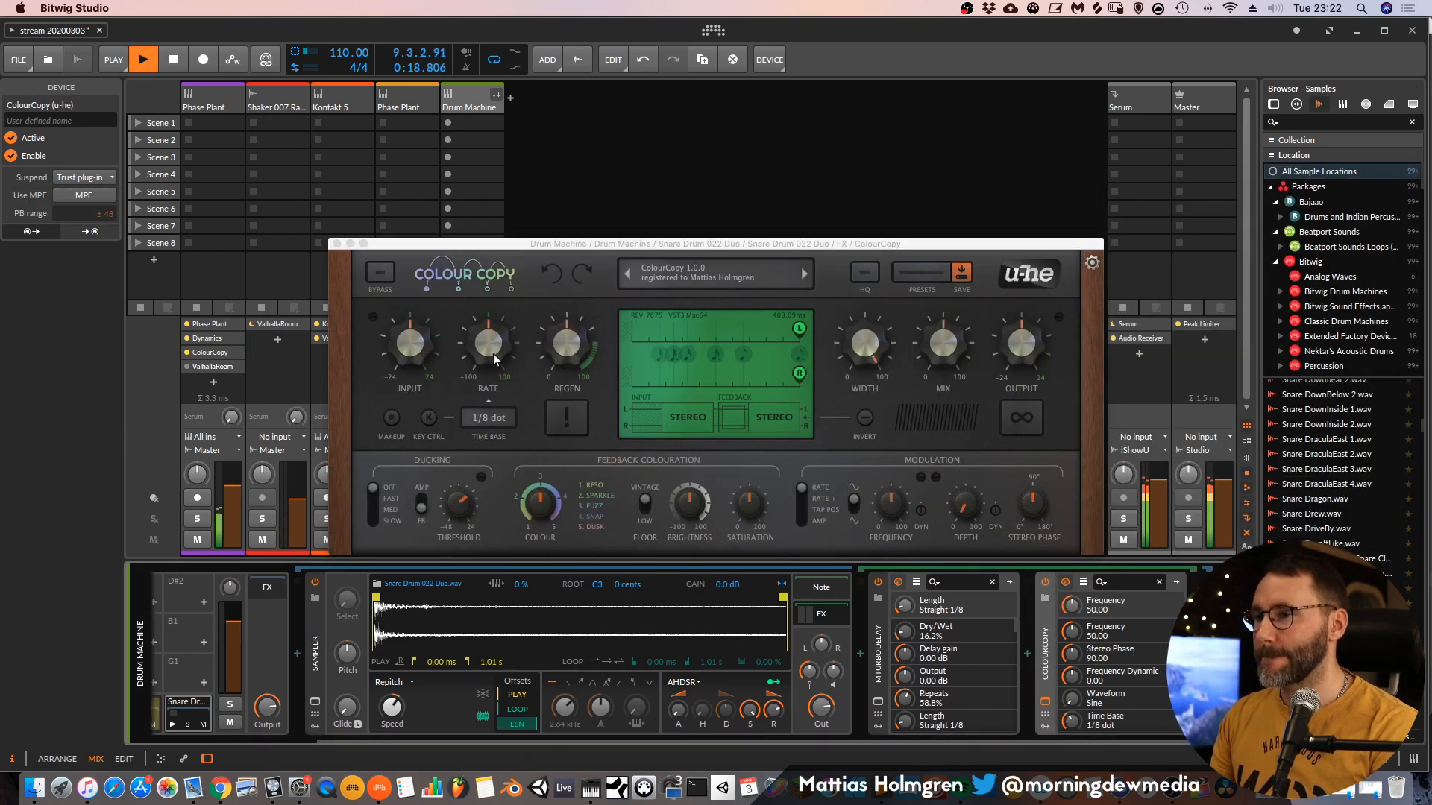
Lower ColourCopy's mix and set its Tap Right to 66.00, close its window and save the project in the arrangement view.
click(953, 351)
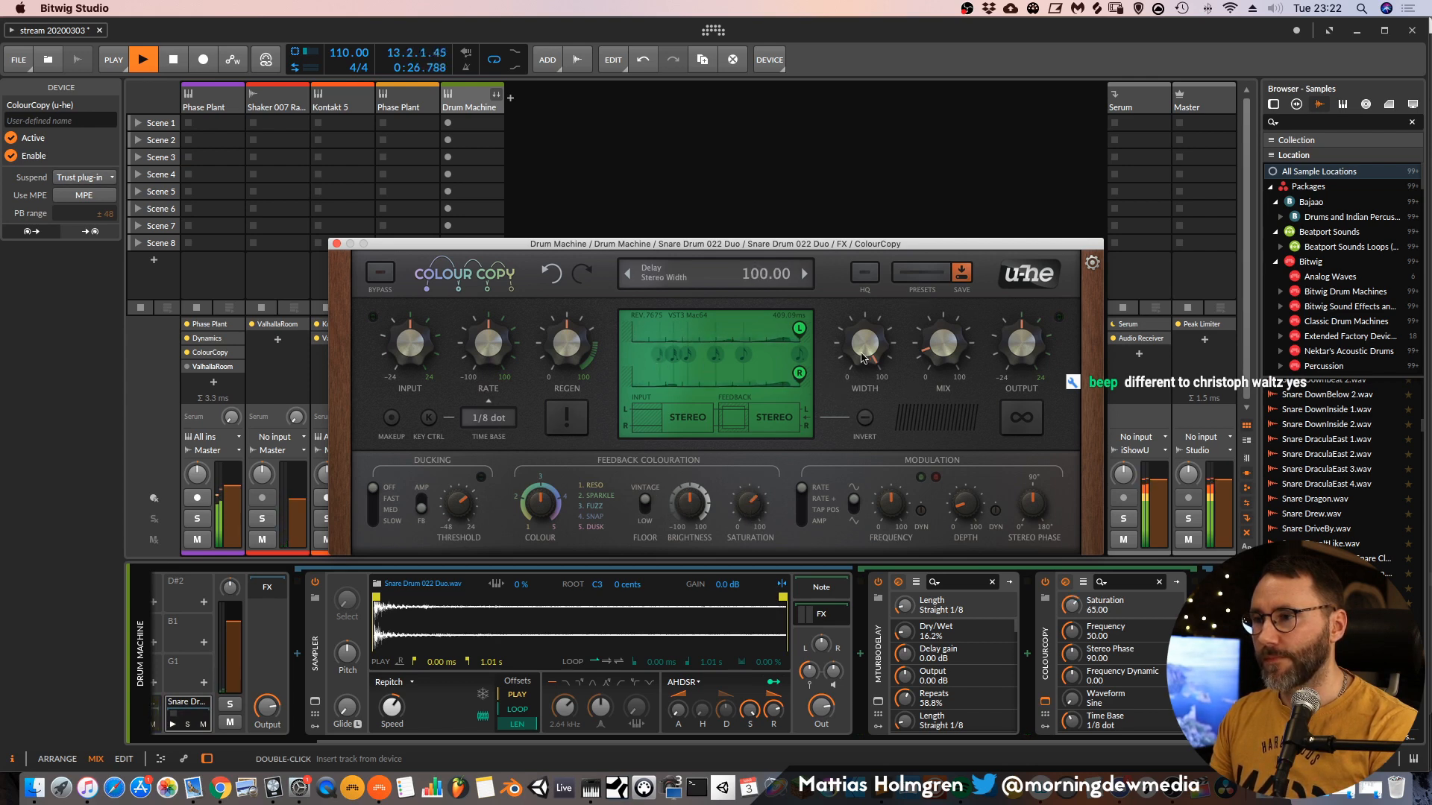
drag(799, 373, 745, 377)
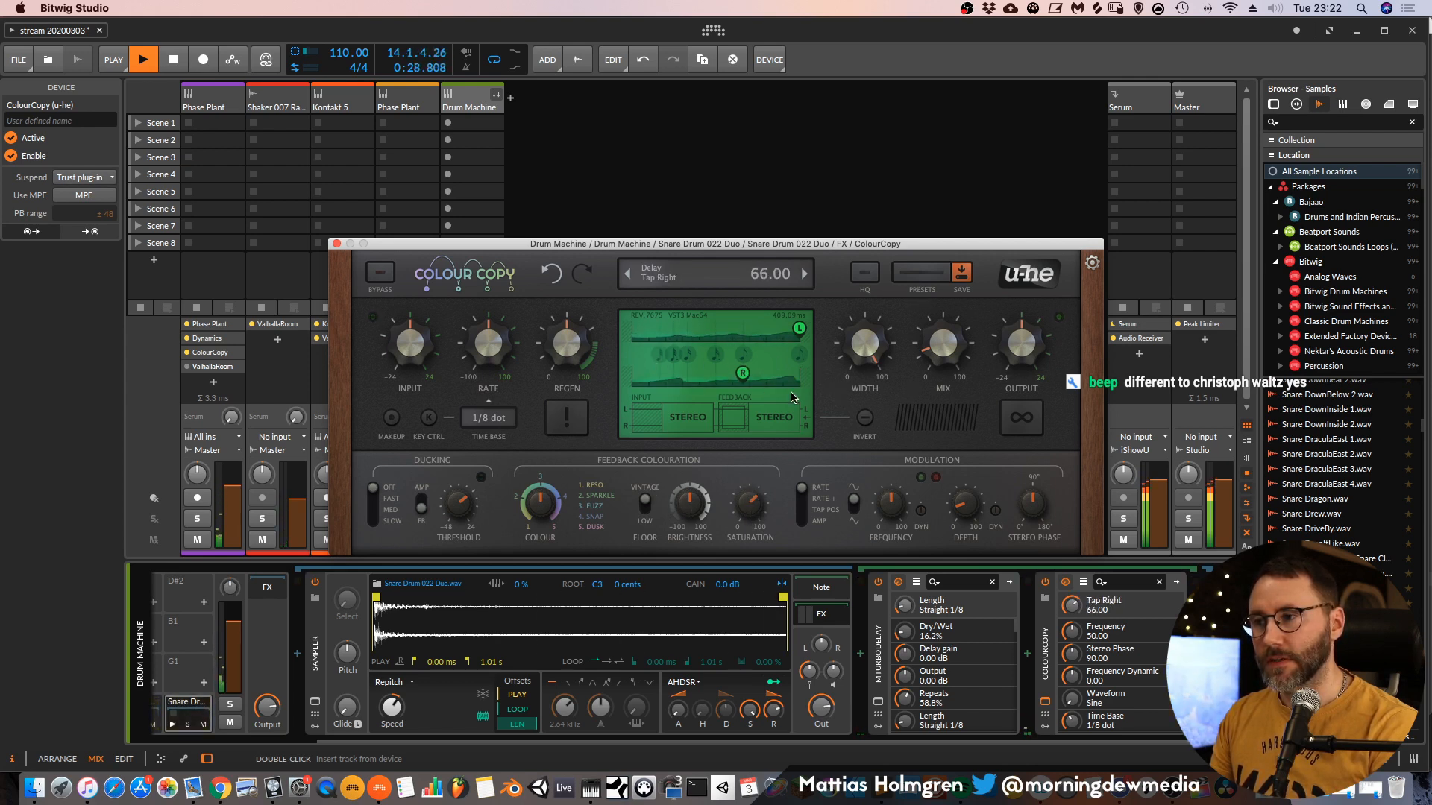
click(336, 244)
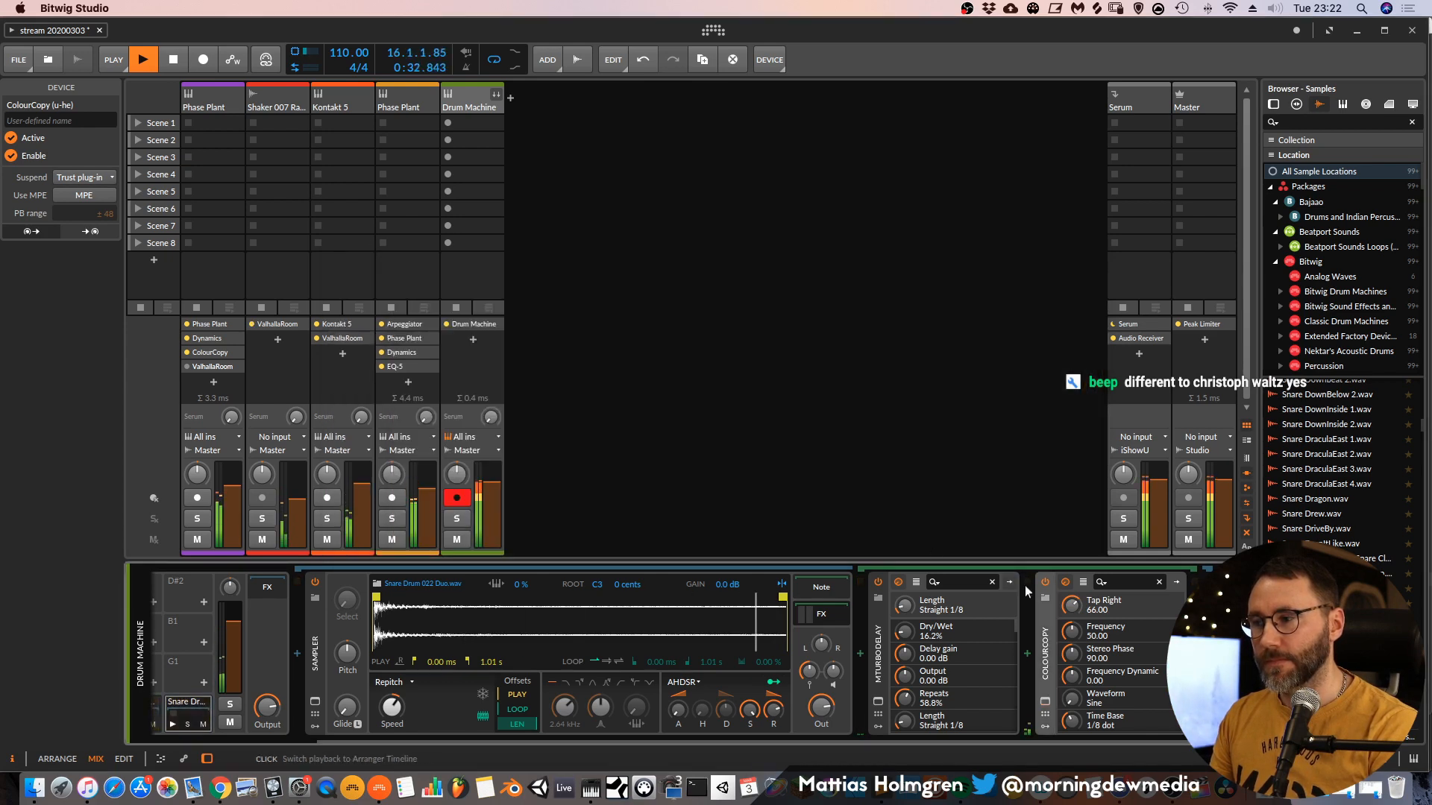
key(alt+1)
key(super+s)
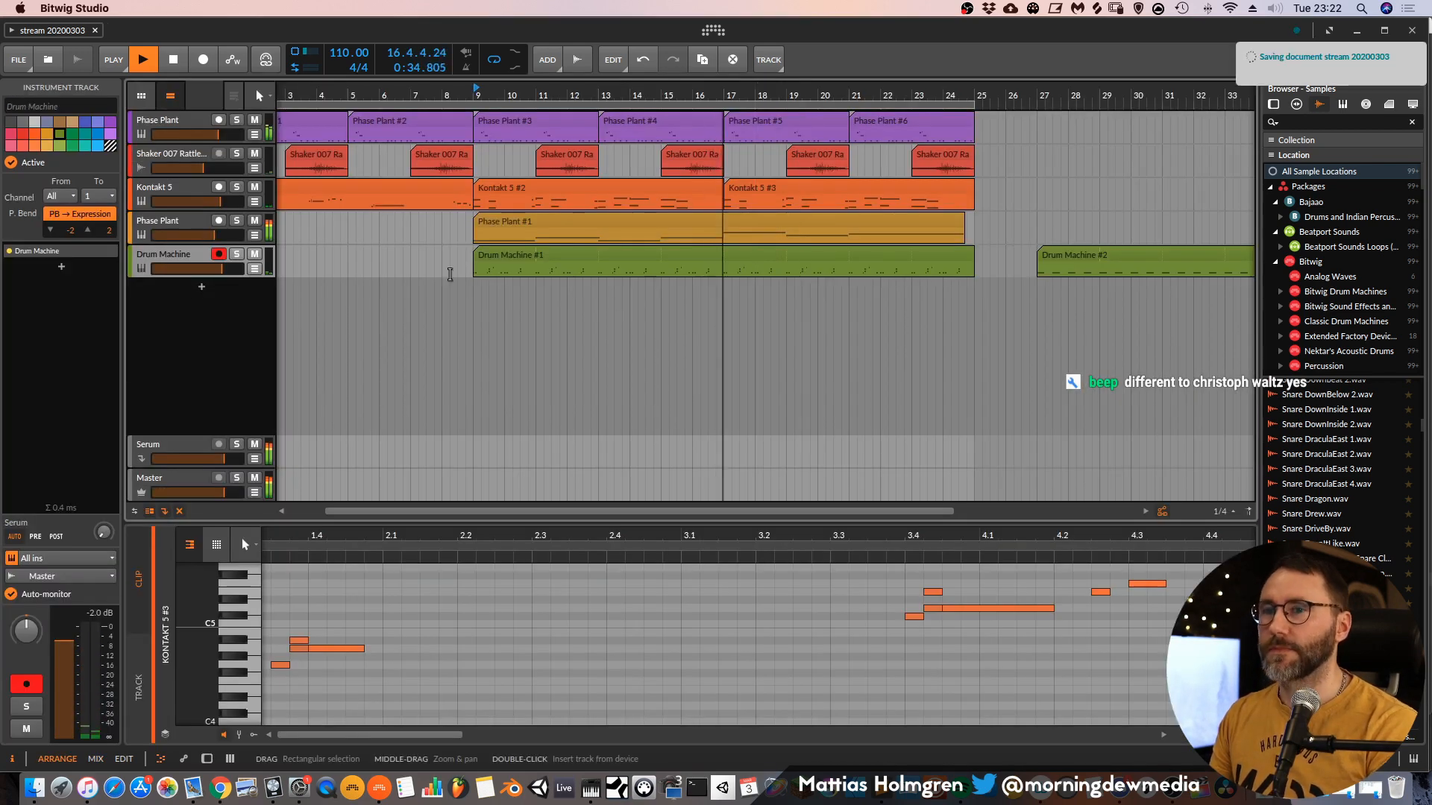
Insert Bitwig's EQ-5 between Kontakt 5 and ValhallaRoom on the Kontakt 5 track.
click(148, 194)
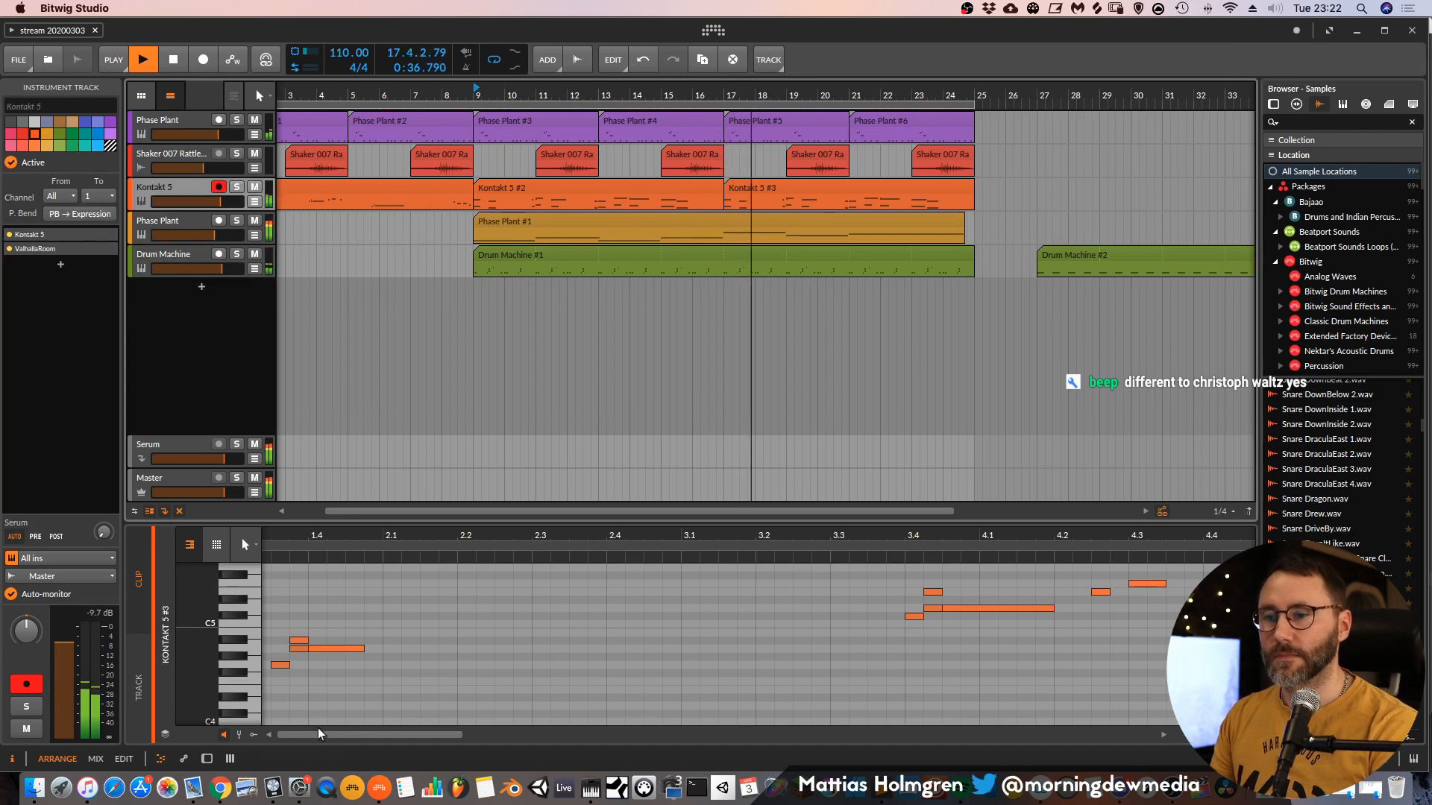
key(d)
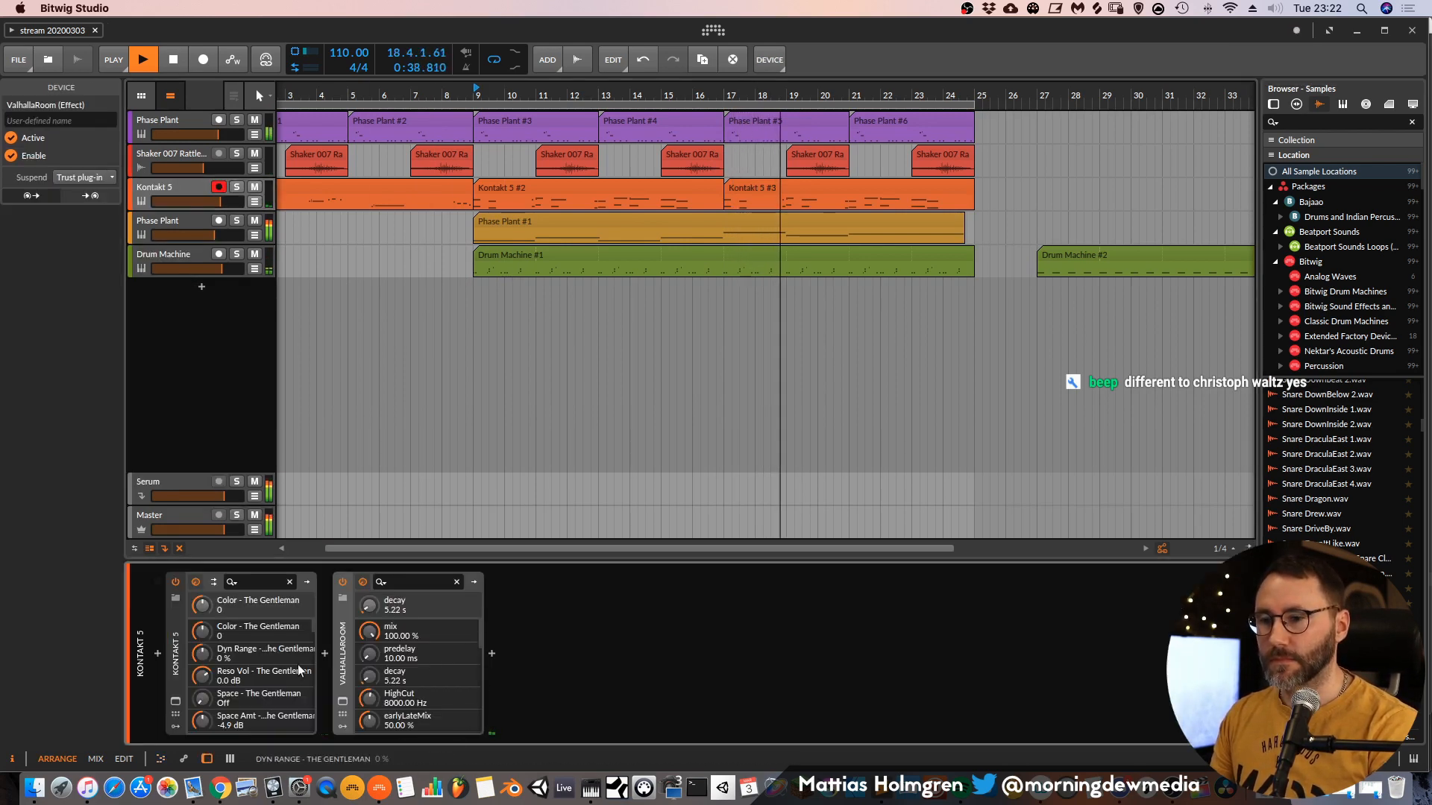
click(325, 653)
click(589, 214)
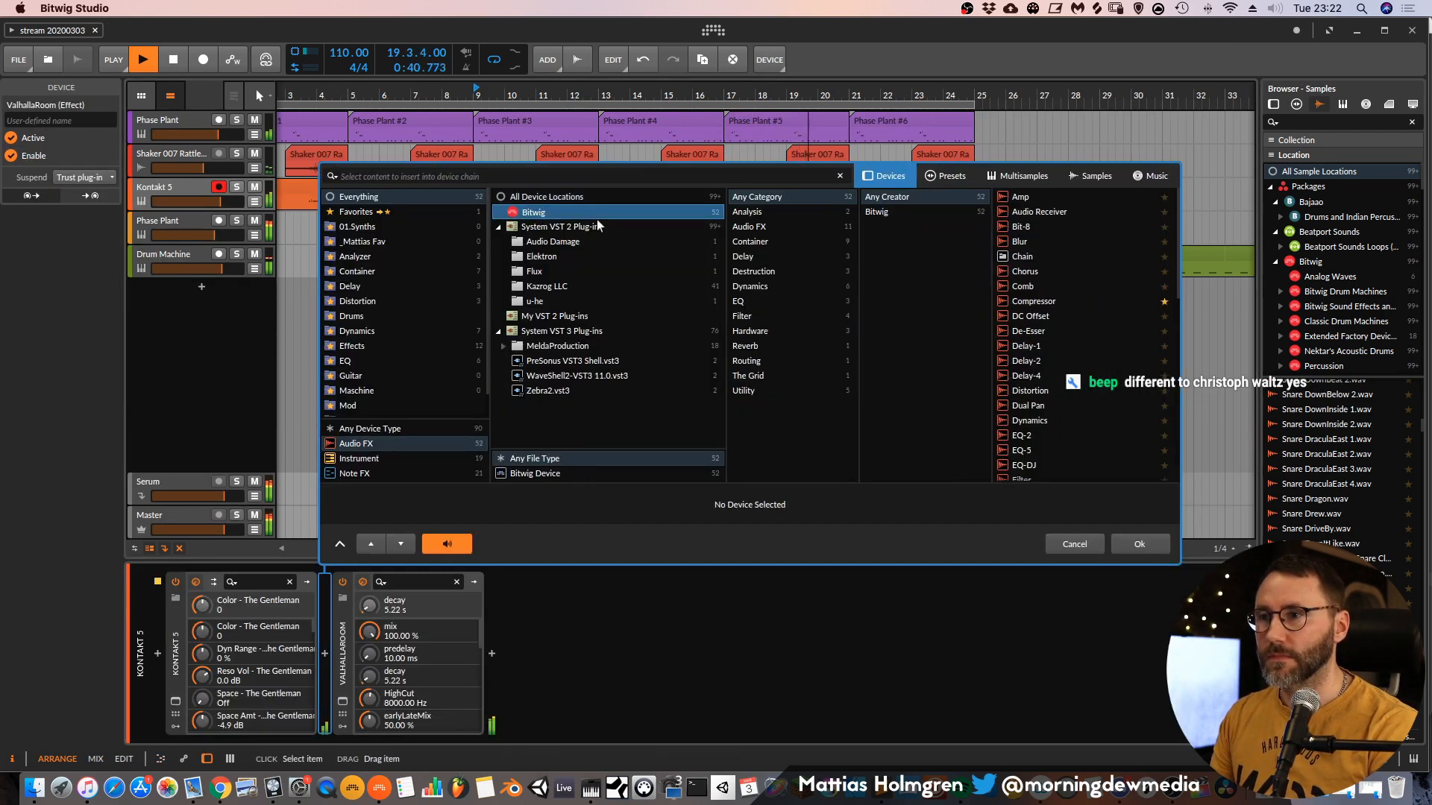
double_click(1022, 451)
Shape the EQ-5 with a high cut on band 5 at 3.13 kHz and a low cut on band 1 at 235 Hz, and save the project.
click(594, 680)
click(610, 713)
drag(587, 622, 538, 619)
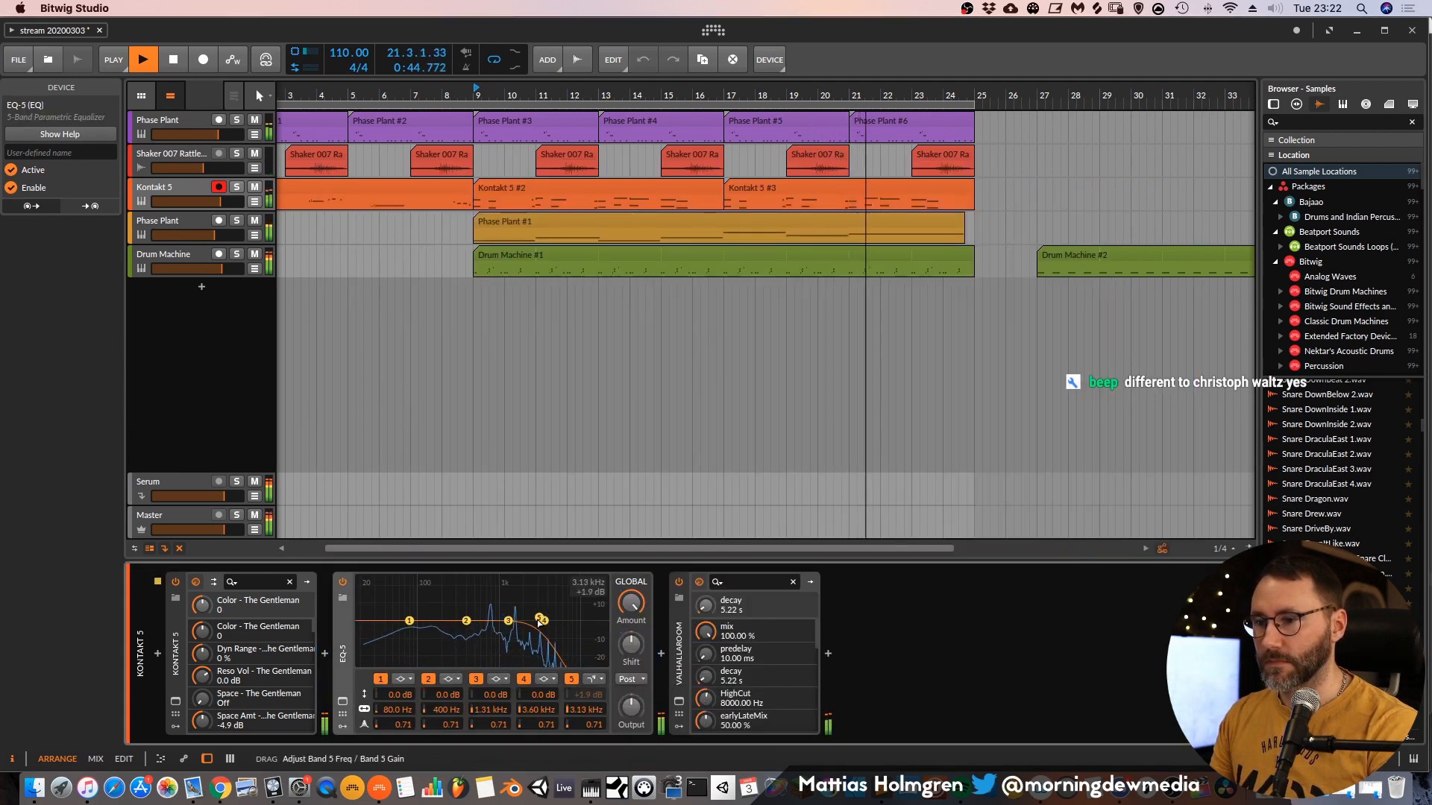
click(403, 680)
click(414, 710)
drag(409, 621, 448, 612)
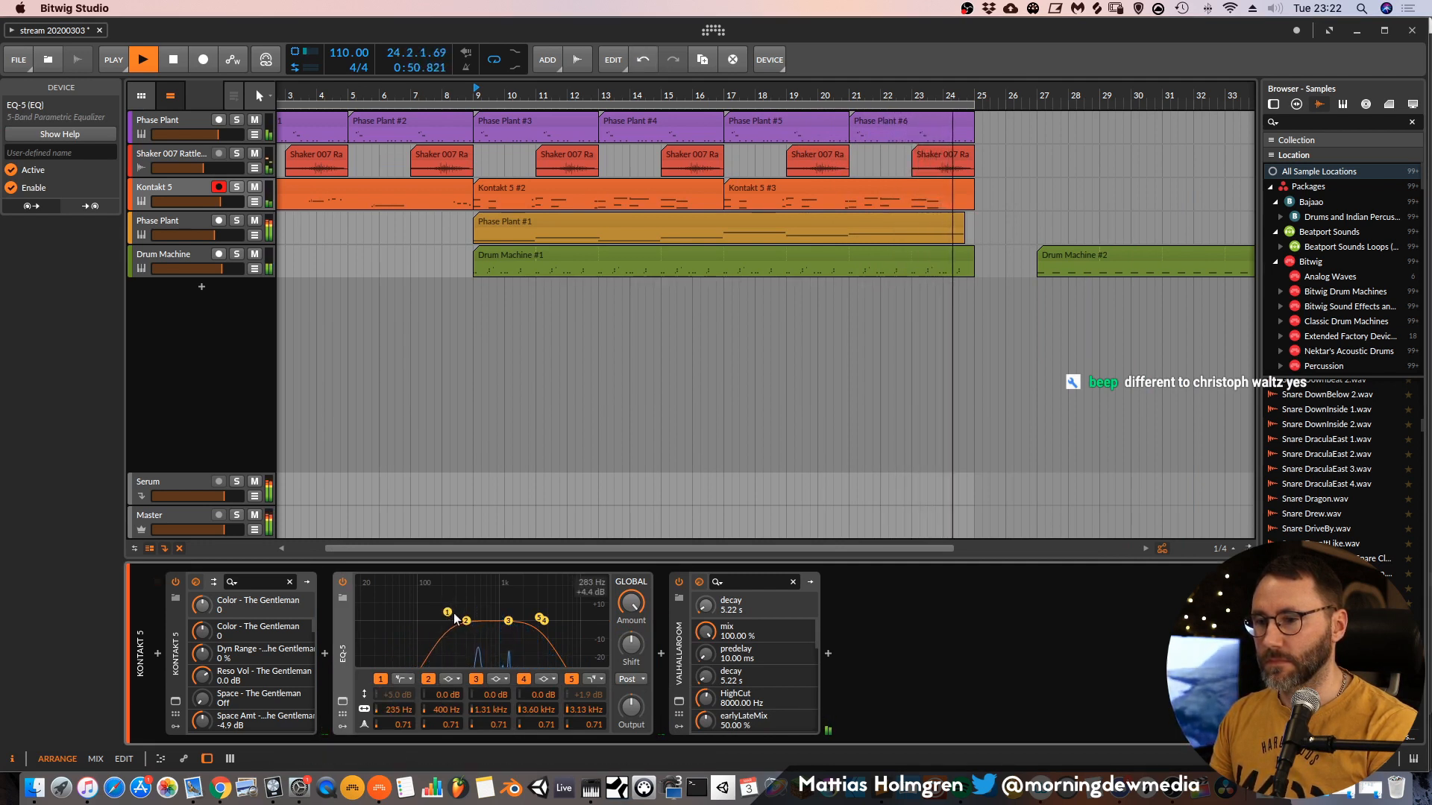
key(ctrl+s)
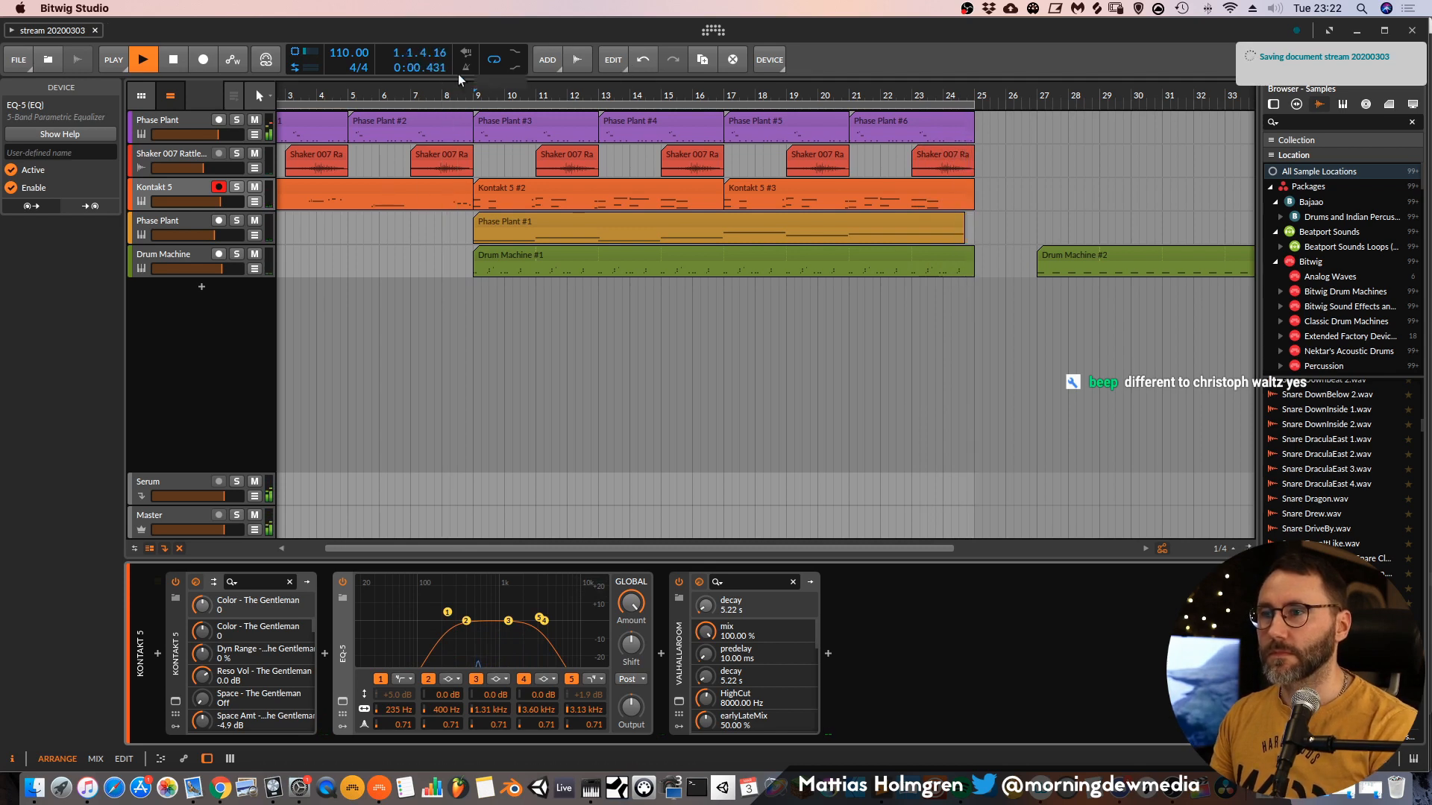
Restart playback from bar 9 and slightly lower the volume of the Shaker 007 Rattle Snake track.
key(space)
key(space)
drag(524, 89, 634, 103)
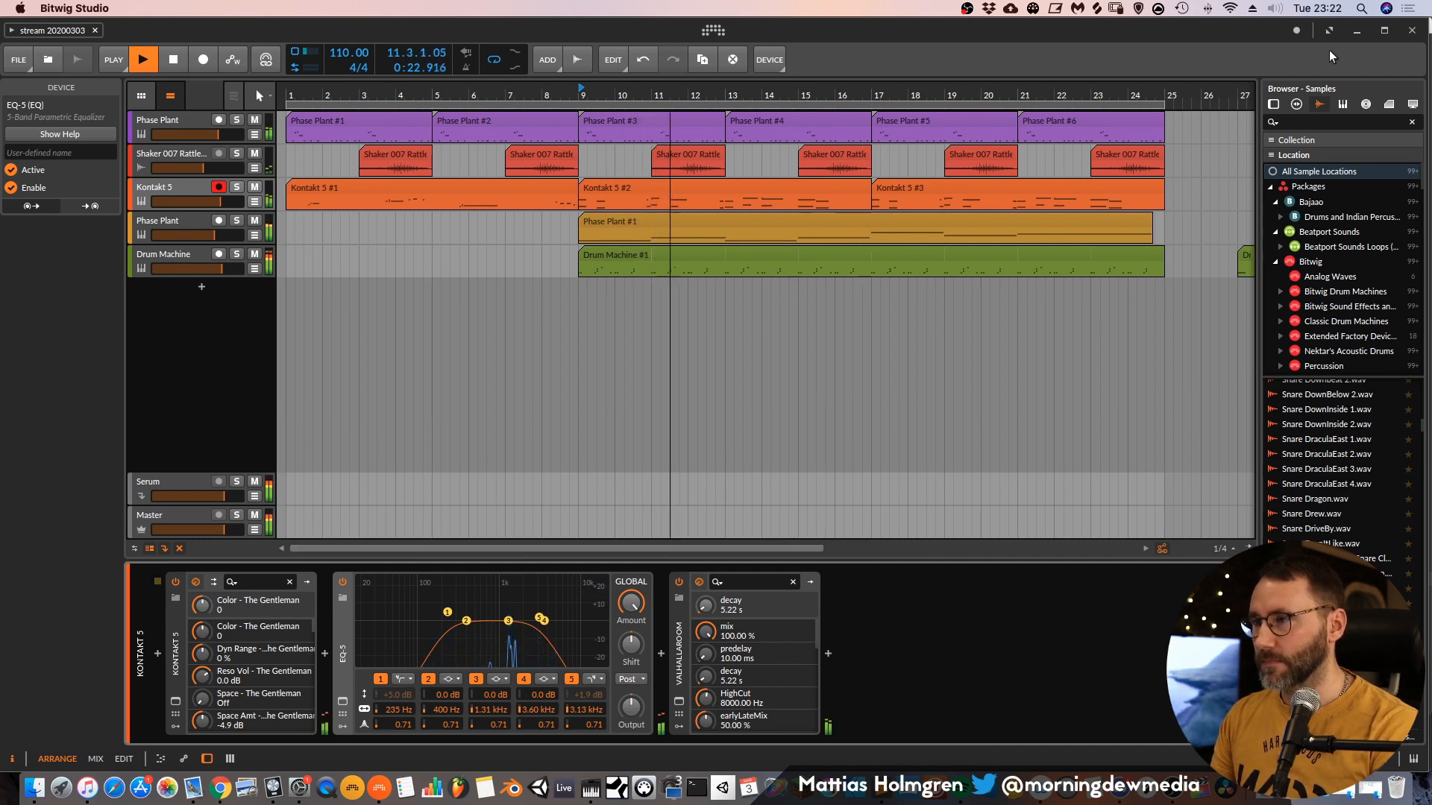
drag(743, 91, 678, 83)
drag(204, 171, 200, 172)
click(197, 153)
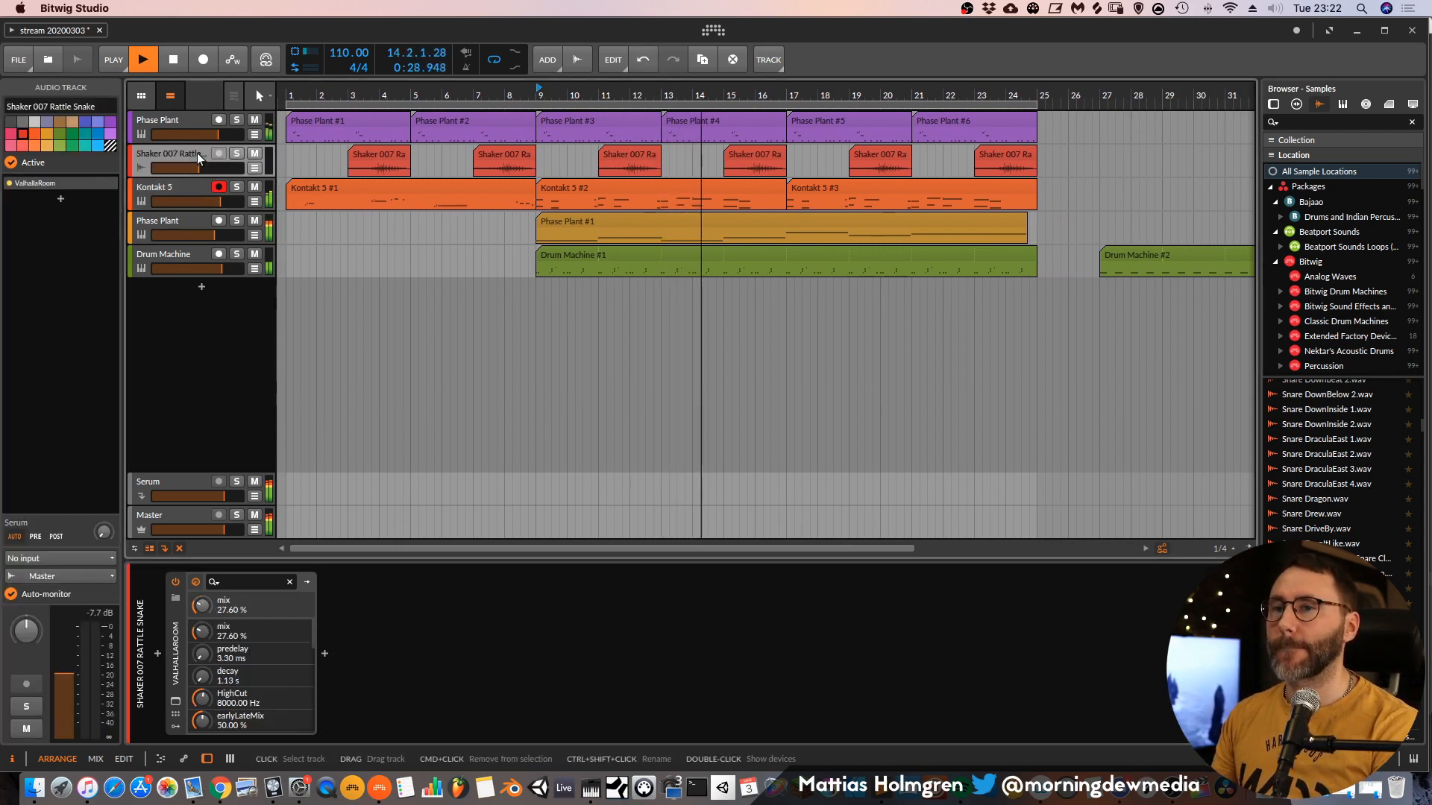
Rename the Kontakt 5 track as Piano and save the project.
click(176, 251)
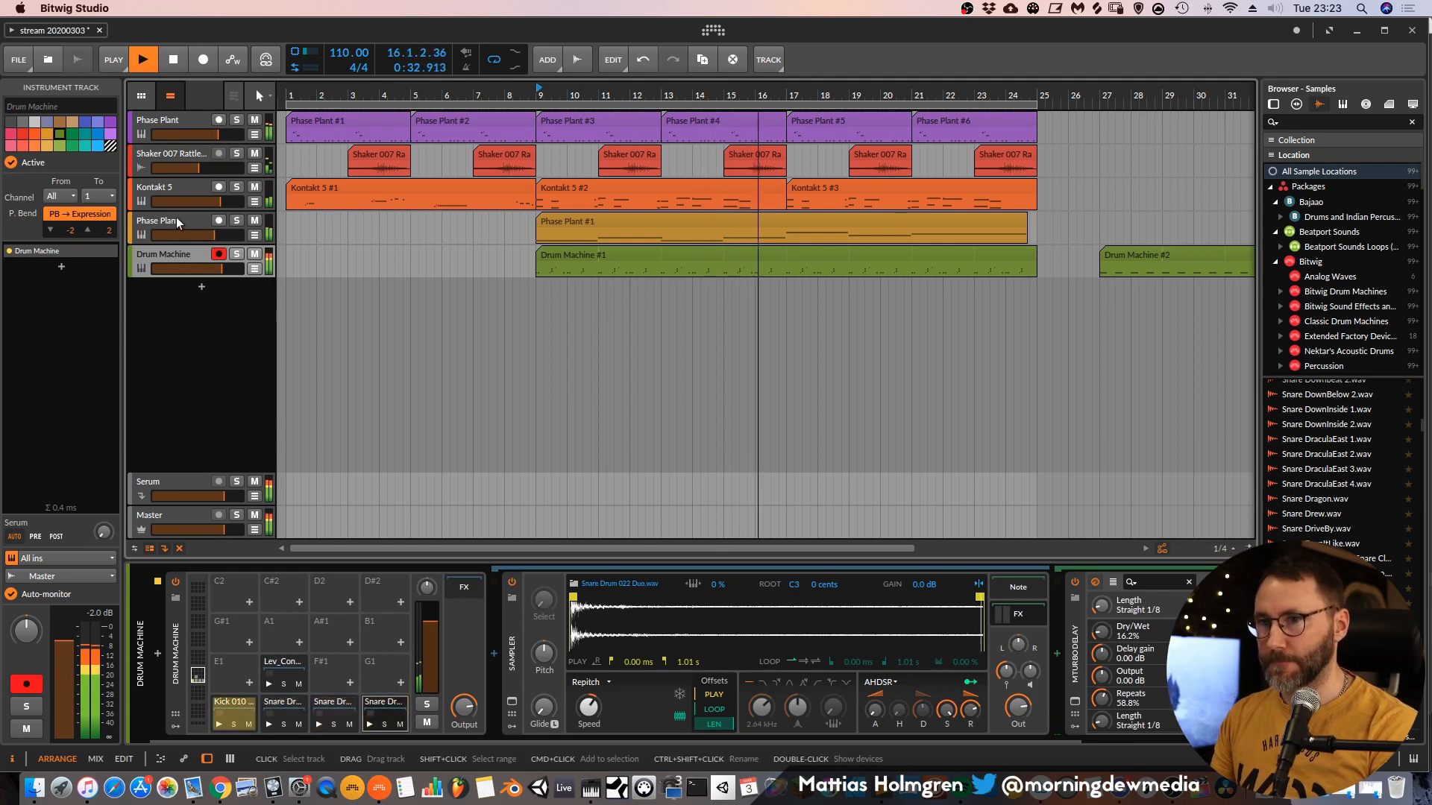
click(177, 220)
click(178, 186)
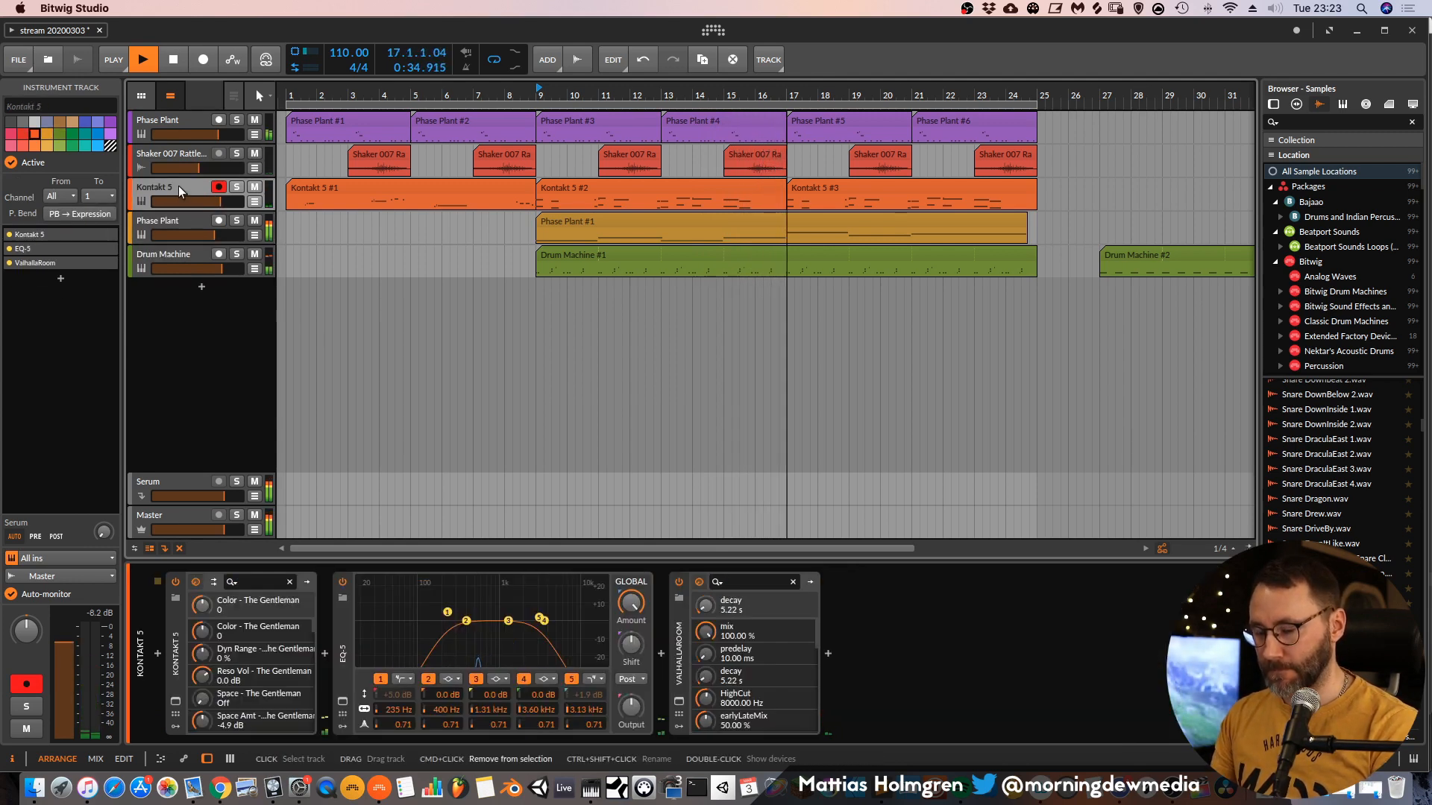
double_click(177, 185)
text(Piano)
key(Return)
key(super+s)
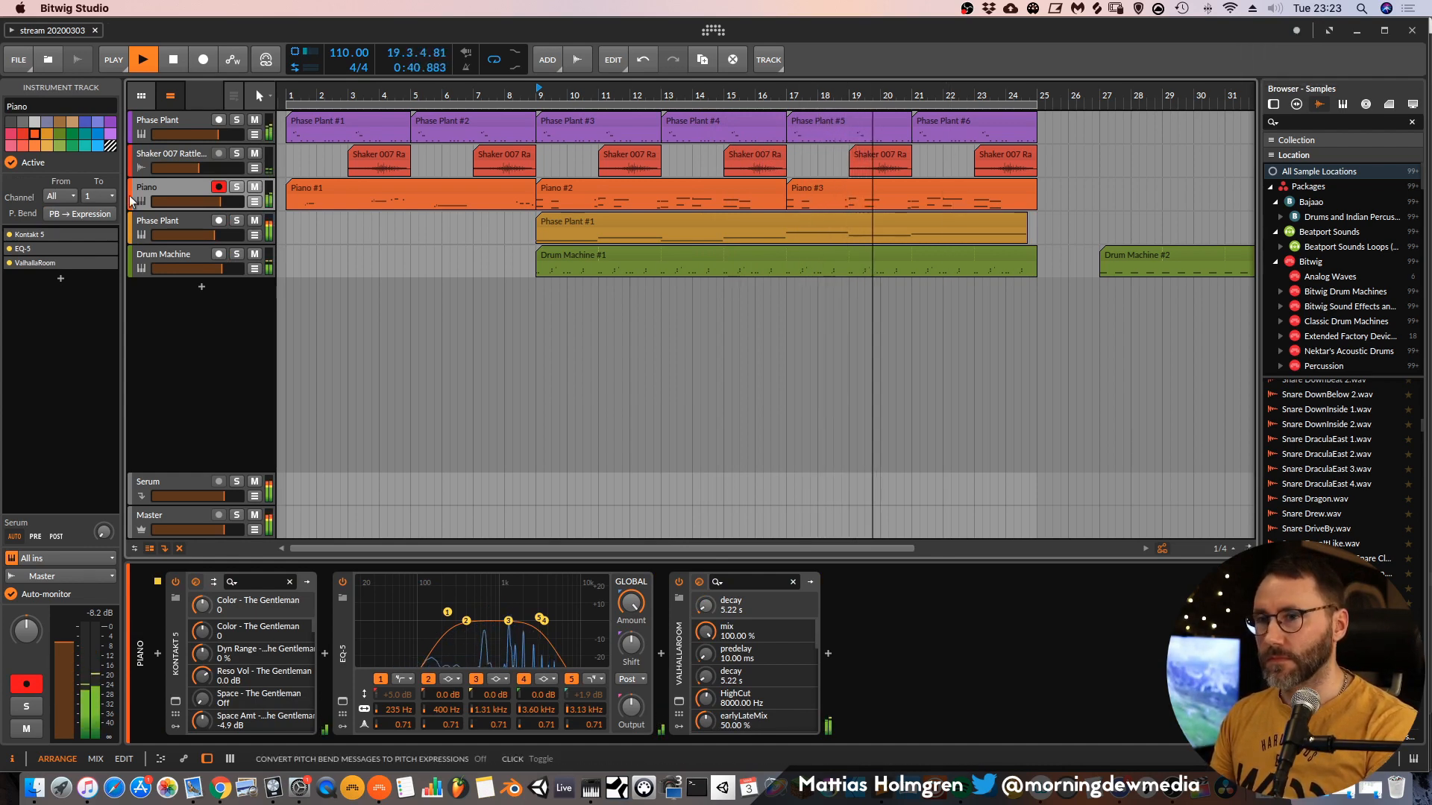
Add an instrument track below the Drum Machine with Omnisphere from the Synth Fav collection.
click(149, 258)
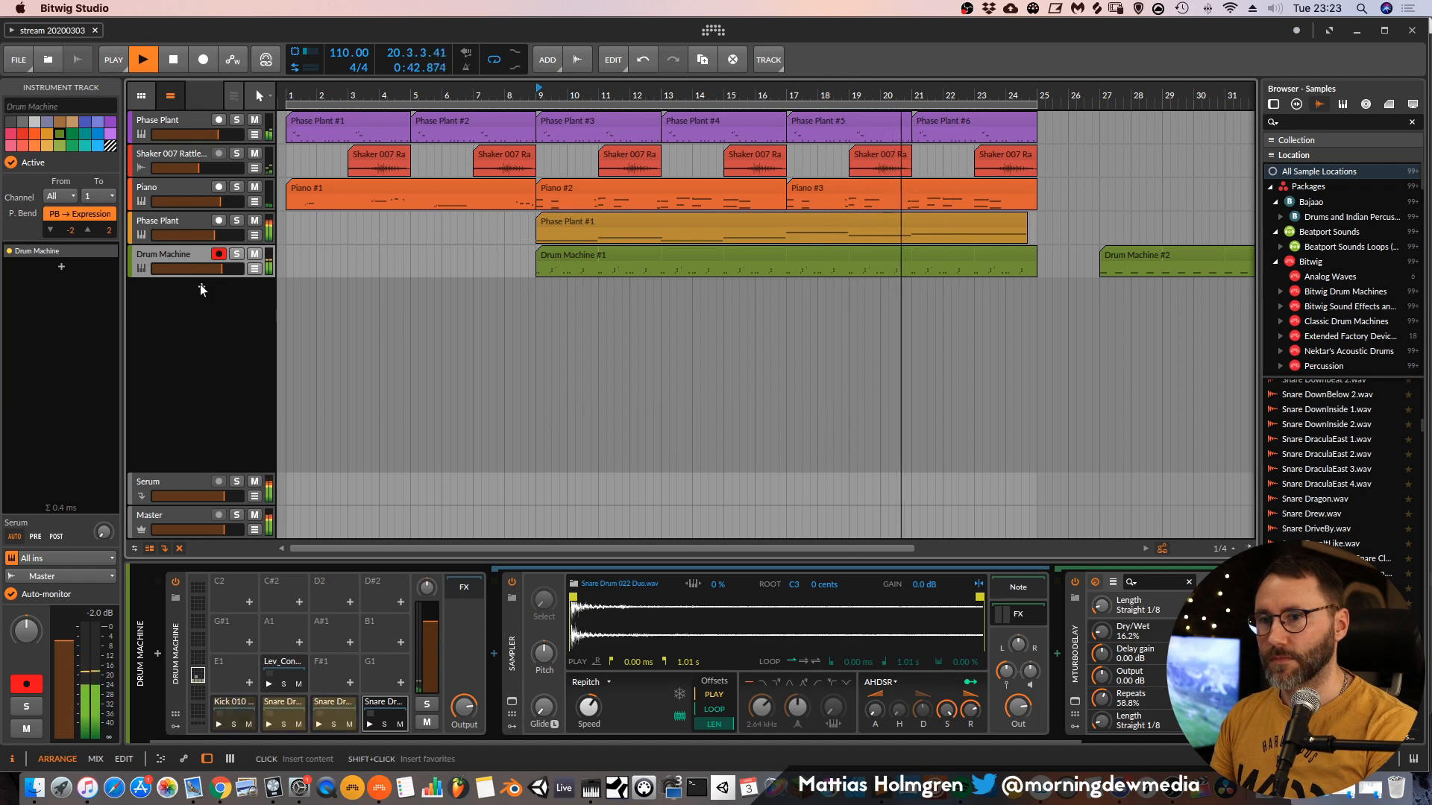
key(super+t)
scroll(224, 382, down, 2)
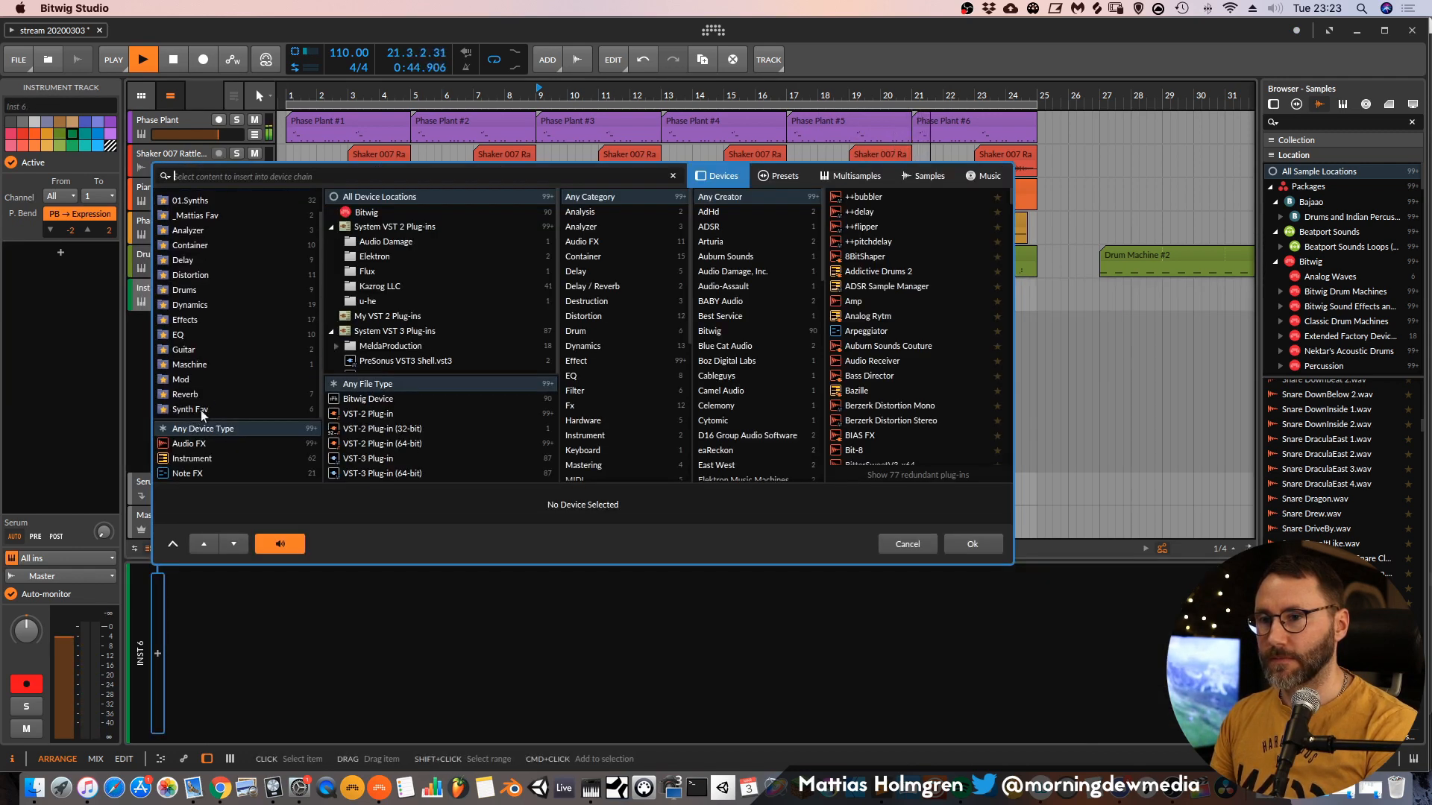
click(202, 409)
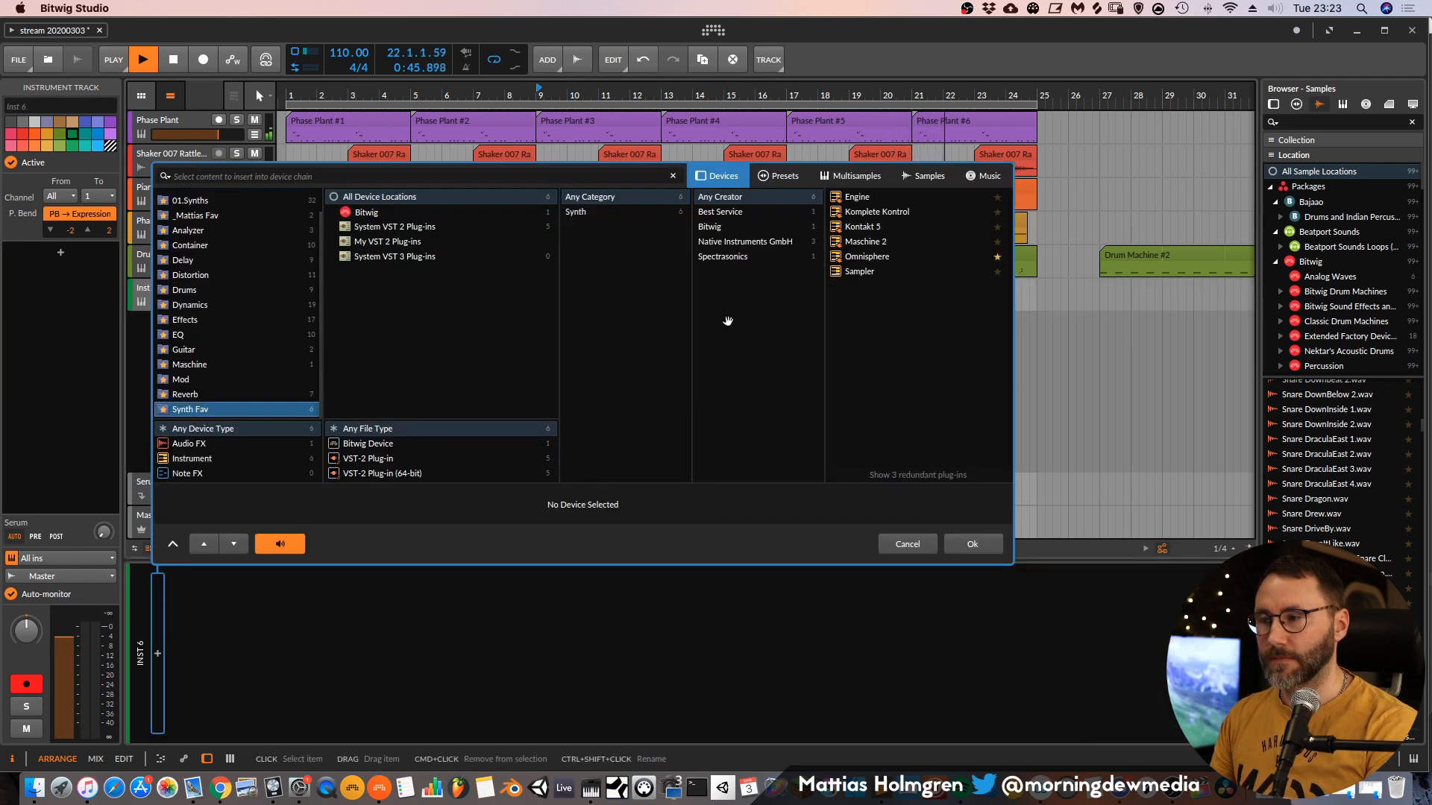
click(876, 257)
click(984, 540)
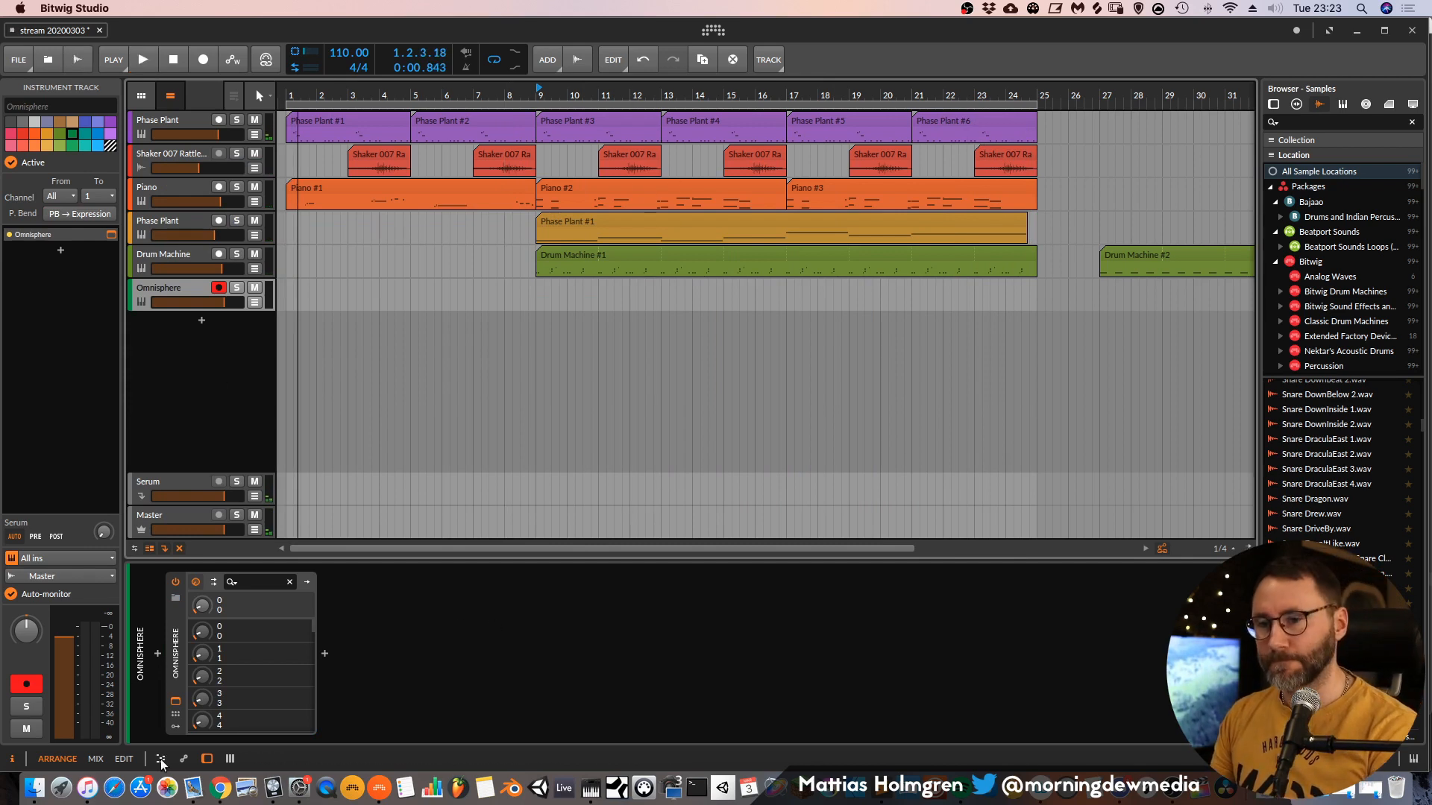
Open Omnisphere's window and load the CS-80 PWM Swell Verb patch from the Pads + Strings category.
click(177, 703)
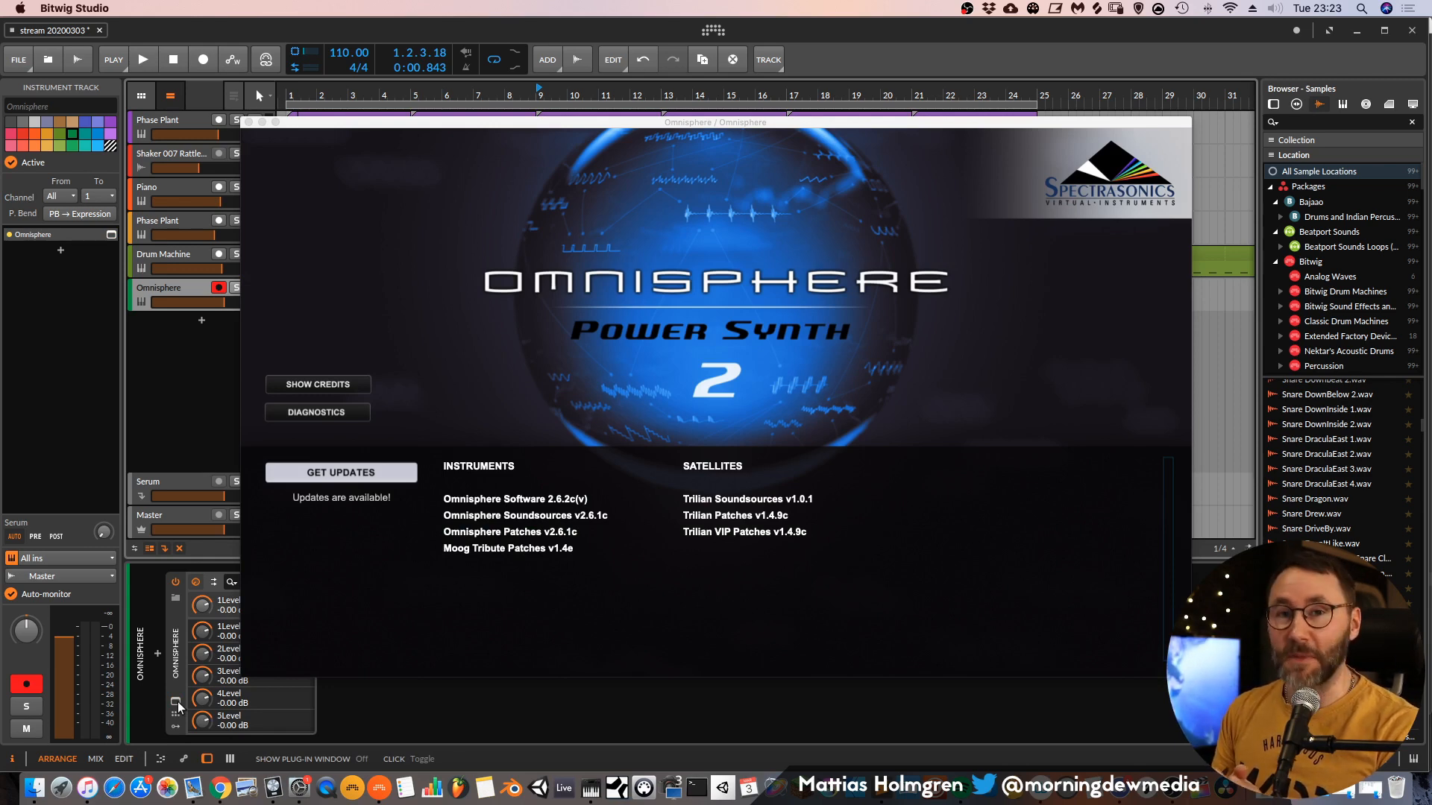
click(676, 327)
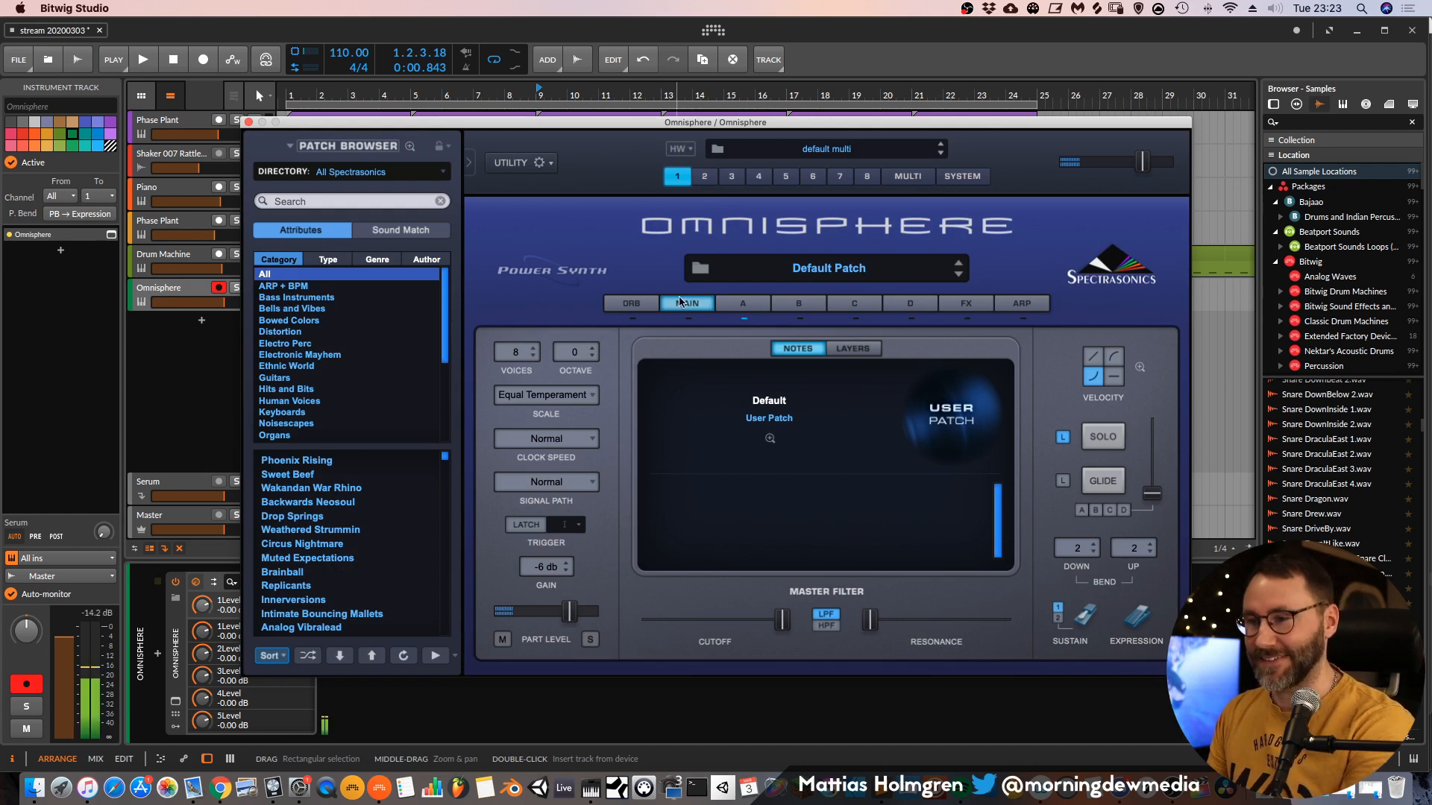
scroll(341, 398, down, 2)
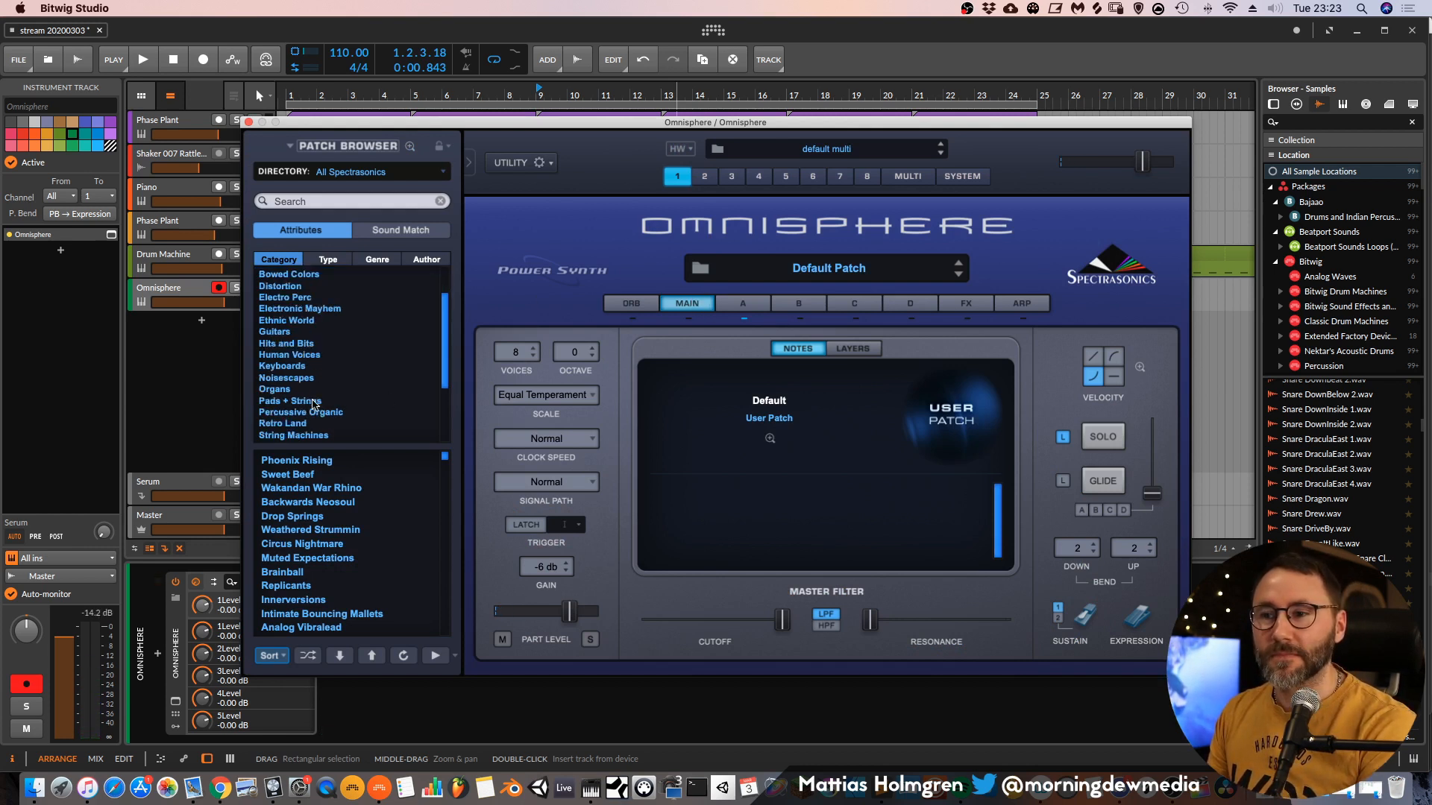
click(314, 402)
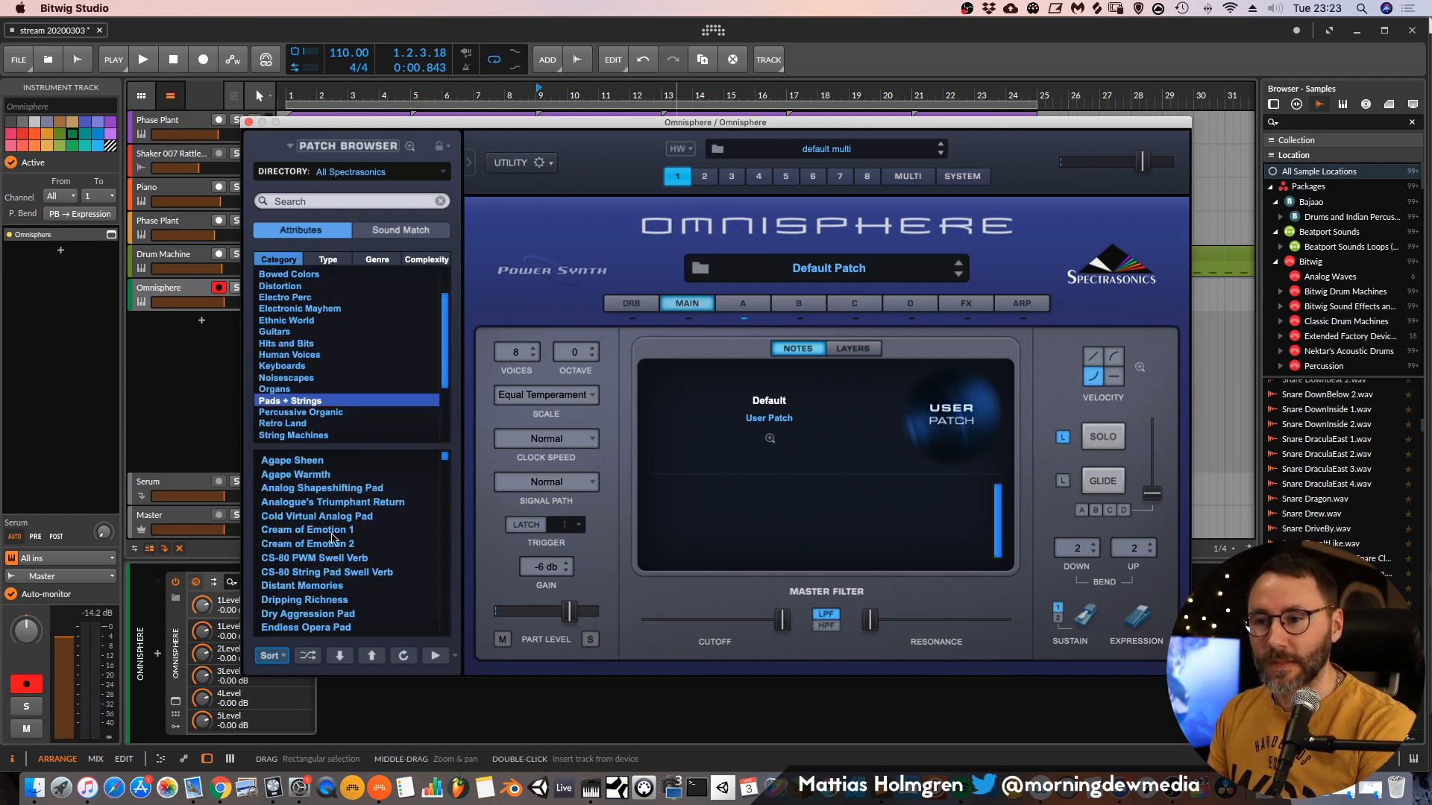
click(326, 559)
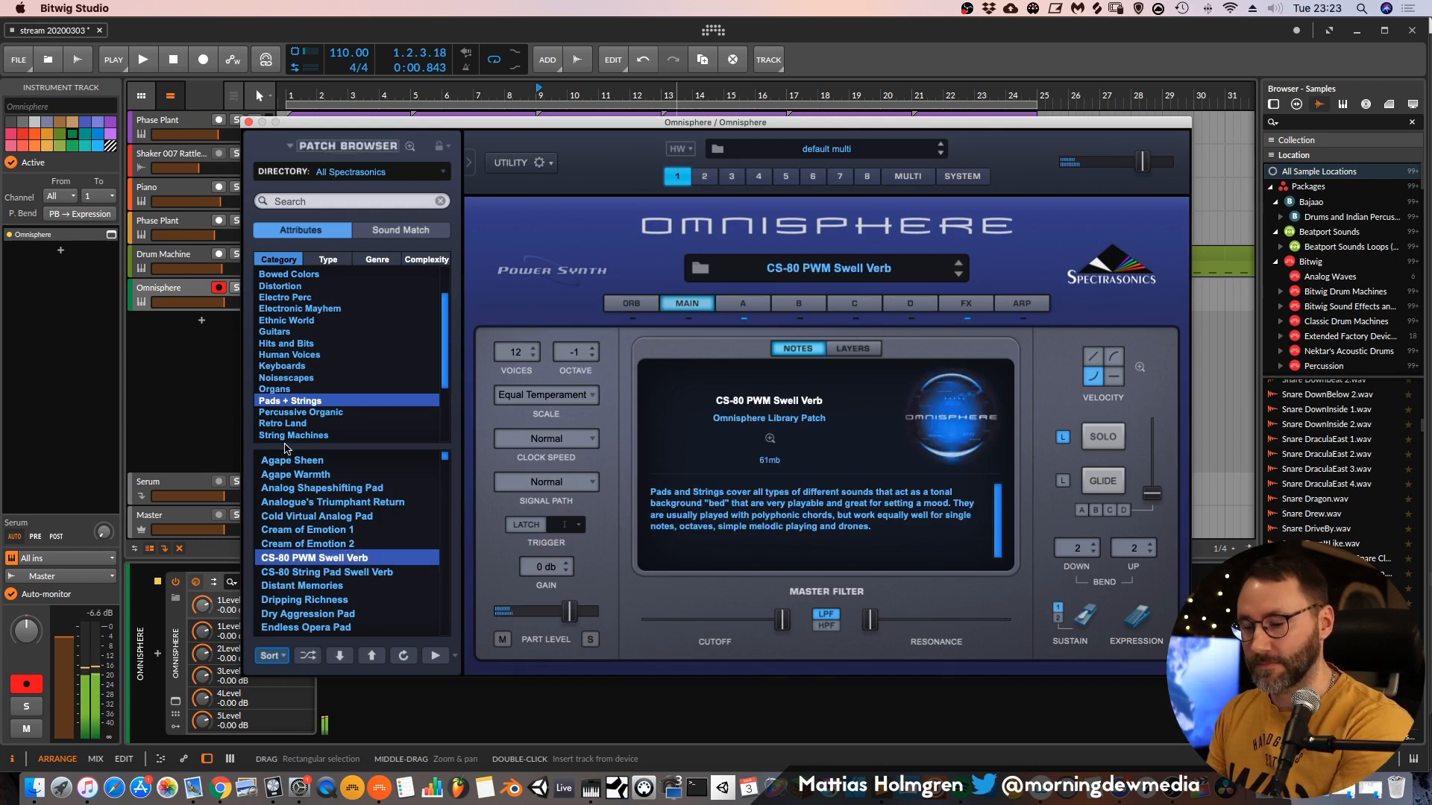
Move the Omnisphere window off the tracks, lower the Omnisphere track's volume while the song plays, and stop playback.
drag(263, 127, 658, 321)
key(space)
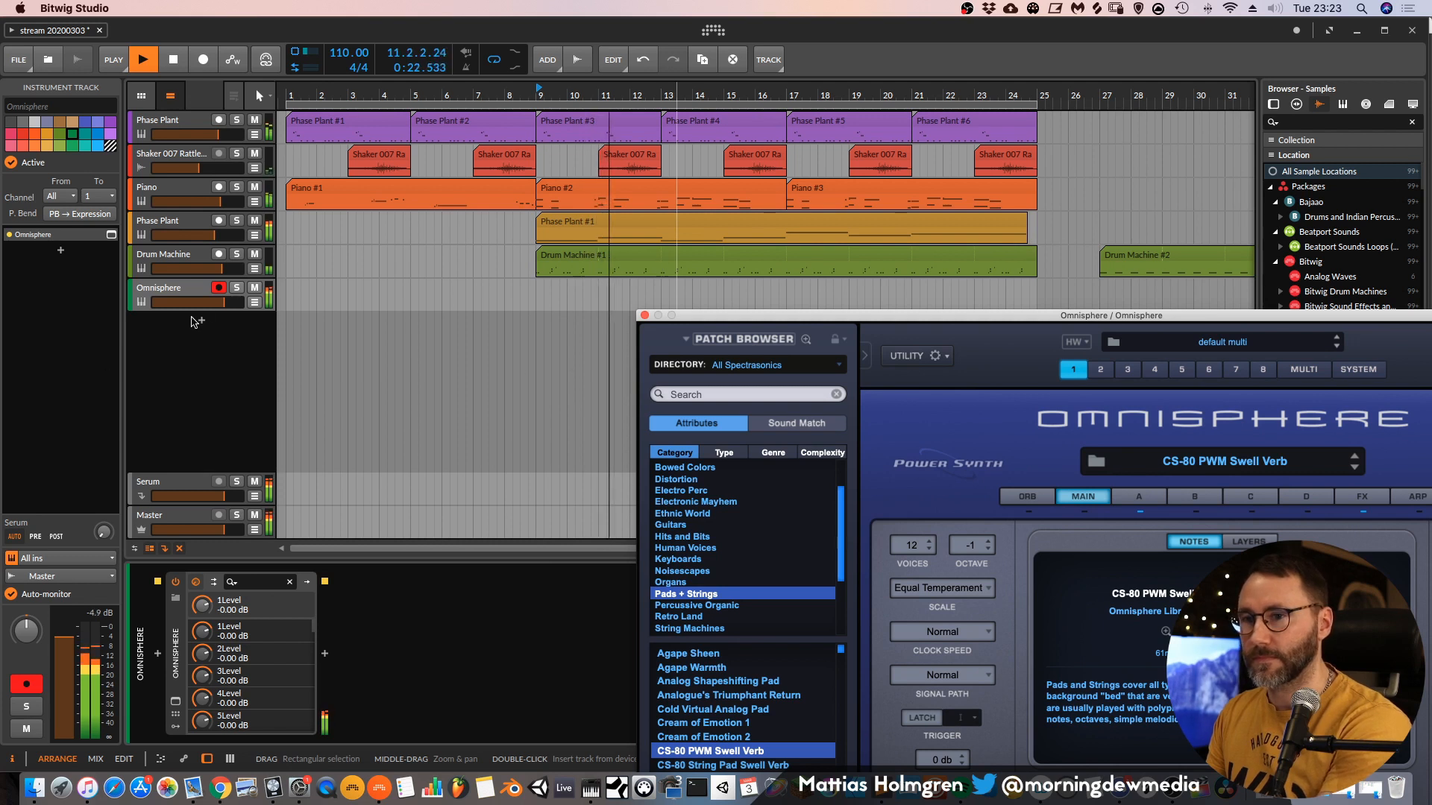
drag(225, 302, 207, 302)
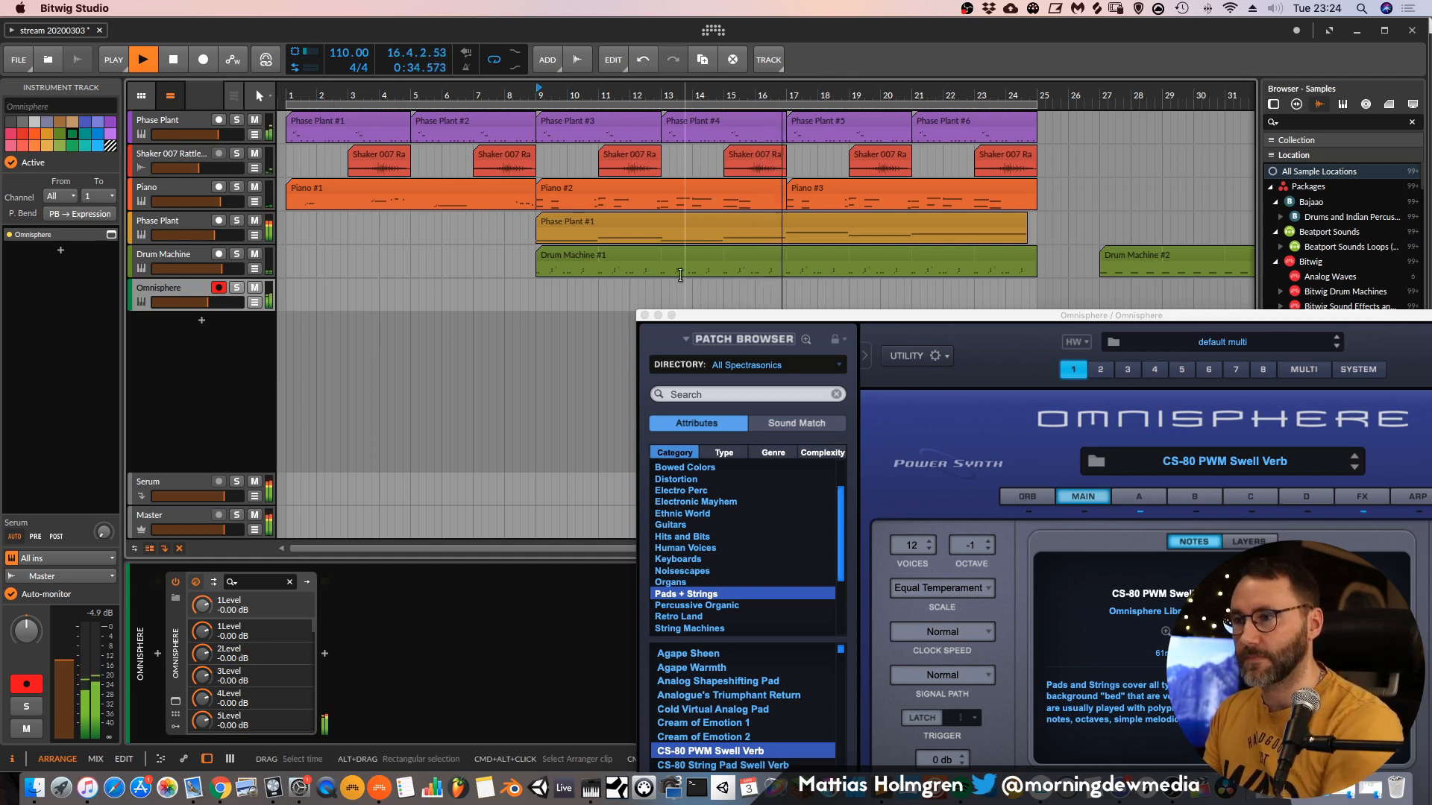
drag(826, 319, 529, 260)
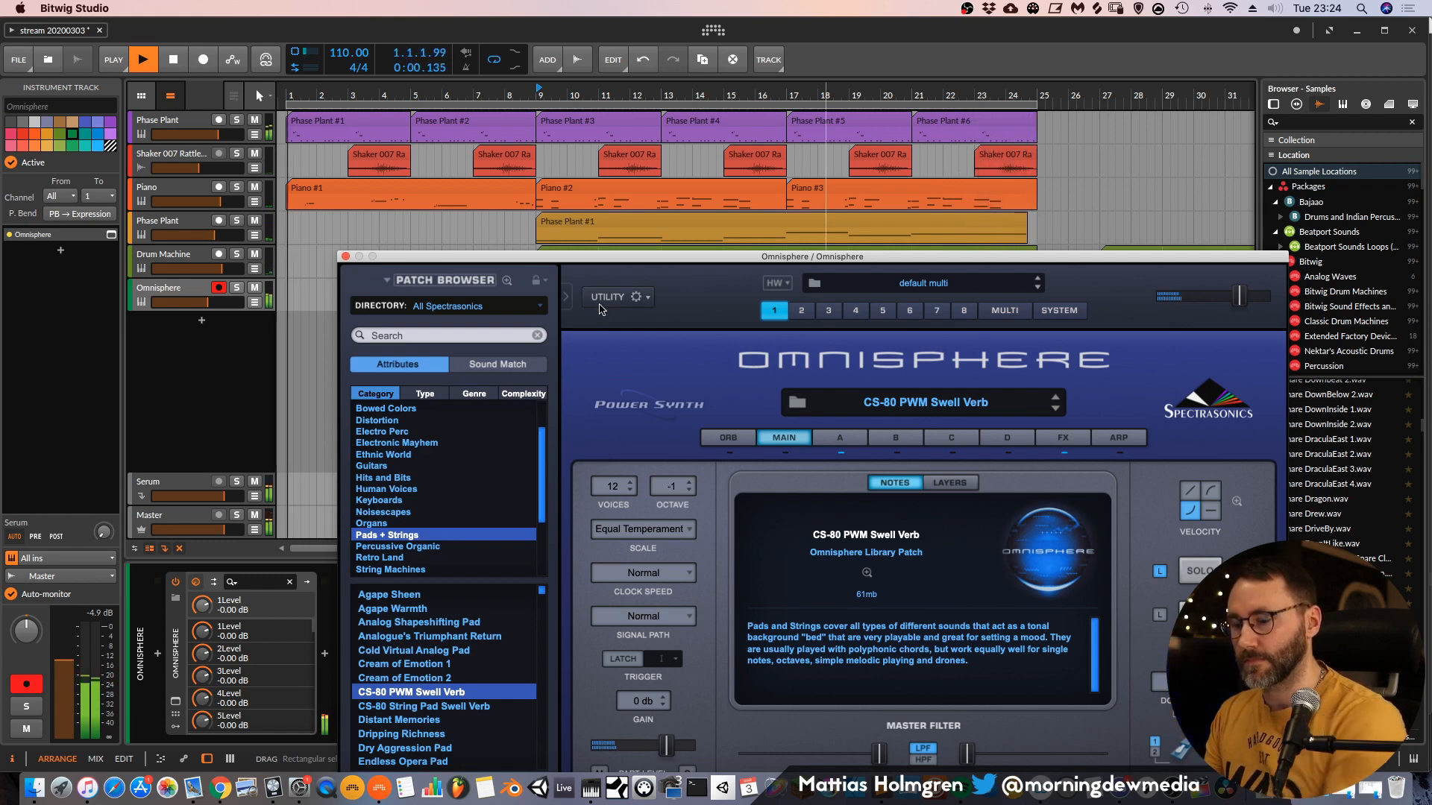
key(space)
Load Omnisphere's Cream of Emotion 2 patch and audition it with playback starting at 8.4.1, just before bar 9.
click(439, 679)
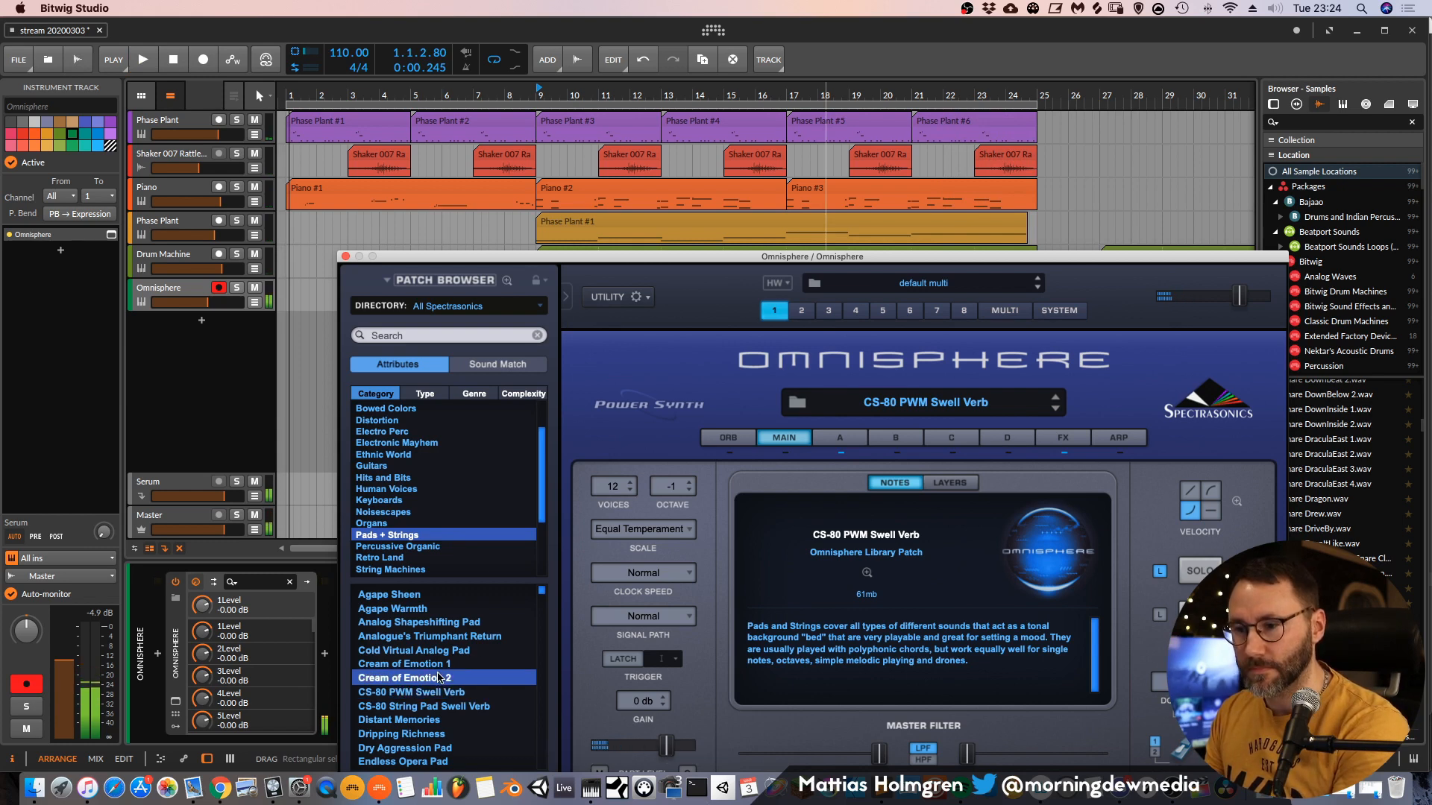
click(437, 665)
click(437, 679)
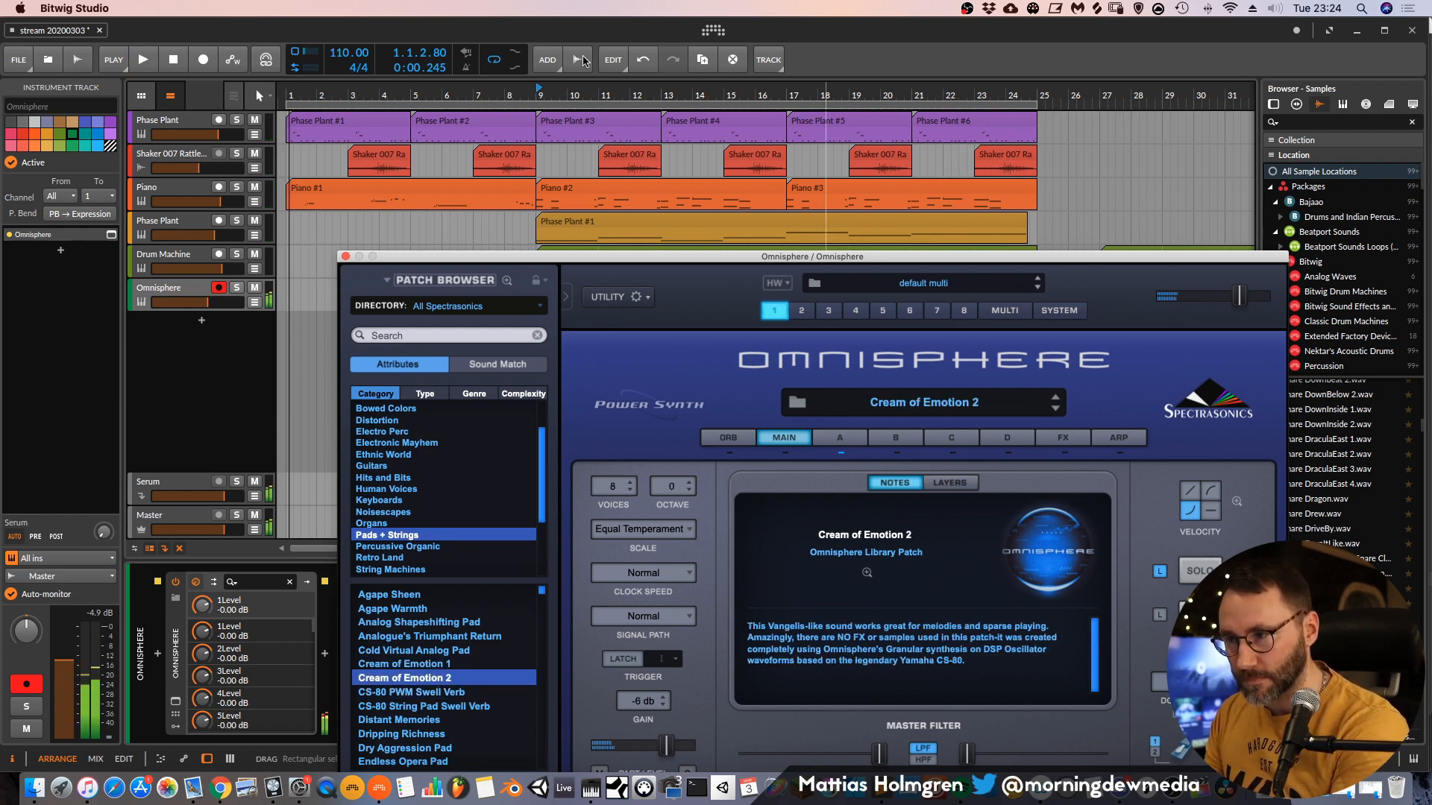
click(527, 93)
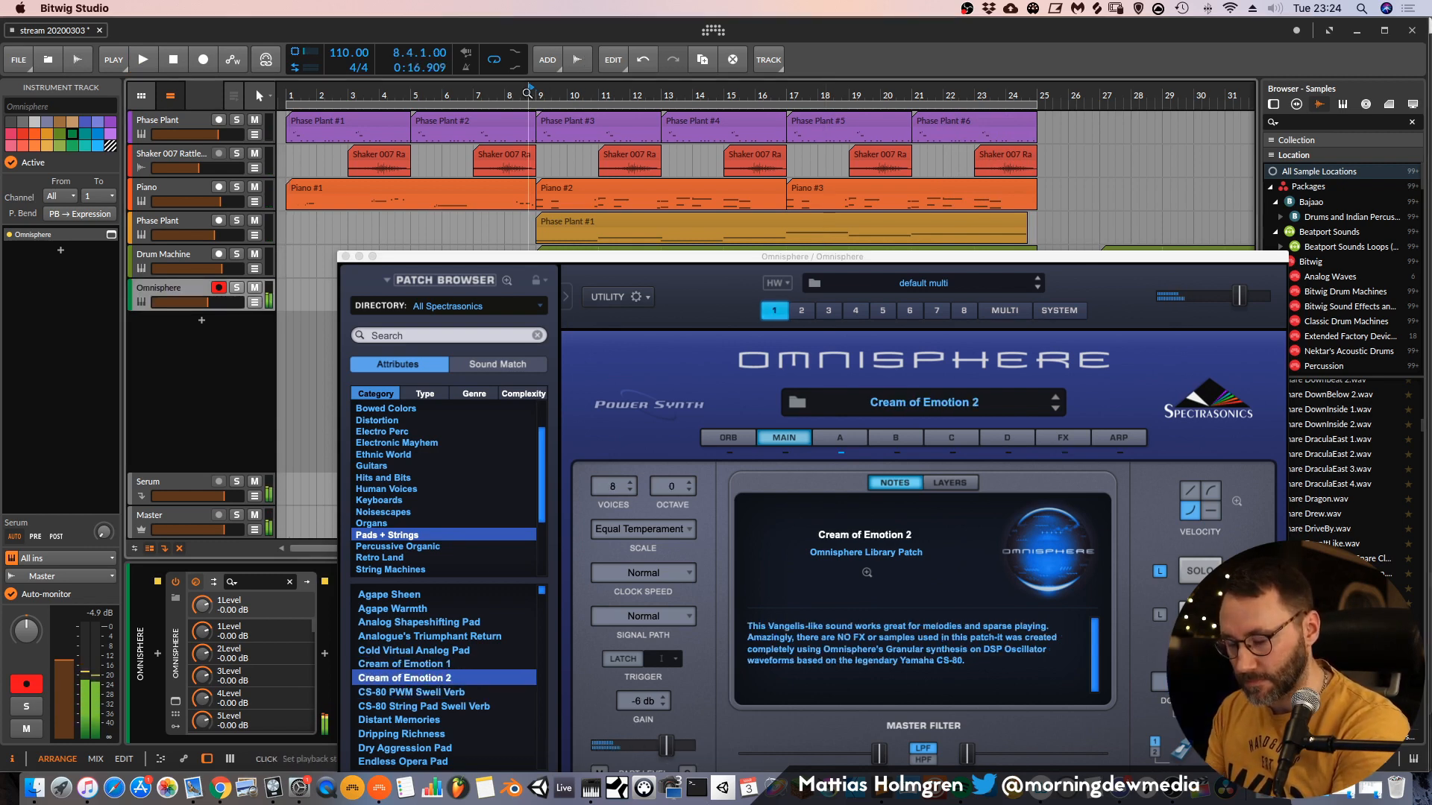
key(space)
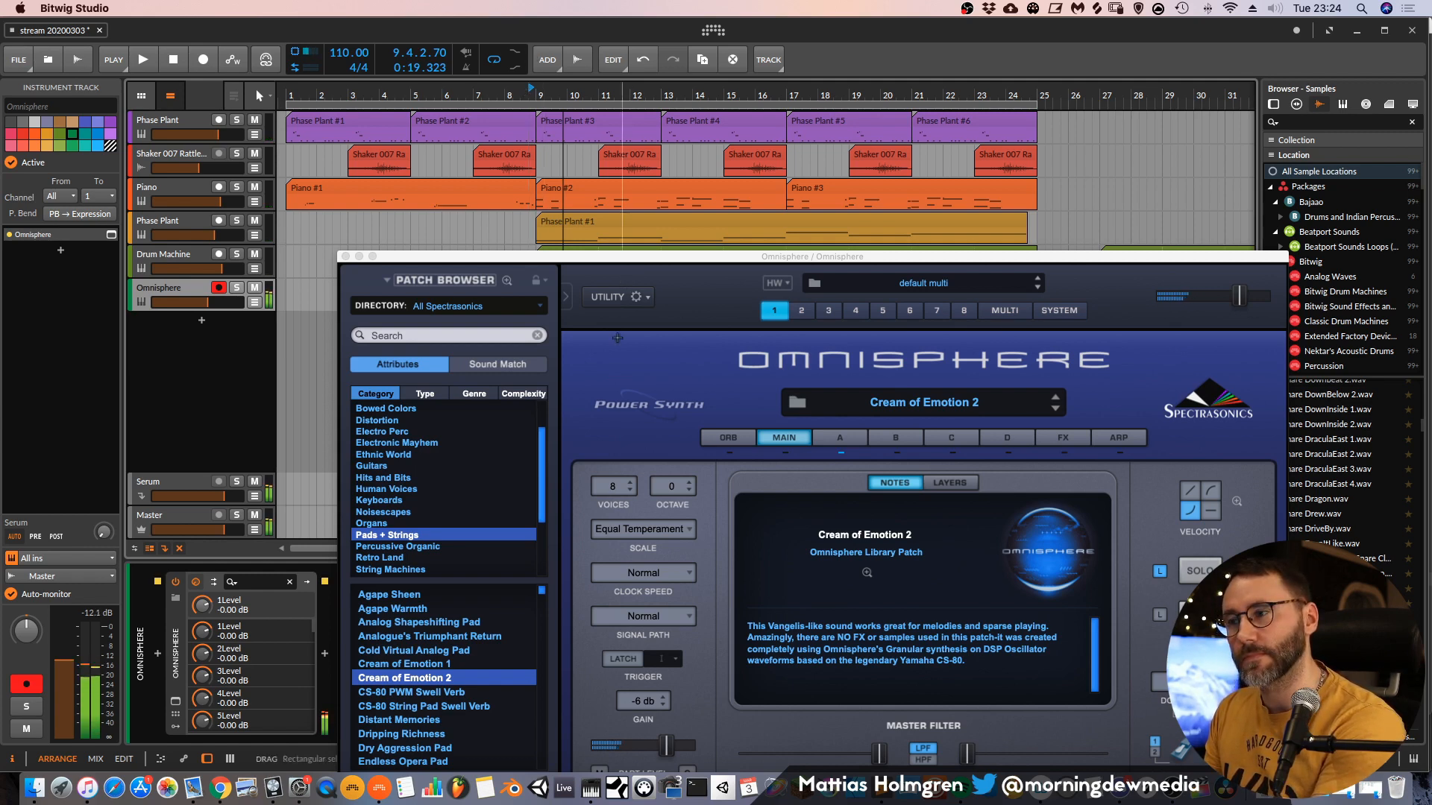
Try the Analogue's Triumphant Return and Cold Virtual Analog Pad patches, load Distant Memories and play the track with it.
click(436, 636)
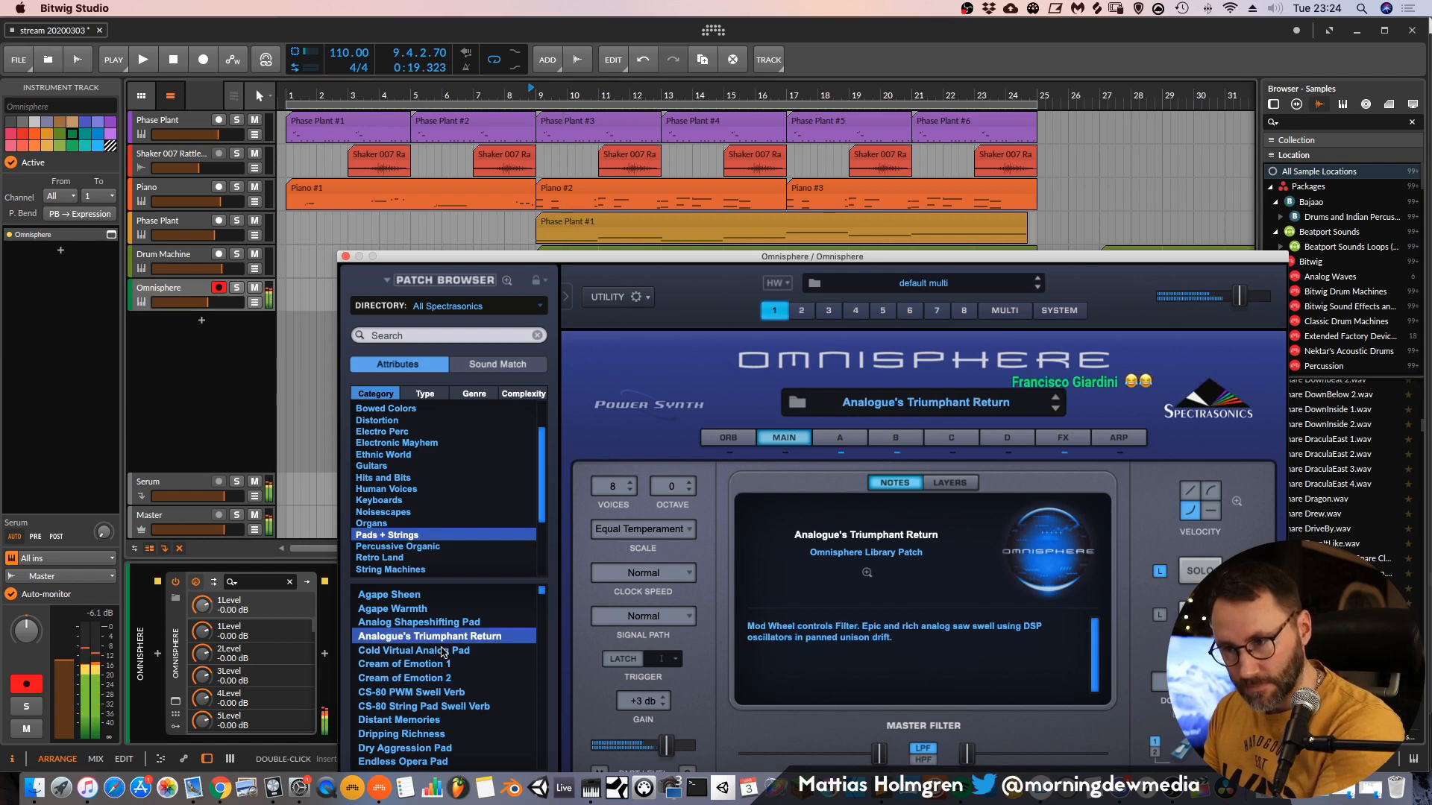
click(443, 651)
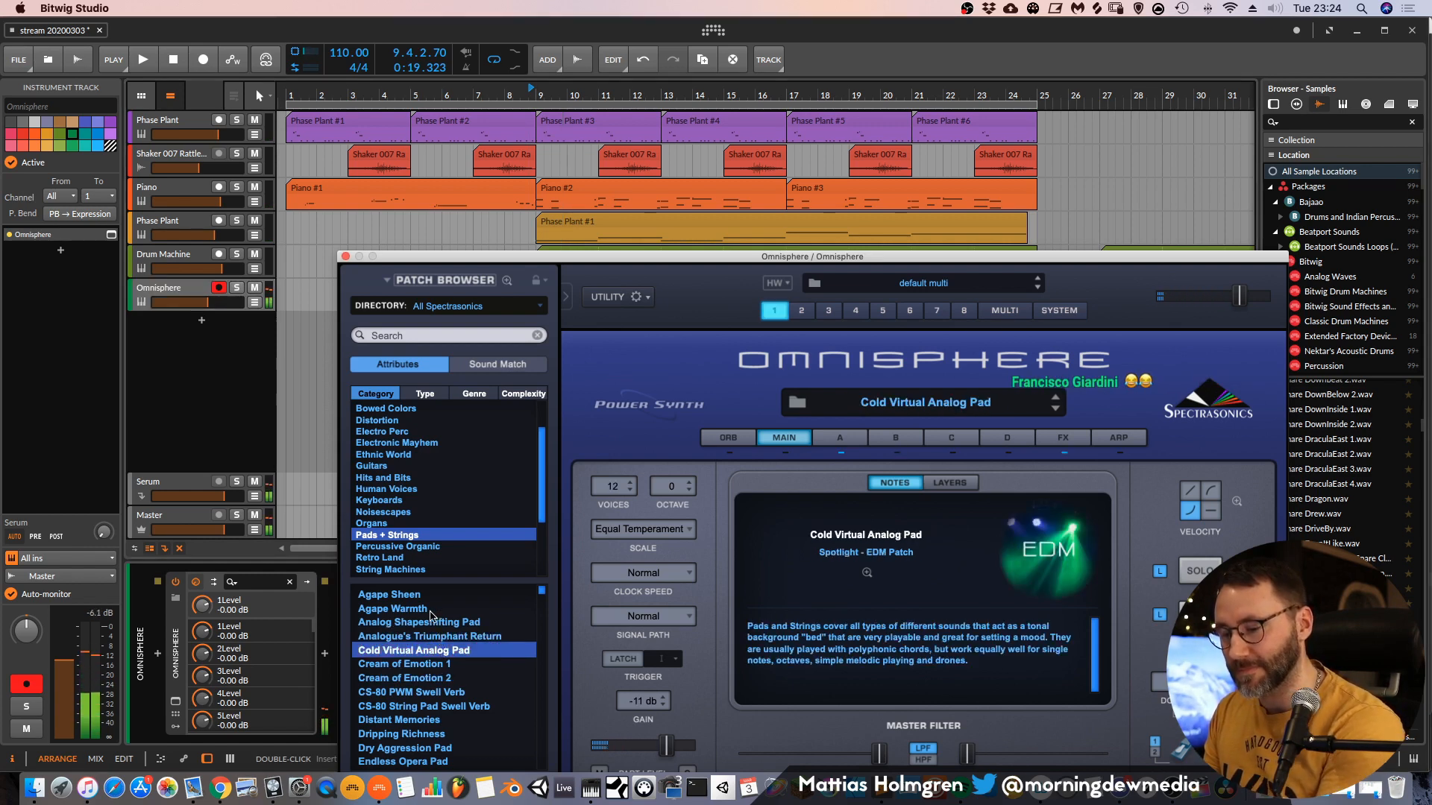
scroll(438, 638, down, 3)
click(437, 678)
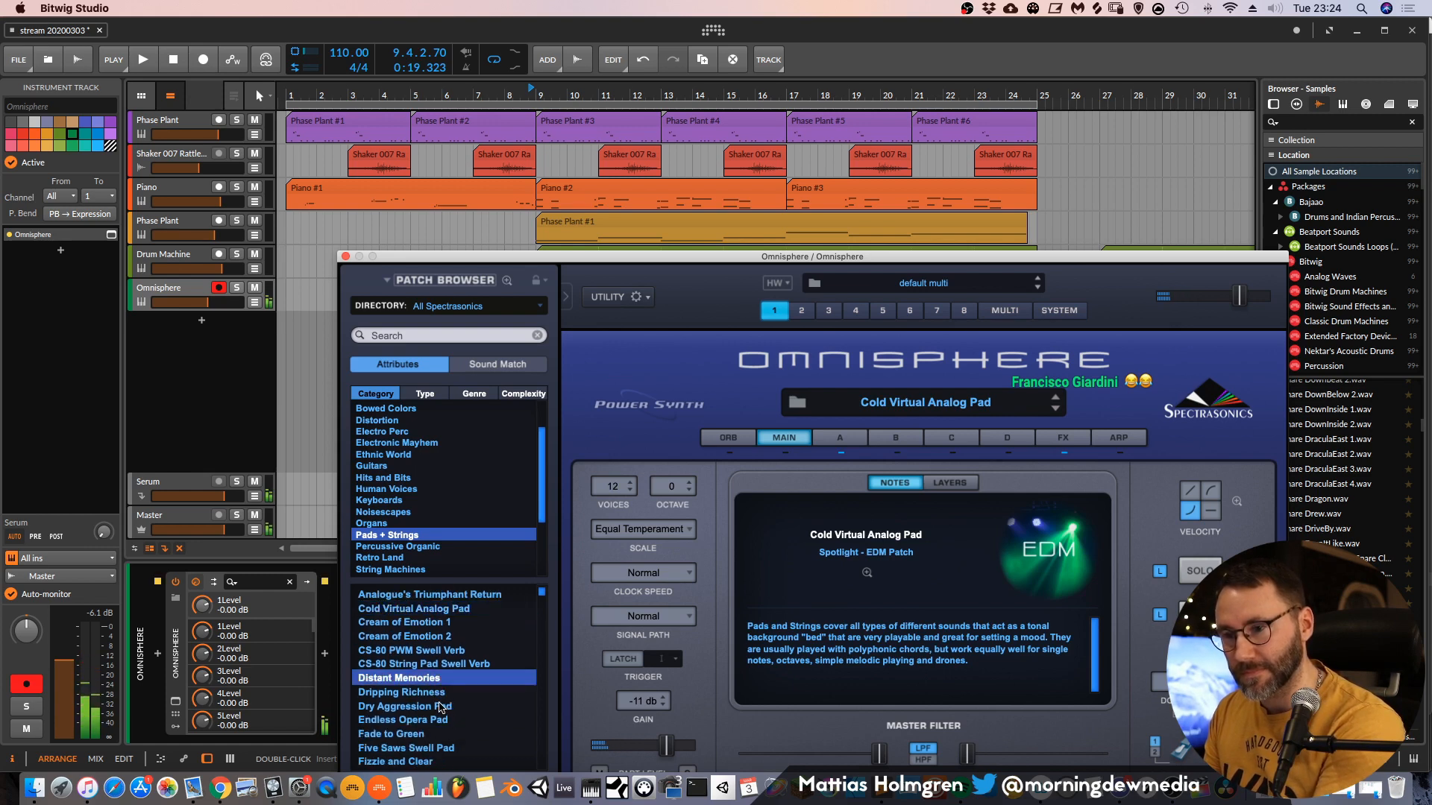
key(space)
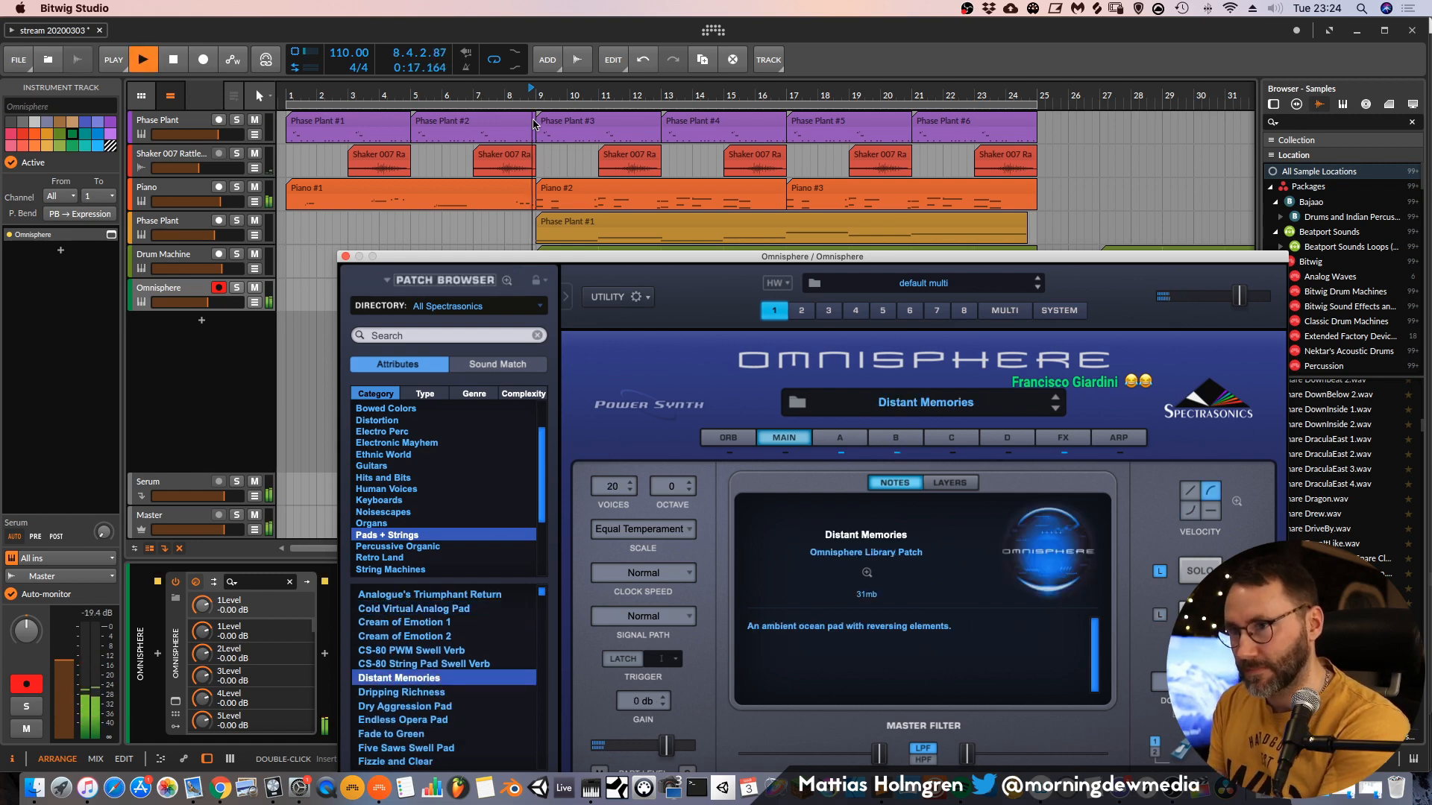
Raise the Omnisphere track's volume slightly and replay the song from just before bar 9 to check the balance.
drag(214, 307, 224, 307)
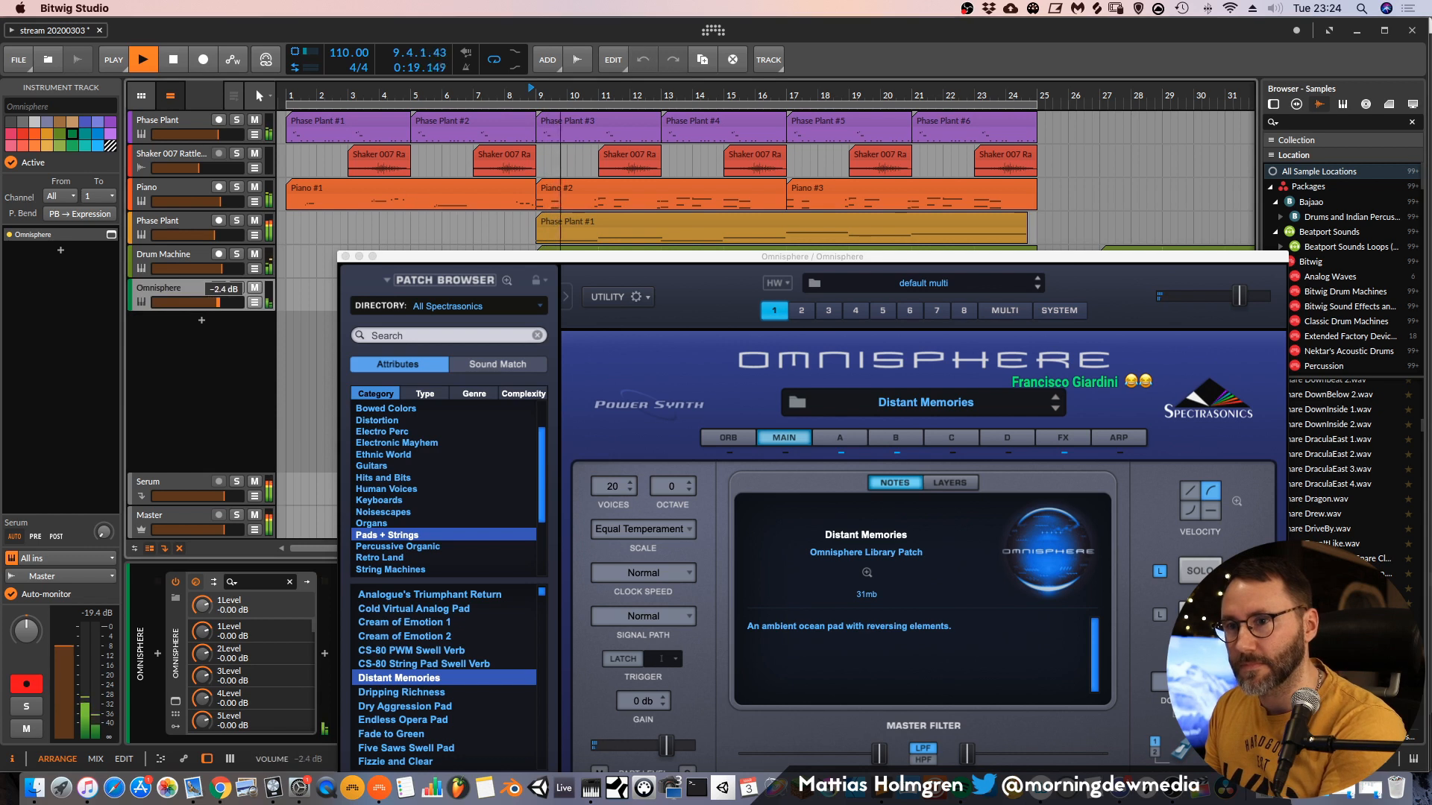
key(space)
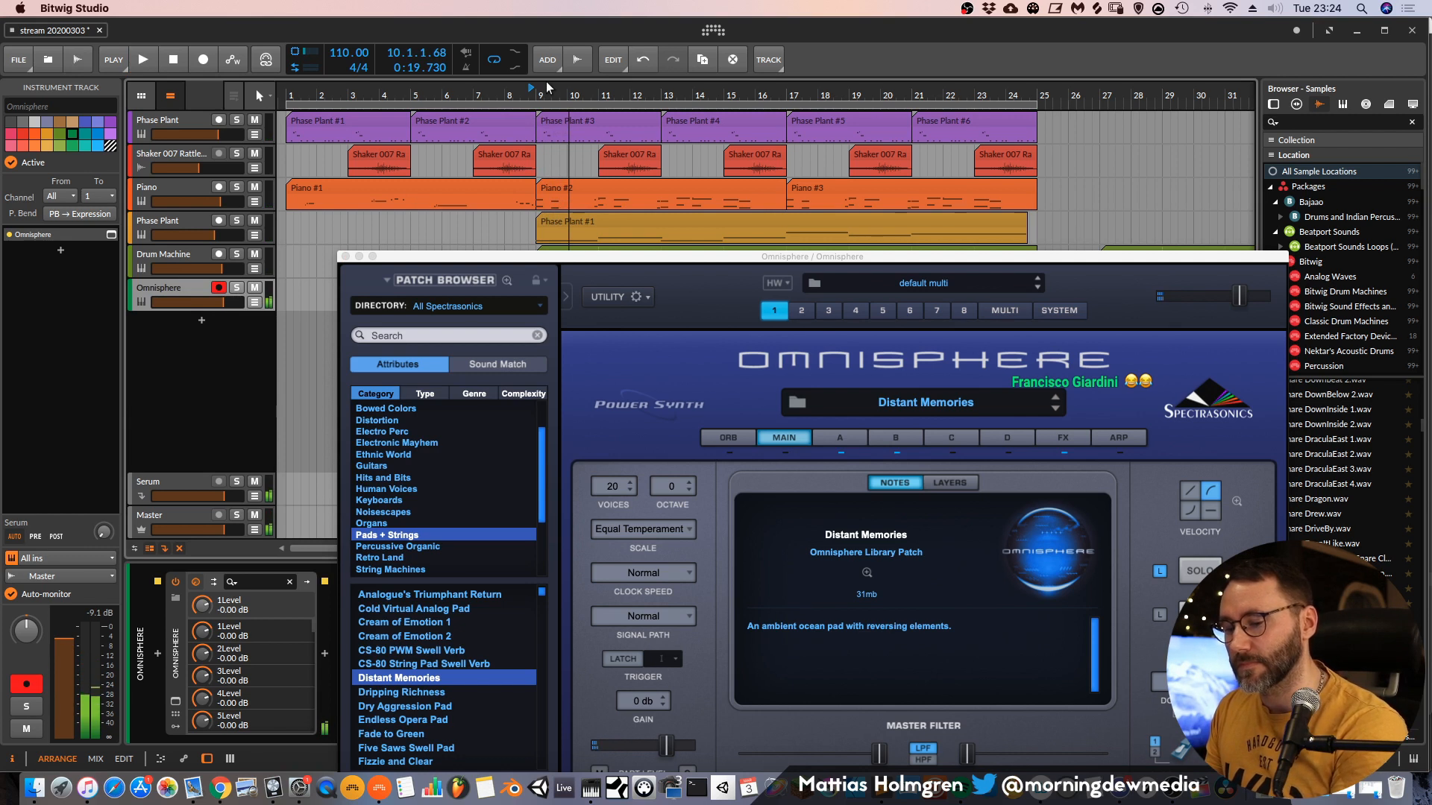
key(space)
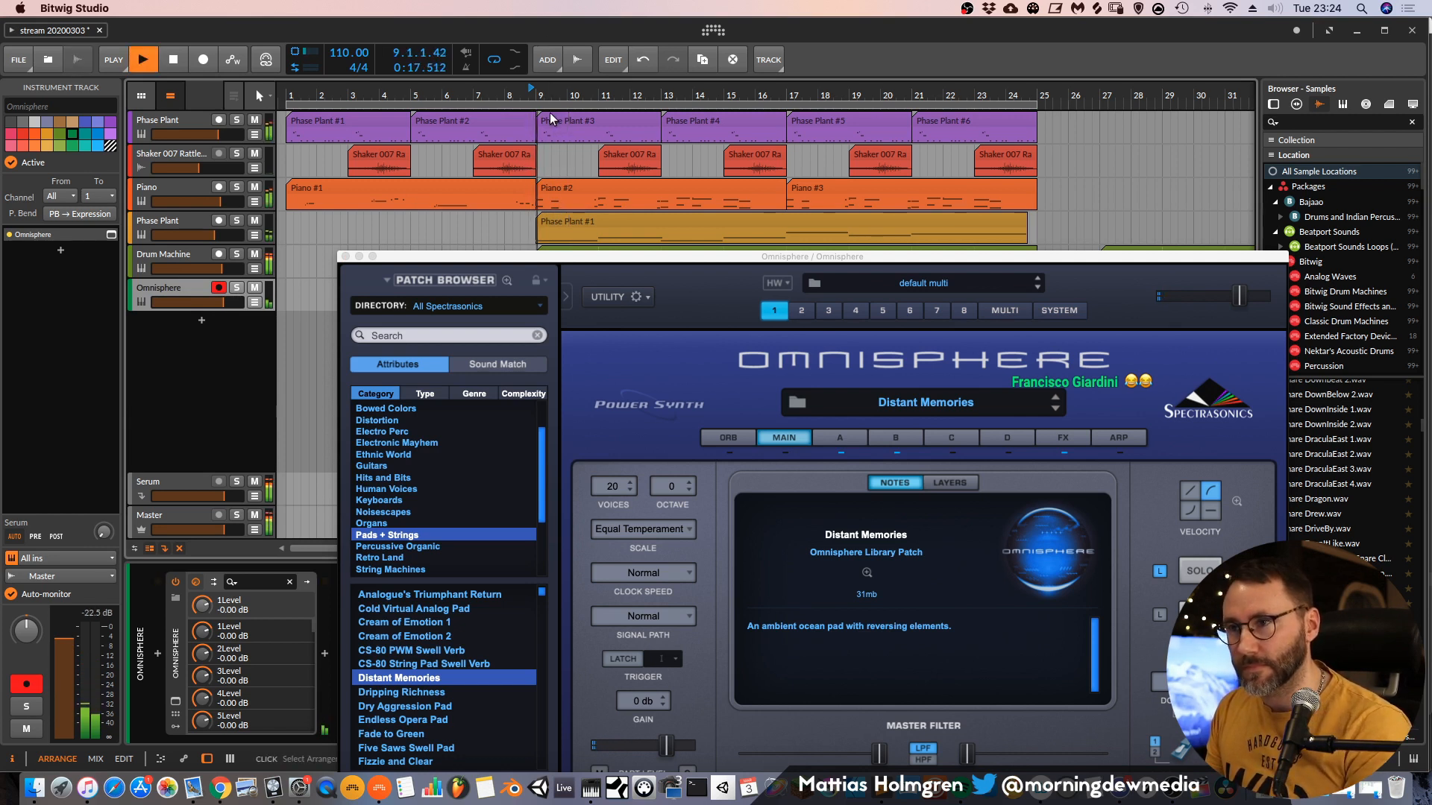
key(space)
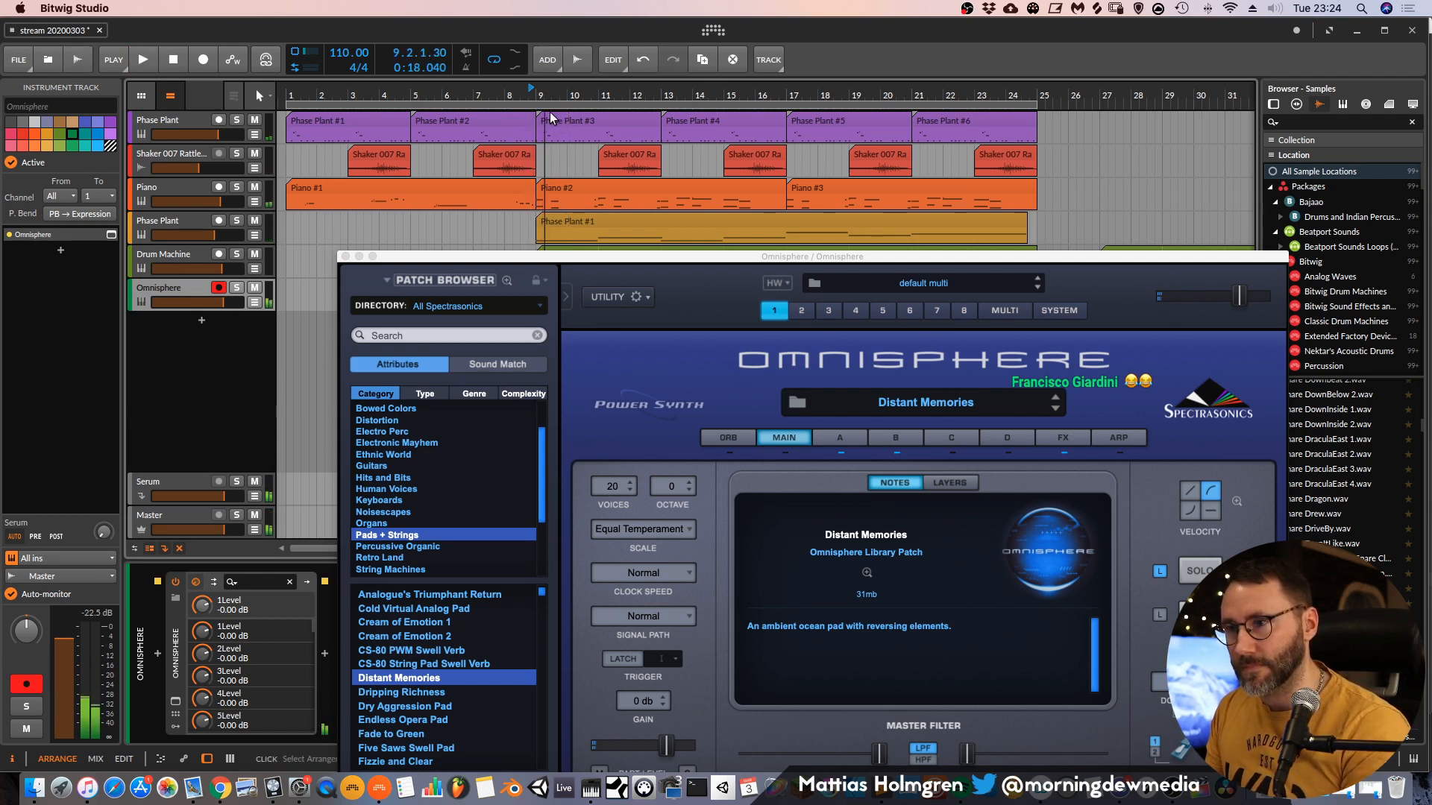
key(space)
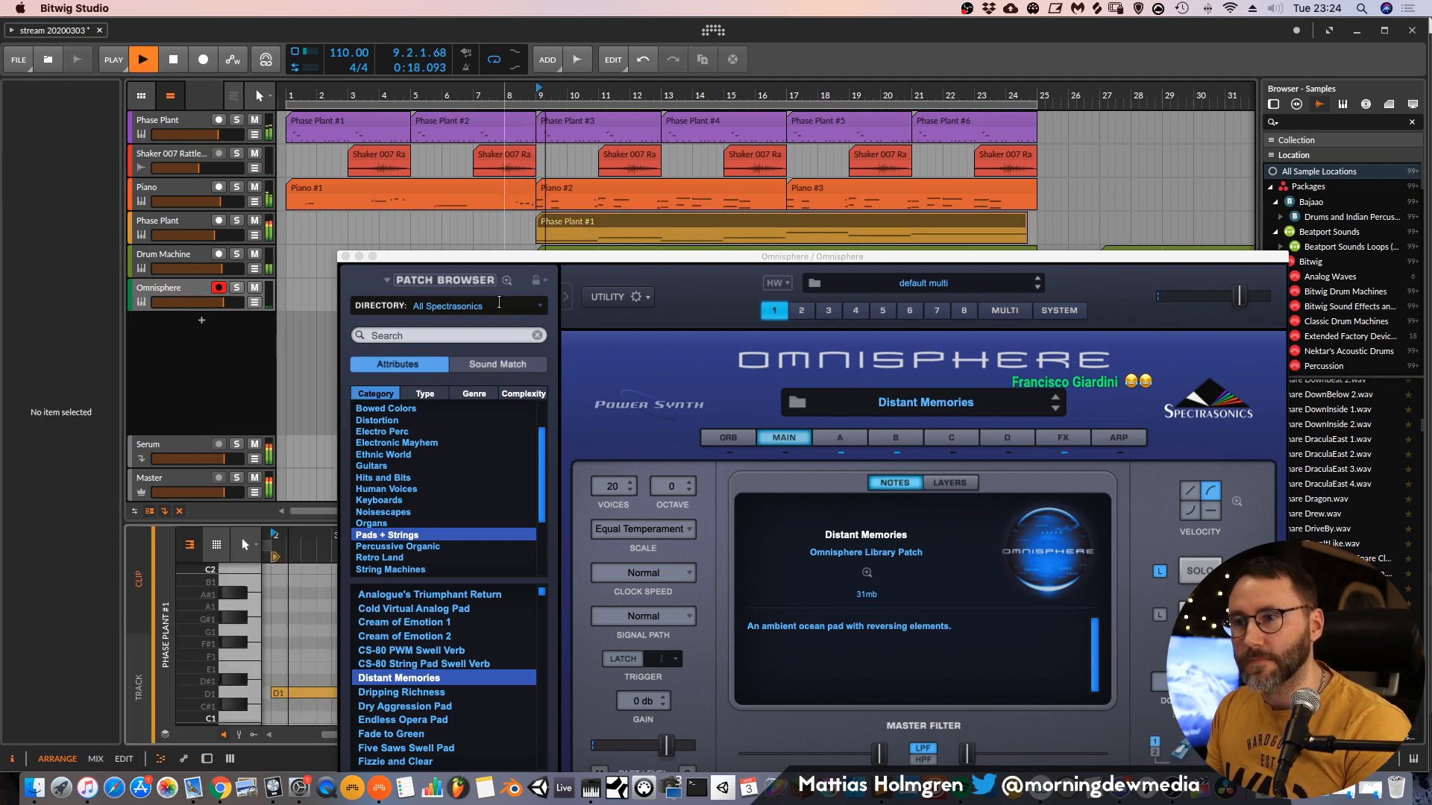
Move the Omnisphere window aside, examine the low notes in the orange Phase Plant clip during playback, and stop.
drag(505, 256, 694, 244)
scroll(362, 596, down, 2)
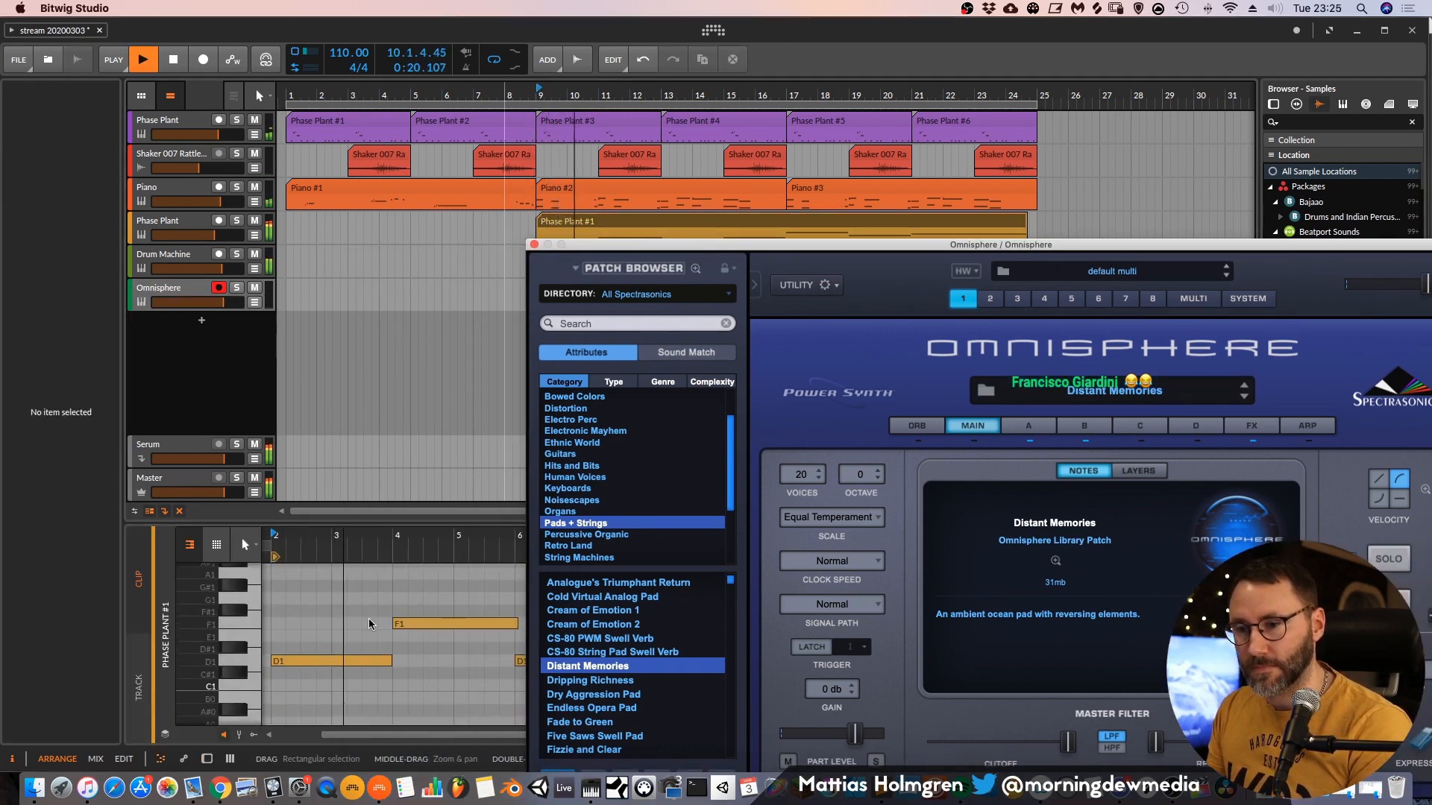
key(space)
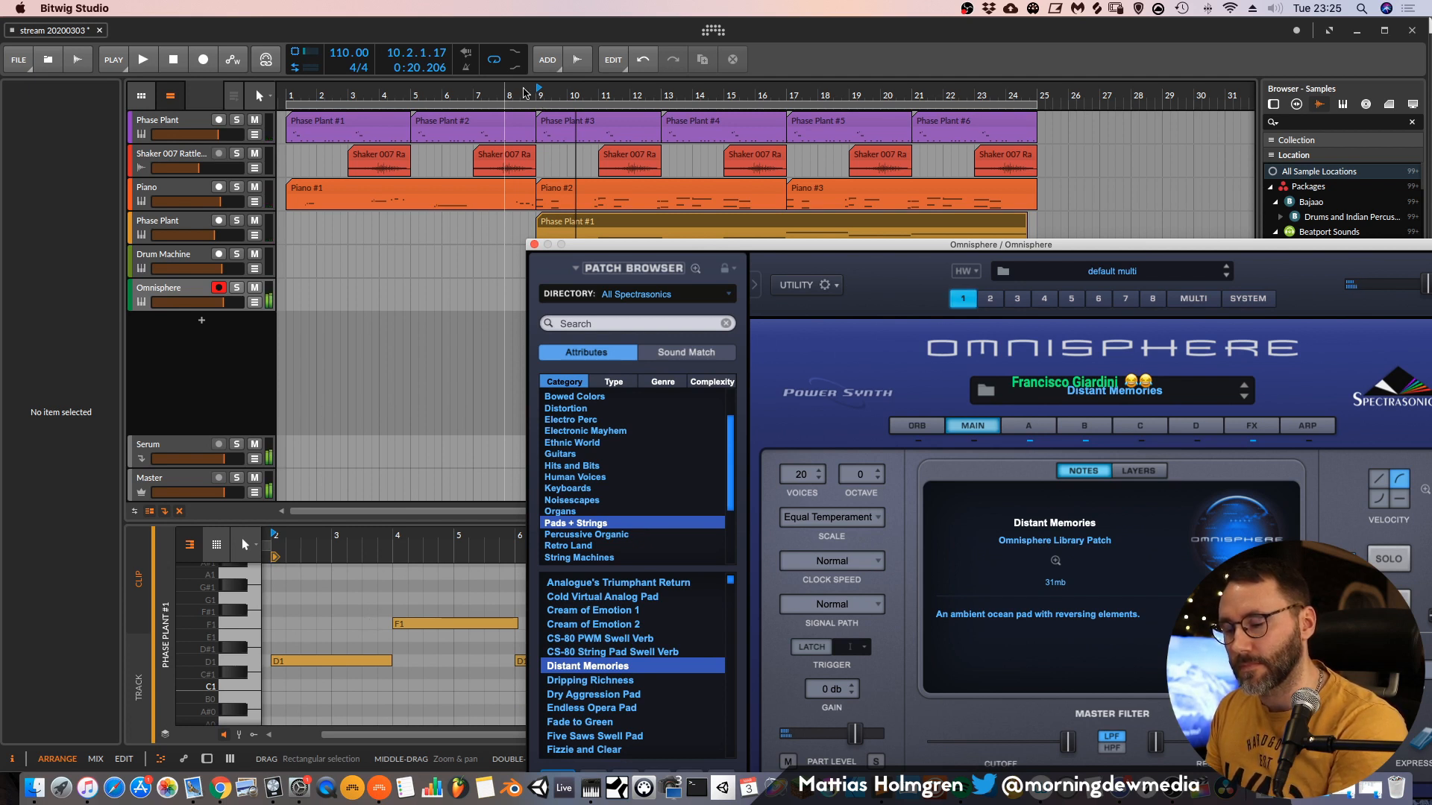
Play the song with the Distant Memories pad from just before bar 9, and move Omnisphere's window clear of the arranged clips.
double_click(526, 93)
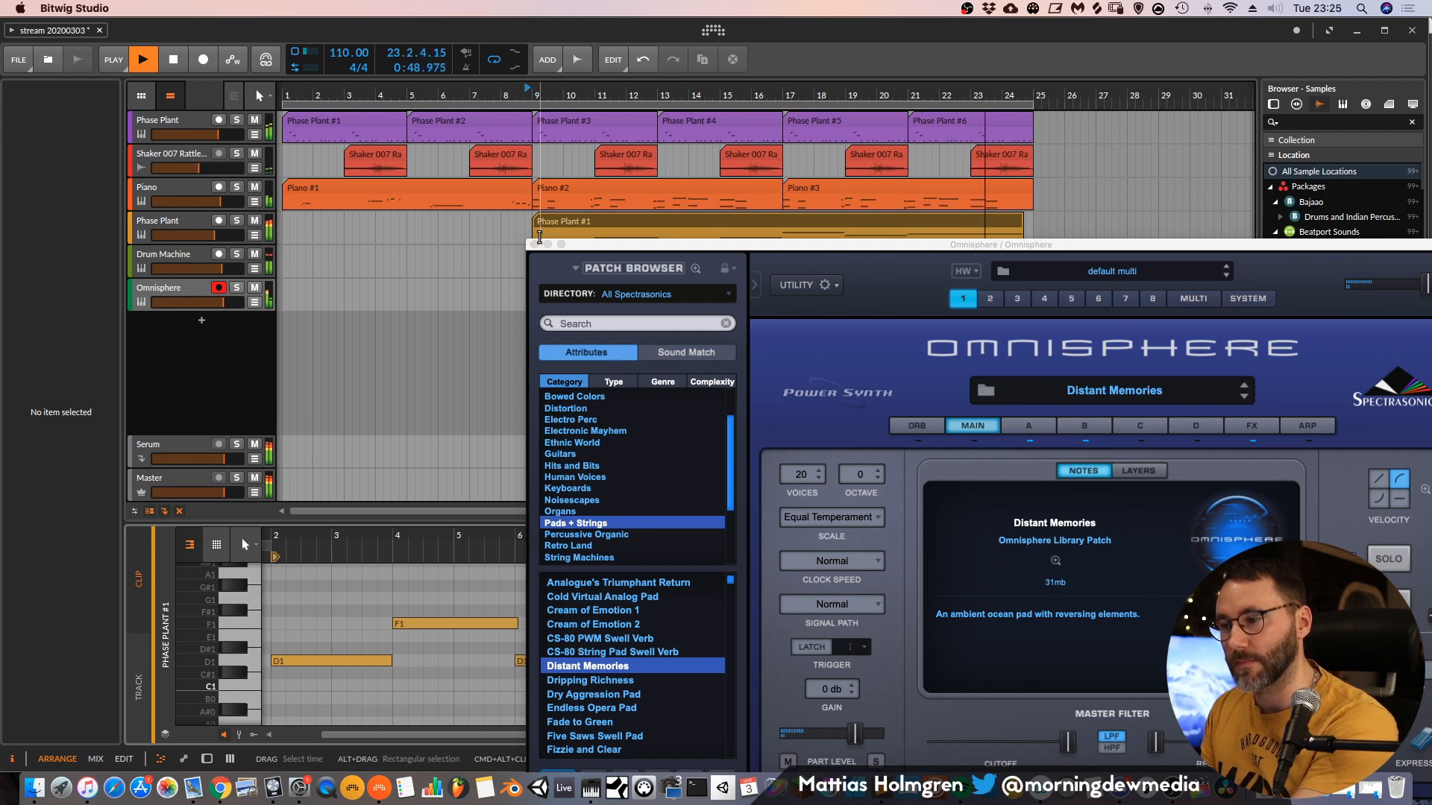
drag(839, 245, 791, 7)
key(space)
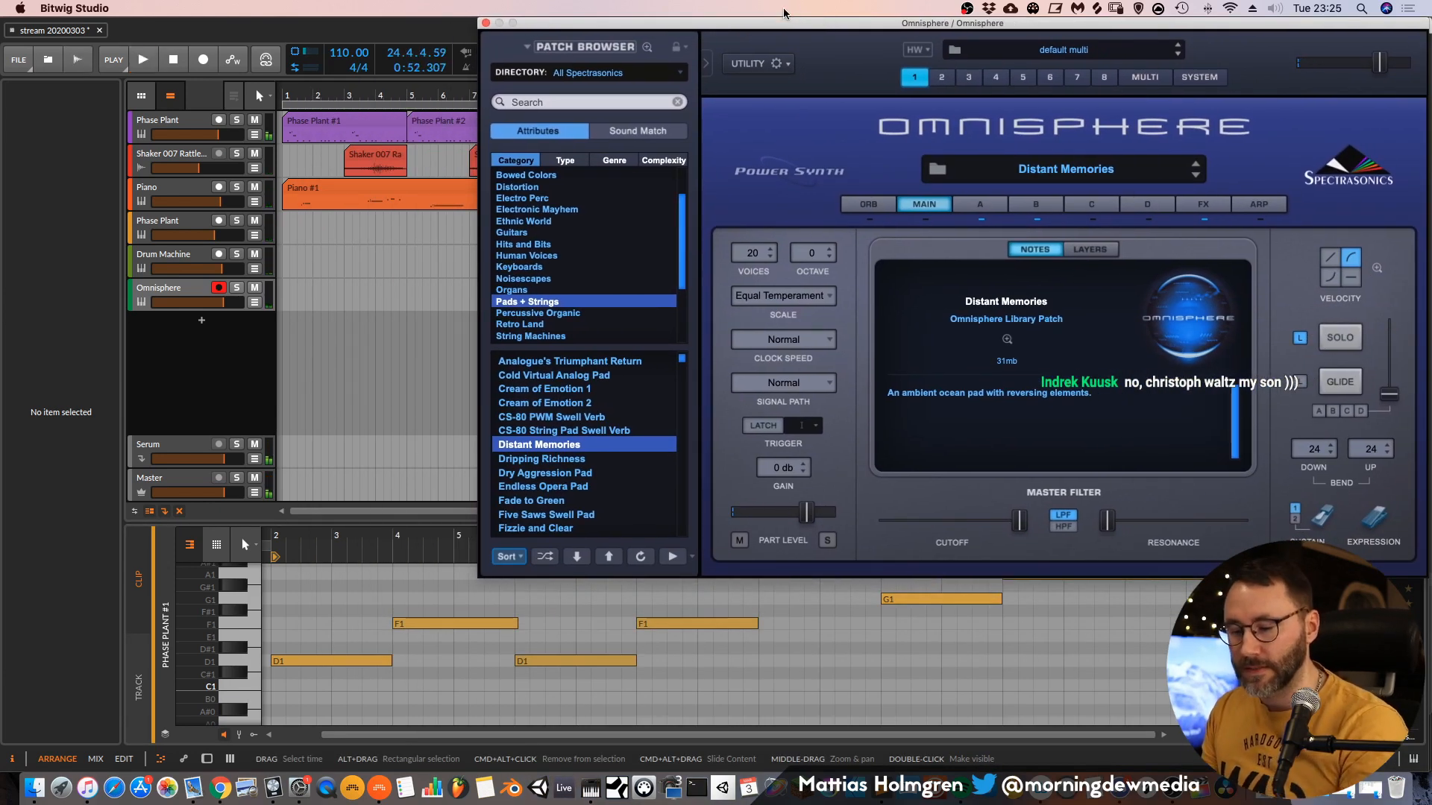
drag(592, 18, 858, 267)
key(space)
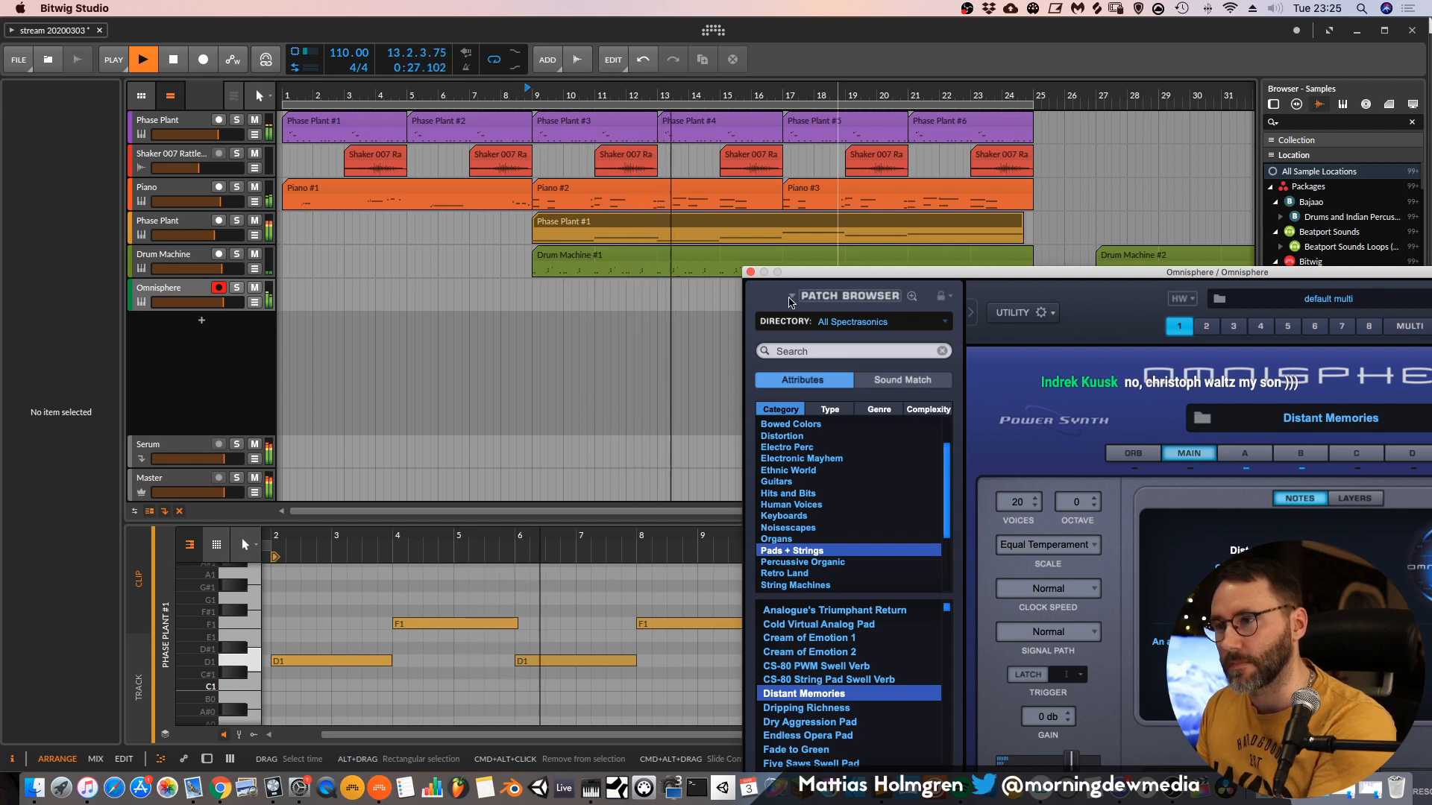
Try Omnisphere's Dry Aggression Pad and Endless Opera Pad patches, return to Dry Aggression Pad, and close the plug-in window.
drag(846, 275, 571, 57)
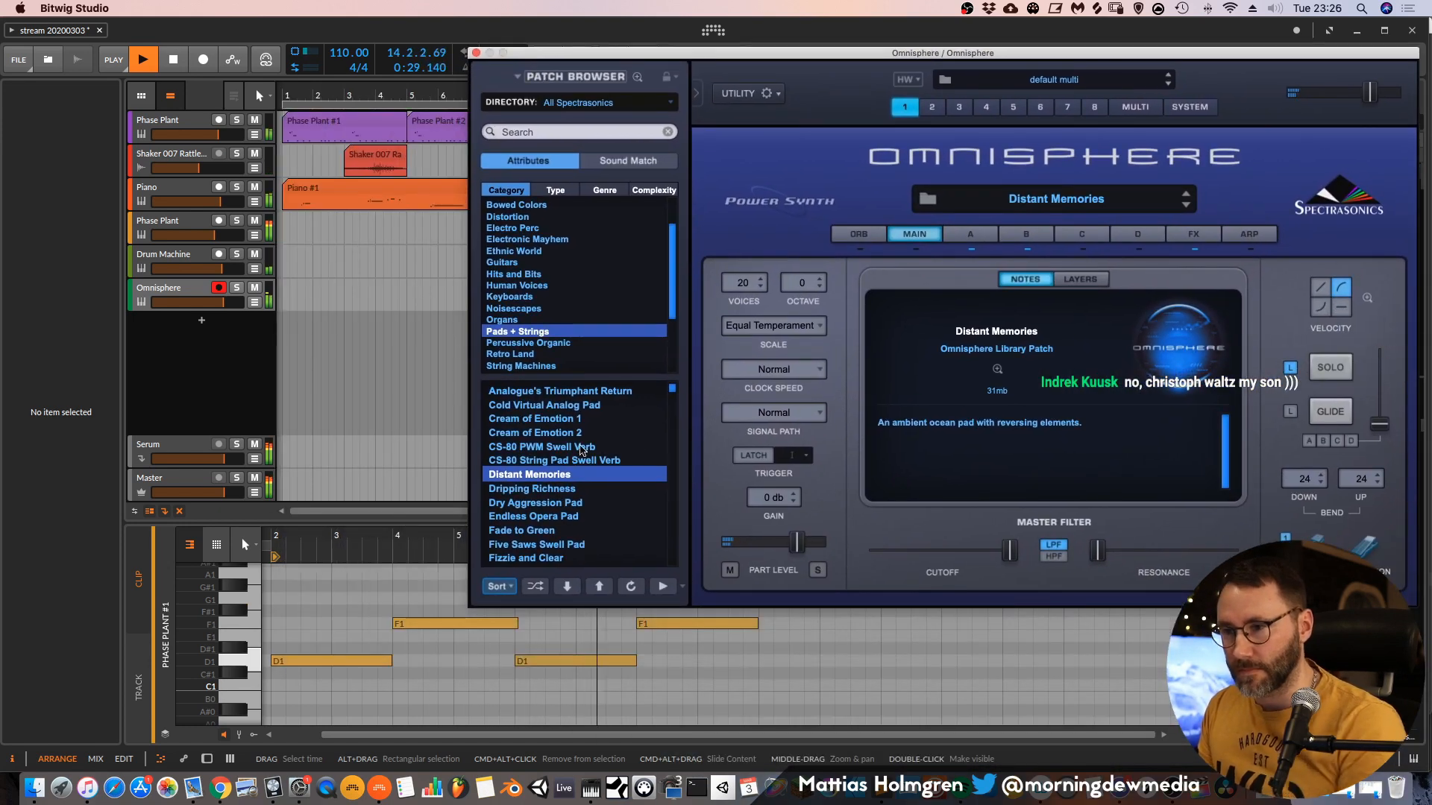
key(space)
click(573, 502)
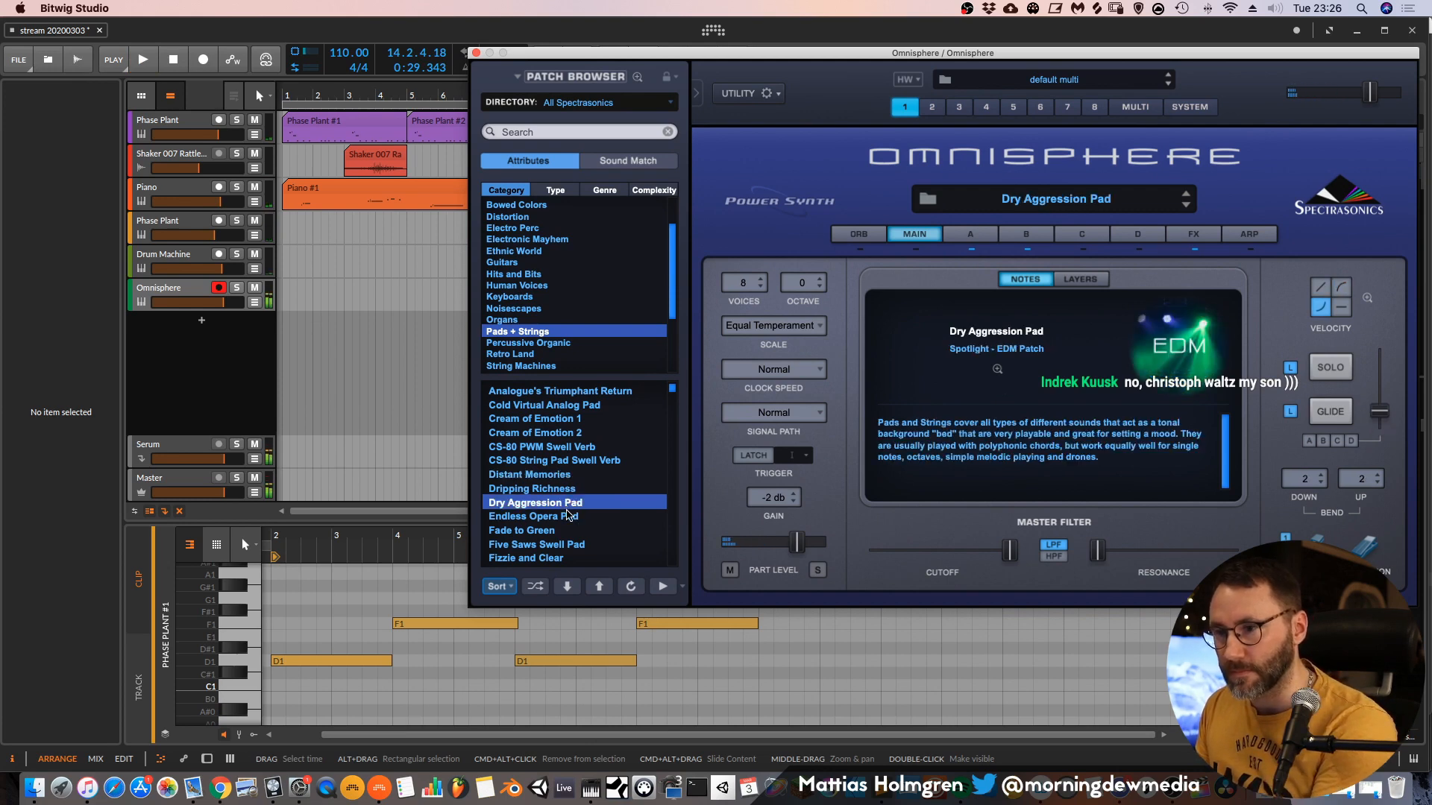
click(565, 518)
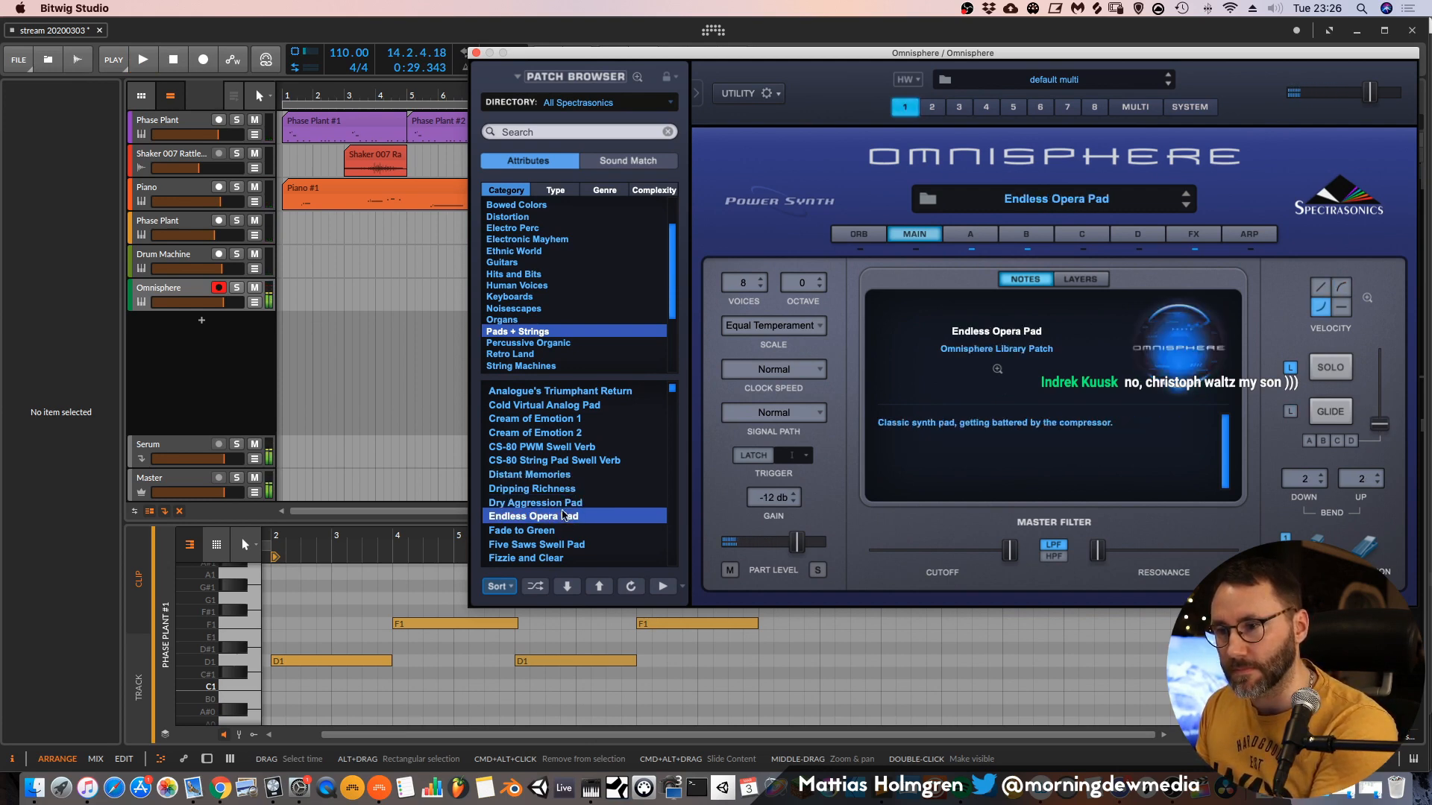
click(565, 502)
click(476, 52)
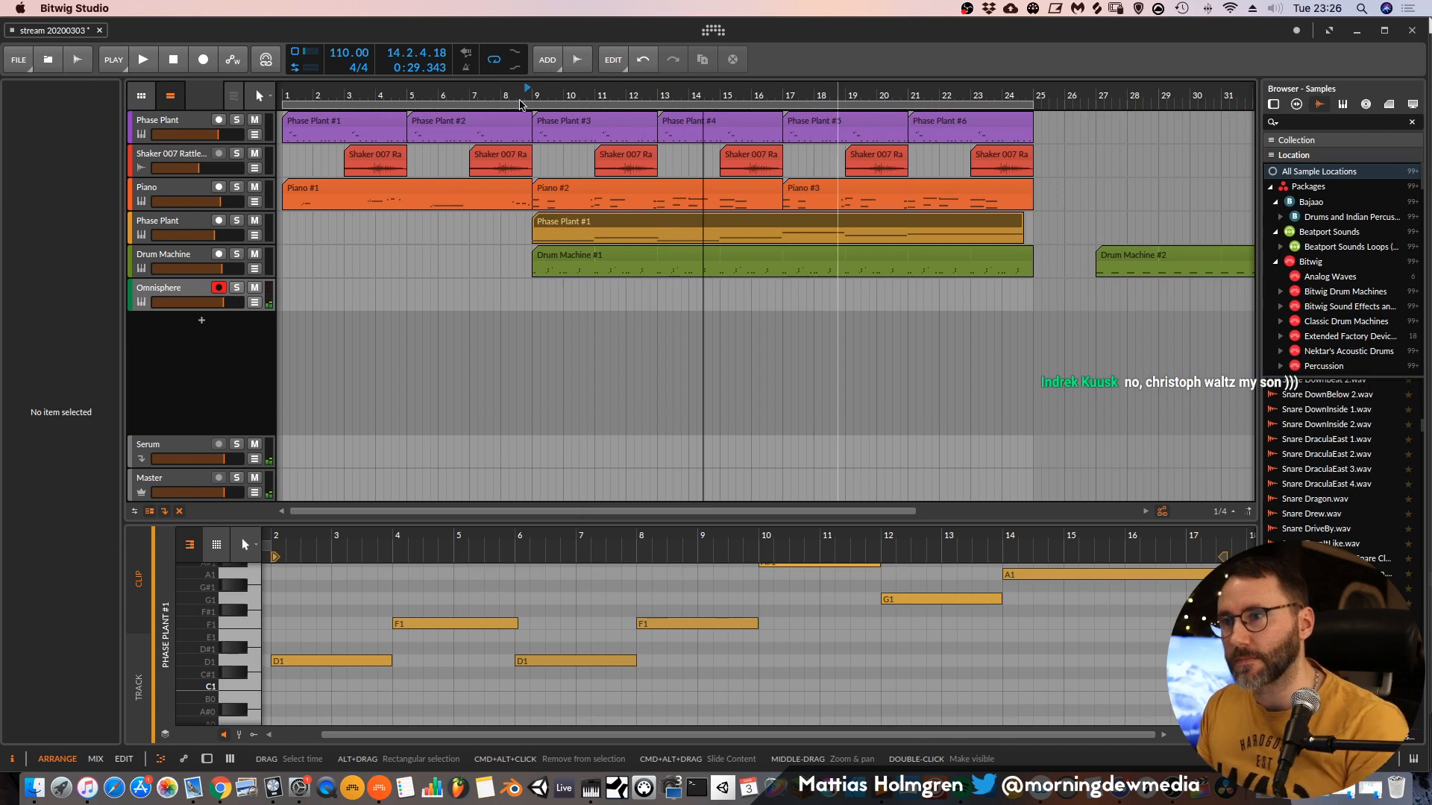
Replay the song briefly from just before bar 9, then remove the Omnisphere device from its track.
key(space)
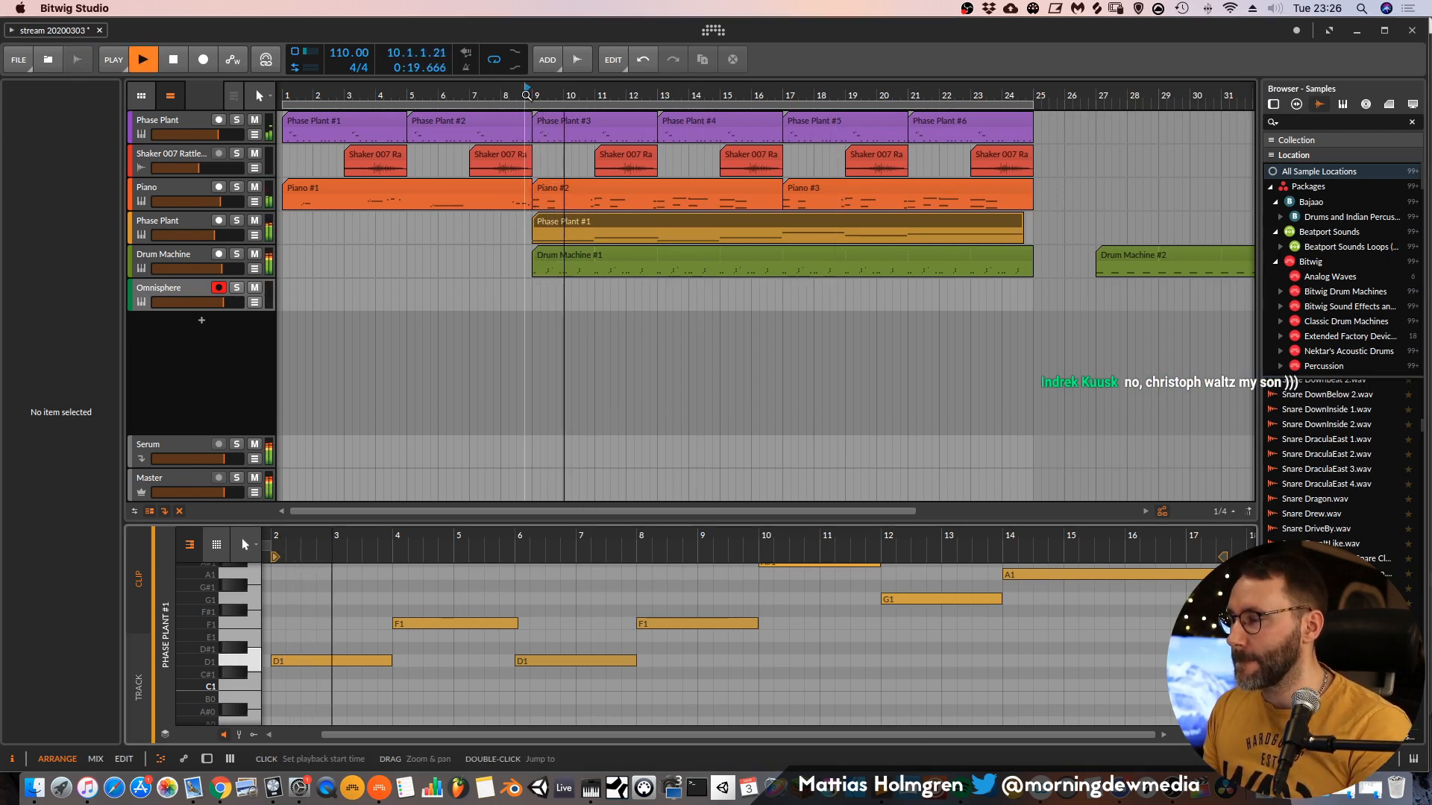
key(space)
click(167, 293)
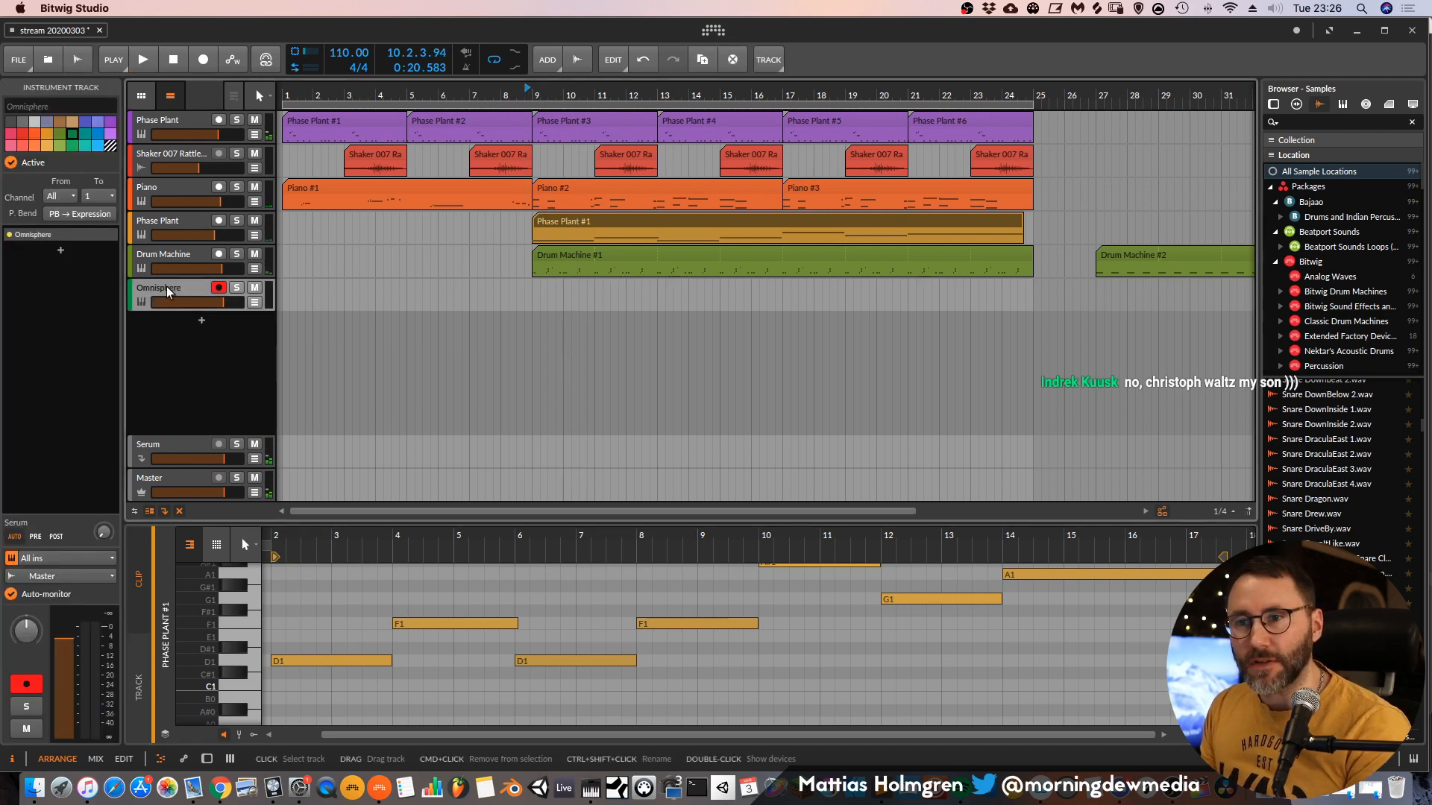
key(d)
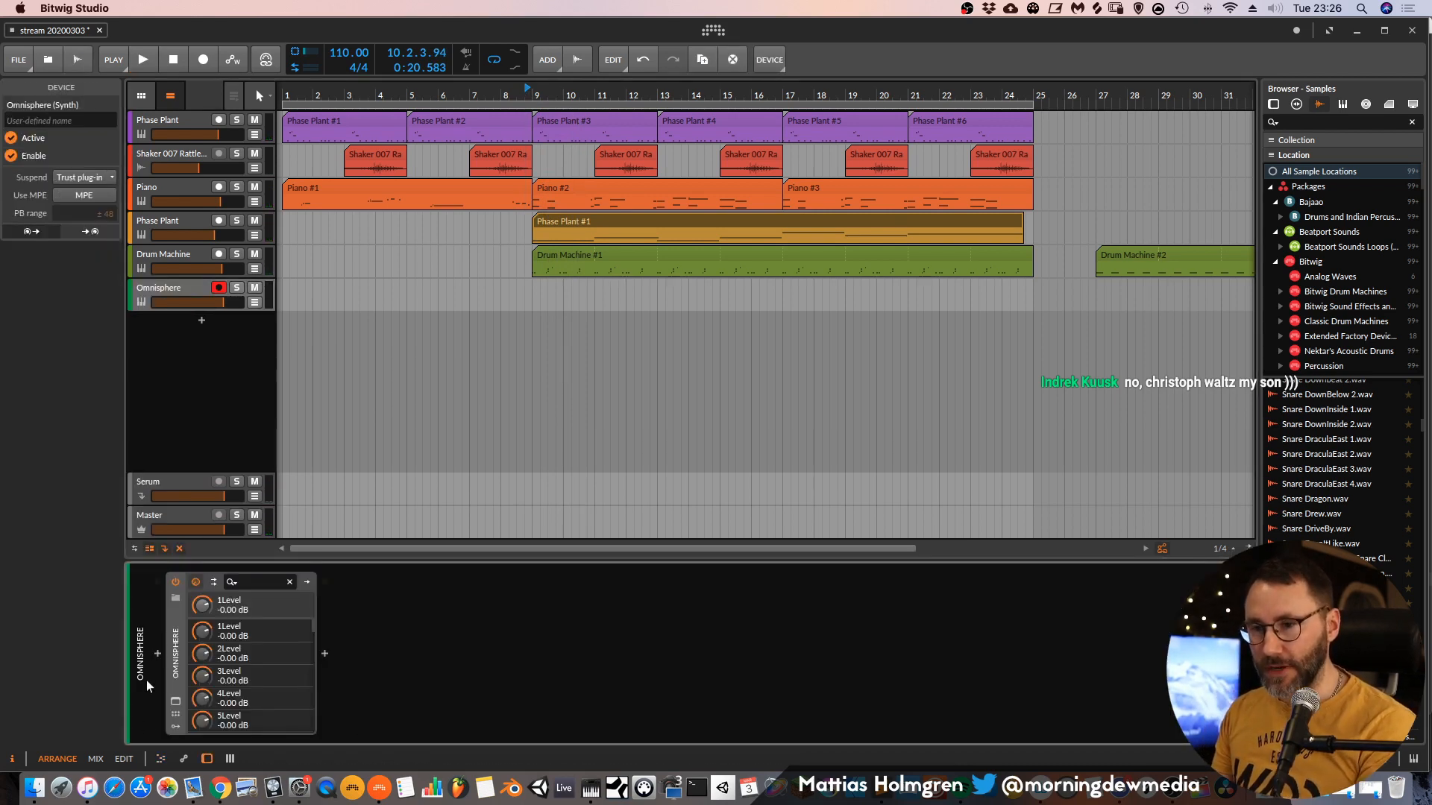
key(super+t)
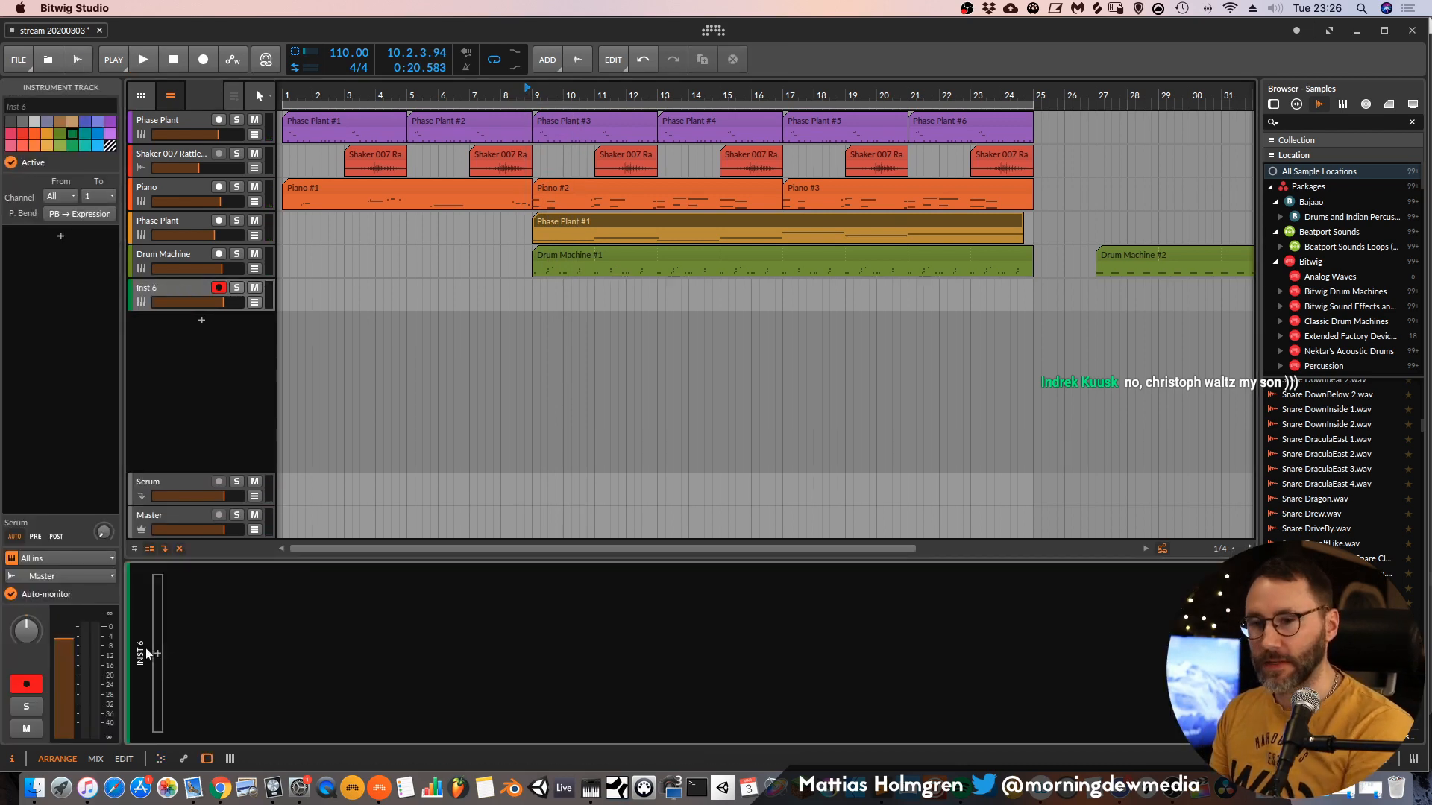
Insert the Zebra2 instrument from the 01.Synths collection on the emptied track.
click(158, 652)
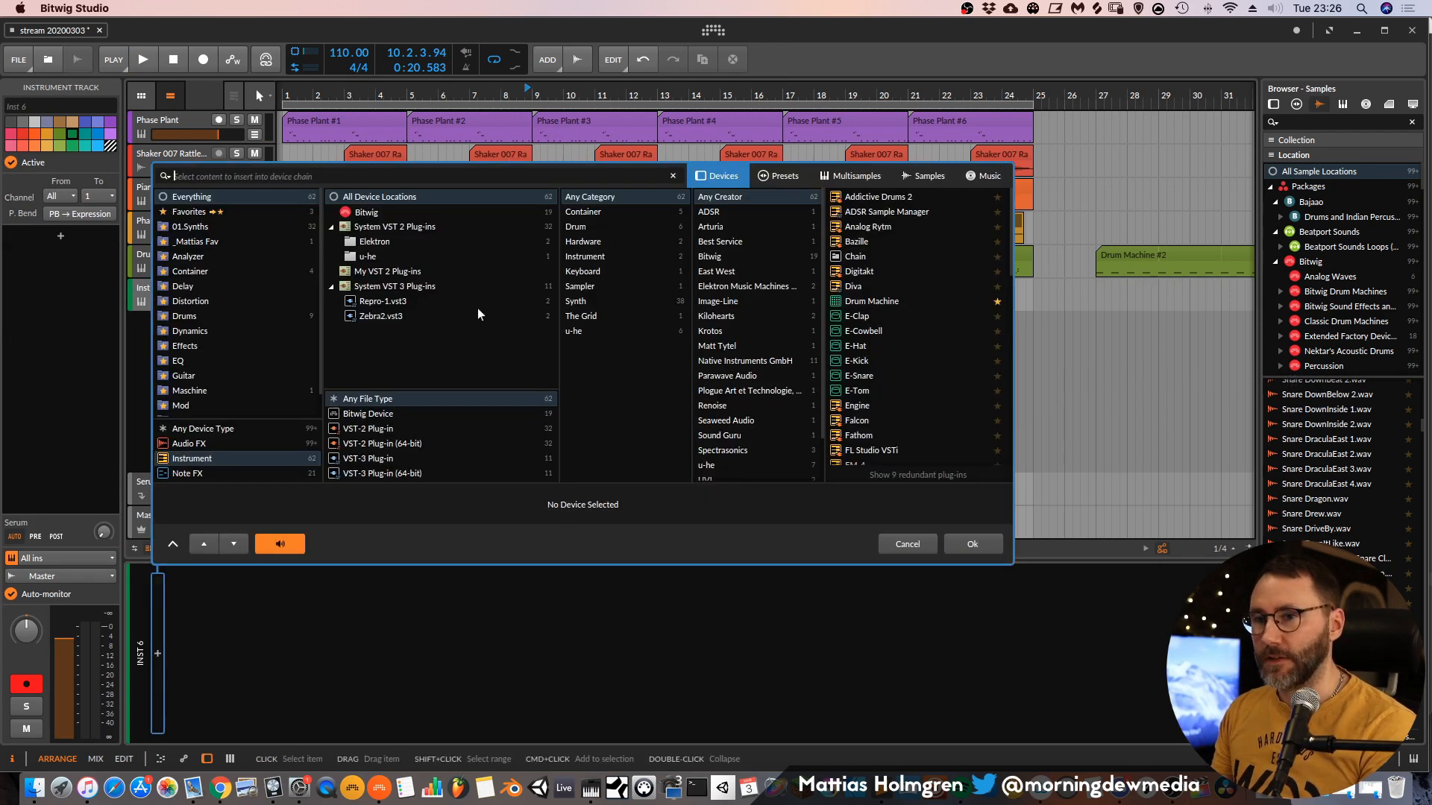
scroll(249, 316, down, 2)
click(225, 410)
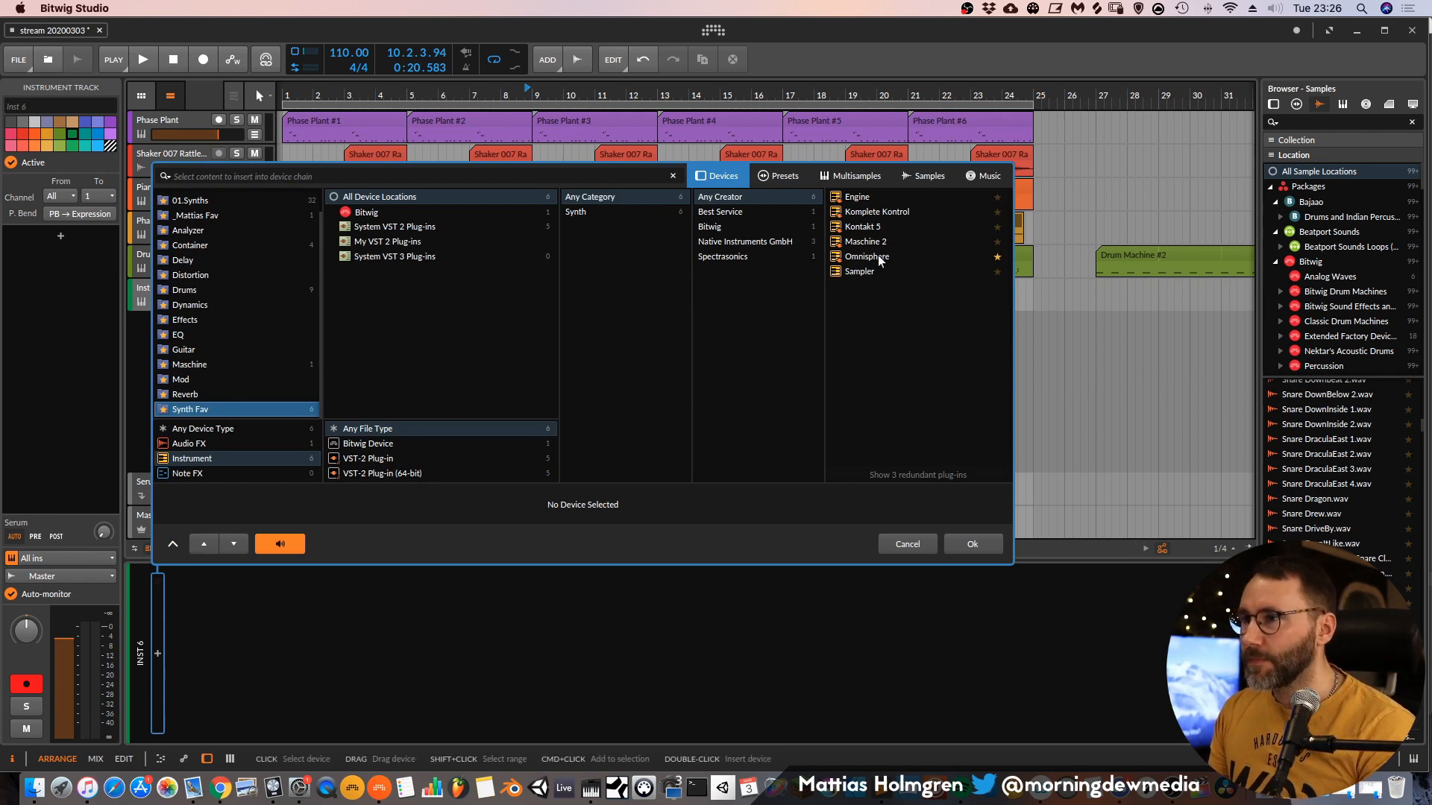
click(233, 197)
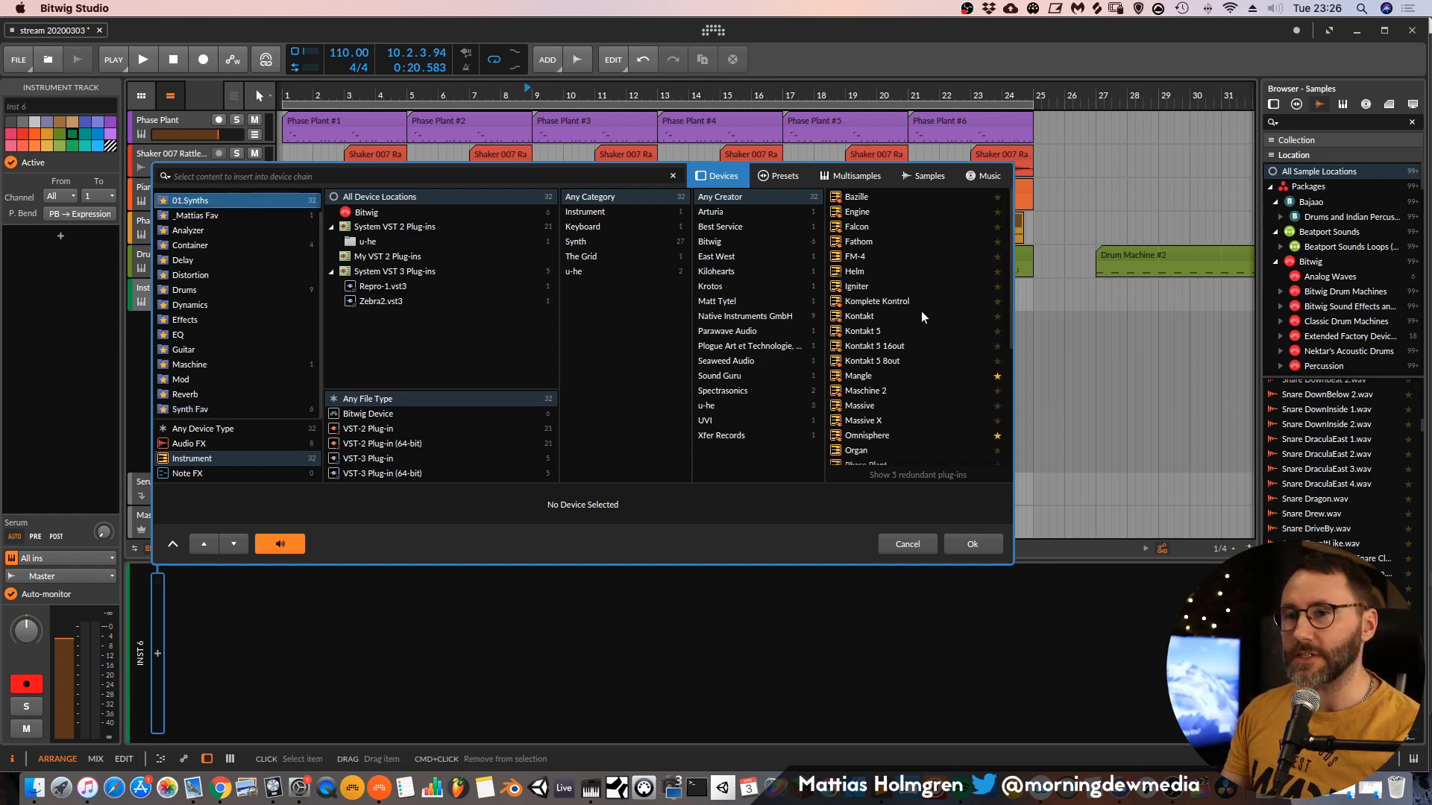
scroll(921, 364, down, 5)
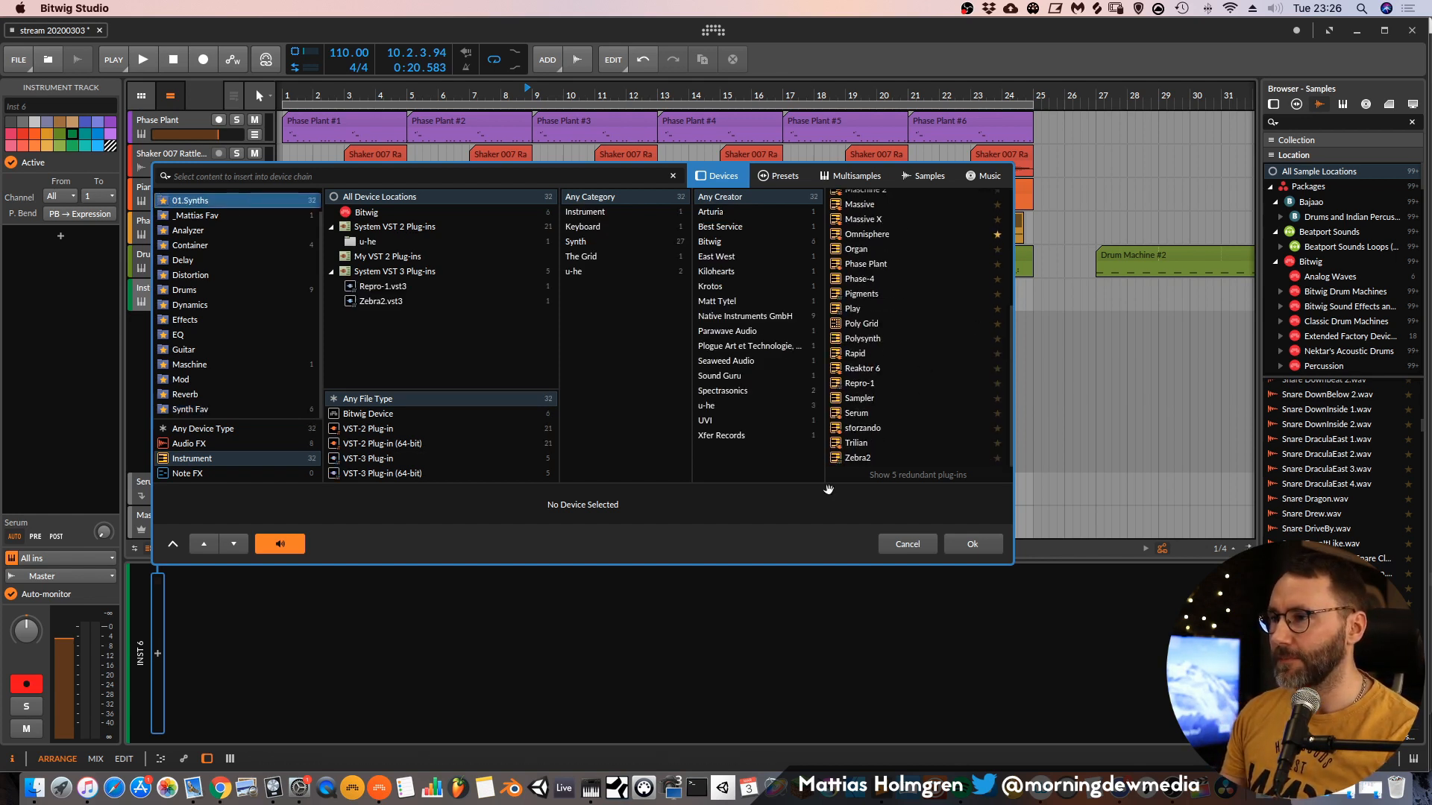
click(865, 458)
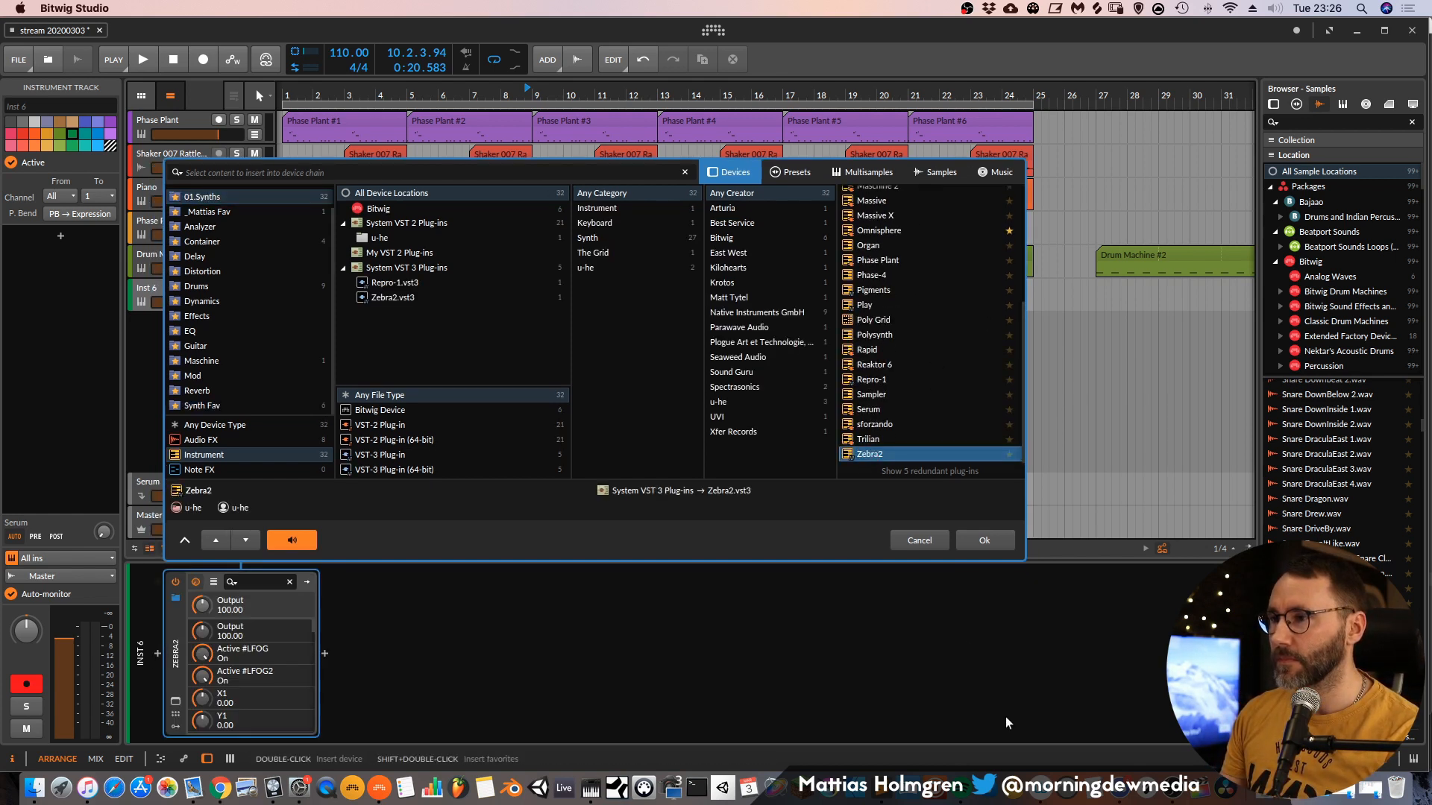
click(983, 540)
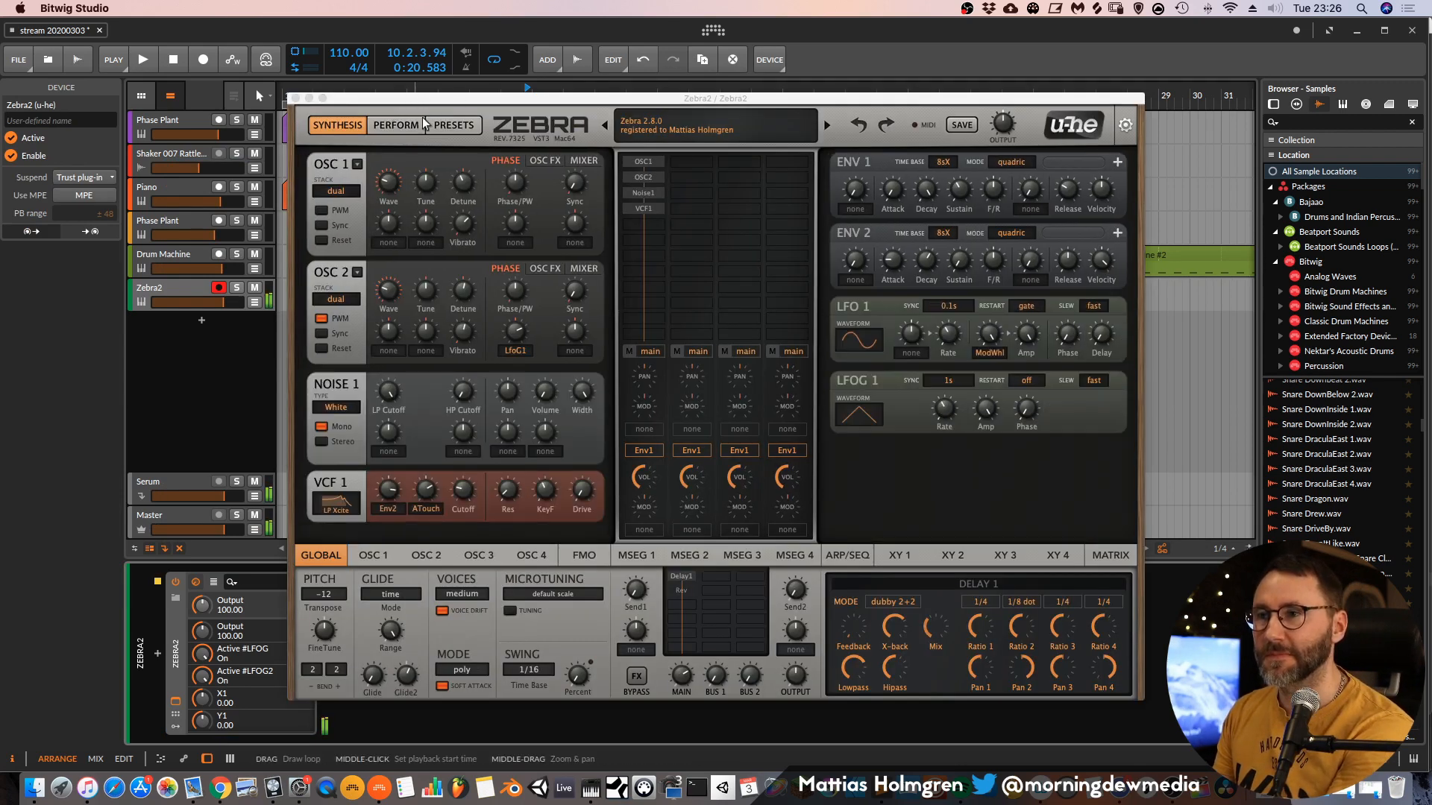
Load the HS DY7 Add Pad preset from Zebra2's 4 Pianoids folder and close the plug-in window.
click(453, 125)
click(366, 244)
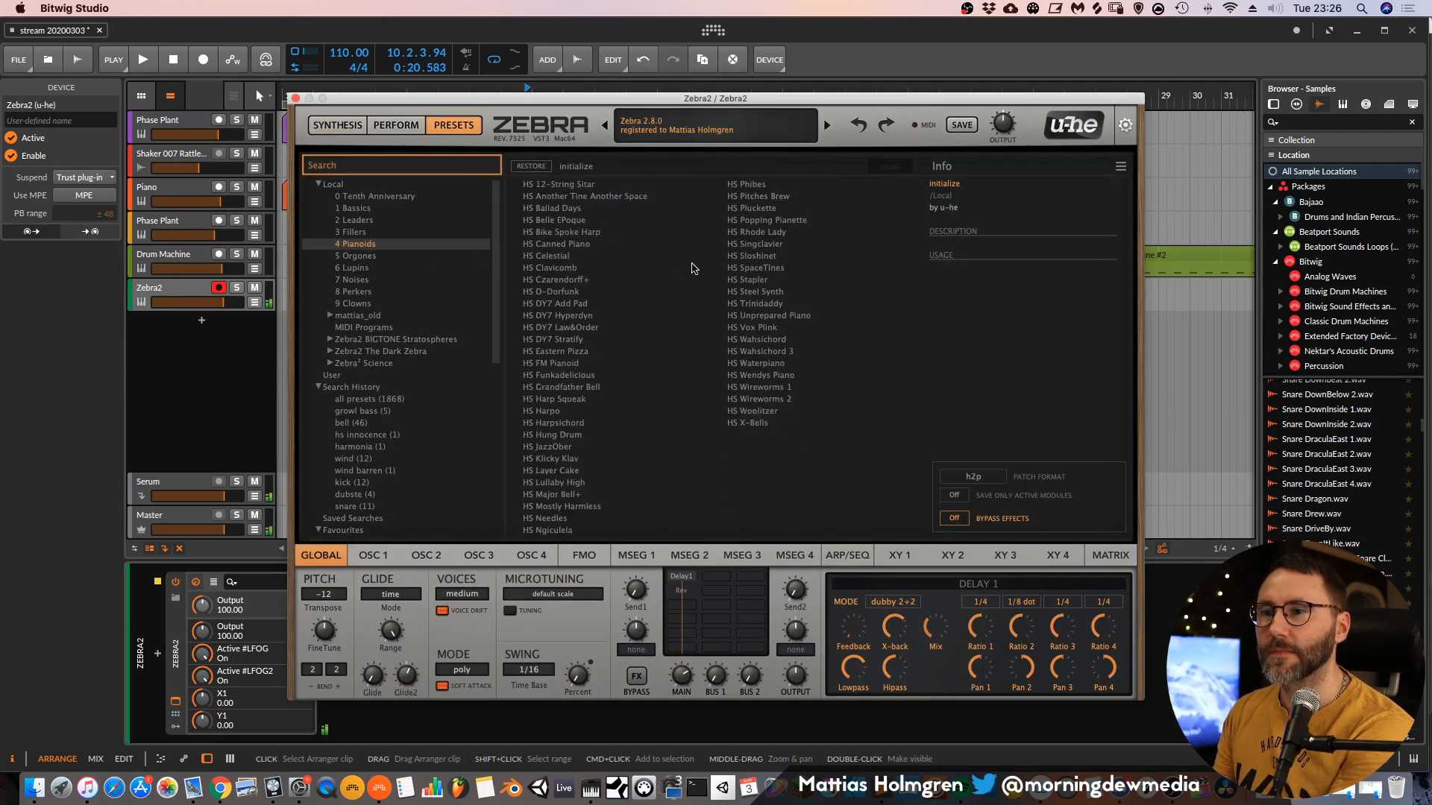
click(581, 306)
click(296, 98)
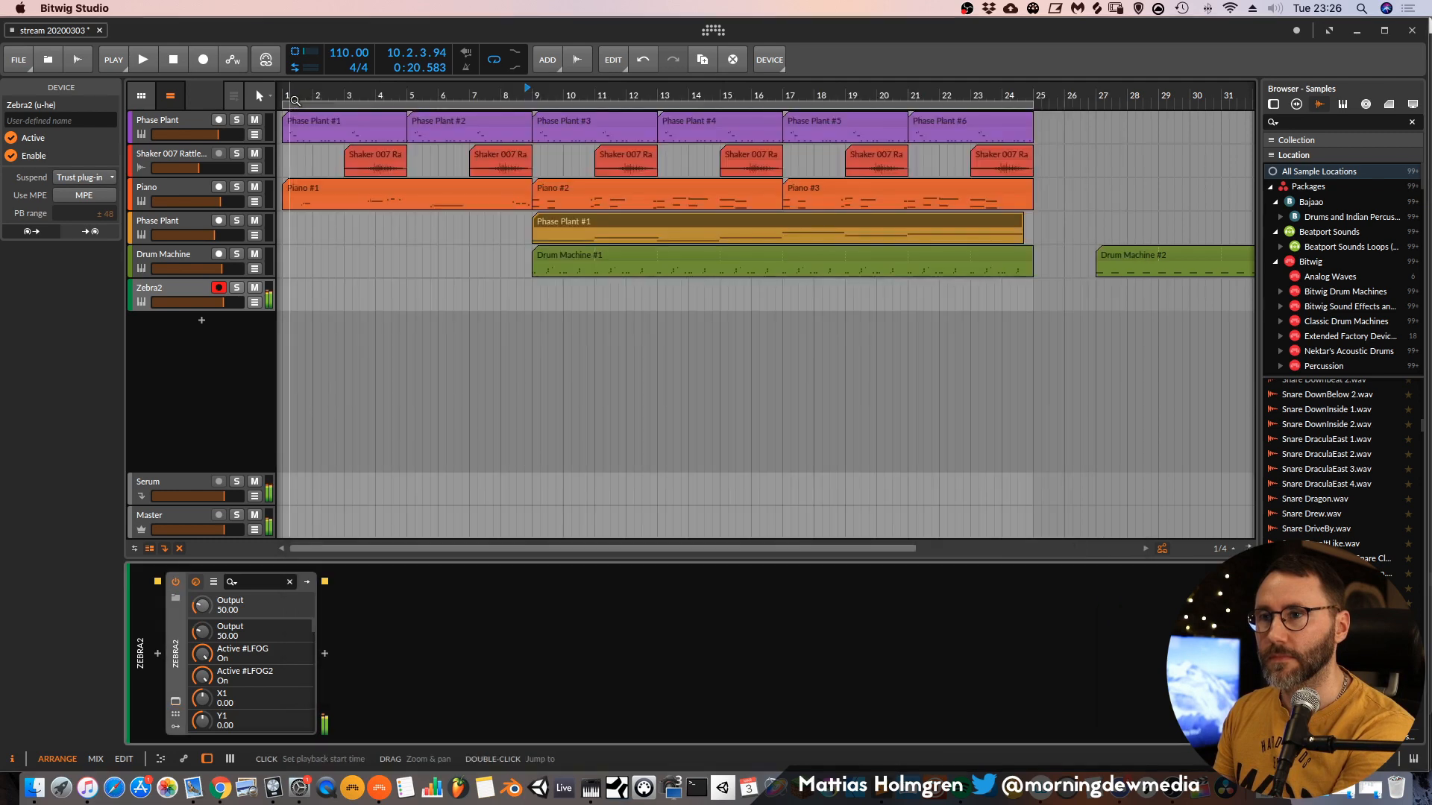
Browse the audio effects by creator for the slot after Zebra2, from Audio Damage and Audio-Assault through Native Instruments to PreSonus.
click(324, 657)
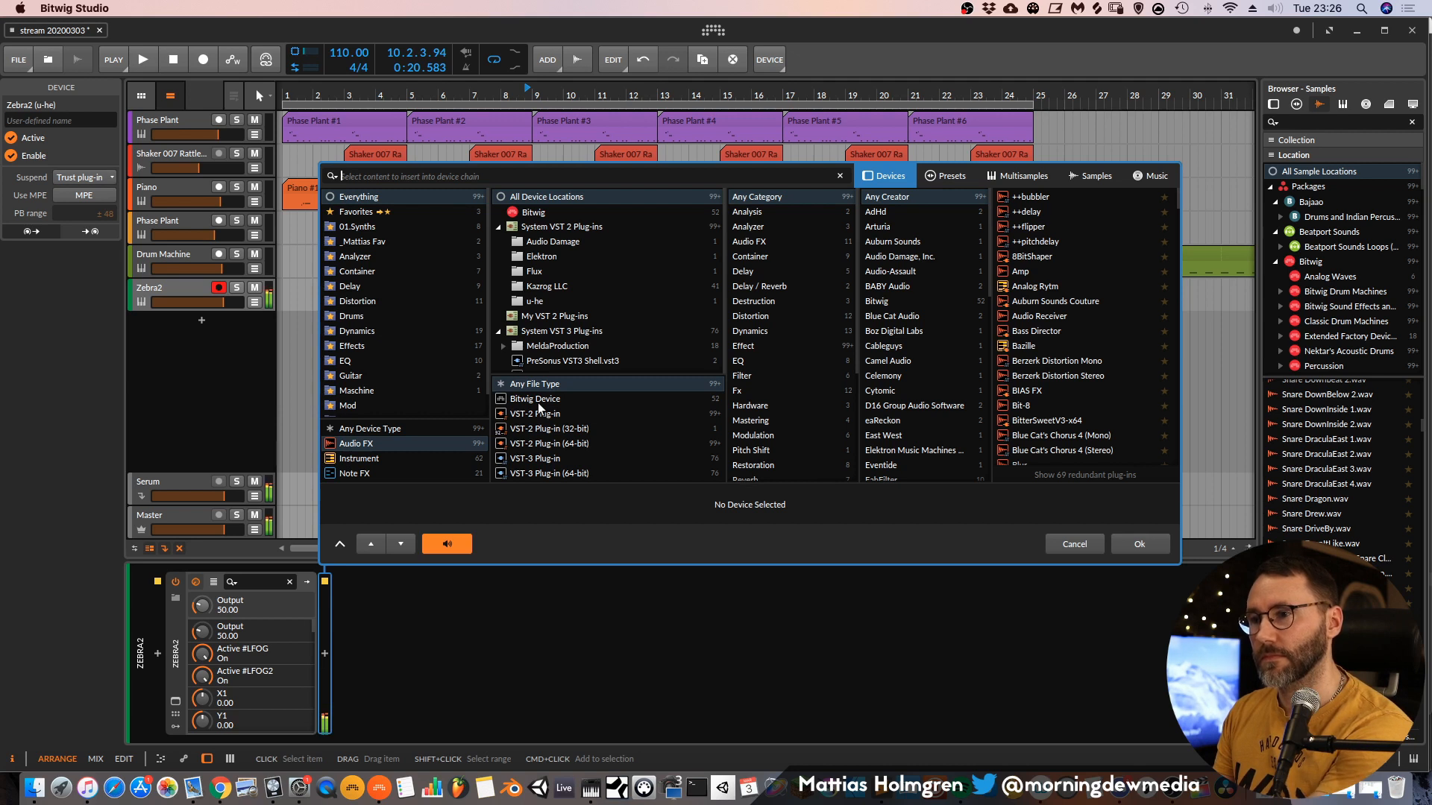
click(915, 243)
click(913, 257)
click(916, 271)
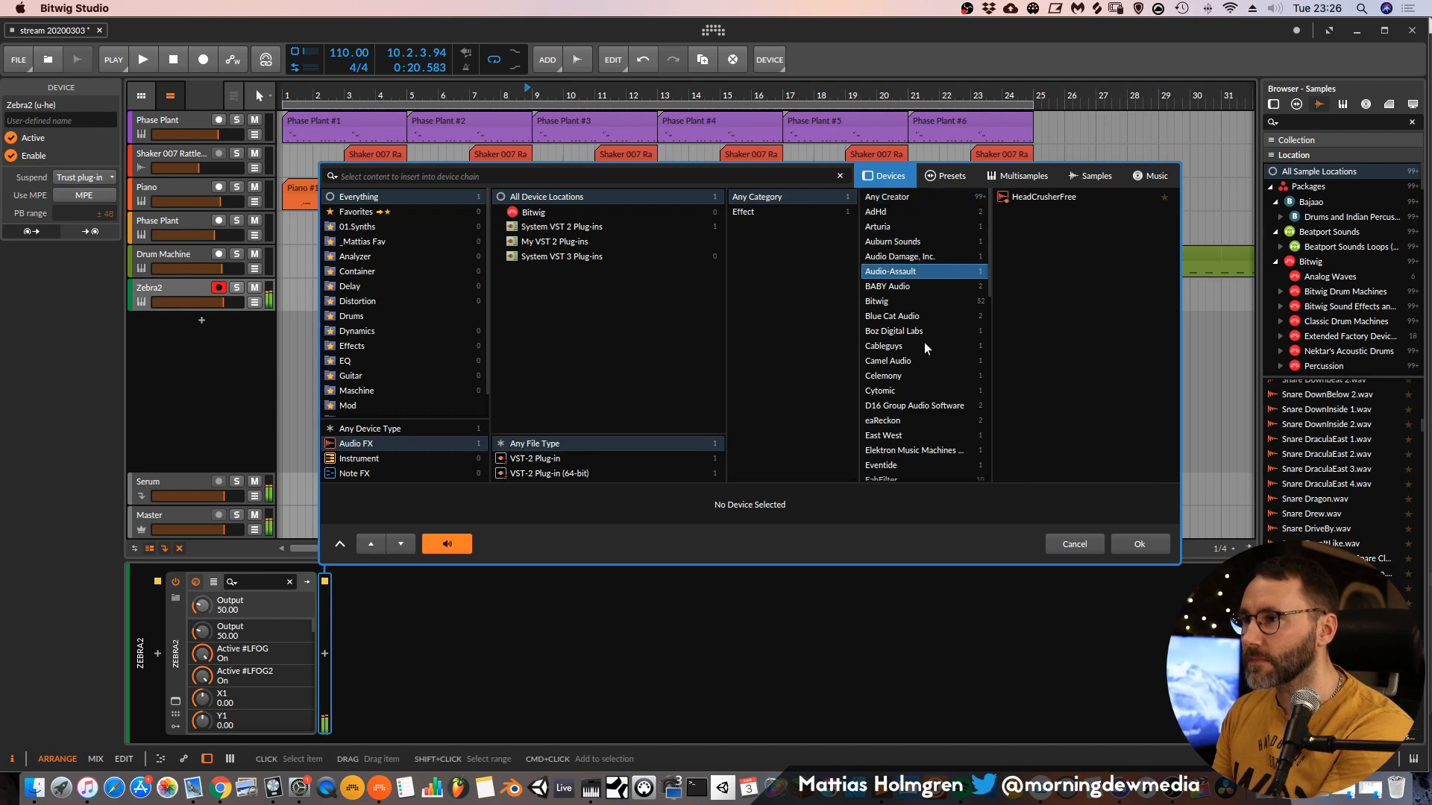
scroll(914, 303, down, 3)
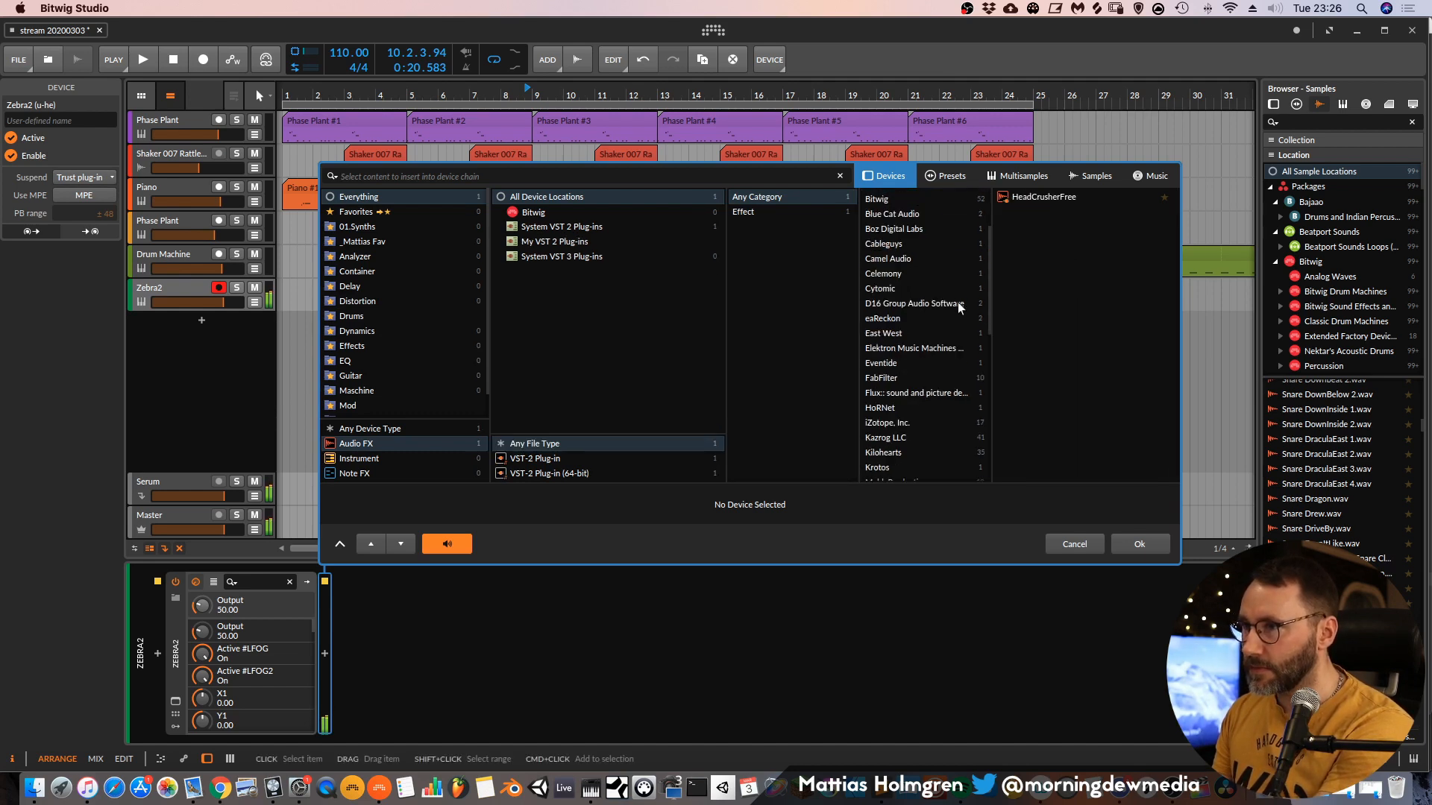
scroll(949, 320, down, 3)
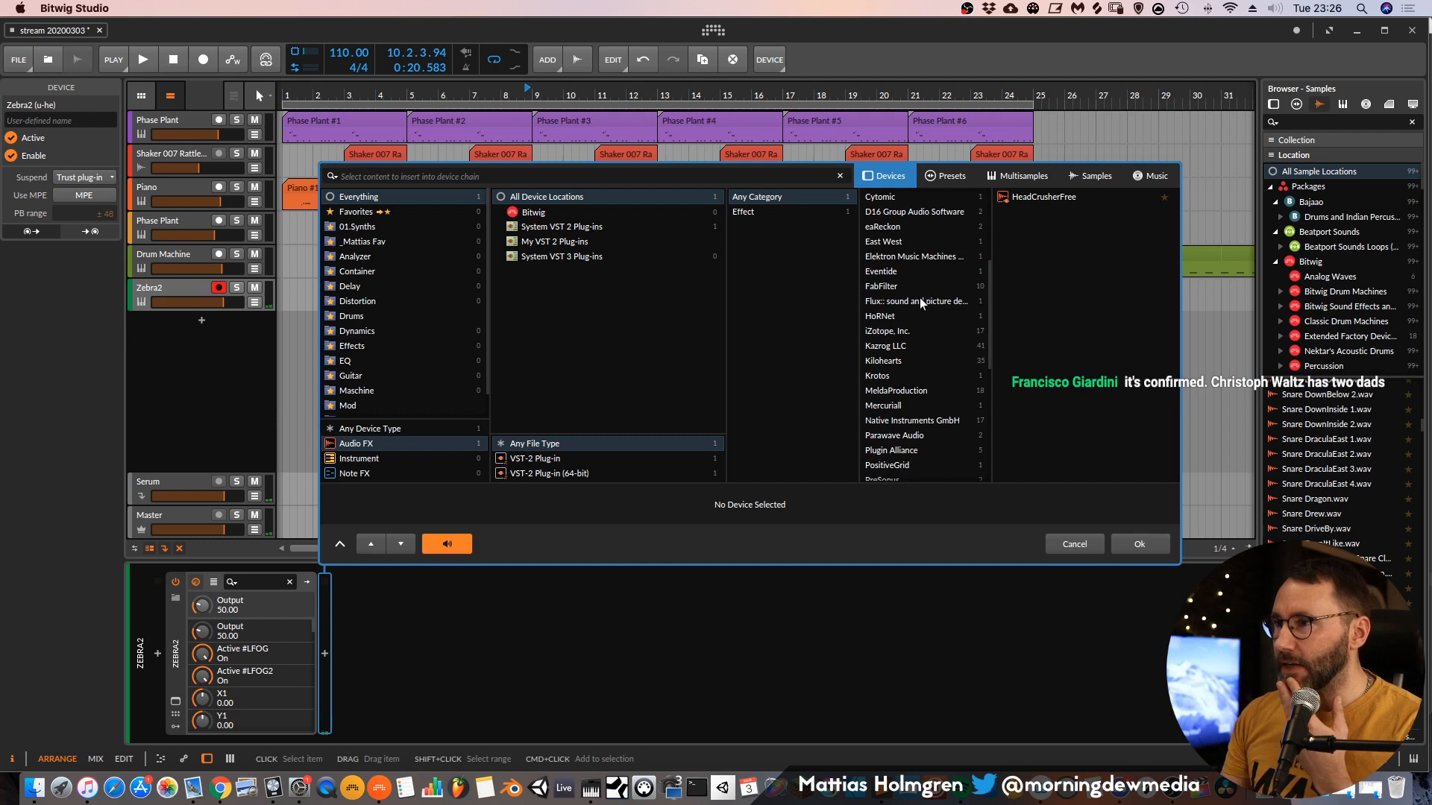
scroll(936, 369, down, 5)
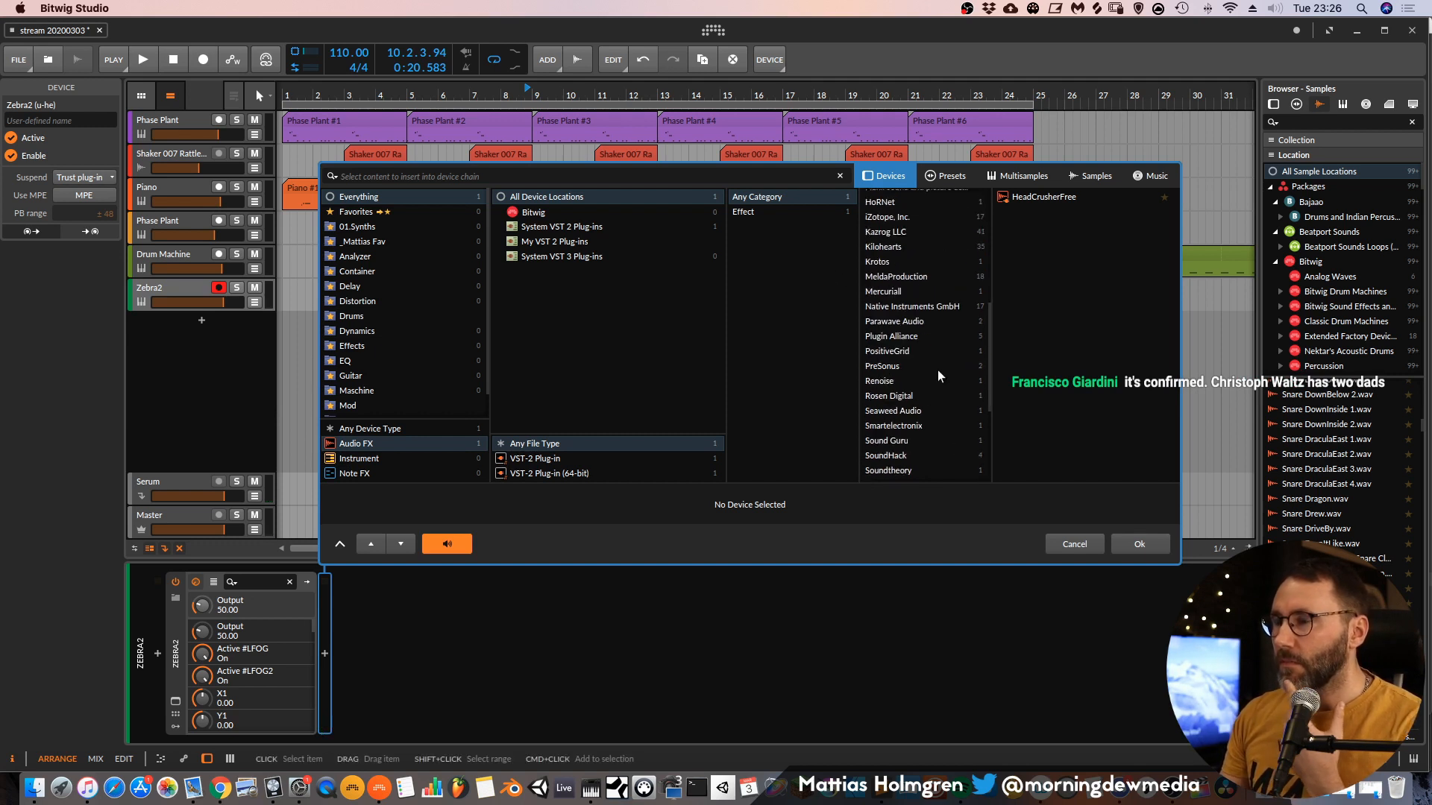
click(905, 338)
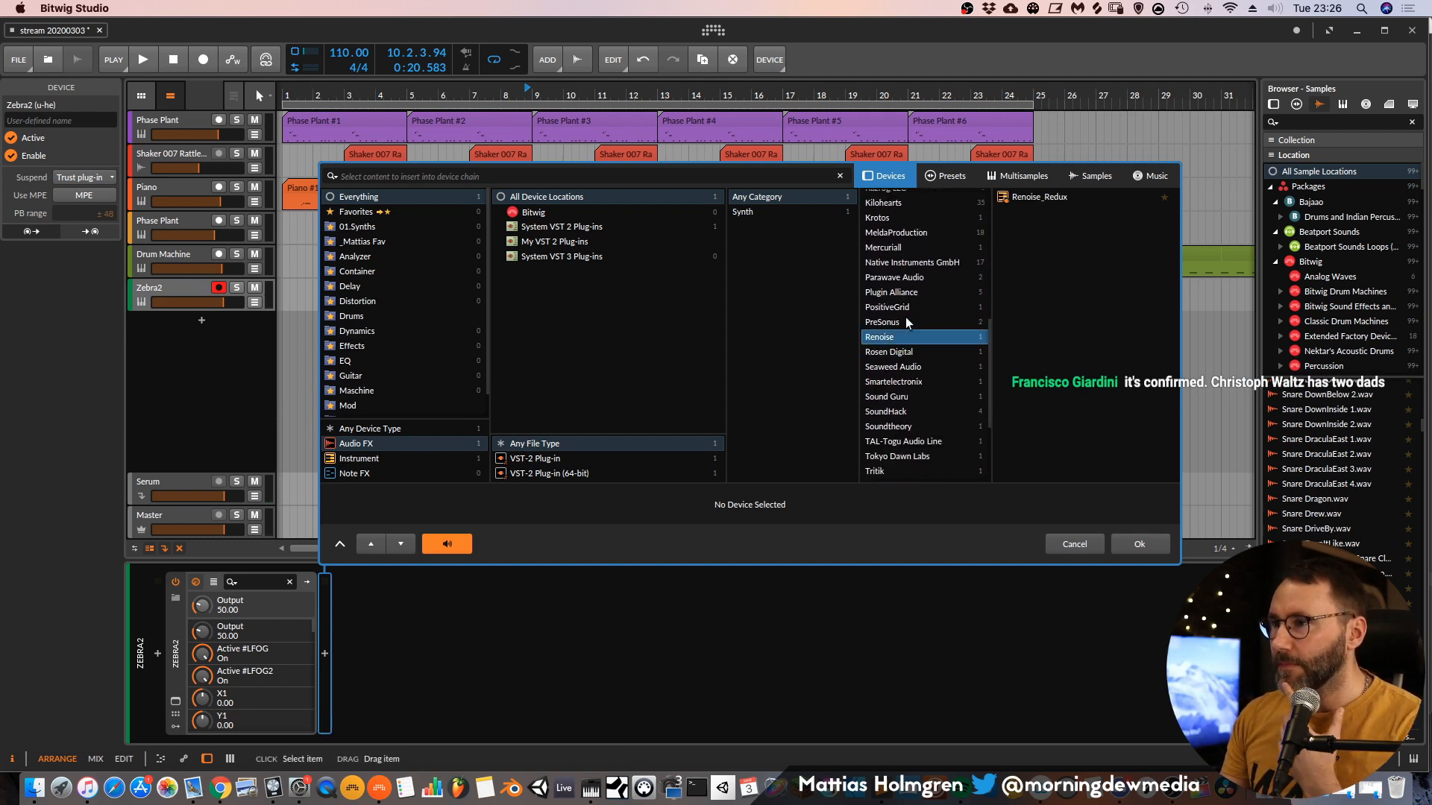
click(901, 354)
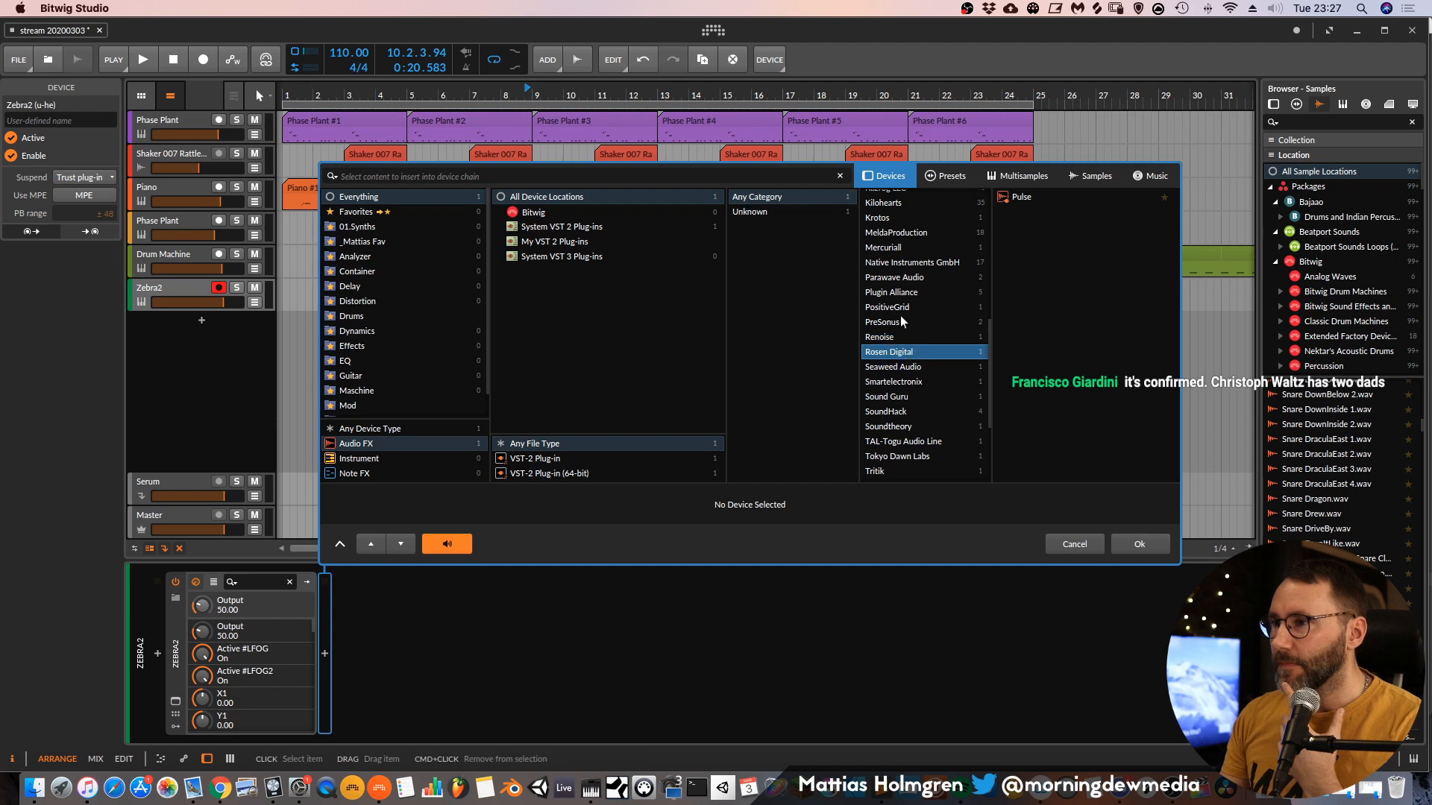
click(901, 279)
click(906, 264)
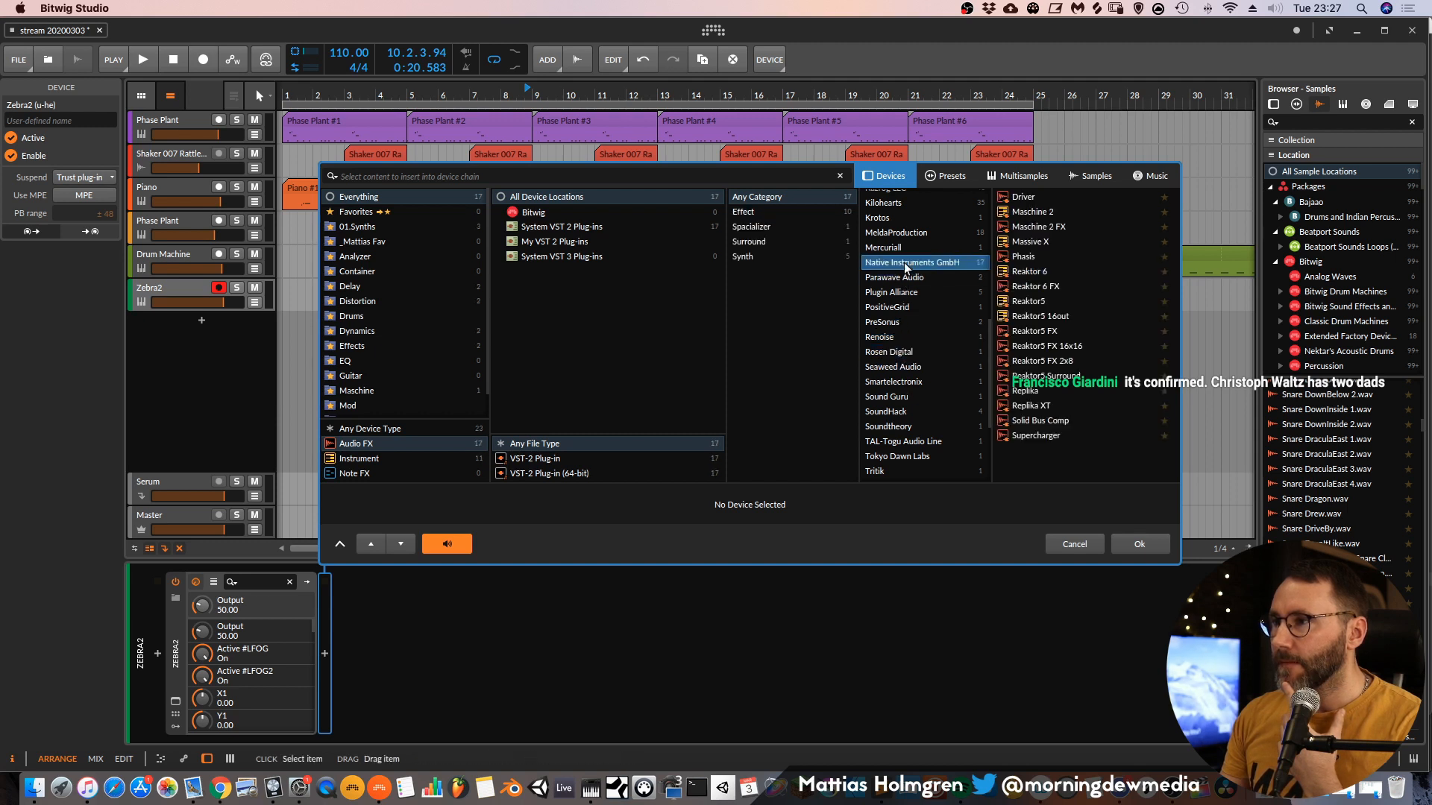
scroll(923, 351, down, 2)
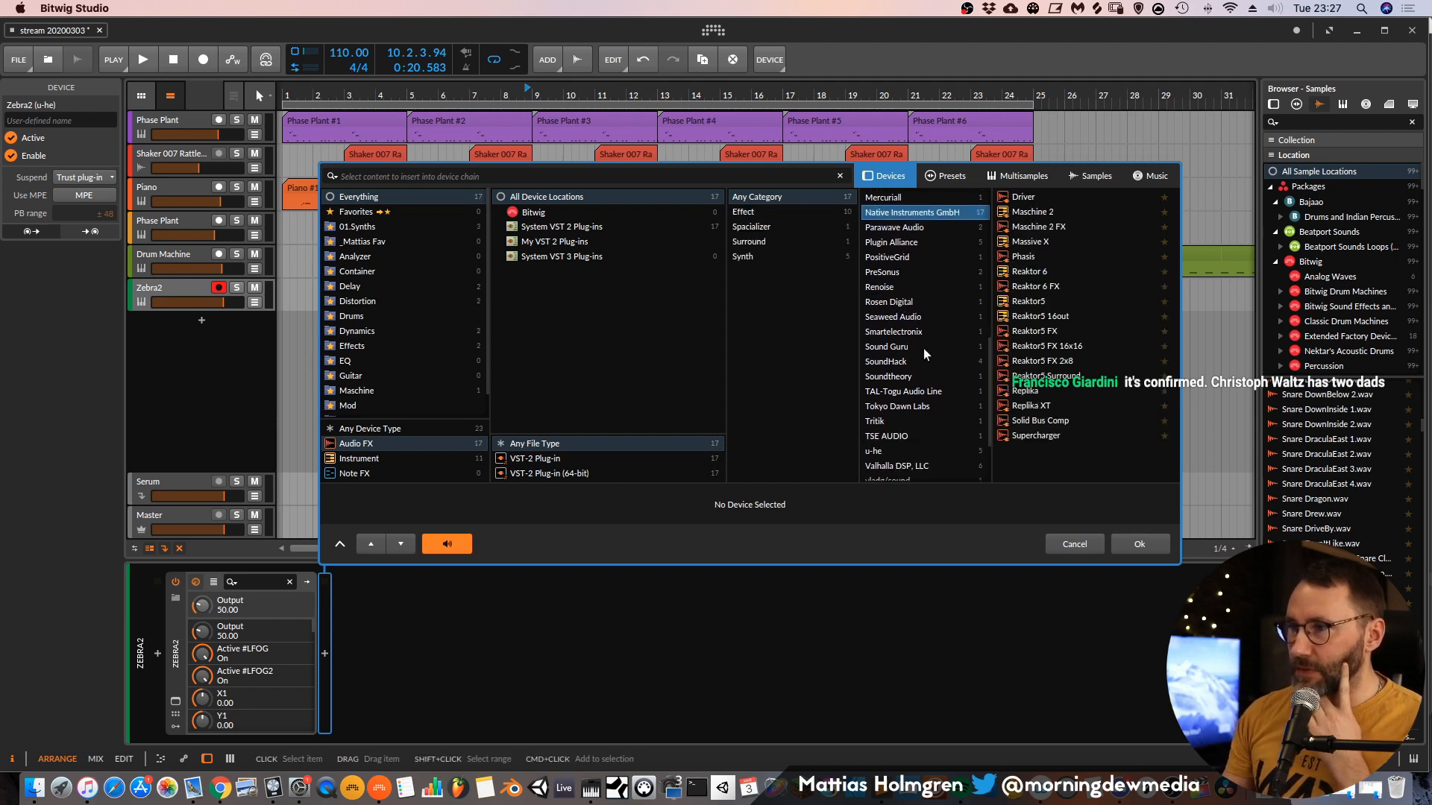
click(922, 395)
click(908, 404)
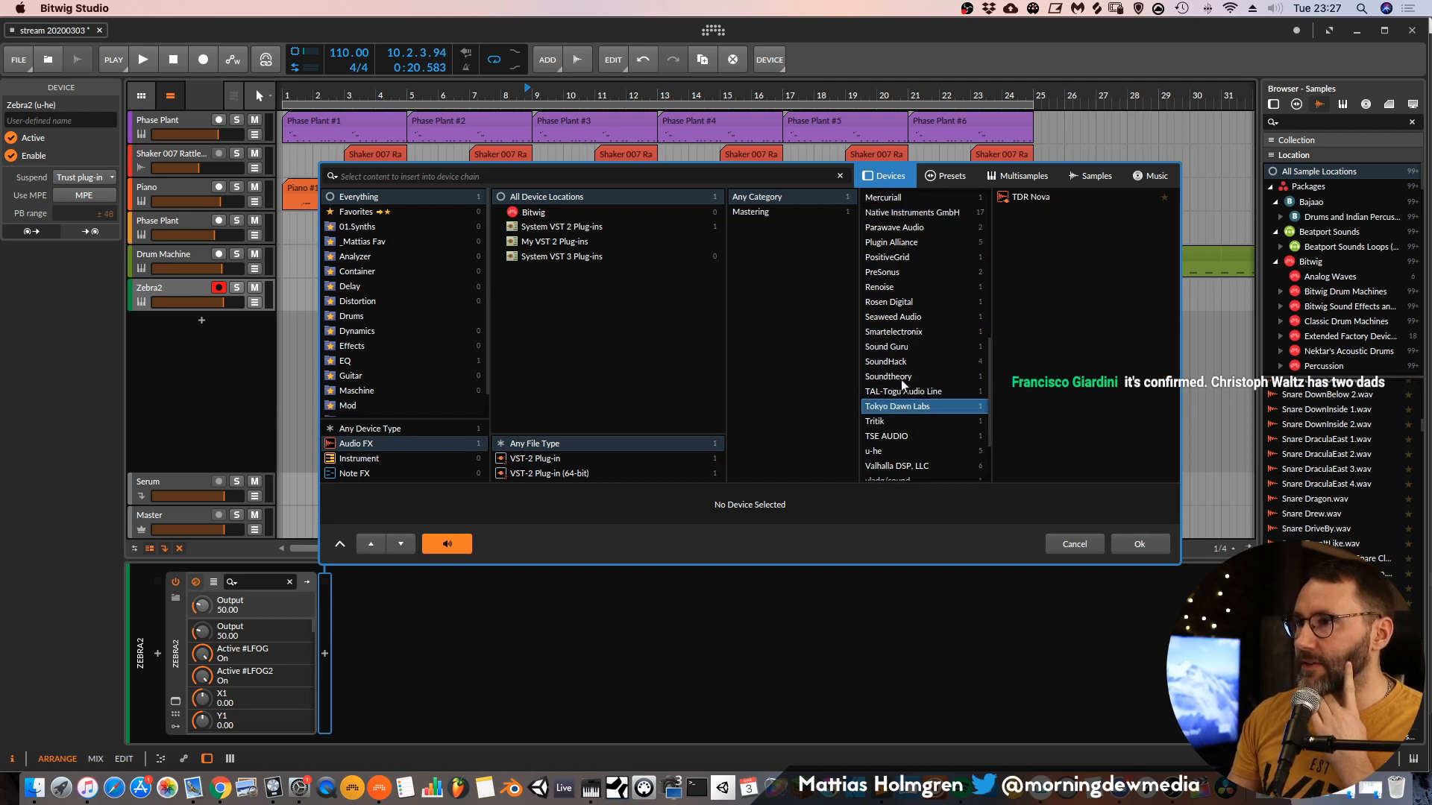
click(901, 378)
click(905, 363)
click(904, 348)
click(904, 332)
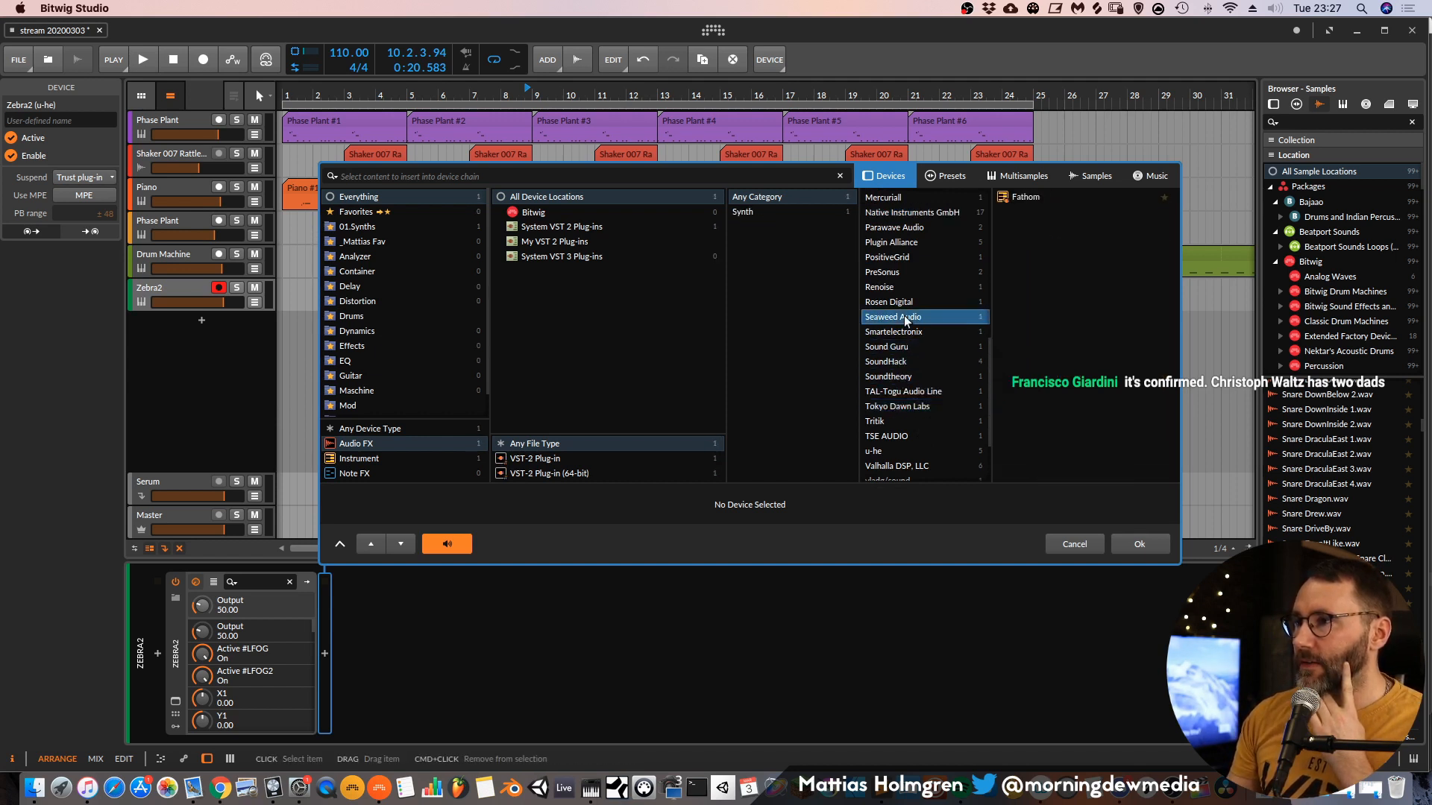
click(904, 302)
click(895, 272)
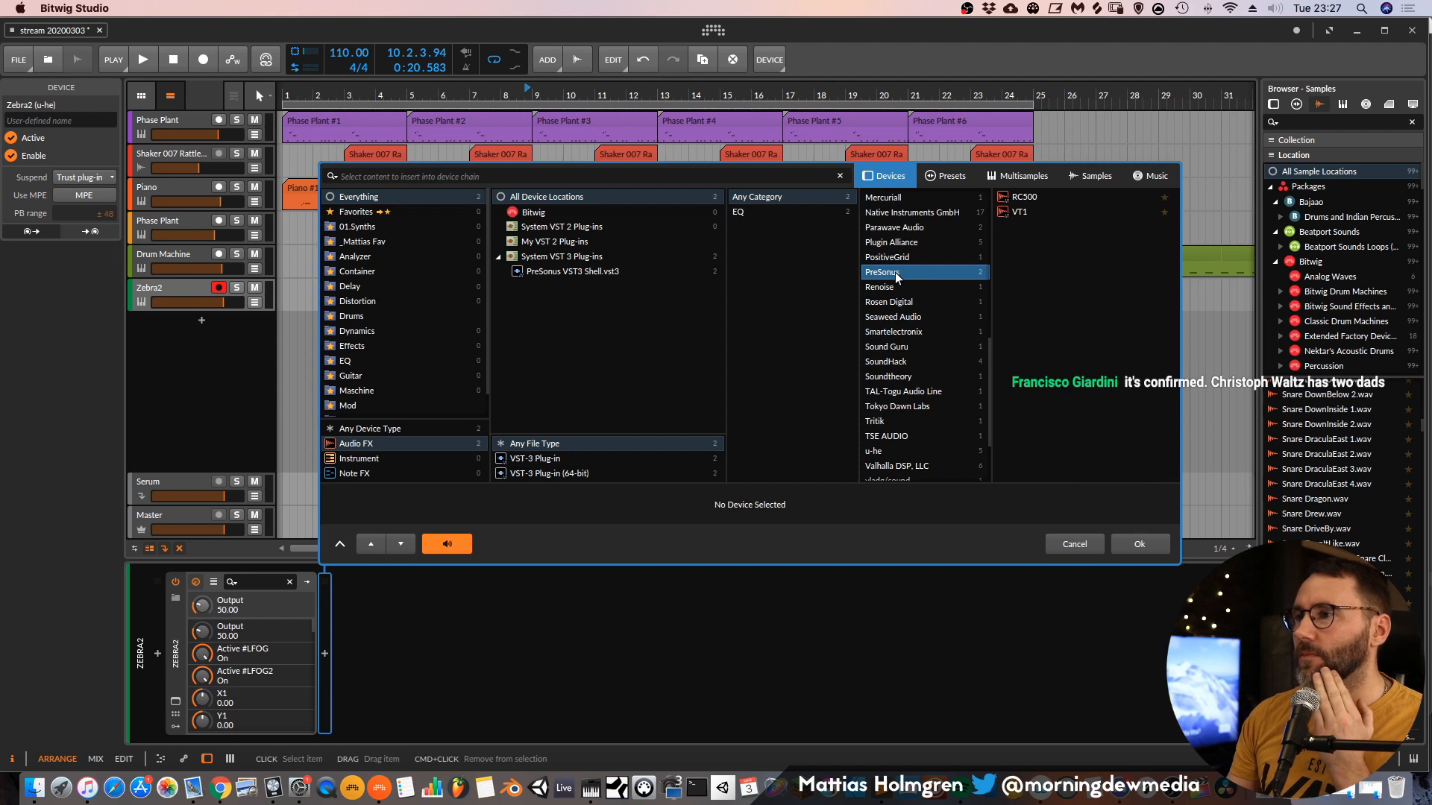
scroll(895, 271, down, 1)
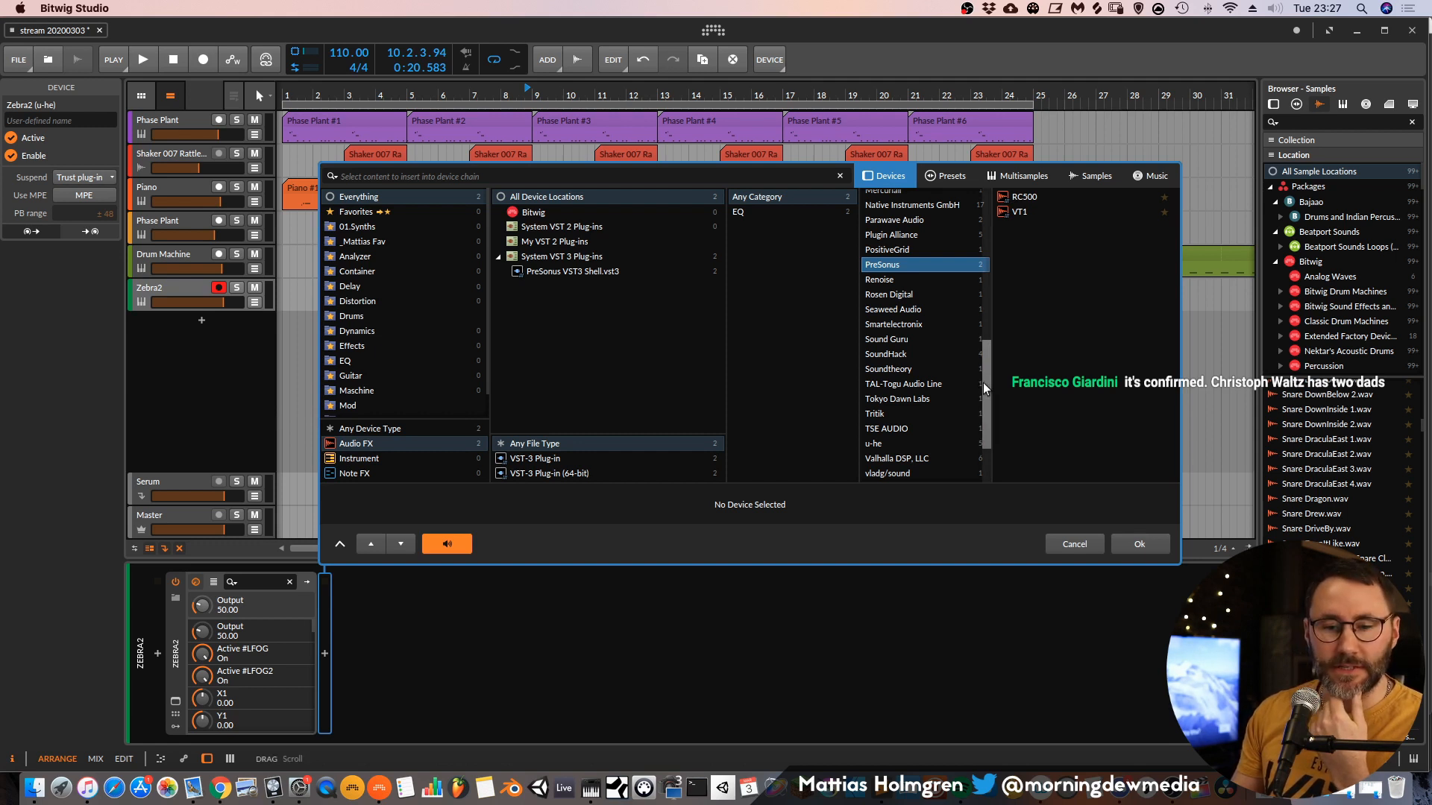
scroll(985, 377, down, 5)
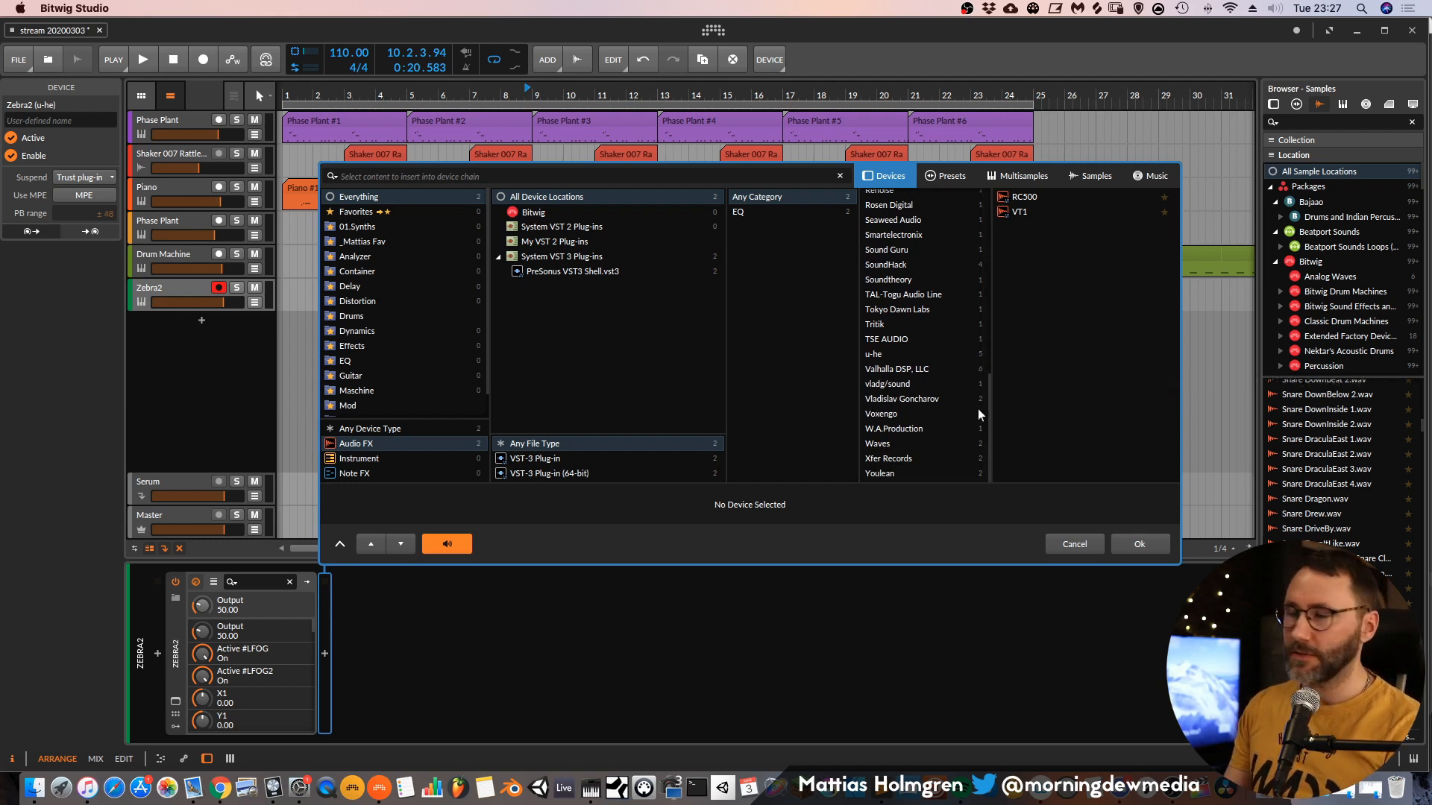
scroll(985, 403, up, 2)
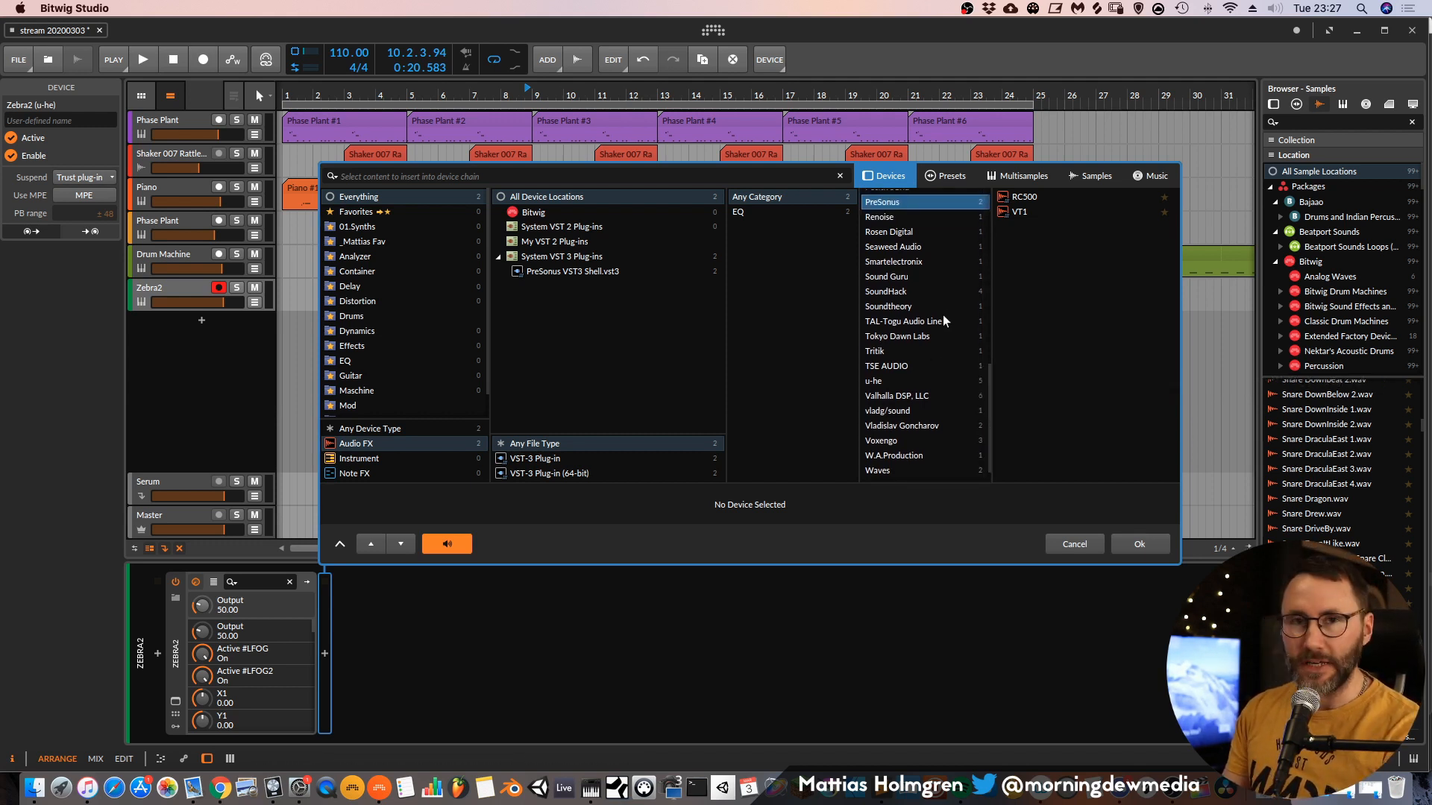
Go through the remaining effect creators, including u-he and Valhalla DSP, and insert W.A.Production's DodgePro after Zebra2.
click(919, 305)
click(922, 321)
click(927, 336)
click(926, 351)
click(925, 366)
click(925, 380)
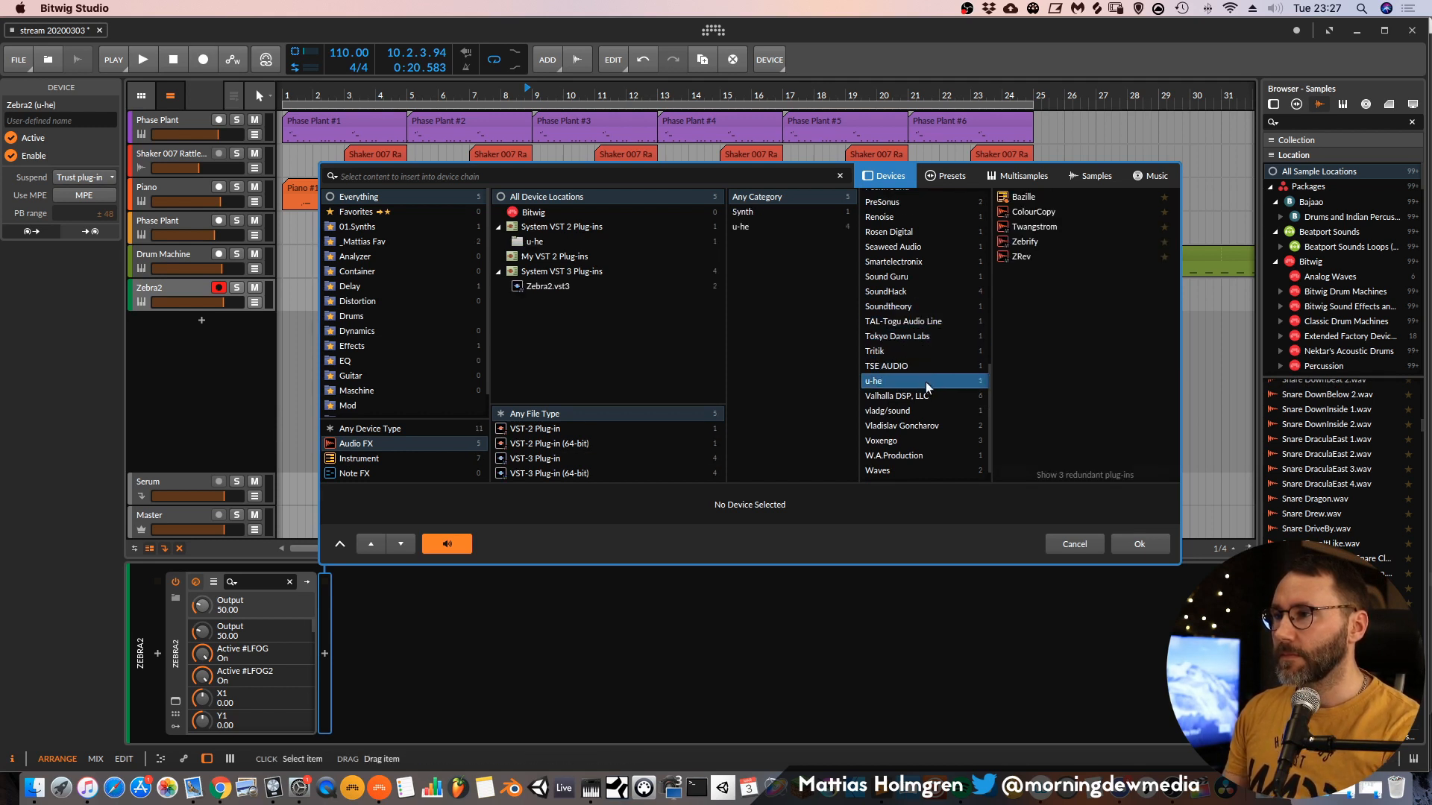
click(926, 396)
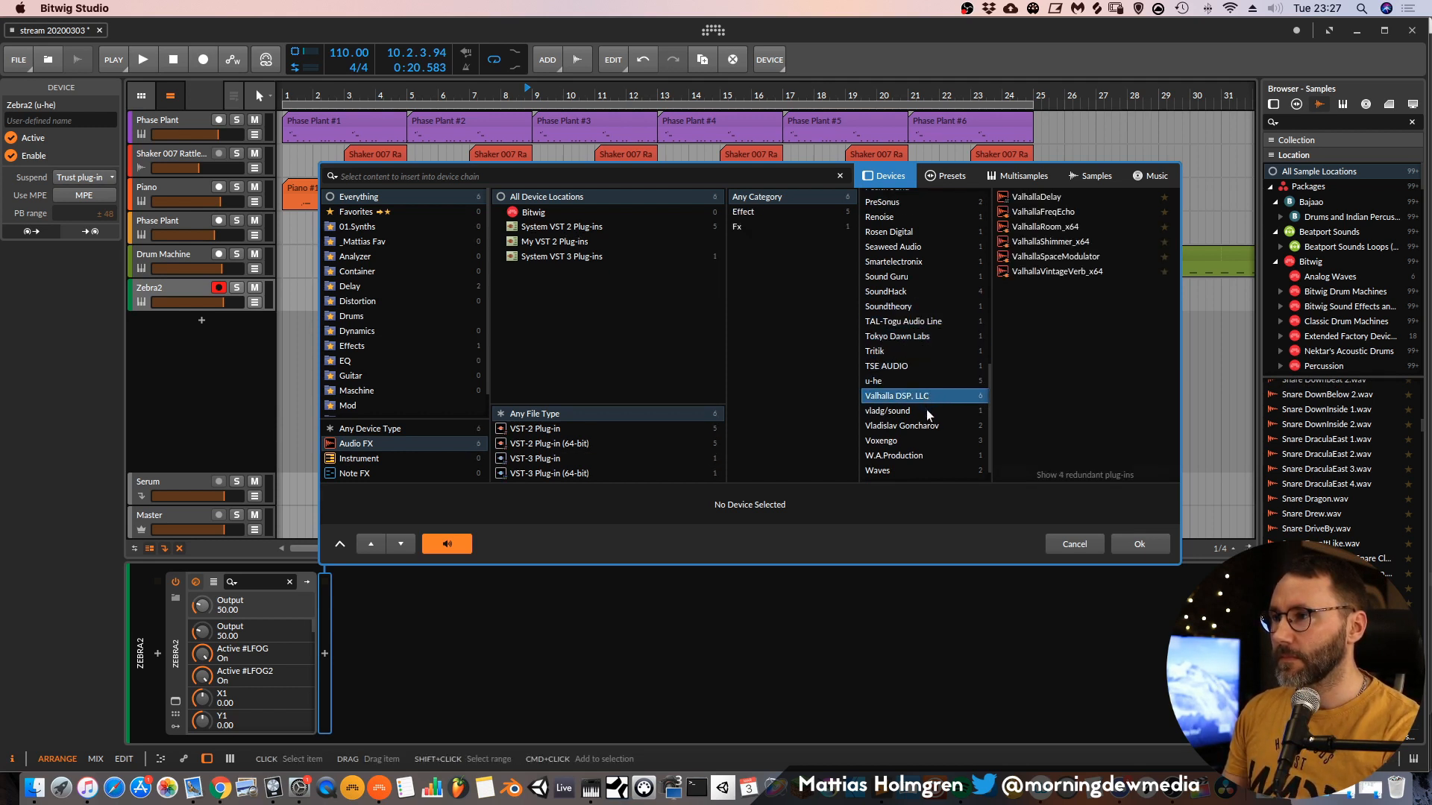
click(927, 409)
click(923, 425)
click(927, 440)
click(927, 455)
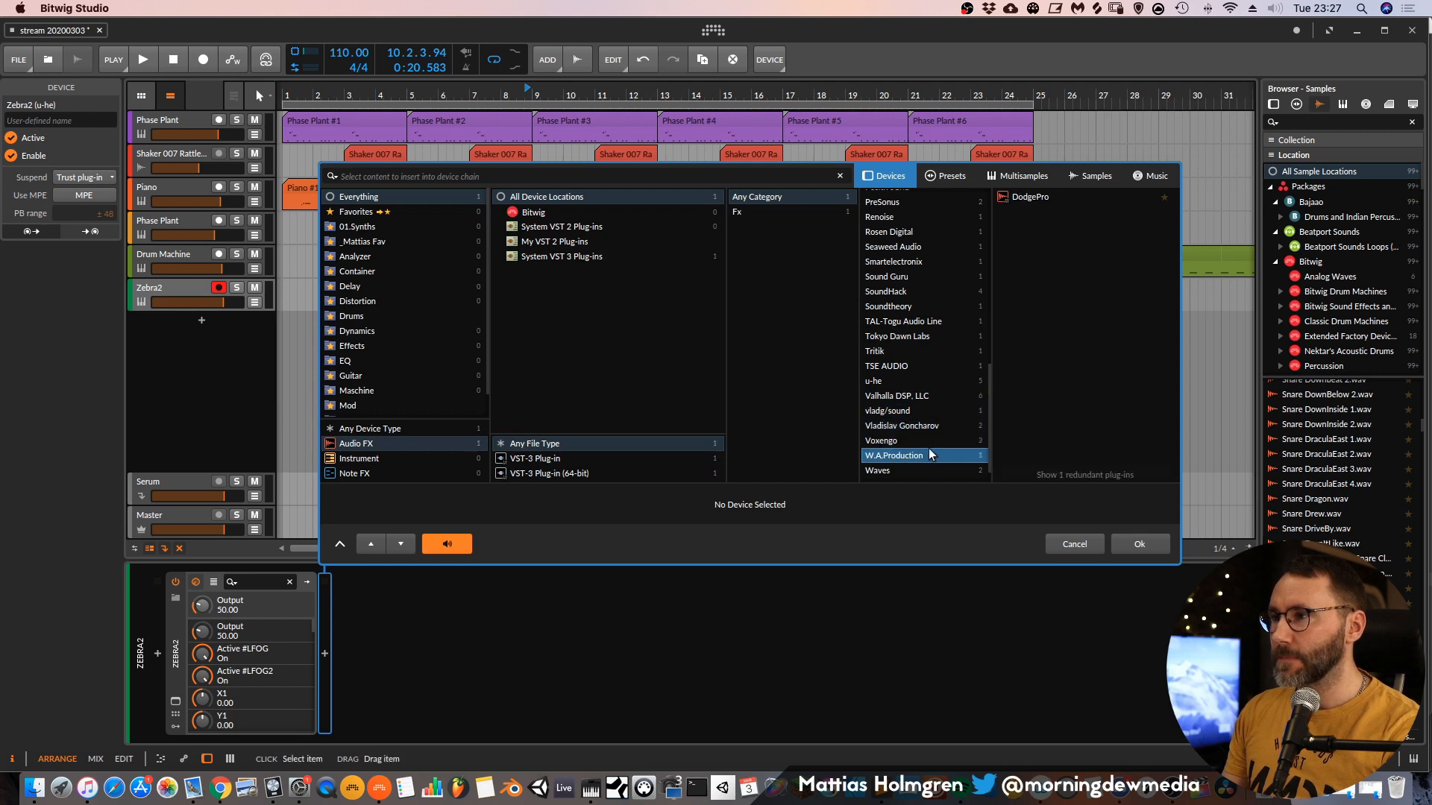
click(1041, 199)
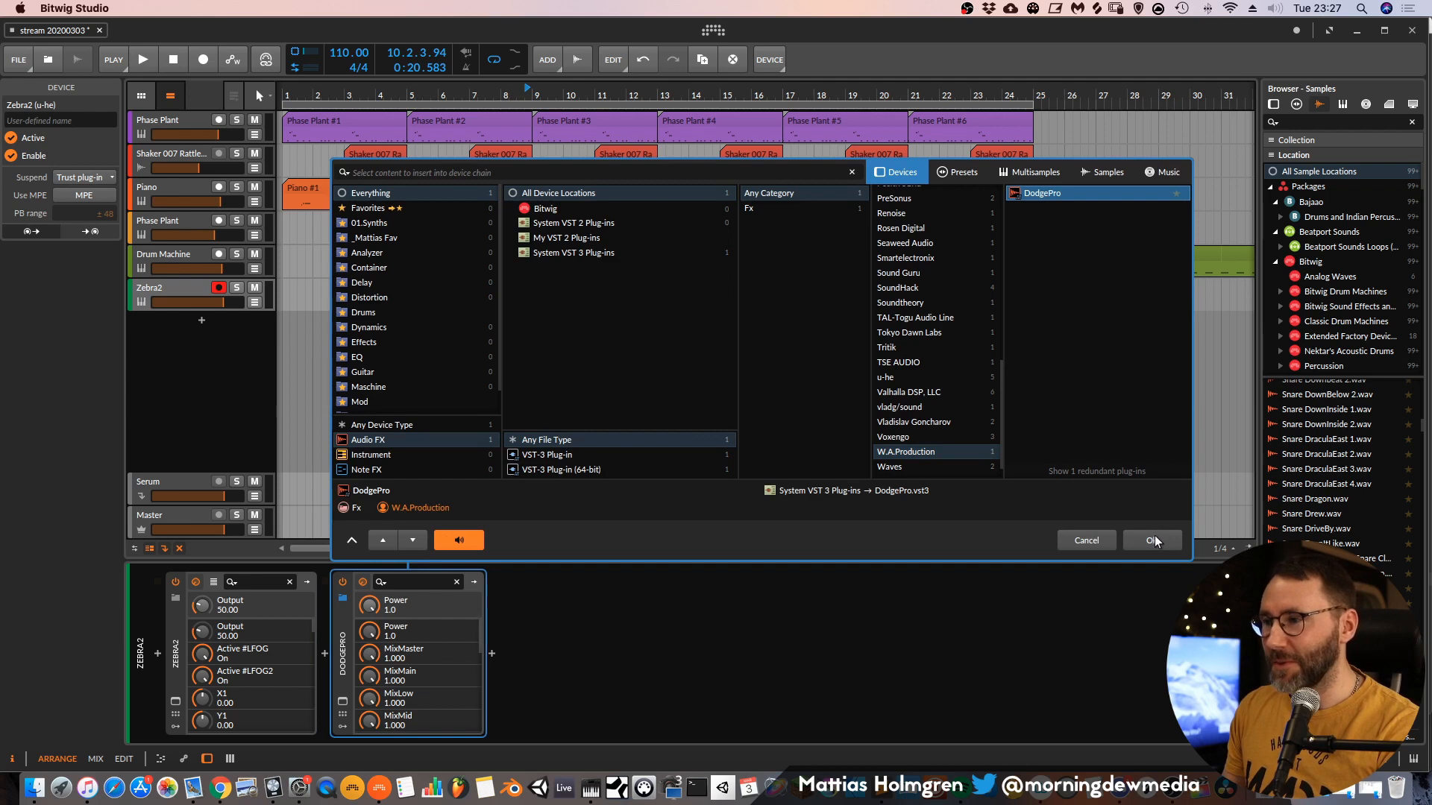
click(1150, 535)
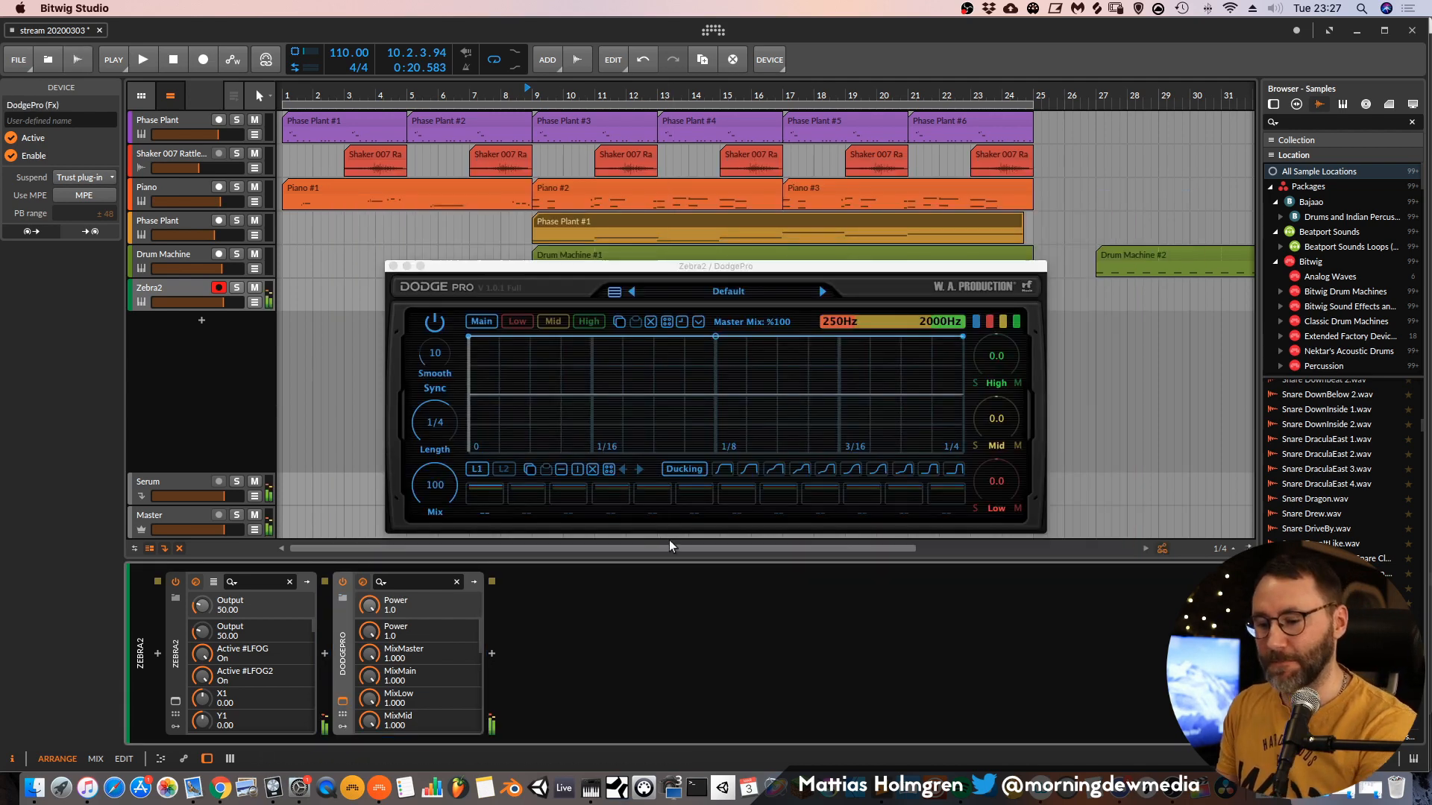
Shape DodgePro's main volume curve into a rise from zero to full level, bowed upward at its midpoint.
click(825, 293)
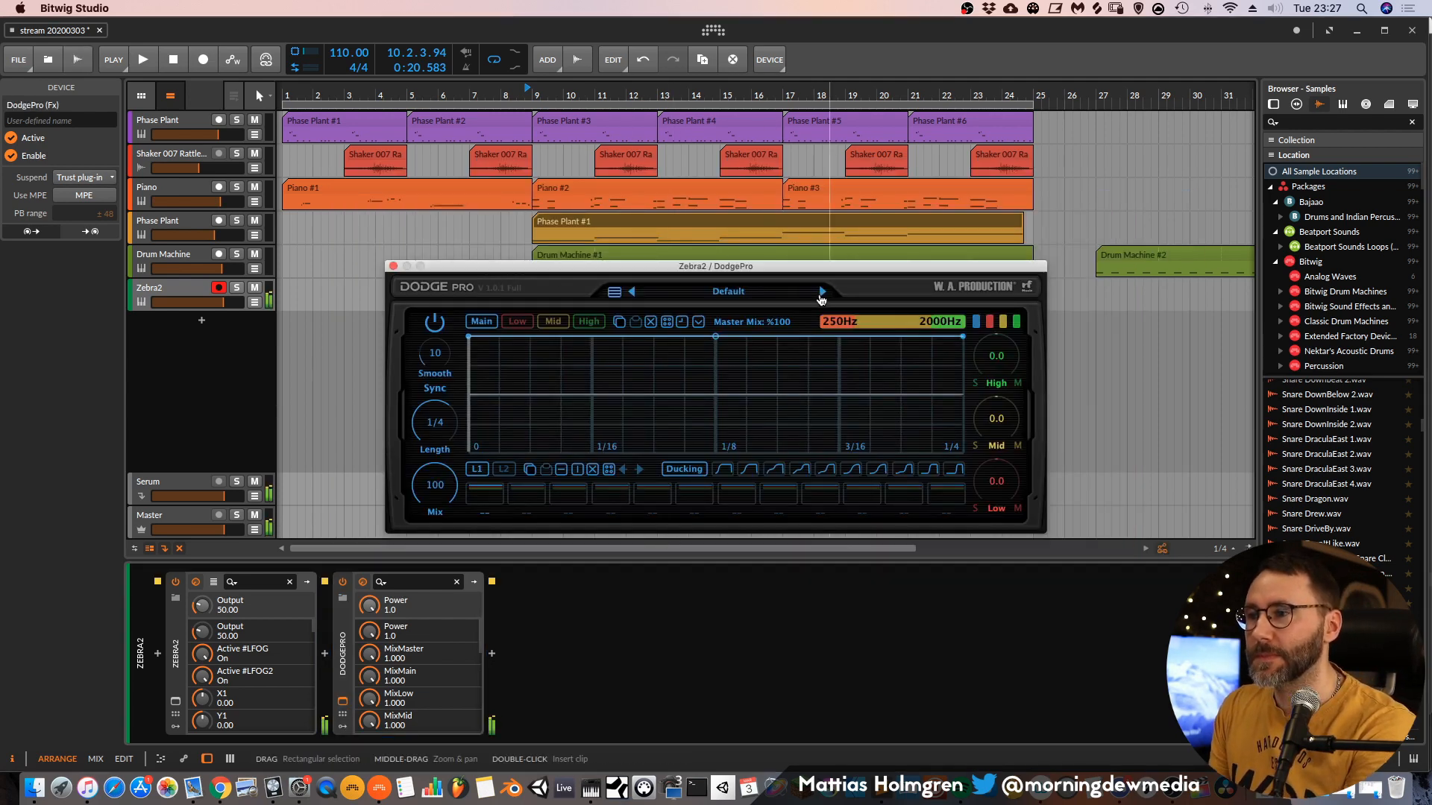
click(757, 298)
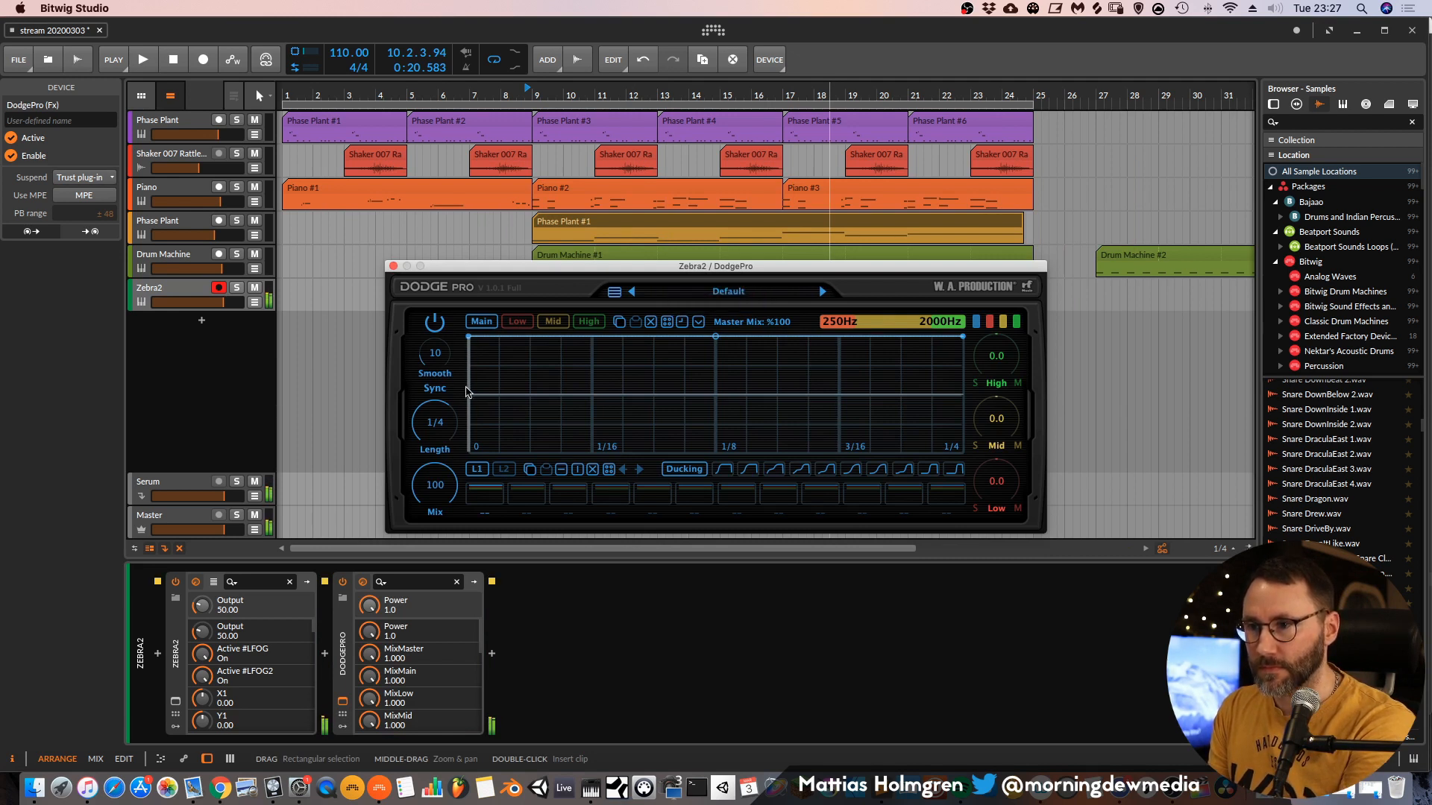
drag(467, 336, 537, 395)
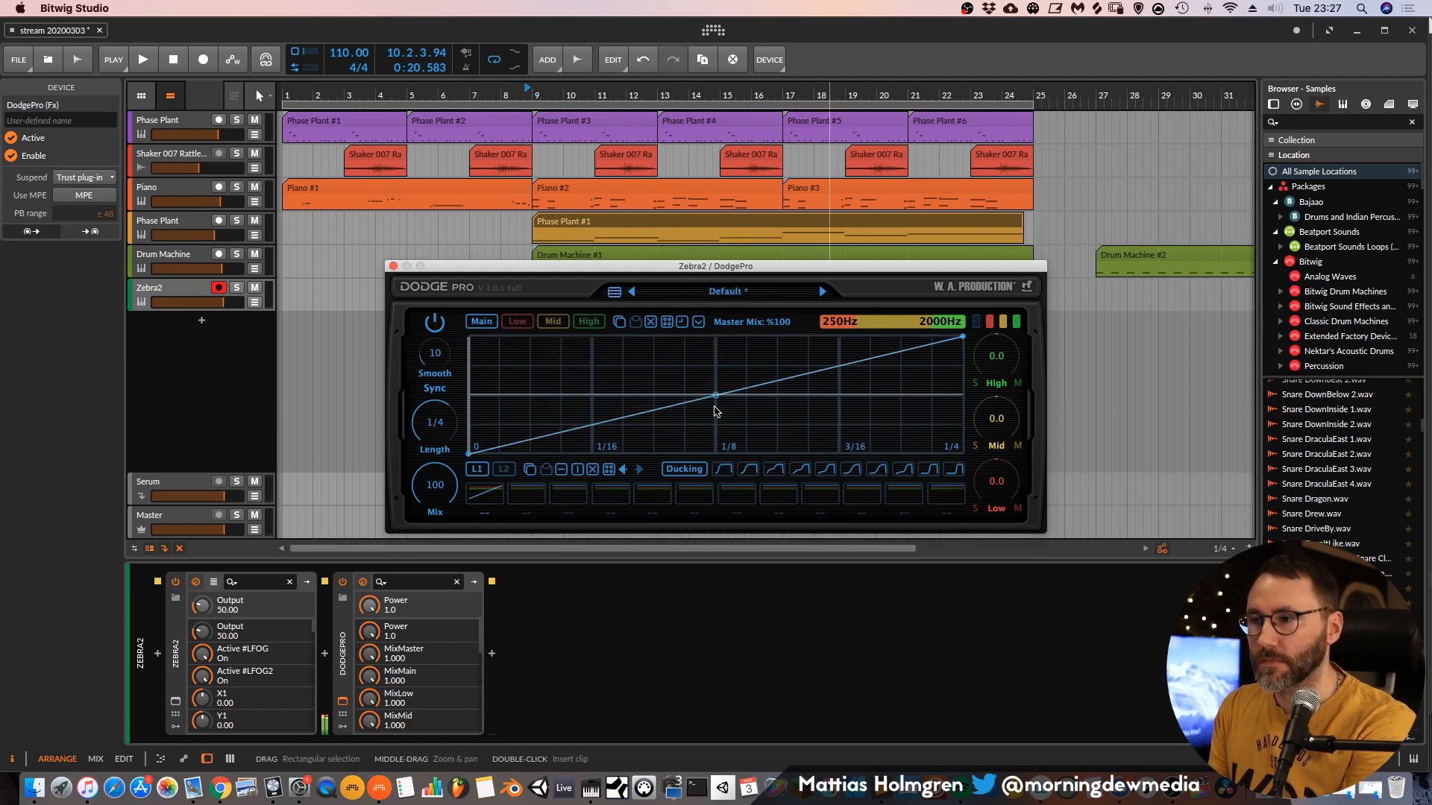
drag(716, 396, 665, 339)
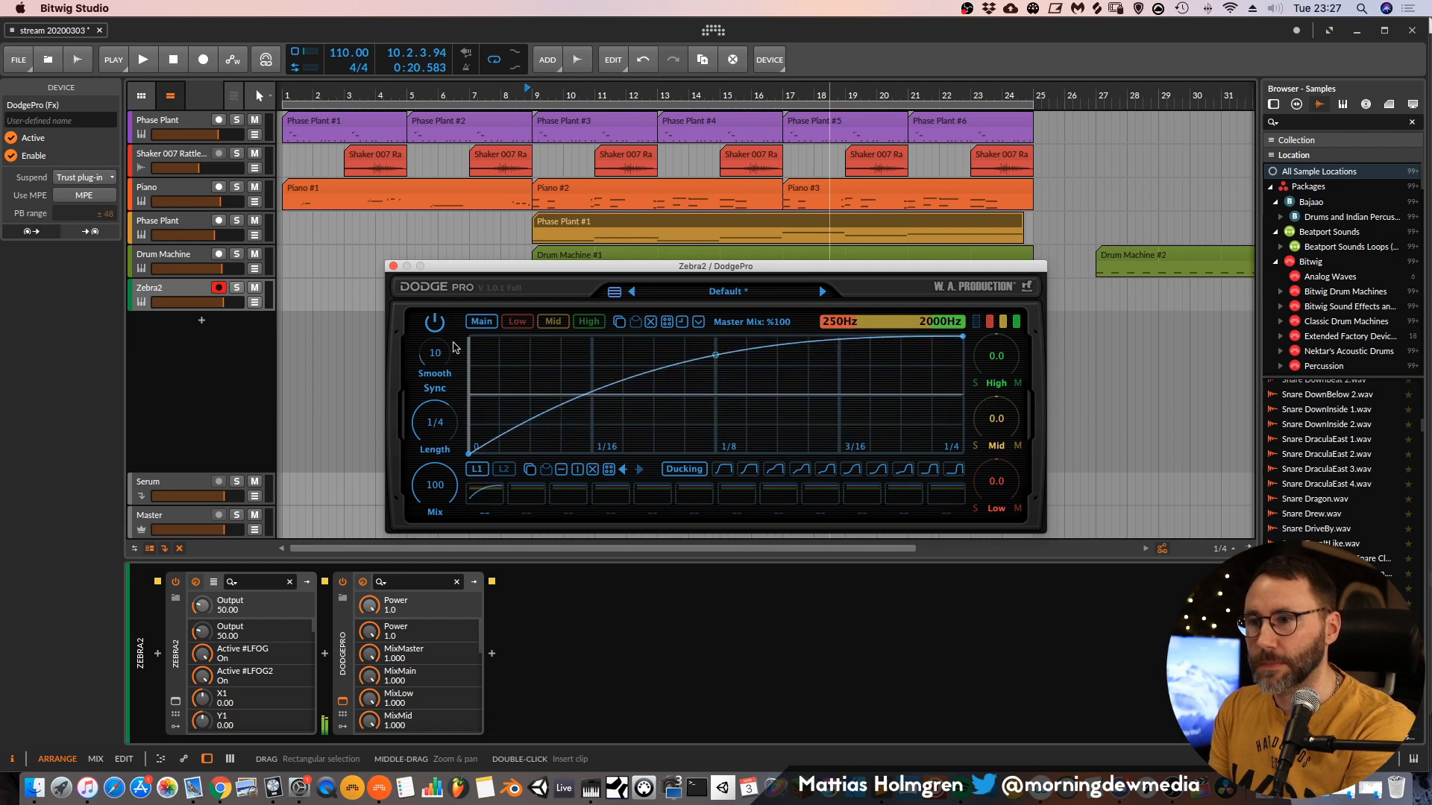
Play the song, apply DodgePro's first Ducking curve shape while listening, and stop playback.
key(space)
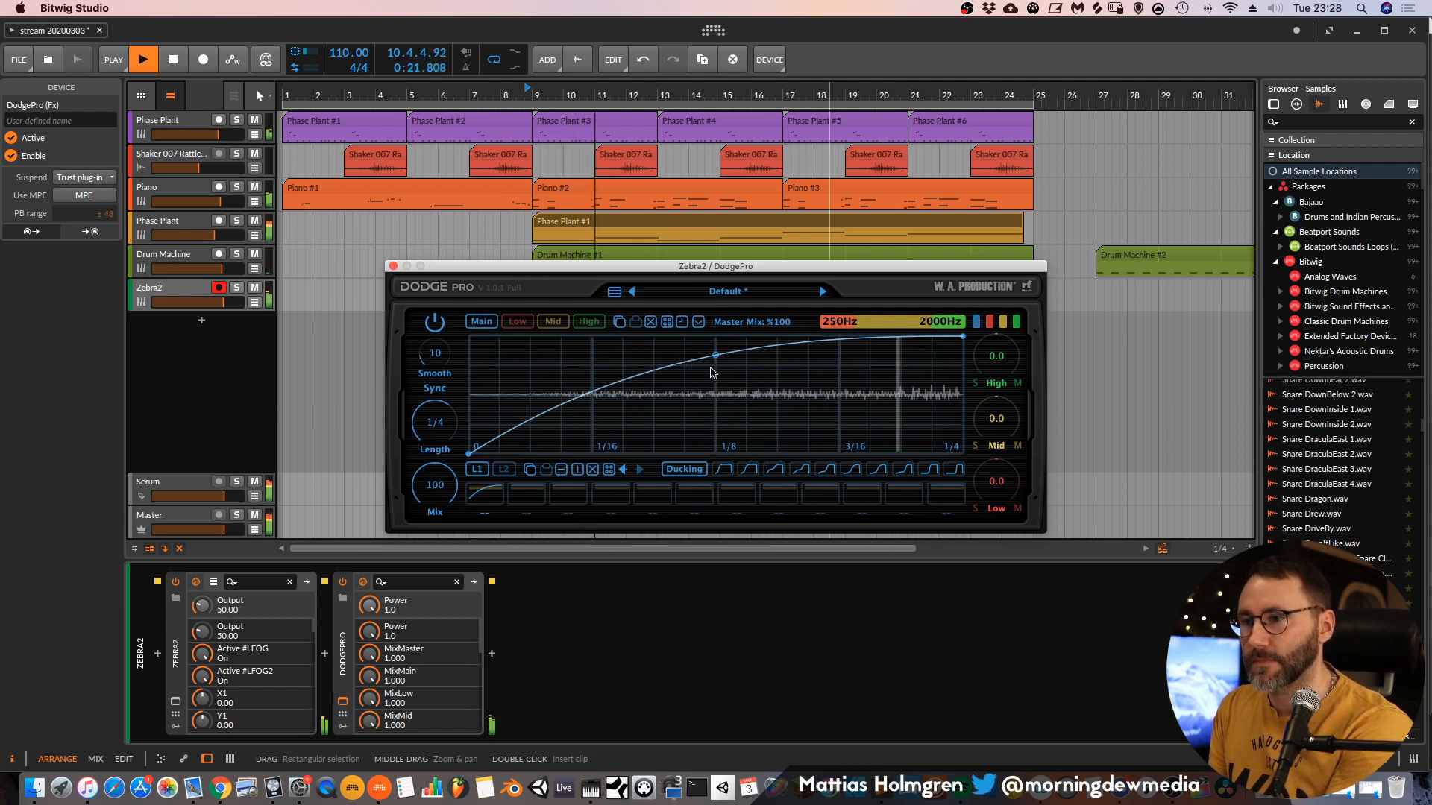
click(721, 470)
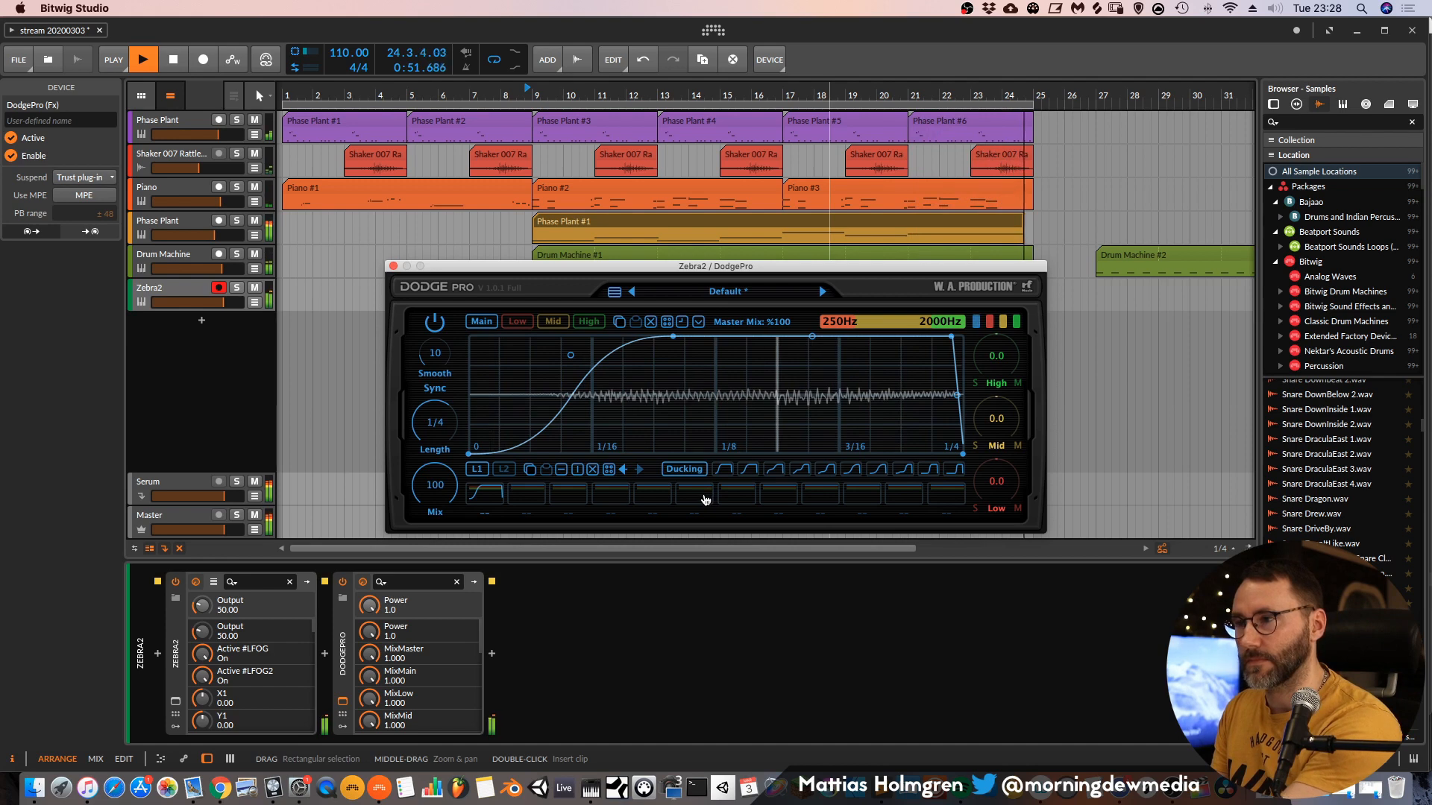
key(space)
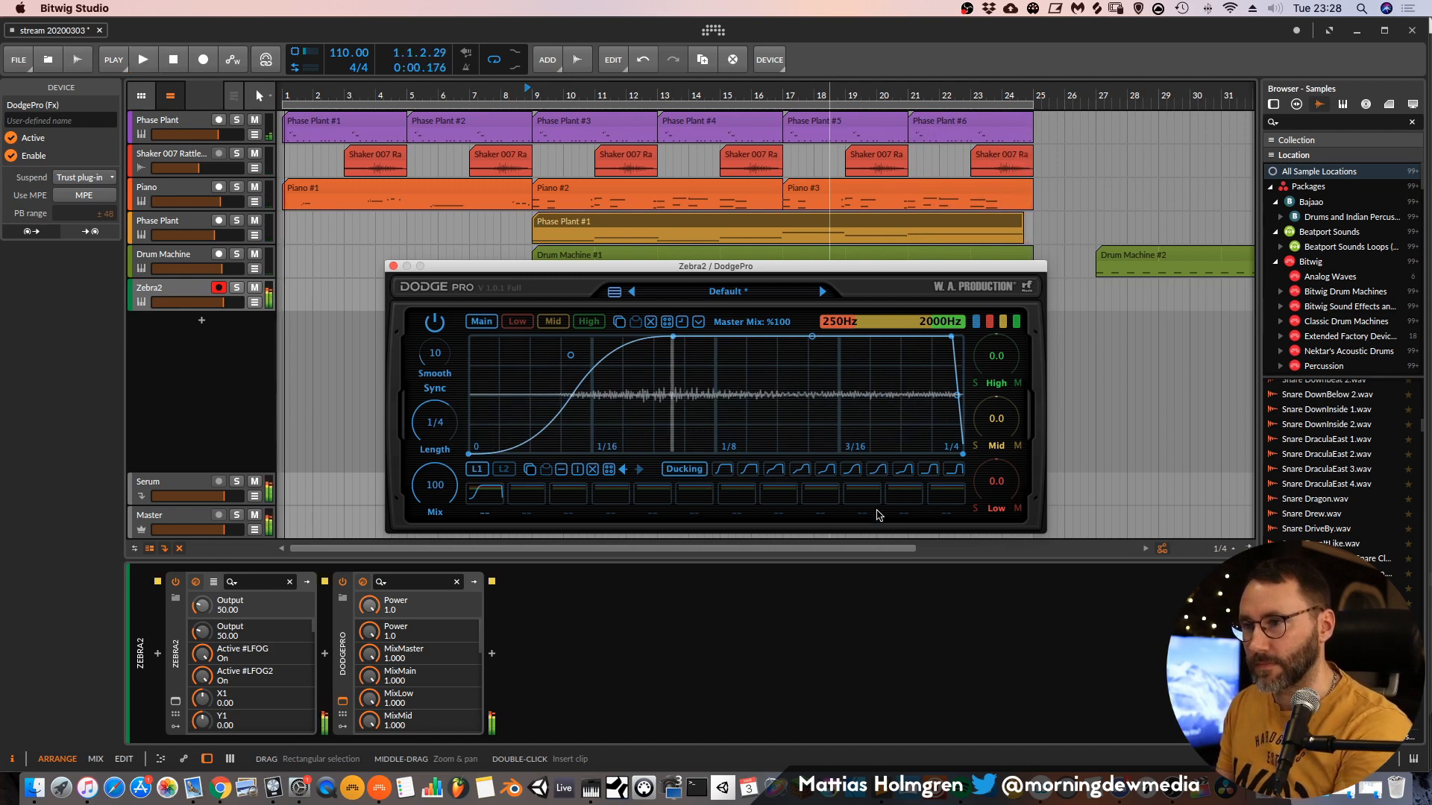
Try Zebra2's HS DY7 Hyperdyn, Law&Order and Stratify presets, load HS FM Pianoid, and close the Zebra2 window.
click(176, 702)
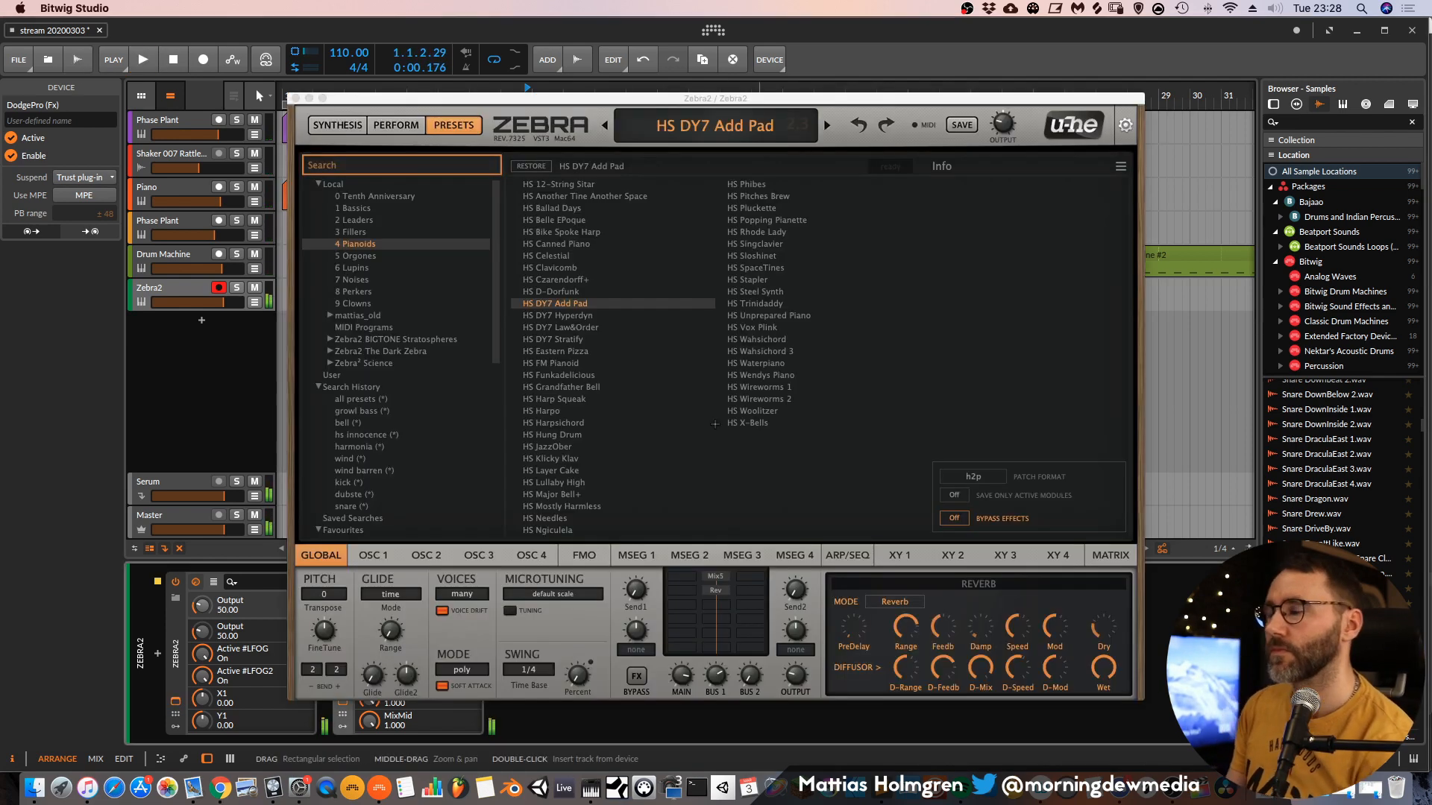
click(580, 315)
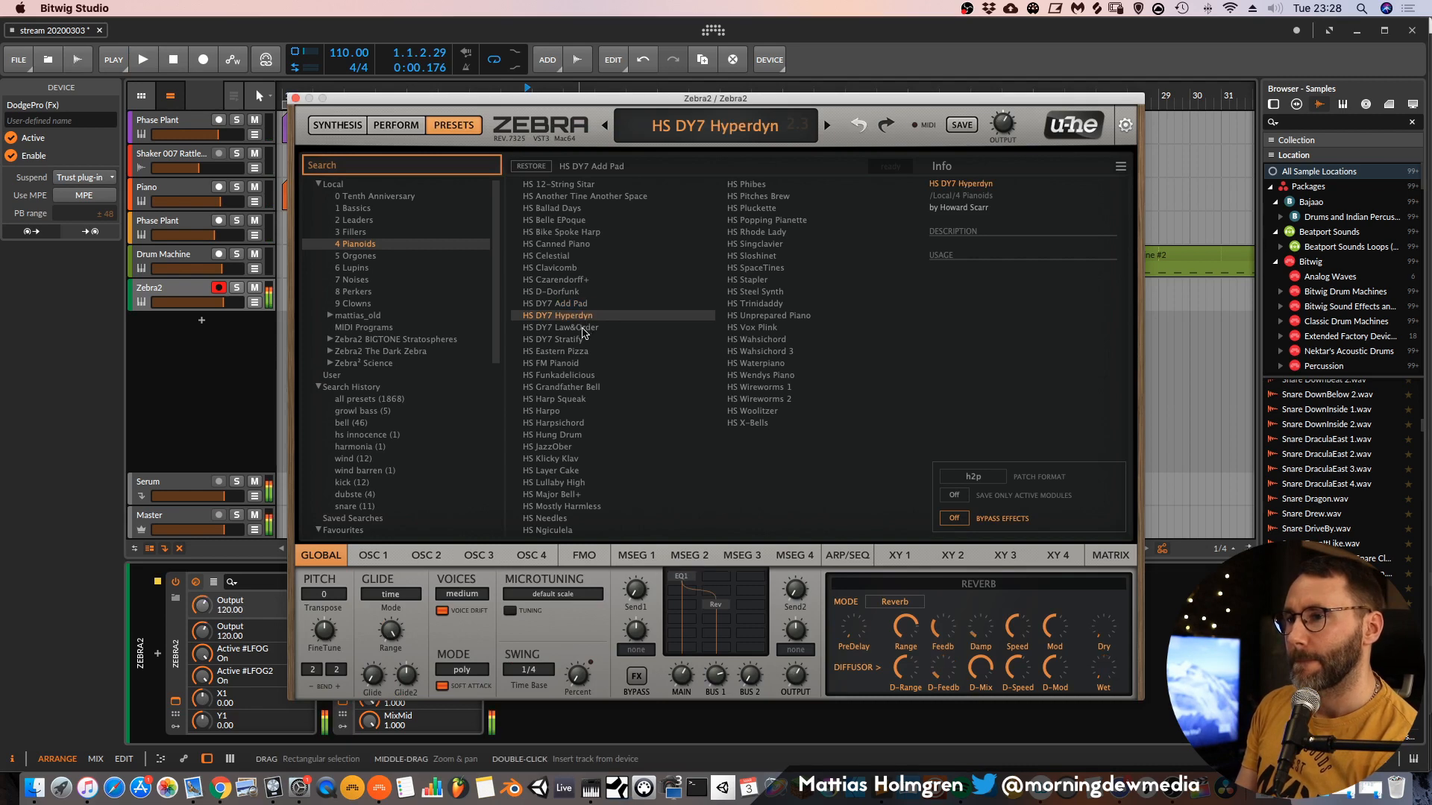
click(582, 329)
click(581, 340)
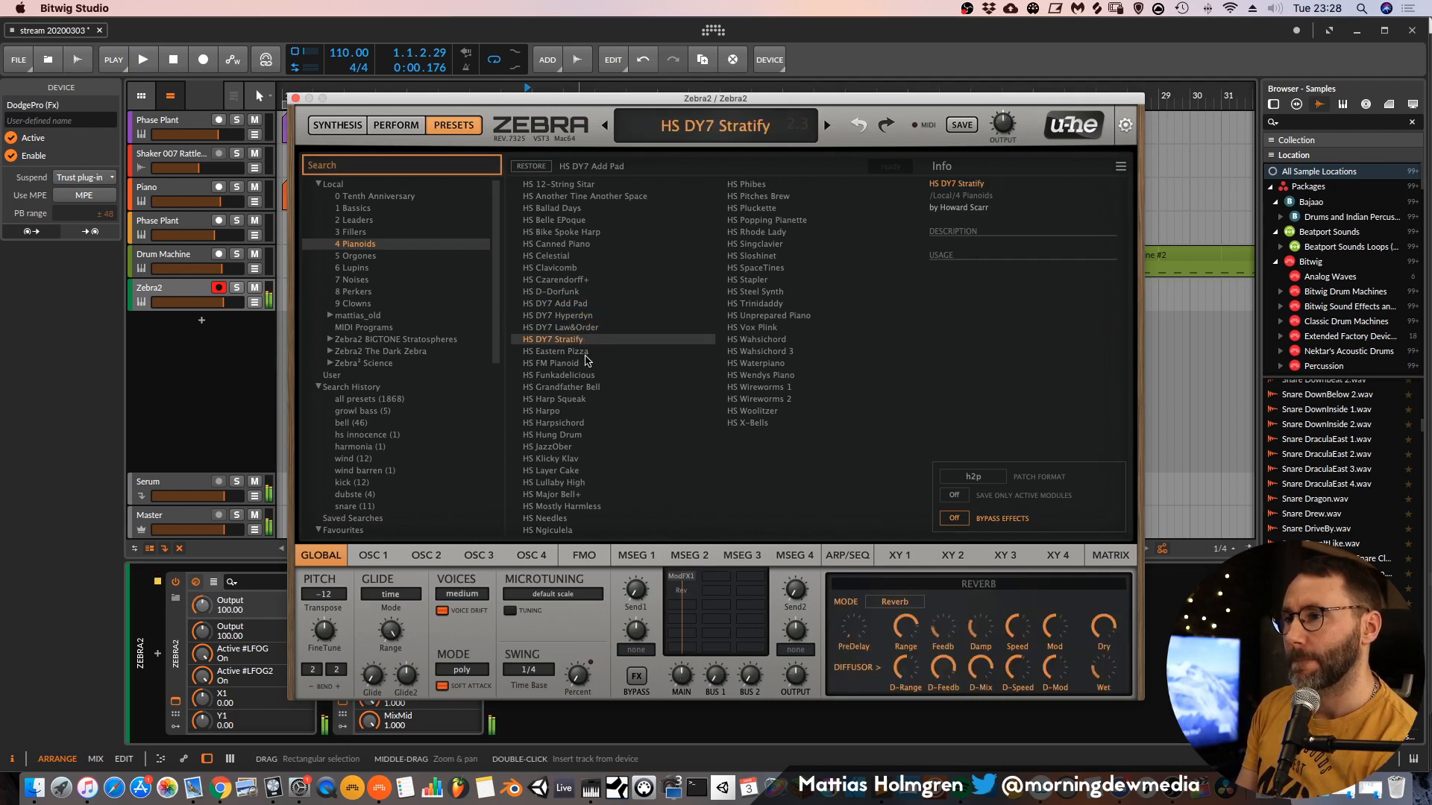
click(579, 364)
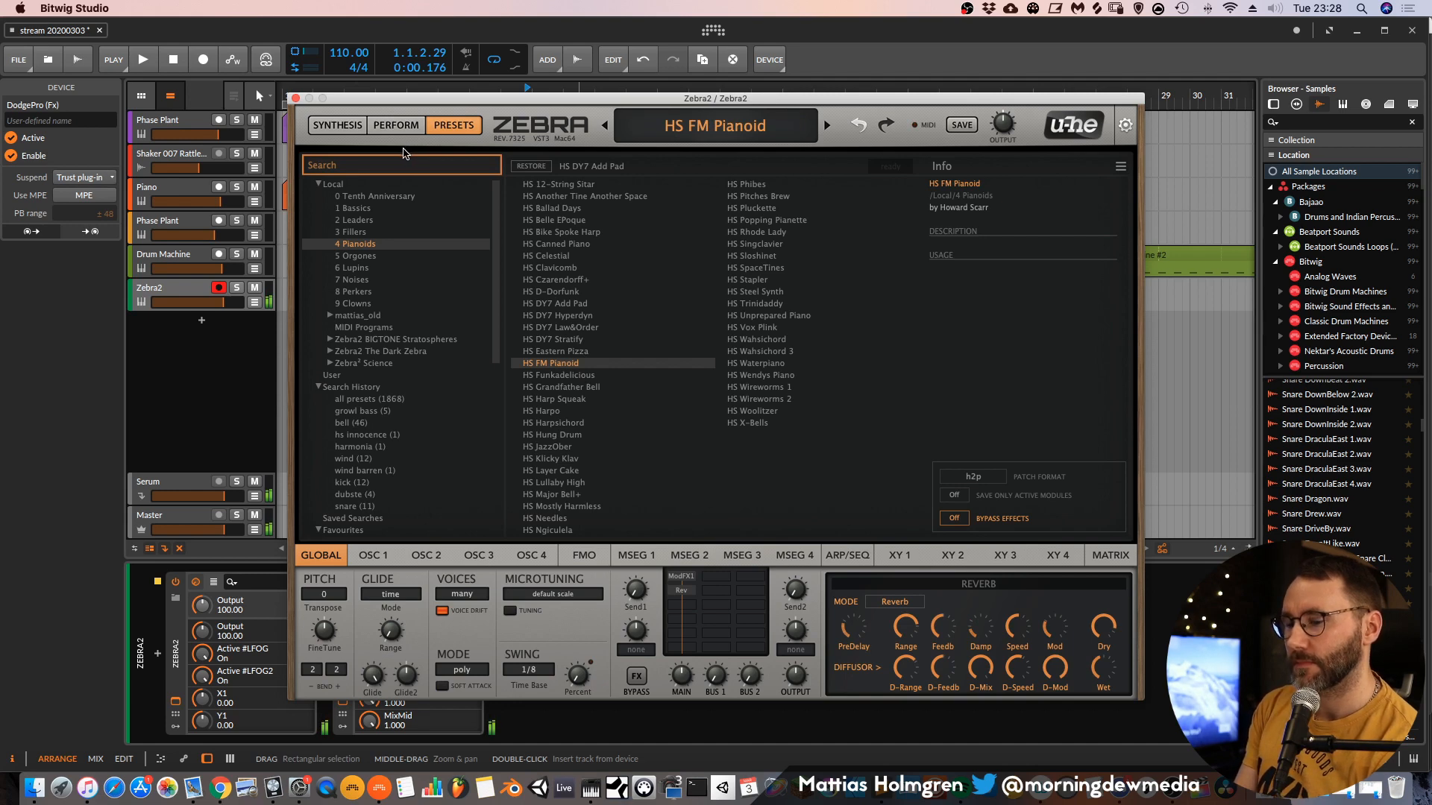
click(294, 99)
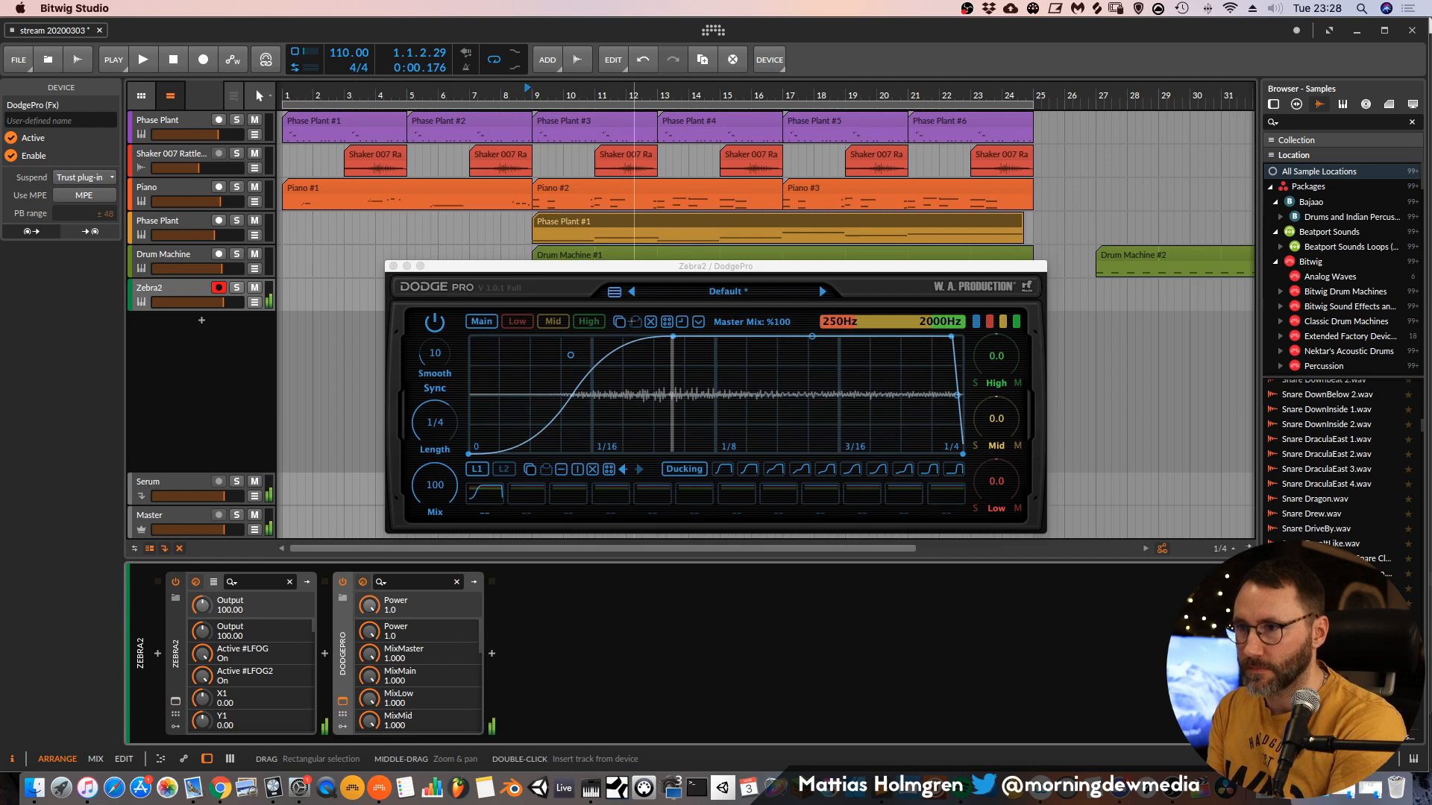
Play the song briefly to hear the new Zebra2 preset through DodgePro, and check DodgePro's preset list.
key(space)
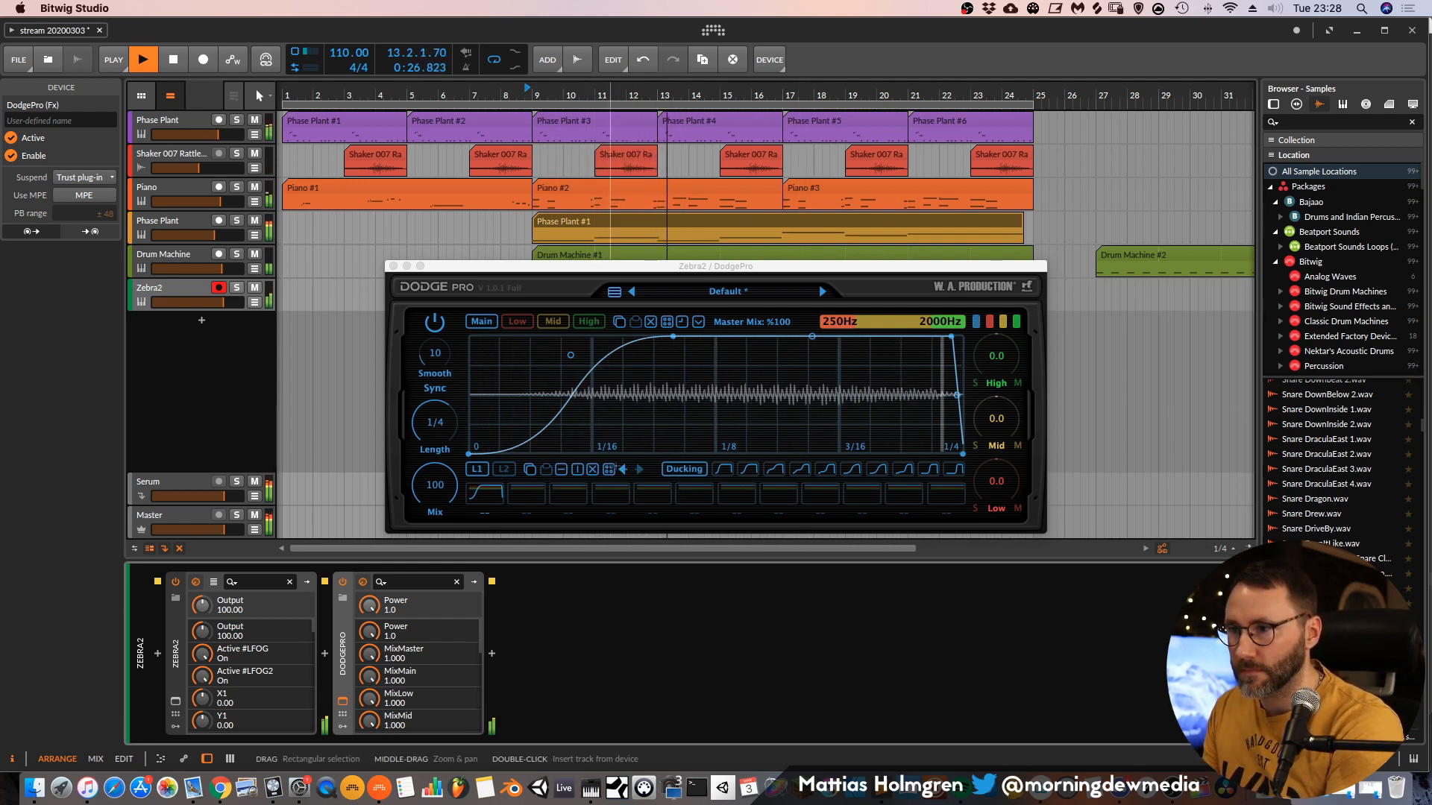
key(space)
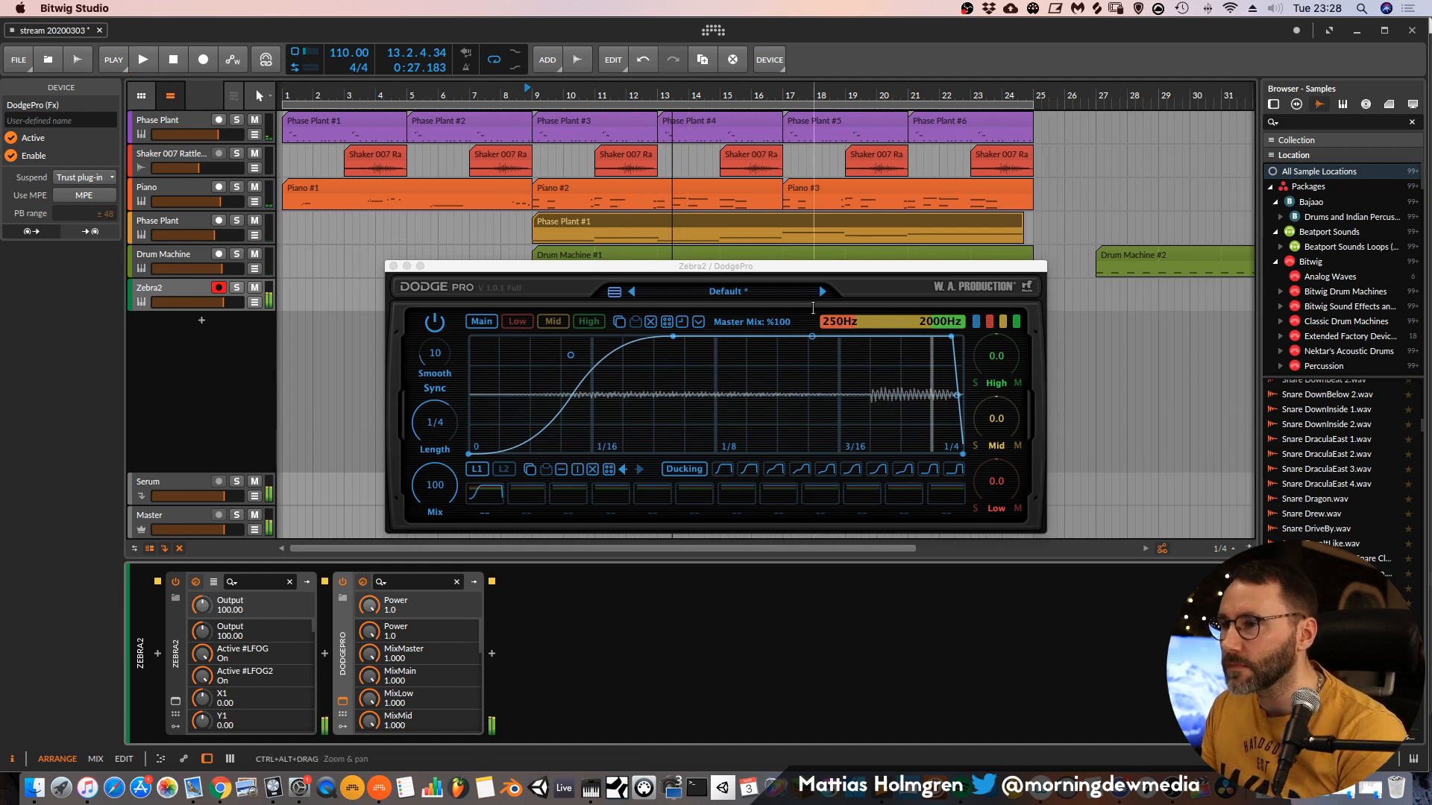
click(804, 297)
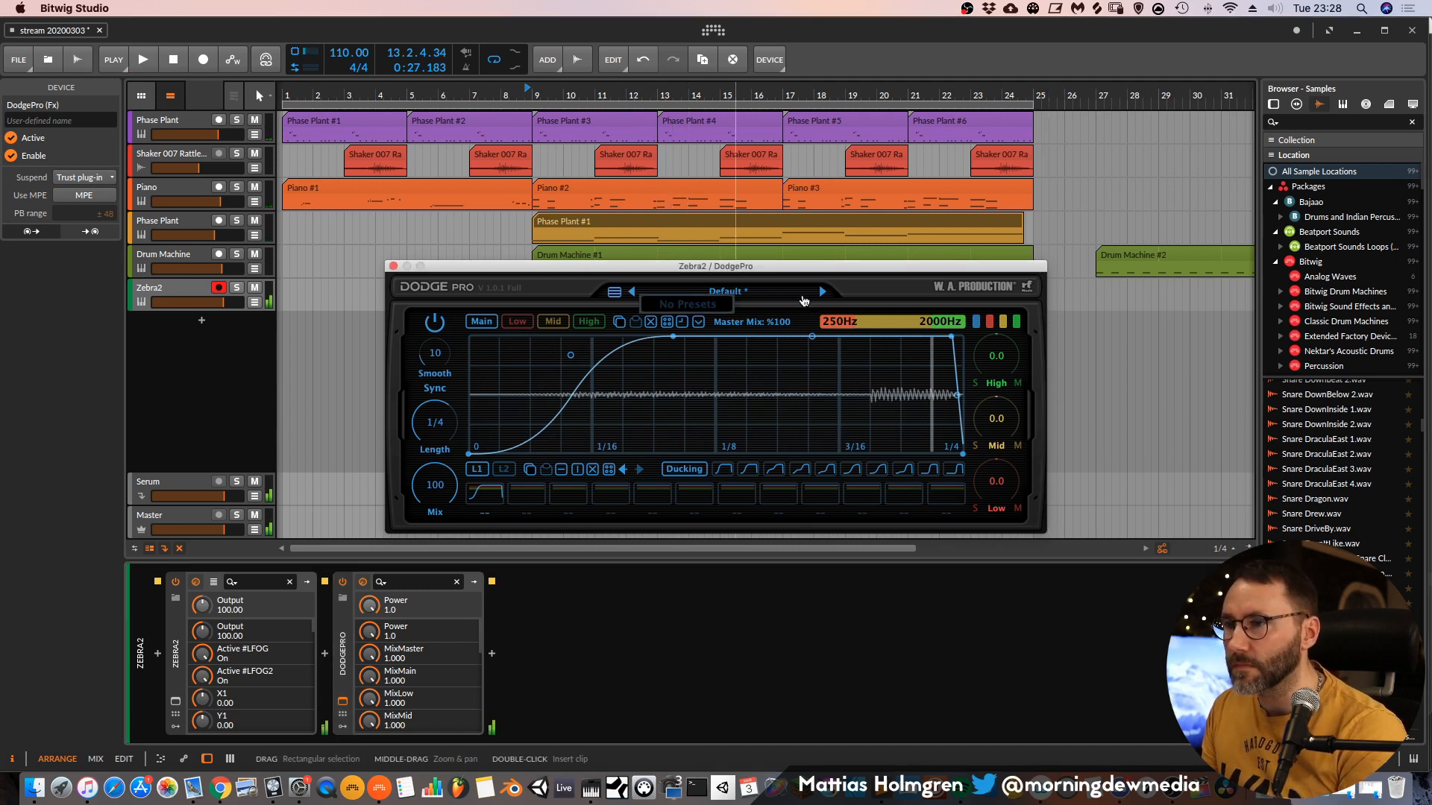
Check the commands in DodgePro's preset menu and reposition the DodgePro window.
click(614, 294)
mouse_move(701, 488)
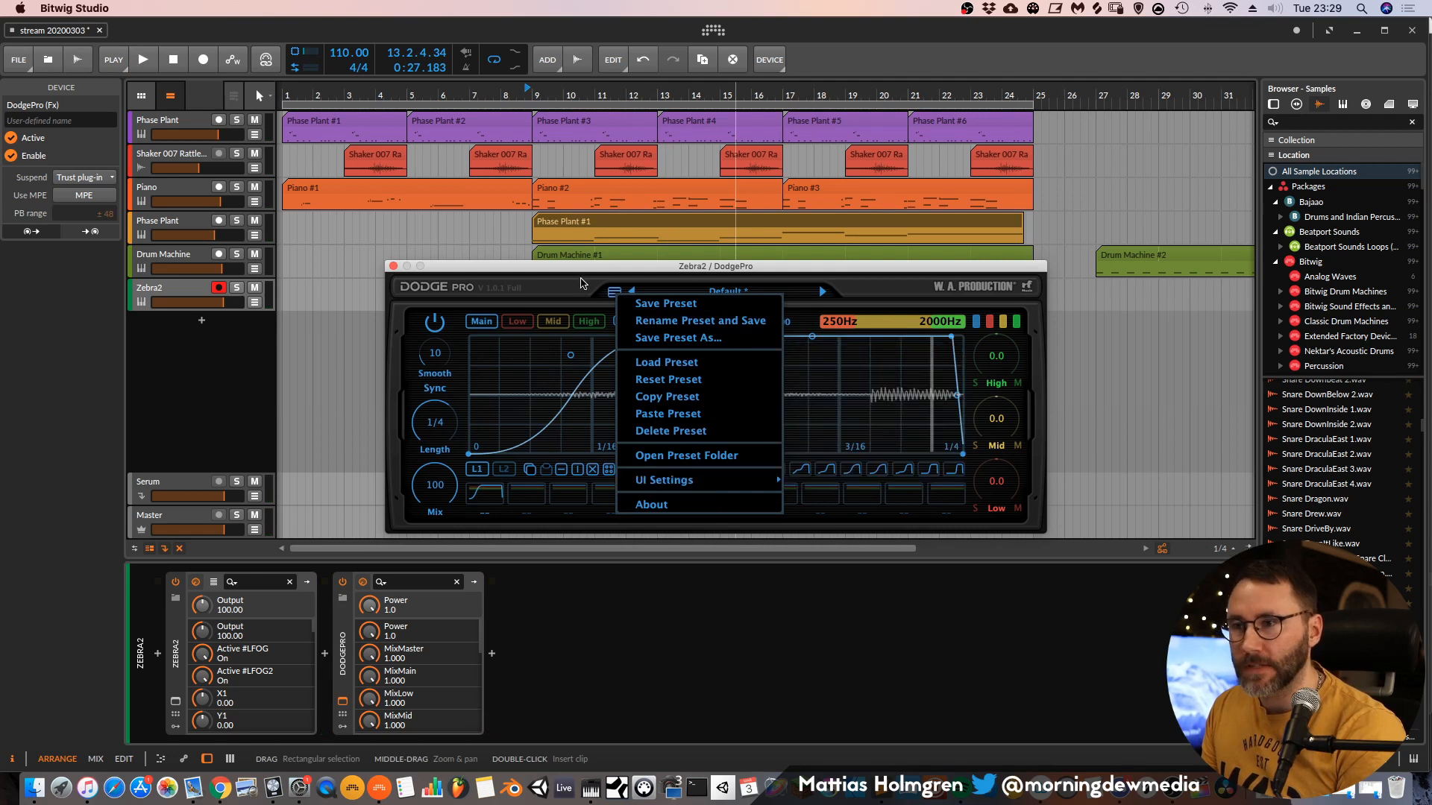
drag(583, 270, 575, 232)
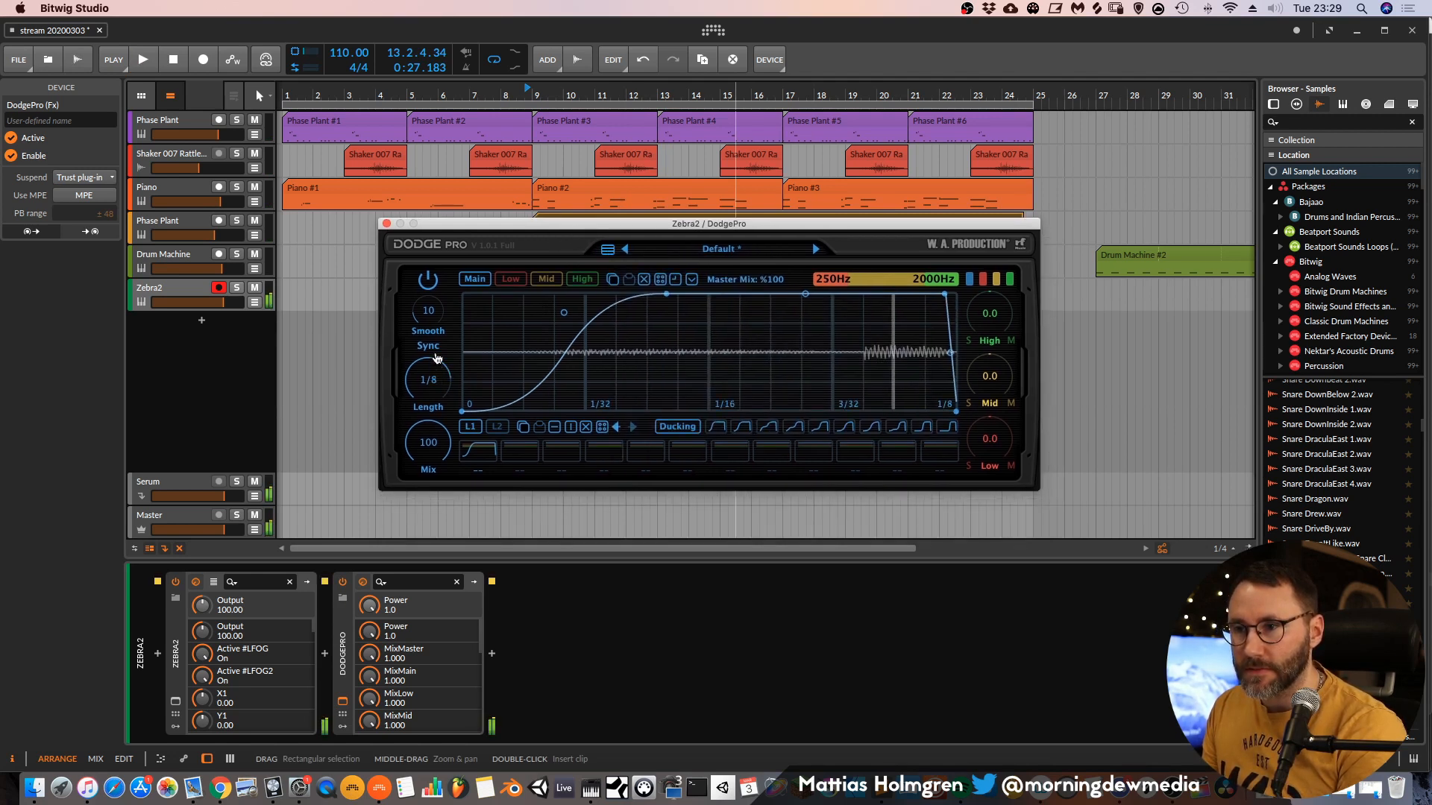
Play the song, lower the Zebra2 track's volume, set DodgePro's length to 1/16, and stop playback.
key(space)
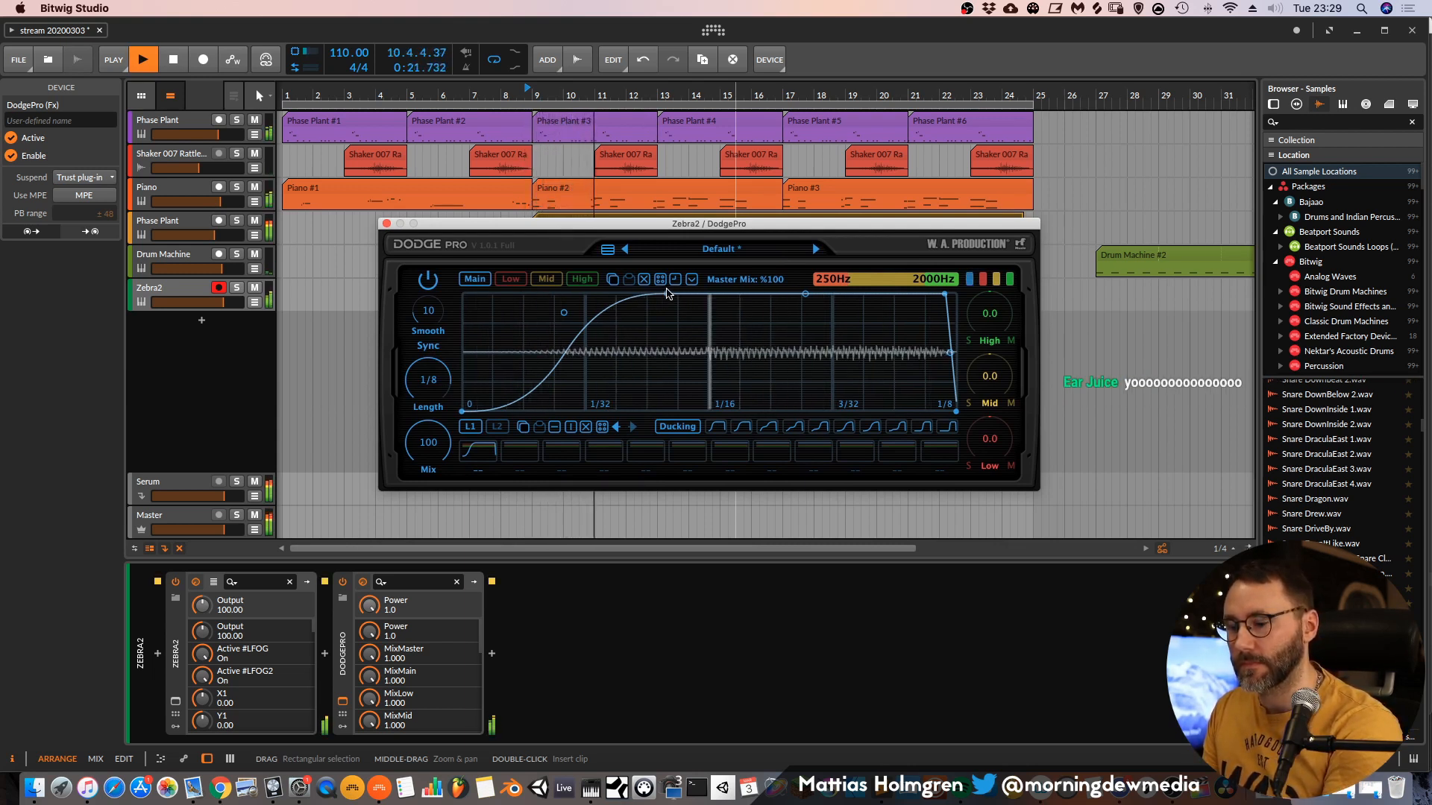
click(196, 317)
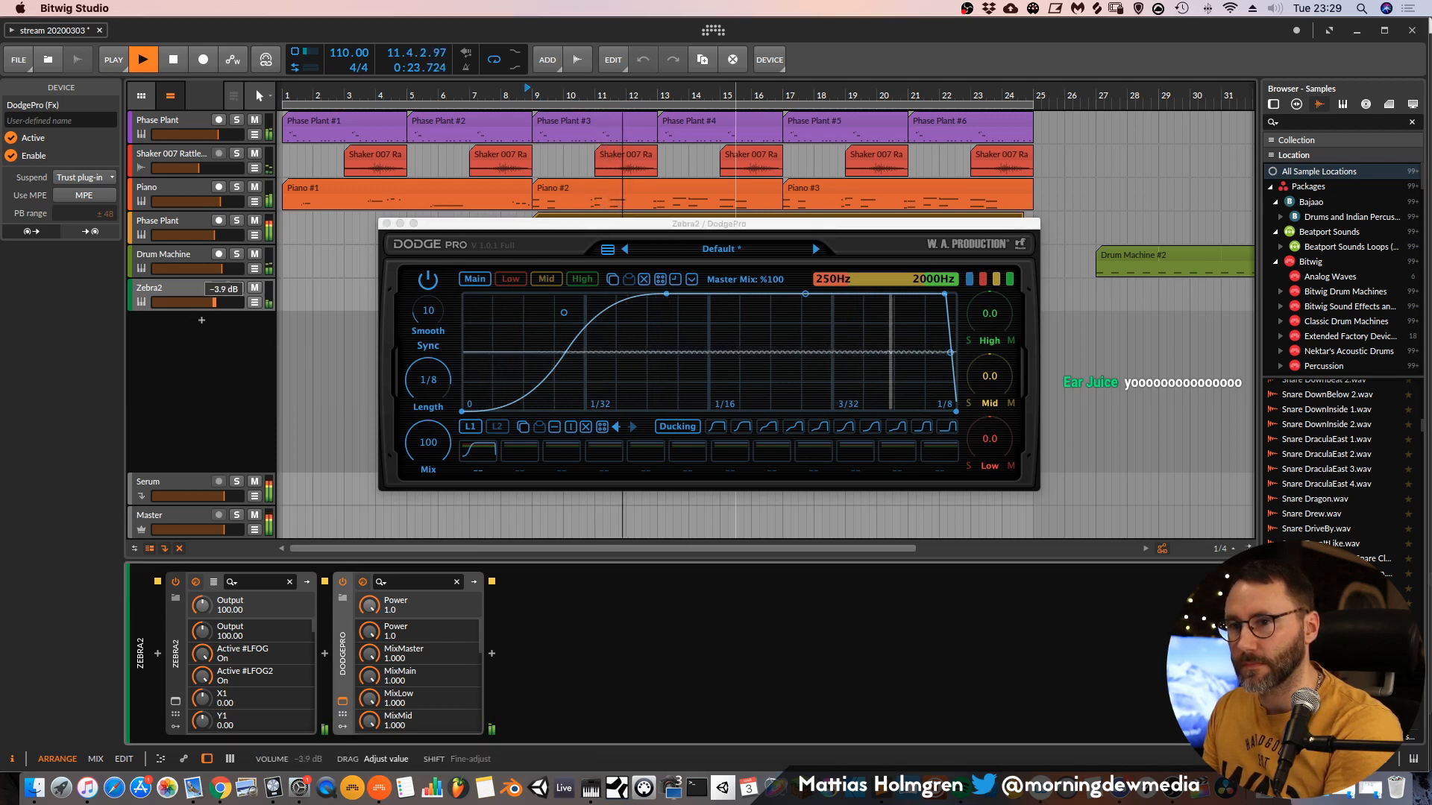
drag(420, 379, 433, 380)
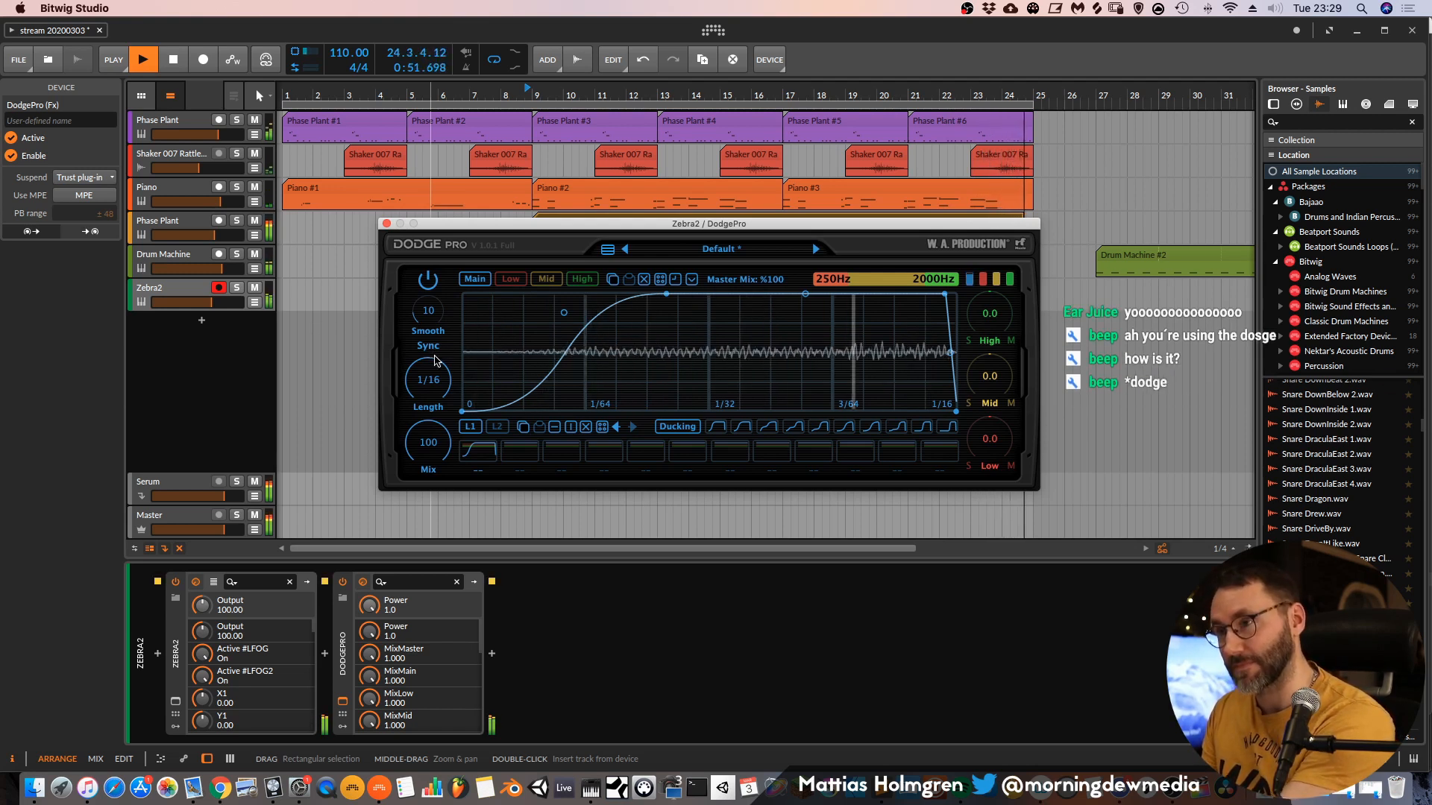
key(space)
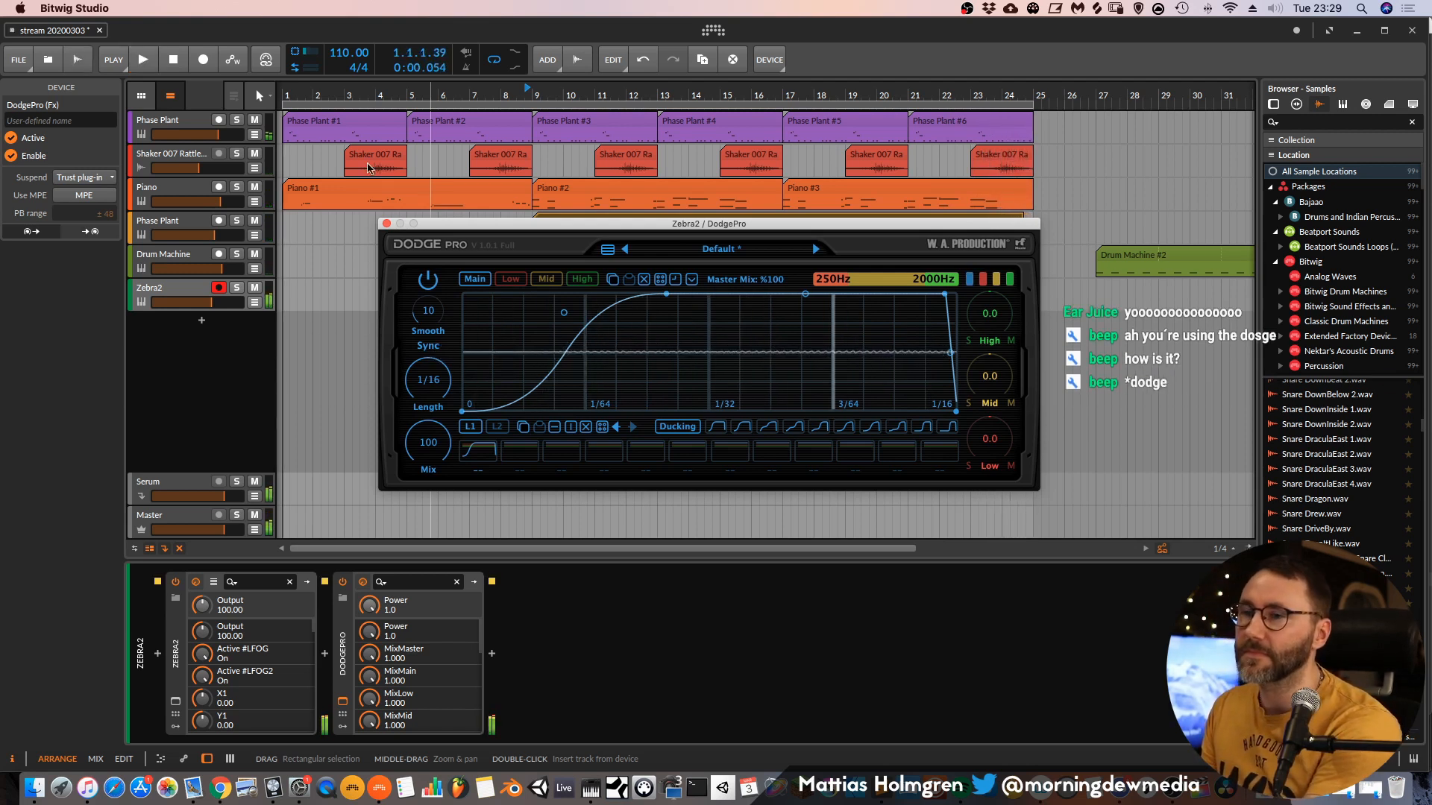
Disable the Zebra2 instrument in its track's device chain.
click(173, 702)
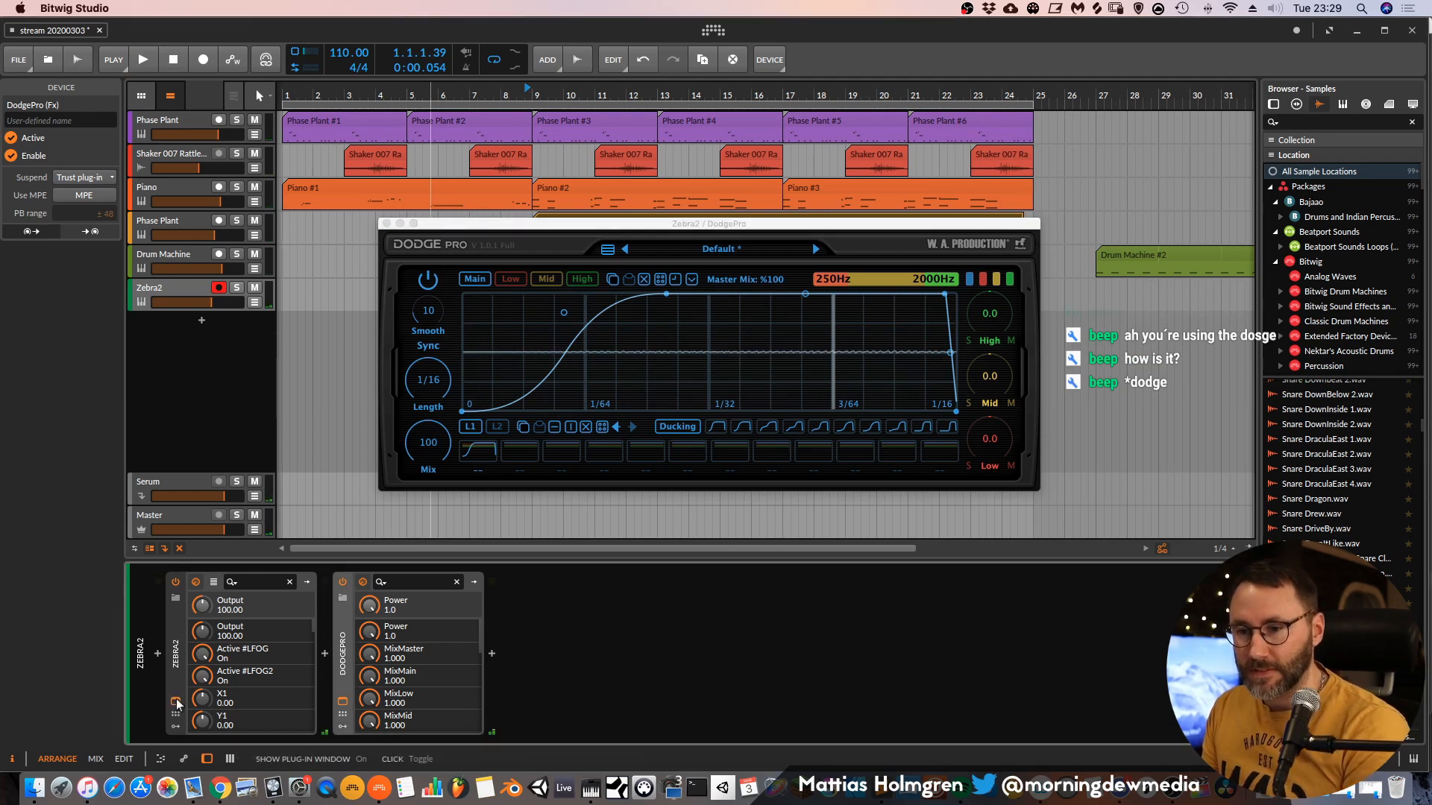
click(295, 97)
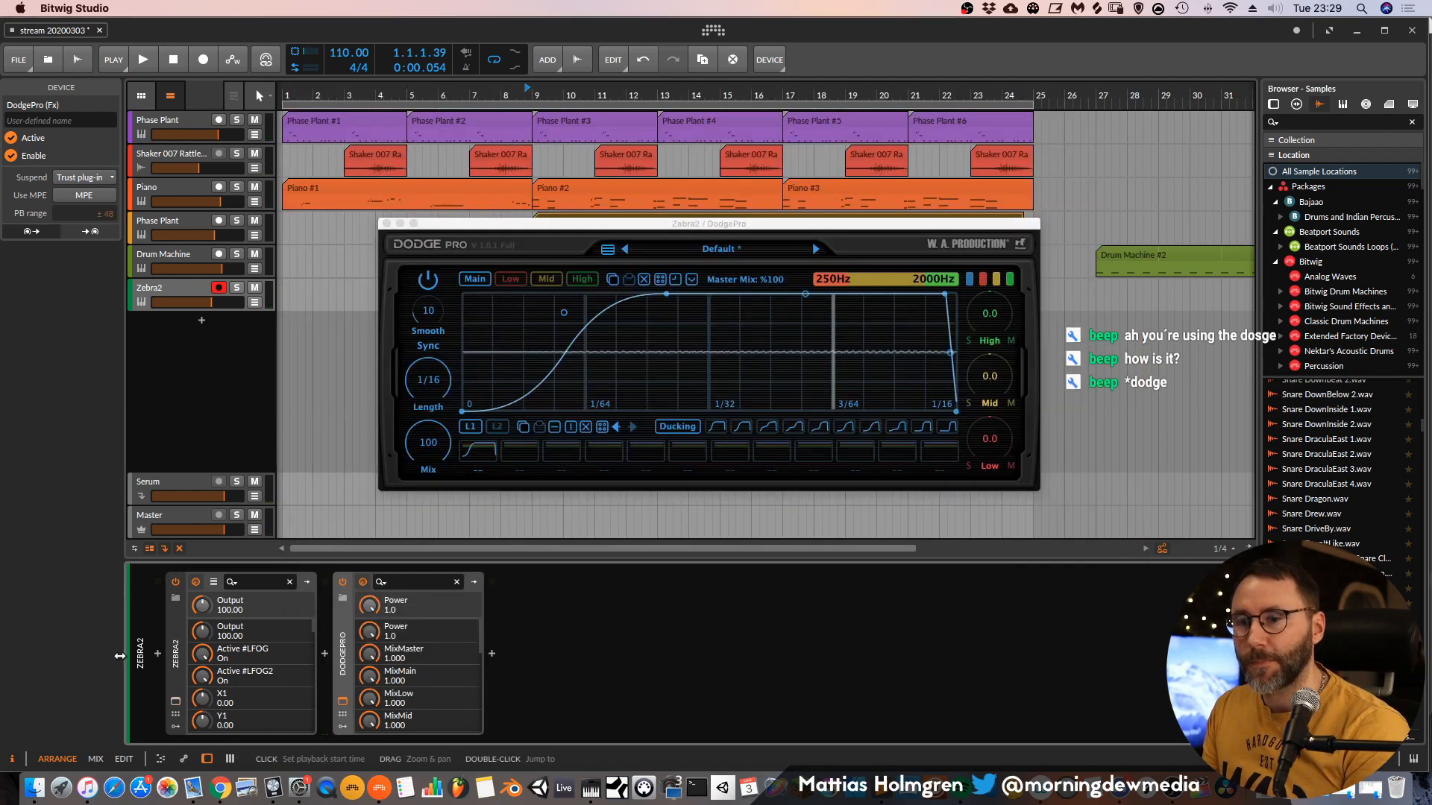
click(177, 656)
Insert Phase Plant from the 01.Synths instrument collection ahead of the disabled Zebra2 device.
click(157, 654)
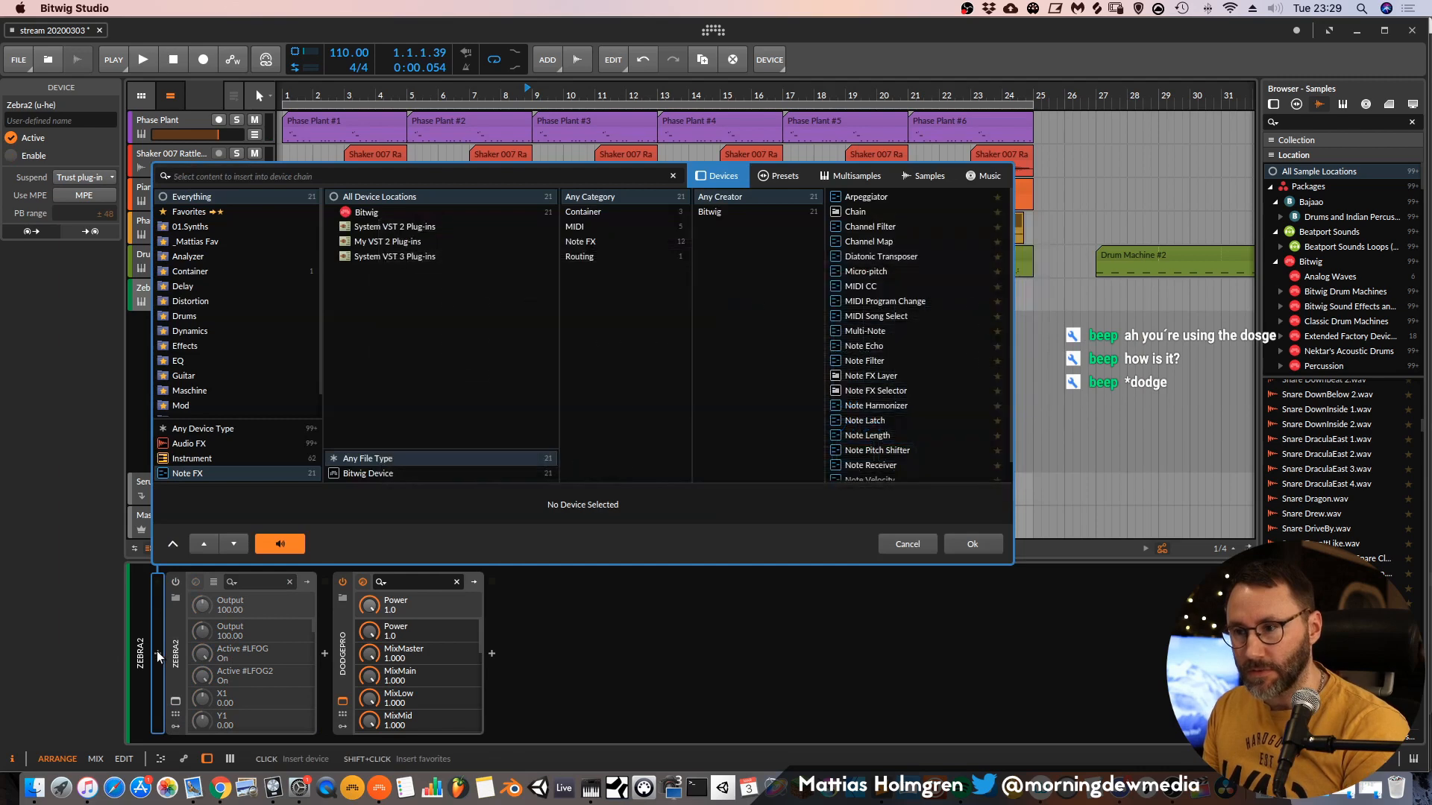
scroll(211, 423, down, 2)
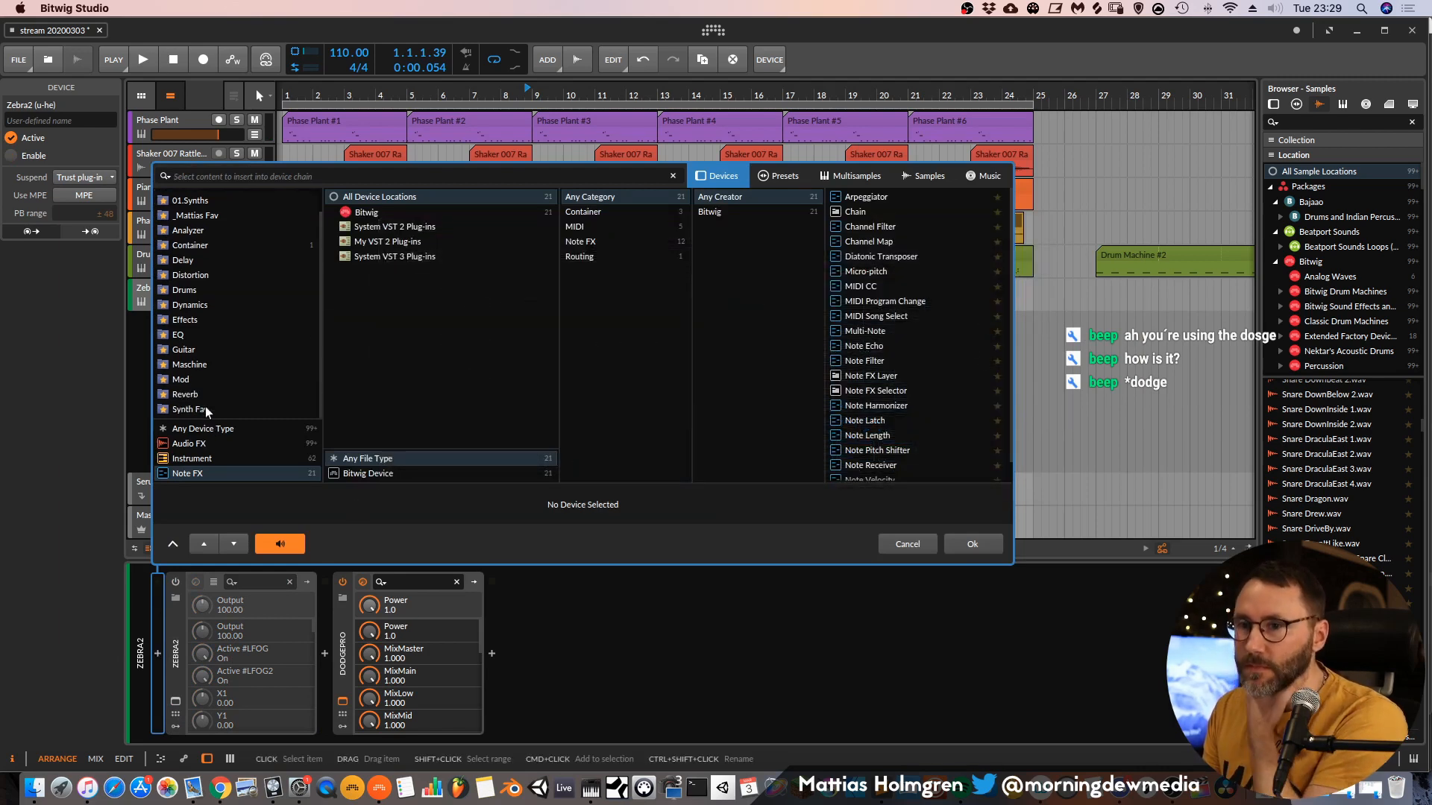
click(211, 410)
click(236, 203)
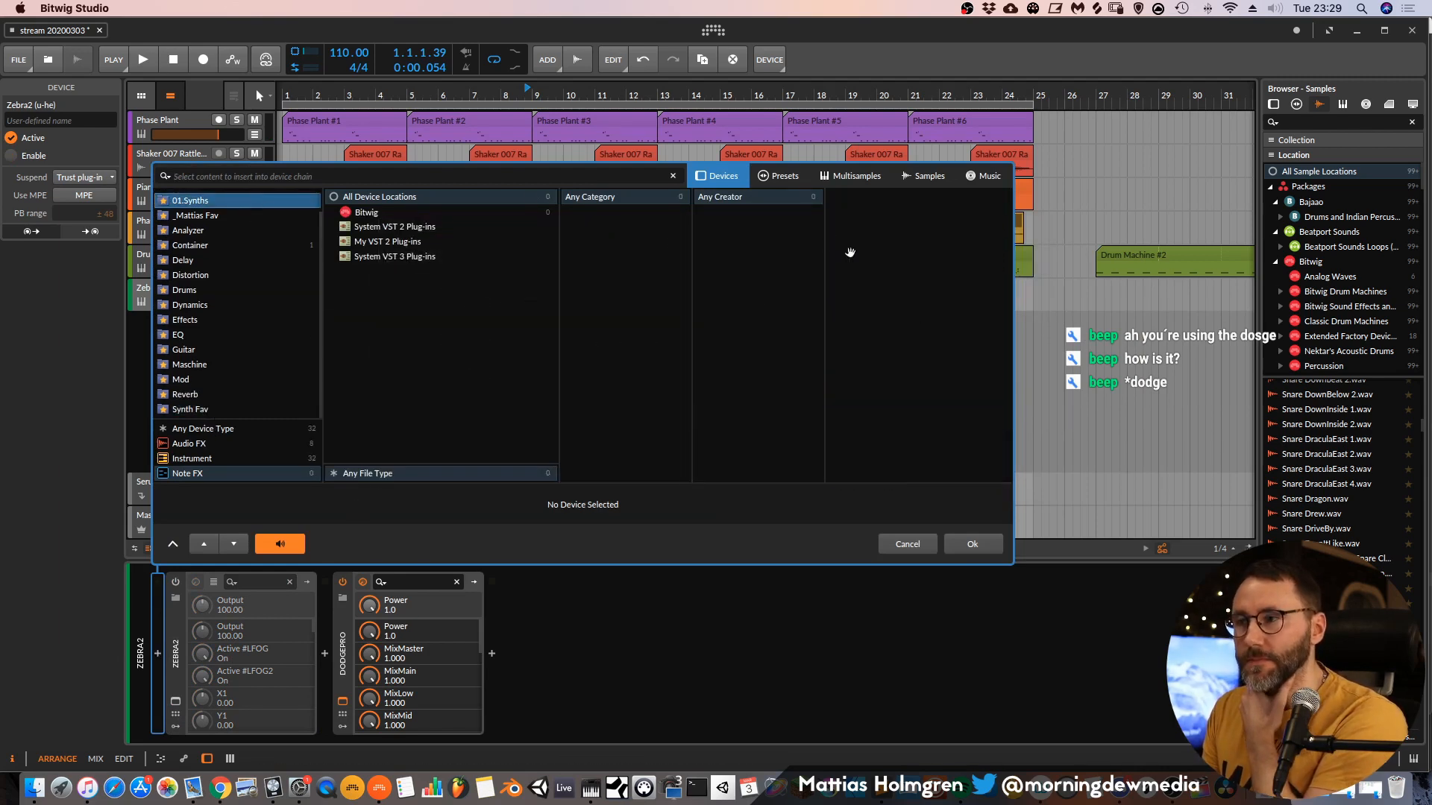
scroll(291, 321, up, 2)
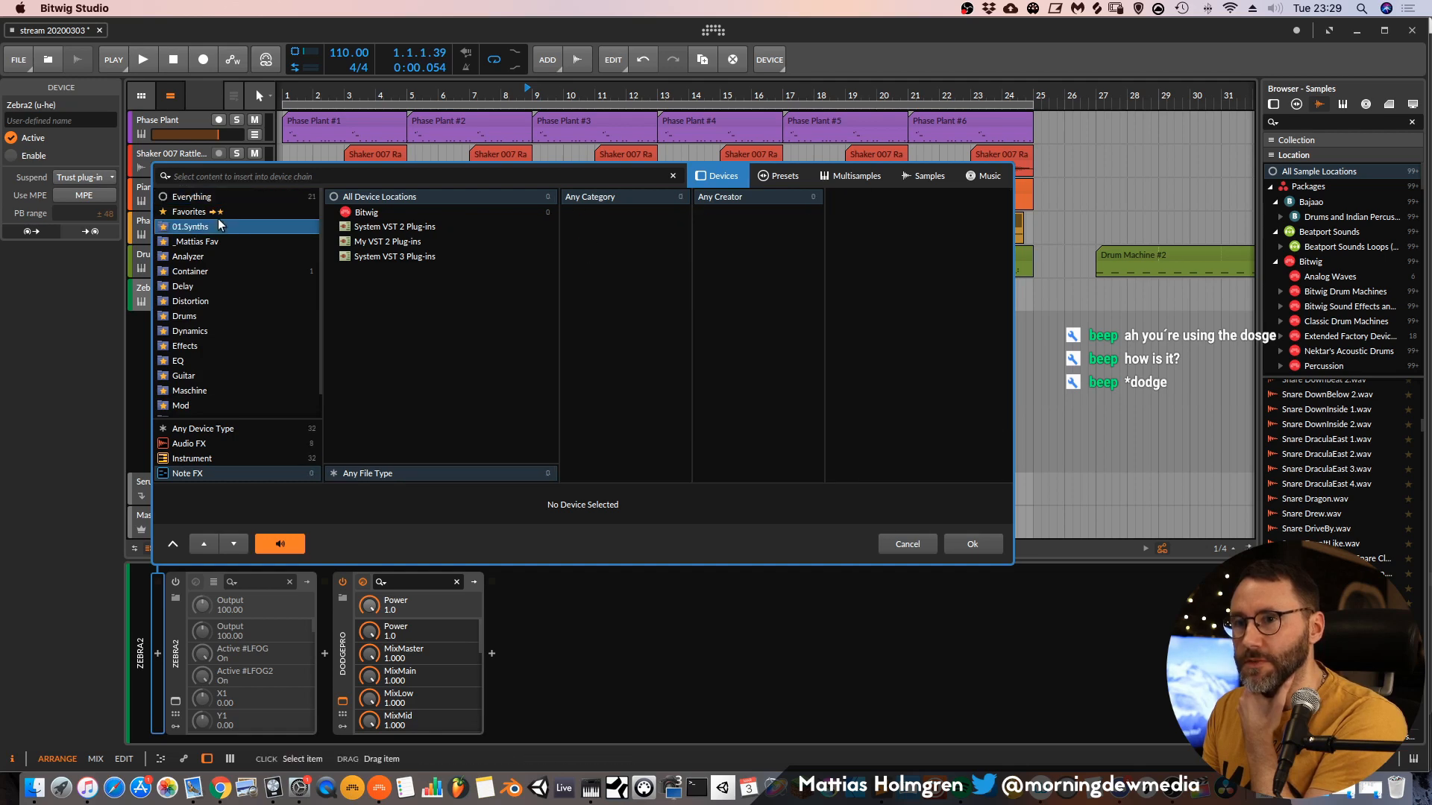
click(305, 458)
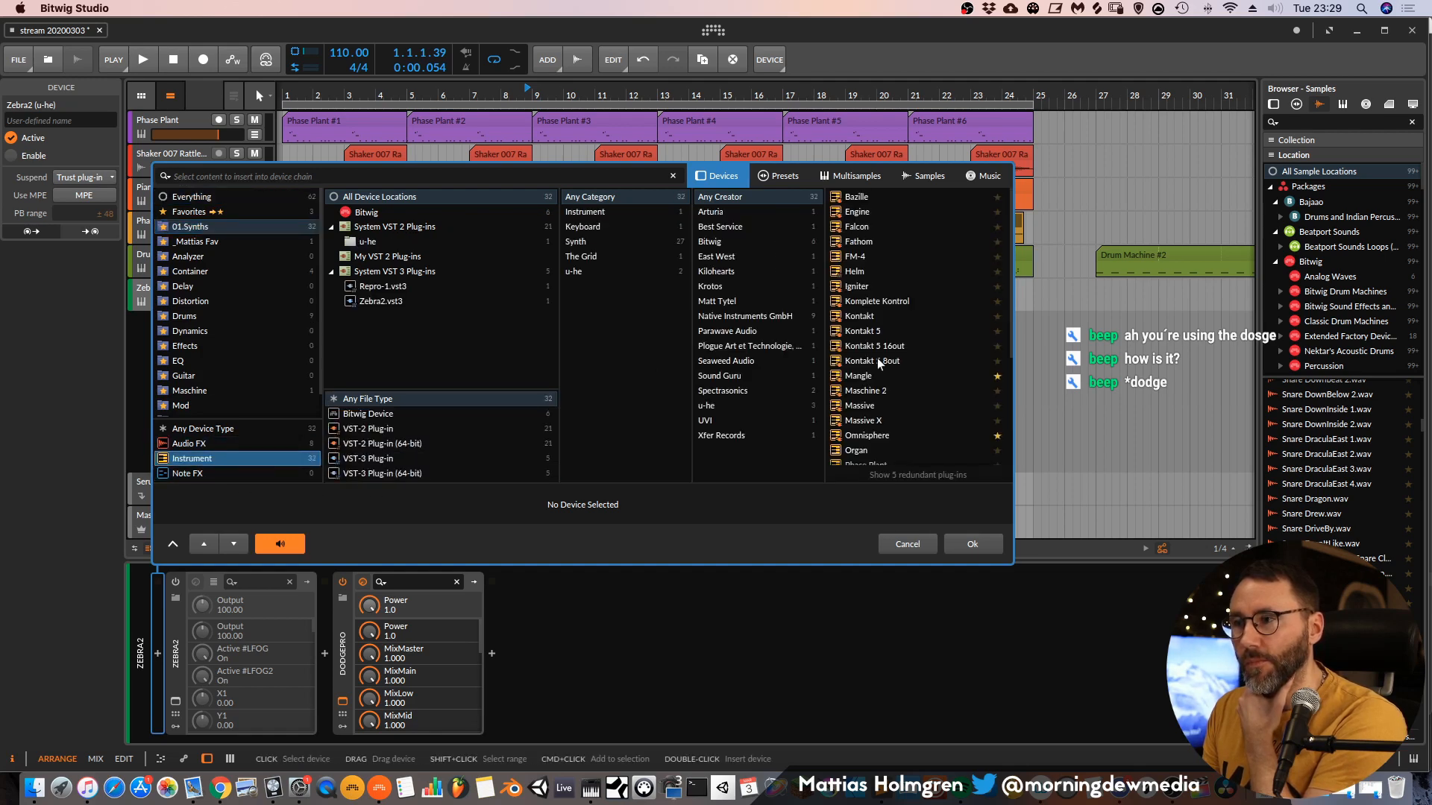
scroll(877, 391, down, 3)
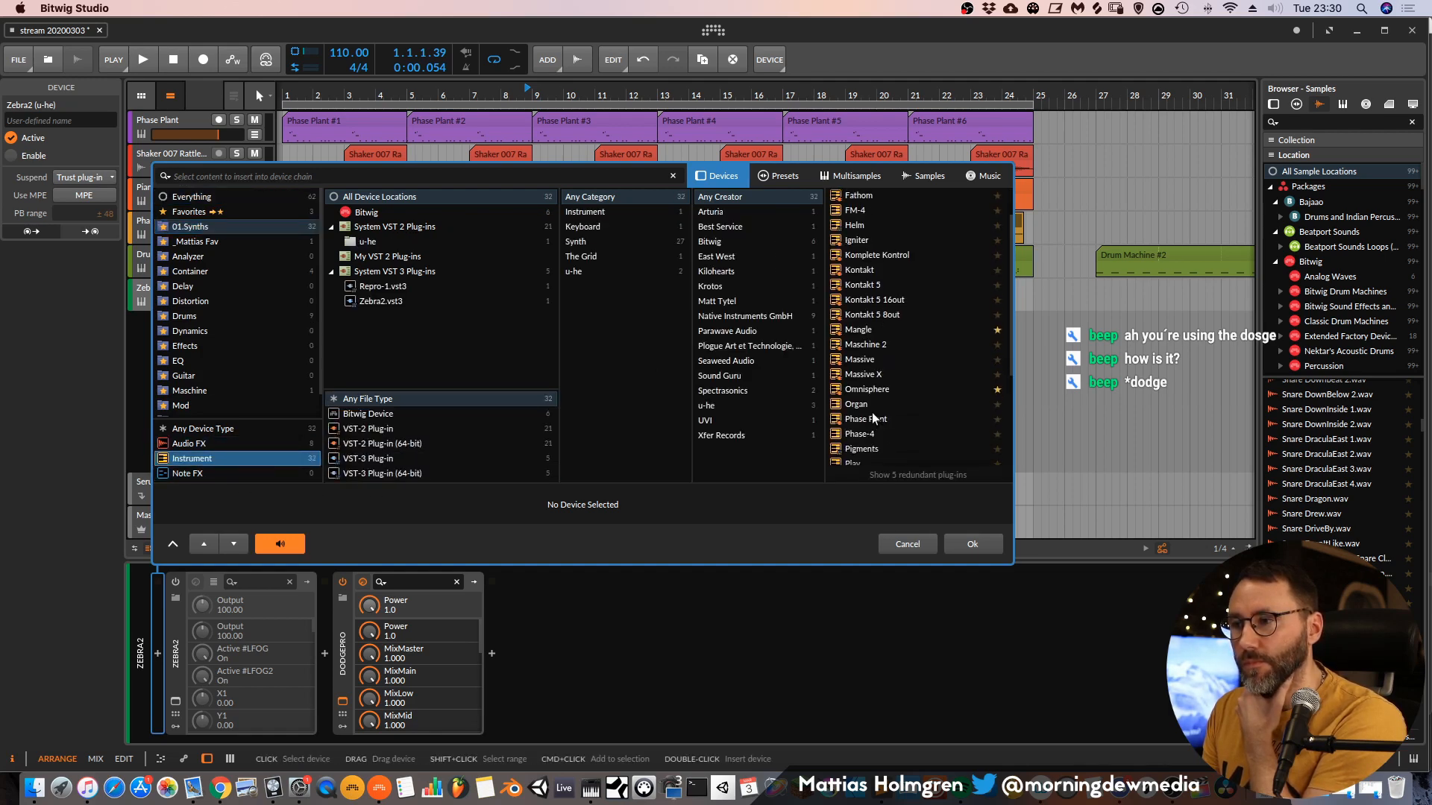
double_click(874, 420)
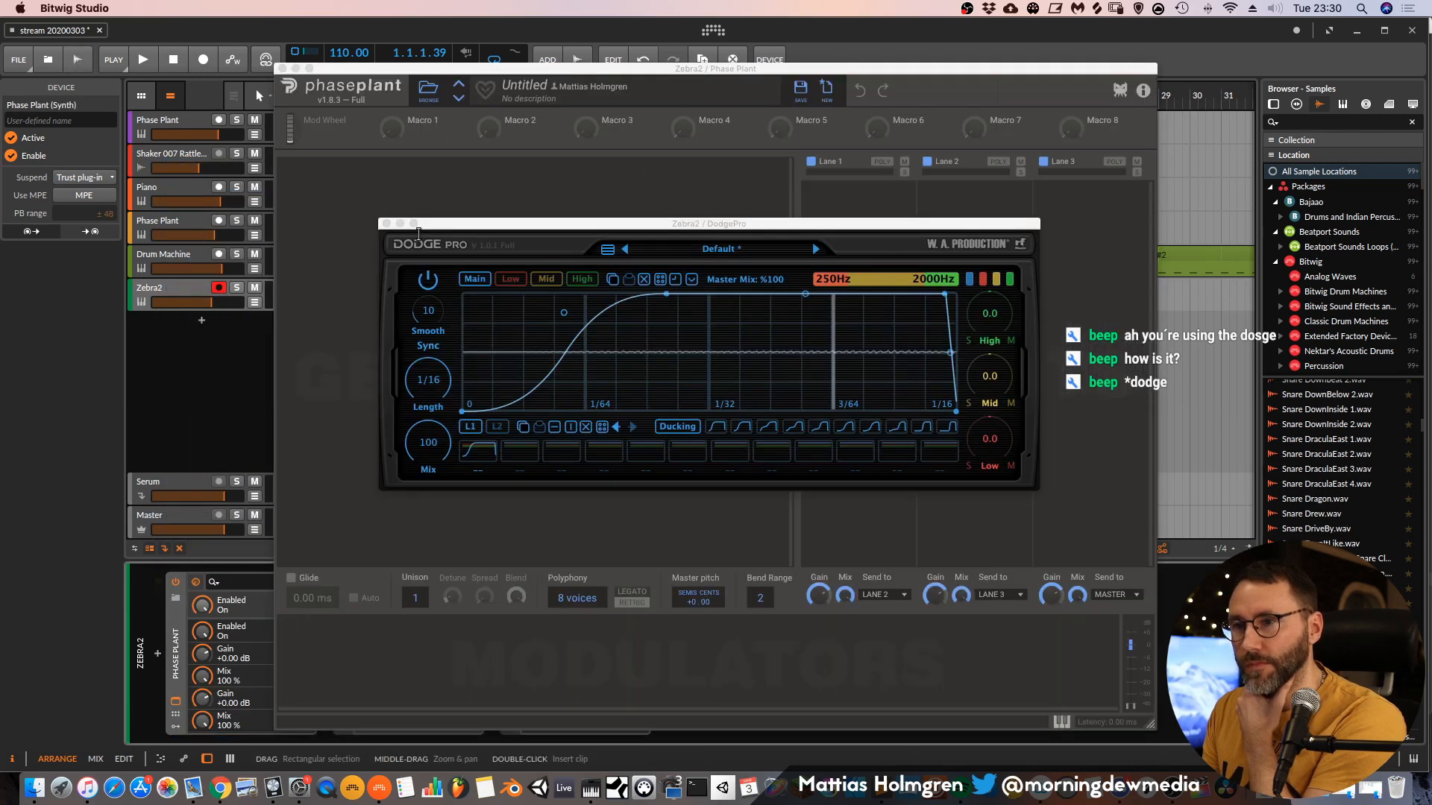
Add a Wavetable generator in Phase Plant with frame 121 and 4 unison voices, and raise its detune.
click(342, 192)
click(343, 192)
click(378, 284)
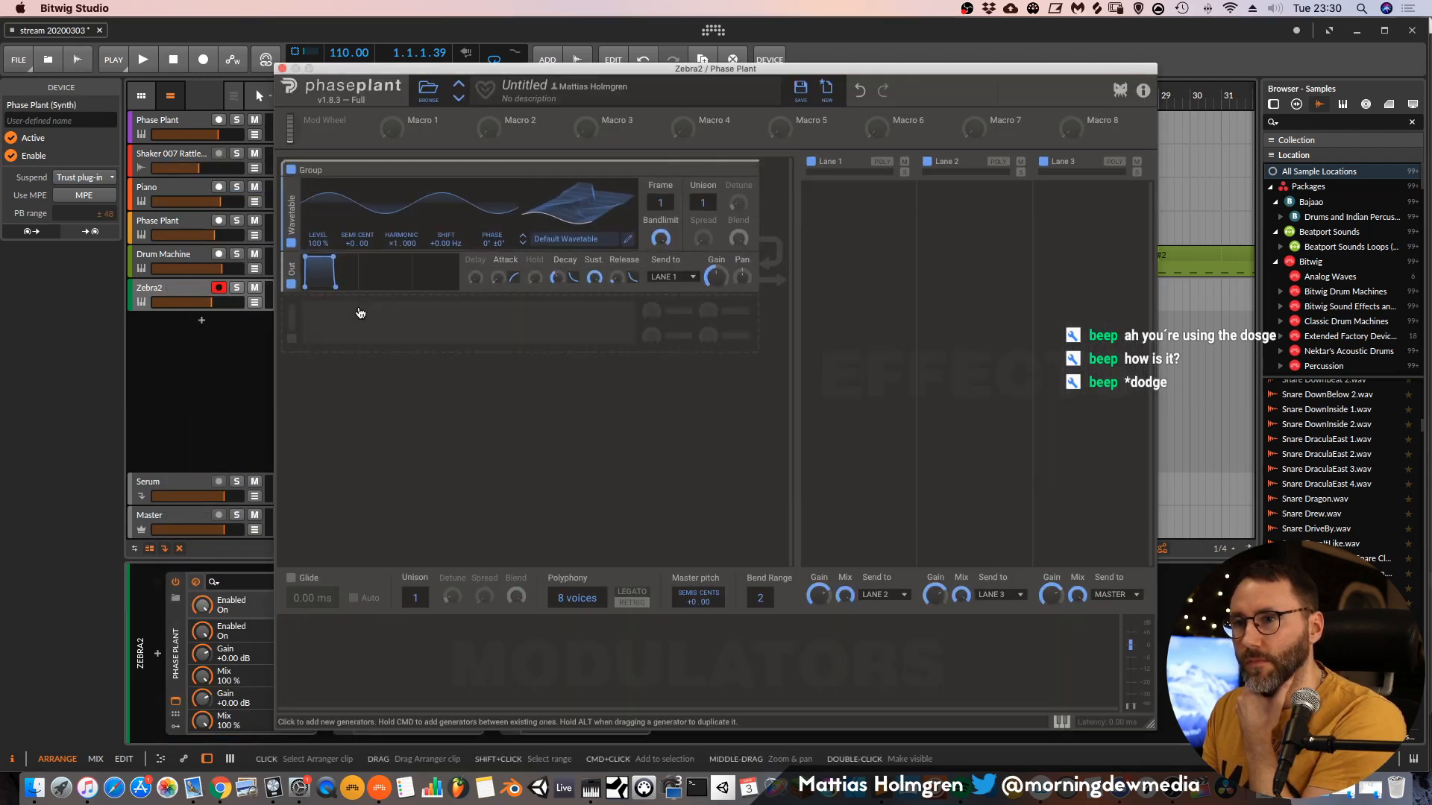
drag(552, 224, 552, 173)
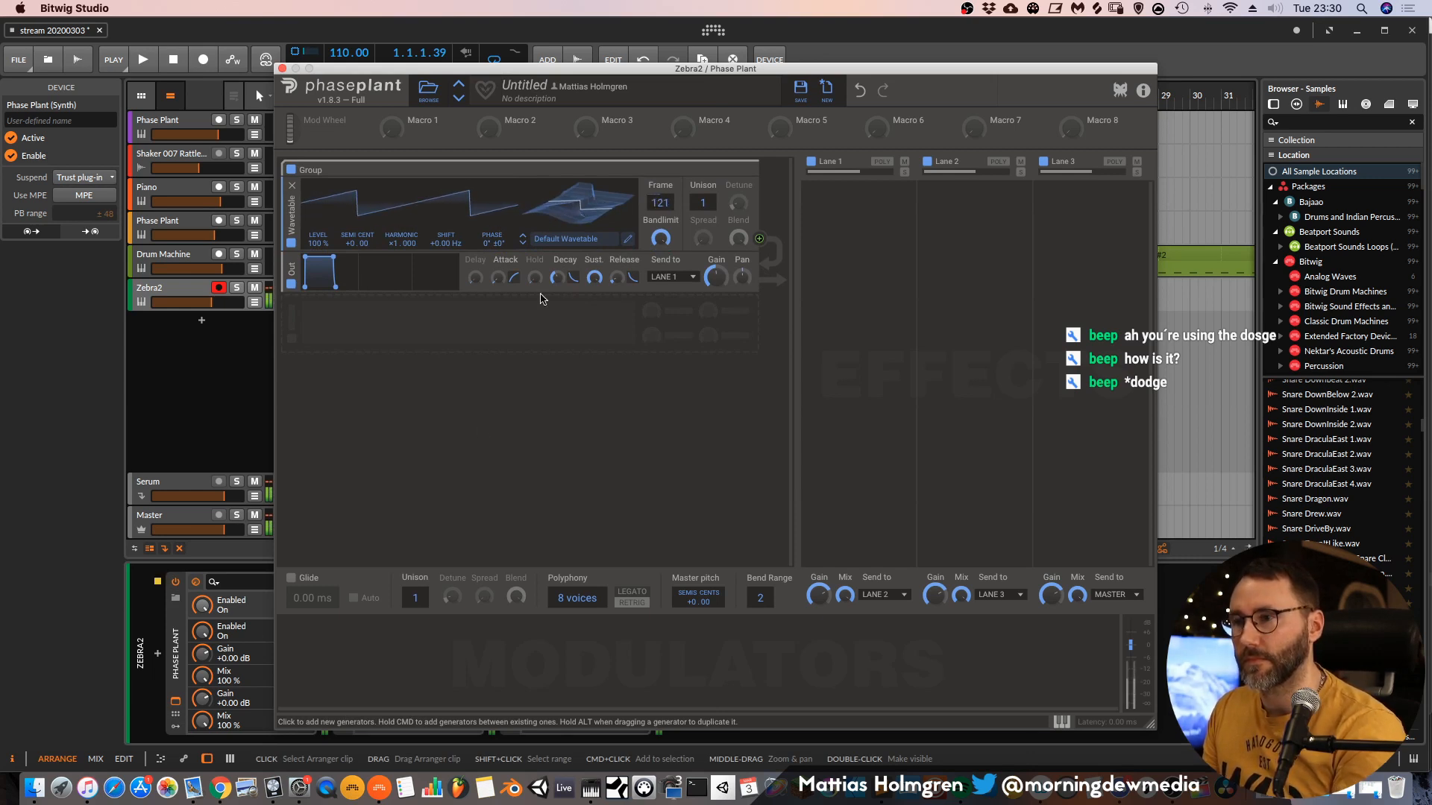
drag(704, 199, 705, 191)
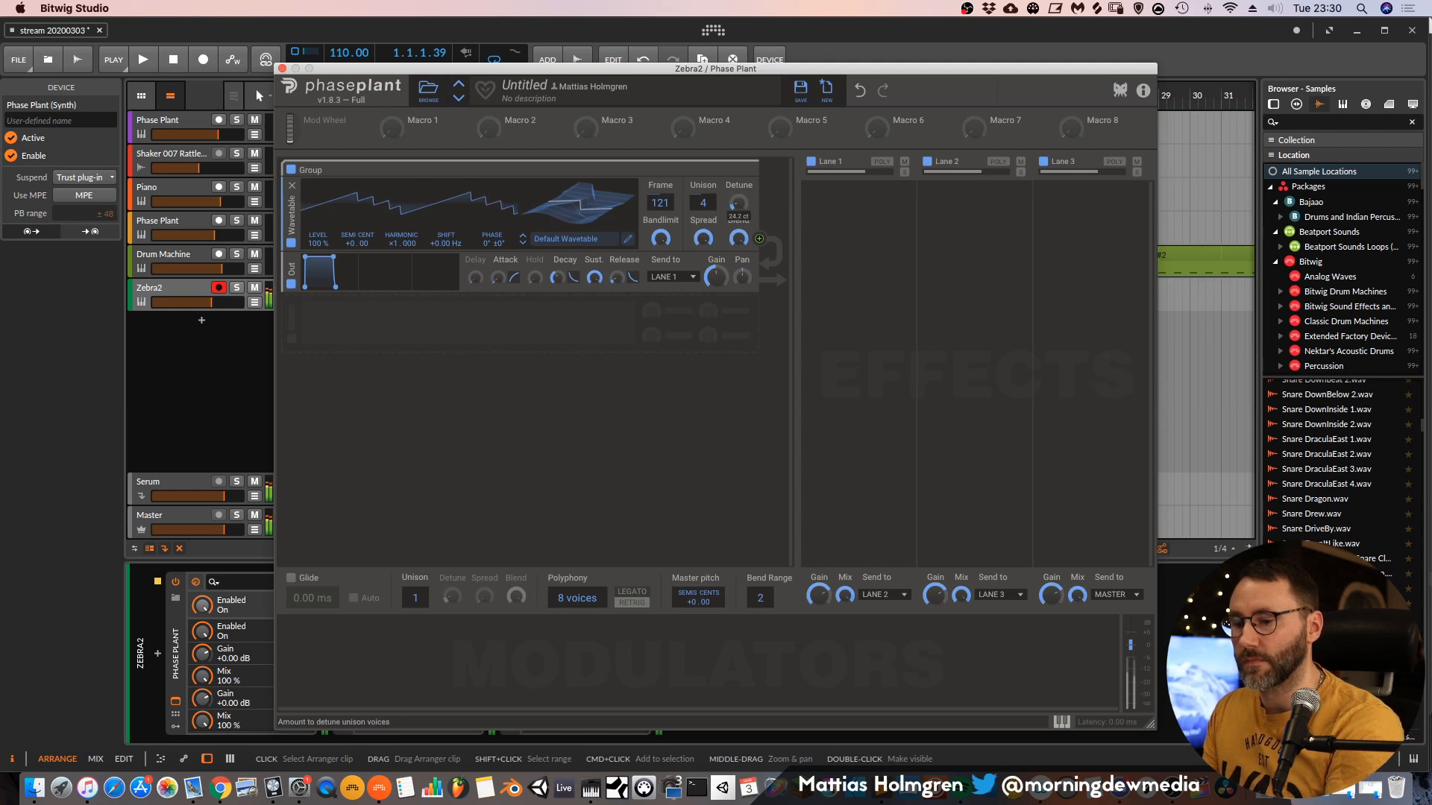
Add a Filter in Phase Plant, place it between the Wavetable generator and its output, and close the plug-in window.
click(352, 358)
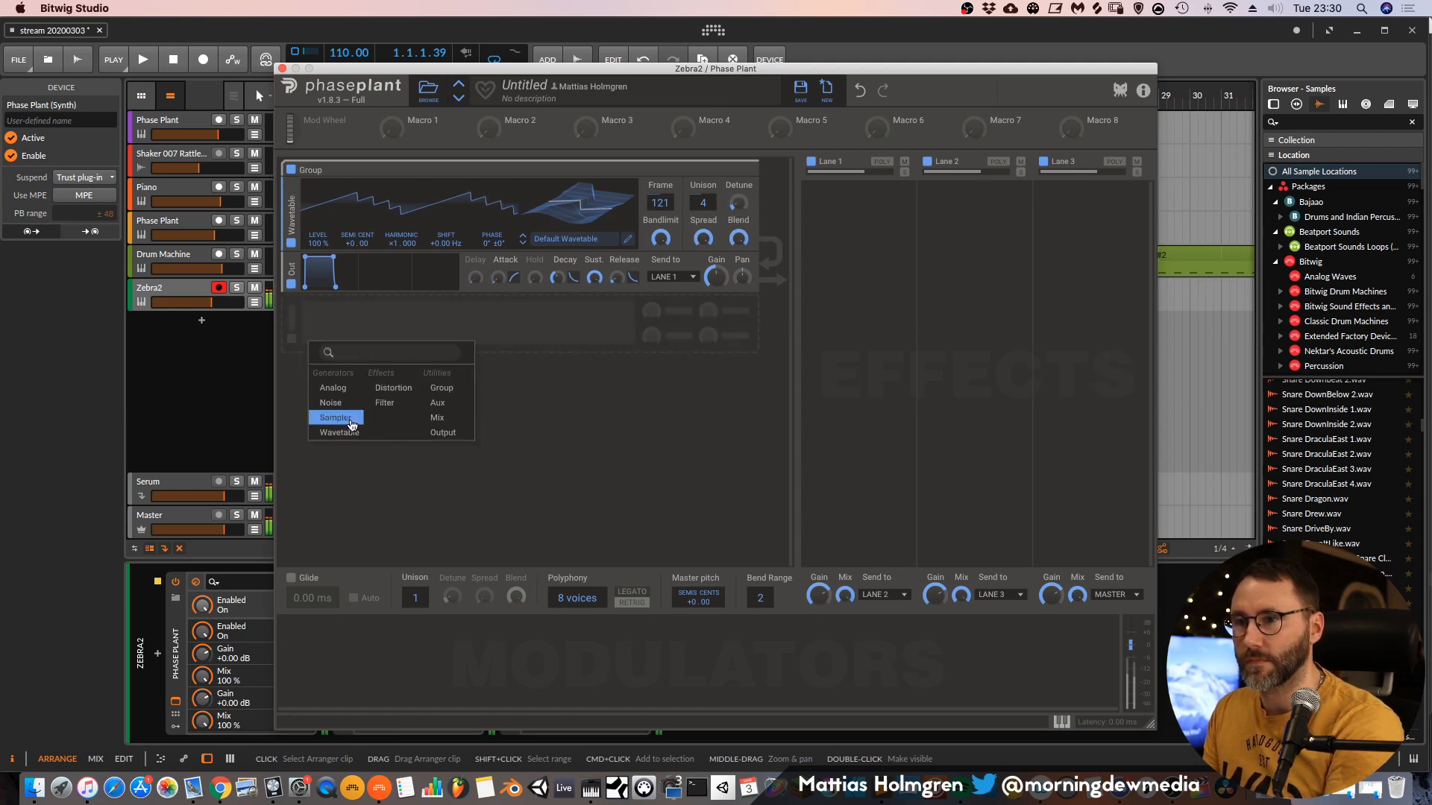
click(385, 402)
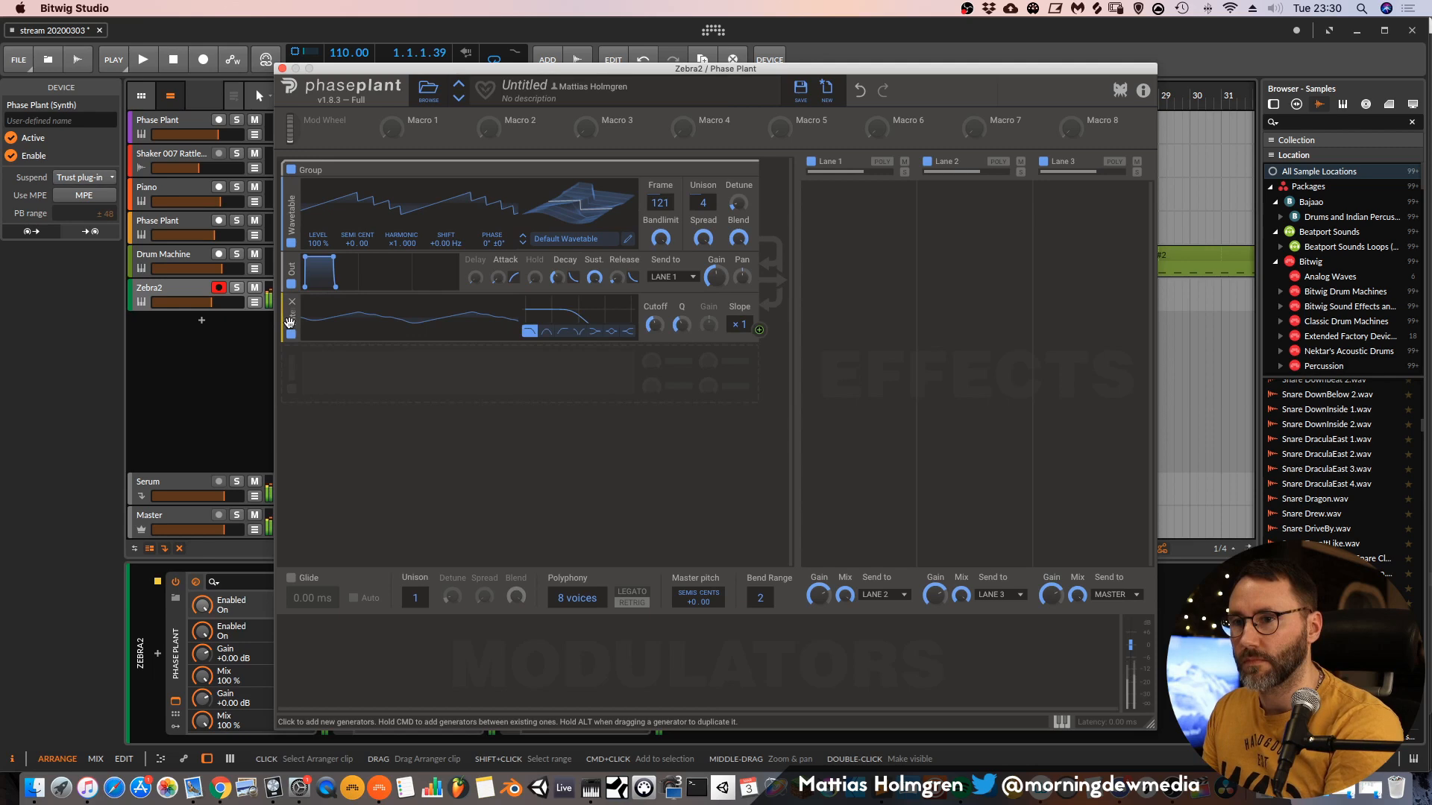
drag(289, 323, 307, 275)
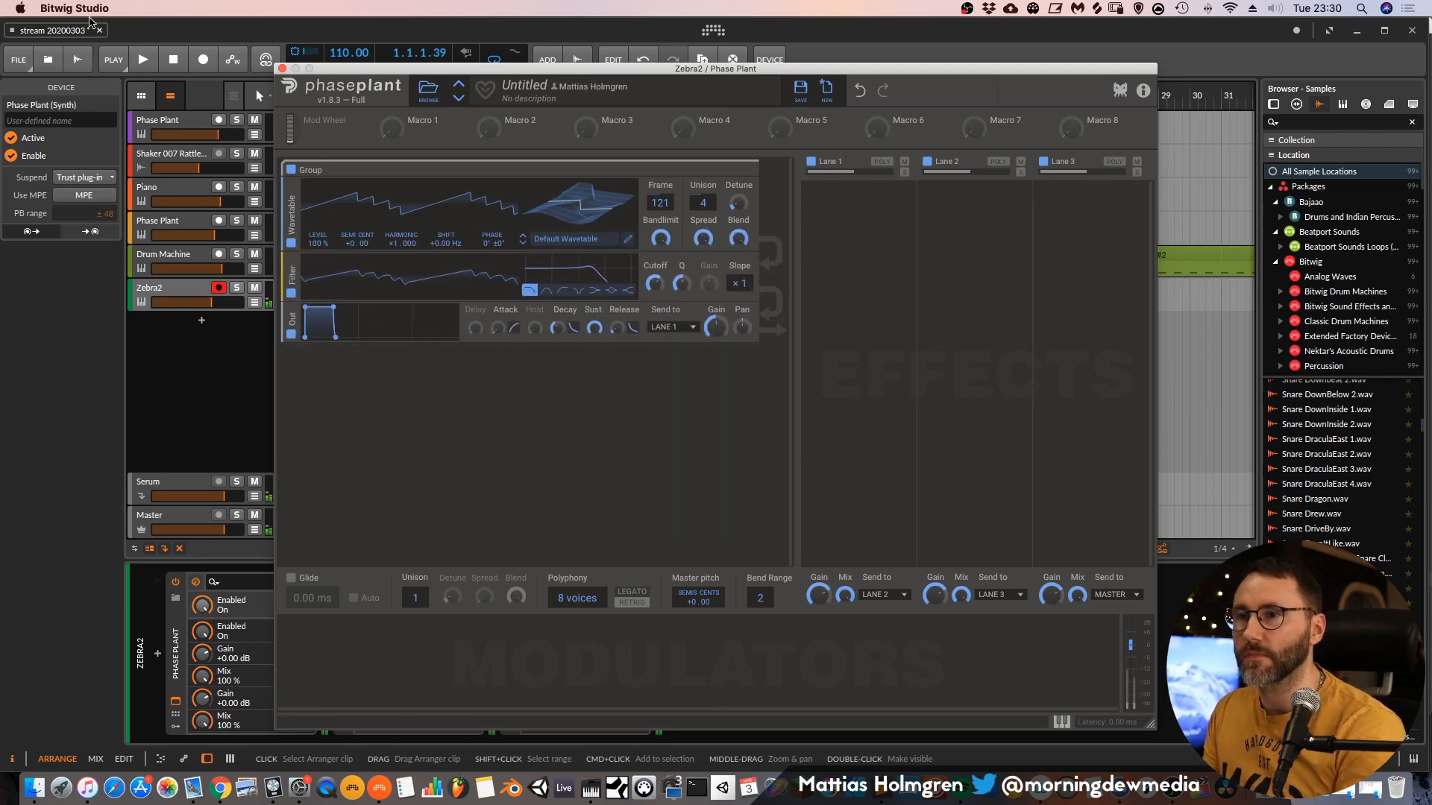
click(282, 67)
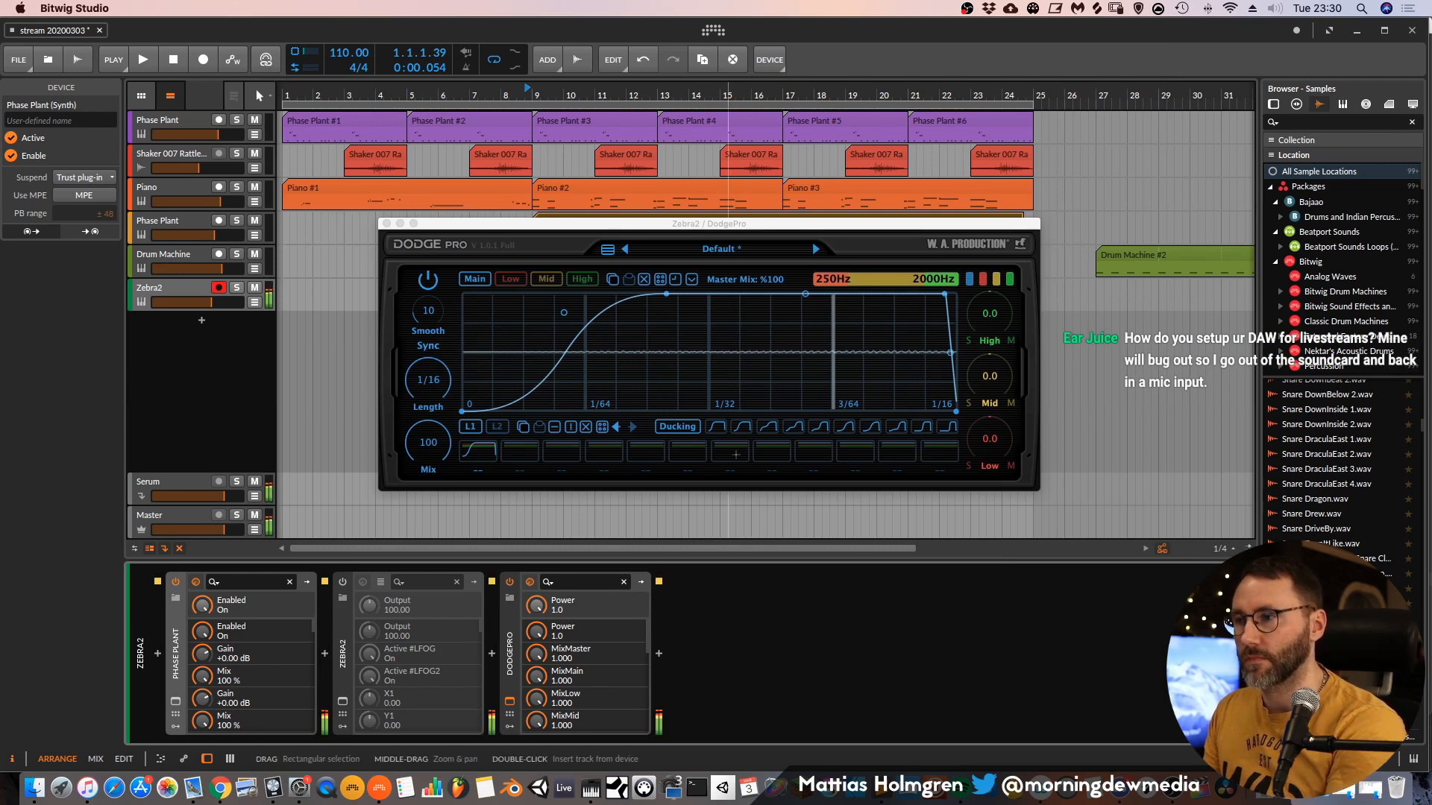
Play the song briefly, apply DodgePro's sixth Ducking curve shape, and restart playback to hear it.
key(space)
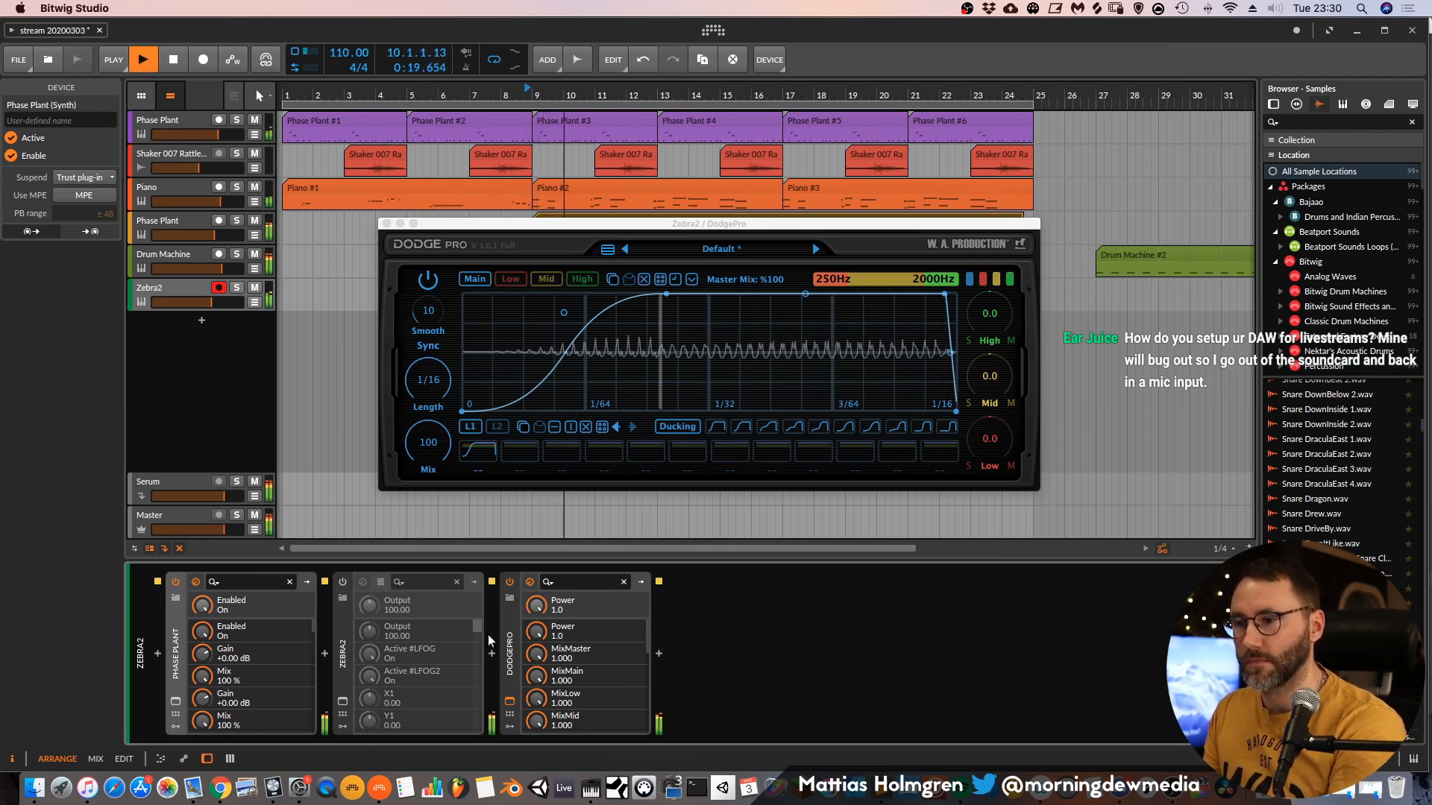
key(space)
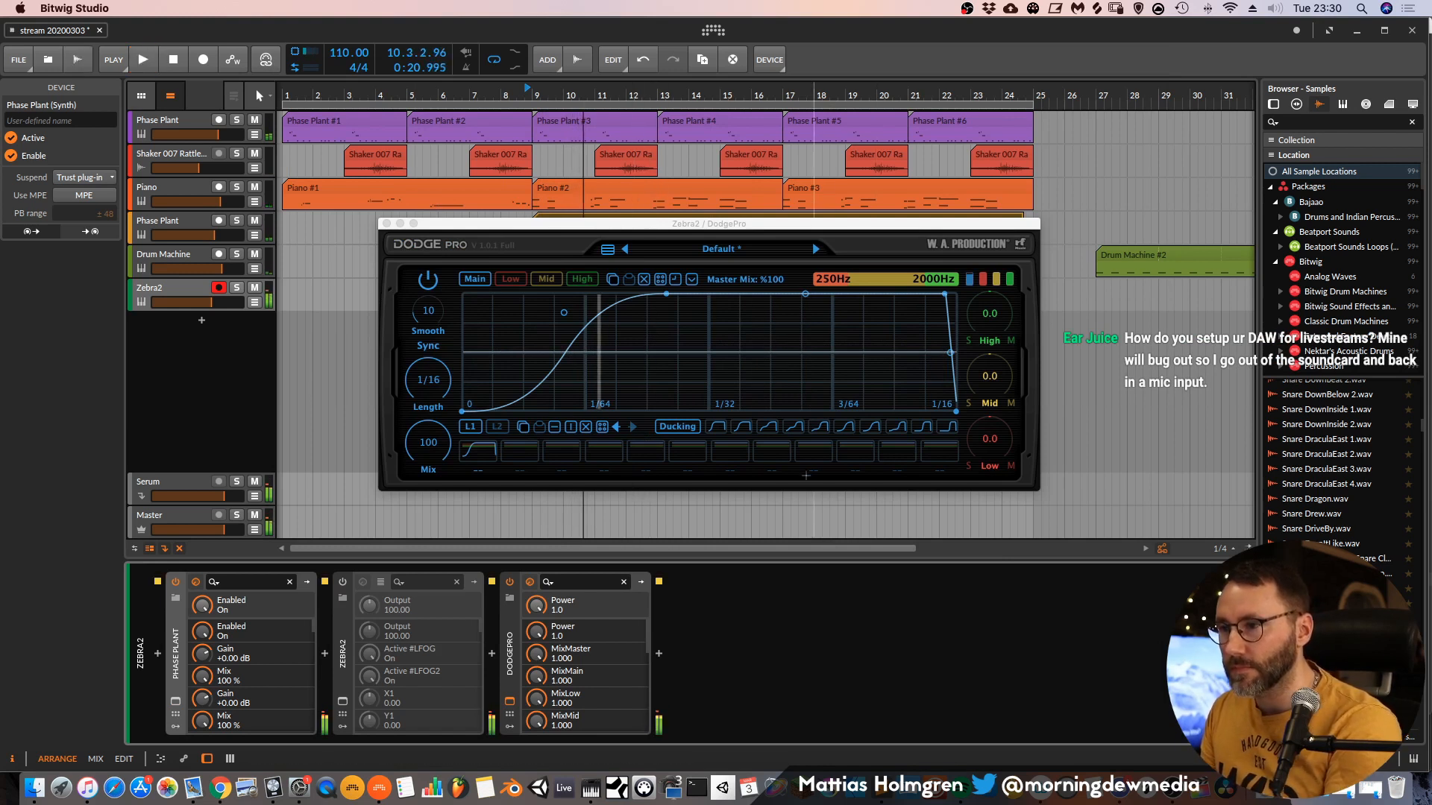
click(847, 428)
key(space)
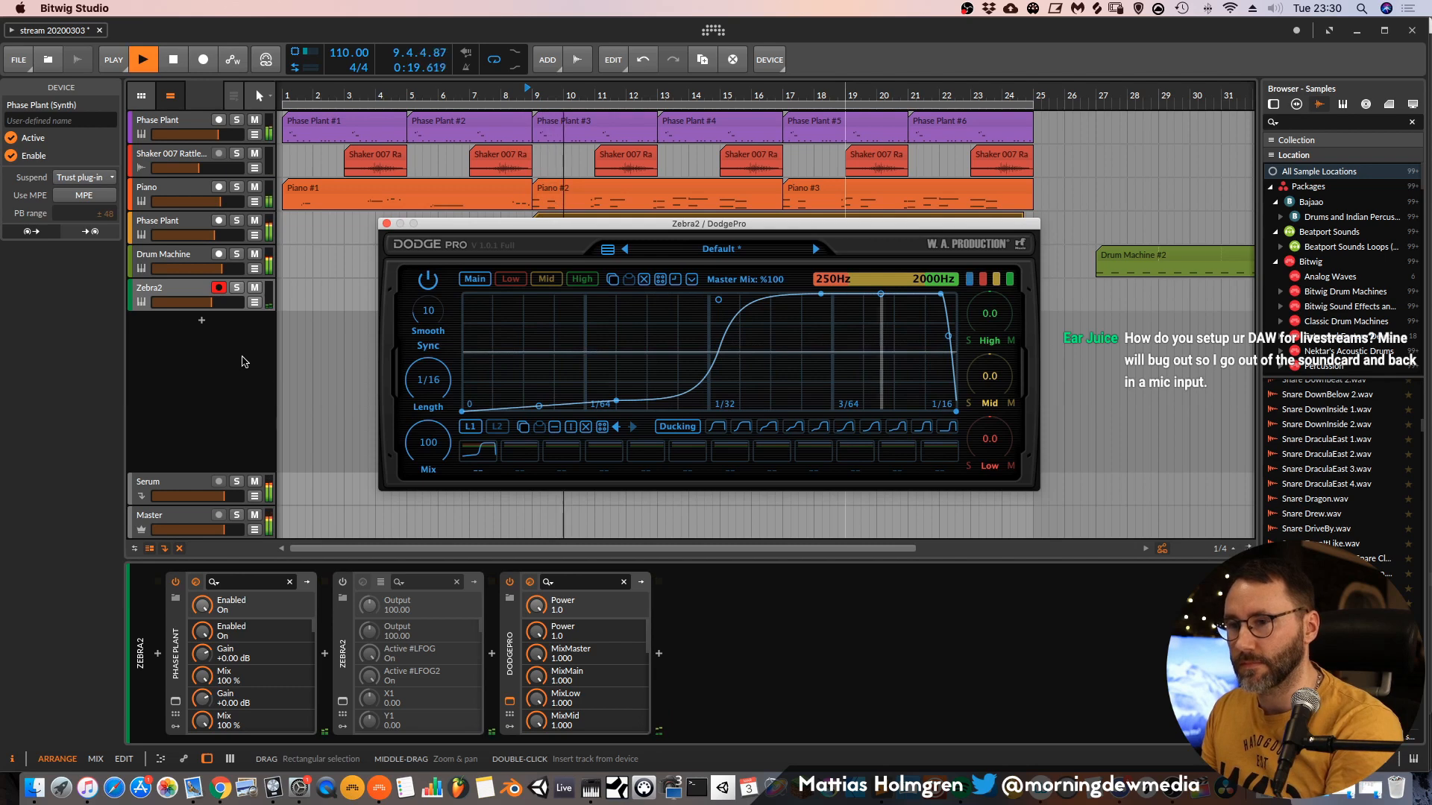
Set the Zebra2 track's volume to about -6.1 dB during playback, moving the DodgePro window off the arrangement, and stop.
drag(214, 309, 210, 306)
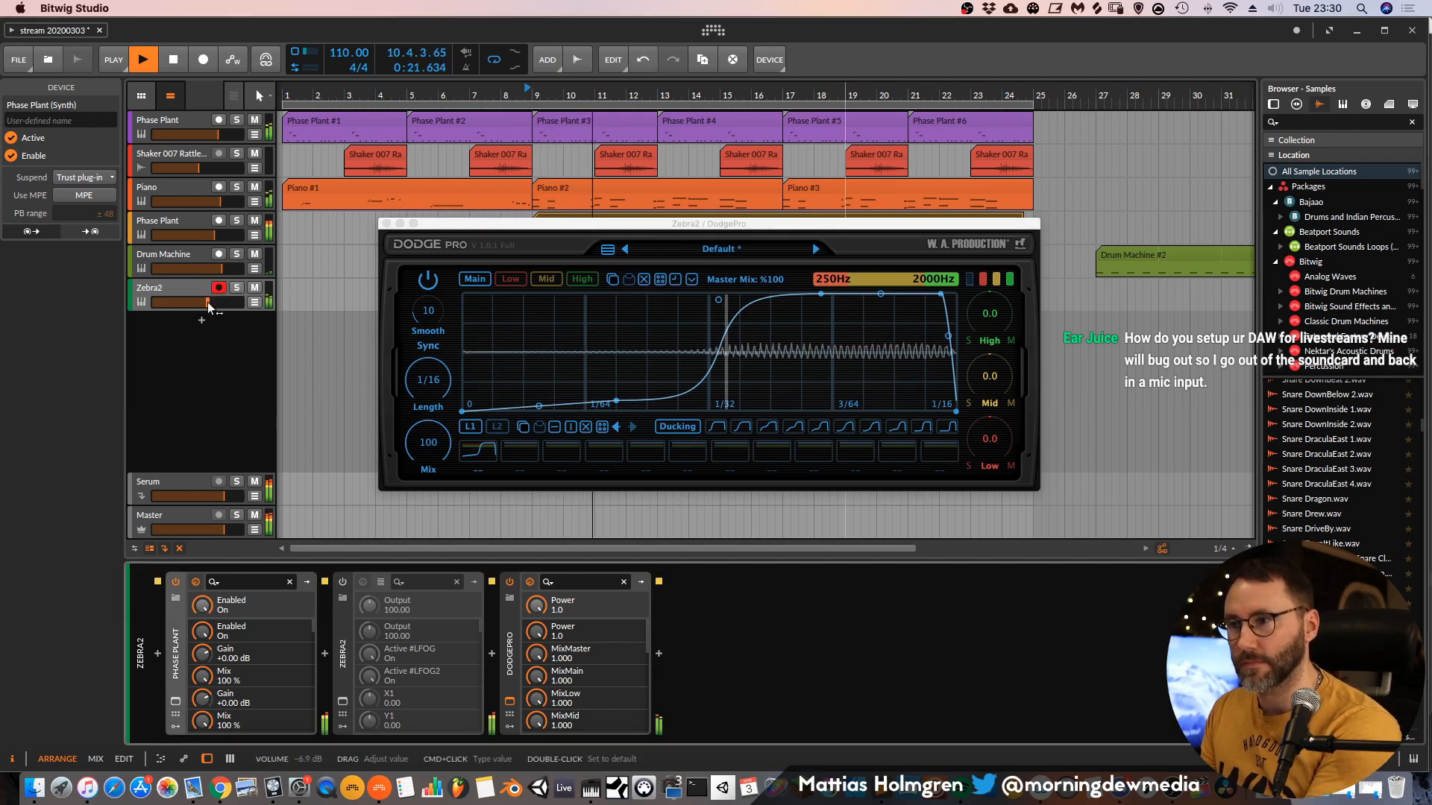
drag(209, 306, 191, 305)
click(219, 287)
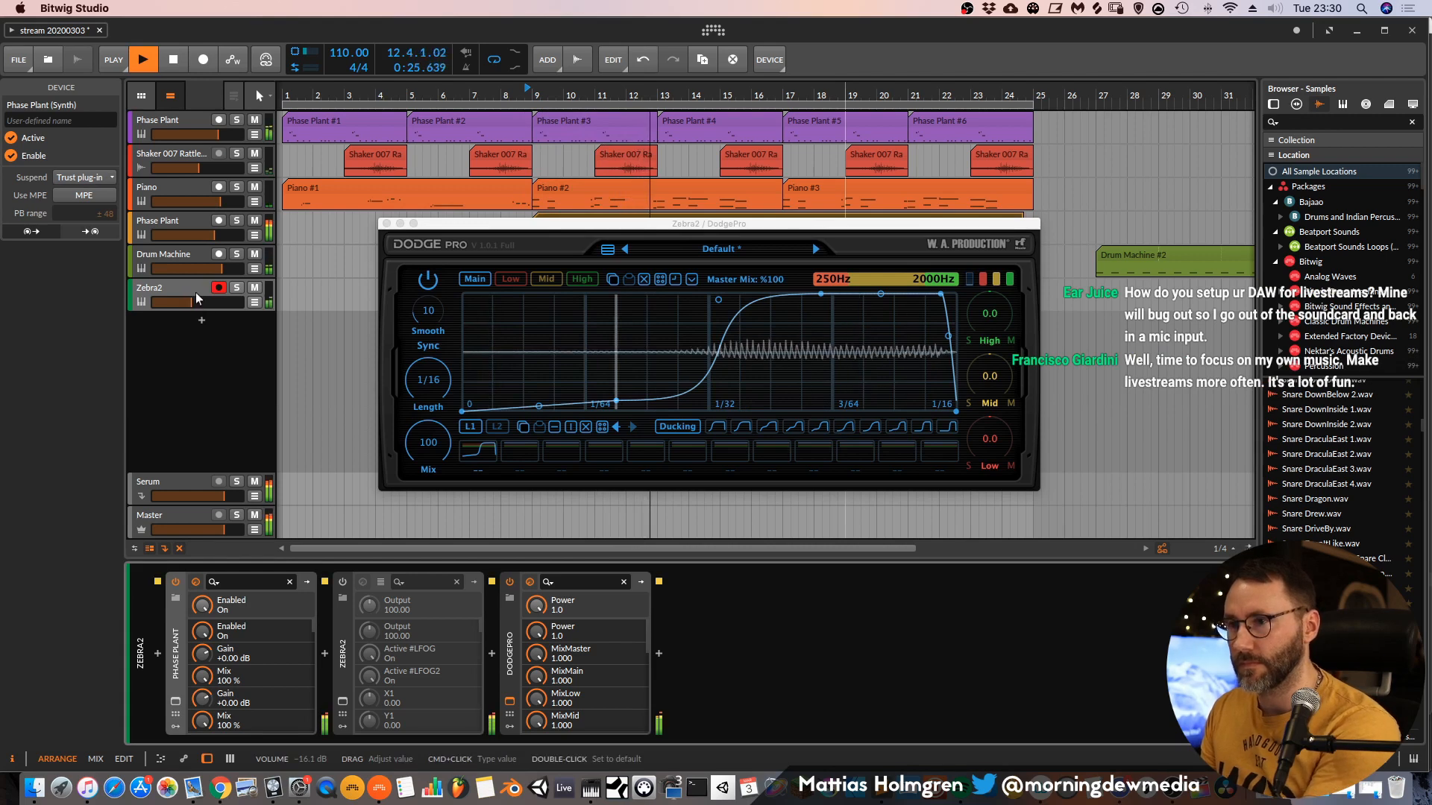
mouse_move(470, 217)
mouse_down()
mouse_move(659, 309)
mouse_move(765, 287)
mouse_up()
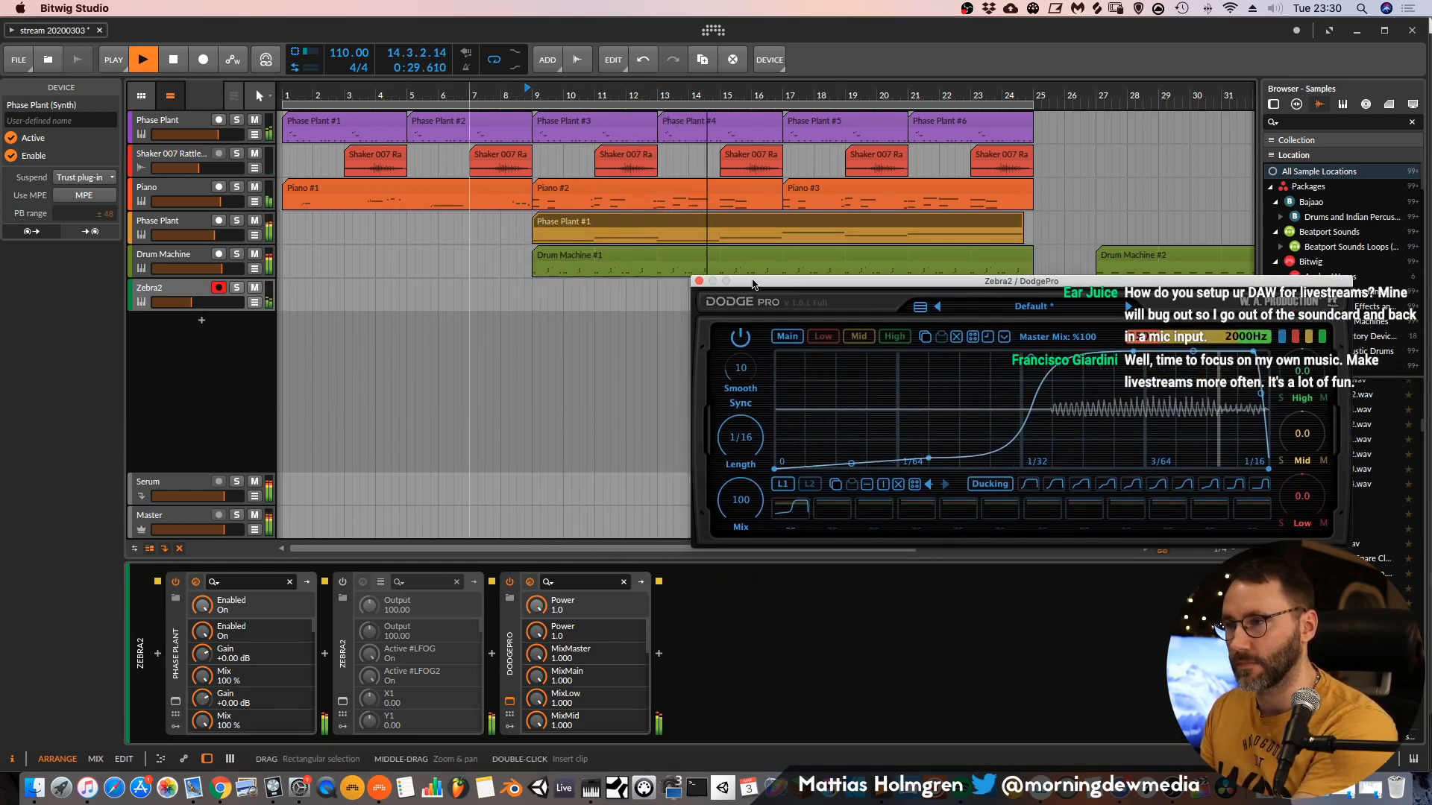
drag(191, 302, 210, 302)
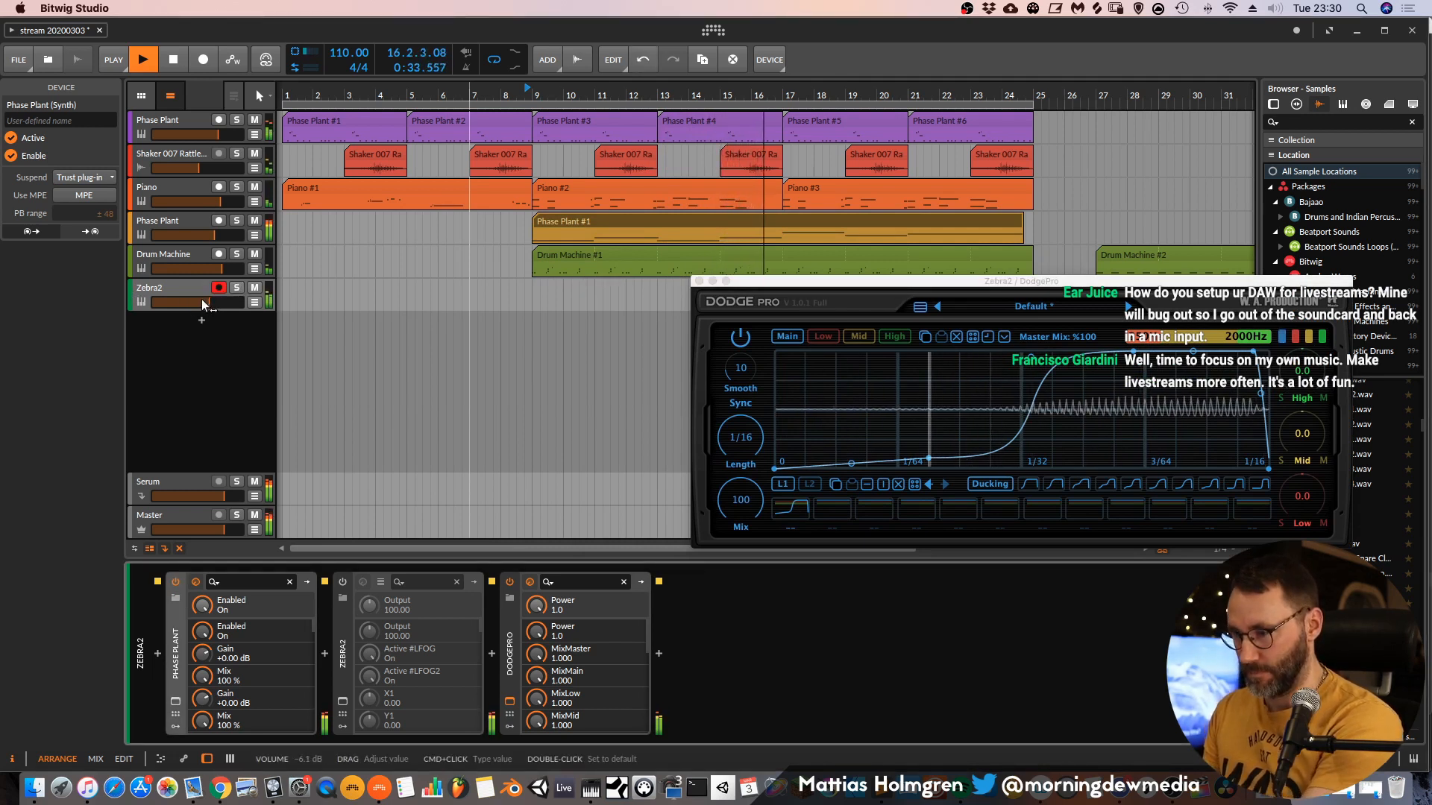
key(space)
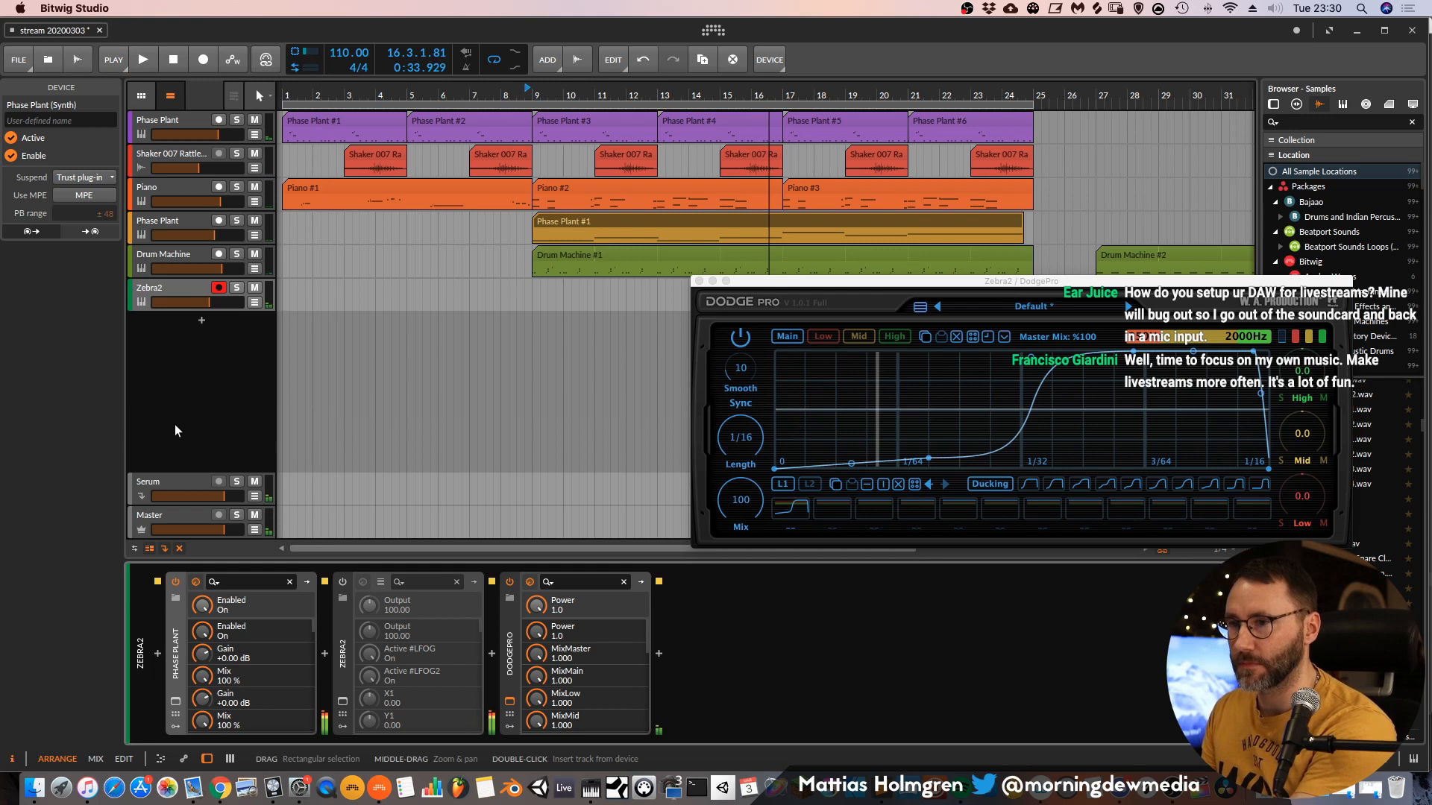
Readjust the Zebra2 track's volume and play the song briefly to check its balance.
drag(200, 300, 218, 302)
click(218, 288)
key(space)
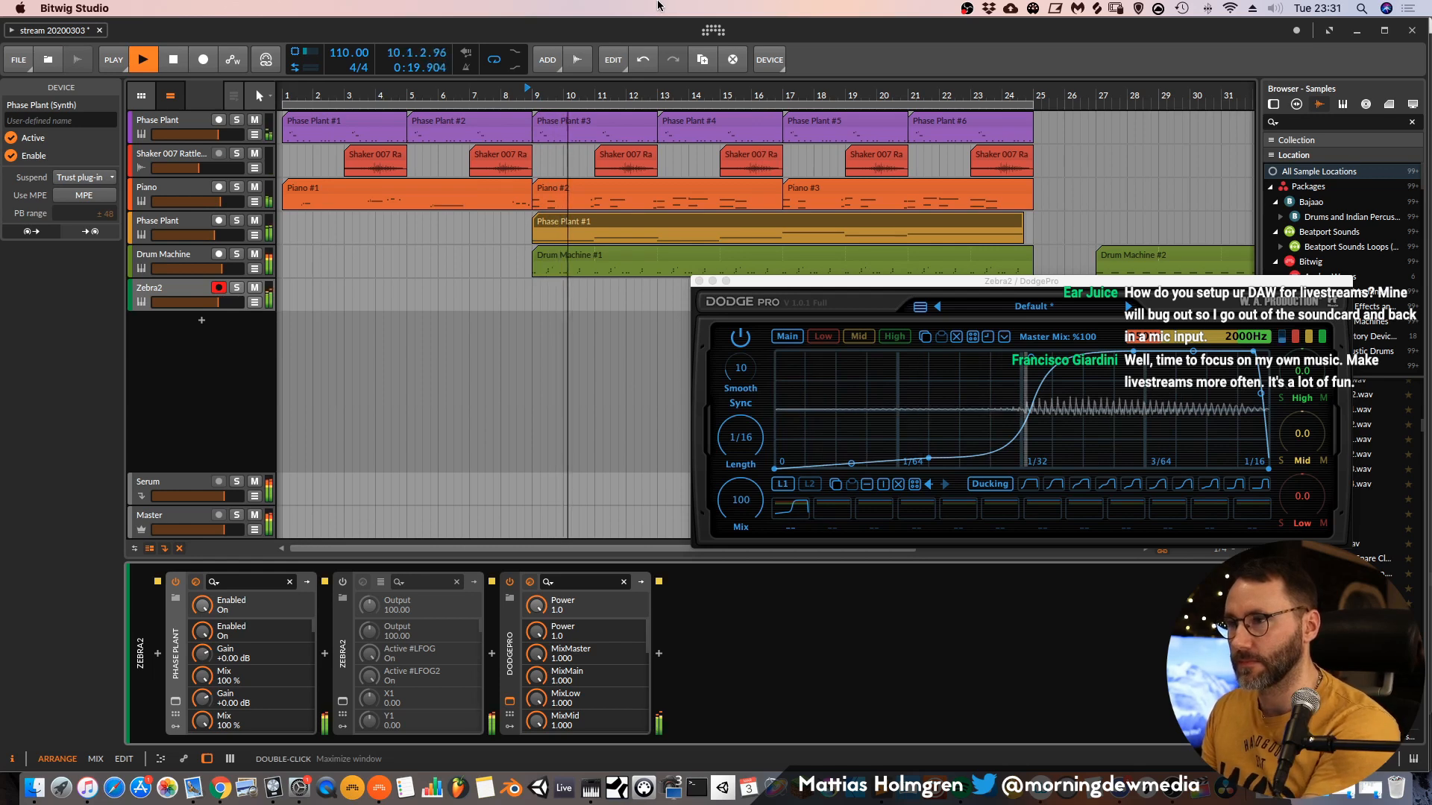
key(space)
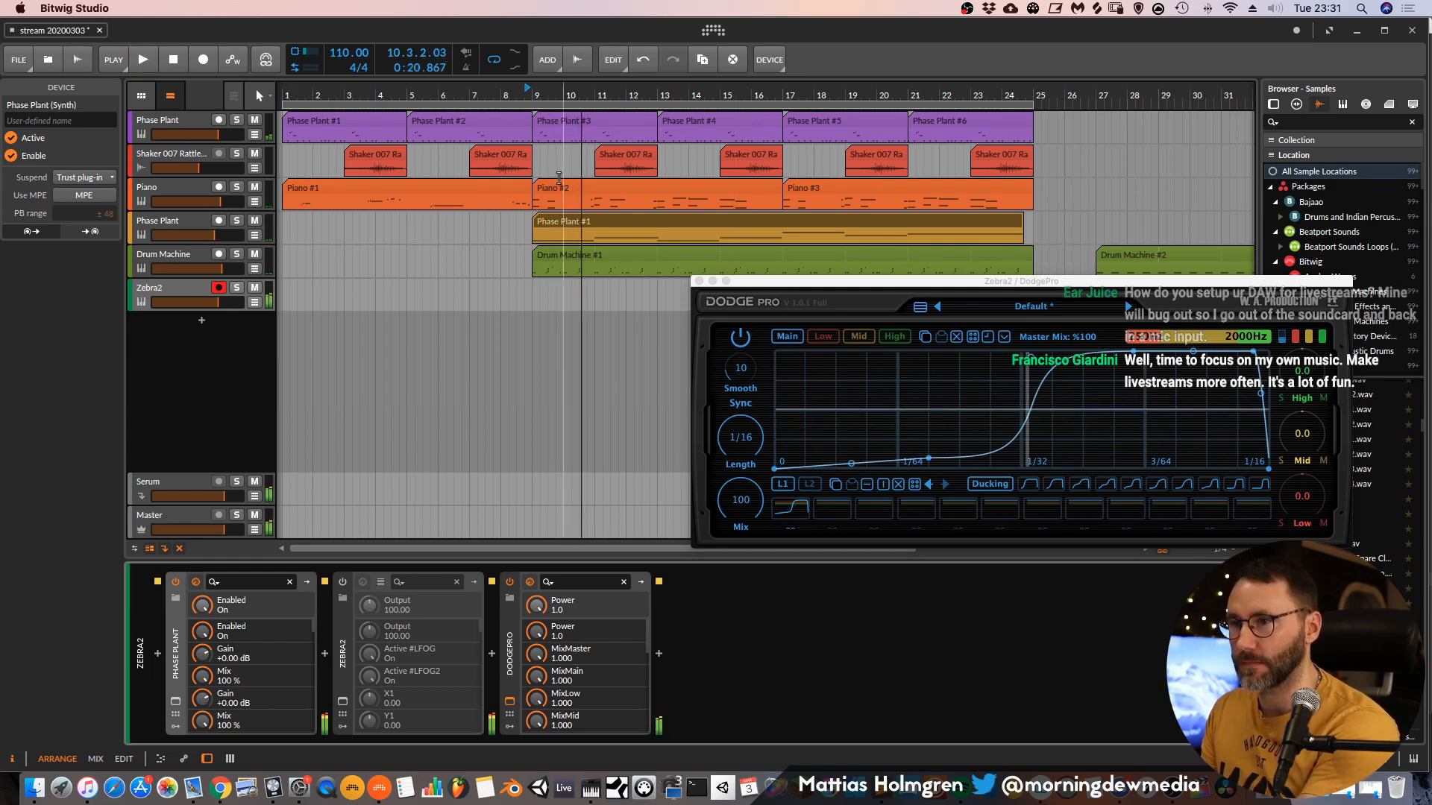
Mute the Piano #2 and Piano #3 clips and play the song from just before bar 9.
key(space)
click(958, 189)
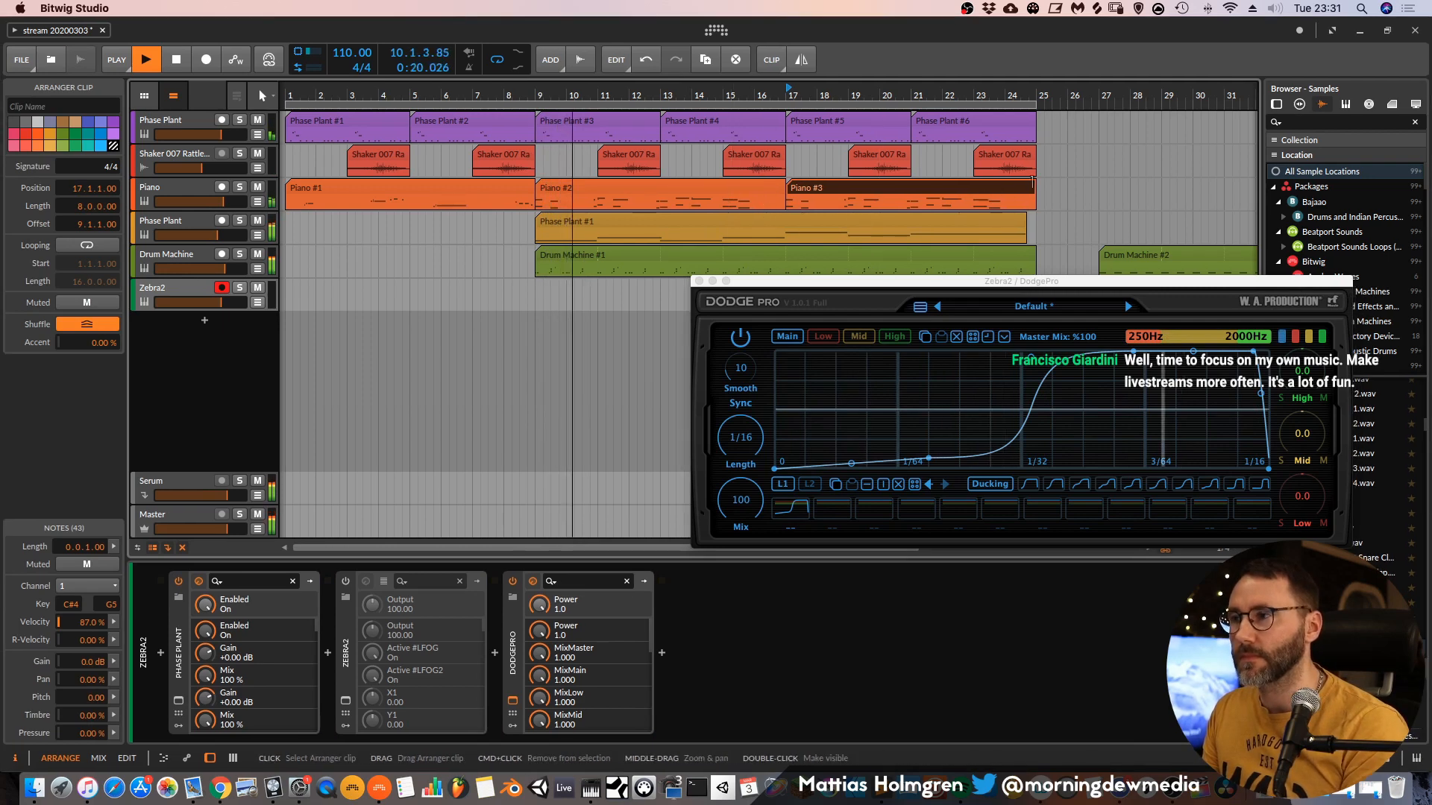
shift+click(649, 191)
key(space)
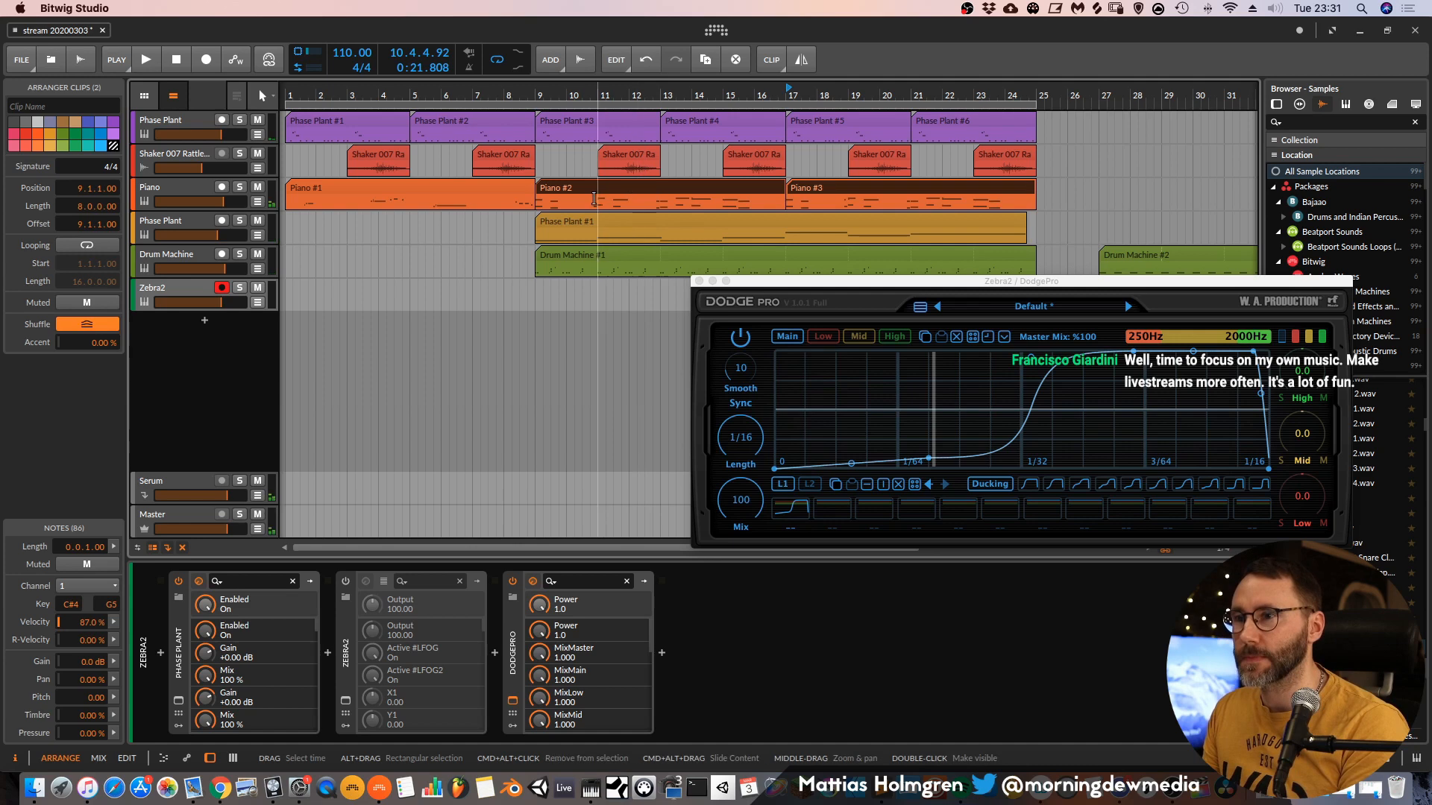
key(alt+m)
click(522, 95)
key(space)
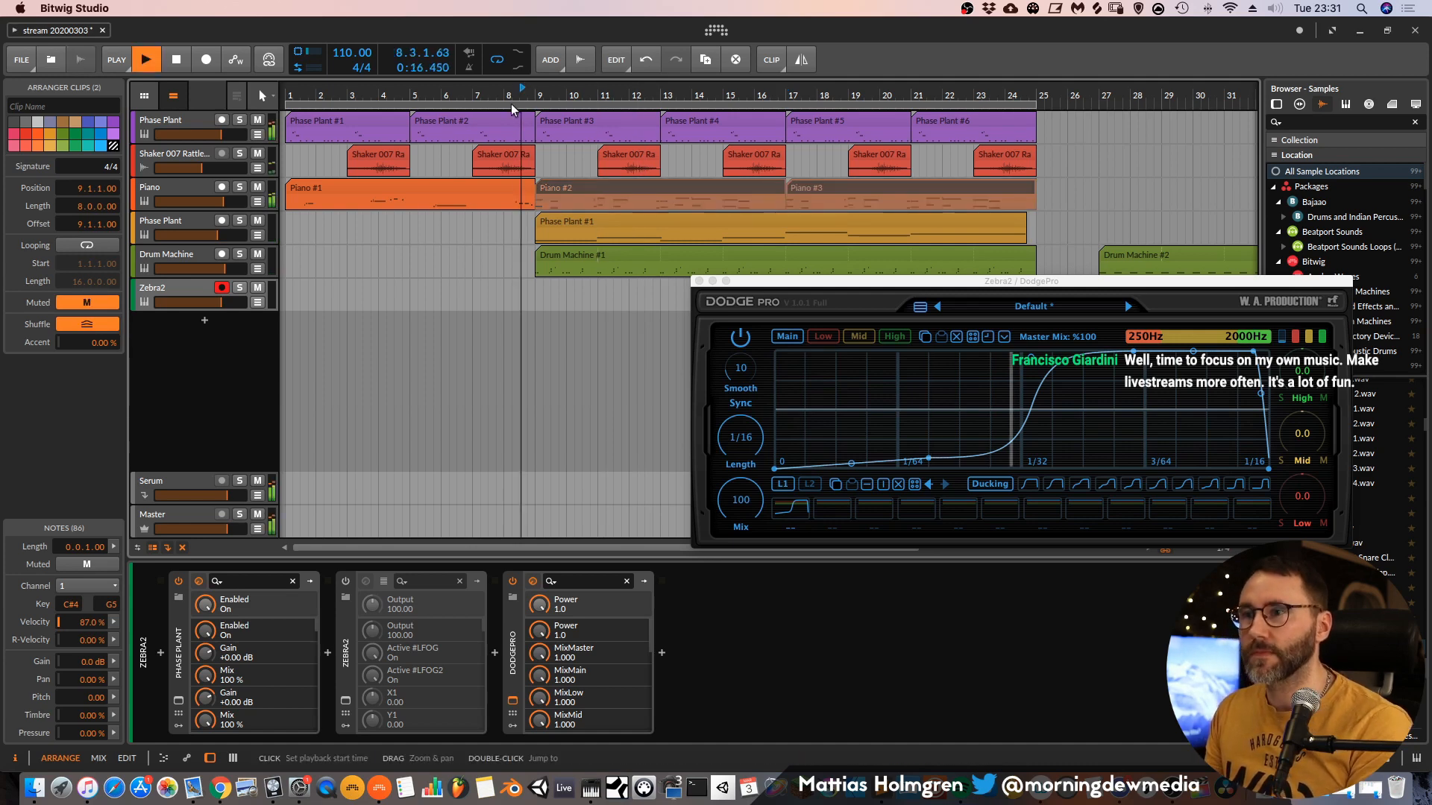
Stop the song and add a second Wavetable oscillator to the Phase Plant on the Zebra2 track.
drag(555, 96, 551, 80)
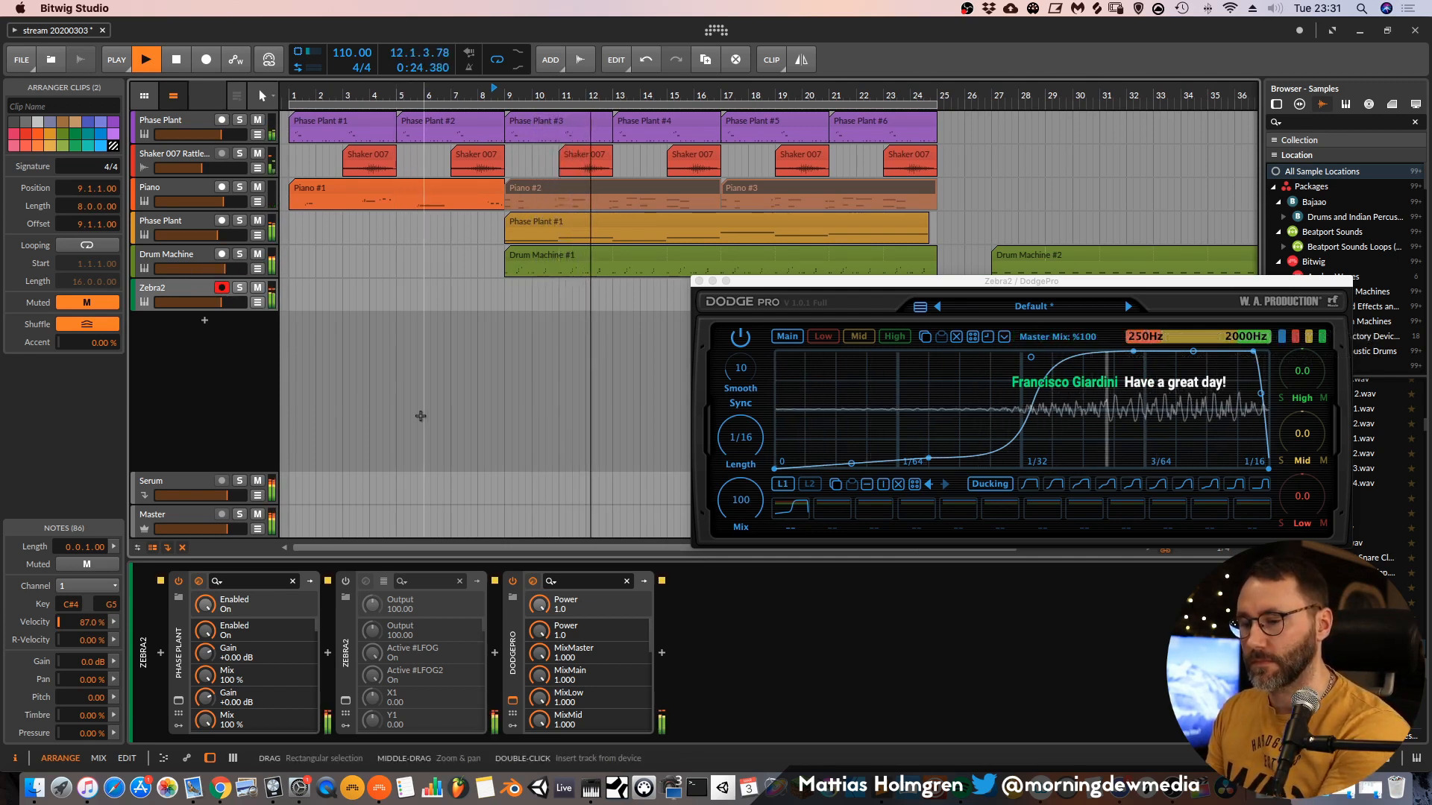
key(space)
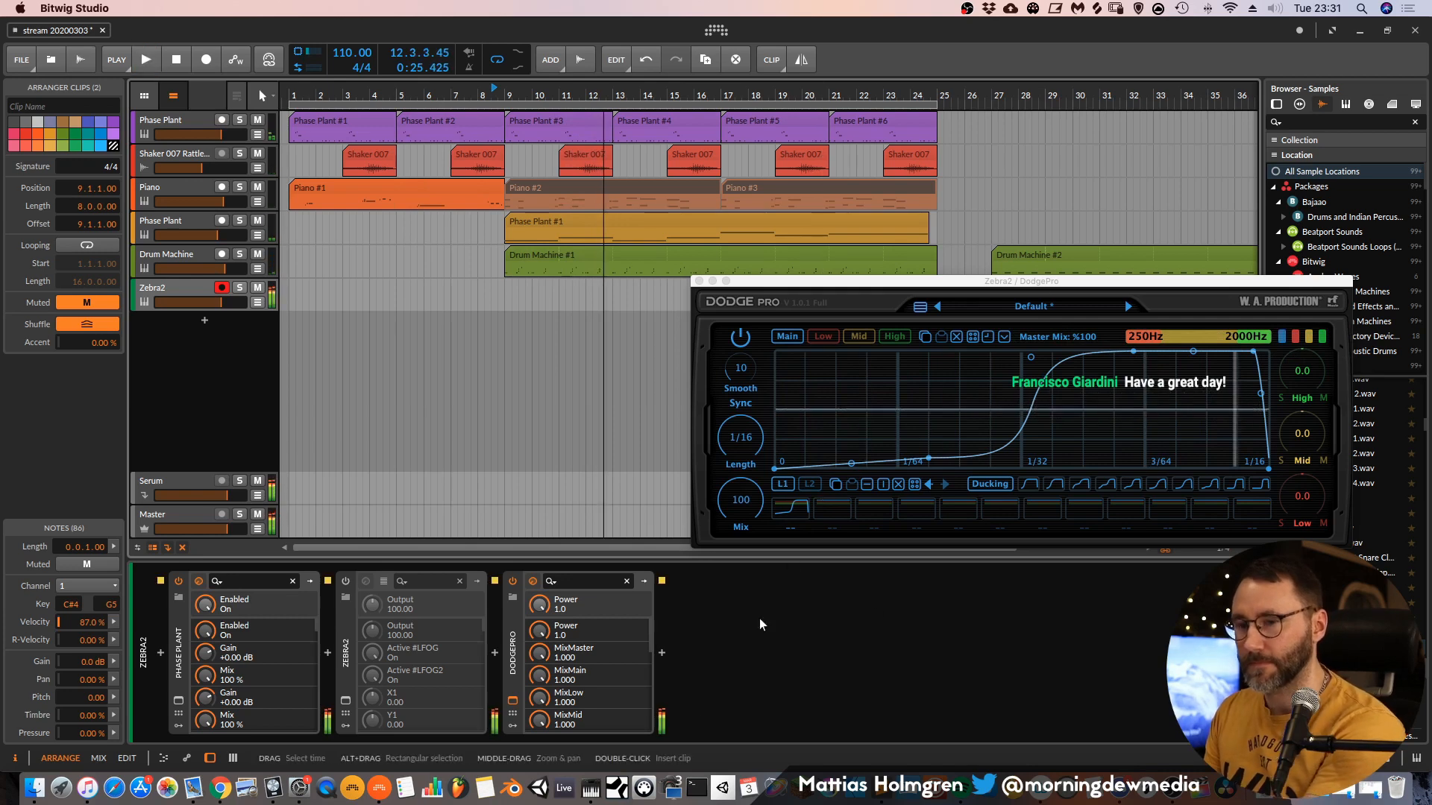
click(178, 701)
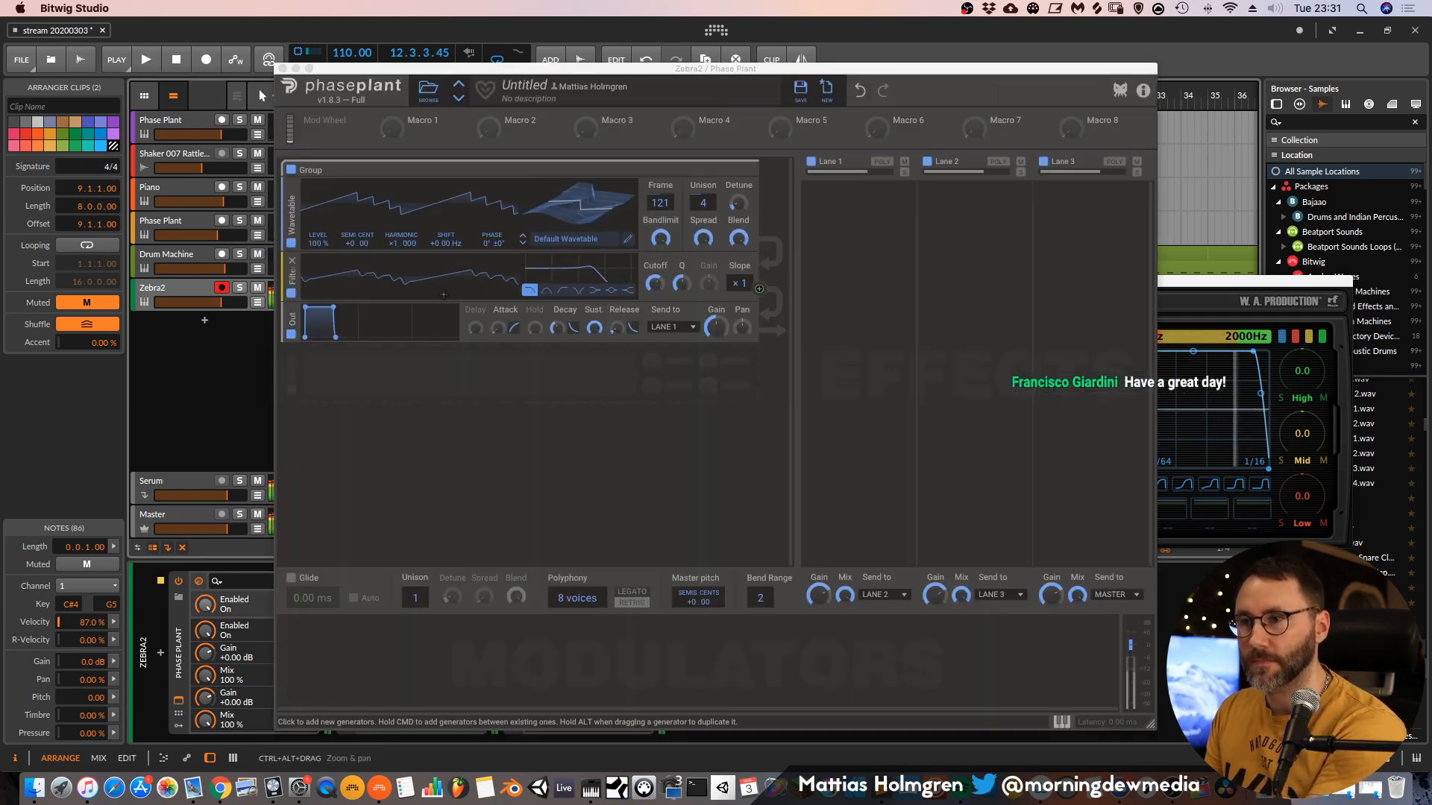
click(307, 370)
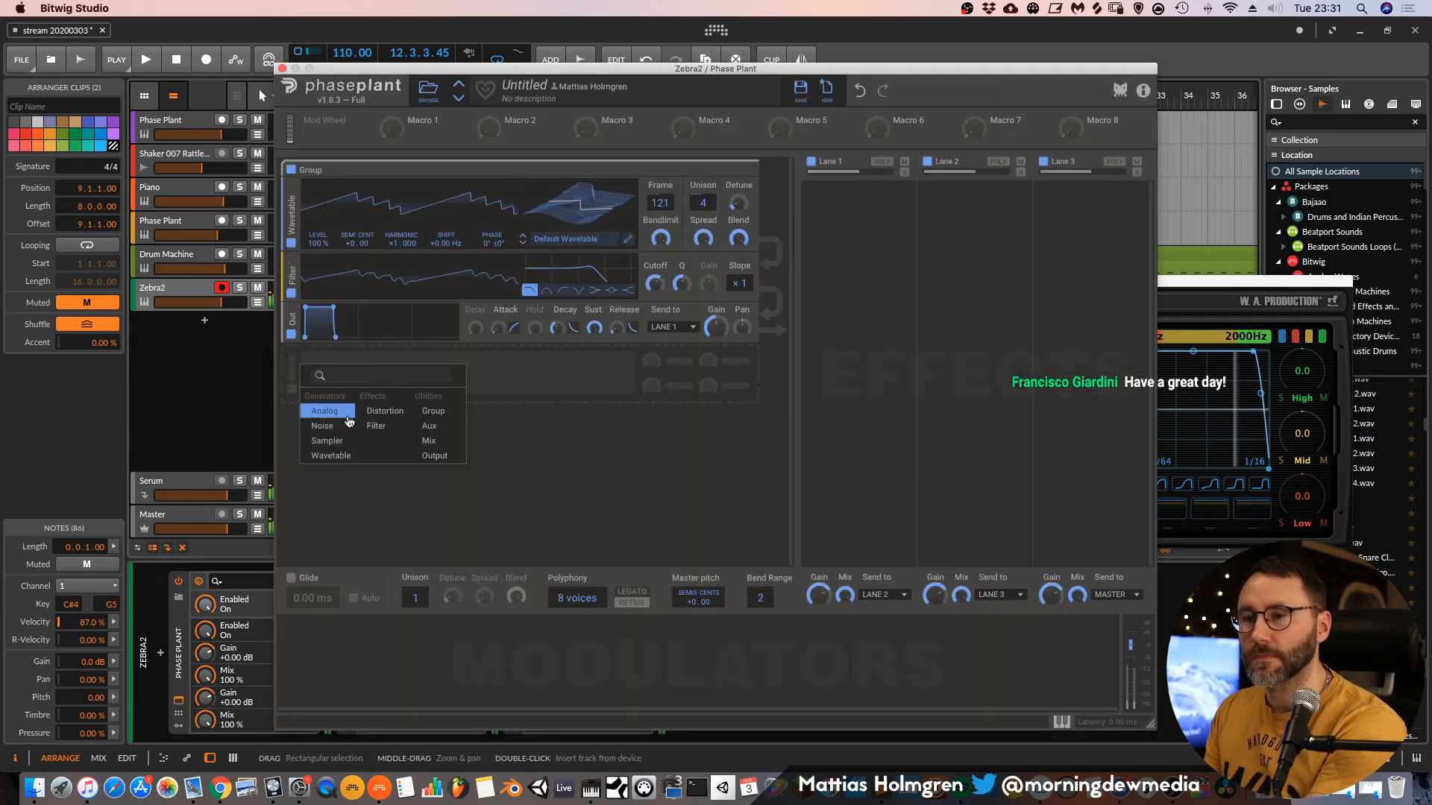
click(335, 457)
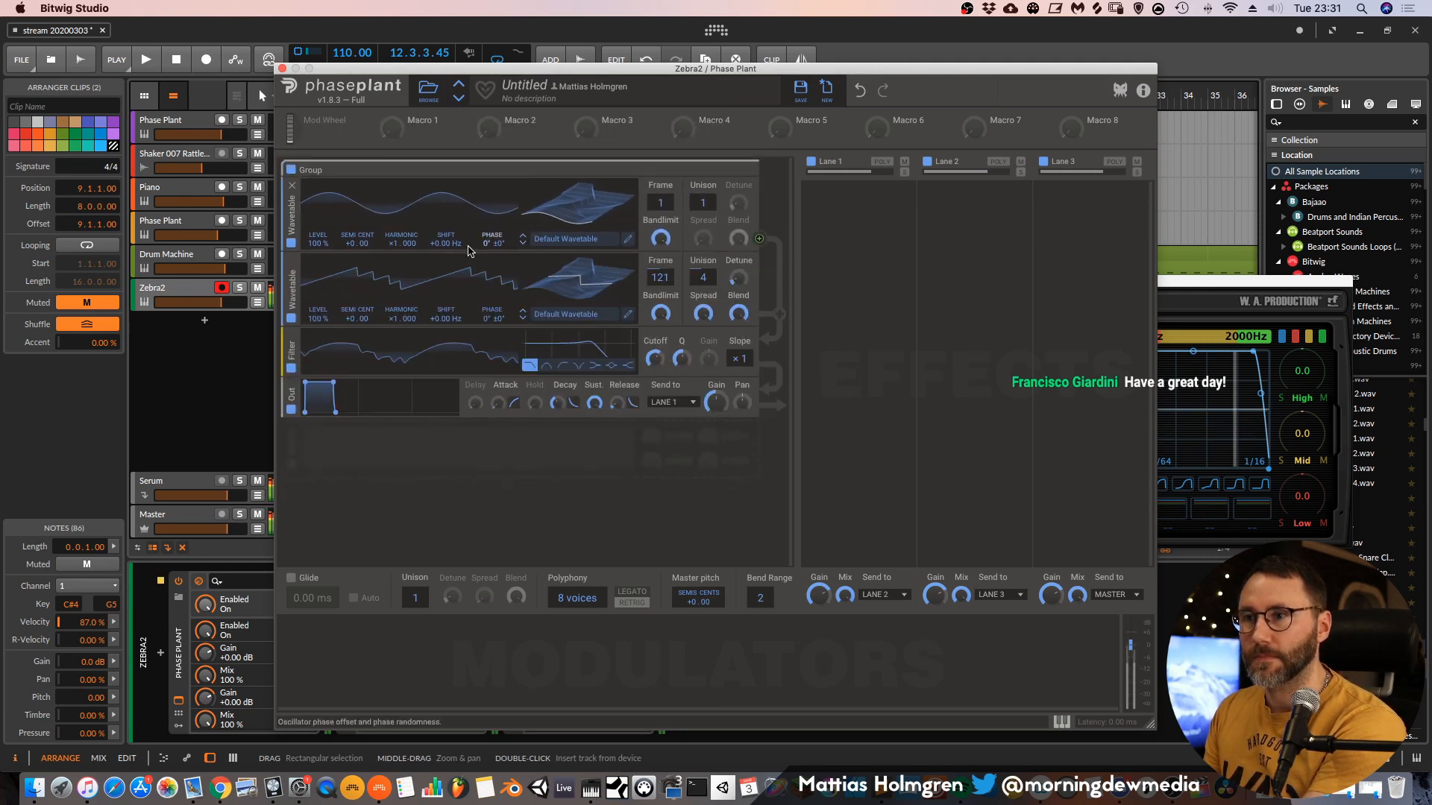
Set the new Wavetable oscillator to +12 semitones, frame 157 and 4 unison voices, and adjust its detune.
drag(358, 243, 358, 208)
drag(660, 203, 660, 149)
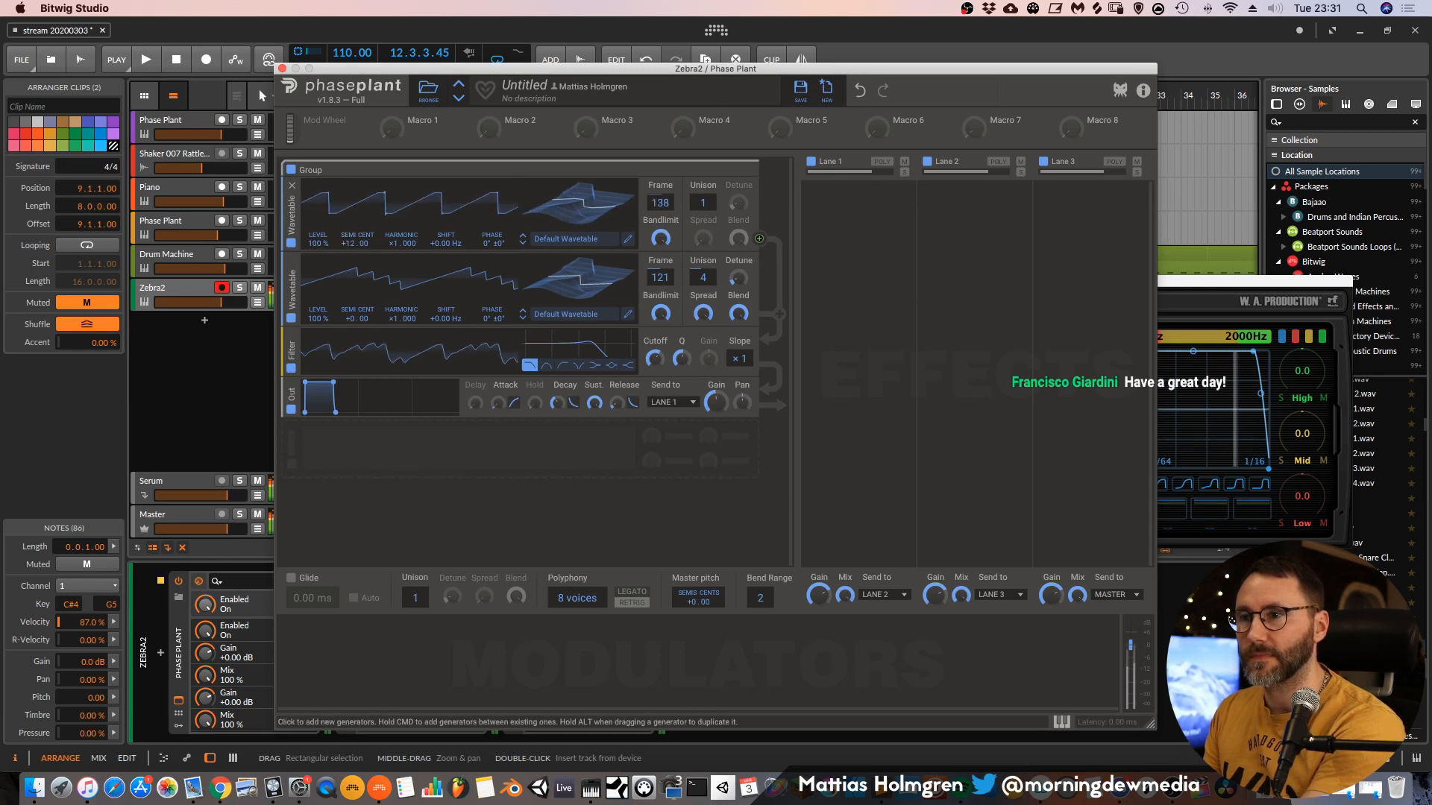
drag(703, 202, 703, 195)
drag(738, 203, 738, 184)
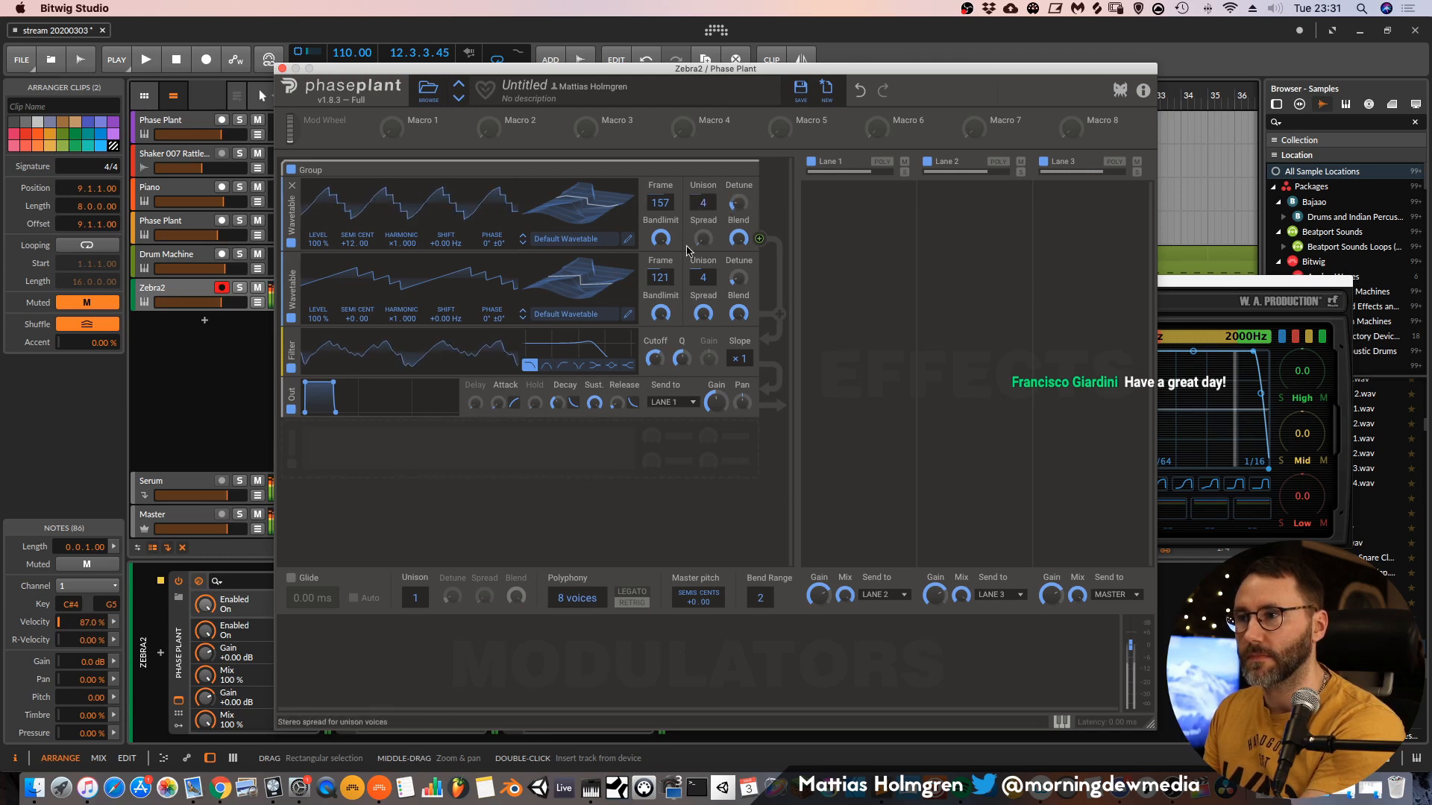